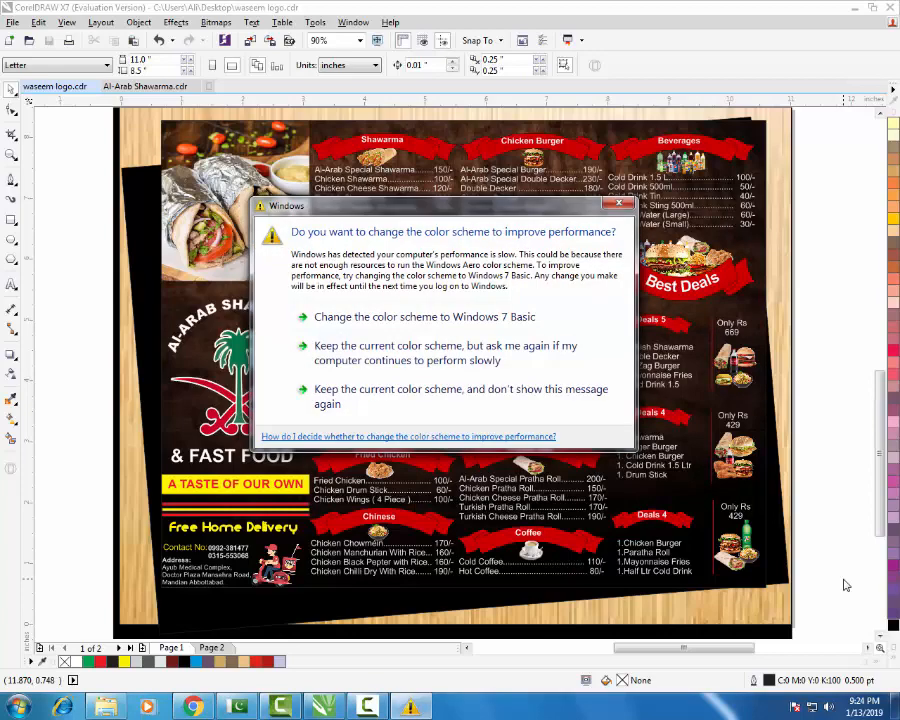
# - Dismiss the color-scheme performance warning and select the whole menu group
pyautogui.click(618, 205)
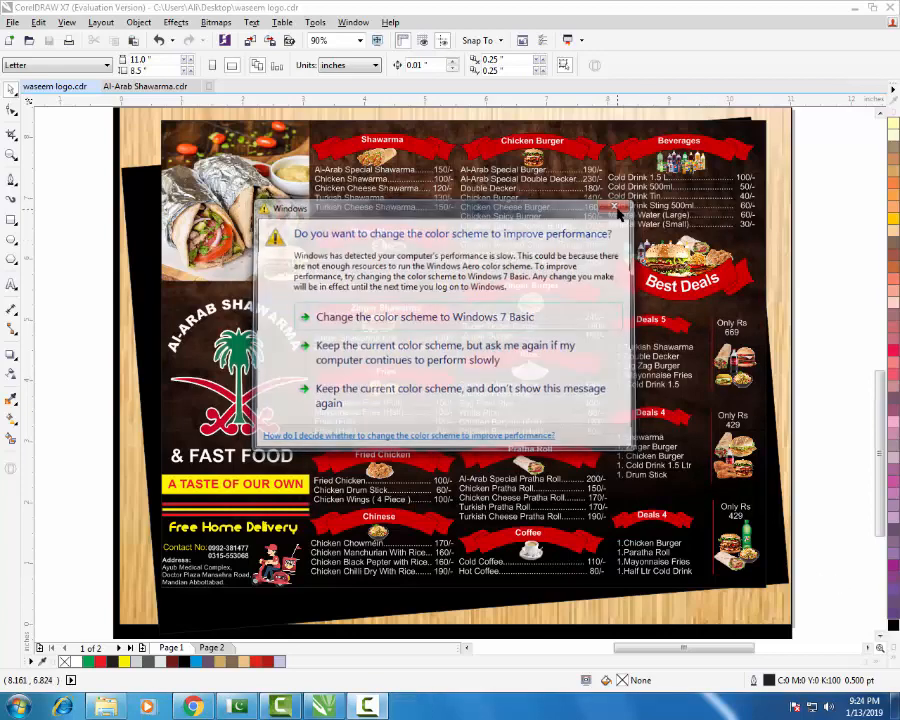
pyautogui.click(640, 438)
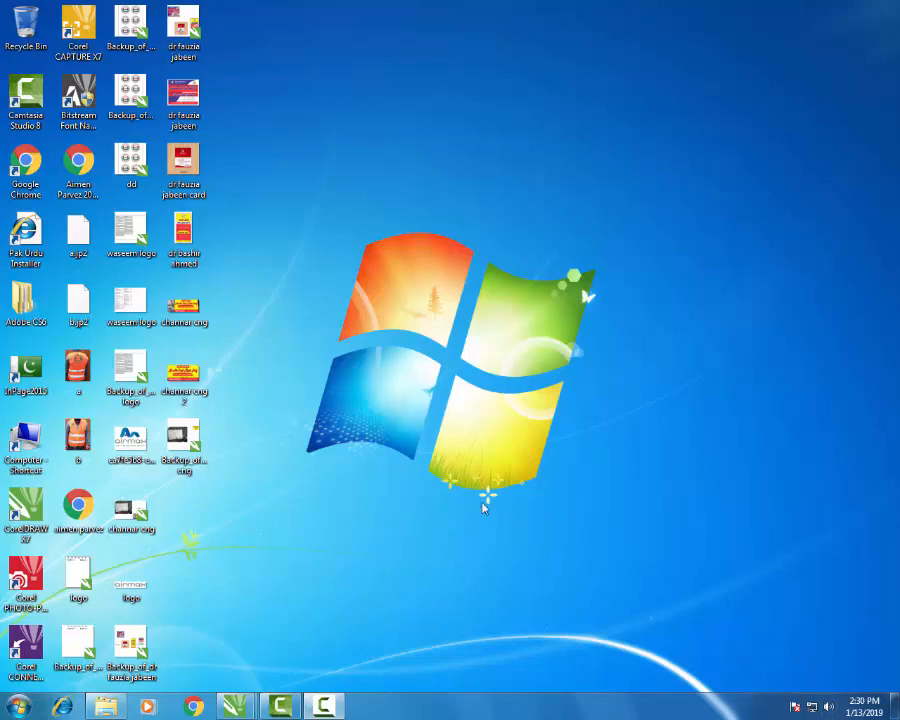
# - Restore CorelDRAW and marquee-select all 12 menu text blocks
pyautogui.moveTo(240, 705)
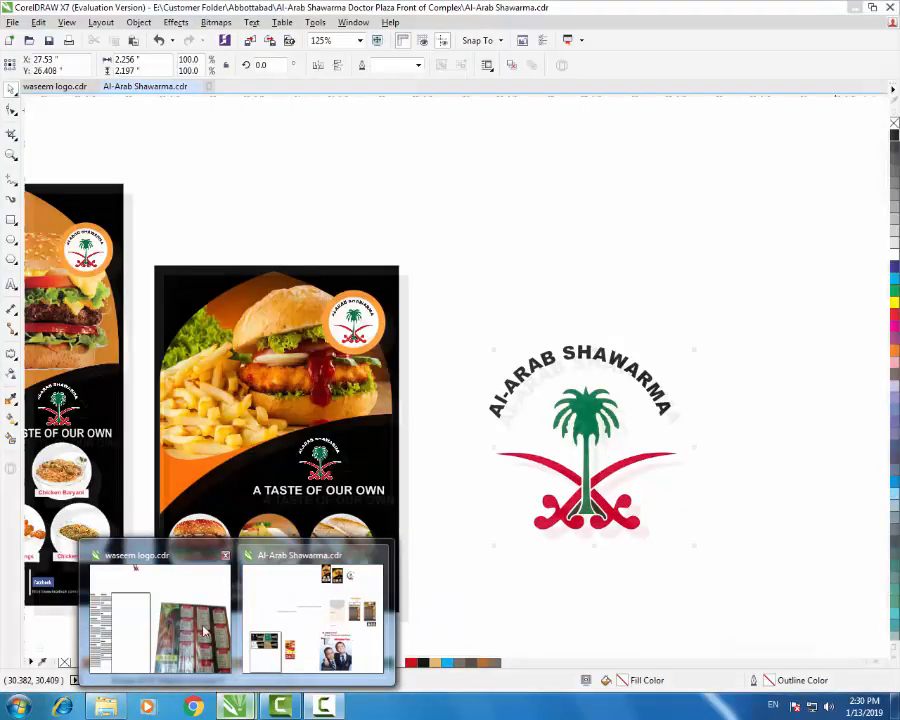
pyautogui.click(224, 622)
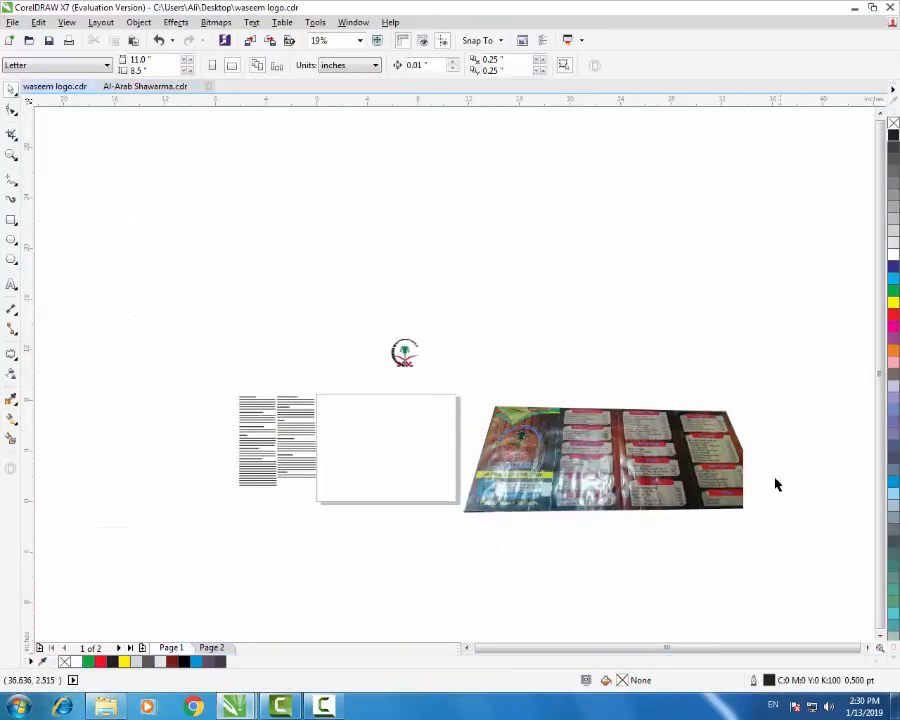
pyautogui.scroll(2, 460, 430)
pyautogui.click(595, 487)
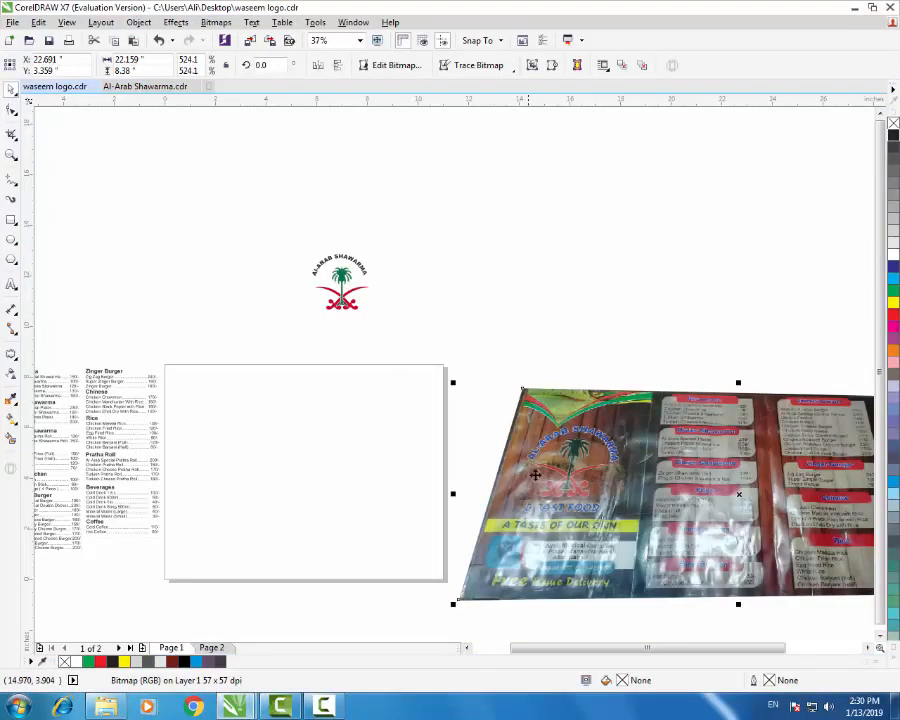
pyautogui.scroll(2, 798, 518)
pyautogui.scroll(-2, 425, 395)
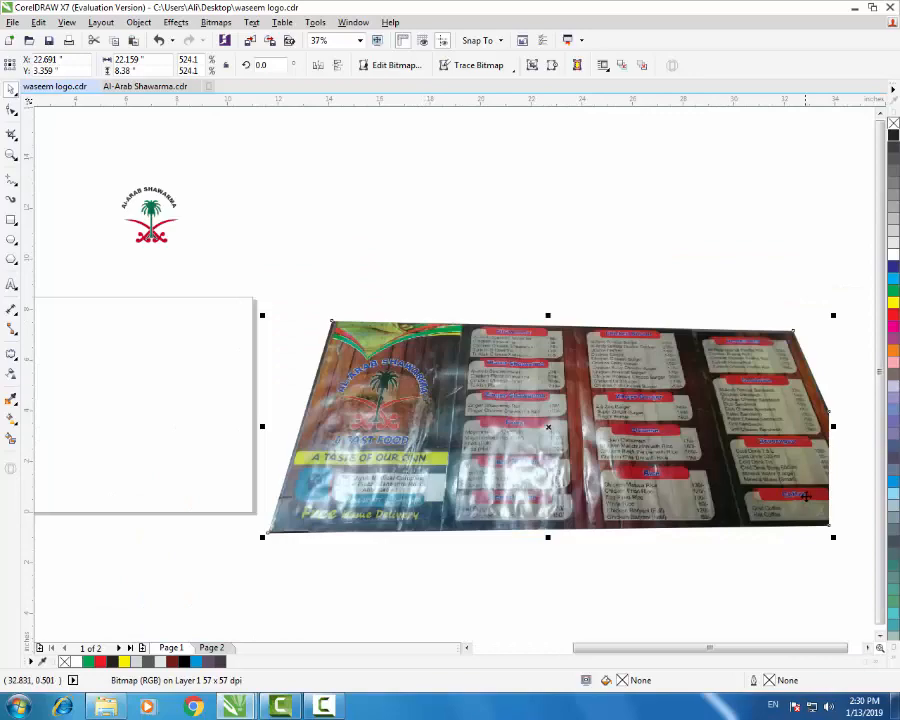
pyautogui.scroll(2, 805, 495)
pyautogui.scroll(-6, 813, 480)
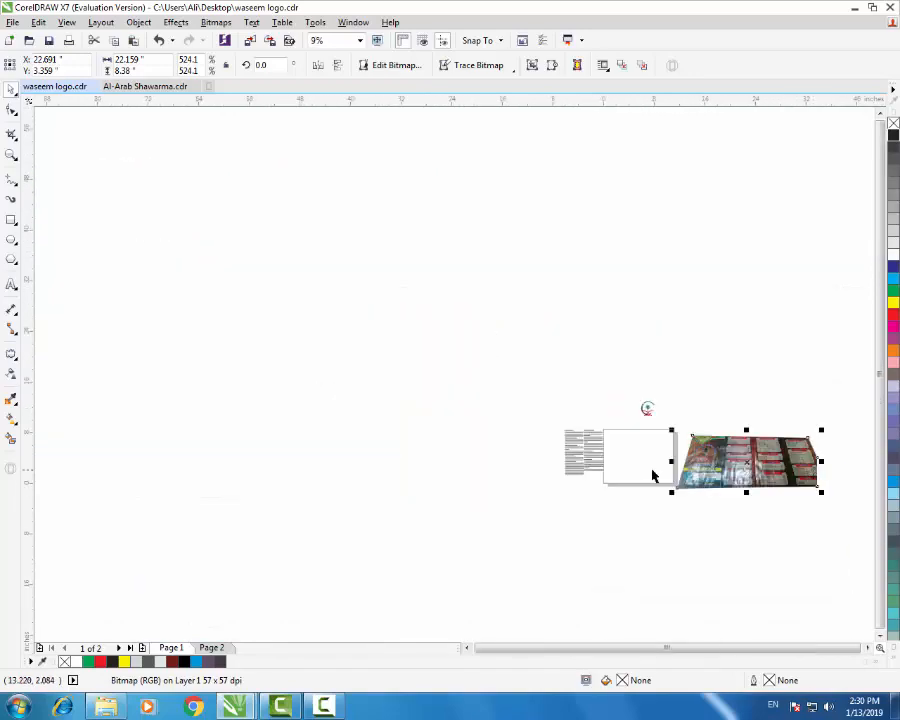
pyautogui.scroll(8, 579, 466)
pyautogui.scroll(-2, 607, 462)
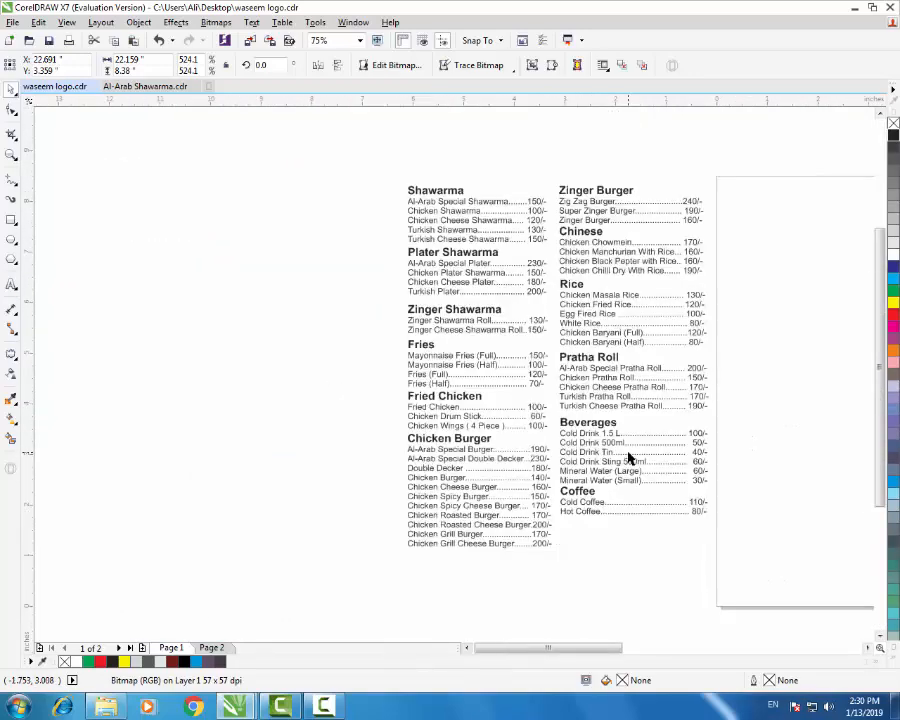
pyautogui.click(580, 423)
pyautogui.click(421, 318)
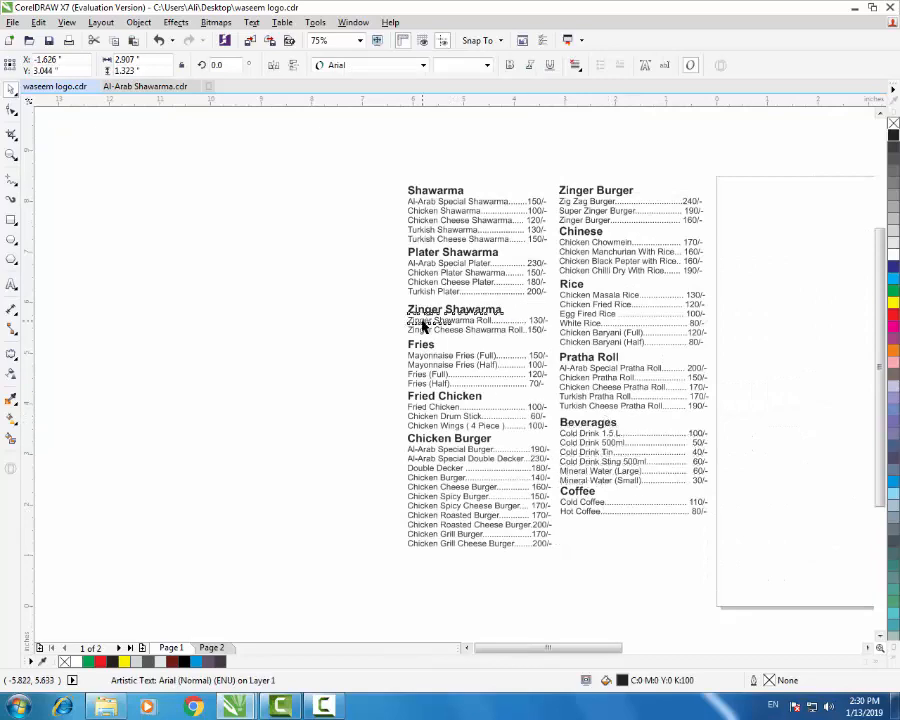
pyautogui.click(427, 257)
pyautogui.click(397, 165)
pyautogui.moveTo(378, 168); pyautogui.dragTo(801, 643)
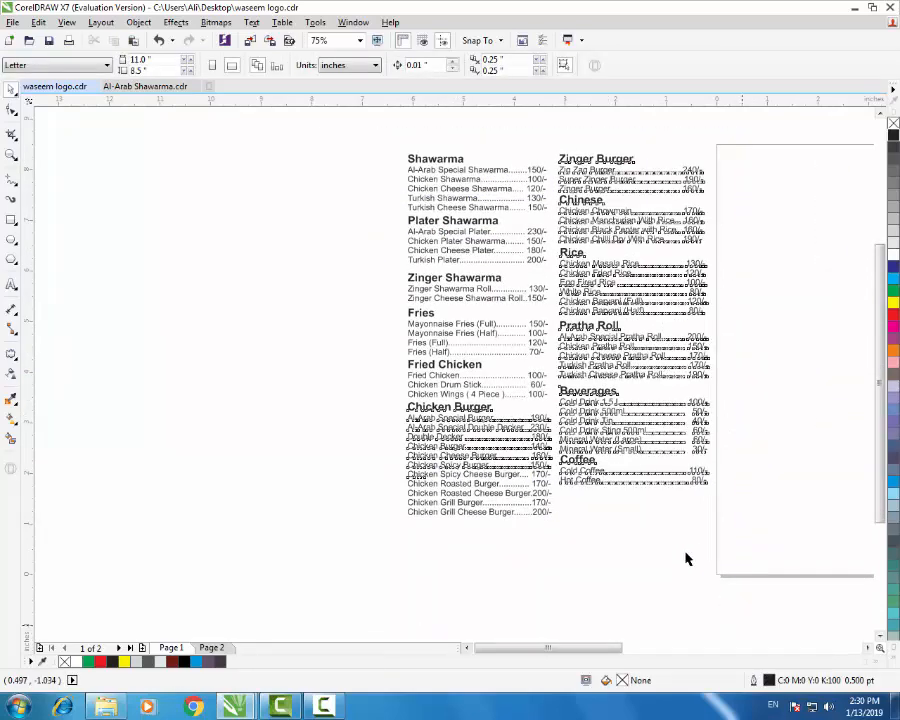
# - Move the reference menu photo up and to the right, then bring up the Downloads folder
pyautogui.scroll(-2, 663, 463)
pyautogui.scroll(-2, 400, 450)
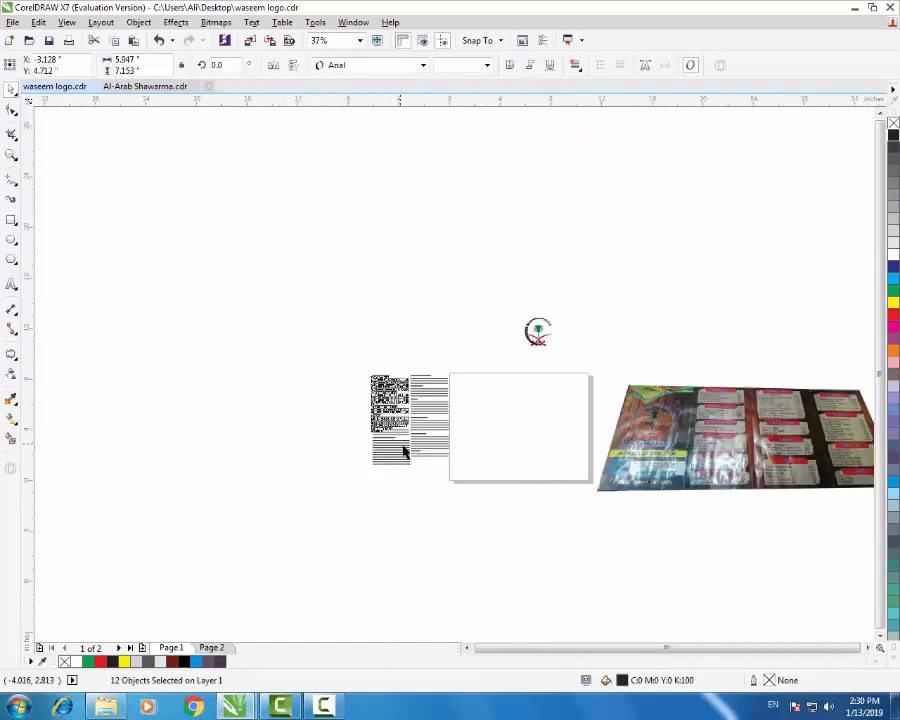
pyautogui.scroll(4, 797, 455)
pyautogui.scroll(-2, 558, 460)
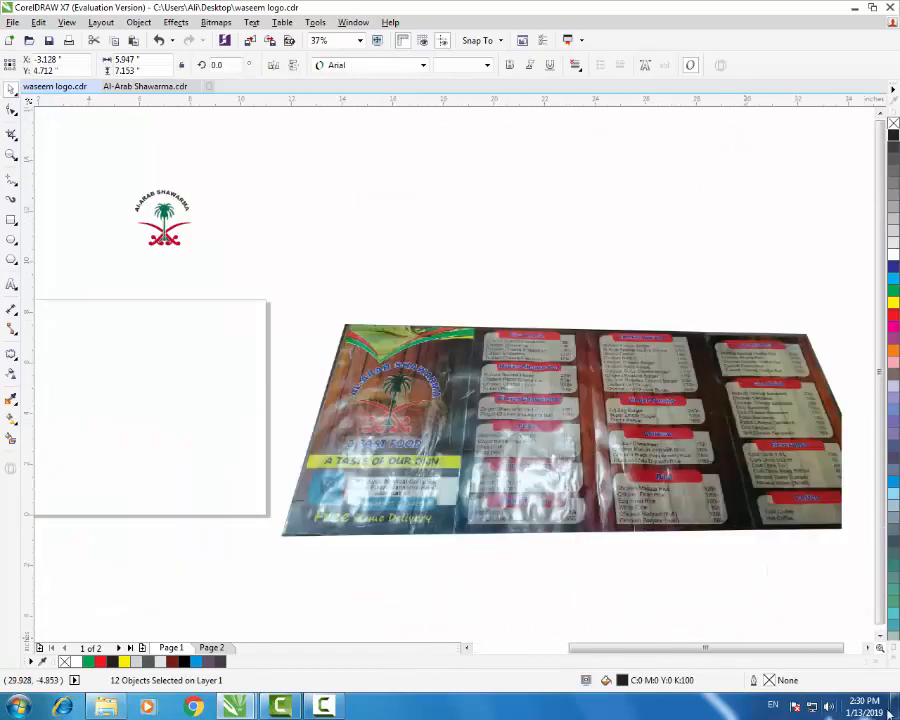
pyautogui.moveTo(598, 451); pyautogui.dragTo(656, 406)
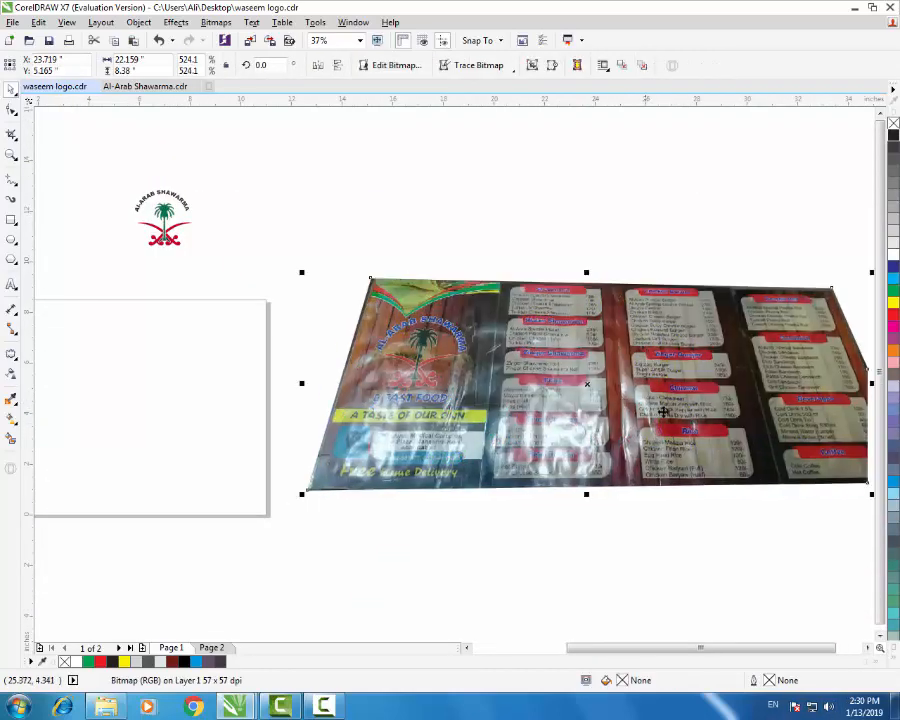
pyautogui.click(699, 261)
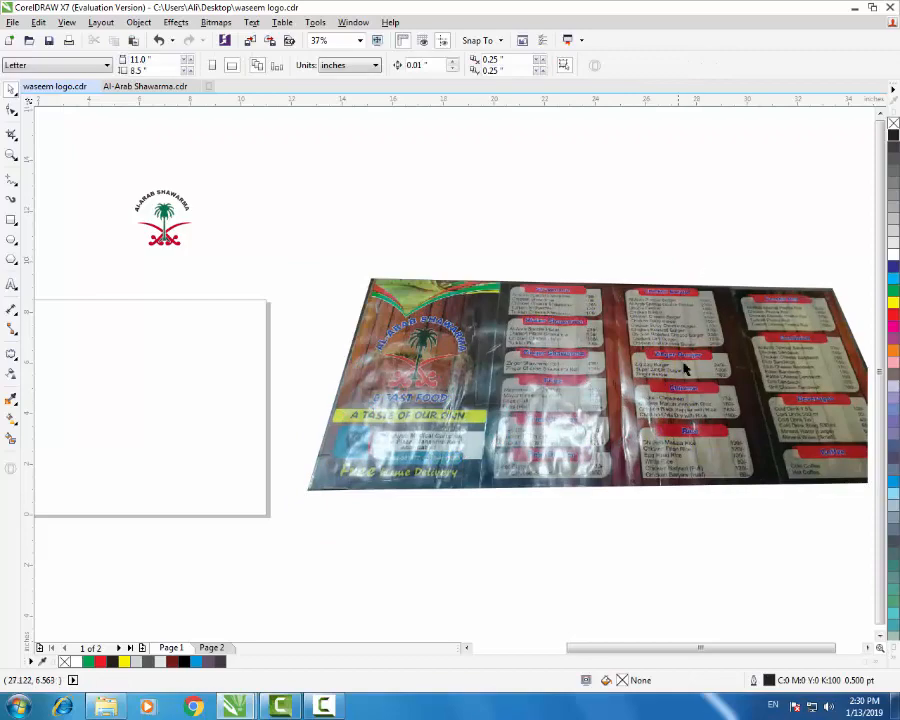
pyautogui.scroll(-2, 554, 334)
pyautogui.scroll(1, 623, 378)
pyautogui.scroll(1, 623, 378)
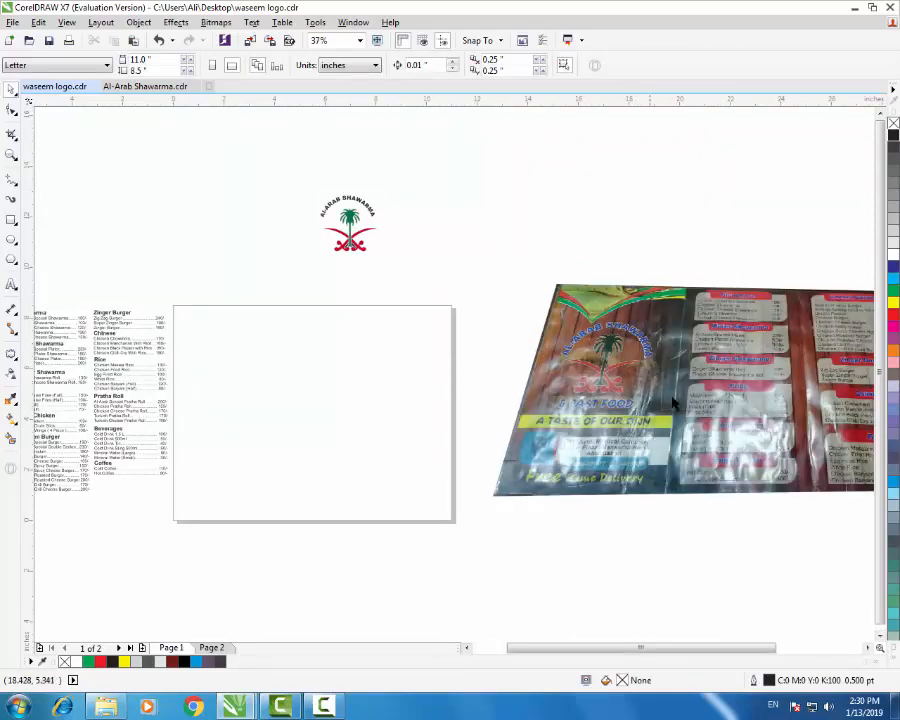
pyautogui.scroll(1, 613, 455)
pyautogui.scroll(1, 615, 466)
pyautogui.scroll(-1, 622, 460)
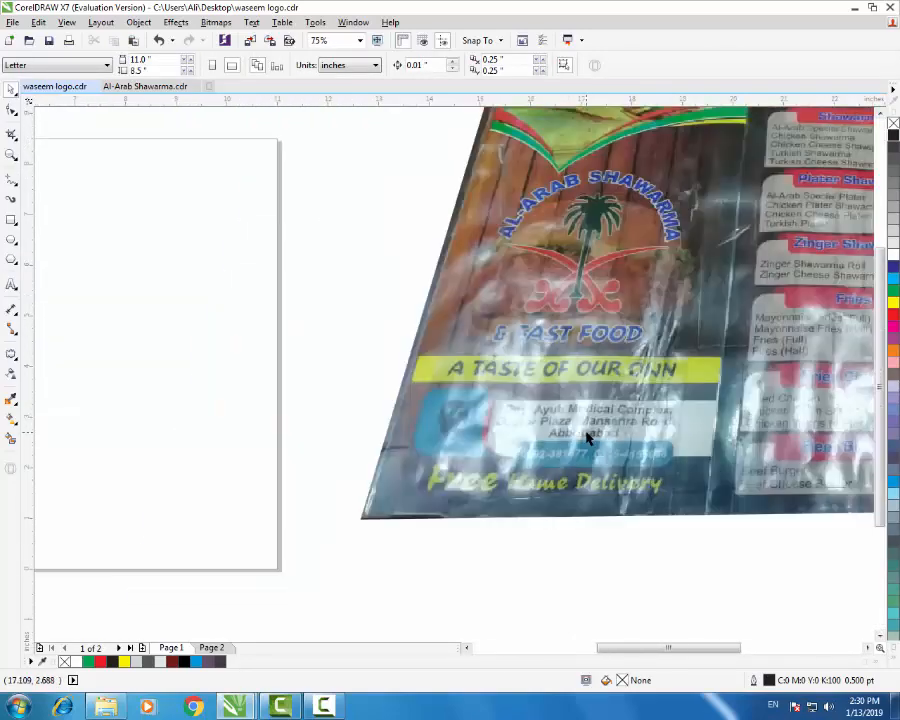
pyautogui.scroll(-1, 612, 436)
pyautogui.scroll(2, 633, 447)
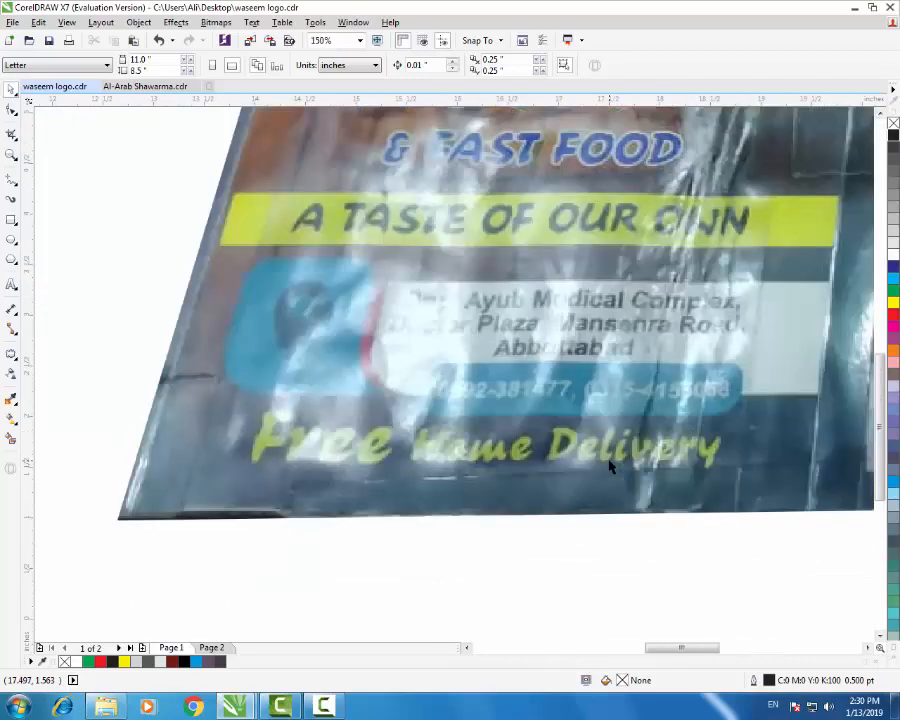
pyautogui.scroll(-1, 641, 430)
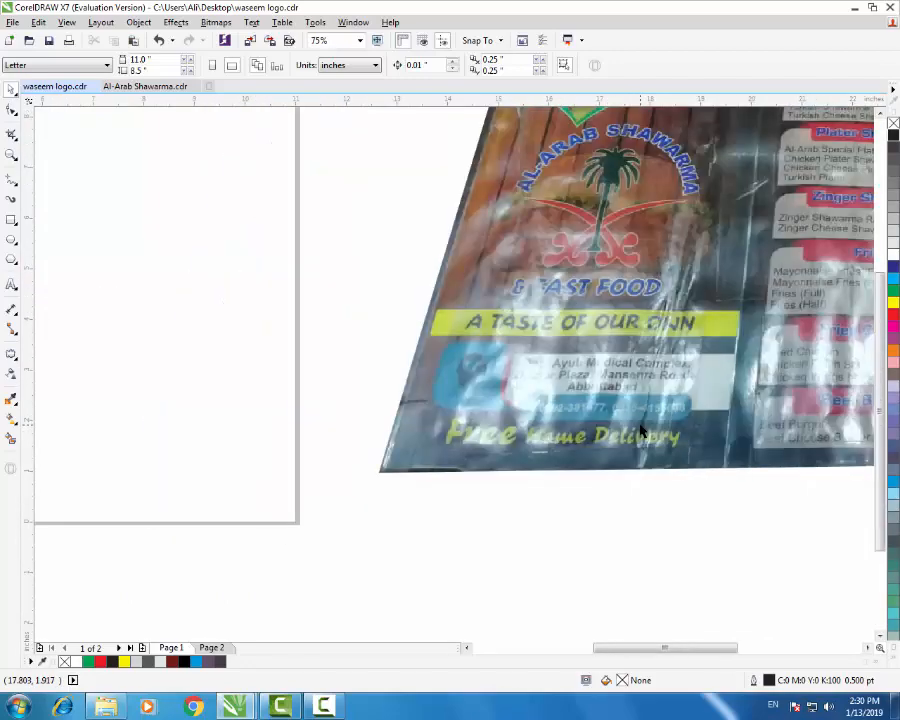
pyautogui.click(104, 708)
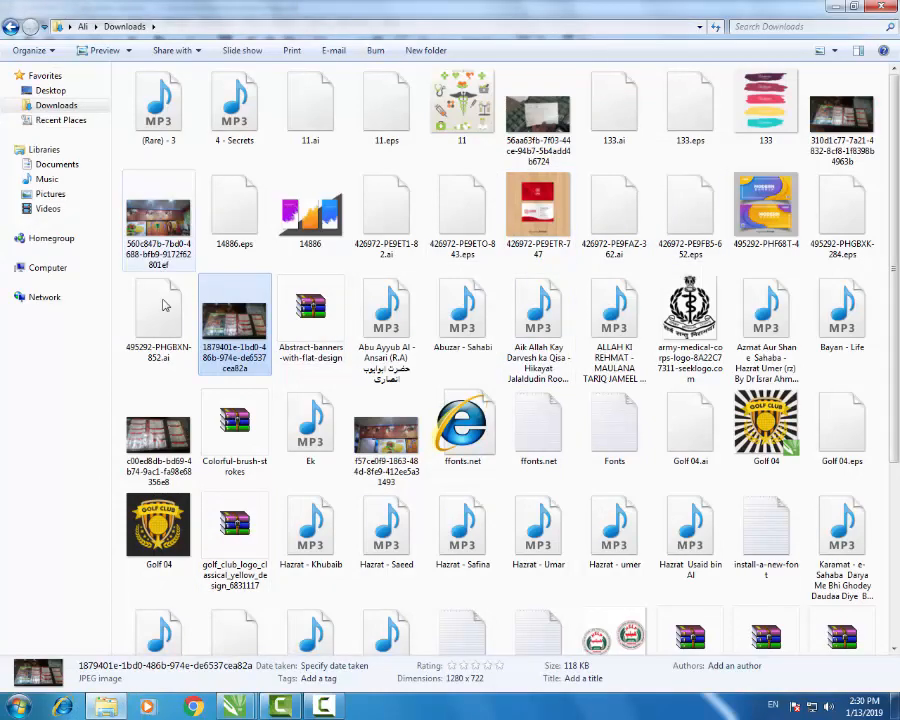
# - Preview the menu photo full-size, then close the viewer
pyautogui.doubleClick(158, 436)
pyautogui.scroll(3, 765, 328)
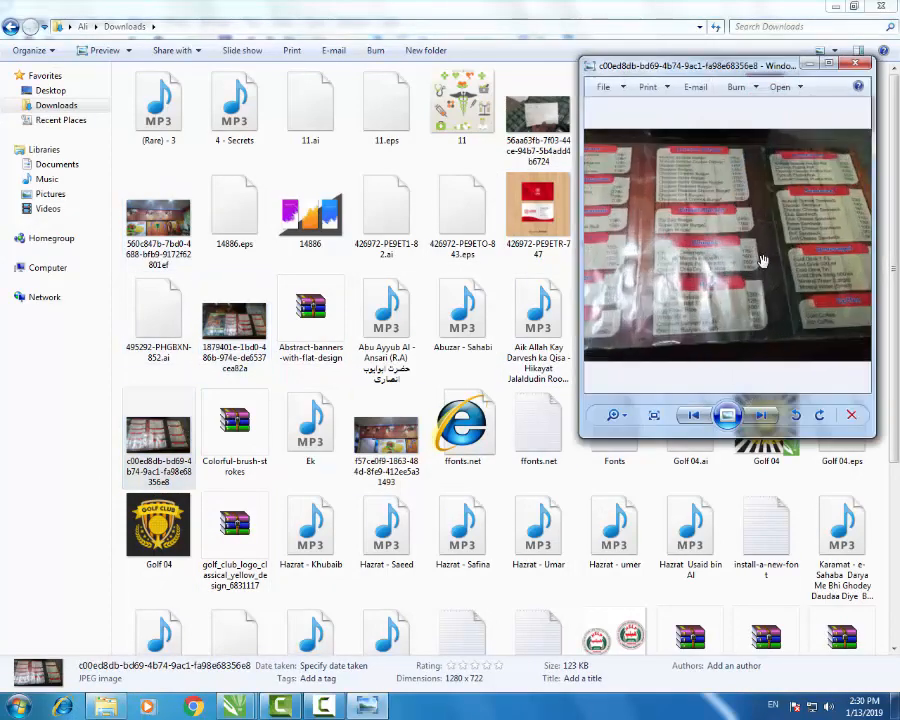
pyautogui.click(856, 64)
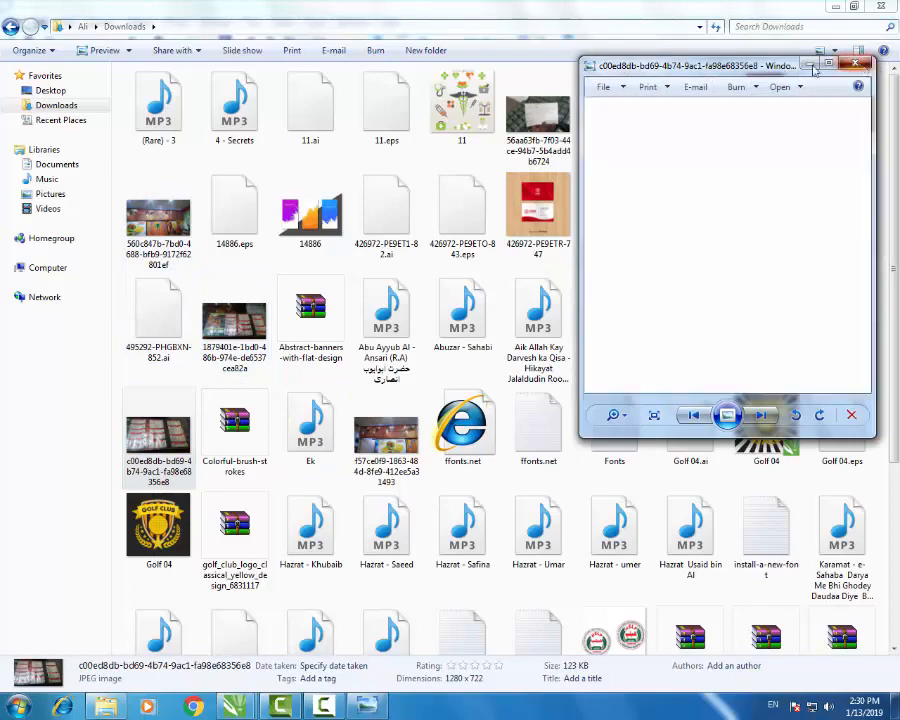
# - Copy both menu photos from the Downloads folder
pyautogui.rightClick(173, 429)
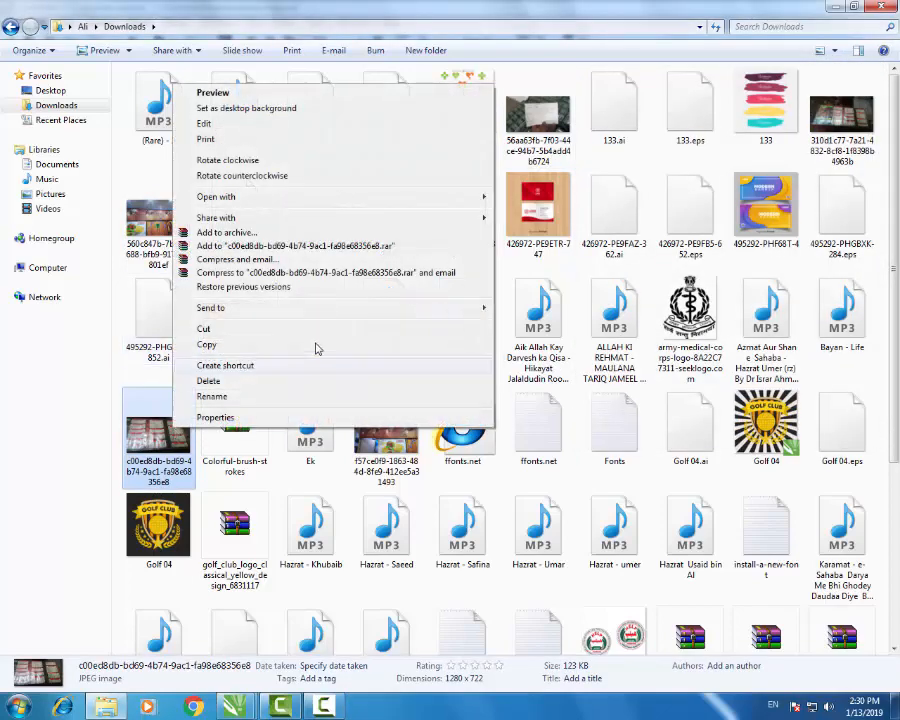
pyautogui.click(859, 145)
pyautogui.keyDown('ctrl'); pyautogui.click(158, 435); pyautogui.keyUp('ctrl')
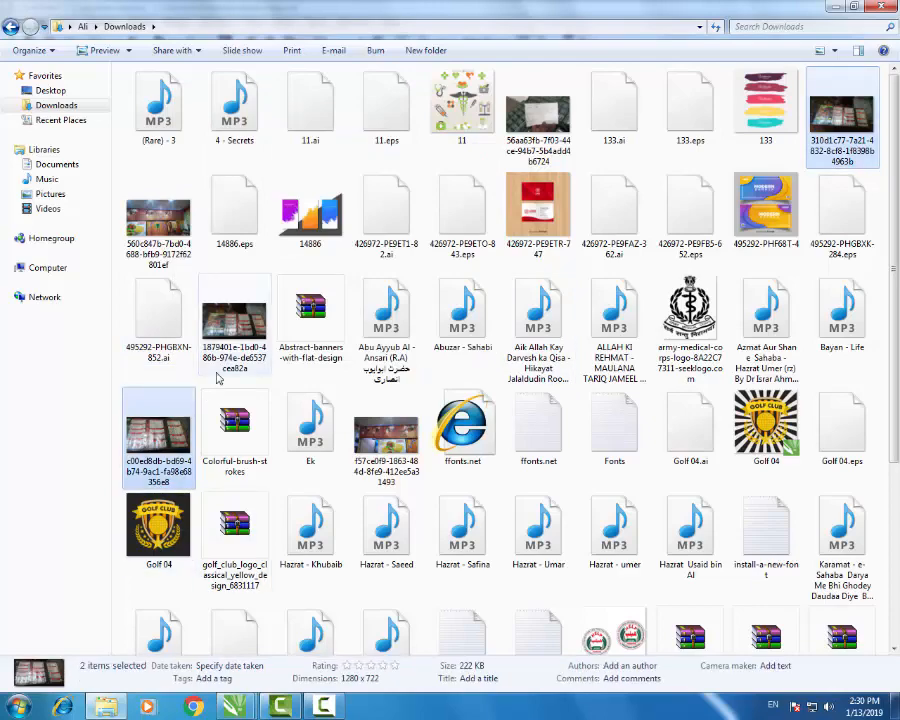
pyautogui.rightClick(157, 428)
pyautogui.click(215, 347)
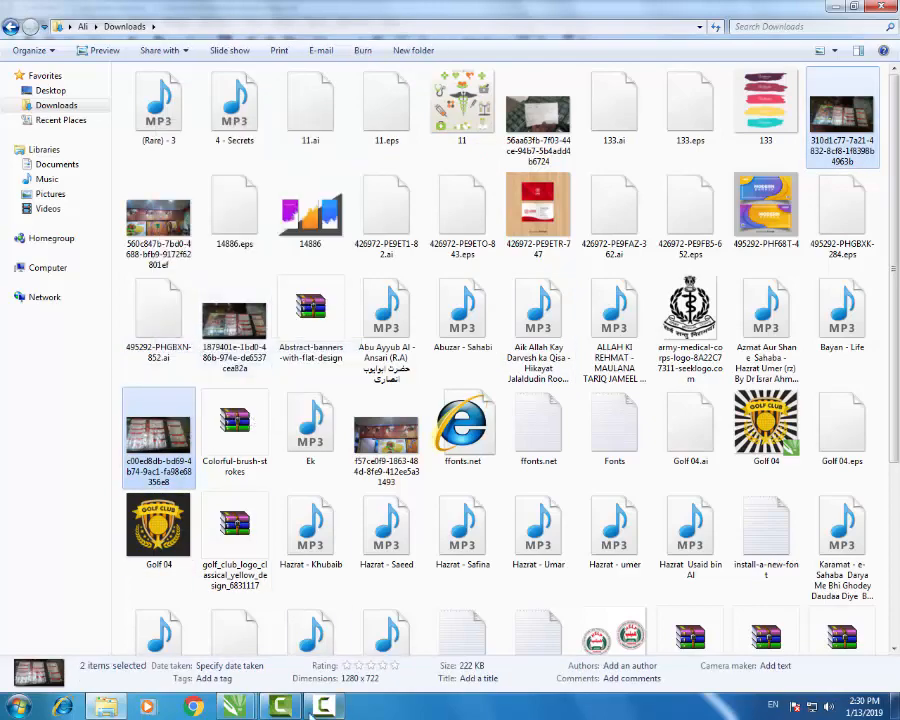
# - Paste the copied photos into the drawing and enlarge one over the poster
pyautogui.moveTo(235, 706)
pyautogui.click(293, 655)
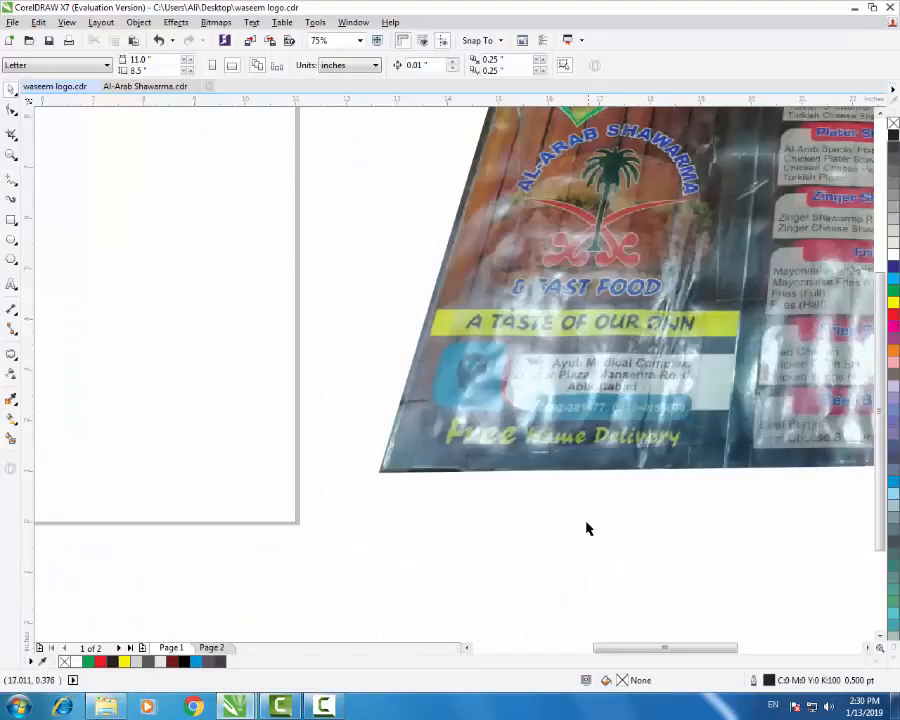
pyautogui.scroll(-2, 521, 447)
pyautogui.hotkey('ctrl', 'v')
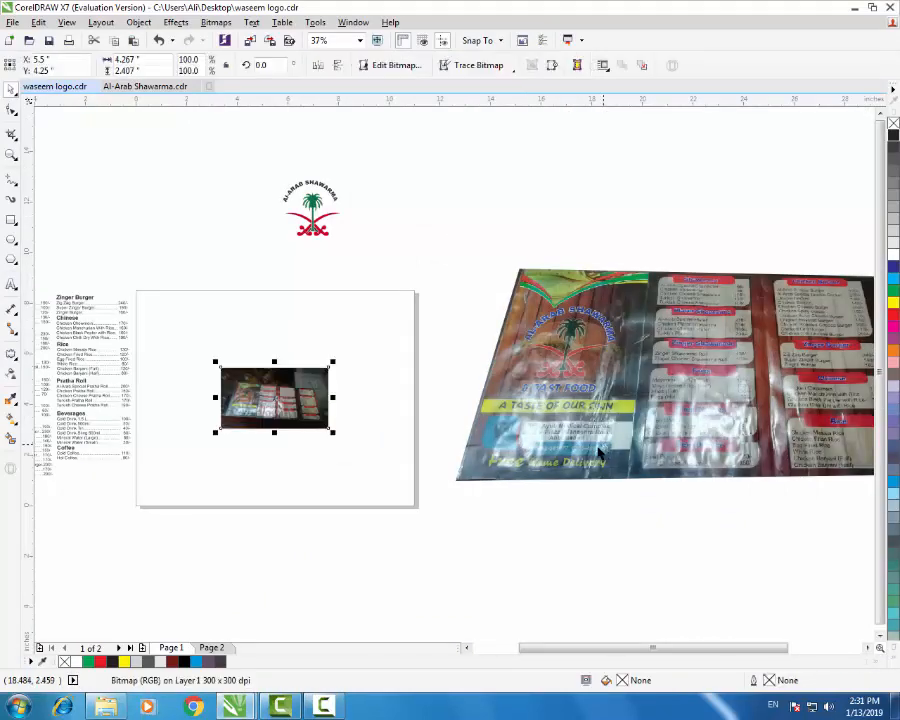
pyautogui.scroll(-1, 445, 430)
pyautogui.scroll(1, 454, 432)
pyautogui.moveTo(456, 431); pyautogui.dragTo(708, 494)
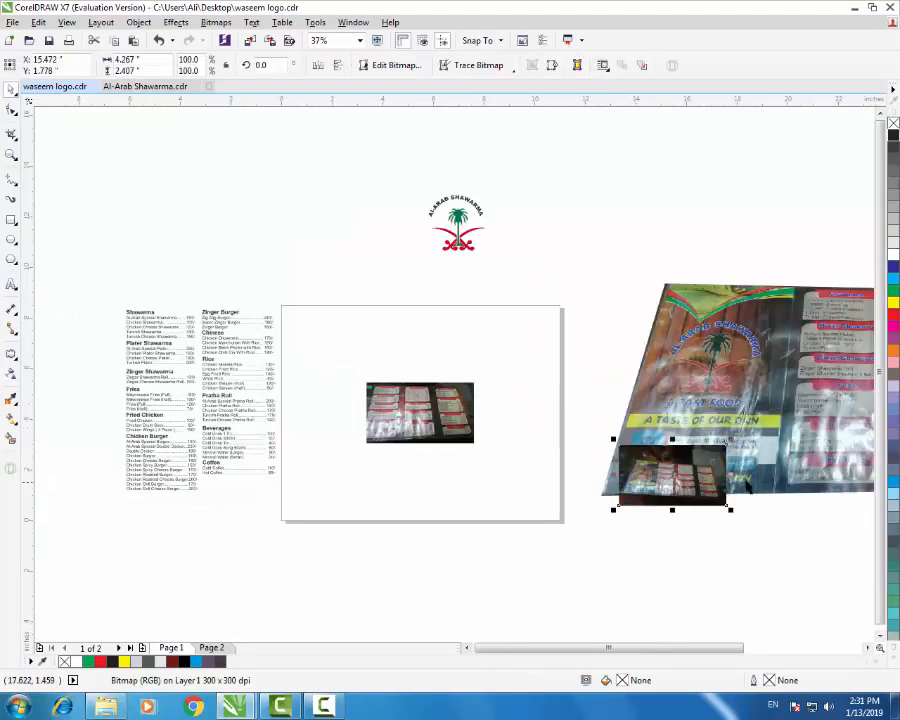
pyautogui.moveTo(730, 440); pyautogui.dragTo(809, 322)
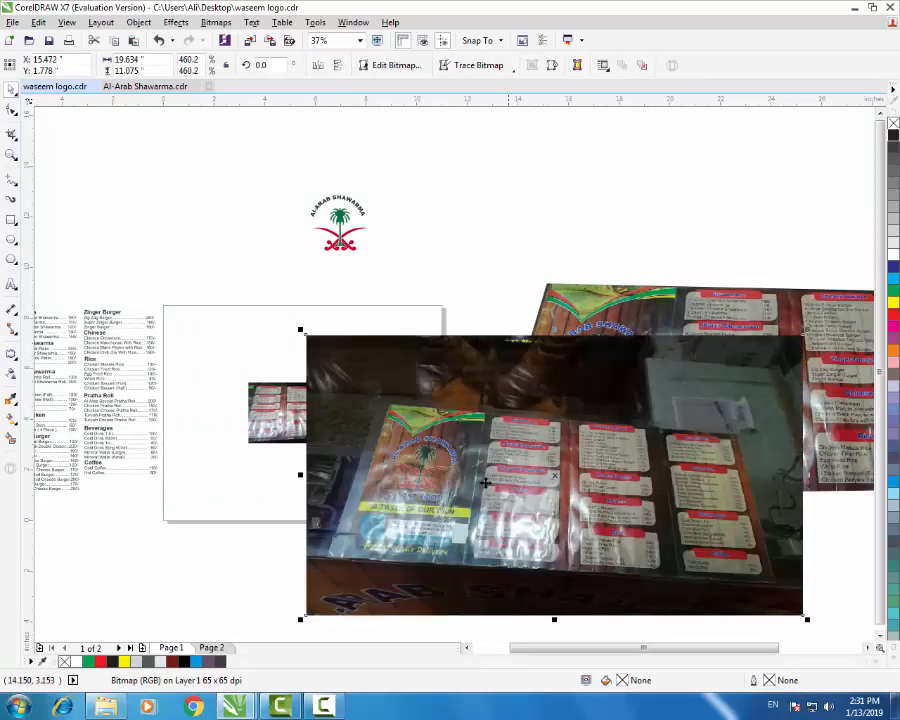
pyautogui.moveTo(481, 478); pyautogui.dragTo(687, 425)
# - Scale the small menu photo to about 504% and tuck it behind the poster photo
pyautogui.scroll(3, 596, 491)
pyautogui.scroll(-3, 610, 490)
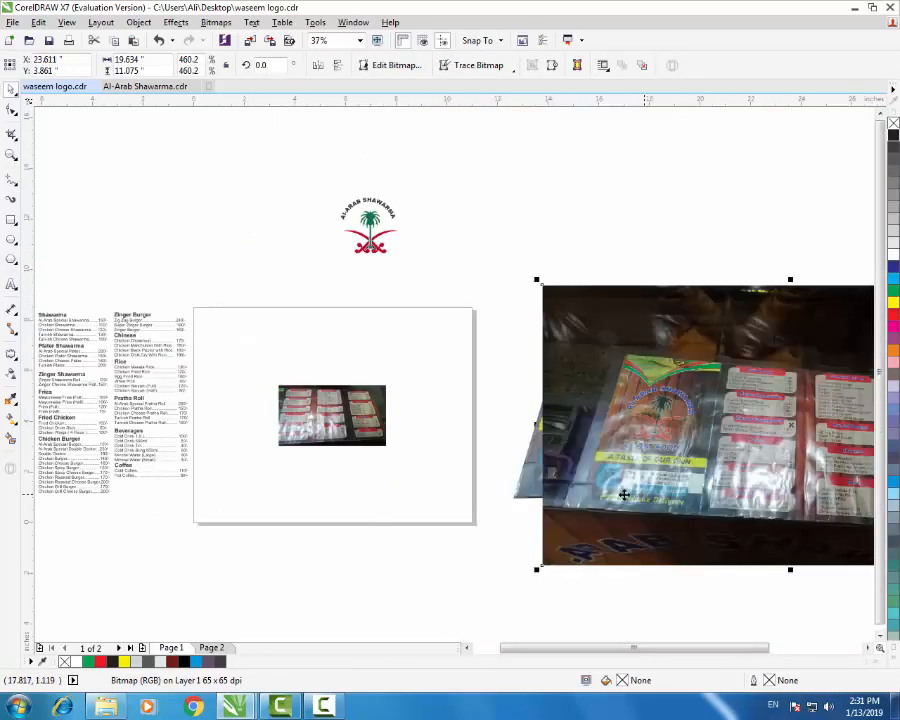
pyautogui.moveTo(304, 410); pyautogui.dragTo(412, 479)
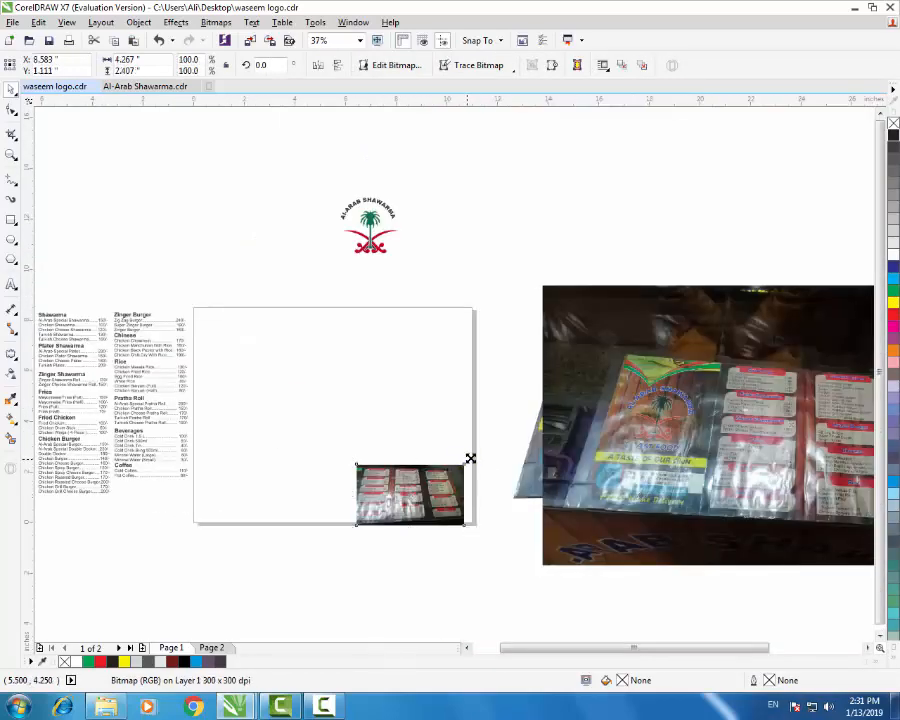
pyautogui.moveTo(468, 459); pyautogui.dragTo(682, 342)
pyautogui.moveTo(373, 521); pyautogui.dragTo(702, 427)
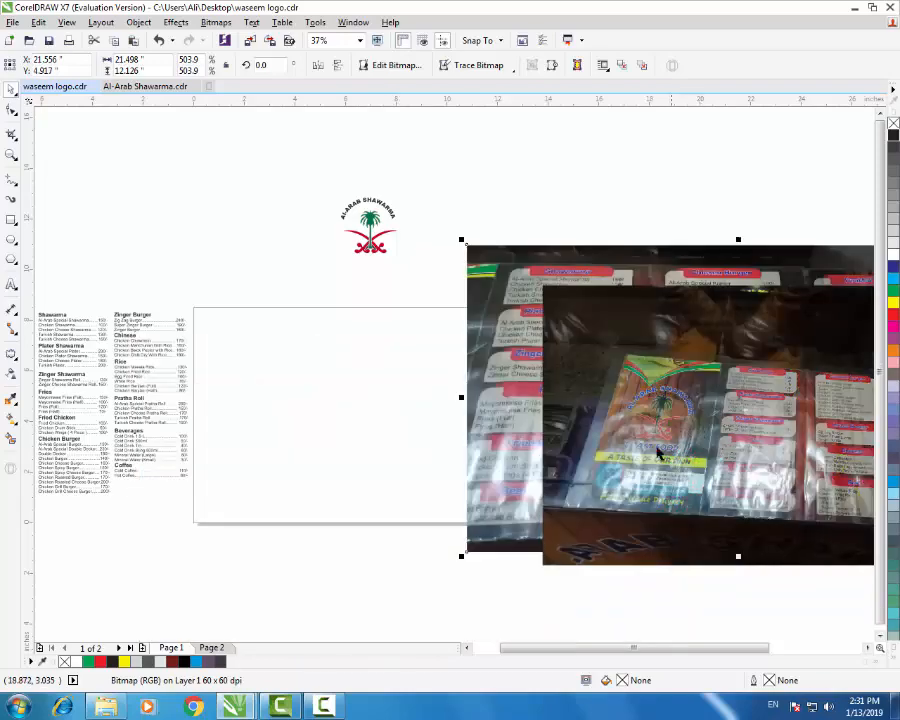
pyautogui.moveTo(498, 428); pyautogui.dragTo(708, 425)
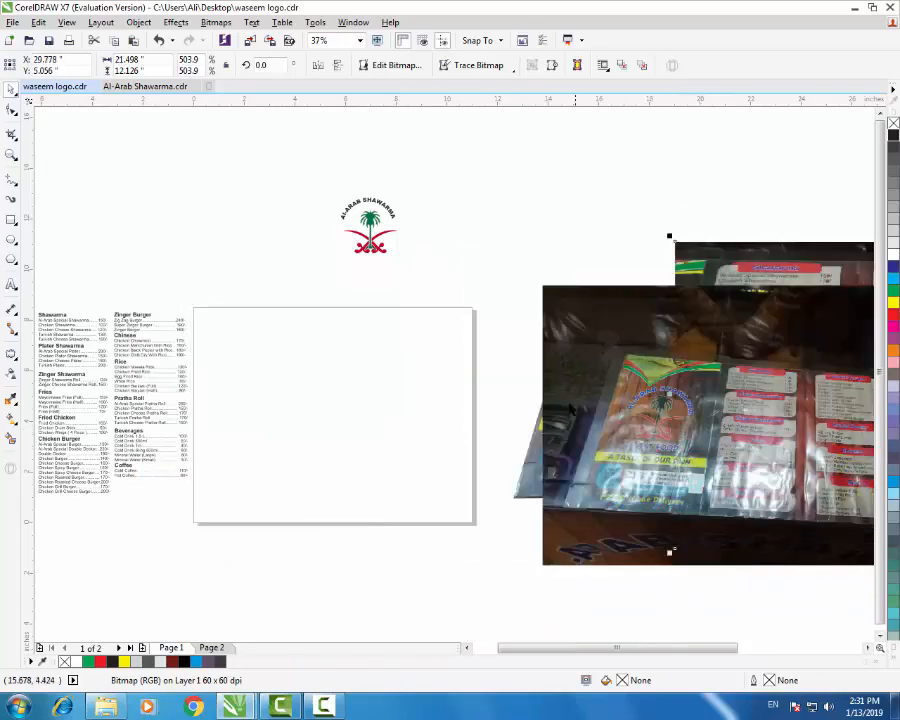
pyautogui.click(487, 261)
pyautogui.scroll(-1, 583, 332)
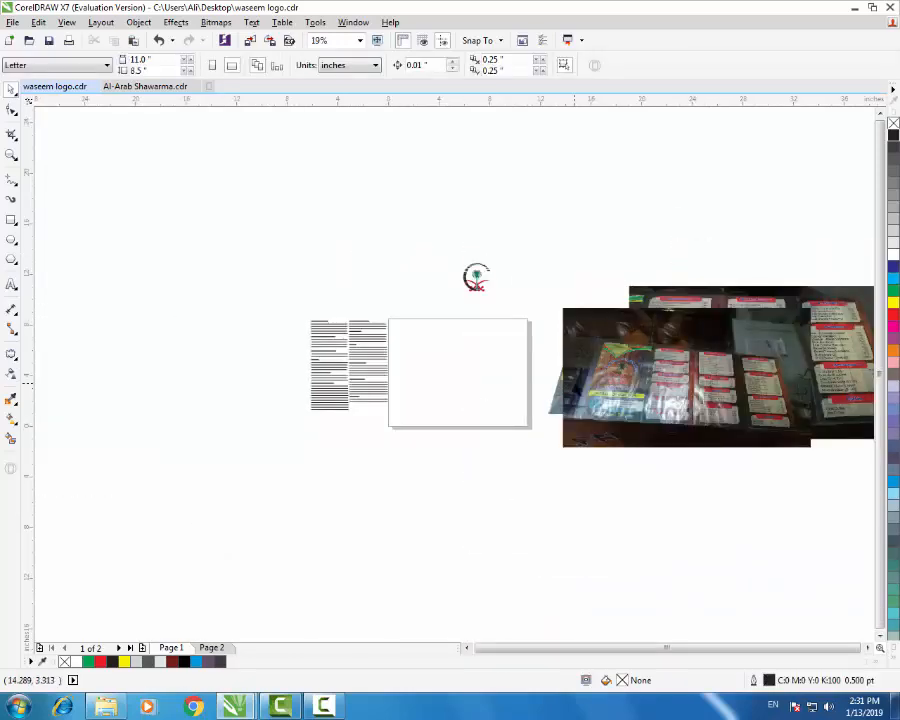
pyautogui.scroll(1, 746, 394)
pyautogui.scroll(1, 766, 418)
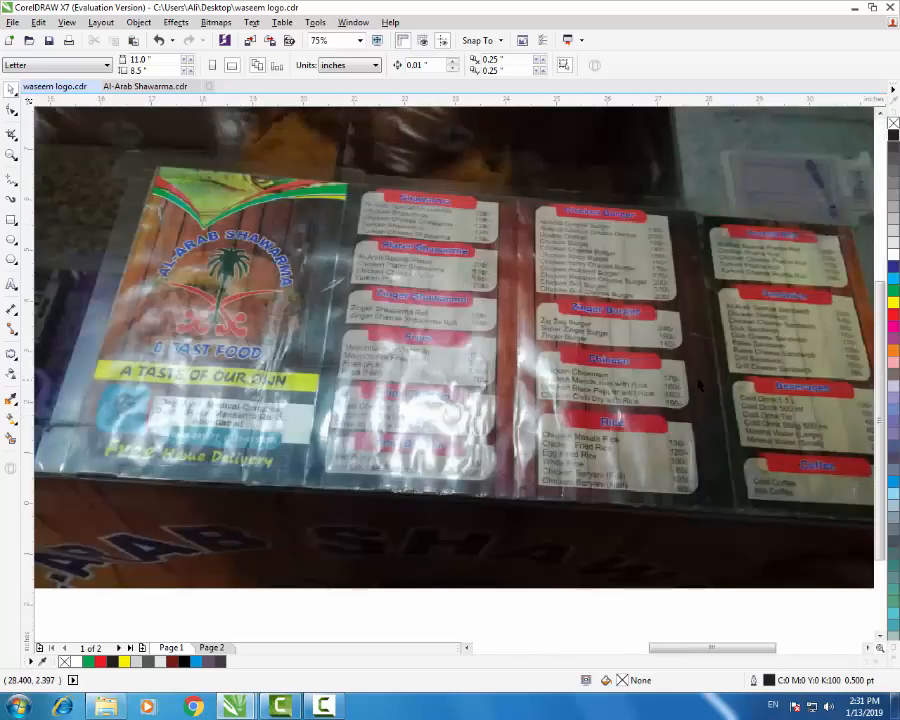
pyautogui.scroll(-1, 702, 391)
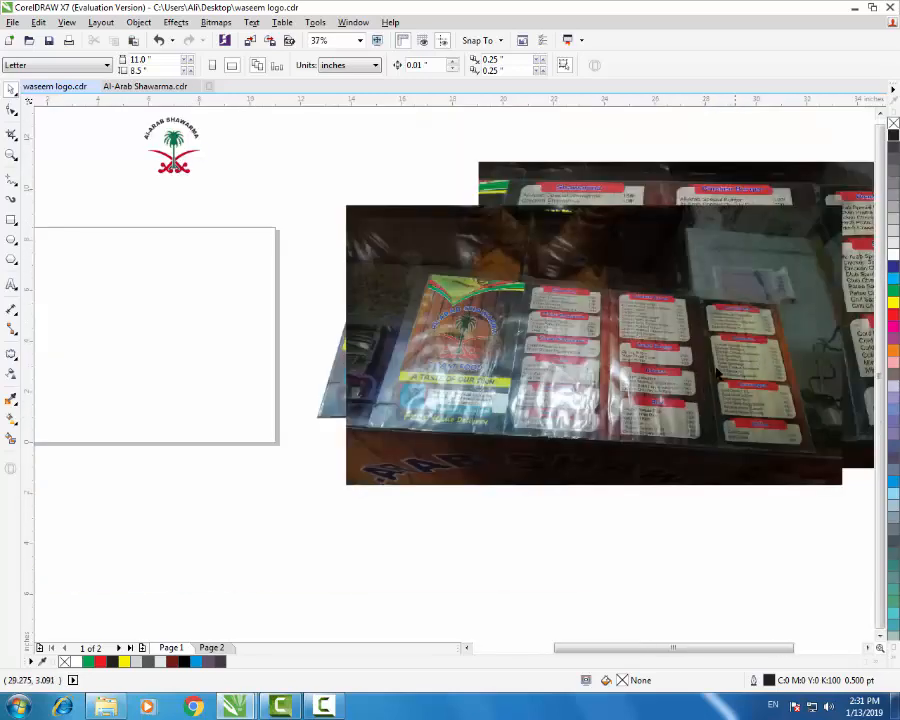
pyautogui.scroll(-1, 790, 424)
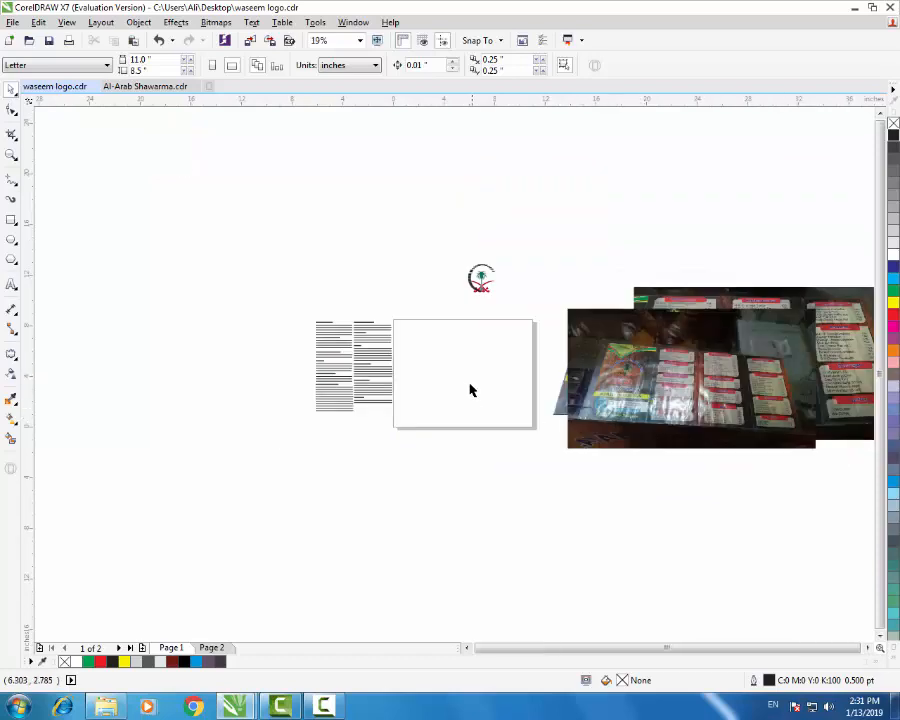
pyautogui.scroll(1, 655, 392)
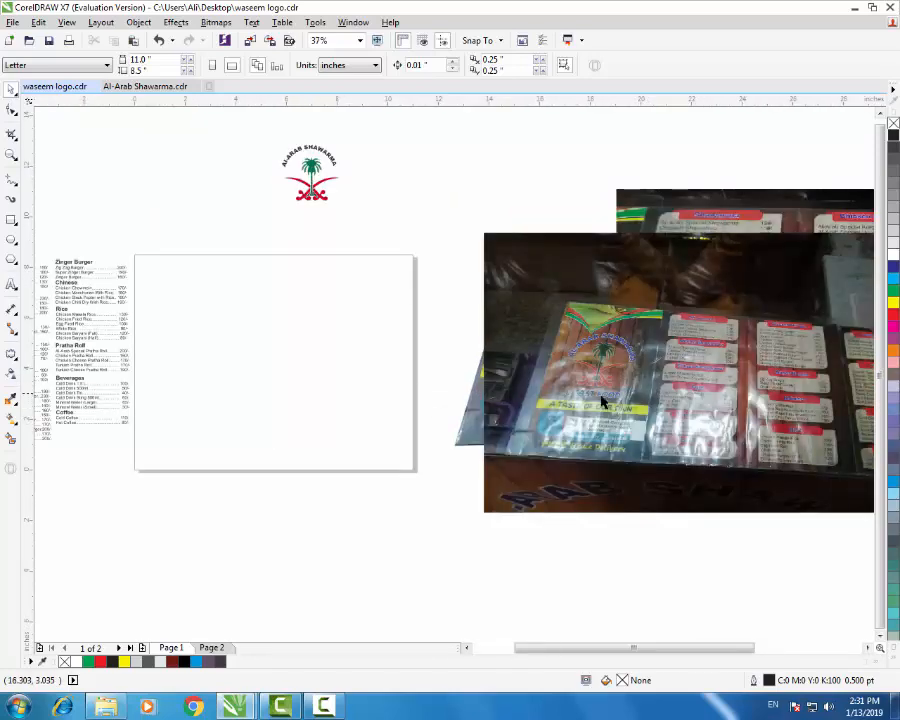
pyautogui.scroll(-1, 663, 420)
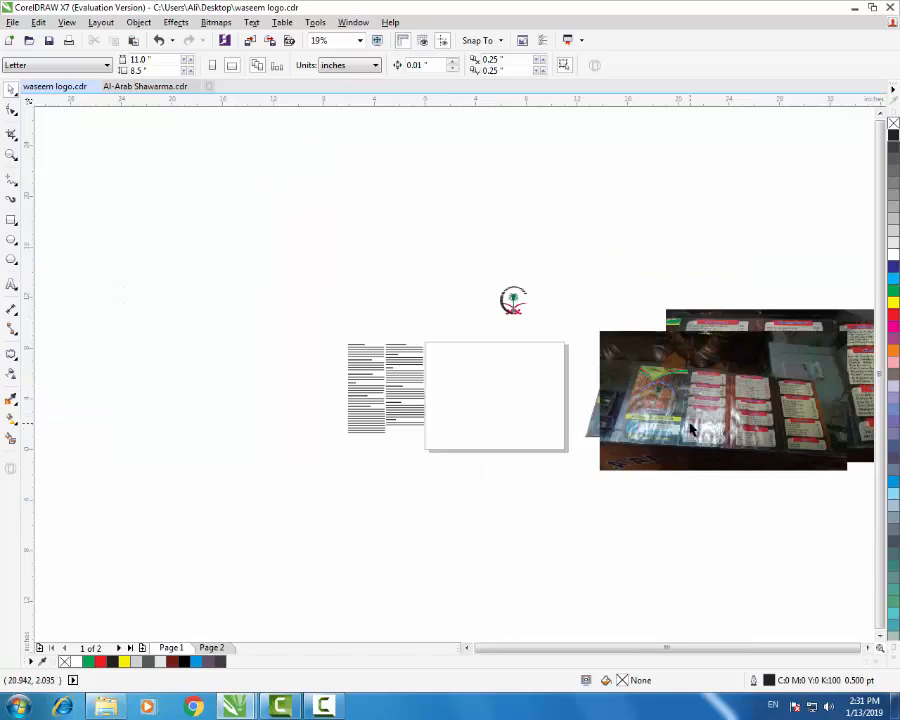
pyautogui.scroll(1, 515, 416)
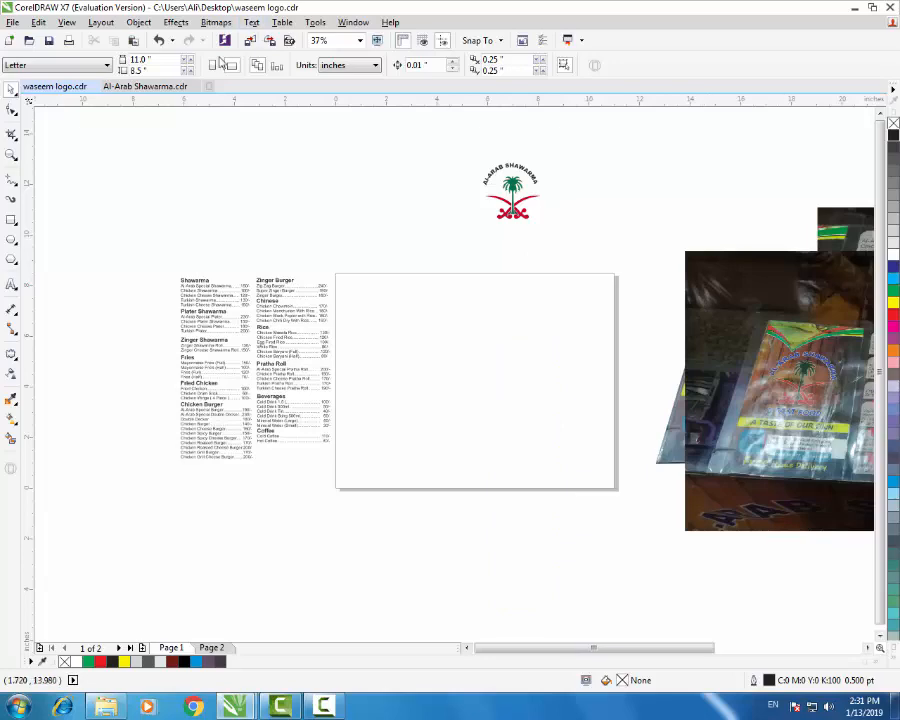
# - Keep the page landscape and add a rectangle matching the 11 × 8.5 in page
pyautogui.click(213, 66)
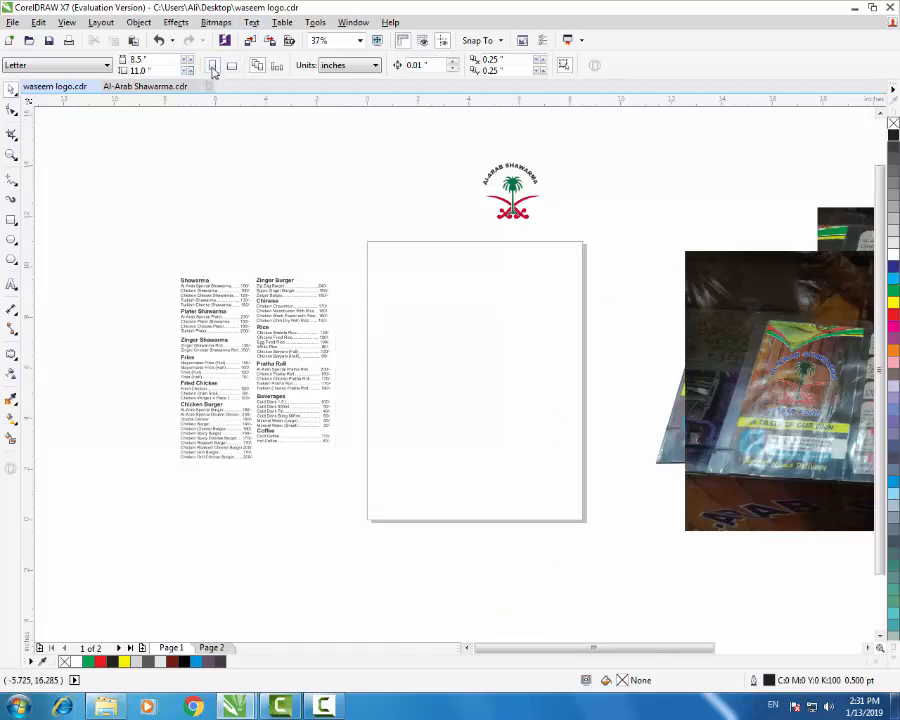
pyautogui.click(231, 66)
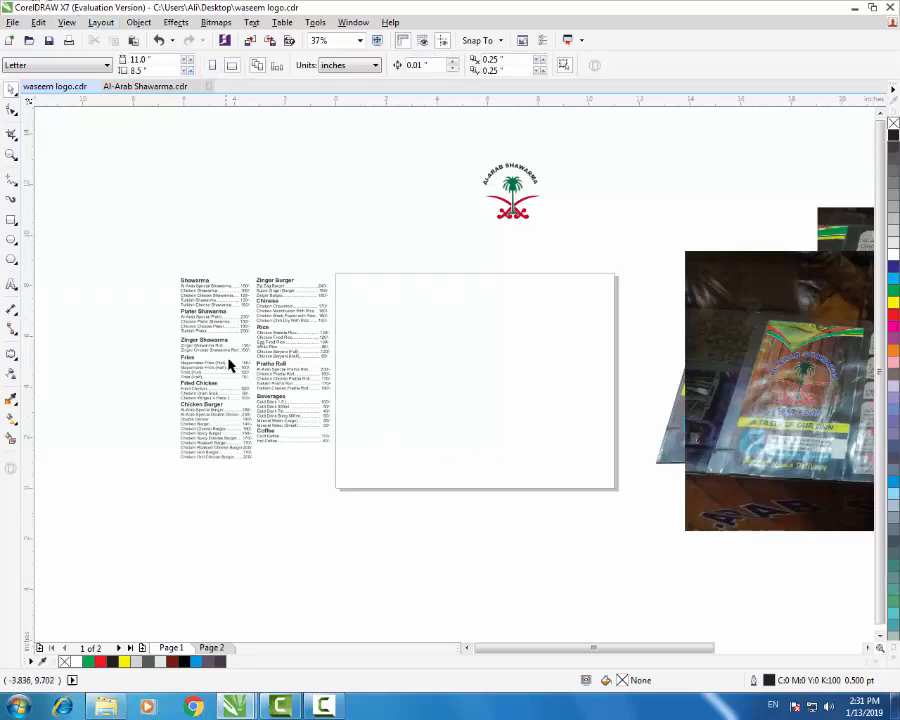
pyautogui.doubleClick(10, 224)
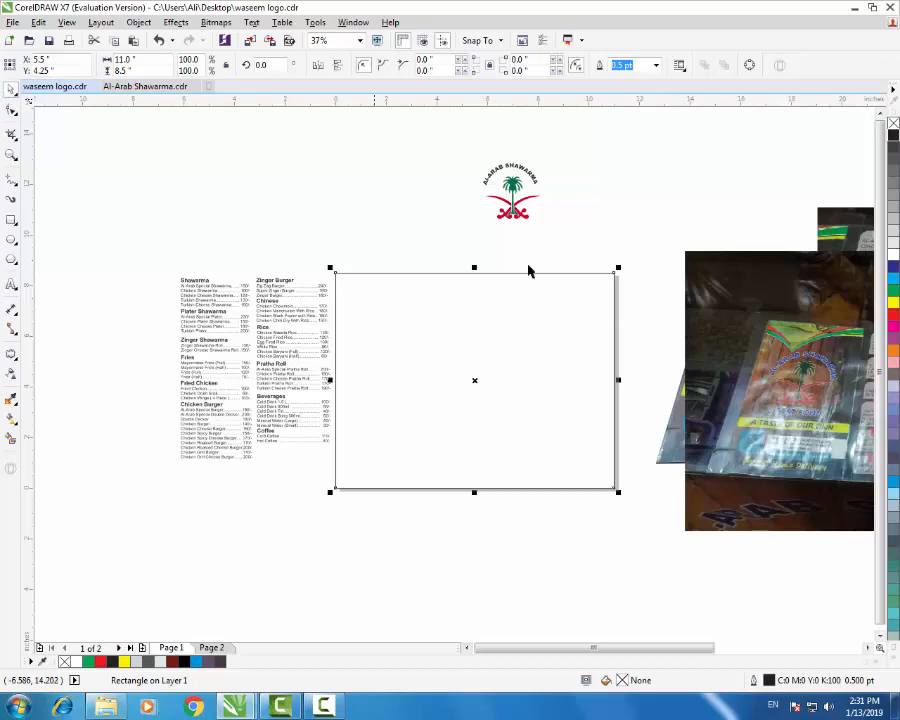
# - Launch Windows Calculator by searching 'cal' from the Start menu
pyautogui.scroll(-2, 400, 375)
pyautogui.scroll(2, 695, 398)
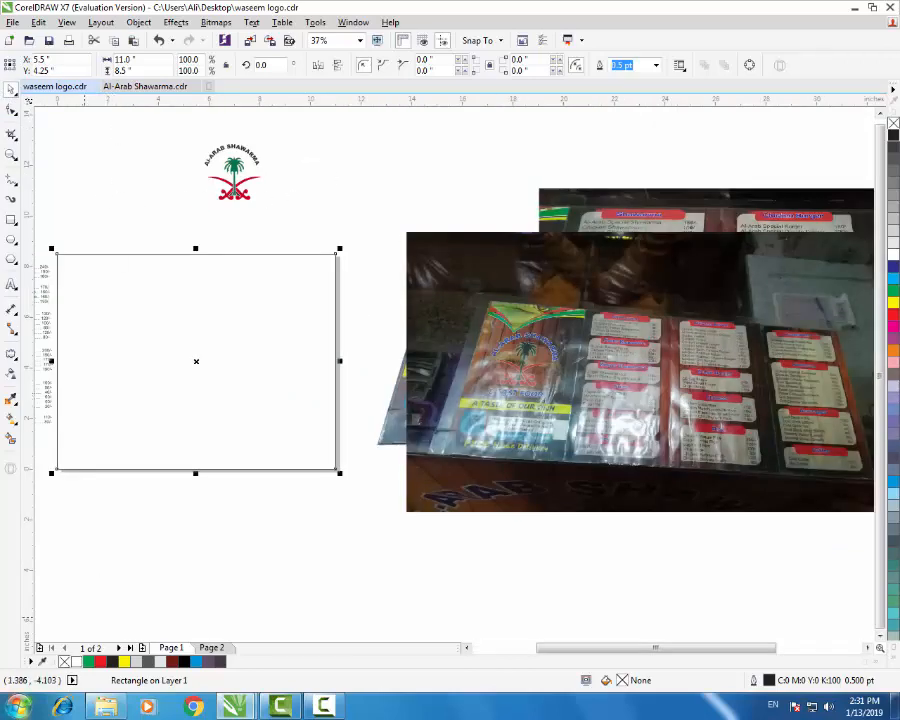
pyautogui.click(18, 707)
pyautogui.write('cal')
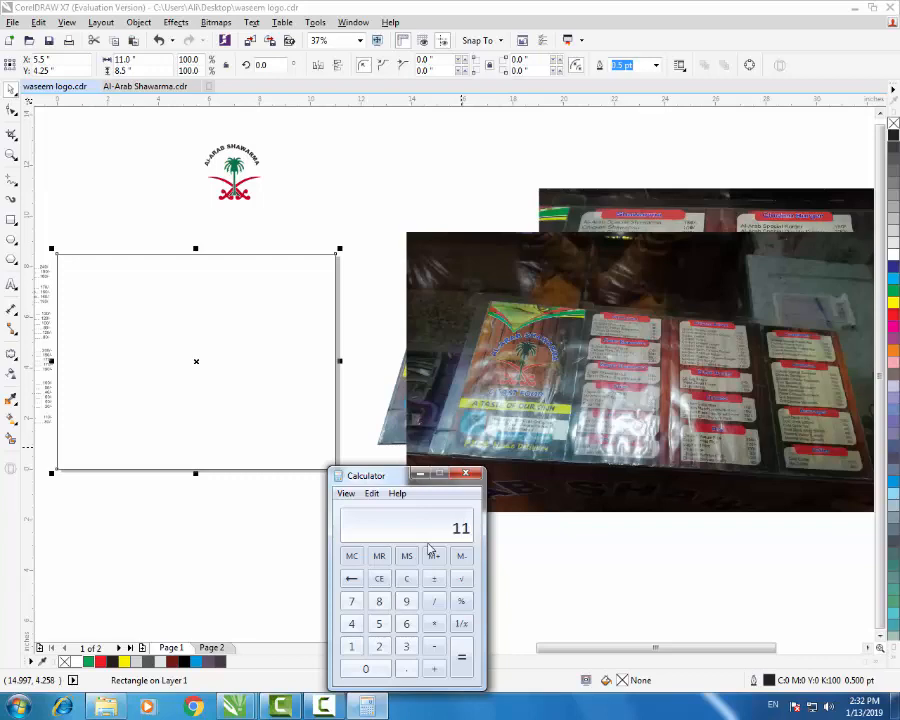
# - Compute 11 ÷ 4 = 2.75 and start entering 2.75 as the rectangle's width
pyautogui.press('Return')
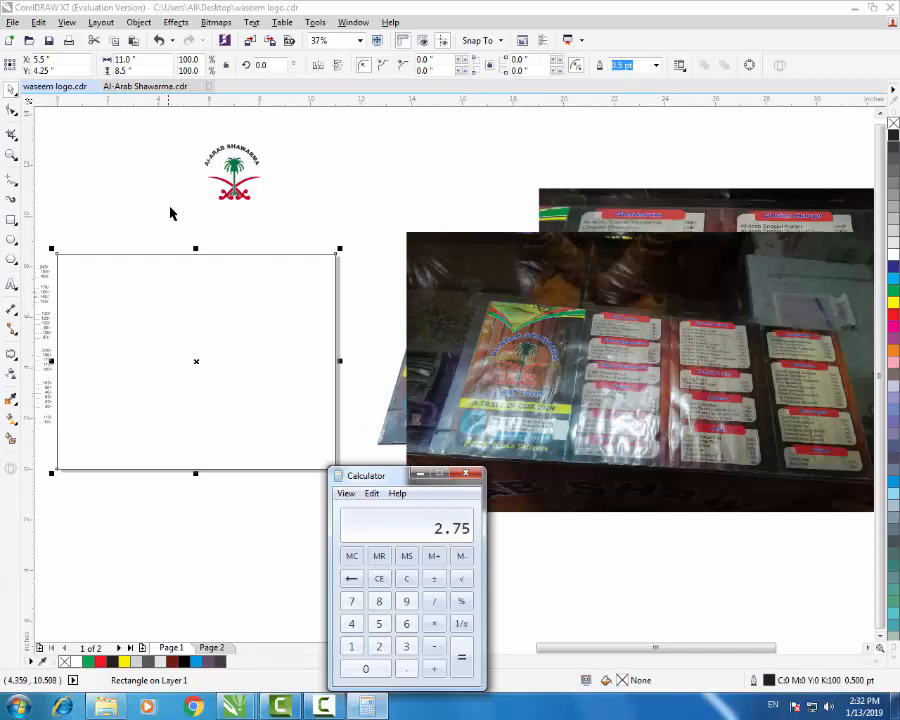
pyautogui.click(119, 62)
pyautogui.doubleClick(119, 62)
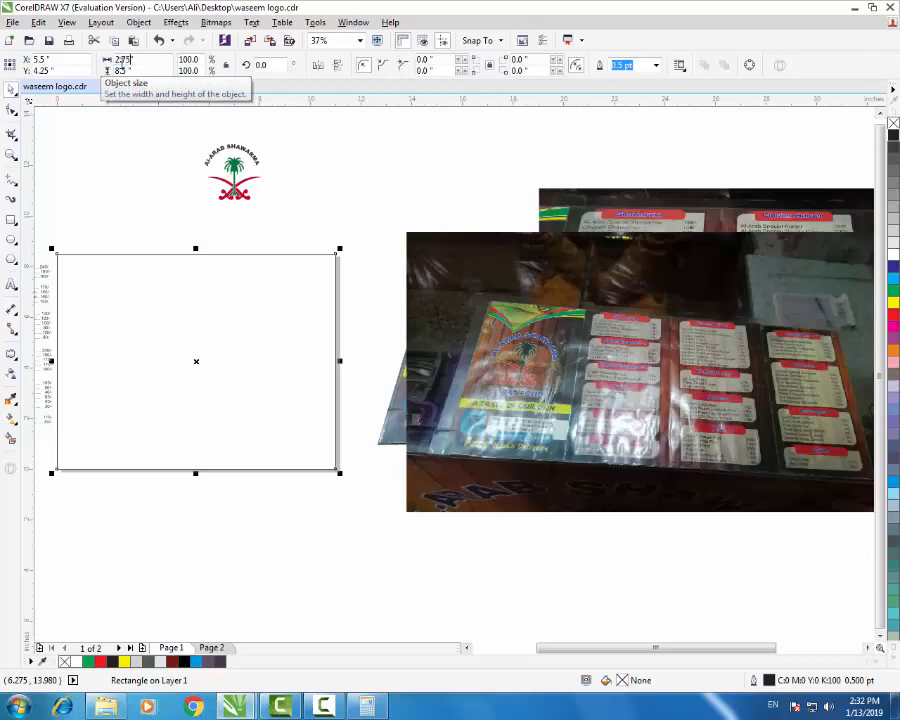
# - Apply the 2.75 in width, leaving the strip centred on the page
pyautogui.press('Return')
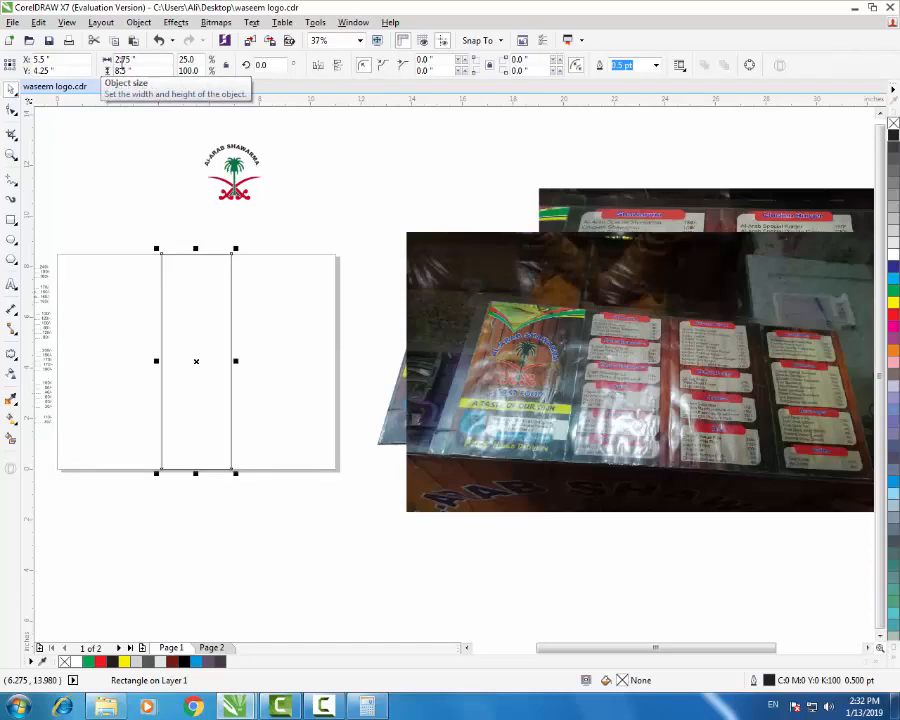
pyautogui.scroll(2, 189, 324)
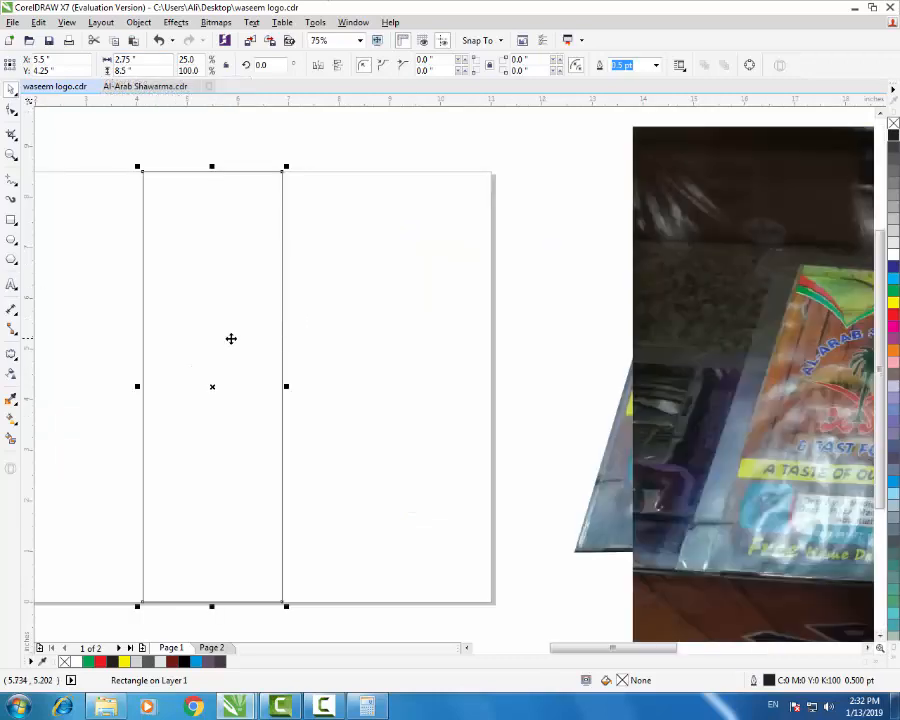
pyautogui.scroll(-2, 329, 341)
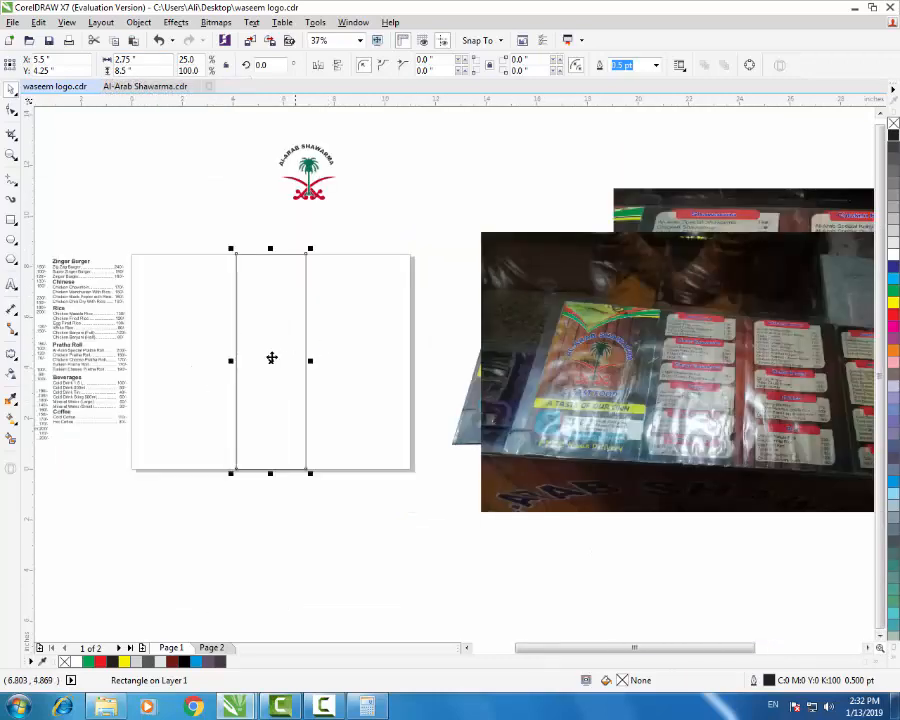
pyautogui.scroll(2, 246, 363)
pyautogui.scroll(-2, 403, 368)
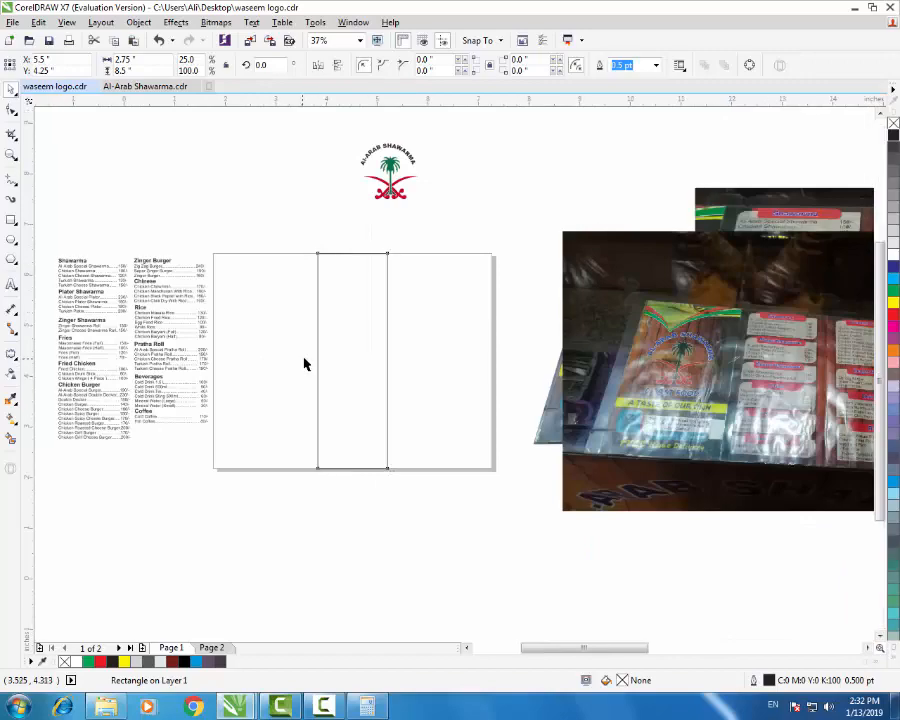
pyautogui.scroll(2, 305, 364)
pyautogui.scroll(-3, 333, 364)
pyautogui.scroll(4, 632, 380)
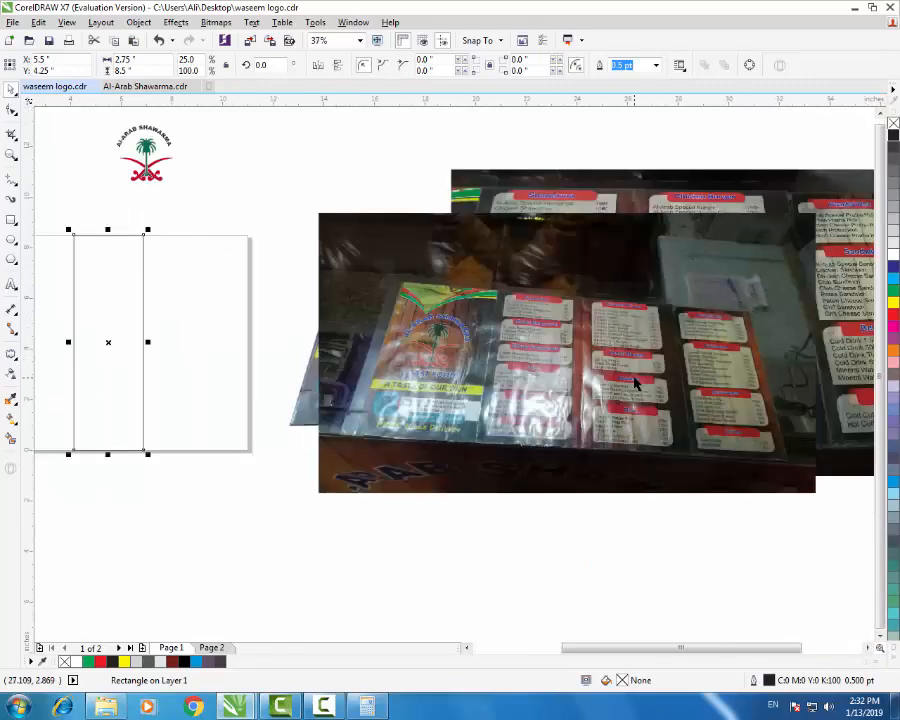
pyautogui.scroll(-4, 705, 385)
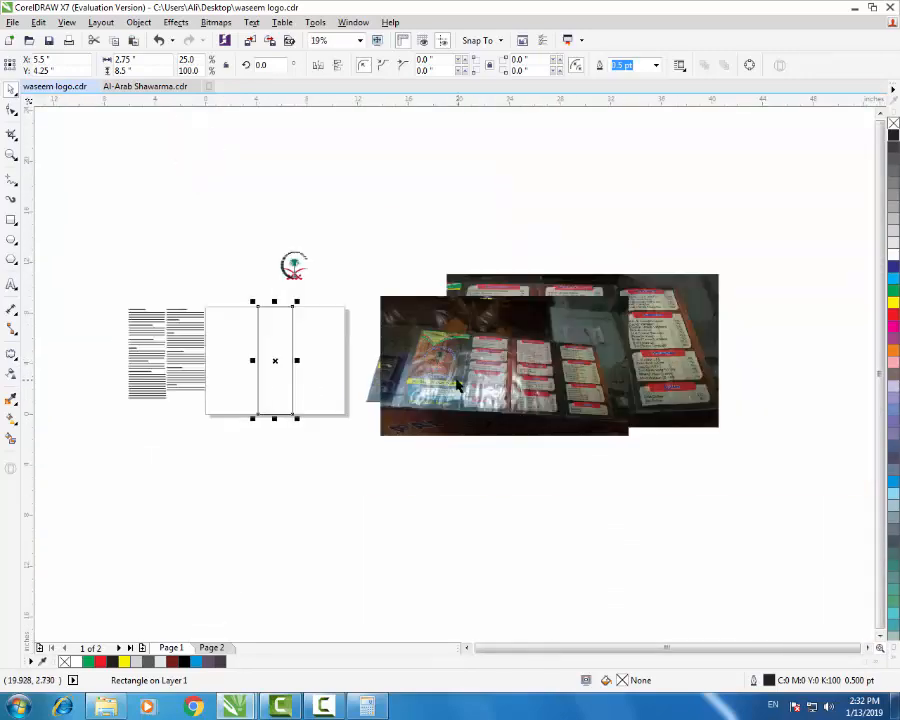
pyautogui.scroll(2, 231, 385)
# - Add another page-sized rectangle filled 30% grey and select it with the strip
pyautogui.click(414, 386)
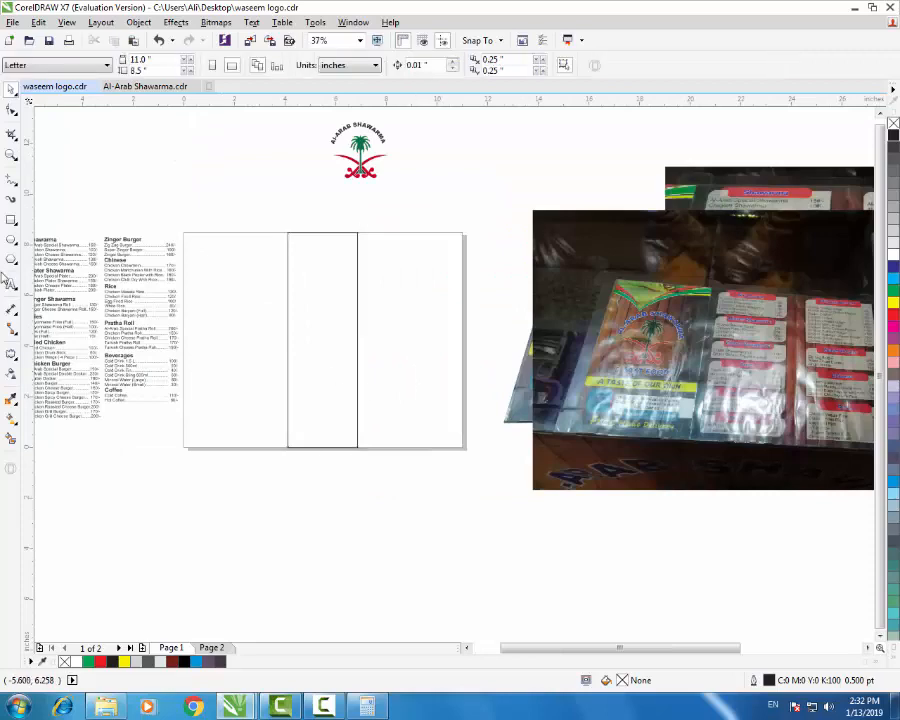
pyautogui.doubleClick(11, 220)
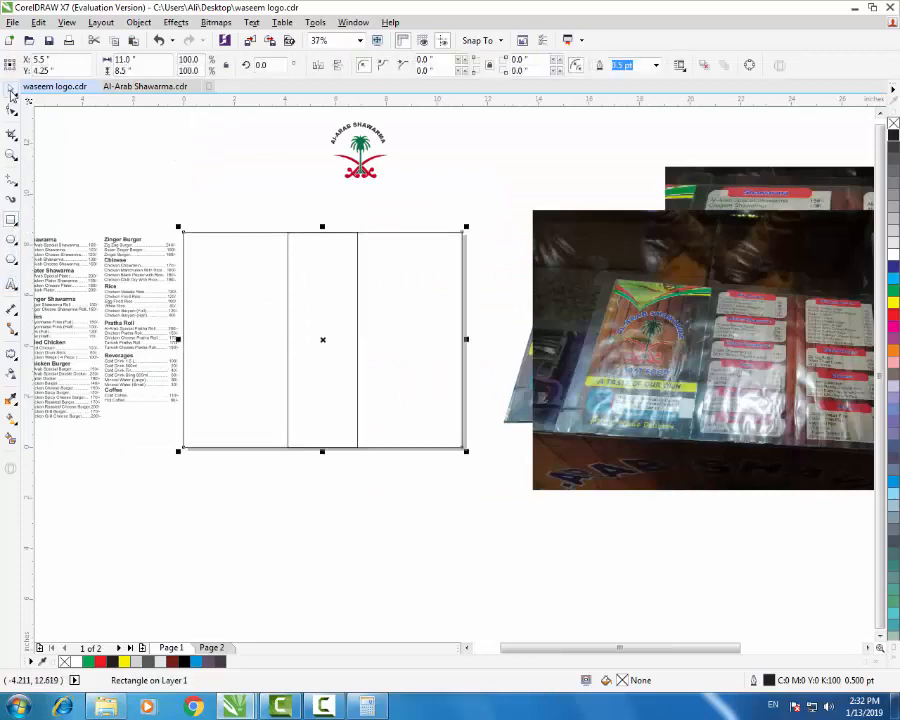
pyautogui.click(11, 92)
pyautogui.click(194, 166)
pyautogui.click(310, 321)
pyautogui.click(393, 344)
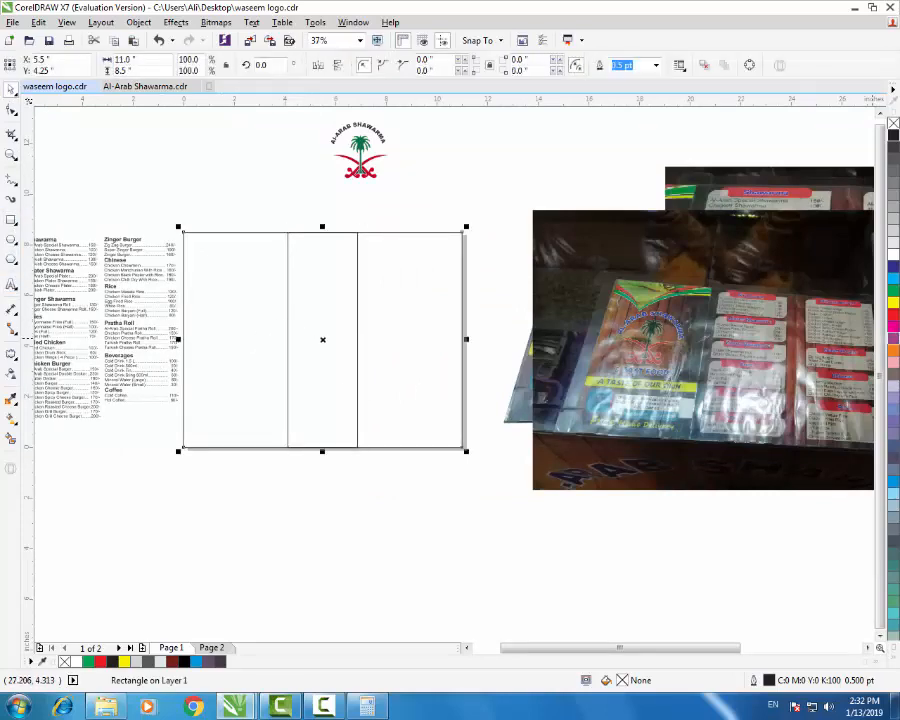
pyautogui.click(893, 219)
pyautogui.click(301, 321)
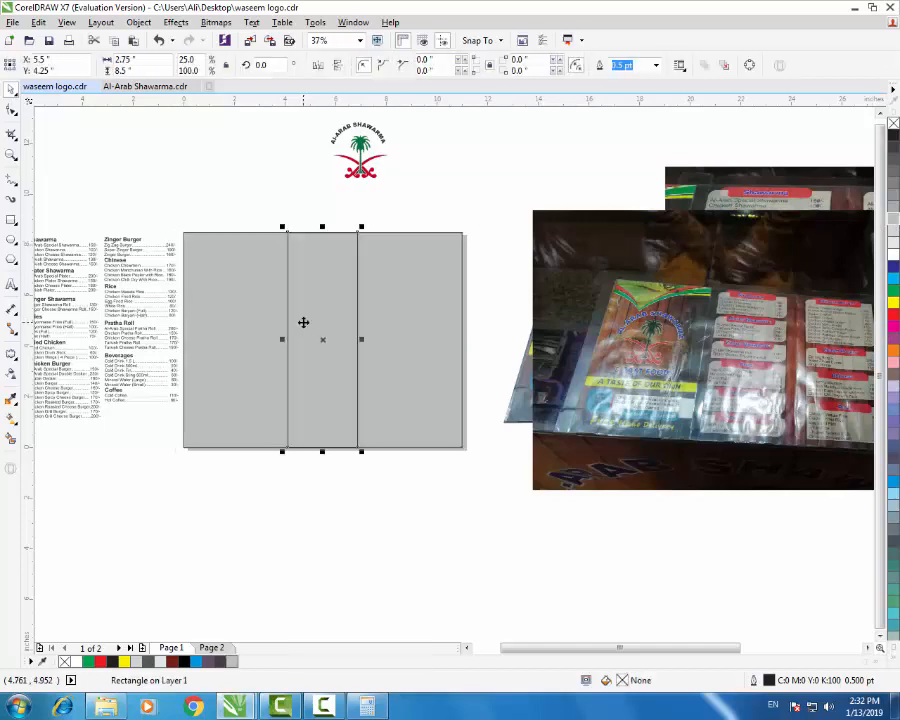
pyautogui.keyDown('shift'); pyautogui.click(440, 323); pyautogui.keyUp('shift')
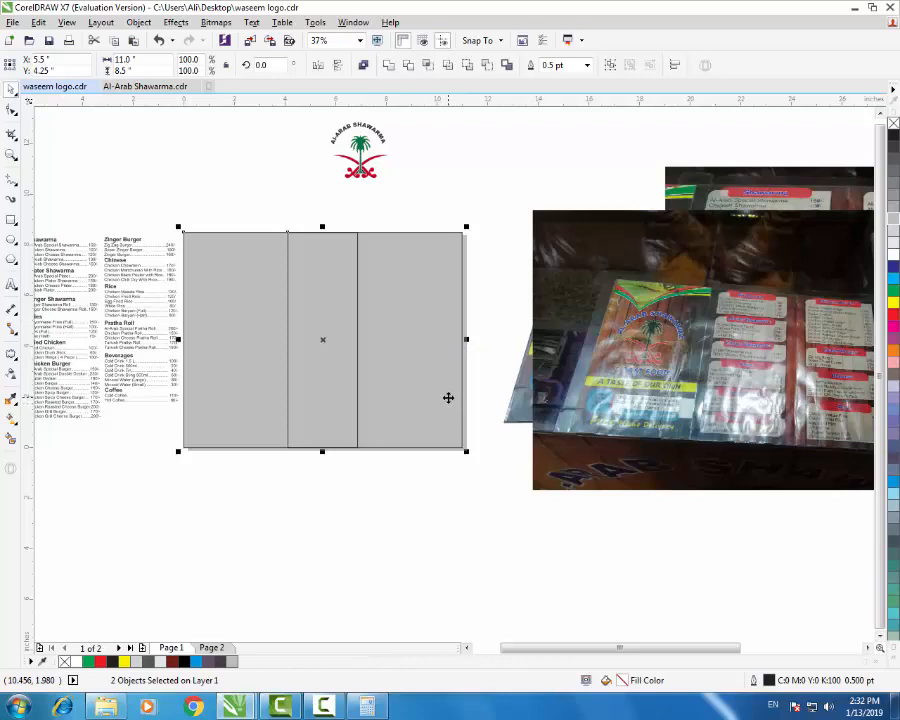
# - Align the strip to the page's left edge and fill it light grey
pyautogui.press('l')
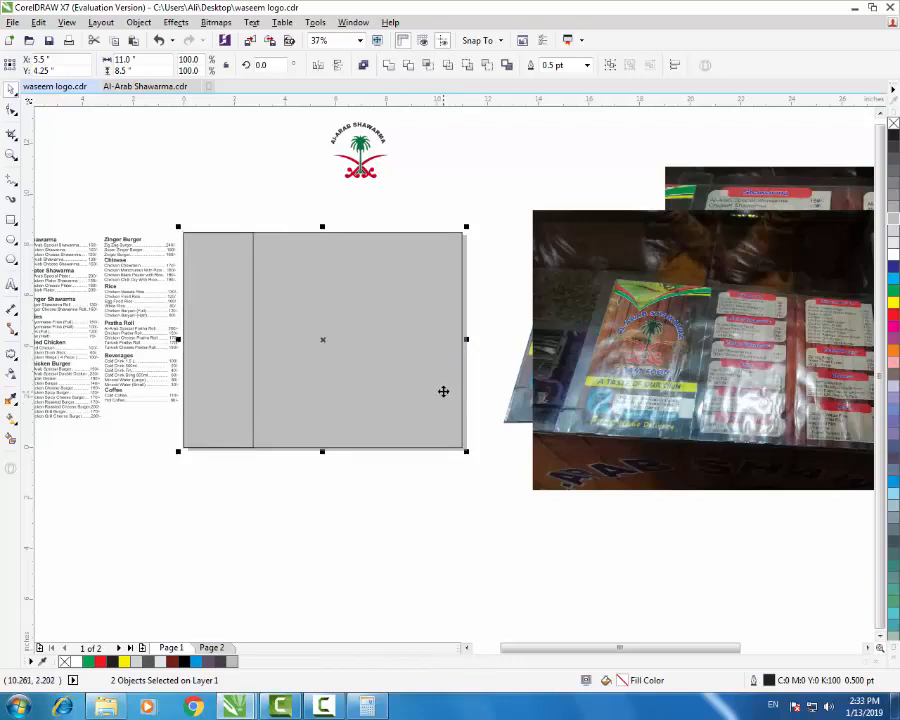
pyautogui.click(289, 214)
pyautogui.scroll(1, 210, 317)
pyautogui.click(275, 338)
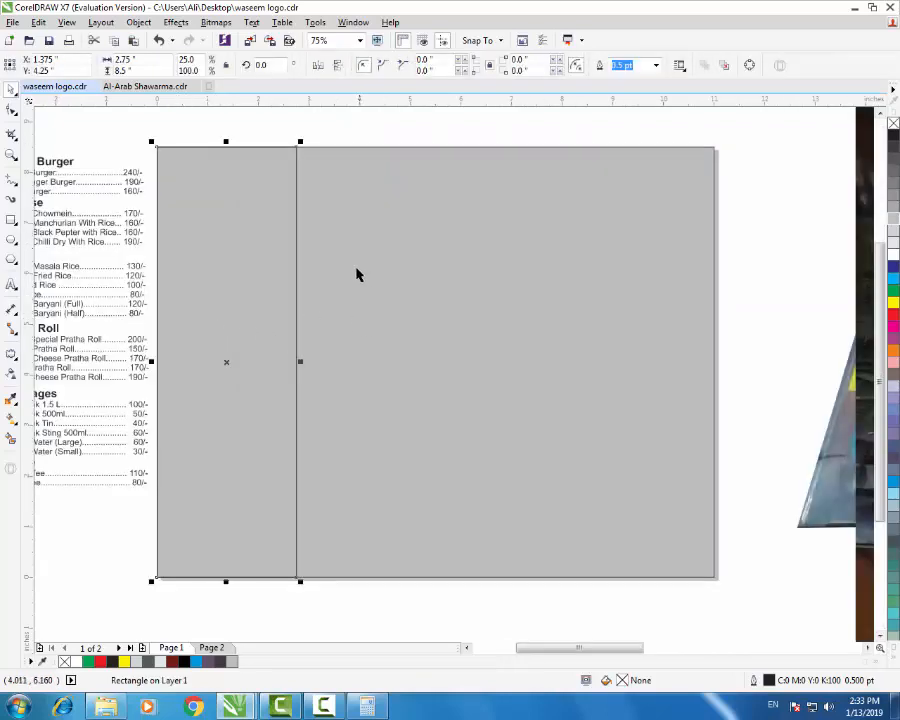
pyautogui.scroll(-1, 300, 304)
pyautogui.click(893, 245)
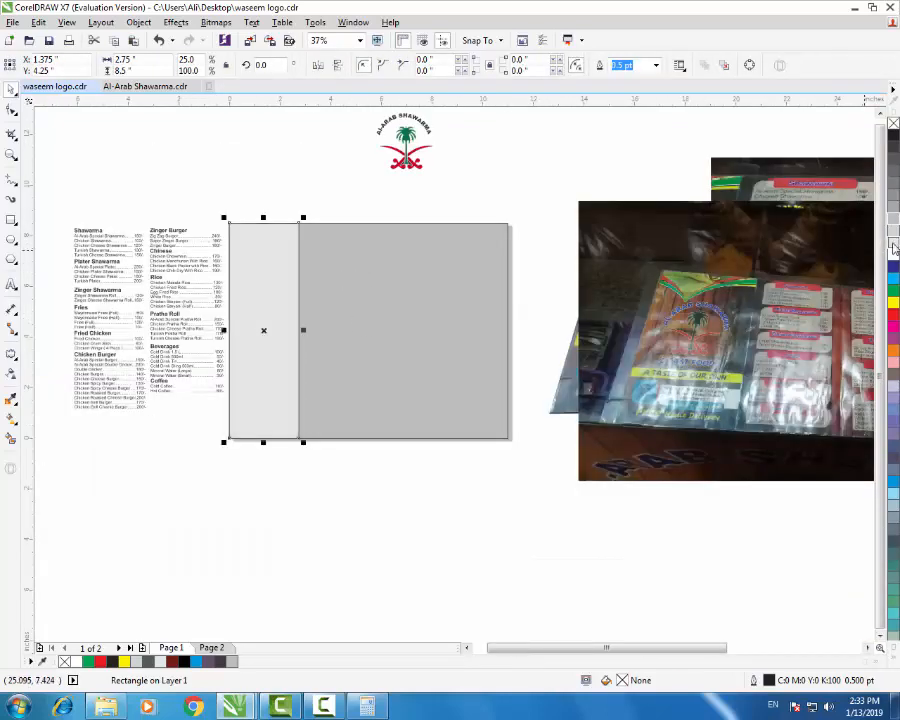
# - Drag a copy of the grey left panel to sit just right of it
pyautogui.click(325, 200)
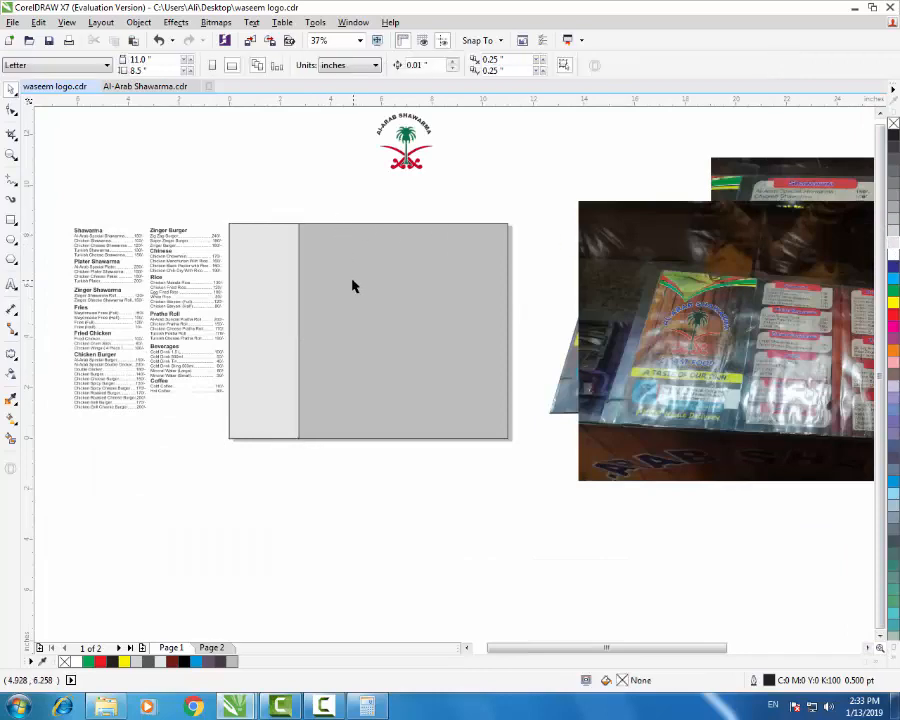
pyautogui.click(281, 337)
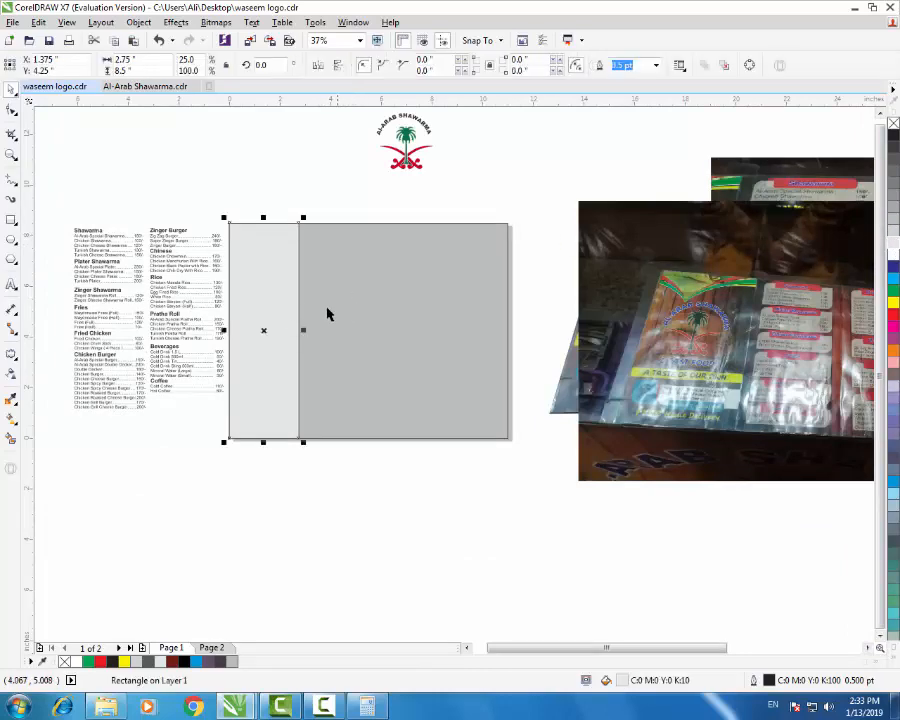
pyautogui.click(309, 195)
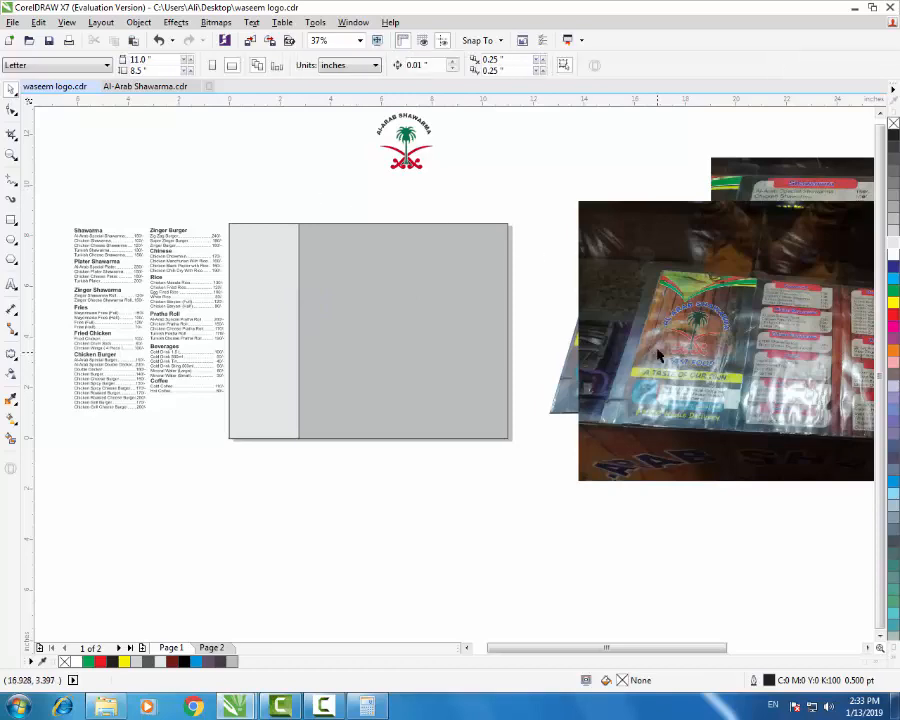
pyautogui.scroll(2, 677, 327)
pyautogui.scroll(-2, 677, 327)
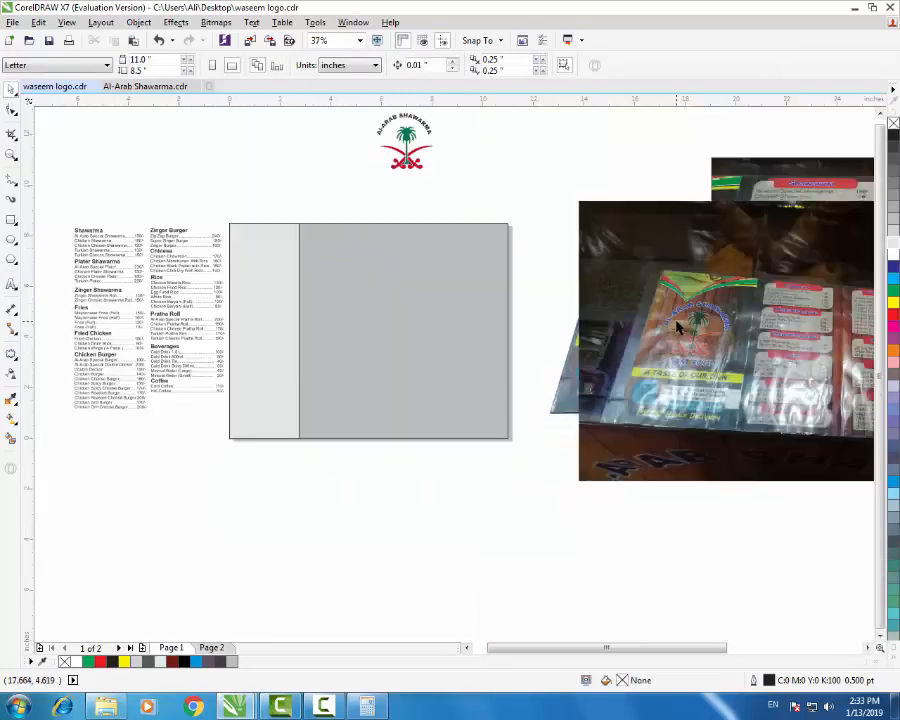
pyautogui.click(118, 276)
pyautogui.click(416, 177)
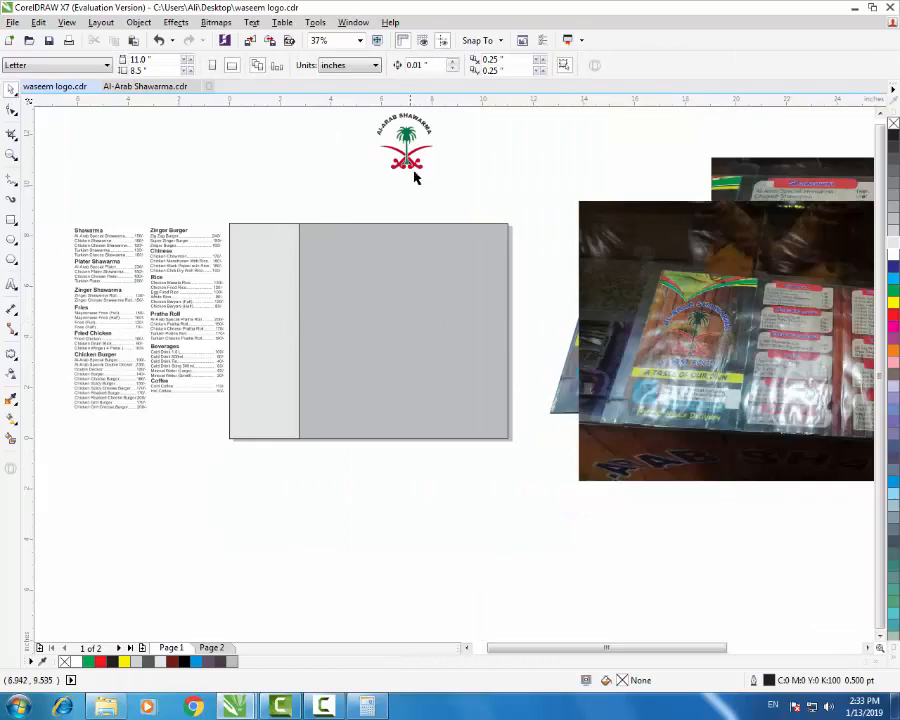
pyautogui.click(291, 289)
pyautogui.moveTo(288, 333); pyautogui.dragTo(354, 334)
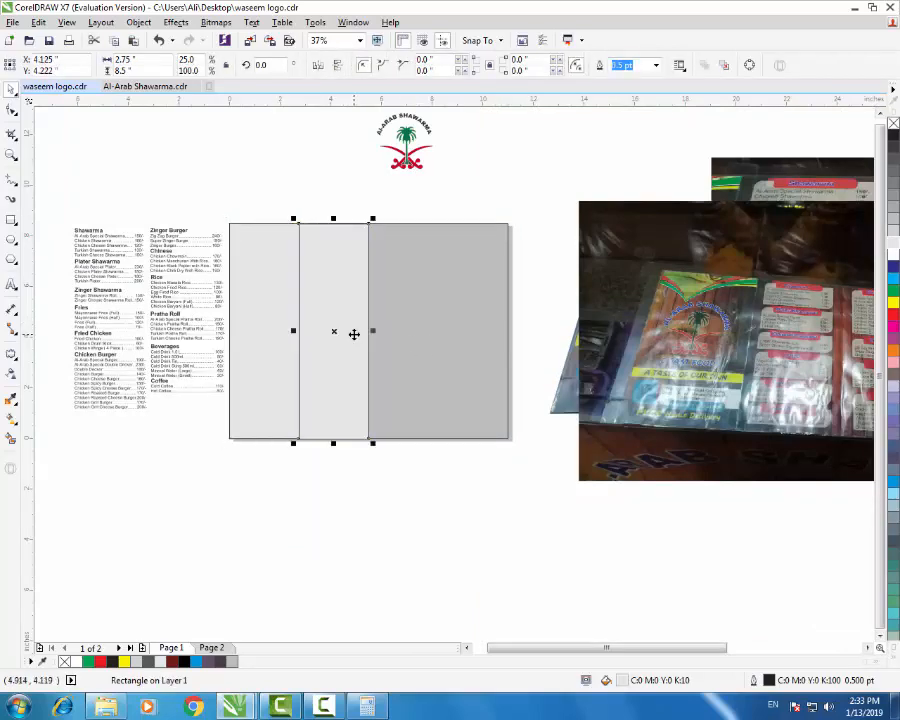
# - Repeat the copy to make four panels and align all four along their tops
pyautogui.hotkey('ctrl', 'd')
pyautogui.hotkey('ctrl', 'd')
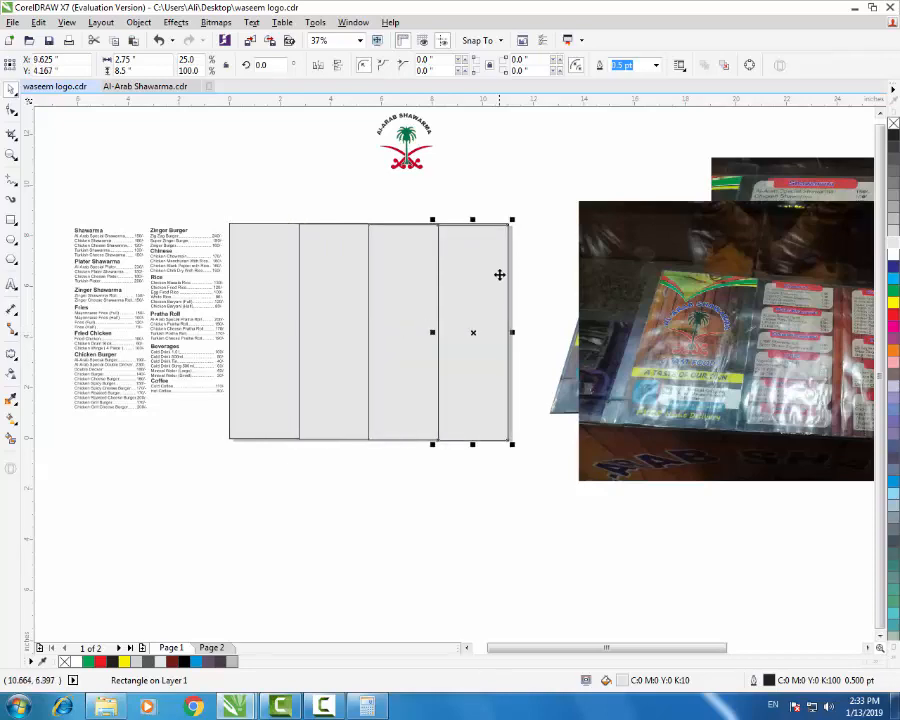
pyautogui.keyDown('shift'); pyautogui.click(412, 293); pyautogui.keyUp('shift')
pyautogui.keyDown('shift'); pyautogui.click(314, 300); pyautogui.keyUp('shift')
pyautogui.keyDown('shift'); pyautogui.click(277, 294); pyautogui.keyUp('shift')
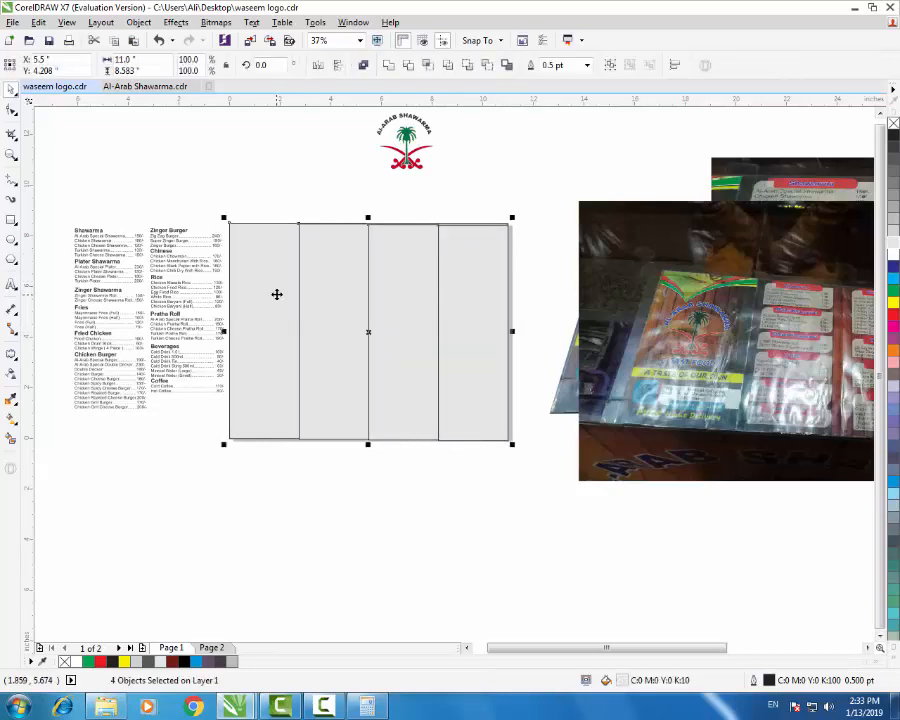
pyautogui.press('t')
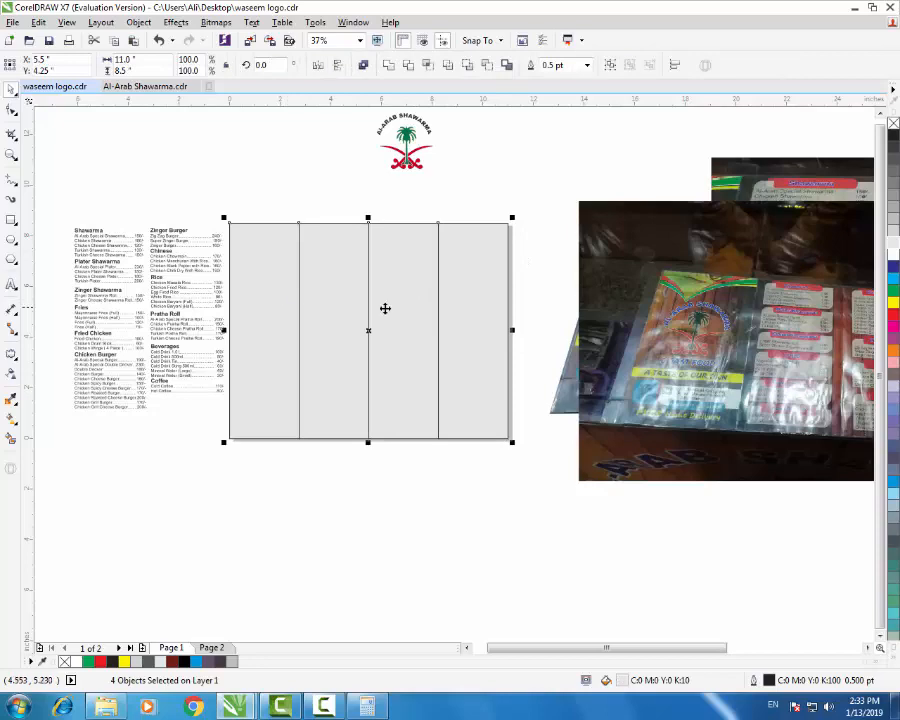
pyautogui.click(535, 306)
# - Move the reference photo up beside the page
pyautogui.scroll(3, 261, 301)
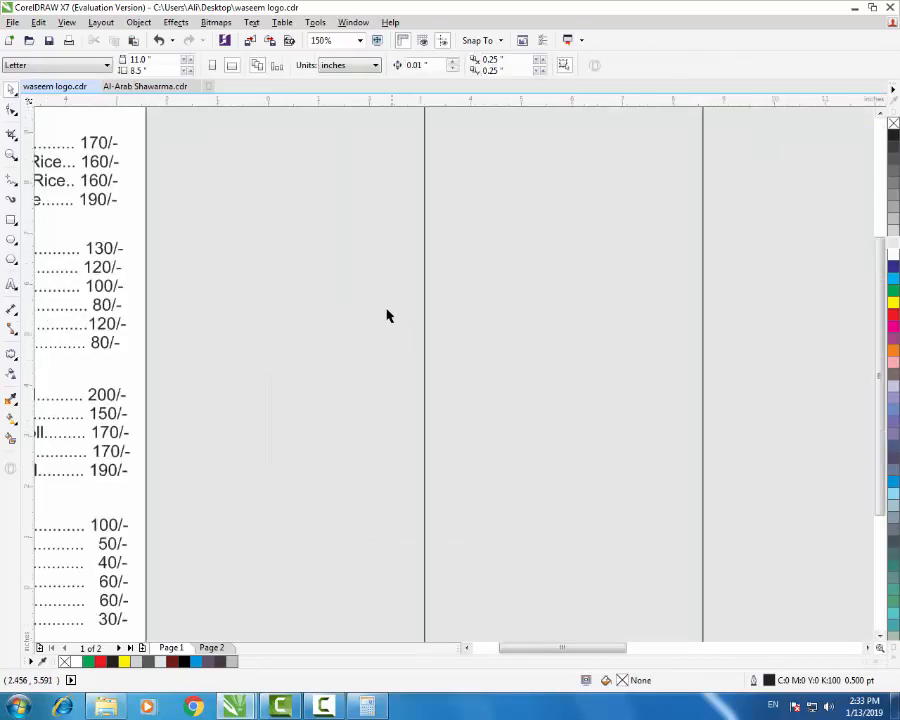
pyautogui.scroll(-3, 386, 312)
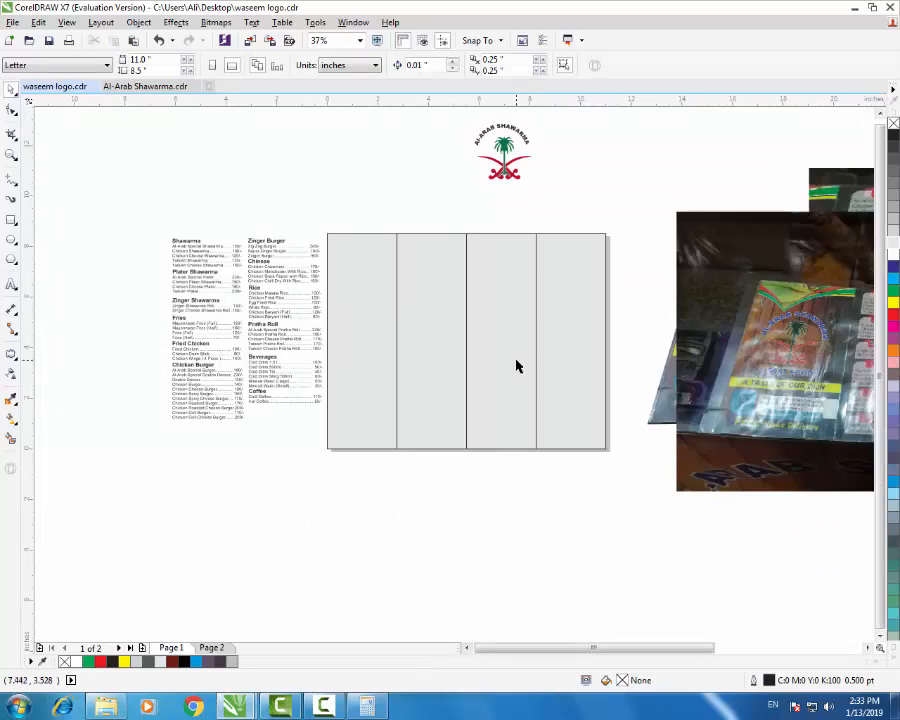
pyautogui.scroll(-2, 388, 369)
pyautogui.scroll(2, 676, 383)
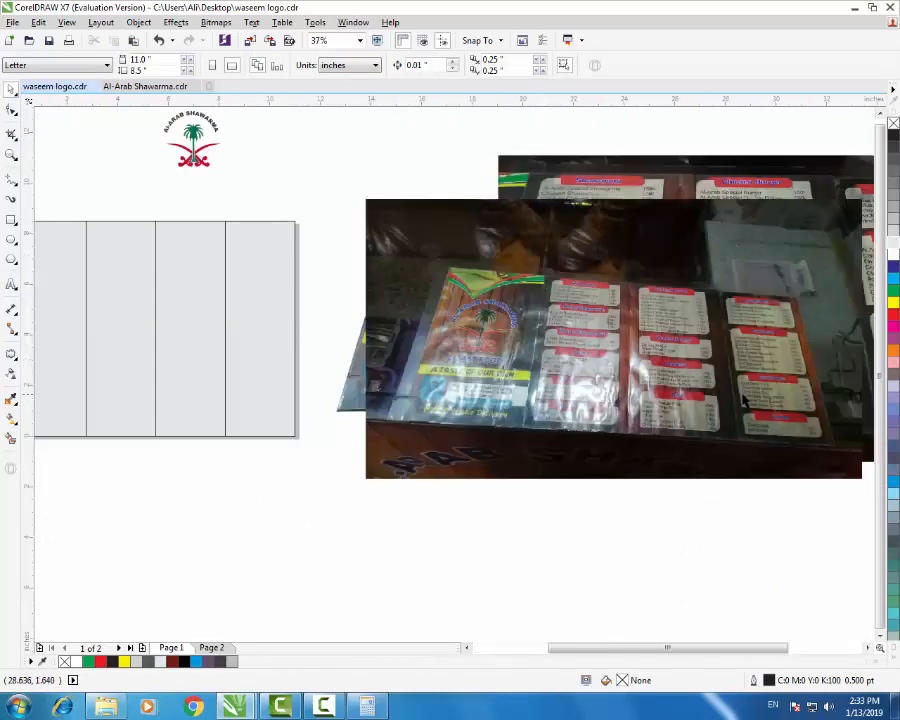
pyautogui.scroll(-2, 527, 395)
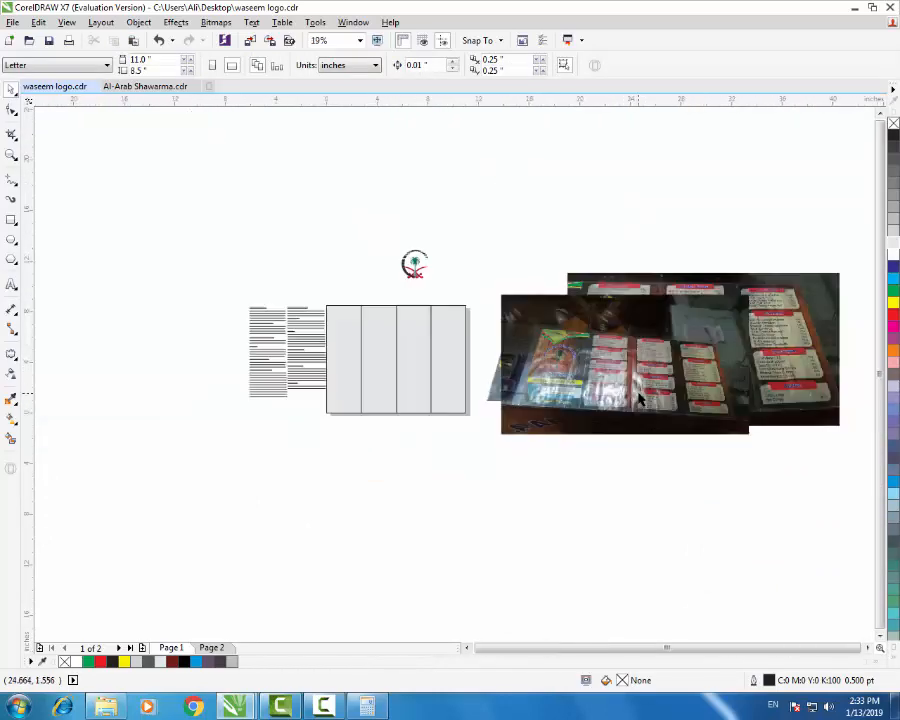
pyautogui.click(630, 395)
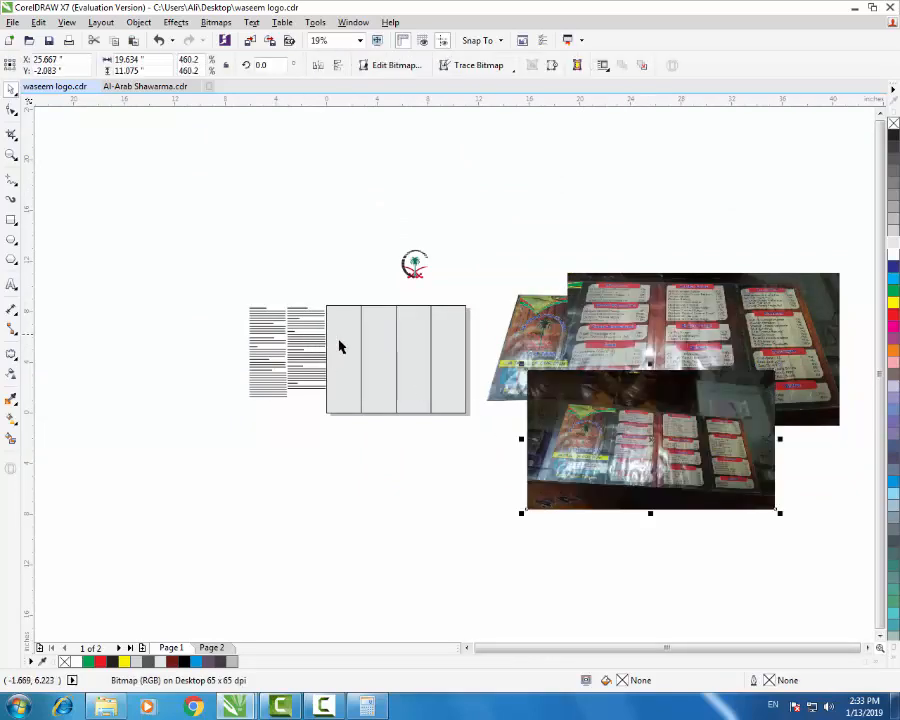
pyautogui.scroll(2, 385, 358)
pyautogui.moveTo(698, 328); pyautogui.dragTo(677, 240)
pyautogui.click(396, 198)
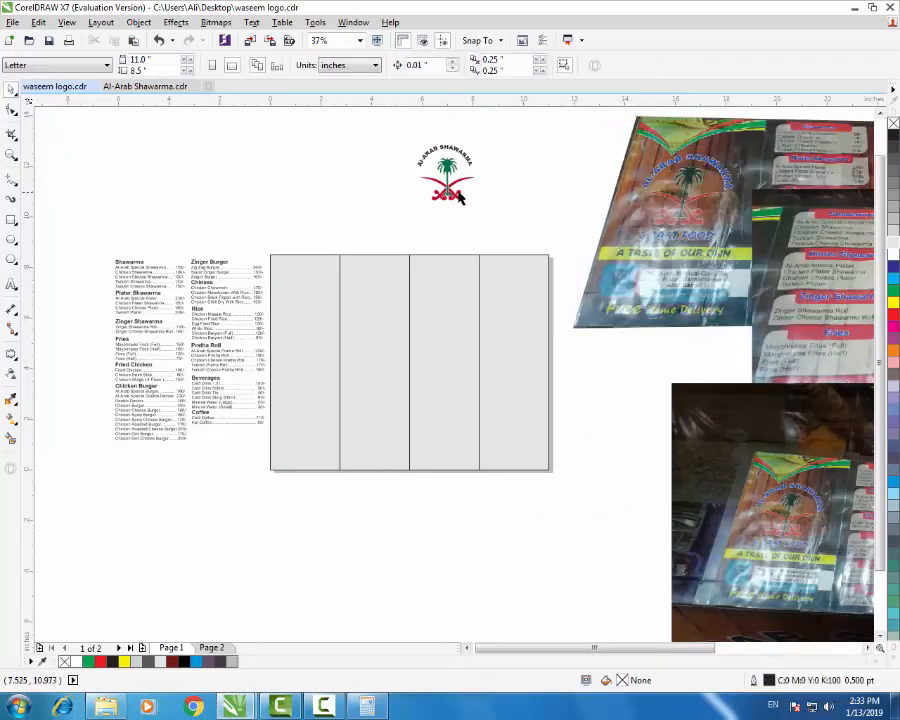
# - Fill the leftmost panel solid black from the expanded palette
pyautogui.click(460, 197)
pyautogui.moveTo(458, 196)
pyautogui.mouseDown()
pyautogui.moveTo(272, 405)
pyautogui.moveTo(325, 327)
pyautogui.moveTo(313, 350)
pyautogui.moveTo(448, 205)
pyautogui.mouseUp()
pyautogui.click(325, 321)
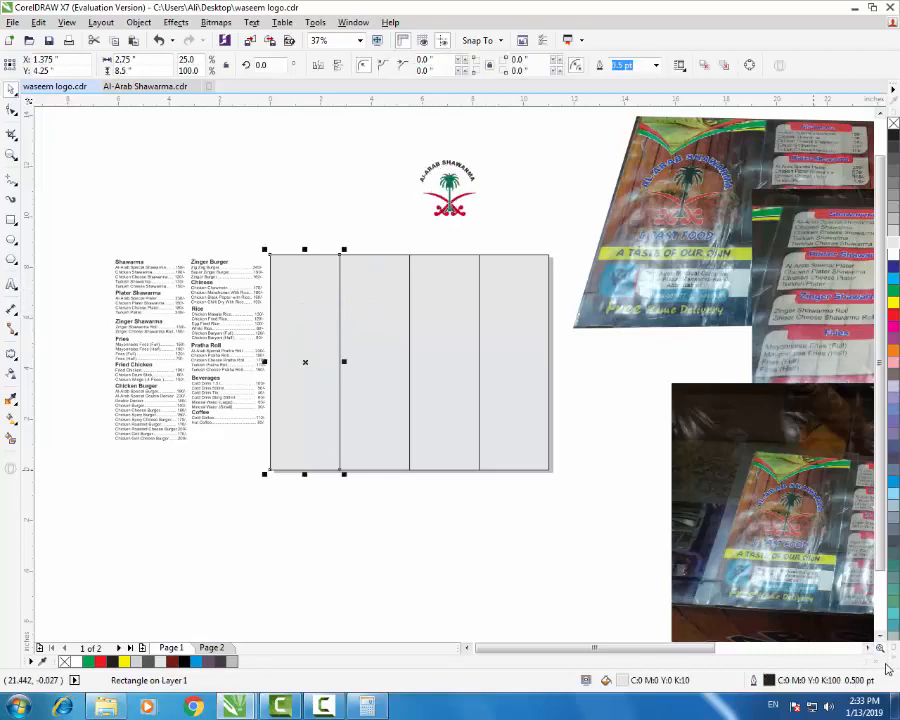
pyautogui.click(895, 659)
pyautogui.click(881, 210)
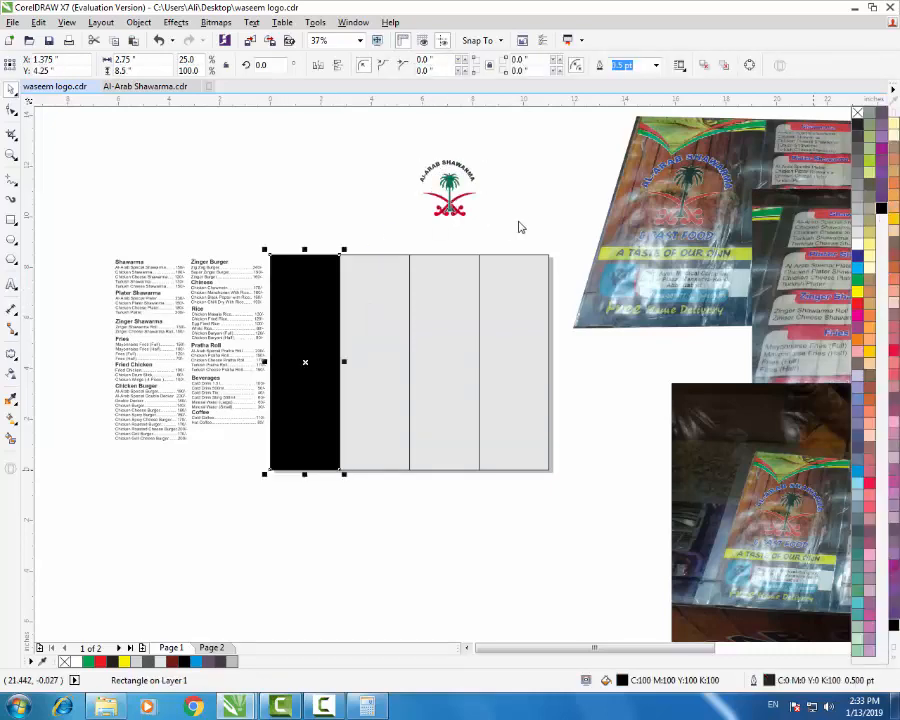
pyautogui.click(339, 243)
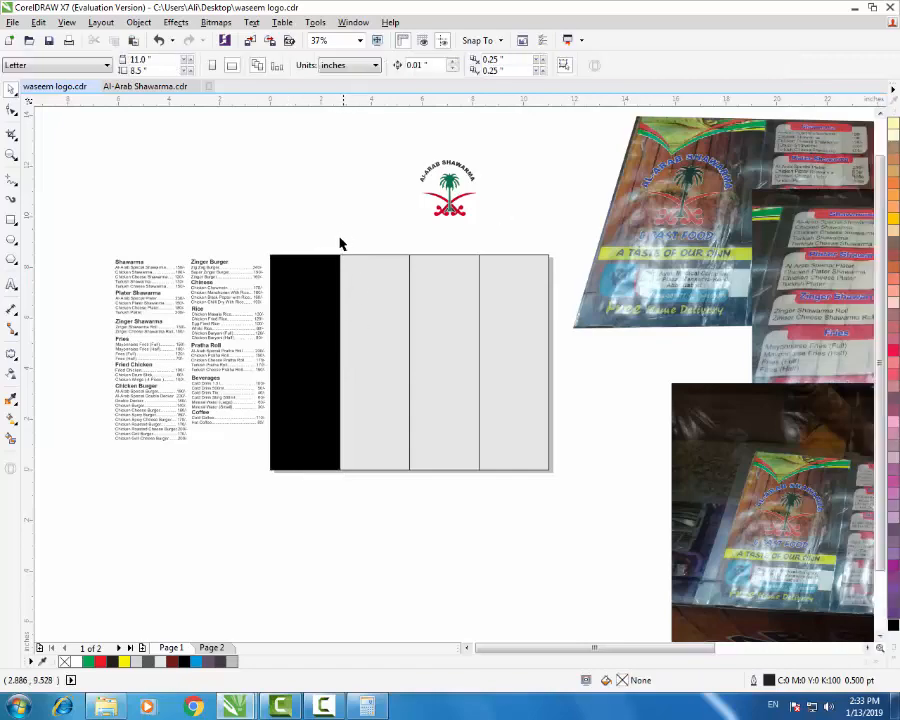
# - Search Google Images for 'background' in Chrome
pyautogui.click(195, 707)
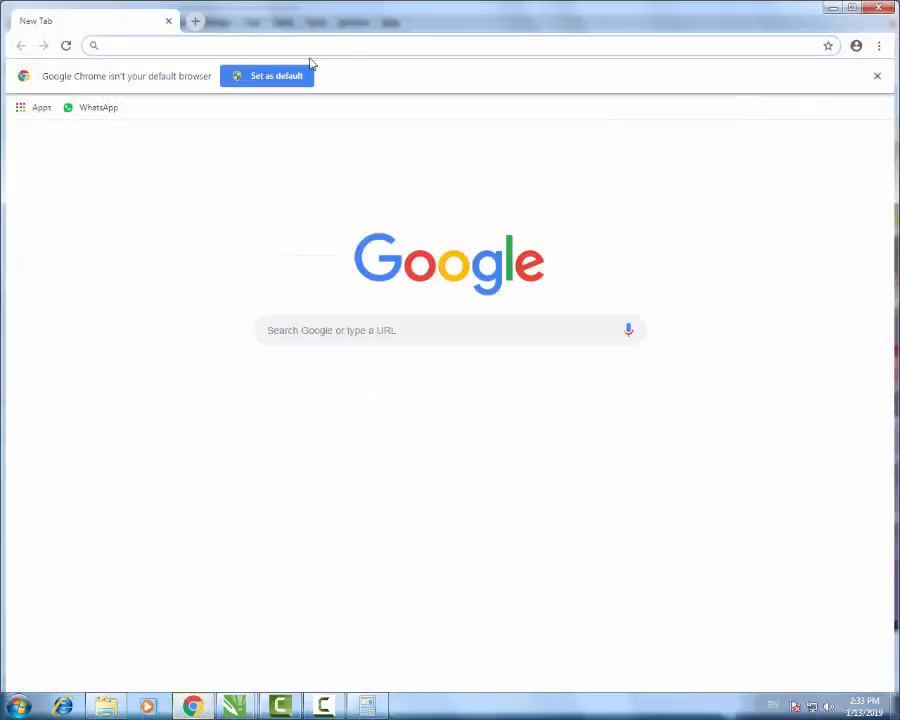
pyautogui.write('google')
pyautogui.press('Return')
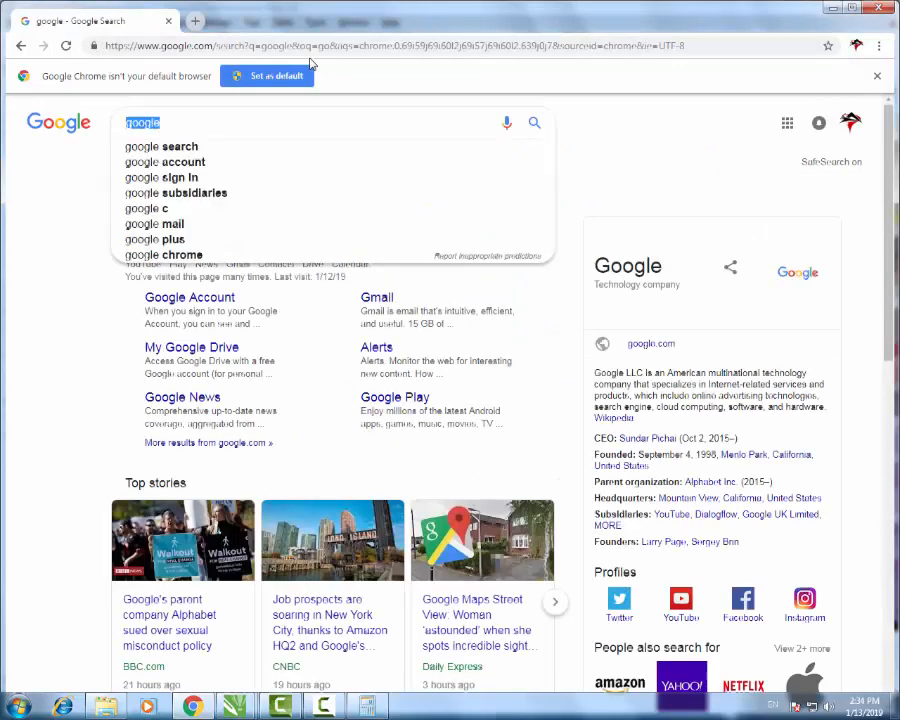
pyautogui.write('wooden ba')
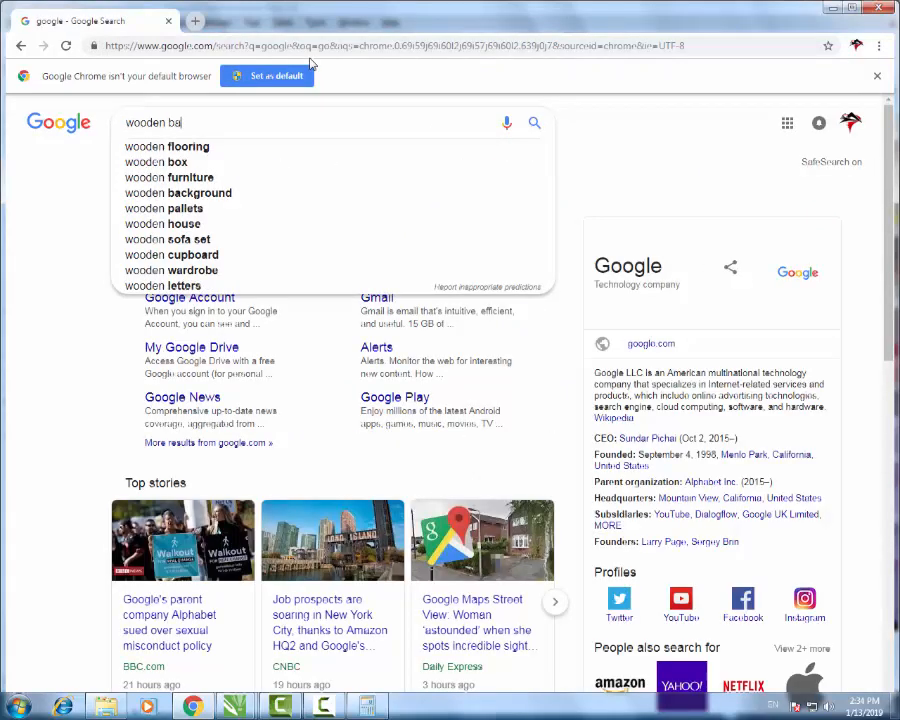
pyautogui.write('ck')
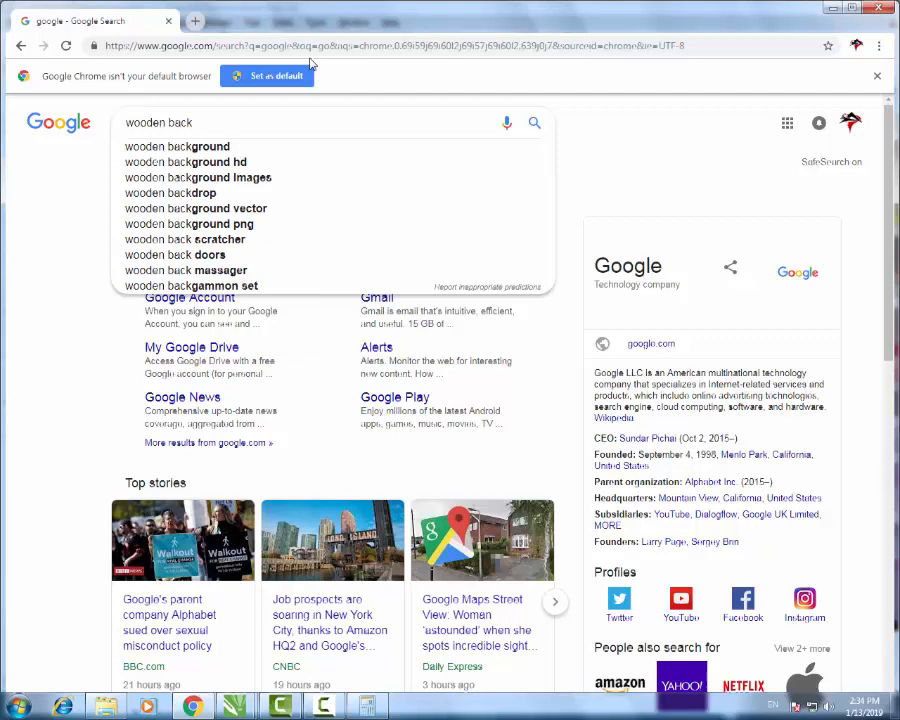
pyautogui.press('BackSpace')
pyautogui.press('BackSpace')
pyautogui.press('BackSpace')
pyautogui.press('BackSpace')
pyautogui.press('BackSpace')
pyautogui.press('BackSpace')
pyautogui.press('BackSpace')
pyautogui.press('BackSpace')
pyautogui.press('BackSpace')
pyautogui.press('BackSpace')
pyautogui.press('BackSpace')
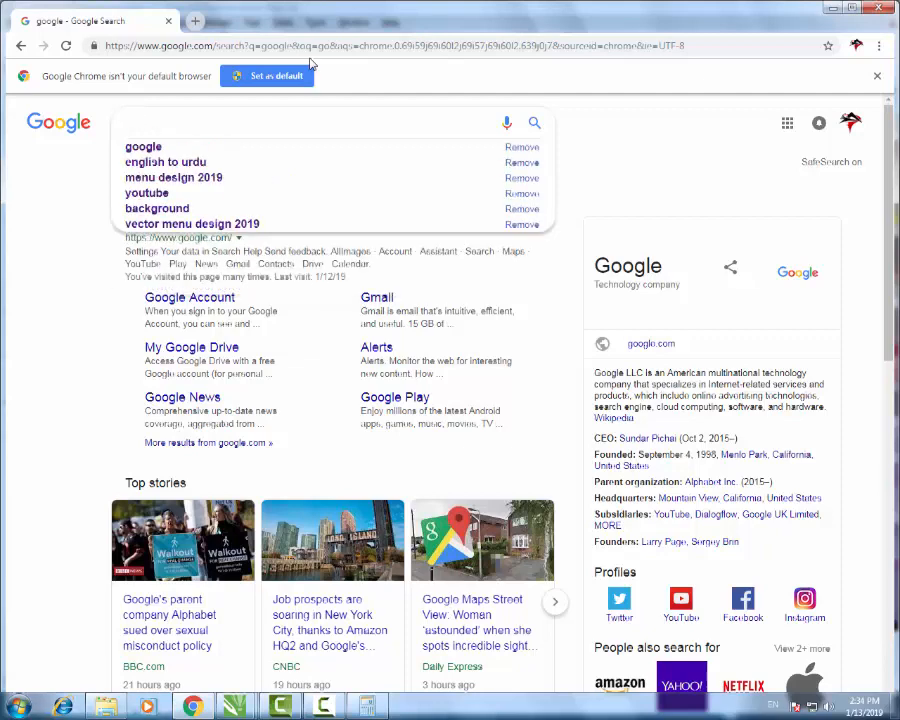
pyautogui.write('backg')
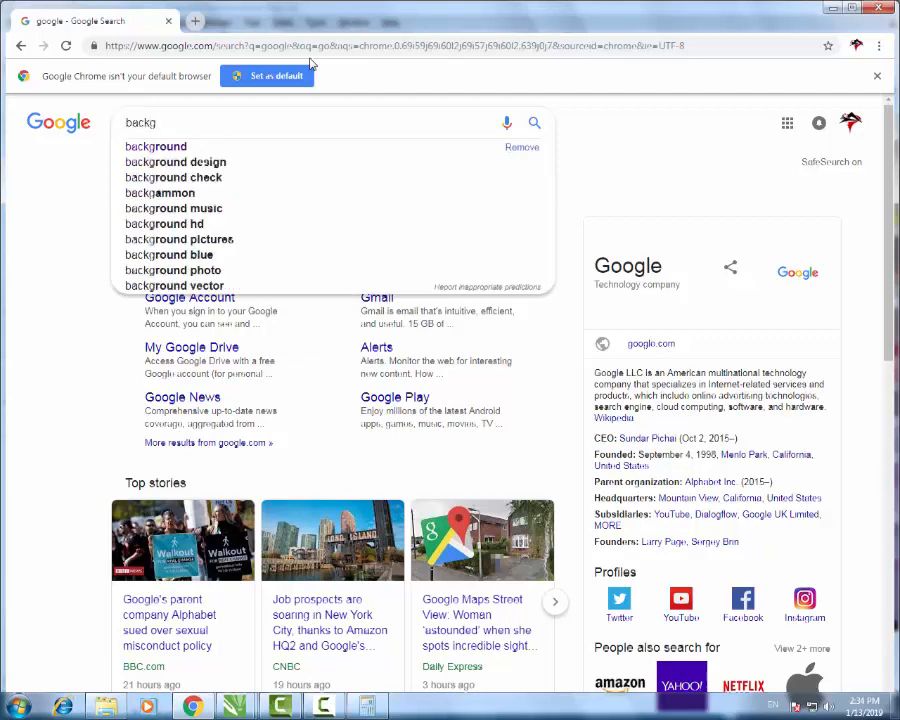
pyautogui.press('Down')
pyautogui.press('Return')
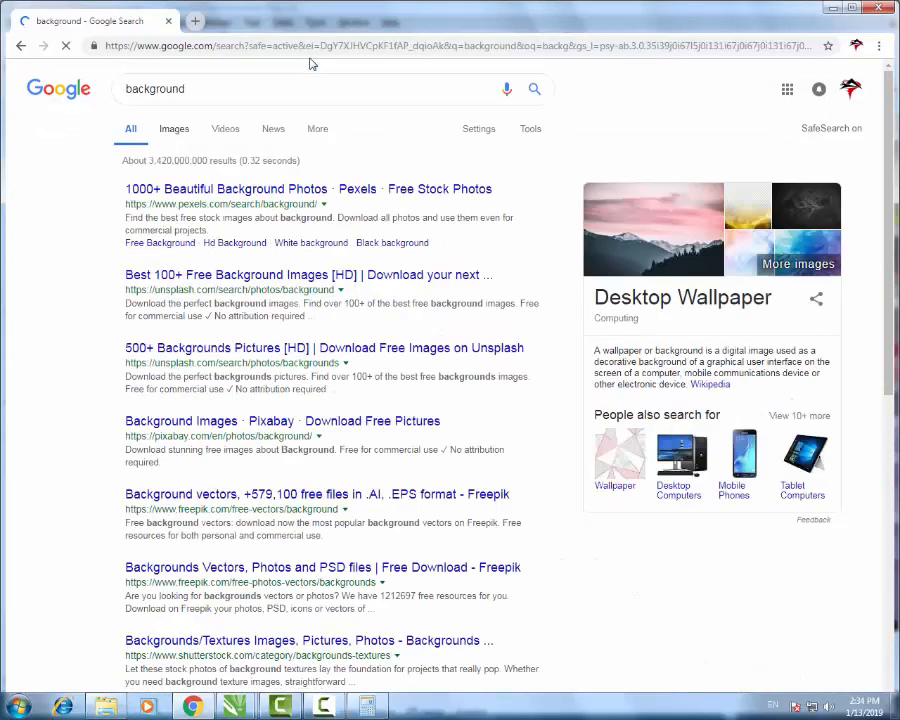
pyautogui.press('super+Up')
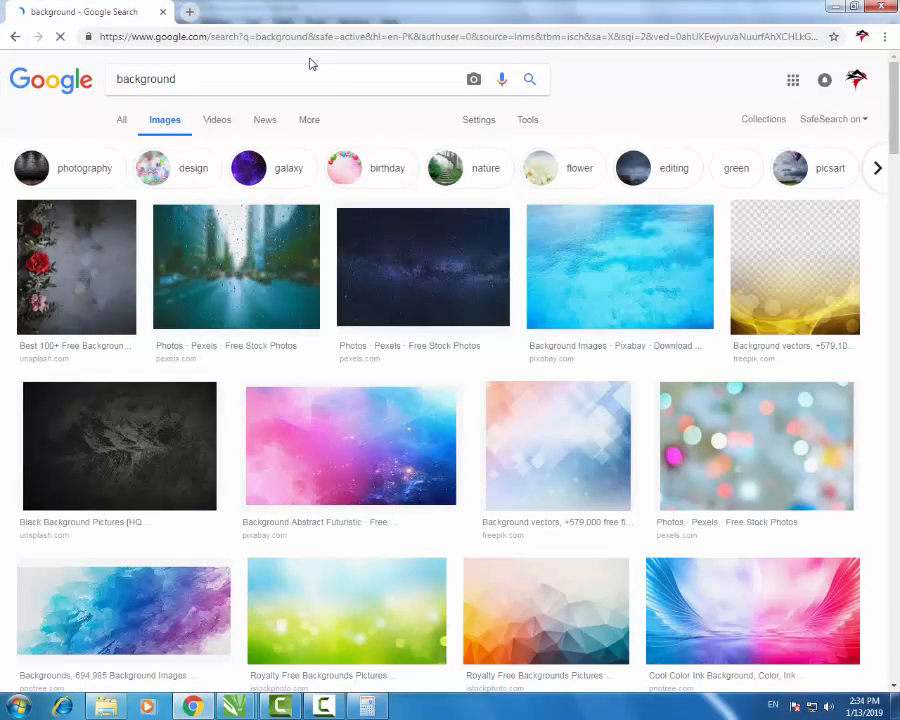
# - Open a dark background result in a new tab, preview it, then return to the original results
pyautogui.rightClick(135, 429)
pyautogui.click(190, 442)
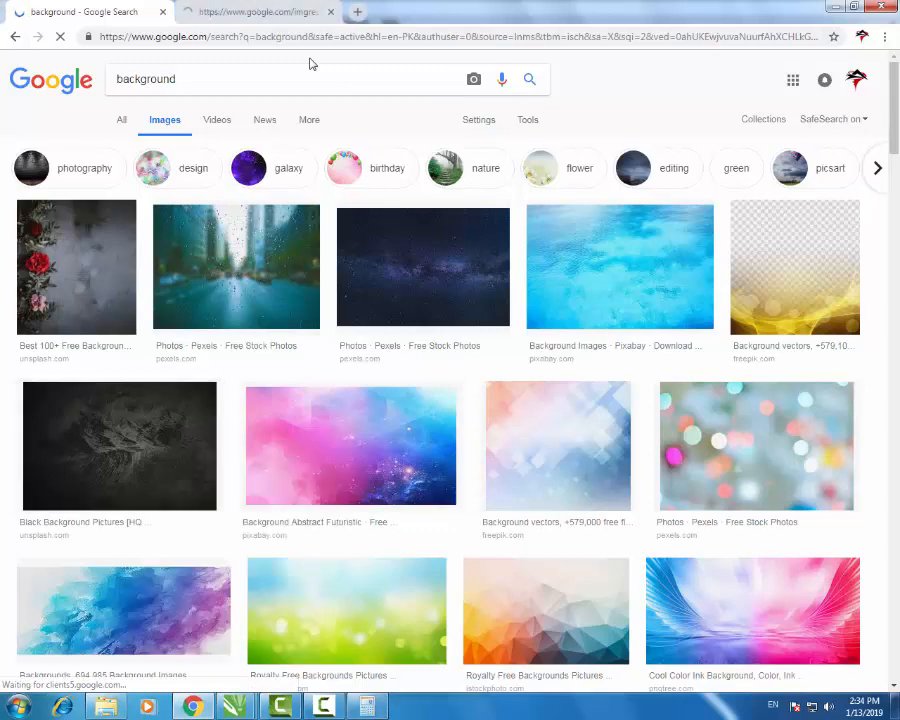
pyautogui.hotkey('ctrl', 'Tab')
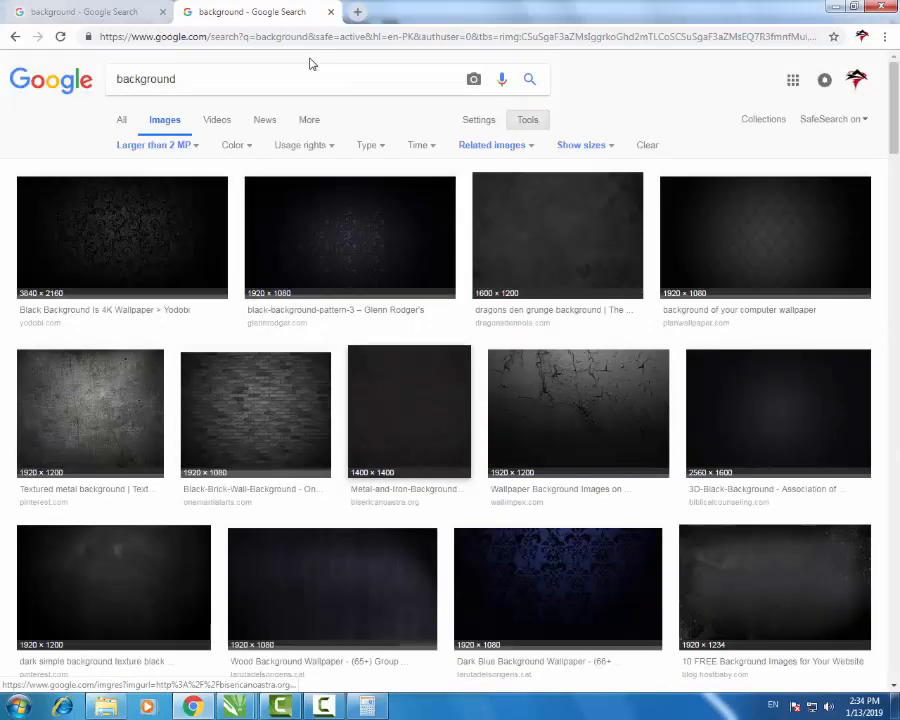
pyautogui.scroll(-3, 310, 64)
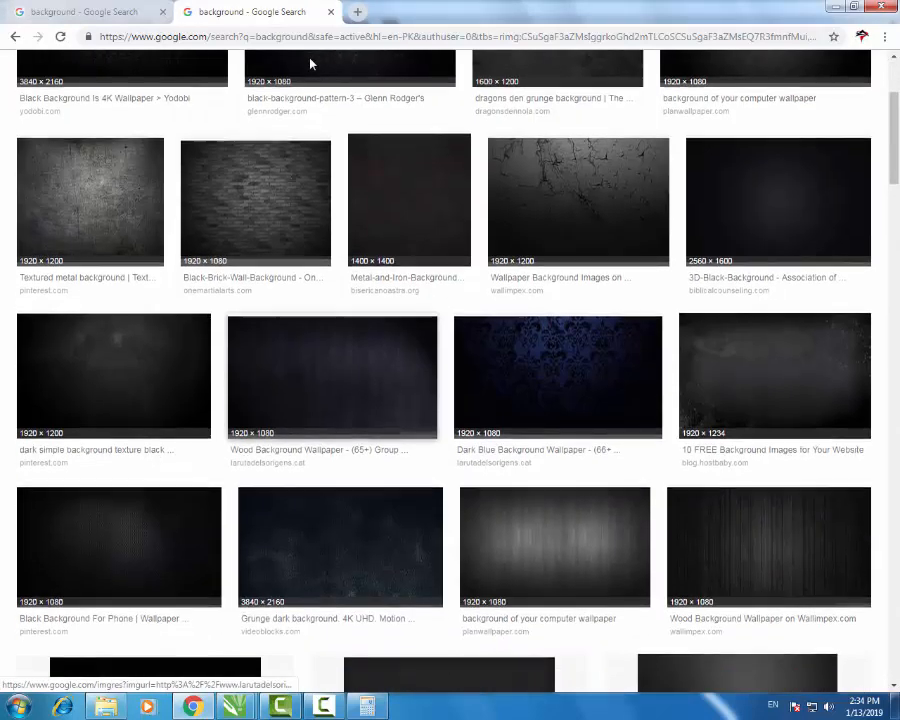
pyautogui.scroll(-3, 310, 64)
pyautogui.scroll(3, 310, 64)
pyautogui.click(90, 203)
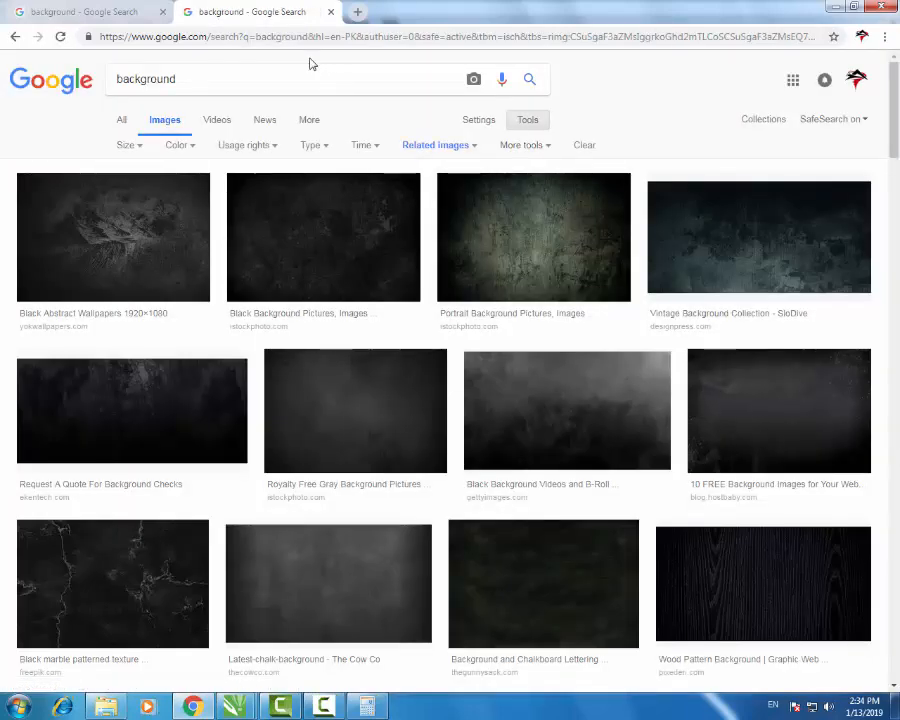
pyautogui.hotkey('alt', 'Left')
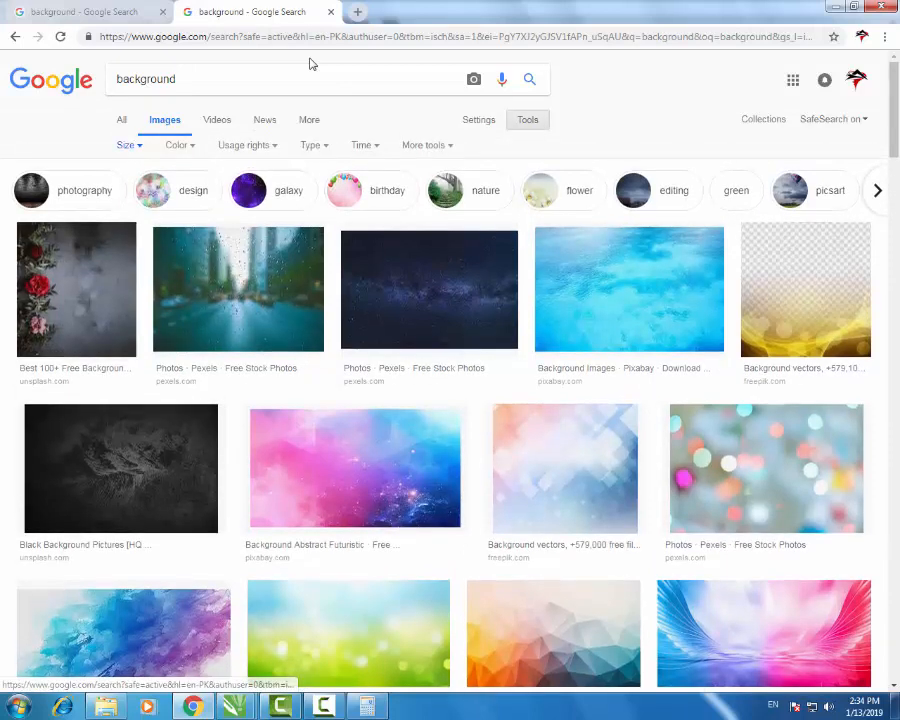
# - Filter the Google image results to images larger than 2 MP
pyautogui.click(129, 145)
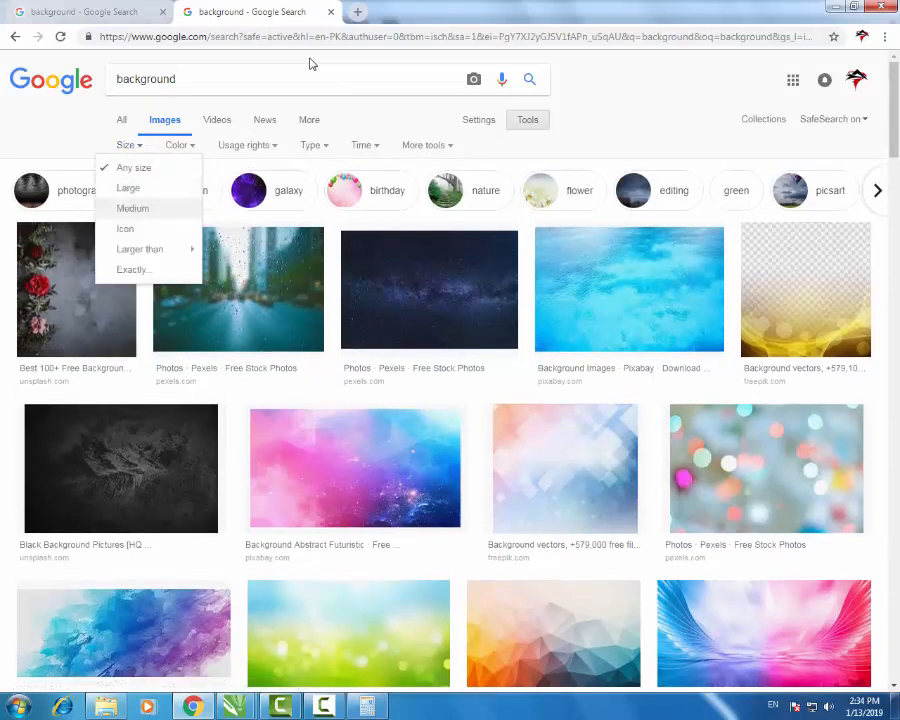
pyautogui.moveTo(140, 249)
pyautogui.click(262, 276)
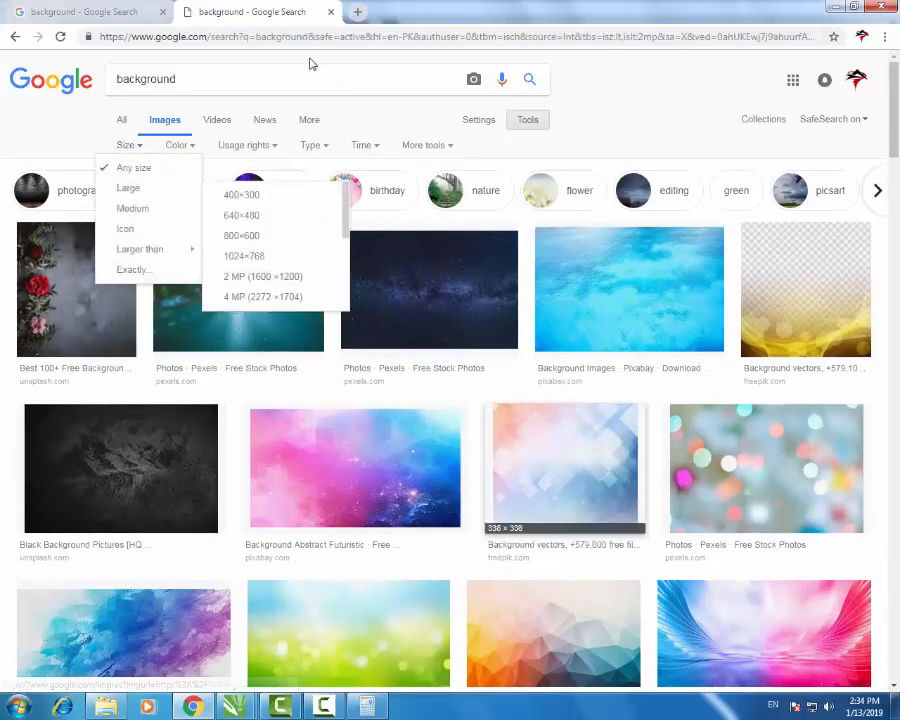
pyautogui.scroll(-2, 310, 64)
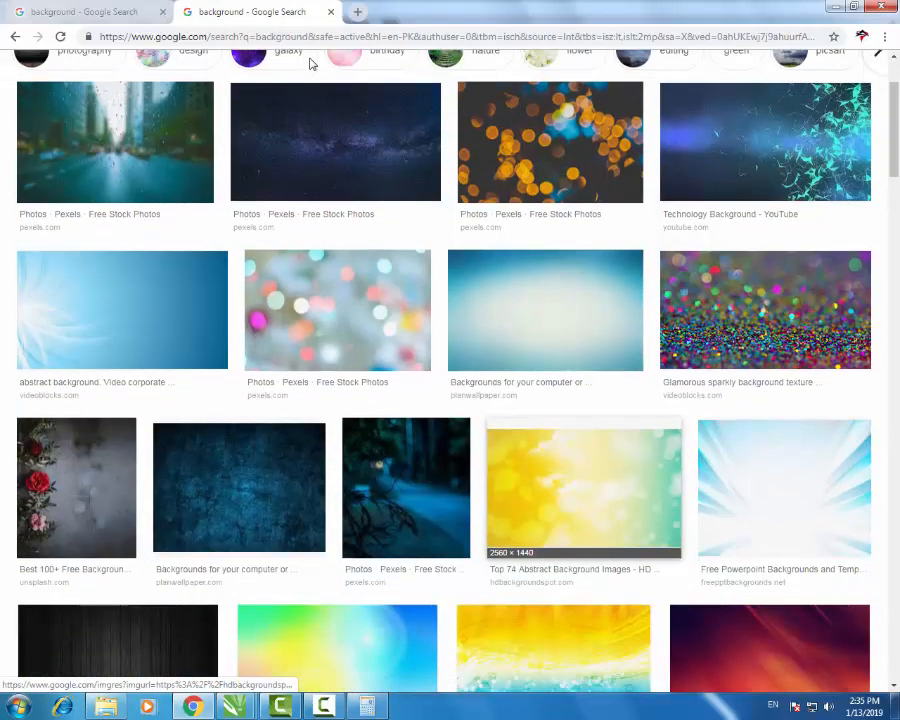
pyautogui.scroll(2, 310, 64)
pyautogui.scroll(-4, 310, 64)
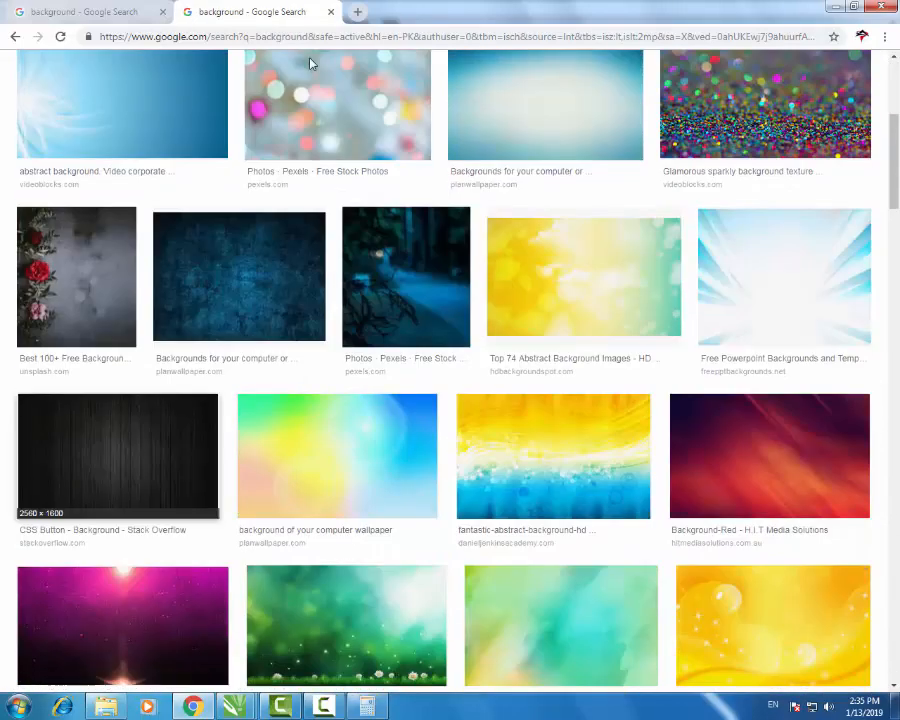
pyautogui.scroll(-3, 310, 64)
pyautogui.scroll(4, 310, 64)
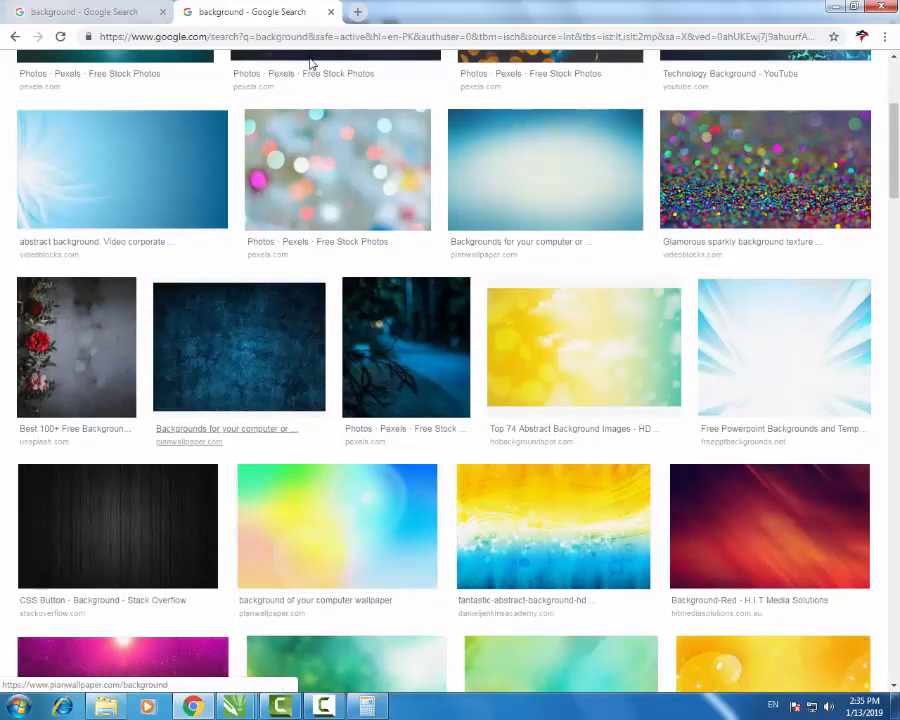
# - Preview the dark blue textured and dark galaxy background images, closing each one
pyautogui.click(239, 346)
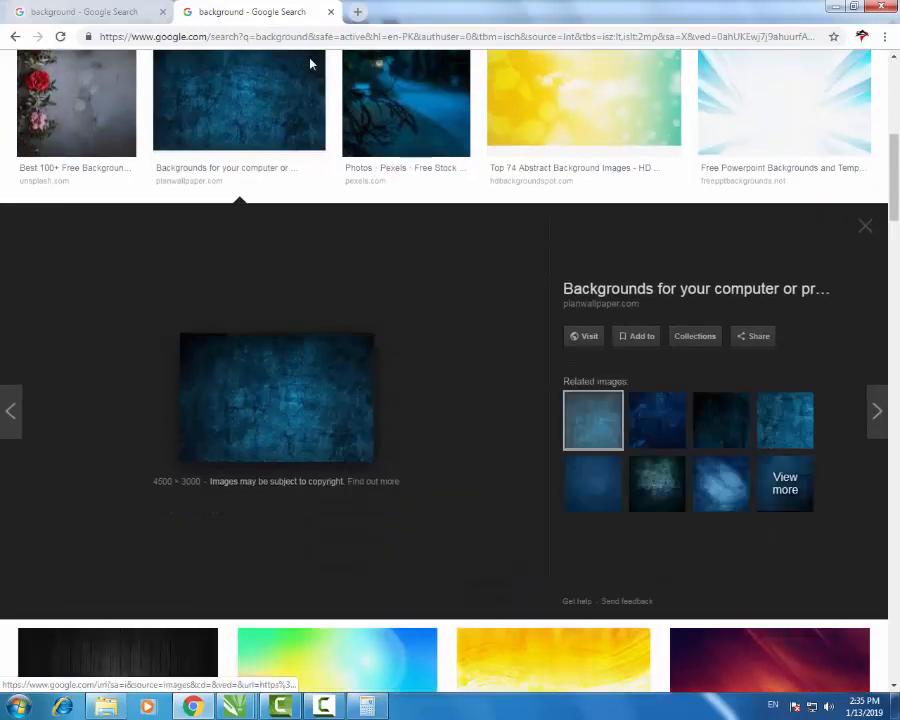
pyautogui.click(310, 64)
pyautogui.scroll(-3, 310, 64)
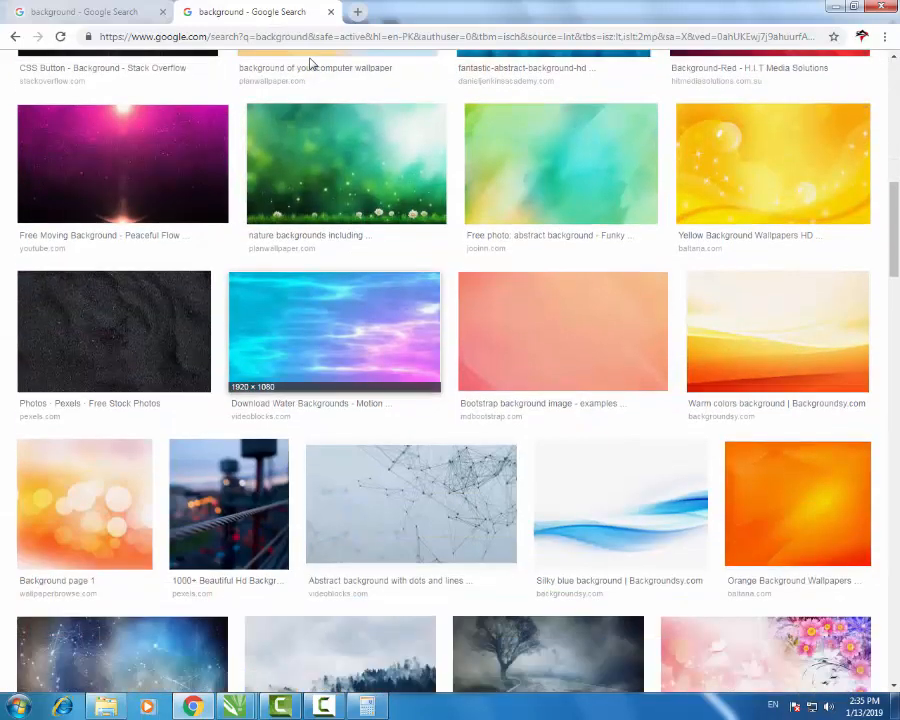
pyautogui.scroll(-3, 310, 64)
pyautogui.scroll(-3, 310, 64)
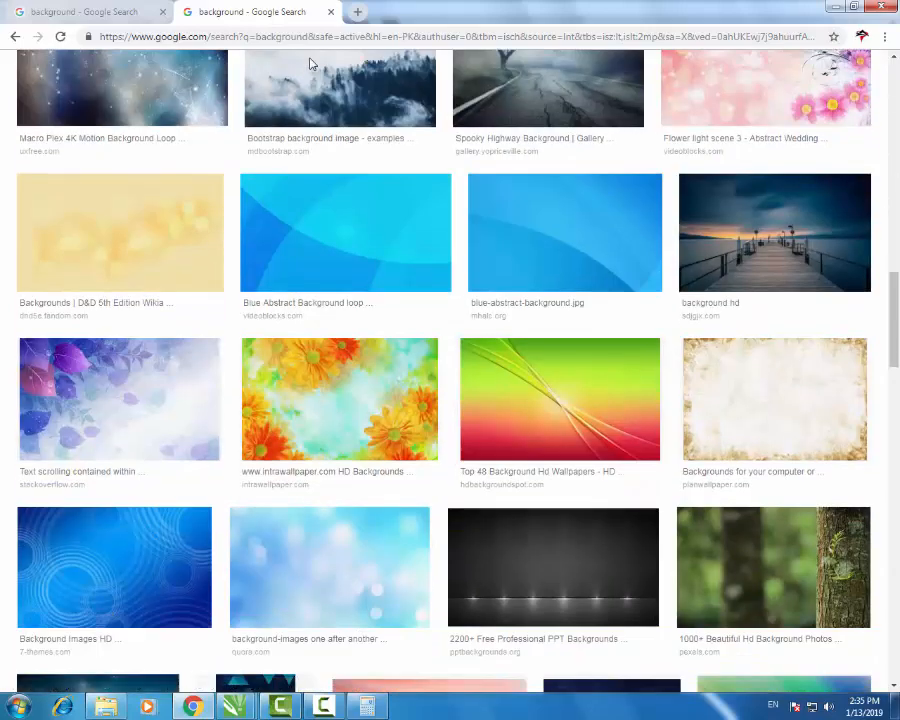
pyautogui.scroll(-4, 310, 64)
pyautogui.scroll(12, 310, 64)
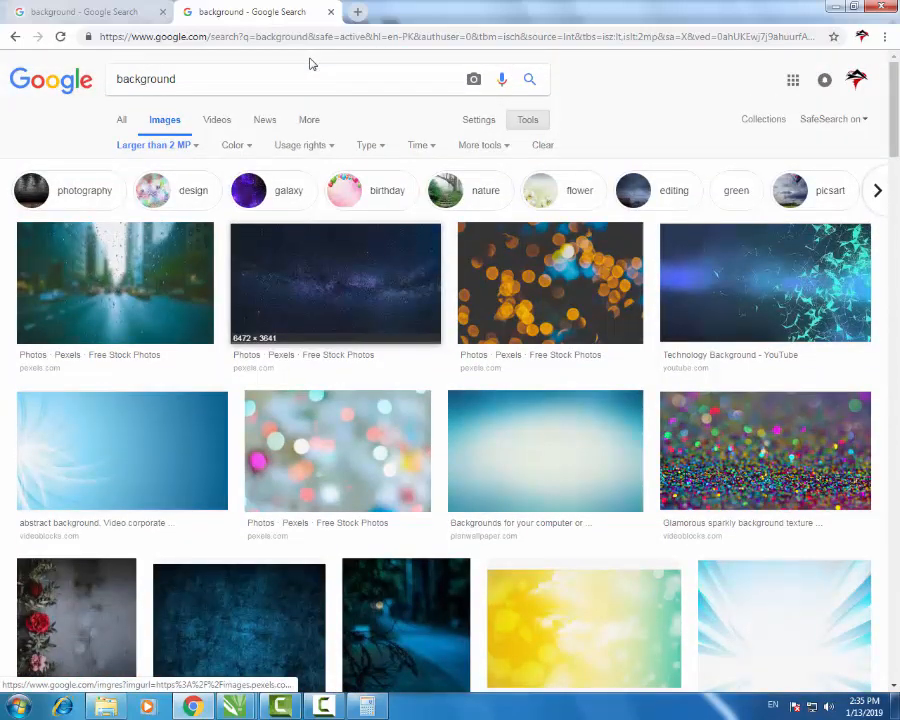
pyautogui.click(336, 290)
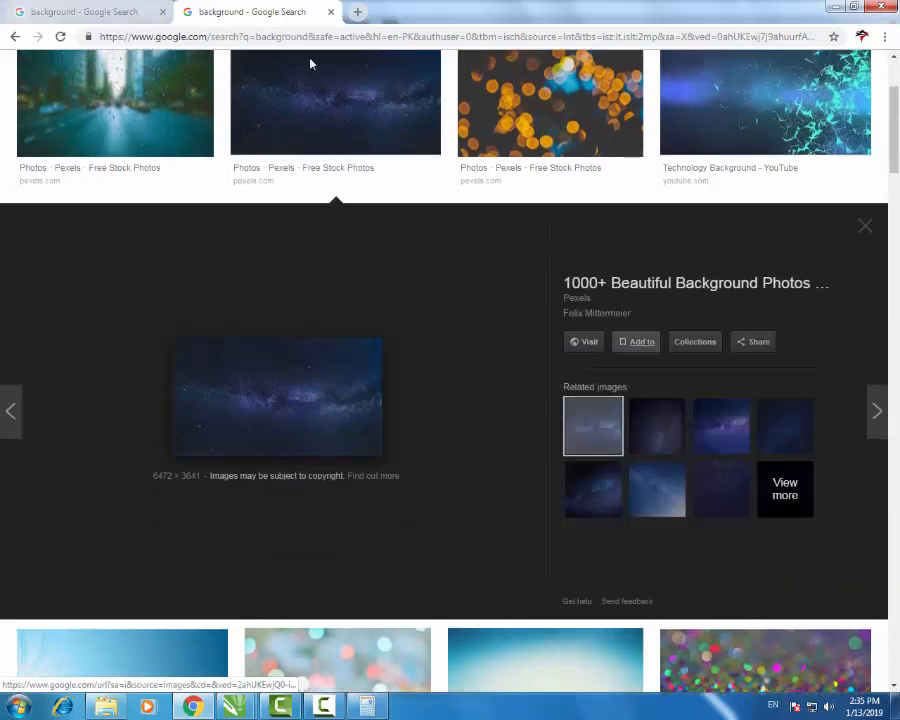
pyautogui.click(310, 64)
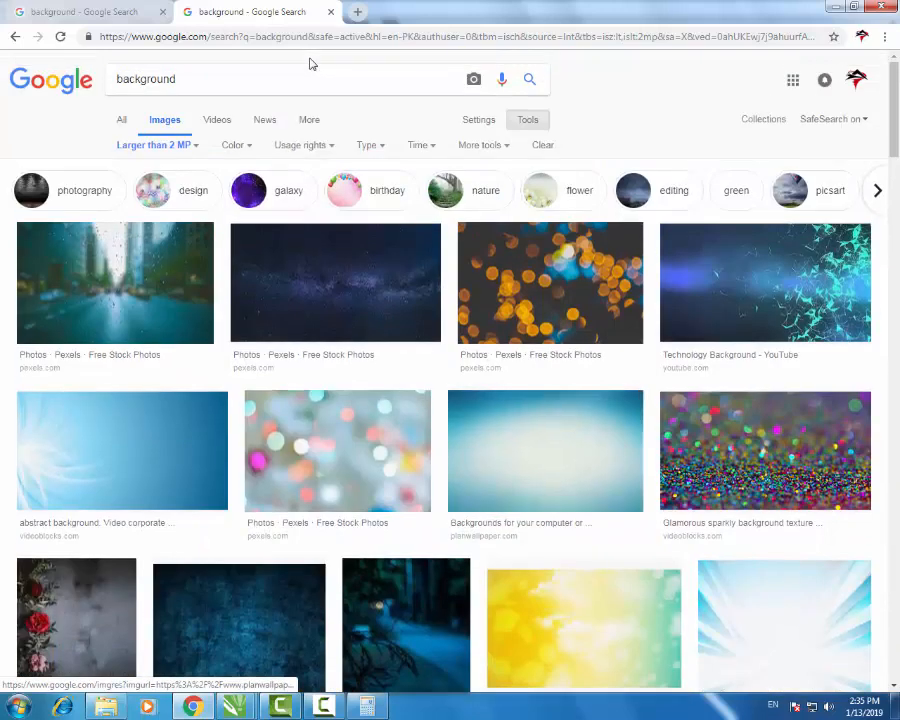
pyautogui.scroll(-15, 310, 64)
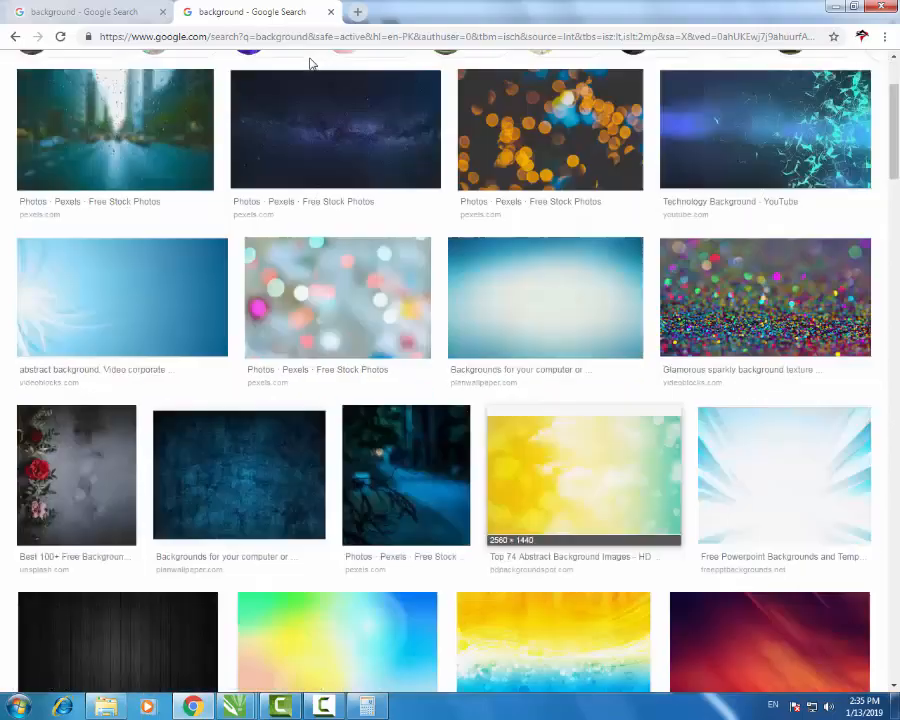
pyautogui.scroll(-5, 310, 64)
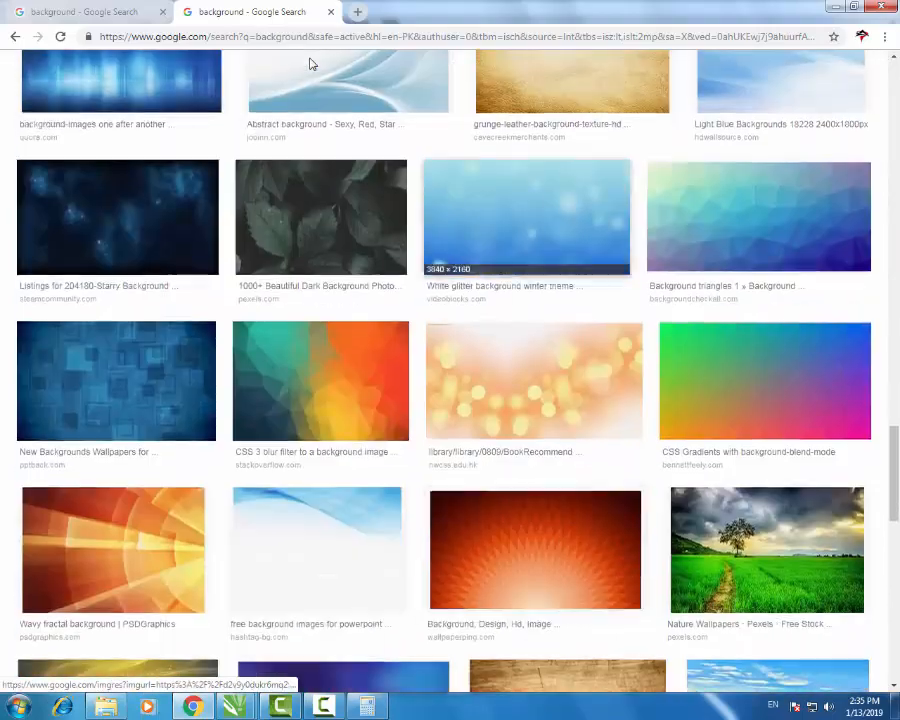
pyautogui.scroll(6, 310, 64)
# - Go back to the earlier results, copy the black background image, and return to the CorelDRAW logo drawing
pyautogui.hotkey('alt', 'Left')
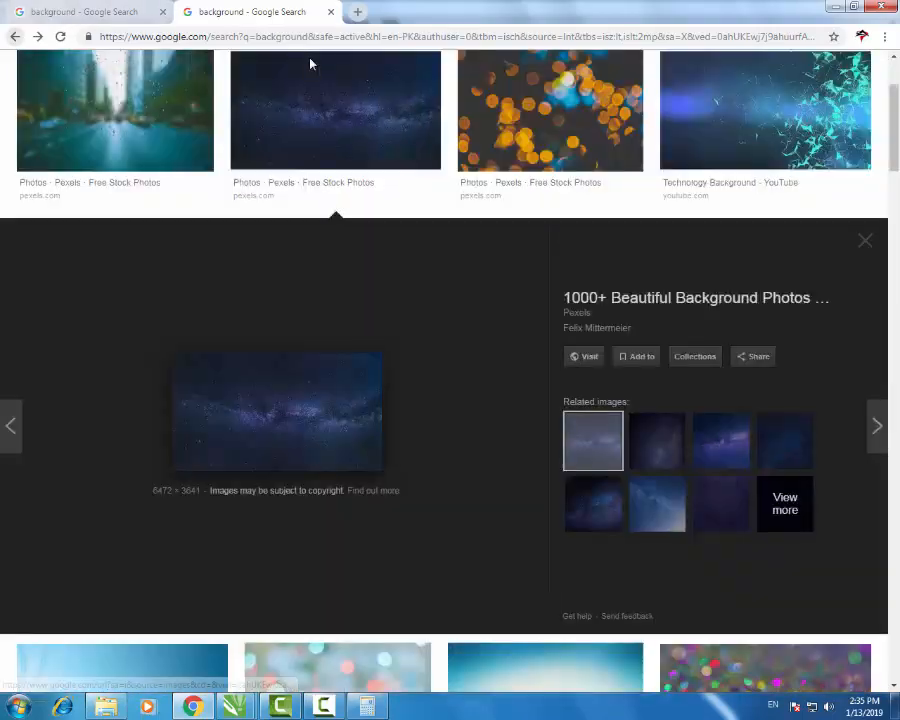
pyautogui.hotkey('alt', 'Left')
pyautogui.hotkey('alt', 'Left')
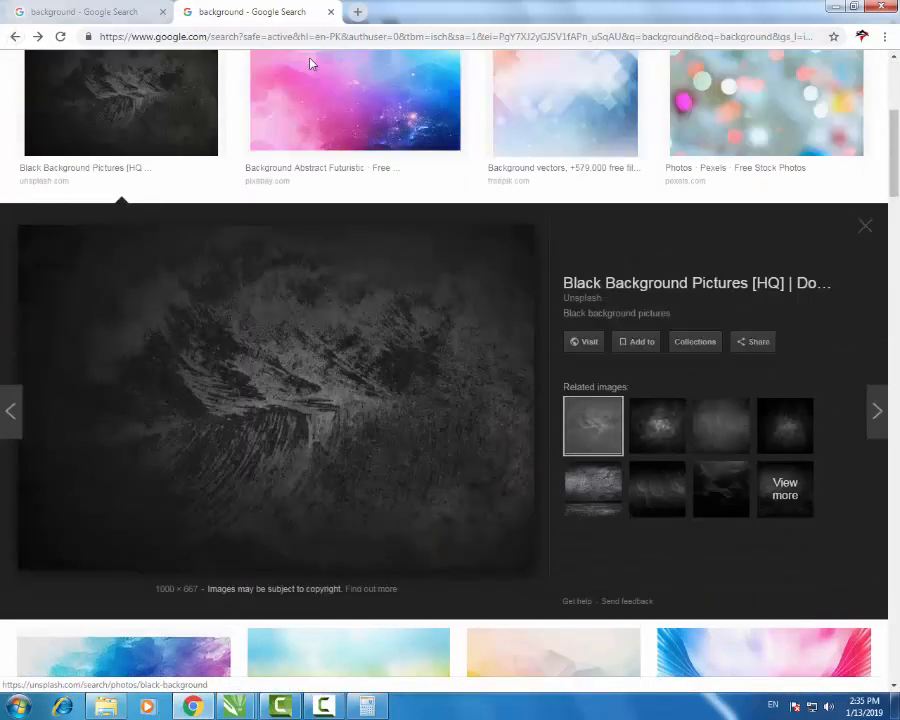
pyautogui.hotkey('shift', 'F10')
pyautogui.press('Up')
pyautogui.press('Up')
pyautogui.press('Up')
pyautogui.press('Up')
pyautogui.press('Return')
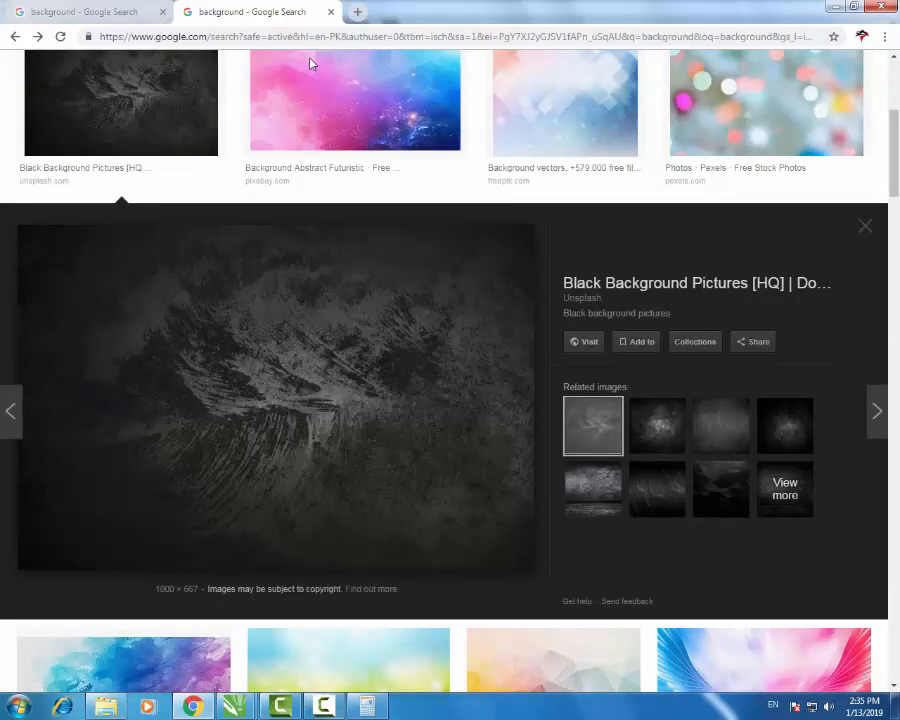
pyautogui.click(235, 706)
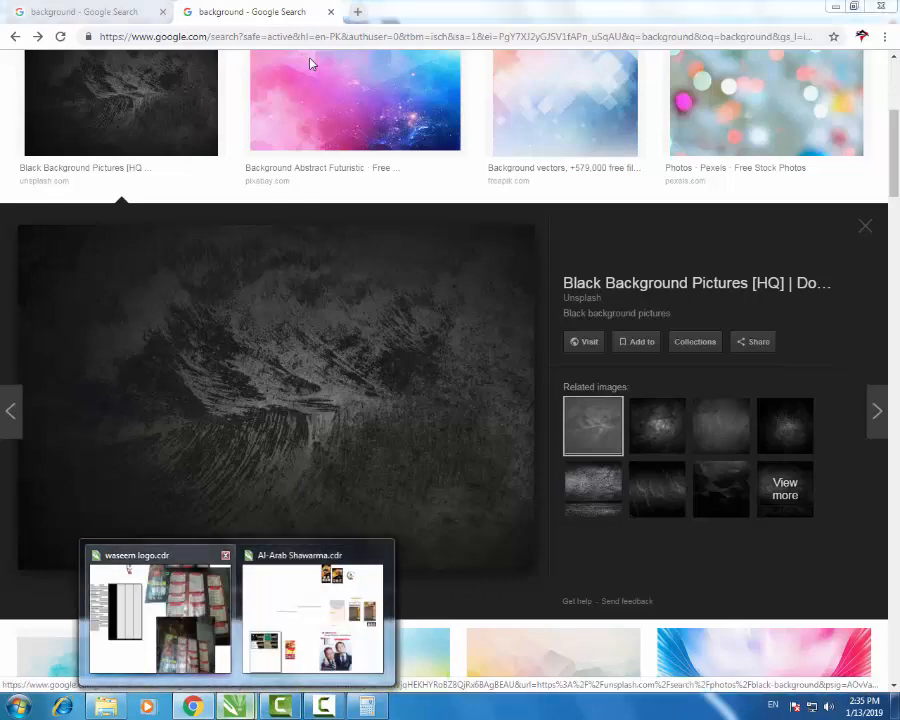
pyautogui.click(160, 615)
# - Paste the black background bitmap over the panels and align its right and top edges with the right grey panel
pyautogui.hotkey('ctrl', 'v')
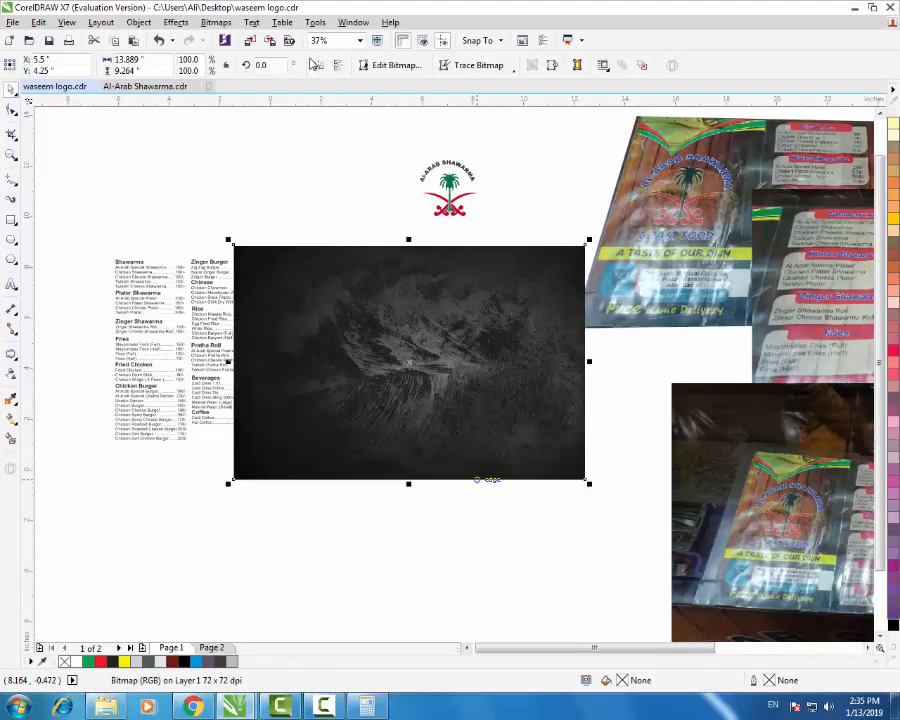
pyautogui.moveTo(495, 361); pyautogui.dragTo(507, 570)
pyautogui.moveTo(499, 507); pyautogui.dragTo(498, 468)
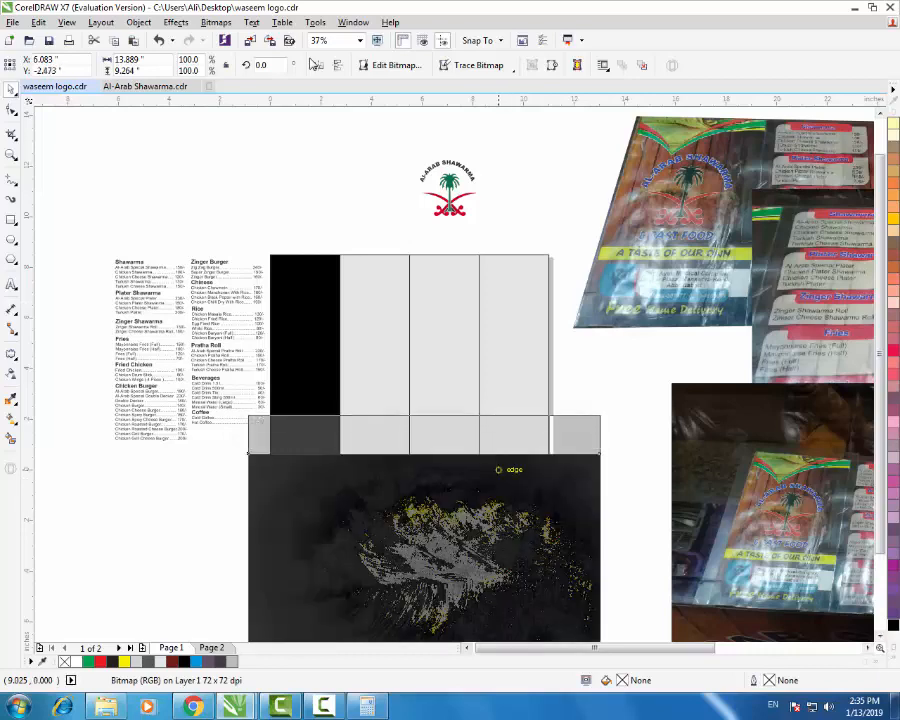
pyautogui.keyDown('shift'); pyautogui.click(452, 278); pyautogui.keyUp('shift')
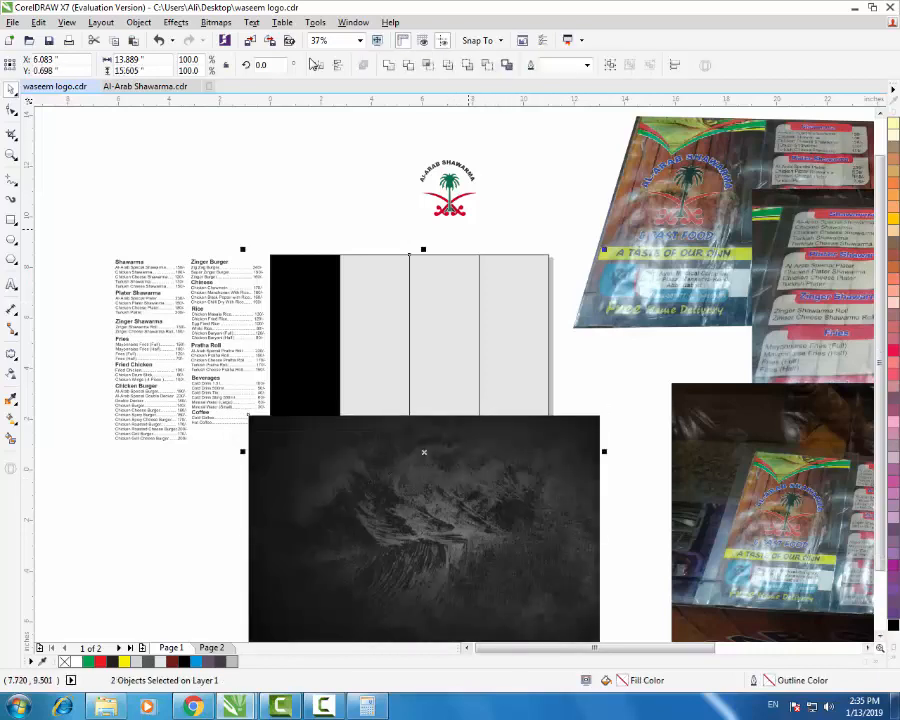
pyautogui.press('F6')
pyautogui.moveTo(474, 250)
pyautogui.mouseDown()
pyautogui.moveTo(540, 415)
pyautogui.moveTo(552, 473)
pyautogui.mouseUp()
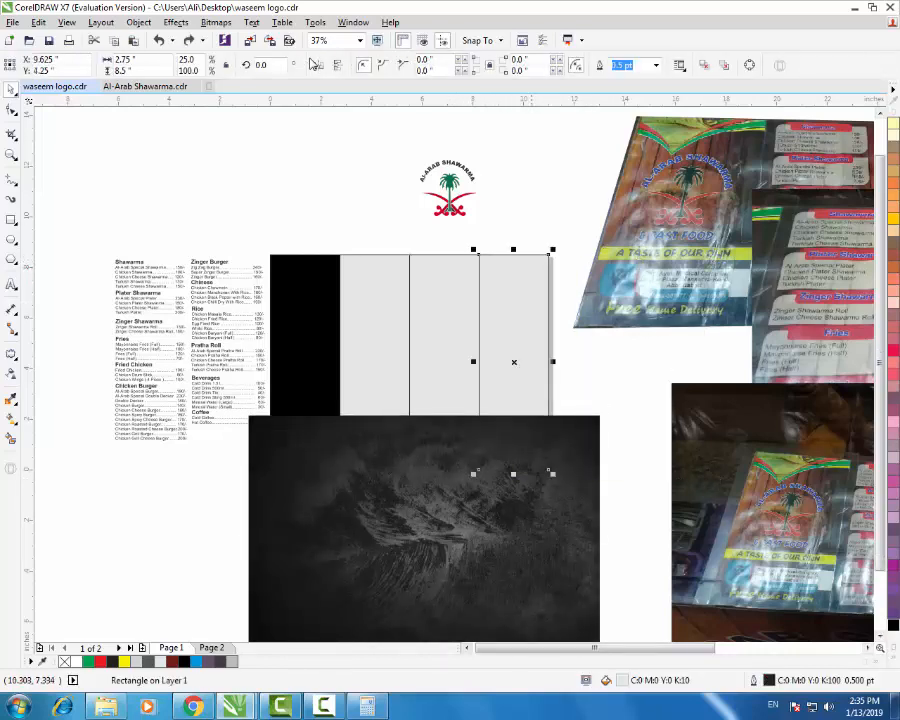
pyautogui.click(499, 501)
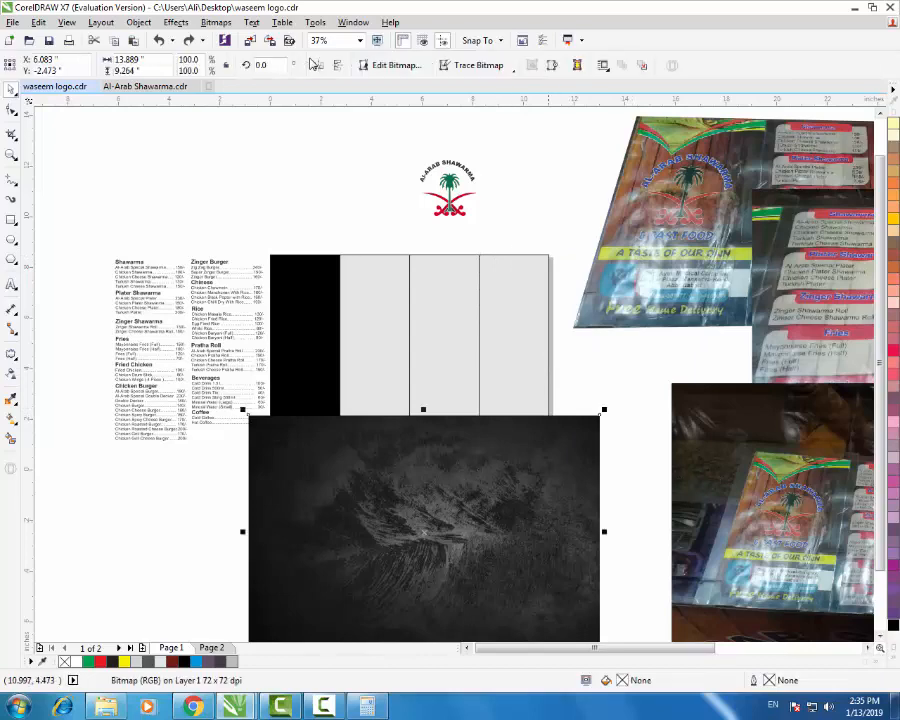
pyautogui.keyDown('shift'); pyautogui.click(547, 340); pyautogui.keyUp('shift')
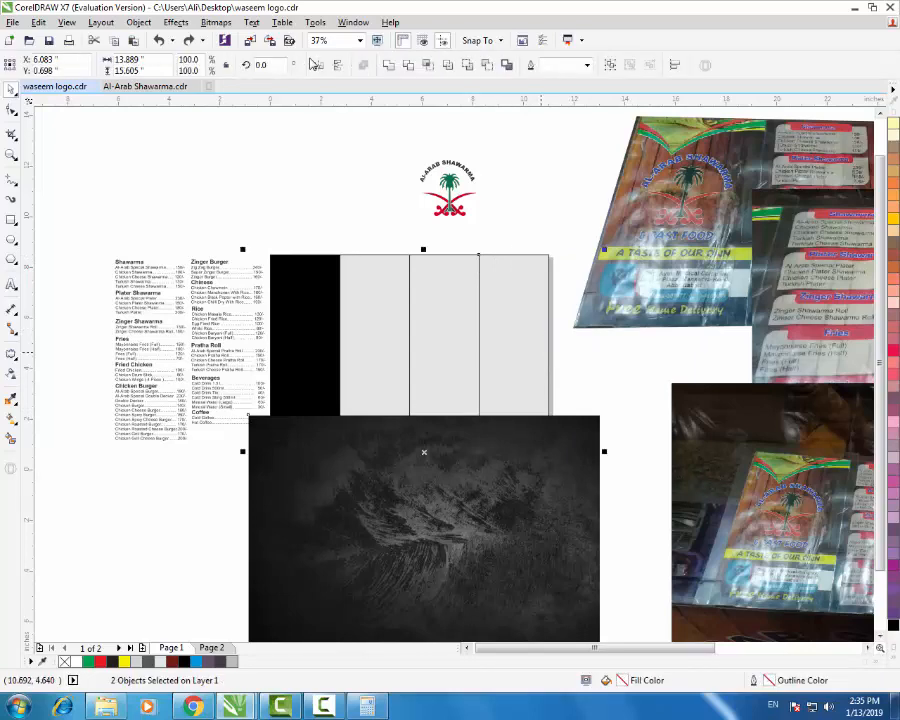
pyautogui.press('r')
pyautogui.press('t')
pyautogui.press('Escape')
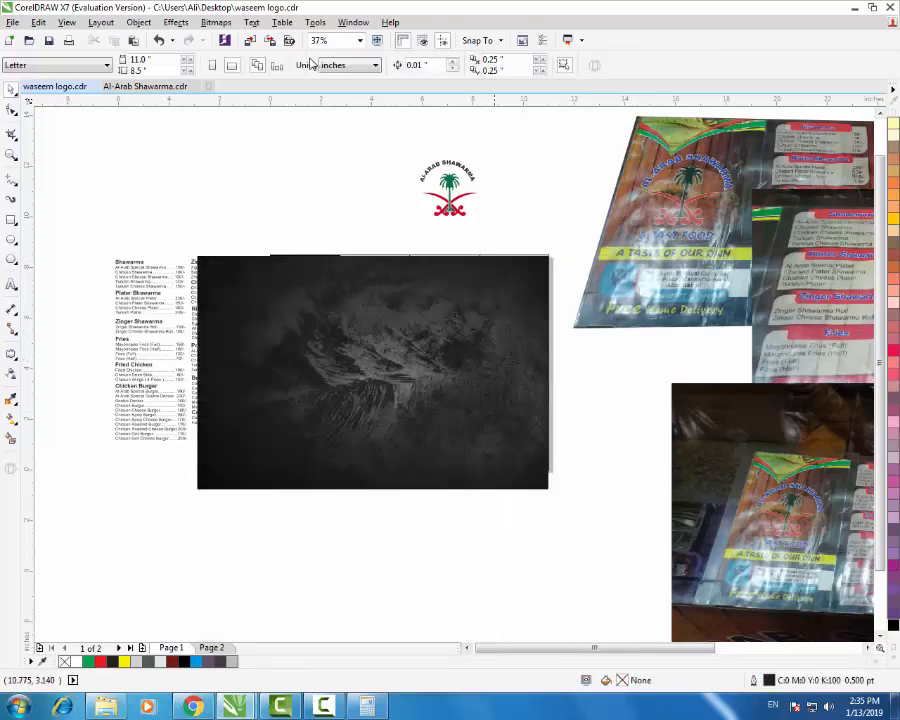
# - Scale the background bitmap to 11.003 × 8.5 in to cover the page
pyautogui.click(487, 390)
pyautogui.moveTo(197, 489); pyautogui.dragTo(269, 484)
pyautogui.scroll(1, 292, 441)
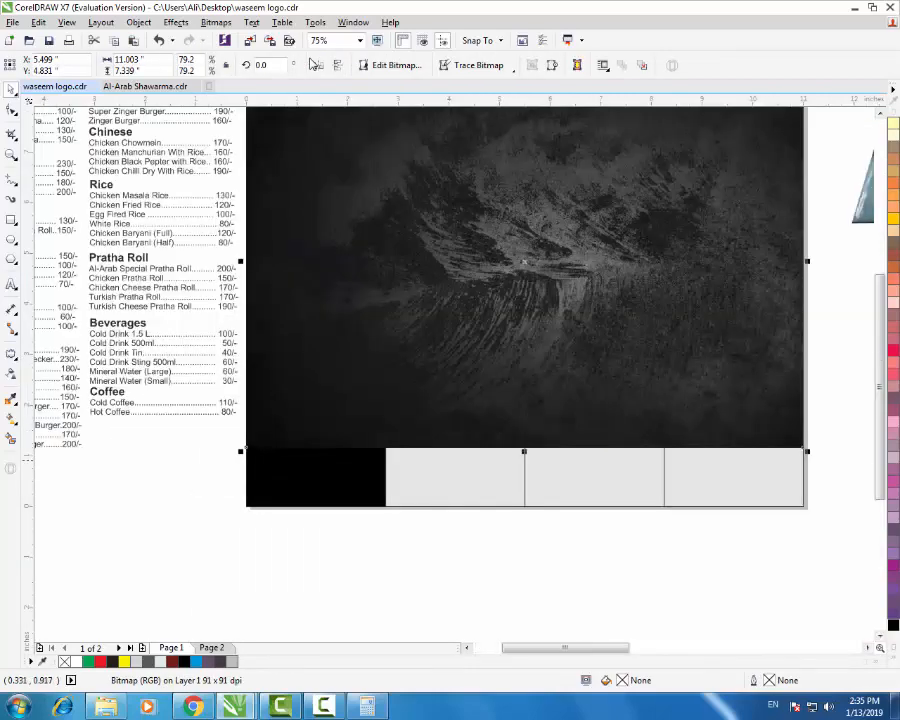
pyautogui.scroll(2, 244, 459)
pyautogui.moveTo(246, 415); pyautogui.dragTo(249, 414)
pyautogui.scroll(-2, 246, 415)
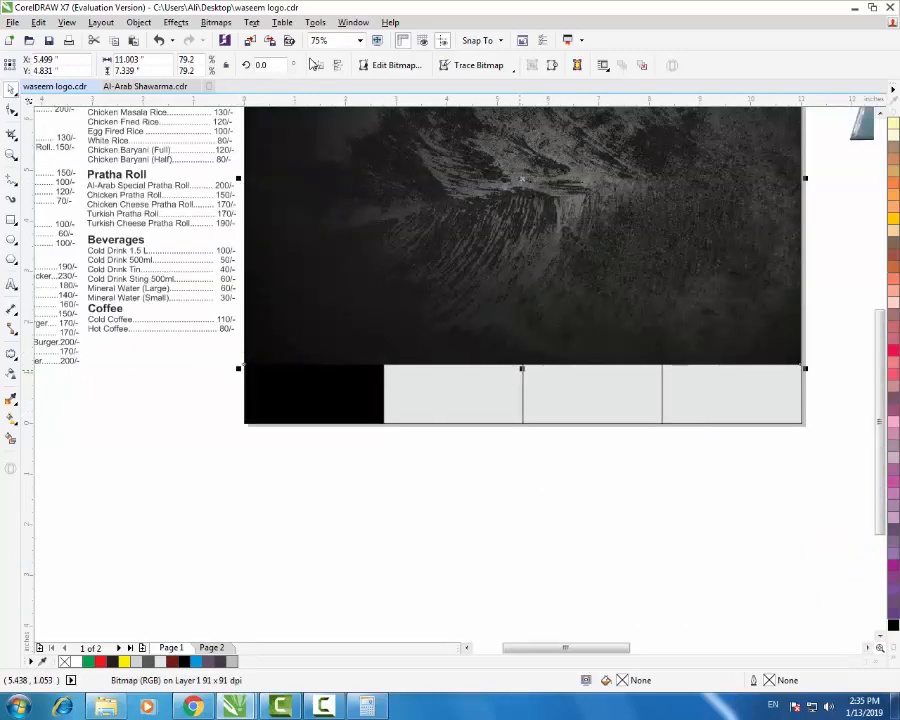
pyautogui.moveTo(521, 368); pyautogui.dragTo(522, 427)
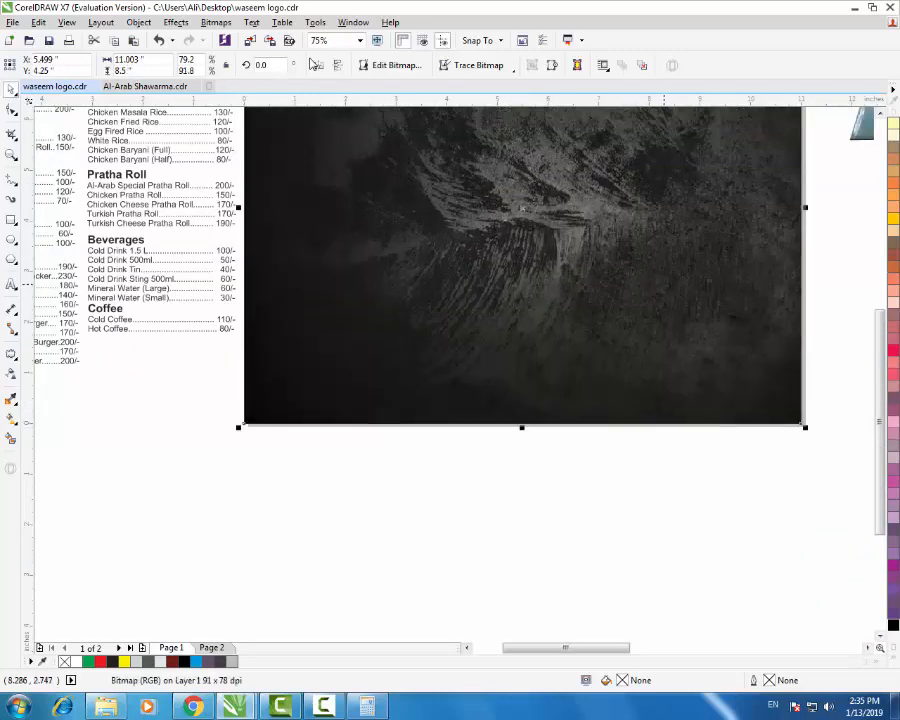
pyautogui.scroll(-2, 371, 598)
pyautogui.scroll(1, 371, 598)
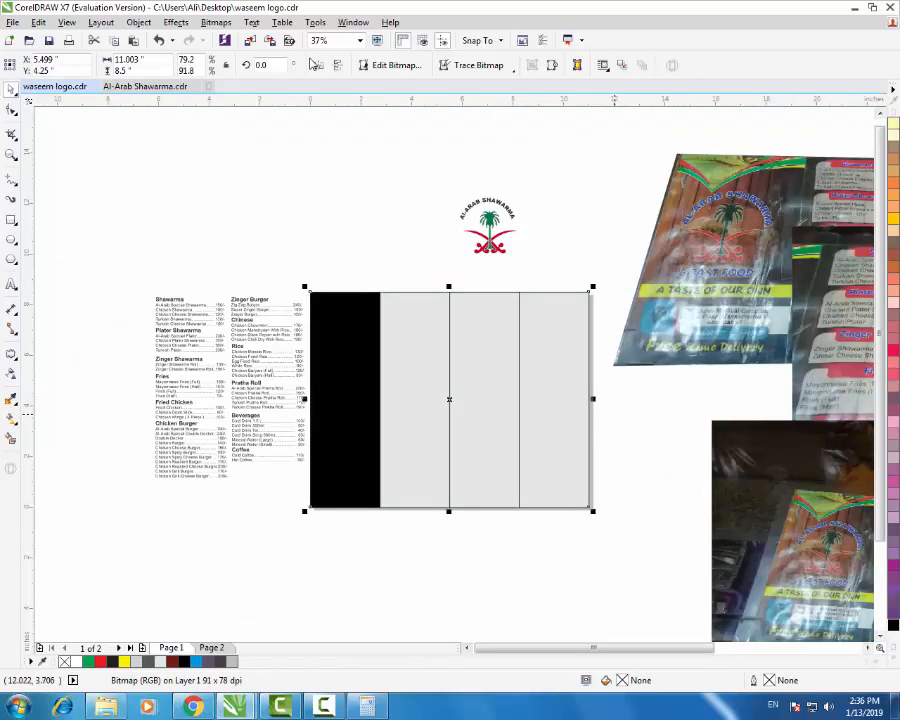
# - Fill the page-size background rectangle black and realign the right strip to its right and top edges
pyautogui.press('Escape')
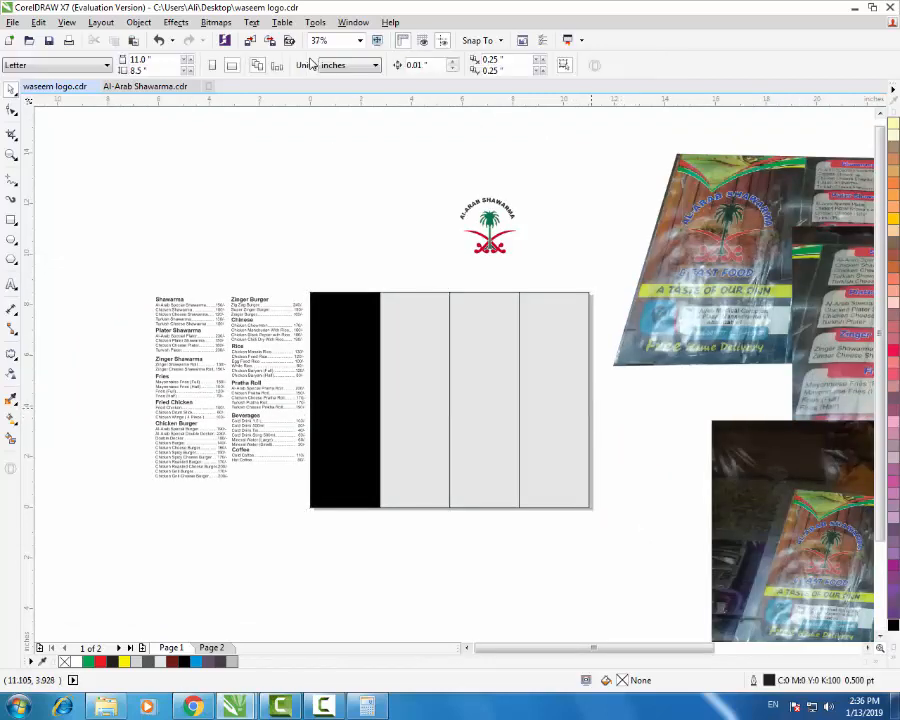
pyautogui.press('Tab')
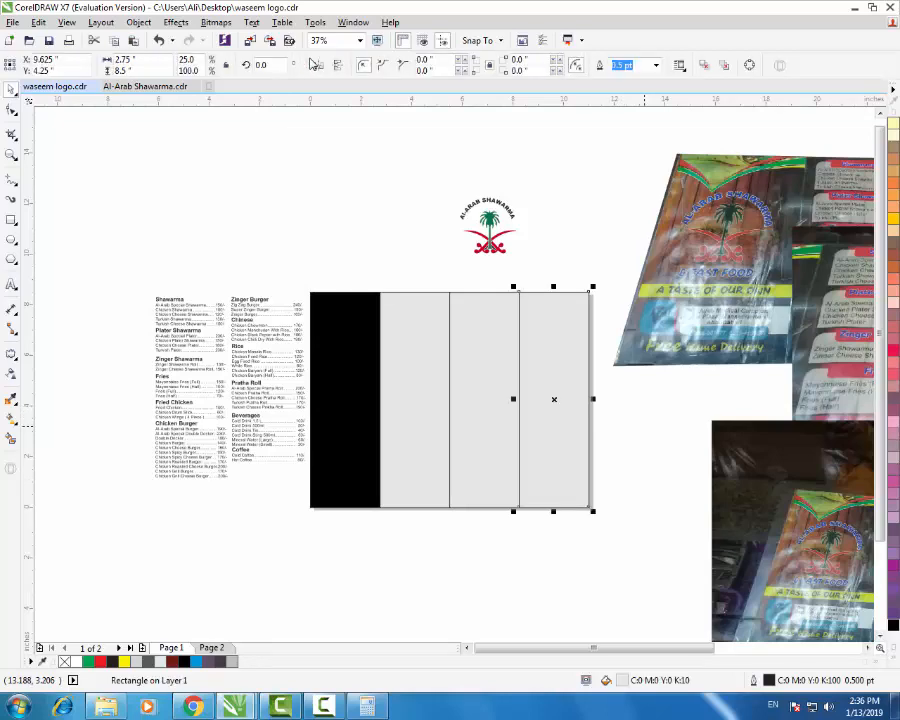
pyautogui.moveTo(570, 383); pyautogui.dragTo(415, 400)
pyautogui.click(578, 398)
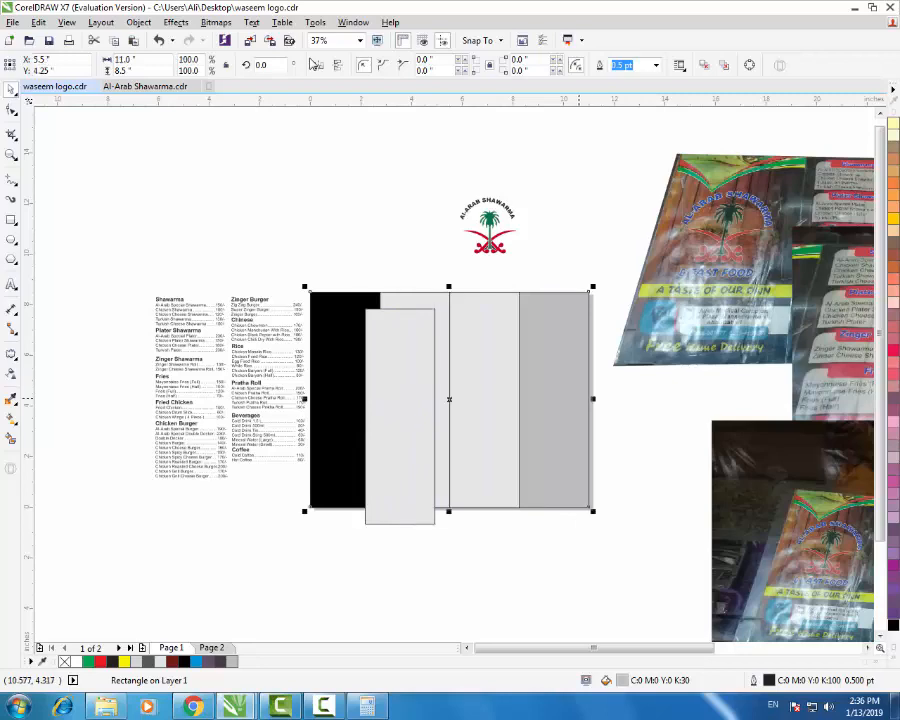
pyautogui.click(893, 625)
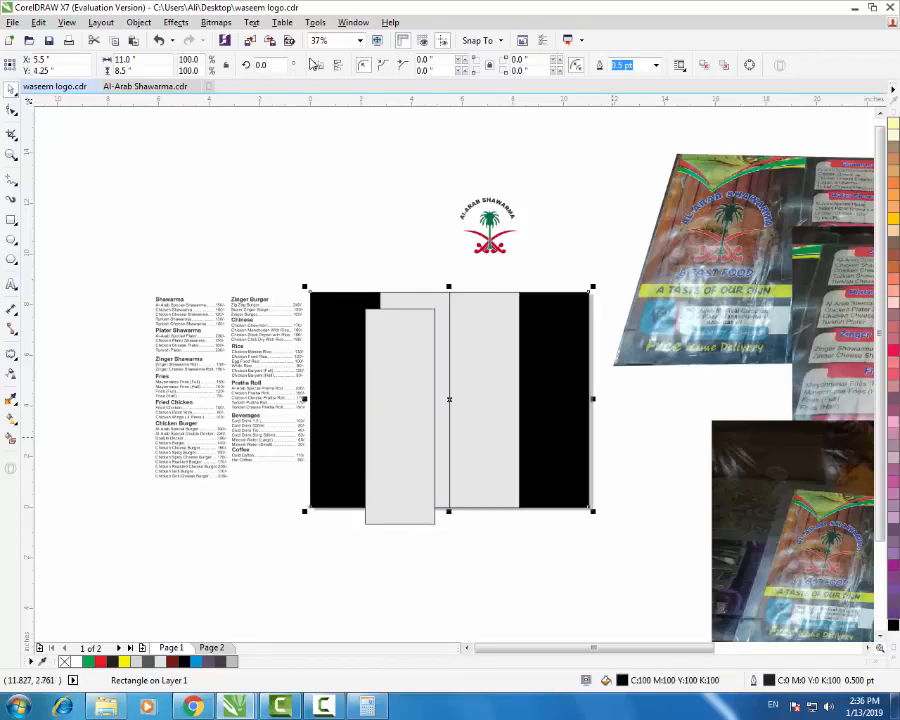
pyautogui.click(400, 418)
pyautogui.keyDown('shift'); pyautogui.click(562, 427); pyautogui.keyUp('shift')
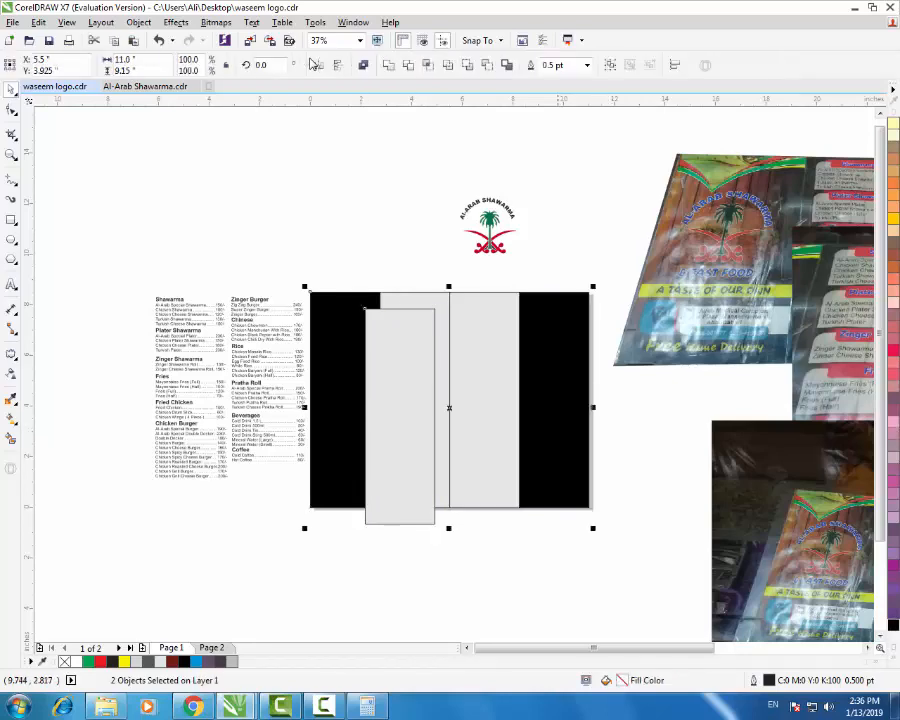
pyautogui.press('r')
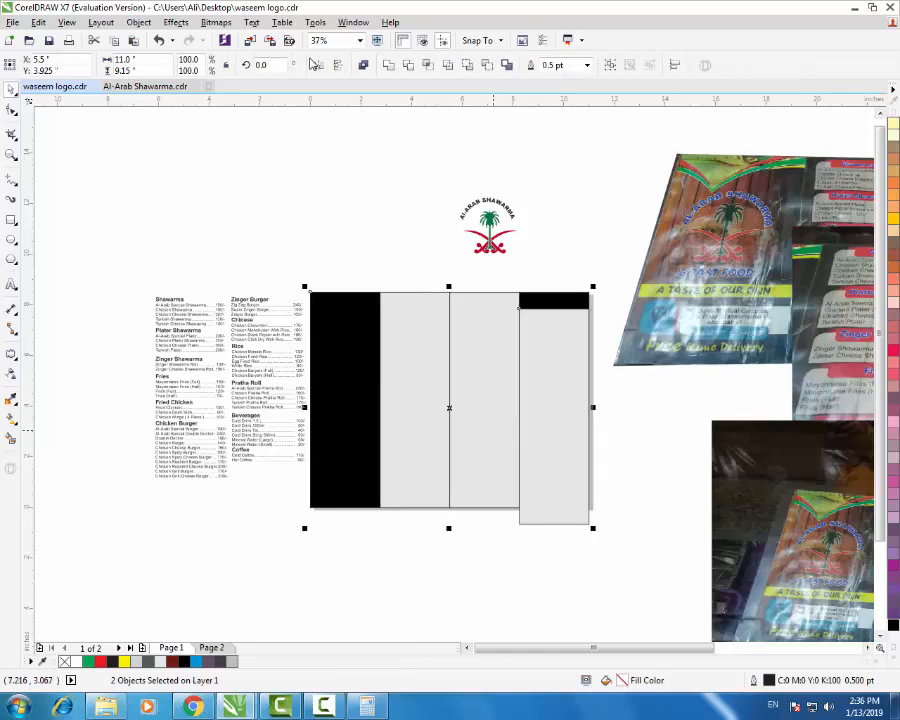
pyautogui.press('t')
pyautogui.click(623, 424)
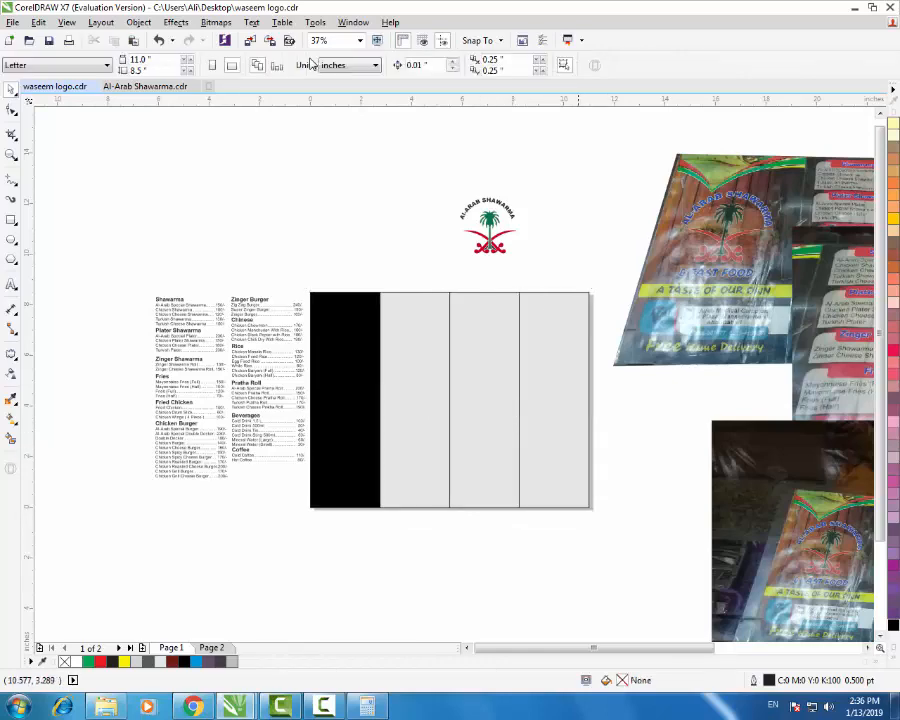
# - Set the three grey strips to no fill, and give them and the left panel white outlines
pyautogui.click(586, 415)
pyautogui.keyDown('shift'); pyautogui.click(483, 431); pyautogui.keyUp('shift')
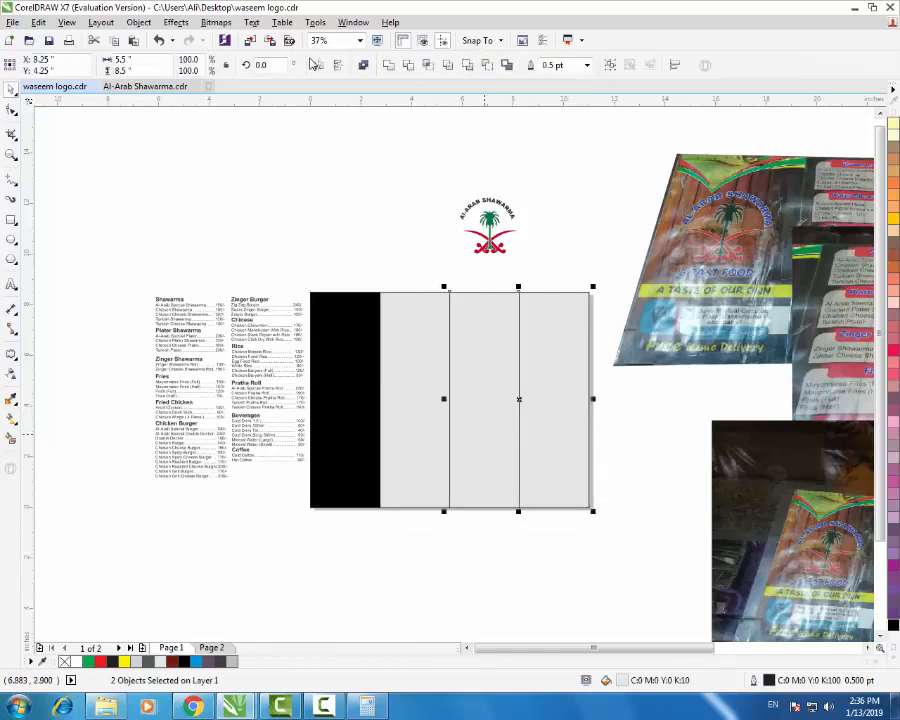
pyautogui.keyDown('shift'); pyautogui.click(401, 434); pyautogui.keyUp('shift')
pyautogui.click(893, 648)
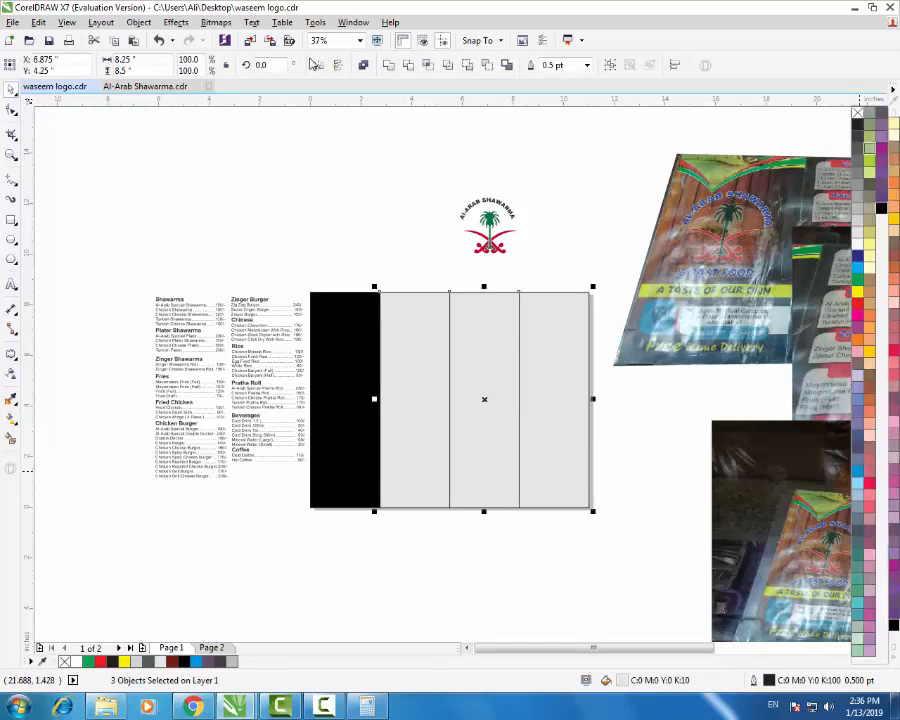
pyautogui.click(857, 113)
pyautogui.rightClick(857, 244)
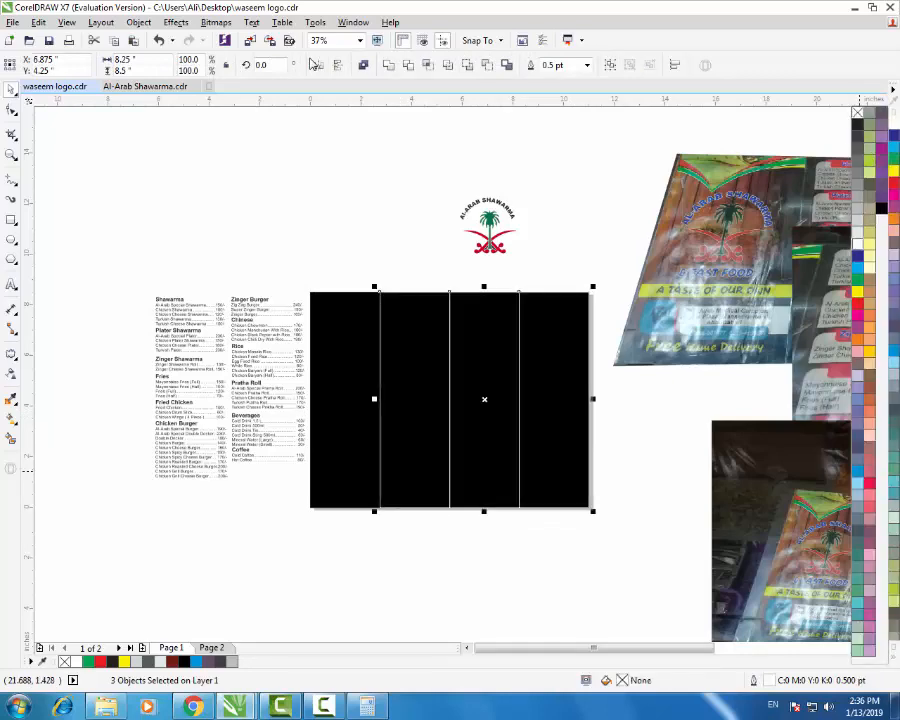
pyautogui.click(326, 431)
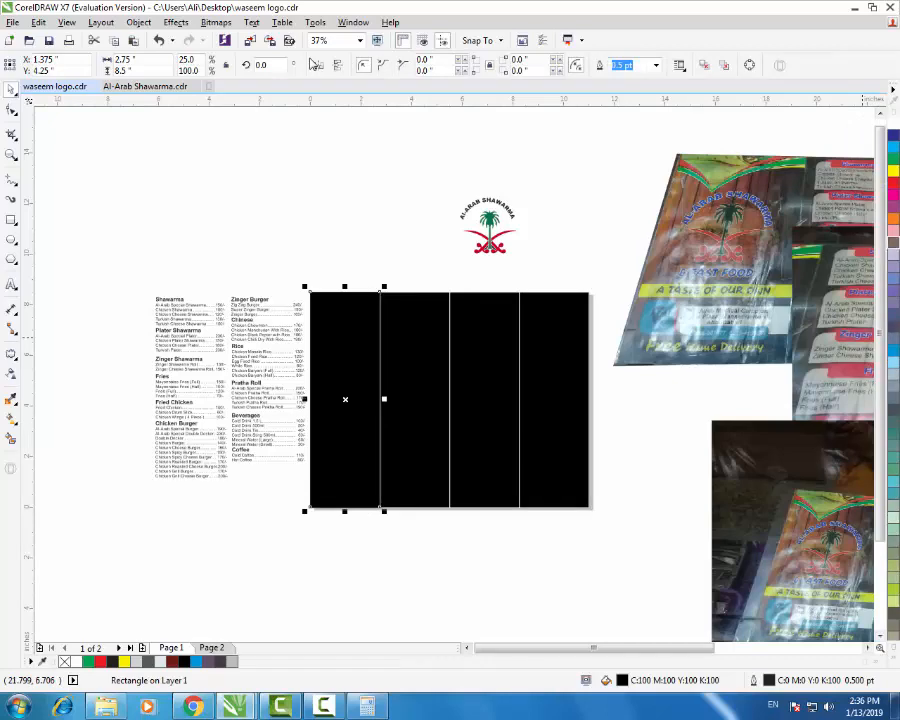
pyautogui.click(893, 648)
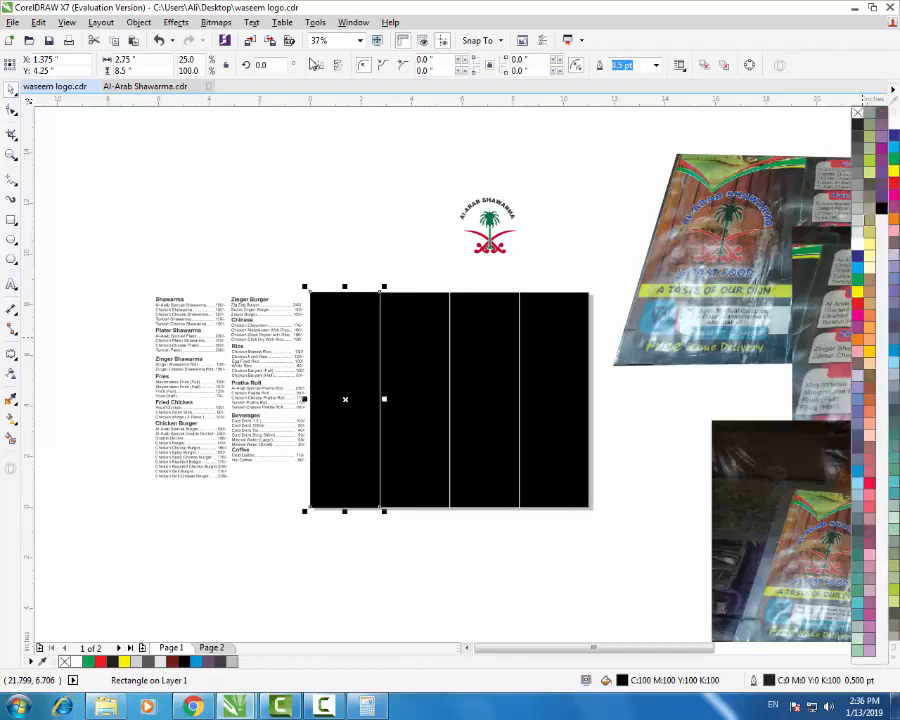
pyautogui.rightClick(857, 244)
# - Send the black background behind the texture image and realign the right panel to its right and top edges
pyautogui.click(587, 411)
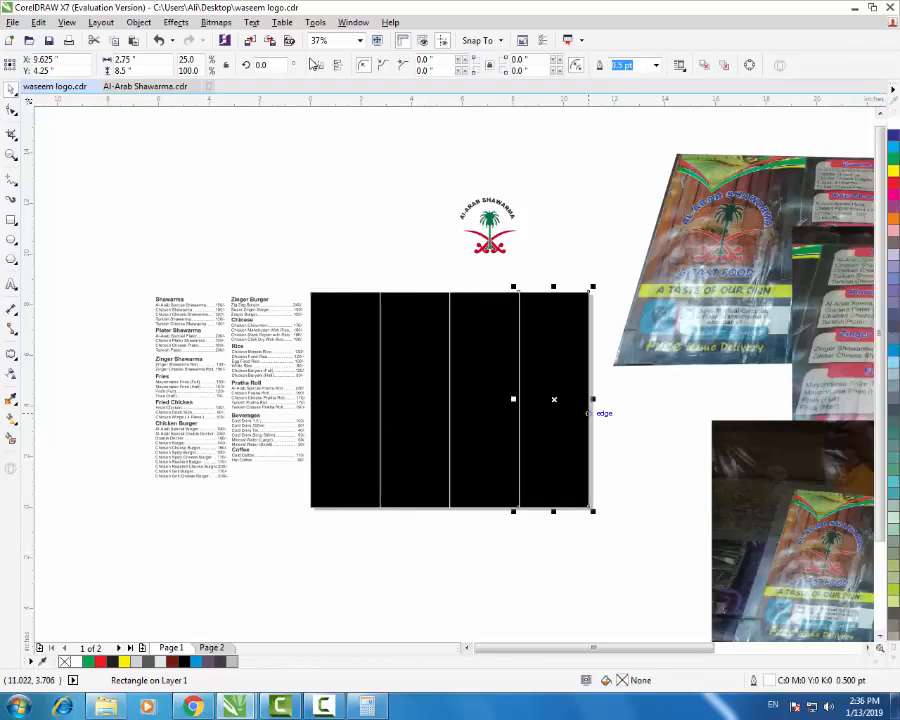
pyautogui.moveTo(579, 412)
pyautogui.mouseDown()
pyautogui.moveTo(539, 412)
pyautogui.moveTo(493, 506)
pyautogui.moveTo(498, 498)
pyautogui.mouseUp()
pyautogui.click(555, 451)
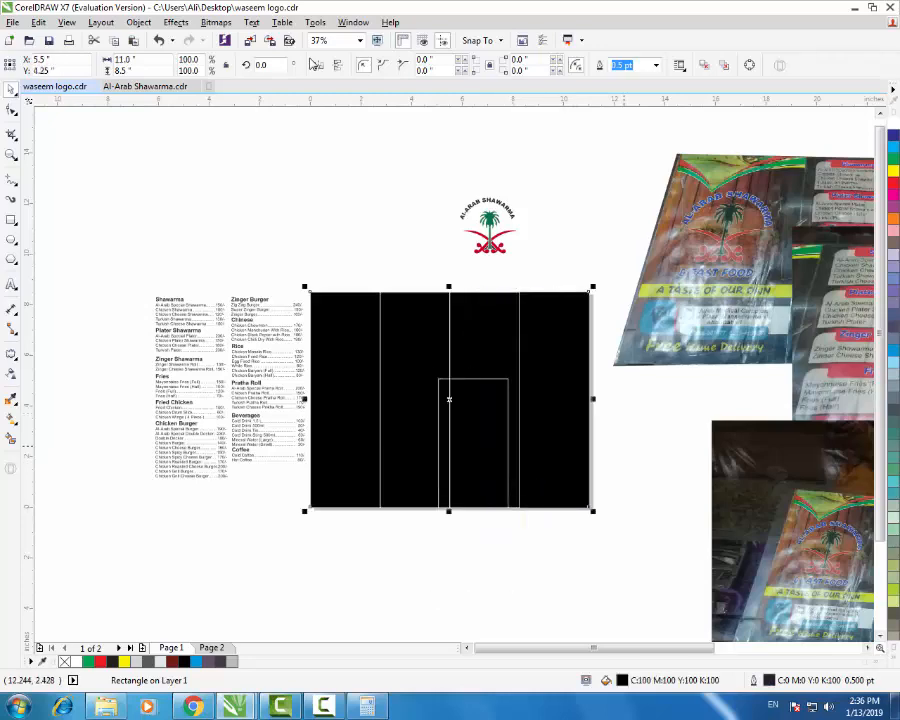
pyautogui.hotkey('shift', 'pagedown')
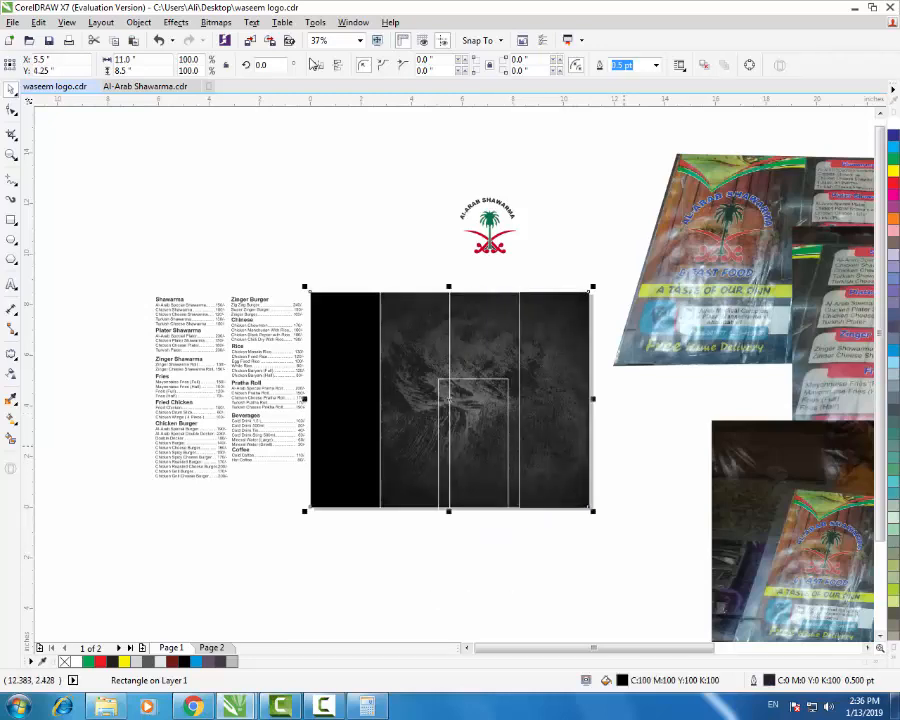
pyautogui.click(624, 449)
pyautogui.click(480, 407)
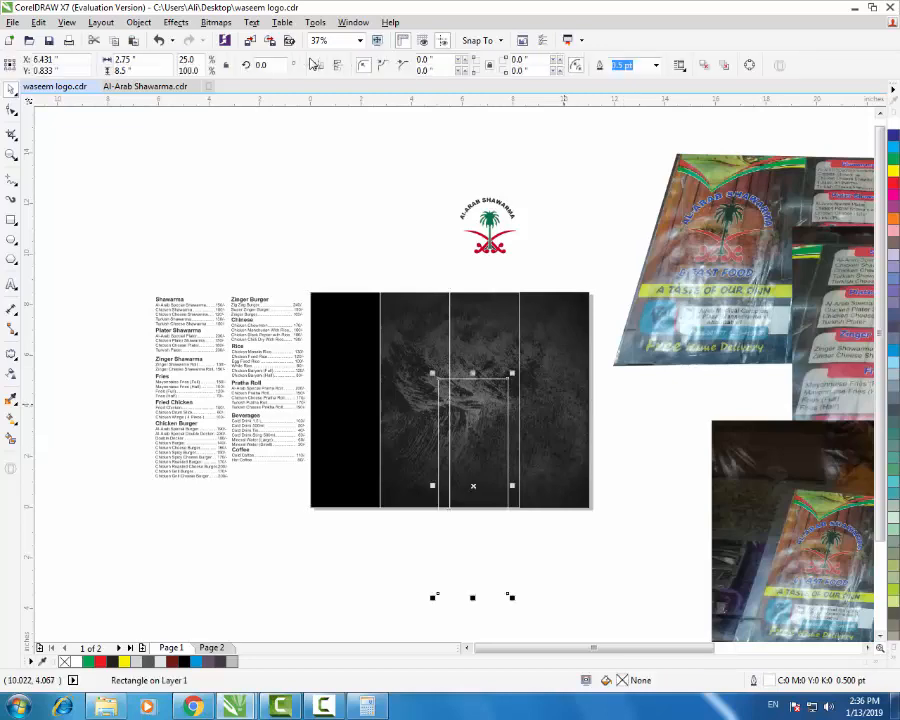
pyautogui.keyDown('shift'); pyautogui.click(564, 385); pyautogui.keyUp('shift')
pyautogui.press('r')
pyautogui.press('t')
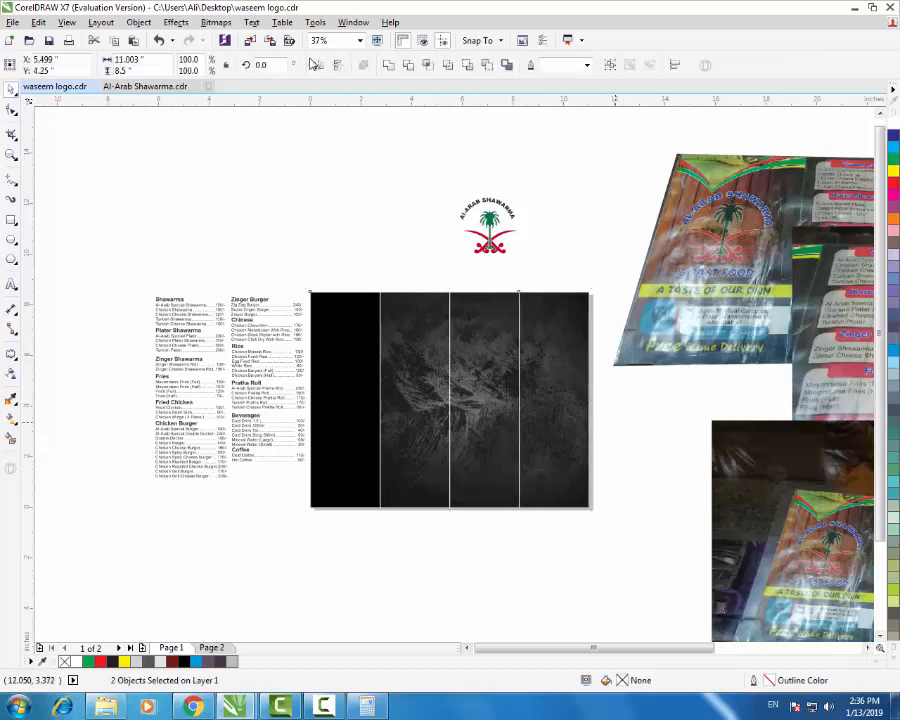
pyautogui.press('Escape')
pyautogui.scroll(3, 476, 393)
pyautogui.scroll(-3, 485, 389)
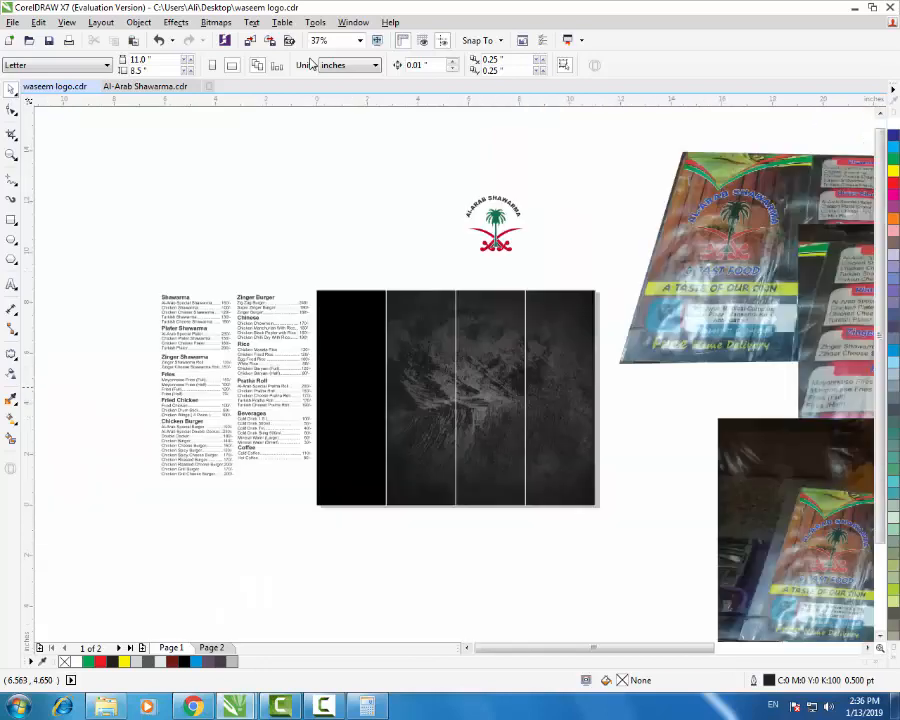
# - Remove the black fill from the left panel rectangle so the texture shows through
pyautogui.click(359, 395)
pyautogui.moveTo(359, 395); pyautogui.dragTo(568, 395)
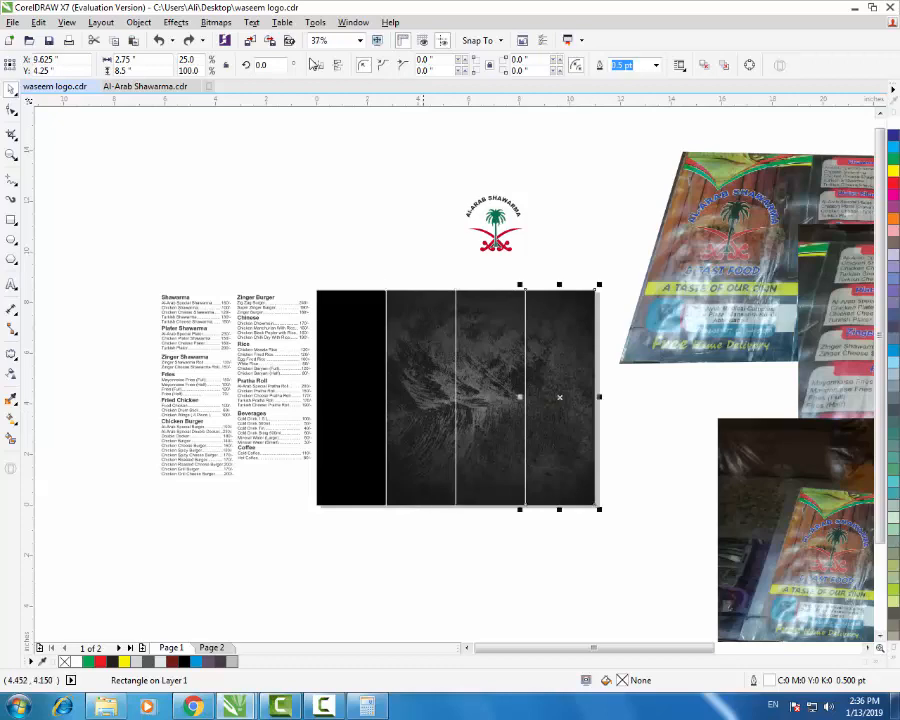
pyautogui.click(357, 362)
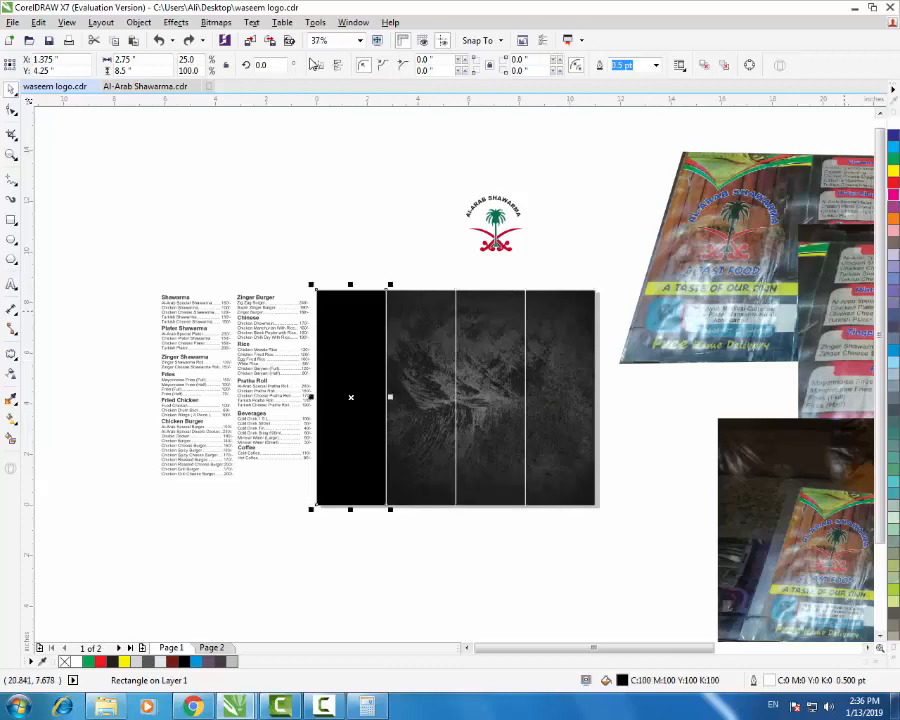
pyautogui.click(893, 648)
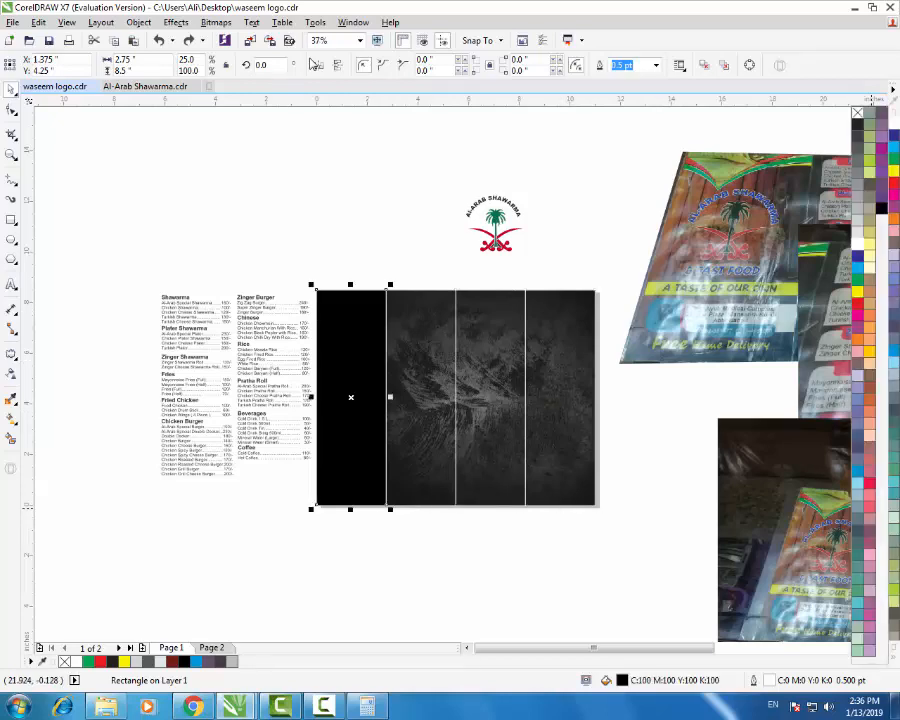
pyautogui.click(857, 113)
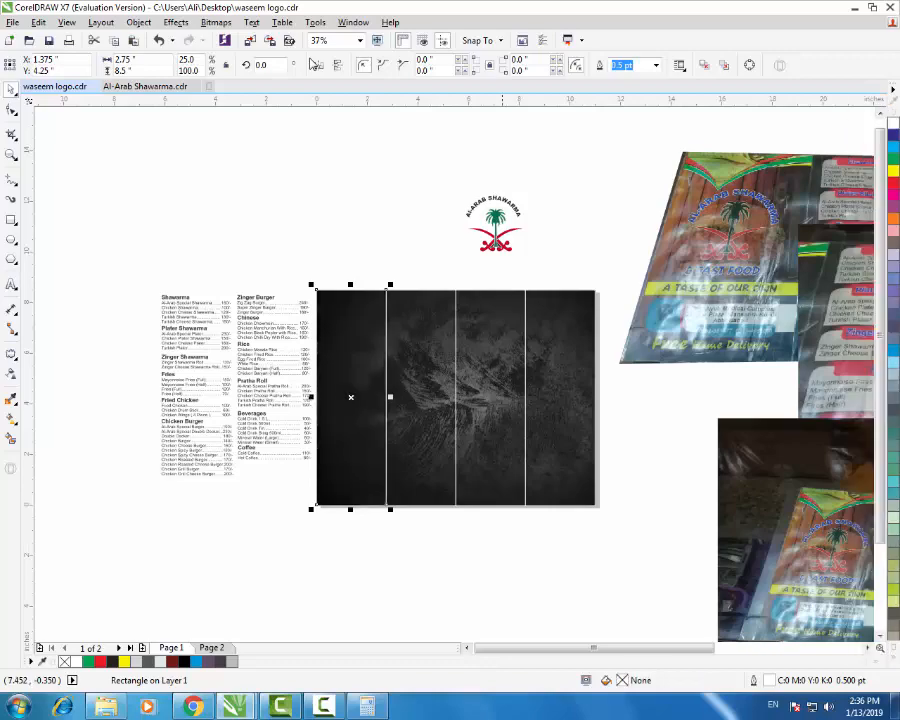
pyautogui.click(521, 526)
pyautogui.scroll(2, 443, 445)
pyautogui.scroll(-1, 425, 445)
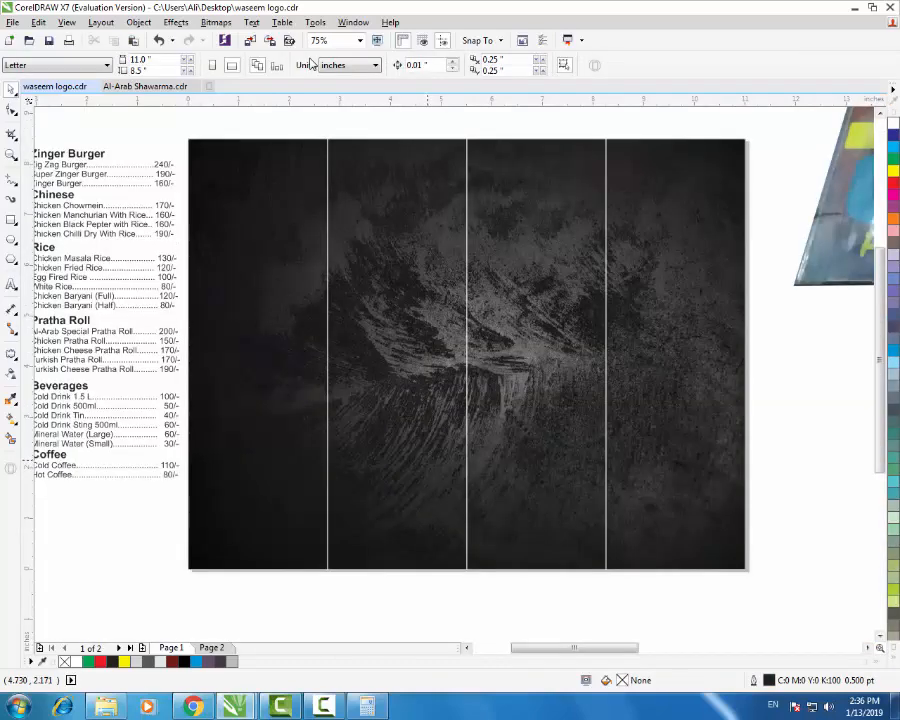
pyautogui.click(310, 437)
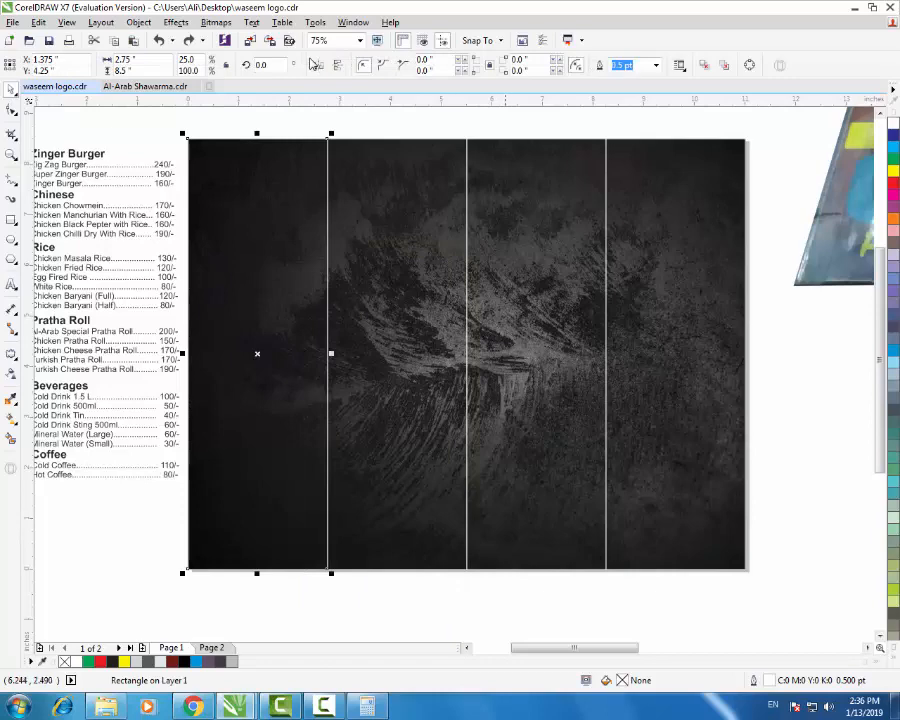
pyautogui.scroll(-1, 505, 445)
pyautogui.click(11, 374)
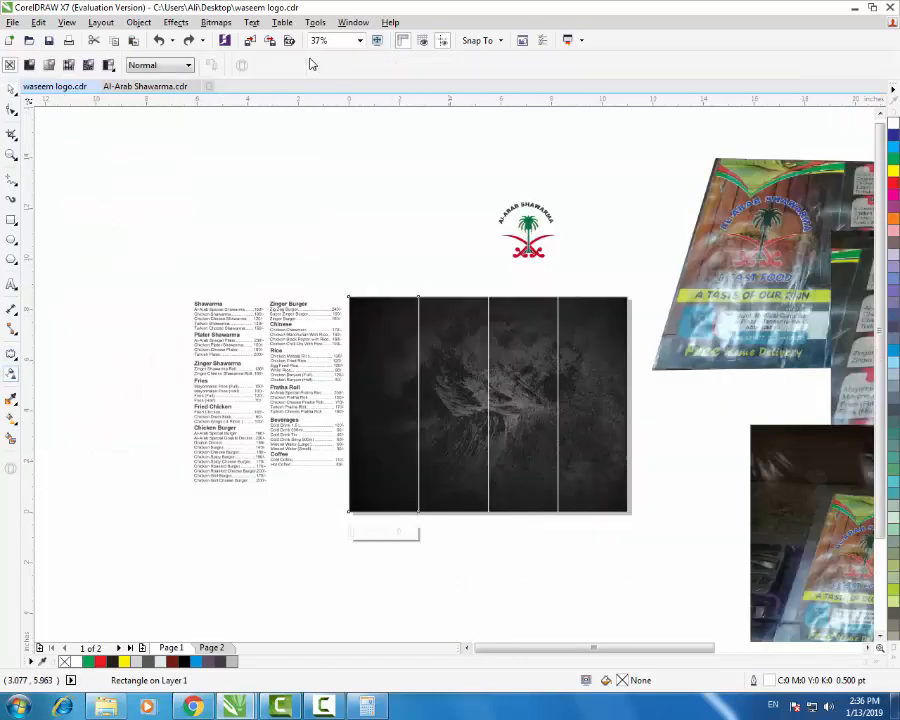
# - Try a vertical transparency on the left panel, and move the second panel rectangle off the page
pyautogui.moveTo(433, 244)
pyautogui.mouseDown()
pyautogui.moveTo(487, 402)
pyautogui.moveTo(460, 460)
pyautogui.moveTo(465, 579)
pyautogui.mouseUp()
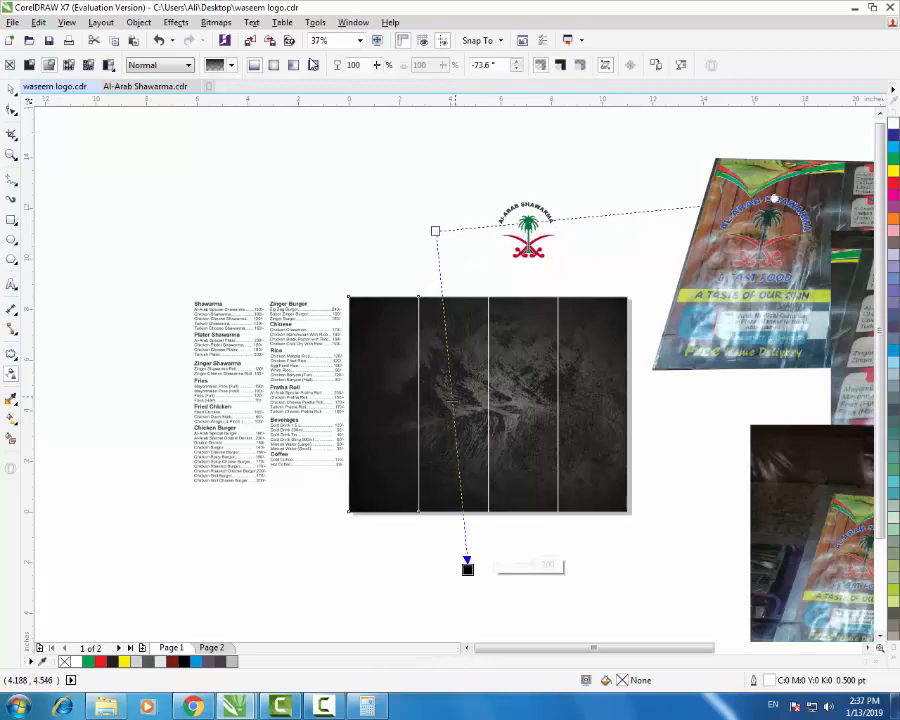
pyautogui.click(468, 414)
pyautogui.press('space')
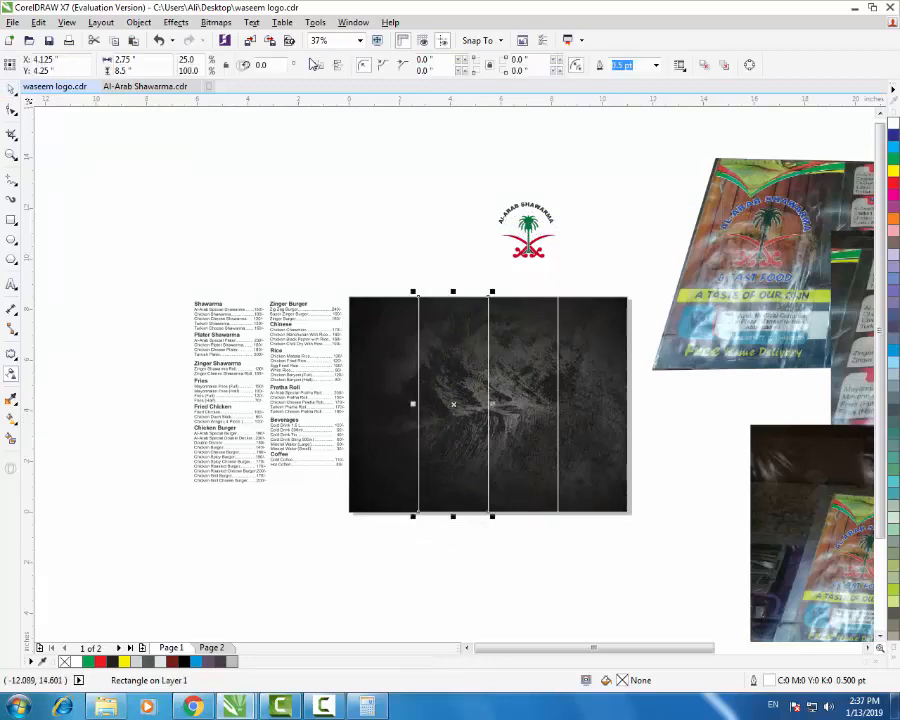
pyautogui.moveTo(466, 372); pyautogui.dragTo(278, 194)
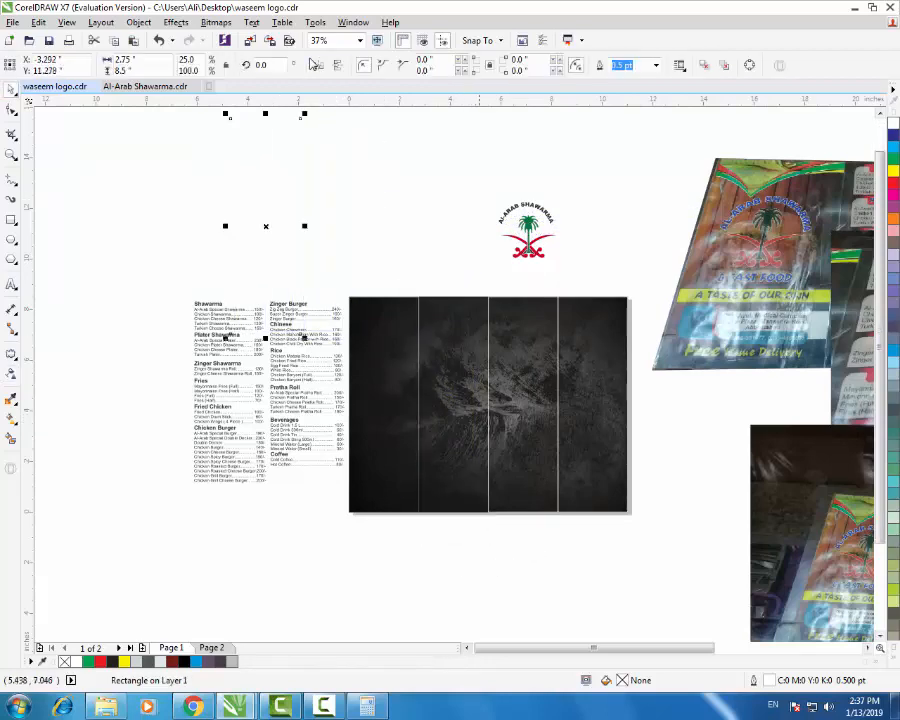
pyautogui.click(472, 353)
pyautogui.click(263, 223)
pyautogui.click(472, 346)
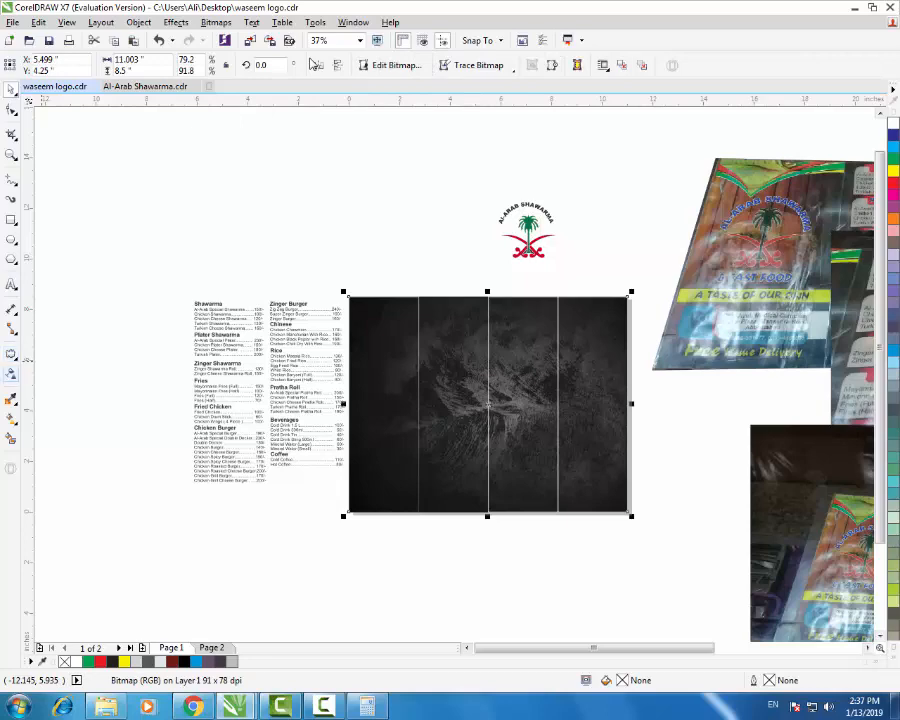
# - Apply a linear transparency to the black texture bitmap so it fades toward the bottom
pyautogui.click(11, 374)
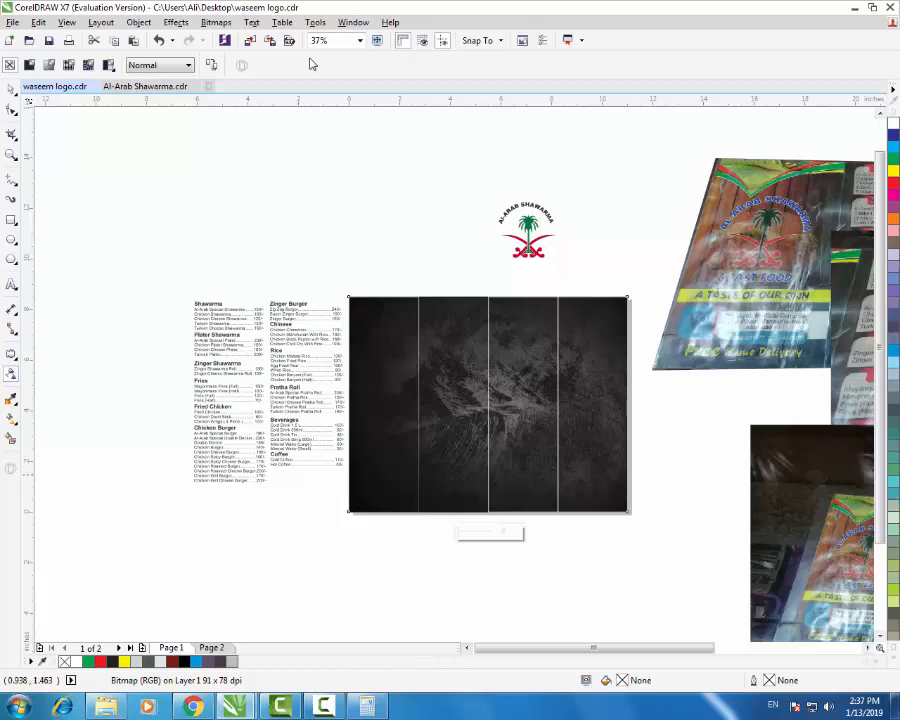
pyautogui.scroll(-2, 465, 399)
pyautogui.scroll(3, 432, 442)
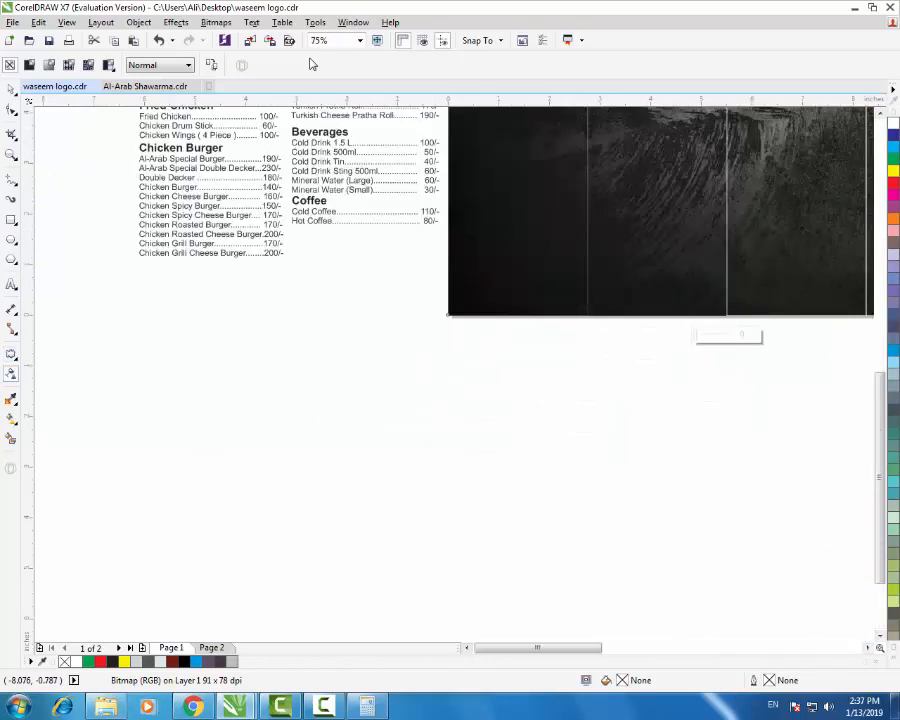
pyautogui.click(11, 354)
pyautogui.click(11, 373)
pyautogui.scroll(-2, 330, 330)
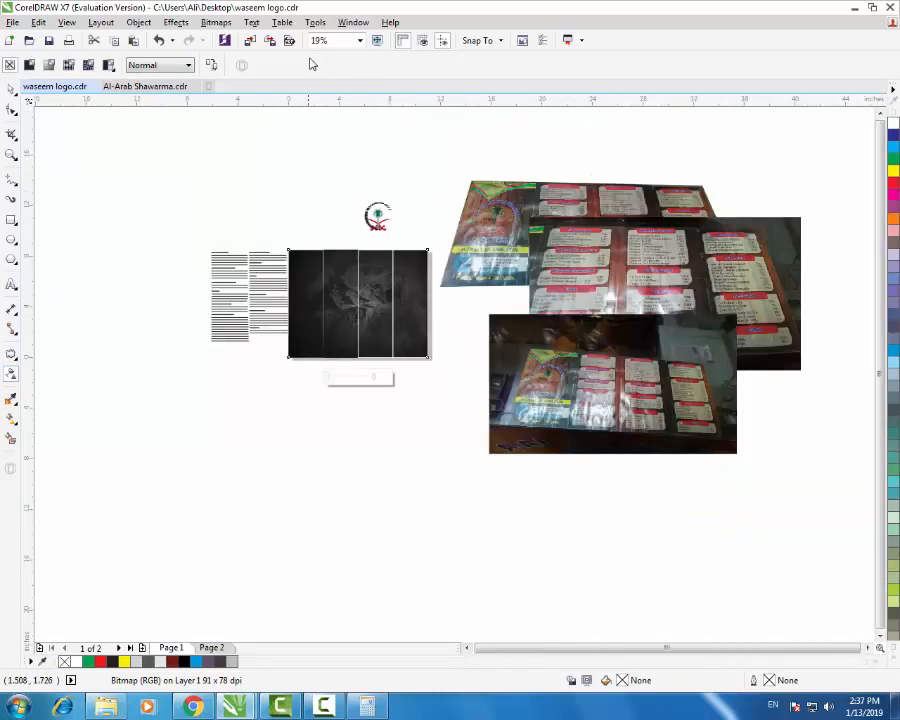
pyautogui.scroll(2, 330, 330)
pyautogui.scroll(-1, 330, 330)
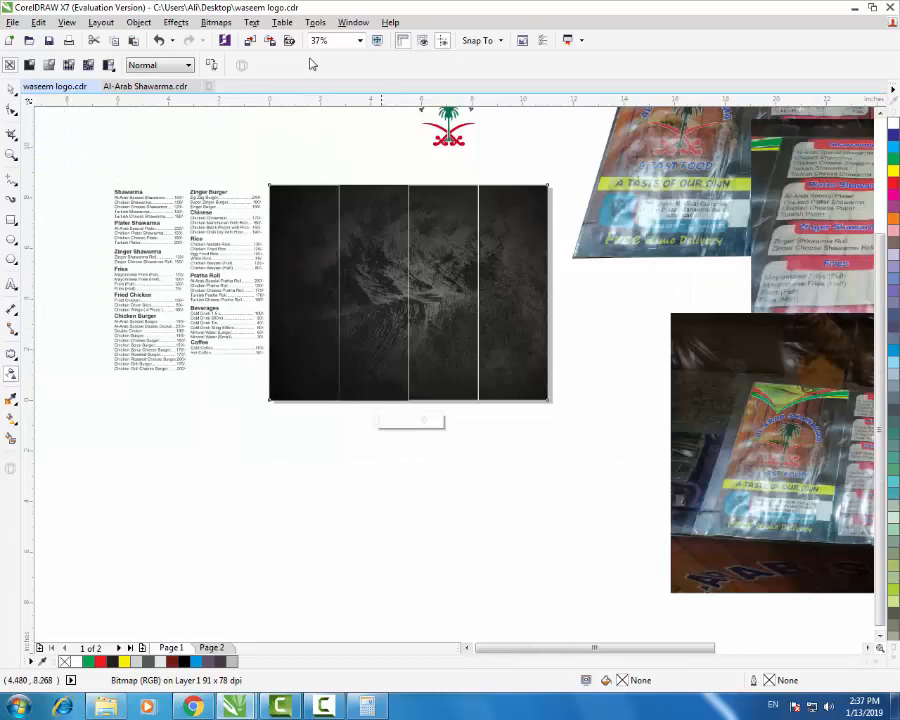
pyautogui.moveTo(346, 152)
pyautogui.mouseDown()
pyautogui.moveTo(436, 302)
pyautogui.moveTo(408, 400)
pyautogui.moveTo(406, 490)
pyautogui.mouseUp()
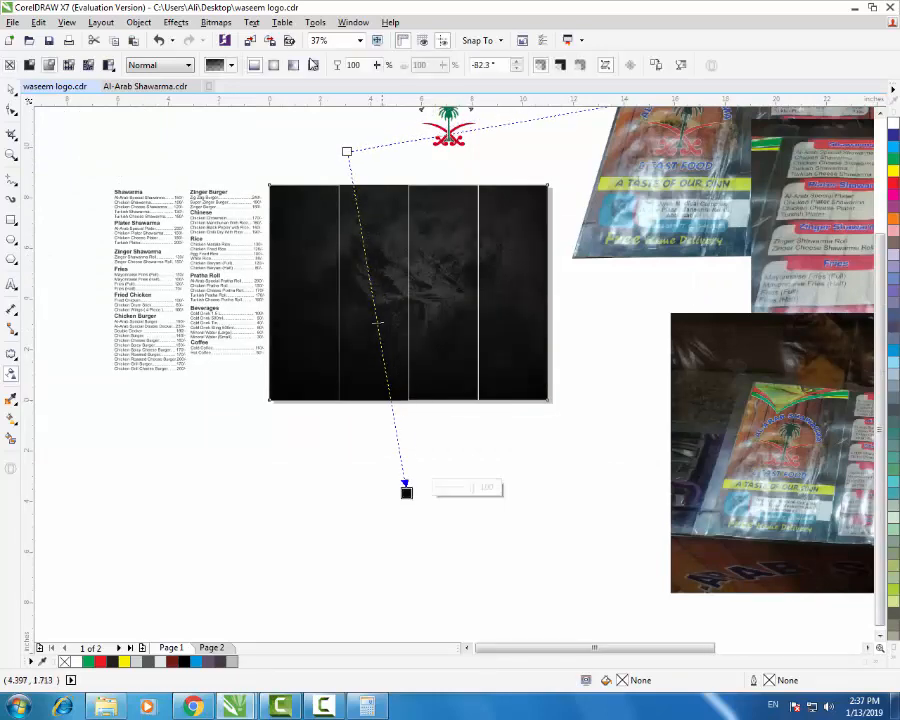
pyautogui.scroll(-1, 330, 330)
pyautogui.scroll(1, 330, 330)
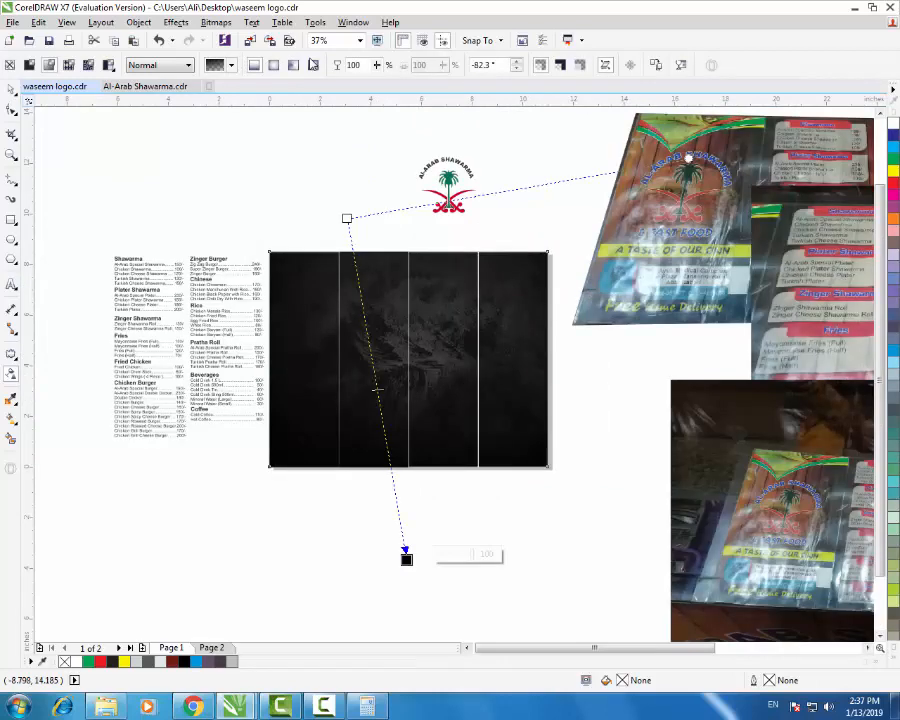
# - Centre the left panel and the texture bitmap on each other, horizontally and vertically
pyautogui.press('space')
pyautogui.press('Escape')
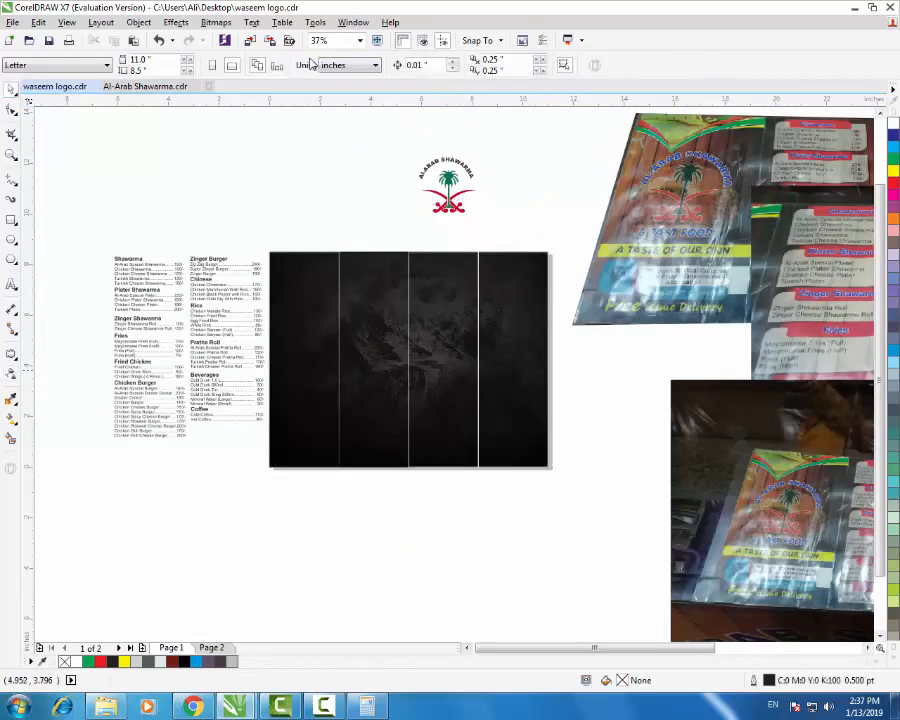
pyautogui.click(332, 383)
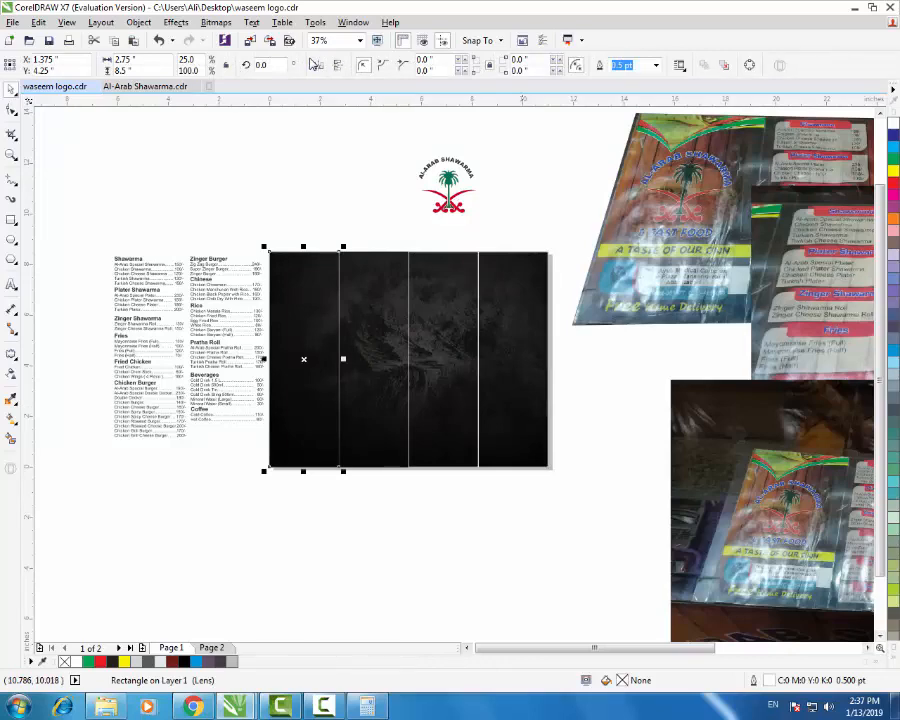
pyautogui.press('F3')
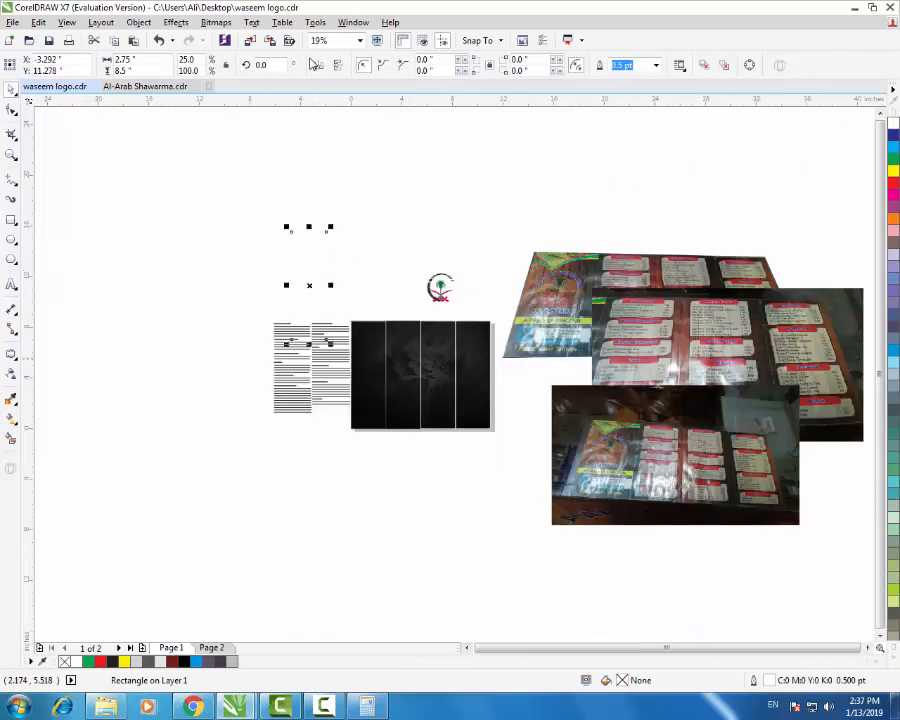
pyautogui.keyDown('shift'); pyautogui.click(379, 357); pyautogui.keyUp('shift')
pyautogui.press('e')
pyautogui.press('c')
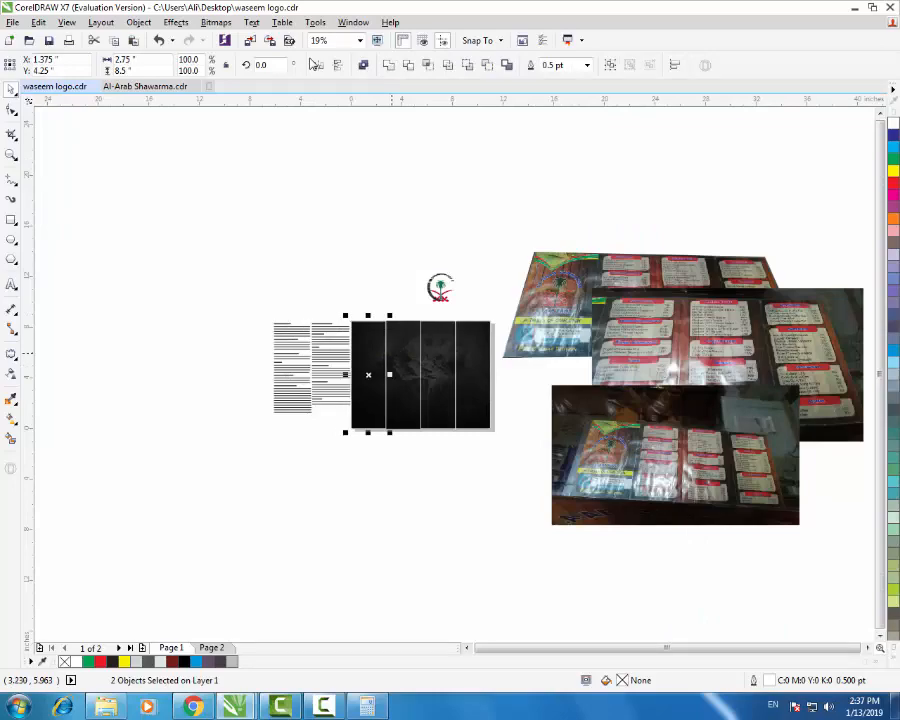
pyautogui.press('Escape')
pyautogui.scroll(2, 401, 359)
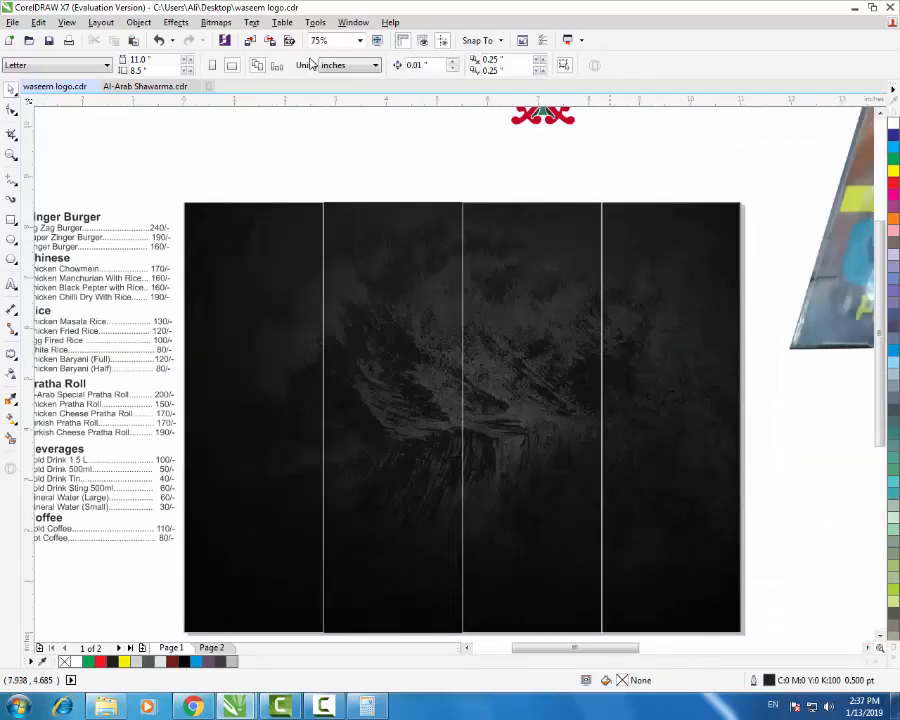
pyautogui.scroll(-1, 469, 423)
# - Search Google Images for 'wooden background' in the browser
pyautogui.hotkey('alt', 'Tab')
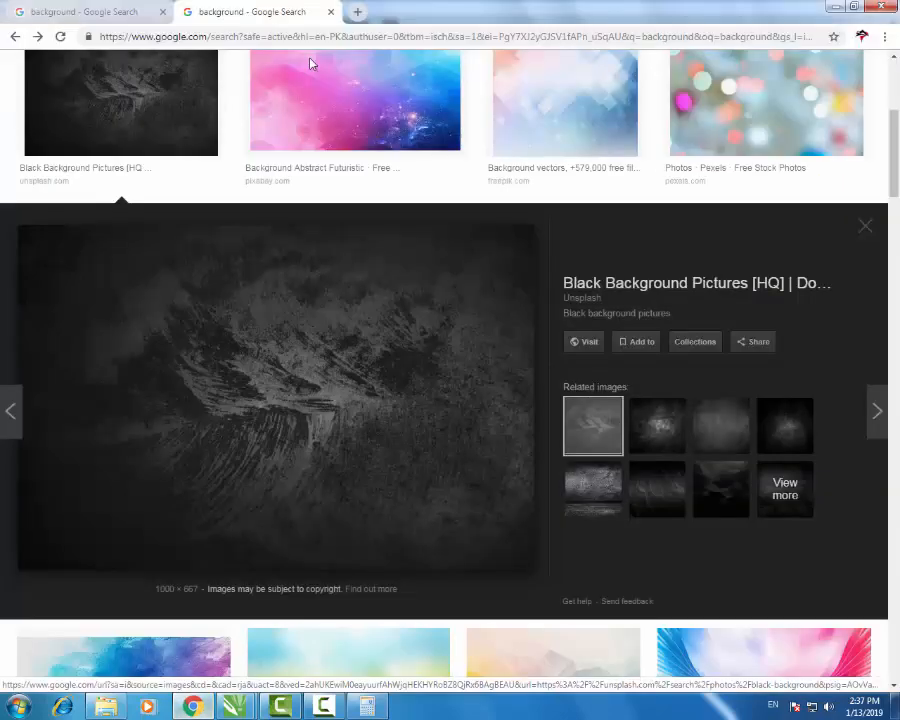
pyautogui.scroll(4, 310, 63)
pyautogui.doubleClick(310, 63)
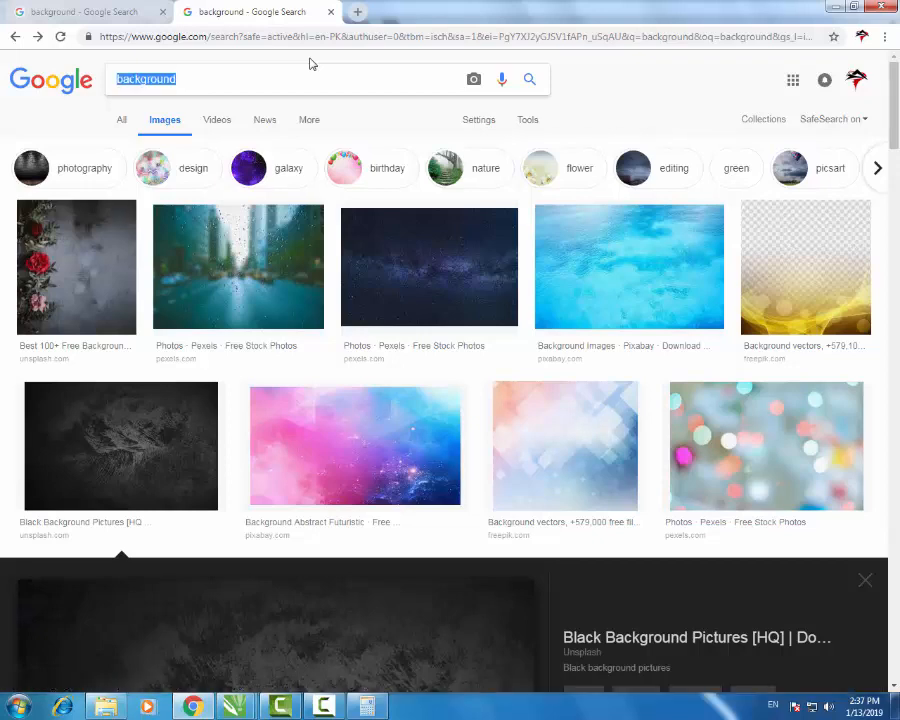
pyautogui.write('ba')
pyautogui.press('BackSpace')
pyautogui.press('BackSpace')
pyautogui.write('w')
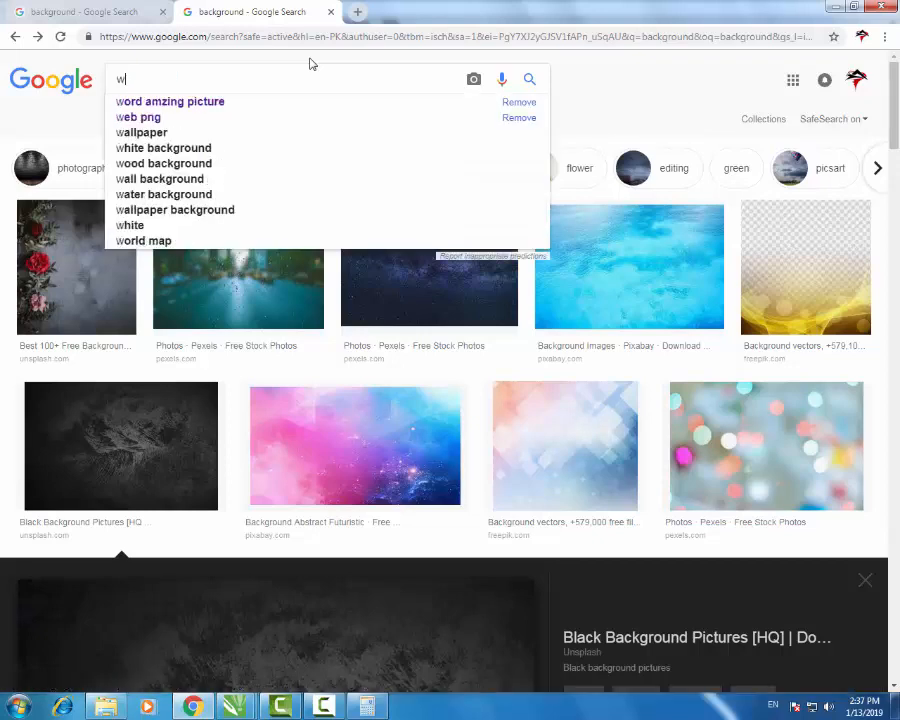
pyautogui.write('ooden')
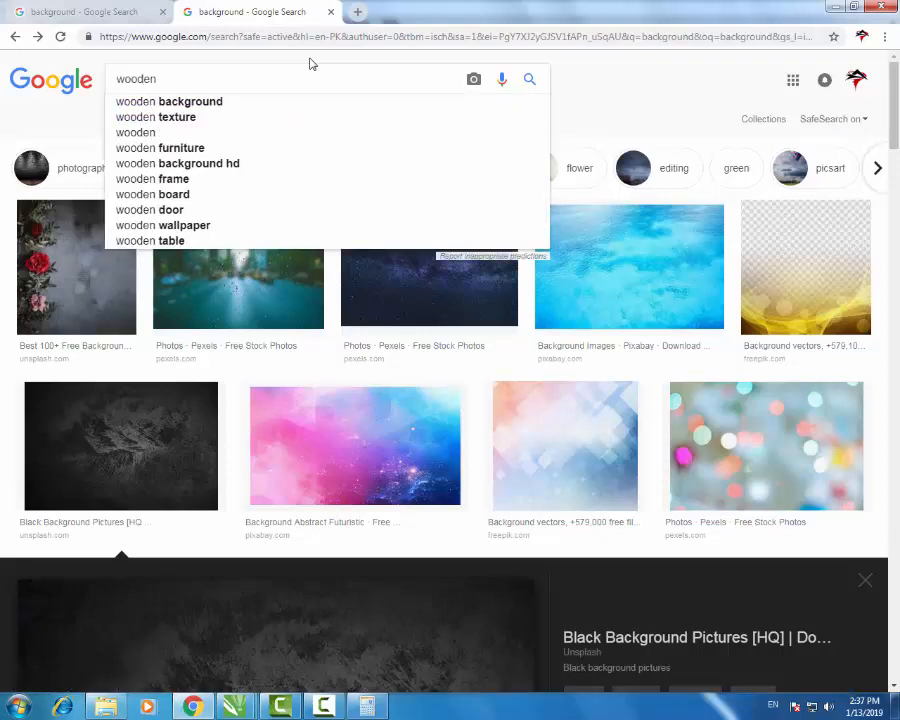
pyautogui.press('Down')
pyautogui.press('Return')
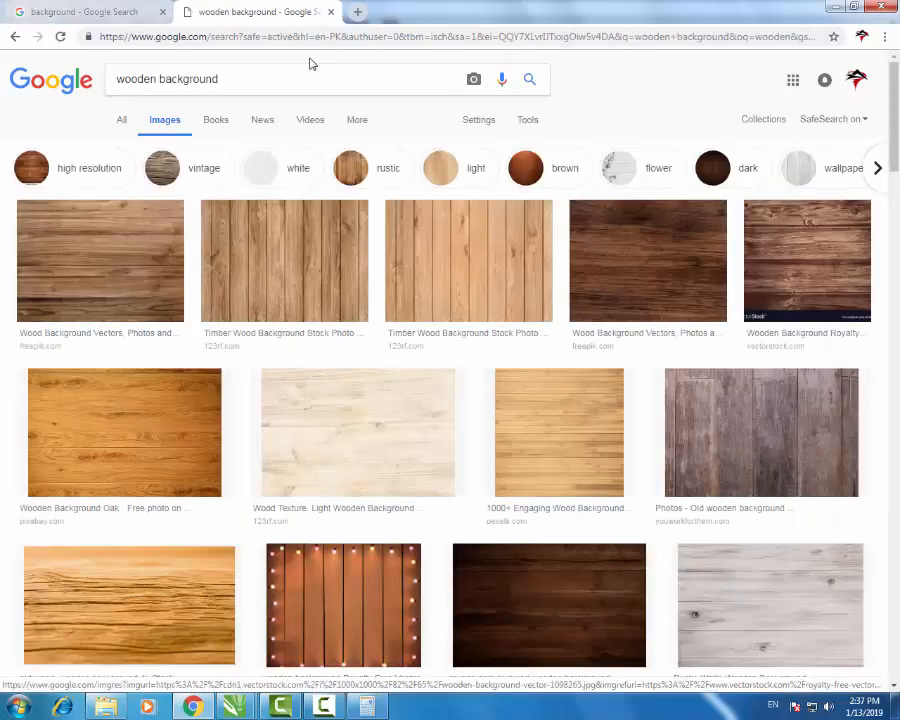
# - Find the dark grunge wood image in the results and copy it
pyautogui.scroll(-10, 310, 64)
pyautogui.scroll(5, 310, 64)
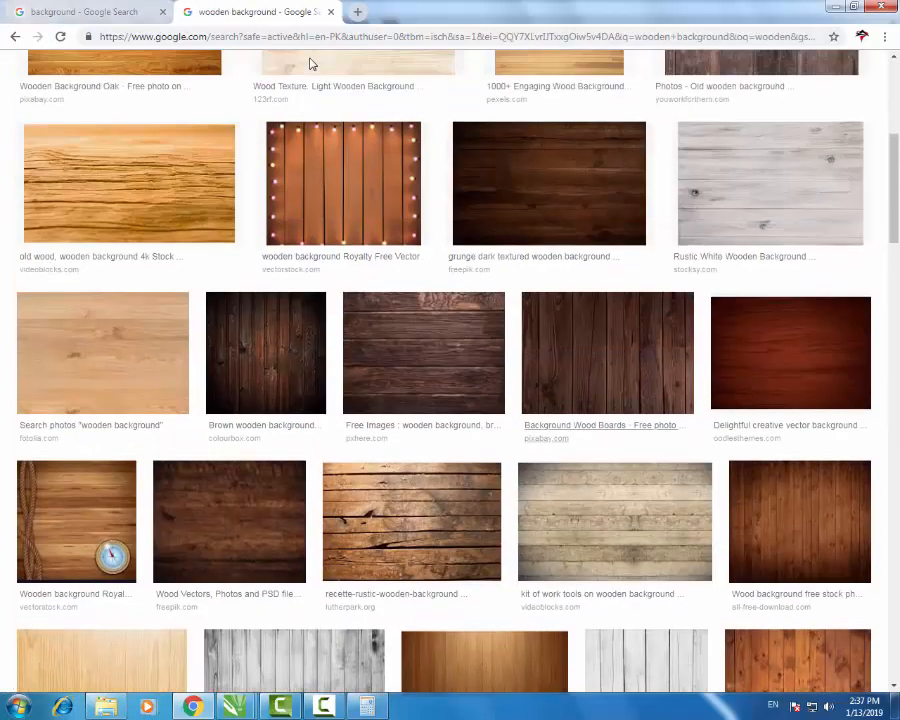
pyautogui.scroll(-5, 310, 64)
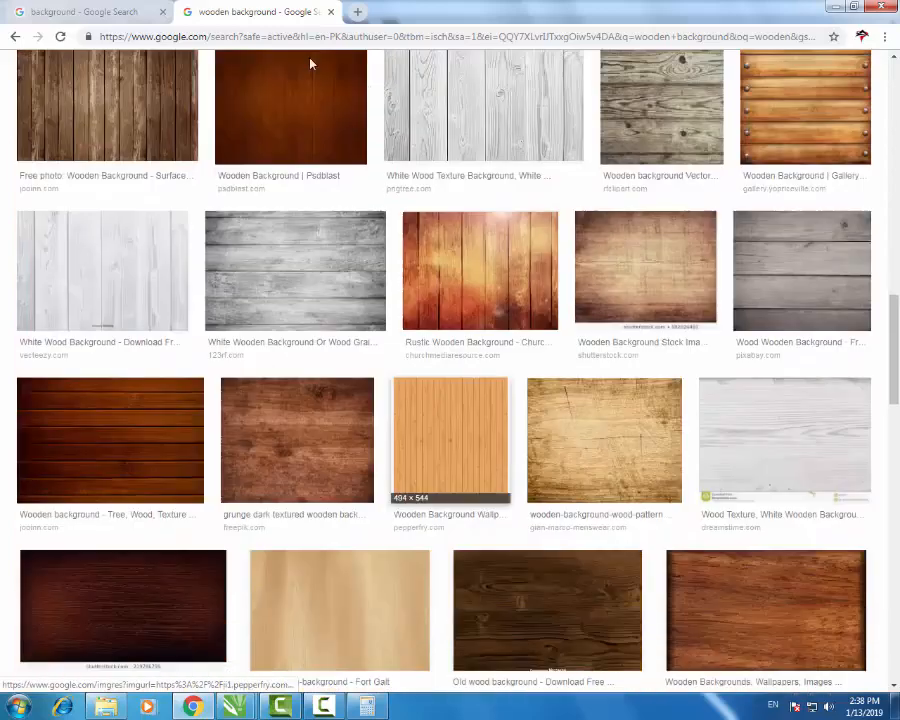
pyautogui.scroll(-6, 310, 64)
pyautogui.scroll(-7, 310, 64)
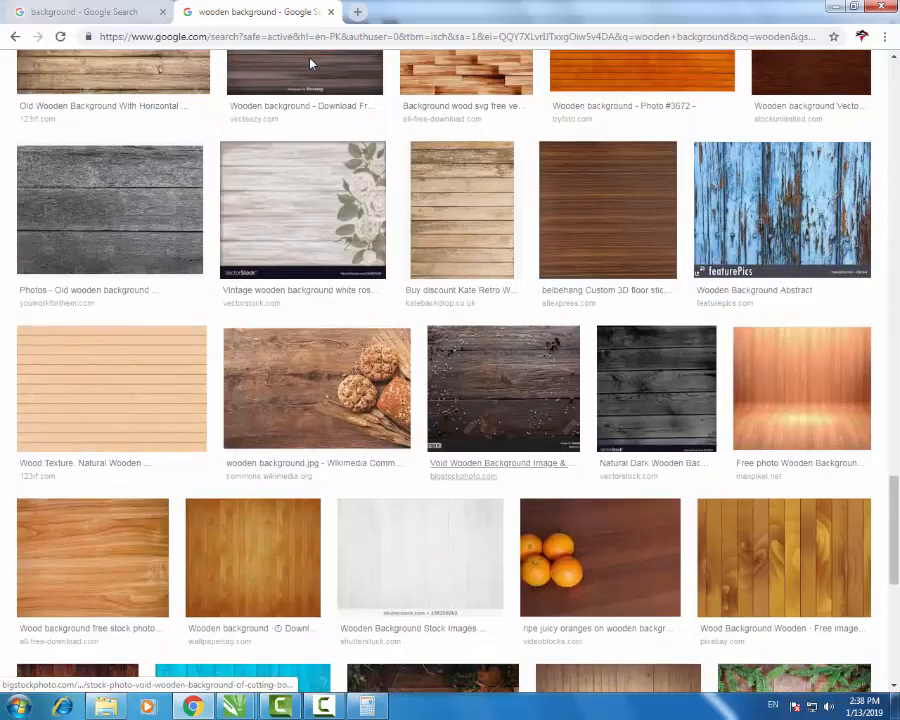
pyautogui.scroll(-6, 310, 64)
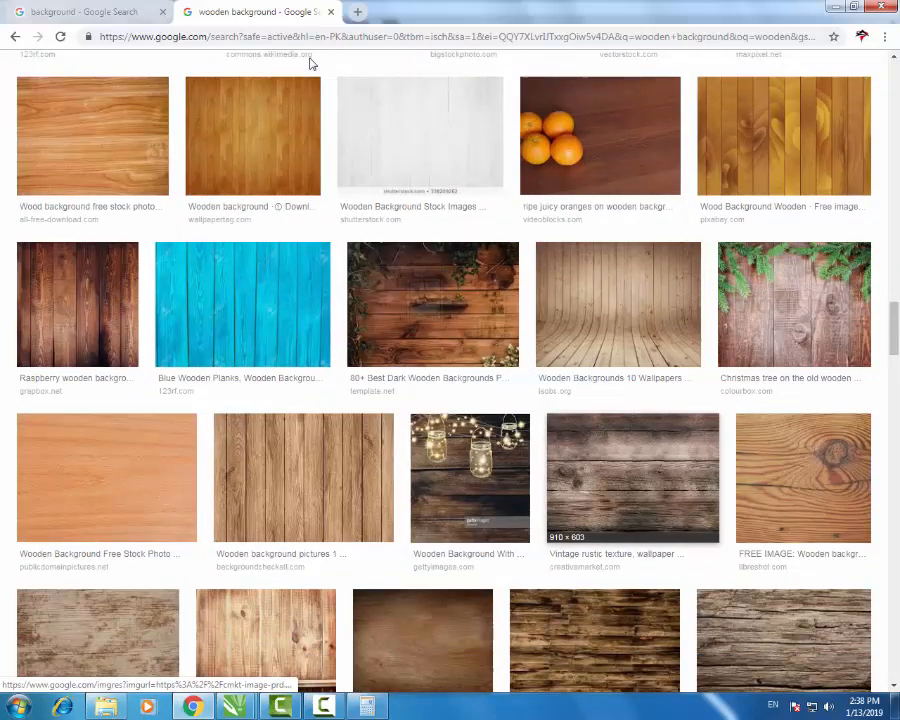
pyautogui.scroll(-6, 310, 64)
pyautogui.scroll(20, 310, 64)
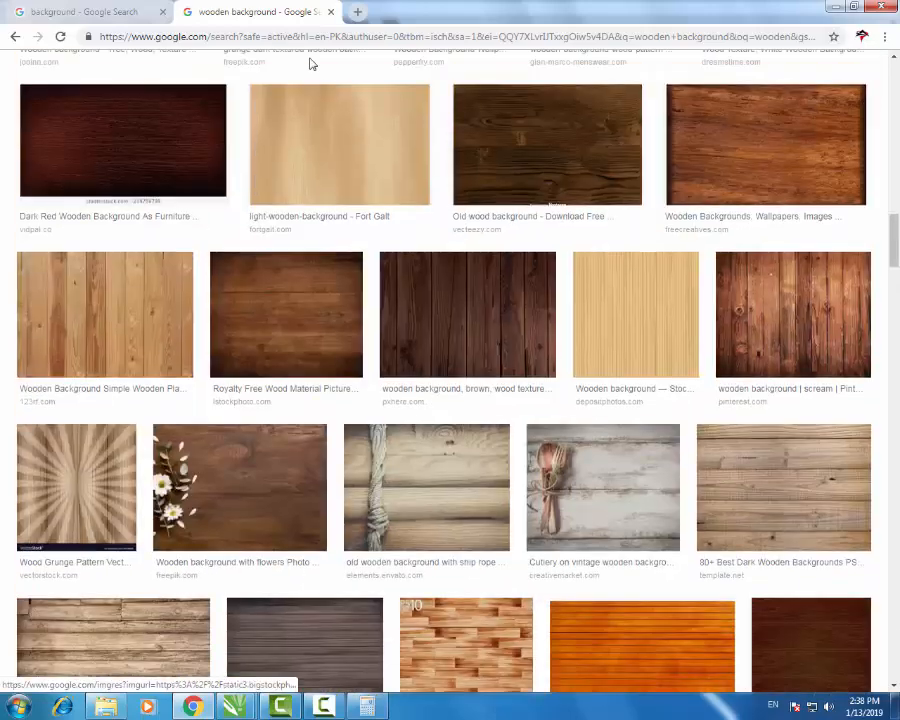
pyautogui.scroll(2, 310, 64)
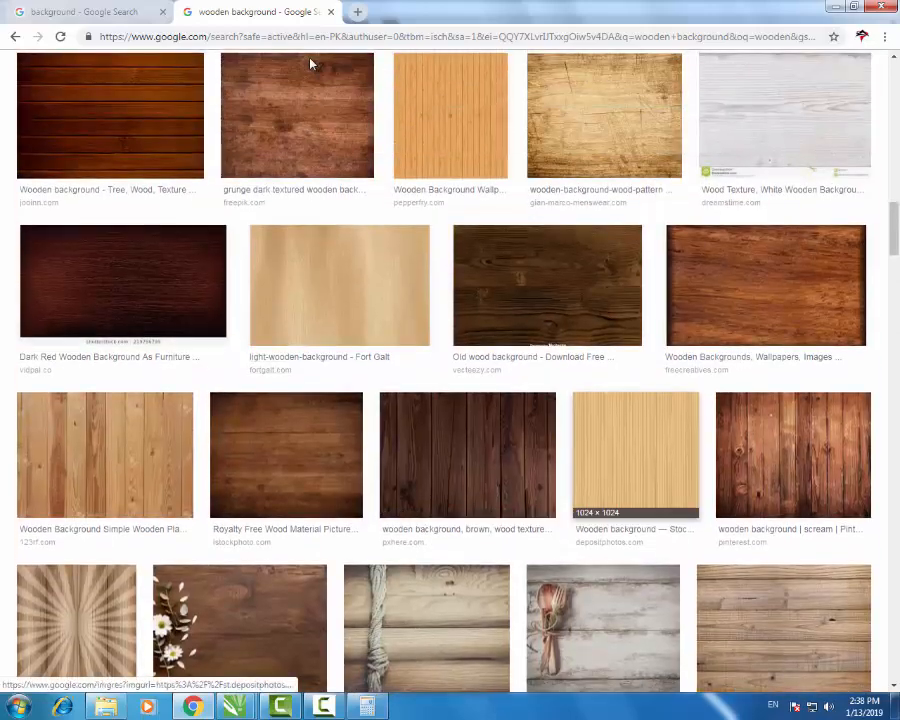
pyautogui.scroll(15, 310, 64)
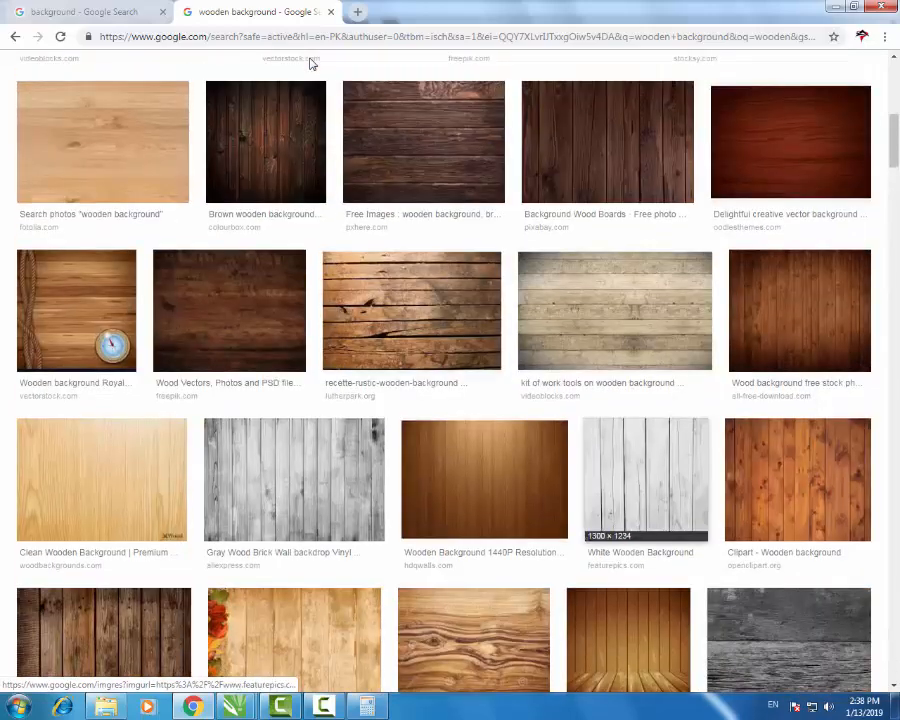
pyautogui.scroll(3, 310, 64)
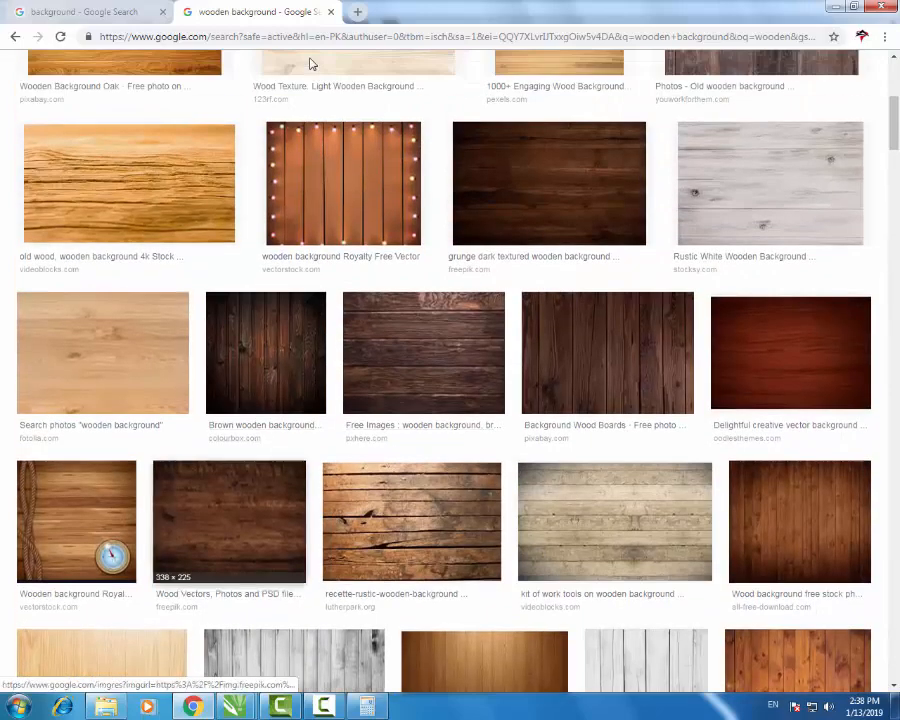
pyautogui.click(230, 521)
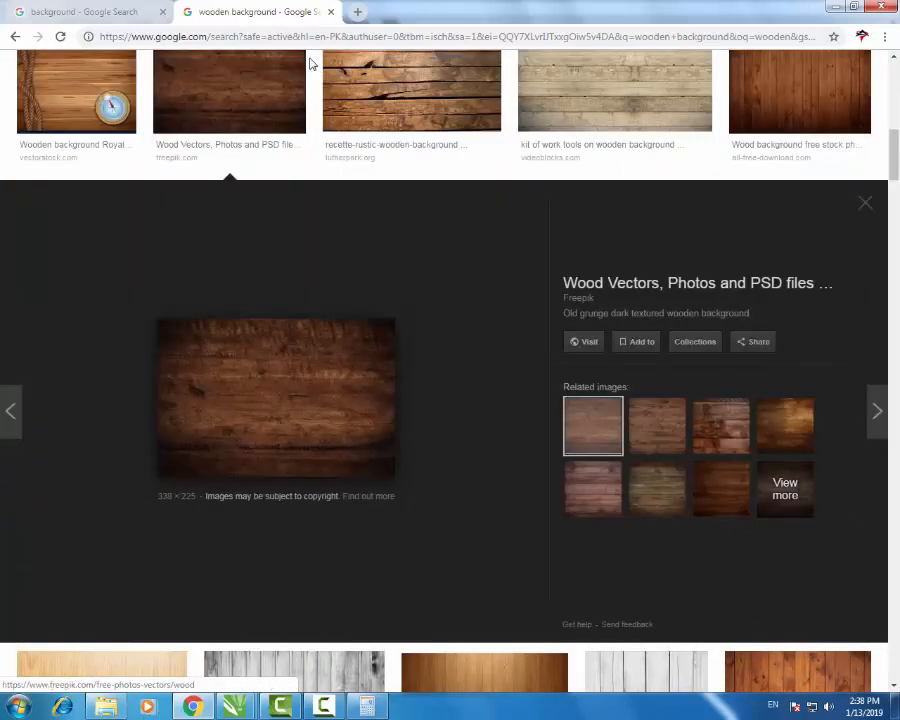
pyautogui.rightClick(305, 392)
pyautogui.press('Down')
pyautogui.press('Return')
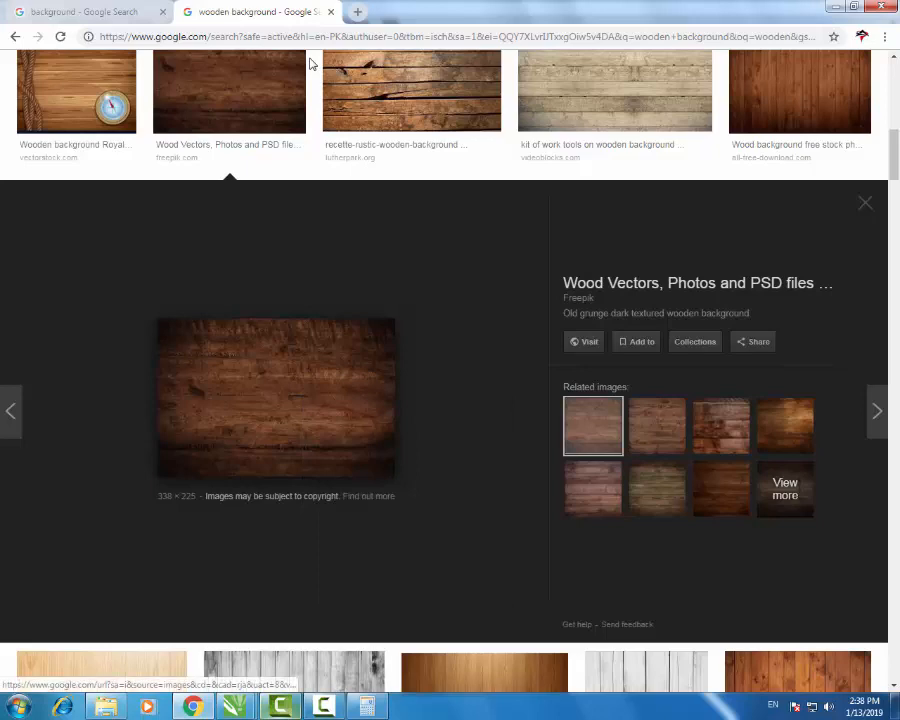
# - Paste the copied wood image into the CorelDRAW logo drawing
pyautogui.click(236, 706)
pyautogui.click(160, 615)
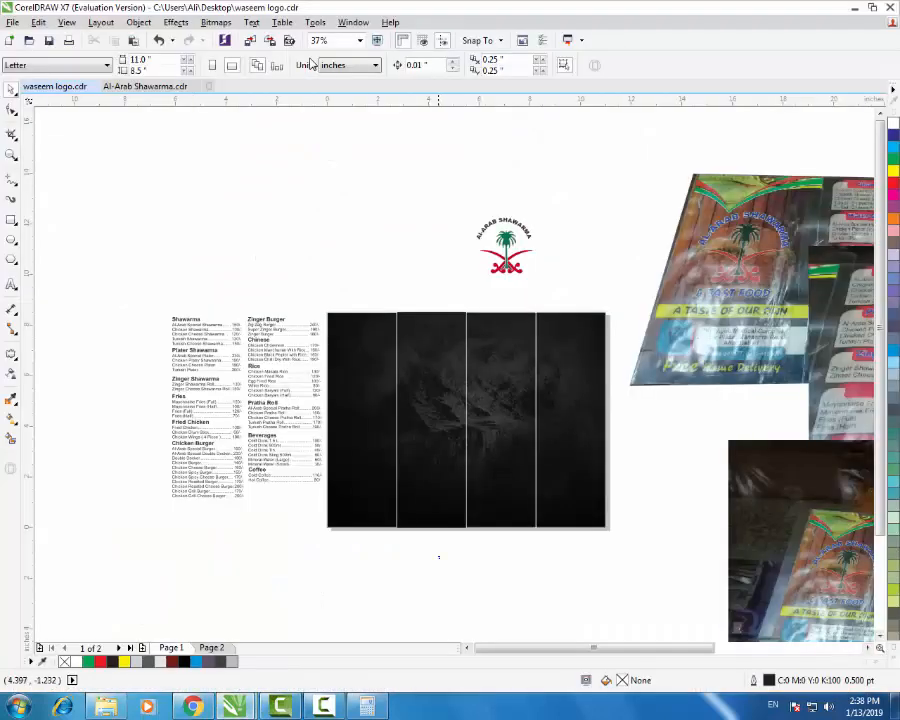
pyautogui.hotkey('ctrl', 'v')
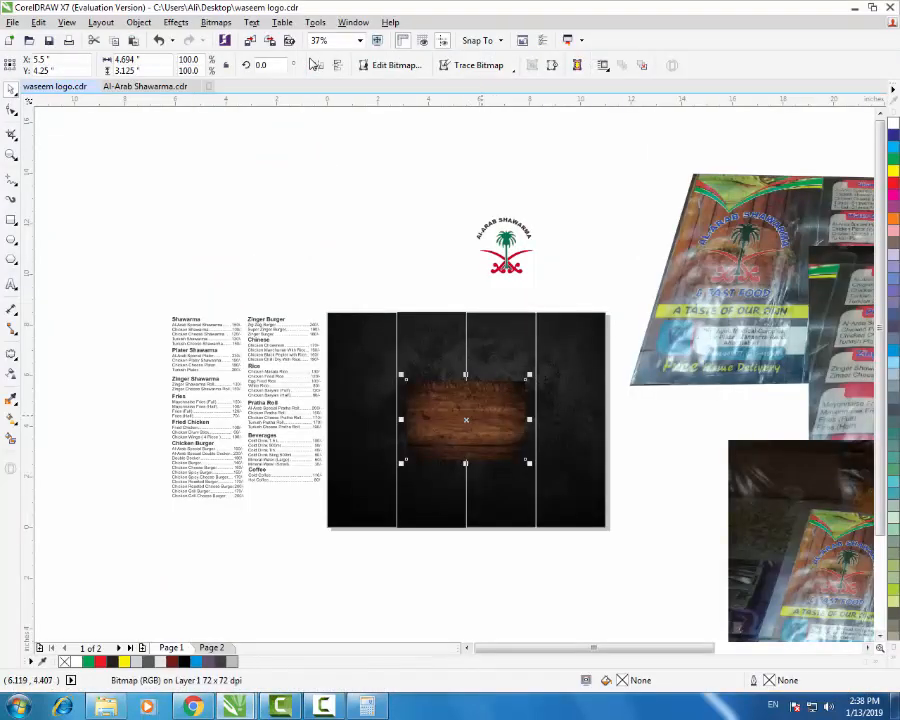
# - Rotate the wood image 90° and align it to the background's top and left edges
pyautogui.doubleClick(276, 65)
pyautogui.write('90')
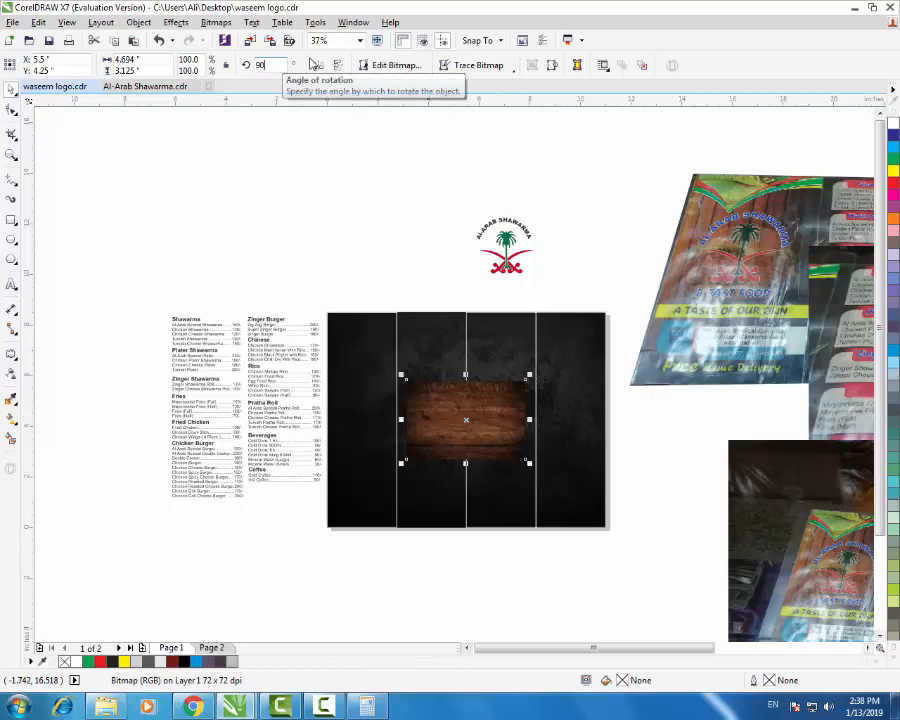
pyautogui.press('Return')
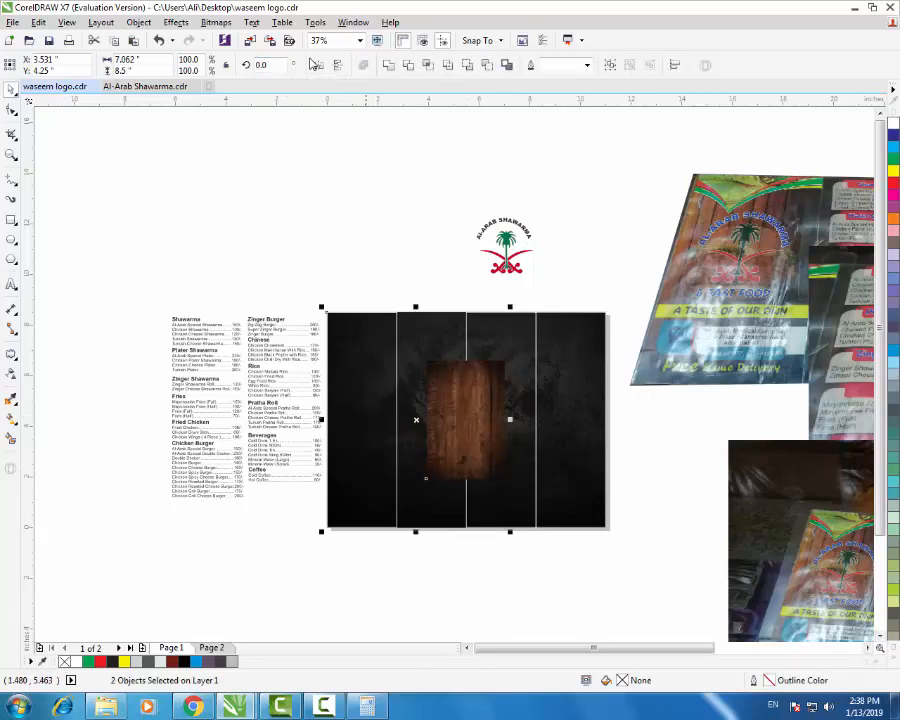
pyautogui.press('t')
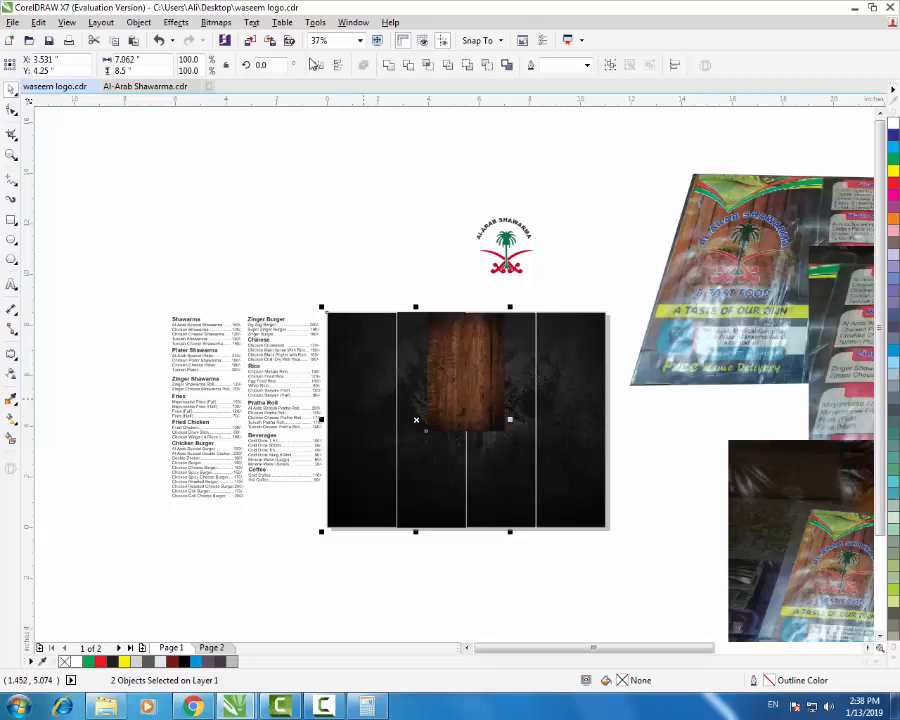
pyautogui.press('l')
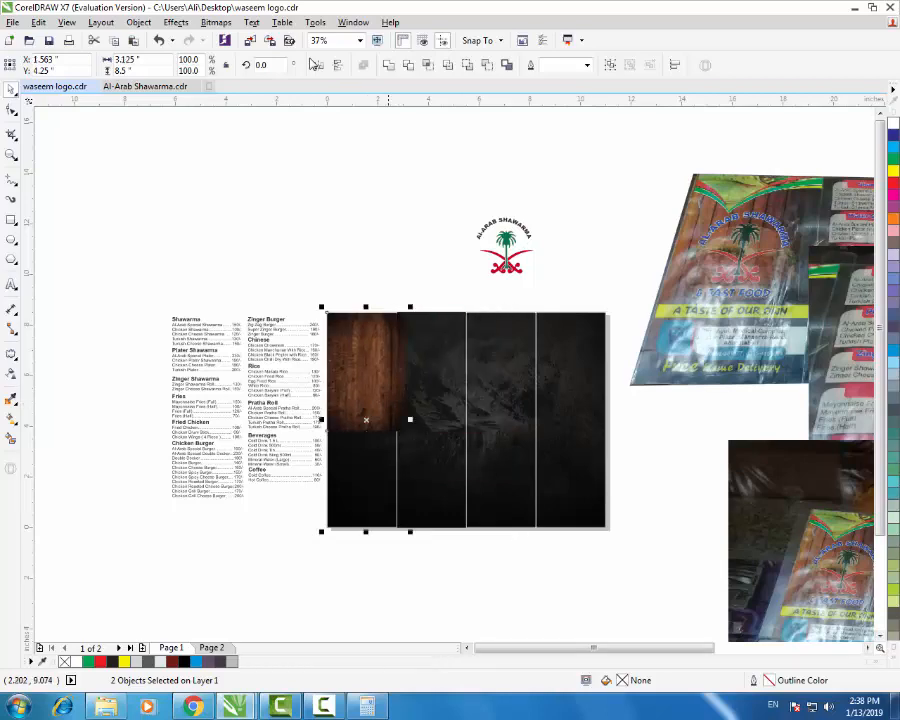
# - Resize the wood texture to one 2.75 in panel width and stretch it to the page bottom
pyautogui.click(392, 294)
pyautogui.scroll(1, 374, 352)
pyautogui.click(374, 369)
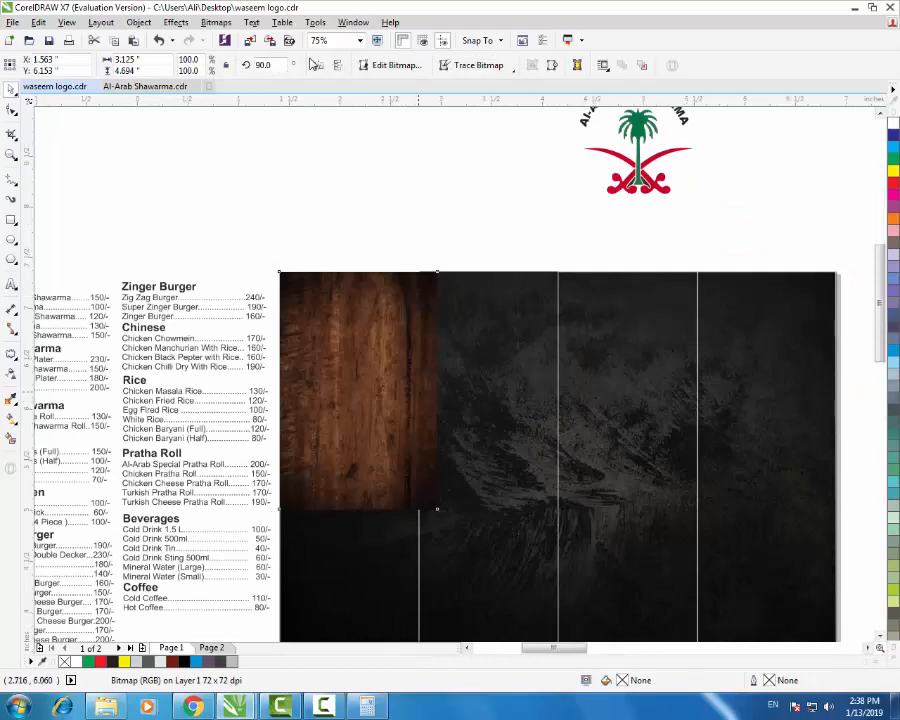
pyautogui.scroll(1, 420, 386)
pyautogui.scroll(1, 455, 393)
pyautogui.scroll(-2, 452, 364)
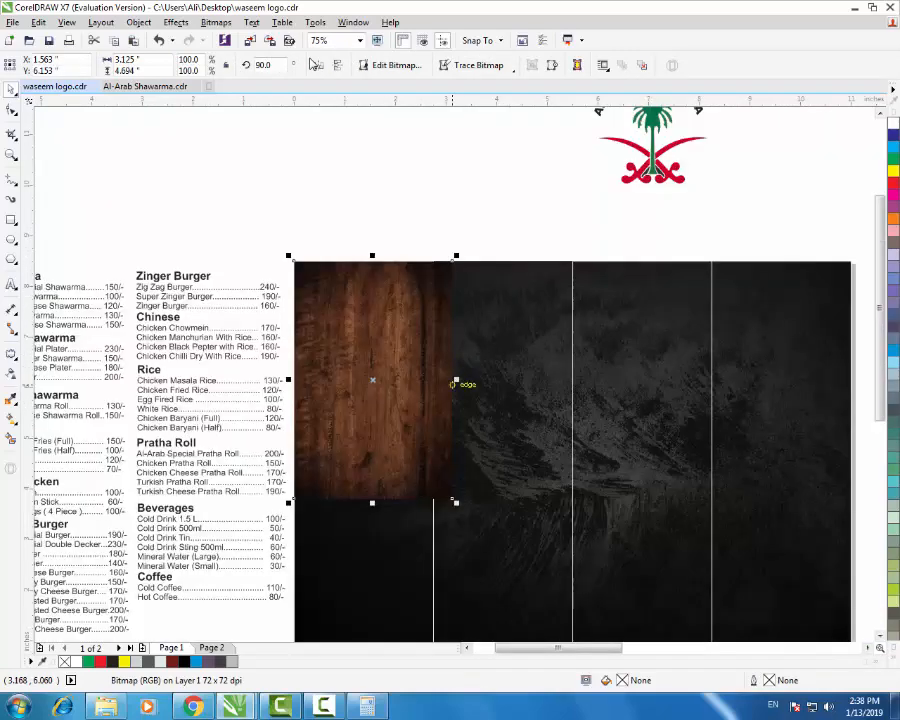
pyautogui.moveTo(452, 380); pyautogui.dragTo(432, 378)
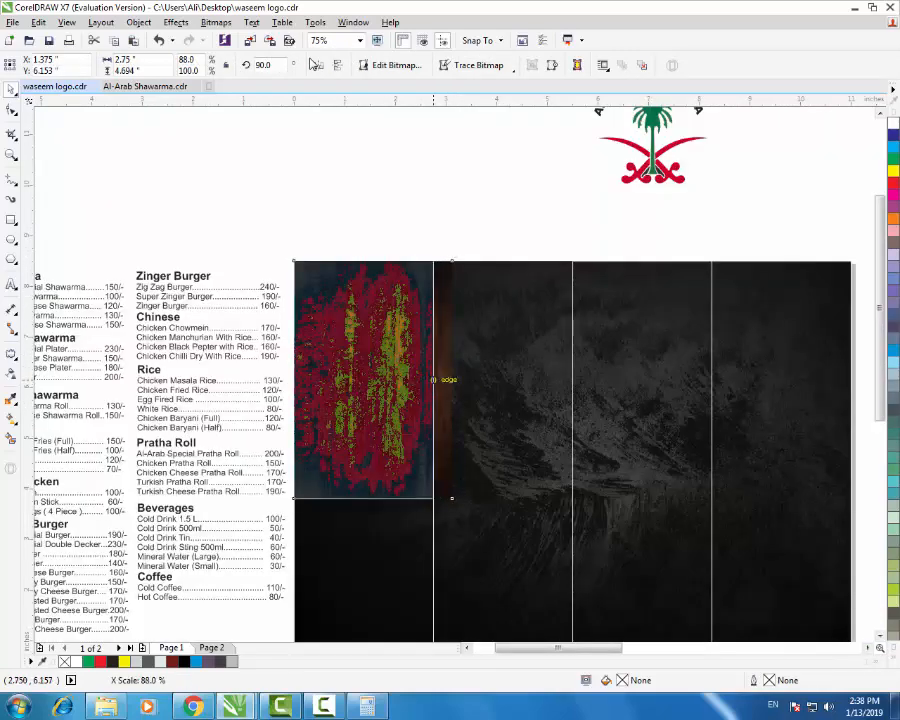
pyautogui.scroll(-2, 465, 325)
pyautogui.scroll(2, 451, 390)
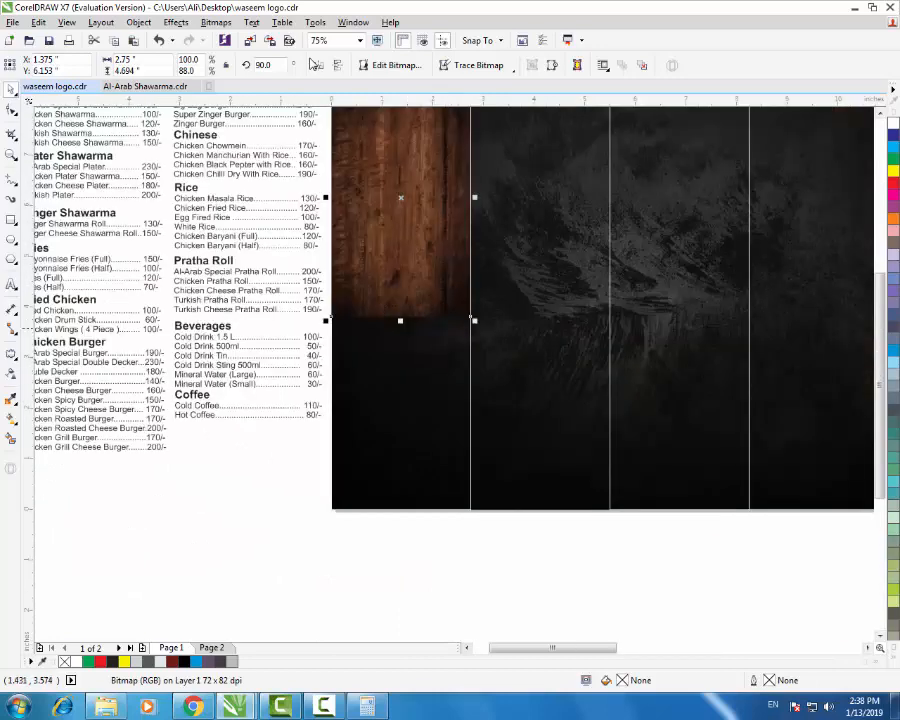
pyautogui.moveTo(400, 321); pyautogui.dragTo(400, 474)
pyautogui.moveTo(404, 496); pyautogui.dragTo(402, 510)
pyautogui.click(412, 514)
pyautogui.scroll(-1, 413, 512)
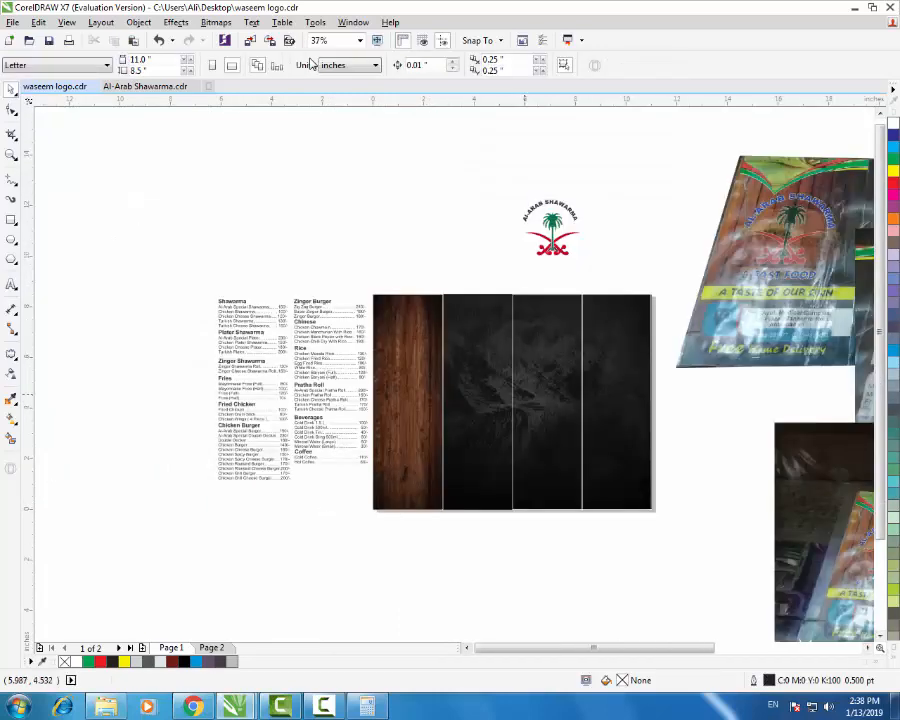
# - Move the palm-and-swords logo onto the wood strip and shrink it to about 1.755 × 1.709 in
pyautogui.click(554, 246)
pyautogui.moveTo(557, 235); pyautogui.dragTo(412, 385)
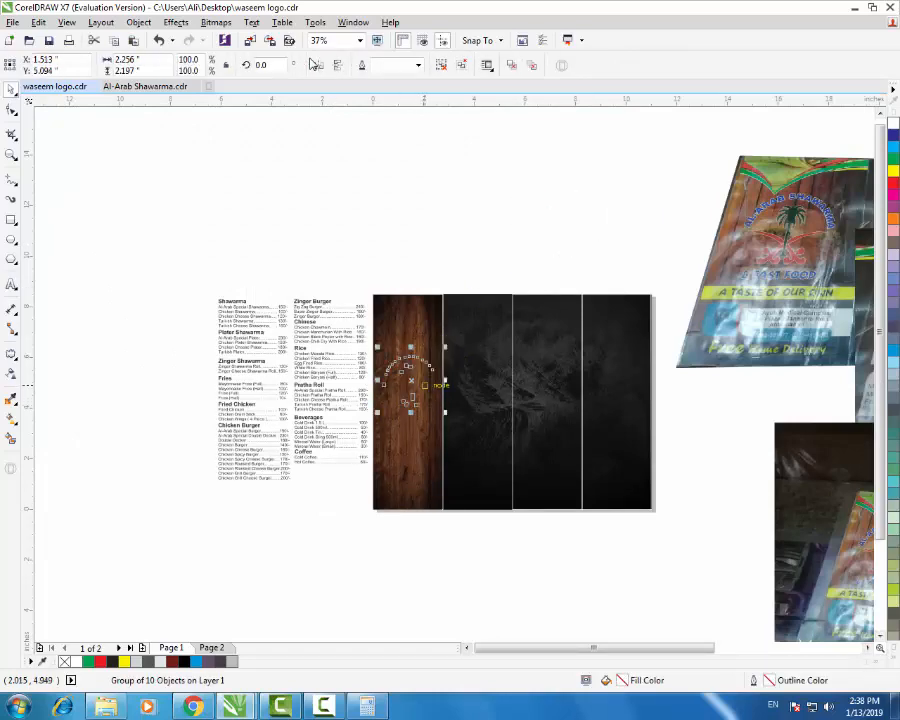
pyautogui.scroll(1, 420, 380)
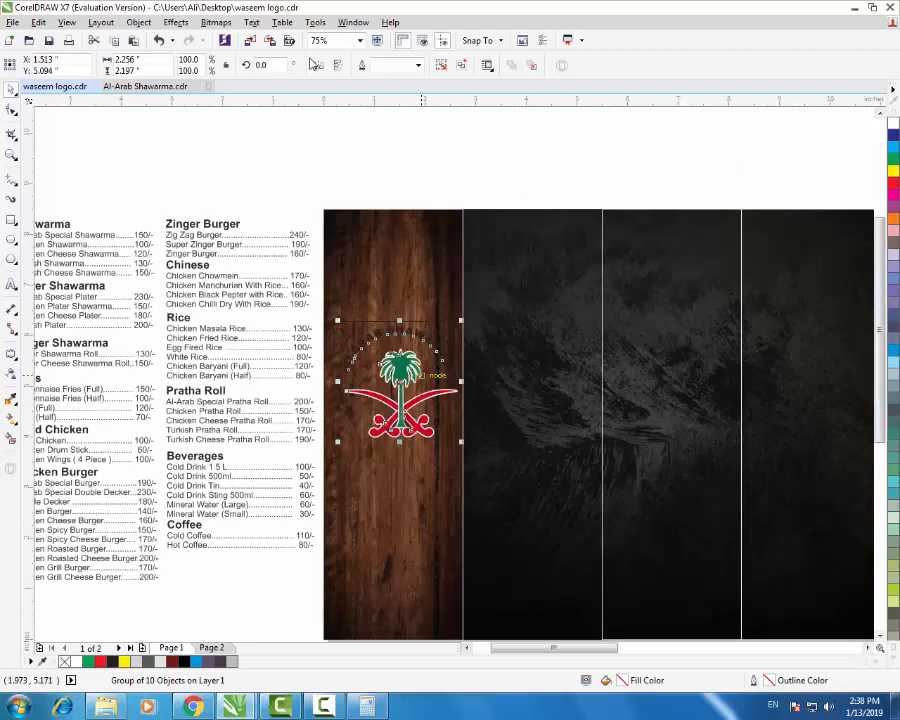
pyautogui.scroll(1, 412, 379)
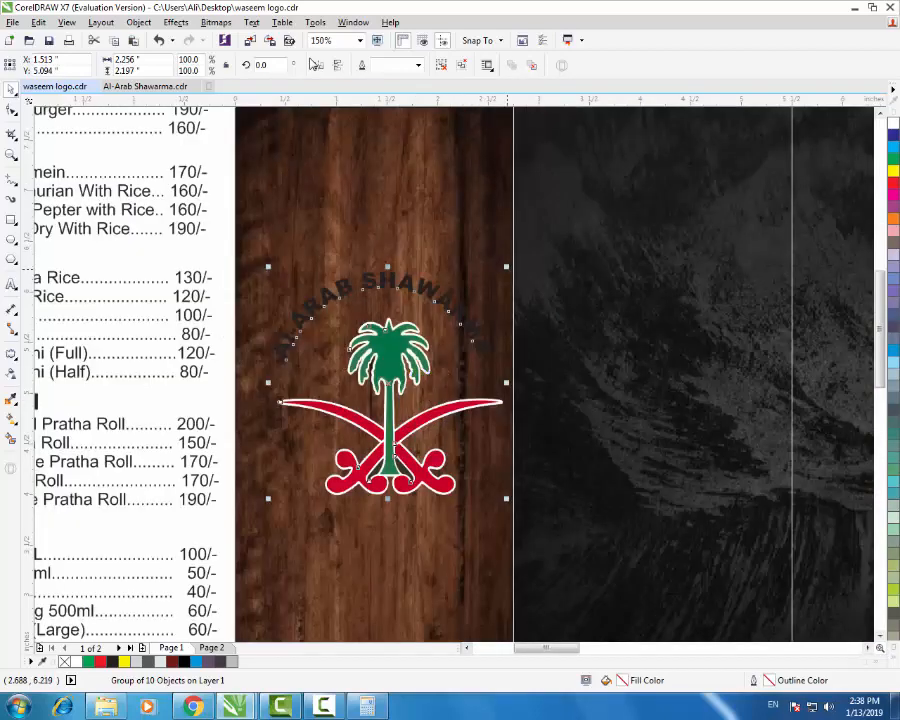
pyautogui.moveTo(511, 263); pyautogui.dragTo(458, 314)
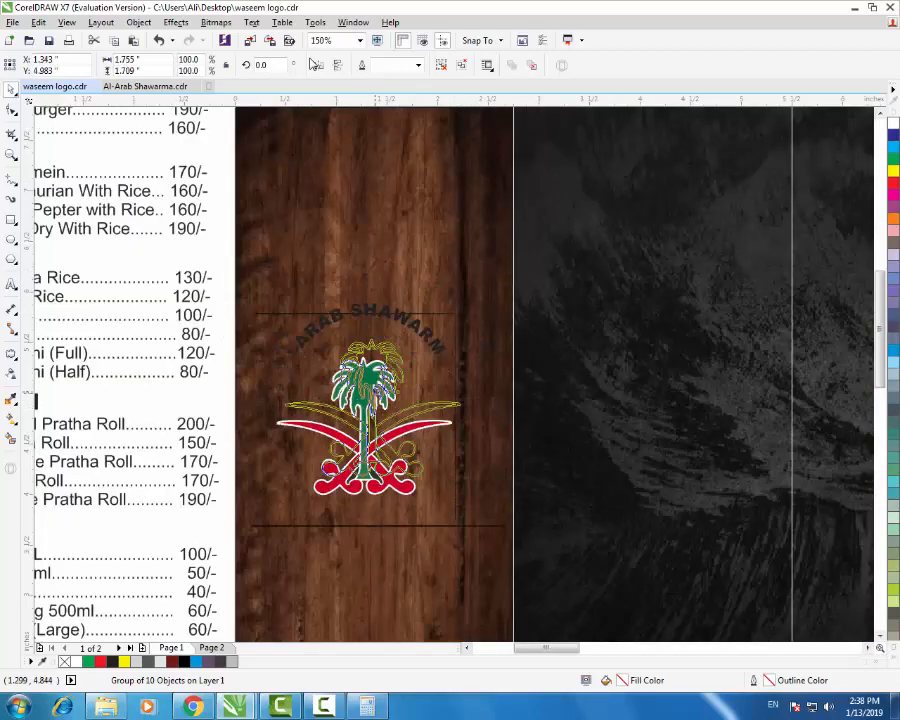
pyautogui.scroll(-1, 370, 395)
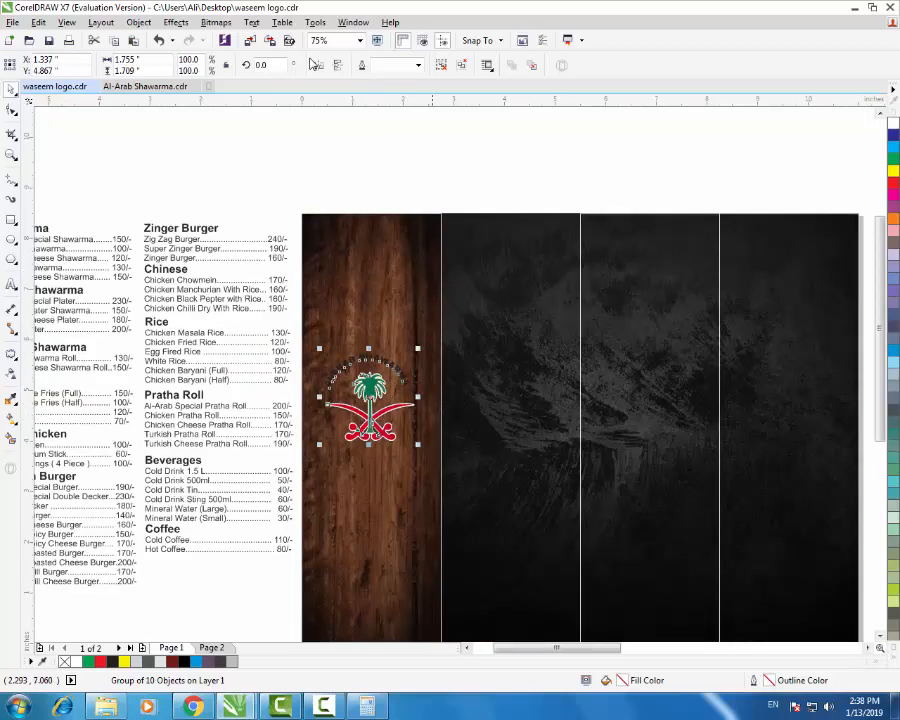
# - Zoom out to view all objects and reselect the logo group
pyautogui.press('Escape')
pyautogui.press('F4')
pyautogui.scroll(1, 393, 305)
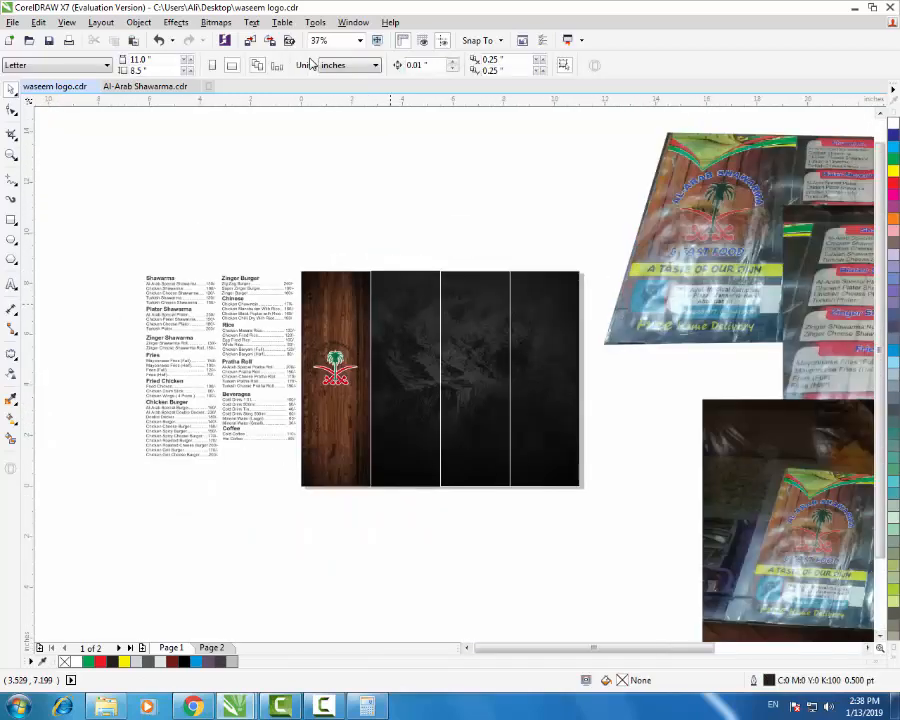
pyautogui.scroll(1, 330, 355)
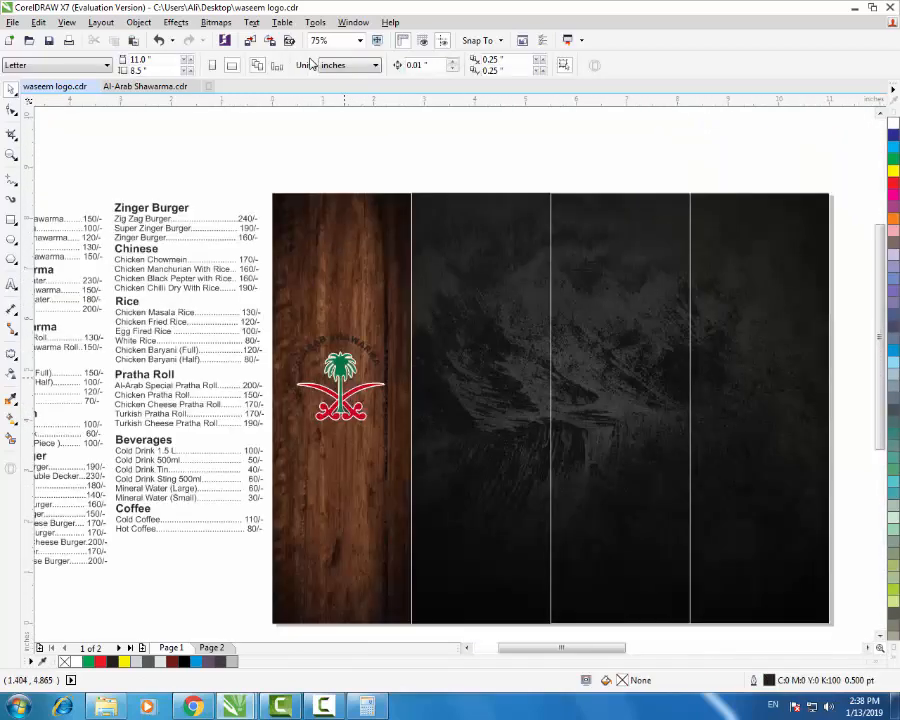
pyautogui.scroll(-1, 344, 382)
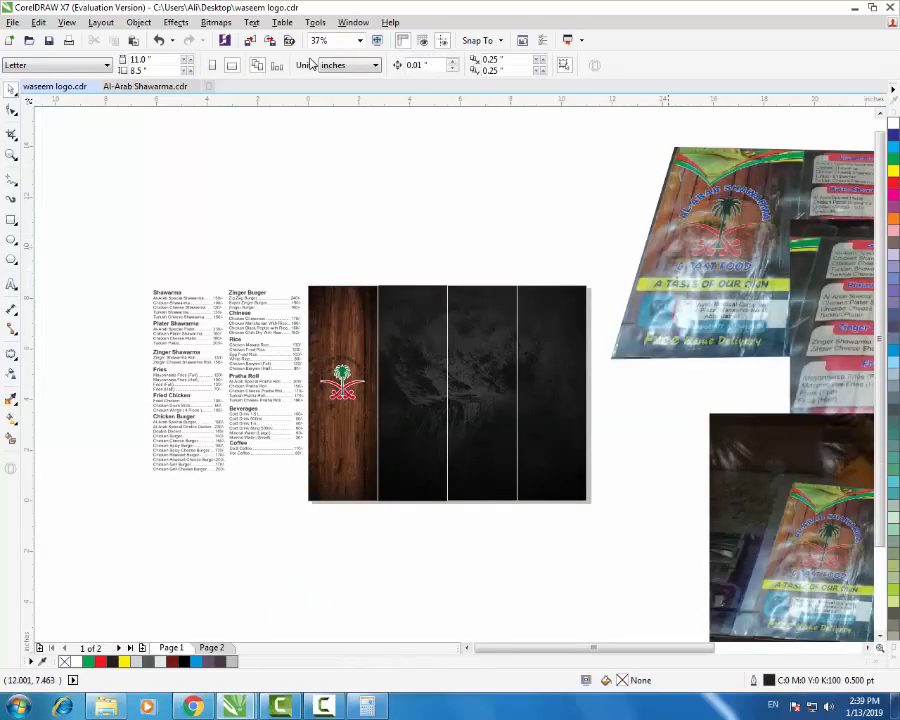
pyautogui.scroll(1, 739, 262)
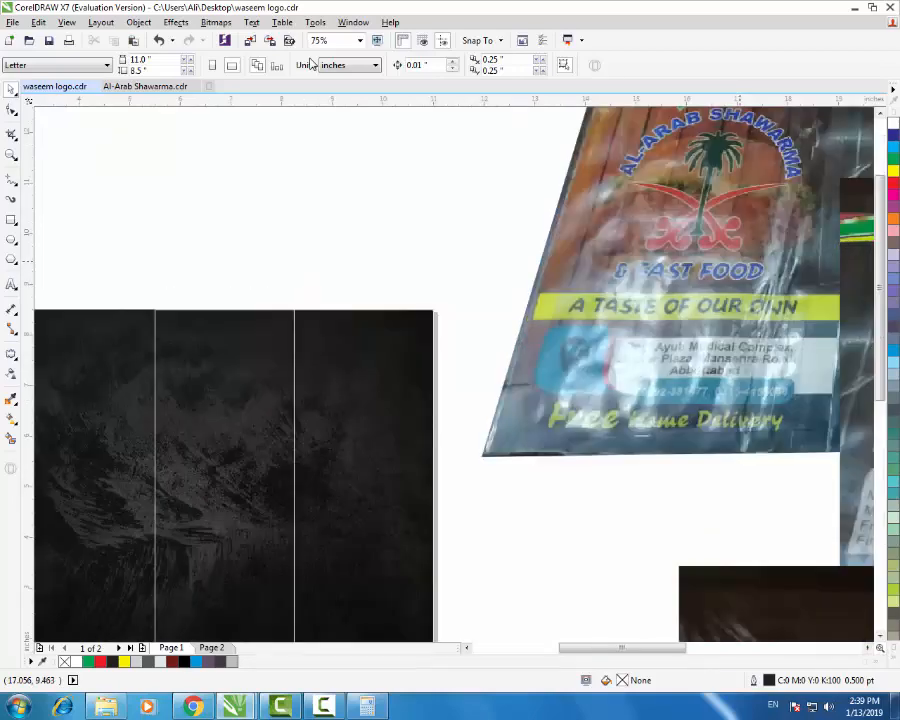
pyautogui.scroll(-1, 710, 280)
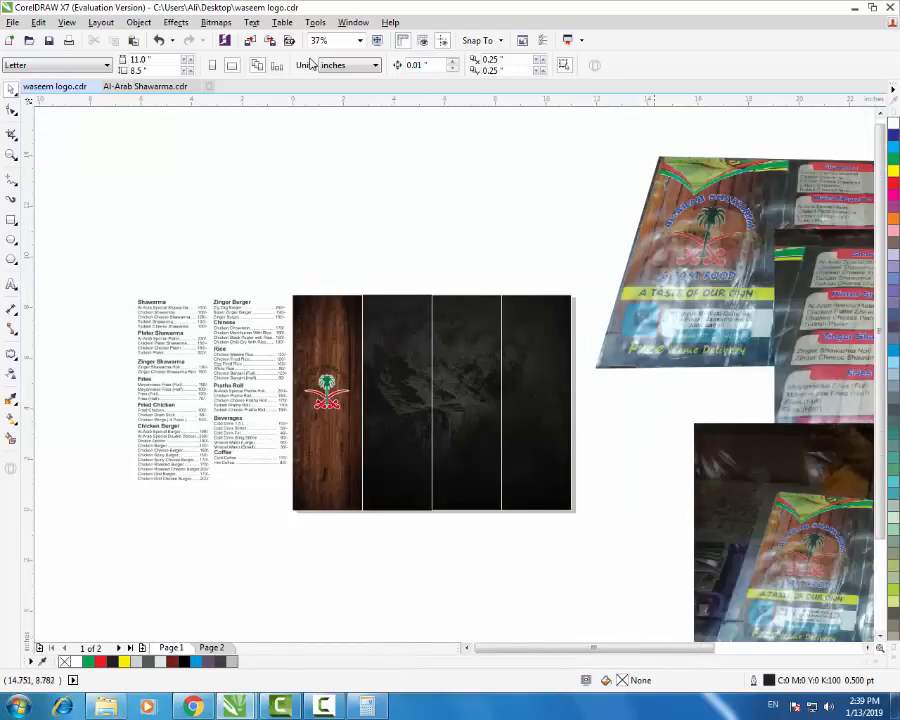
pyautogui.scroll(1, 322, 481)
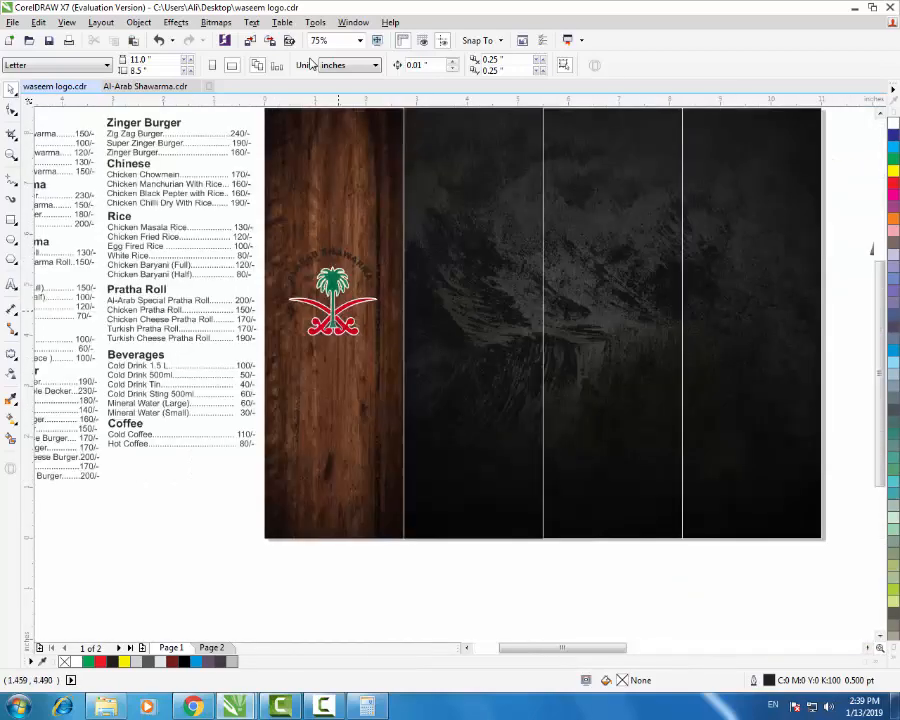
pyautogui.click(335, 308)
pyautogui.scroll(-2, 342, 429)
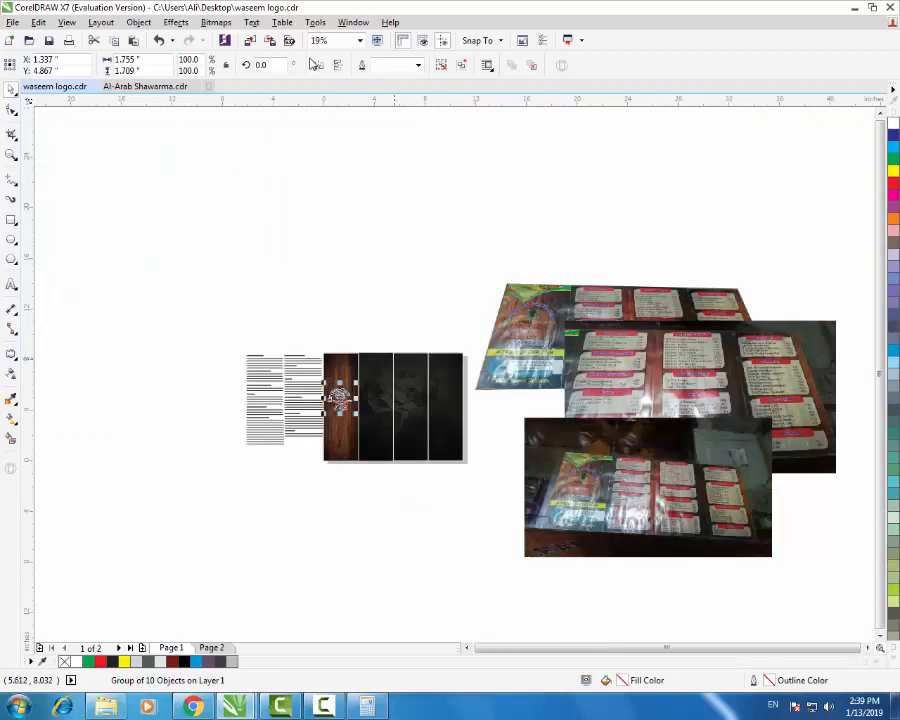
# - Change the arched AL-ARAB SHAWARMA lettering from black to white
pyautogui.scroll(1, 396, 358)
pyautogui.scroll(2, 274, 429)
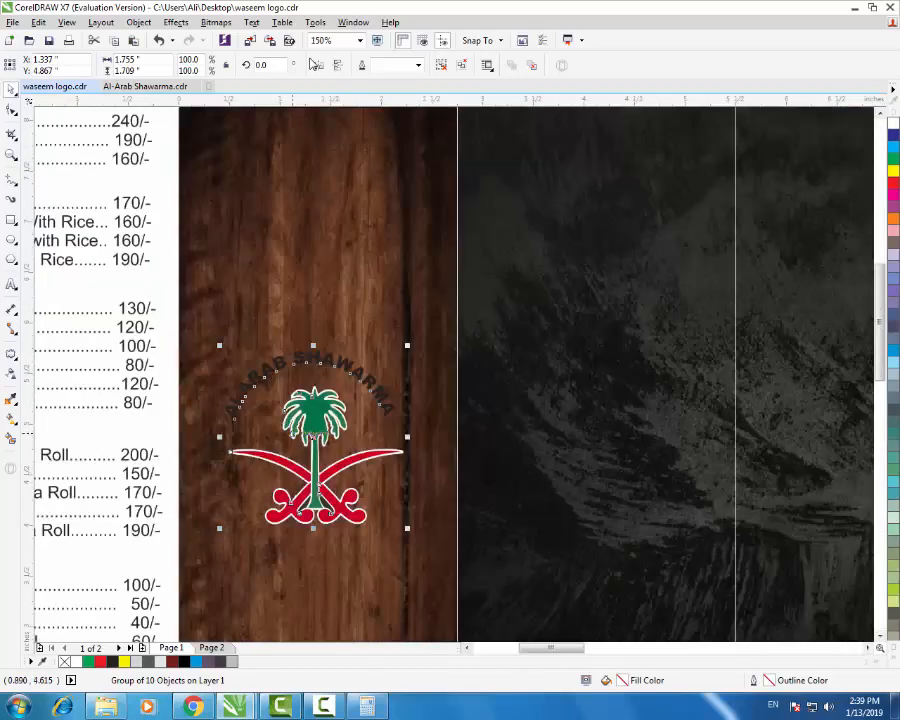
pyautogui.rightClick(307, 413)
pyautogui.click(310, 60)
pyautogui.click(11, 285)
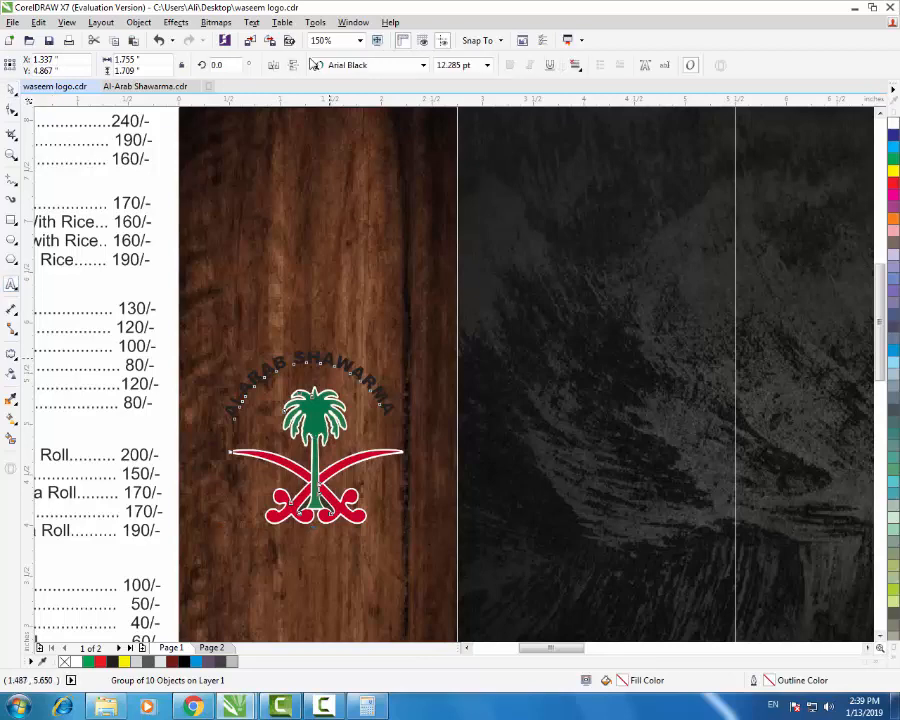
pyautogui.tripleClick(329, 359)
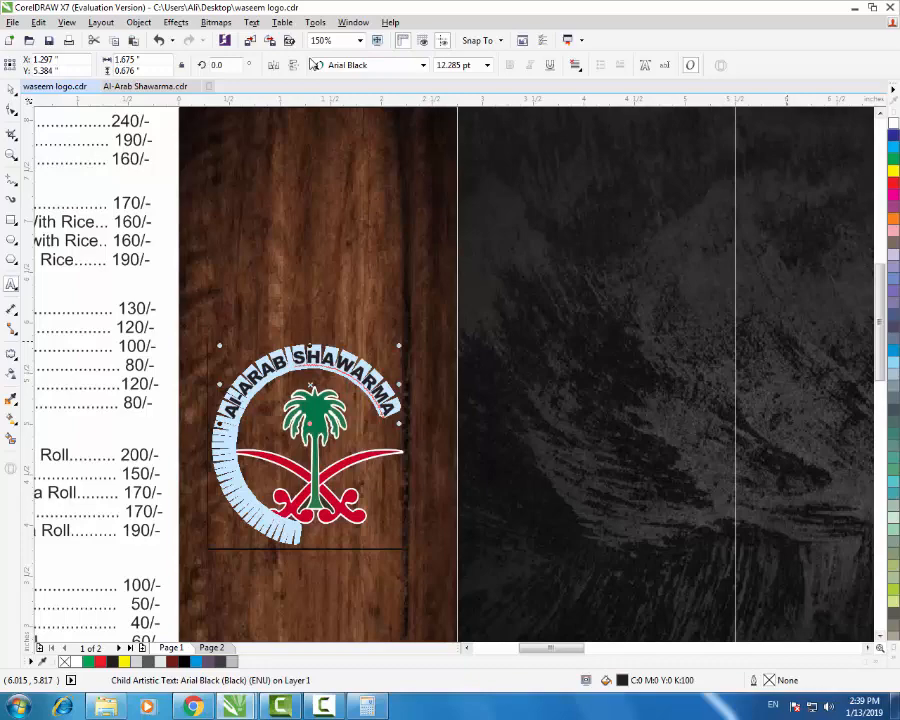
pyautogui.click(893, 123)
pyautogui.click(11, 90)
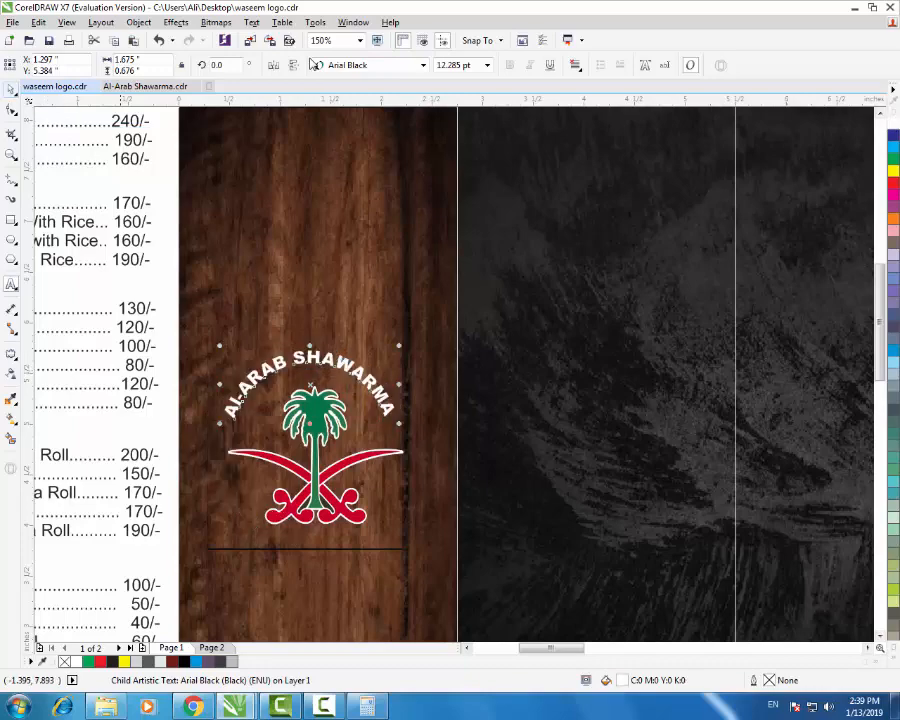
pyautogui.scroll(-1, 365, 436)
pyautogui.click(375, 296)
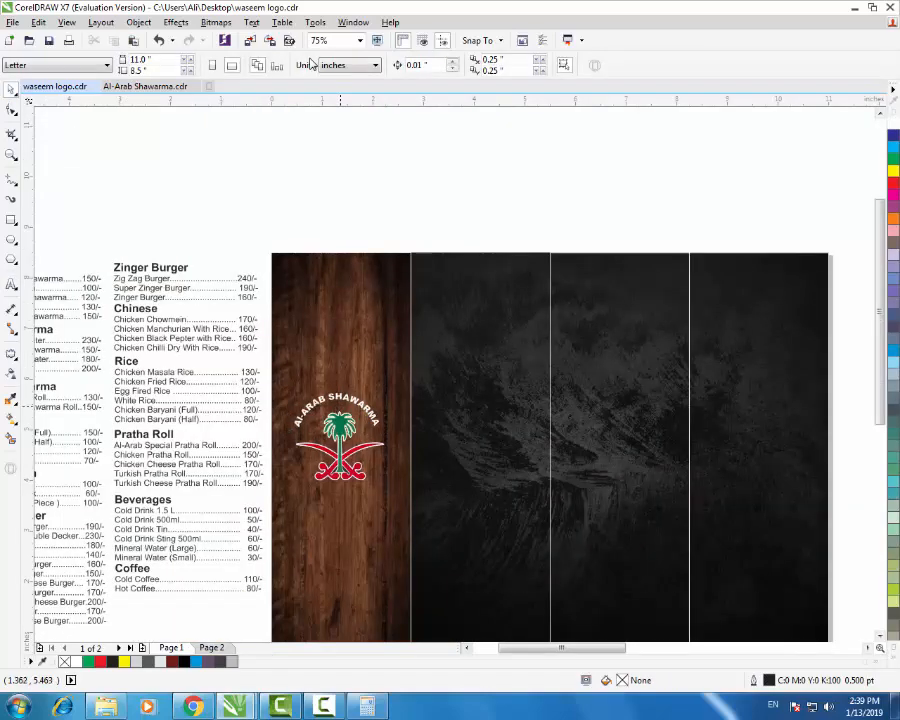
# - Move the middle reference photo up and drag the lower photo up over the others
pyautogui.scroll(-1, 342, 410)
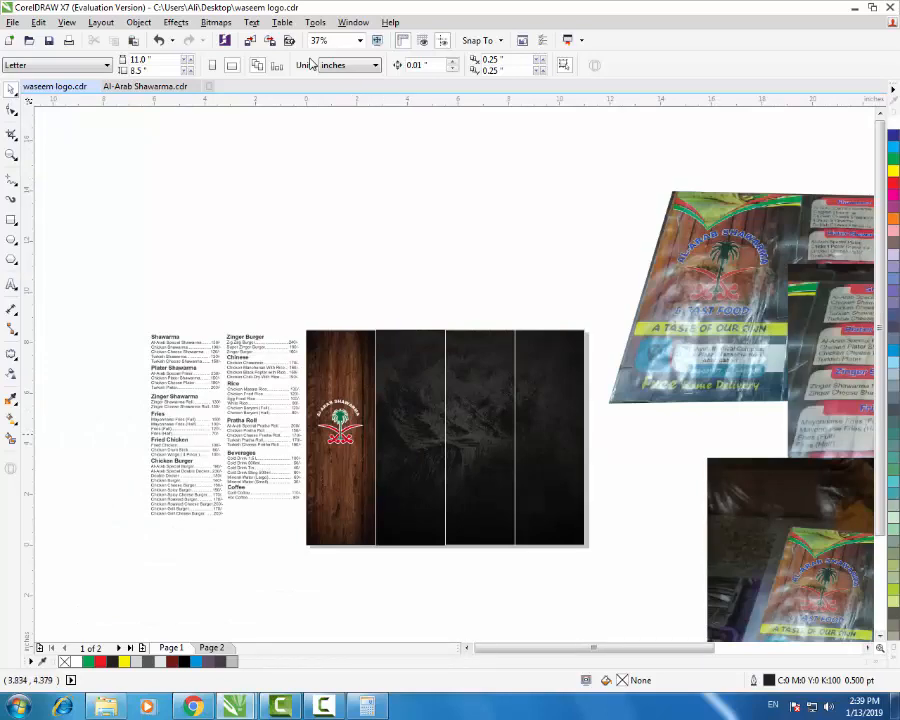
pyautogui.scroll(1, 384, 490)
pyautogui.scroll(-1, 258, 430)
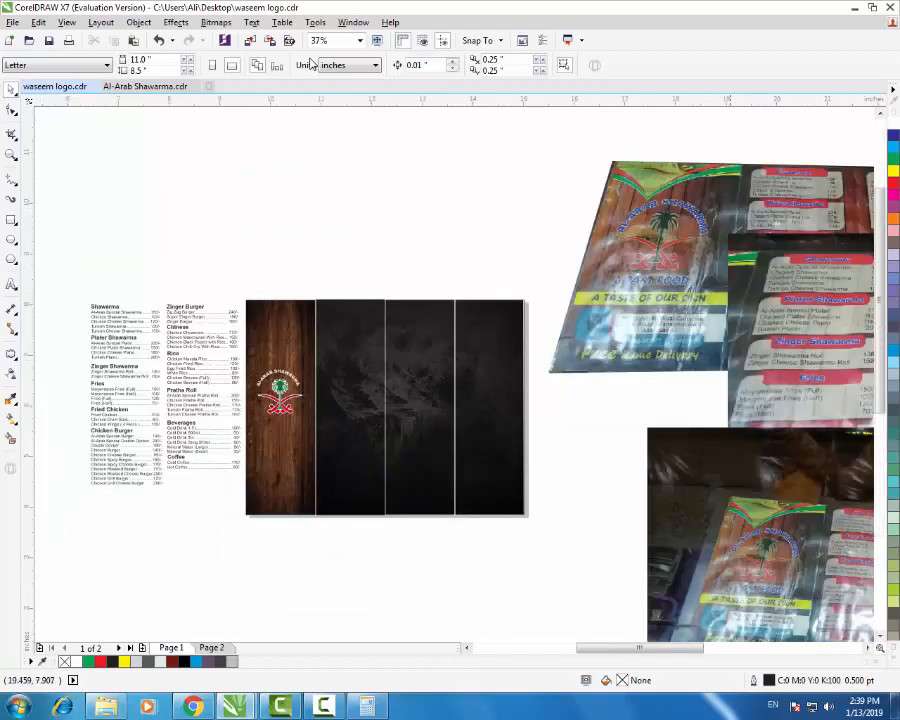
pyautogui.scroll(1, 722, 321)
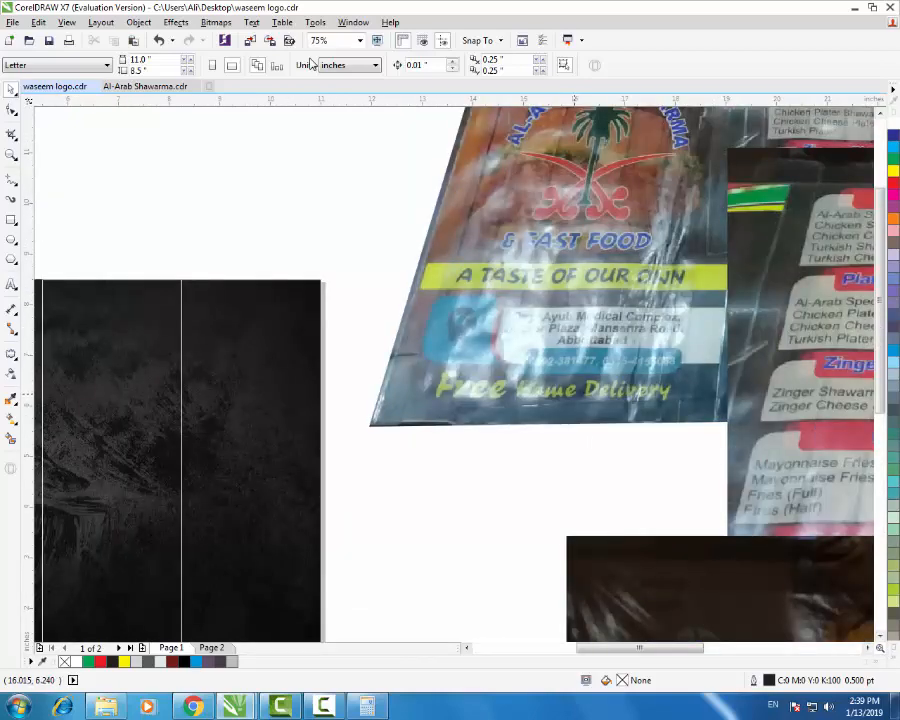
pyautogui.scroll(-1, 507, 435)
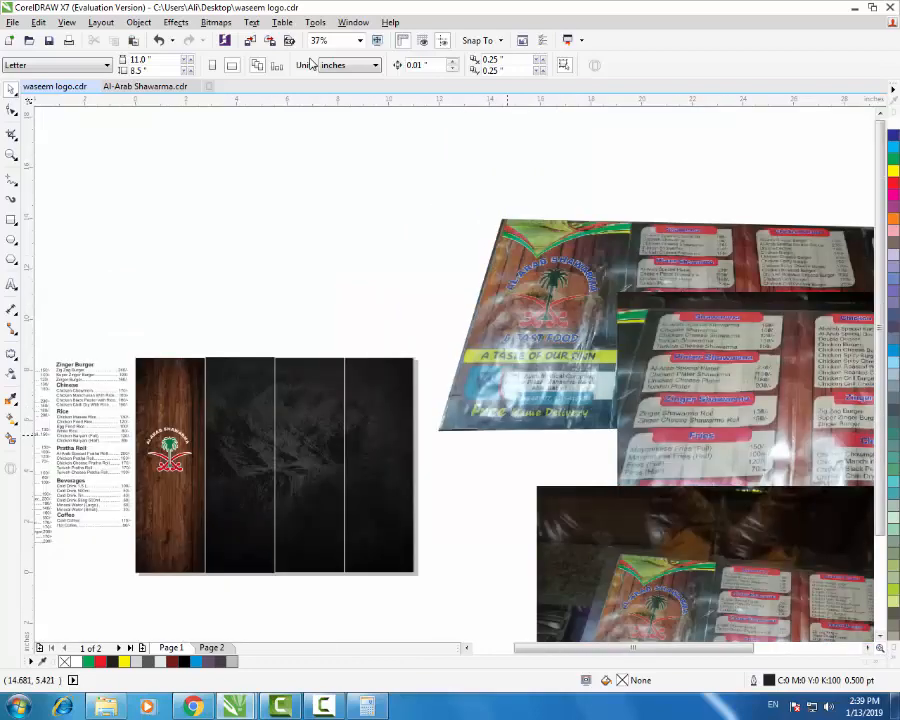
pyautogui.moveTo(761, 361); pyautogui.dragTo(761, 228)
pyautogui.moveTo(667, 576); pyautogui.dragTo(660, 306)
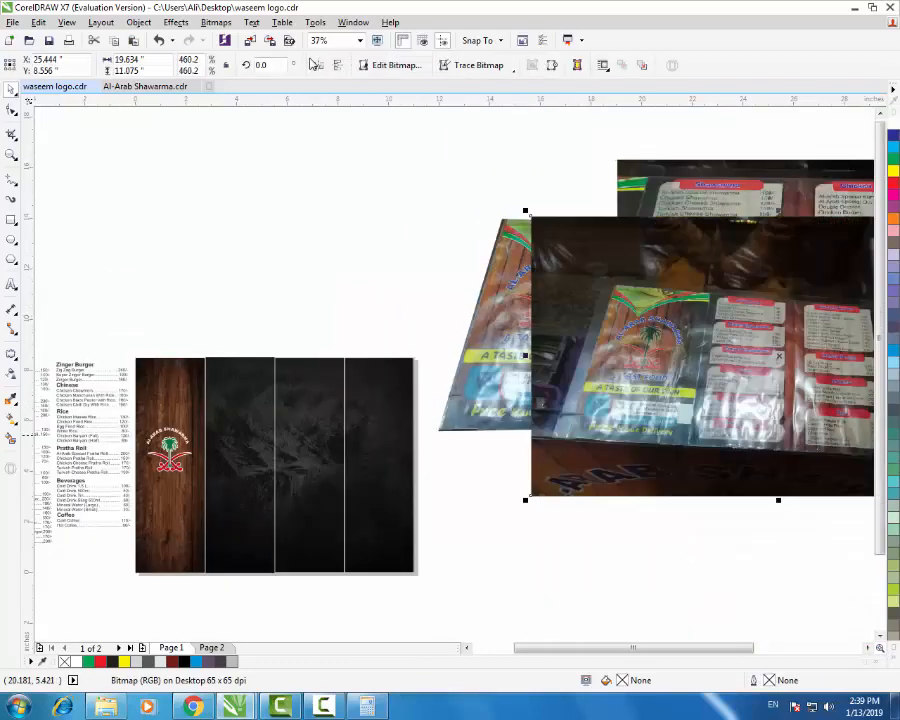
pyautogui.scroll(2, 625, 444)
pyautogui.scroll(-1, 610, 380)
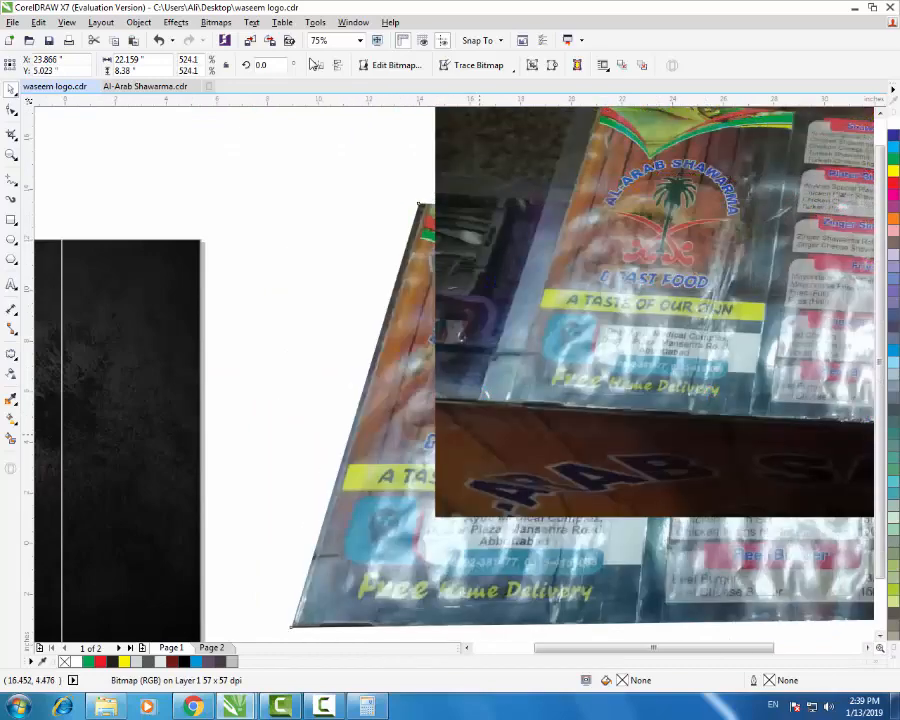
pyautogui.scroll(-2, 495, 406)
pyautogui.scroll(2, 492, 437)
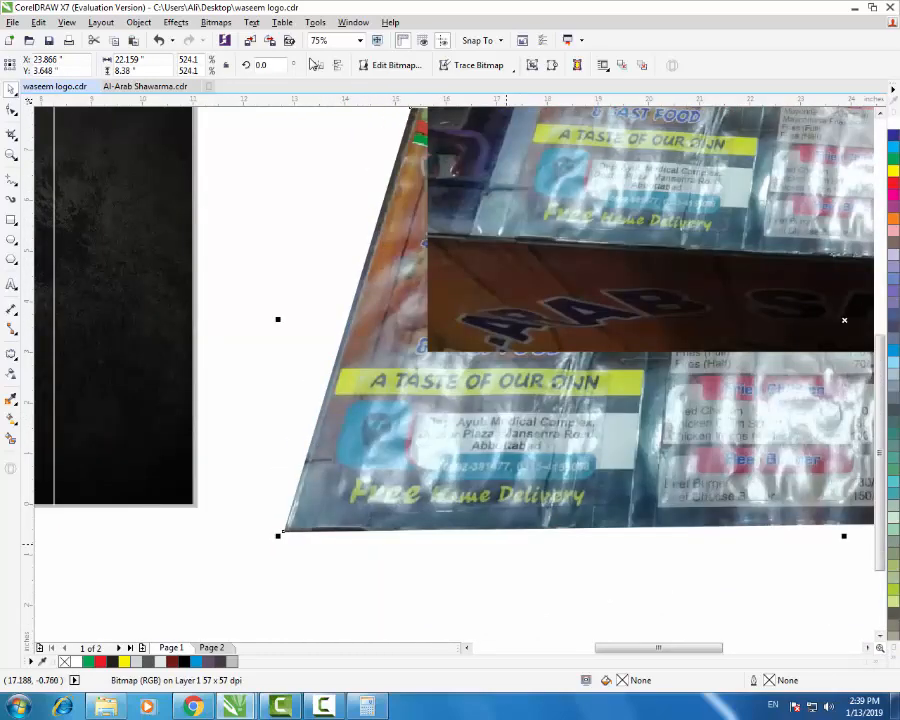
# - Add the text 'Free Home Delivery' below the photo
pyautogui.press('F8')
pyautogui.click(433, 586)
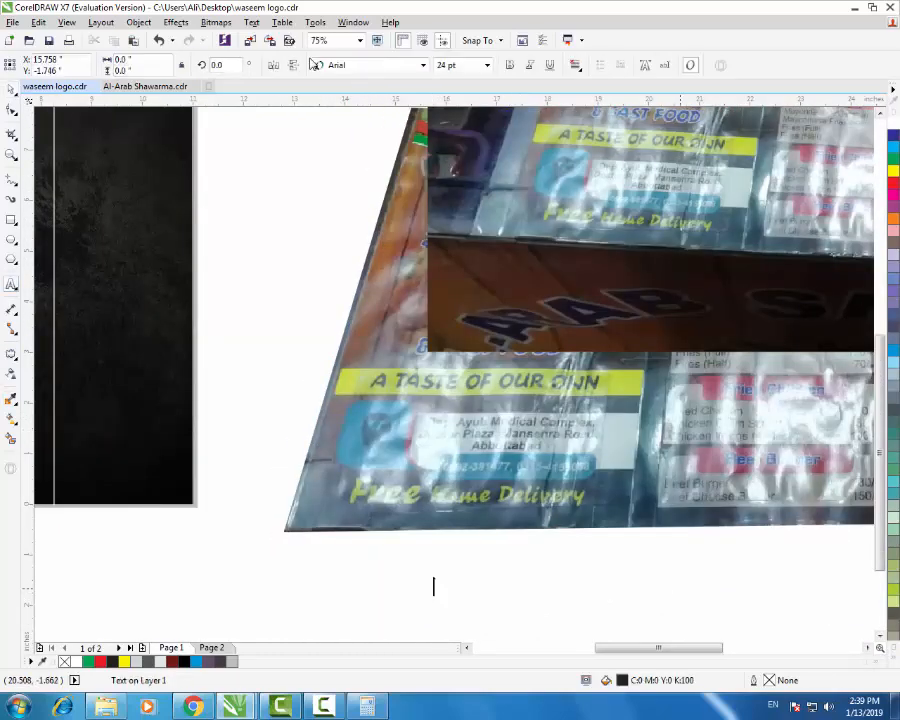
pyautogui.write('Free Hom')
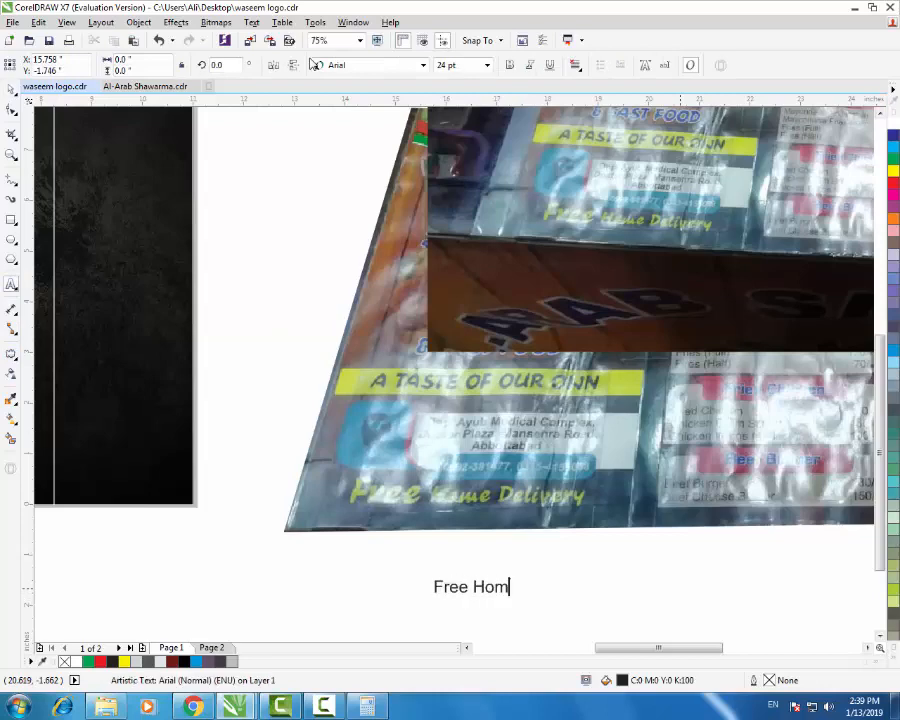
pyautogui.write('e Delivery')
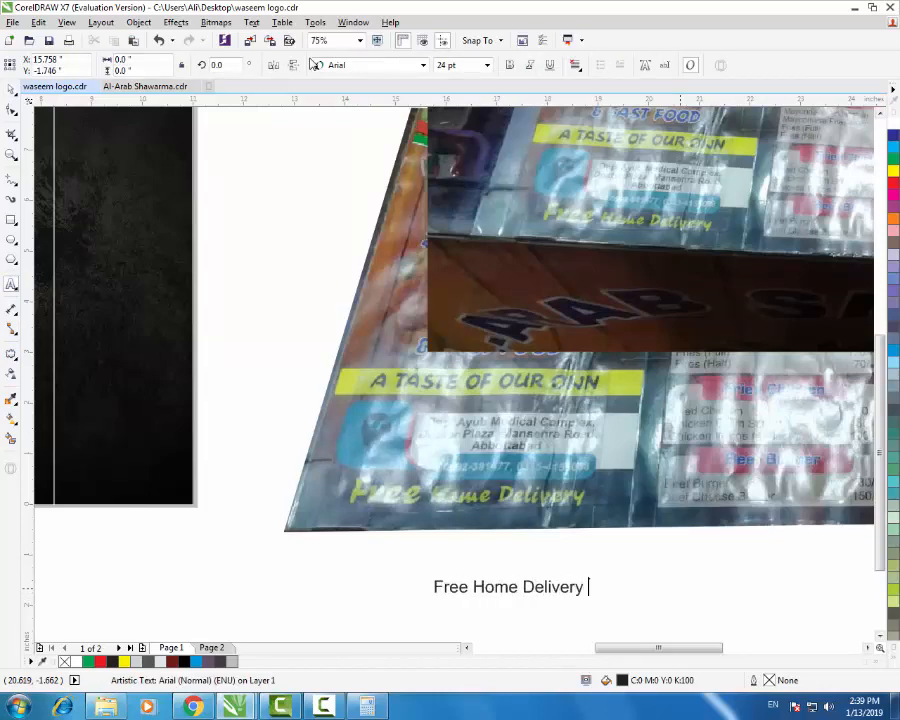
pyautogui.hotkey('ctrl', 'space')
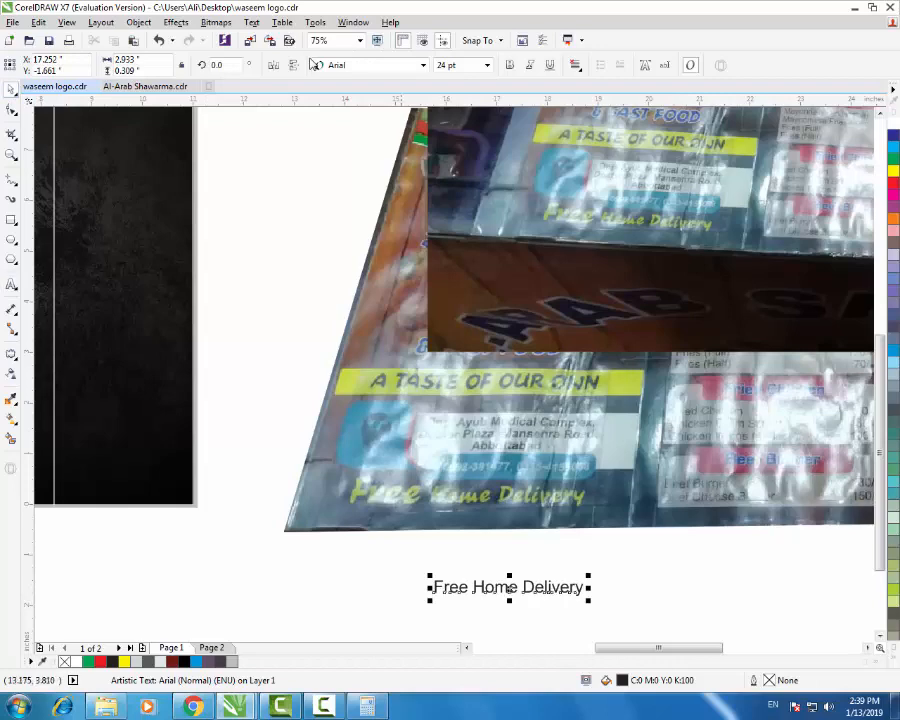
# - Duplicate the delivery text and retype the copy as 'A Tast eof our onn'
pyautogui.moveTo(548, 590)
pyautogui.mouseDown()
pyautogui.moveTo(548, 560)
pyautogui.moveTo(548, 595)
pyautogui.mouseUp()
pyautogui.rightClick(548, 595)
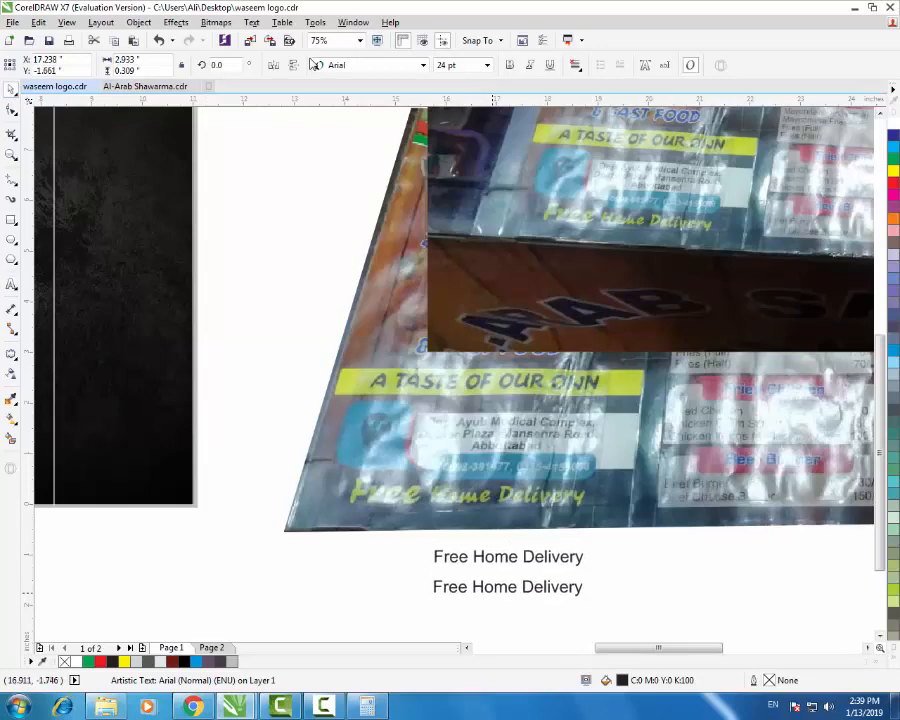
pyautogui.click(11, 285)
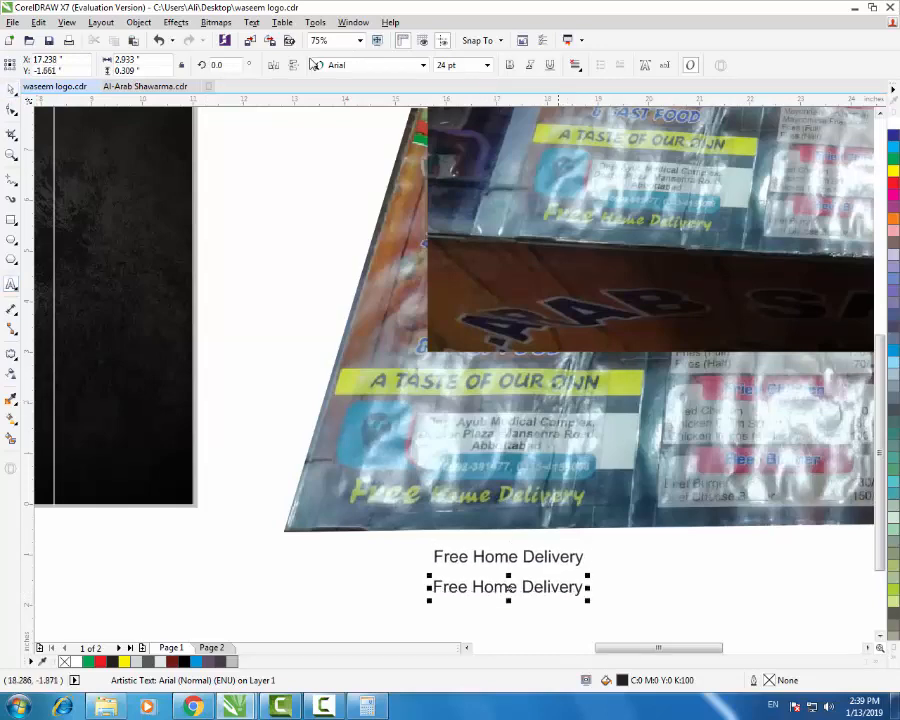
pyautogui.doubleClick(560, 587)
pyautogui.hotkey('ctrl', 'a')
pyautogui.write('A')
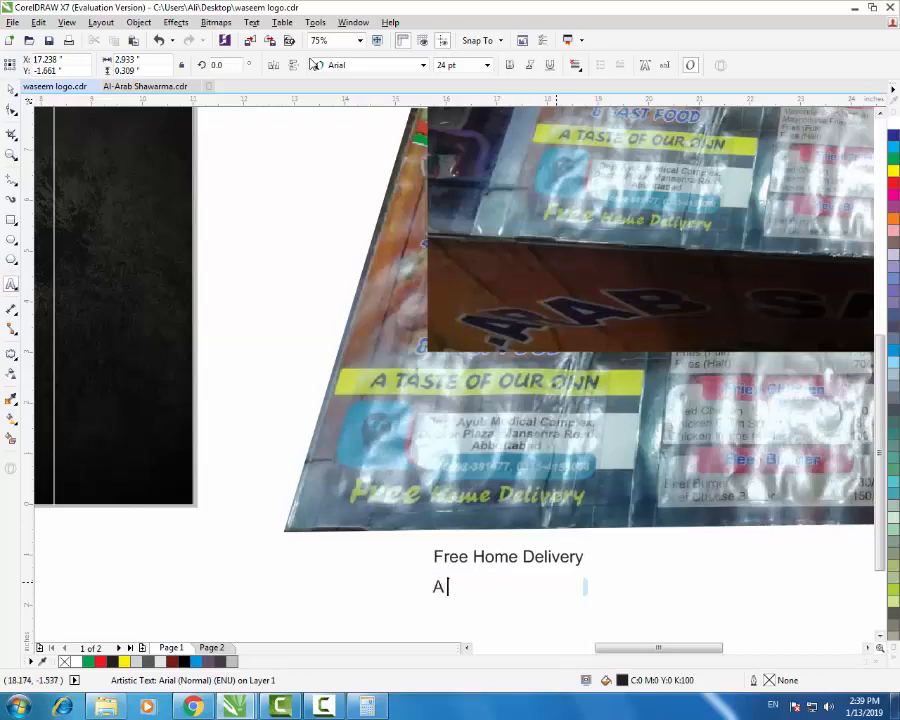
pyautogui.write(' Tast eof our')
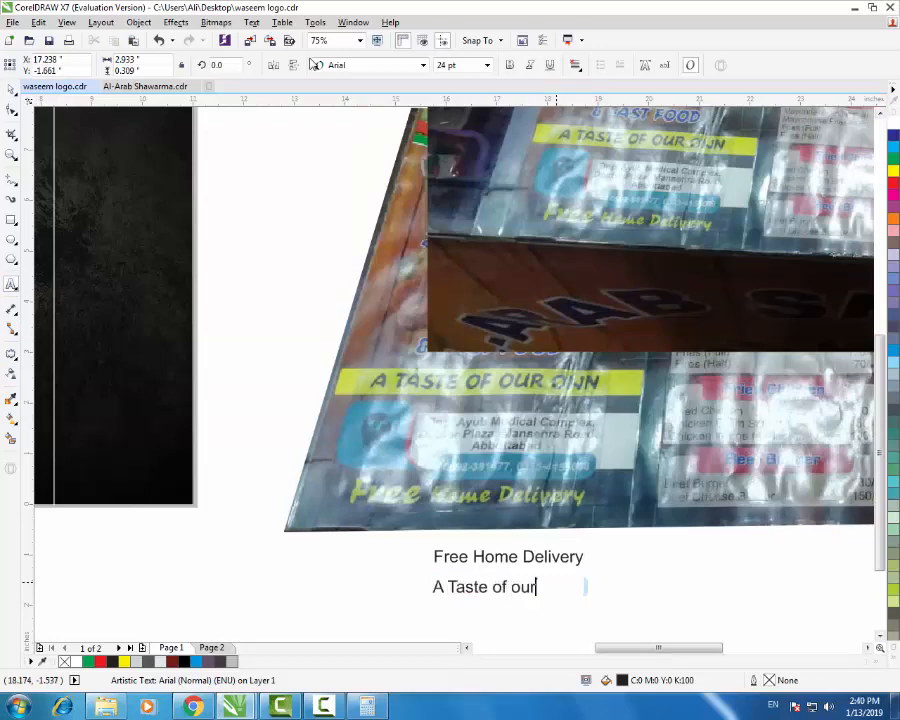
pyautogui.write(' onn')
# - Make the slogan uppercase and set it in Arial Black
pyautogui.hotkey('ctrl', 'a')
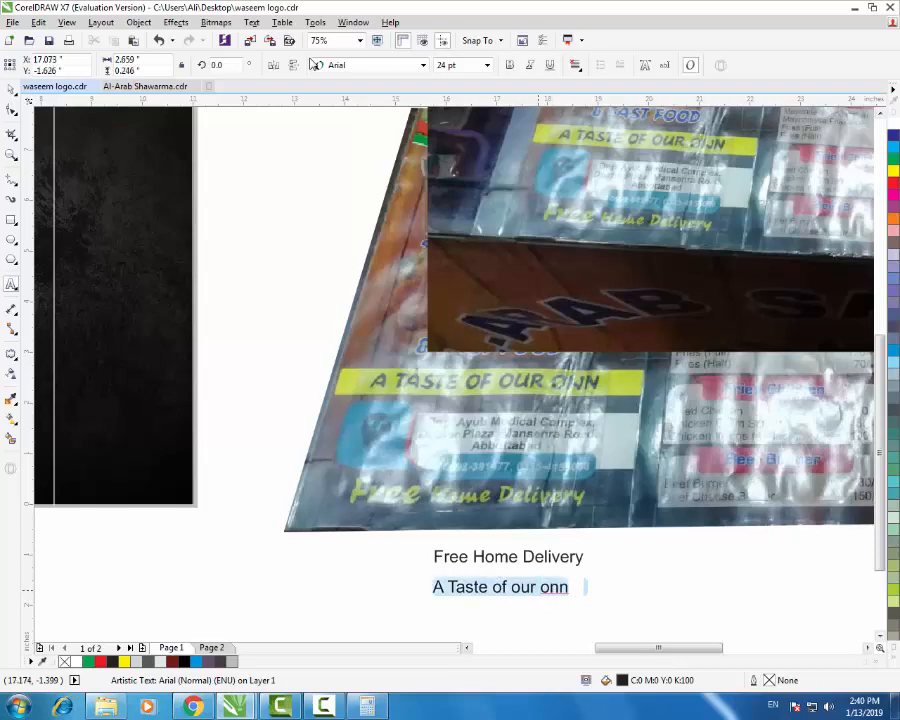
pyautogui.hotkey('shift', 'F3')
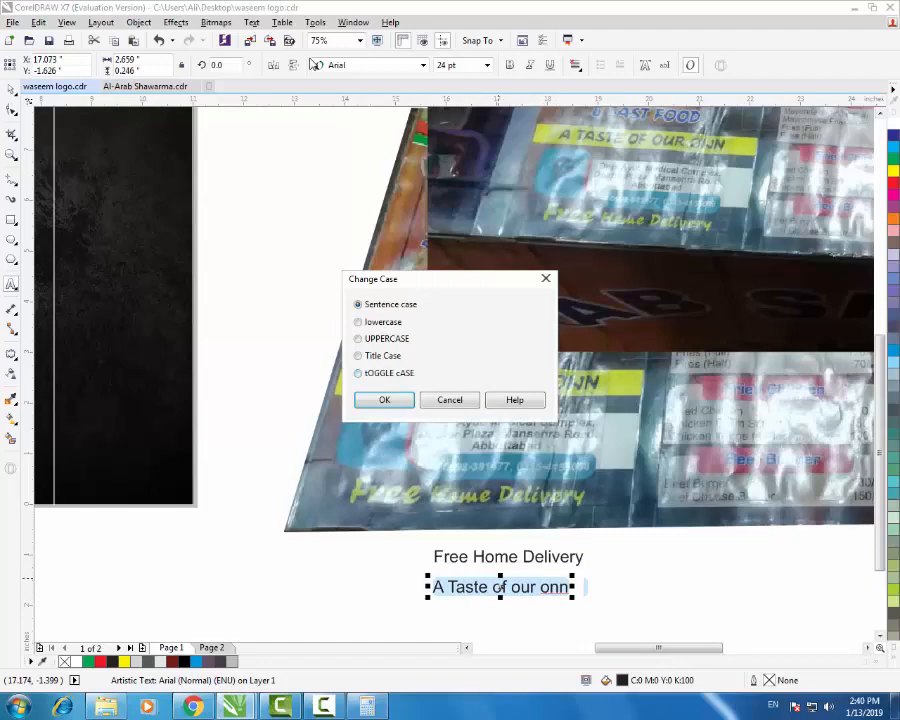
pyautogui.press('Return')
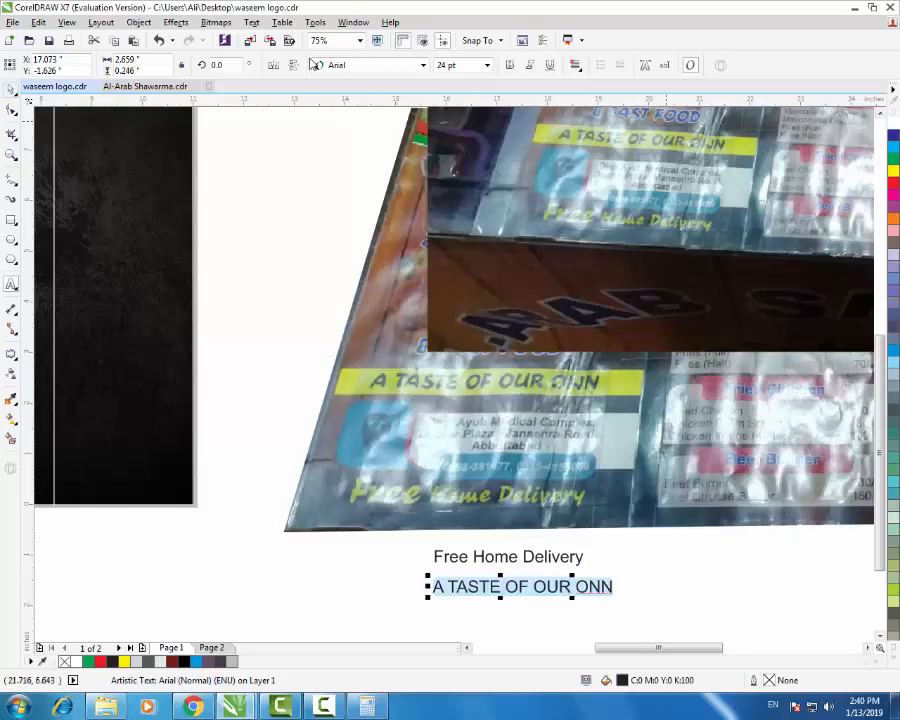
pyautogui.click(316, 64)
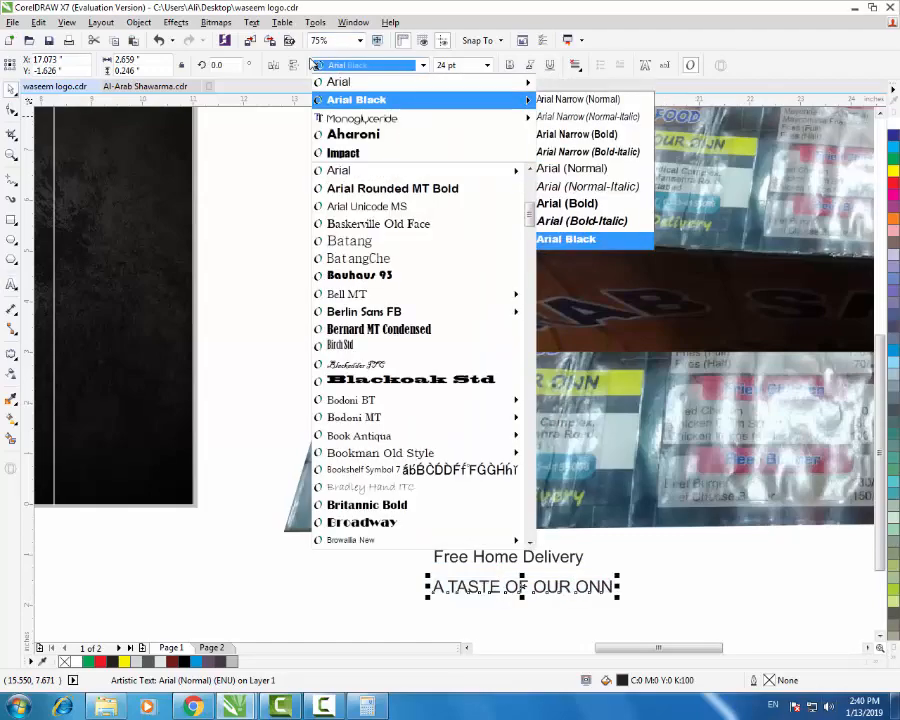
pyautogui.press('Return')
# - Make the slogan white, shrink it to about 10 pt, and place it near the wood strip's bottom
pyautogui.press('F3')
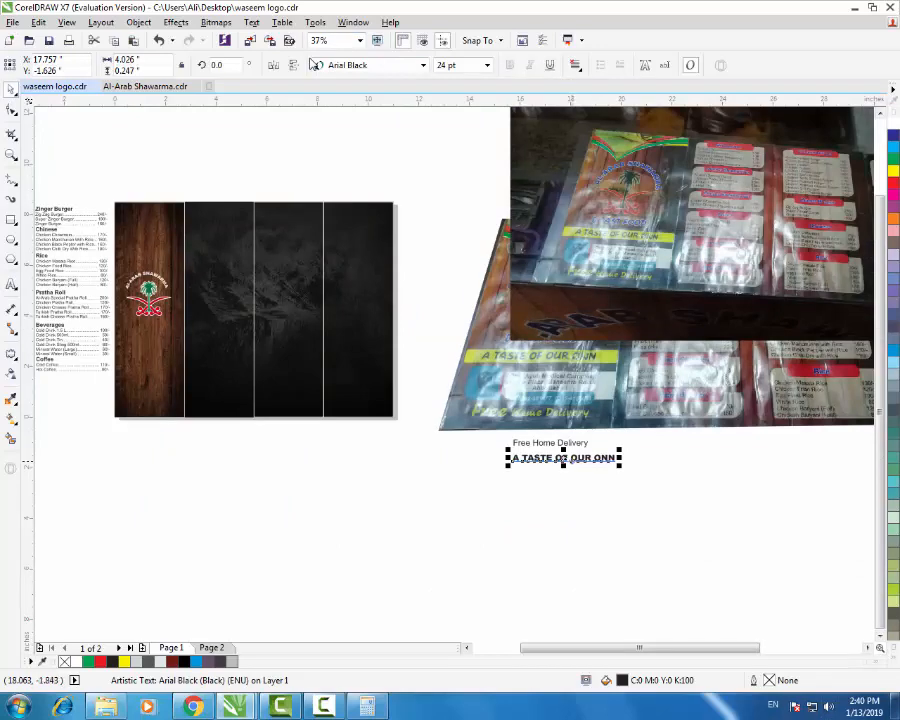
pyautogui.moveTo(560, 462)
pyautogui.mouseDown()
pyautogui.moveTo(157, 400)
pyautogui.moveTo(172, 361)
pyautogui.moveTo(164, 346)
pyautogui.mouseUp()
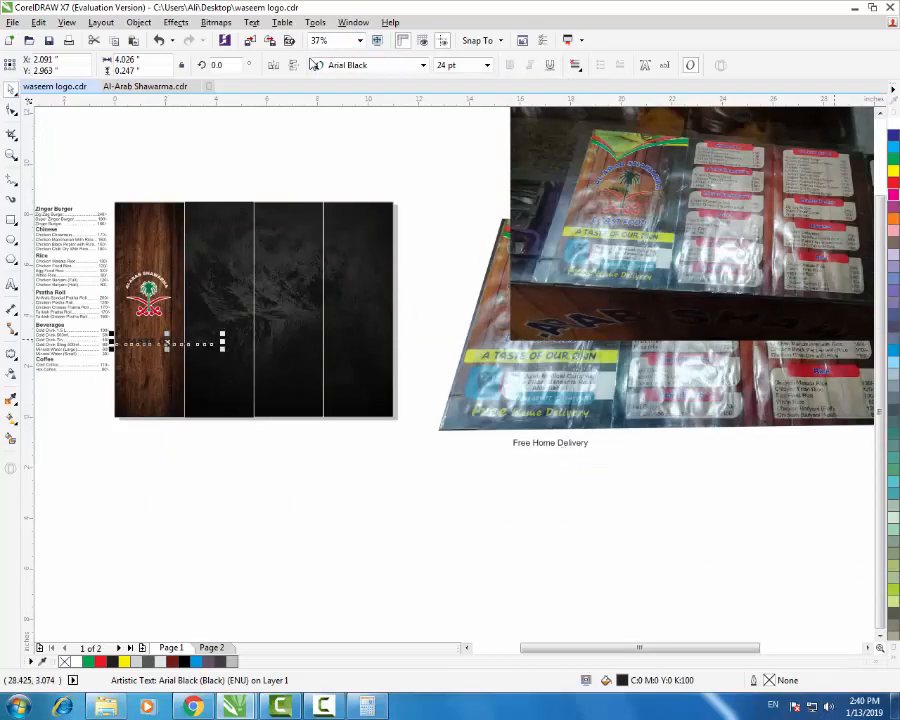
pyautogui.click(893, 123)
pyautogui.scroll(2, 127, 334)
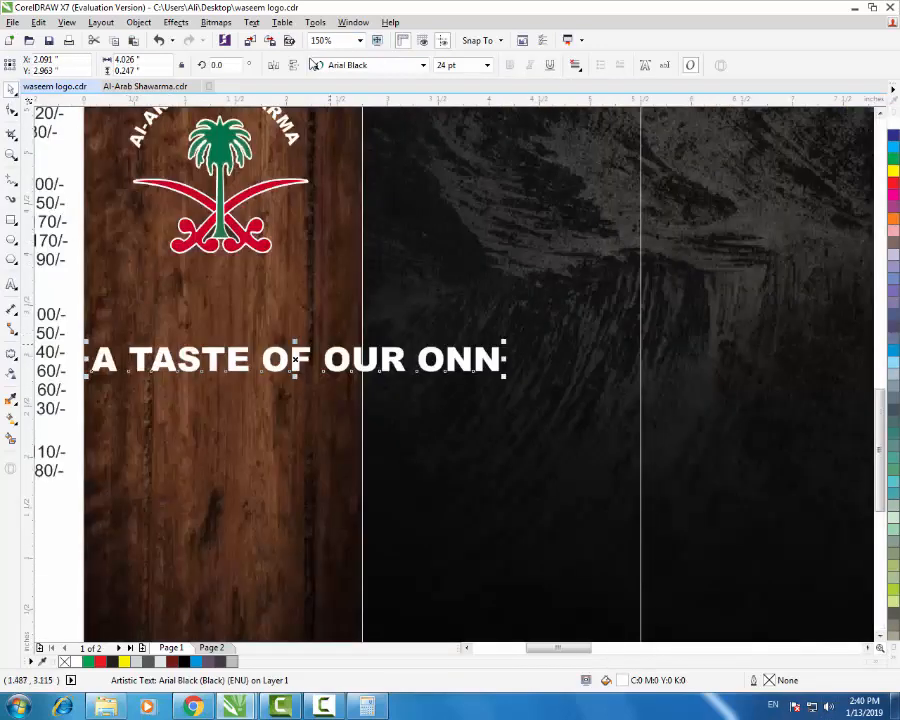
pyautogui.moveTo(504, 343); pyautogui.dragTo(383, 349)
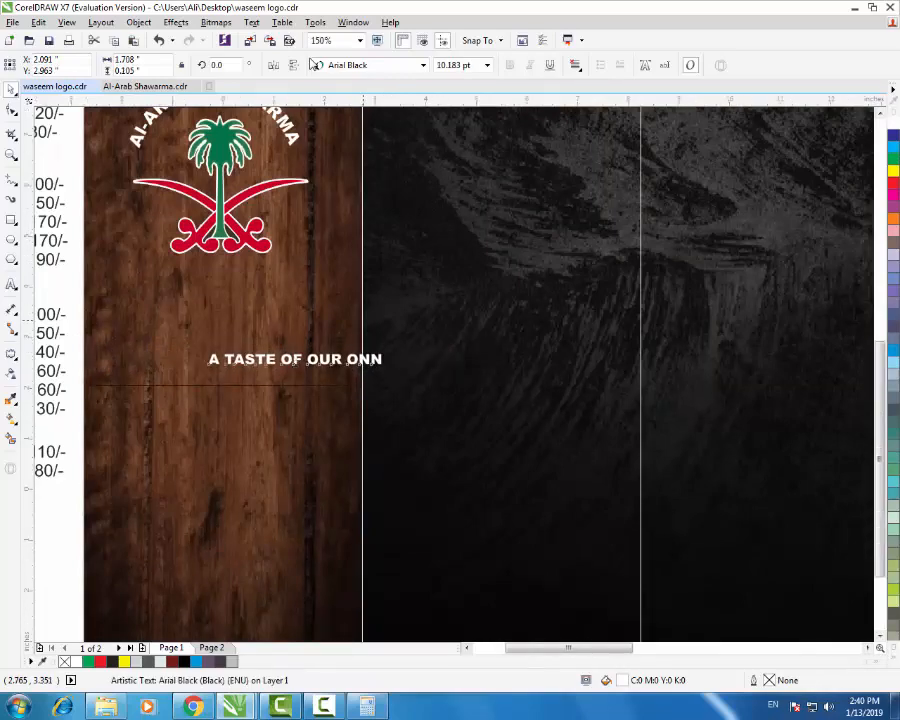
pyautogui.scroll(-1, 362, 322)
pyautogui.scroll(-1, 358, 323)
pyautogui.scroll(1, 505, 288)
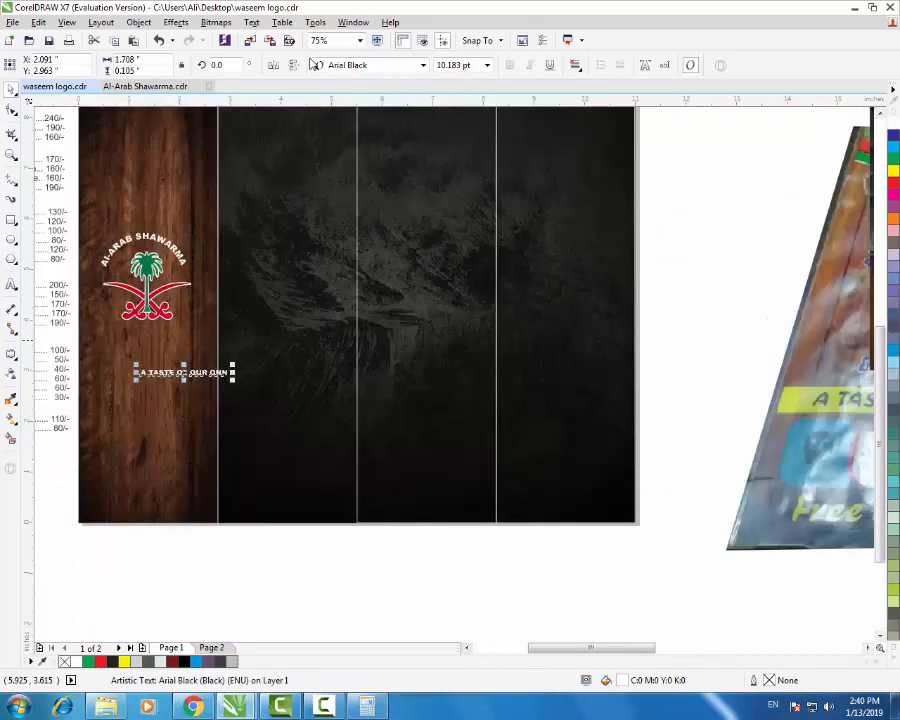
pyautogui.moveTo(165, 368); pyautogui.dragTo(136, 462)
pyautogui.click(195, 383)
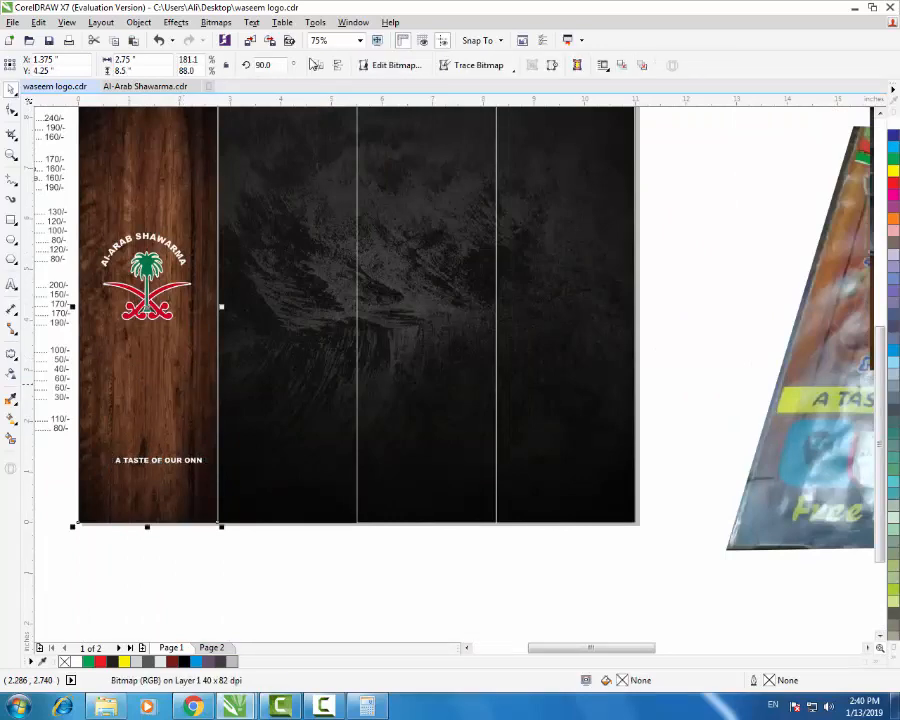
pyautogui.scroll(-1, 518, 474)
pyautogui.click(452, 513)
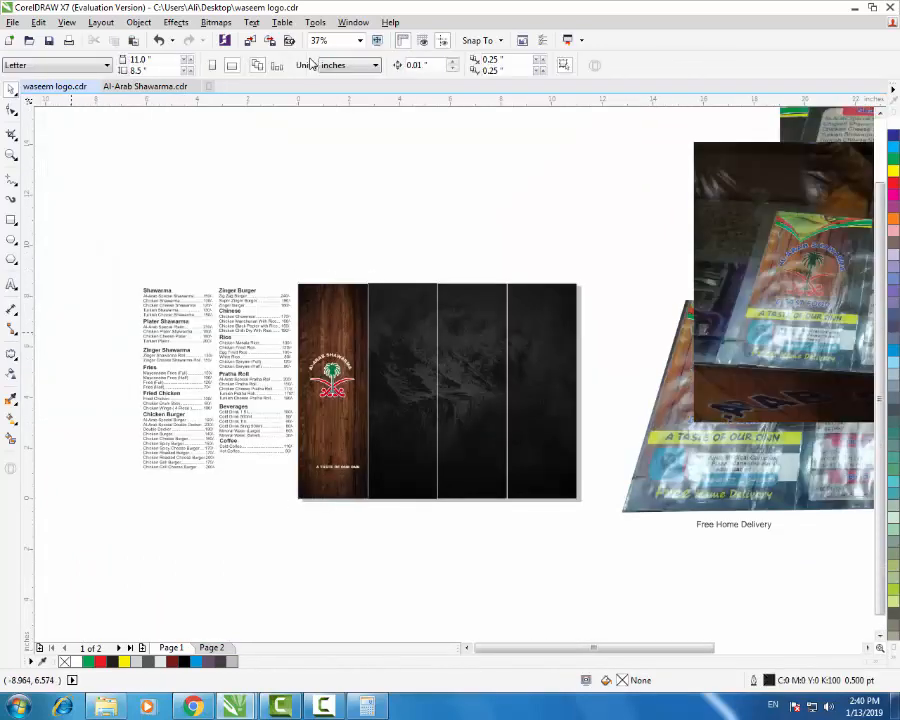
pyautogui.press('F6')
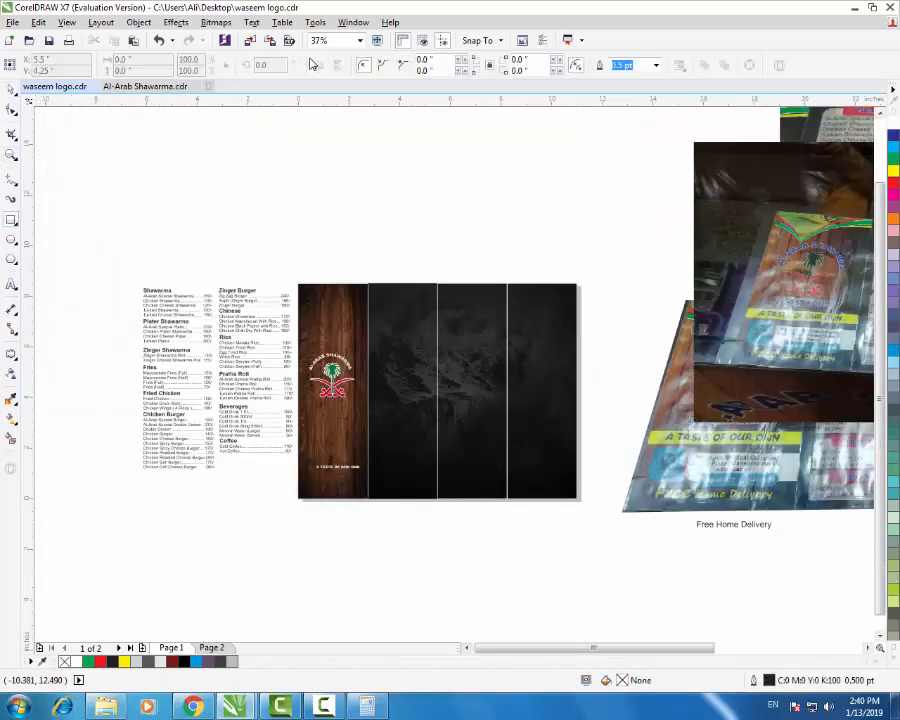
# - Delete the squashed copy of the wood image
pyautogui.click(11, 90)
pyautogui.click(335, 425)
pyautogui.scroll(1, 320, 393)
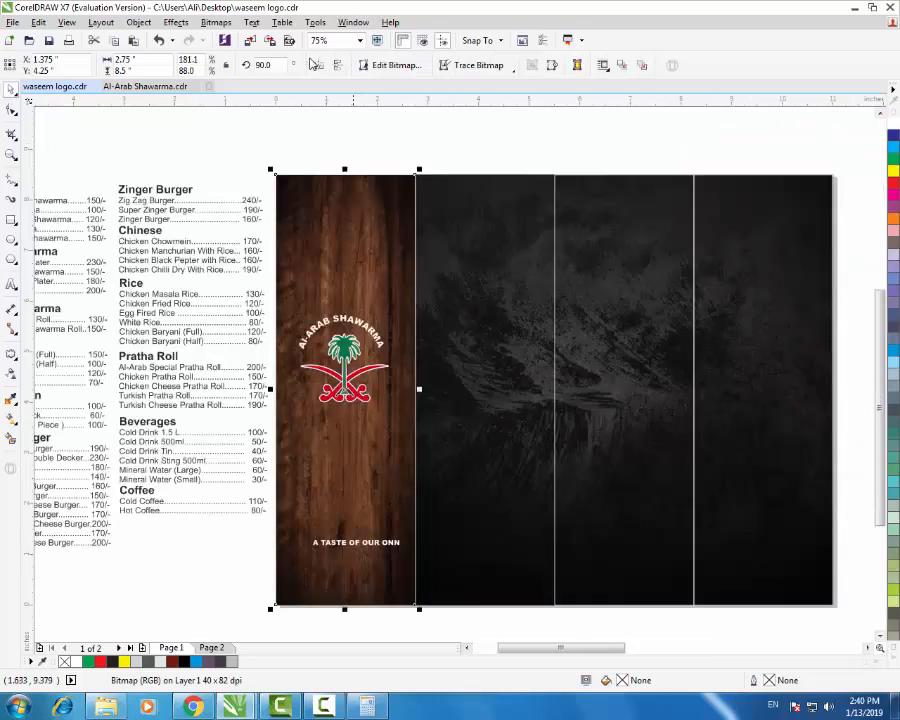
pyautogui.moveTo(346, 162); pyautogui.dragTo(362, 498)
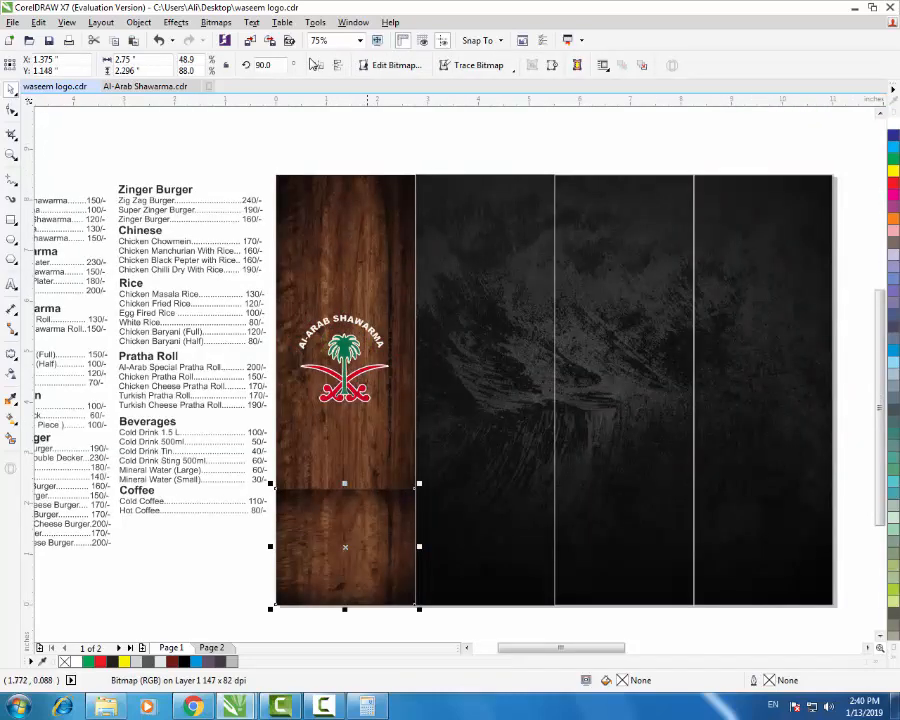
pyautogui.press('Delete')
# - Draw a thin yellow bar across the wood strip and convert it to curves
pyautogui.click(11, 219)
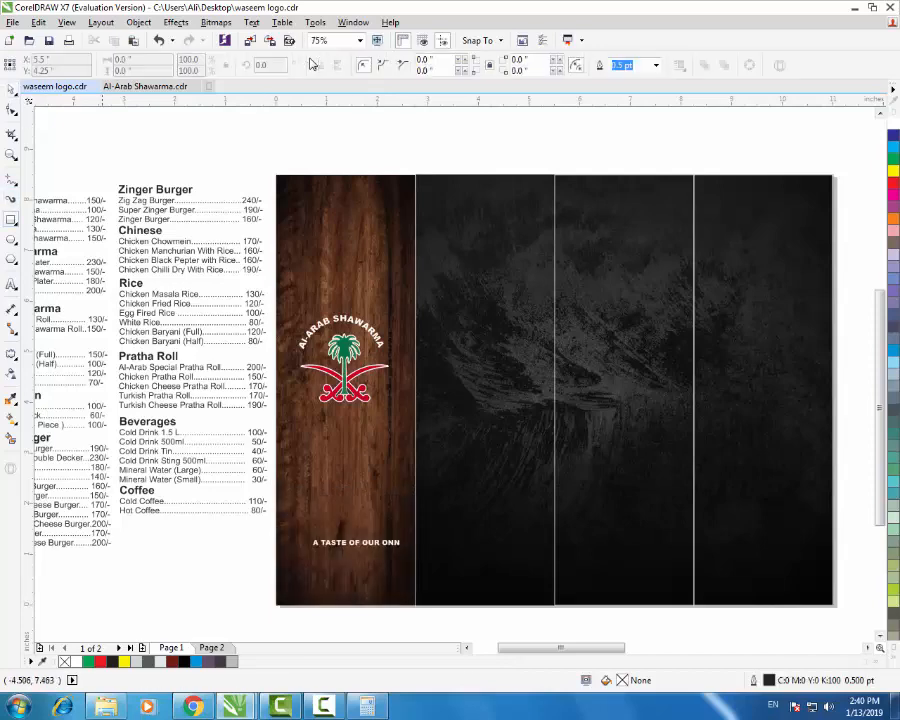
pyautogui.scroll(1, 370, 527)
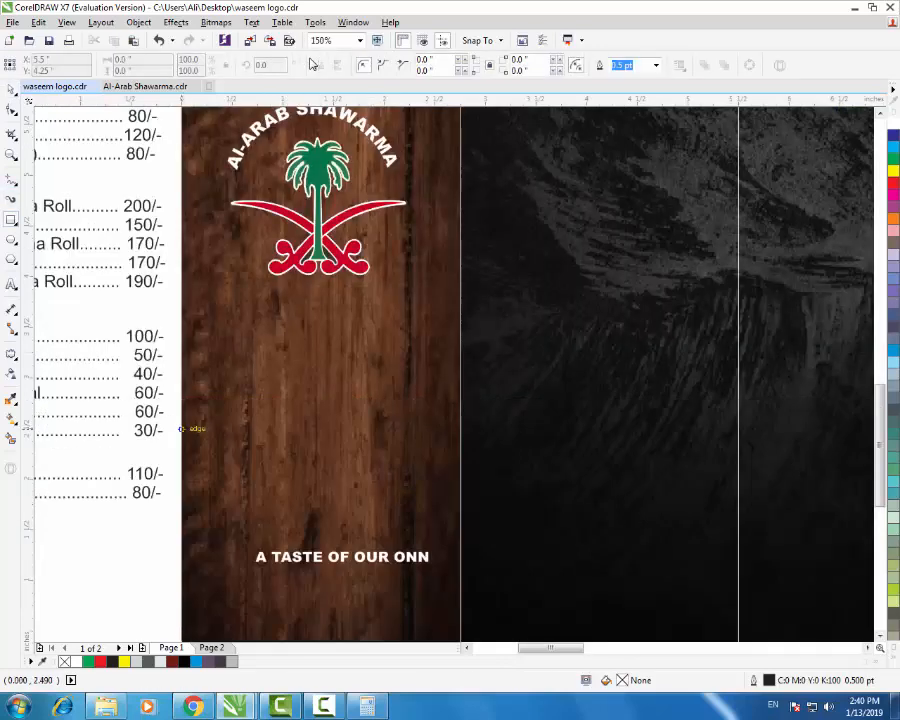
pyautogui.moveTo(181, 428); pyautogui.dragTo(460, 469)
pyautogui.click(12, 111)
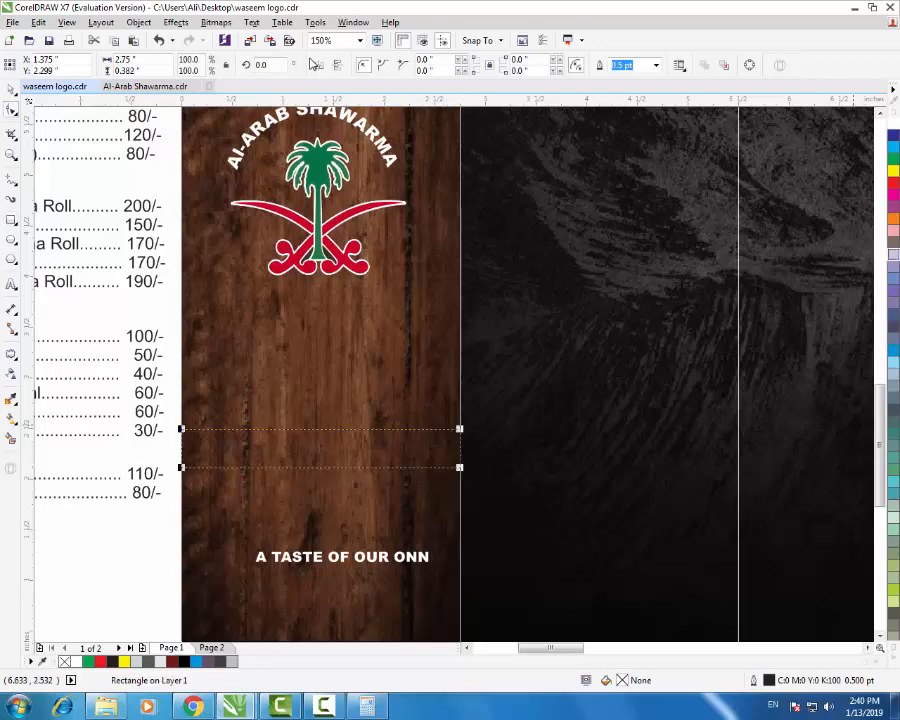
pyautogui.click(893, 171)
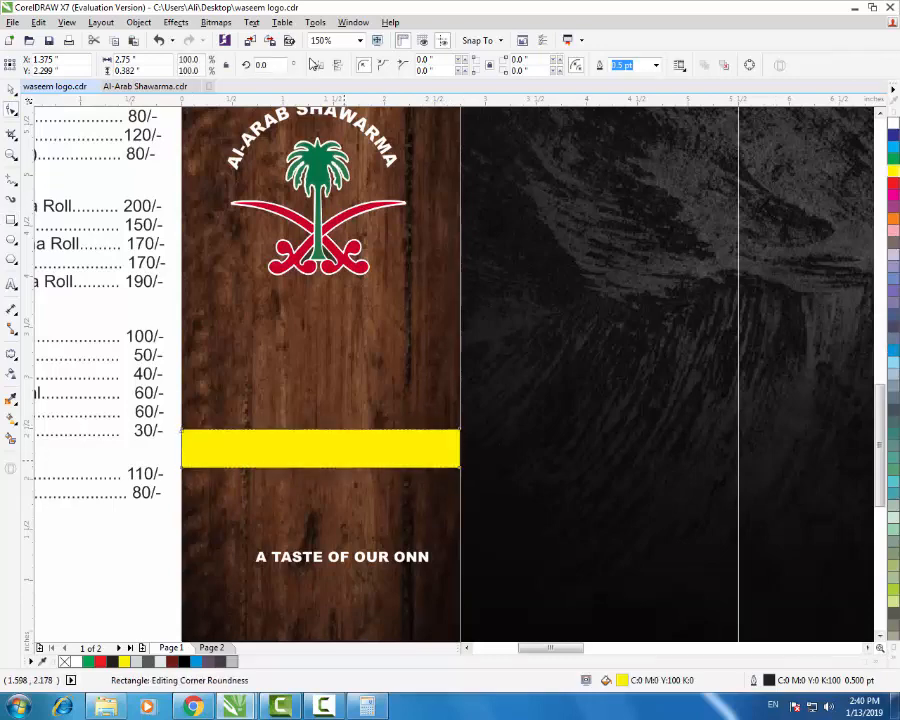
pyautogui.hotkey('ctrl', 'q')
pyautogui.click(322, 430)
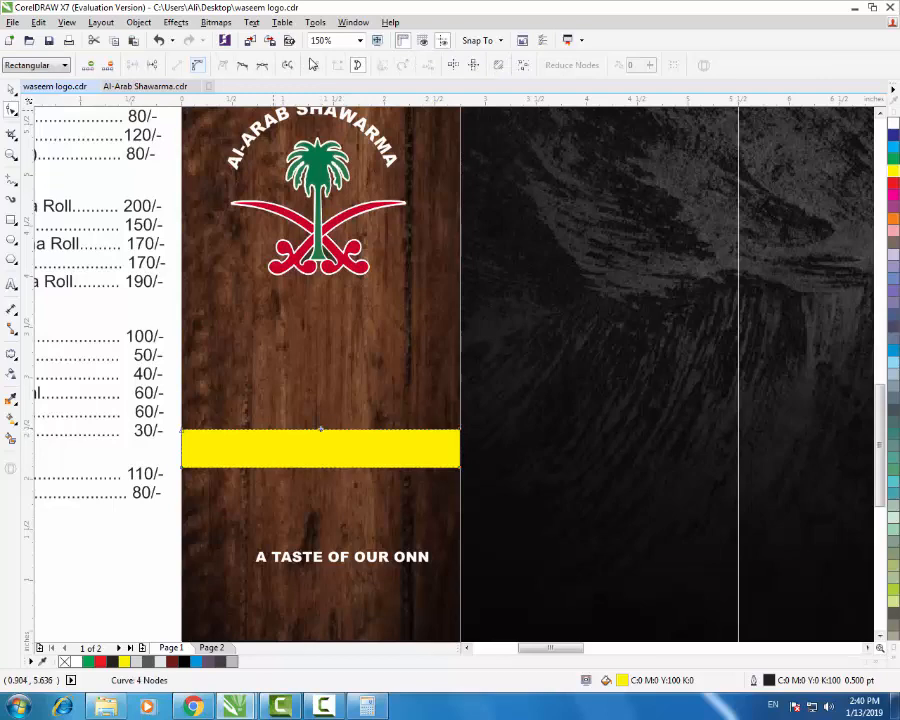
# - Bend the yellow bar's top and bottom edges into a wave shape
pyautogui.click(195, 65)
pyautogui.moveTo(370, 430); pyautogui.dragTo(370, 378)
pyautogui.moveTo(274, 428); pyautogui.dragTo(390, 470)
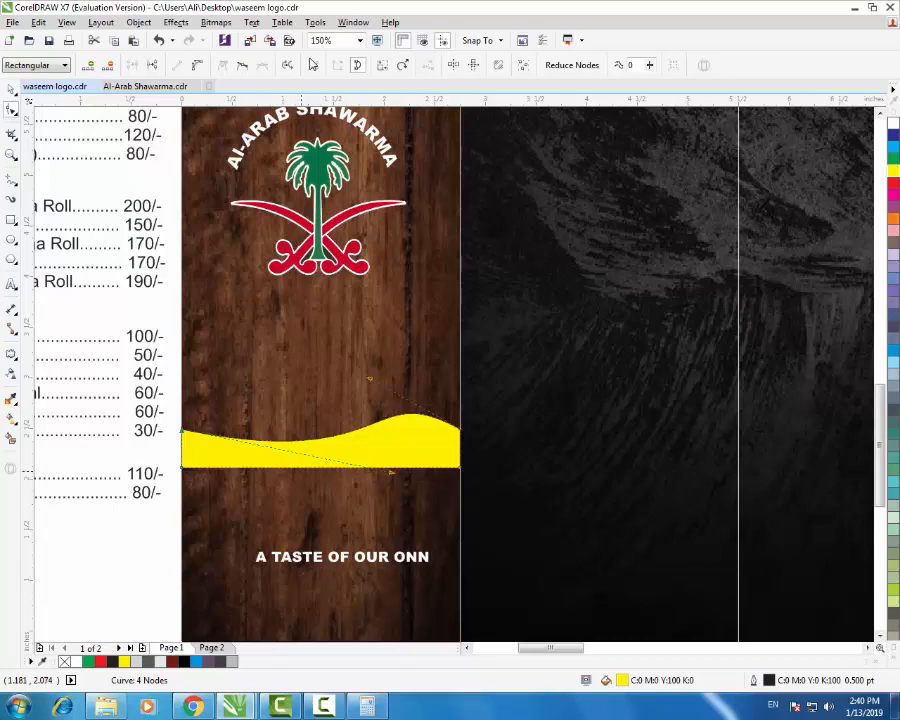
pyautogui.press('Escape')
pyautogui.click(304, 466)
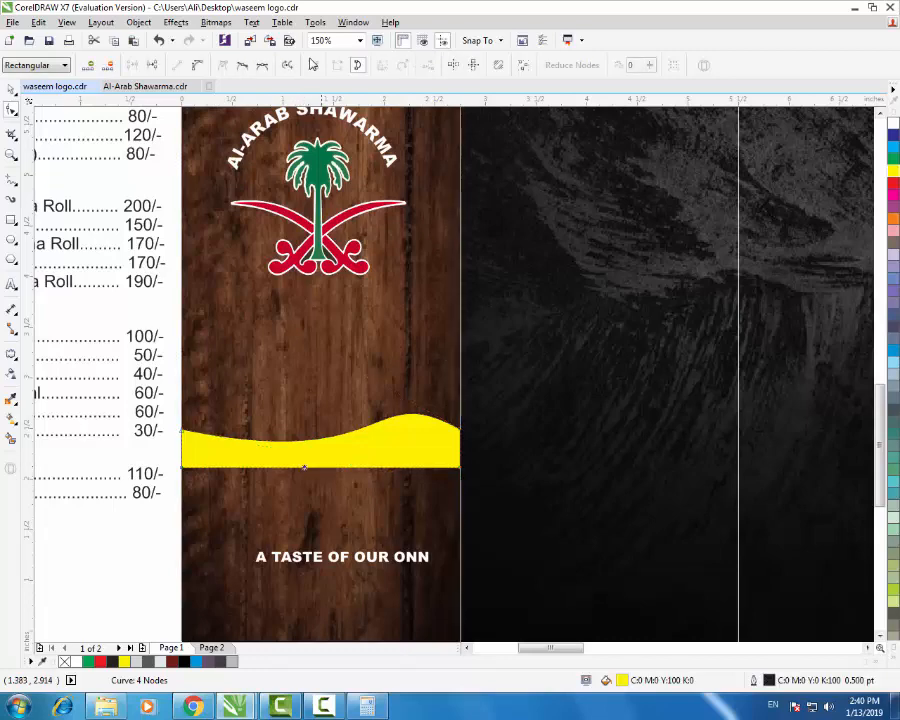
pyautogui.click(198, 65)
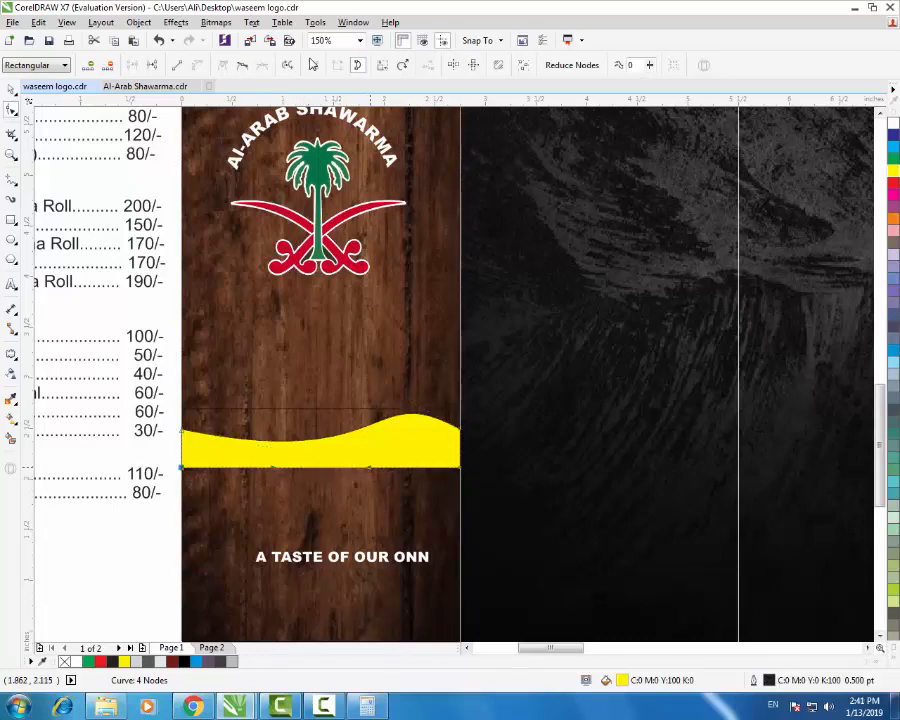
pyautogui.moveTo(366, 467); pyautogui.dragTo(425, 432)
pyautogui.moveTo(276, 468); pyautogui.dragTo(363, 495)
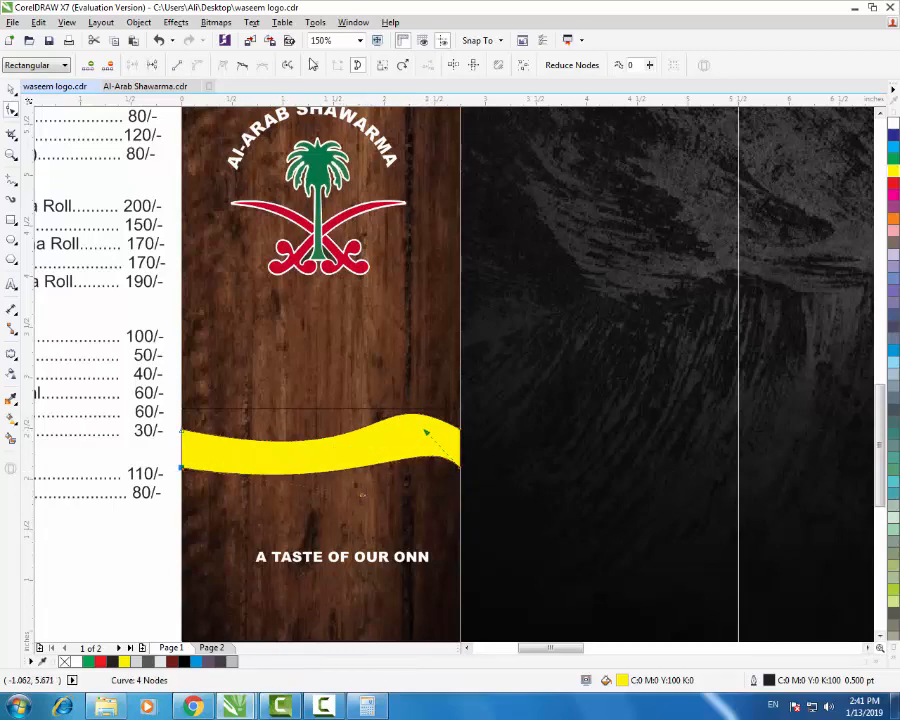
# - Undo the wave edits so the yellow bar is a flat 2.75 × 0.382 in rectangle
pyautogui.click(11, 90)
pyautogui.scroll(-2, 430, 400)
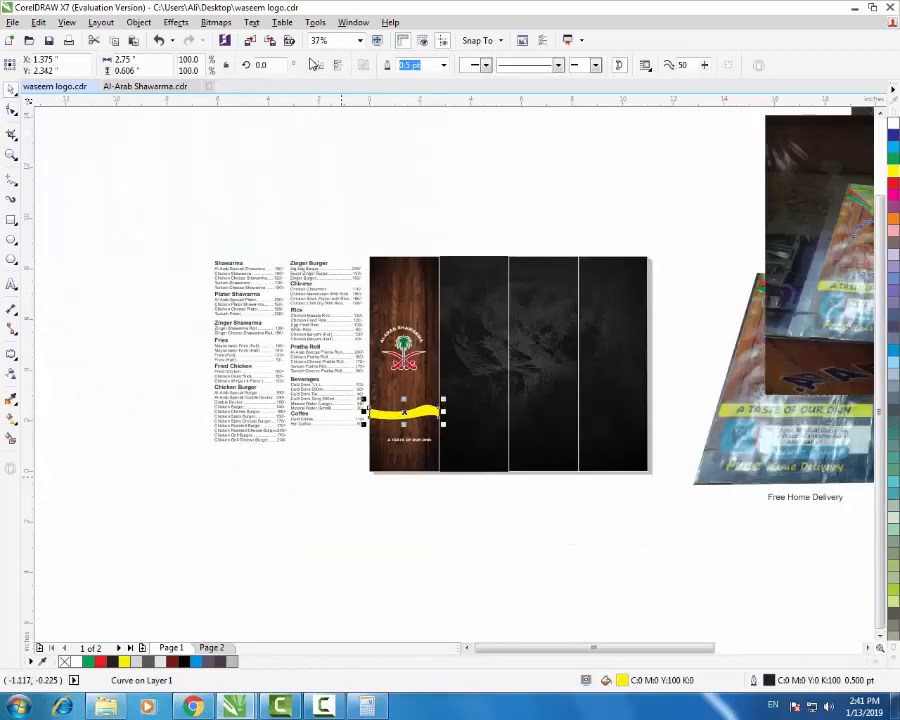
pyautogui.click(341, 477)
pyautogui.scroll(2, 418, 422)
pyautogui.hotkey('ctrl', 'z')
pyautogui.hotkey('ctrl', 'z')
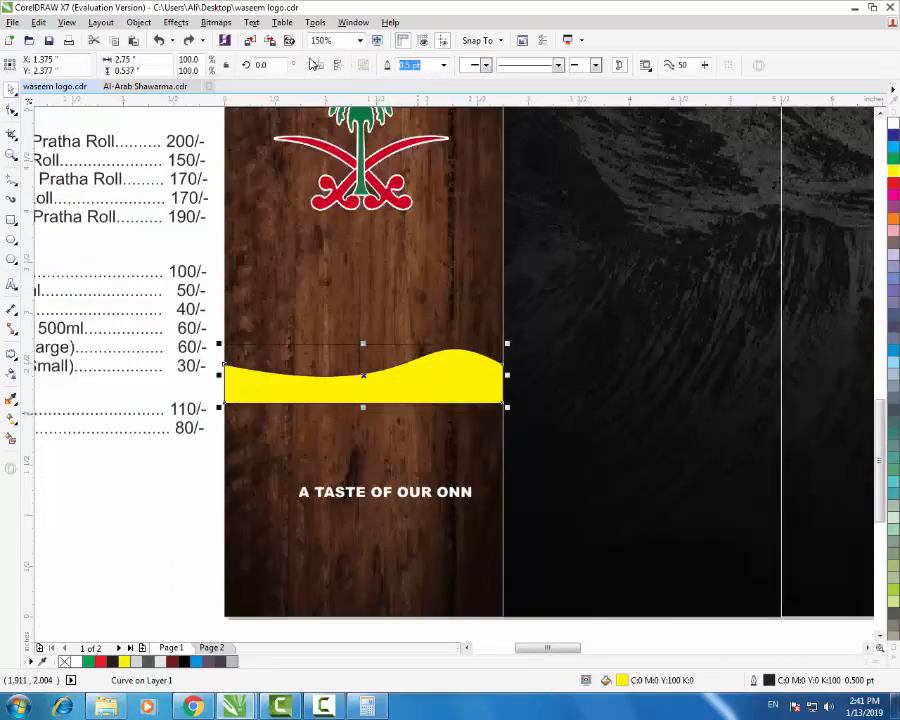
pyautogui.hotkey('ctrl', 'z')
pyautogui.hotkey('ctrl', 'z')
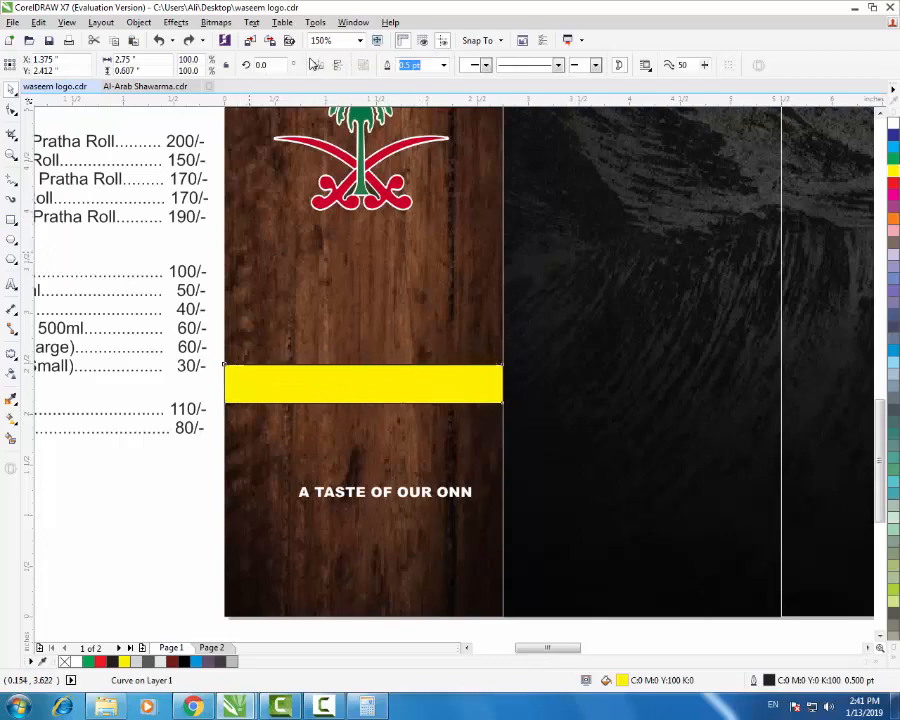
pyautogui.scroll(-1, 382, 360)
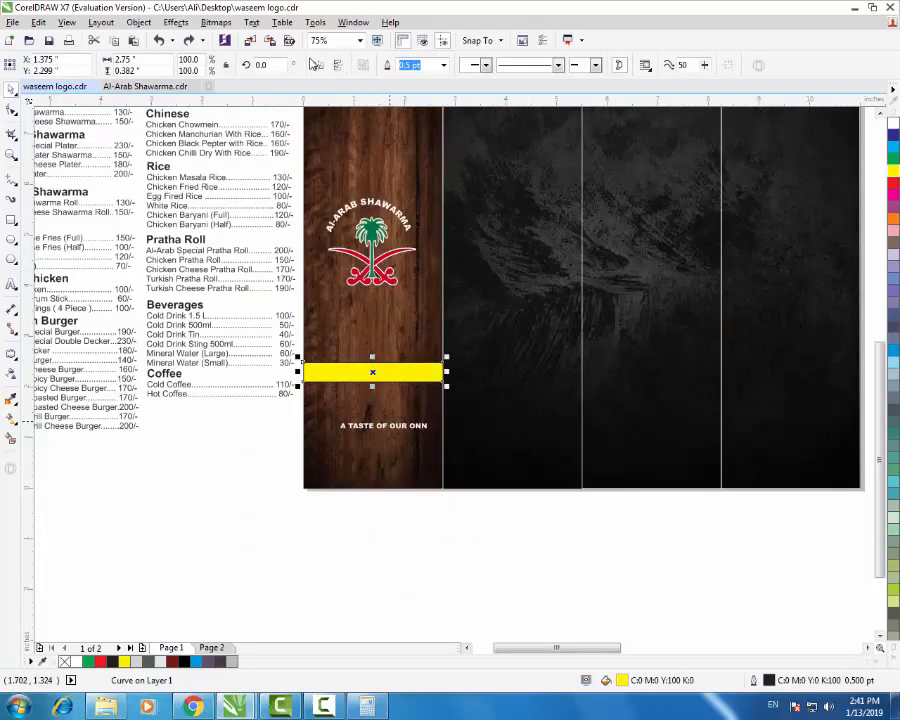
# - Move the slogan A TASTE OF OUR ONN onto the yellow bar and colour it black
pyautogui.click(390, 425)
pyautogui.moveTo(390, 426); pyautogui.dragTo(380, 376)
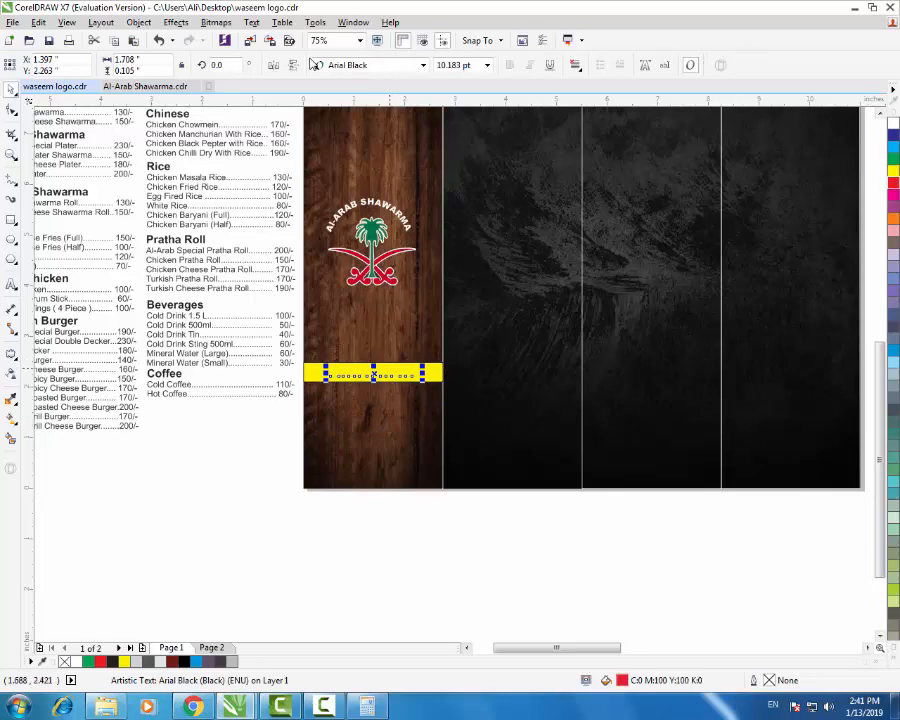
pyautogui.scroll(1, 390, 373)
pyautogui.click(893, 656)
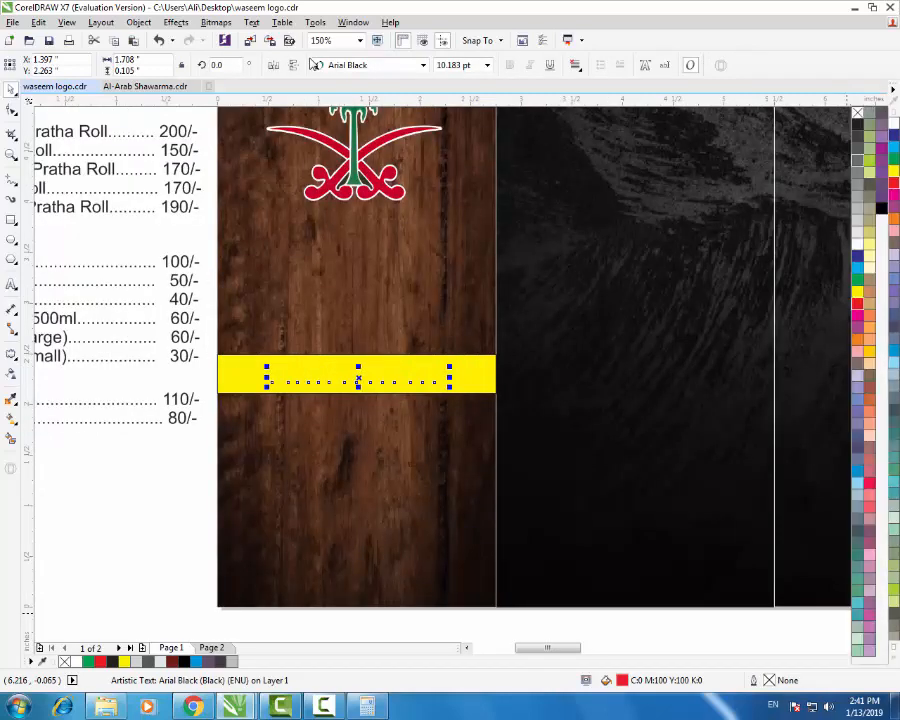
pyautogui.click(881, 208)
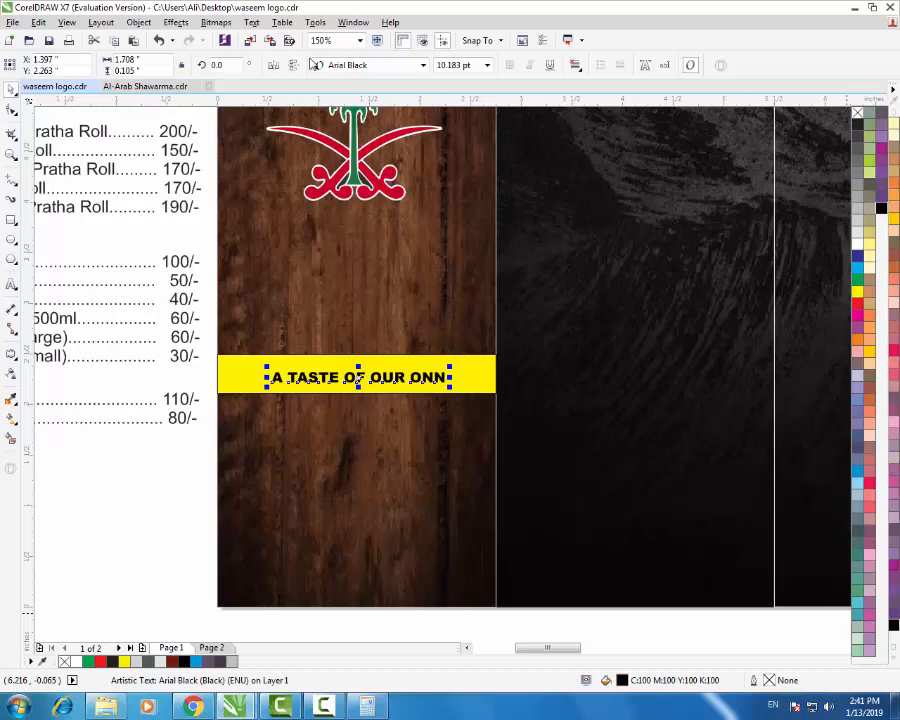
# - Centre the black slogan across the yellow bar
pyautogui.keyDown('shift'); pyautogui.click(472, 379); pyautogui.keyUp('shift')
pyautogui.press('c')
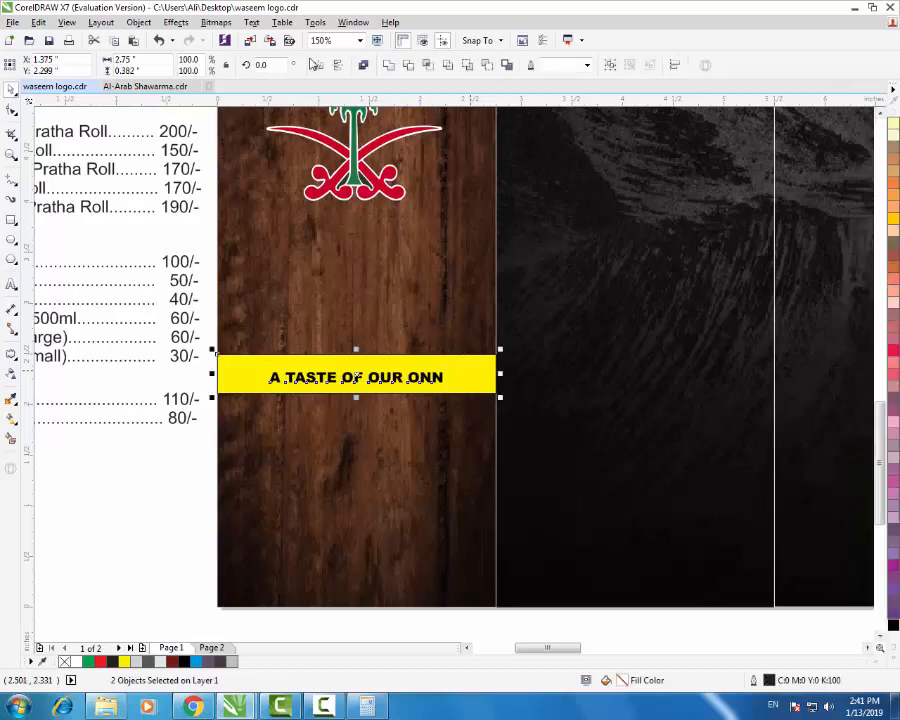
pyautogui.click(171, 479)
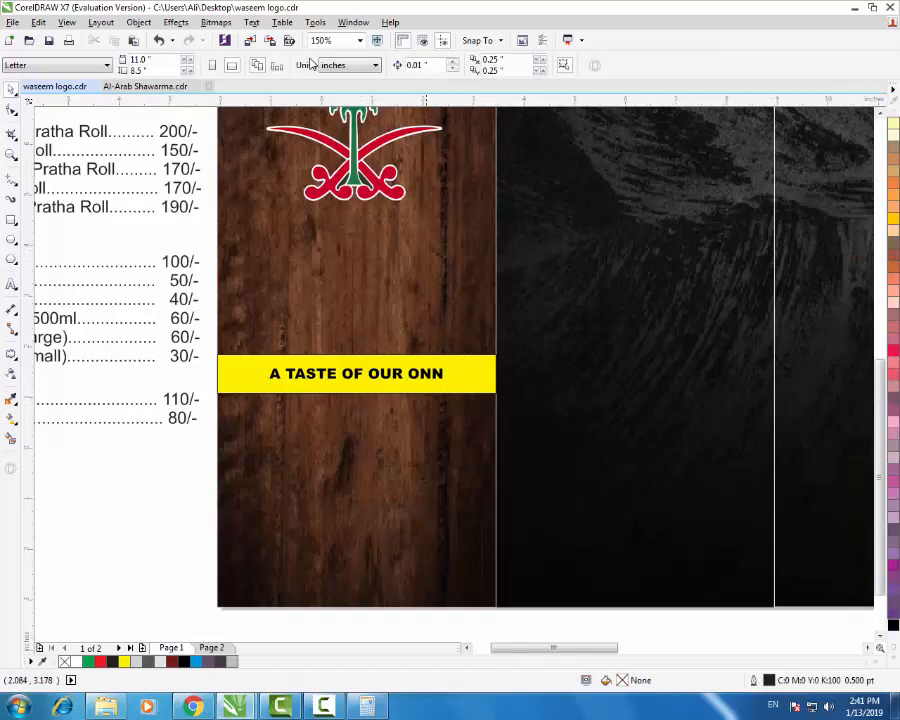
pyautogui.scroll(-1, 424, 290)
pyautogui.scroll(-1, 312, 362)
pyautogui.scroll(1, 834, 247)
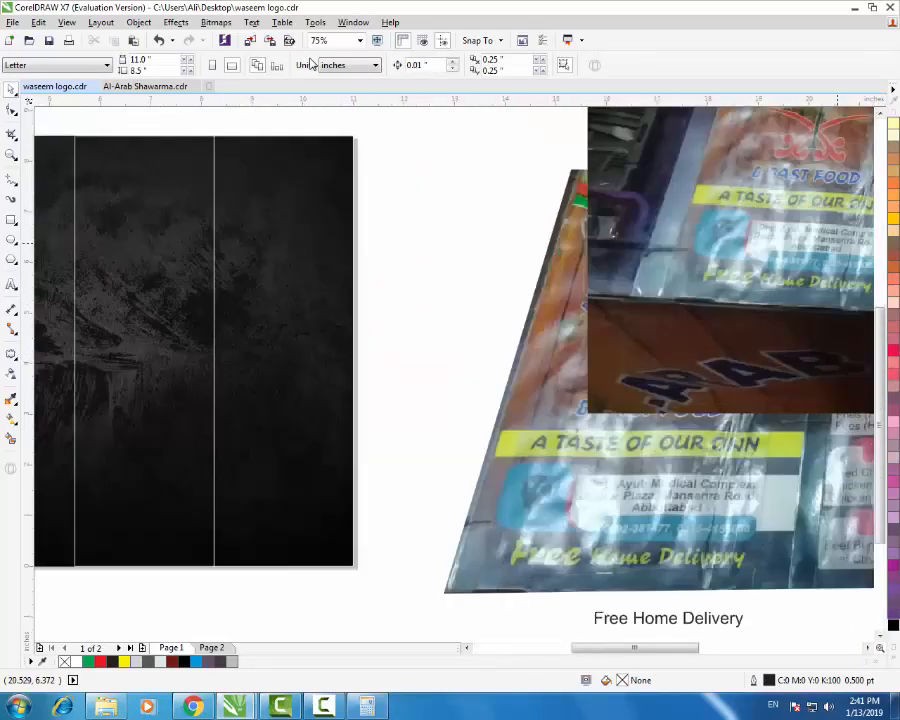
pyautogui.scroll(-1, 612, 255)
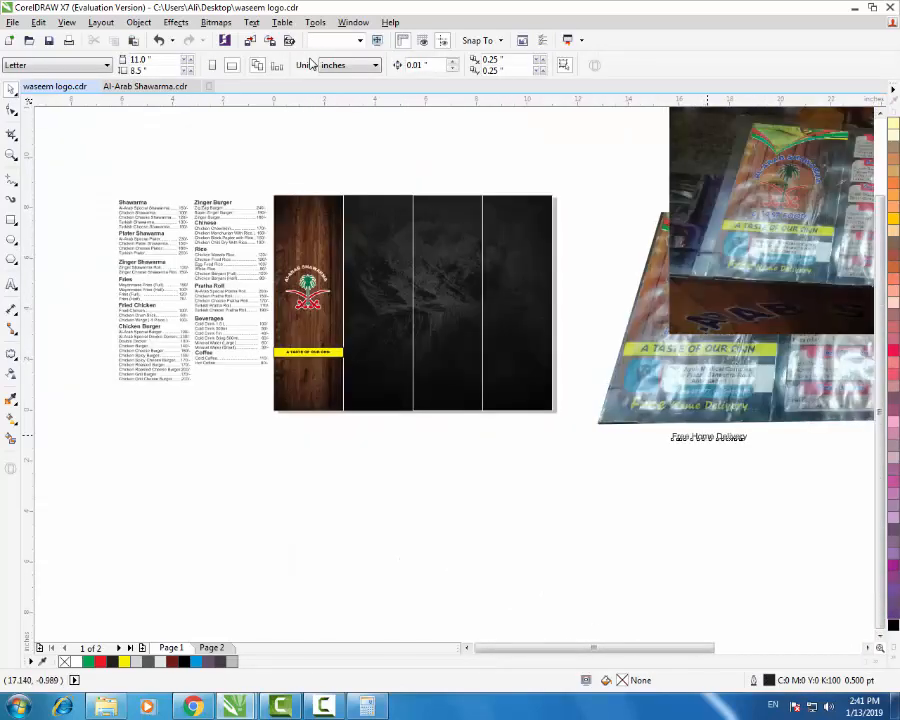
# - Place a copy of the Free Home Delivery text on the wood strip in the Monoglyceride font
pyautogui.moveTo(708, 437); pyautogui.dragTo(313, 400)
pyautogui.rightClick(313, 400)
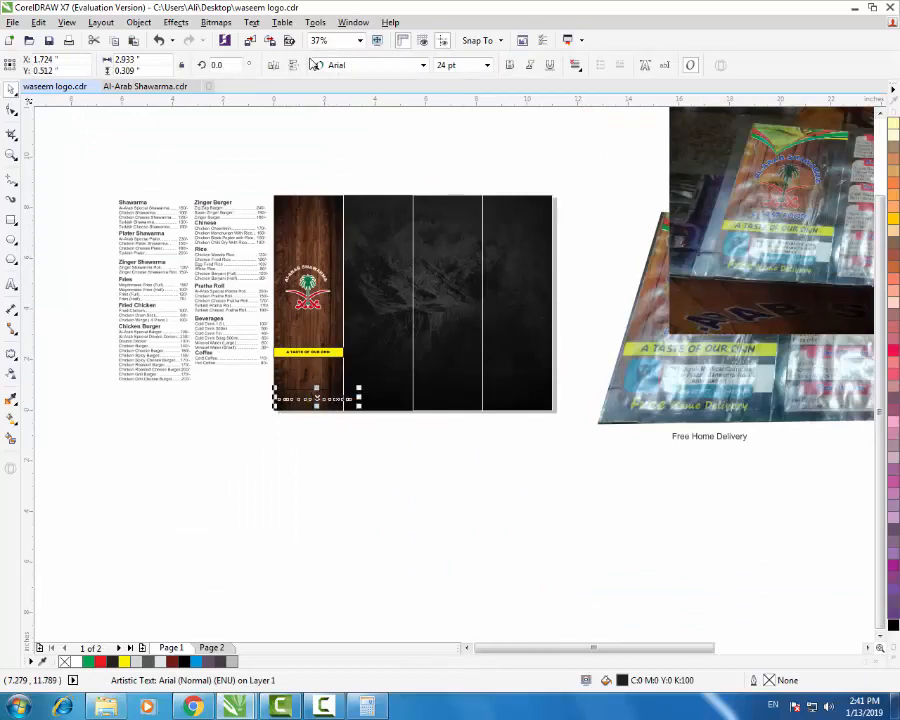
pyautogui.click(313, 64)
pyautogui.press('Up')
pyautogui.press('Up')
pyautogui.press('Up')
pyautogui.press('Return')
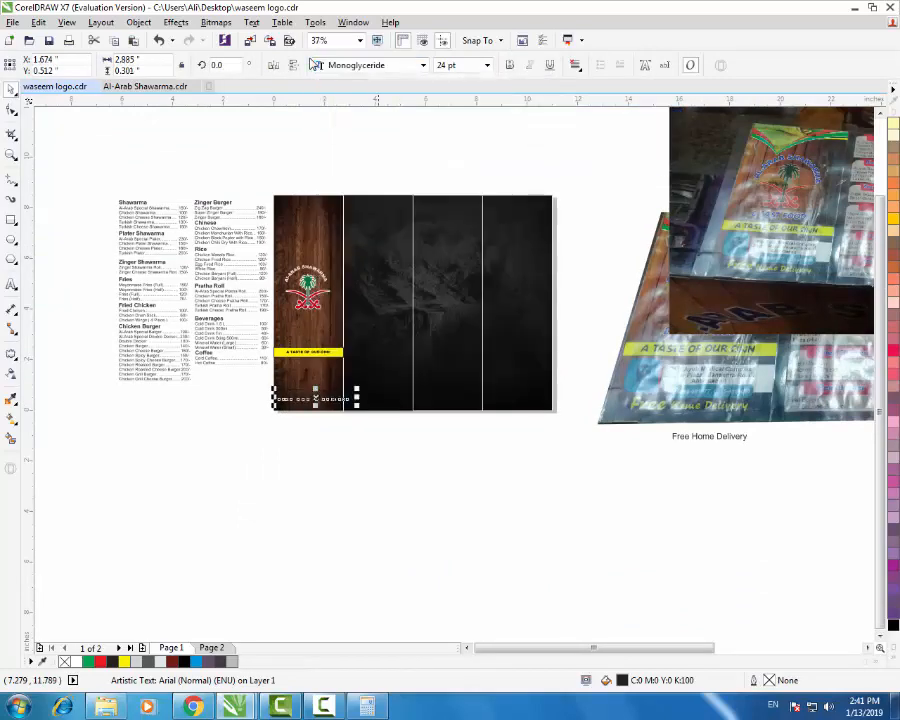
pyautogui.scroll(2, 316, 421)
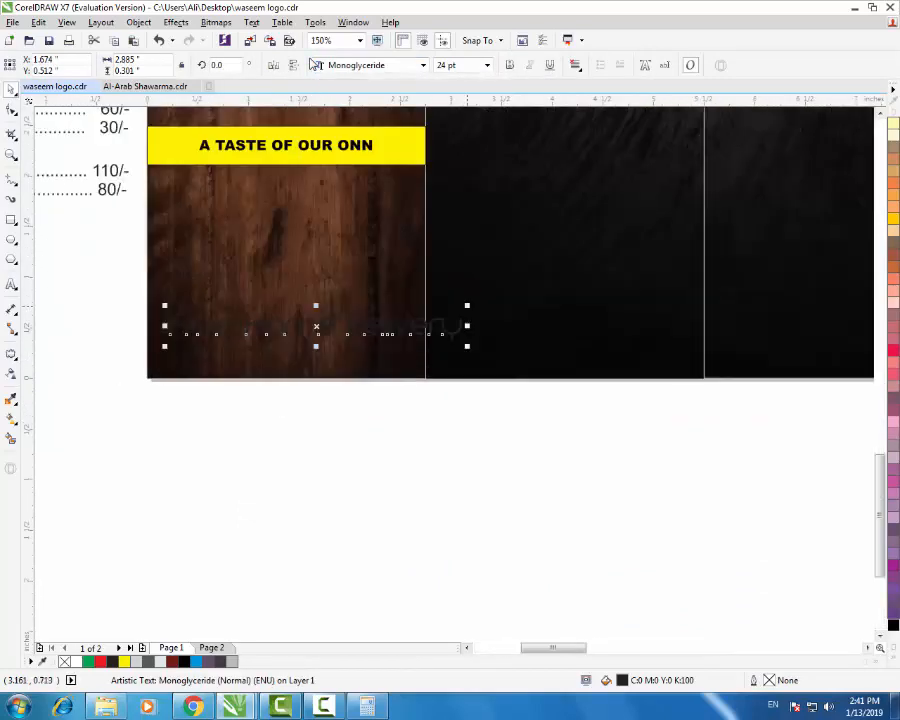
# - Shrink the delivery text to about 15 pt, centre it on the strip and colour it white
pyautogui.moveTo(467, 305); pyautogui.dragTo(360, 316)
pyautogui.moveTo(309, 337); pyautogui.dragTo(330, 333)
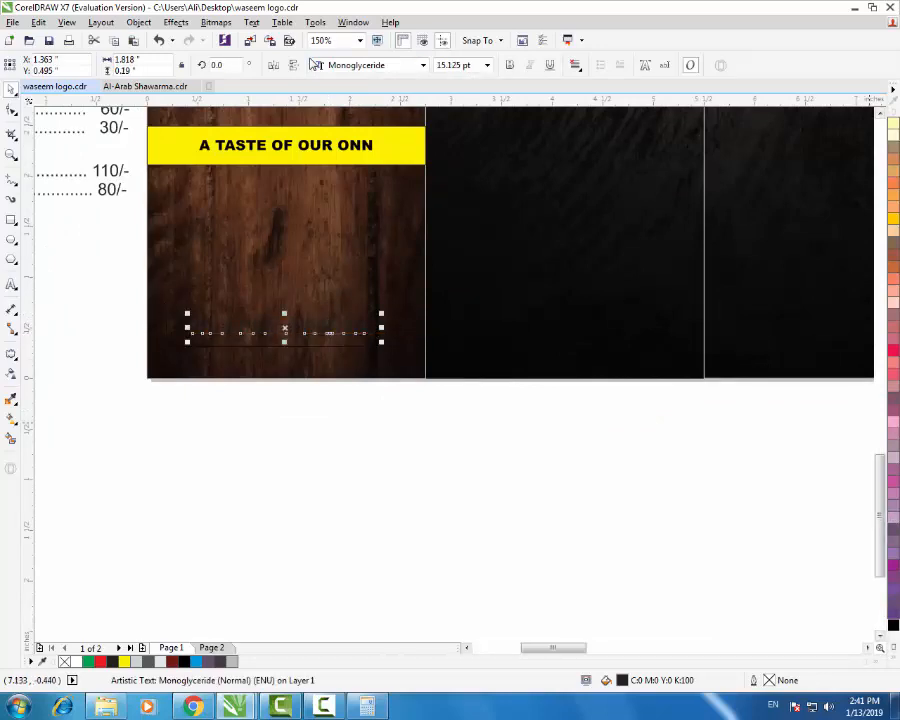
pyautogui.click(893, 658)
pyautogui.click(857, 244)
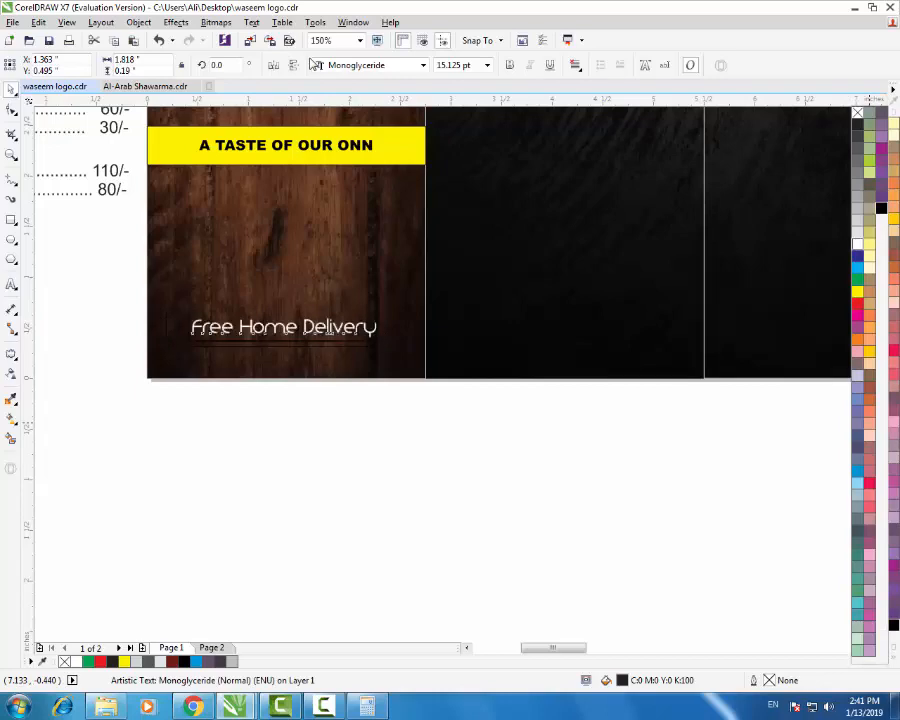
pyautogui.click(361, 473)
# - Undo the accidental wood background move and enlarge the delivery text to 17.736 pt
pyautogui.scroll(1, 294, 352)
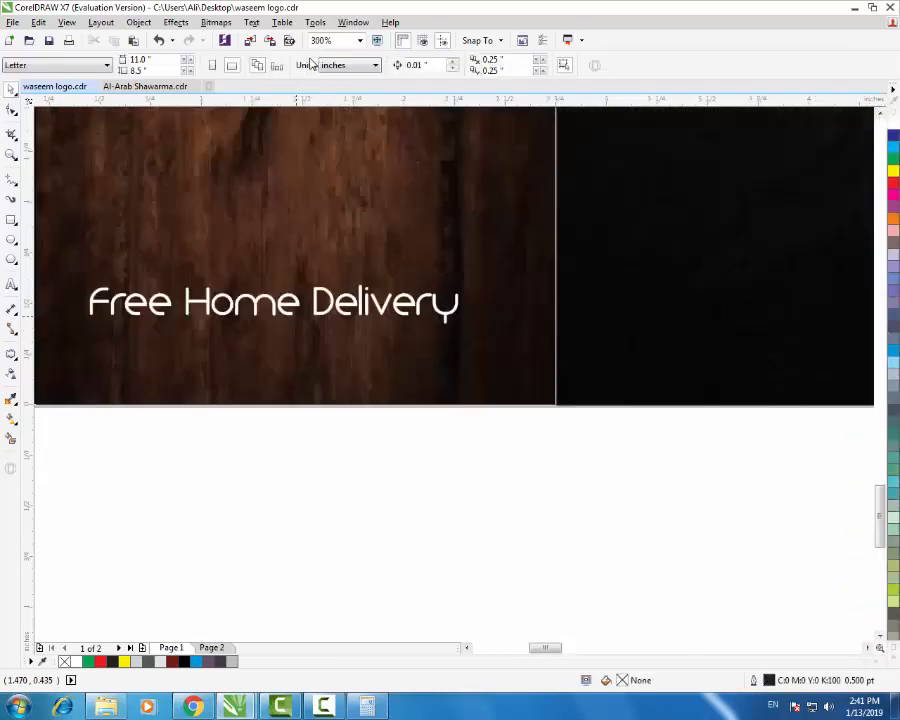
pyautogui.moveTo(289, 302); pyautogui.dragTo(284, 342)
pyautogui.hotkey('ctrl', 'z')
pyautogui.doubleClick(323, 311)
pyautogui.click(11, 89)
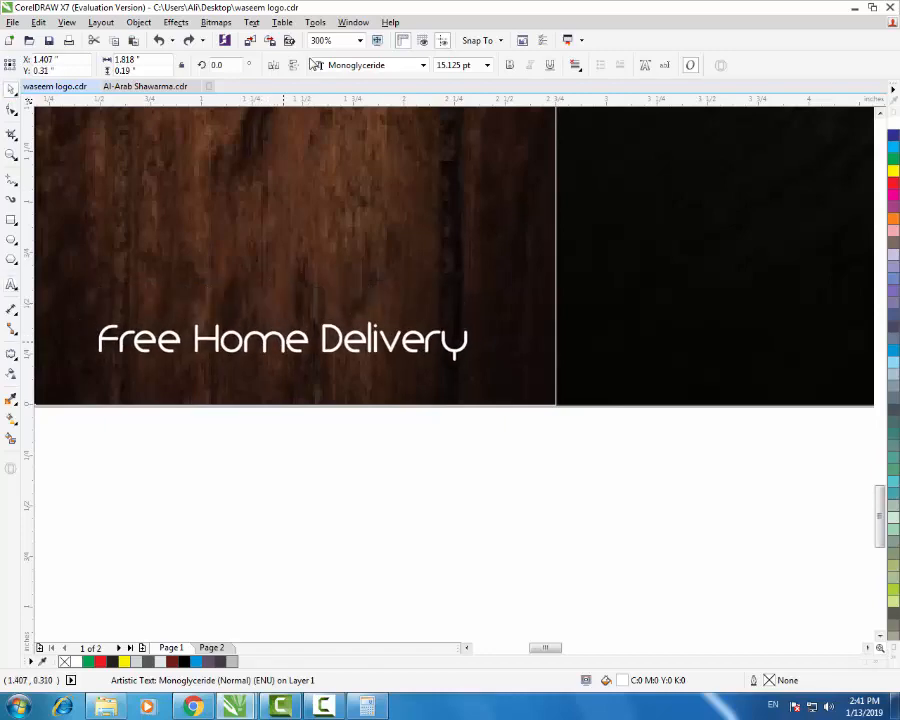
pyautogui.scroll(-1, 502, 348)
pyautogui.moveTo(490, 331); pyautogui.dragTo(507, 323)
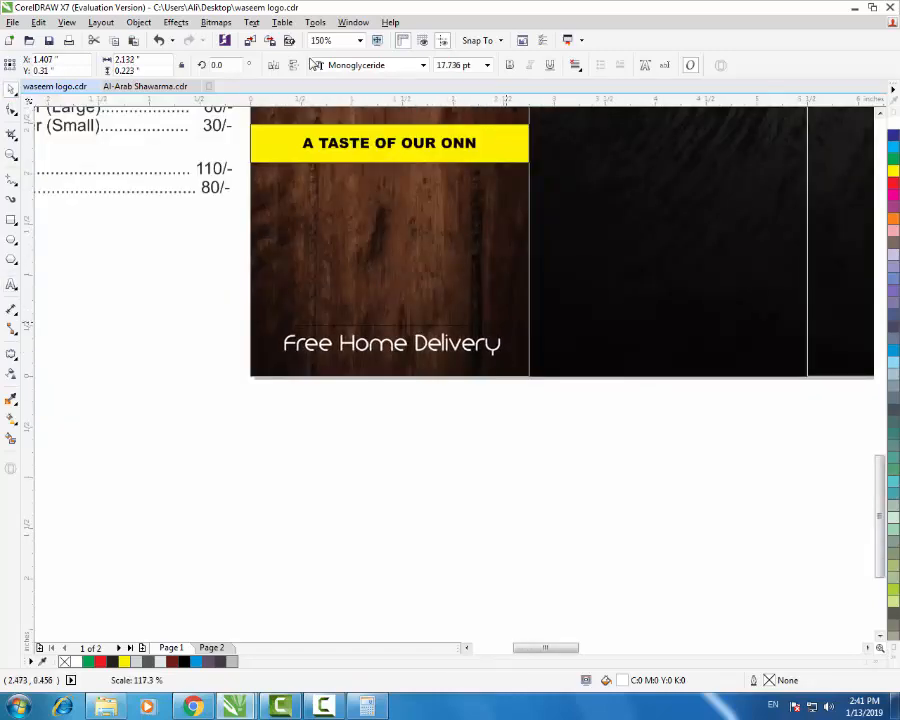
pyautogui.press('Escape')
pyautogui.press('F3')
pyautogui.press('F3')
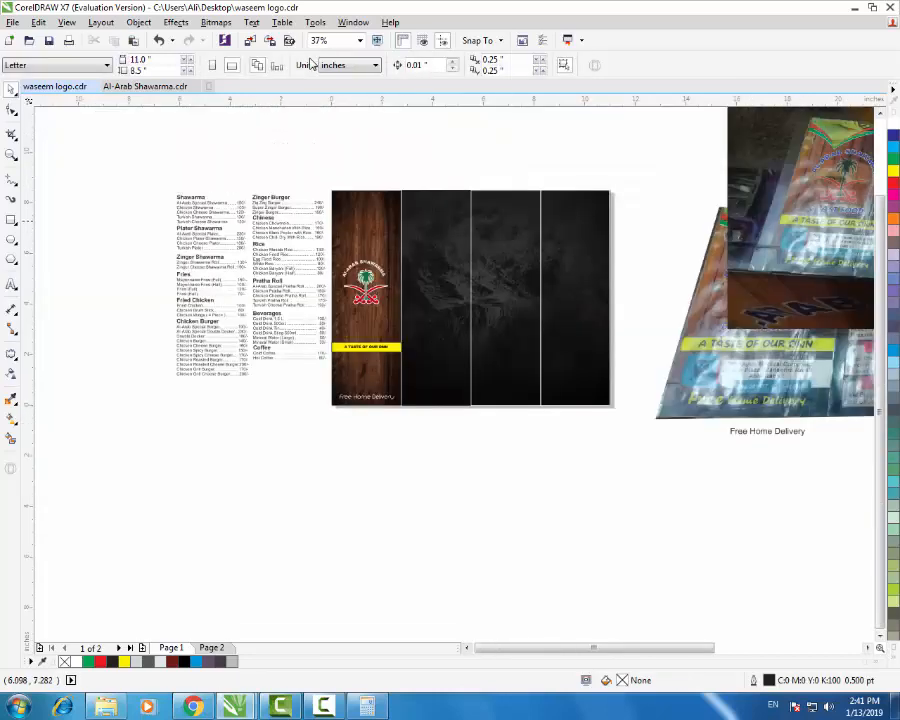
pyautogui.press('F3')
pyautogui.scroll(2, 440, 310)
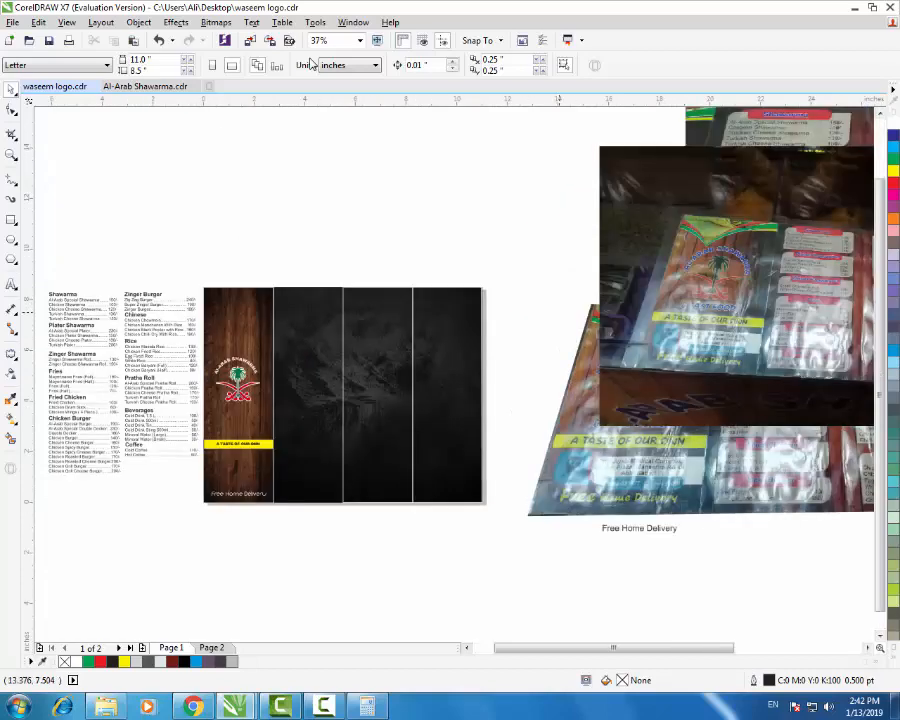
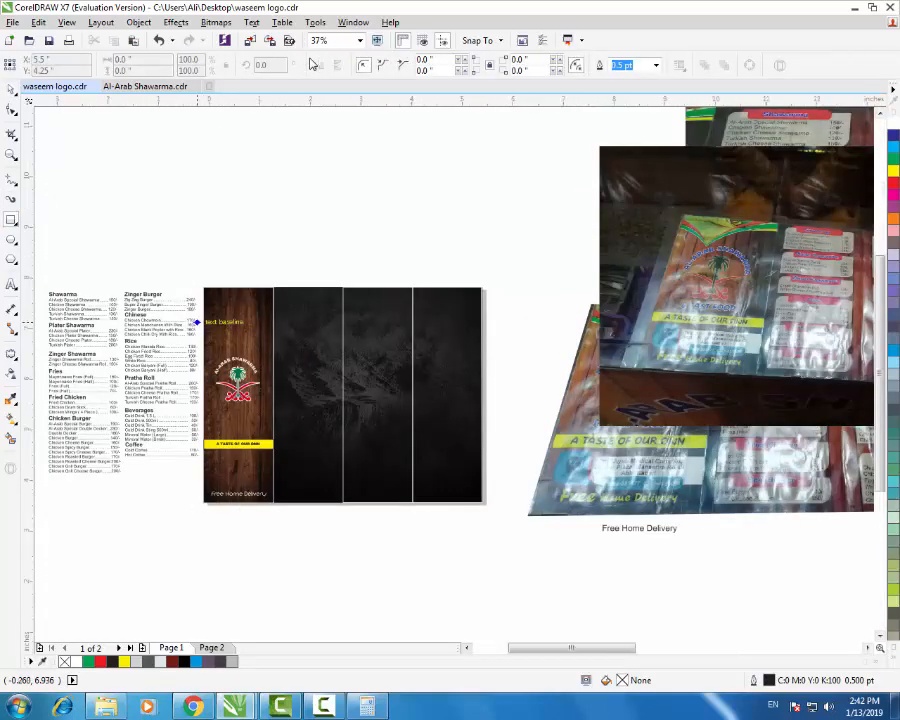
# - Cover the wood panel top with a rectangle, bend its bottom edge into a wave, and fill it yellow
pyautogui.scroll(2, 198, 319)
pyautogui.moveTo(221, 195); pyautogui.dragTo(500, 410)
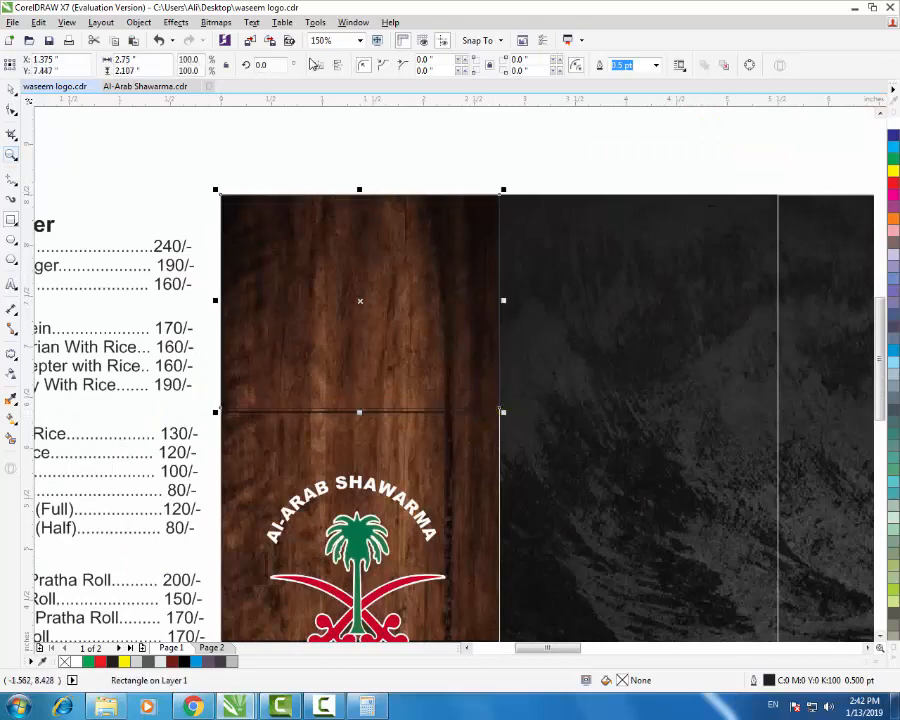
pyautogui.hotkey('ctrl', 'q')
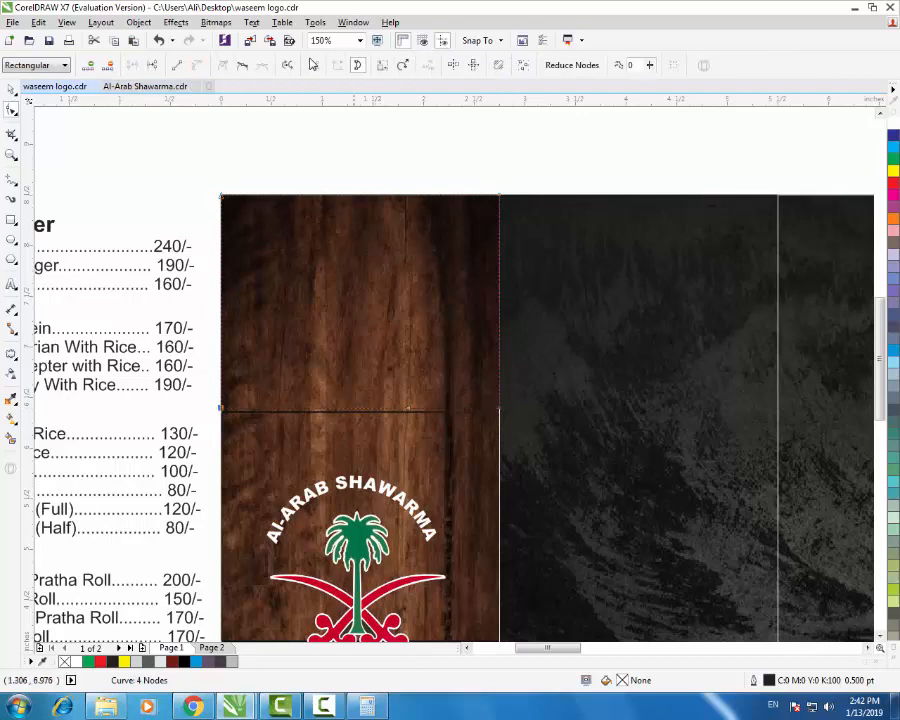
pyautogui.moveTo(407, 408); pyautogui.dragTo(334, 222)
pyautogui.moveTo(318, 409); pyautogui.dragTo(373, 470)
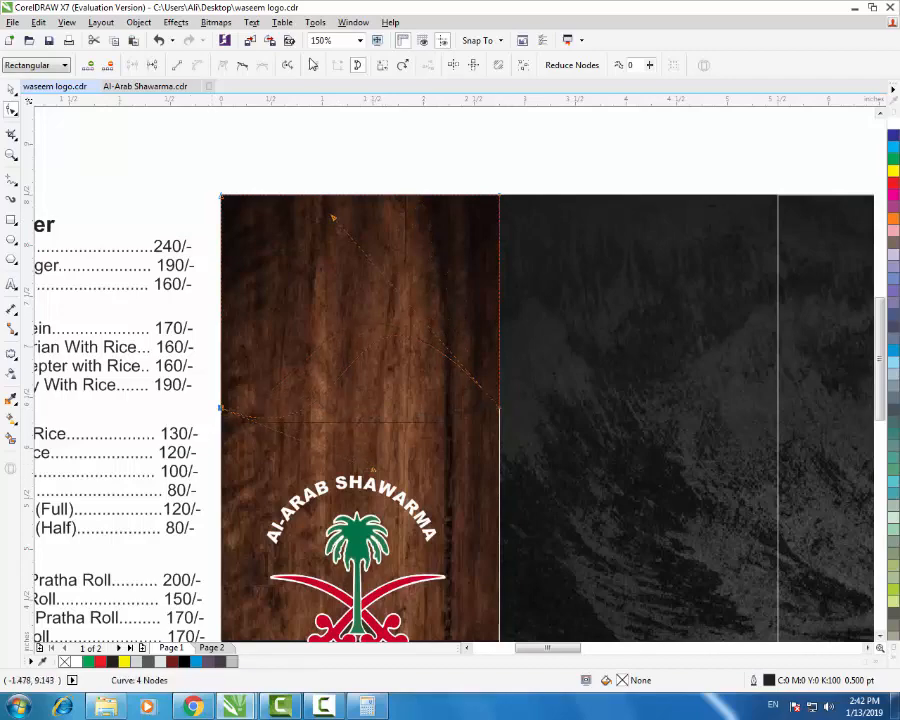
pyautogui.press('space')
pyautogui.click(894, 171)
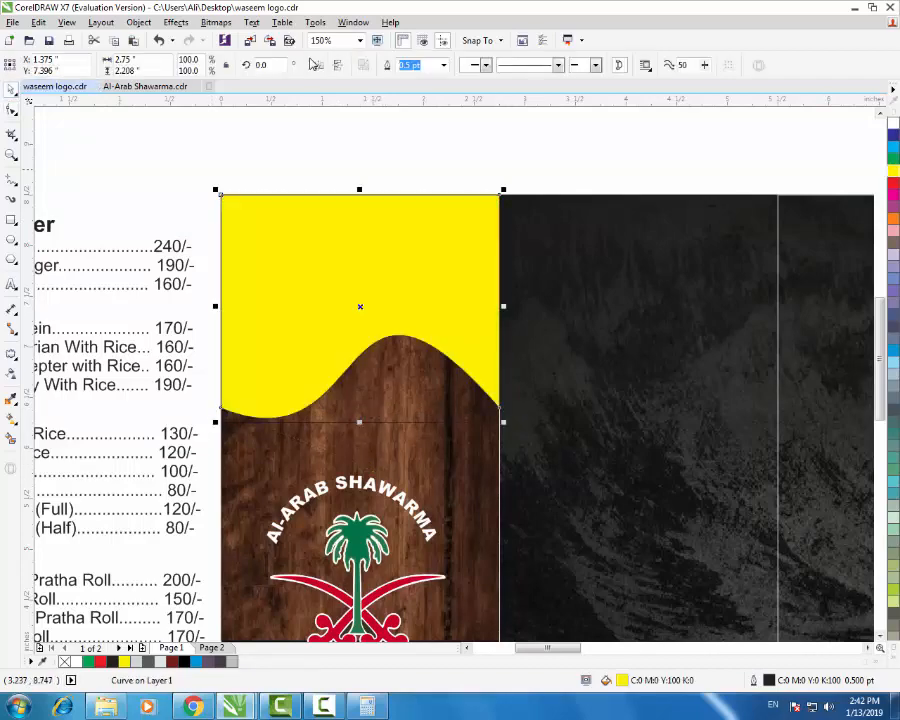
pyautogui.click(548, 170)
pyautogui.scroll(-2, 337, 299)
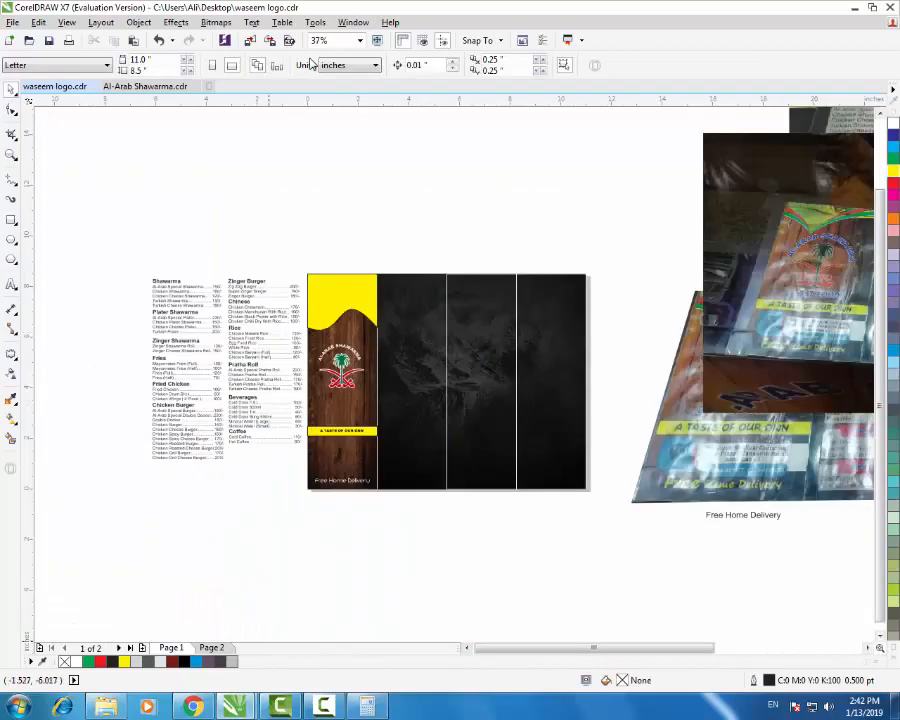
# - Replace the Google Images search with 'fast food' and view the results
pyautogui.click(193, 706)
pyautogui.scroll(12, 400, 560)
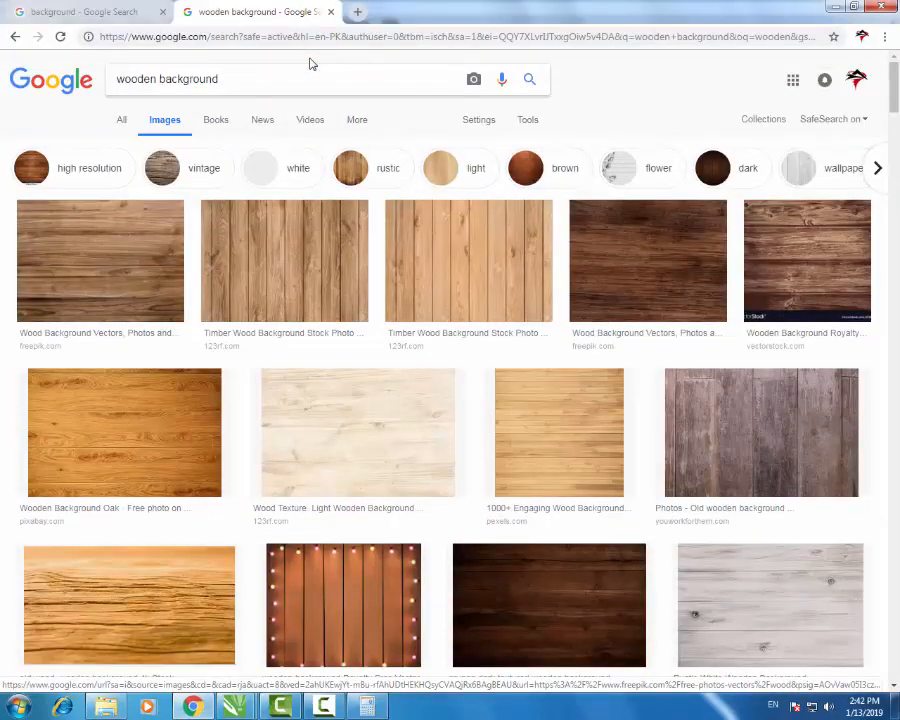
pyautogui.tripleClick(312, 68)
pyautogui.write('fast ')
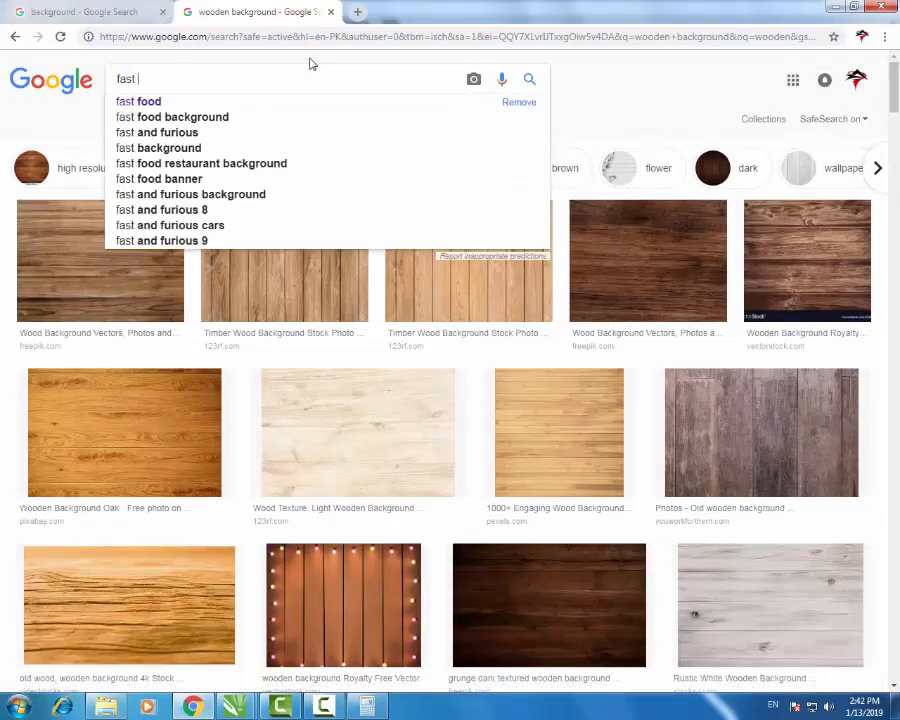
pyautogui.write('food')
pyautogui.press('Return')
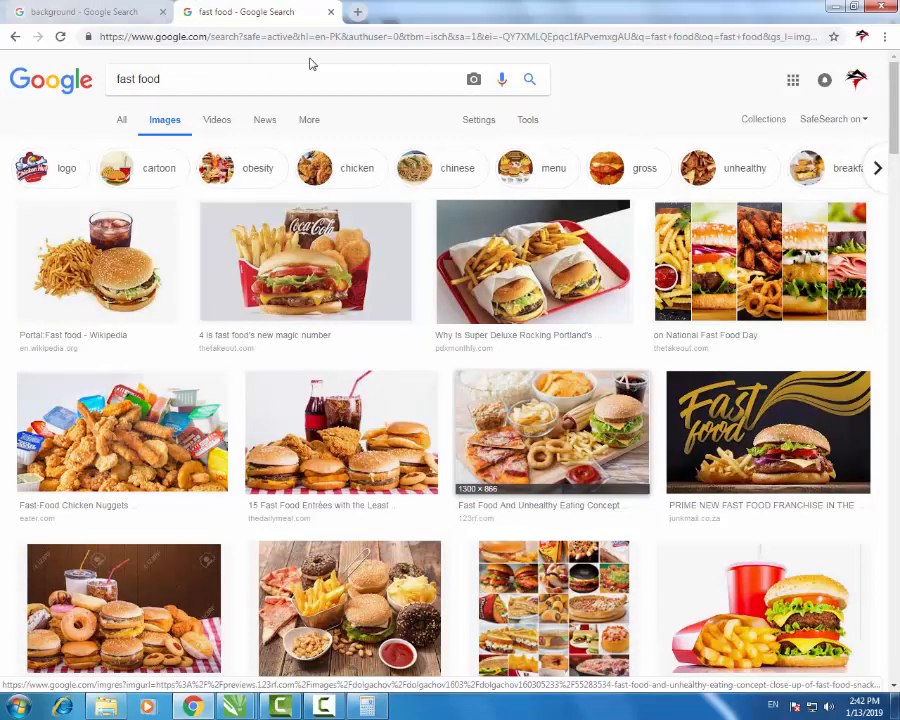
pyautogui.scroll(-5, 310, 64)
pyautogui.scroll(5, 310, 64)
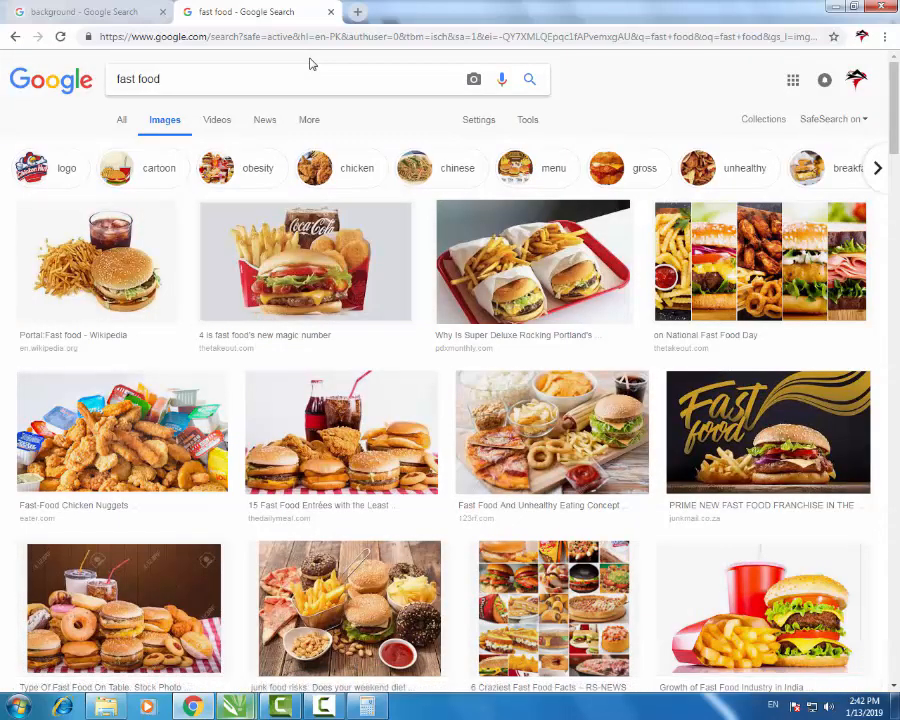
# - Glance at the menu drawing, then extend the image search to 'fast food shawarma'
pyautogui.click(237, 707)
pyautogui.click(155, 612)
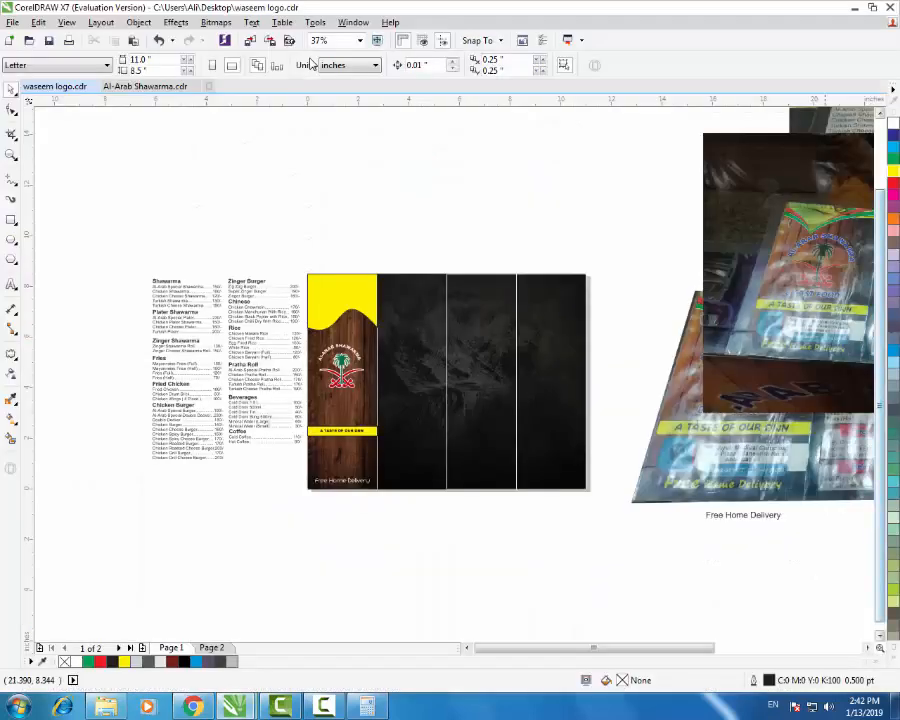
pyautogui.hotkey('alt', 'Tab')
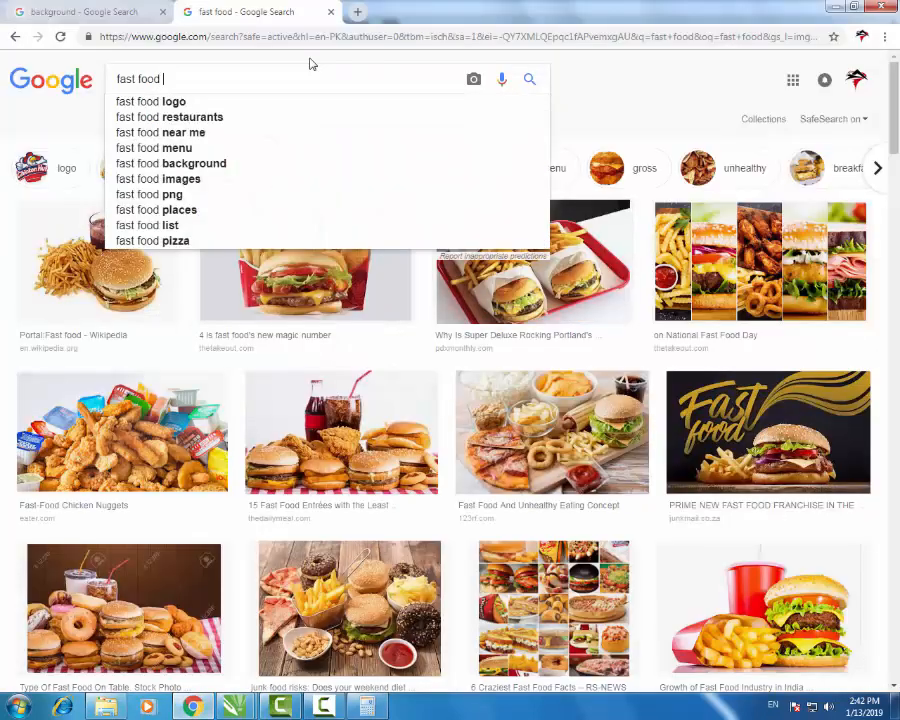
pyautogui.write('shawarma')
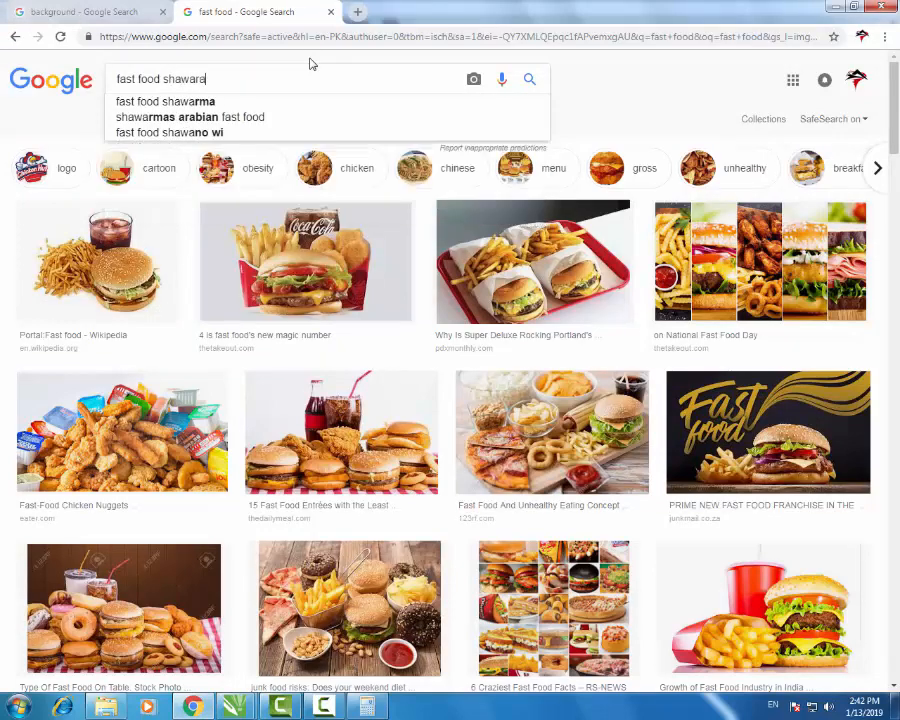
pyautogui.press('BackSpace')
pyautogui.write('ma')
pyautogui.press('Return')
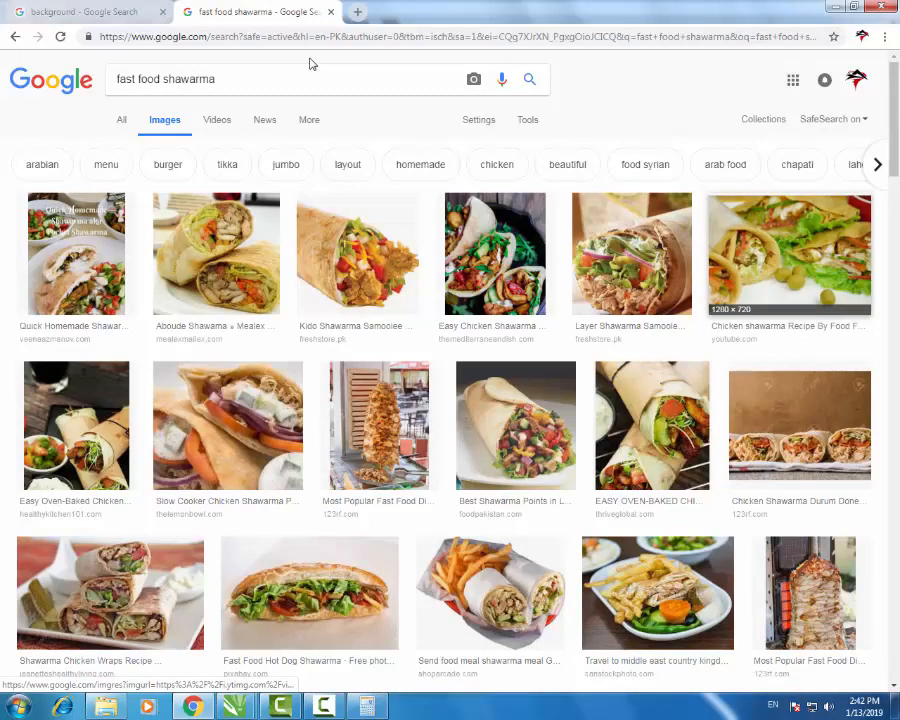
pyautogui.press('Return')
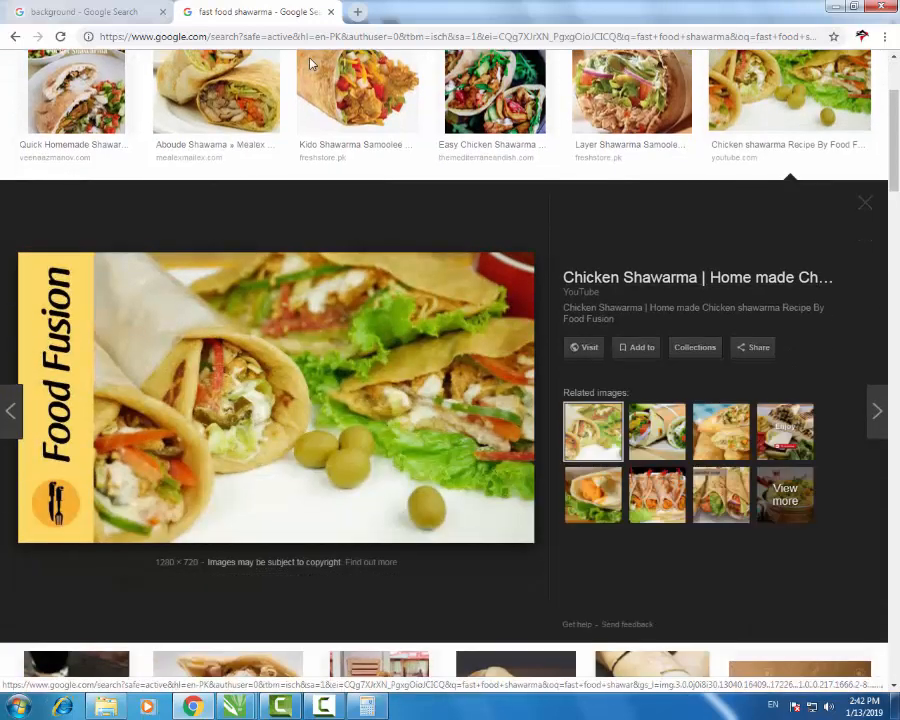
pyautogui.press('Escape')
pyautogui.scroll(-4, 310, 64)
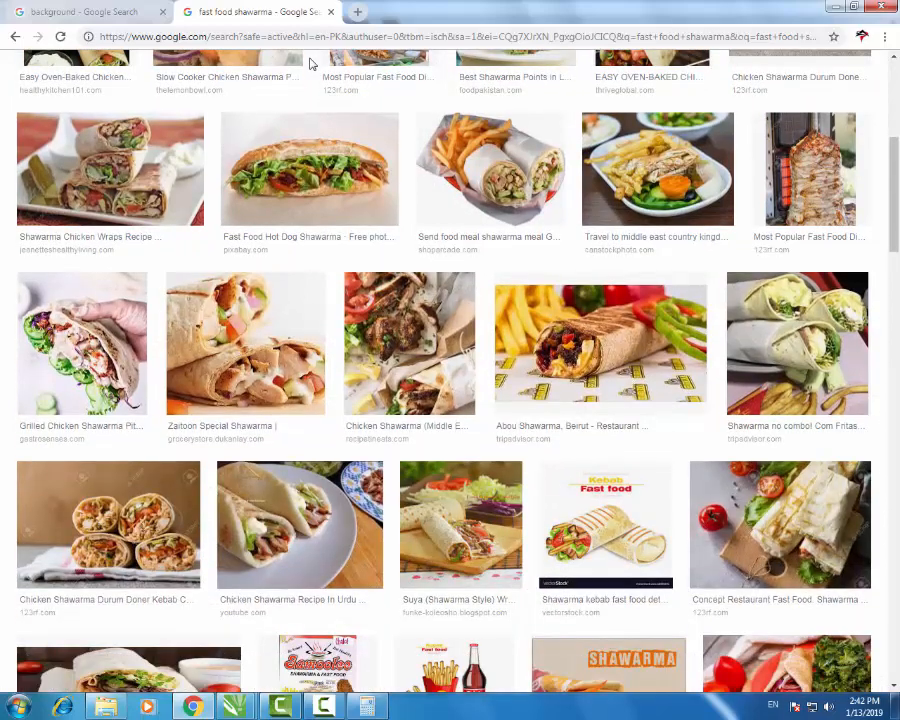
pyautogui.scroll(-3, 310, 64)
pyautogui.scroll(-1, 310, 64)
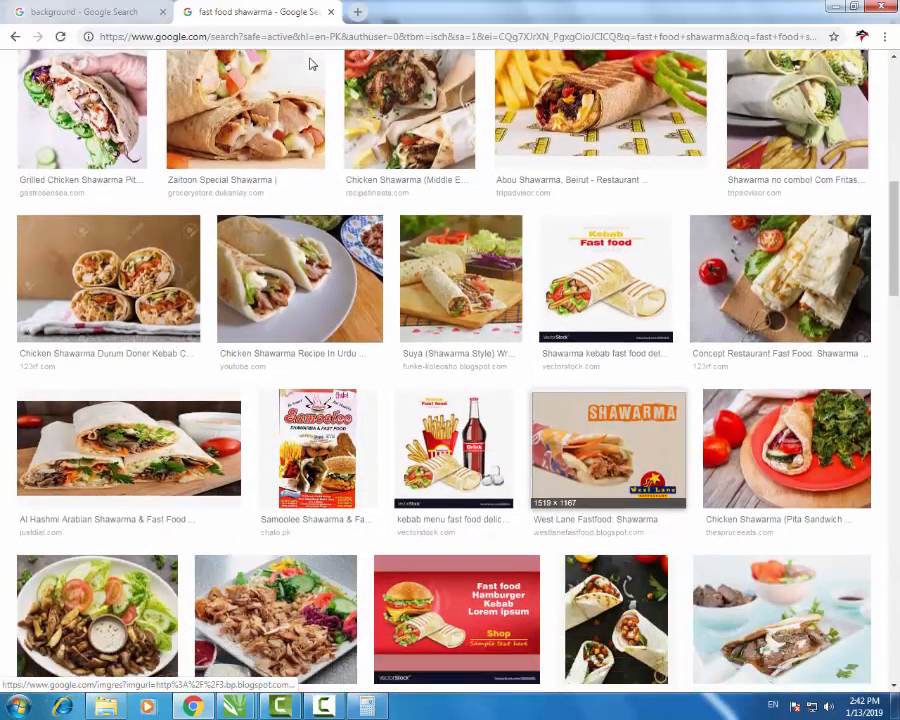
pyautogui.scroll(-4, 310, 64)
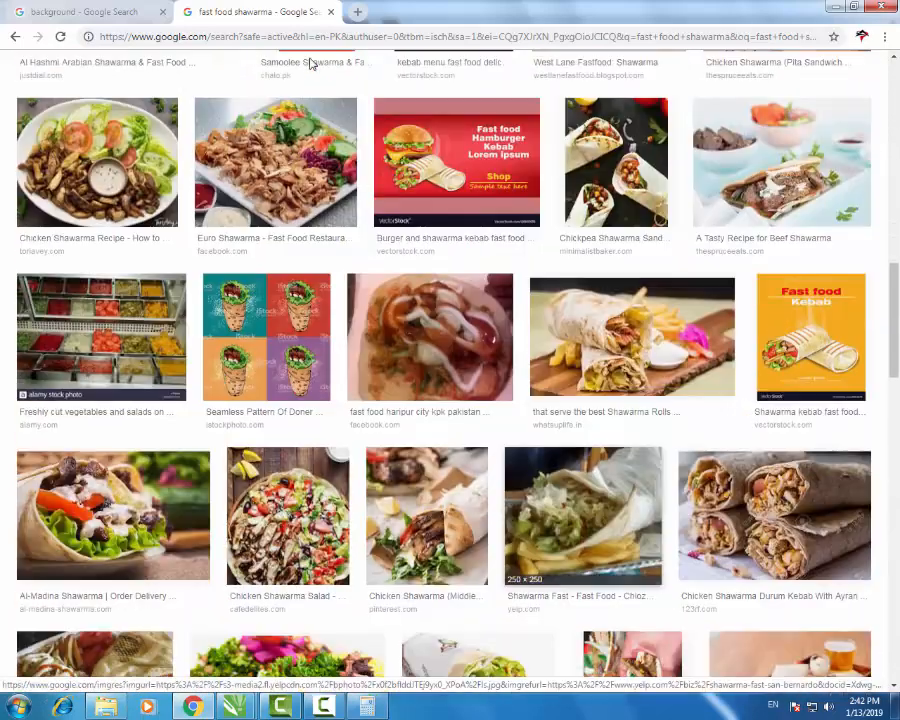
pyautogui.scroll(-3, 310, 64)
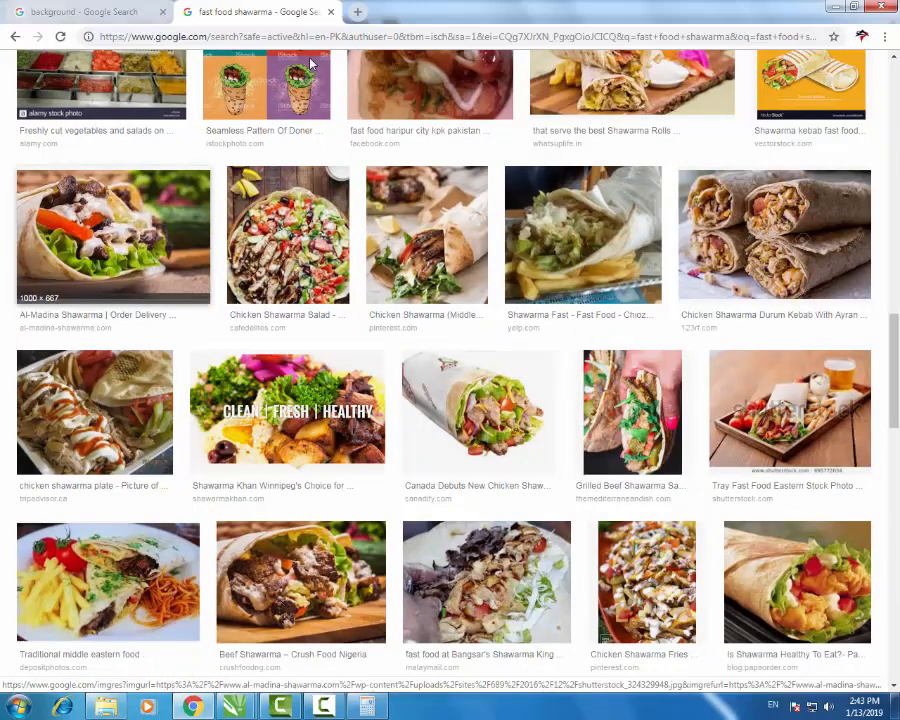
pyautogui.scroll(-3, 310, 64)
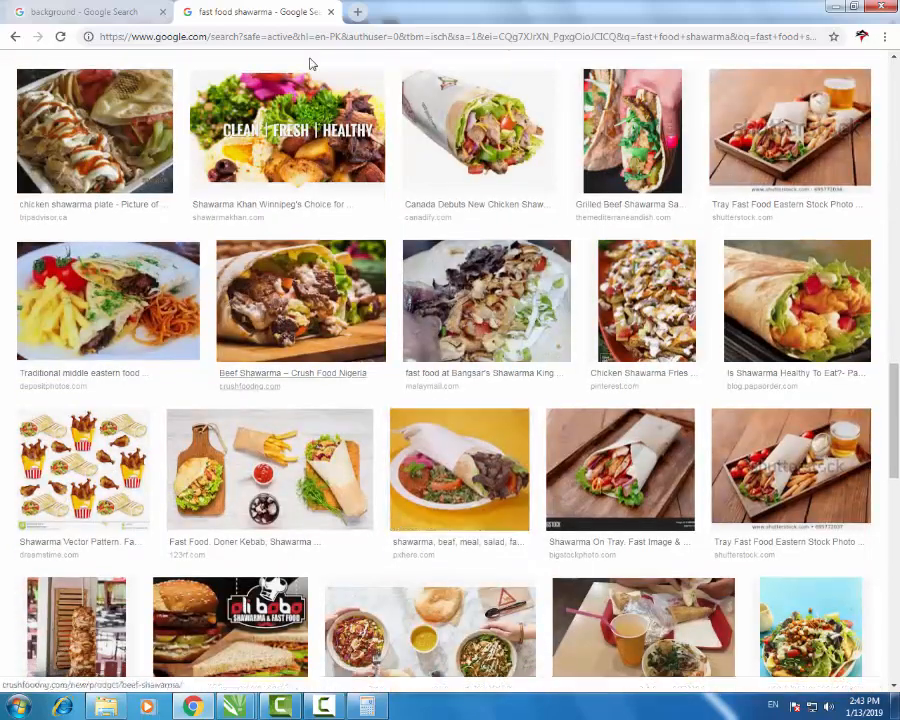
pyautogui.scroll(-3, 310, 64)
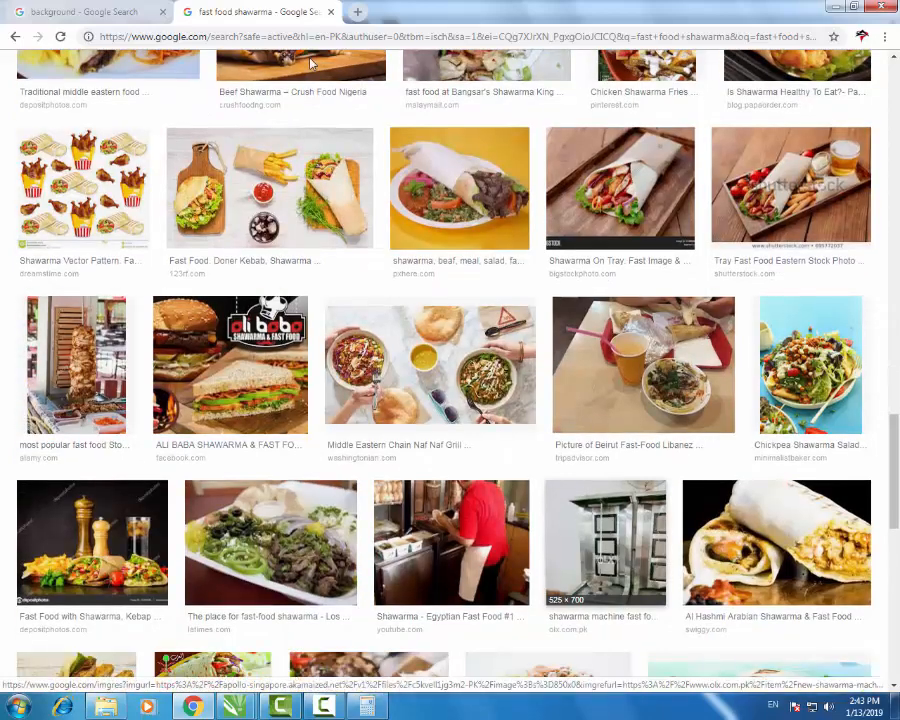
pyautogui.scroll(-4, 310, 64)
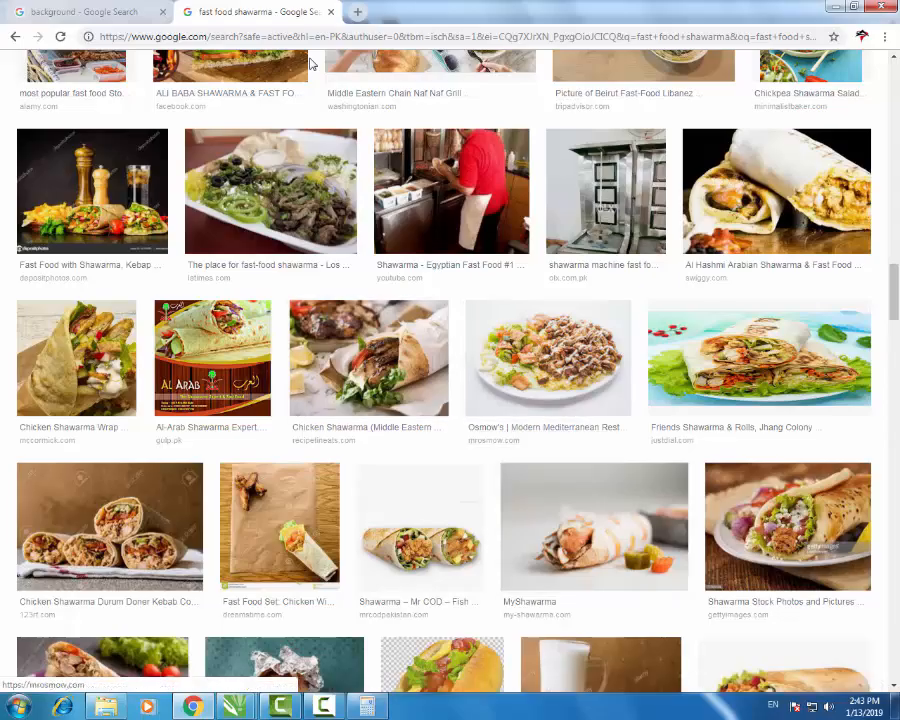
pyautogui.scroll(2, 310, 64)
pyautogui.scroll(15, 310, 64)
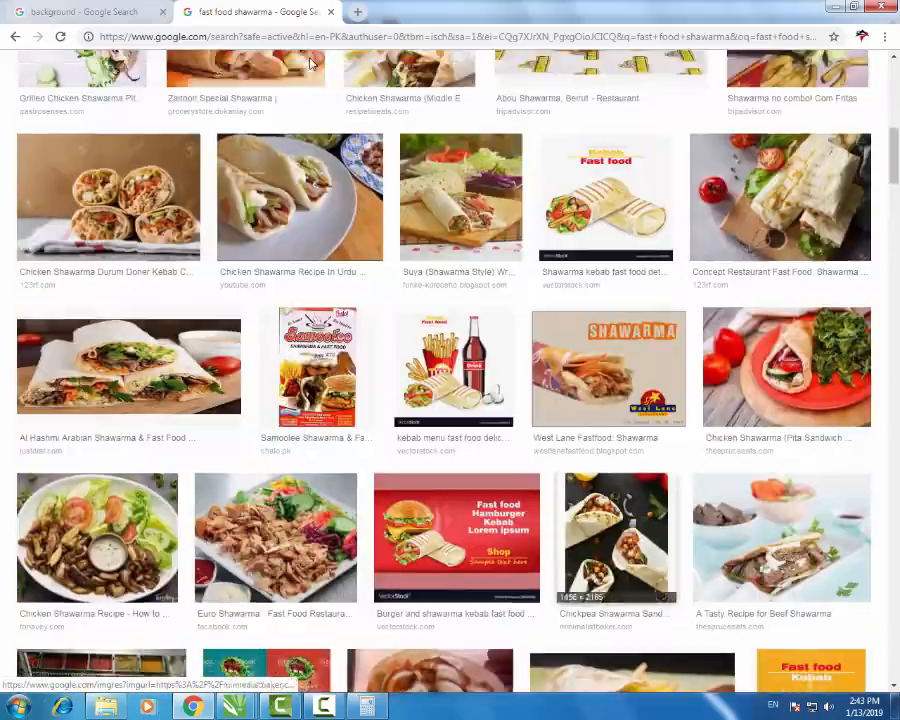
pyautogui.scroll(3, 310, 64)
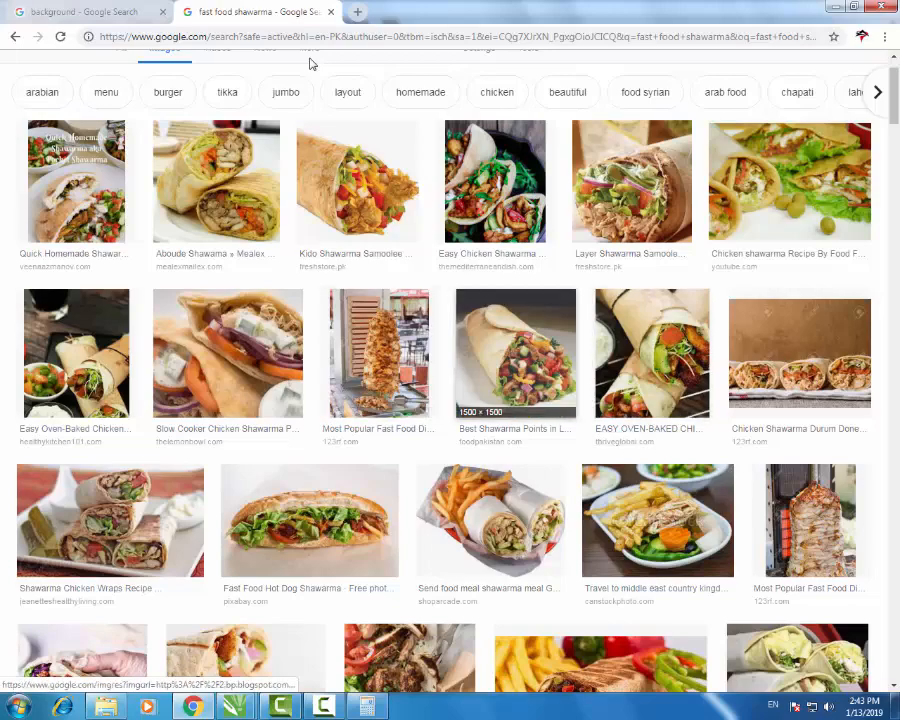
pyautogui.scroll(-5, 310, 64)
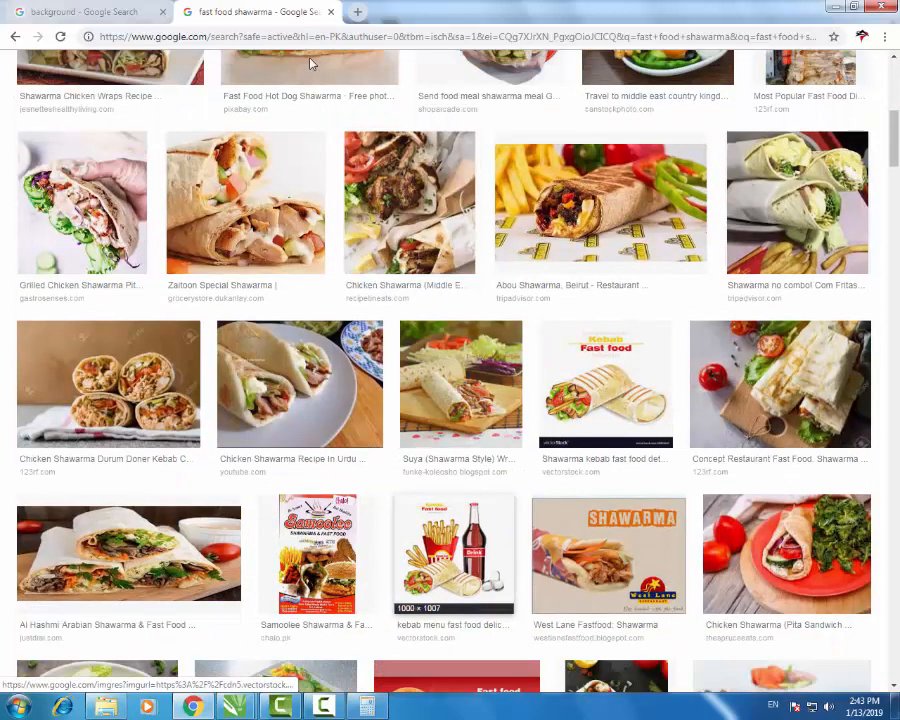
pyautogui.scroll(-9, 310, 64)
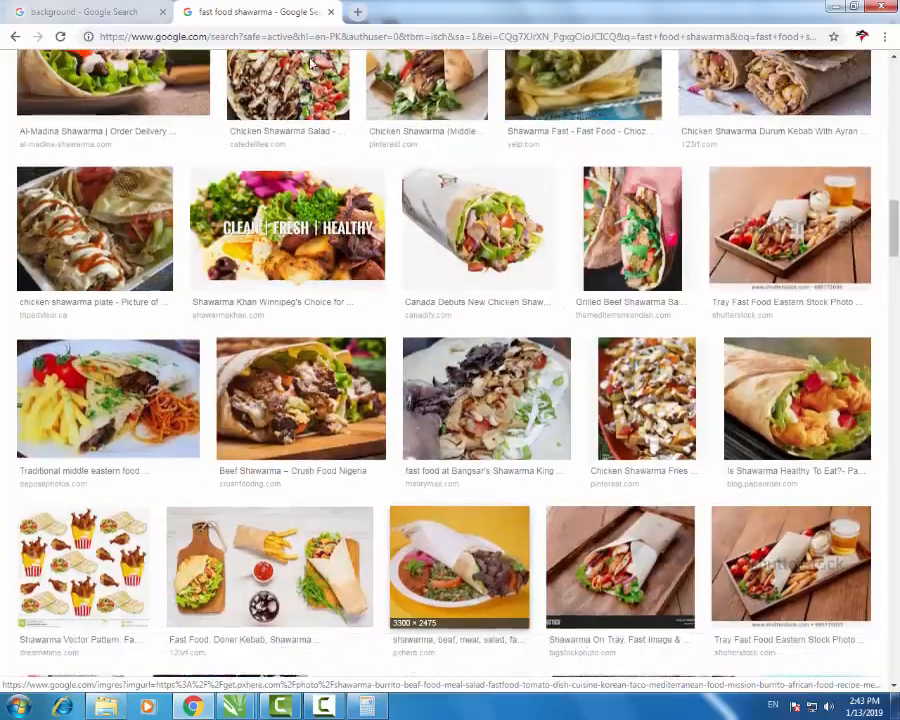
pyautogui.scroll(-13, 310, 64)
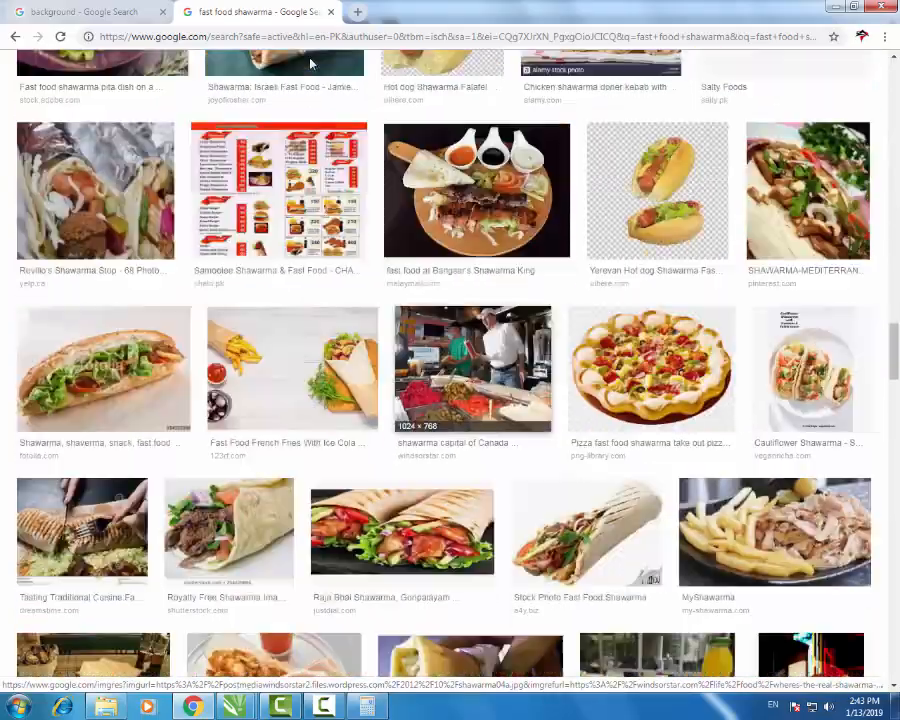
pyautogui.scroll(3, 310, 64)
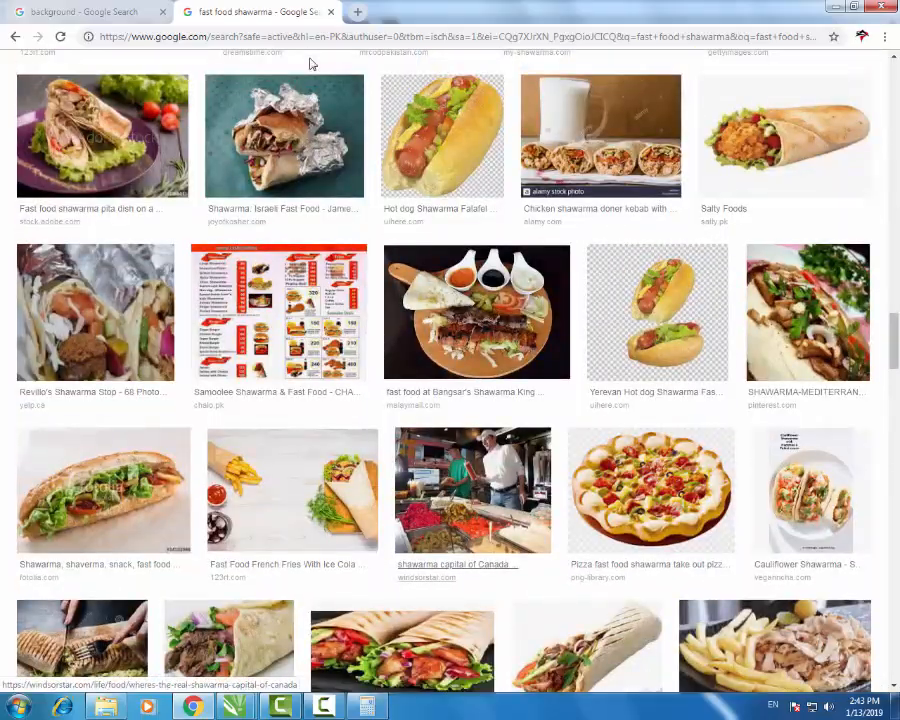
pyautogui.rightClick(231, 302)
pyautogui.click(280, 314)
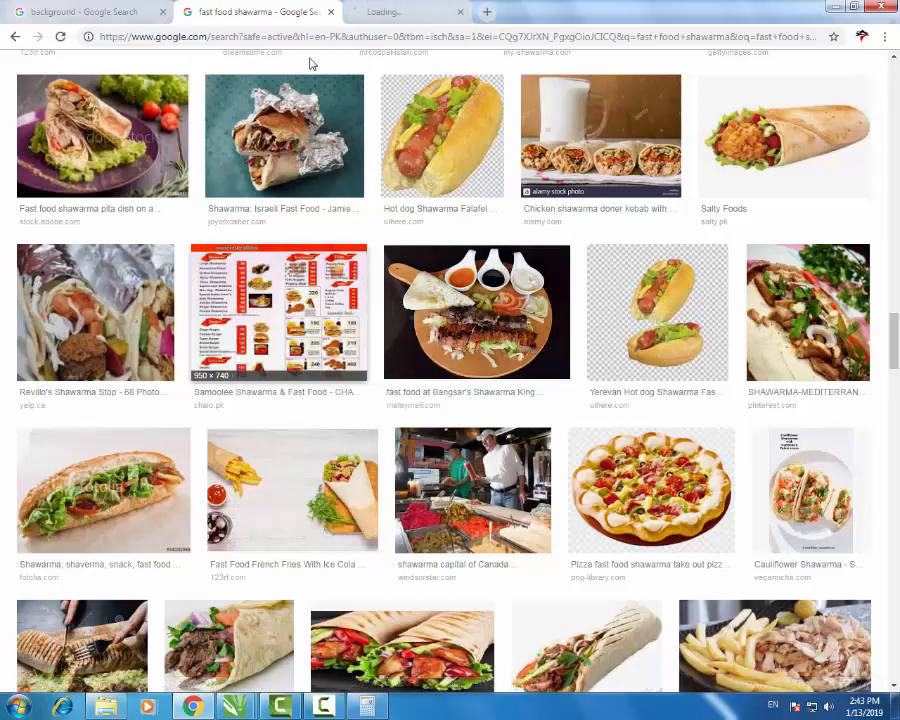
pyautogui.scroll(-2, 310, 64)
pyautogui.scroll(-13, 310, 64)
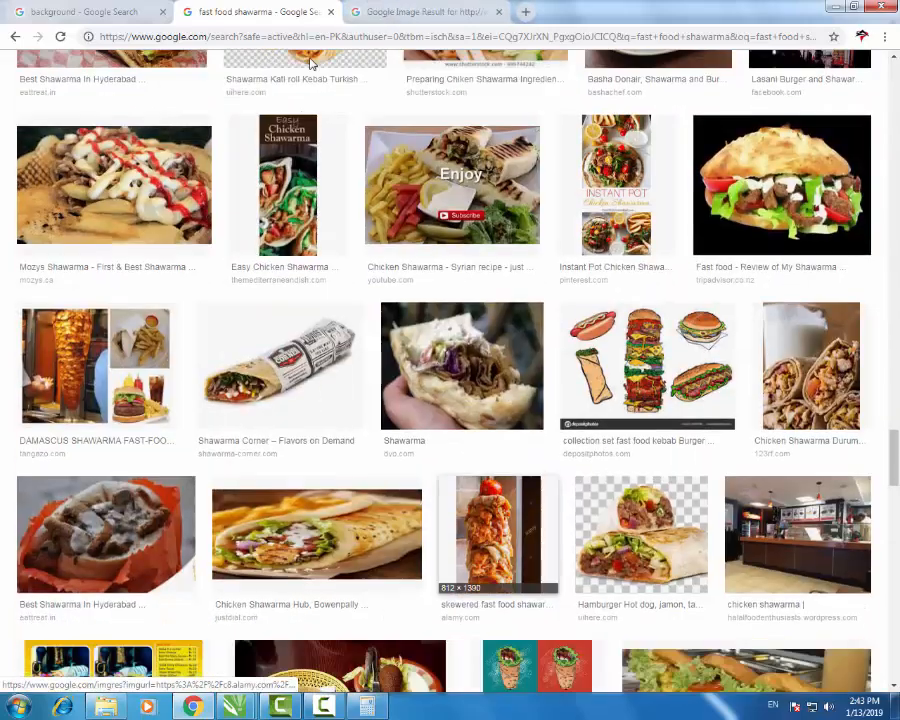
pyautogui.scroll(-5, 310, 64)
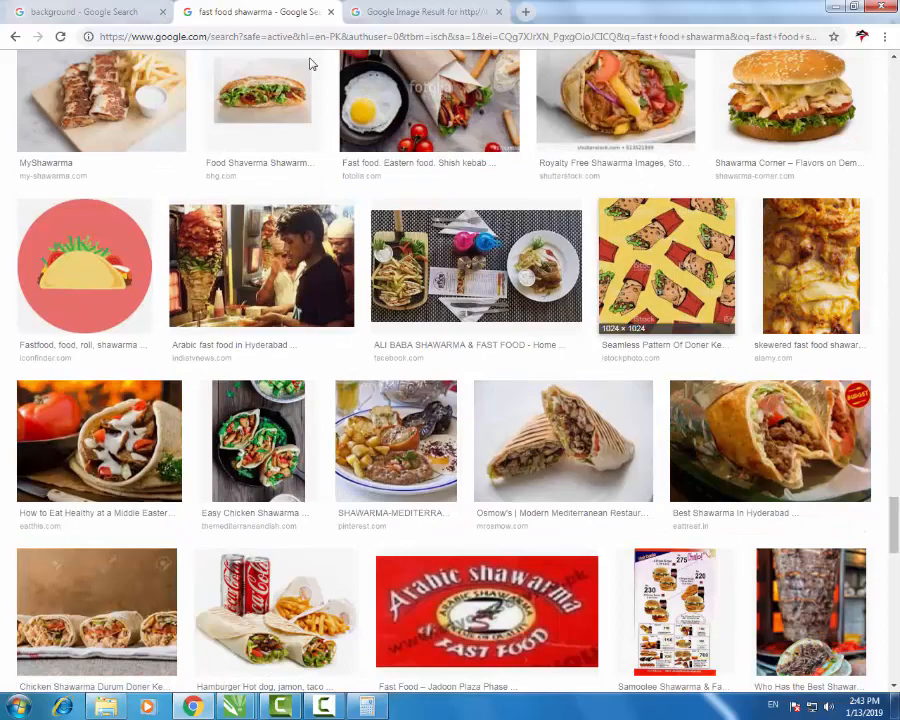
pyautogui.scroll(-6, 310, 64)
pyautogui.scroll(-3, 310, 64)
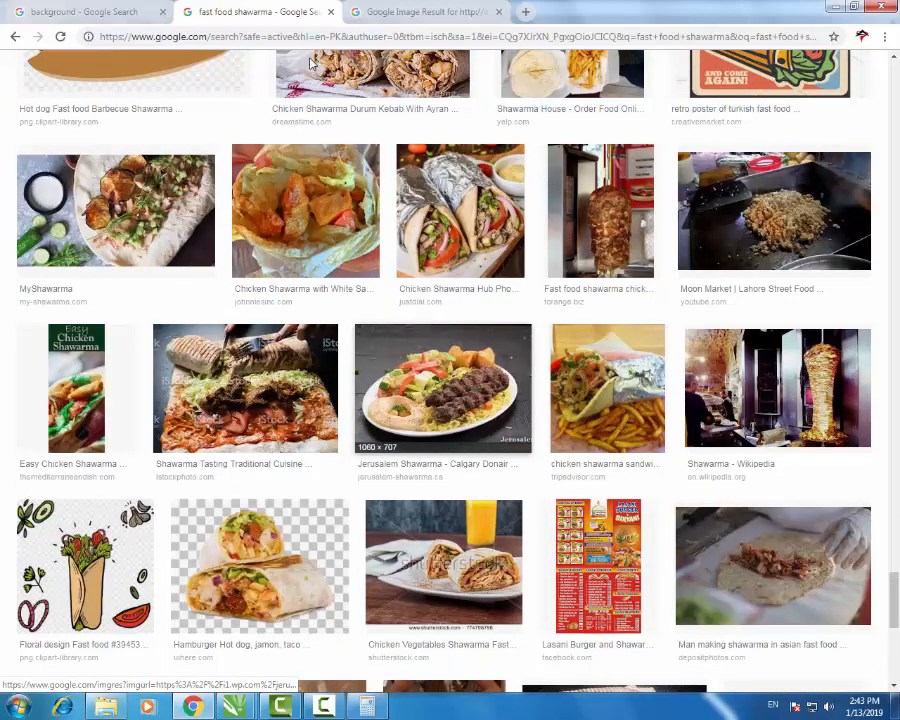
pyautogui.scroll(10, 310, 64)
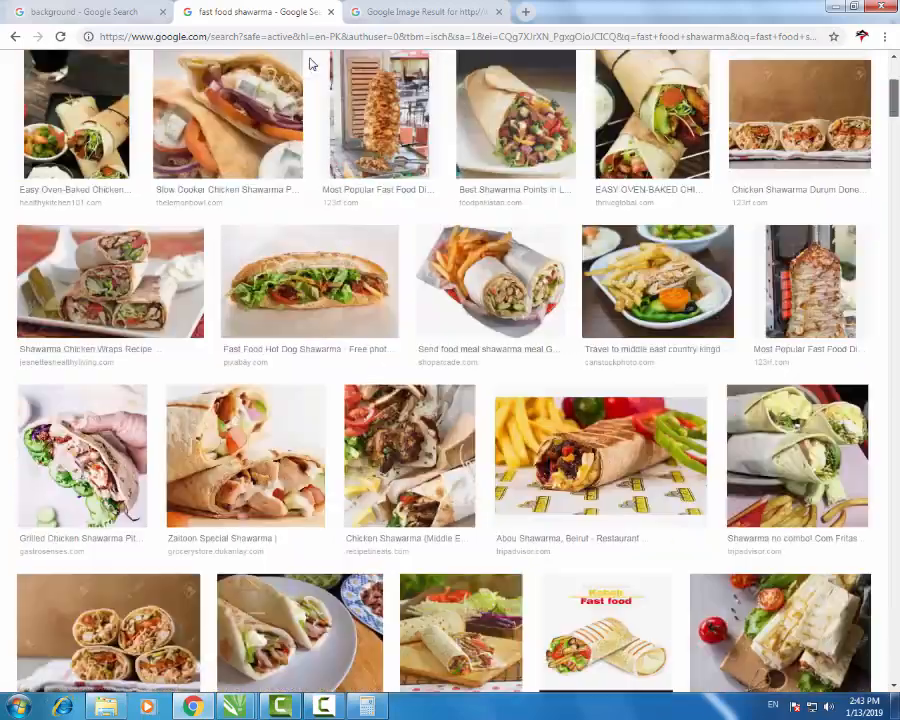
pyautogui.scroll(3, 310, 64)
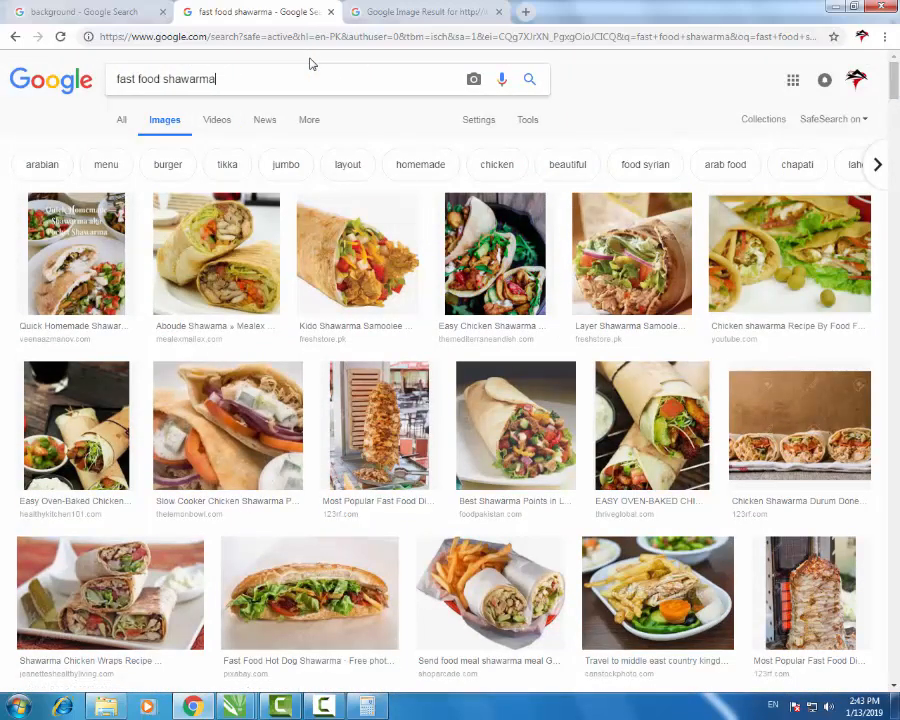
# - Change the image search to 'fast food burger' and browse the results against the menu design
pyautogui.press('BackSpace')
pyautogui.press('BackSpace')
pyautogui.press('BackSpace')
pyautogui.press('BackSpace')
pyautogui.press('BackSpace')
pyautogui.press('BackSpace')
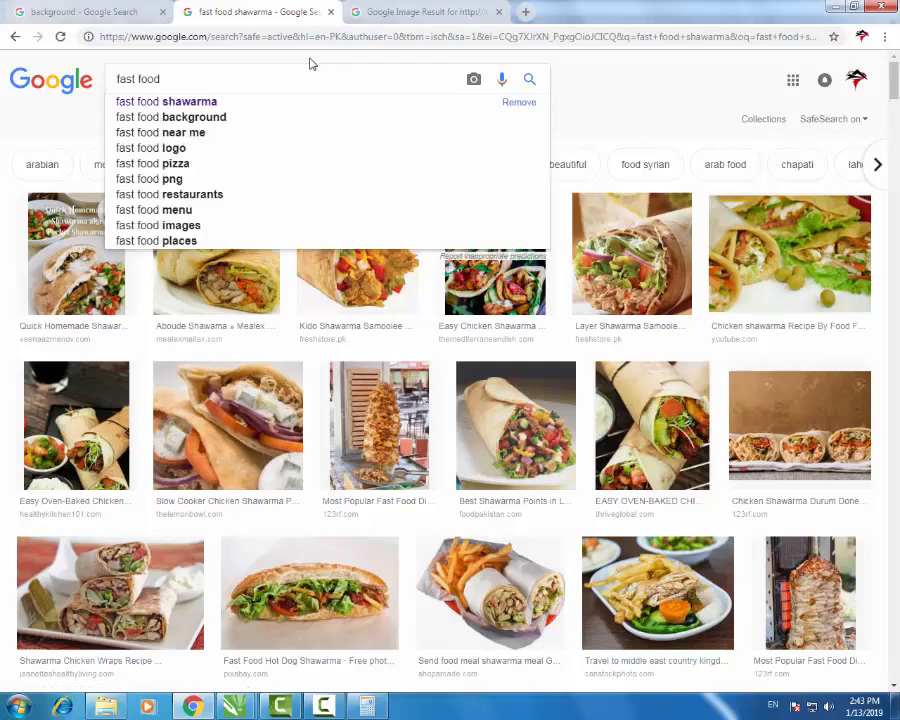
pyautogui.write('burger')
pyautogui.press('Return')
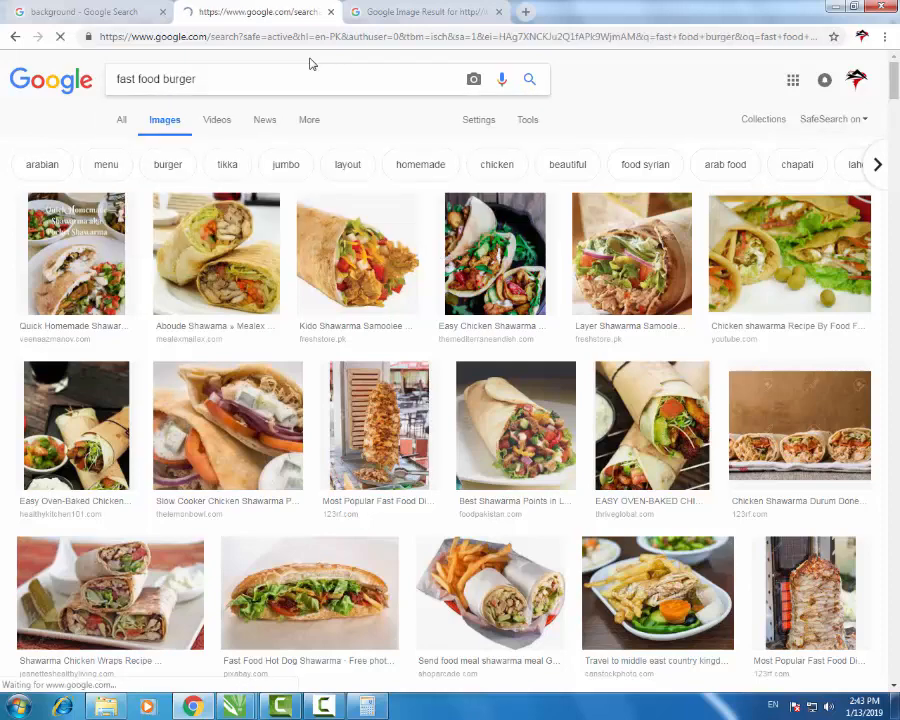
pyautogui.hotkey('alt', 'Tab')
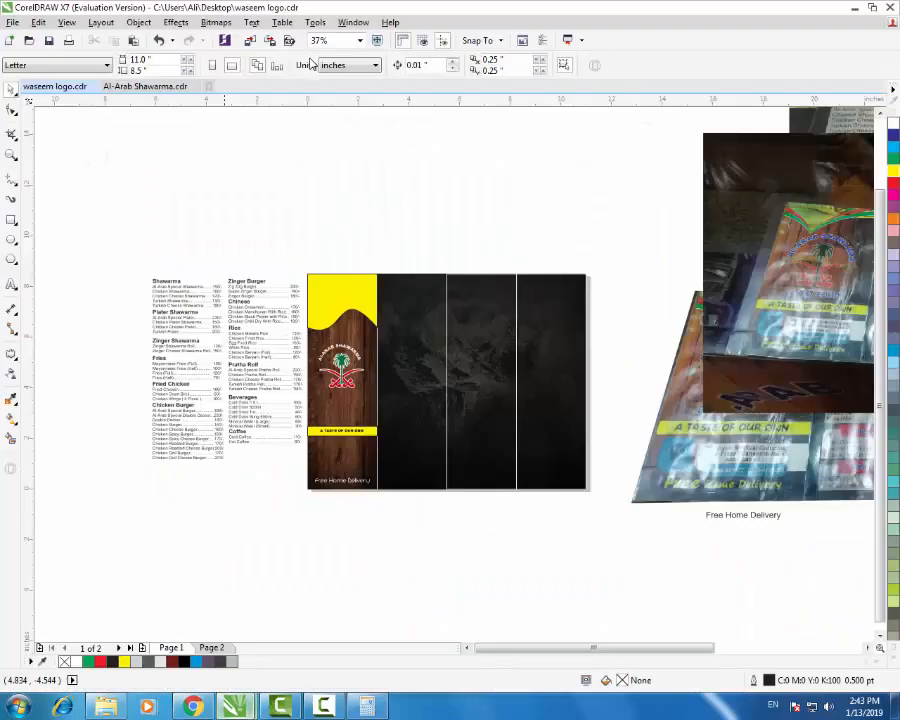
pyautogui.scroll(1, 185, 362)
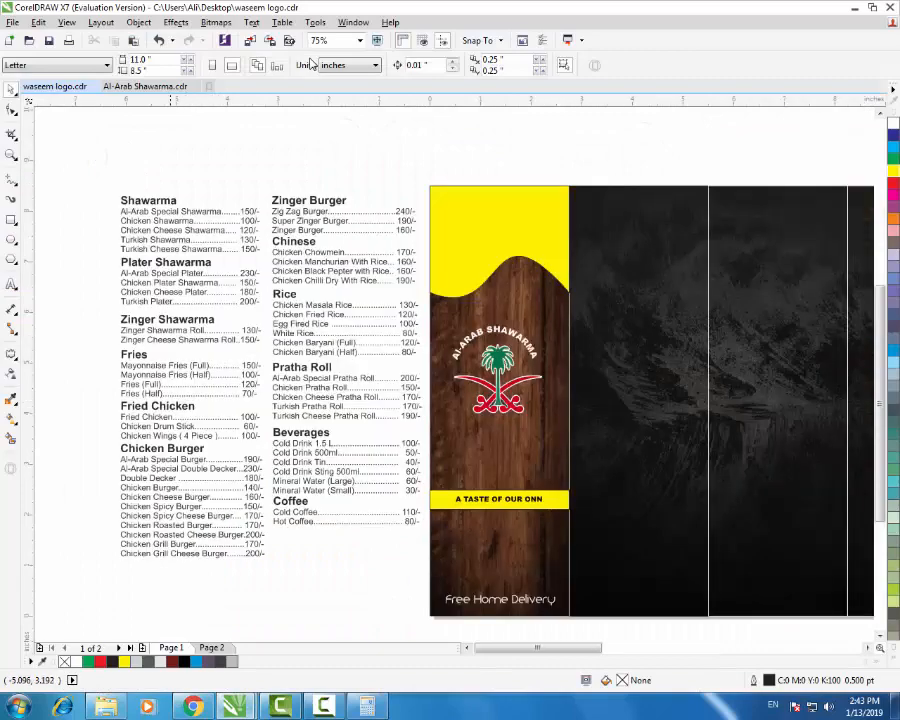
pyautogui.hotkey('alt', 'Tab')
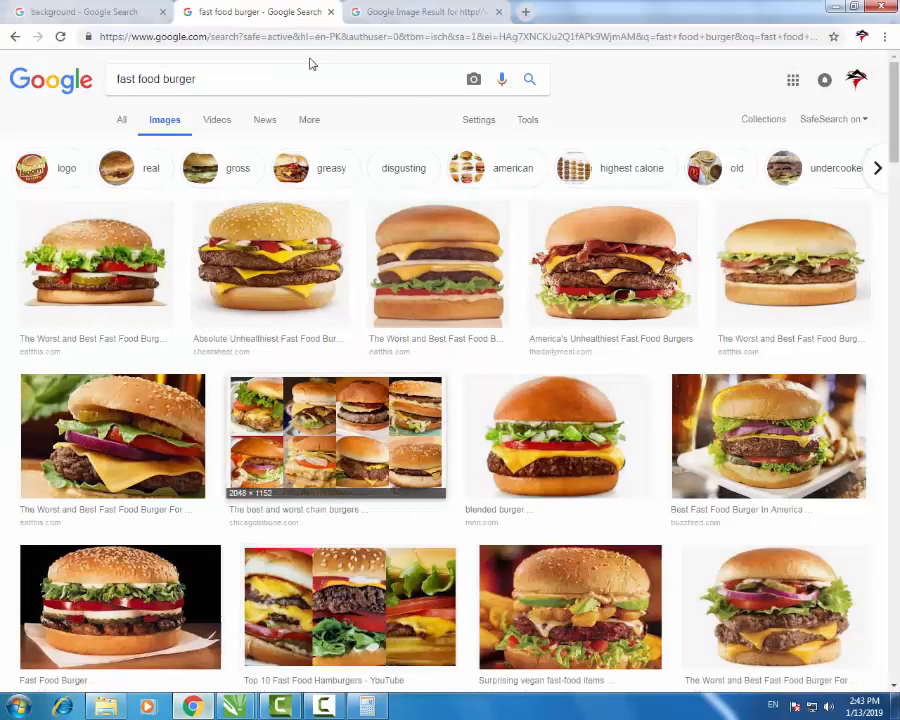
pyautogui.scroll(-5, 310, 63)
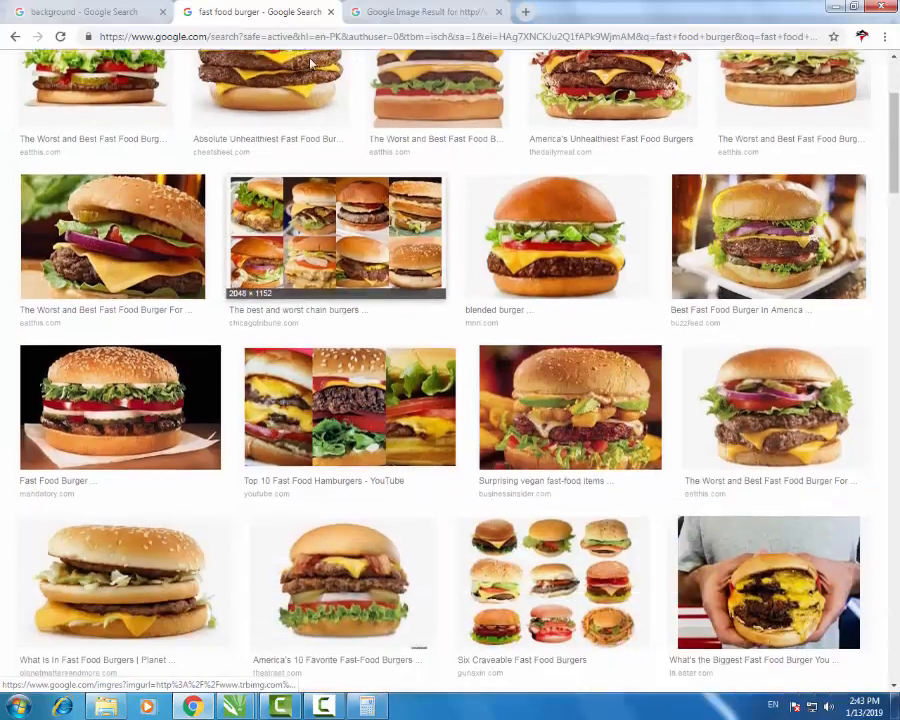
pyautogui.scroll(2, 310, 63)
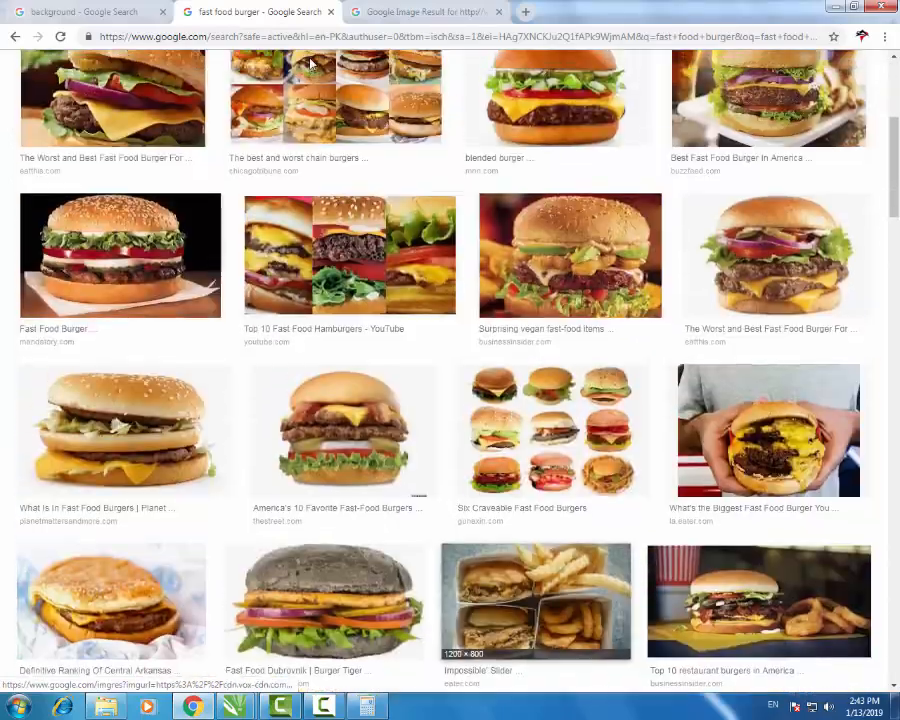
pyautogui.scroll(-3, 310, 63)
pyautogui.scroll(-3, 310, 63)
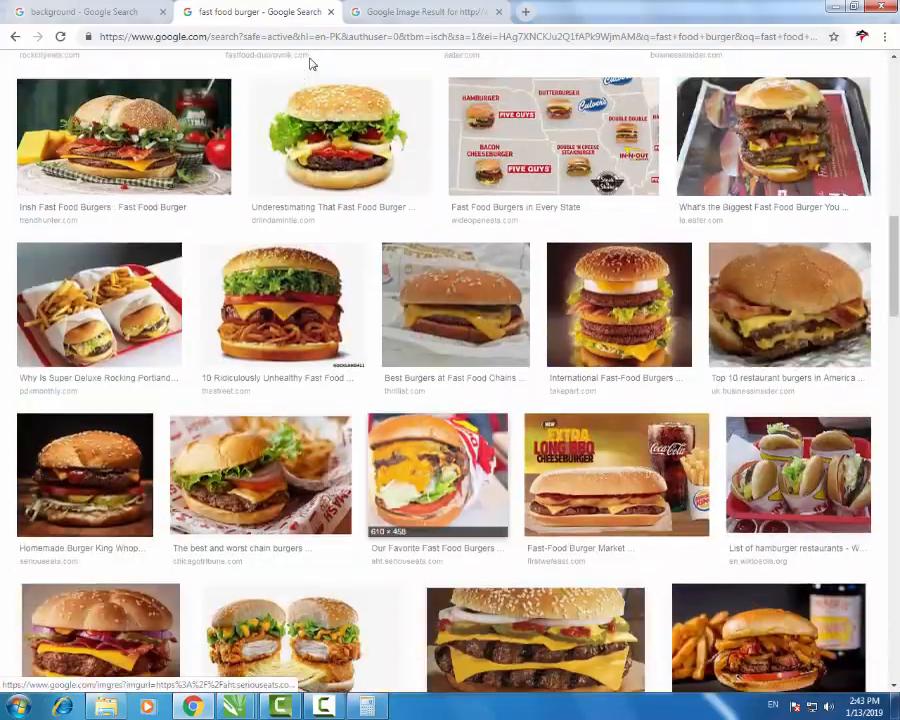
pyautogui.scroll(8, 310, 63)
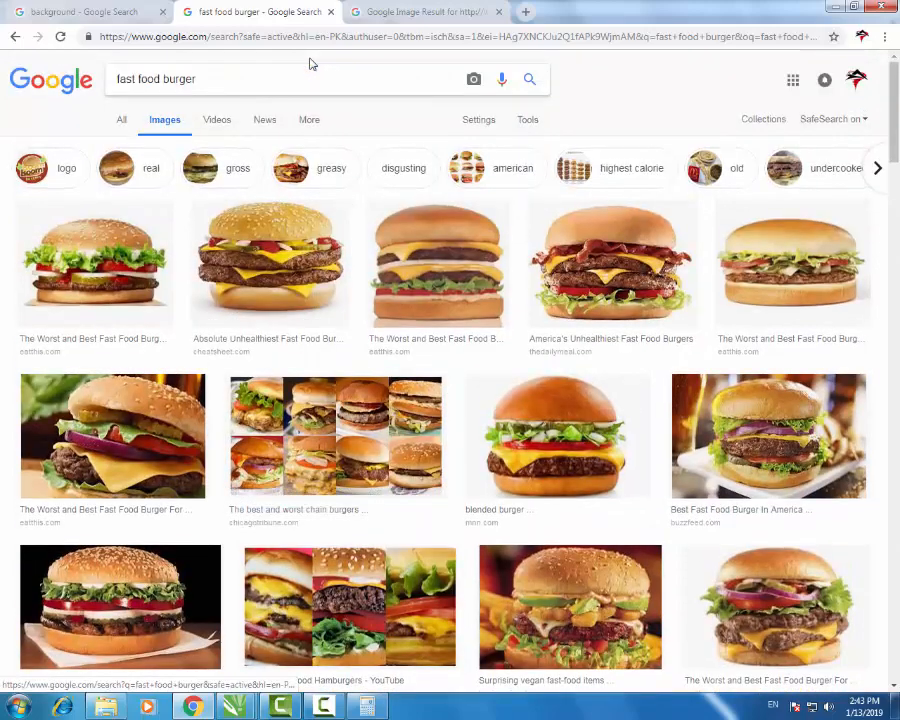
pyautogui.scroll(-2, 310, 63)
pyautogui.scroll(1, 310, 63)
pyautogui.scroll(1, 310, 63)
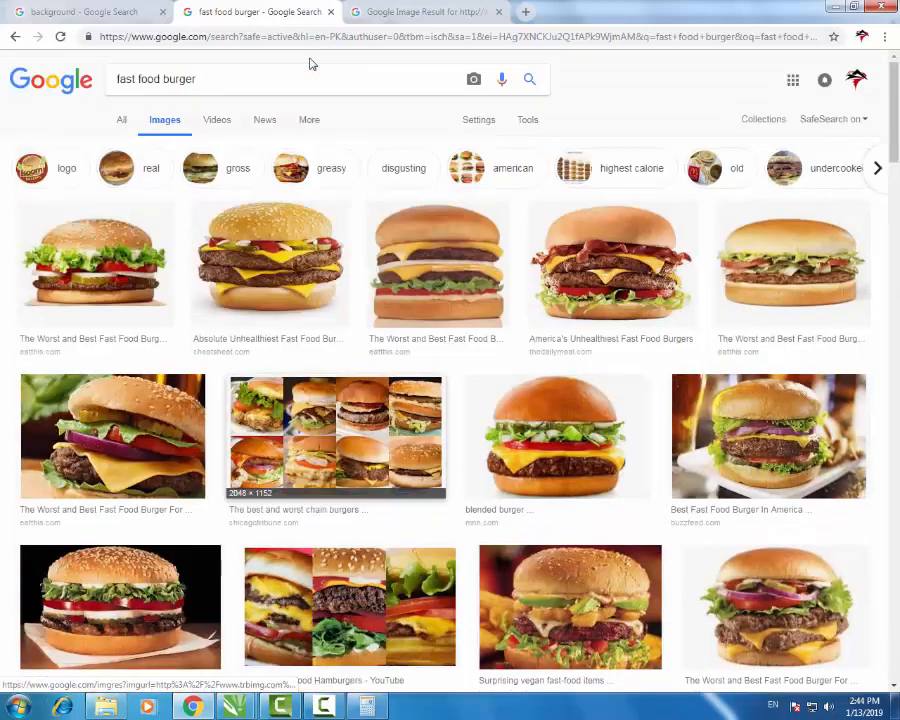
# - Open the double bacon burger image in a new tab, close it, then search 'fast food burger png'
pyautogui.rightClick(592, 276)
pyautogui.click(648, 282)
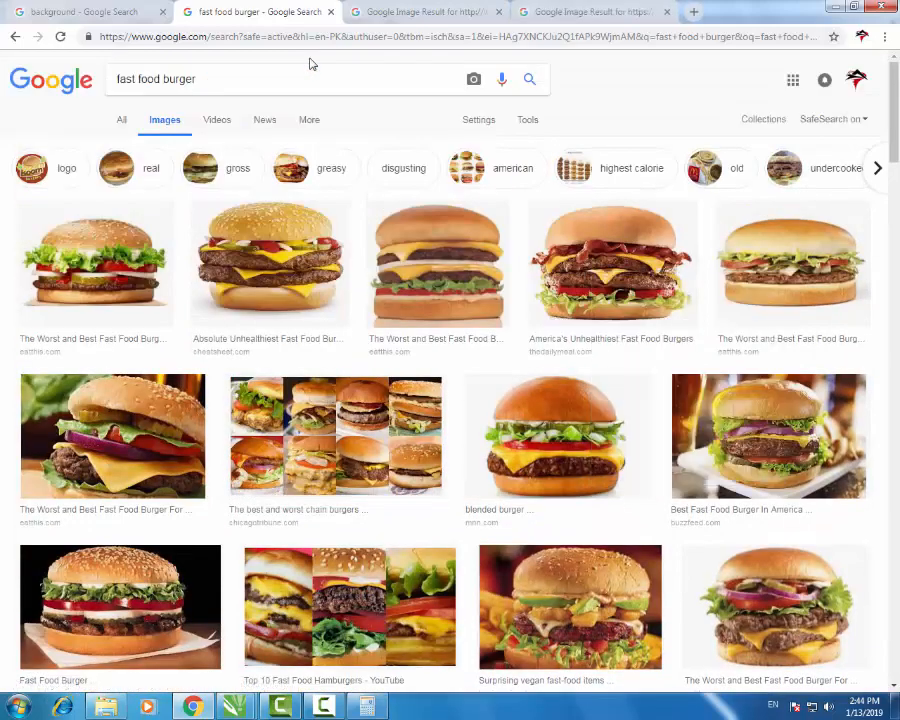
pyautogui.hotkey('ctrl', 'Tab')
pyautogui.hotkey('ctrl', 'Tab')
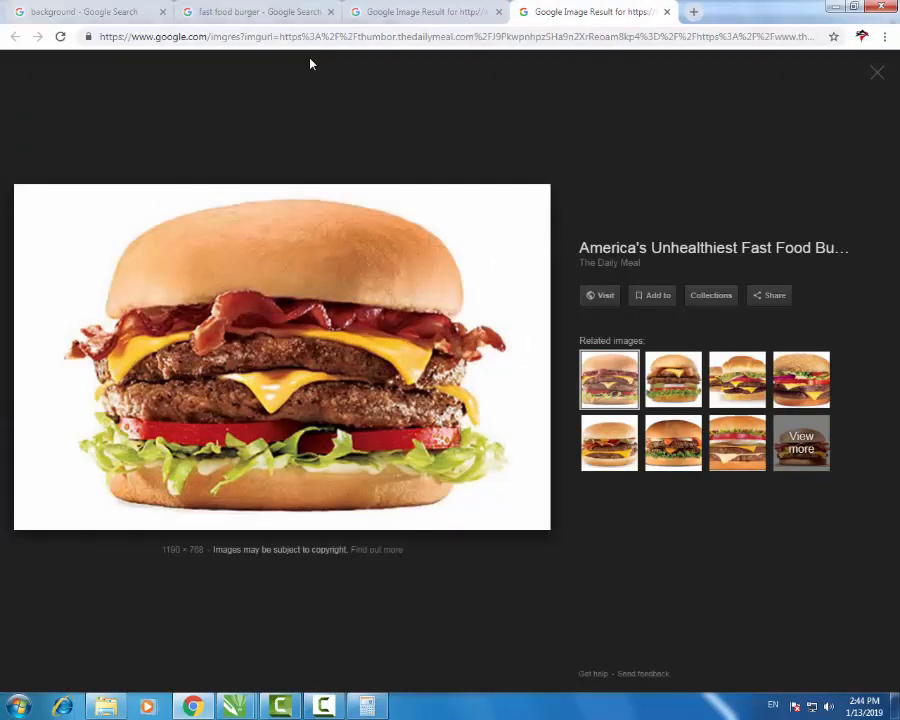
pyautogui.hotkey('ctrl', 'w')
pyautogui.hotkey('ctrl', 'shift', 'Tab')
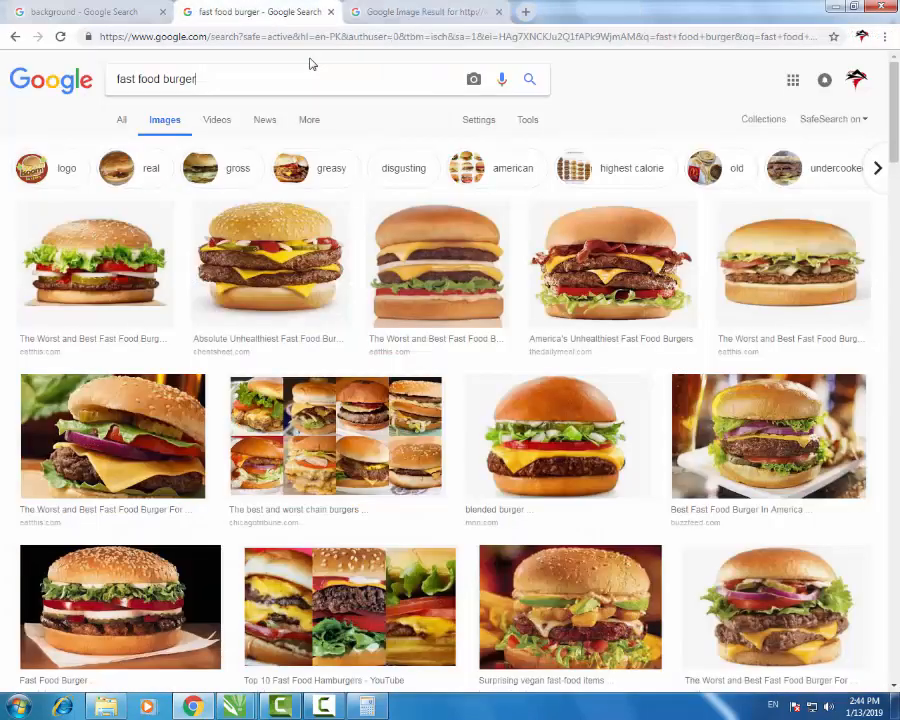
pyautogui.write('png')
pyautogui.press('Return')
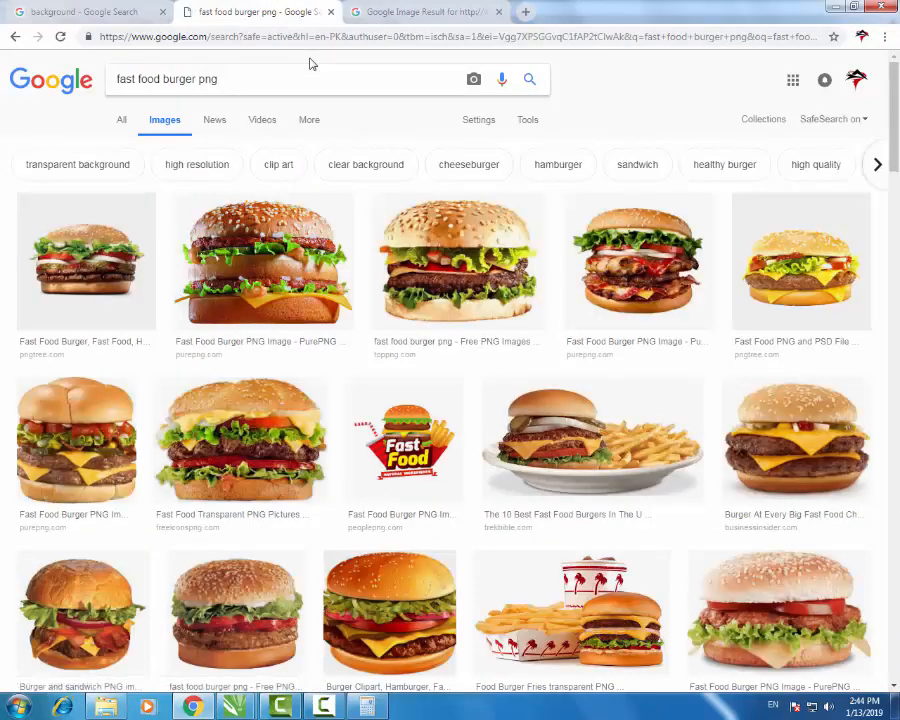
# - Save the burger-and-fries PNG from 'The 10 Best Fast Food Burgers' and carry it toward CorelDRAW
pyautogui.scroll(-3, 310, 64)
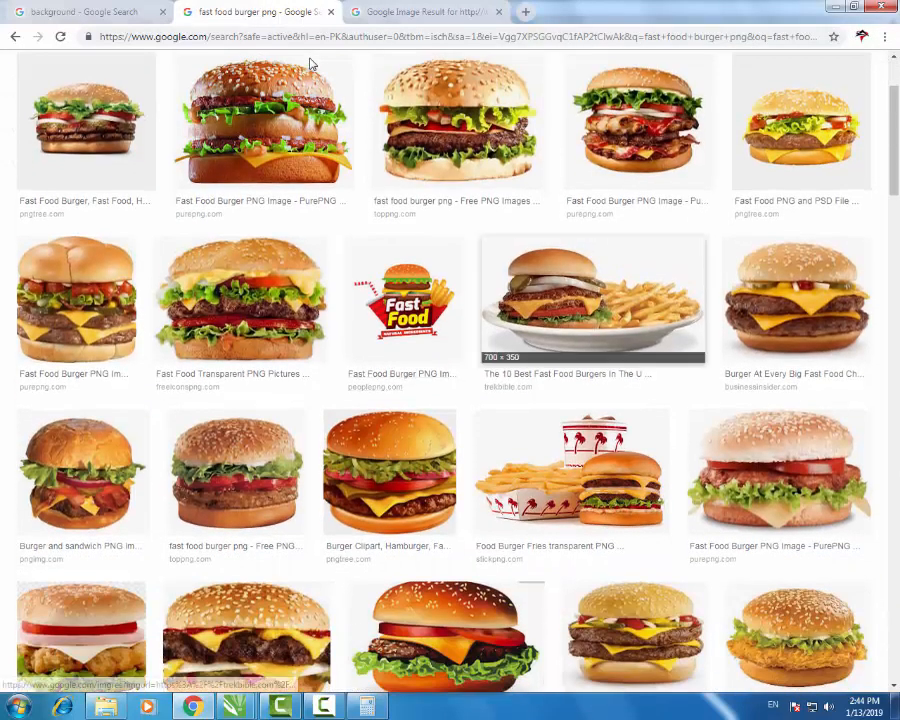
pyautogui.click(575, 305)
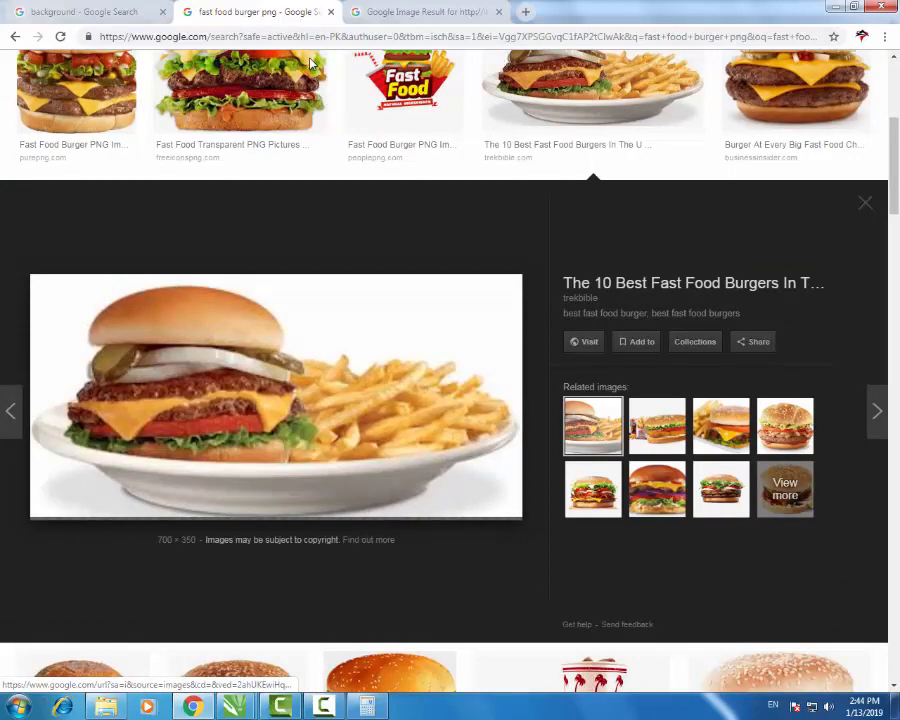
pyautogui.rightClick(330, 397)
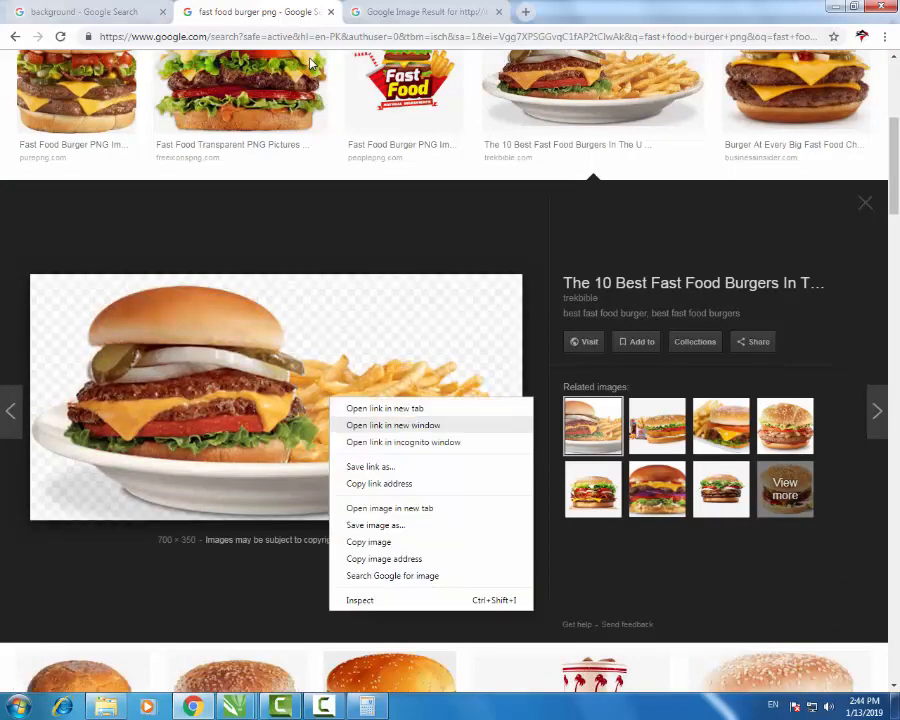
pyautogui.click(375, 525)
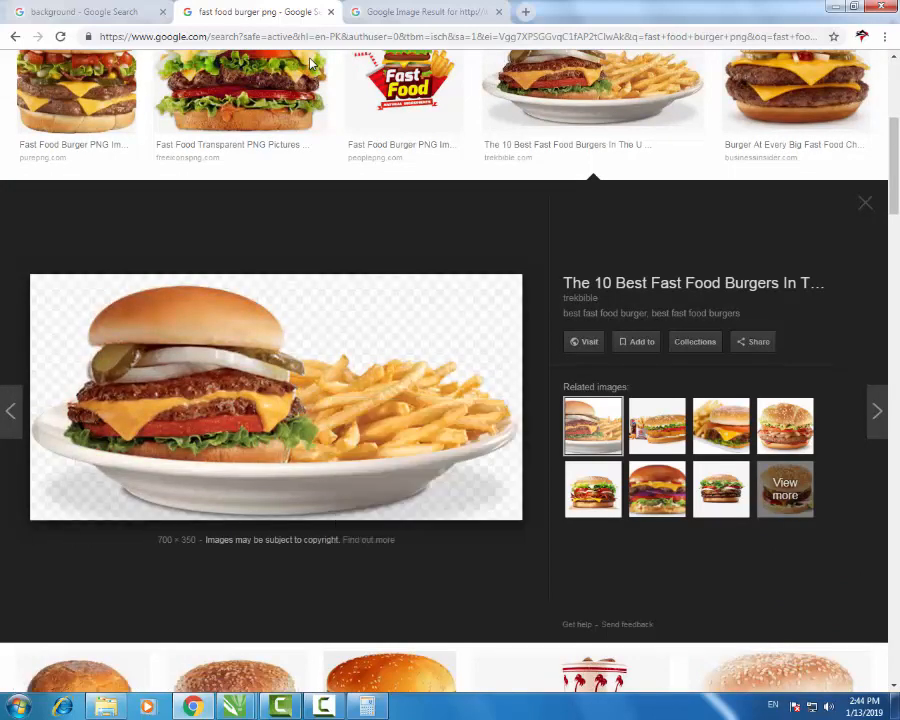
pyautogui.click(331, 337)
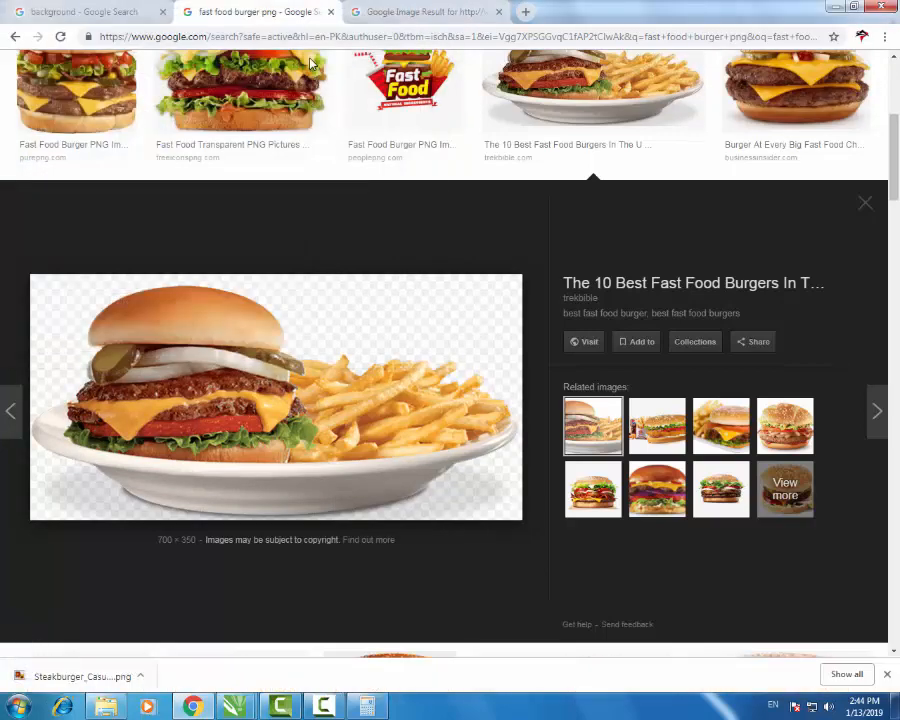
pyautogui.moveTo(40, 676); pyautogui.dragTo(245, 707)
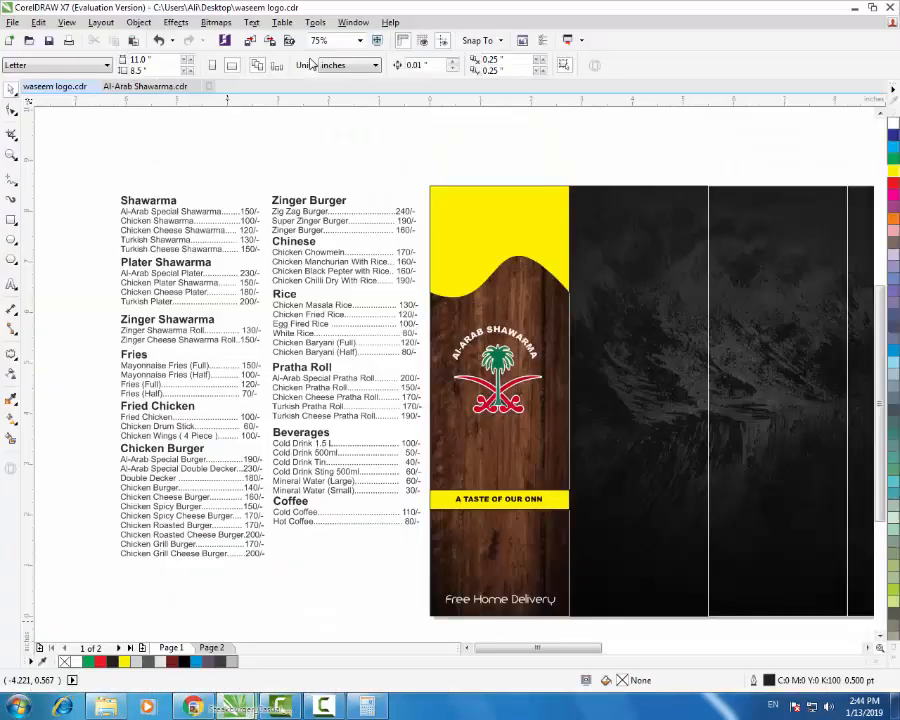
# - Try the burger-and-fries image on the menu at 17.4% above the yellow panel, then delete it
pyautogui.moveTo(311, 64); pyautogui.dragTo(313, 64)
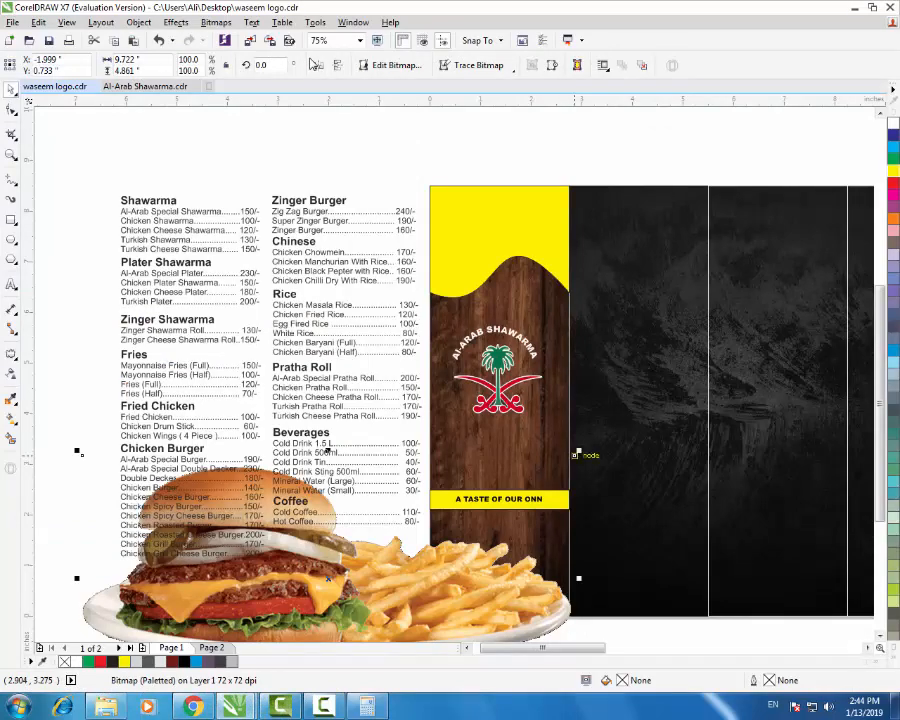
pyautogui.moveTo(581, 452); pyautogui.dragTo(379, 516)
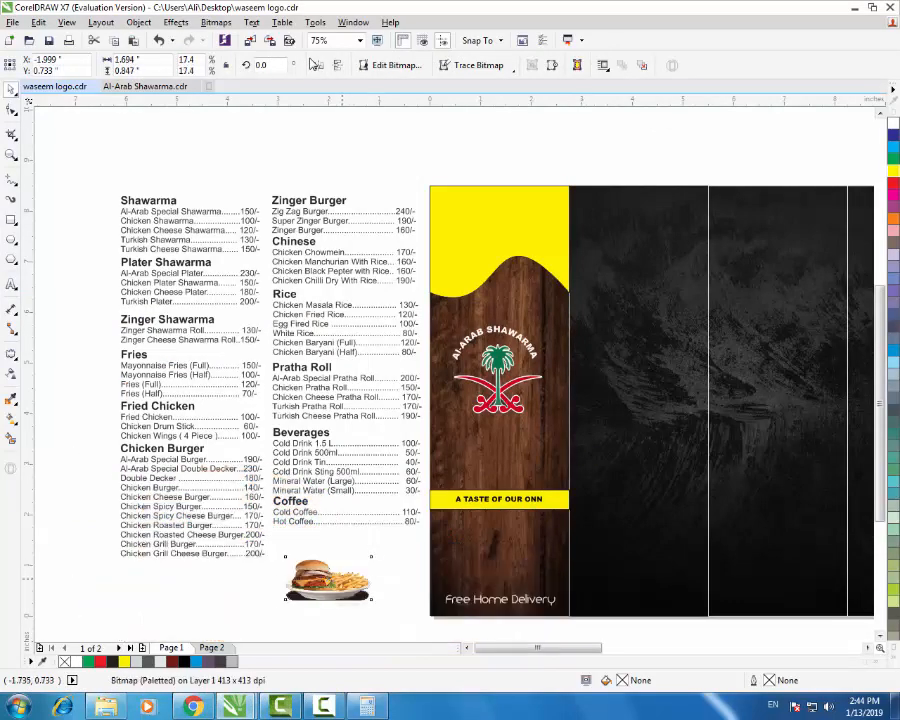
pyautogui.moveTo(342, 578); pyautogui.dragTo(511, 150)
pyautogui.scroll(2, 510, 142)
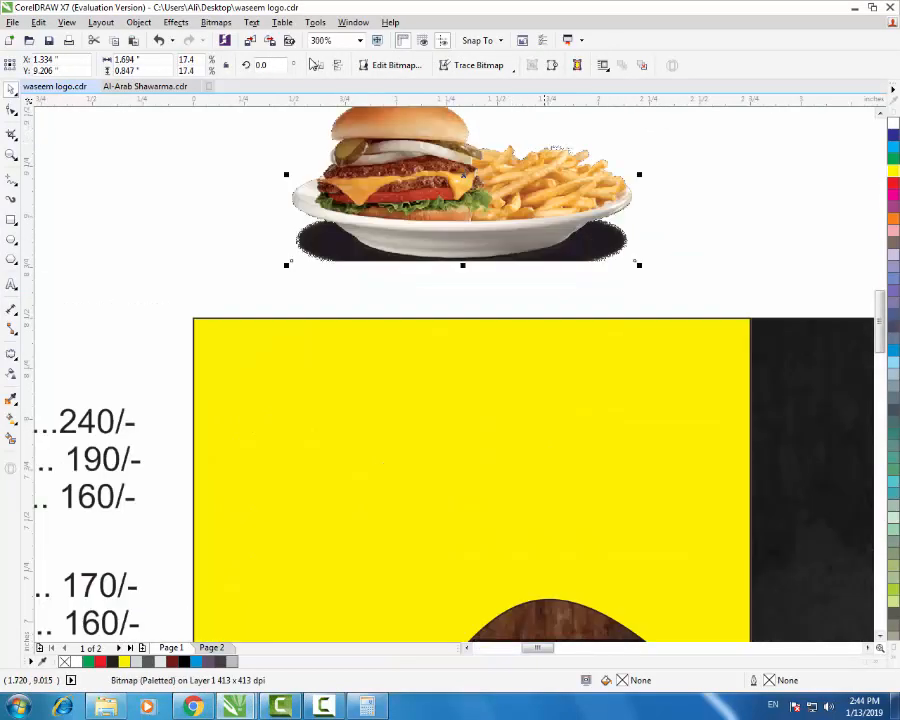
pyautogui.press('Delete')
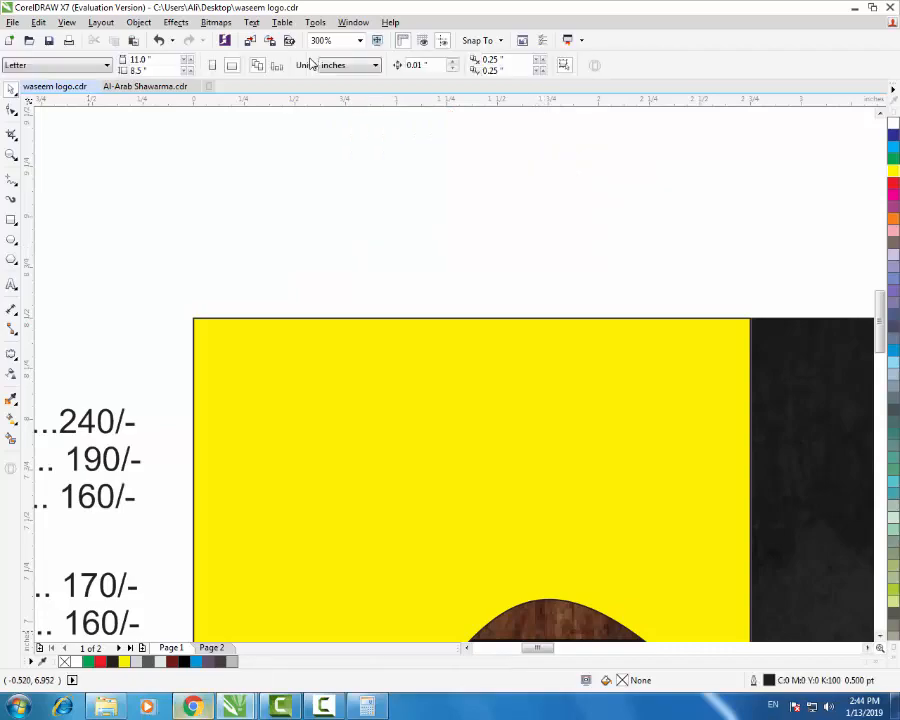
pyautogui.hotkey('alt', 'Tab')
pyautogui.scroll(-3, 310, 64)
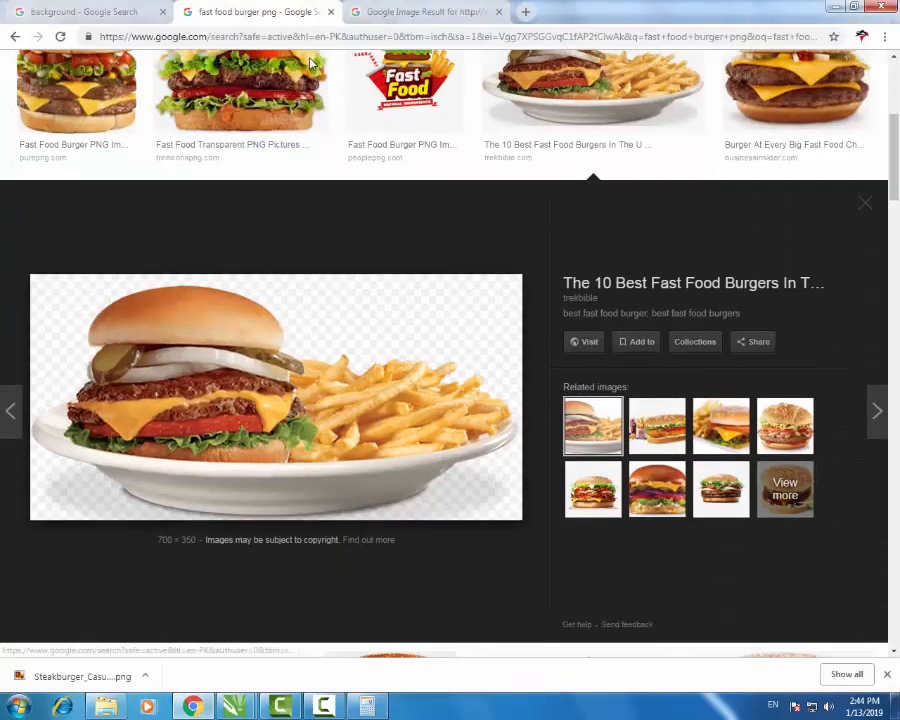
# - Download the 'Fast Food Transparent PNG' burger and drop it into the CorelDRAW design
pyautogui.press('Escape')
pyautogui.scroll(-3, 310, 64)
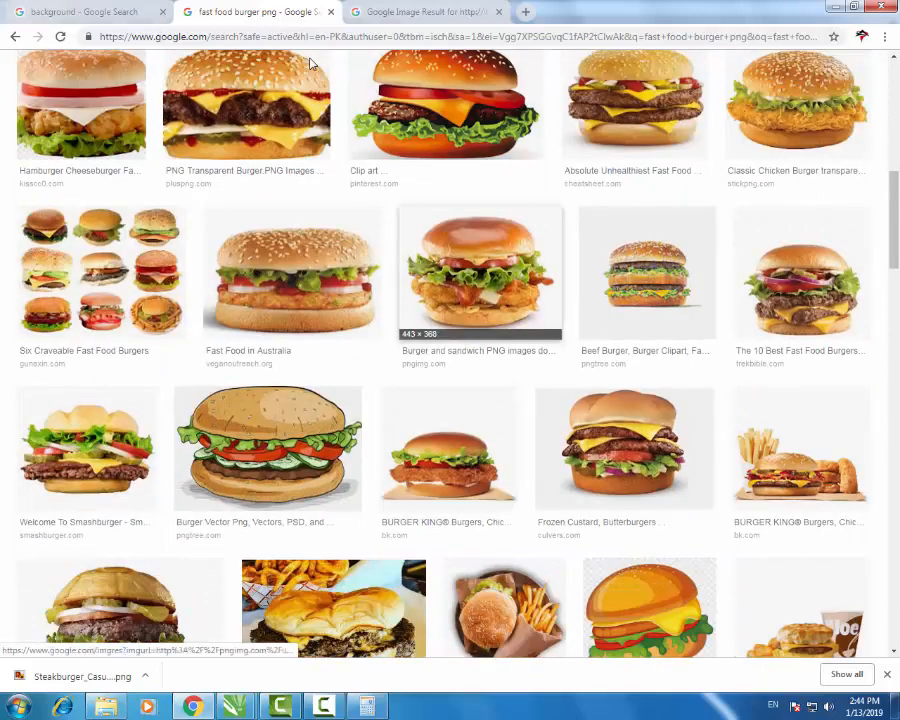
pyautogui.scroll(4, 310, 64)
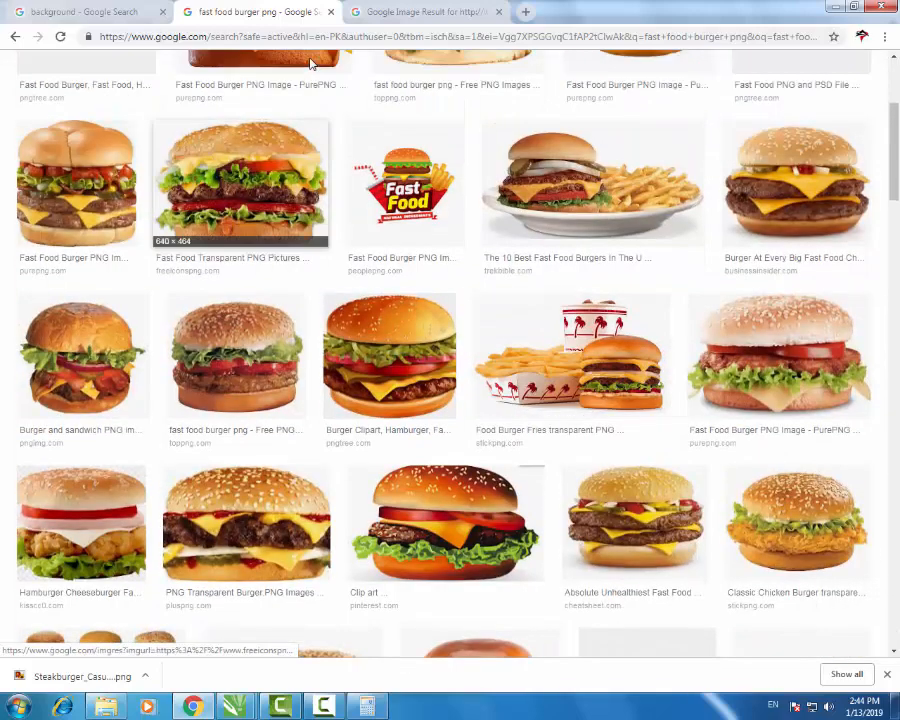
pyautogui.click(240, 185)
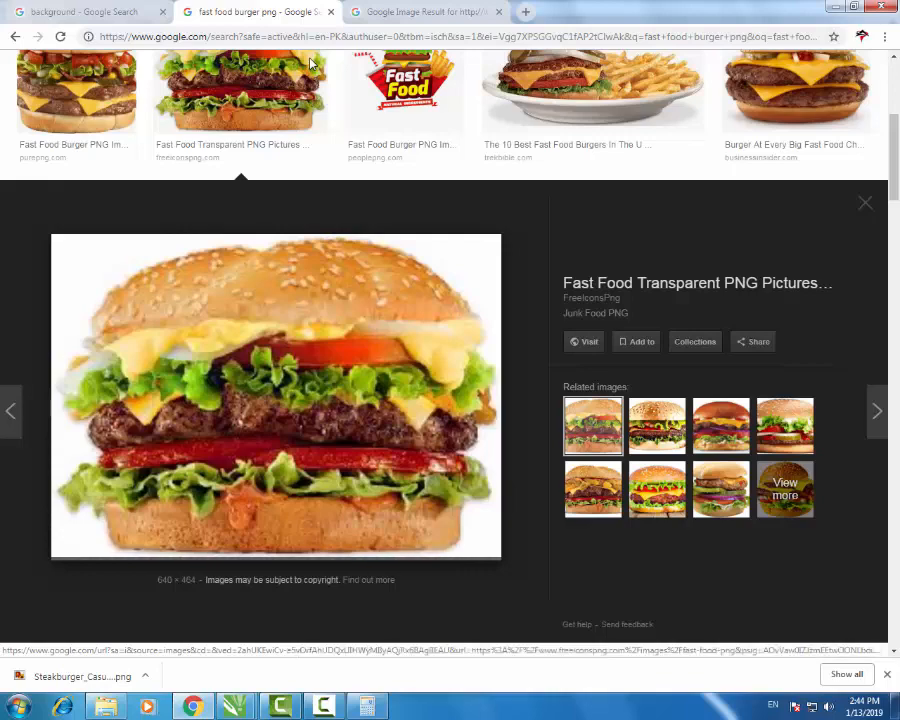
pyautogui.rightClick(293, 370)
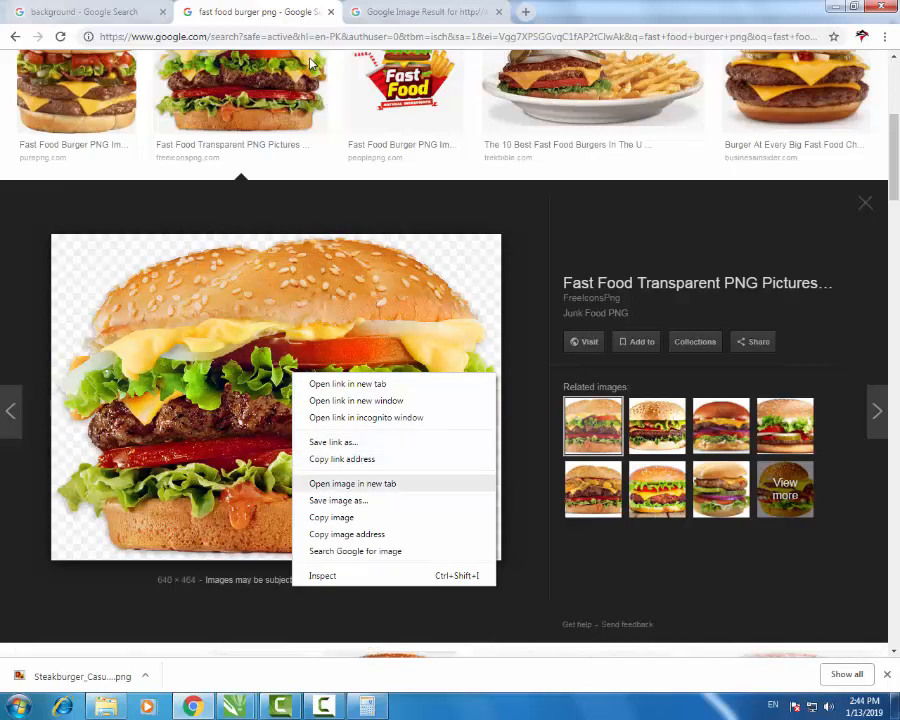
pyautogui.click(345, 483)
pyautogui.press('Return')
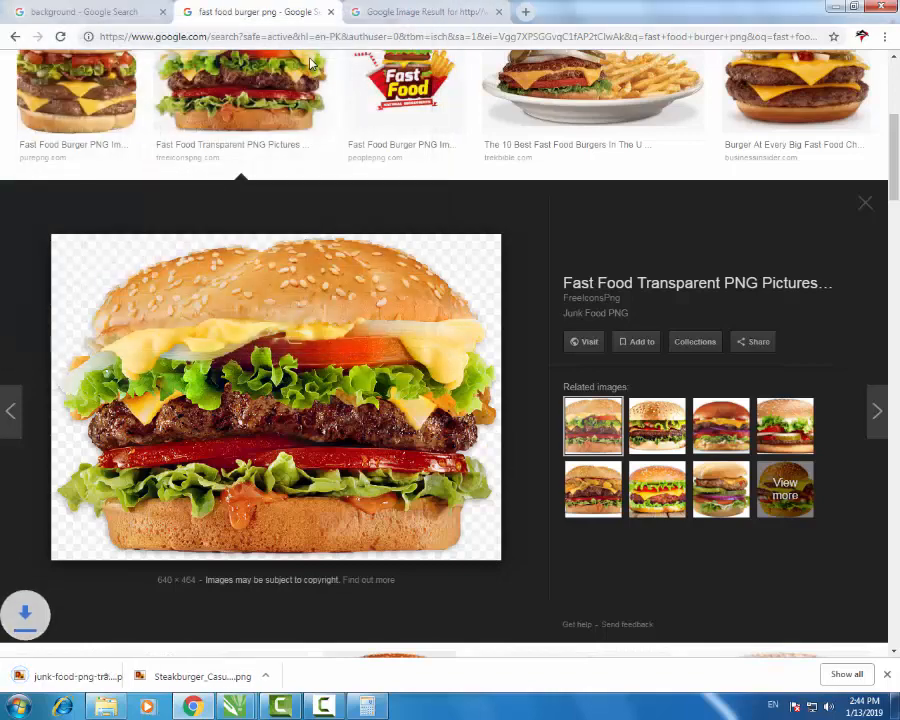
pyautogui.click(281, 706)
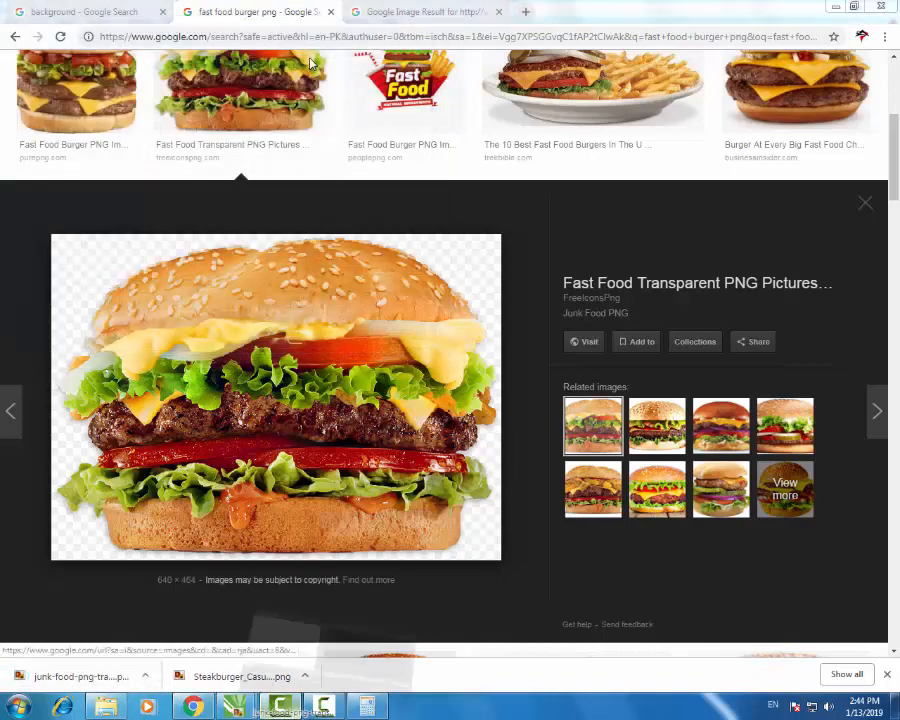
pyautogui.moveTo(252, 704)
pyautogui.mouseDown()
pyautogui.moveTo(245, 698)
pyautogui.moveTo(340, 300)
pyautogui.mouseUp()
pyautogui.scroll(-2, 396, 355)
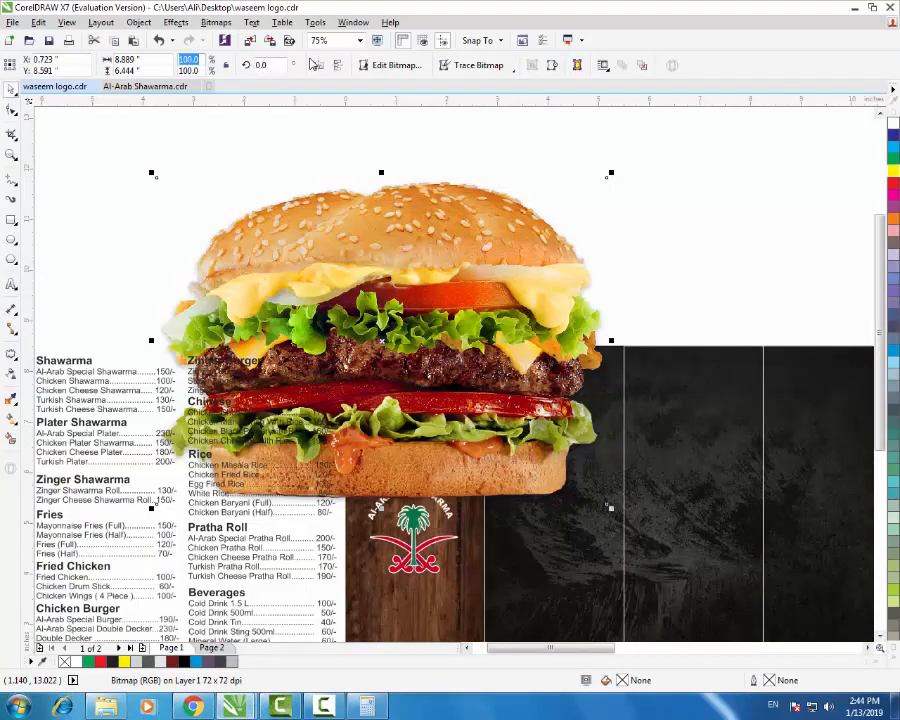
# - Scale the burger down to 12.5% and move it into the yellow top panel
pyautogui.write('5')
pyautogui.press('Return')
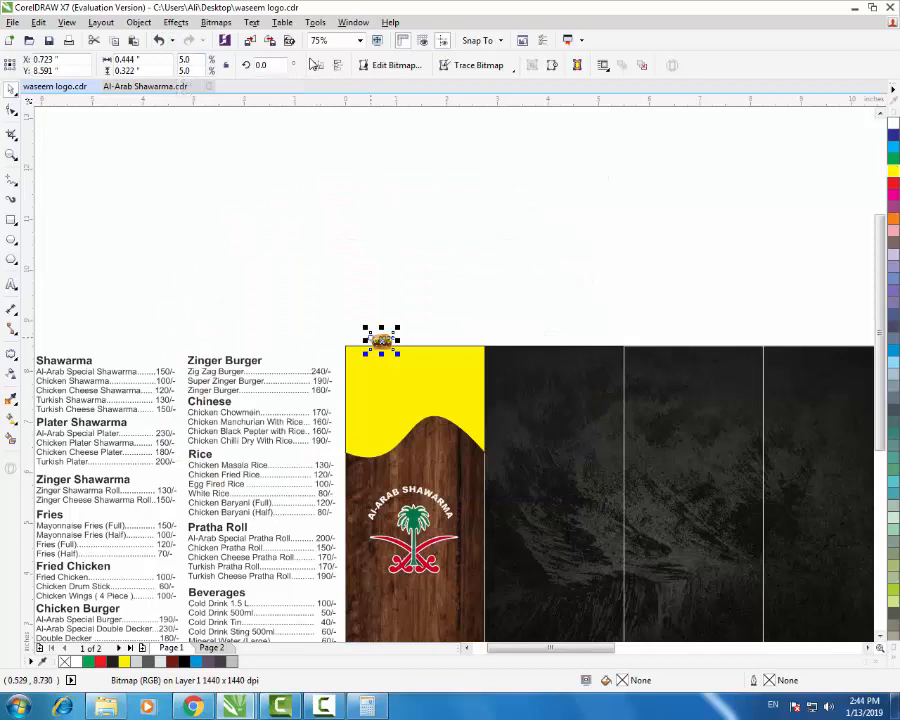
pyautogui.scroll(1, 366, 366)
pyautogui.moveTo(396, 318); pyautogui.dragTo(452, 411)
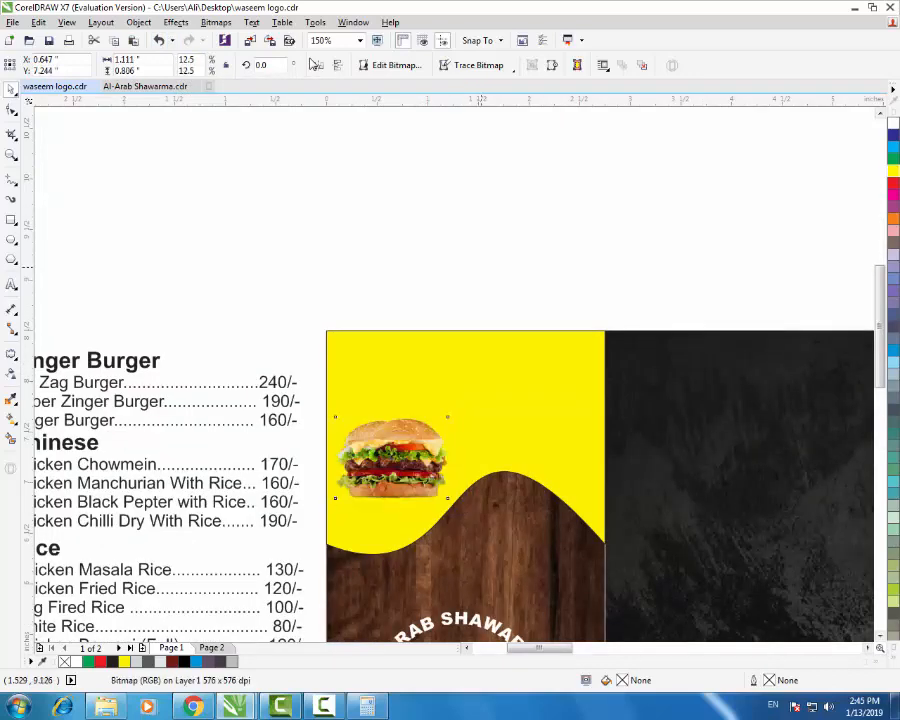
pyautogui.click(481, 267)
pyautogui.click(193, 706)
pyautogui.scroll(5, 450, 270)
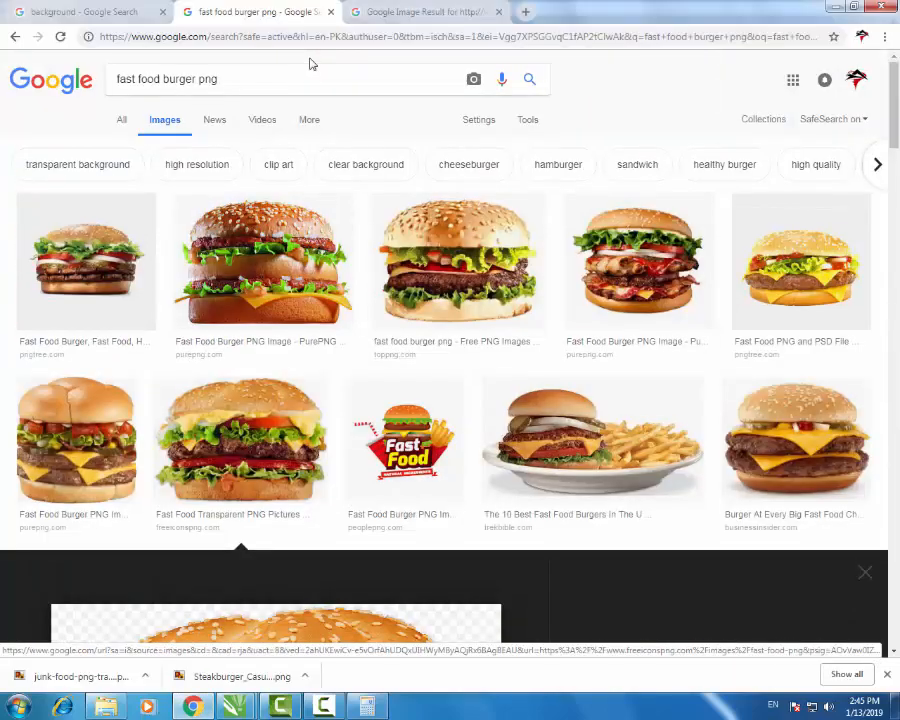
# - Return to the fast food shawarma results and copy the Food Fusion chicken shawarma recipe photo
pyautogui.hotkey('alt', 'Left')
pyautogui.hotkey('alt', 'Left')
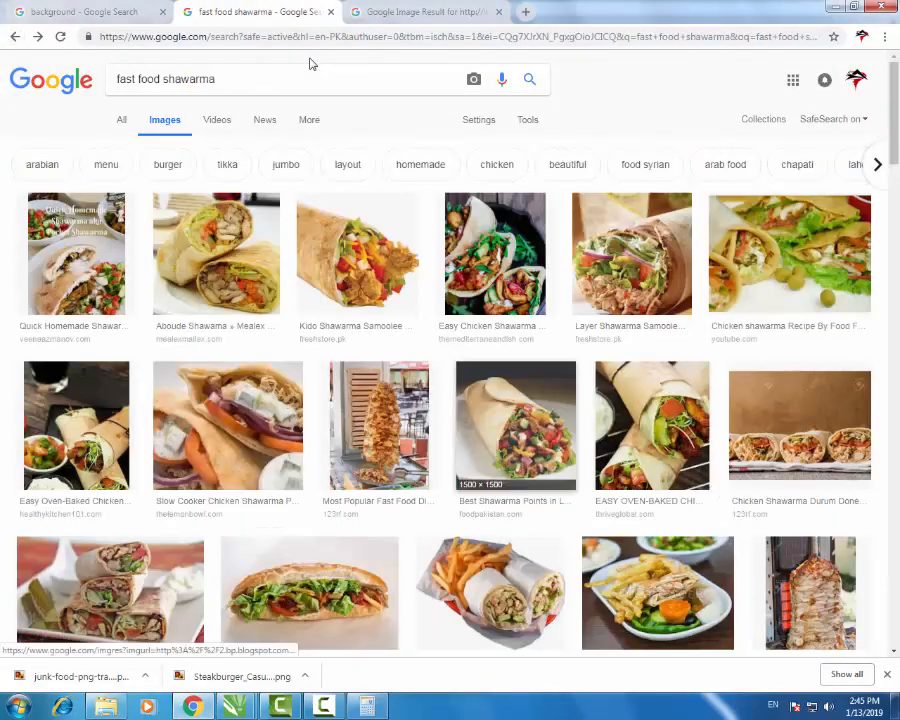
pyautogui.scroll(-5, 310, 64)
pyautogui.scroll(1, 310, 64)
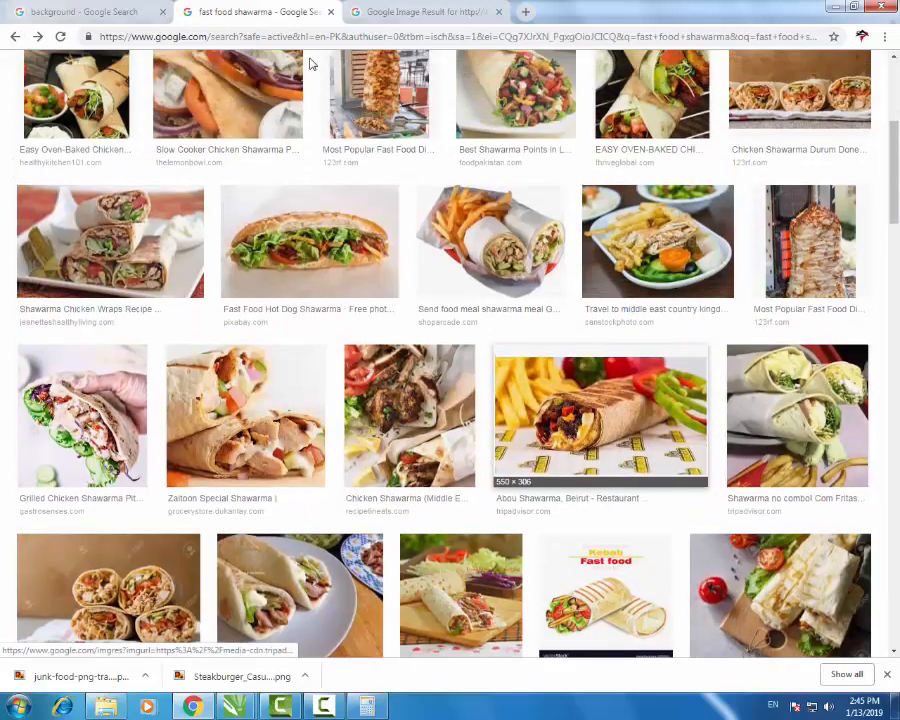
pyautogui.scroll(-5, 310, 64)
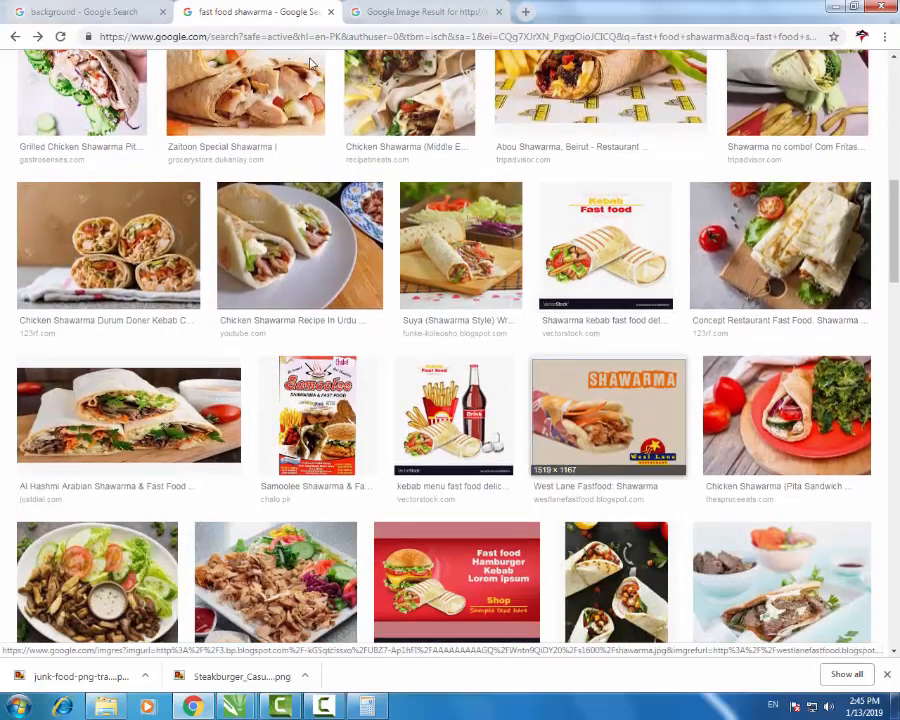
pyautogui.scroll(9, 310, 64)
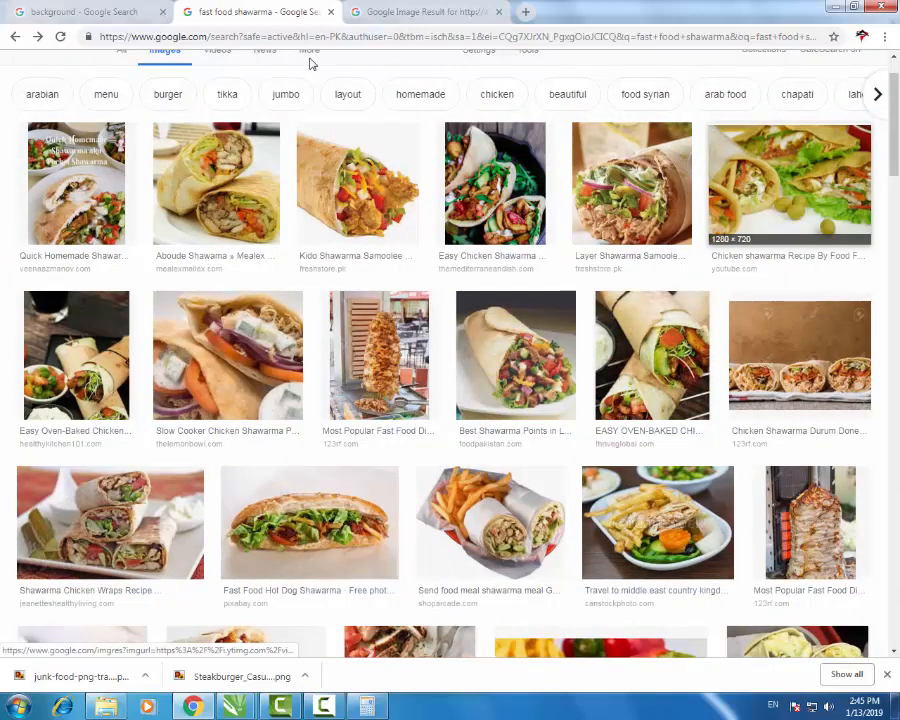
pyautogui.click(789, 190)
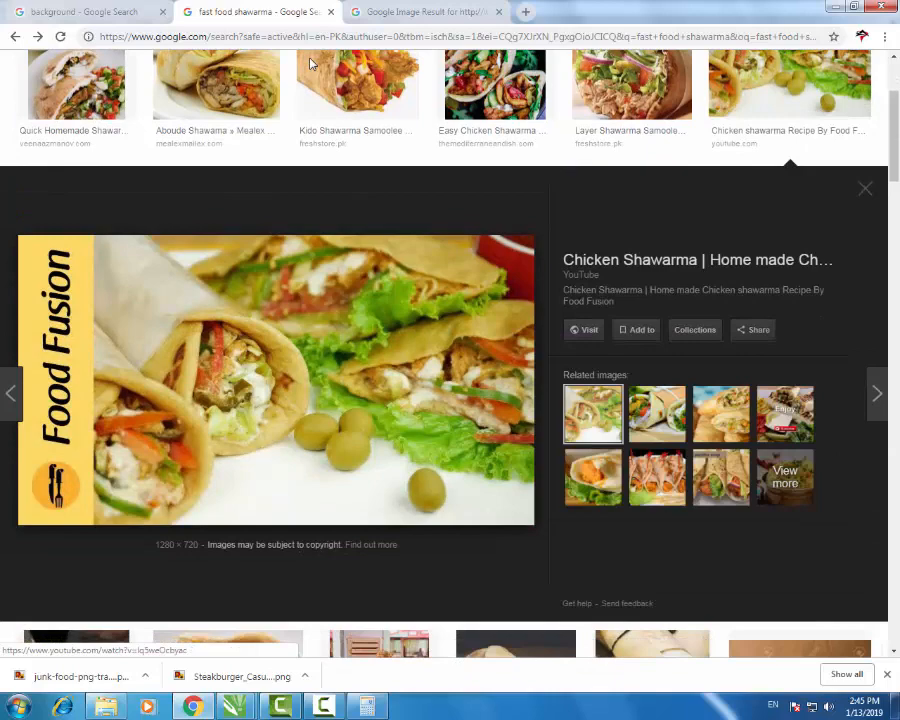
pyautogui.rightClick(364, 374)
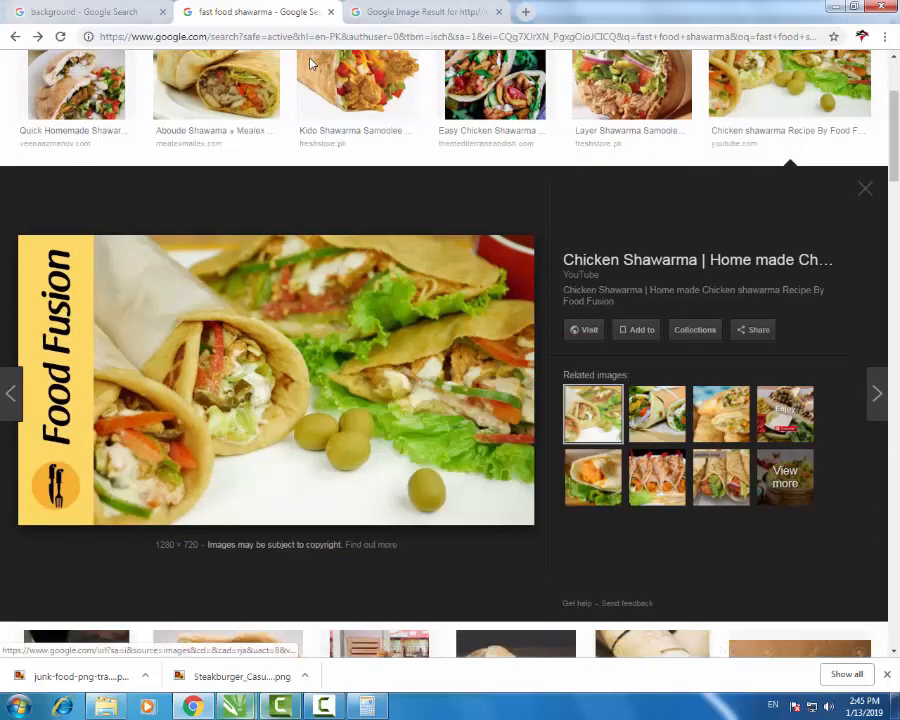
pyautogui.click(235, 706)
pyautogui.click(160, 615)
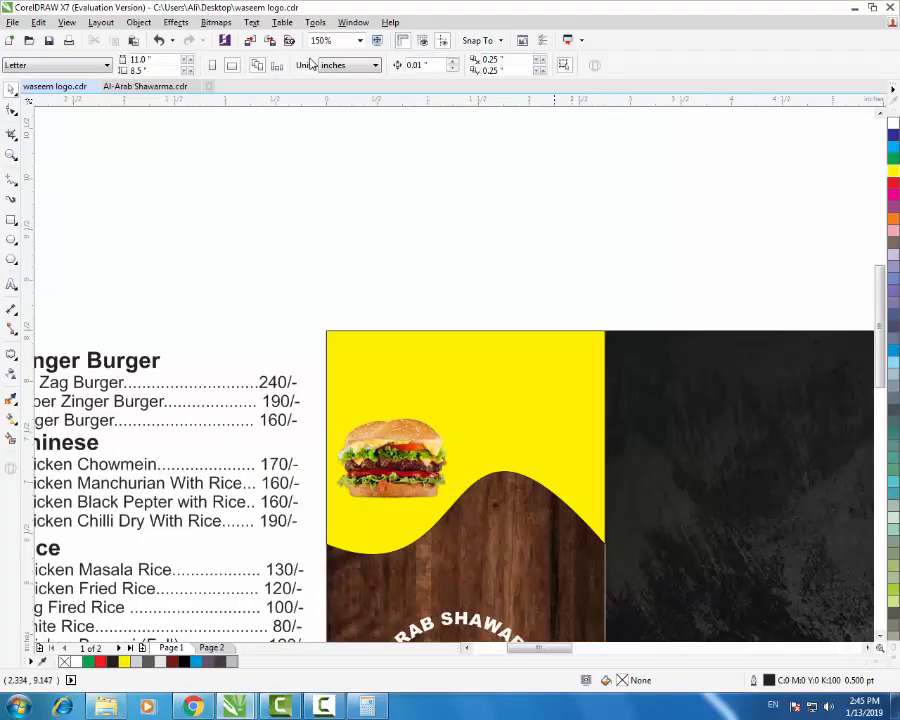
# - Paste the shawarma photo, move it up and left, and shrink it to about 38%
pyautogui.hotkey('ctrl', 'v')
pyautogui.press('F3')
pyautogui.press('F3')
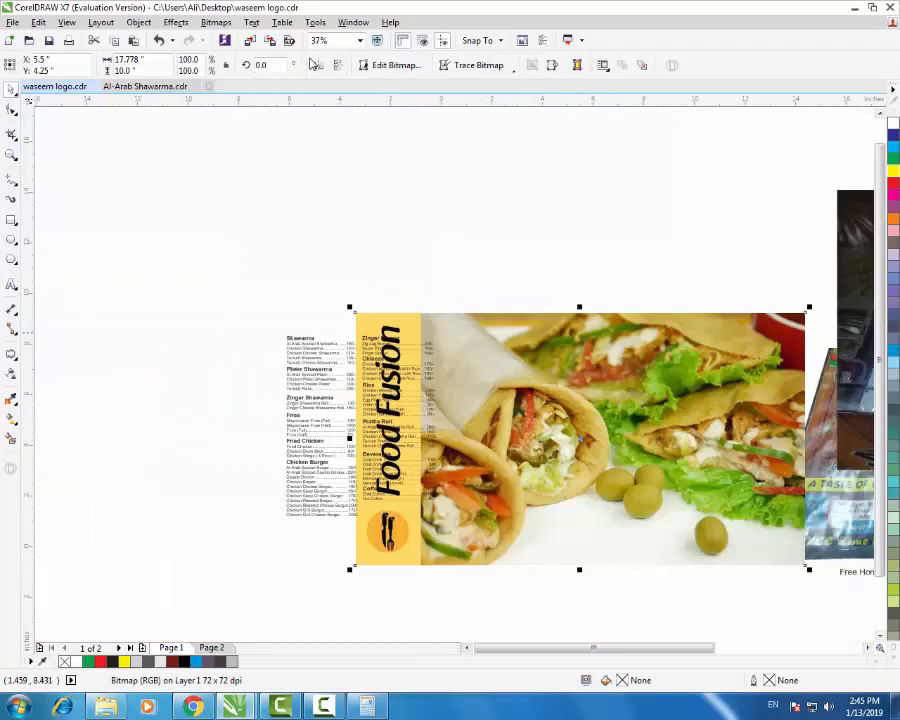
pyautogui.moveTo(613, 392); pyautogui.dragTo(544, 190)
pyautogui.scroll(-4, 607, 399)
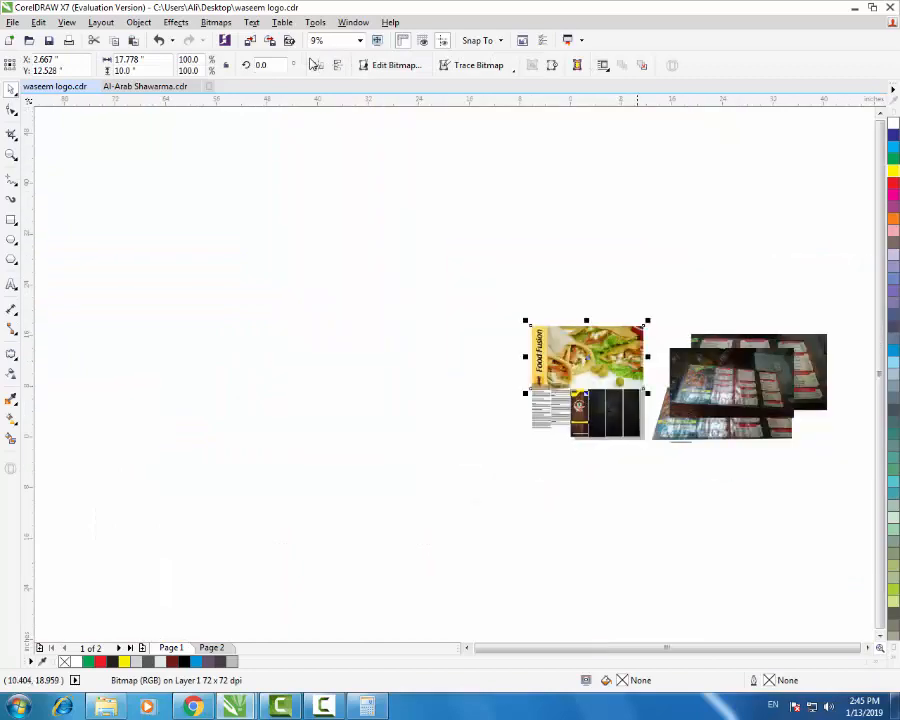
pyautogui.scroll(4, 620, 352)
pyautogui.moveTo(707, 230); pyautogui.dragTo(567, 310)
pyautogui.scroll(1, 477, 384)
# - Pull the photo's left corner nodes inward to crop off the yellow Food Fusion strip
pyautogui.click(11, 110)
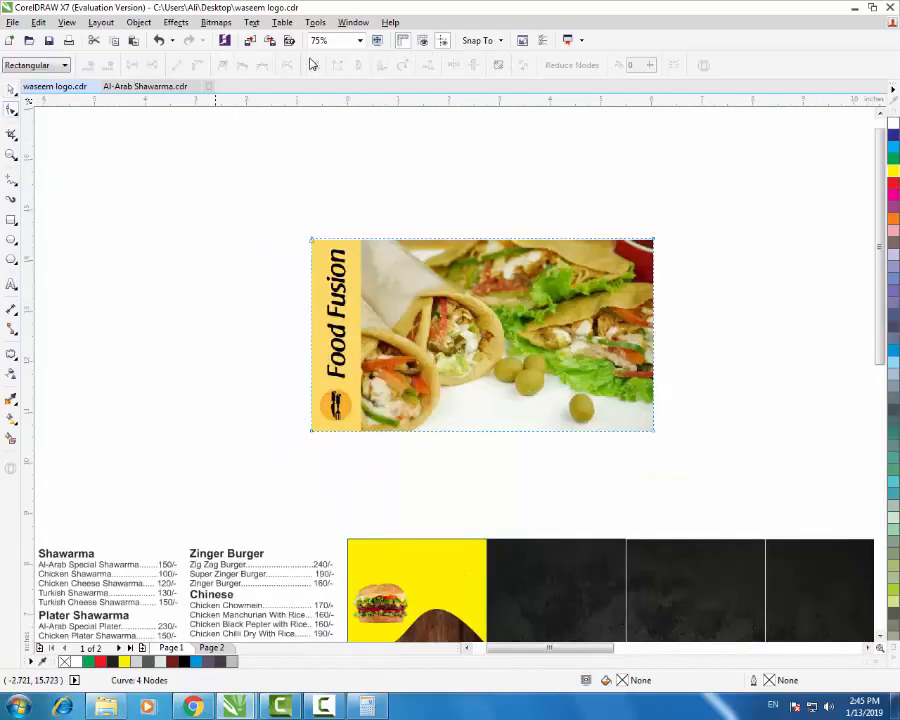
pyautogui.moveTo(225, 167); pyautogui.dragTo(362, 421)
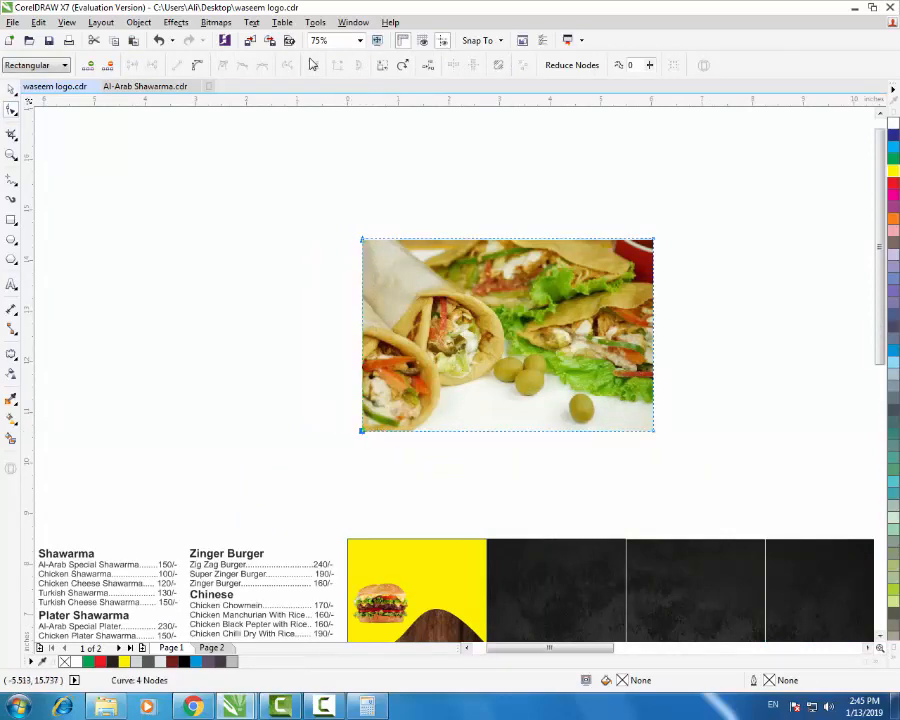
pyautogui.press('space')
pyautogui.press('F3')
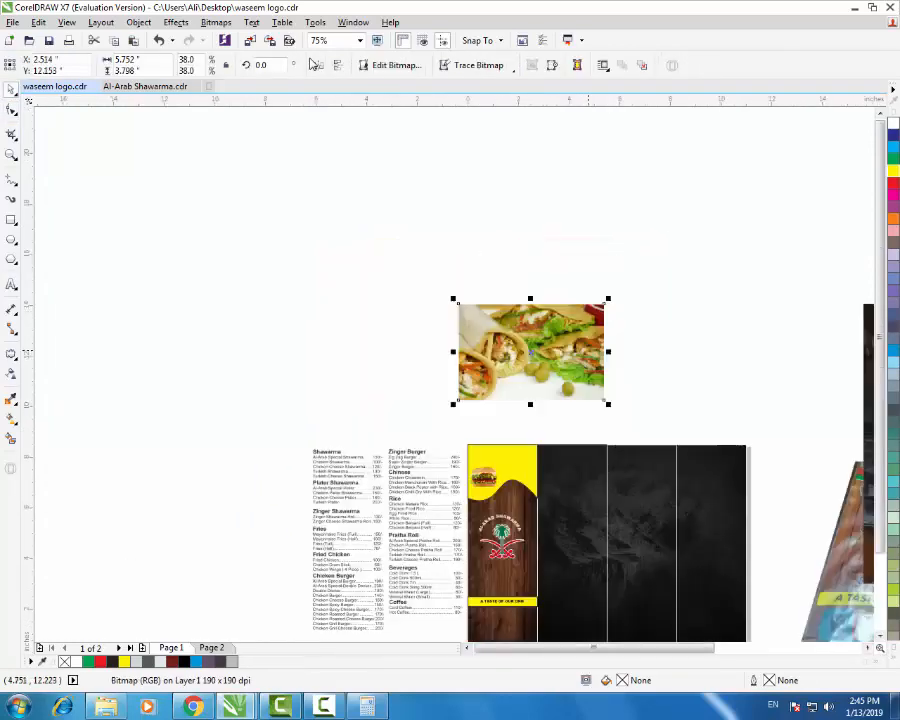
pyautogui.scroll(1, 512, 503)
# - PowerClip the shawarma photo inside the wavy top shape and begin editing its contents
pyautogui.moveTo(578, 217); pyautogui.dragTo(522, 419)
pyautogui.click(578, 464)
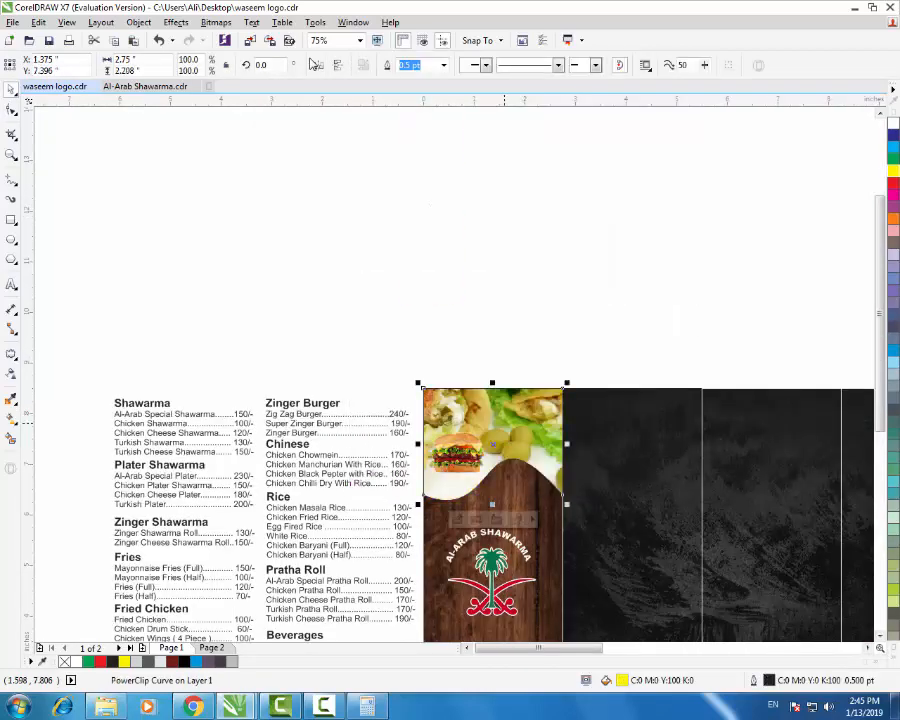
pyautogui.rightClick(506, 470)
pyautogui.click(561, 323)
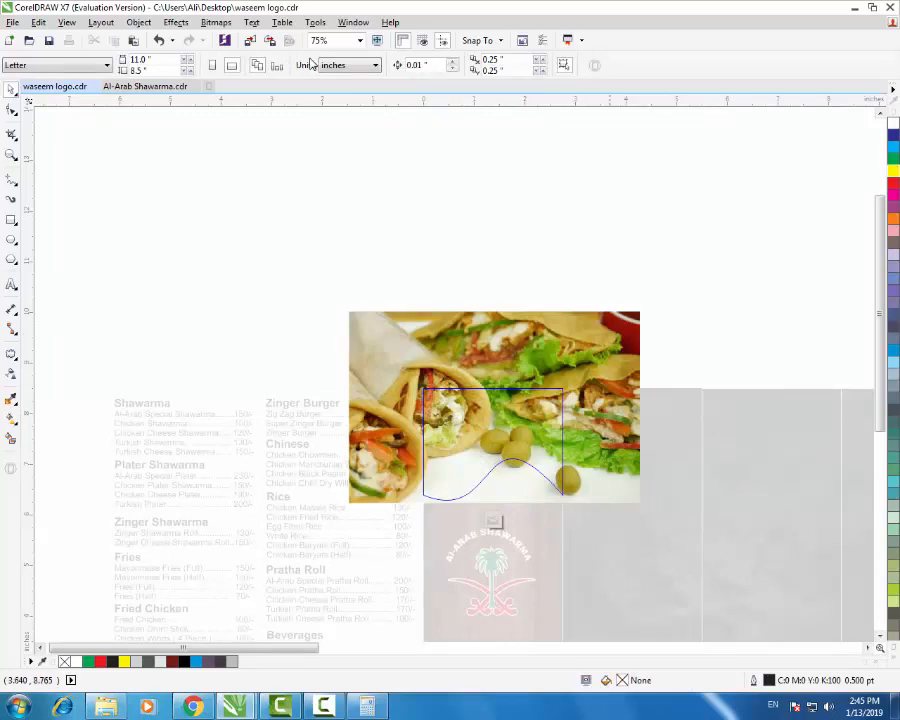
# - Resize and align the clipped photo so the wraps fill the wavy top behind the burger
pyautogui.click(640, 312)
pyautogui.moveTo(643, 307); pyautogui.dragTo(546, 371)
pyautogui.scroll(3, 487, 424)
pyautogui.moveTo(603, 447); pyautogui.dragTo(657, 563)
pyautogui.moveTo(658, 485); pyautogui.dragTo(699, 513)
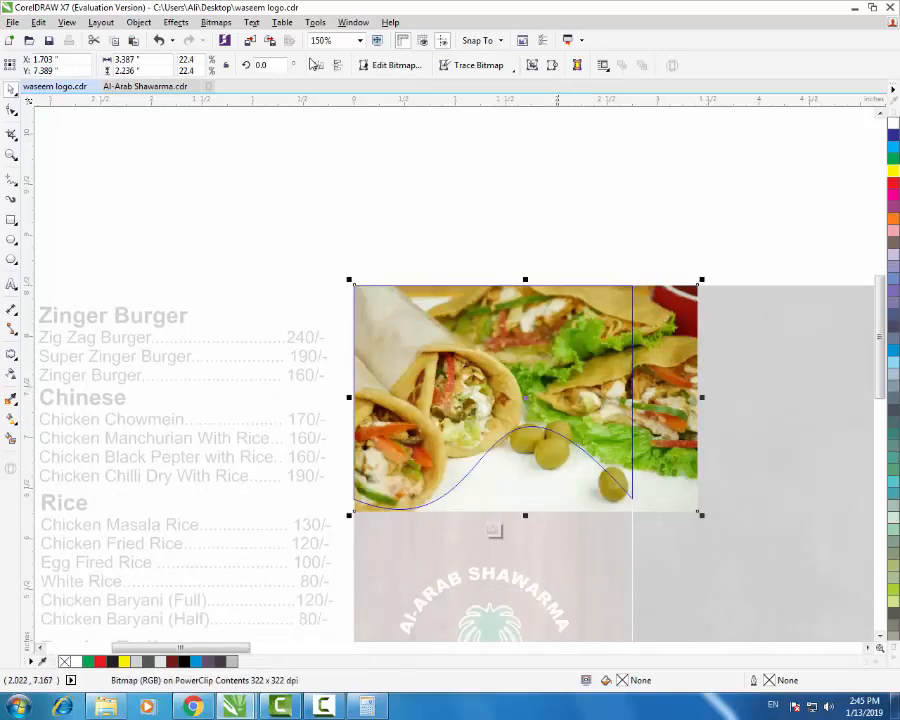
pyautogui.rightClick(613, 263)
# - Place the burger photo inside the shawarma food-photo PowerClip frame
pyautogui.click(689, 368)
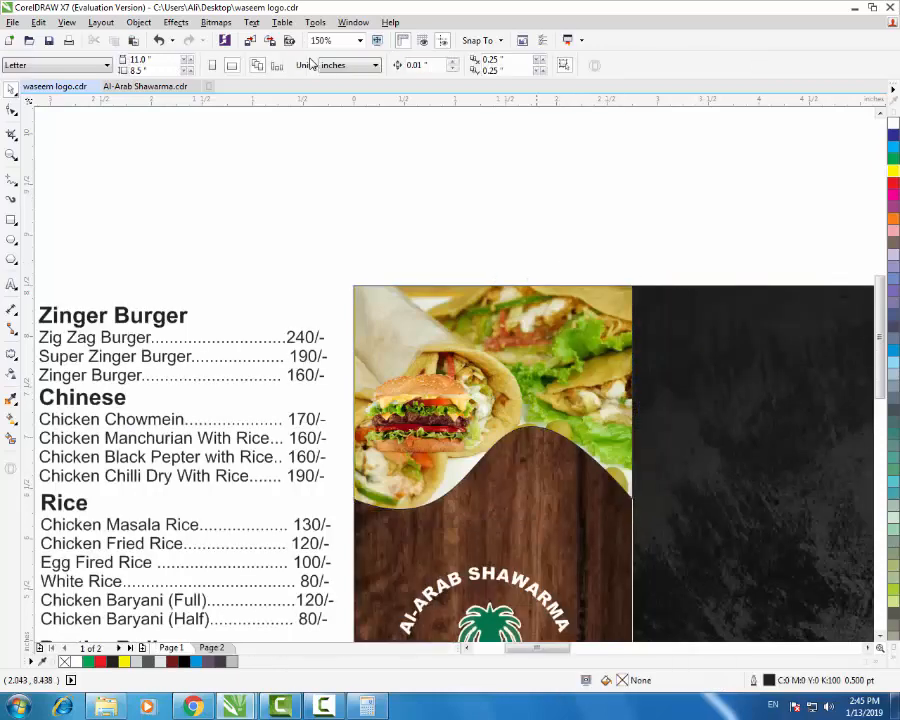
pyautogui.moveTo(433, 422); pyautogui.dragTo(585, 346)
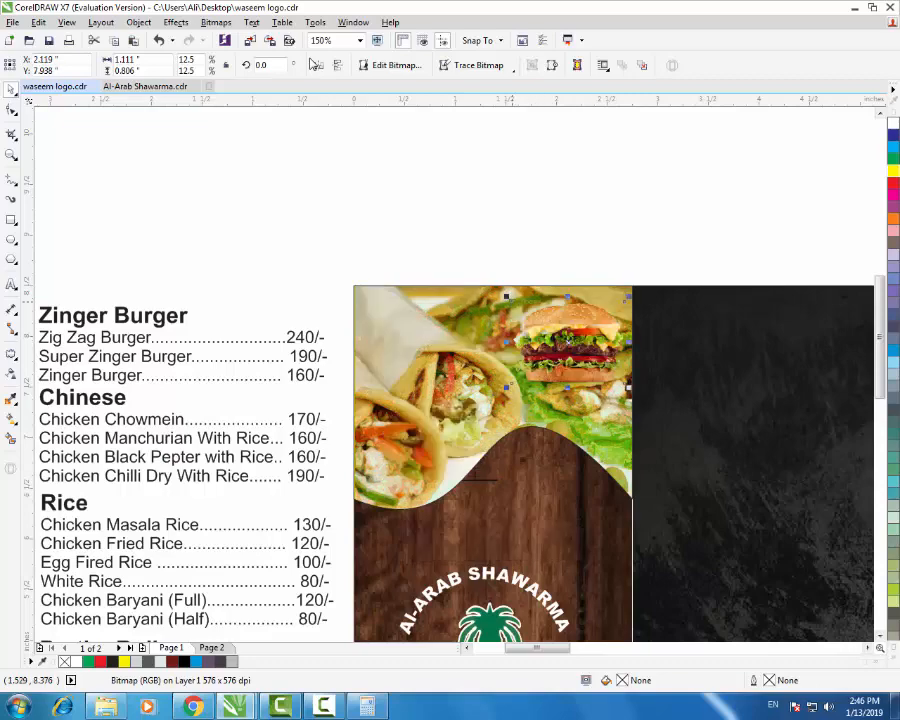
pyautogui.moveTo(584, 345); pyautogui.dragTo(568, 368)
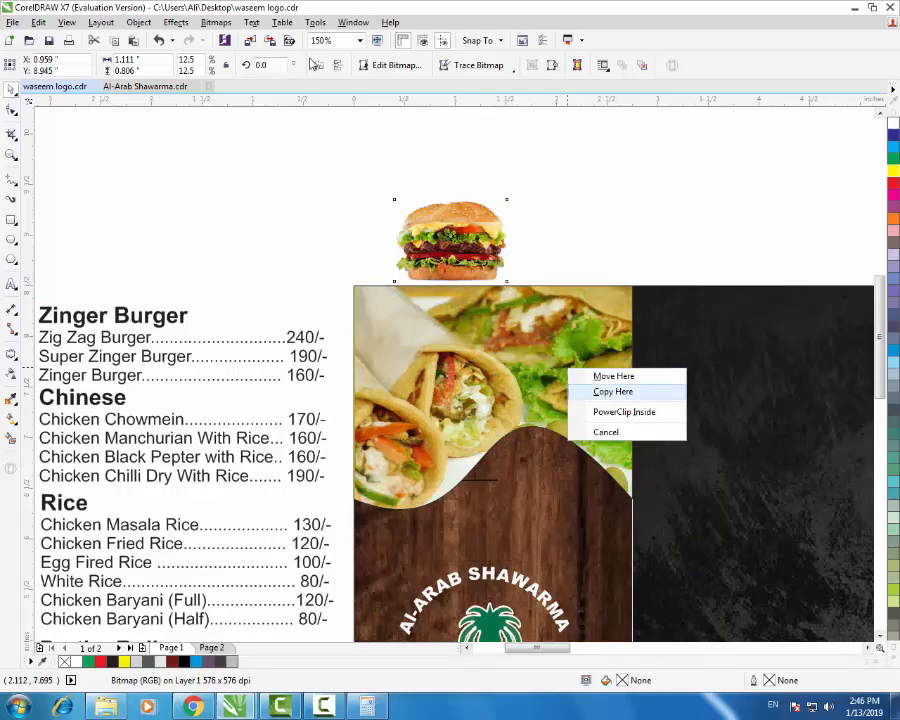
pyautogui.click(624, 411)
# - Edit the PowerClip contents to shift the burger right and down, enlarge it slightly, then finish editing
pyautogui.rightClick(589, 264)
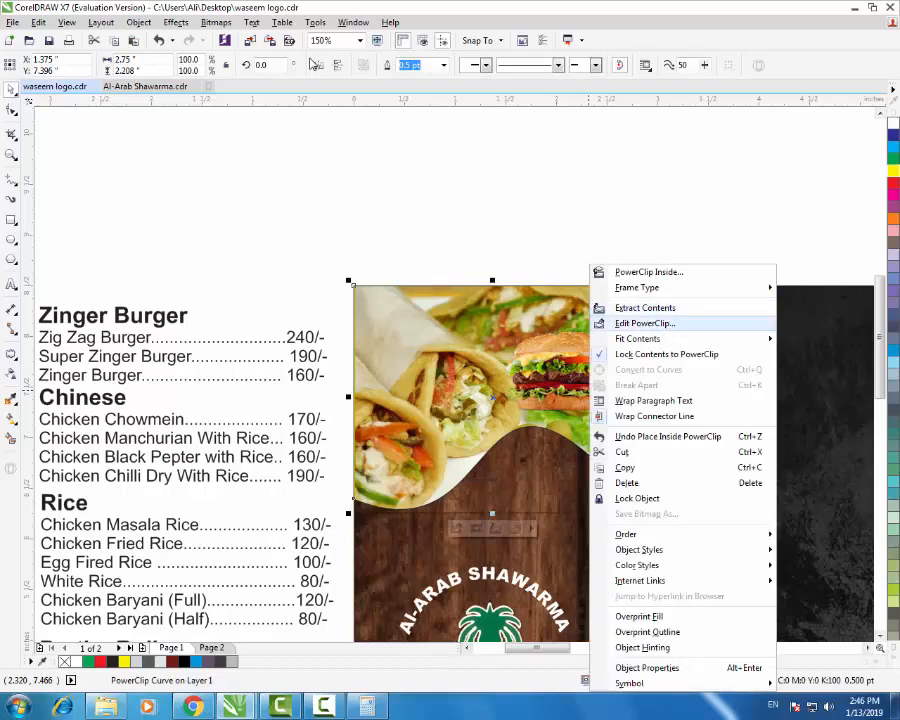
pyautogui.click(645, 323)
pyautogui.moveTo(590, 380); pyautogui.dragTo(617, 422)
pyautogui.moveTo(647, 367)
pyautogui.mouseDown()
pyautogui.moveTo(709, 322)
pyautogui.moveTo(660, 357)
pyautogui.mouseUp()
pyautogui.moveTo(592, 403); pyautogui.dragTo(619, 444)
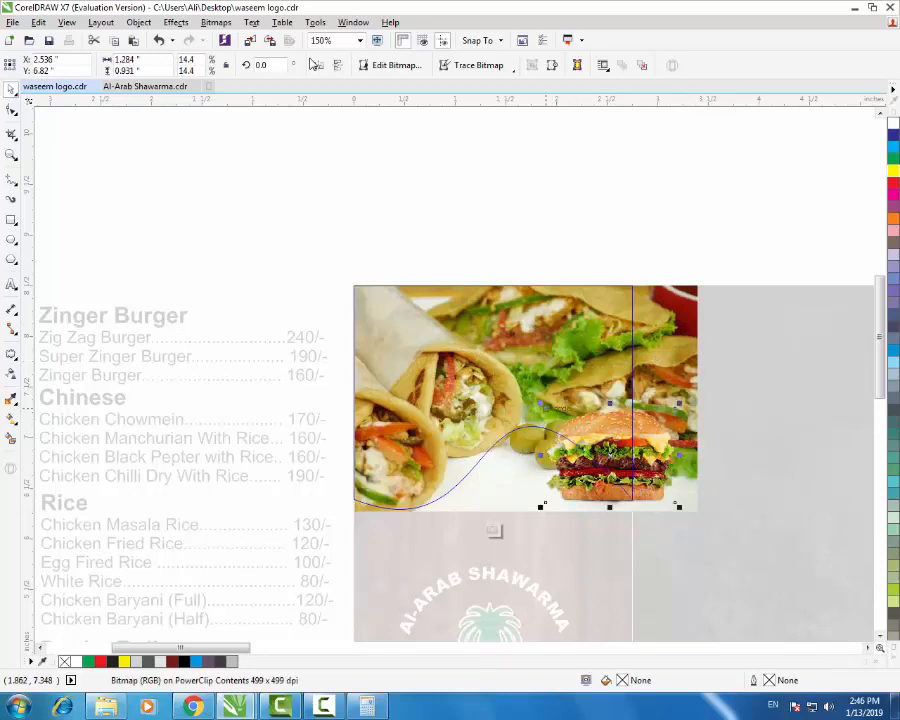
pyautogui.moveTo(541, 403); pyautogui.dragTo(536, 399)
pyautogui.rightClick(605, 433)
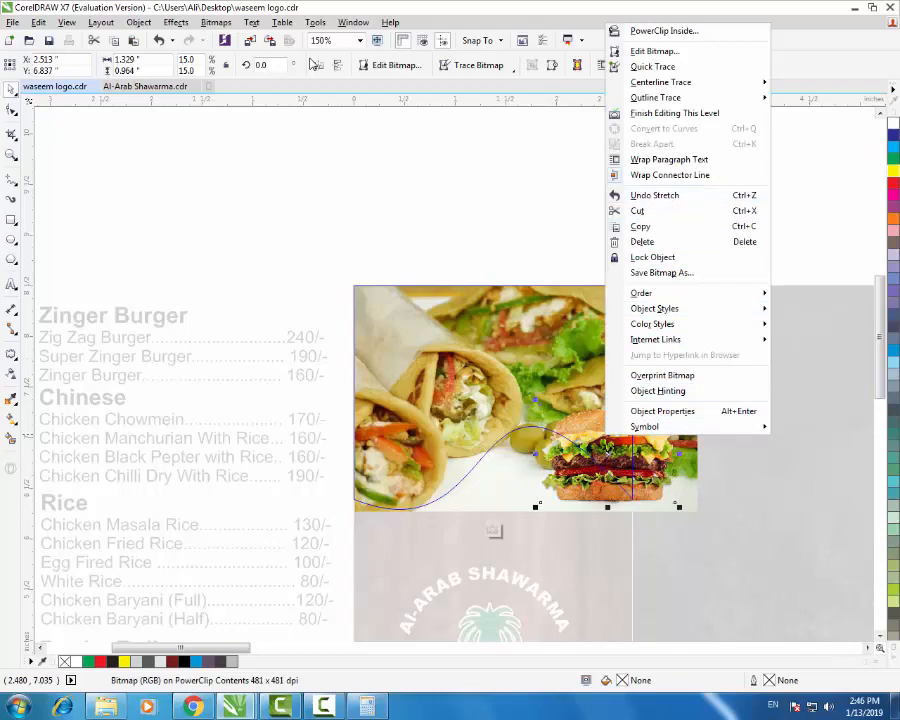
pyautogui.click(675, 113)
pyautogui.click(499, 222)
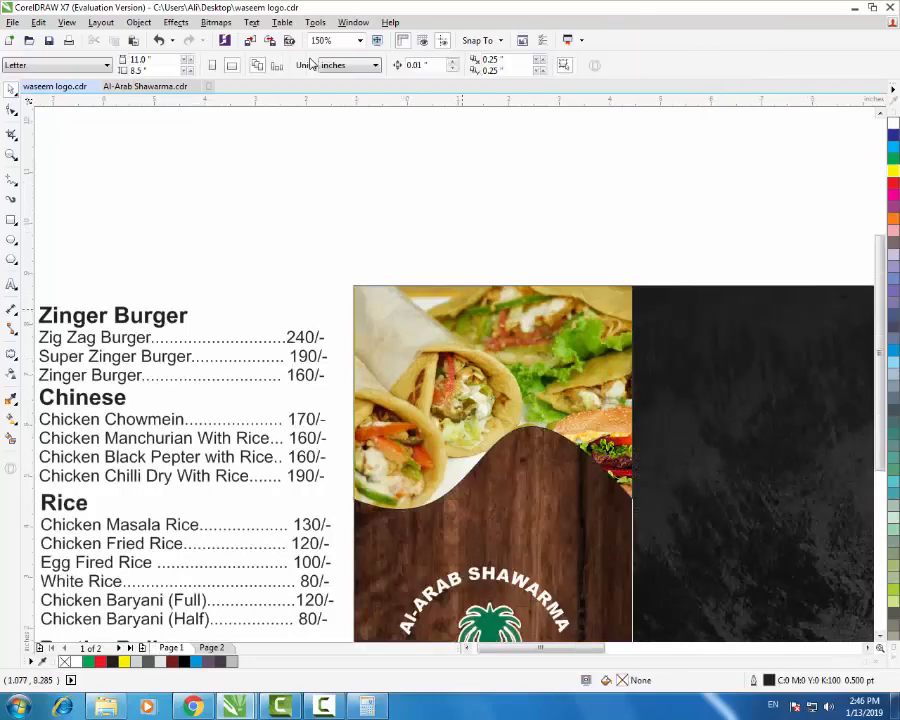
# - Type the restaurant's three-line address as a new text block beside the brochure
pyautogui.scroll(-2, 460, 314)
pyautogui.scroll(1, 503, 434)
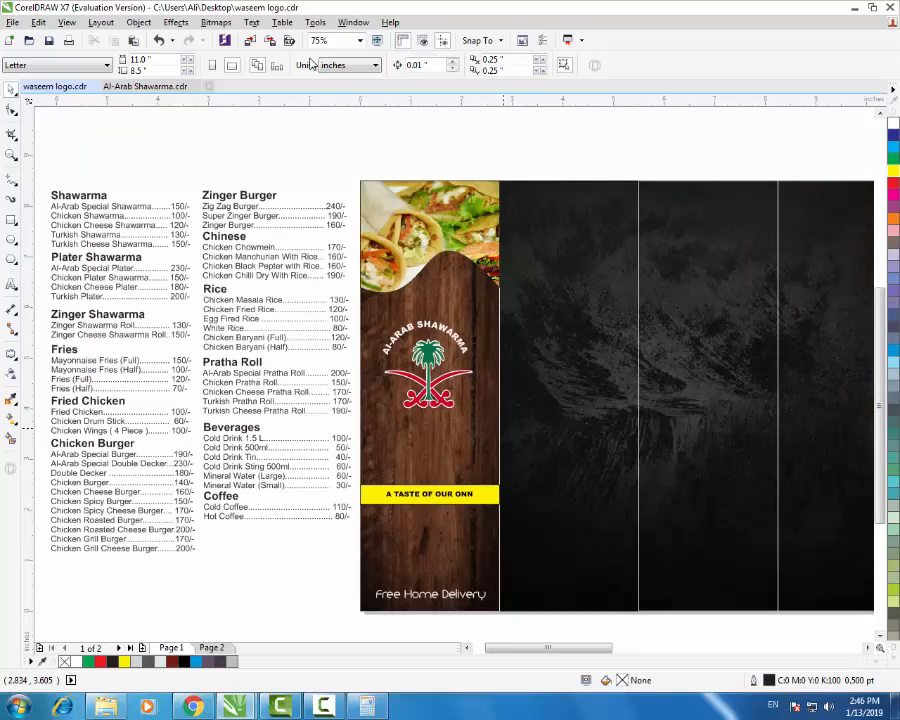
pyautogui.scroll(-1, 511, 432)
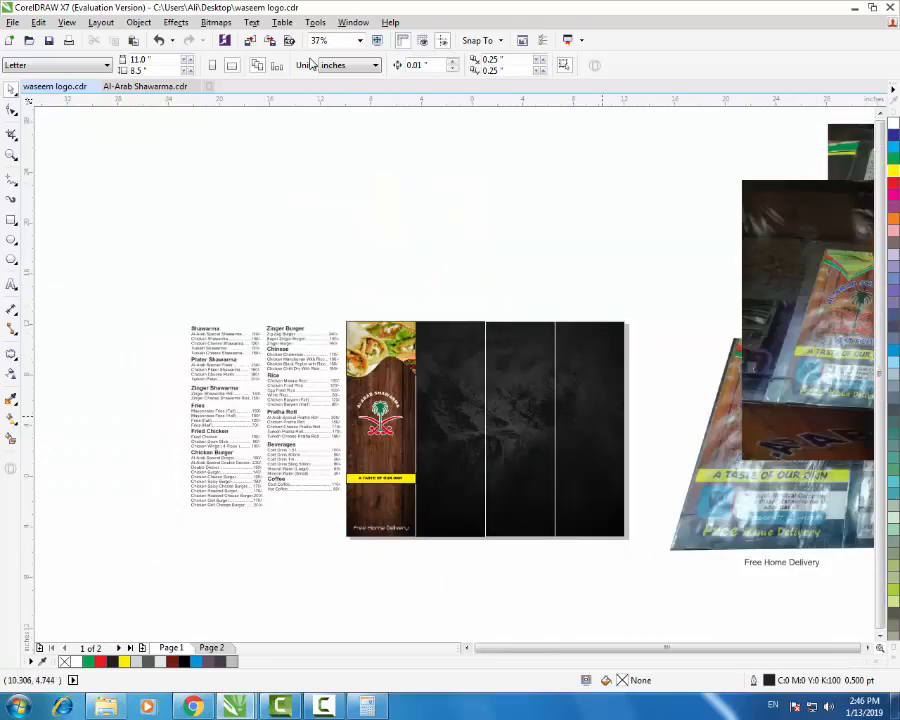
pyautogui.scroll(-1, 511, 432)
pyautogui.scroll(2, 722, 409)
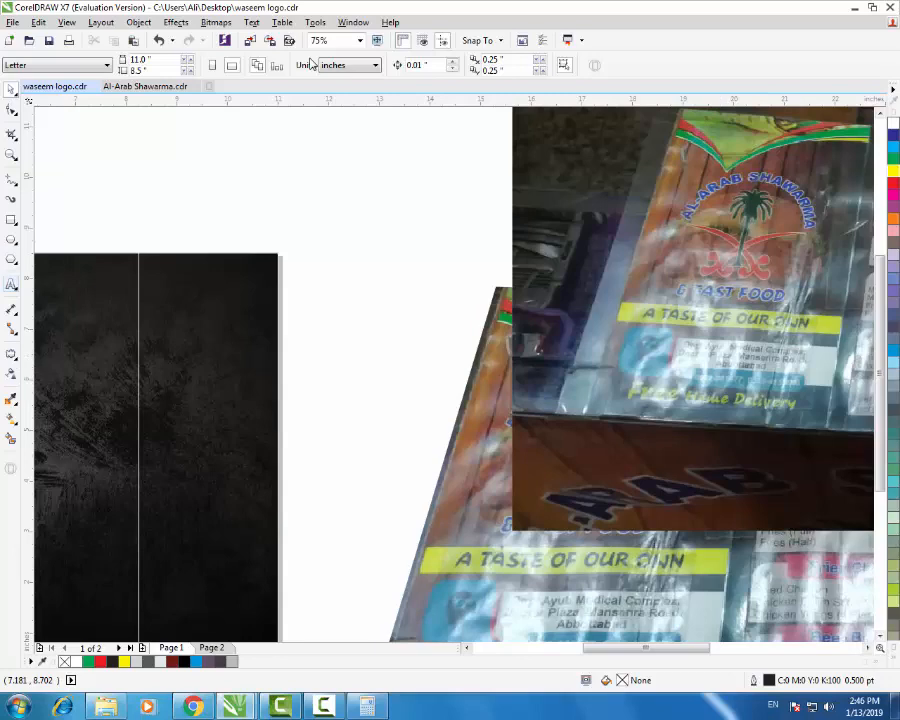
pyautogui.click(334, 244)
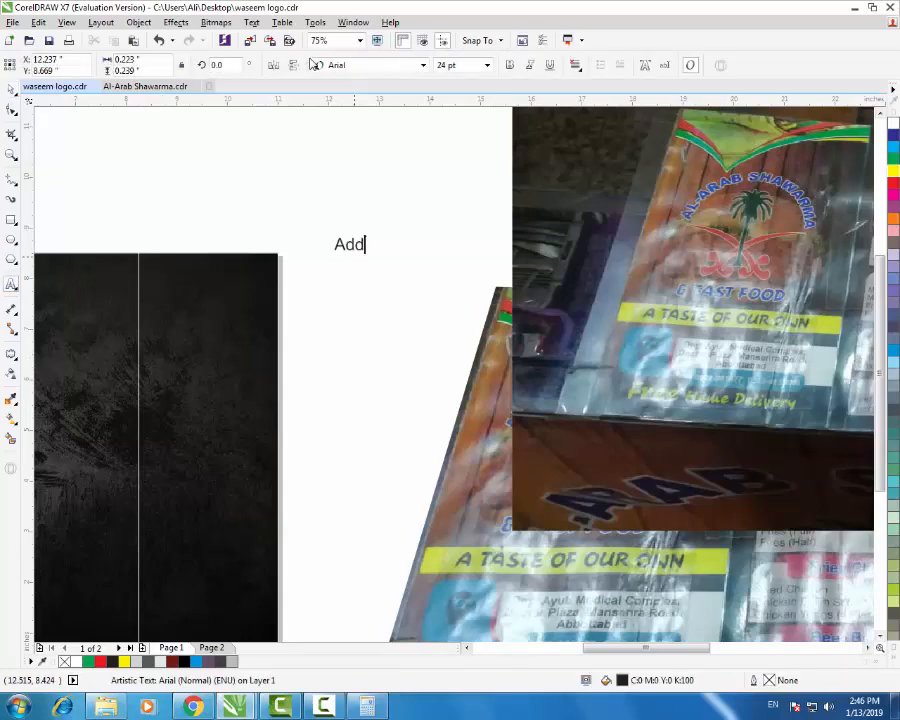
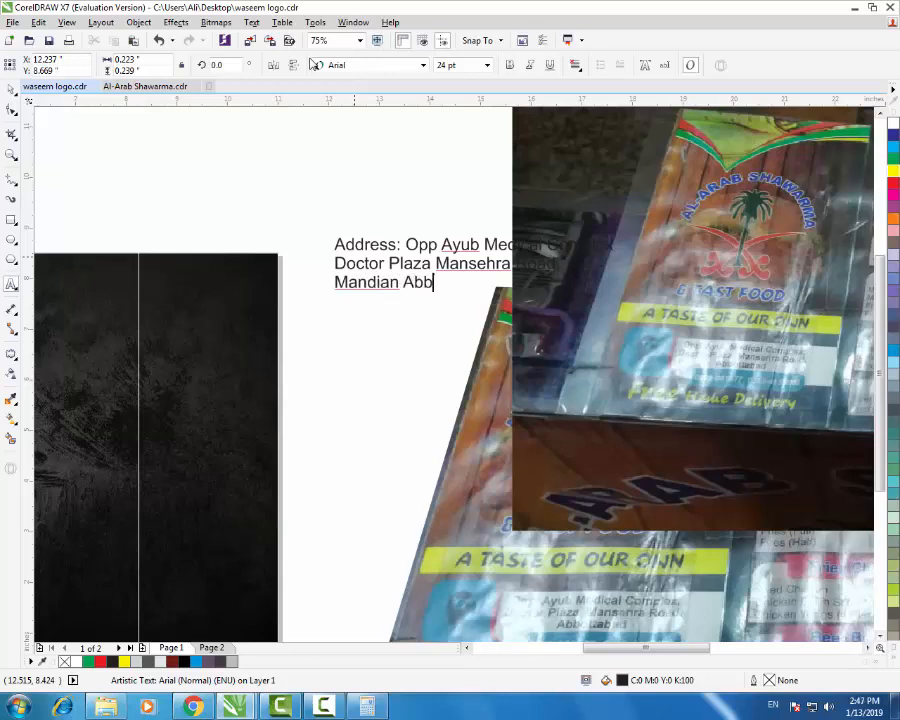
# - Move the address text to sit just below the brochure pages
pyautogui.click(11, 90)
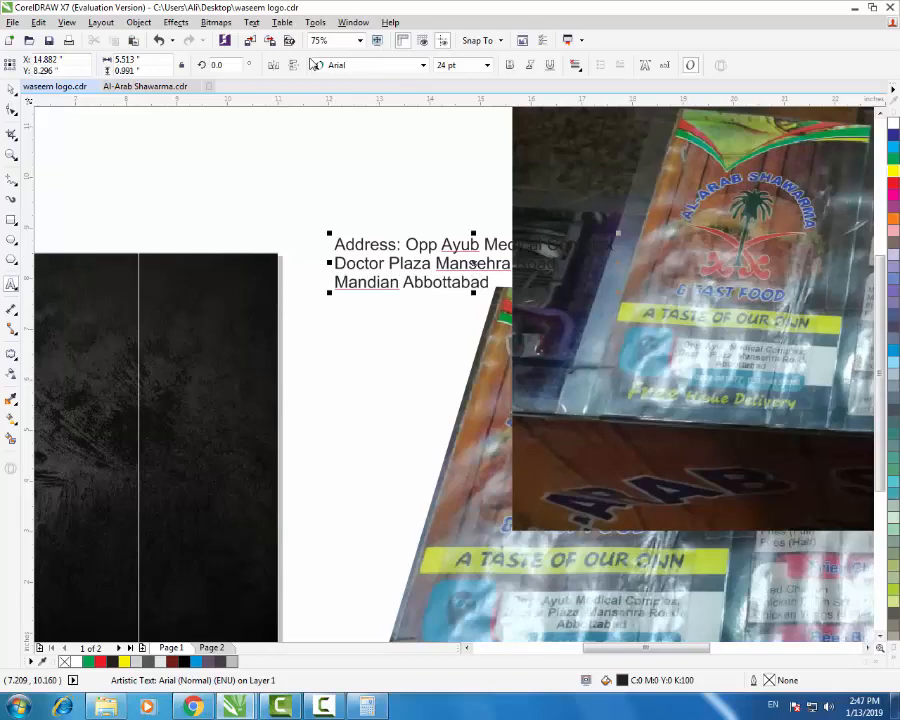
pyautogui.scroll(-1, 585, 259)
pyautogui.moveTo(534, 256)
pyautogui.mouseDown()
pyautogui.moveTo(425, 373)
pyautogui.moveTo(238, 515)
pyautogui.moveTo(224, 510)
pyautogui.mouseUp()
pyautogui.scroll(2, 133, 492)
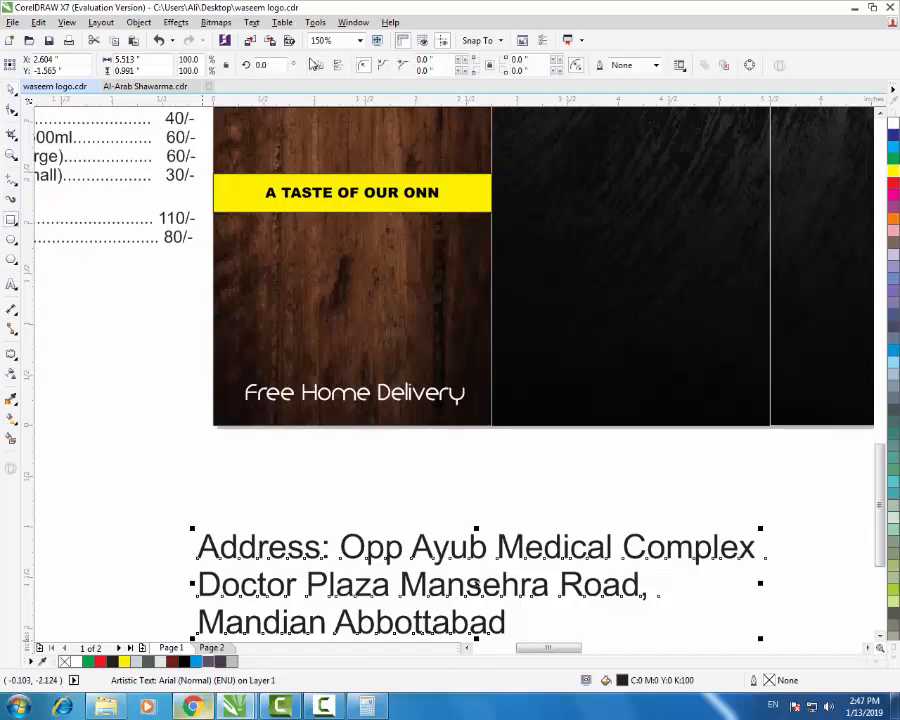
pyautogui.hotkey('alt', 'Tab')
pyautogui.scroll(2, 312, 64)
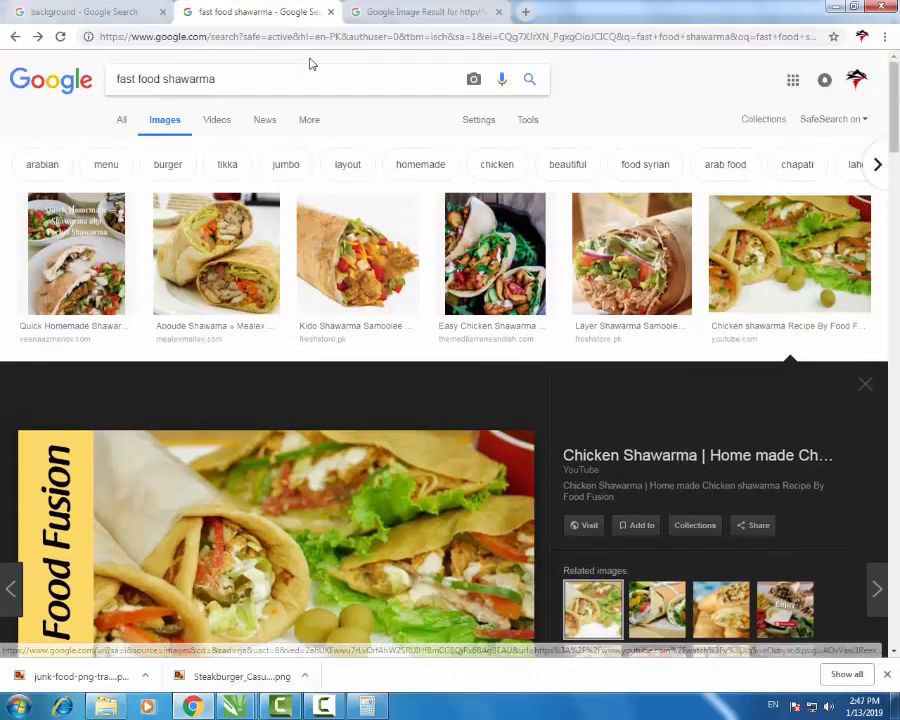
# - Search Google Images for 'ribbon png'
pyautogui.tripleClick(180, 79)
pyautogui.write('R')
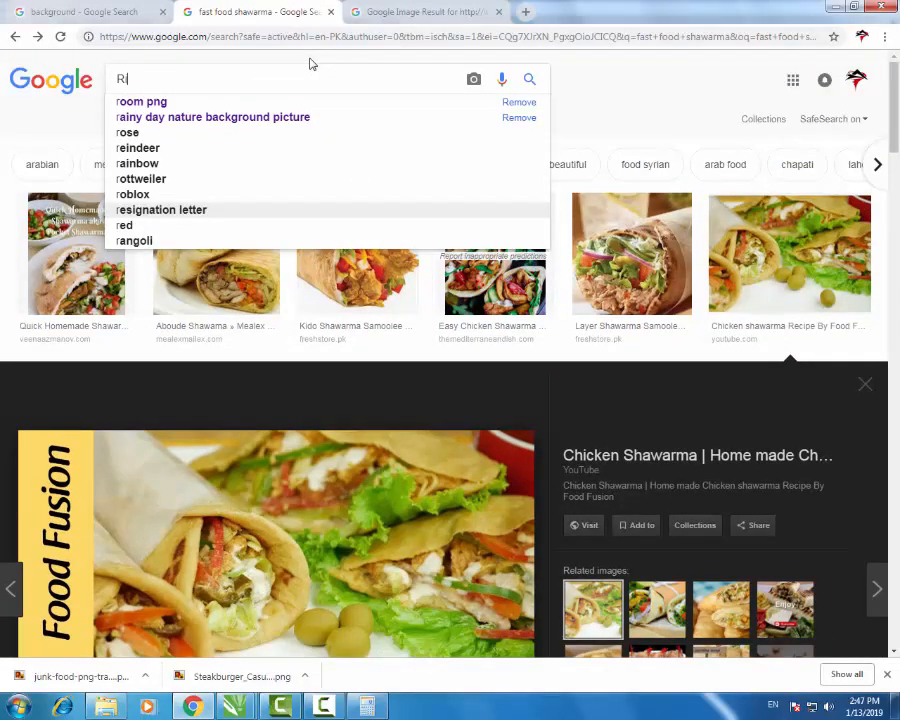
pyautogui.write('ibbon')
pyautogui.press('Down')
pyautogui.press('Down')
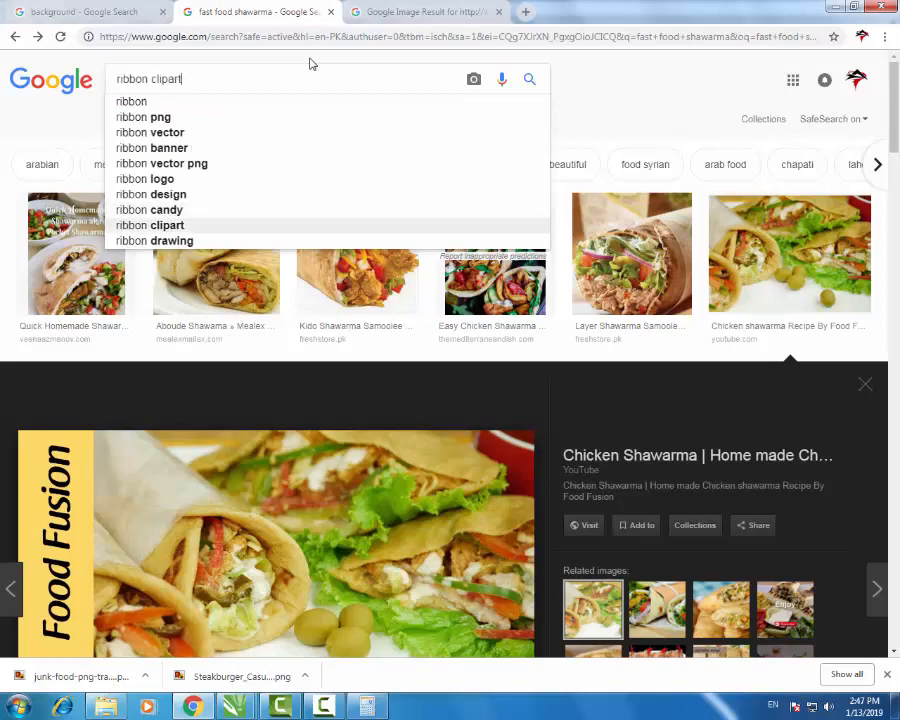
pyautogui.press('Up')
pyautogui.press('Up')
pyautogui.press('Up')
pyautogui.press('Up')
pyautogui.press('Up')
pyautogui.press('Up')
pyautogui.press('Up')
pyautogui.press('Up')
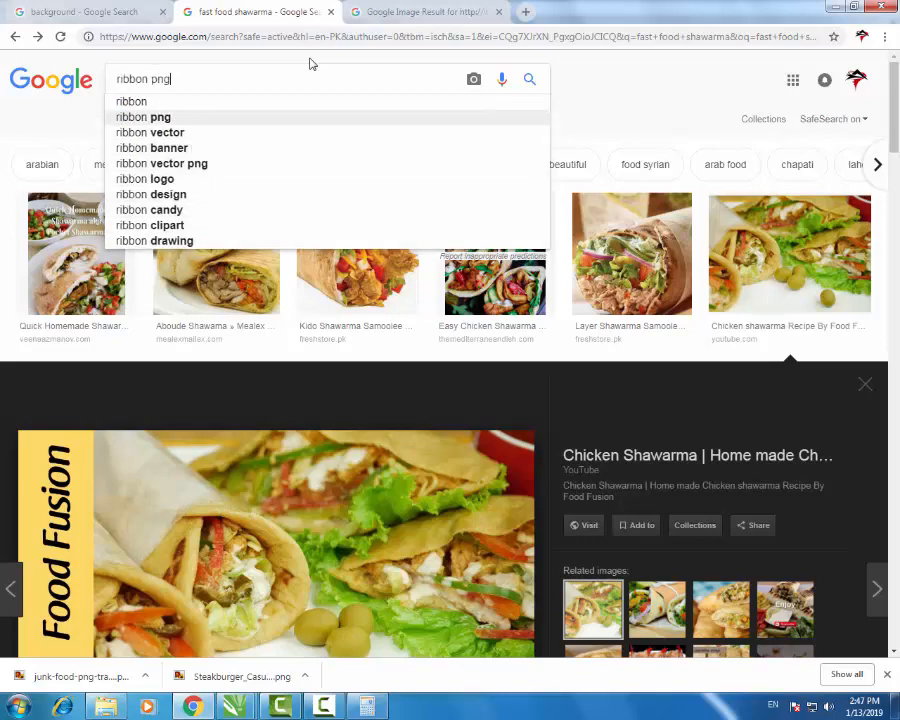
pyautogui.press('Return')
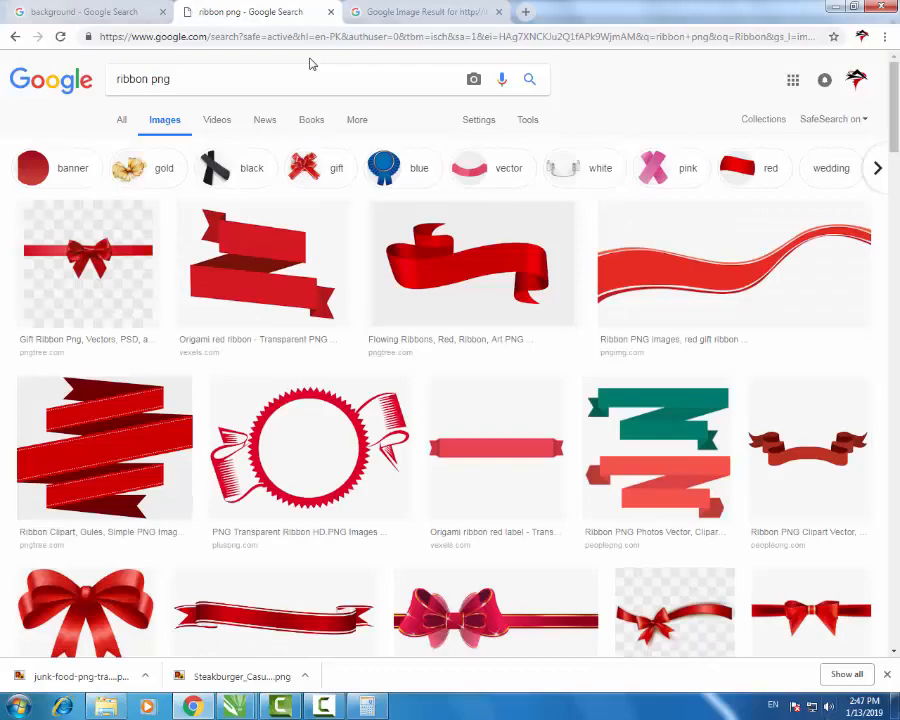
# - Copy the coloured-banners ribbon image and return to the CorelDRAW document
pyautogui.scroll(-2, 310, 64)
pyautogui.scroll(-2, 310, 64)
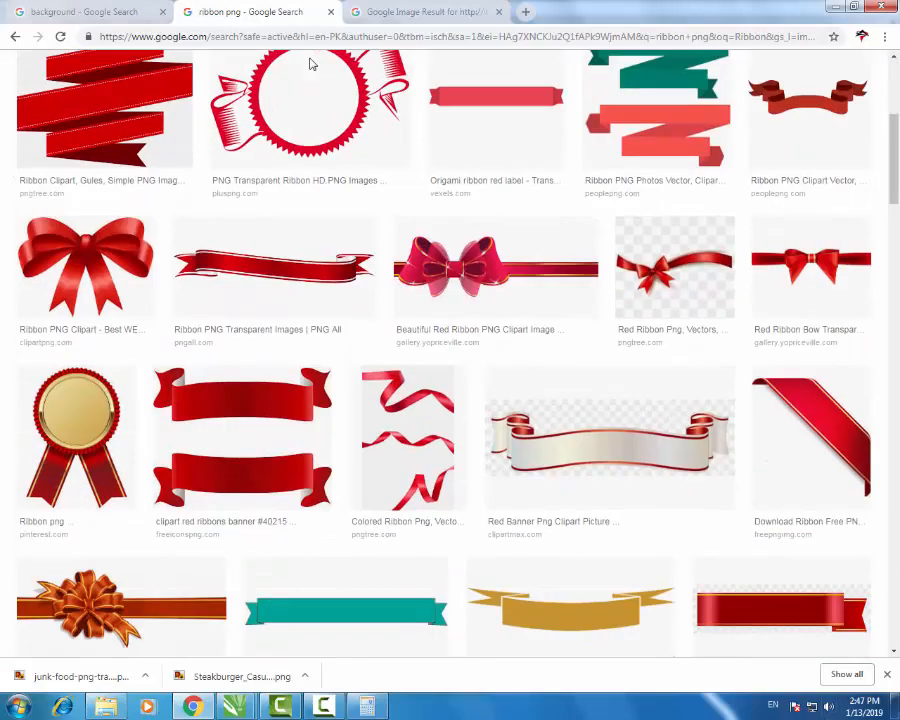
pyautogui.scroll(-3, 310, 64)
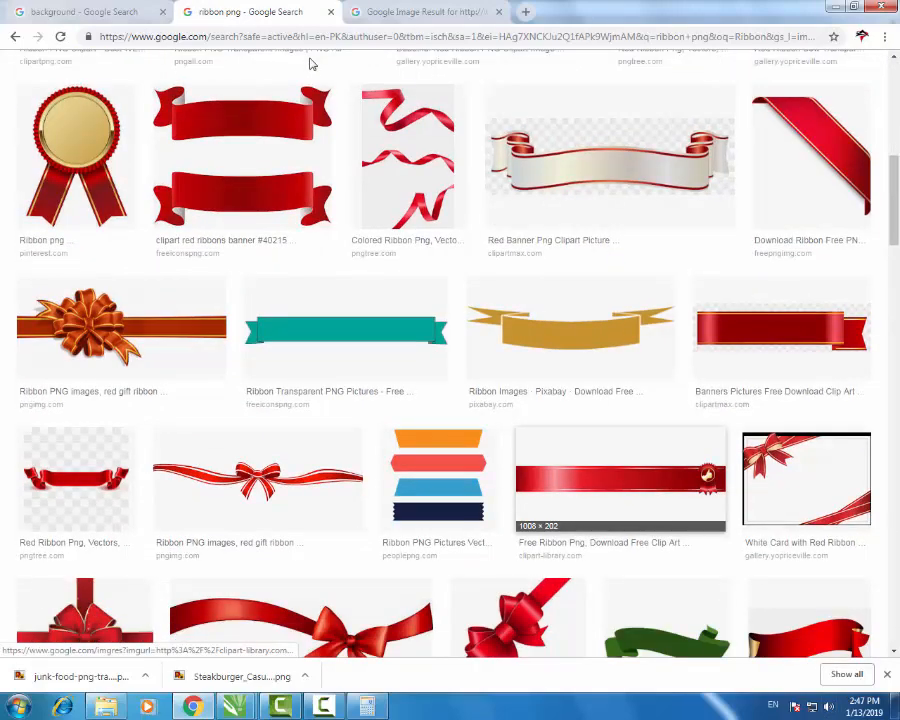
pyautogui.scroll(-1, 310, 64)
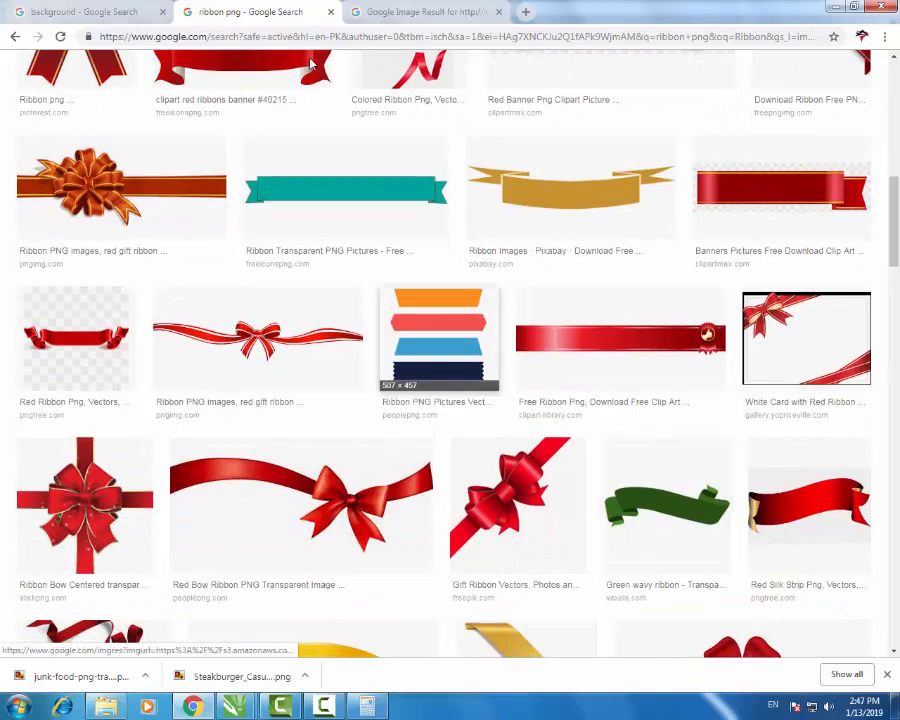
pyautogui.press('Return')
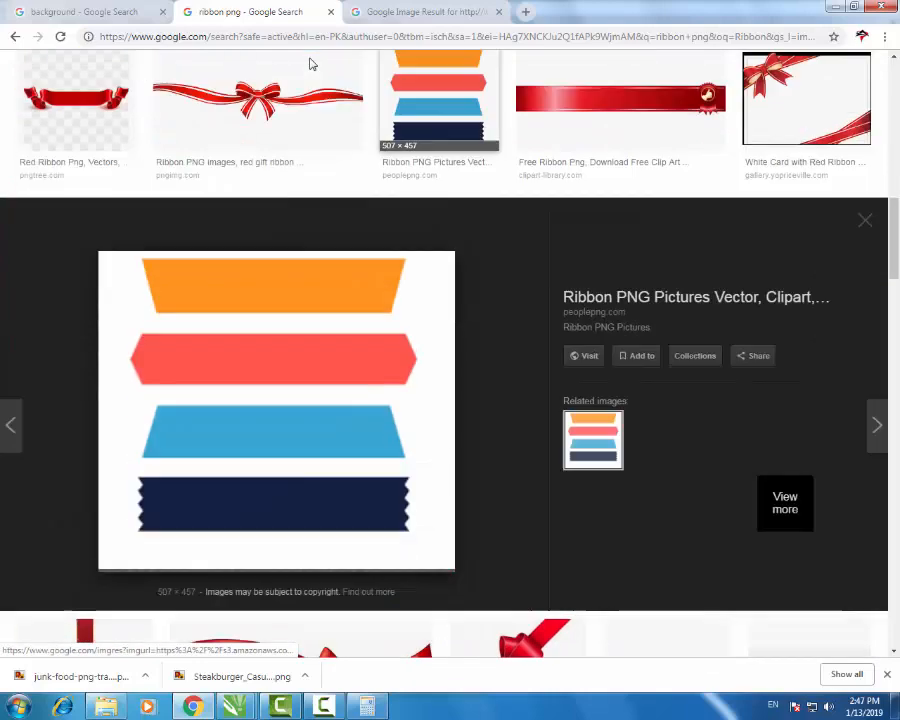
pyautogui.rightClick(340, 349)
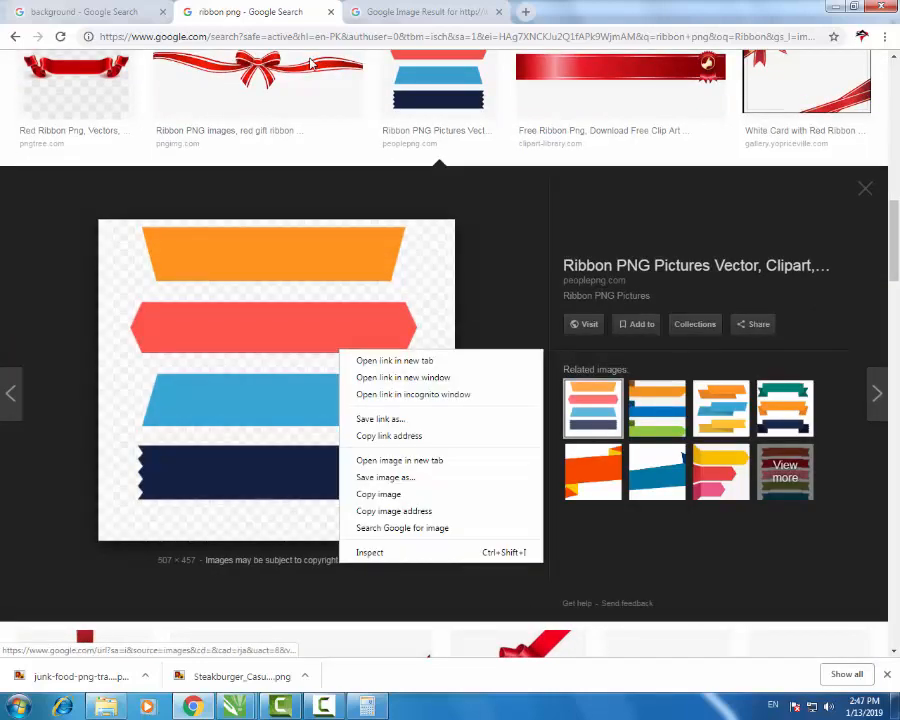
pyautogui.click(379, 494)
pyautogui.click(235, 706)
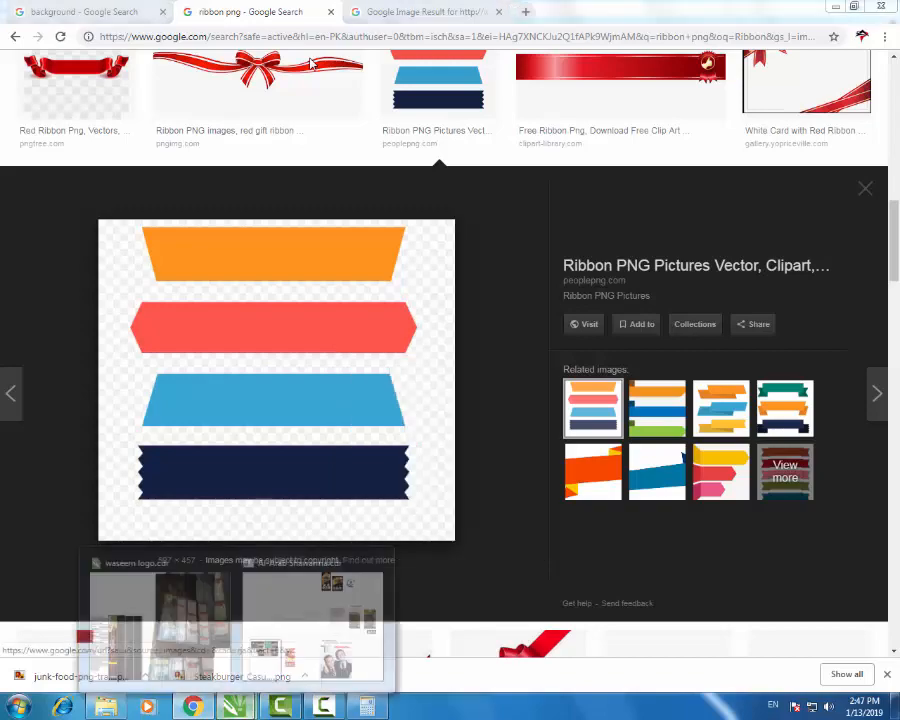
pyautogui.click(168, 625)
pyautogui.scroll(-2, 472, 368)
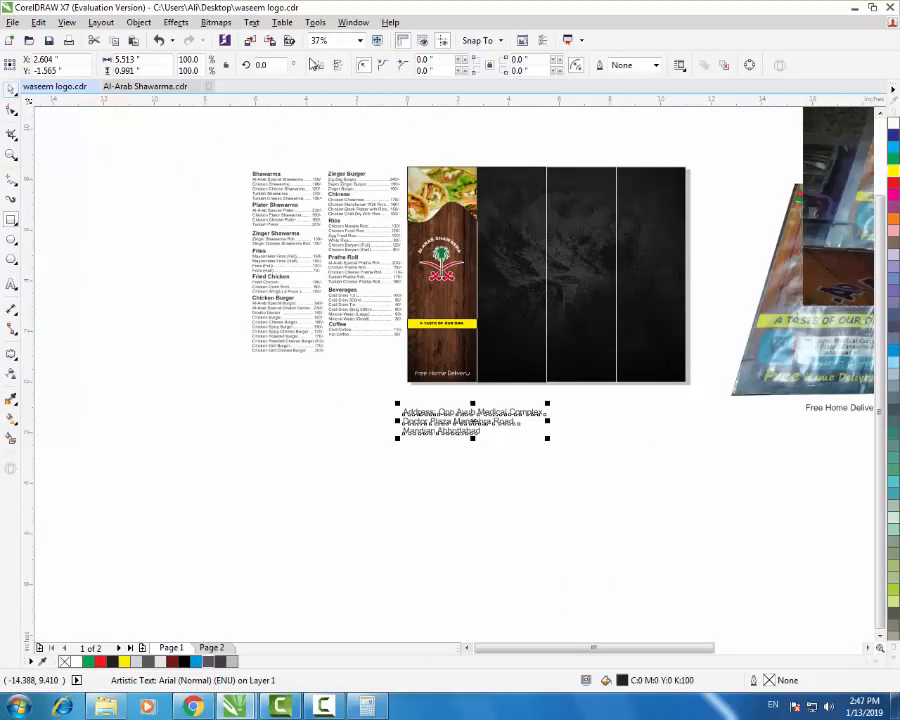
# - Paste the banners image into the document and Quick Trace it into vector shapes
pyautogui.click(11, 90)
pyautogui.click(184, 386)
pyautogui.hotkey('ctrl', 'v')
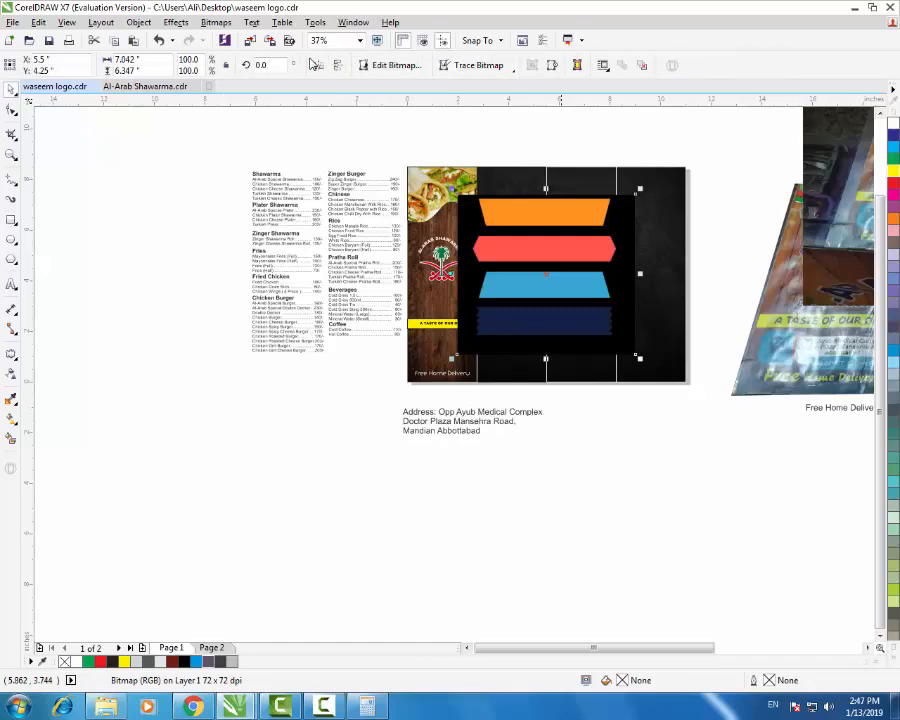
pyautogui.moveTo(555, 287)
pyautogui.mouseDown()
pyautogui.moveTo(166, 476)
pyautogui.moveTo(185, 472)
pyautogui.mouseUp()
pyautogui.rightClick(214, 463)
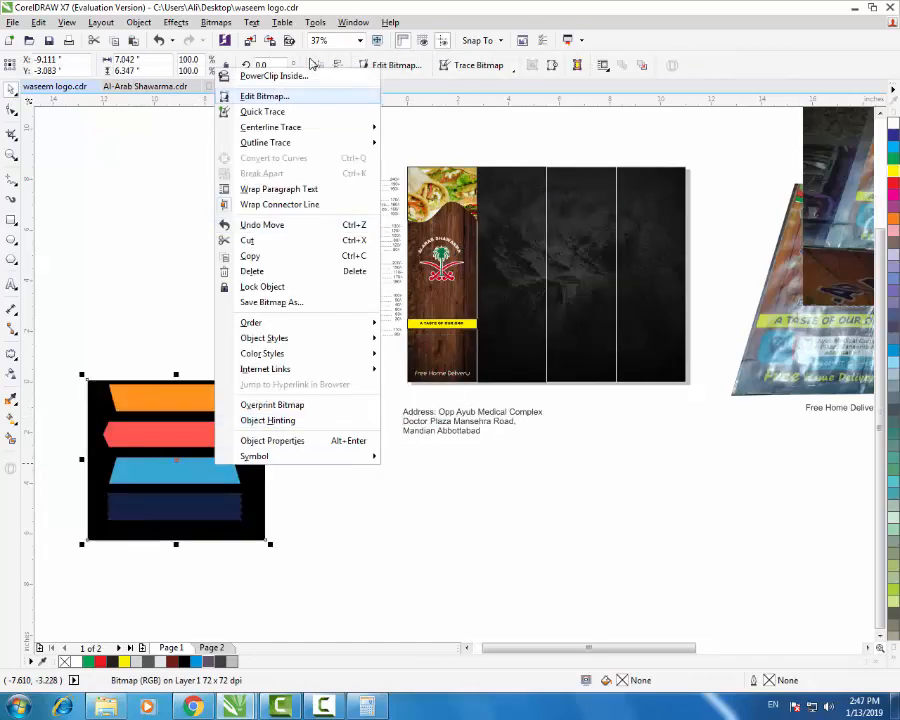
pyautogui.click(263, 111)
# - Ungroup all the traced banner shapes and delete the black background shape
pyautogui.moveTo(201, 463); pyautogui.dragTo(517, 554)
pyautogui.rightClick(517, 555)
pyautogui.click(580, 280)
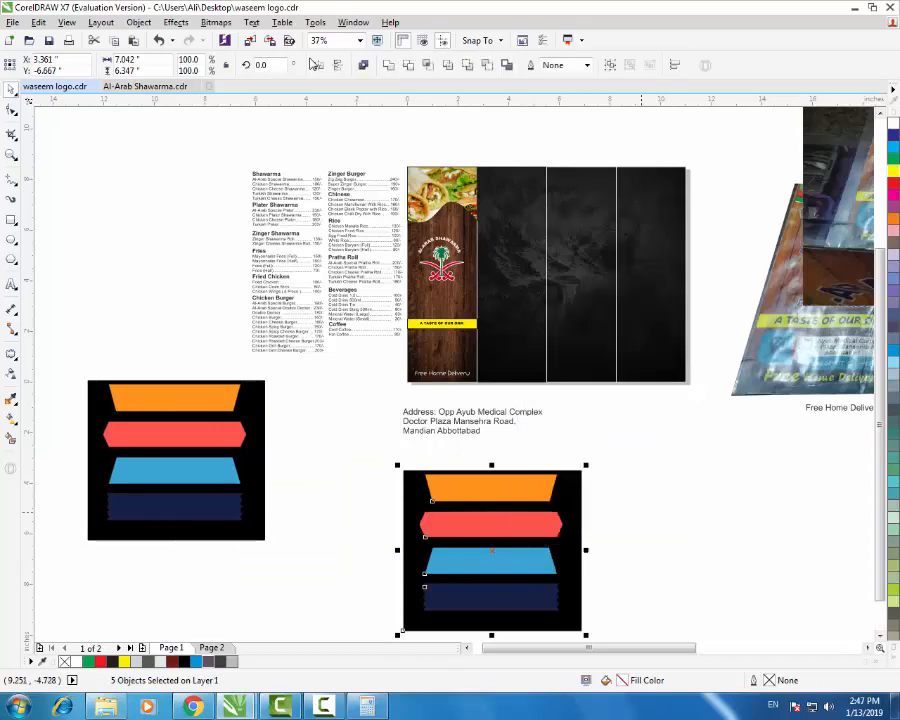
pyautogui.press('Escape')
pyautogui.click(580, 523)
pyautogui.press('Delete')
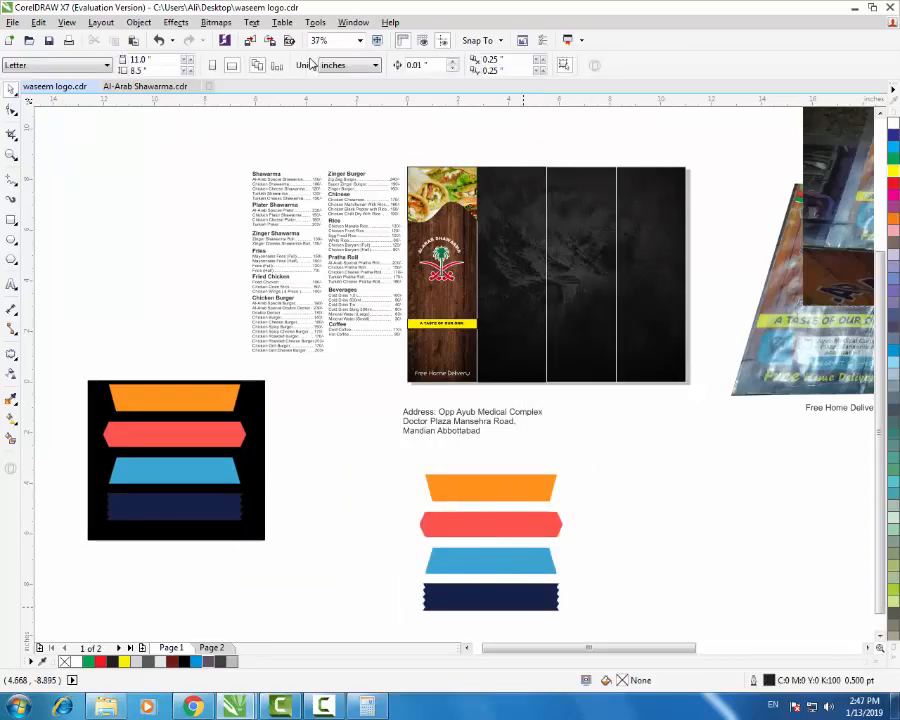
pyautogui.scroll(1, 526, 595)
pyautogui.scroll(-1, 530, 580)
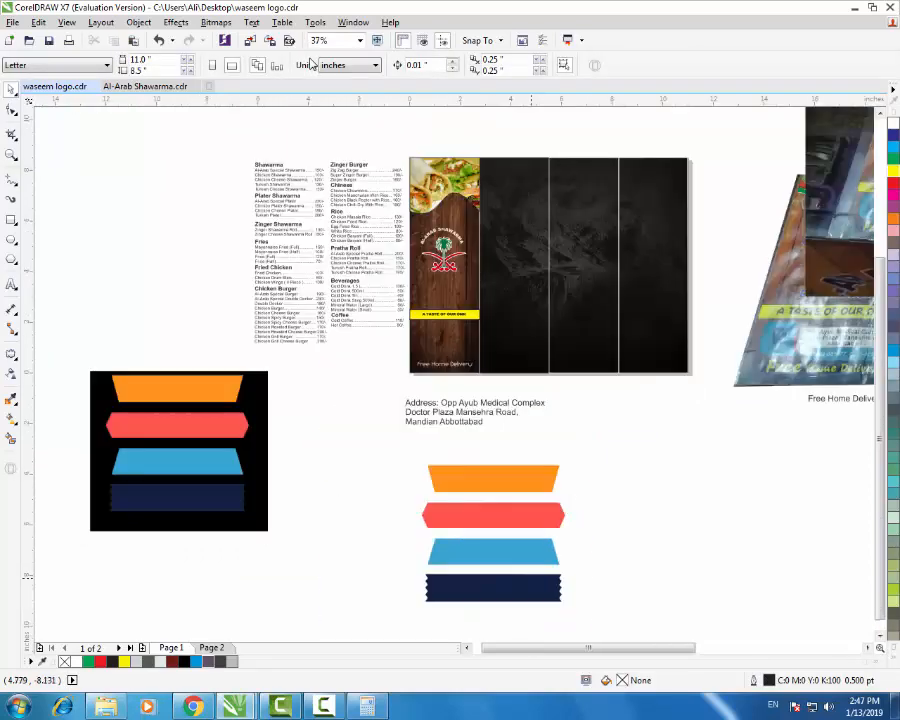
# - Move the blue banner under the yellow 'A TASTE OF OUR ONN' strip and size it to the panel width
pyautogui.click(493, 552)
pyautogui.moveTo(493, 552); pyautogui.dragTo(460, 343)
pyautogui.scroll(2, 480, 336)
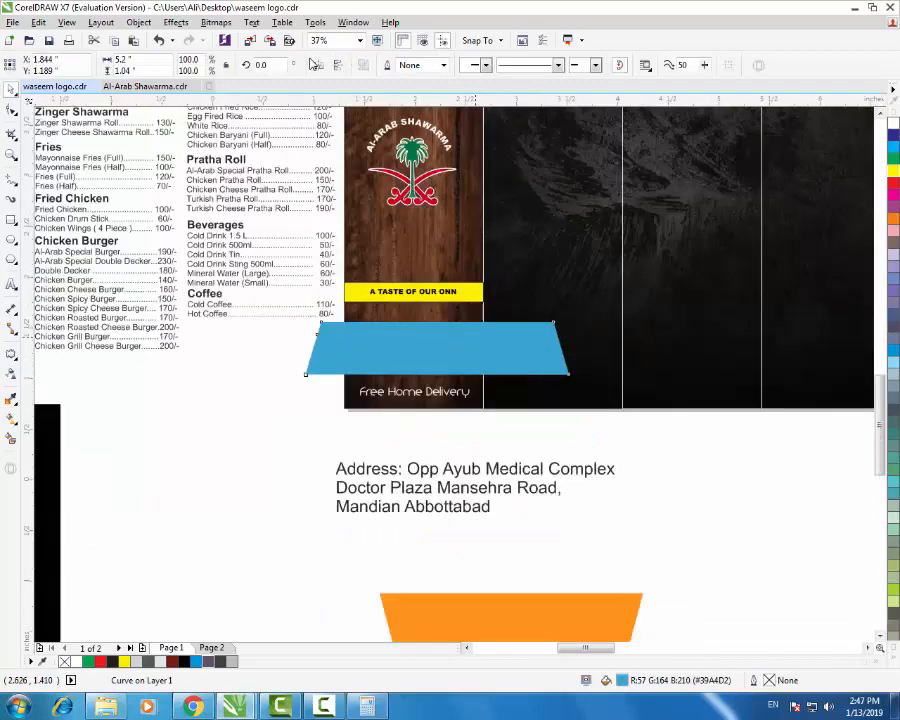
pyautogui.moveTo(667, 301); pyautogui.dragTo(481, 340)
pyautogui.moveTo(411, 367); pyautogui.dragTo(306, 305)
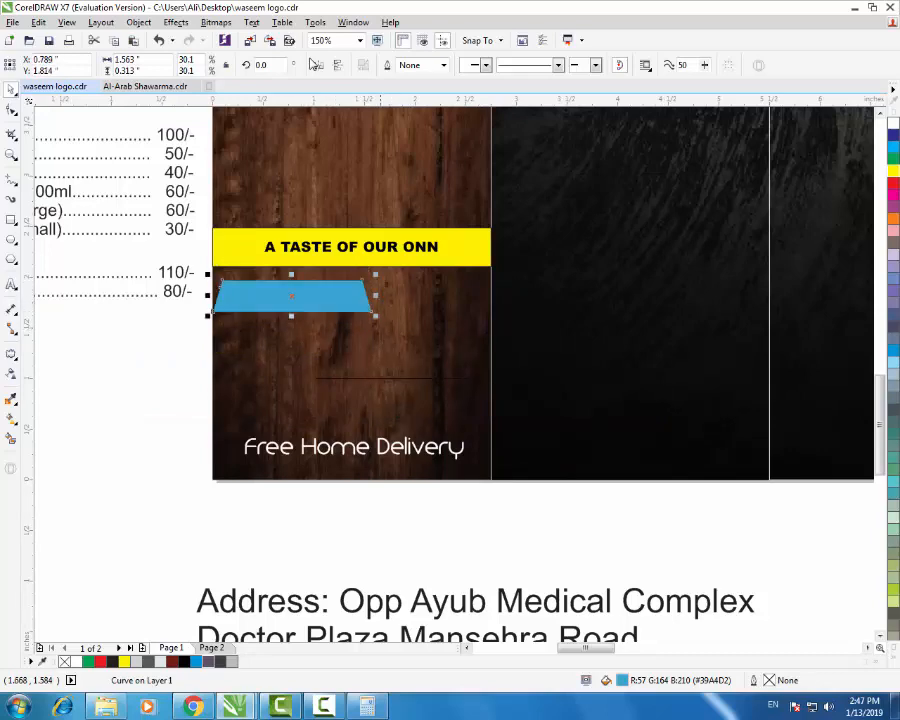
pyautogui.moveTo(375, 316); pyautogui.dragTo(493, 340)
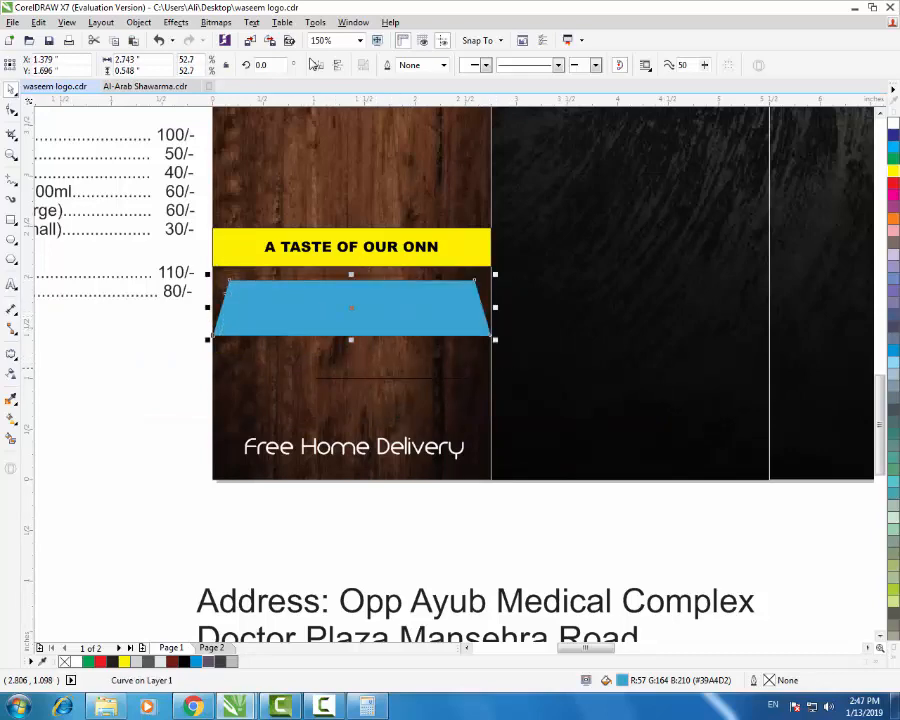
# - Mirror the blue banner vertically so it widens at the top, snug against the strip
pyautogui.click(313, 64)
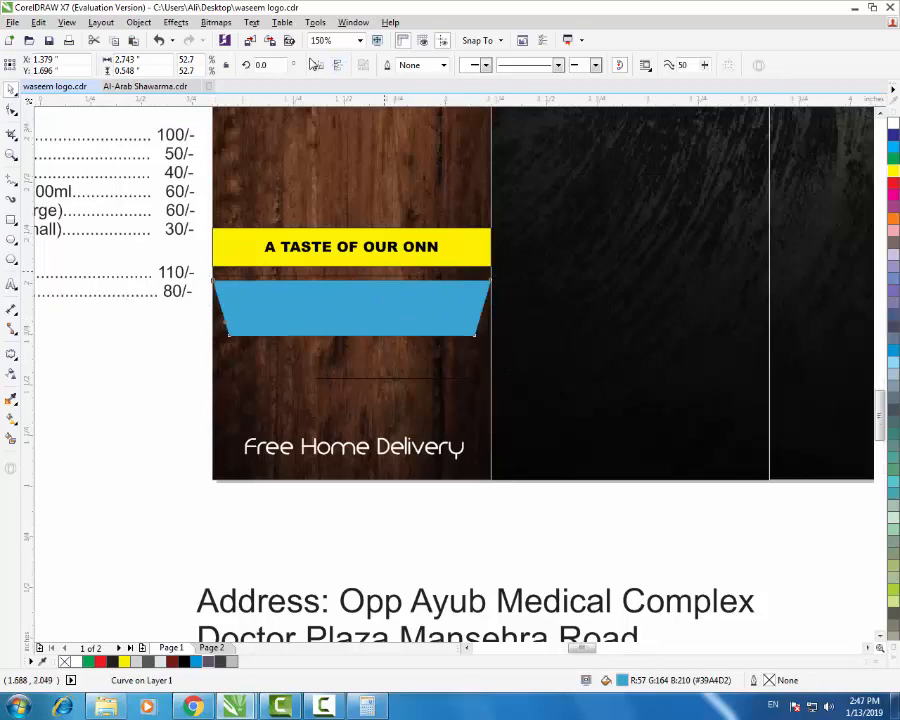
pyautogui.scroll(1, 385, 272)
pyautogui.press('Up')
pyautogui.press('Up')
pyautogui.press('Up')
pyautogui.press('Up')
pyautogui.press('Up')
pyautogui.press('Up')
pyautogui.press('Up')
pyautogui.press('Up')
pyautogui.press('Up')
pyautogui.press('Up')
pyautogui.press('Up')
pyautogui.press('Up')
pyautogui.press('Up')
pyautogui.press('Up')
pyautogui.press('Up')
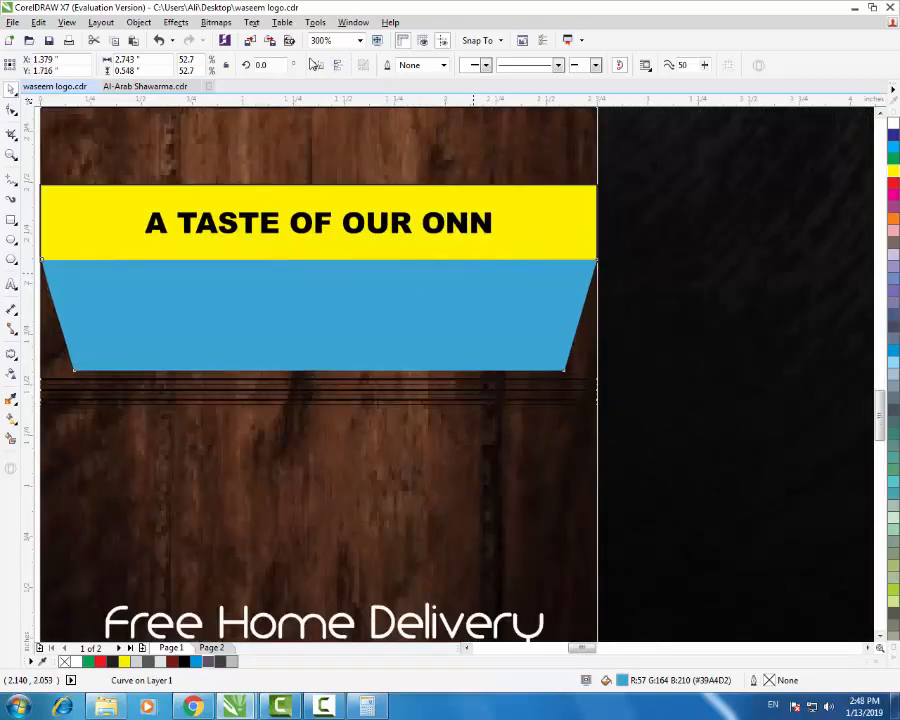
pyautogui.press('F3')
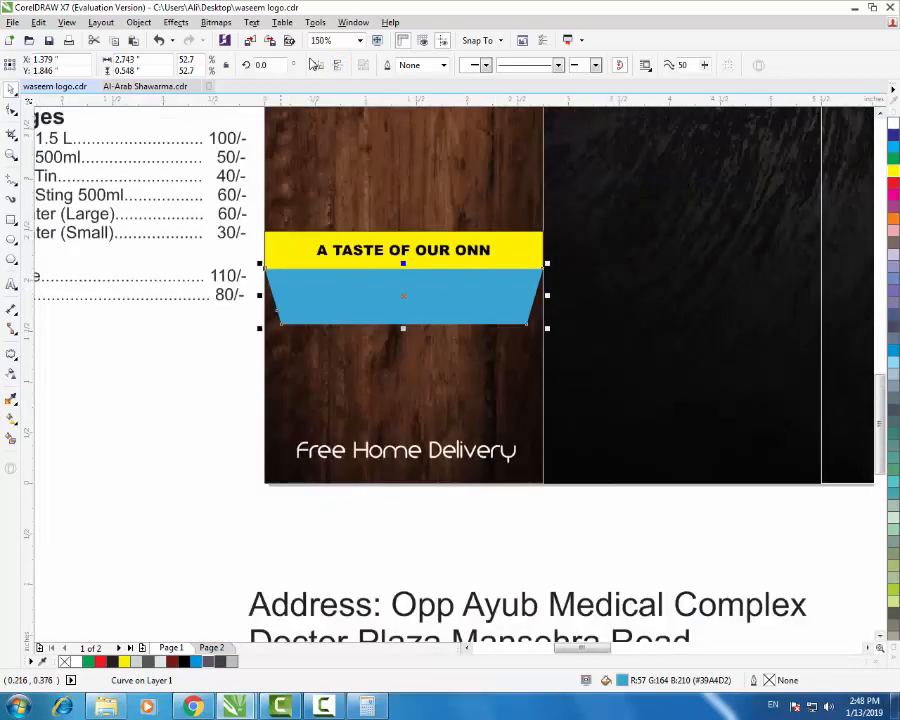
pyautogui.press('Tab')
pyautogui.press('F3')
pyautogui.press('F3')
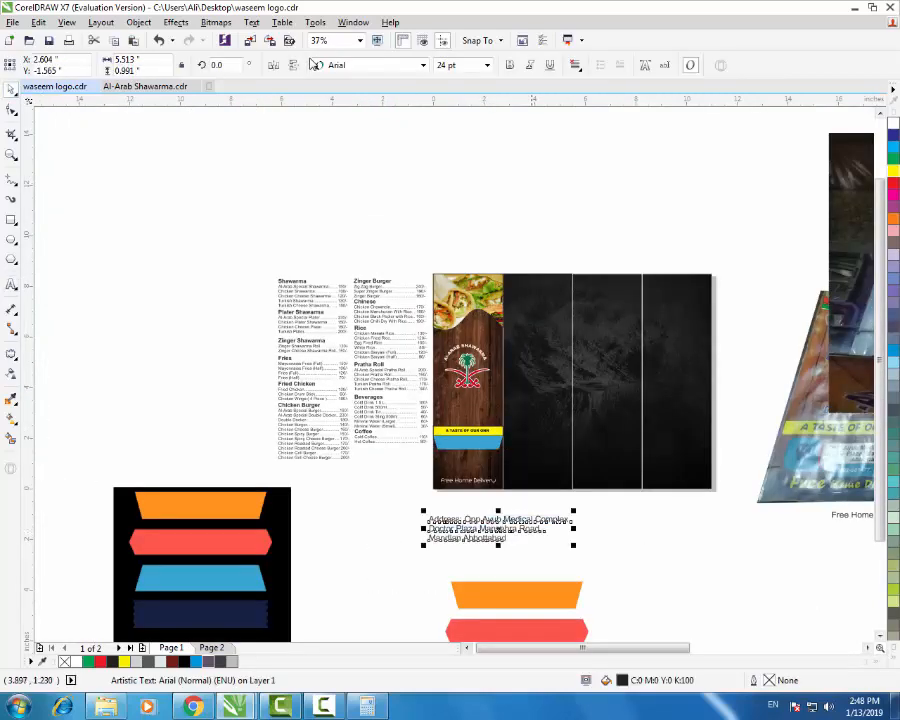
# - Shrink the address text to about 8.7 pt and centre it horizontally and vertically on the blue banner
pyautogui.scroll(1, 489, 497)
pyautogui.moveTo(652, 530); pyautogui.dragTo(562, 549)
pyautogui.keyDown('shift'); pyautogui.click(472, 395); pyautogui.keyUp('shift')
pyautogui.press('c')
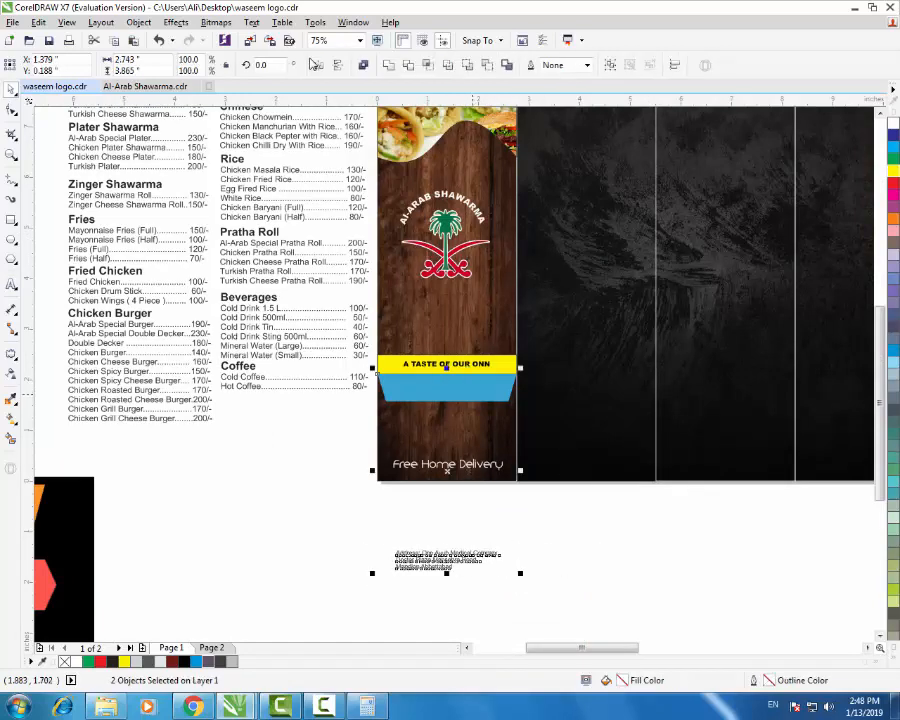
pyautogui.press('e')
pyautogui.click(495, 514)
pyautogui.click(446, 390)
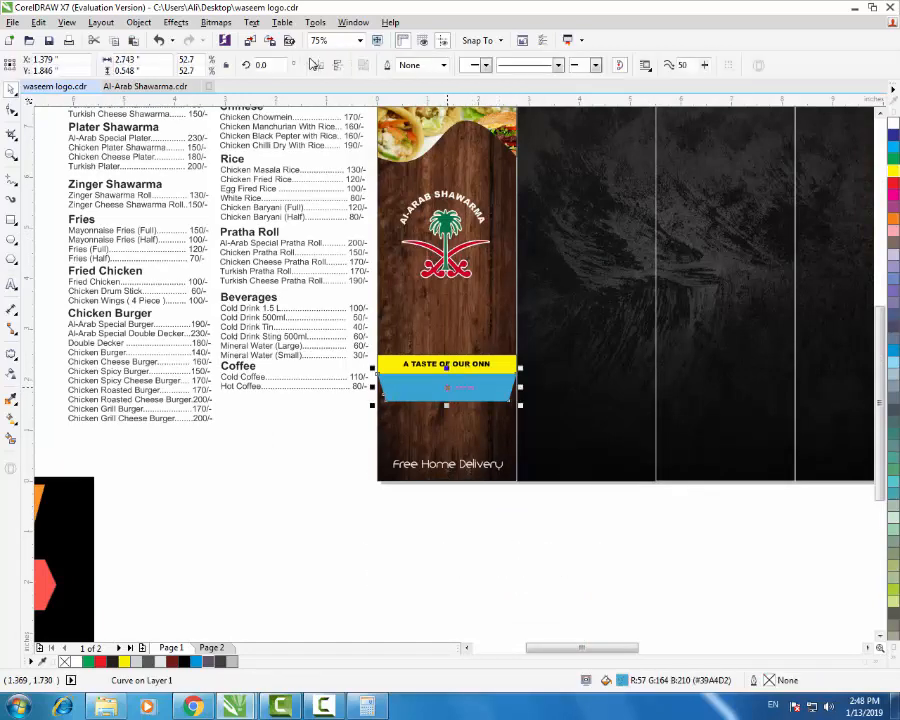
pyautogui.hotkey('ctrl', 'z')
pyautogui.press('e')
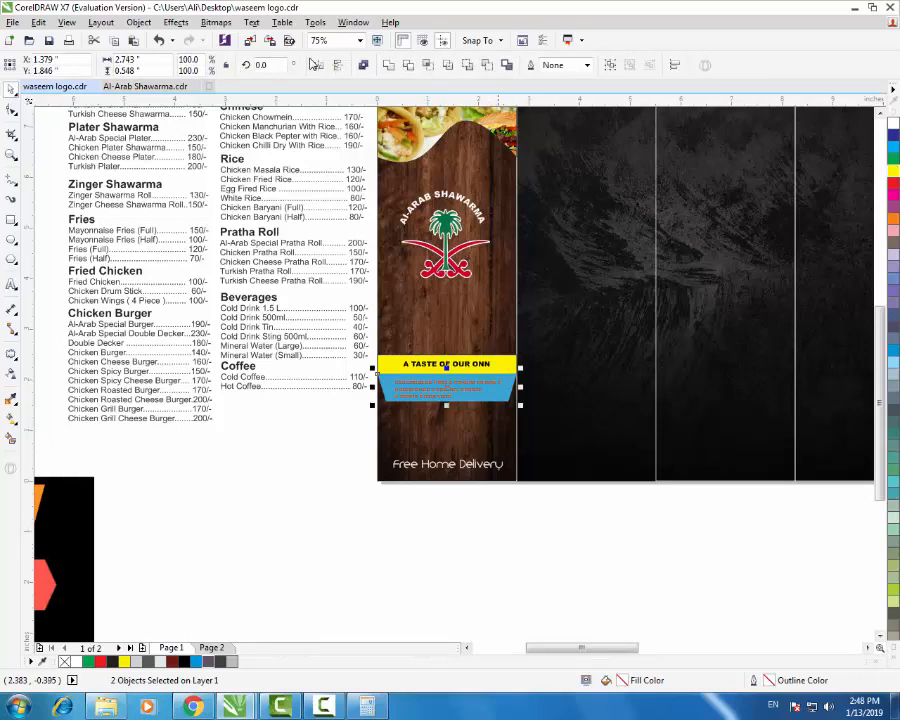
# - Send the blue banner behind the address text and make the address bold
pyautogui.click(498, 501)
pyautogui.click(461, 393)
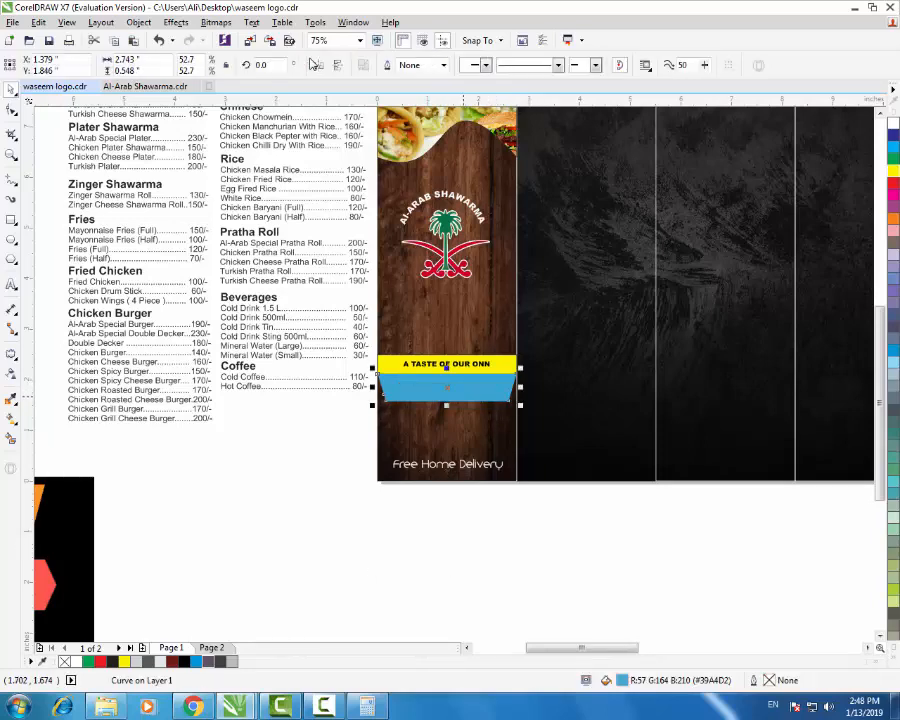
pyautogui.scroll(4, 464, 395)
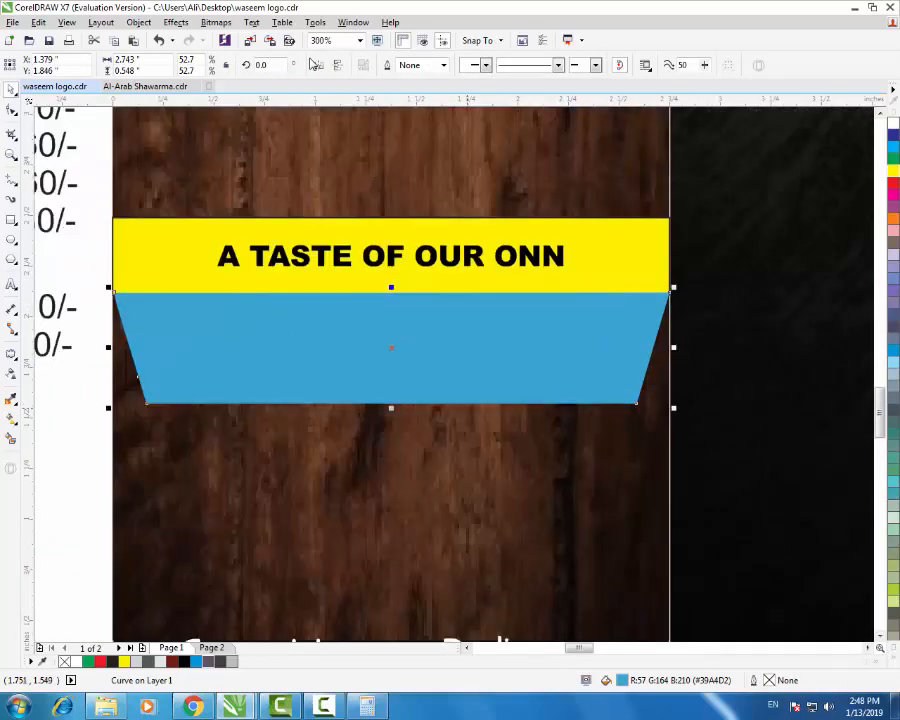
pyautogui.hotkey('ctrl', 'pagedown')
pyautogui.click(426, 350)
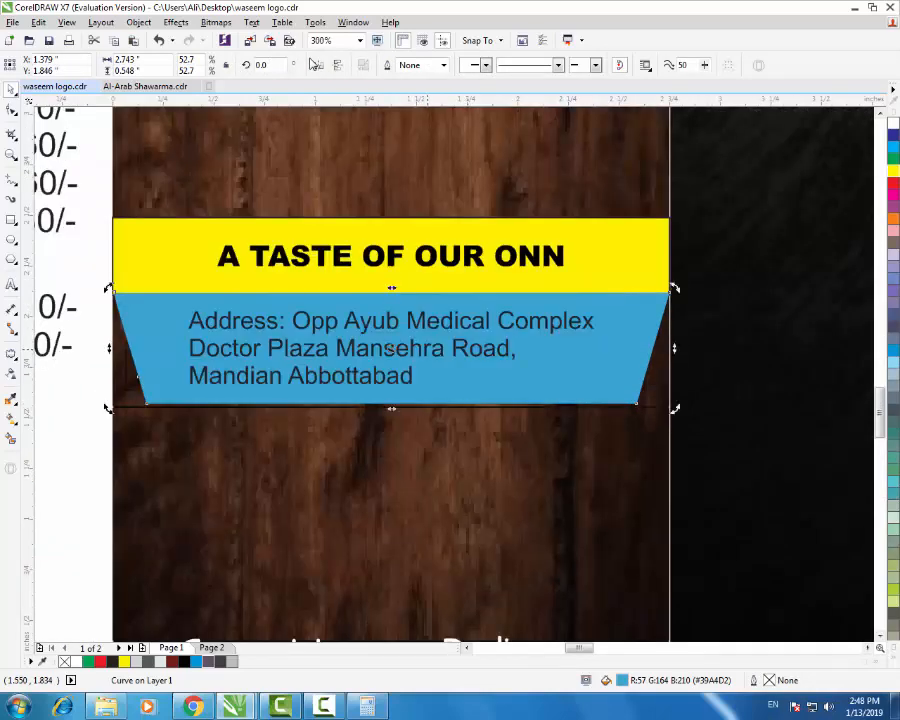
pyautogui.click(433, 352)
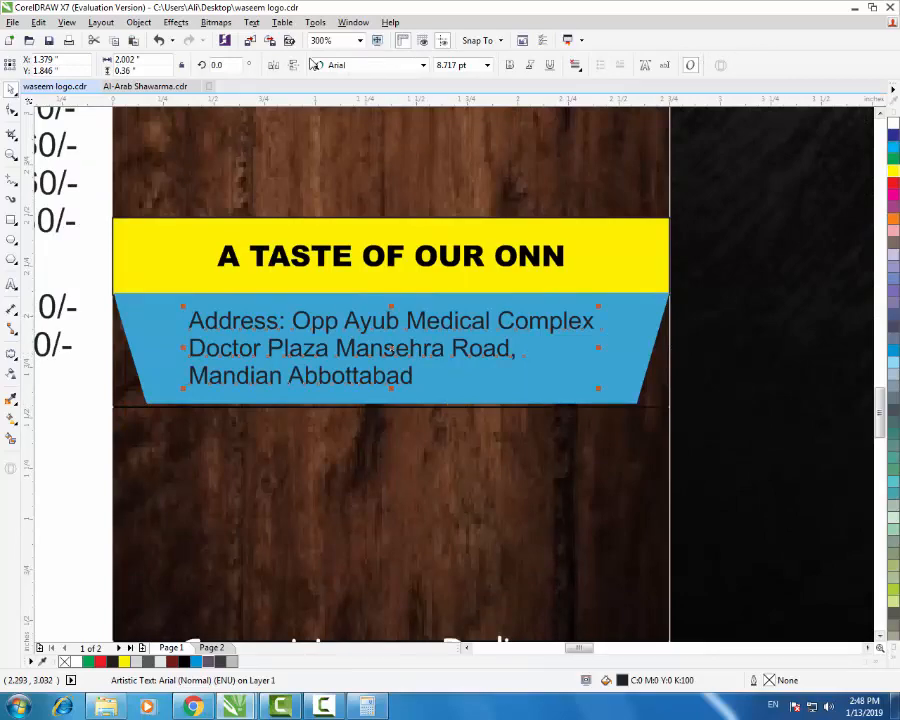
pyautogui.hotkey('ctrl', 'b')
pyautogui.press('F3')
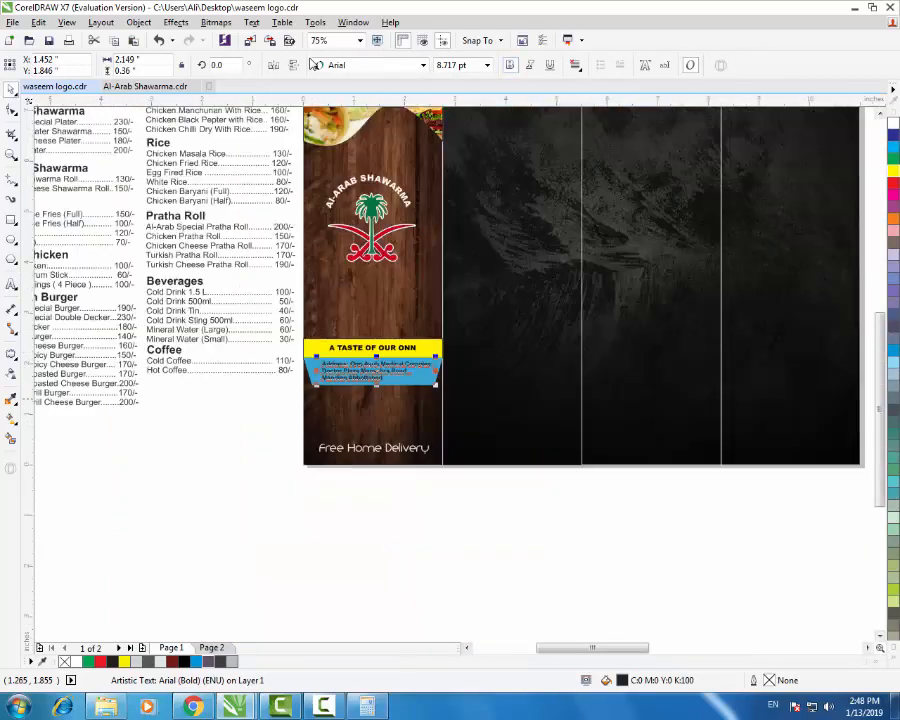
pyautogui.click(216, 453)
pyautogui.scroll(1, 363, 378)
pyautogui.press('F3')
pyautogui.press('F3')
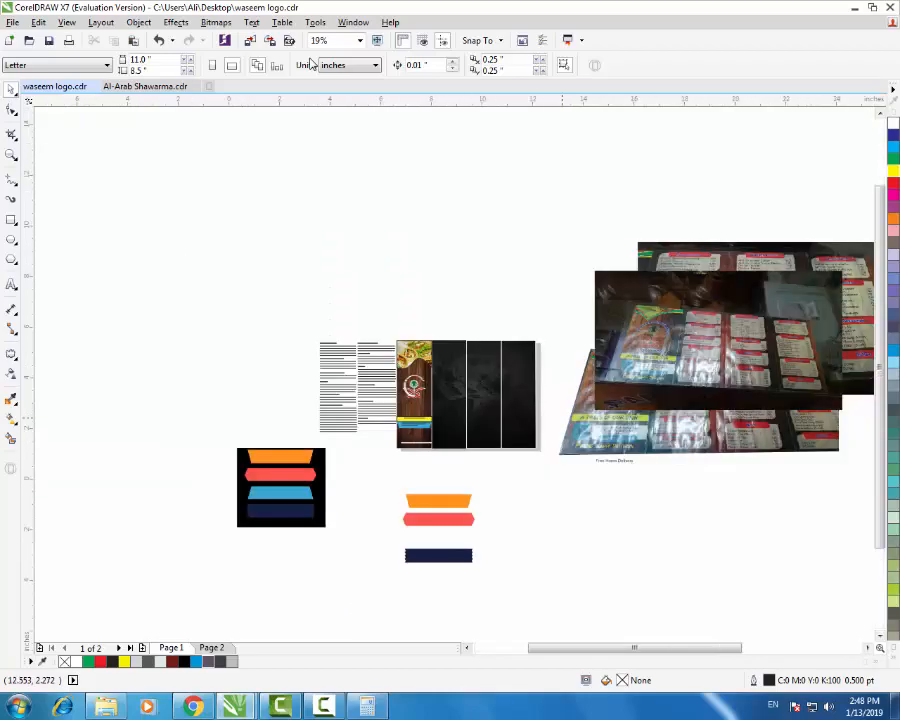
pyautogui.scroll(1, 566, 418)
pyautogui.scroll(2, 247, 452)
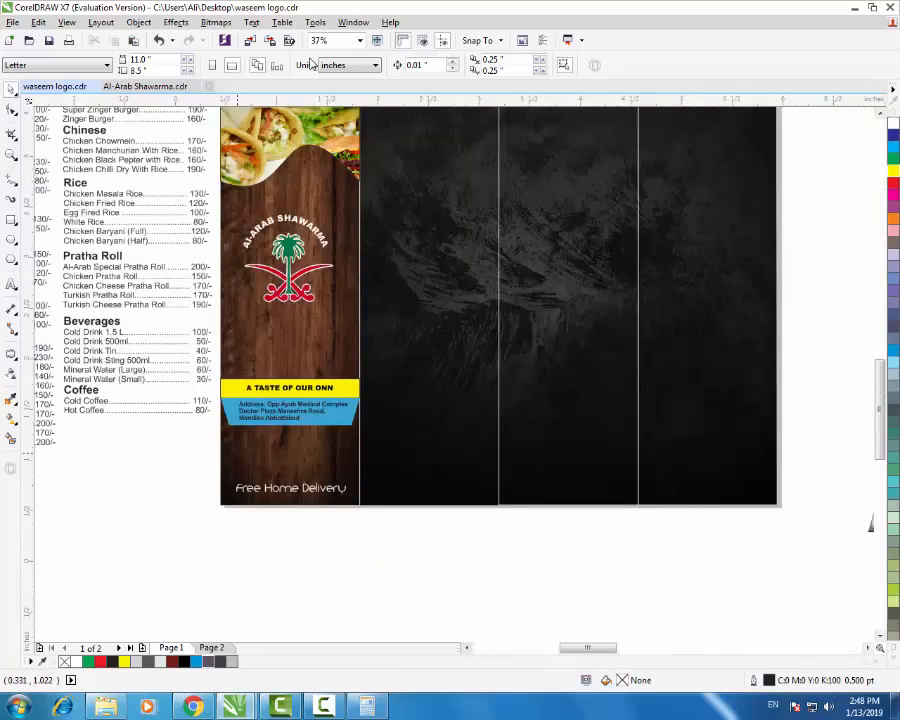
# - Search Google Images for 'free home delivery png'
pyautogui.click(194, 706)
pyautogui.scroll(14, 268, 480)
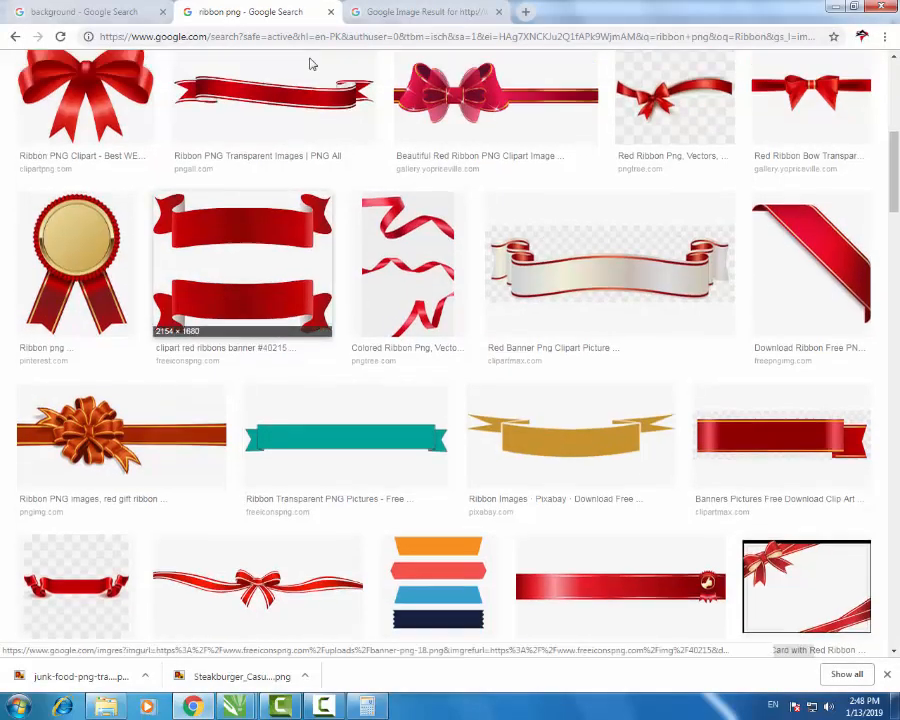
pyautogui.tripleClick(143, 79)
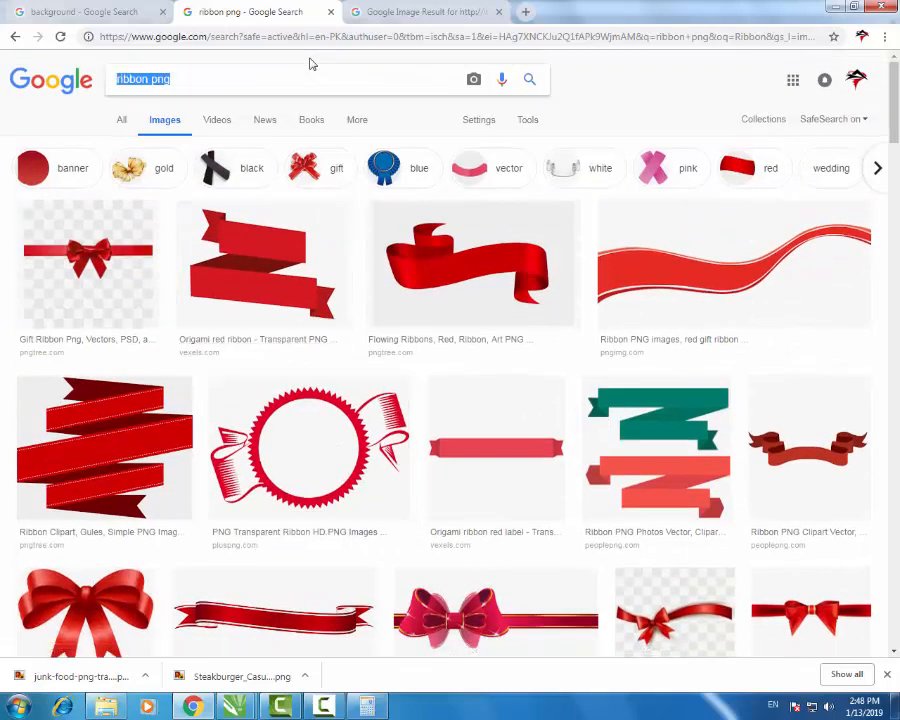
pyautogui.write('Free ho')
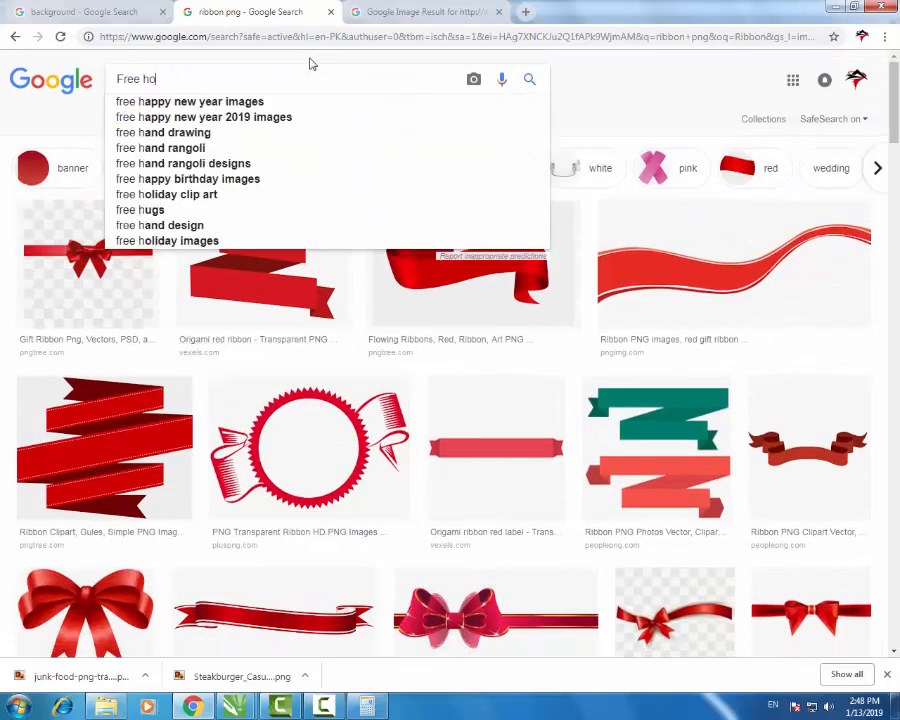
pyautogui.write('me d')
pyautogui.press('Down')
pyautogui.press('Down')
pyautogui.press('Down')
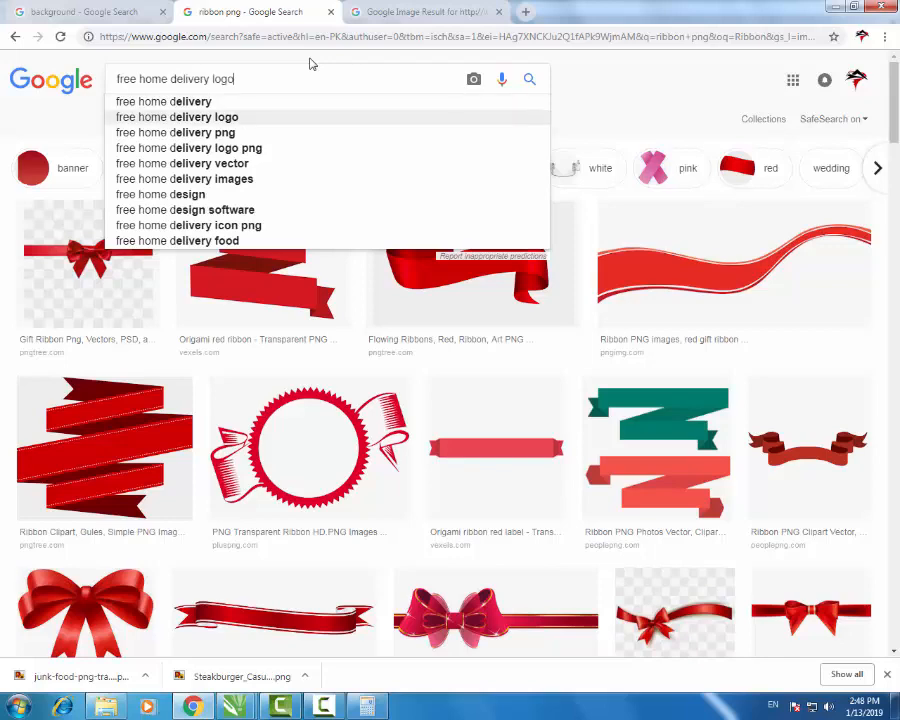
pyautogui.press('Return')
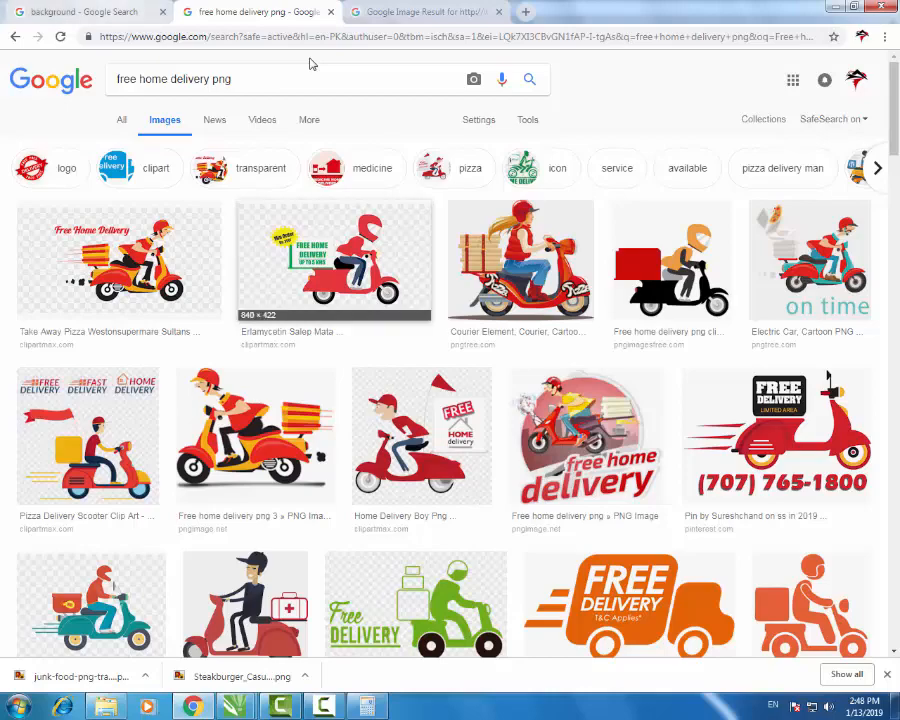
# - Save the scooter delivery image as a PNG under its default name
pyautogui.click(588, 436)
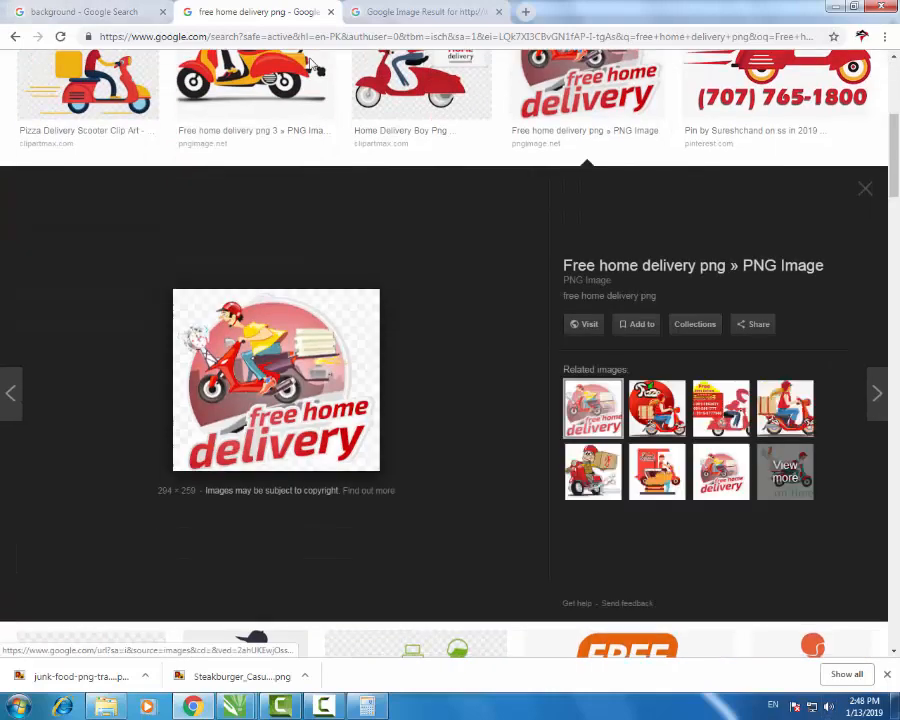
pyautogui.scroll(4, 312, 65)
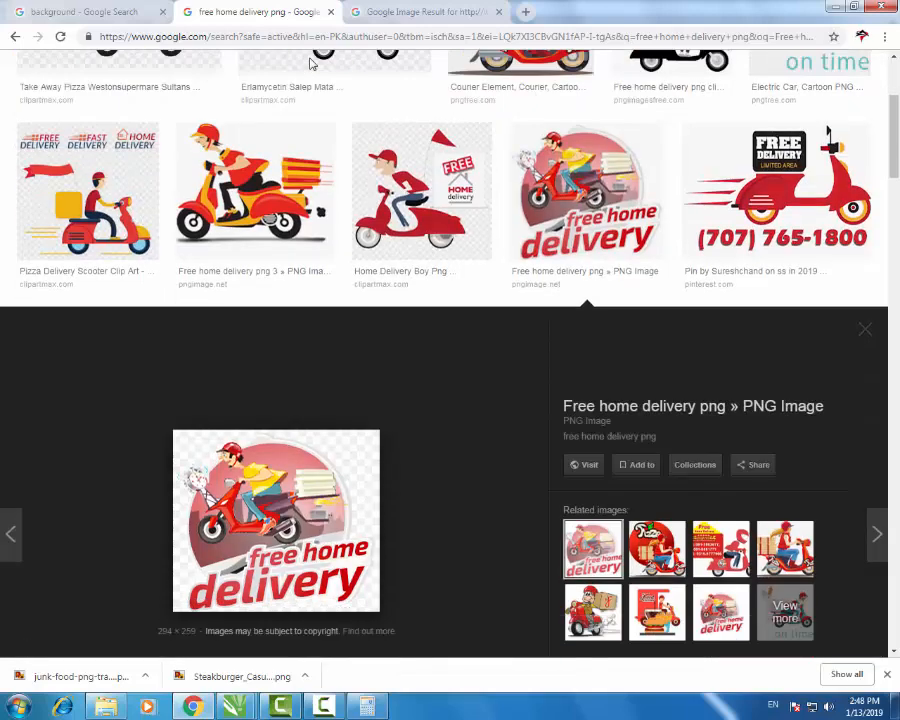
pyautogui.press('Escape')
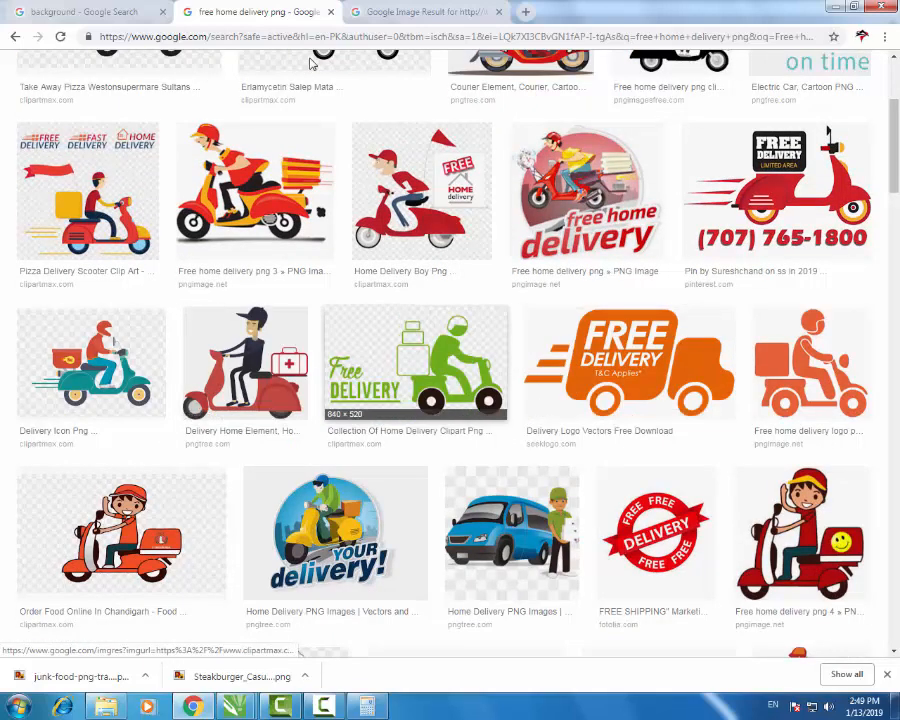
pyautogui.scroll(3, 600, 420)
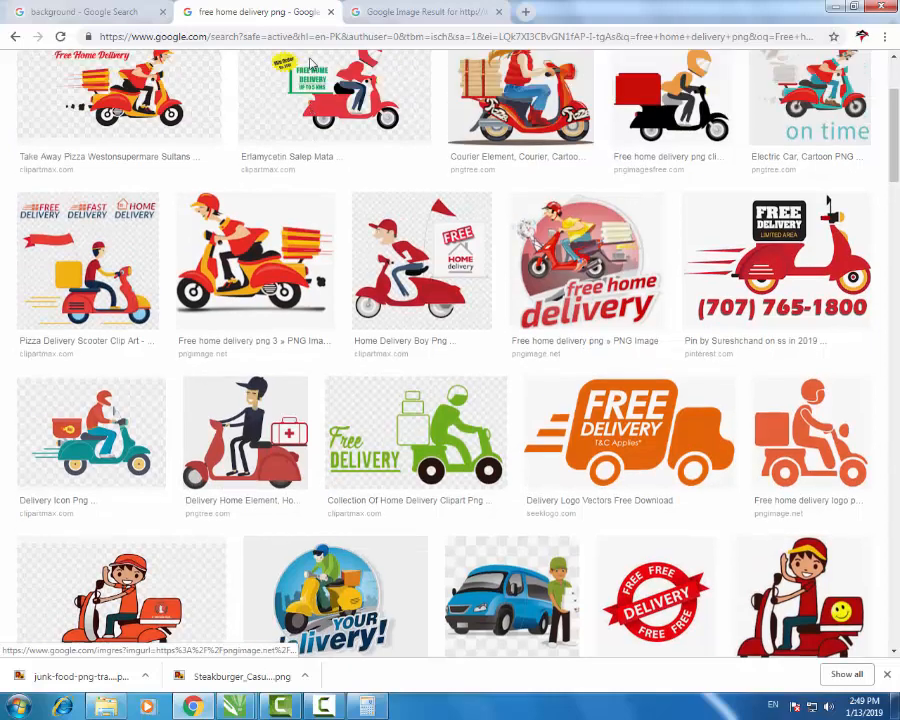
pyautogui.click(586, 434)
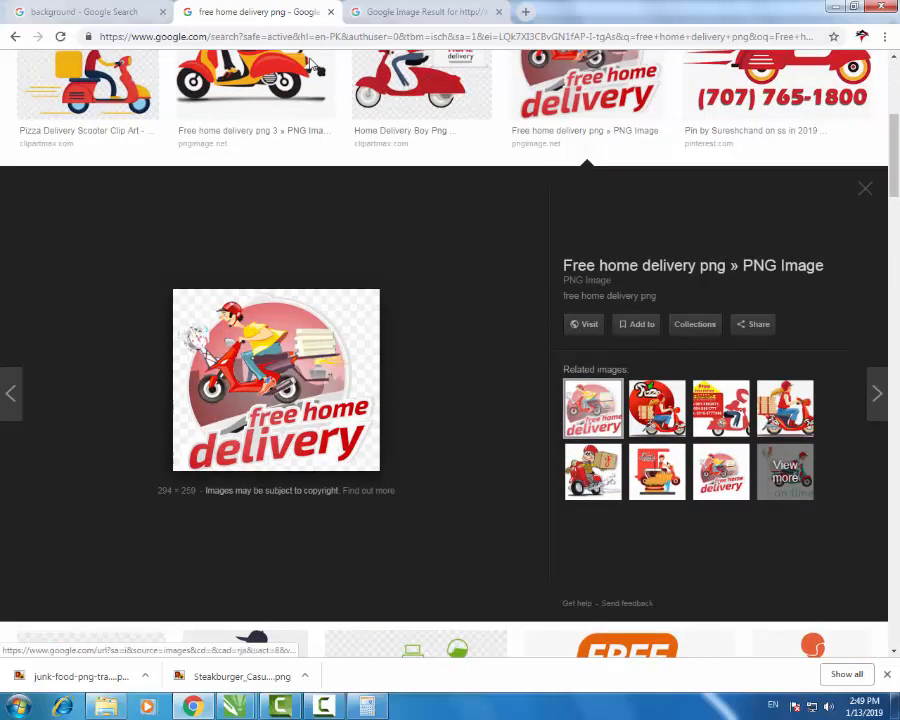
pyautogui.rightClick(297, 351)
pyautogui.click(340, 484)
pyautogui.press('Return')
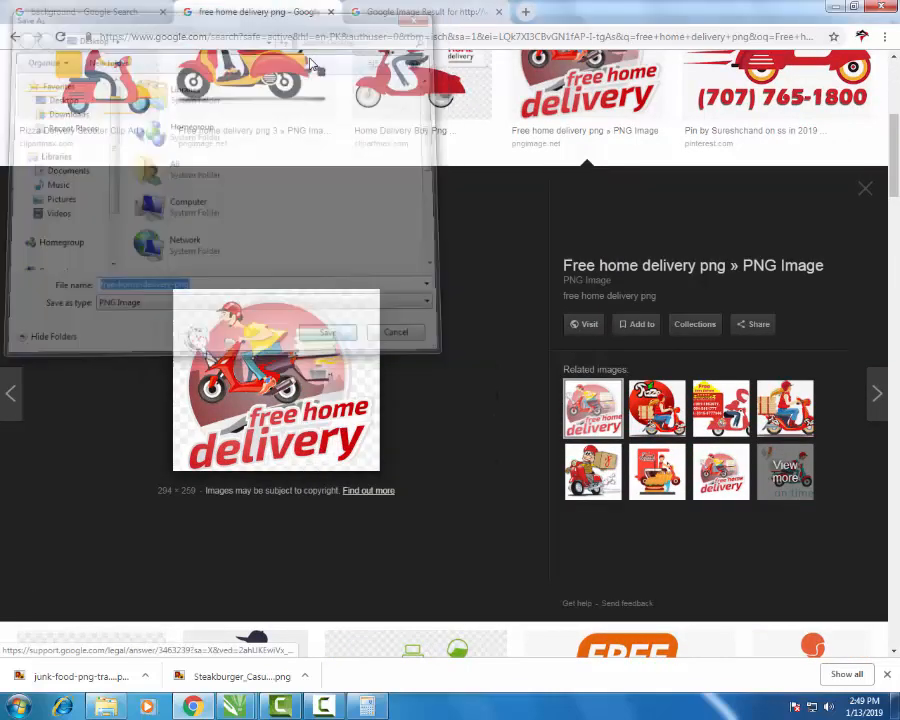
# - Drop the downloaded scooter PNG onto the front panel, shrink it and place it above 'Free Home Delivery'
pyautogui.moveTo(319, 677)
pyautogui.mouseDown()
pyautogui.moveTo(285, 704)
pyautogui.moveTo(238, 706)
pyautogui.moveTo(266, 502)
pyautogui.moveTo(280, 504)
pyautogui.mouseUp()
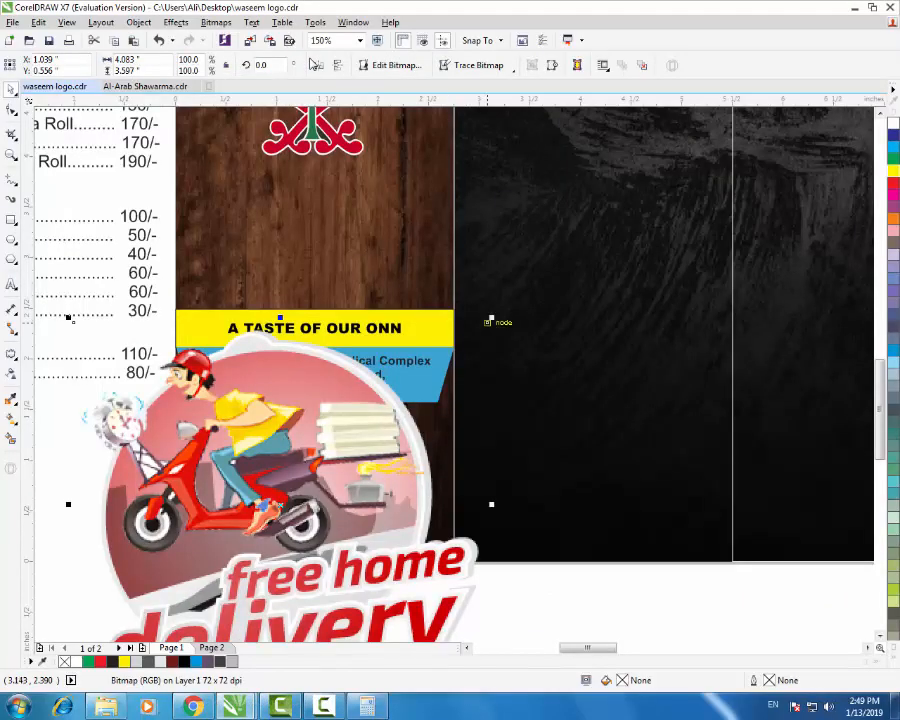
pyautogui.moveTo(491, 318)
pyautogui.mouseDown()
pyautogui.moveTo(307, 481)
pyautogui.moveTo(306, 464)
pyautogui.moveTo(388, 419)
pyautogui.mouseUp()
pyautogui.moveTo(307, 472); pyautogui.dragTo(320, 467)
pyautogui.click(107, 485)
pyautogui.scroll(-1, 360, 481)
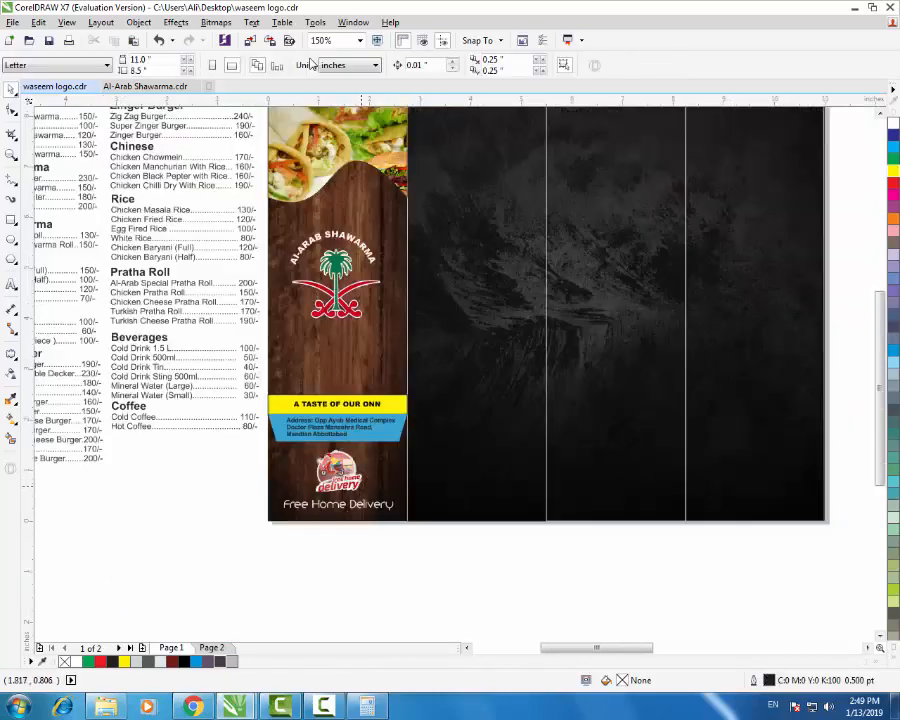
pyautogui.scroll(-1, 345, 530)
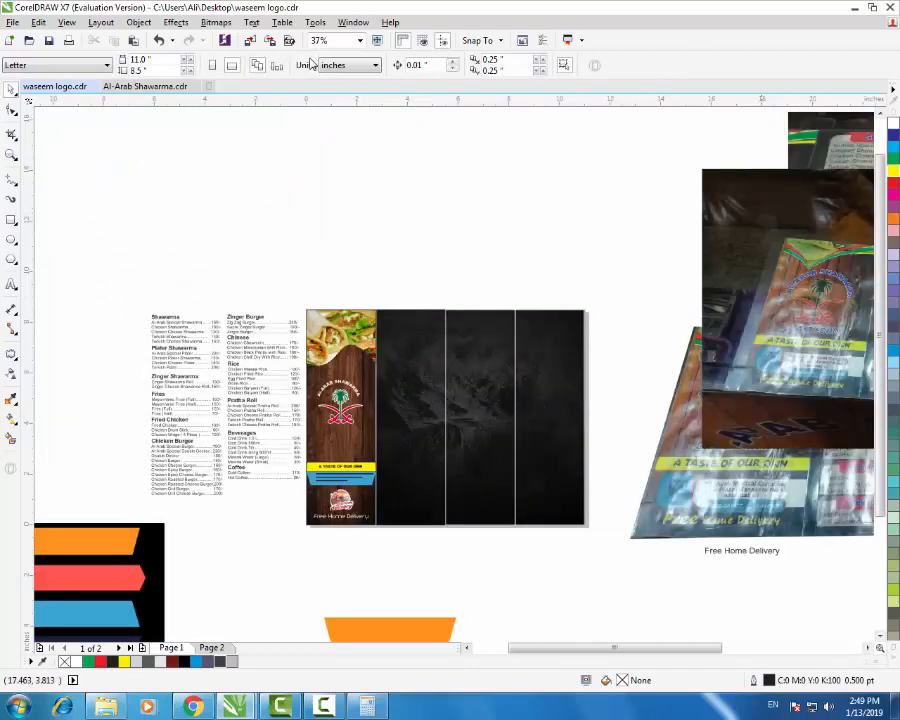
pyautogui.scroll(1, 434, 436)
pyautogui.scroll(-1, 255, 428)
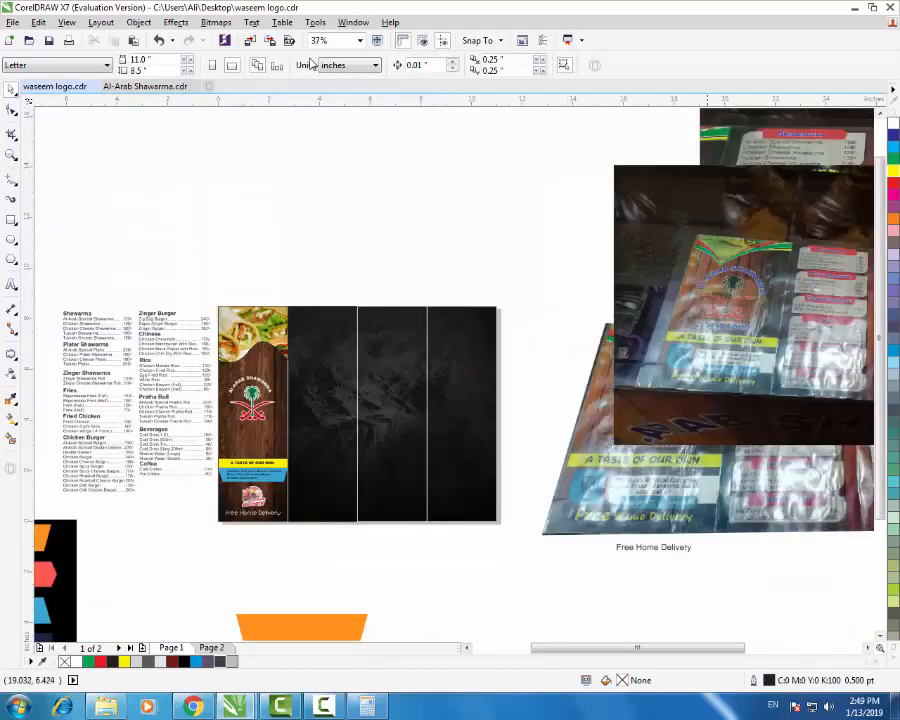
pyautogui.scroll(3, 235, 417)
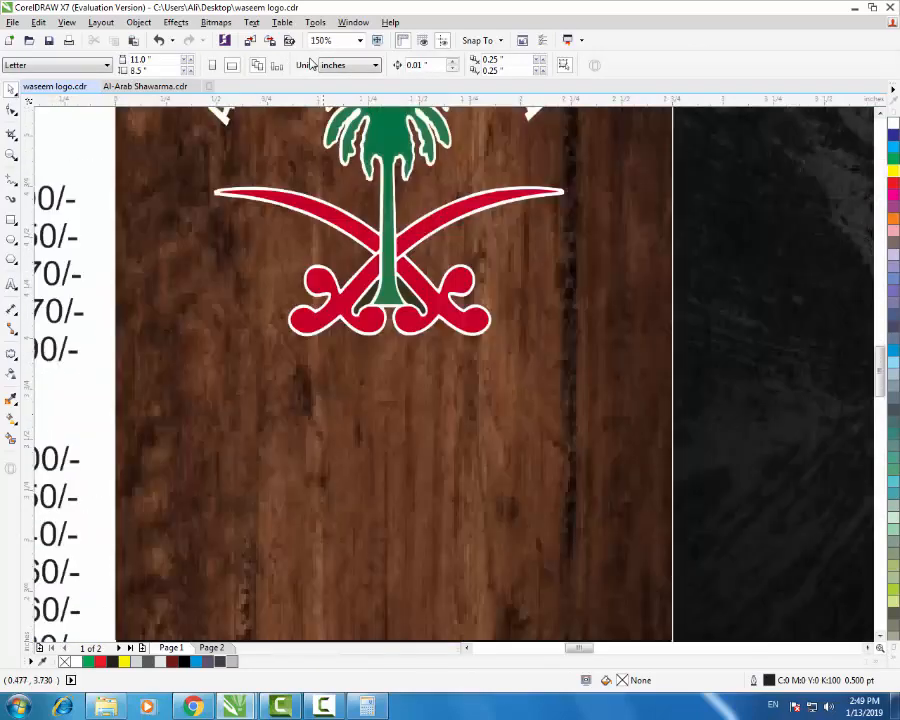
pyautogui.scroll(-1, 394, 360)
# - Enlarge the palm-and-swords Al-Arab Shawarma logo to nearly the wood panel's width and centre it on the panel
pyautogui.click(412, 359)
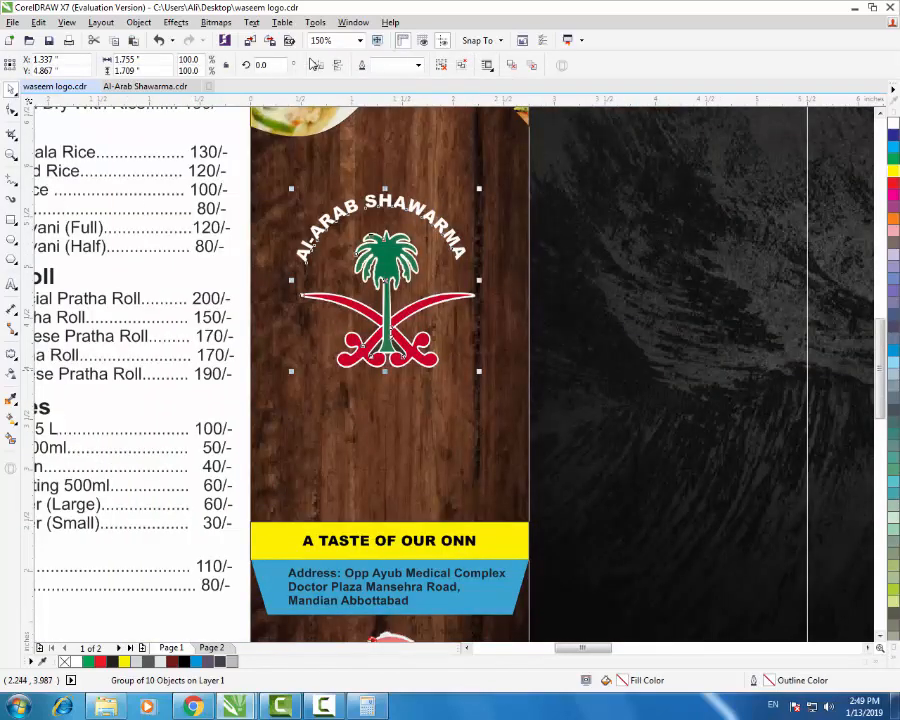
pyautogui.moveTo(479, 371)
pyautogui.mouseDown()
pyautogui.moveTo(528, 419)
pyautogui.moveTo(543, 467)
pyautogui.mouseUp()
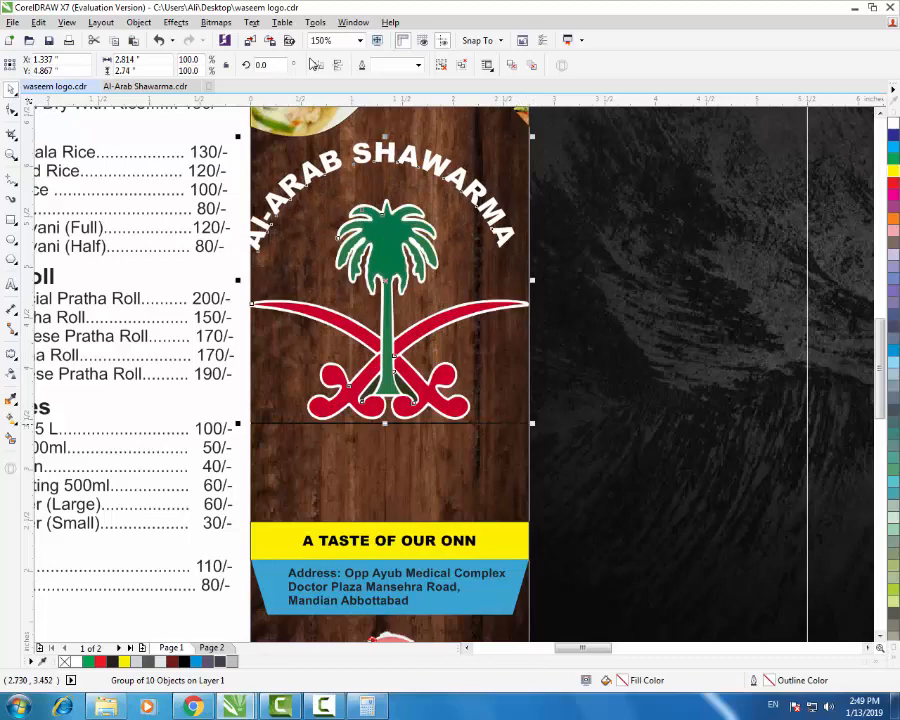
pyautogui.moveTo(532, 423); pyautogui.dragTo(521, 413)
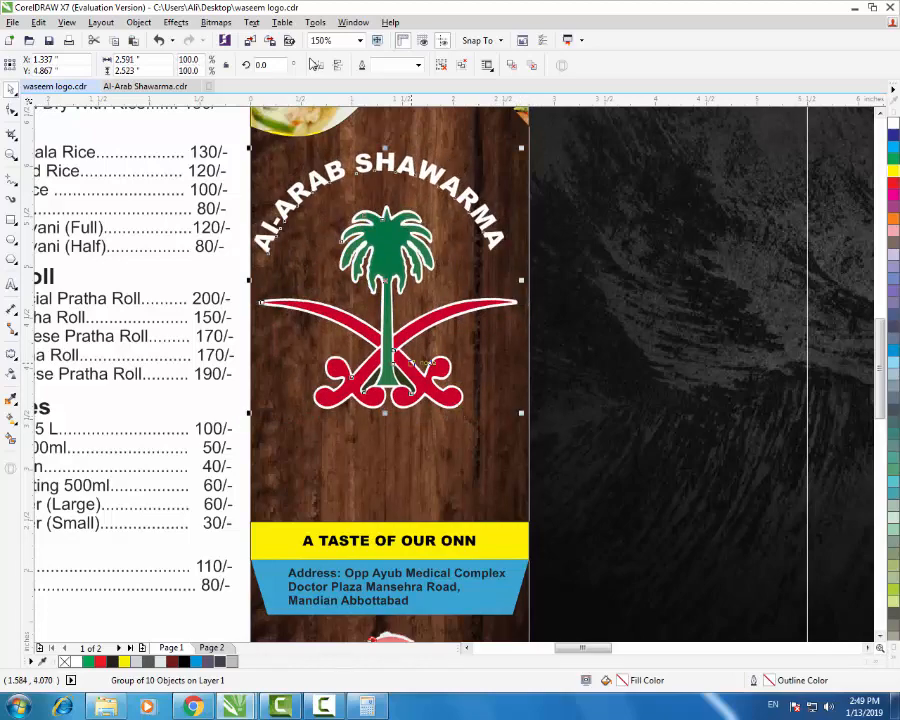
pyautogui.keyDown('shift'); pyautogui.click(480, 456); pyautogui.keyUp('shift')
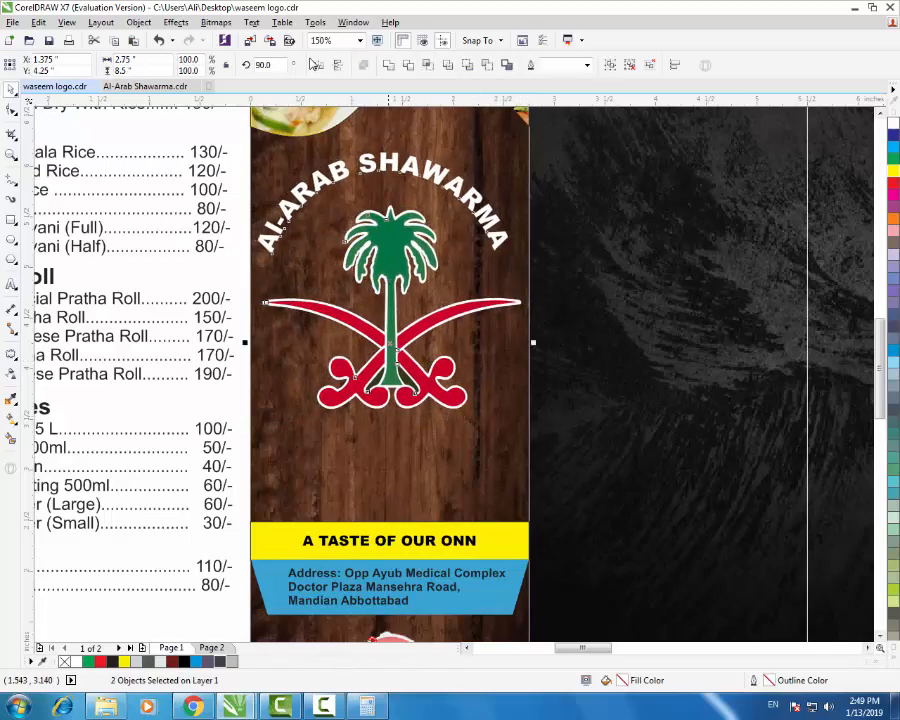
pyautogui.press('F4')
pyautogui.press('Escape')
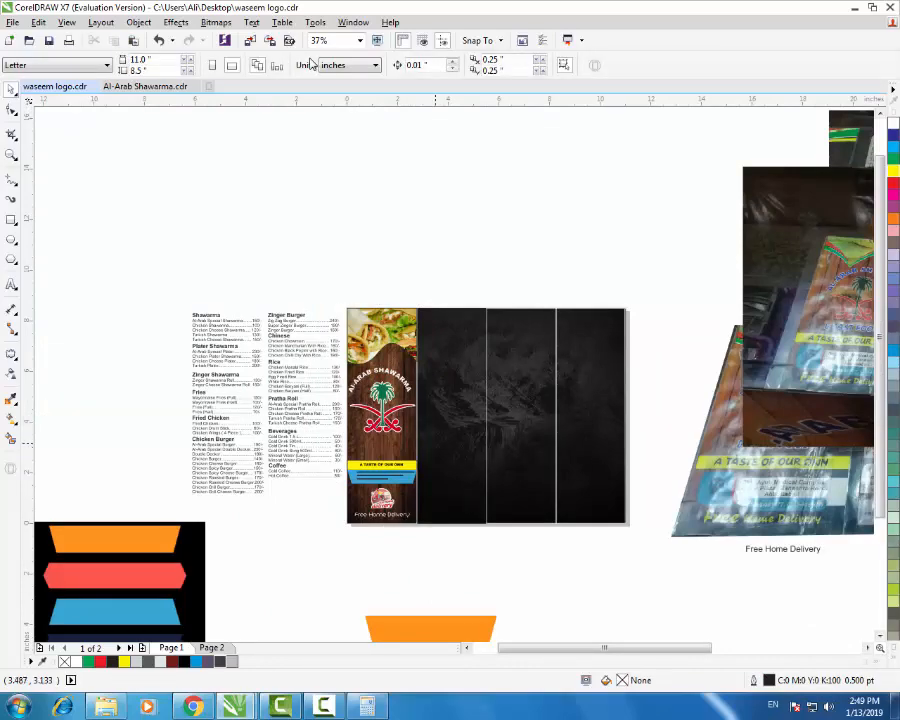
pyautogui.scroll(1, 435, 443)
pyautogui.scroll(-1, 241, 437)
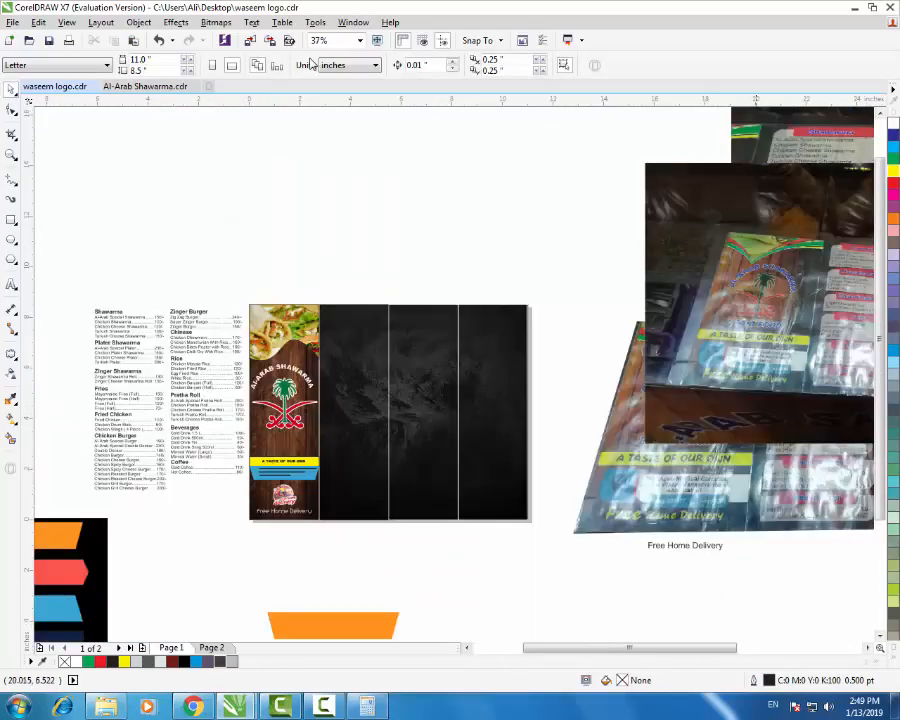
pyautogui.scroll(1, 740, 320)
pyautogui.scroll(-1, 740, 320)
pyautogui.scroll(-1, 760, 330)
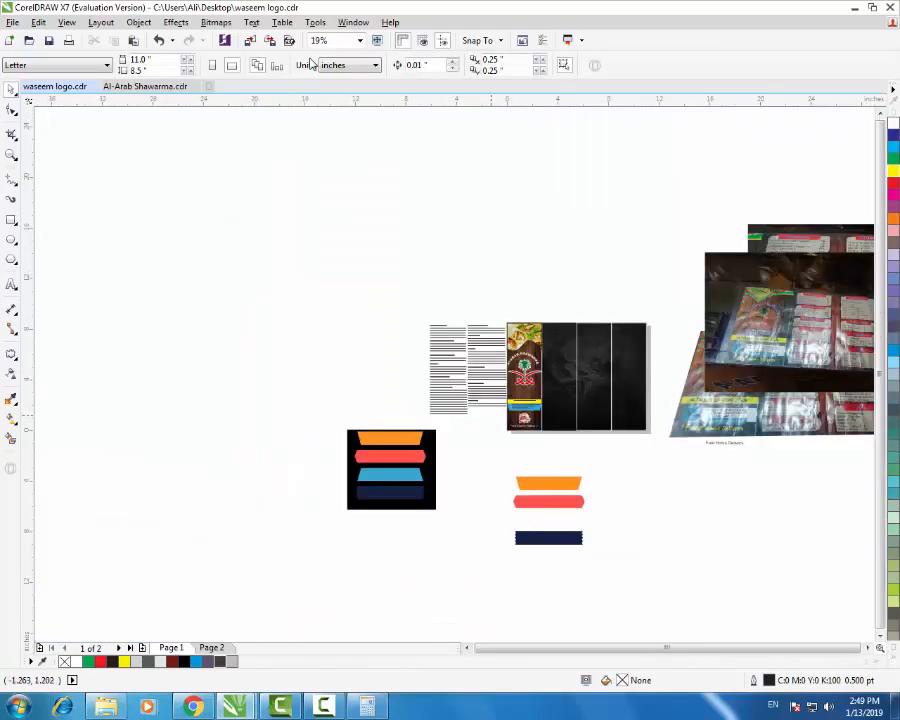
pyautogui.scroll(2, 570, 405)
pyautogui.scroll(1, 546, 381)
pyautogui.scroll(-1, 520, 380)
pyautogui.scroll(1, 522, 382)
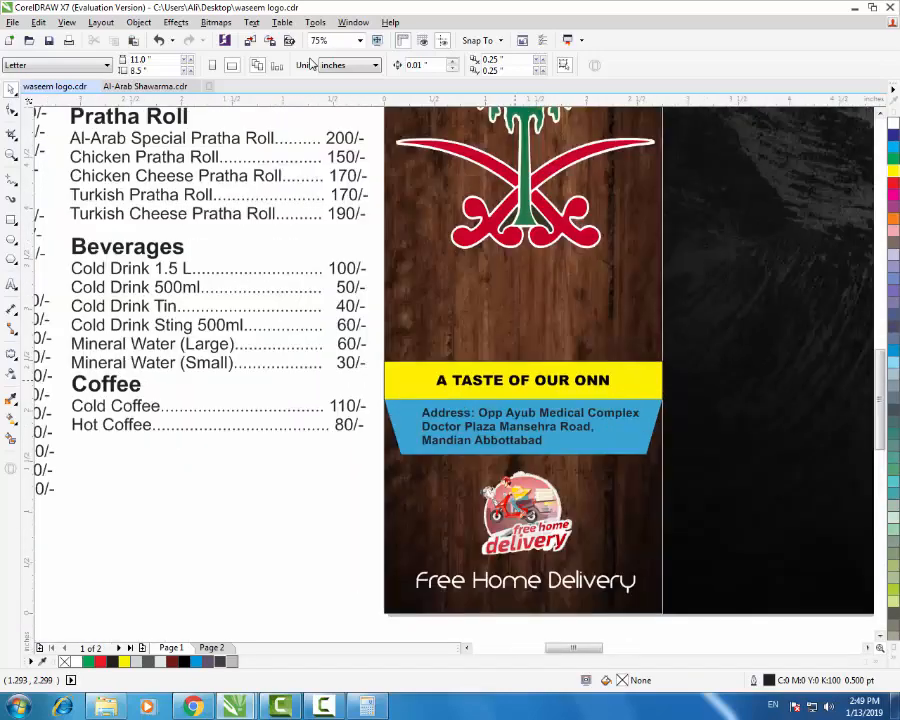
# - Copy the tagline up onto the wood, retype it as '& Fast Food', enlarge it and colour it yellow
pyautogui.click(520, 379)
pyautogui.moveTo(522, 380); pyautogui.dragTo(522, 320)
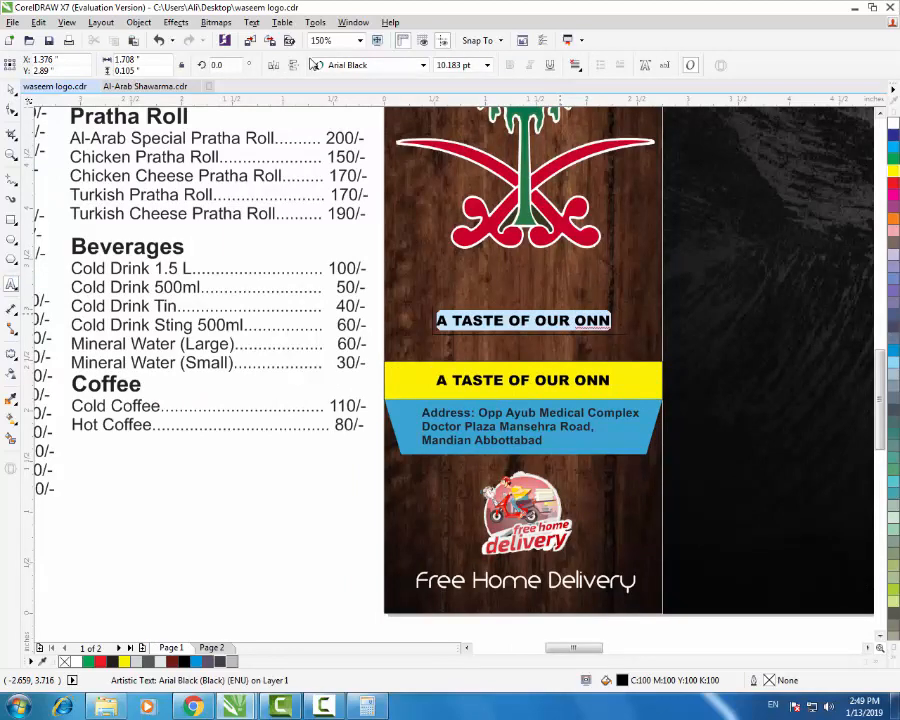
pyautogui.write('& Fast Food')
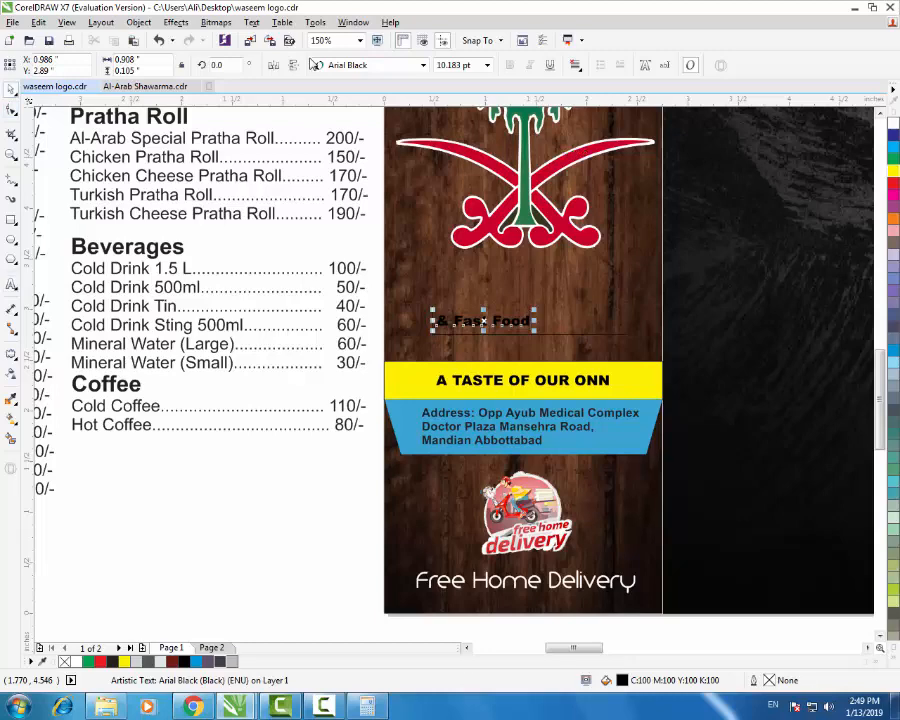
pyautogui.moveTo(535, 310); pyautogui.dragTo(646, 299)
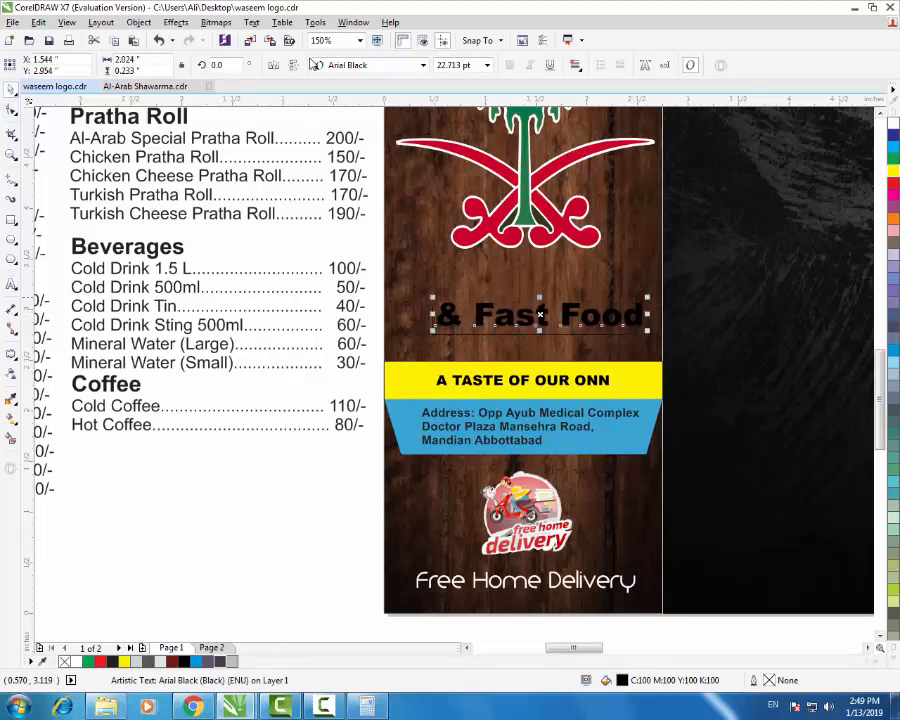
pyautogui.moveTo(434, 298); pyautogui.dragTo(403, 293)
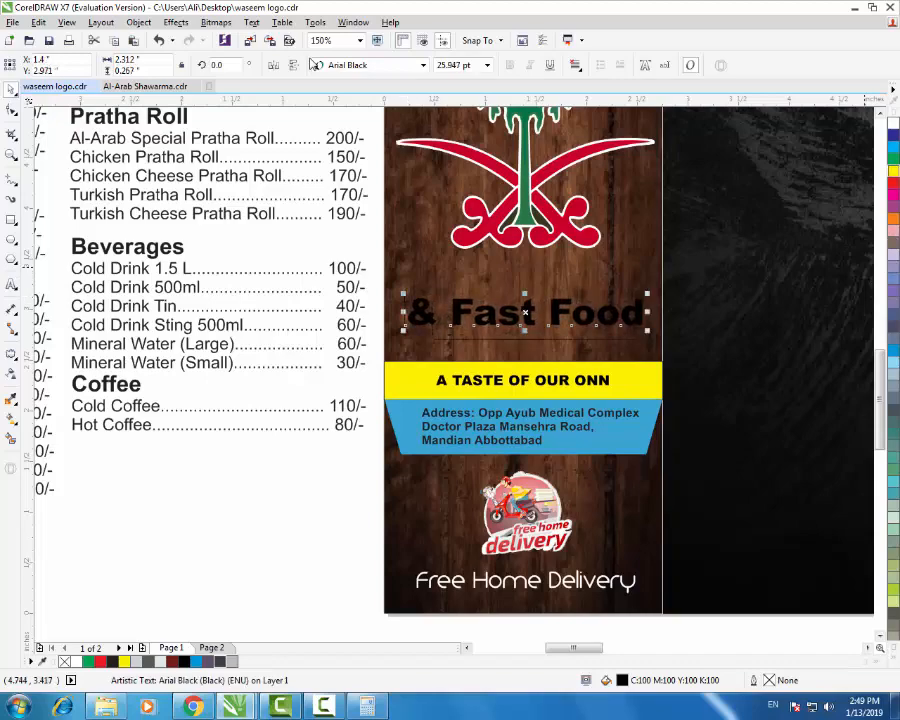
pyautogui.click(893, 171)
pyautogui.press('Escape')
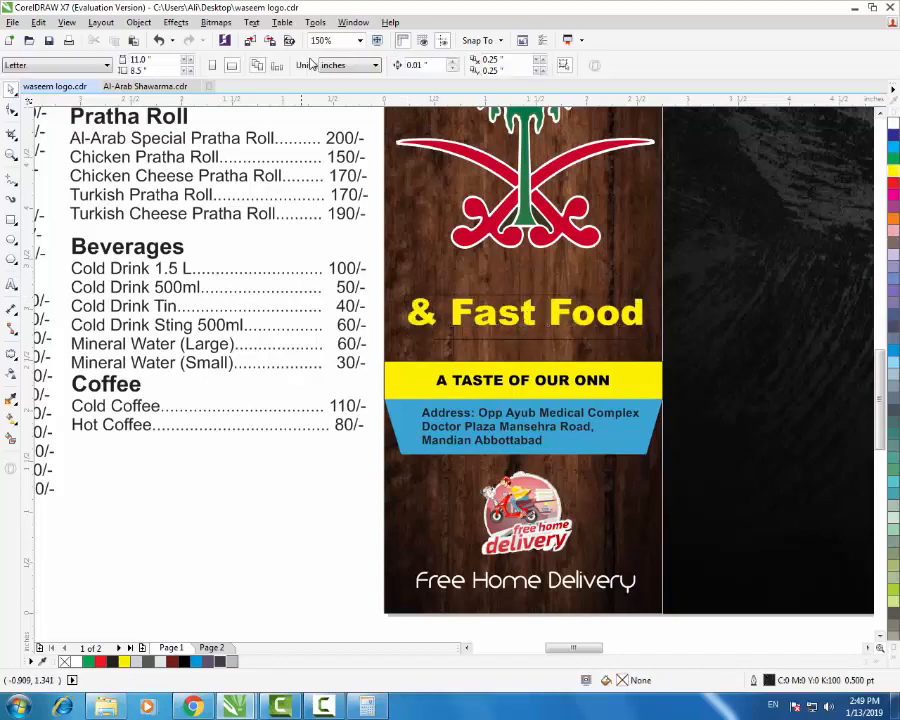
# - Fit all artwork in view, check the dark background image, then return to Chrome
pyautogui.press('F4')
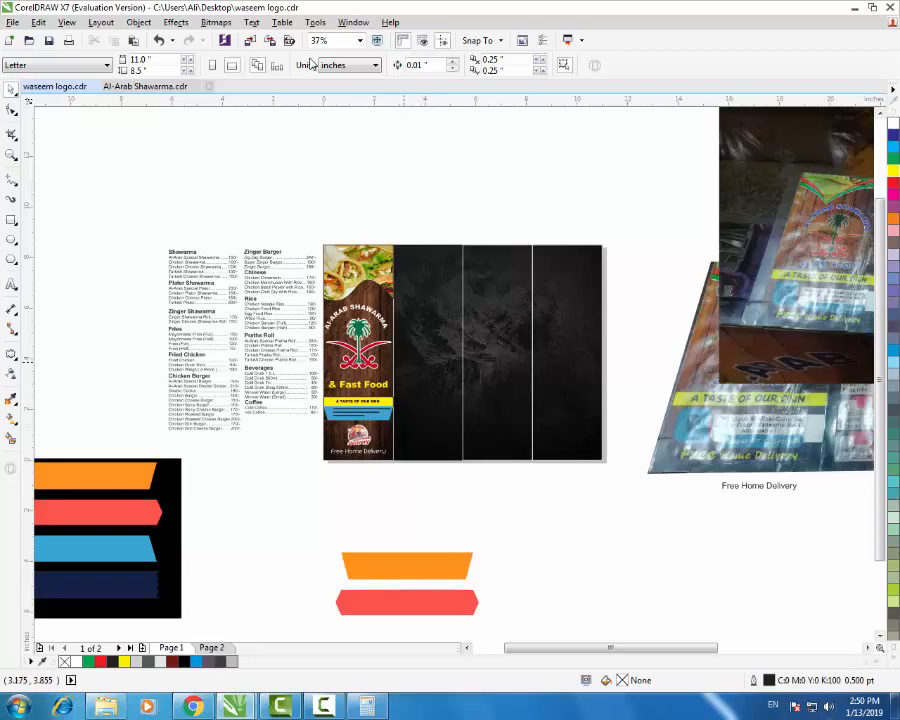
pyautogui.scroll(1, 403, 362)
pyautogui.click(457, 362)
pyautogui.scroll(-1, 391, 387)
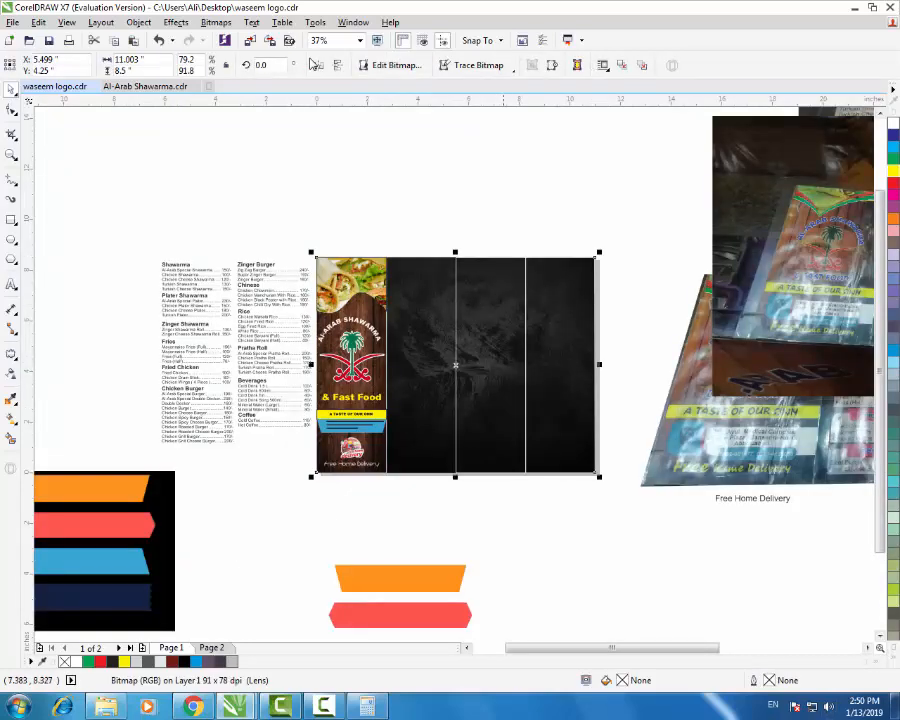
pyautogui.press('Escape')
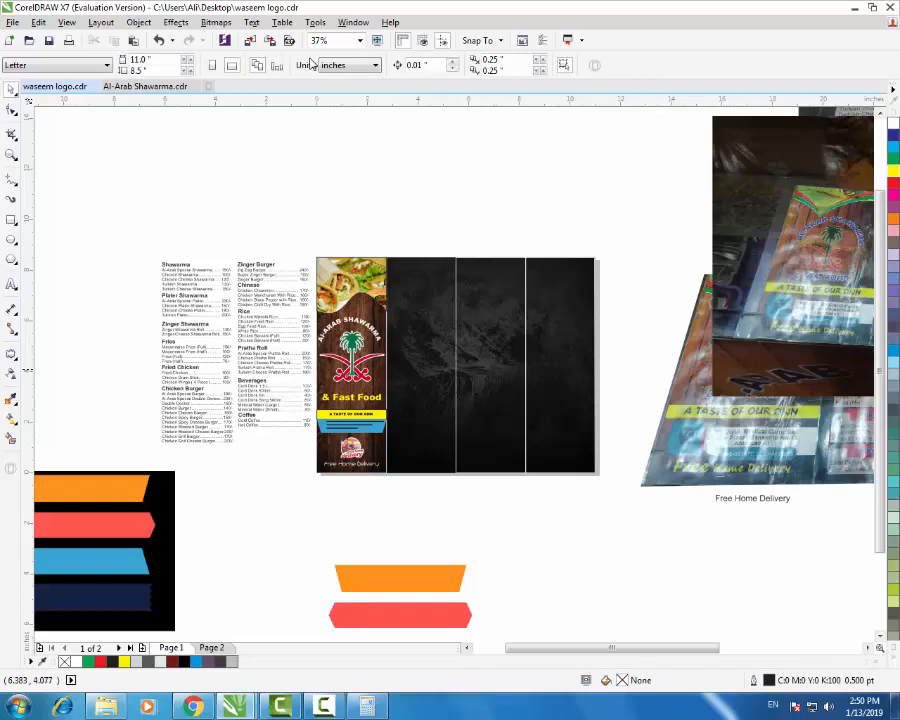
pyautogui.hotkey('alt', 'Tab')
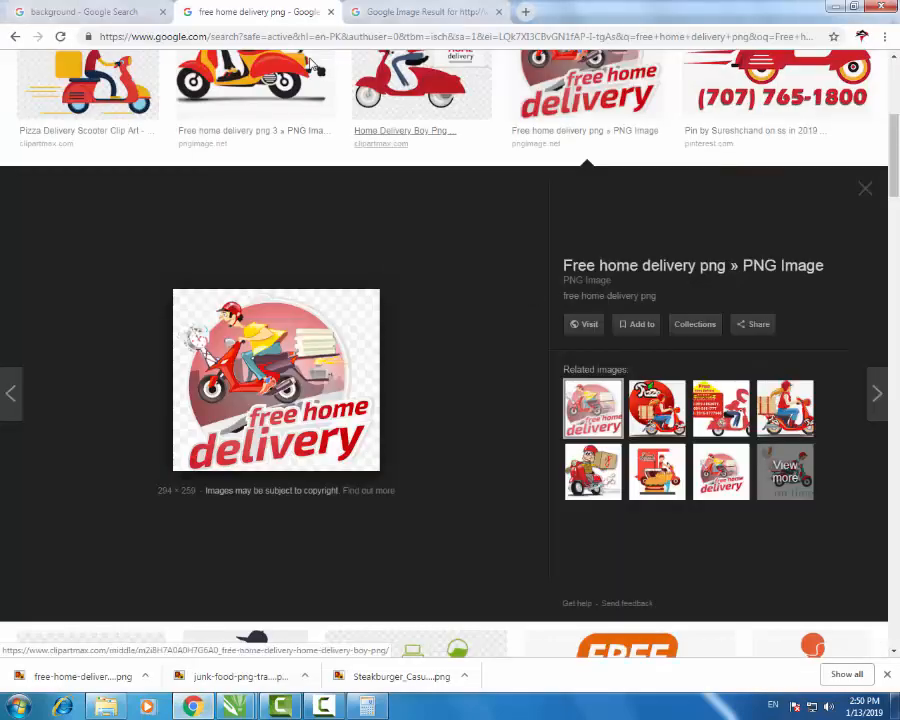
# - Inspect the sample menu image and its source page, then return to the free home delivery results
pyautogui.scroll(3, 310, 64)
pyautogui.hotkey('ctrl', 'Tab')
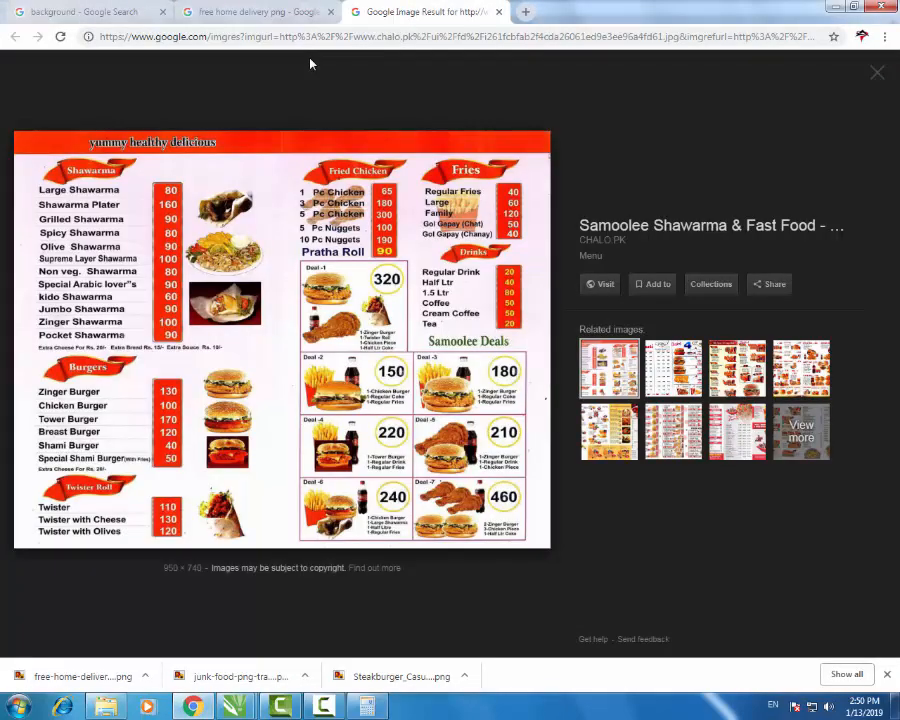
pyautogui.rightClick(126, 364)
pyautogui.click(282, 300)
pyautogui.click(426, 12)
pyautogui.hotkey('ctrl', 'Tab')
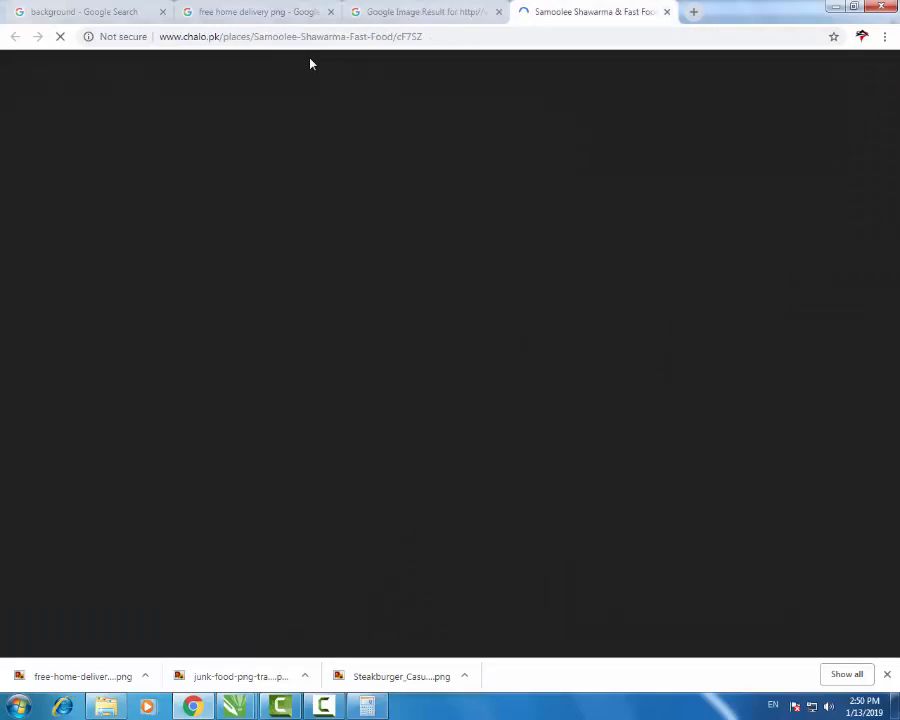
pyautogui.hotkey('ctrl', 'w')
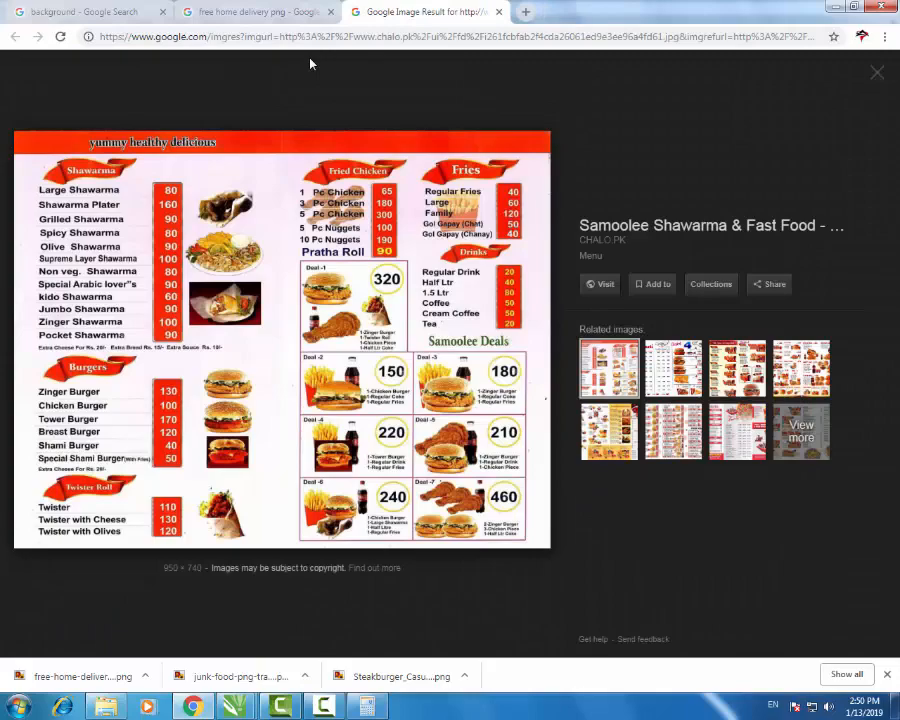
pyautogui.hotkey('ctrl', 'shift', 'Tab')
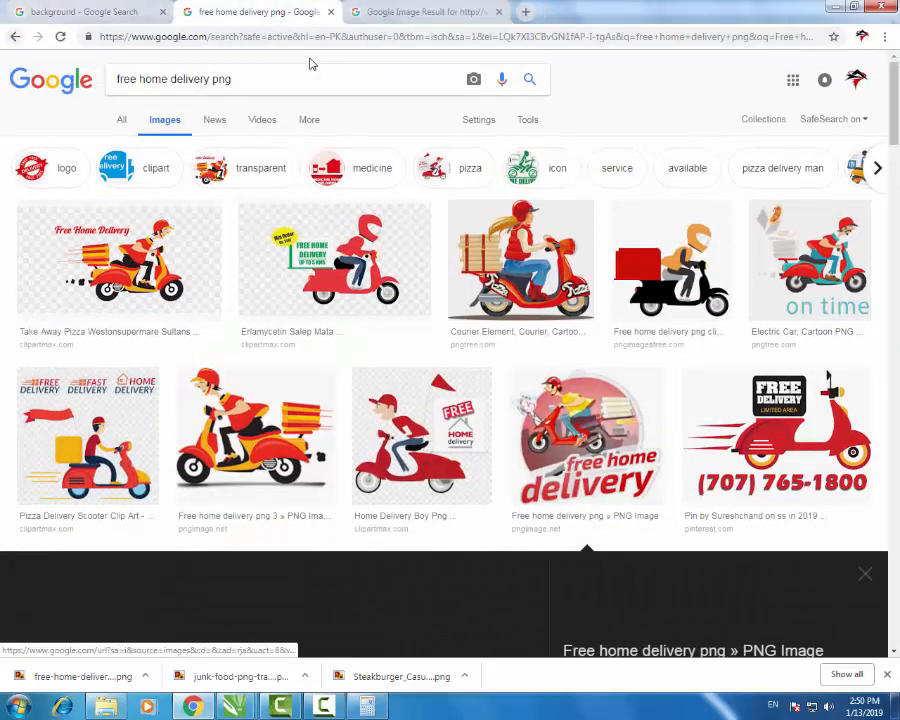
# - Go back to the 'ribbon png' results and browse for a suitable ribbon
pyautogui.hotkey('alt', 'Left')
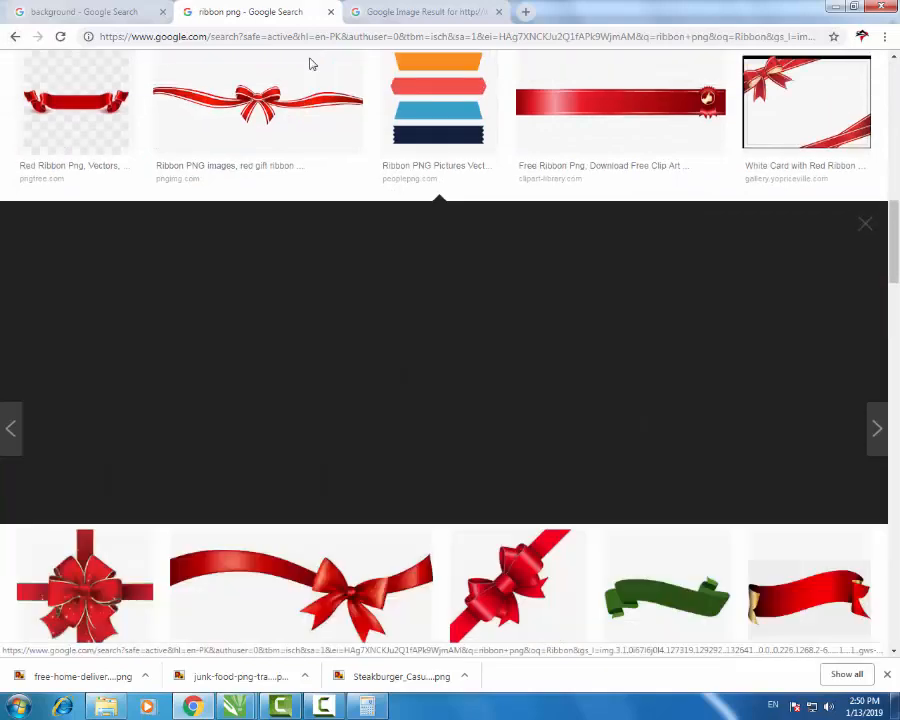
pyautogui.scroll(-5, 310, 64)
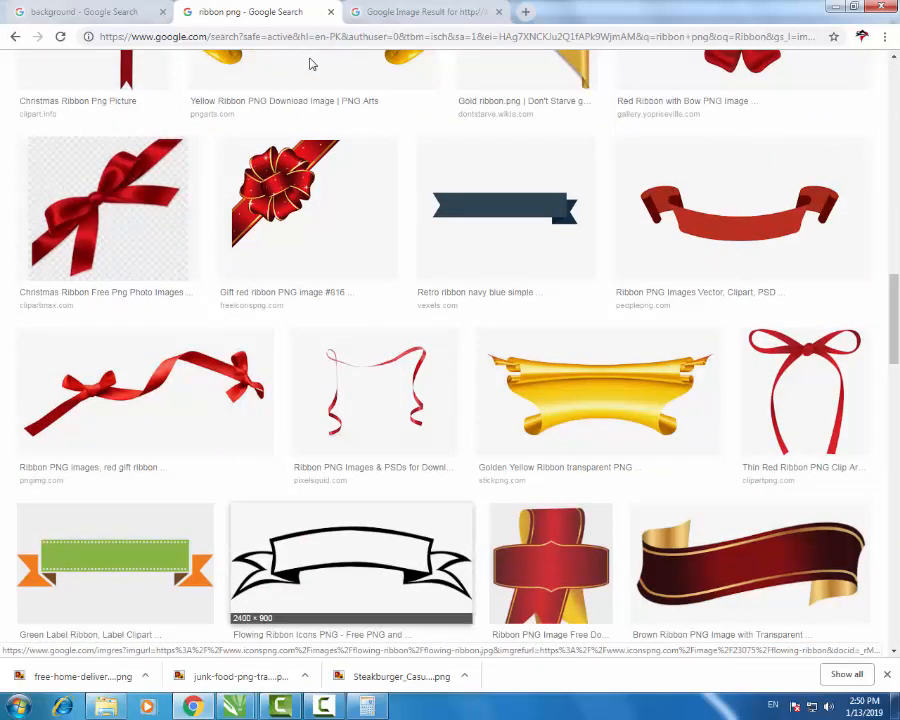
pyautogui.scroll(-6, 310, 64)
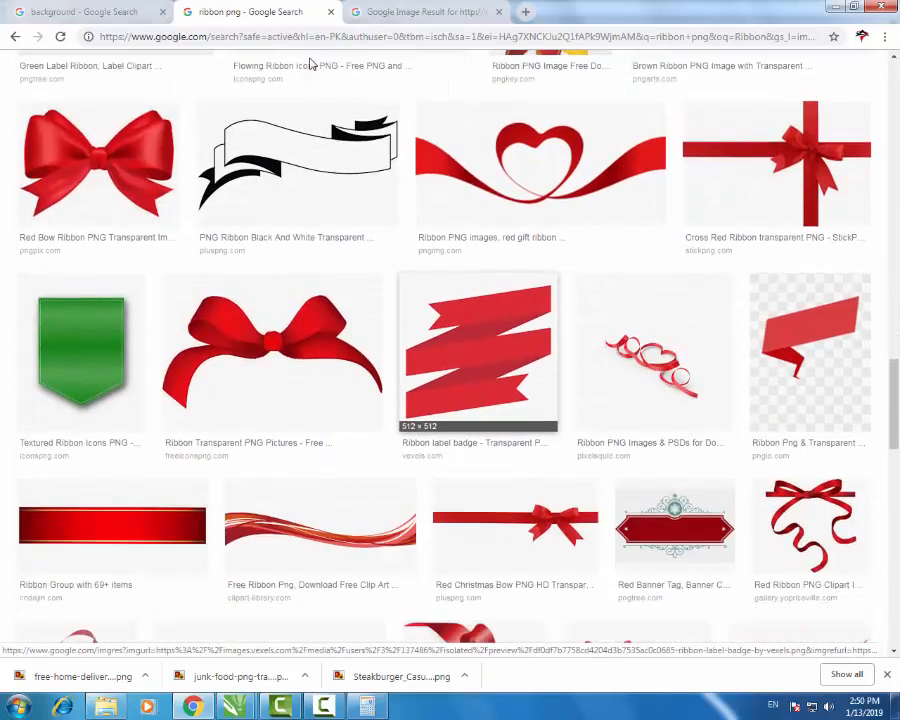
pyautogui.scroll(-1, 310, 64)
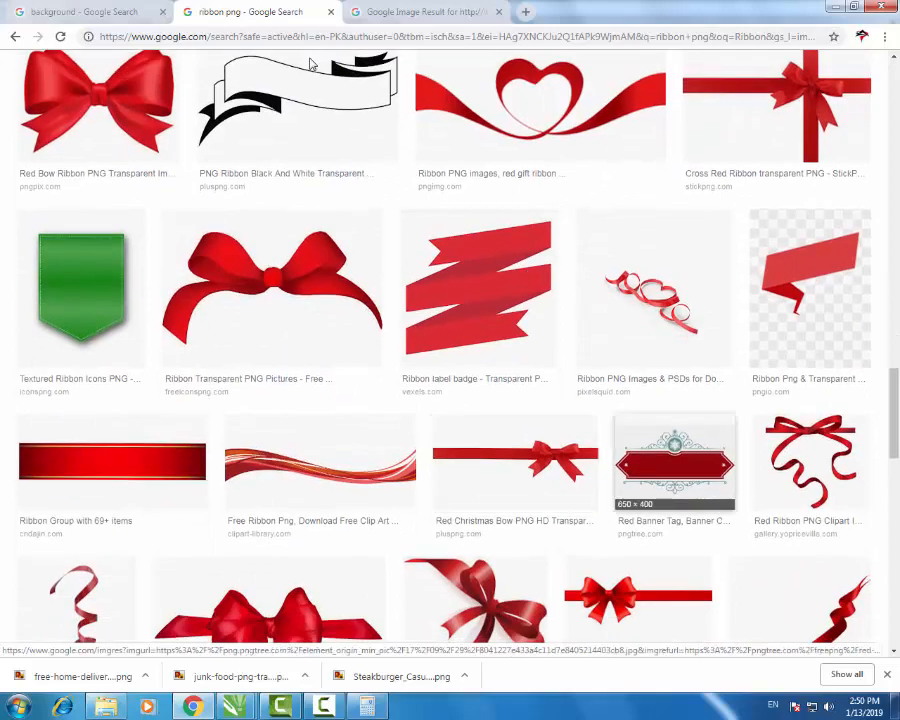
pyautogui.scroll(-9, 310, 64)
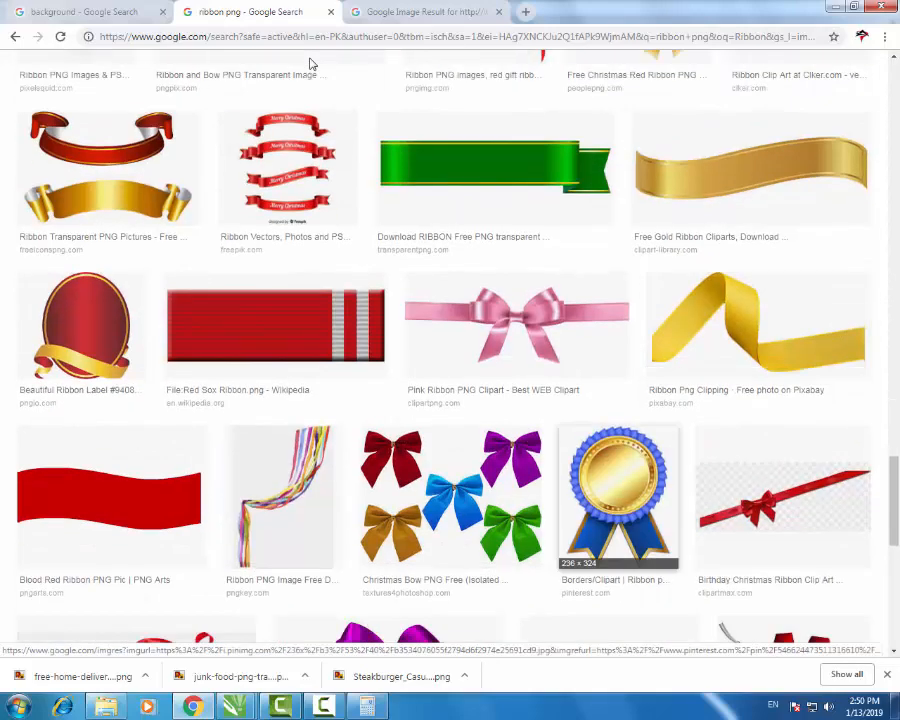
pyautogui.scroll(-2, 310, 64)
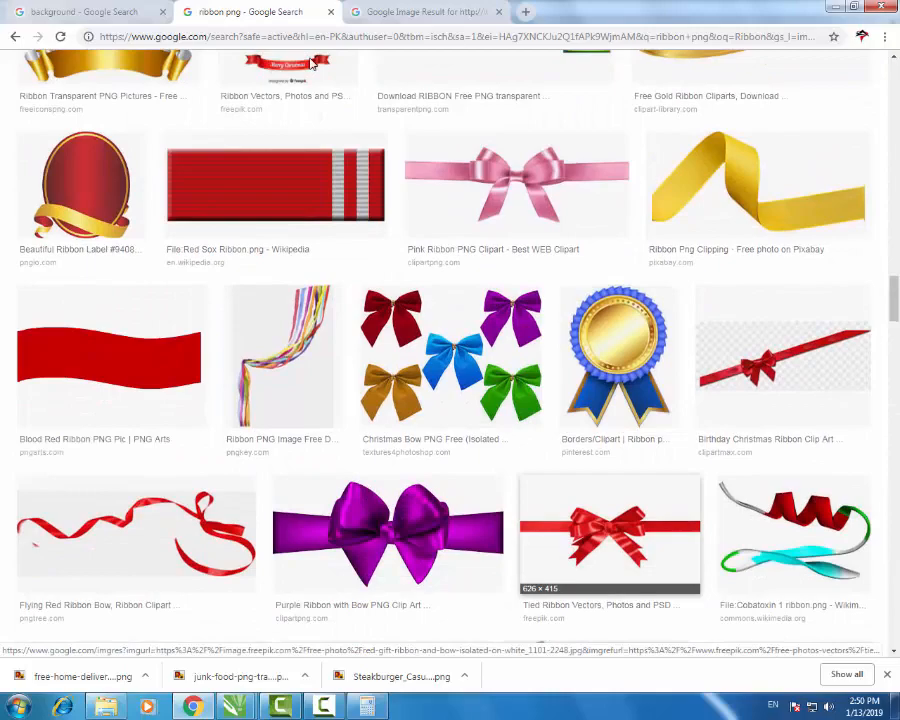
pyautogui.scroll(15, 310, 64)
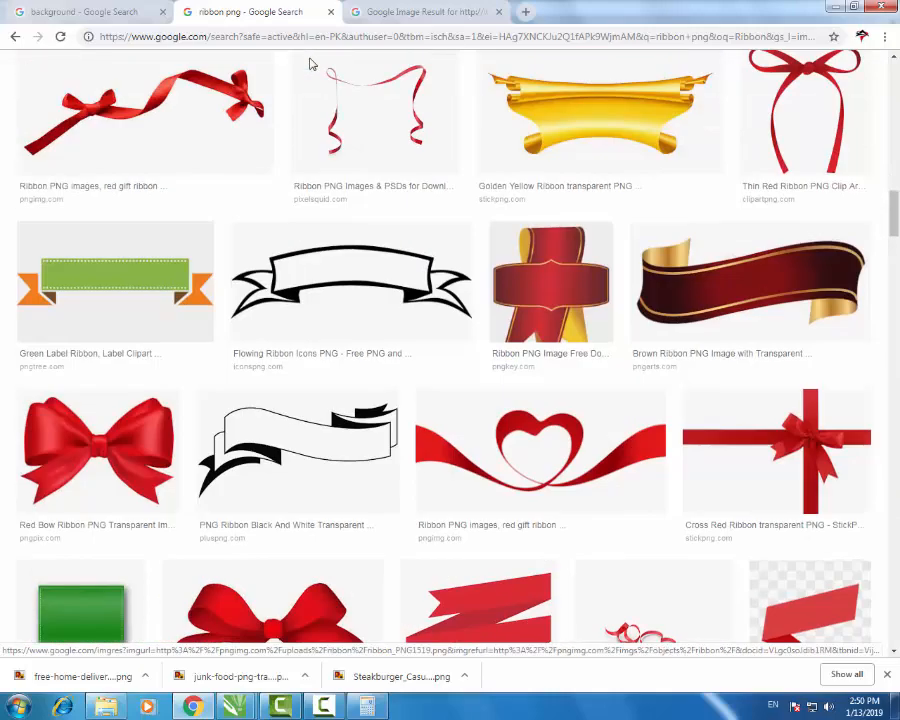
pyautogui.scroll(4, 310, 64)
pyautogui.scroll(3, 310, 64)
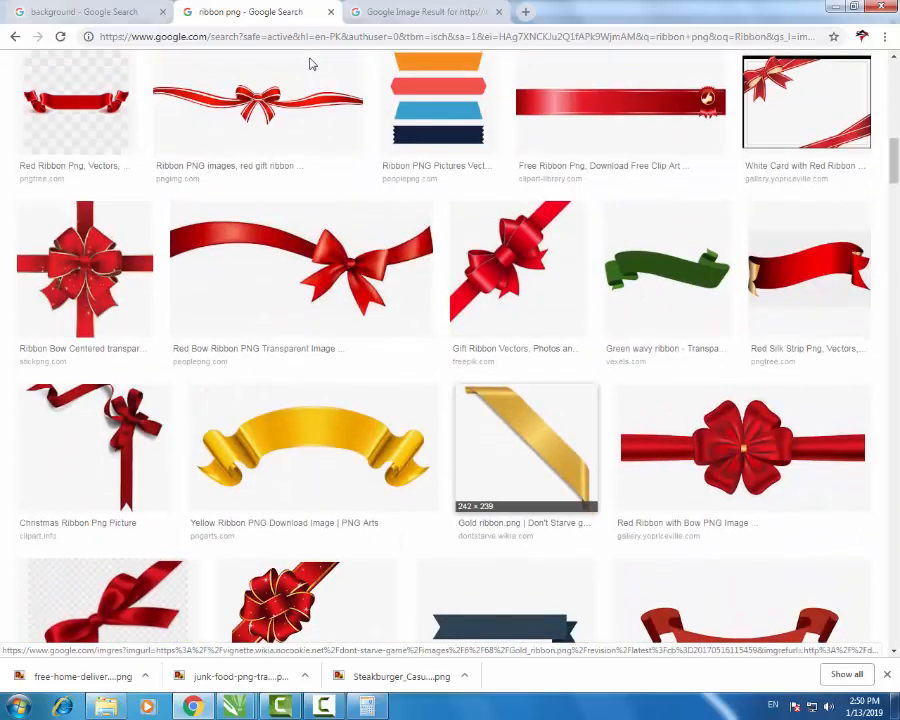
pyautogui.scroll(-2, 310, 64)
# - Copy the navy retro ribbon image and bring the waseem logo drawing forward in CorelDRAW
pyautogui.click(438, 490)
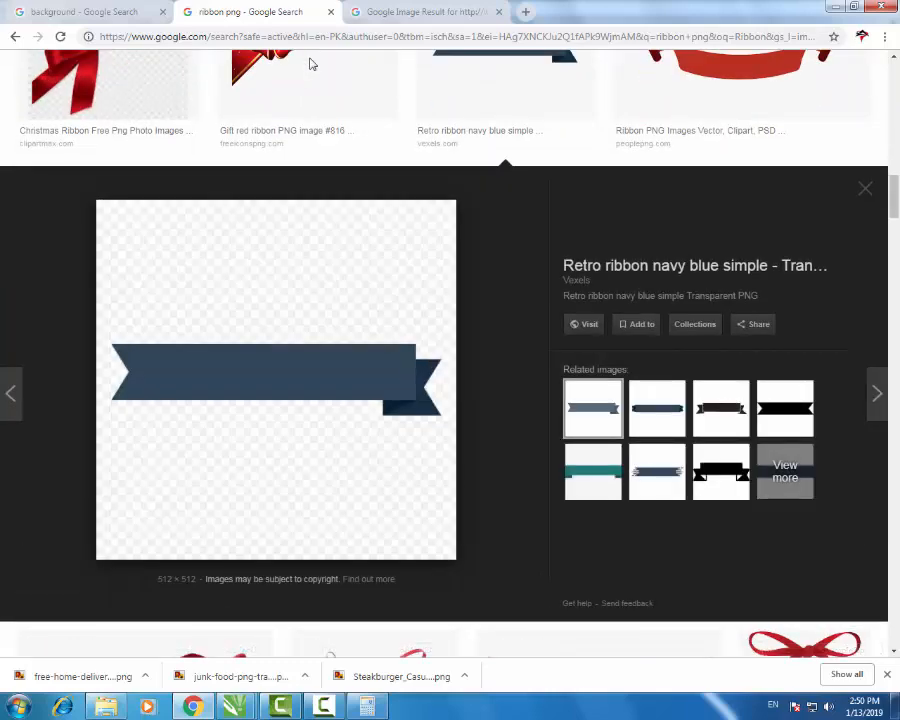
pyautogui.rightClick(196, 356)
pyautogui.click(235, 500)
pyautogui.click(235, 706)
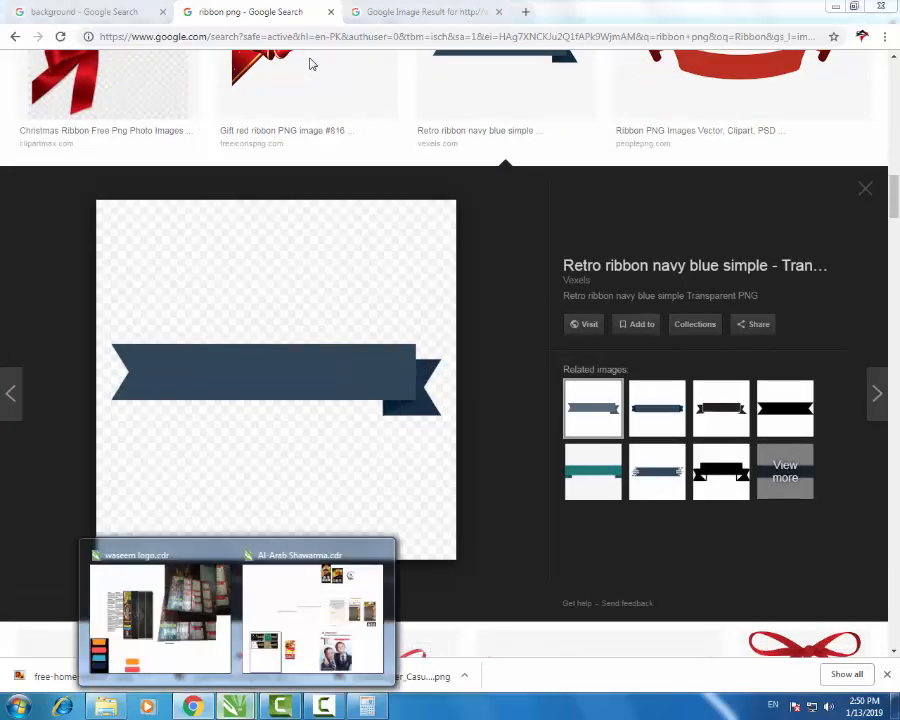
pyautogui.click(156, 616)
pyautogui.scroll(-2, 479, 398)
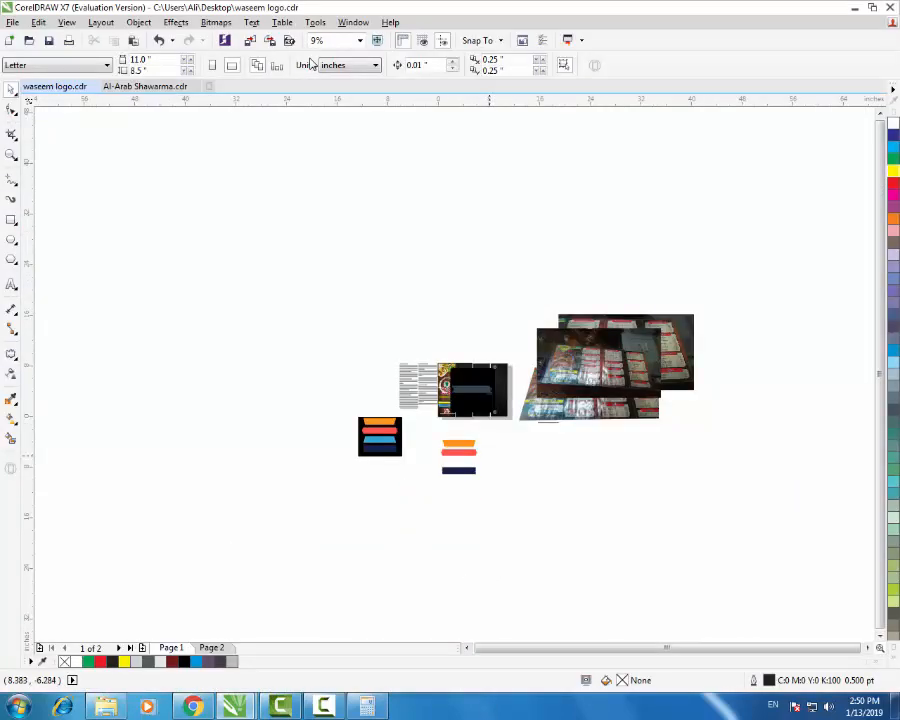
# - Paste the ribbon image, Quick Trace it into vectors, and delete the original bitmap
pyautogui.hotkey('ctrl', 'v')
pyautogui.scroll(2, 477, 386)
pyautogui.rightClick(471, 149)
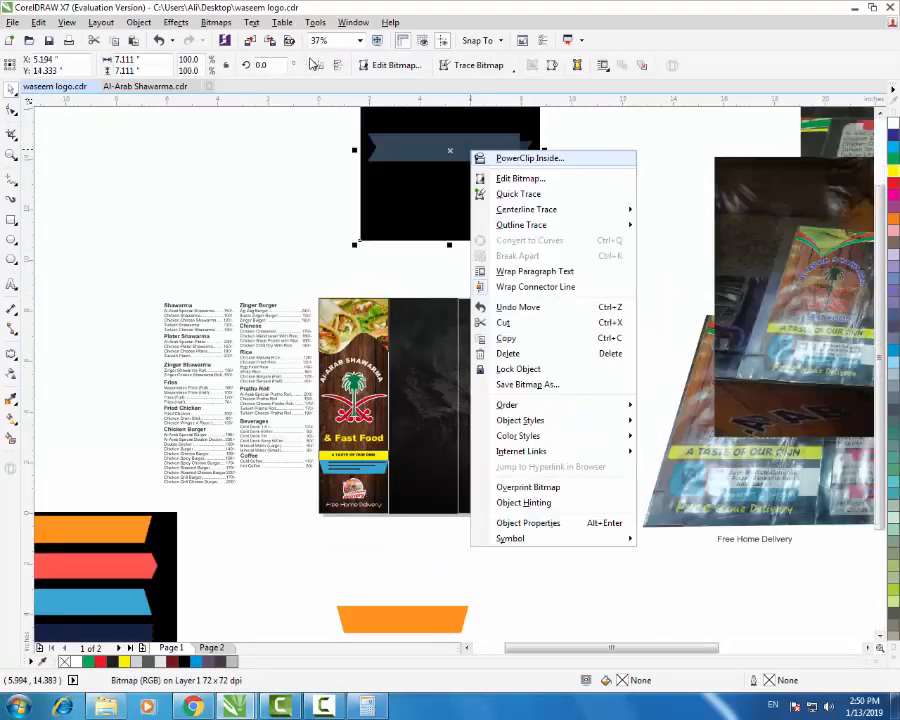
pyautogui.click(588, 194)
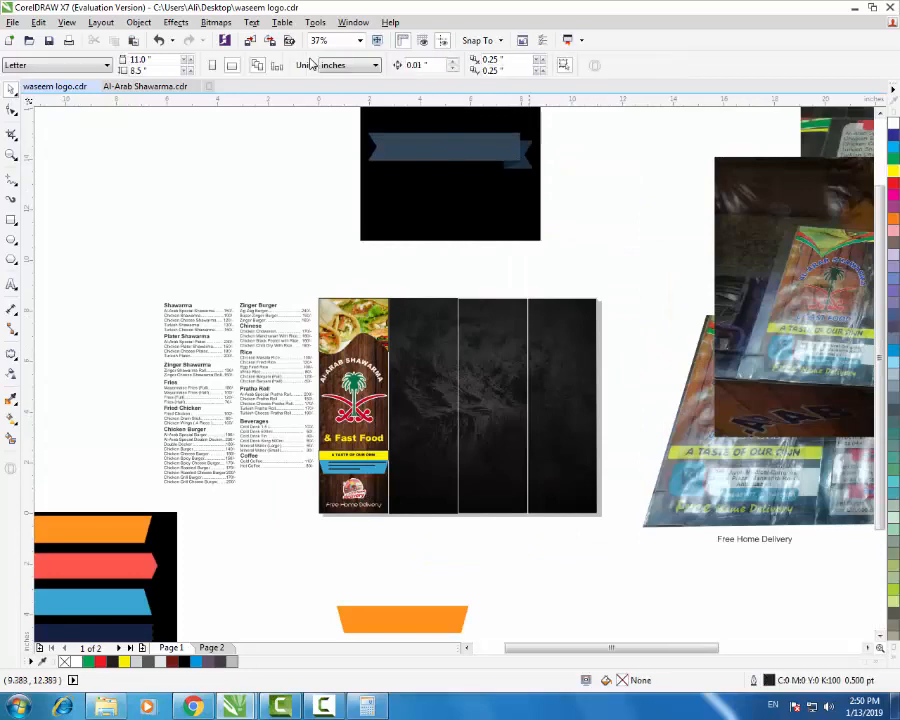
pyautogui.click(450, 148)
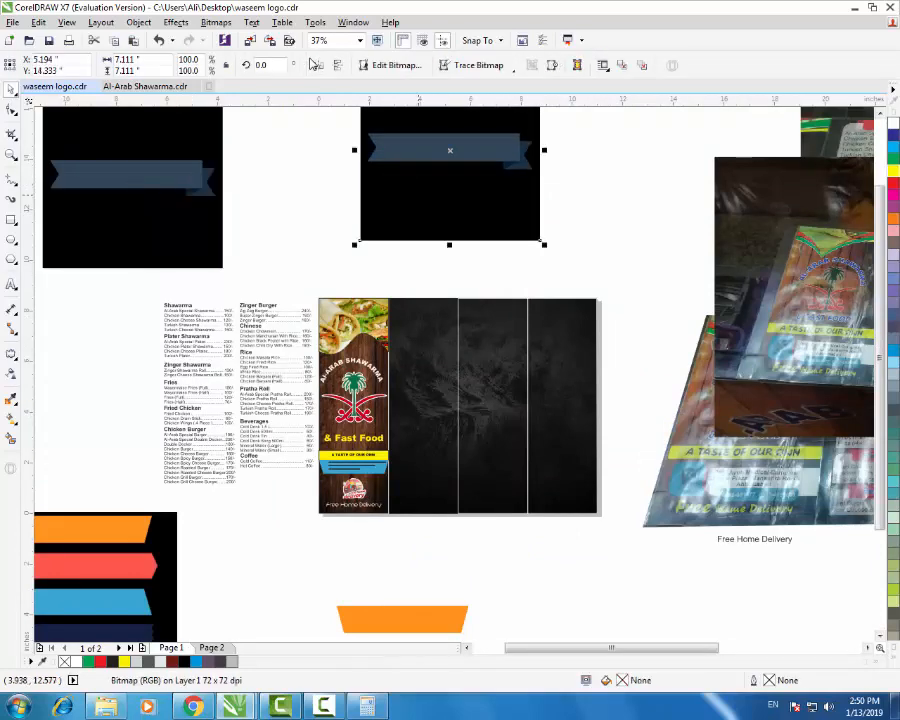
pyautogui.press('Delete')
# - Ungroup the traced ribbon and delete its black background piece
pyautogui.click(200, 192)
pyautogui.rightClick(200, 192)
pyautogui.click(261, 264)
pyautogui.click(258, 252)
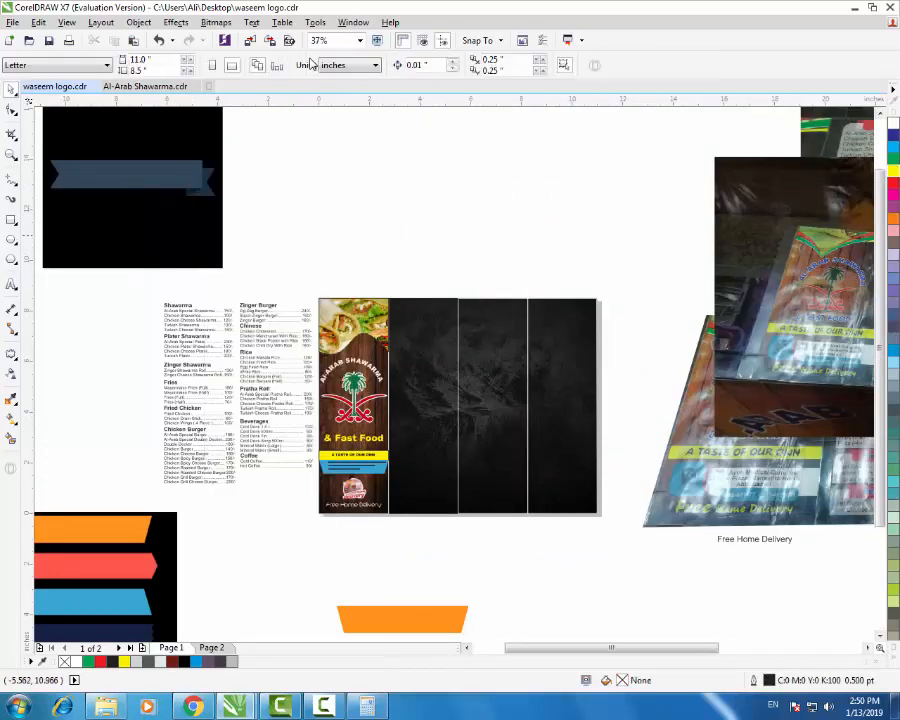
pyautogui.click(155, 240)
pyautogui.press('Delete')
pyautogui.moveTo(167, 182)
pyautogui.mouseDown()
pyautogui.moveTo(231, 182)
pyautogui.moveTo(455, 222)
pyautogui.mouseUp()
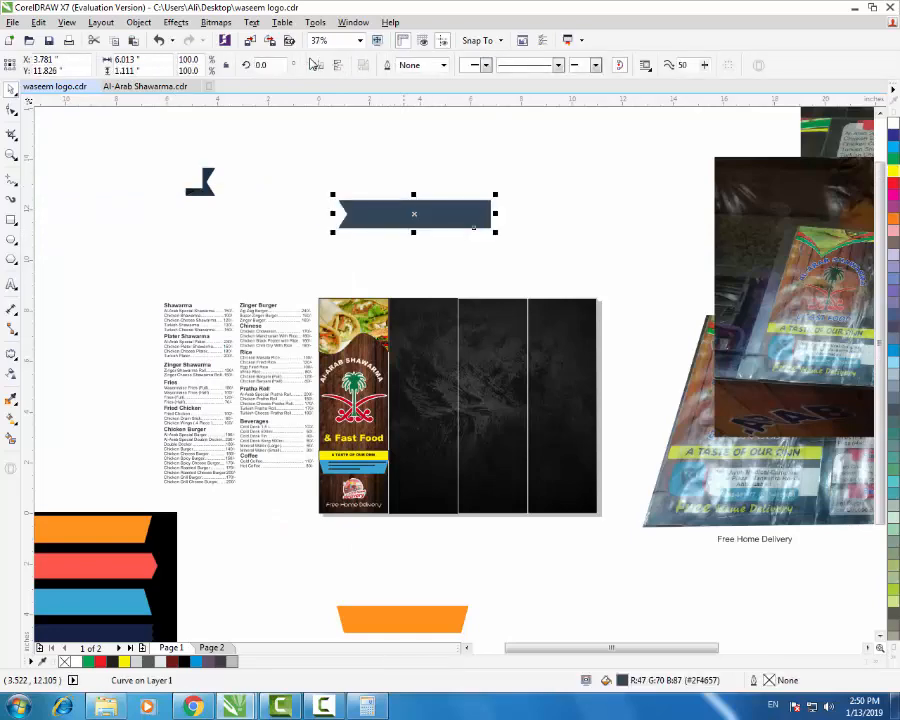
pyautogui.hotkey('ctrl', 'z')
# - Combine the three ribbon pieces into one curve and place it above the menu
pyautogui.moveTo(305, 139); pyautogui.dragTo(25, 243)
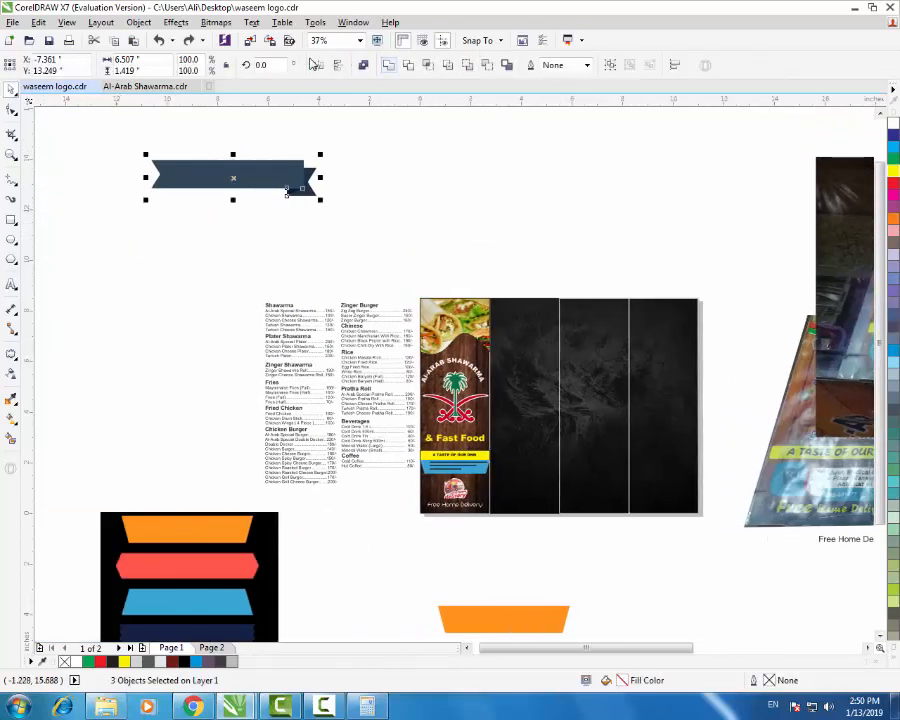
pyautogui.click(313, 64)
pyautogui.click(432, 175)
pyautogui.moveTo(299, 175); pyautogui.dragTo(497, 239)
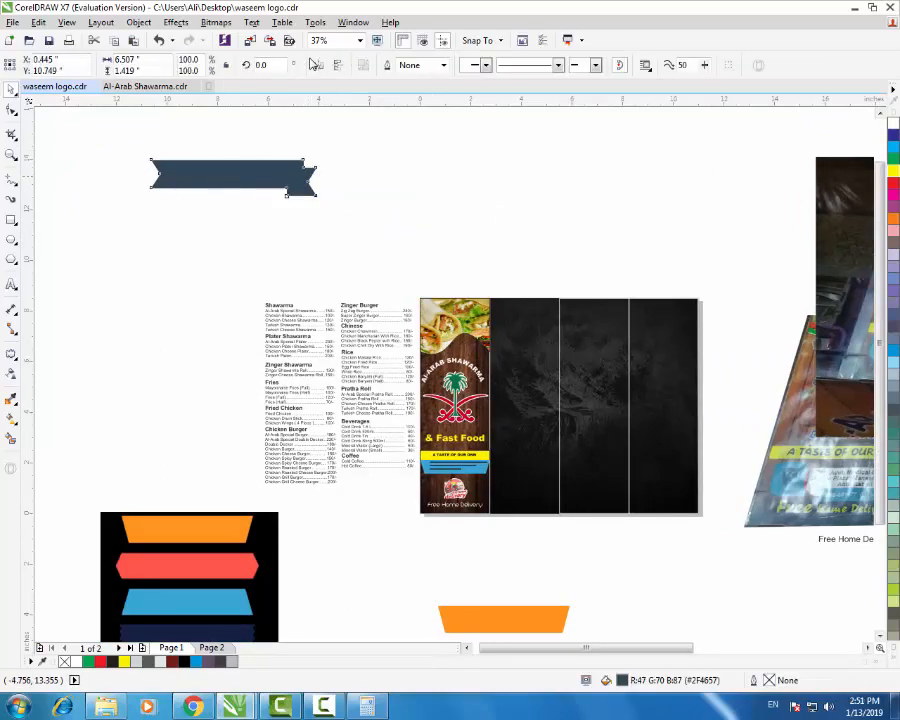
pyautogui.scroll(2, 513, 259)
# - Straighten the ribbon's curved lower notch edge with Convert to Line
pyautogui.press('F3')
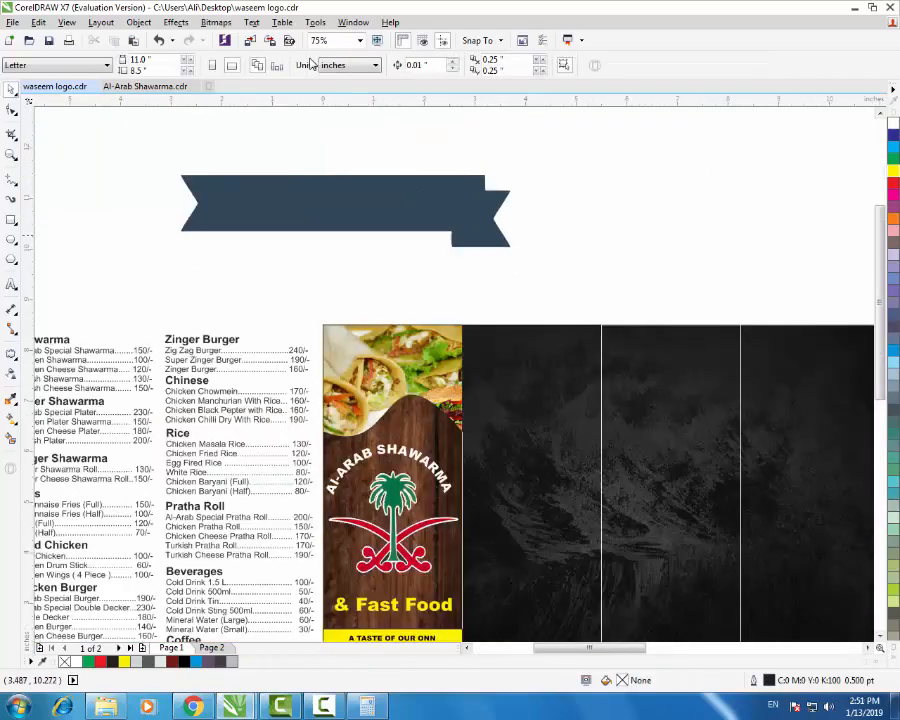
pyautogui.click(11, 110)
pyautogui.scroll(4, 453, 227)
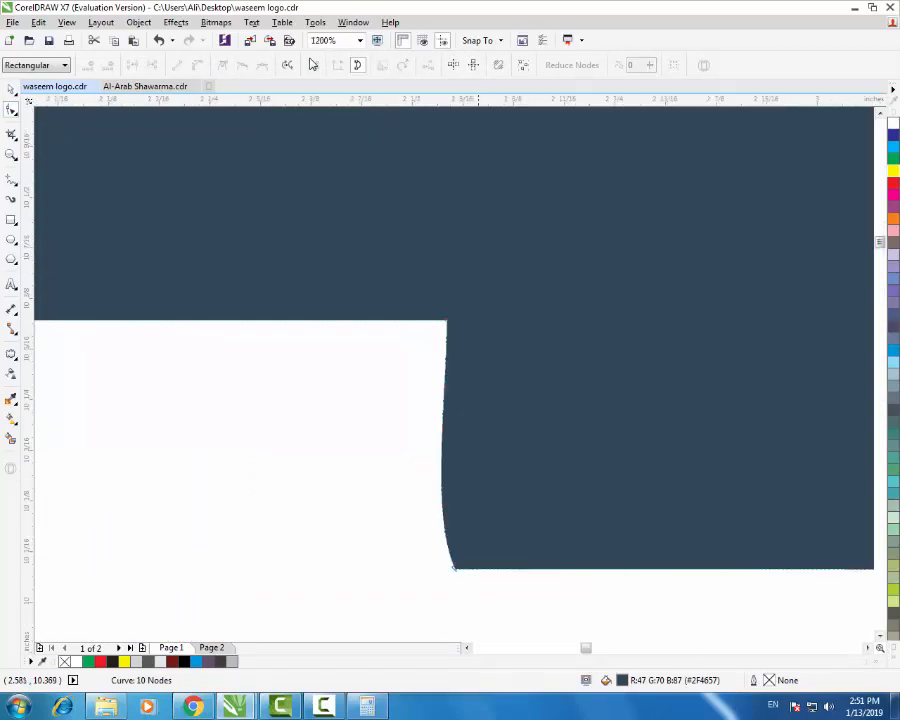
pyautogui.click(177, 65)
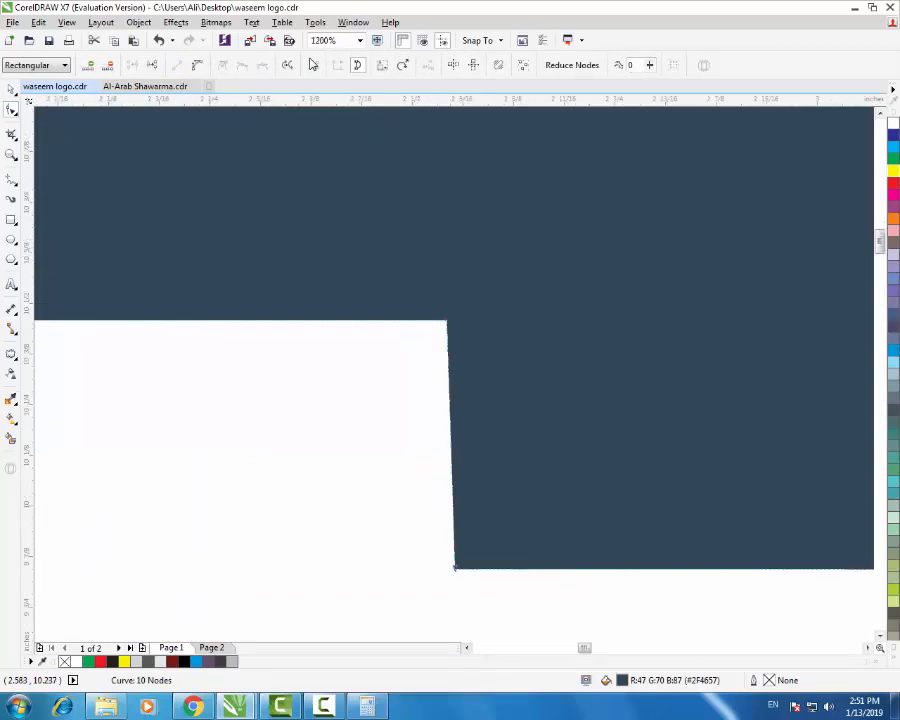
pyautogui.scroll(-3, 478, 410)
pyautogui.scroll(-2, 607, 340)
pyautogui.scroll(2, 553, 349)
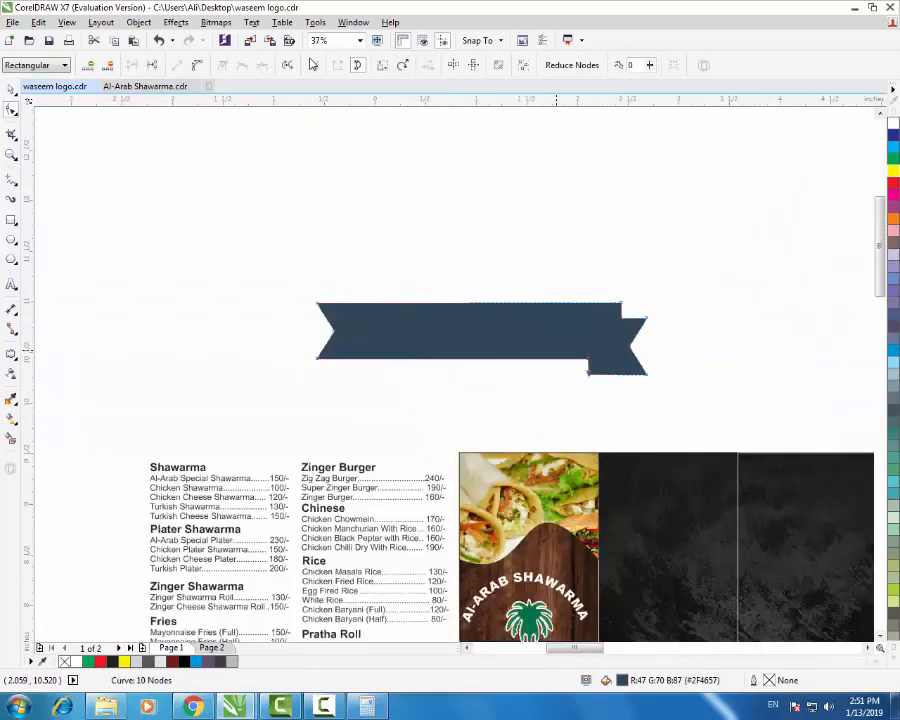
# - Move the ribbon onto the top of the dark inner panel
pyautogui.click(11, 90)
pyautogui.click(483, 217)
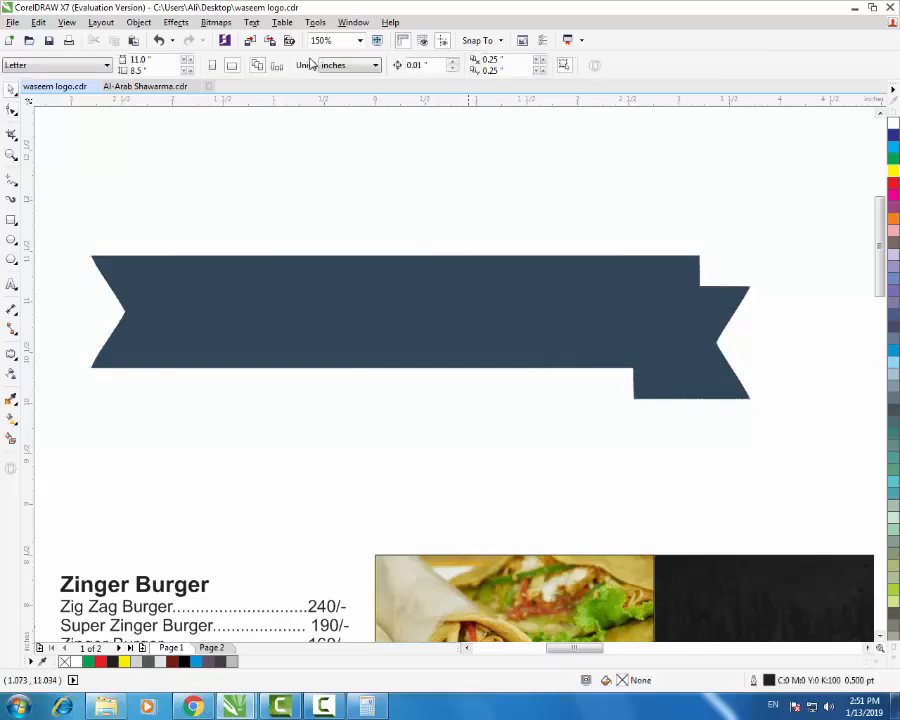
pyautogui.scroll(-2, 470, 280)
pyautogui.moveTo(495, 300); pyautogui.dragTo(657, 365)
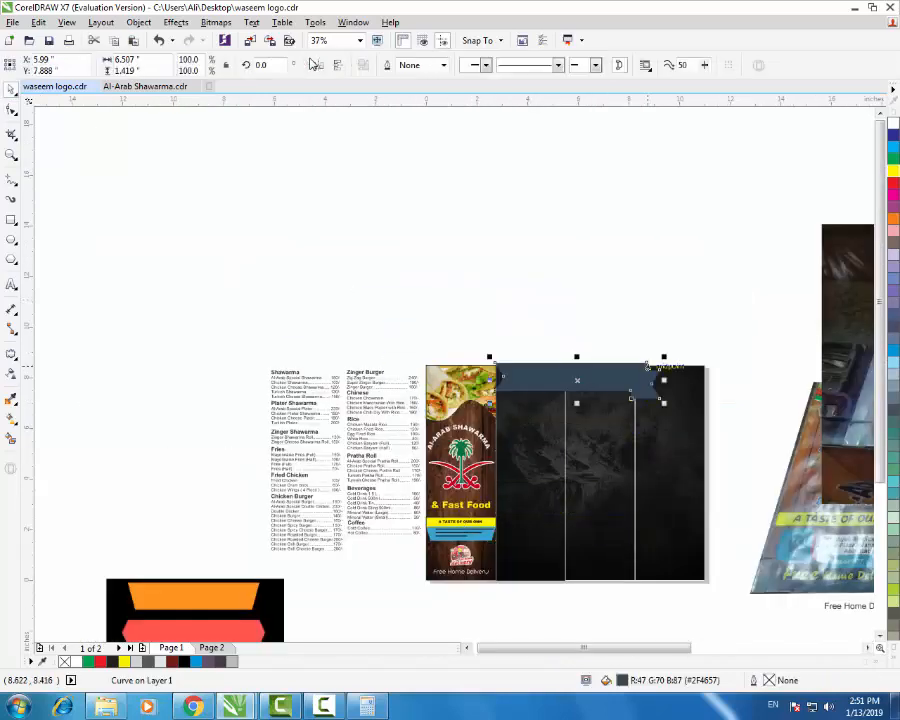
# - Shrink the ribbon to about a quarter size, fill it yellow, and raise it slightly
pyautogui.scroll(1, 659, 364)
pyautogui.moveTo(431, 367); pyautogui.dragTo(415, 370)
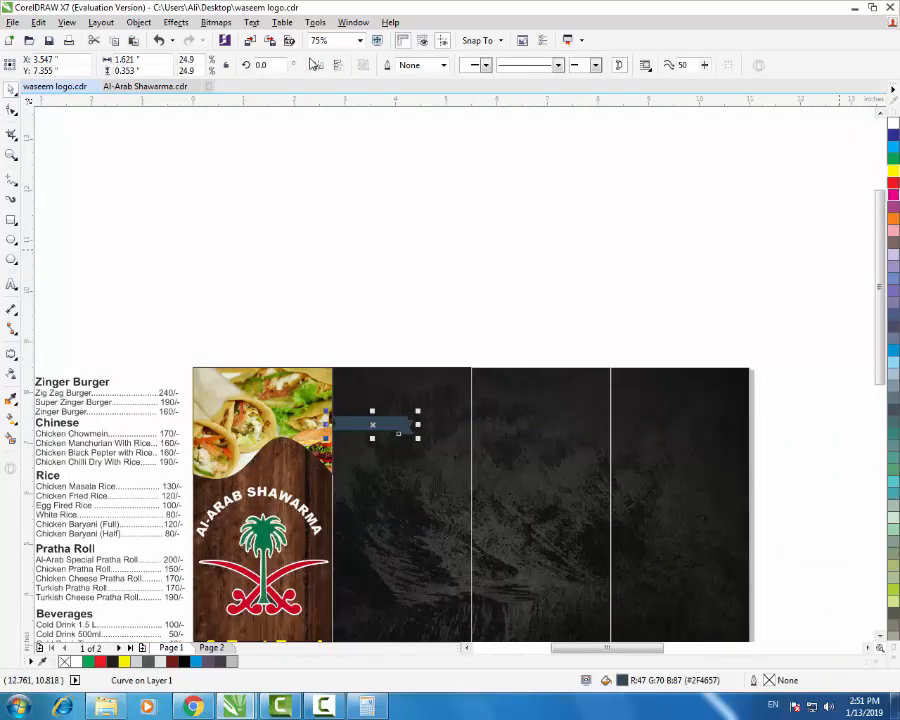
pyautogui.click(893, 171)
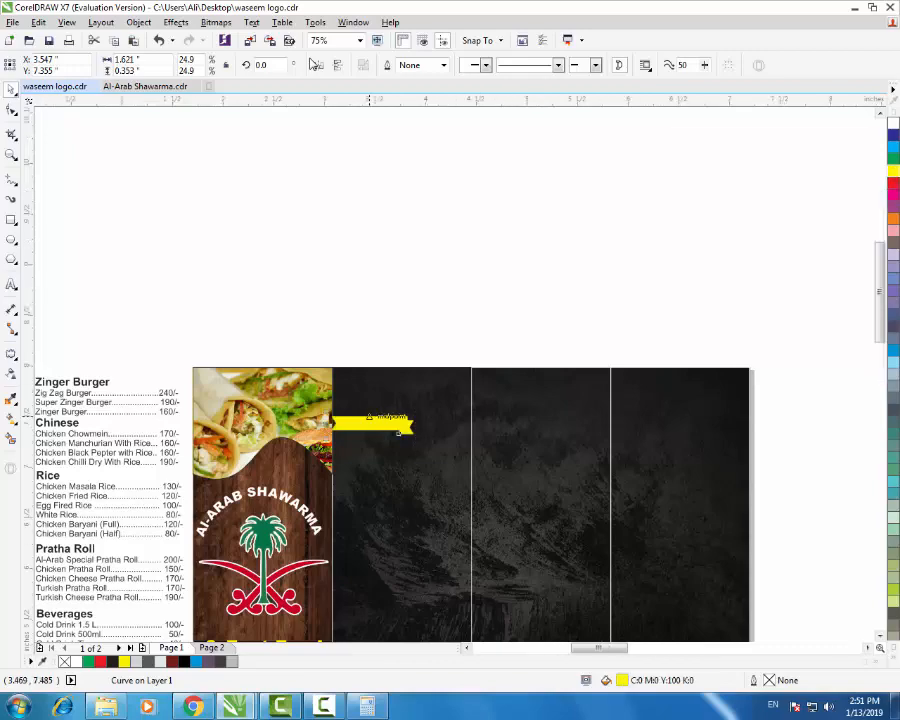
pyautogui.scroll(2, 366, 419)
pyautogui.moveTo(378, 419); pyautogui.dragTo(400, 262)
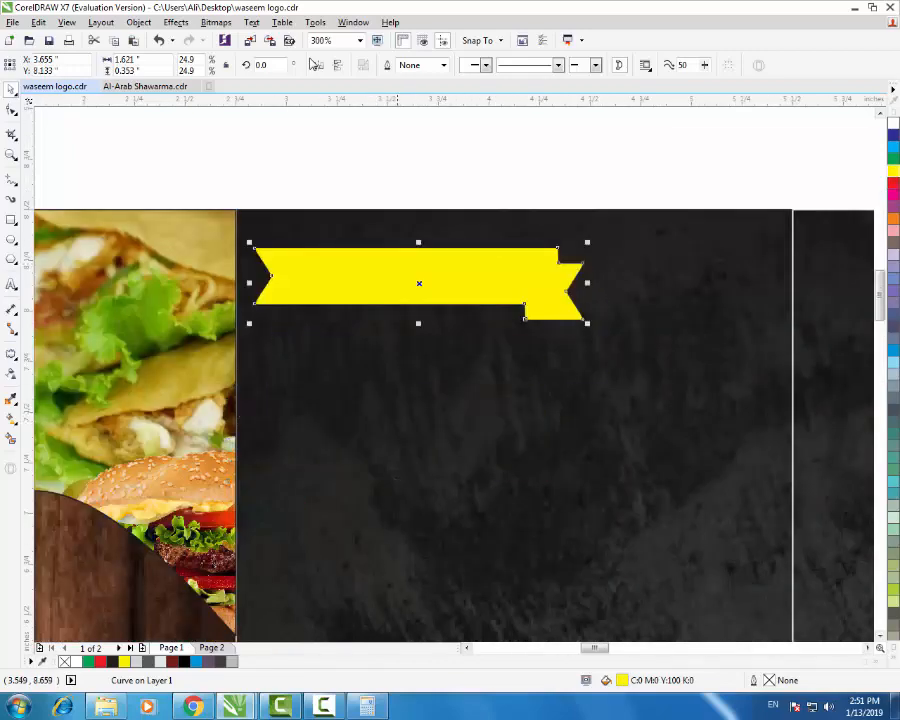
pyautogui.press('Escape')
# - Review the layout, then return to Chrome's 'ribbon png' image results
pyautogui.scroll(-3, 350, 320)
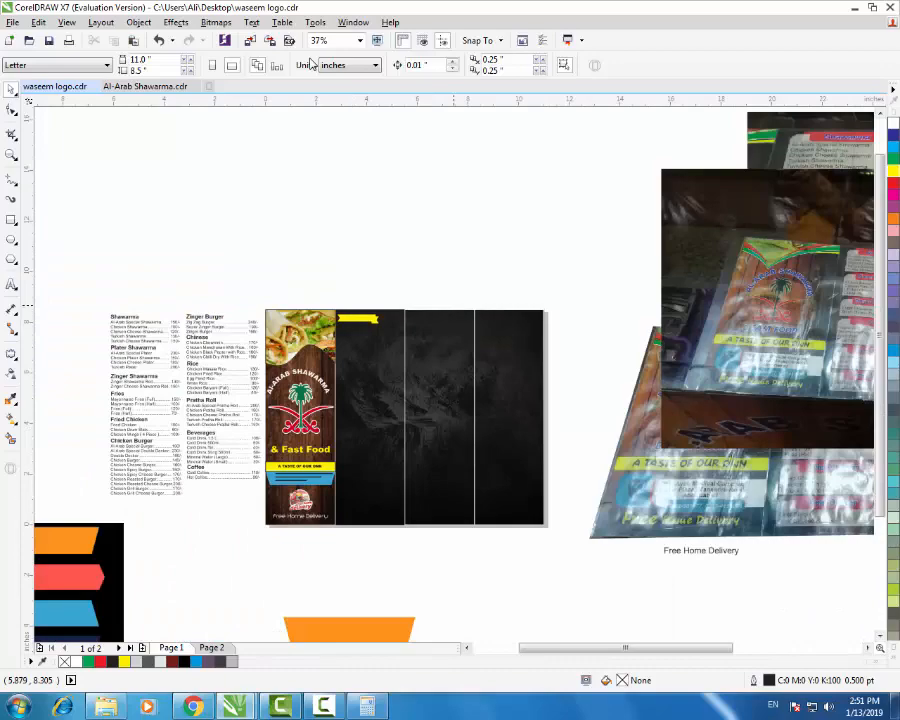
pyautogui.scroll(-1, 426, 300)
pyautogui.scroll(2, 660, 287)
pyautogui.scroll(-1, 716, 302)
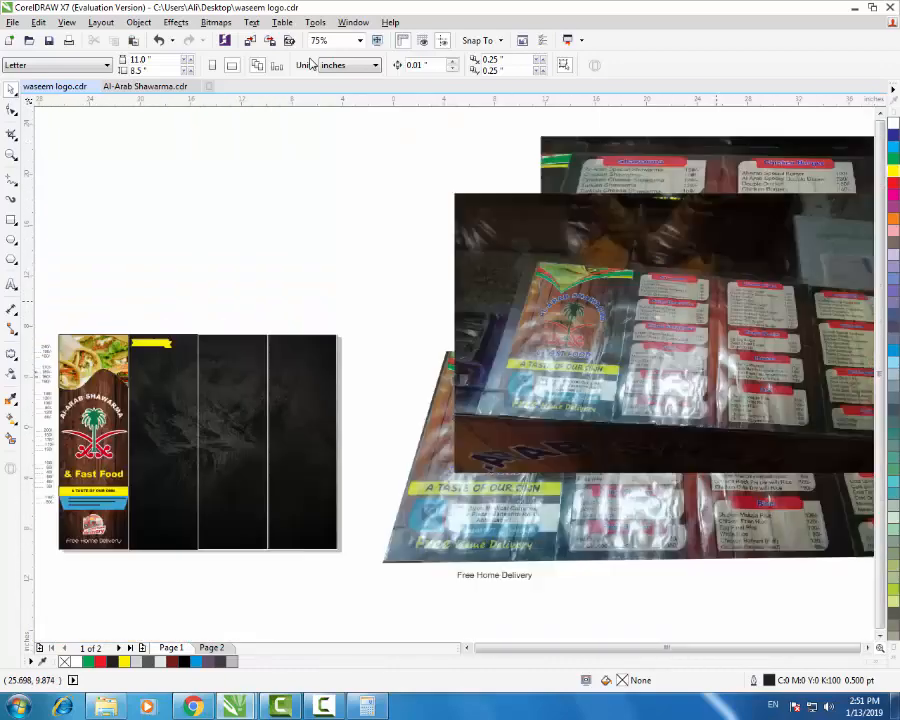
pyautogui.scroll(-1, 716, 300)
pyautogui.scroll(2, 437, 334)
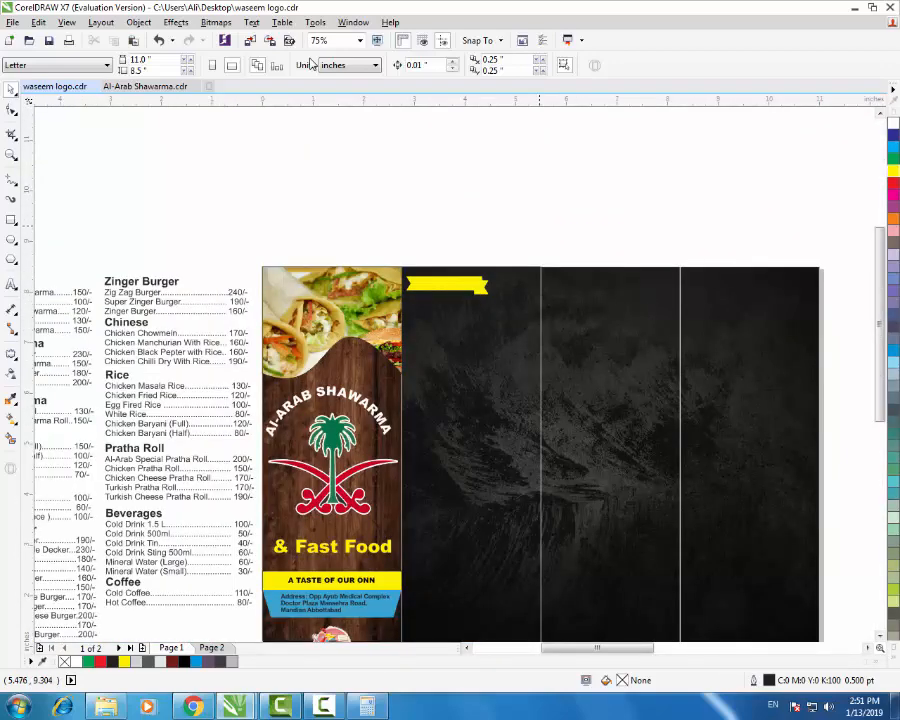
pyautogui.scroll(1, 500, 376)
pyautogui.scroll(-1, 500, 376)
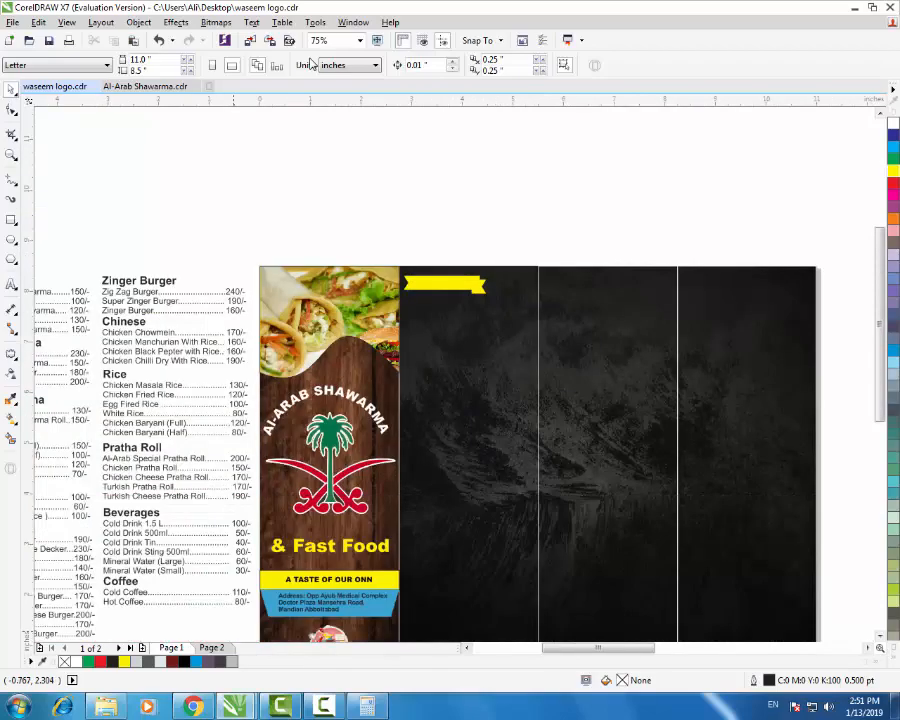
pyautogui.hotkey('alt', 'Tab')
pyautogui.scroll(15, 310, 64)
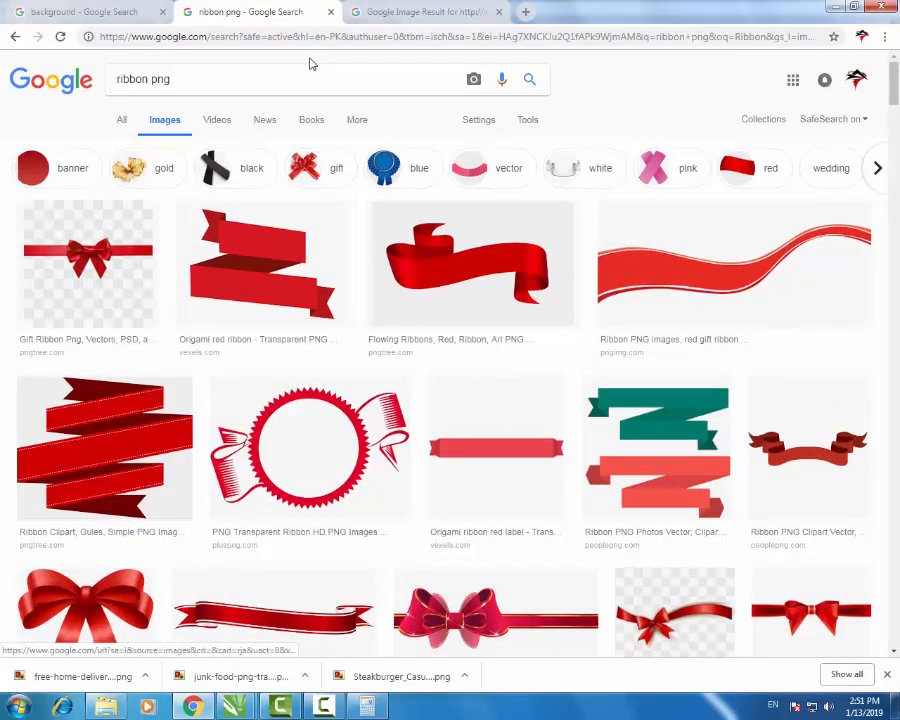
# - Search Google Images for 'wooden background'
pyautogui.tripleClick(310, 64)
pyautogui.write('doo')
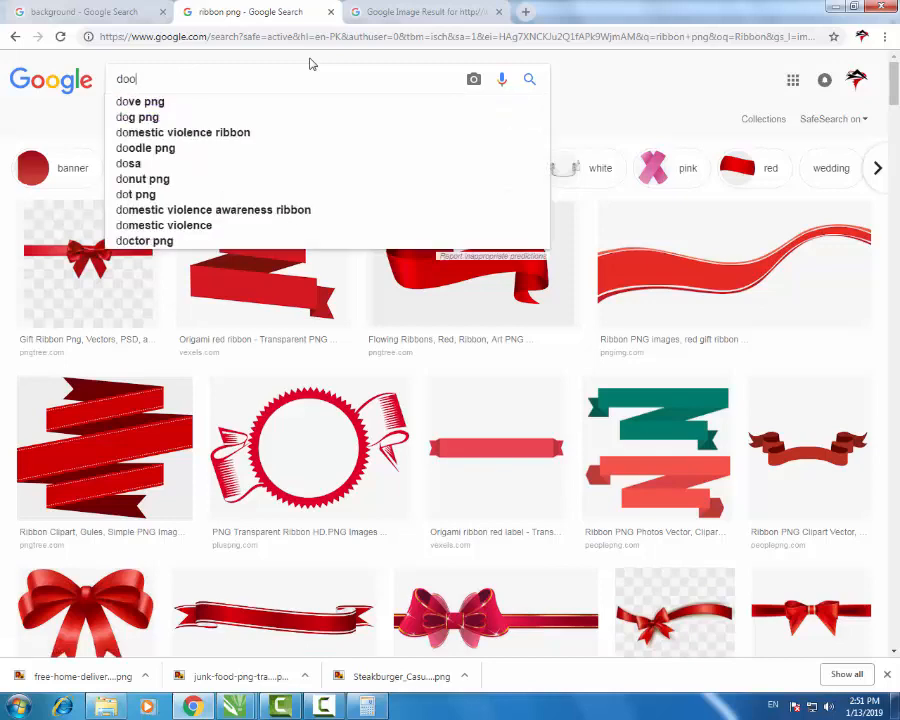
pyautogui.press('BackSpace')
pyautogui.write('wo')
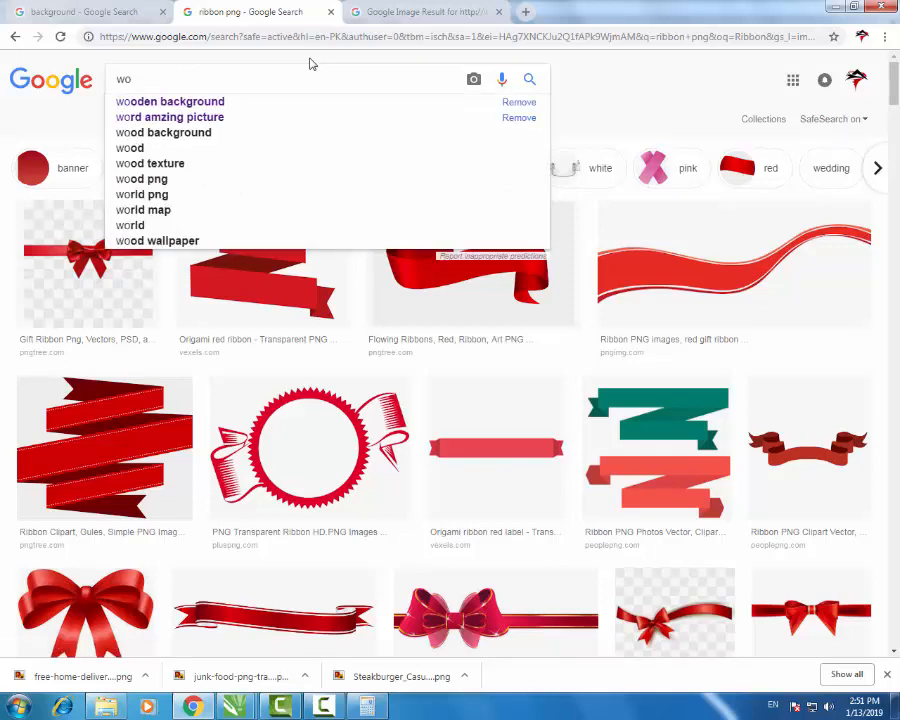
pyautogui.press('Down')
pyautogui.press('Return')
pyautogui.scroll(-4, 310, 64)
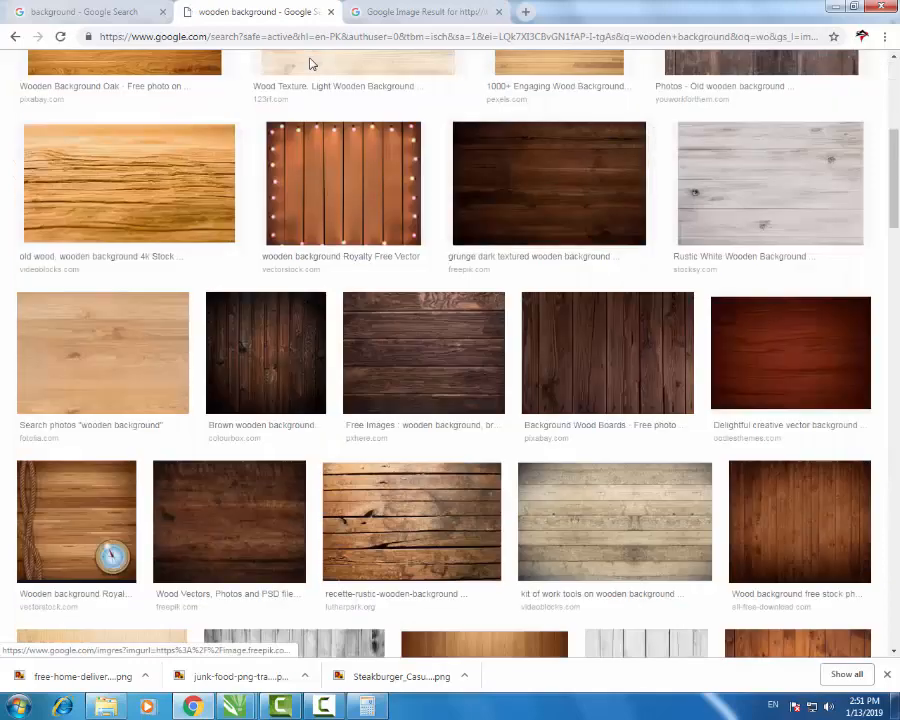
pyautogui.scroll(4, 310, 64)
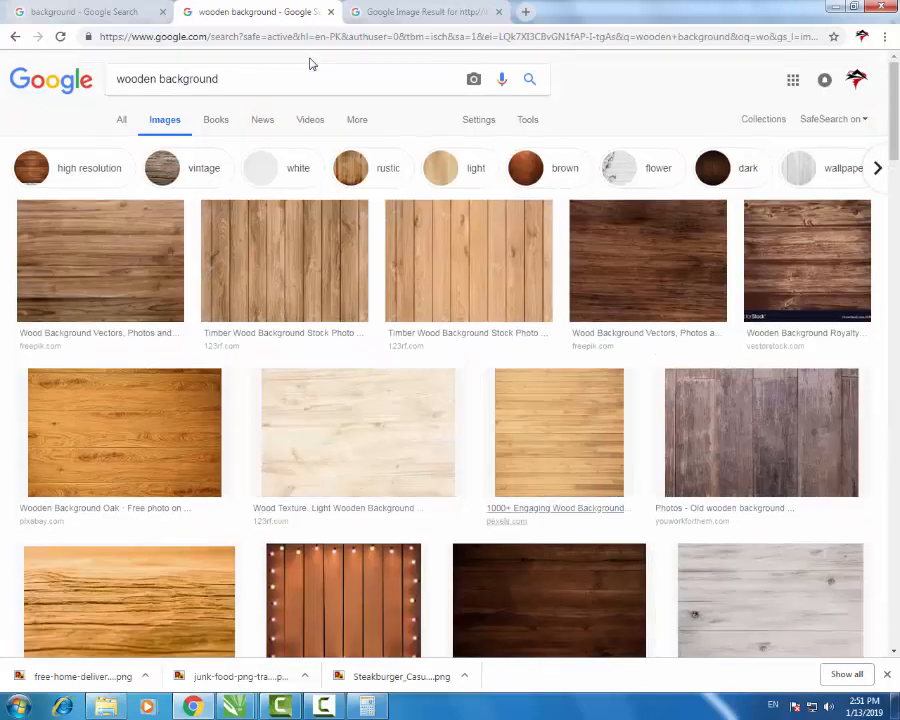
pyautogui.scroll(-1, 557, 510)
# - Copy a dark wood image and paste it into the CorelDRAW menu design
pyautogui.click(648, 210)
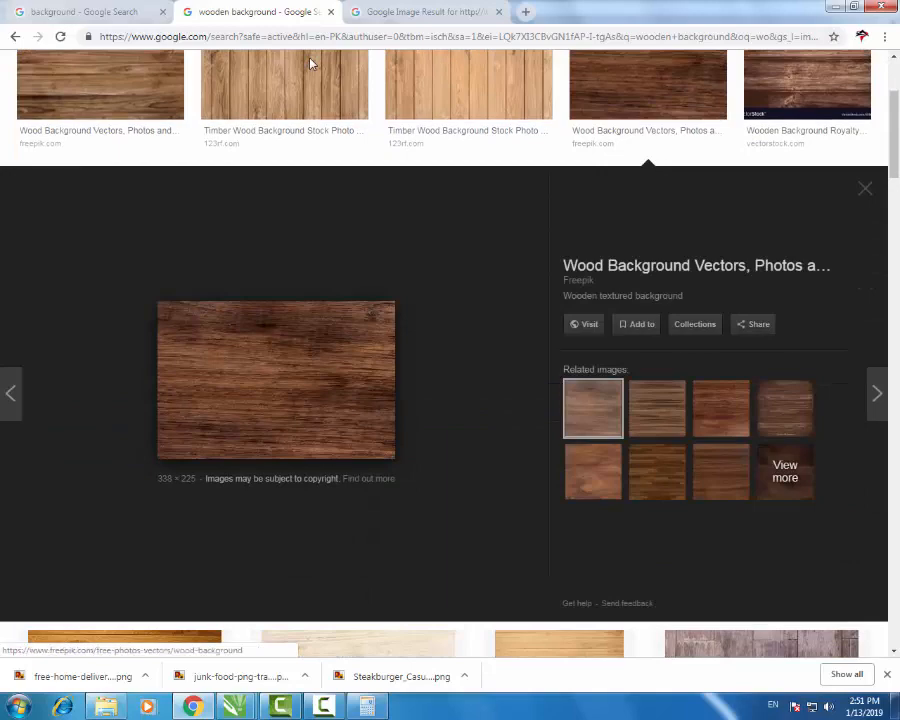
pyautogui.rightClick(320, 348)
pyautogui.click(362, 492)
pyautogui.hotkey('alt', 'Tab')
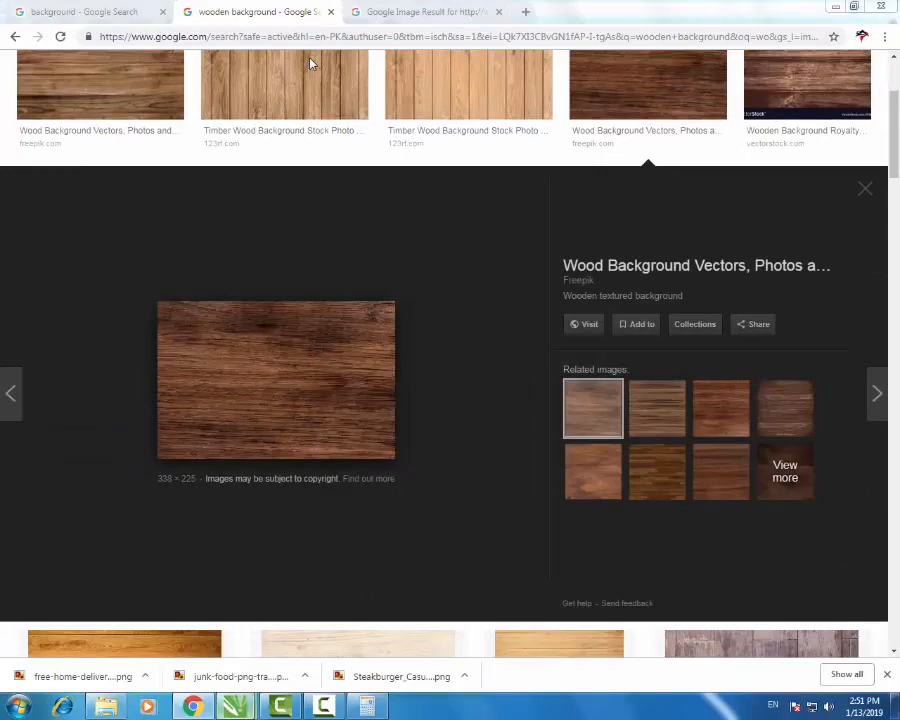
pyautogui.hotkey('ctrl', 'v')
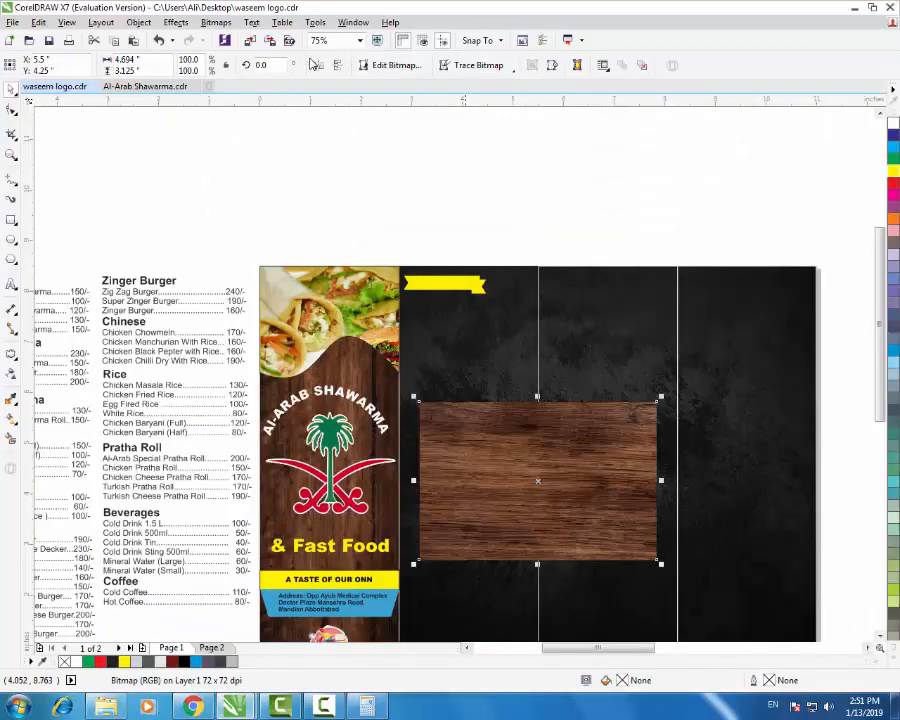
# - Scale the wood bitmap to about 39% and move it just under the yellow banner
pyautogui.press('F3')
pyautogui.hotkey('shift', 'F2')
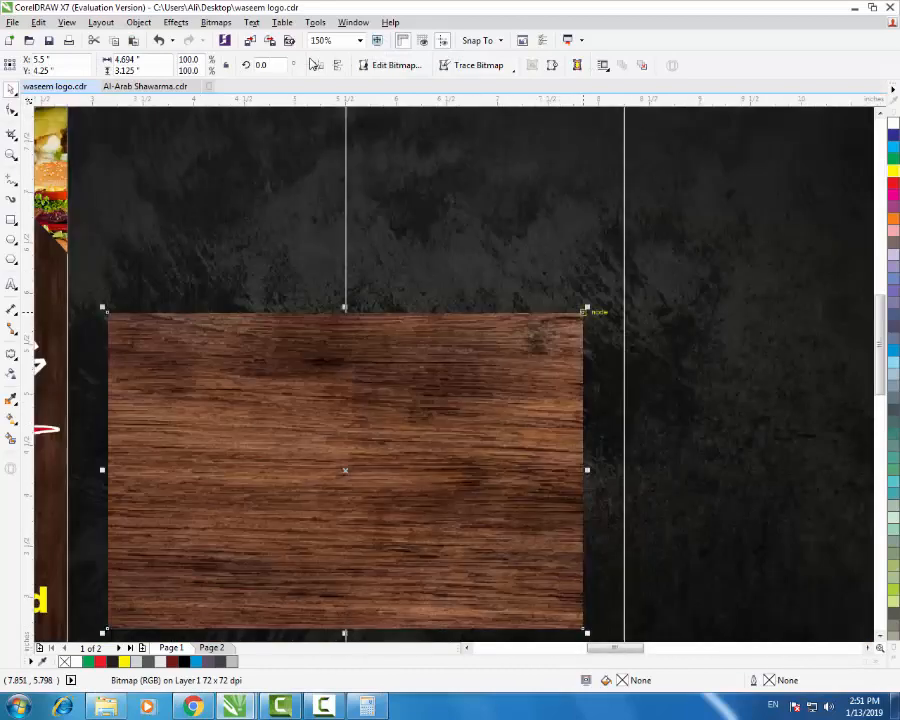
pyautogui.moveTo(587, 311); pyautogui.dragTo(292, 500)
pyautogui.press('F3')
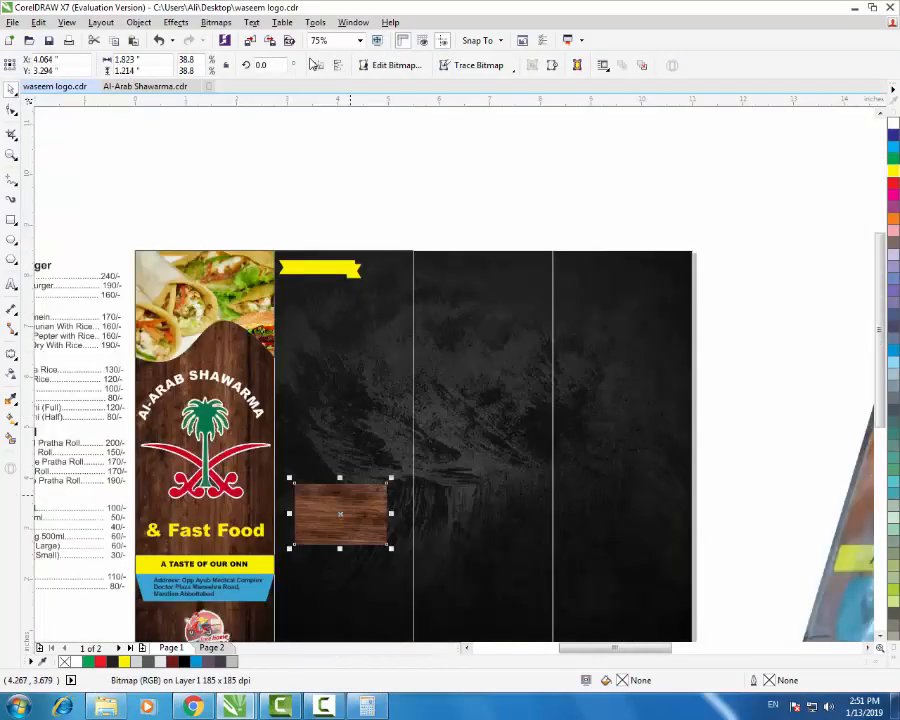
pyautogui.moveTo(366, 293); pyautogui.dragTo(302, 330)
# - Stretch the wood strip to span the panel width, its left edge meeting the cover
pyautogui.scroll(1, 363, 307)
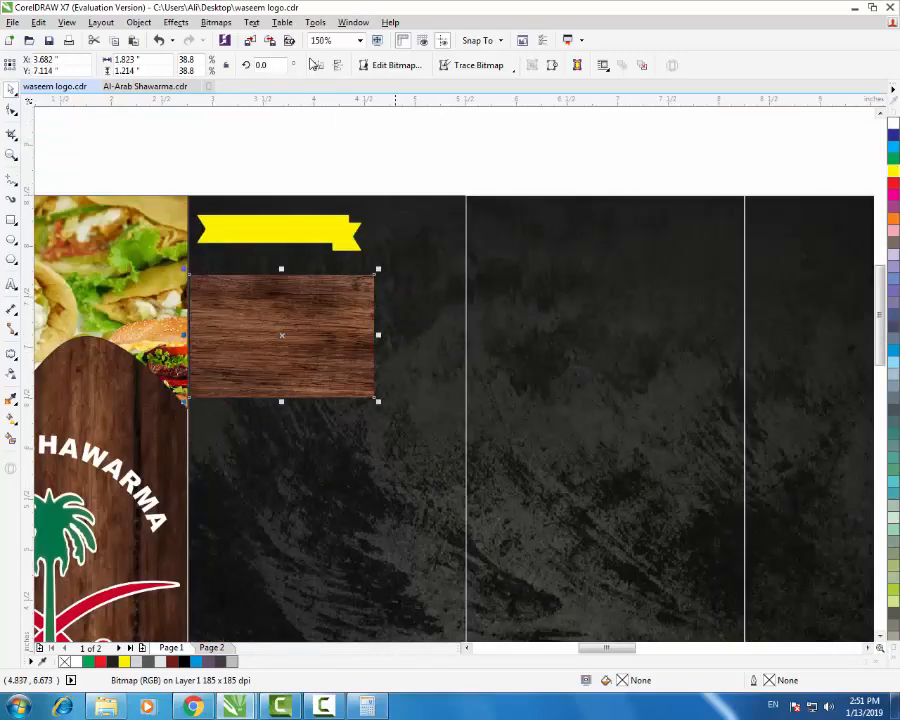
pyautogui.moveTo(378, 401); pyautogui.dragTo(465, 460)
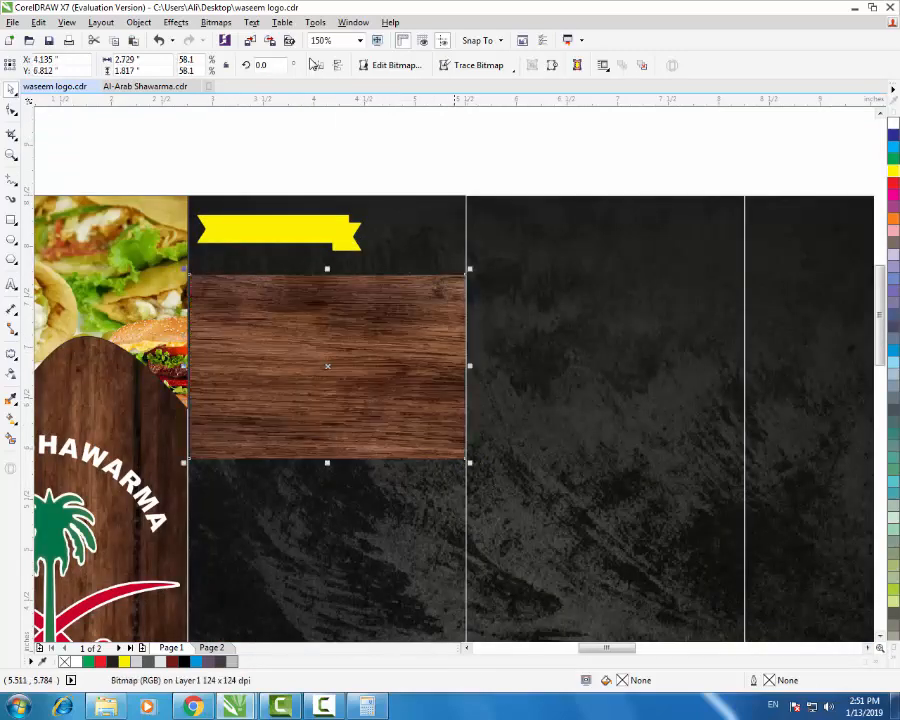
pyautogui.scroll(3, 179, 355)
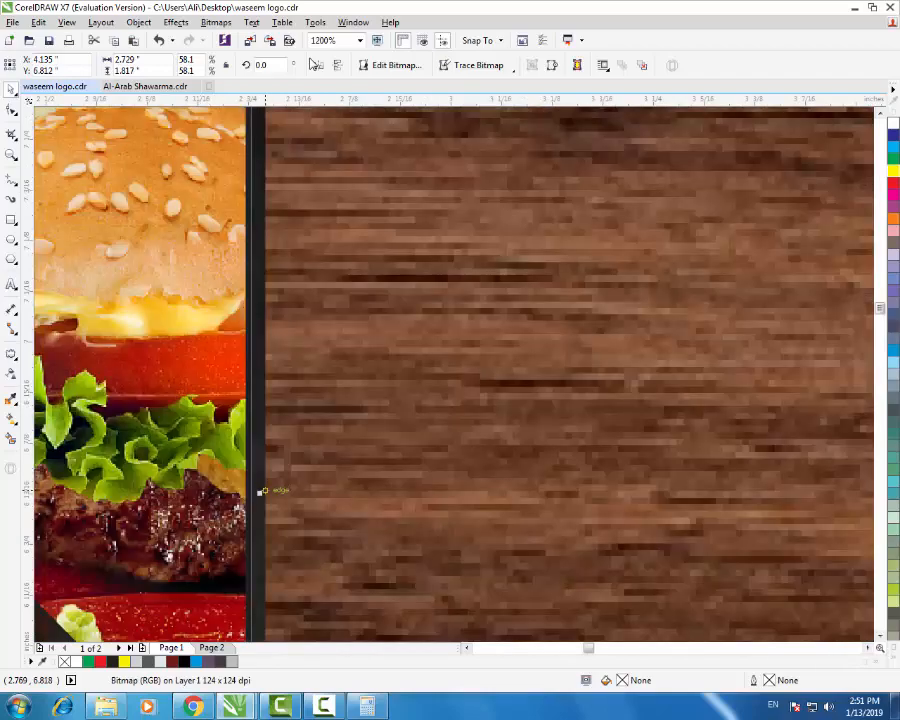
pyautogui.moveTo(259, 491); pyautogui.dragTo(254, 491)
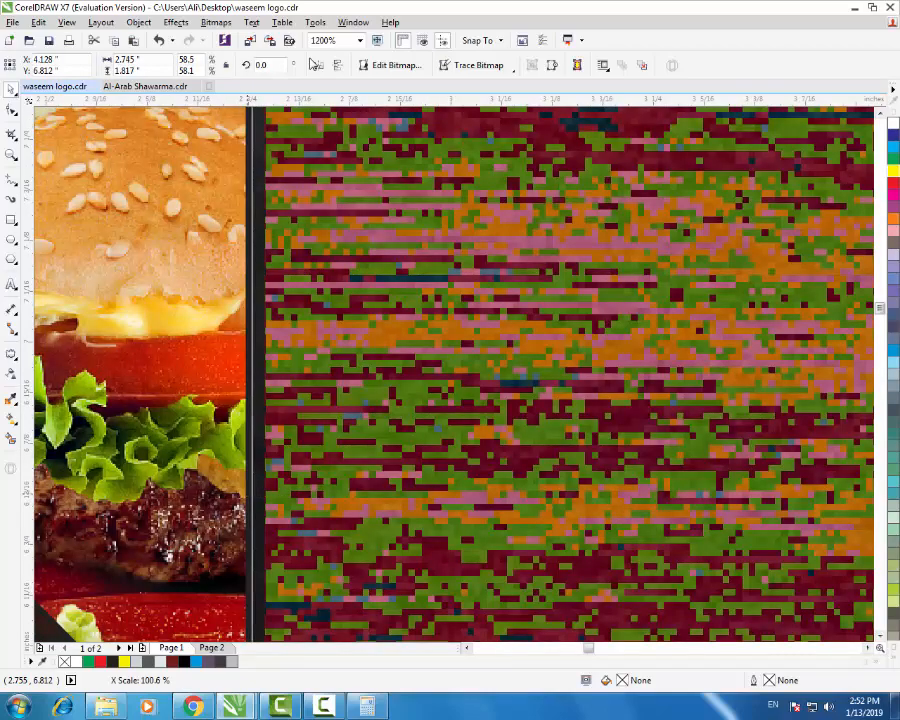
pyautogui.scroll(-4, 255, 494)
pyautogui.scroll(-1, 361, 428)
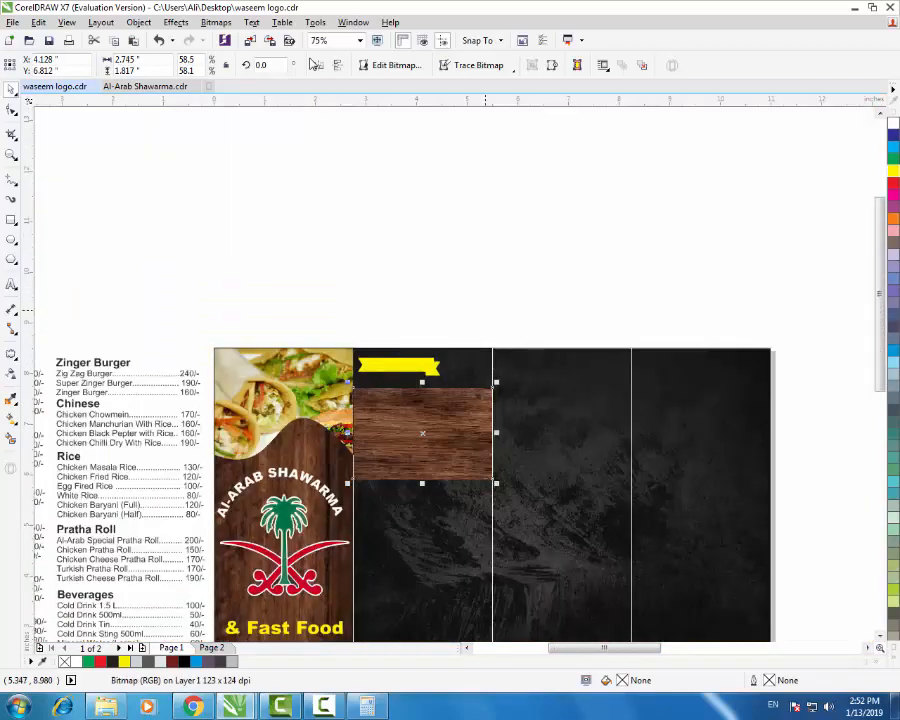
# - Zoom out to review the whole design and select the Shawarma price list text
pyautogui.press('Escape')
pyautogui.scroll(2, 432, 457)
pyautogui.scroll(-1, 440, 455)
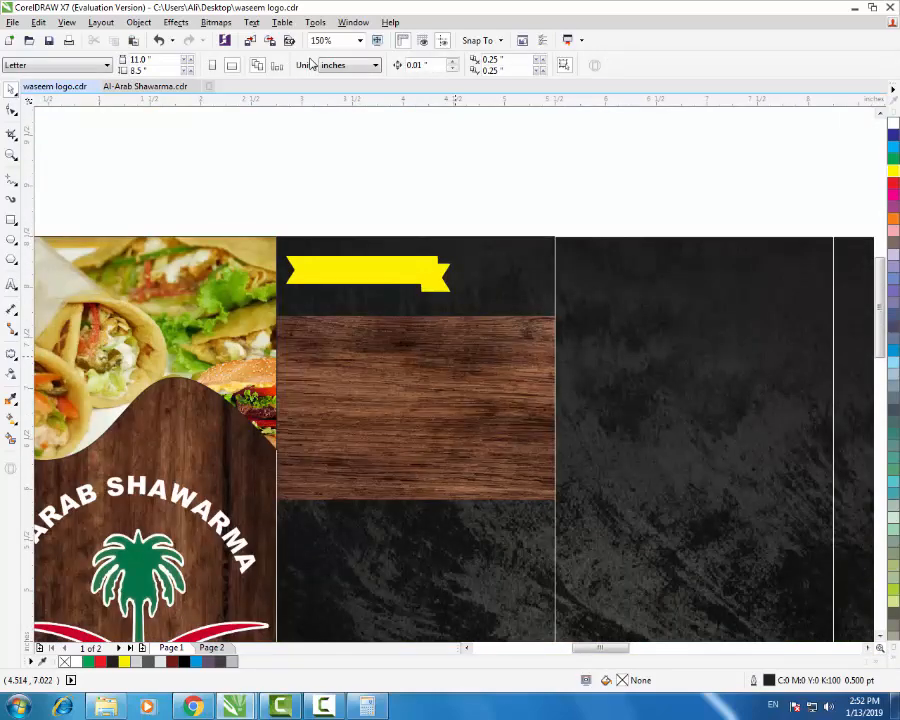
pyautogui.press('F3')
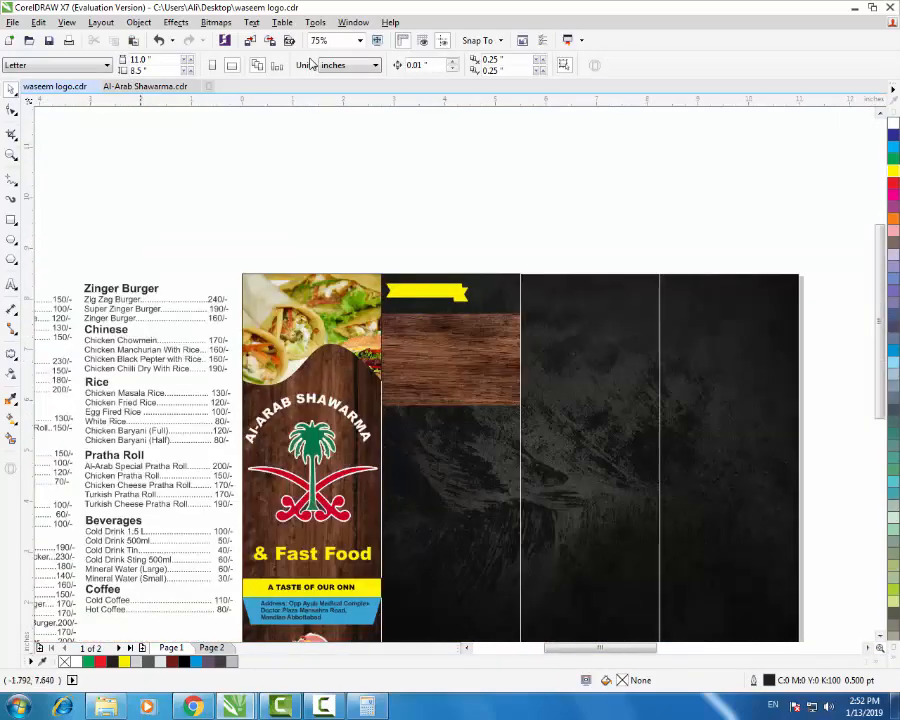
pyautogui.scroll(-2, 450, 328)
pyautogui.scroll(2, 753, 245)
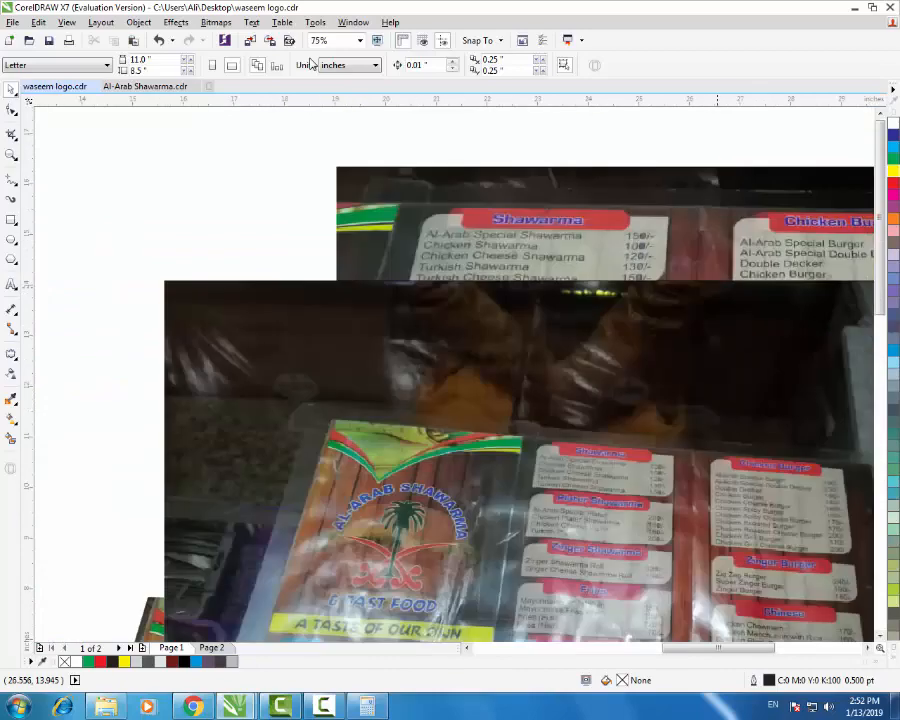
pyautogui.scroll(-1, 717, 289)
pyautogui.scroll(-2, 478, 340)
pyautogui.scroll(3, 365, 367)
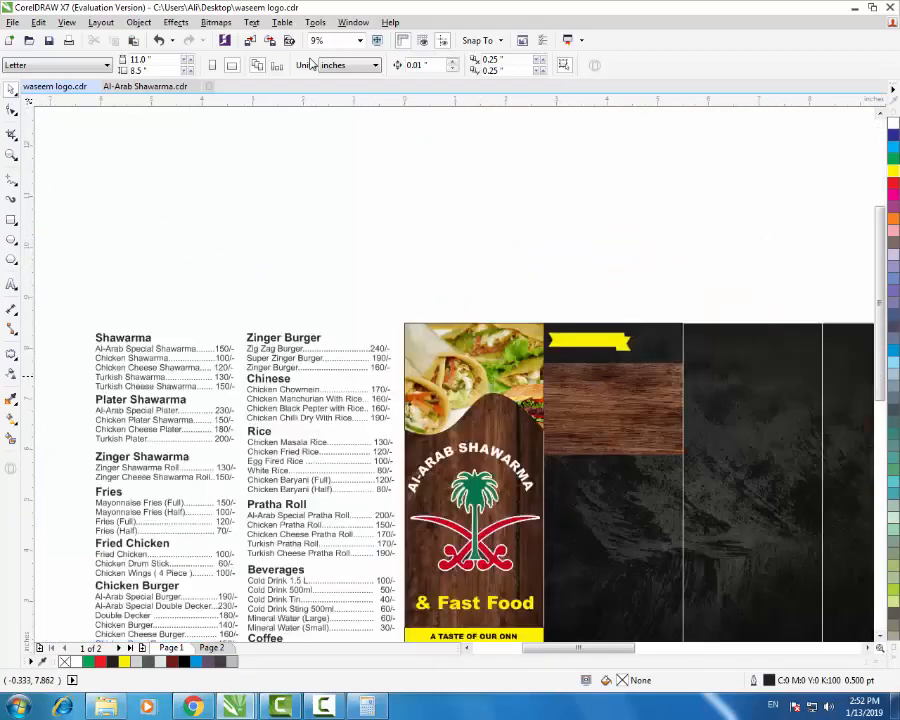
pyautogui.click(130, 360)
# - Move the Shawarma price list above the design and set it to 10 pt
pyautogui.scroll(-1, 146, 400)
pyautogui.moveTo(150, 380); pyautogui.dragTo(393, 304)
pyautogui.scroll(2, 382, 303)
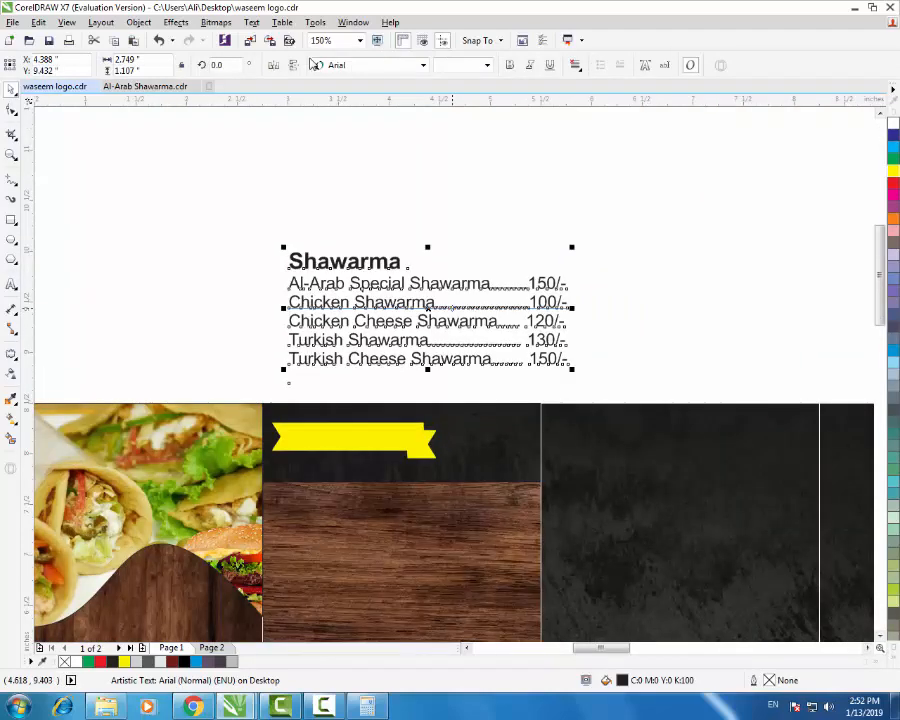
pyautogui.click(487, 65)
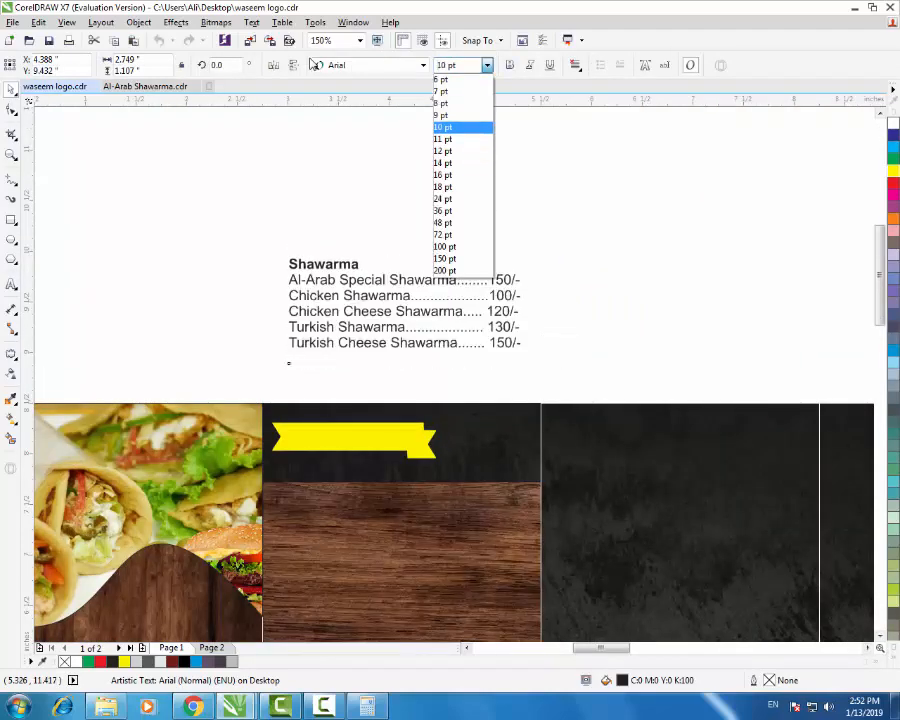
pyautogui.click(442, 127)
# - Place the price list onto the wood strip, trying 12 pt before settling on 11 pt
pyautogui.scroll(-2, 470, 280)
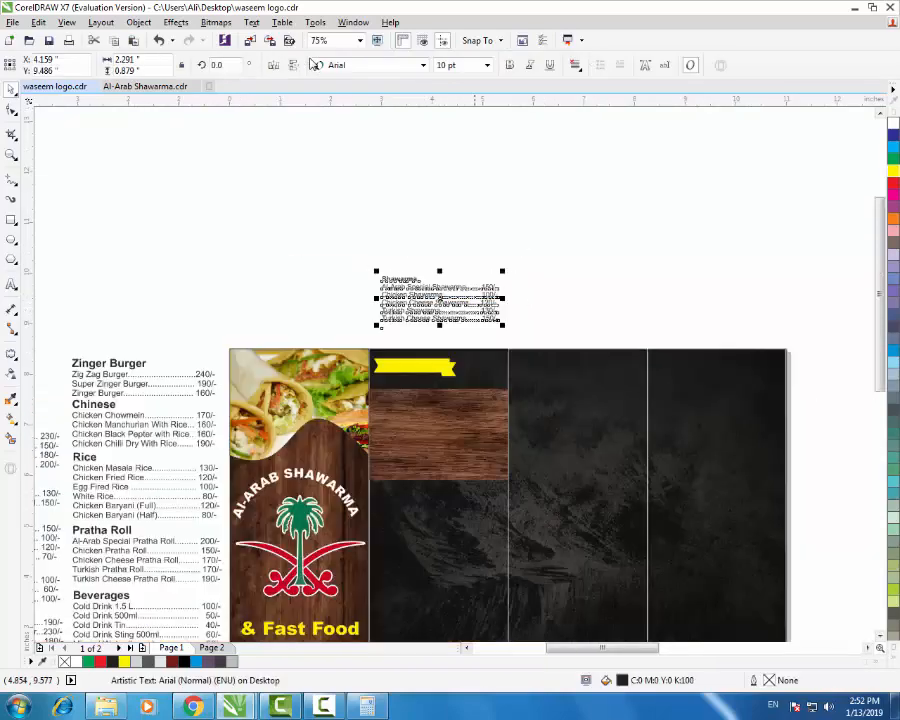
pyautogui.moveTo(453, 306); pyautogui.dragTo(449, 433)
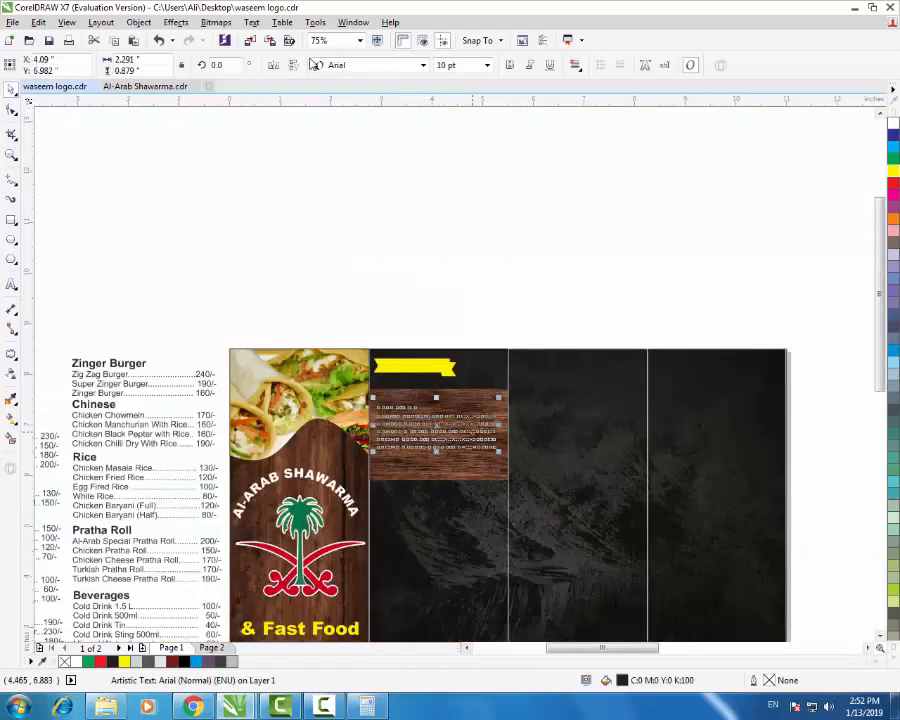
pyautogui.scroll(1, 529, 427)
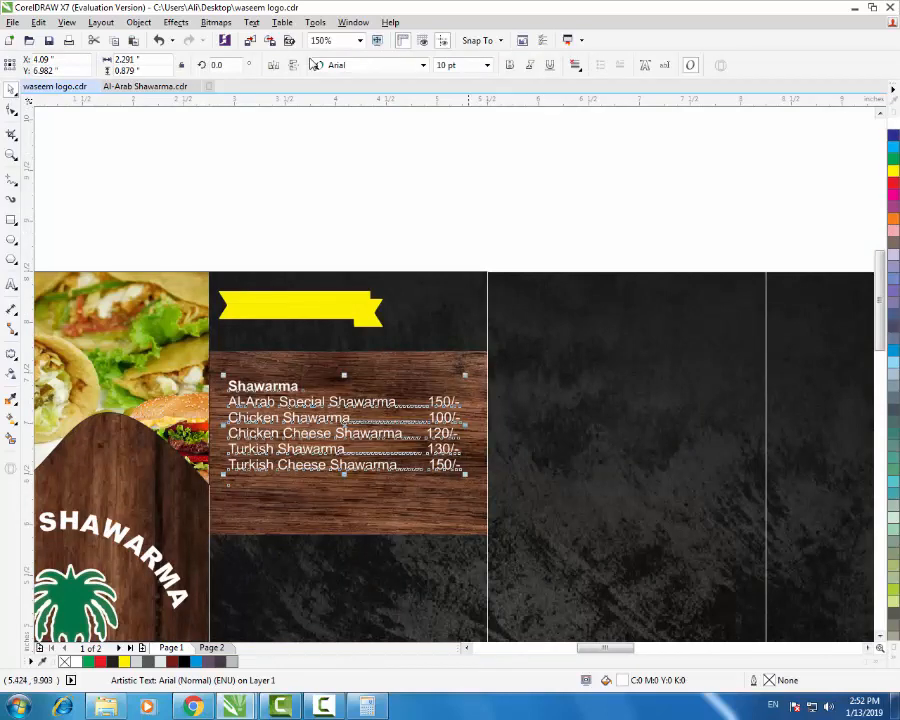
pyautogui.click(487, 65)
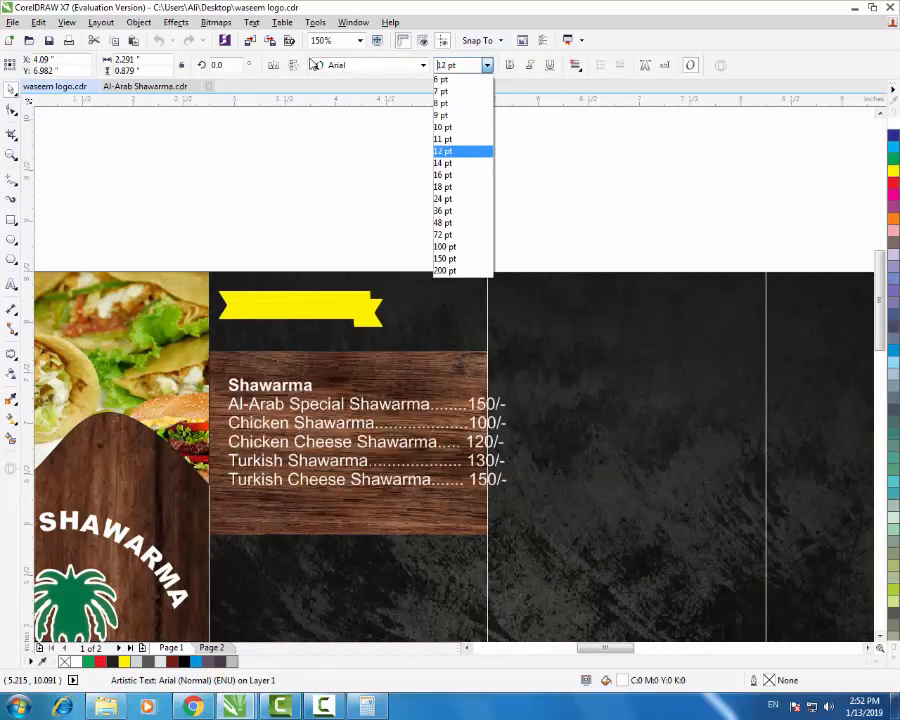
pyautogui.click(460, 151)
pyautogui.click(487, 65)
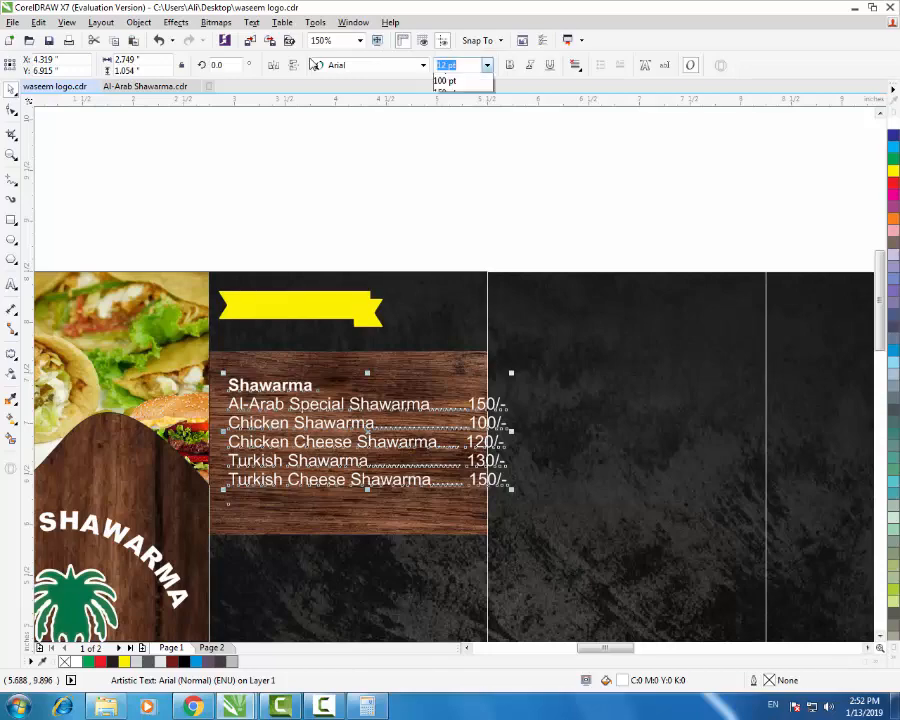
pyautogui.click(460, 139)
# - Shift the price list left on the wood strip and select the wood strip behind it
pyautogui.scroll(1, 308, 474)
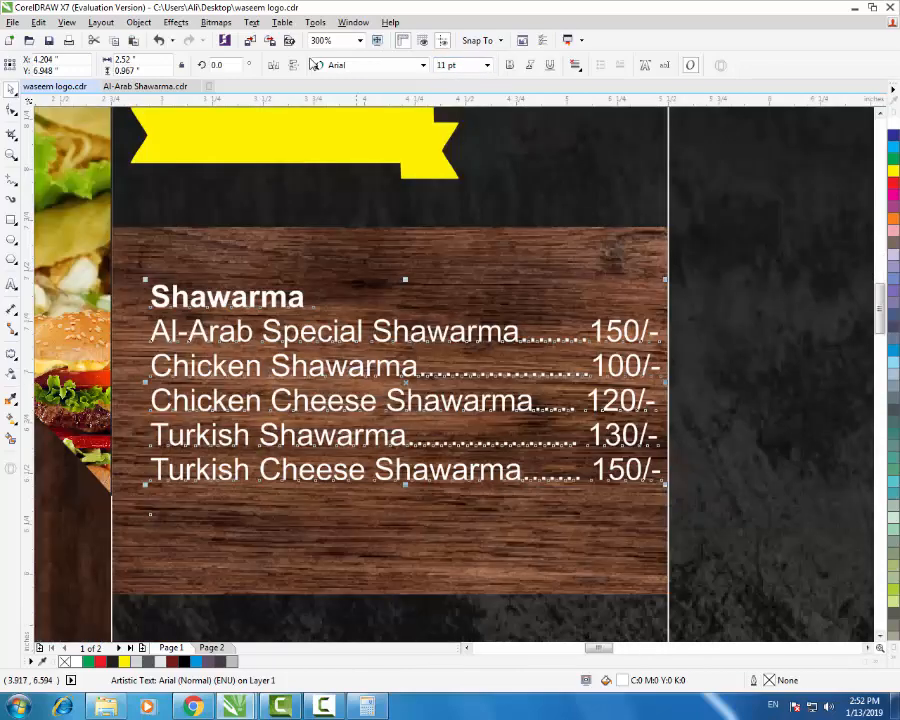
pyautogui.moveTo(406, 384); pyautogui.dragTo(380, 384)
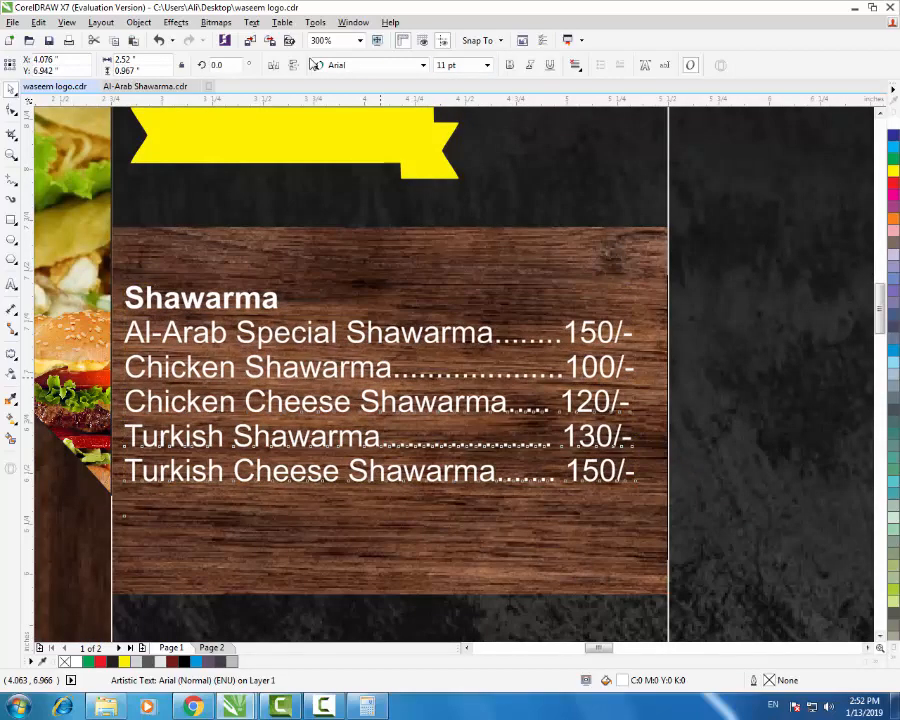
pyautogui.scroll(-2, 563, 365)
pyautogui.scroll(-2, 511, 373)
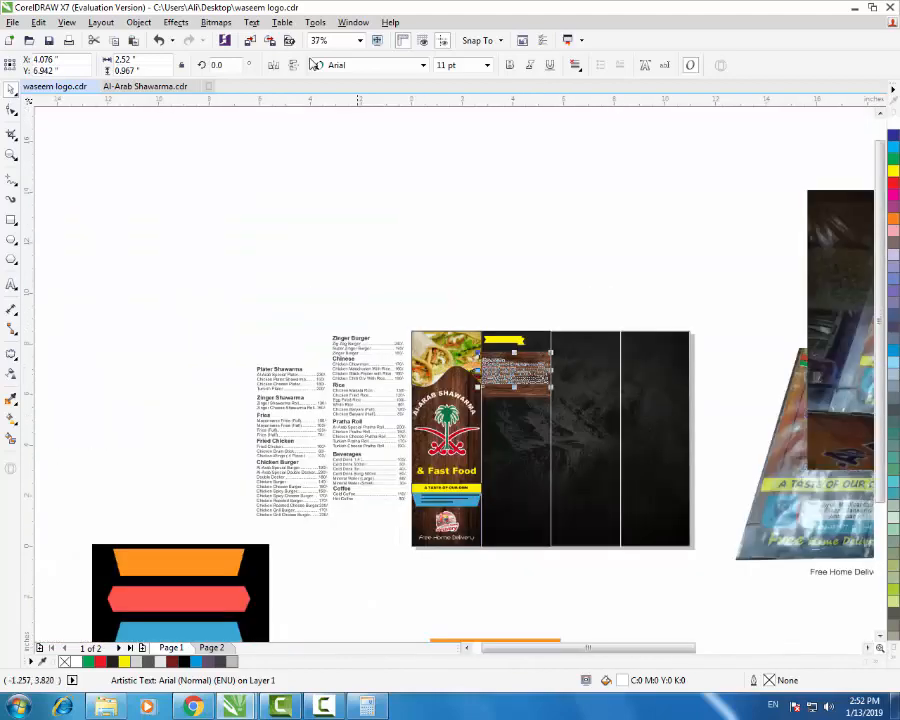
pyautogui.scroll(1, 521, 326)
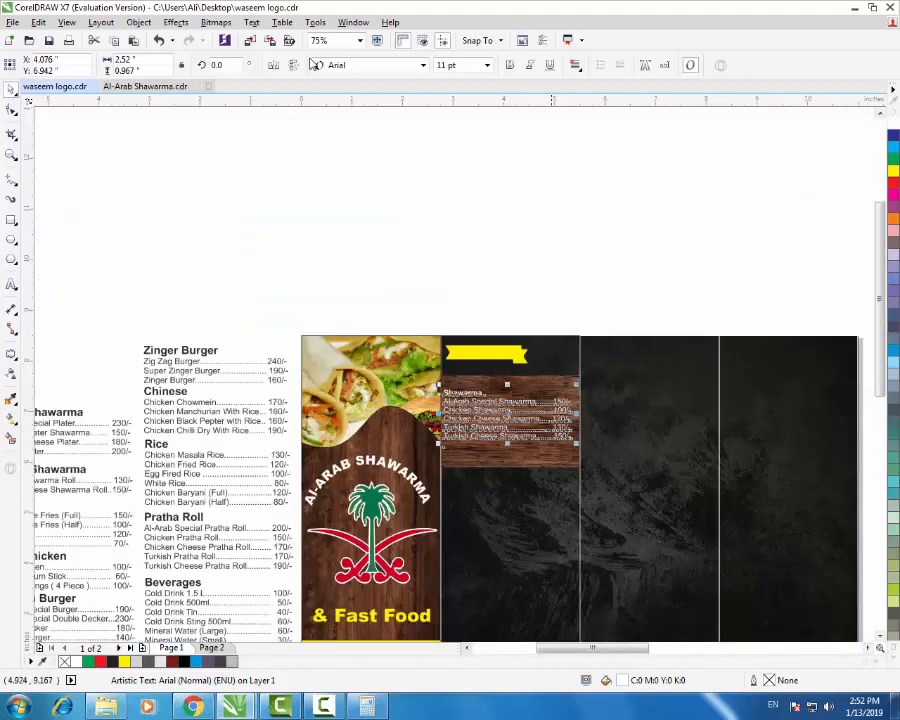
pyautogui.click(551, 301)
pyautogui.scroll(2, 542, 407)
pyautogui.click(452, 382)
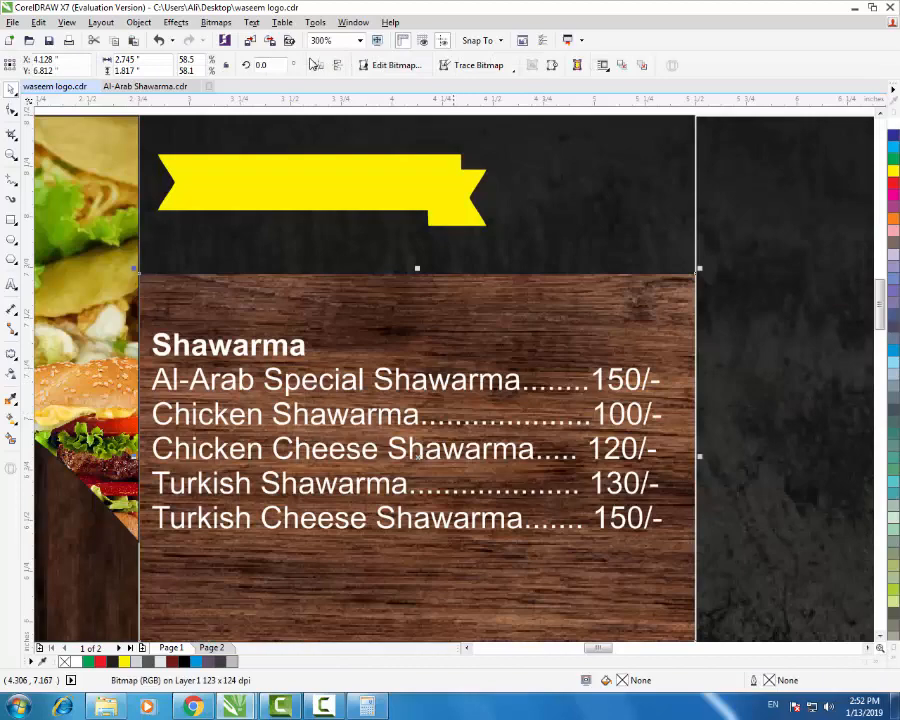
# - Select the price list text block and highlight its Shawarma heading line
pyautogui.click(459, 381)
pyautogui.rightClick(459, 383)
pyautogui.click(403, 373)
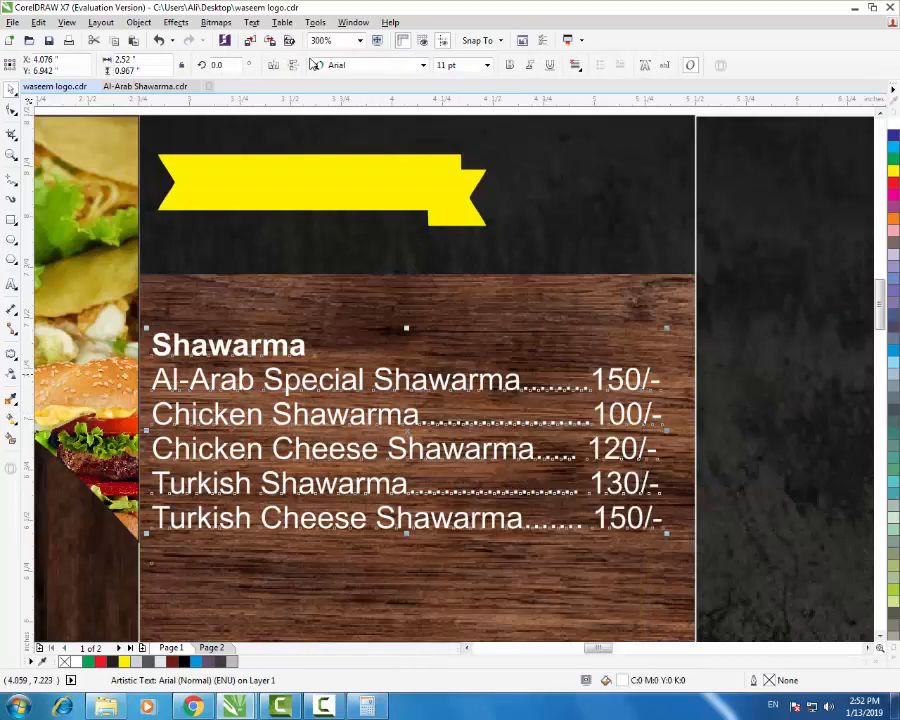
pyautogui.scroll(-1, 500, 383)
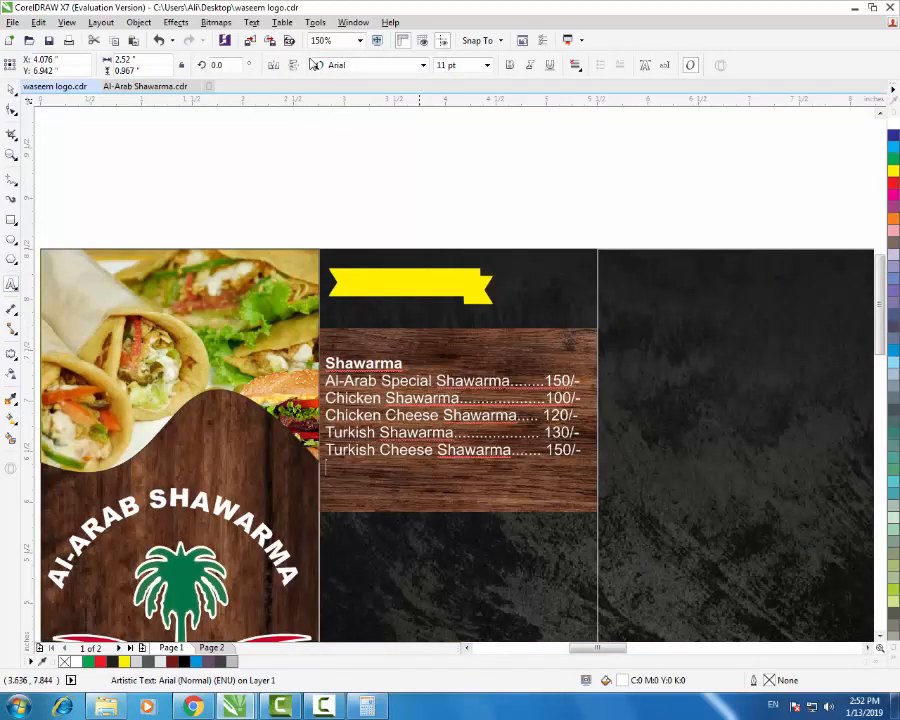
pyautogui.moveTo(410, 363); pyautogui.dragTo(257, 362)
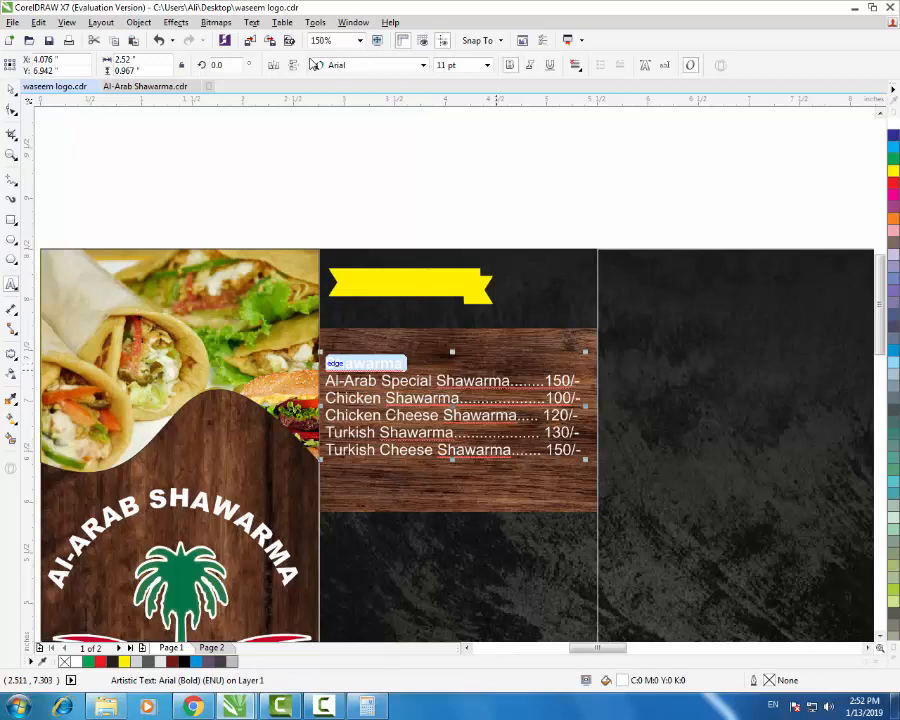
# - Cut the Shawarma heading into separate text and move it onto the yellow ribbon
pyautogui.hotkey('ctrl', 'x')
pyautogui.click(447, 208)
pyautogui.hotkey('ctrl', 'v')
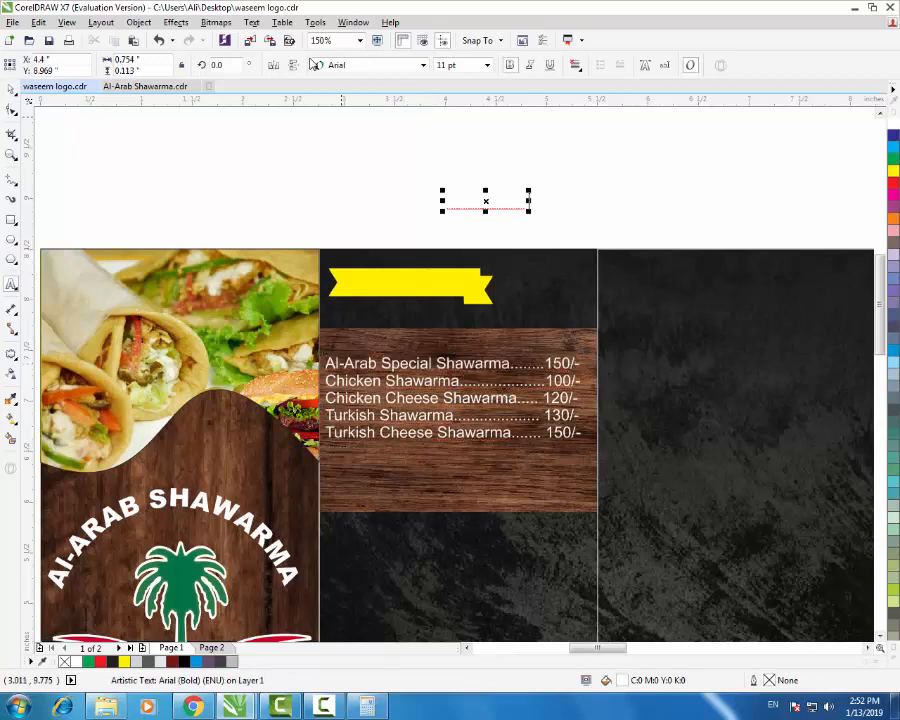
pyautogui.moveTo(489, 200); pyautogui.dragTo(400, 277)
# - Centre the Shawarma heading on the yellow ribbon, nudge it into place, and colour it red
pyautogui.keyDown('shift'); pyautogui.click(482, 279); pyautogui.keyUp('shift')
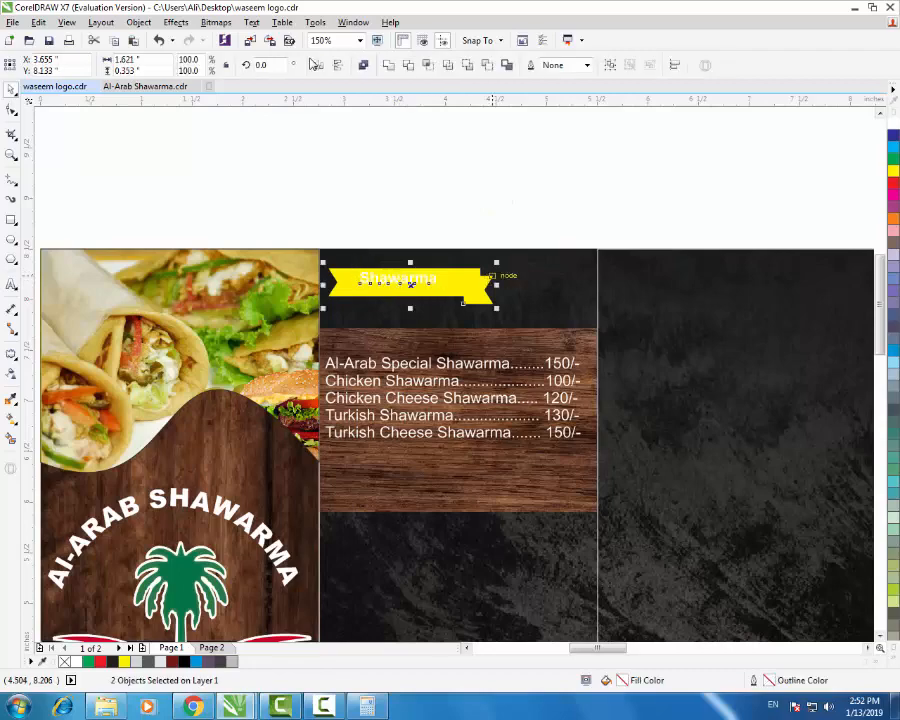
pyautogui.press('c')
pyautogui.press('e')
pyautogui.click(506, 208)
pyautogui.scroll(1, 394, 284)
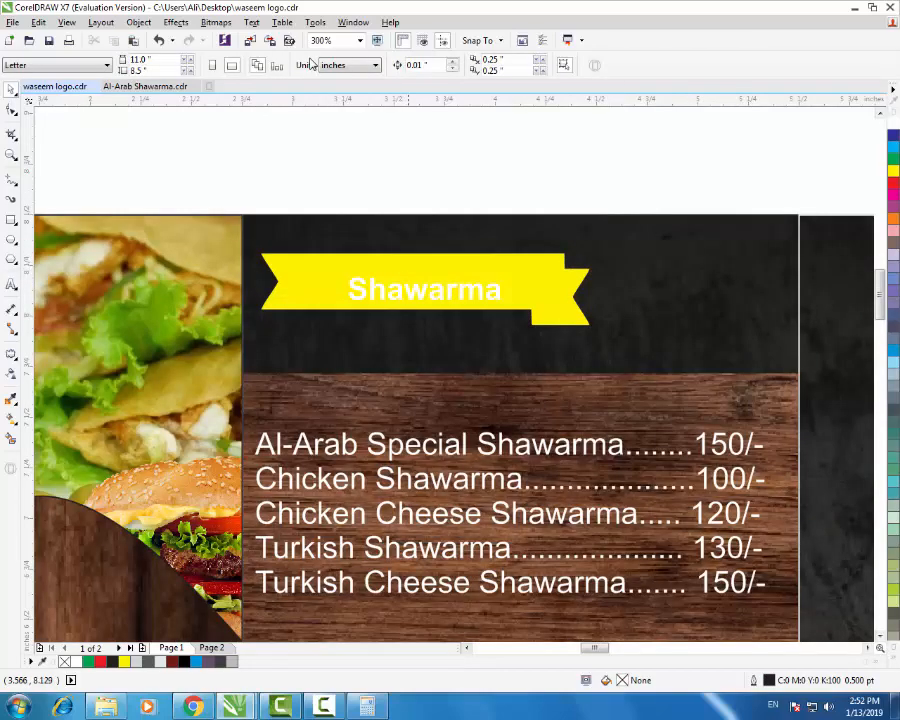
pyautogui.click(413, 288)
pyautogui.moveTo(415, 295); pyautogui.dragTo(369, 284)
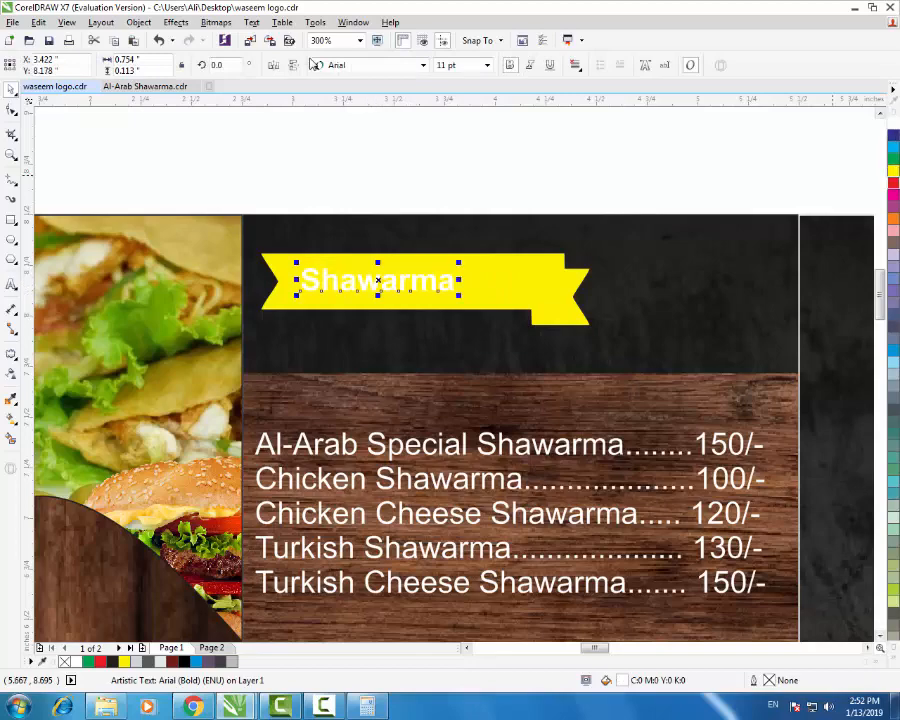
pyautogui.click(893, 183)
pyautogui.click(662, 143)
# - Delete the wood strip behind the price list
pyautogui.scroll(-1, 411, 266)
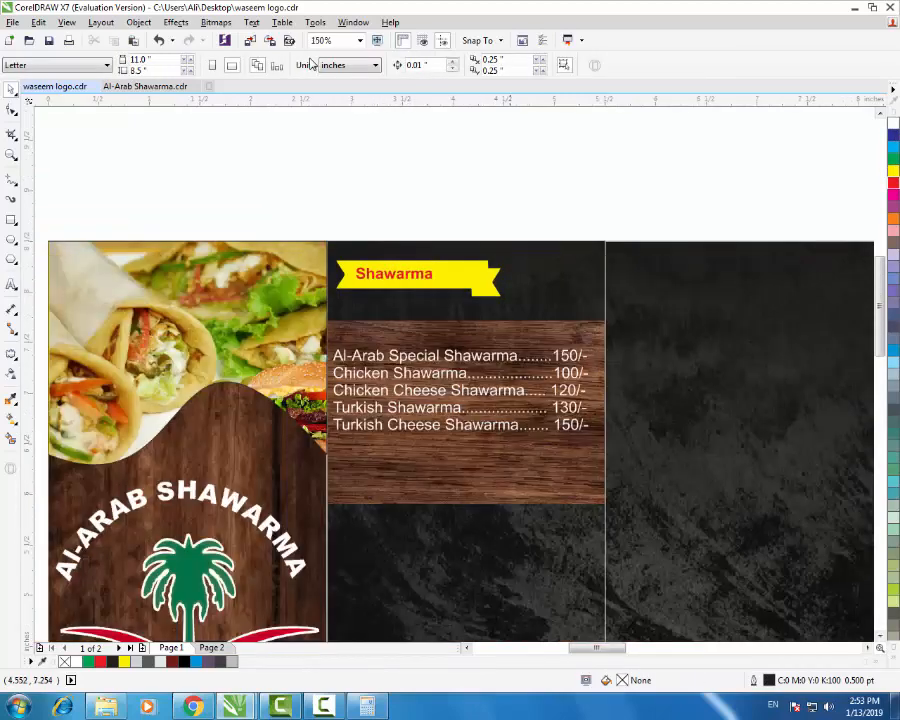
pyautogui.press('Tab')
pyautogui.press('Tab')
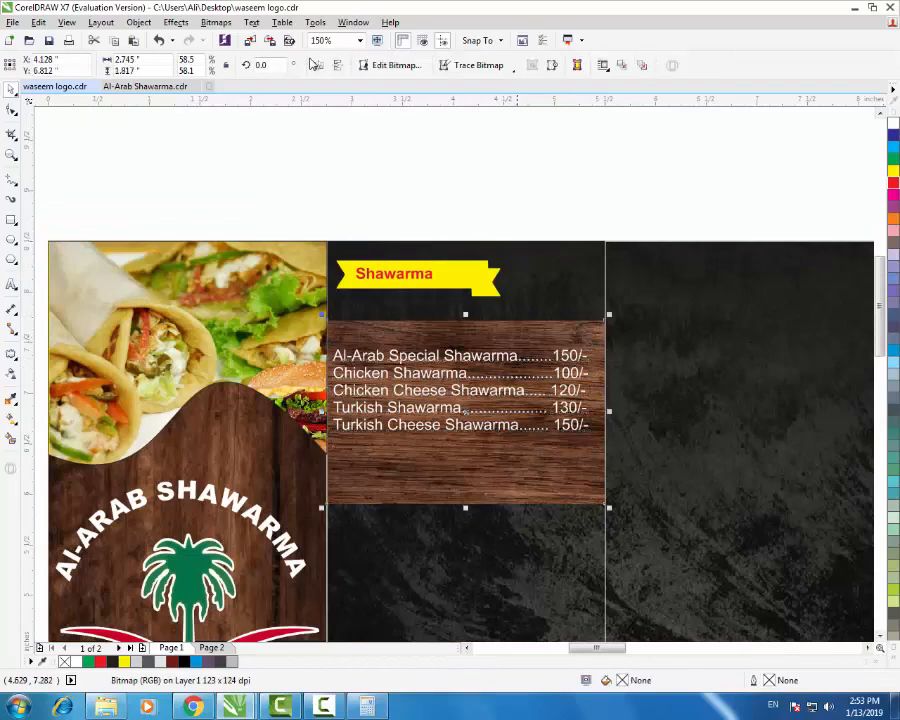
pyautogui.press('Delete')
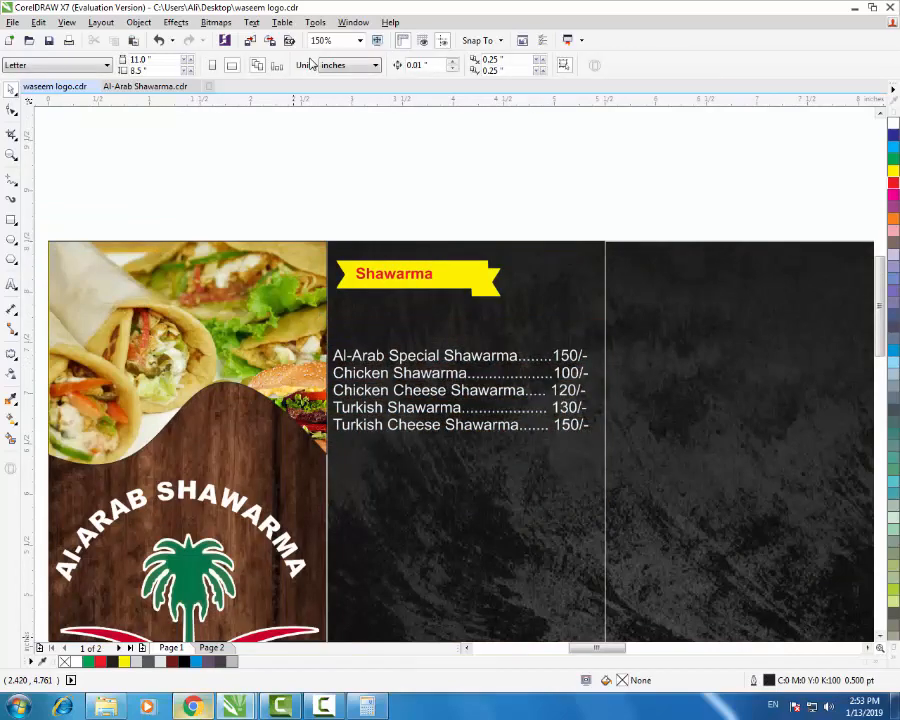
pyautogui.hotkey('alt', 'Tab')
pyautogui.scroll(3, 310, 63)
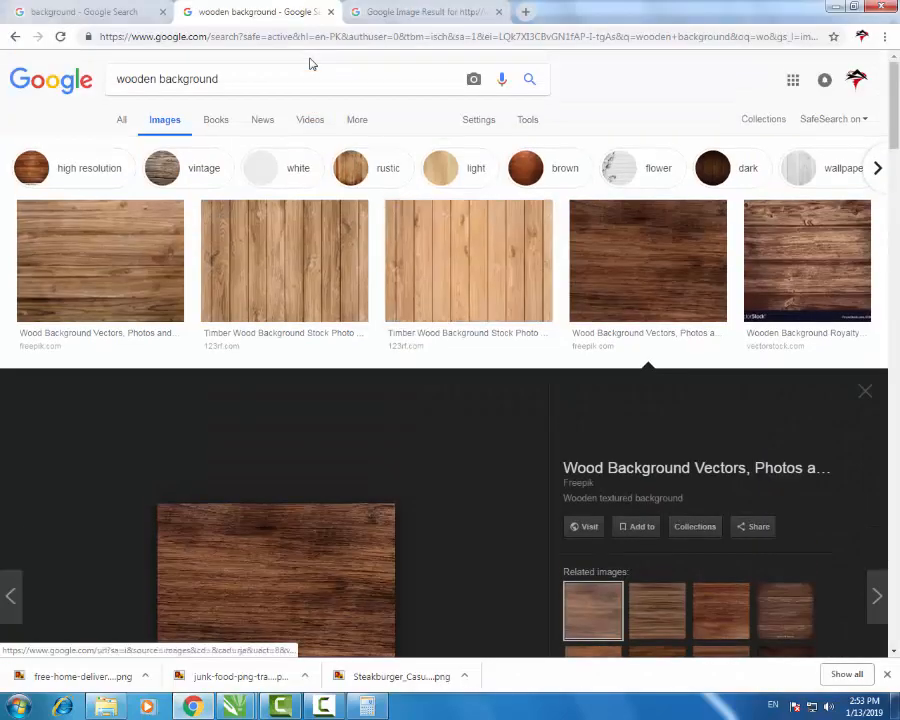
# - Search Google Images for 'ribbon png'
pyautogui.scroll(-10, 310, 63)
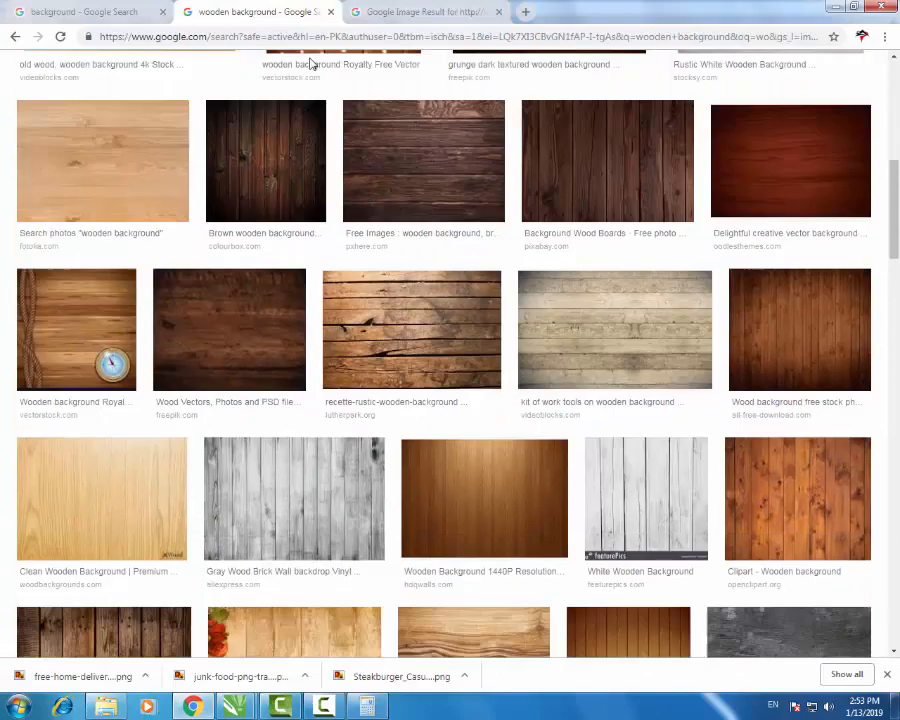
pyautogui.scroll(-3, 310, 63)
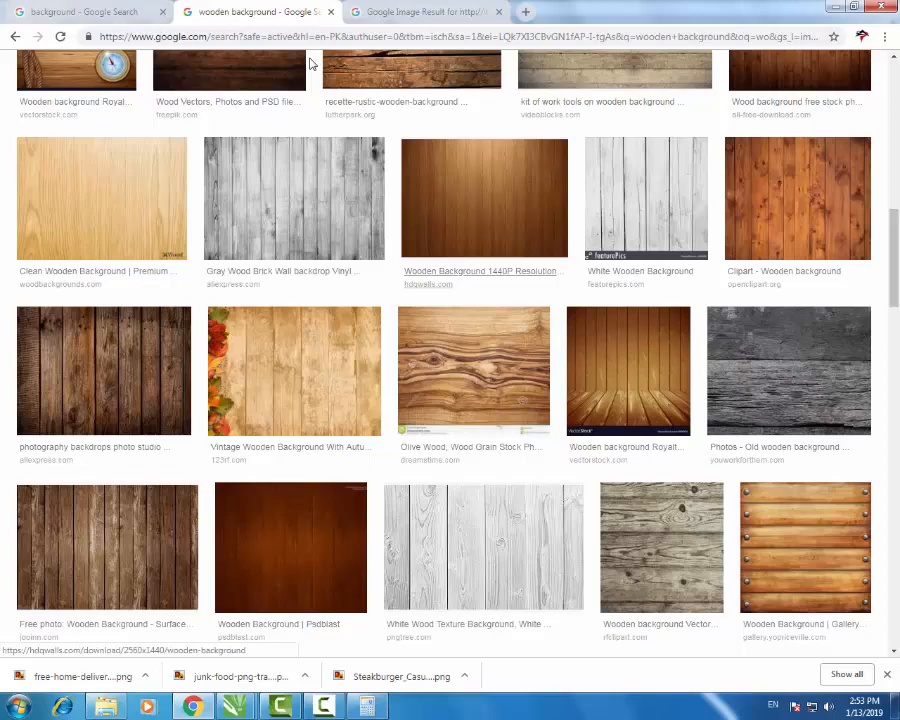
pyautogui.scroll(12, 310, 63)
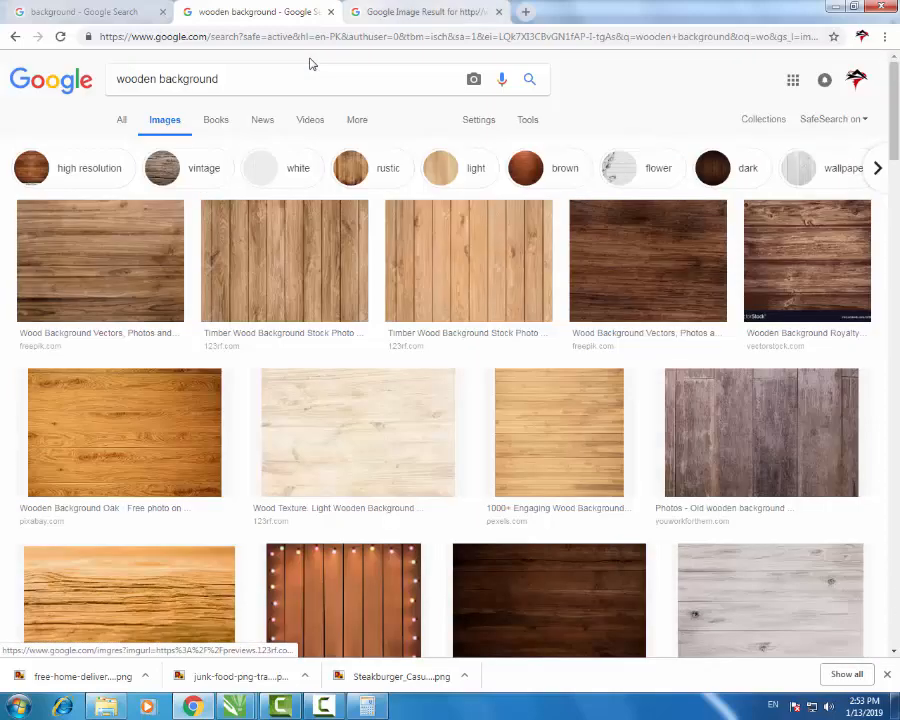
pyautogui.tripleClick(310, 63)
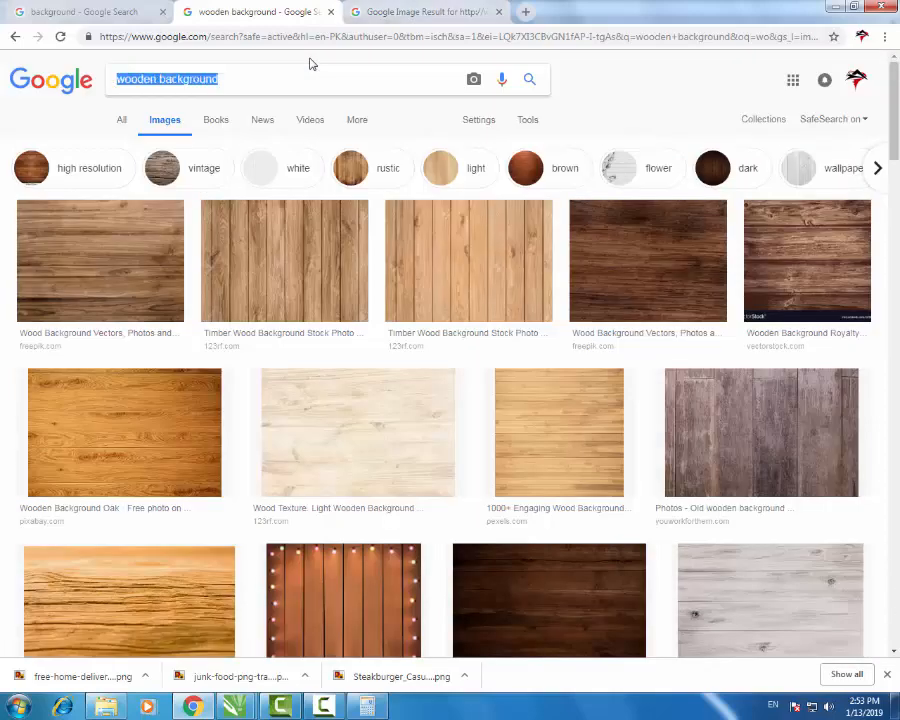
pyautogui.write('ribbon png')
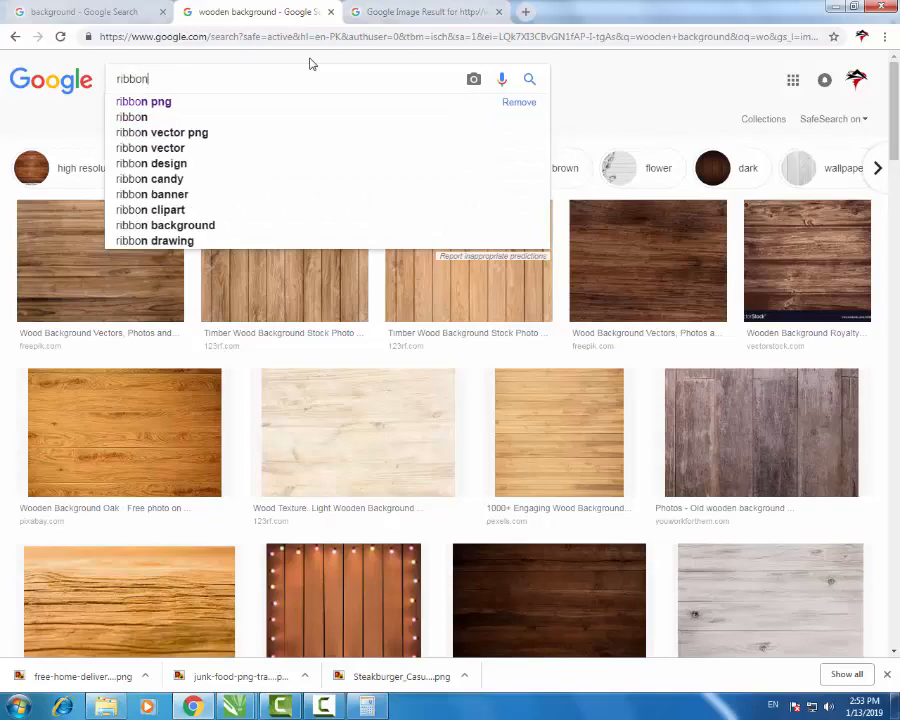
pyautogui.press('Return')
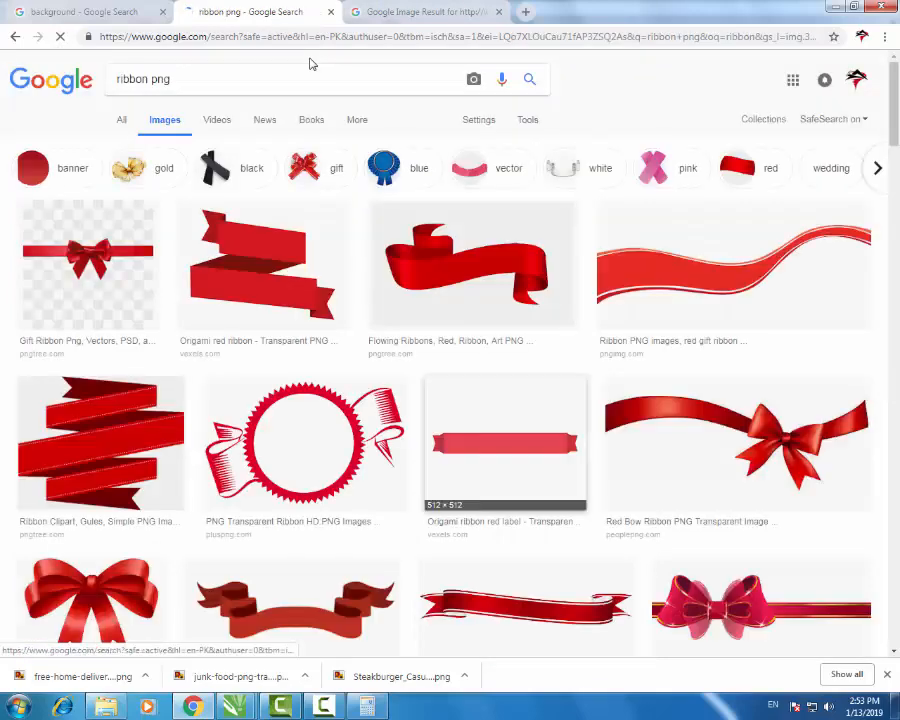
# - Scroll through the ribbon image results looking for a suitable banner
pyautogui.scroll(-15, 310, 63)
pyautogui.scroll(-20, 310, 63)
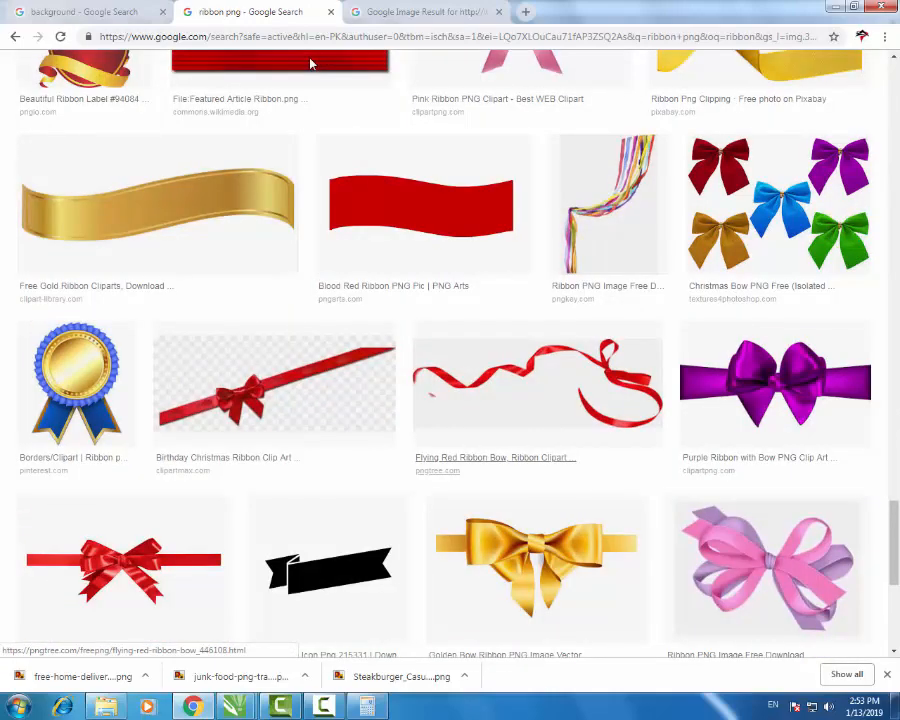
pyautogui.scroll(-15, 310, 63)
pyautogui.scroll(-1, 310, 63)
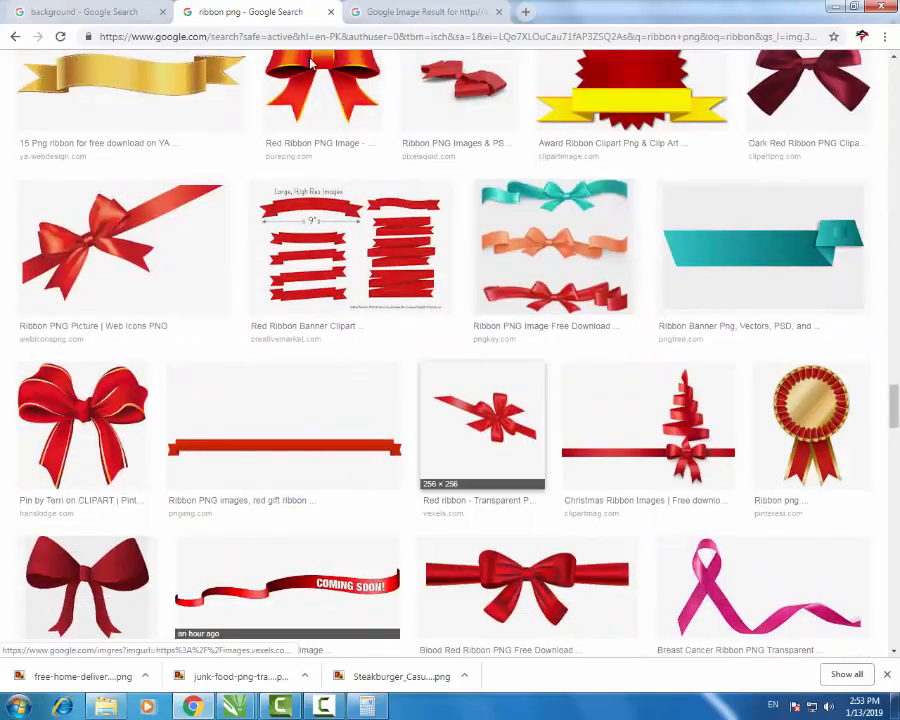
pyautogui.scroll(-10, 310, 63)
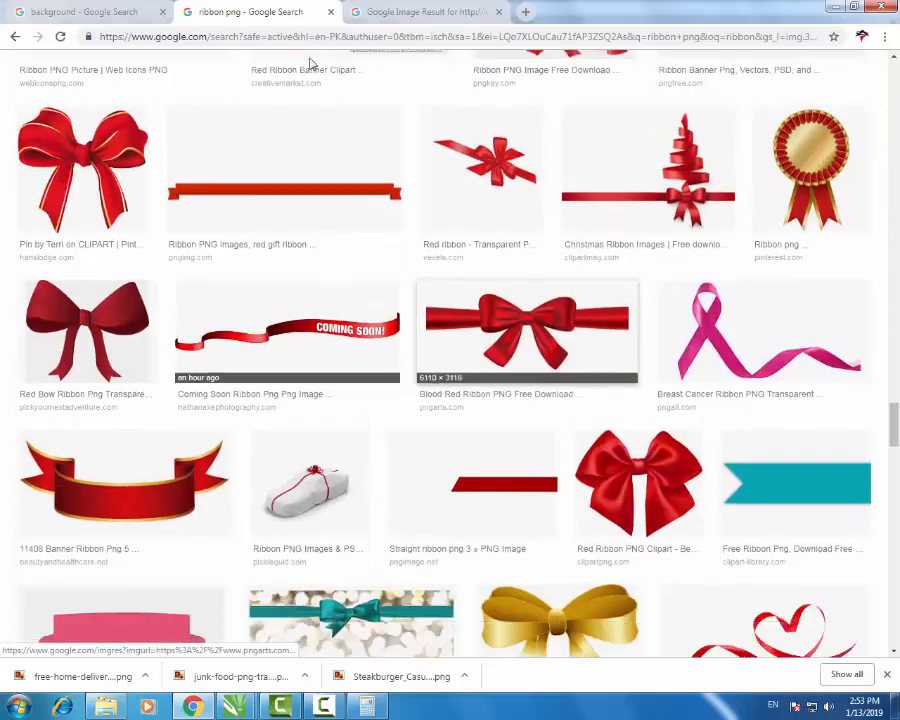
pyautogui.scroll(-10, 310, 63)
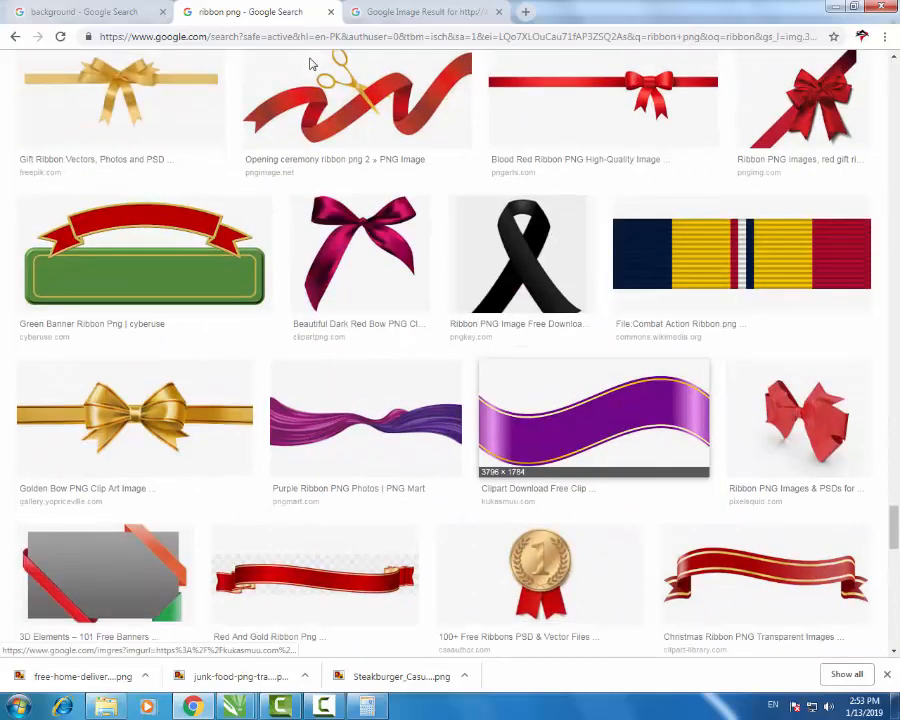
pyautogui.scroll(-18, 310, 63)
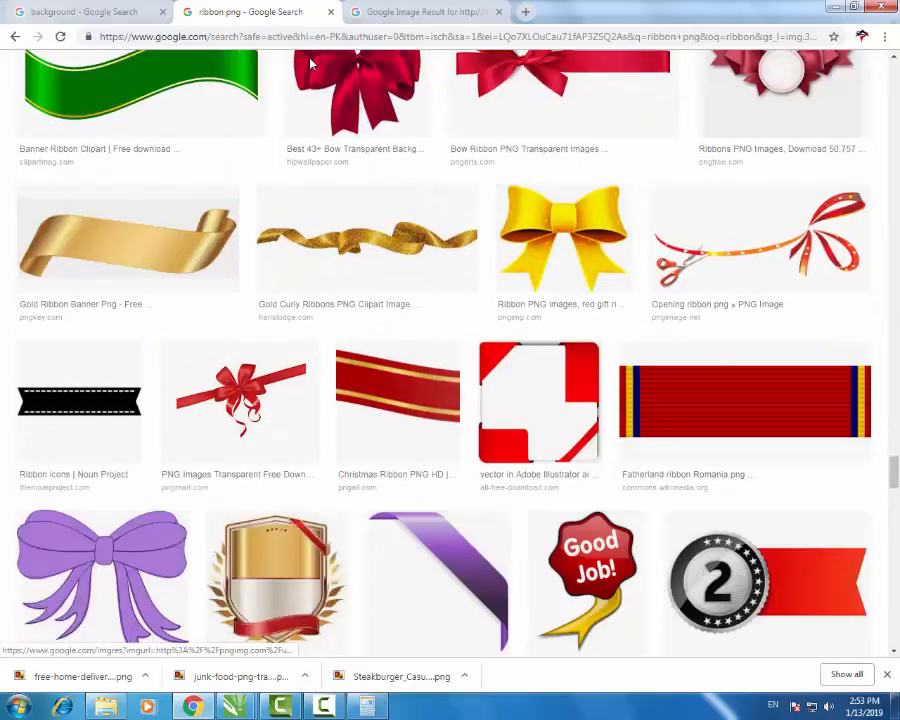
pyautogui.scroll(8, 310, 63)
pyautogui.scroll(-5, 310, 63)
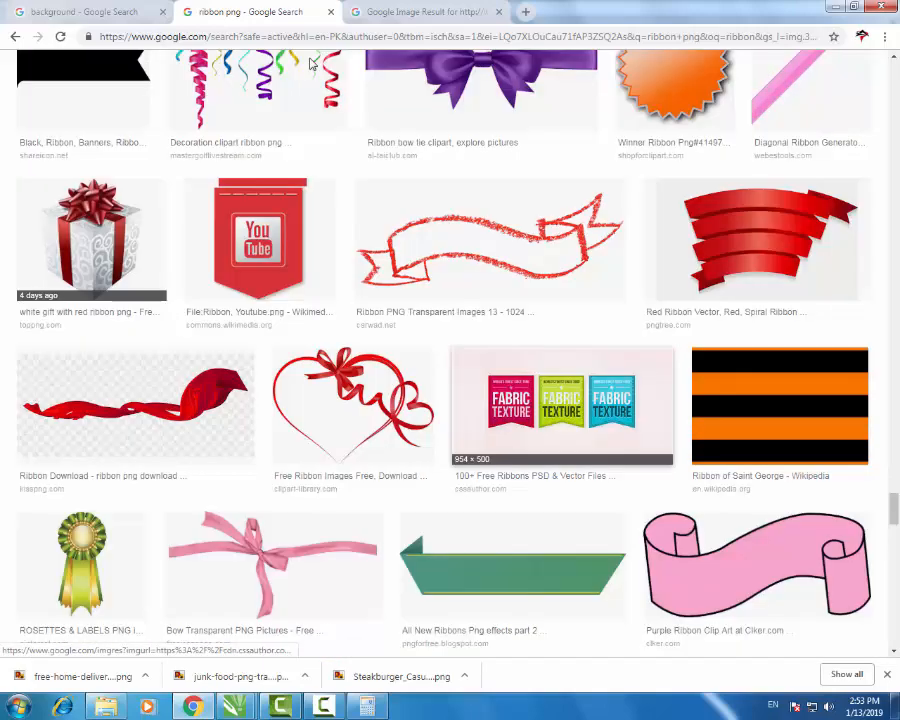
pyautogui.scroll(-18, 310, 63)
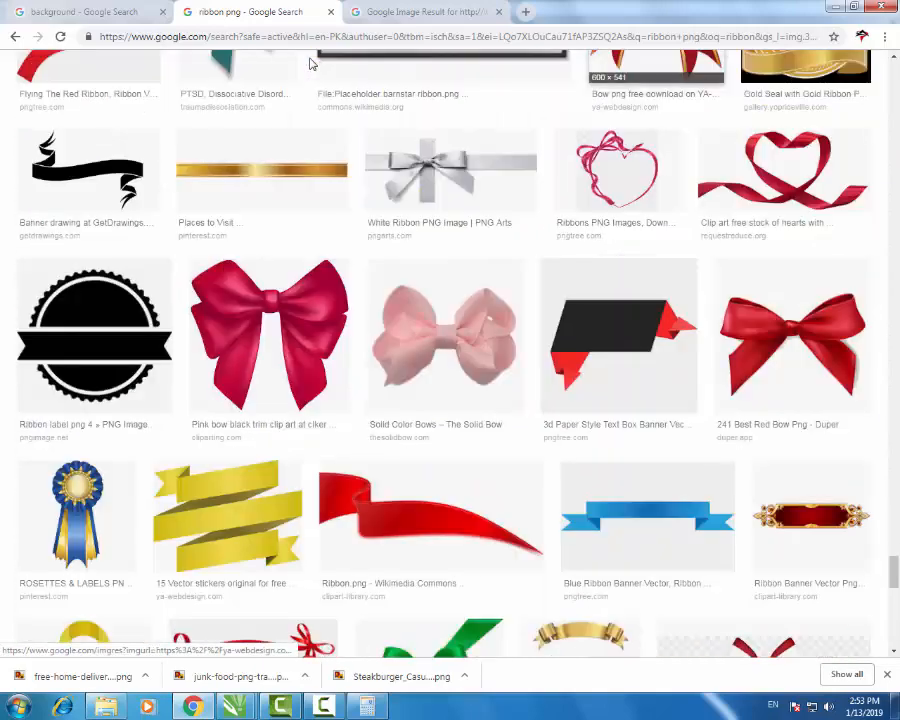
pyautogui.scroll(-10, 310, 63)
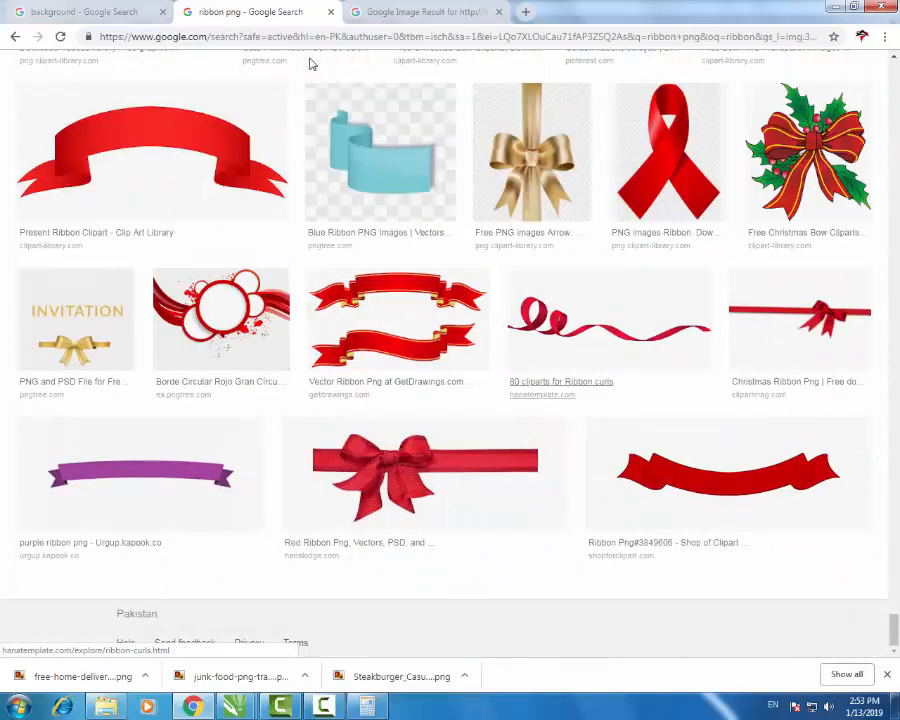
pyautogui.scroll(-15, 310, 63)
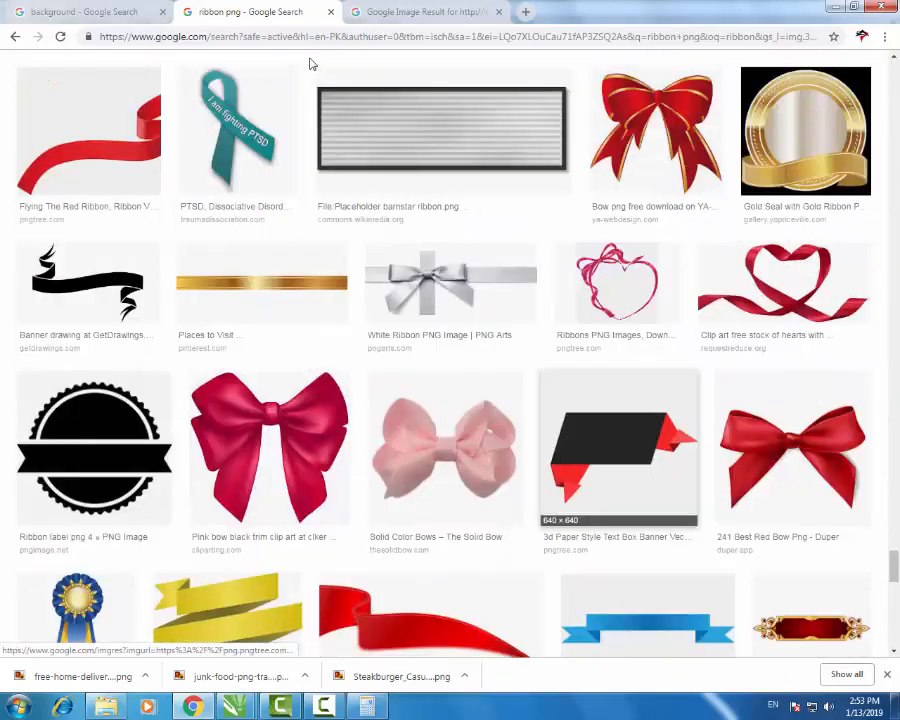
pyautogui.scroll(11, 310, 63)
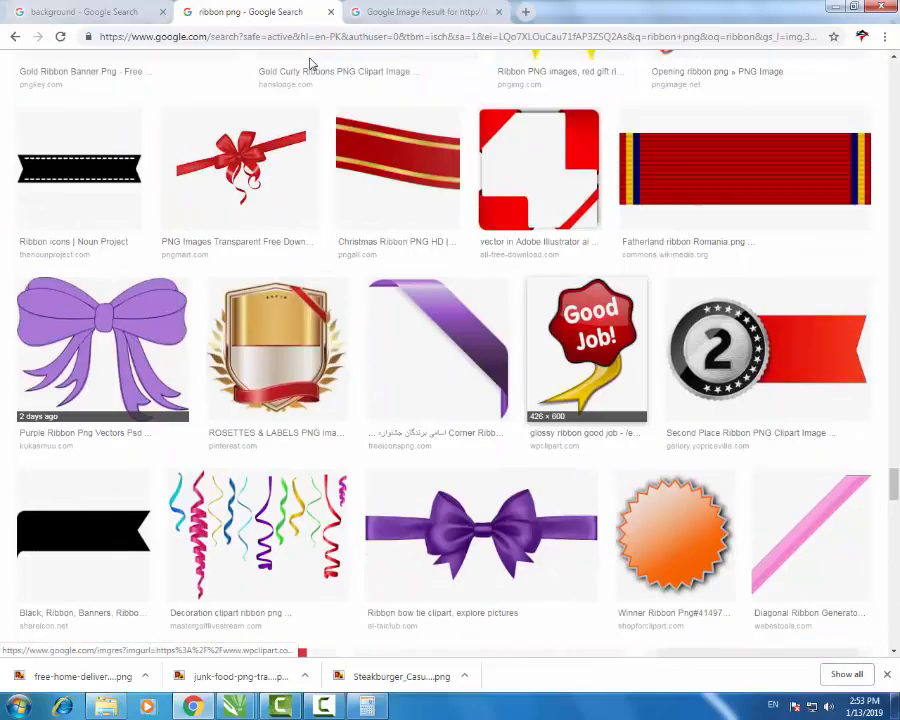
pyautogui.scroll(-3, 310, 63)
pyautogui.scroll(8, 310, 63)
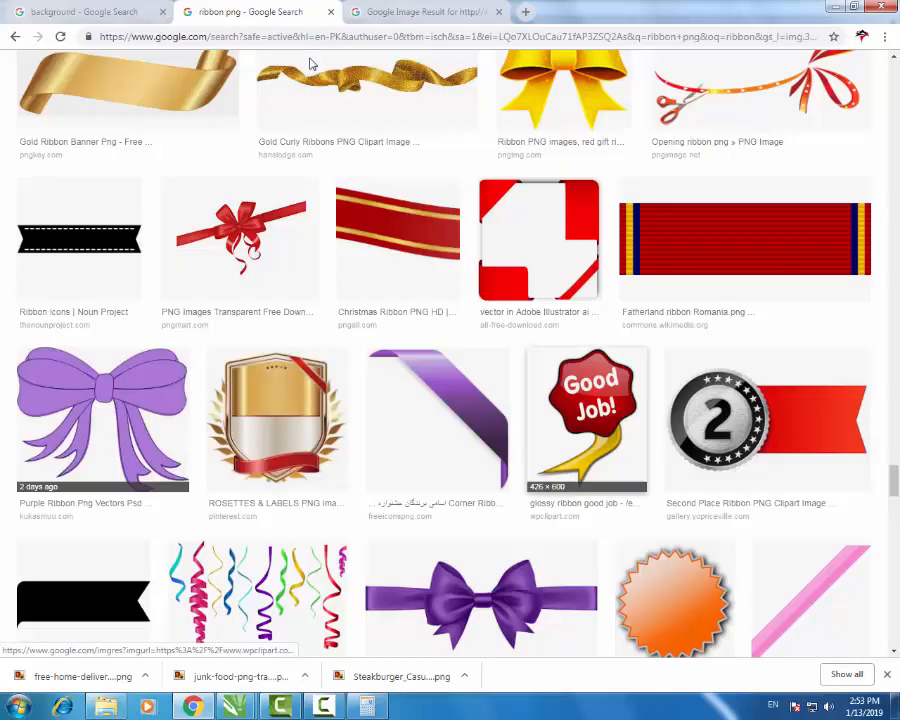
pyautogui.scroll(10, 310, 63)
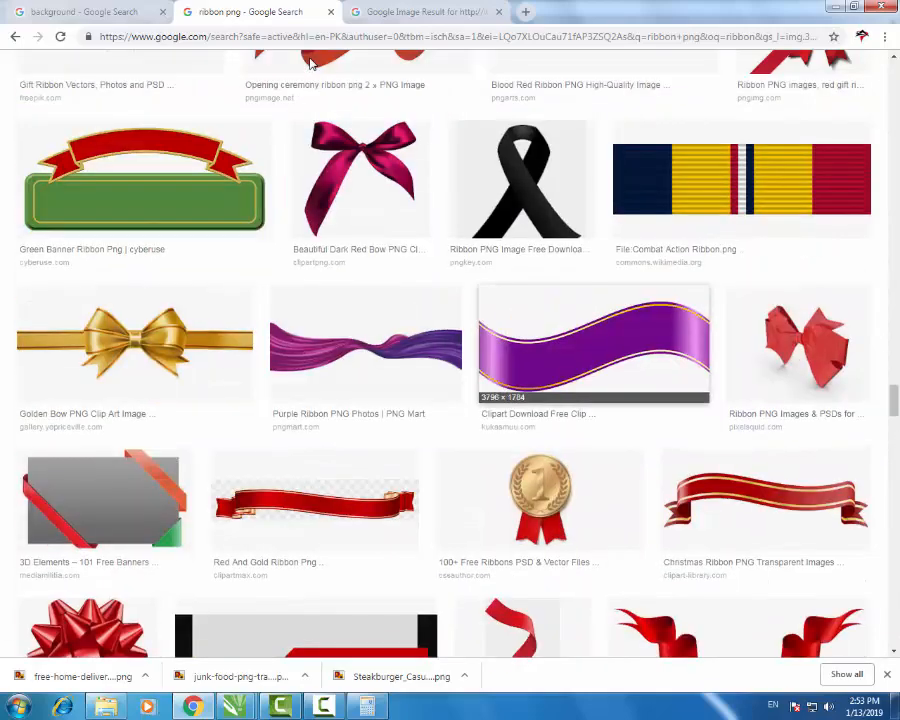
pyautogui.scroll(-3, 310, 63)
pyautogui.scroll(6, 310, 63)
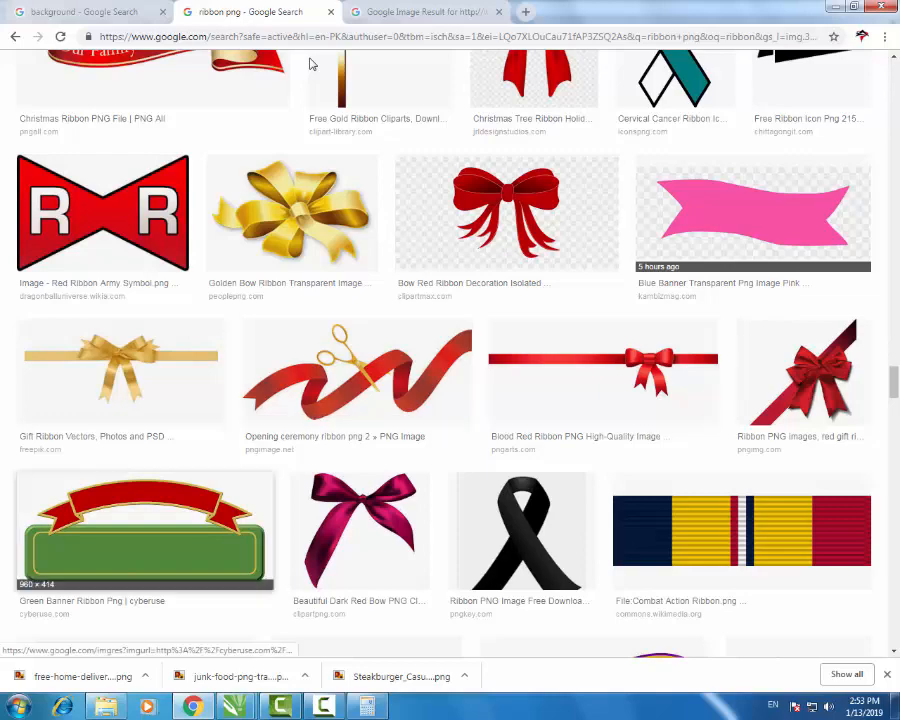
# - Open the green banner ribbon preview and save it as a JPG
pyautogui.click(145, 531)
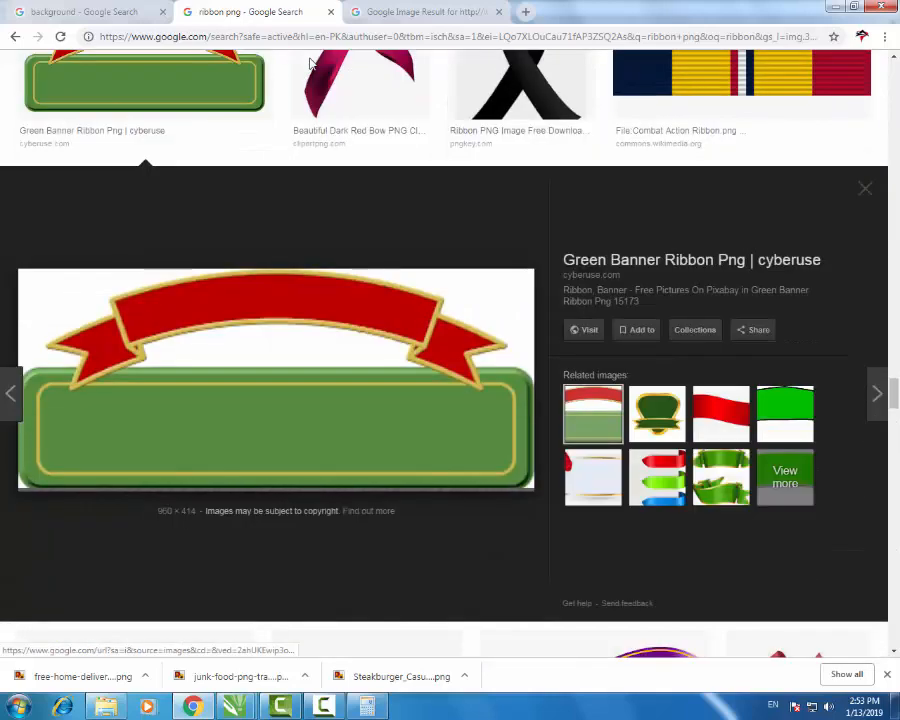
pyautogui.rightClick(341, 398)
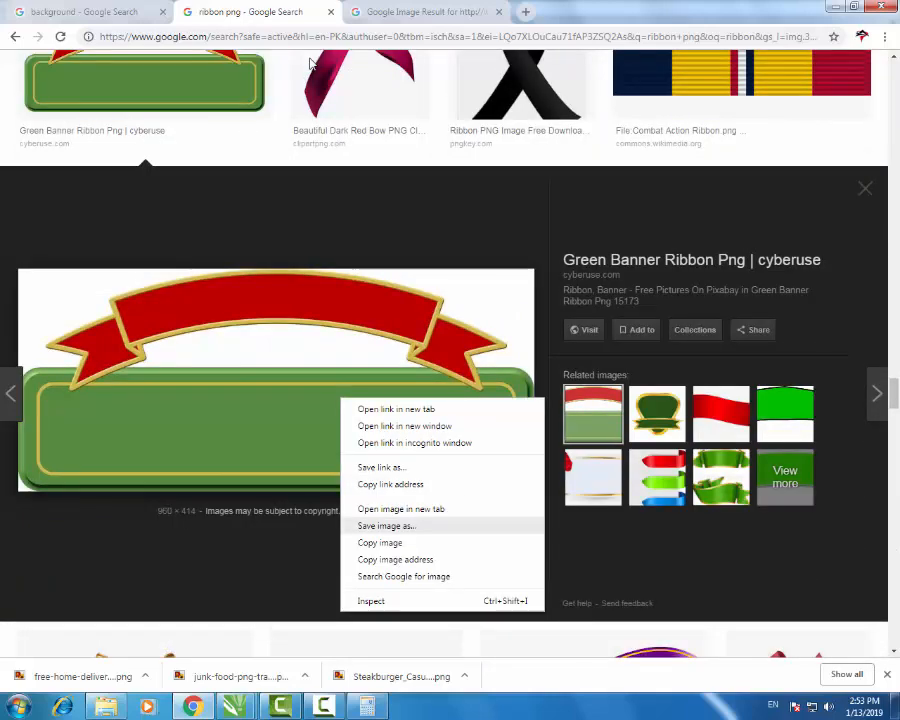
pyautogui.click(372, 523)
pyautogui.press('Return')
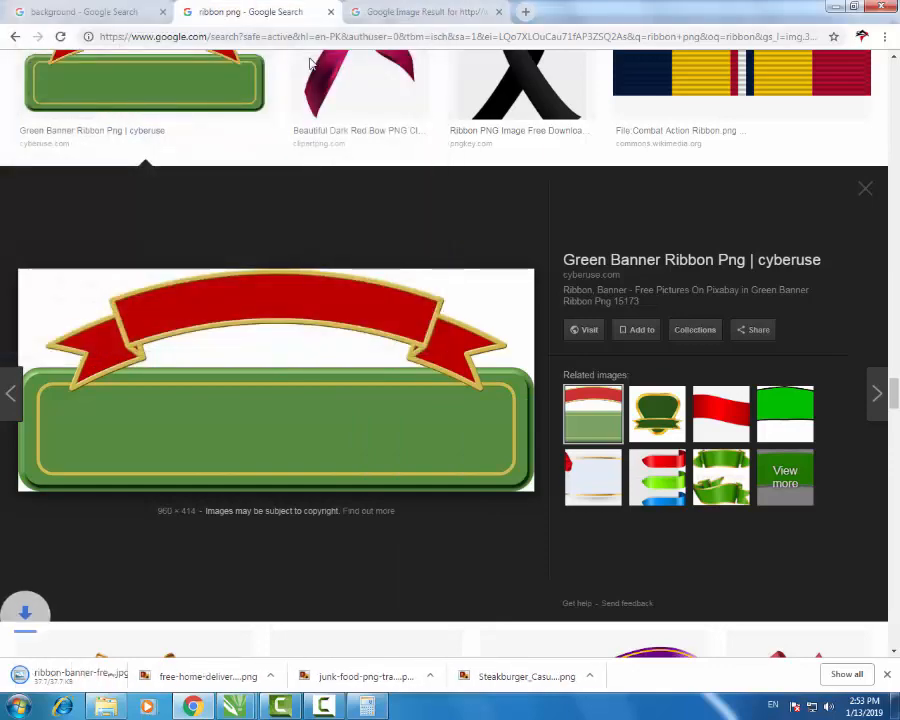
# - Import the downloaded ribbon image above the menu and Quick Trace it into vectors
pyautogui.moveTo(80, 675)
pyautogui.mouseDown()
pyautogui.moveTo(235, 706)
pyautogui.moveTo(294, 617)
pyautogui.moveTo(374, 208)
pyautogui.mouseUp()
pyautogui.scroll(-1, 384, 318)
pyautogui.moveTo(385, 276); pyautogui.dragTo(454, 200)
pyautogui.rightClick(454, 200)
pyautogui.click(502, 244)
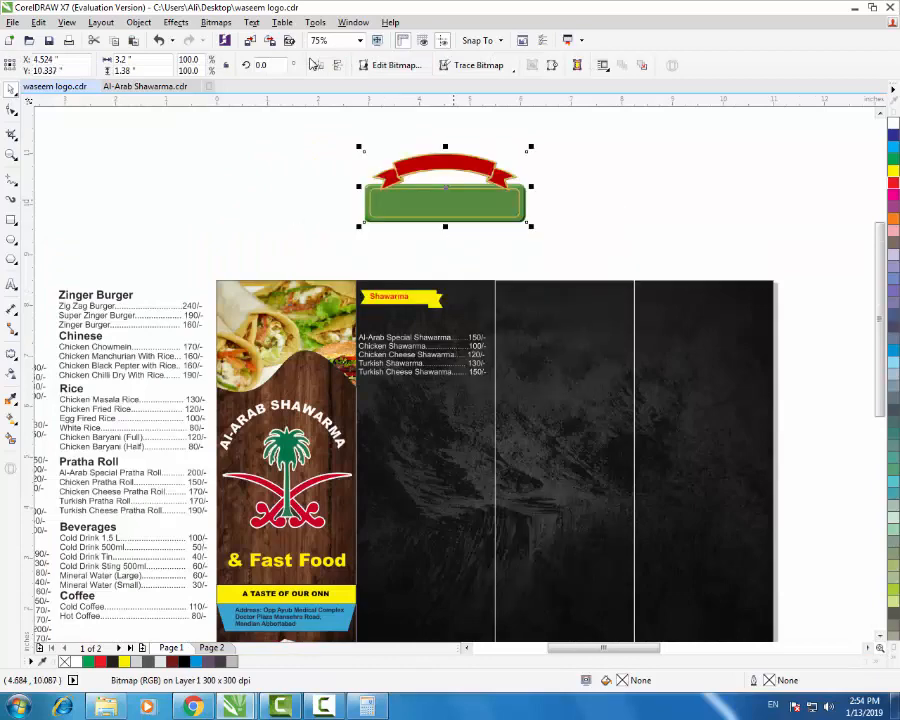
# - Move the traced ribbon aside, delete the original bitmap, and ungroup the traced shapes
pyautogui.moveTo(442, 195); pyautogui.dragTo(622, 195)
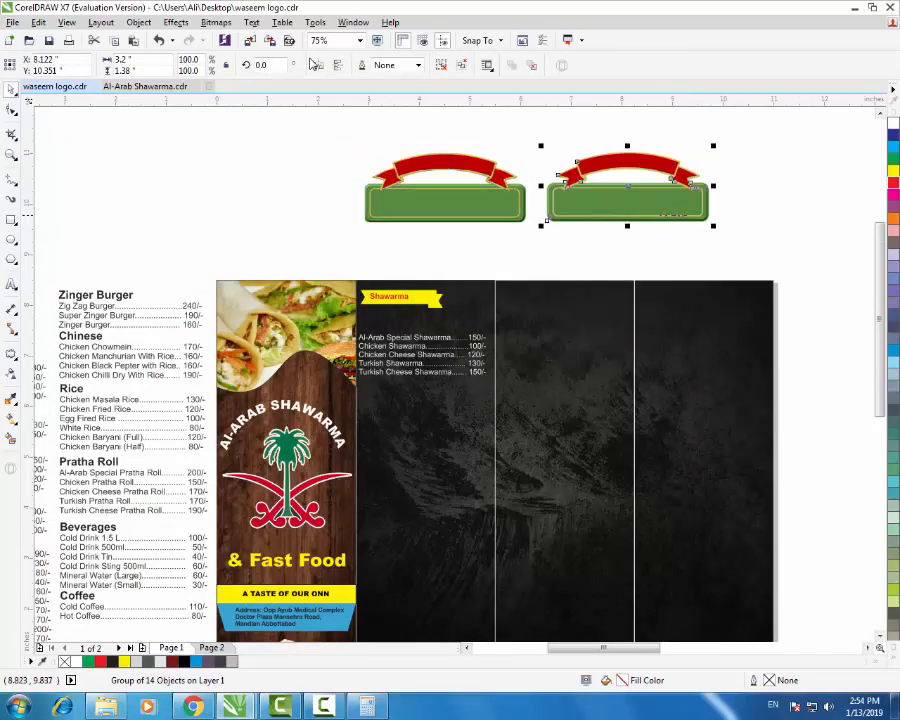
pyautogui.scroll(1, 668, 160)
pyautogui.click(245, 237)
pyautogui.press('Delete')
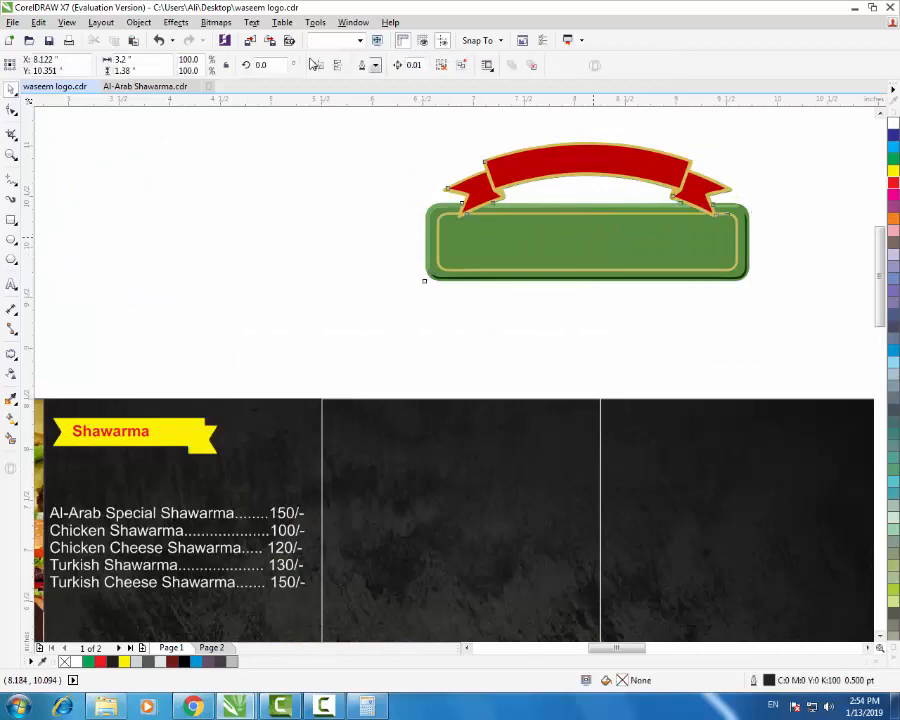
pyautogui.rightClick(594, 237)
pyautogui.click(651, 297)
pyautogui.press('Escape')
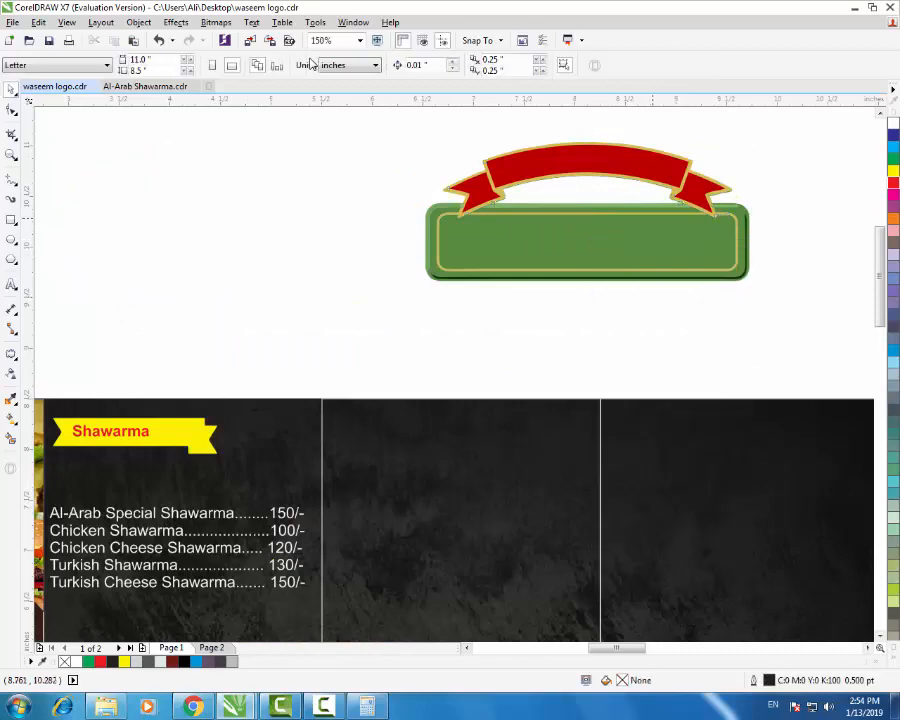
# - Select the three red ribbon pieces, move them off the banner, and group them
pyautogui.moveTo(643, 168); pyautogui.dragTo(288, 193)
pyautogui.hotkey('ctrl', 'z')
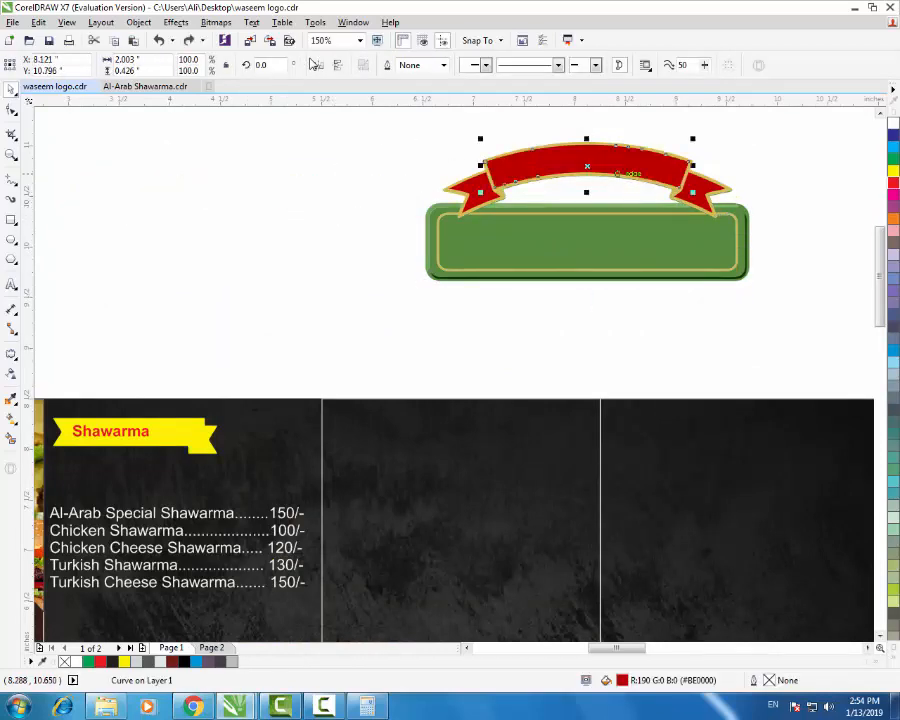
pyautogui.scroll(1, 676, 172)
pyautogui.click(728, 200)
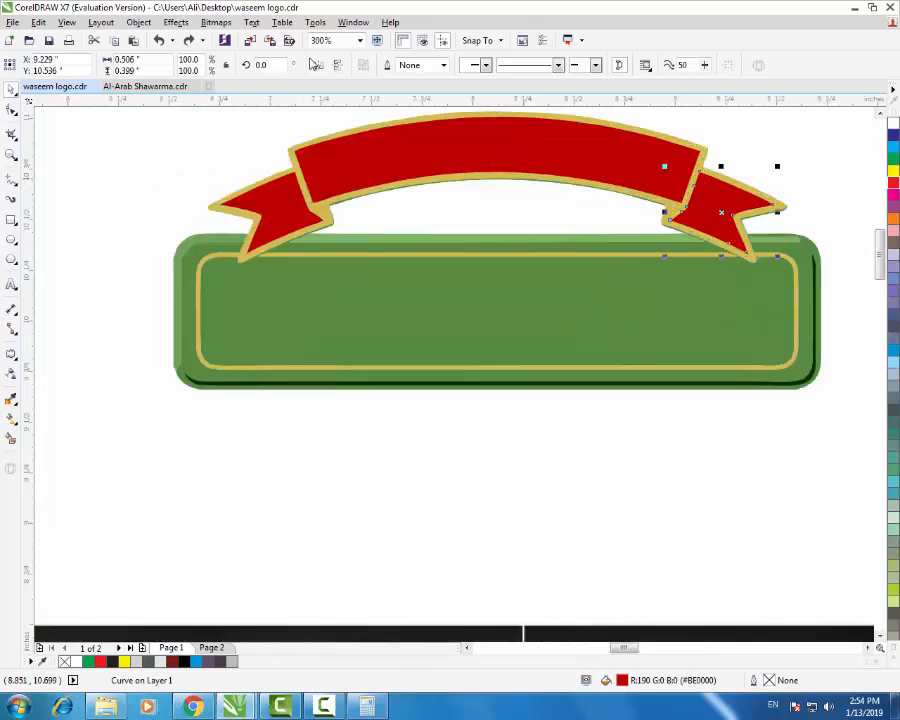
pyautogui.keyDown('shift'); pyautogui.click(590, 163); pyautogui.keyUp('shift')
pyautogui.keyDown('shift'); pyautogui.click(283, 209); pyautogui.keyUp('shift')
pyautogui.scroll(-1, 571, 221)
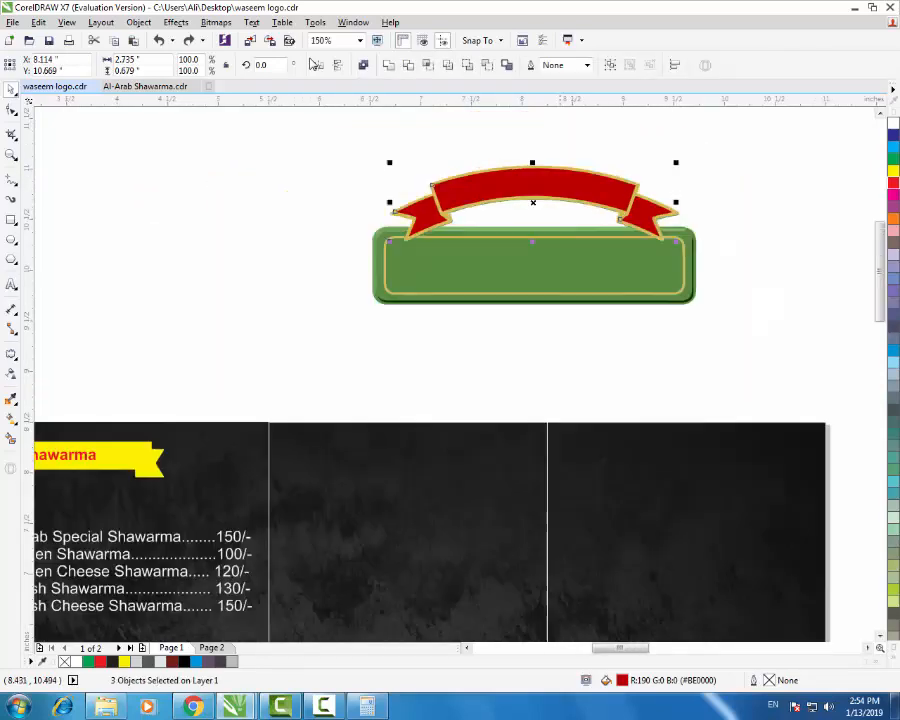
pyautogui.moveTo(535, 202); pyautogui.dragTo(232, 274)
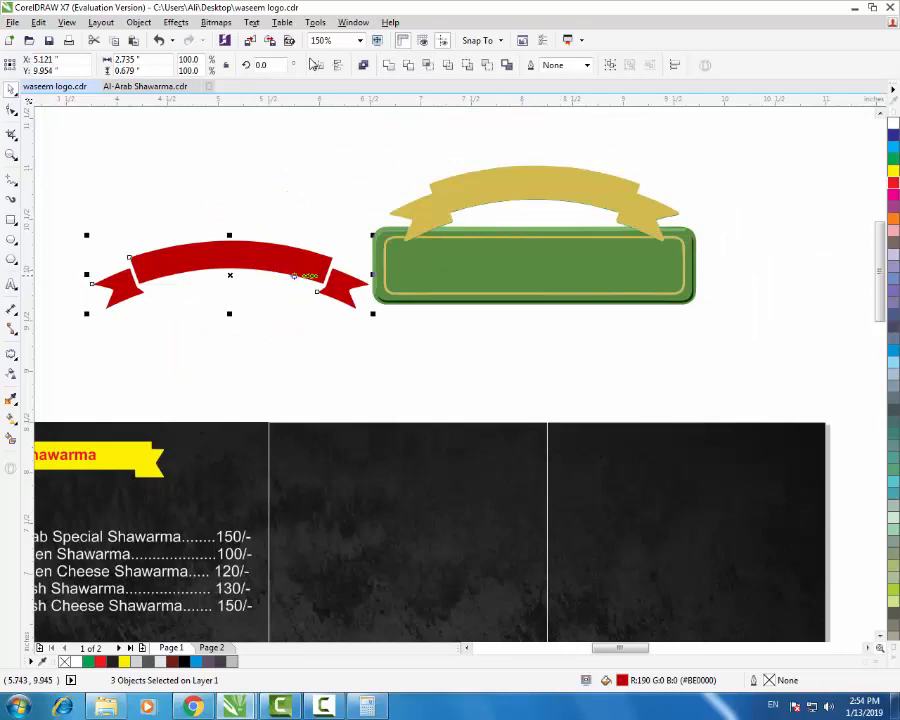
pyautogui.hotkey('ctrl', 'g')
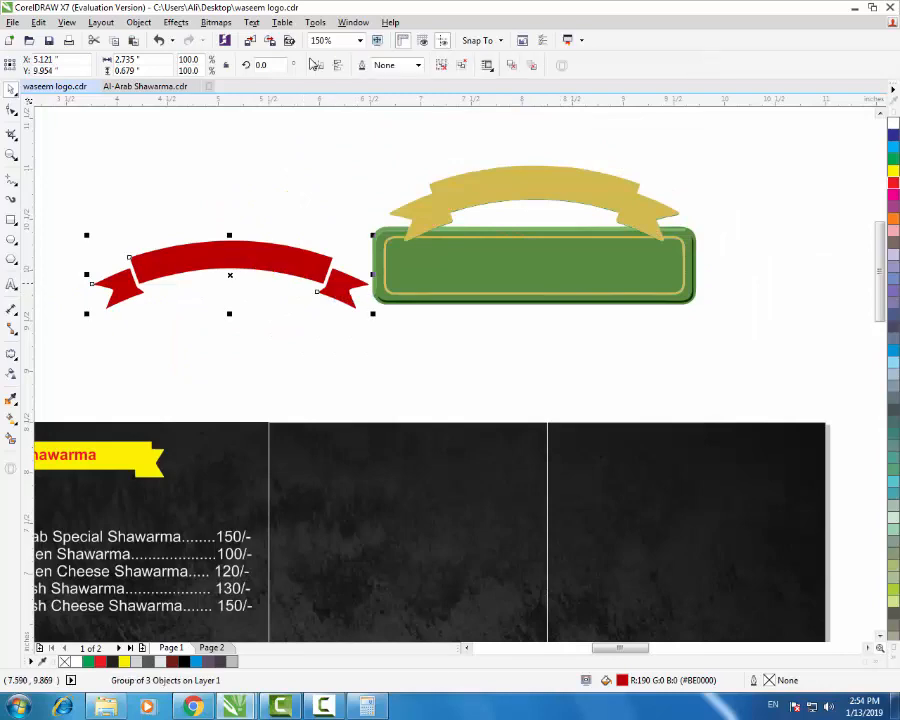
pyautogui.scroll(-1, 482, 339)
pyautogui.scroll(1, 317, 404)
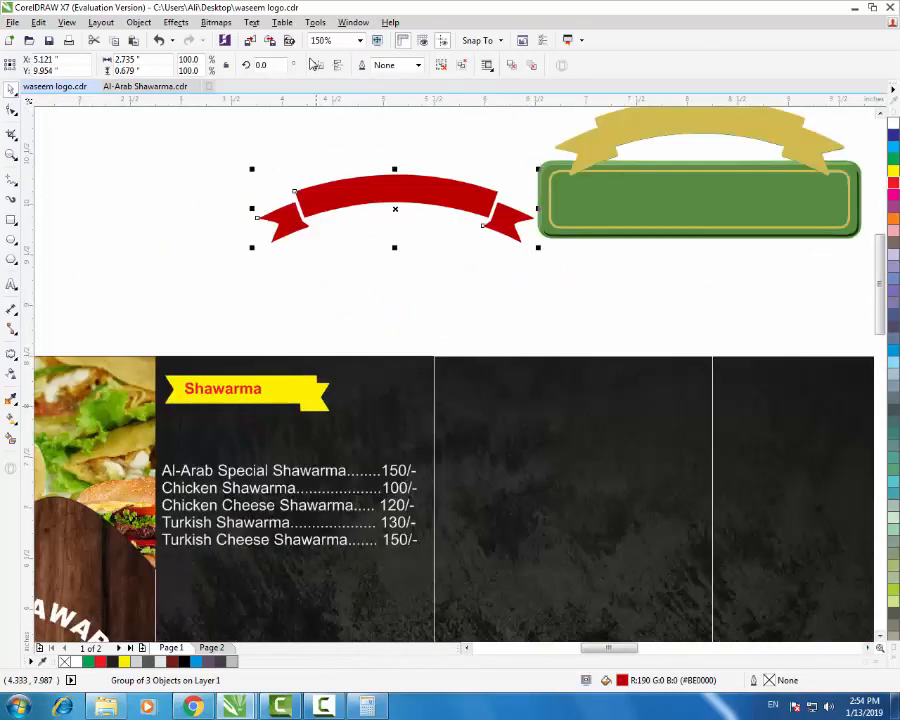
# - Replace the yellow ribbon with the red ribbon group over the heading, scaled slightly smaller
pyautogui.moveTo(314, 397); pyautogui.dragTo(189, 226)
pyautogui.click(314, 264)
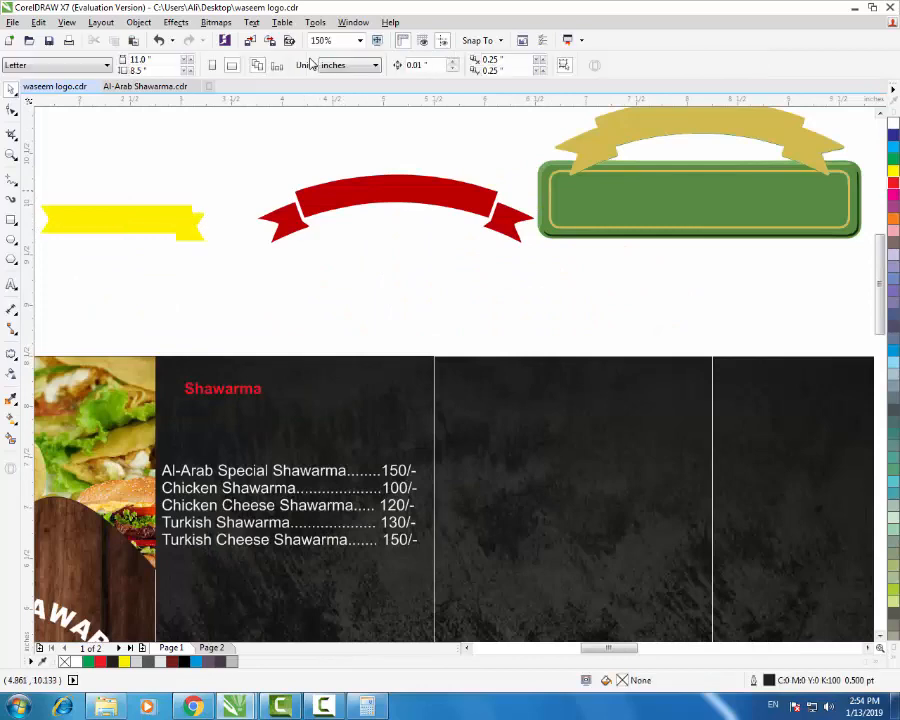
pyautogui.moveTo(396, 196)
pyautogui.mouseDown()
pyautogui.moveTo(295, 389)
pyautogui.moveTo(298, 378)
pyautogui.mouseUp()
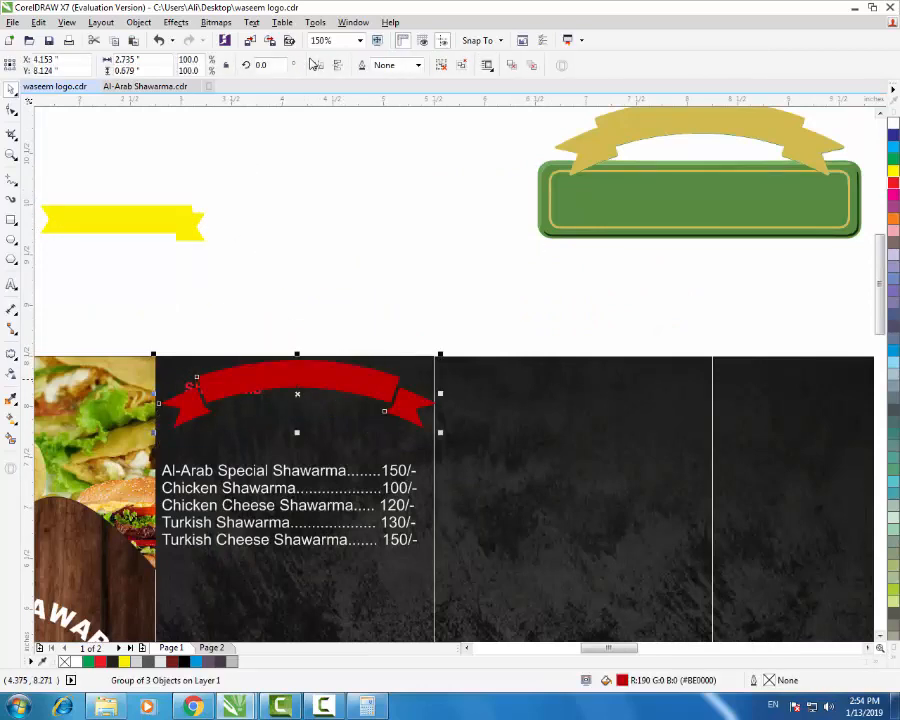
pyautogui.scroll(1, 385, 391)
pyautogui.moveTo(492, 470); pyautogui.dragTo(477, 459)
pyautogui.scroll(-1, 438, 401)
# - Centre the Shawarma heading on the red ribbon and make it white
pyautogui.click(274, 404)
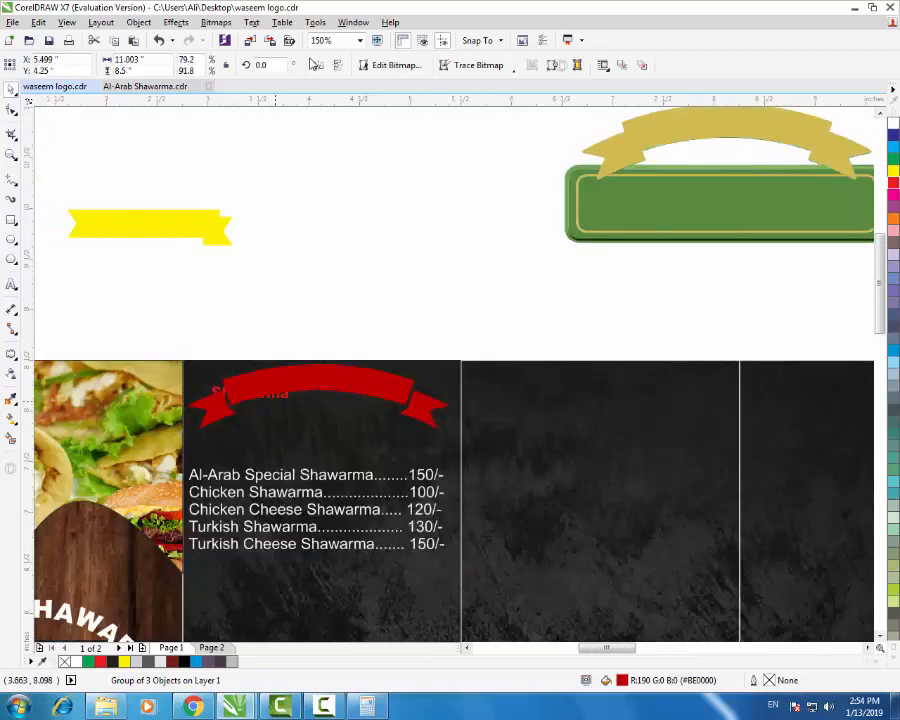
pyautogui.doubleClick(280, 397)
pyautogui.moveTo(281, 396); pyautogui.dragTo(335, 391)
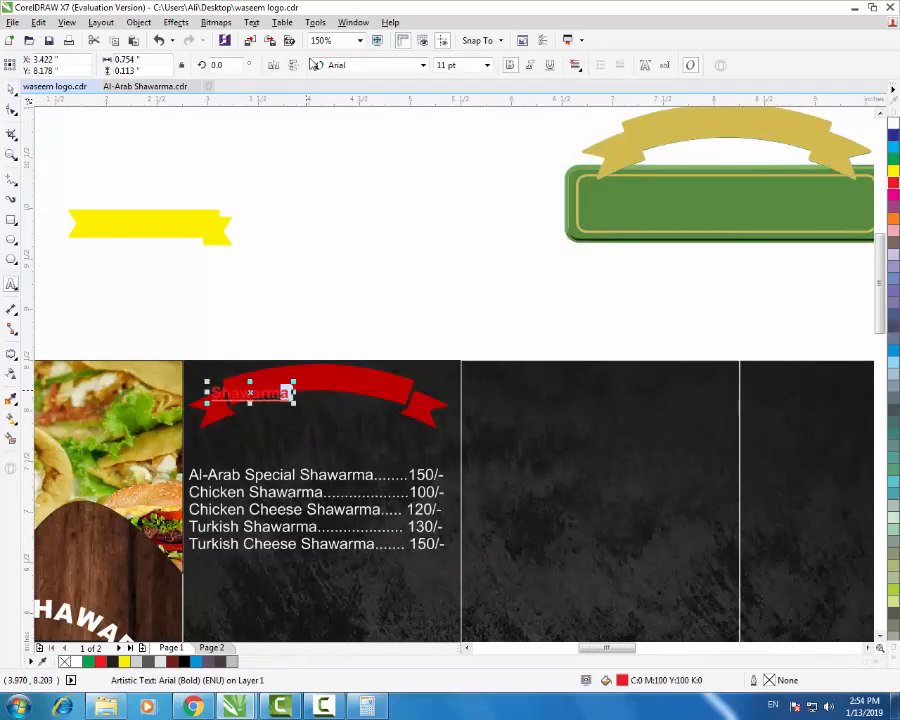
pyautogui.click(12, 90)
pyautogui.scroll(2, 226, 355)
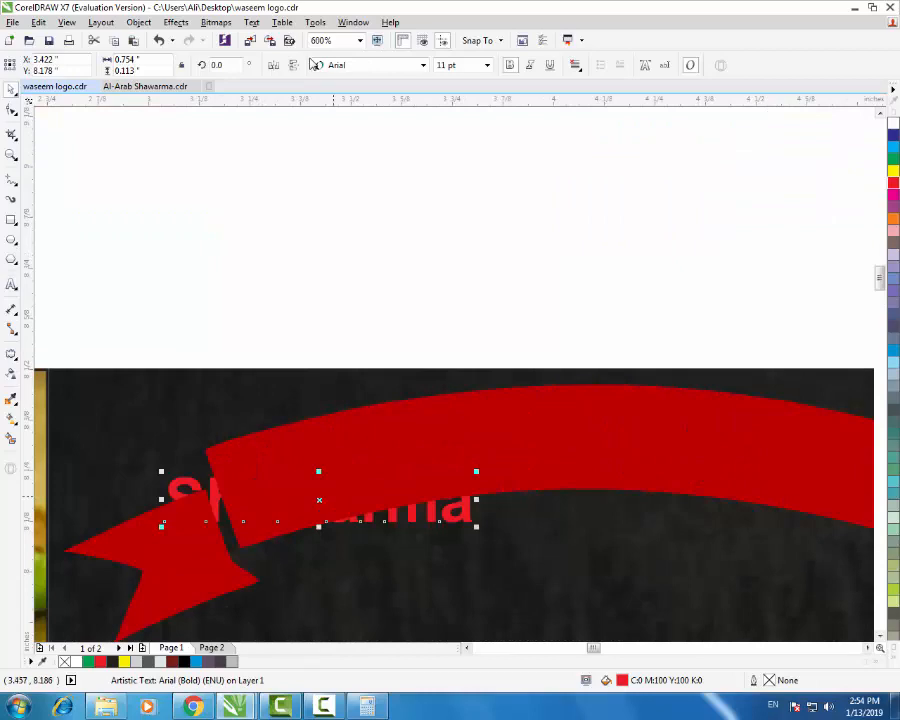
pyautogui.moveTo(321, 500); pyautogui.dragTo(622, 438)
pyautogui.scroll(-1, 274, 411)
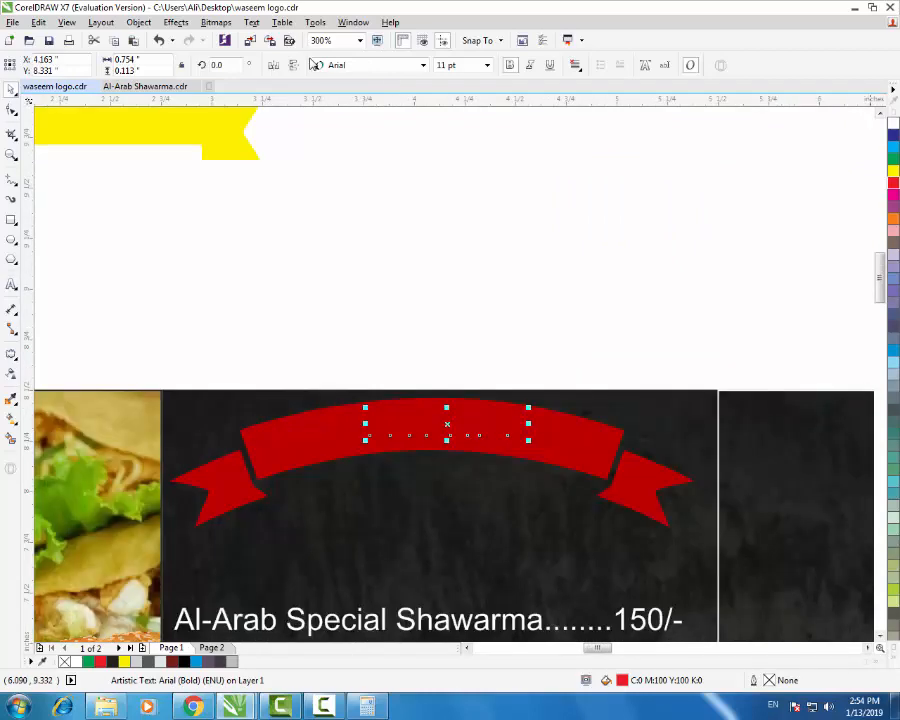
pyautogui.click(893, 123)
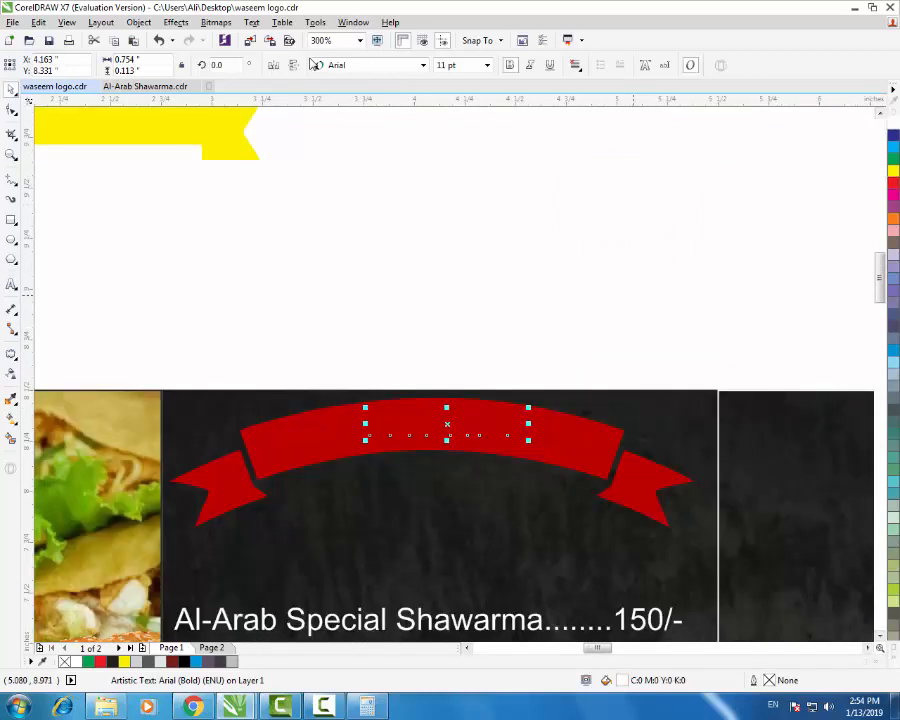
pyautogui.click(598, 315)
# - Move the price list up closer to the red ribbon and view the whole page
pyautogui.scroll(-2, 440, 305)
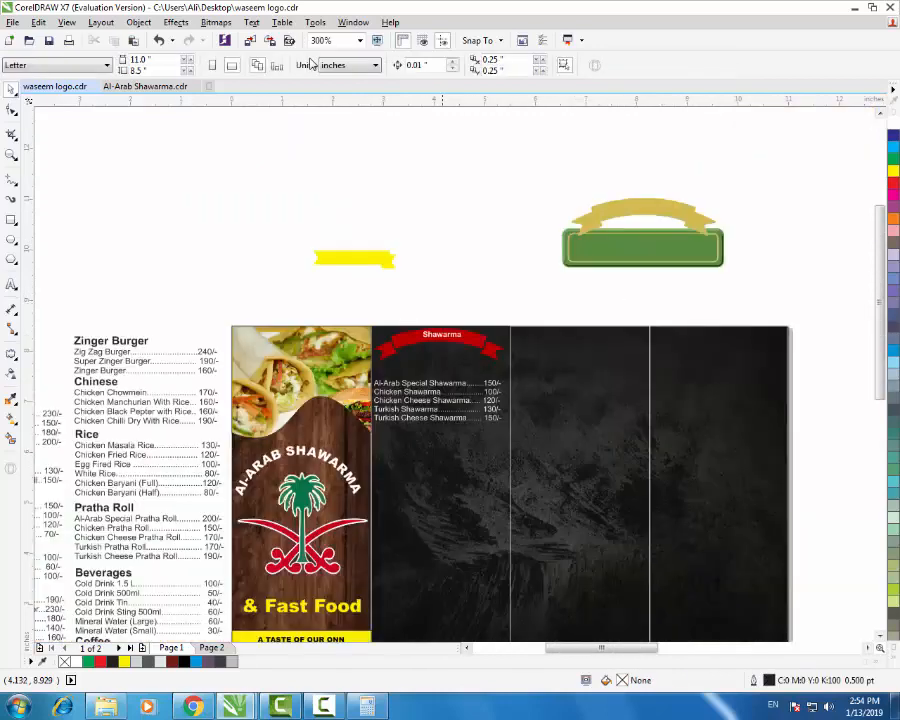
pyautogui.scroll(1, 445, 372)
pyautogui.moveTo(426, 400); pyautogui.dragTo(435, 365)
pyautogui.press('Escape')
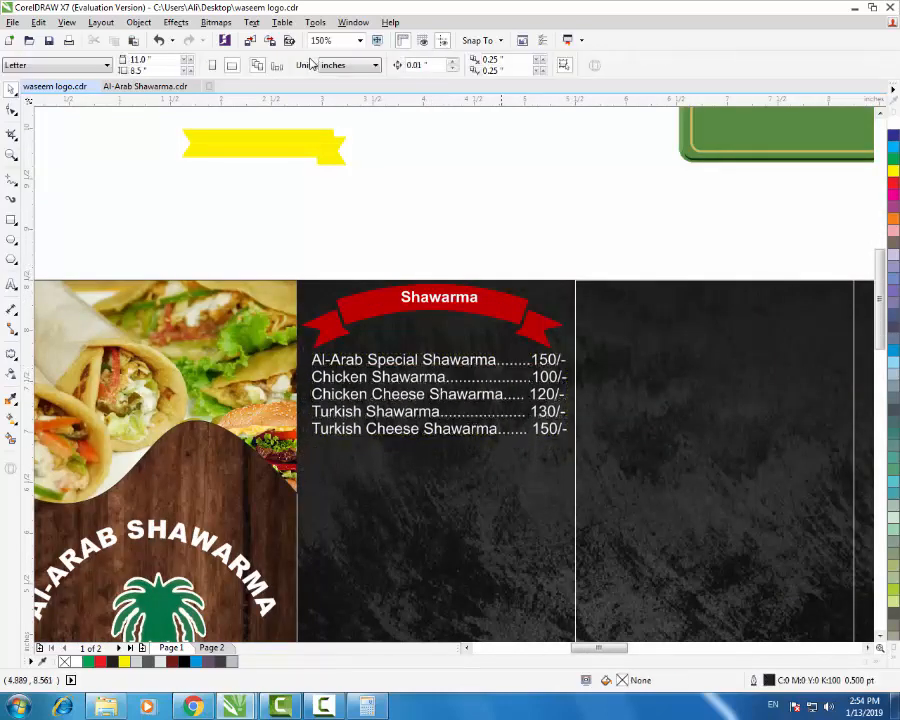
pyautogui.press('F3')
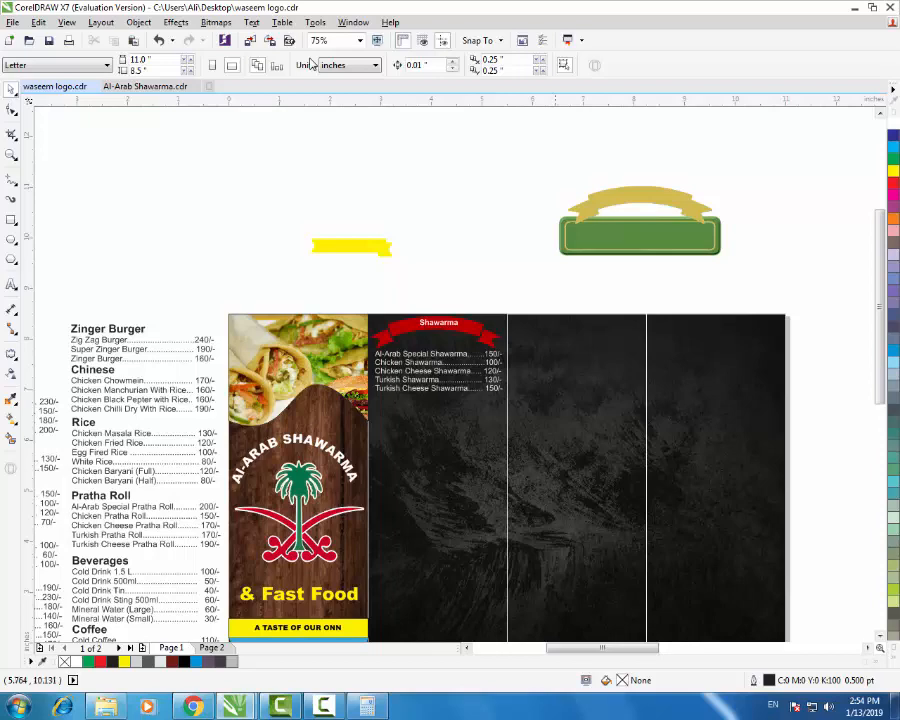
# - Nudge the Shawarma ribbon, title and price list together slightly left and down
pyautogui.scroll(1, 461, 347)
pyautogui.moveTo(570, 225); pyautogui.dragTo(261, 488)
pyautogui.moveTo(417, 394); pyautogui.dragTo(418, 410)
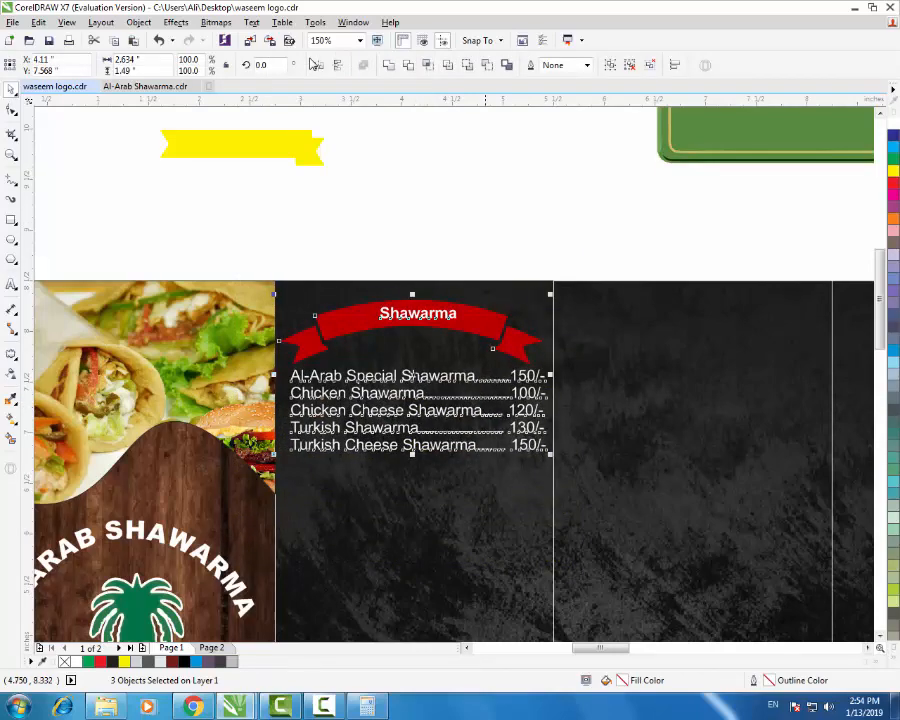
pyautogui.press('Escape')
pyautogui.press('F3')
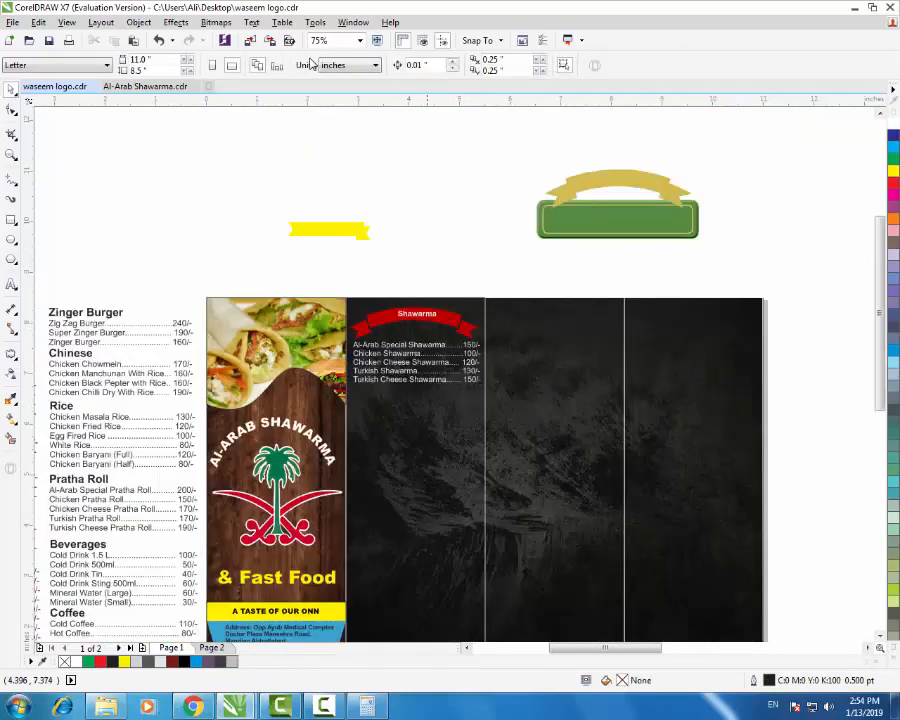
pyautogui.scroll(-1, 426, 339)
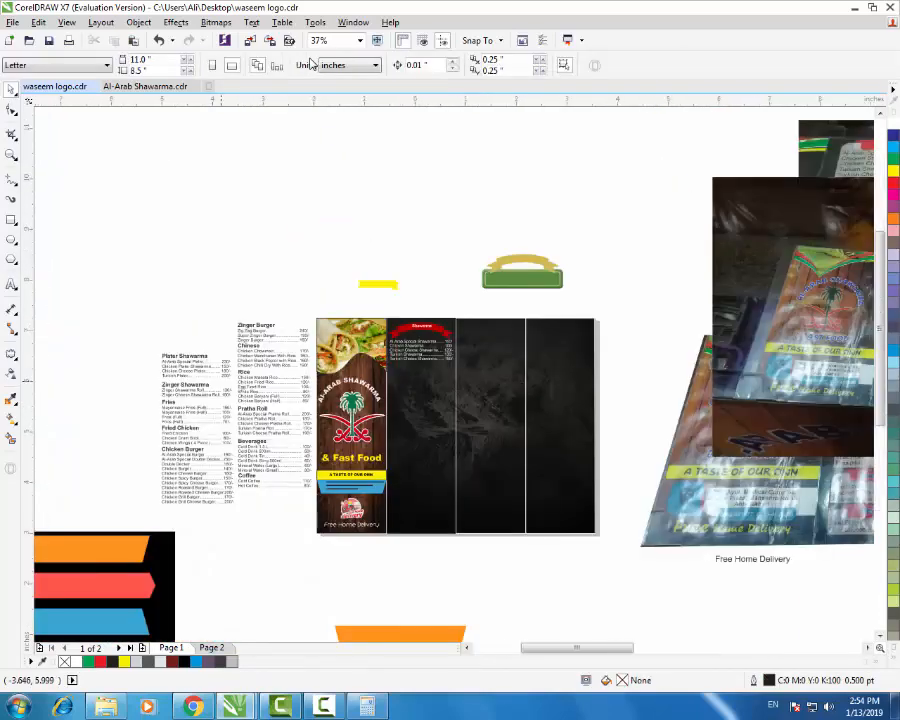
pyautogui.scroll(1, 215, 380)
pyautogui.click(185, 353)
# - Duplicate the Plater Shawarma block above the dark panel and copy a red ribbon below the Shawarma list
pyautogui.moveTo(183, 352)
pyautogui.mouseDown()
pyautogui.moveTo(662, 395)
pyautogui.moveTo(639, 392)
pyautogui.moveTo(627, 407)
pyautogui.mouseUp()
pyautogui.rightClick(627, 407)
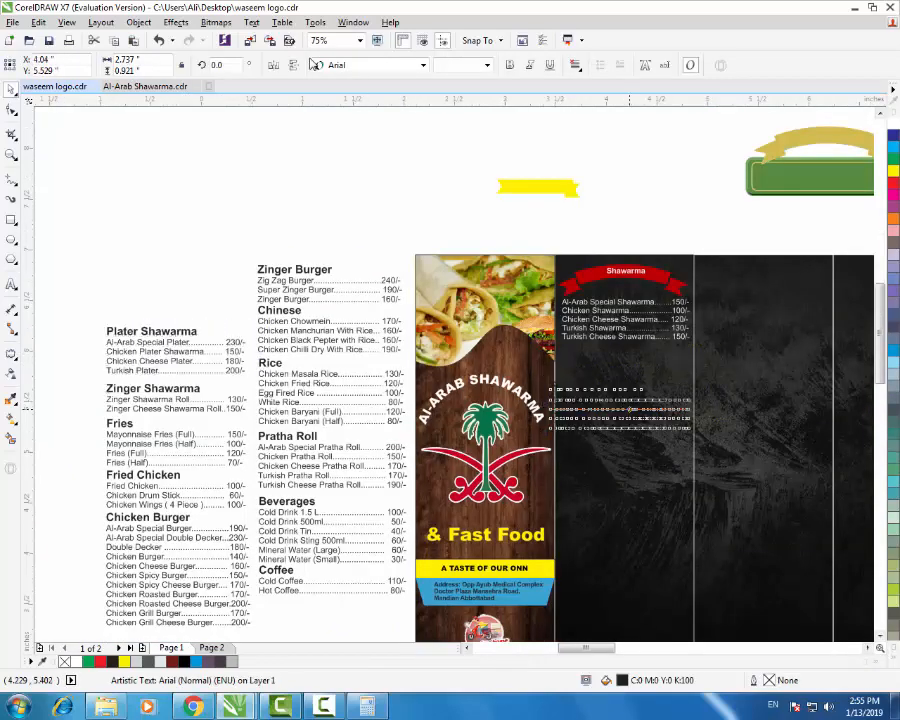
pyautogui.scroll(1, 618, 395)
pyautogui.scroll(-1, 605, 393)
pyautogui.moveTo(602, 391)
pyautogui.mouseDown()
pyautogui.moveTo(641, 213)
pyautogui.moveTo(634, 218)
pyautogui.mouseUp()
pyautogui.click(626, 290)
pyautogui.moveTo(627, 286)
pyautogui.mouseDown()
pyautogui.moveTo(636, 404)
pyautogui.moveTo(632, 366)
pyautogui.mouseUp()
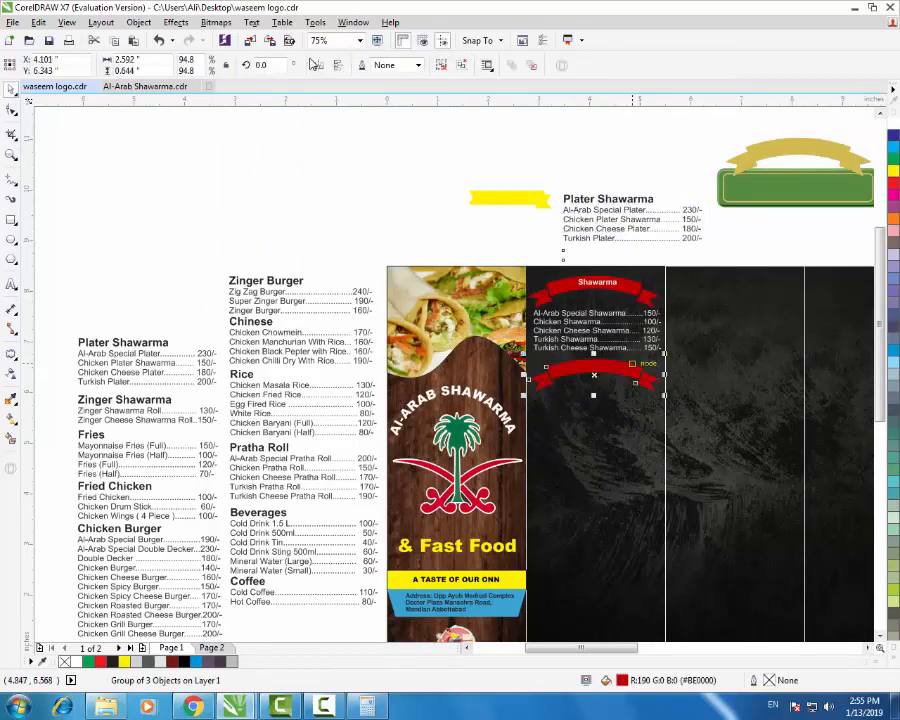
# - Cut the Plater Shawarma heading out of the price block into its own text object
pyautogui.click(623, 211)
pyautogui.click(11, 285)
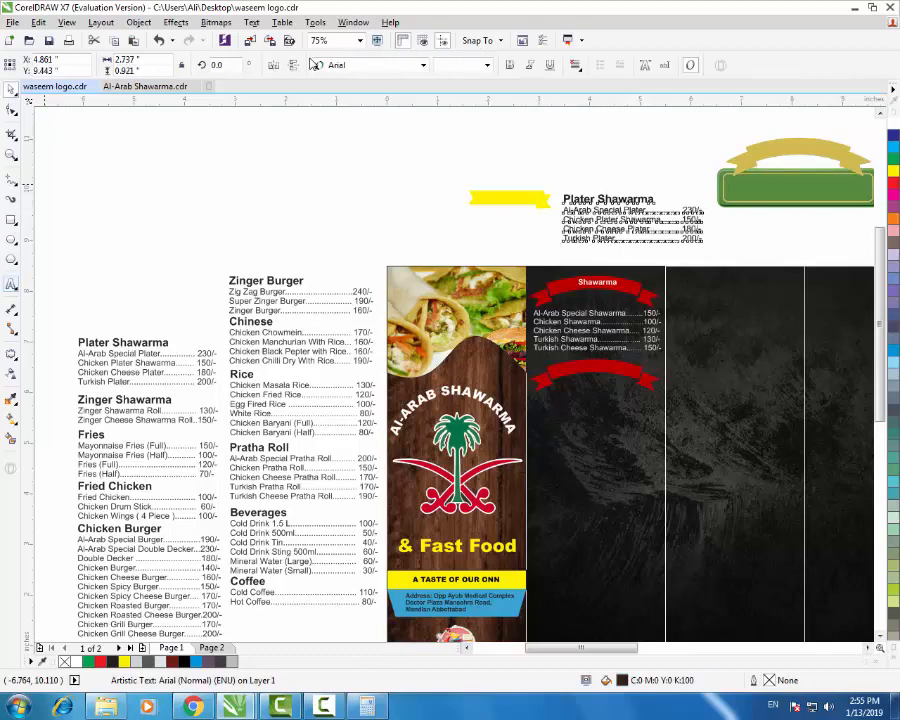
pyautogui.moveTo(655, 199); pyautogui.dragTo(562, 199)
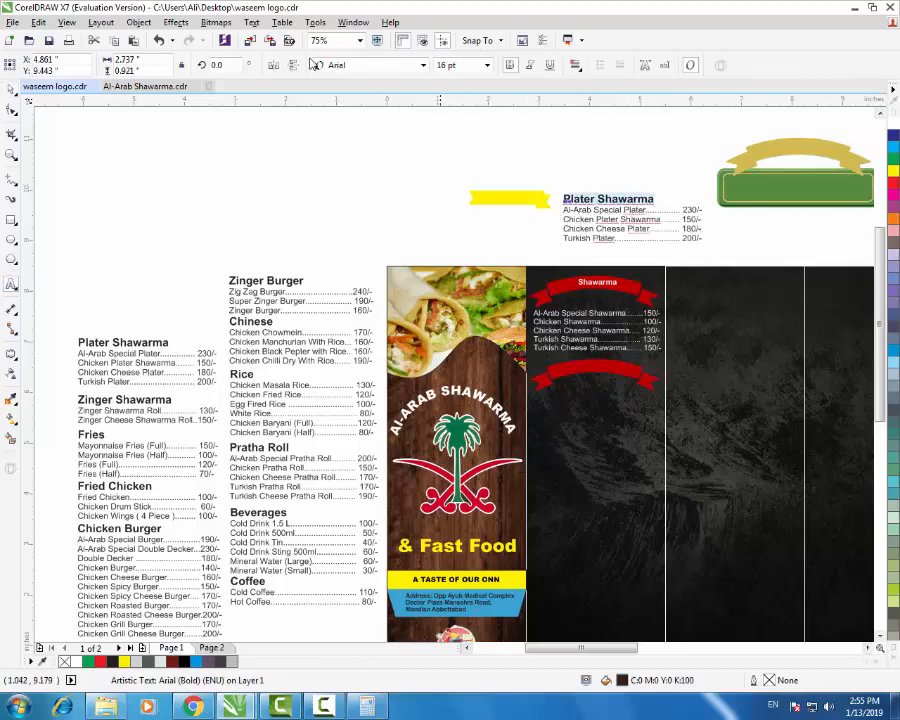
pyautogui.press('Delete')
pyautogui.press('Delete')
pyautogui.hotkey('ctrl', 'v')
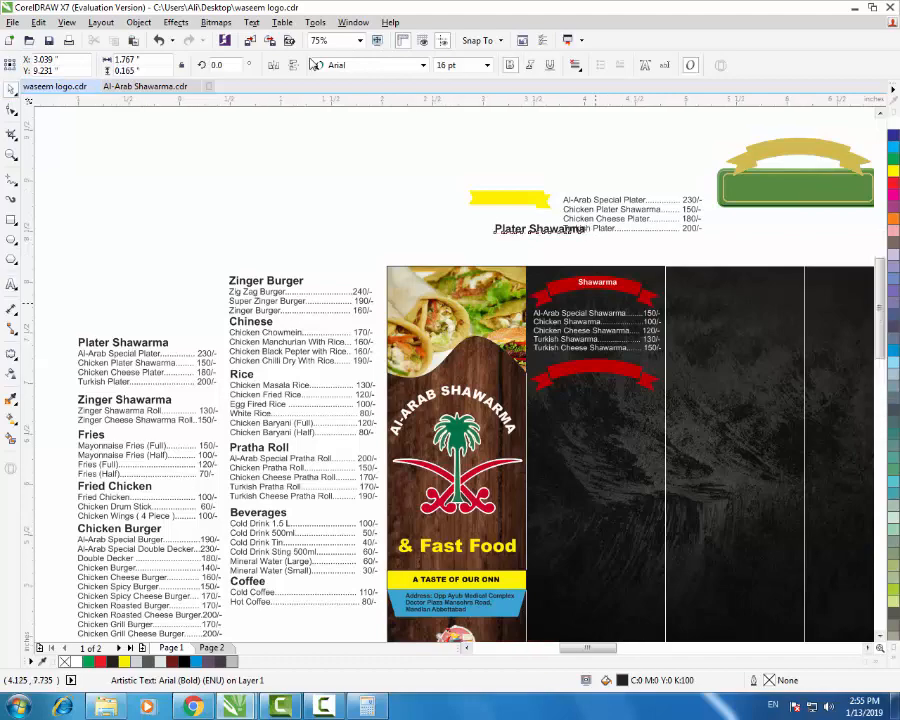
pyautogui.scroll(2, 594, 300)
pyautogui.moveTo(488, 162); pyautogui.dragTo(601, 435)
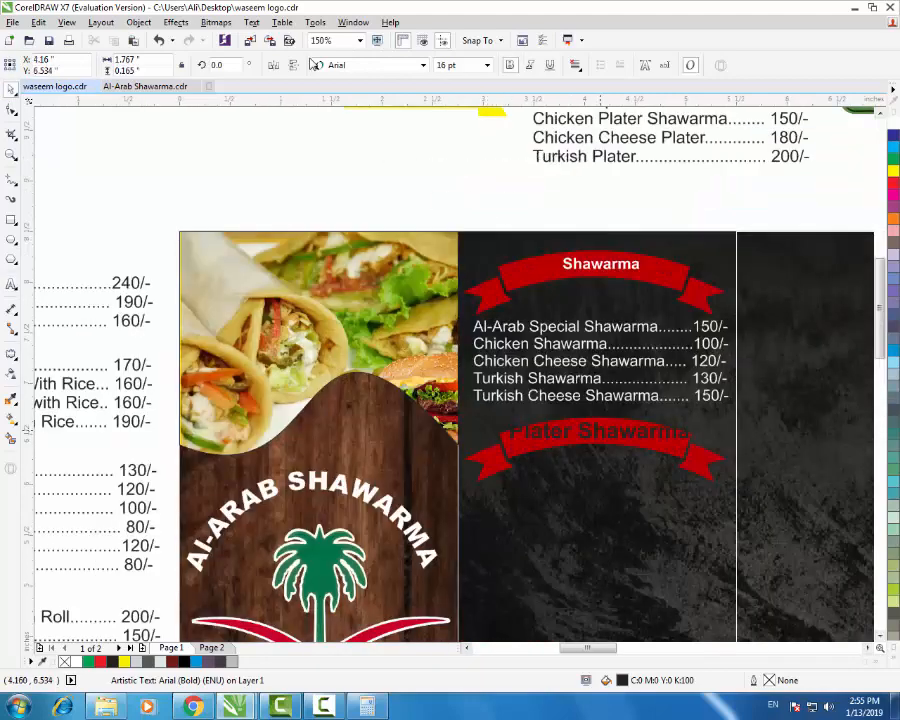
pyautogui.press('Tab')
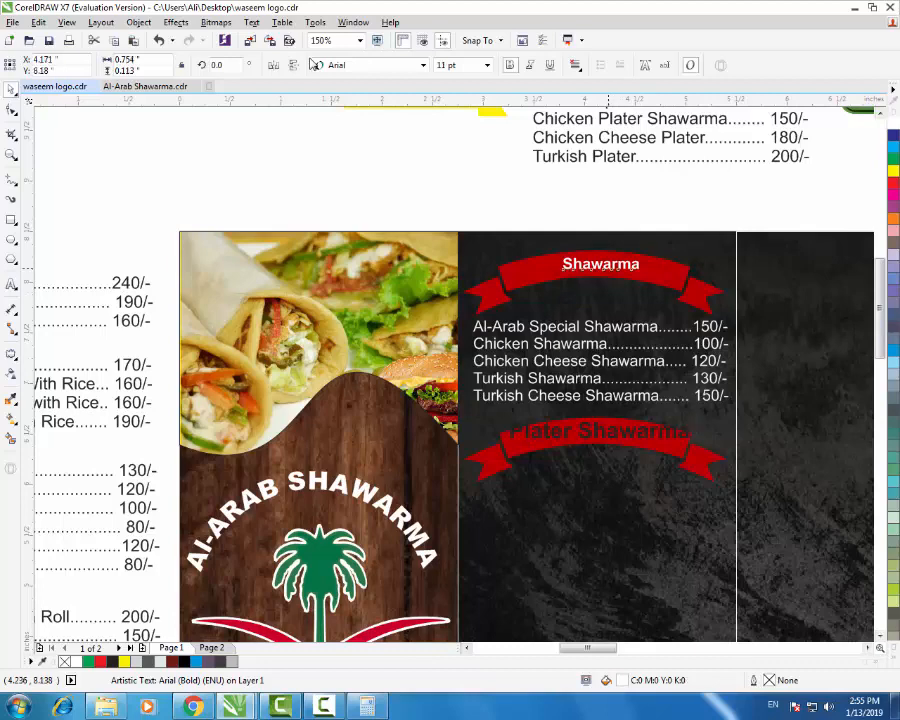
pyautogui.click(604, 433)
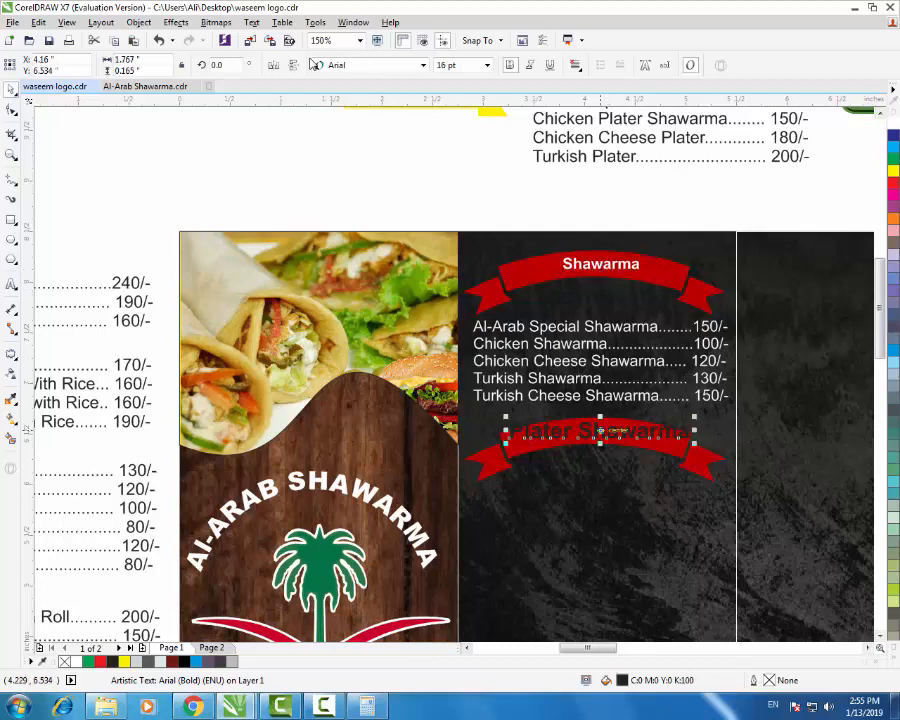
pyautogui.hotkey('ctrl', 'z')
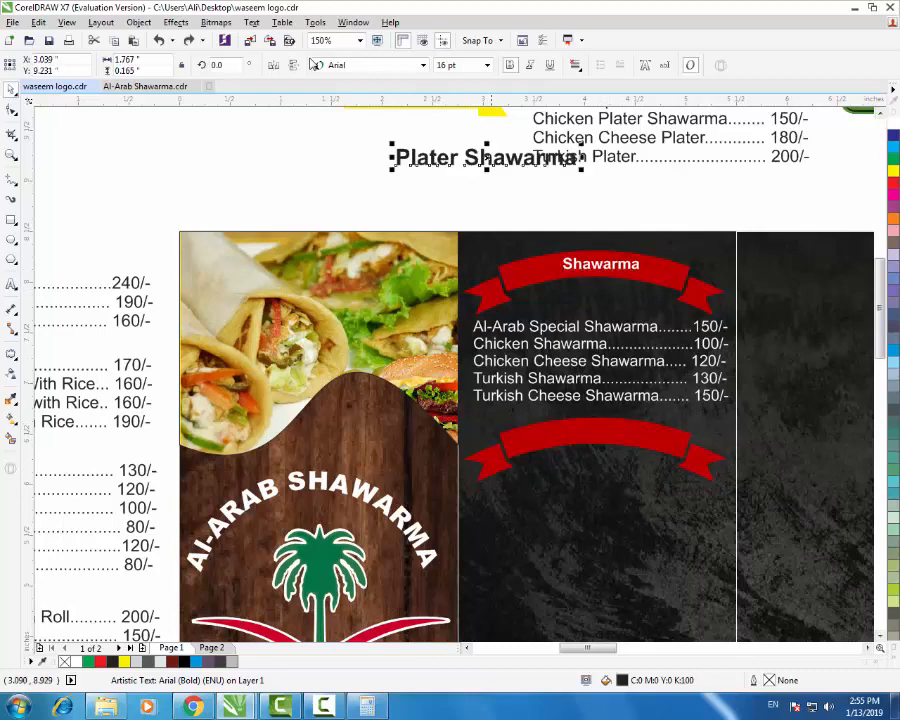
# - Set the Plater Shawarma heading to 11 pt white and place it on the lower ribbon
pyautogui.click(487, 65)
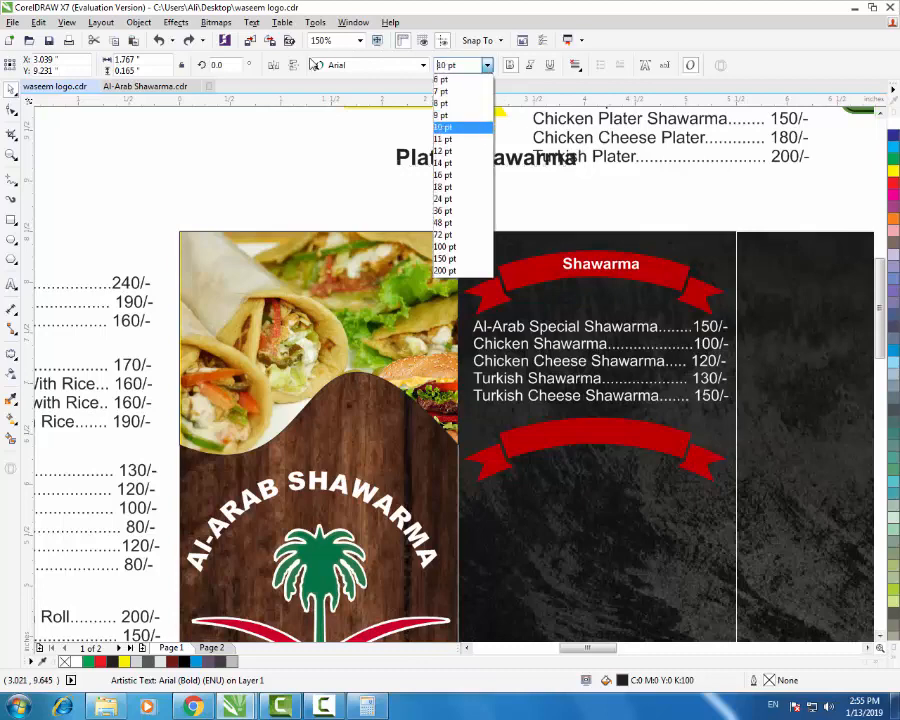
pyautogui.click(464, 139)
pyautogui.moveTo(459, 165); pyautogui.dragTo(595, 437)
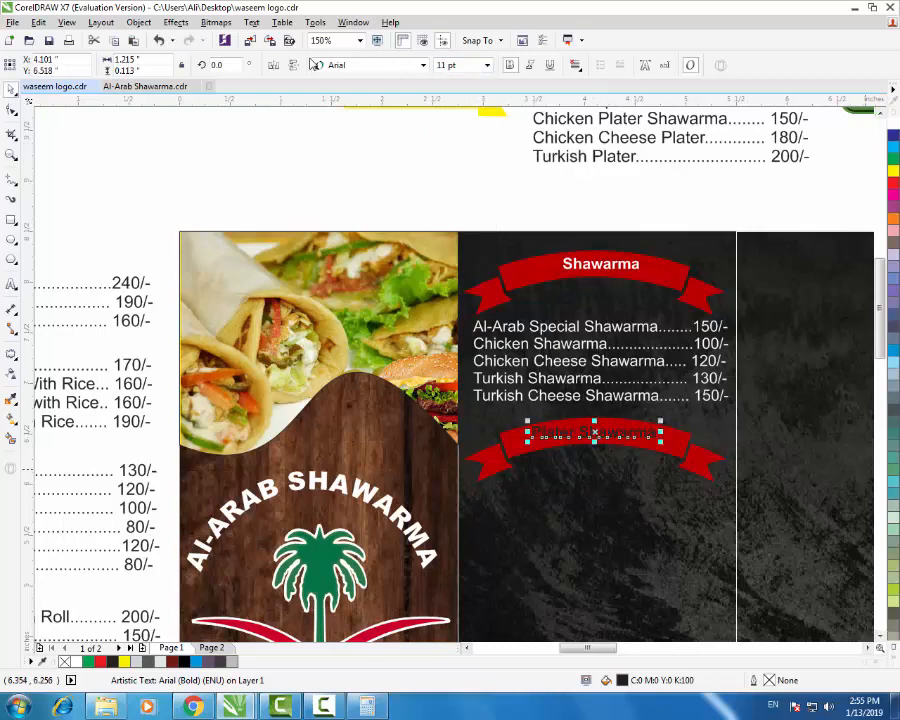
pyautogui.click(893, 657)
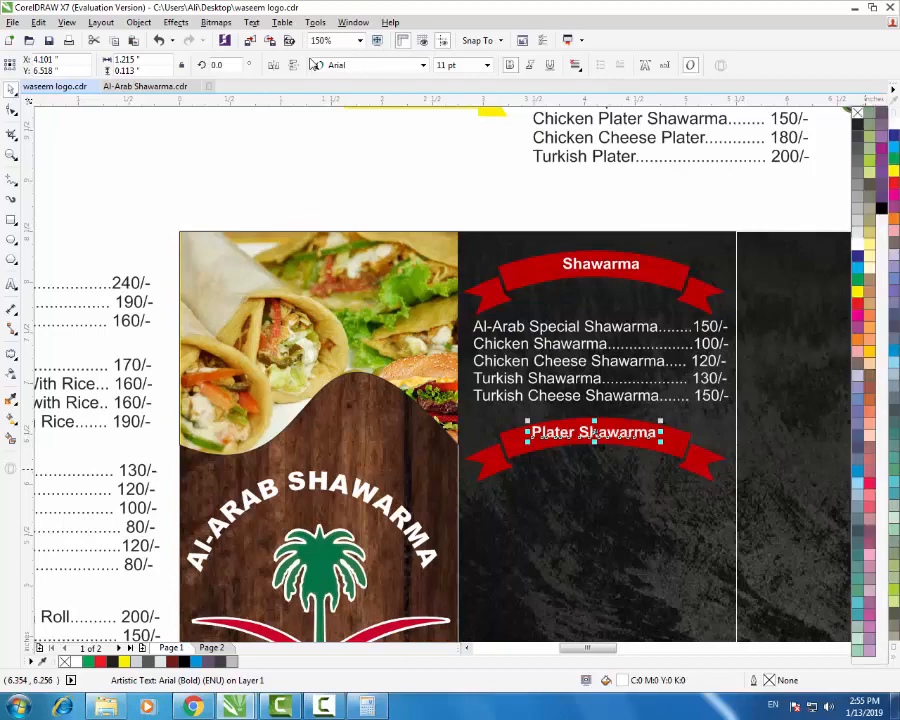
pyautogui.press('Escape')
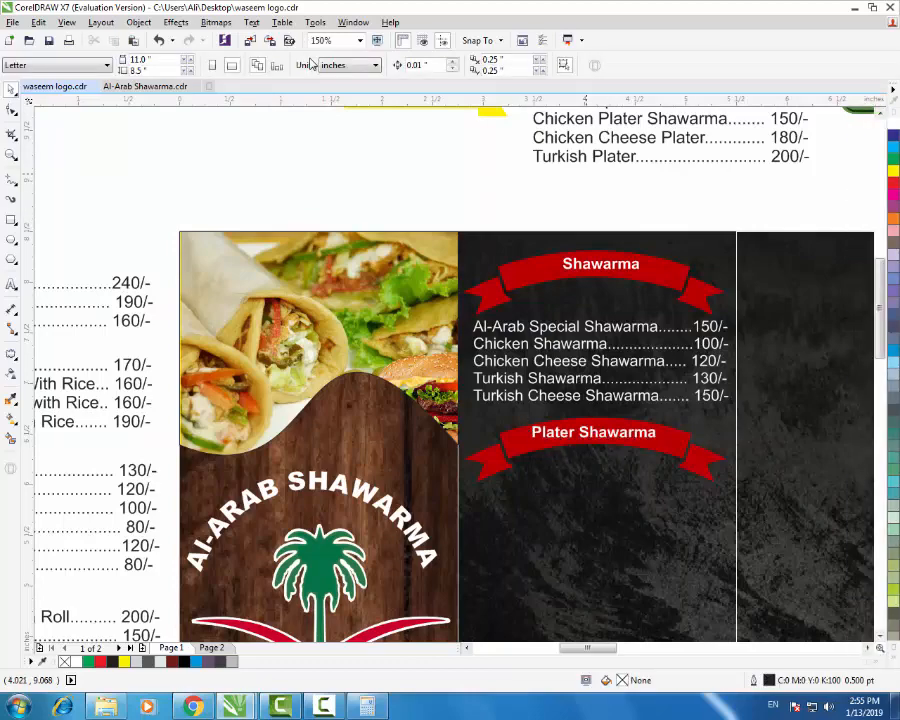
pyautogui.press('F3')
# - Paste the four Plater price lines under the Plater ribbon and make them white
pyautogui.hotkey('ctrl', 'z')
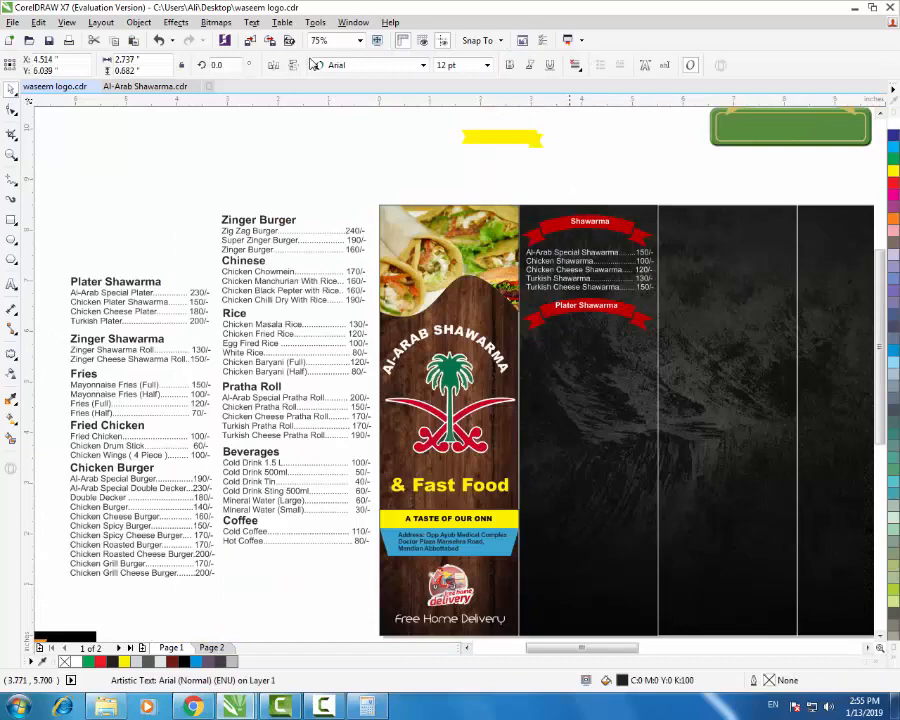
pyautogui.hotkey('ctrl', 'v')
pyautogui.click(893, 122)
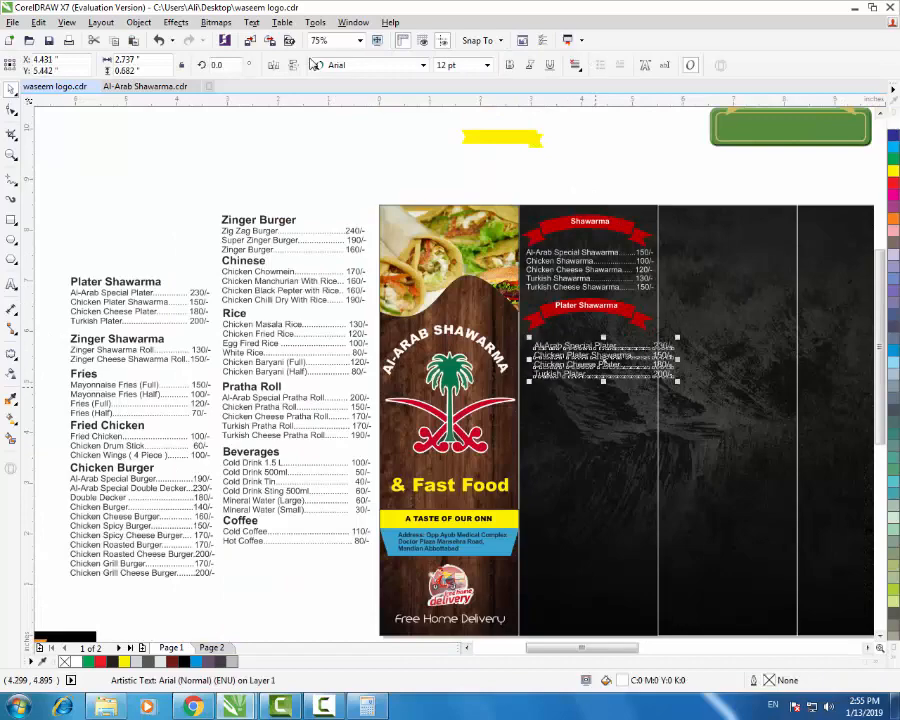
pyautogui.scroll(1, 598, 387)
pyautogui.press('Left')
pyautogui.press('Left')
pyautogui.press('Up')
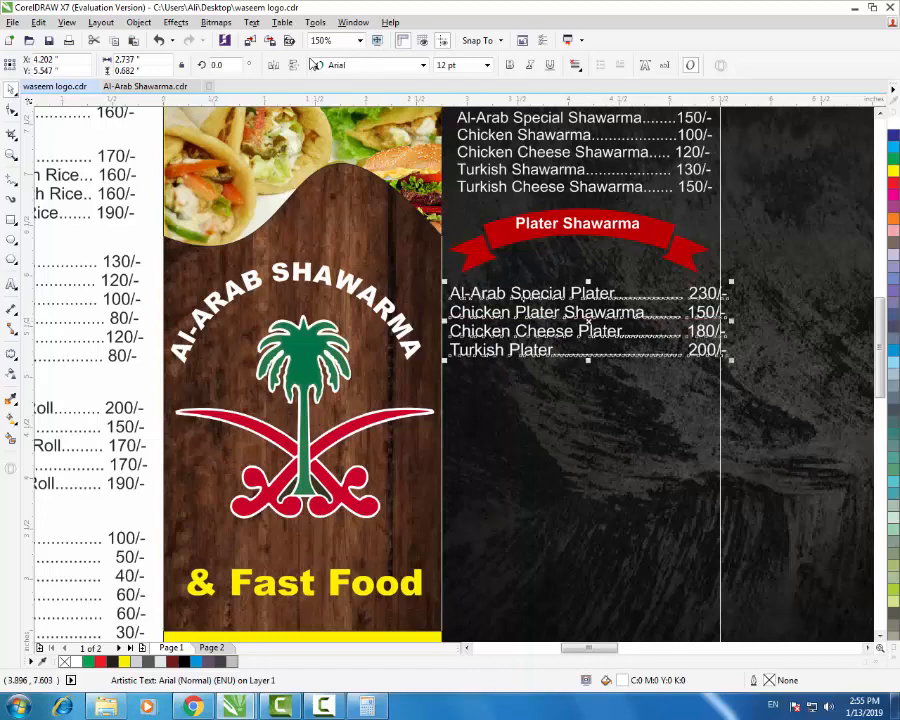
# - Set the Plater price lines to 11 pt
pyautogui.click(487, 65)
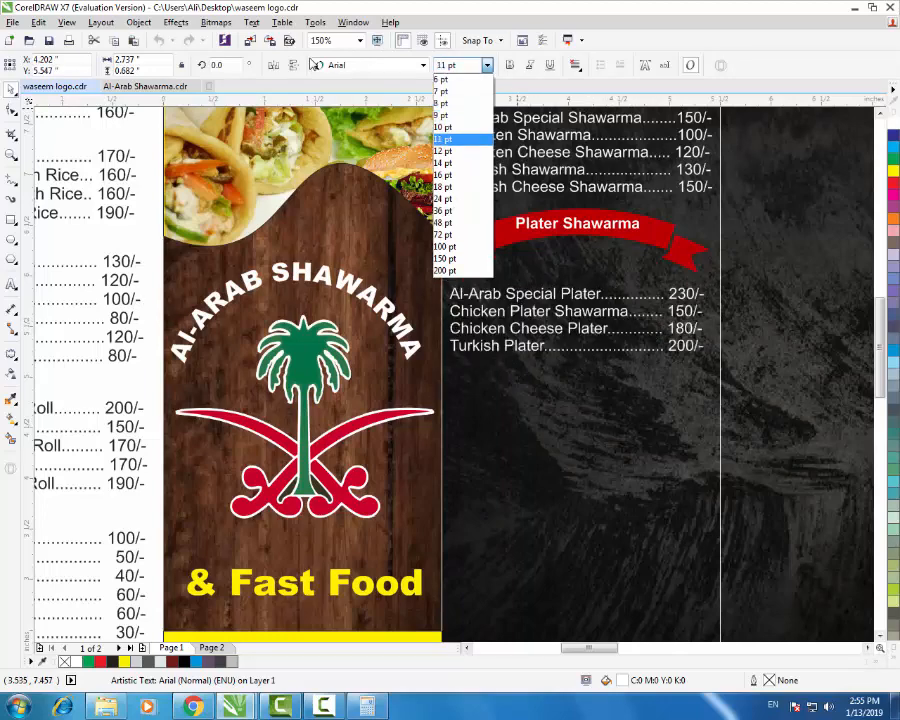
pyautogui.click(456, 139)
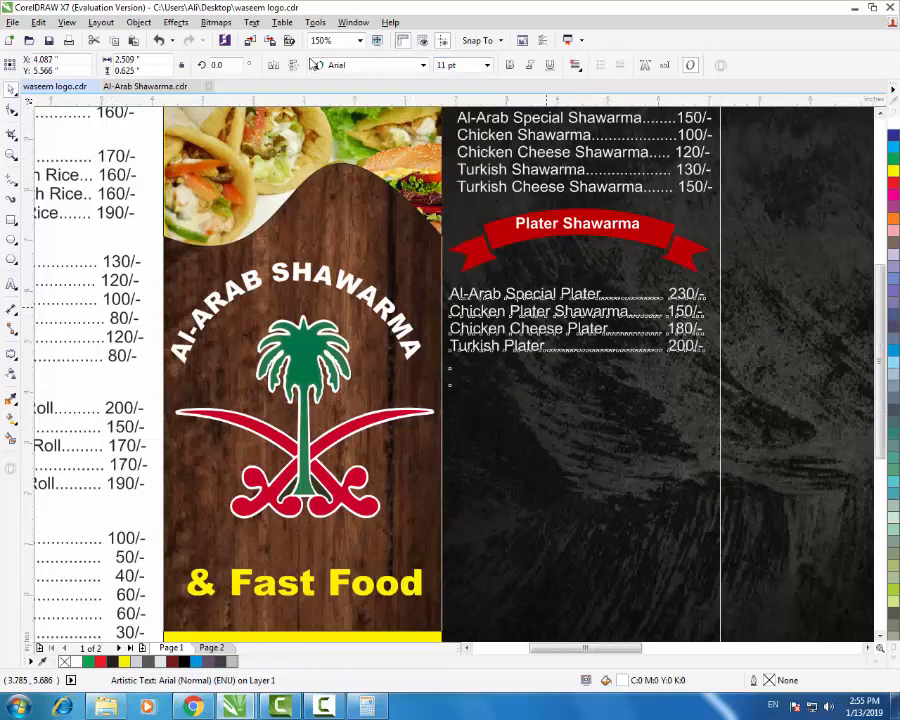
pyautogui.press('F3')
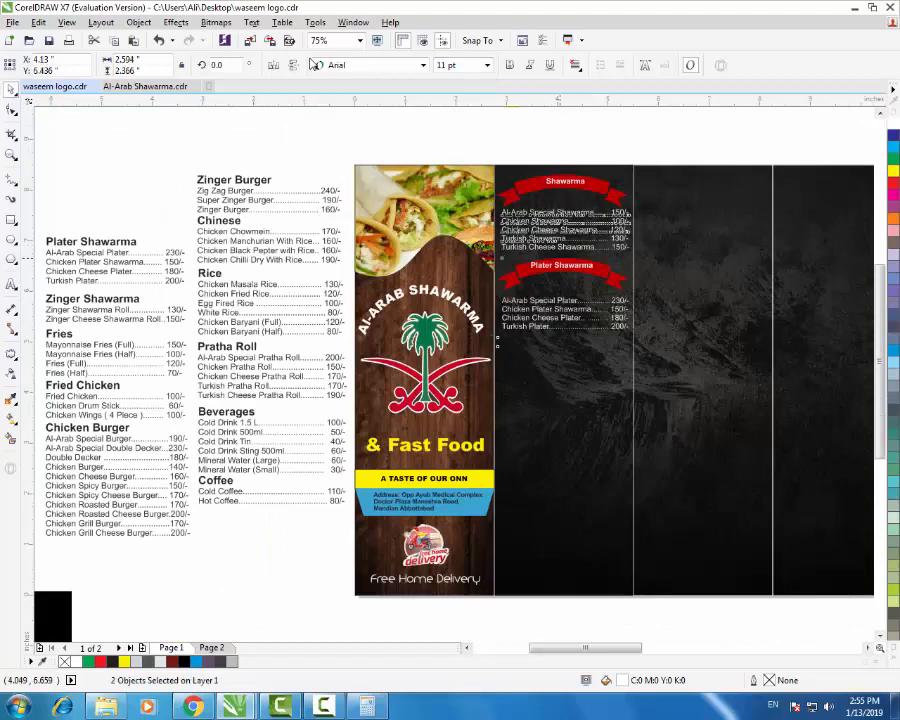
pyautogui.click(645, 151)
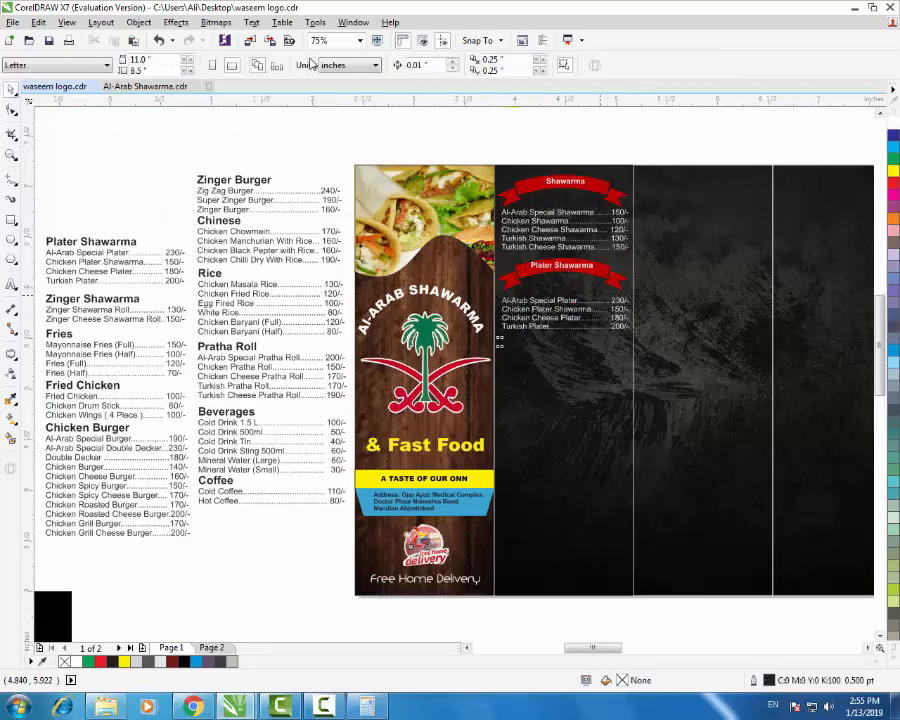
pyautogui.scroll(1, 559, 338)
pyautogui.scroll(-1, 559, 336)
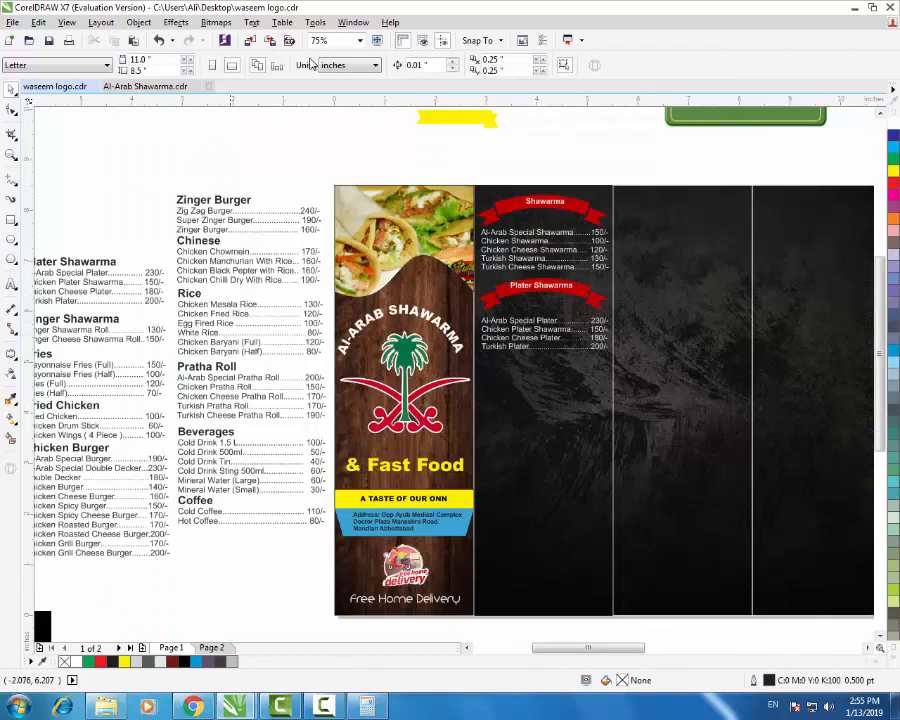
pyautogui.scroll(-1, 378, 353)
# - Cut the Zinger Shawarma heading out of its text block into a separate text object
pyautogui.scroll(1, 256, 350)
pyautogui.click(223, 324)
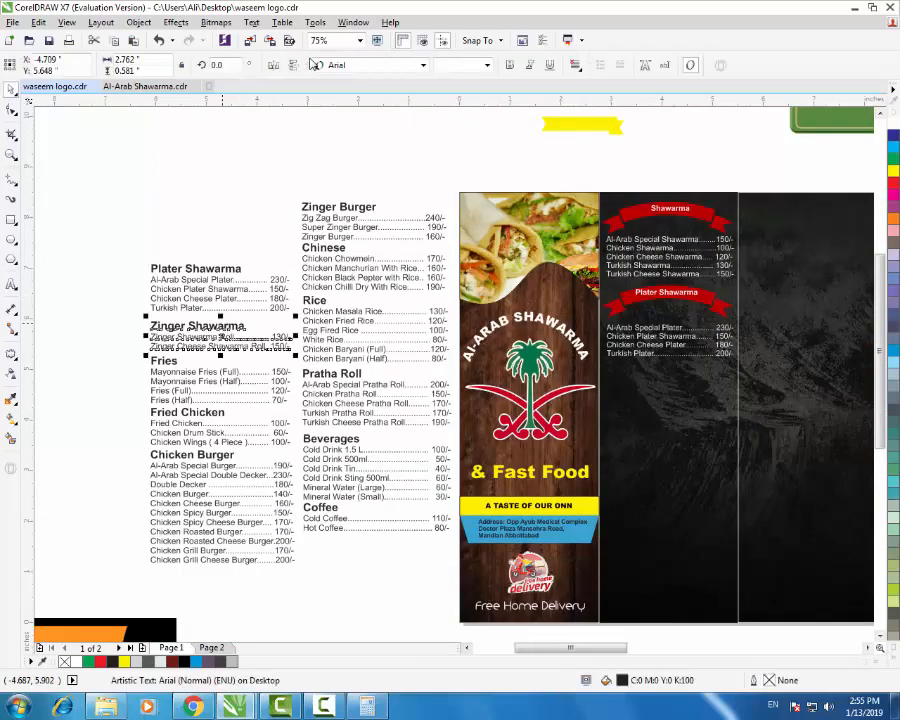
pyautogui.moveTo(114, 241); pyautogui.dragTo(311, 317)
pyautogui.press('Delete')
pyautogui.hotkey('ctrl', 'z')
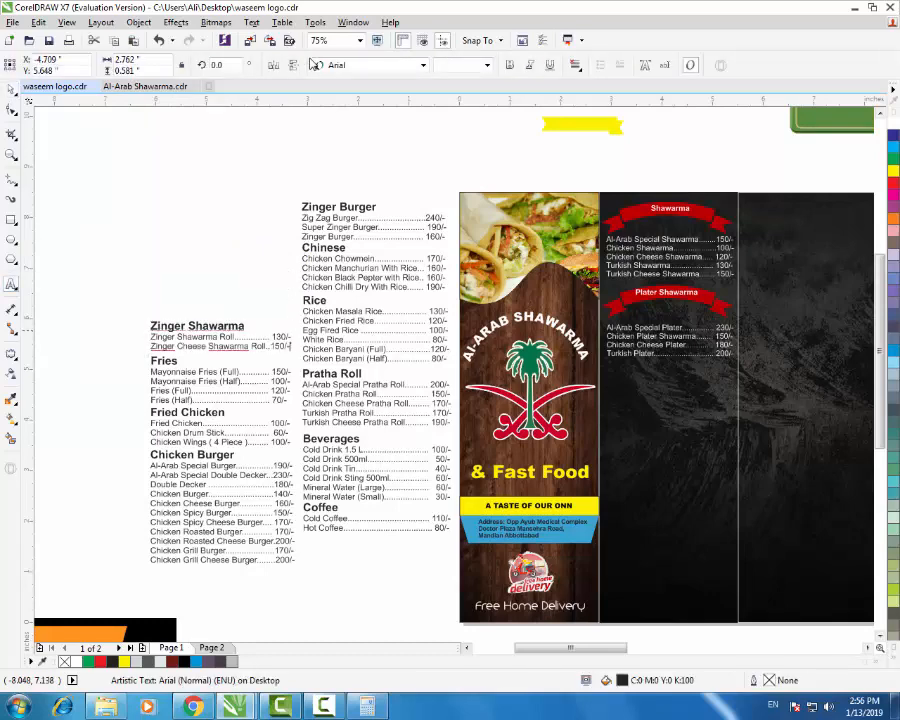
pyautogui.doubleClick(240, 327)
pyautogui.hotkey('ctrl', 'a')
pyautogui.moveTo(245, 327); pyautogui.dragTo(145, 326)
pyautogui.hotkey('ctrl', 'c')
pyautogui.press('Delete')
pyautogui.press('Delete')
pyautogui.click(196, 256)
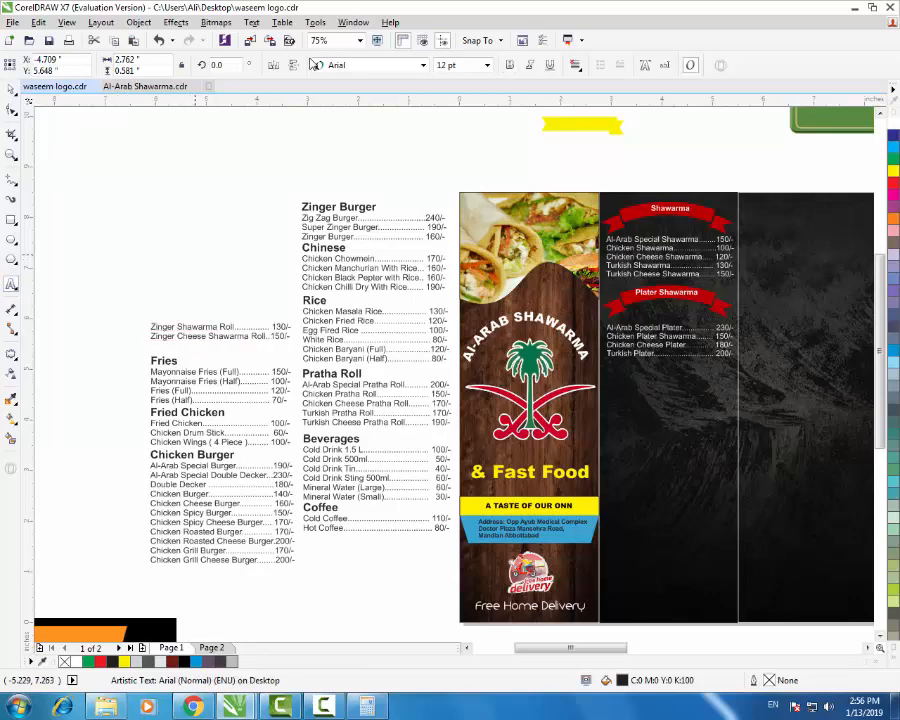
pyautogui.hotkey('ctrl', 'v')
pyautogui.click(11, 89)
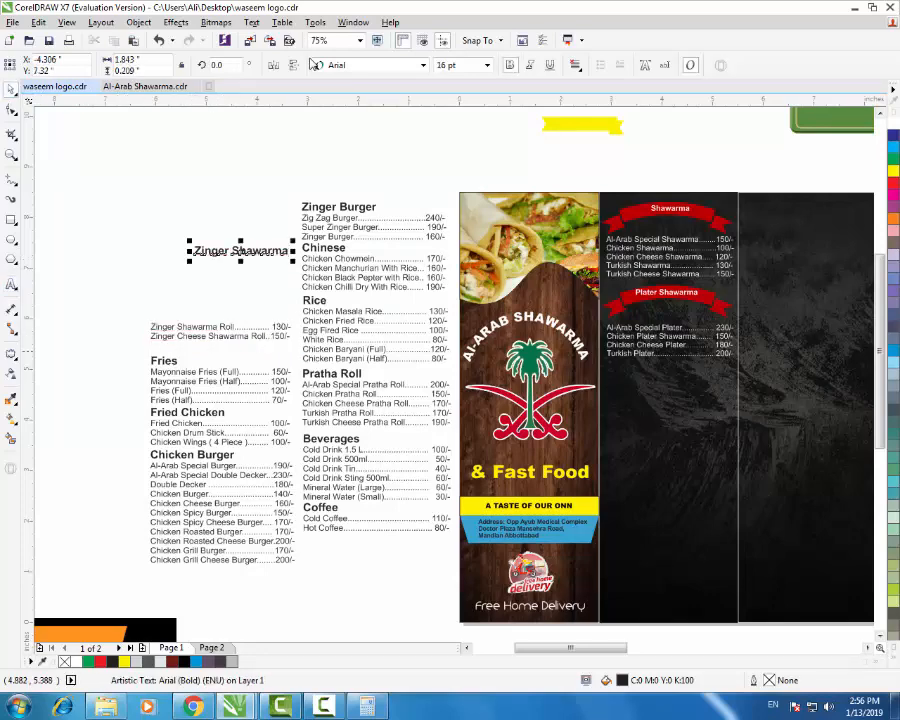
# - Copy a red ribbon below the Plater list and place the Zinger Shawarma heading on it, 11 pt white
pyautogui.moveTo(717, 304); pyautogui.dragTo(718, 388)
pyautogui.rightClick(718, 388)
pyautogui.moveTo(254, 252); pyautogui.dragTo(667, 381)
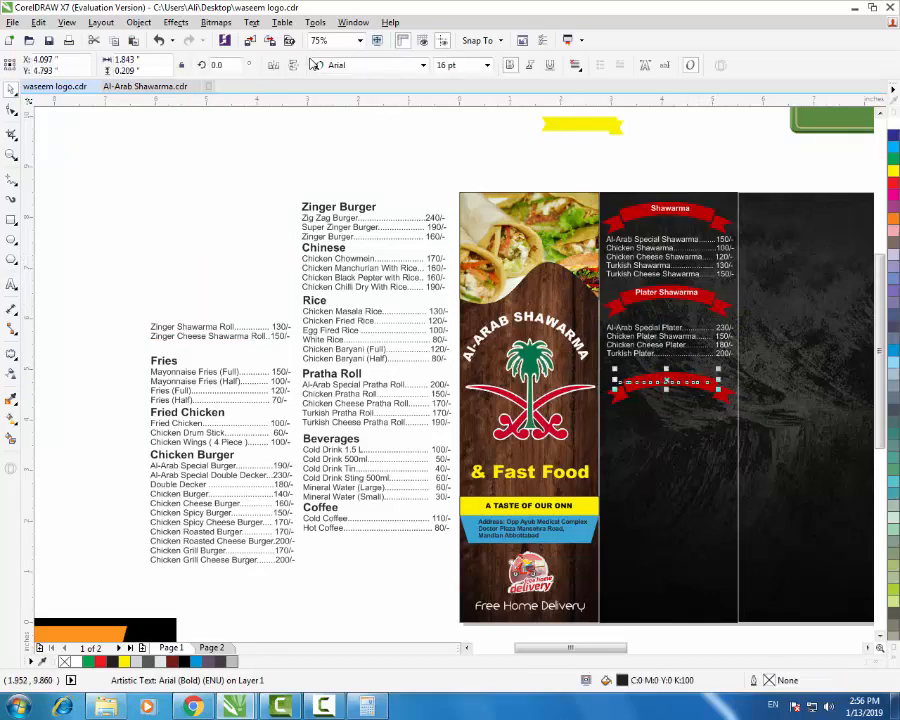
pyautogui.click(487, 65)
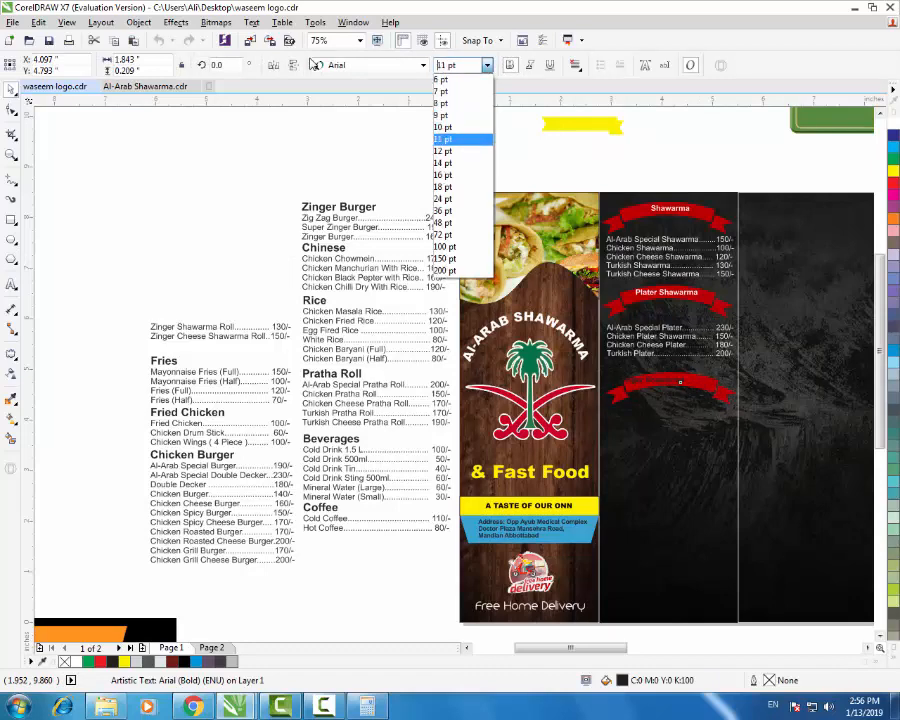
pyautogui.press('Return')
pyautogui.click(893, 658)
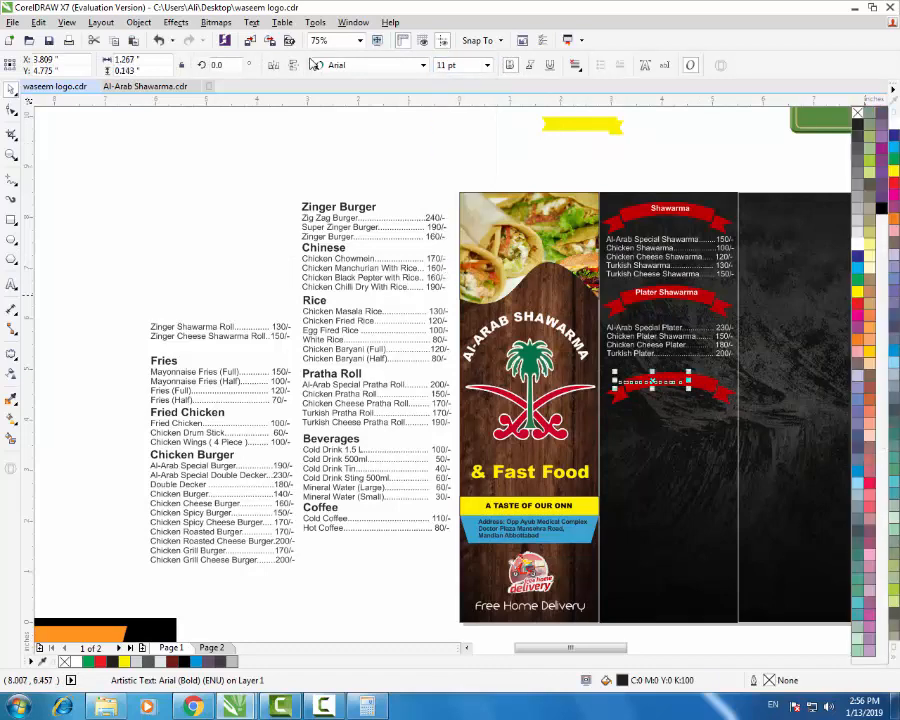
pyautogui.click(857, 244)
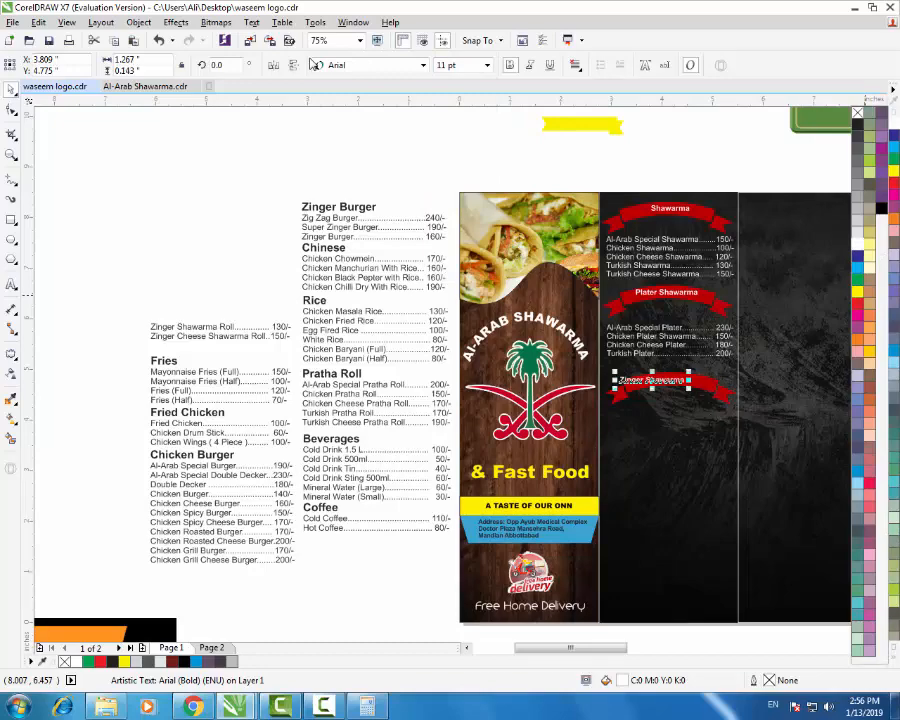
pyautogui.click(704, 381)
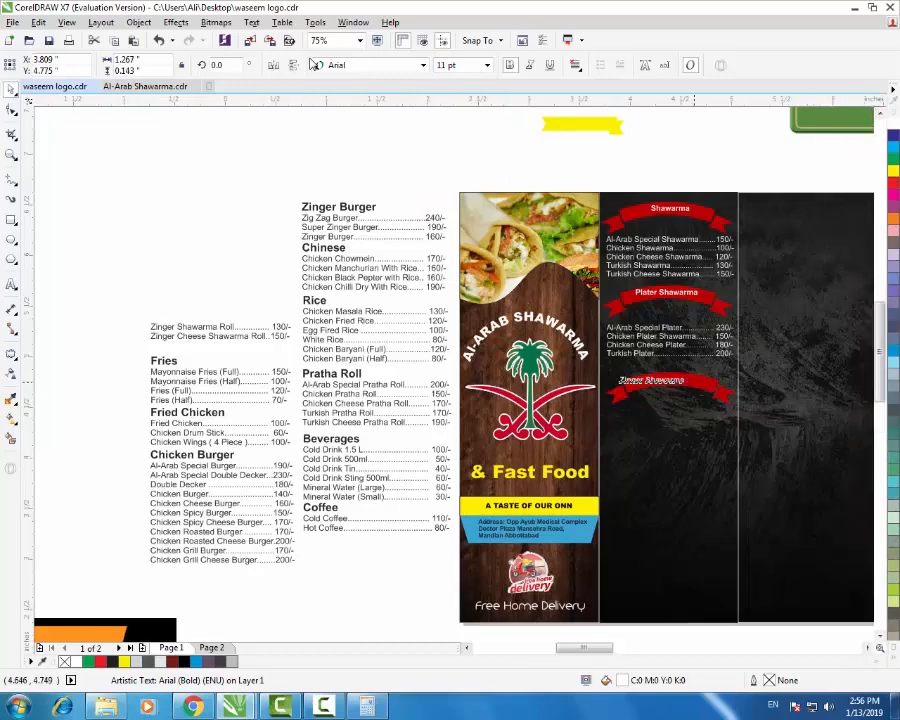
# - Centre the Zinger Shawarma title on its red banner
pyautogui.scroll(1, 694, 381)
pyautogui.keyDown('shift'); pyautogui.click(703, 380); pyautogui.keyUp('shift')
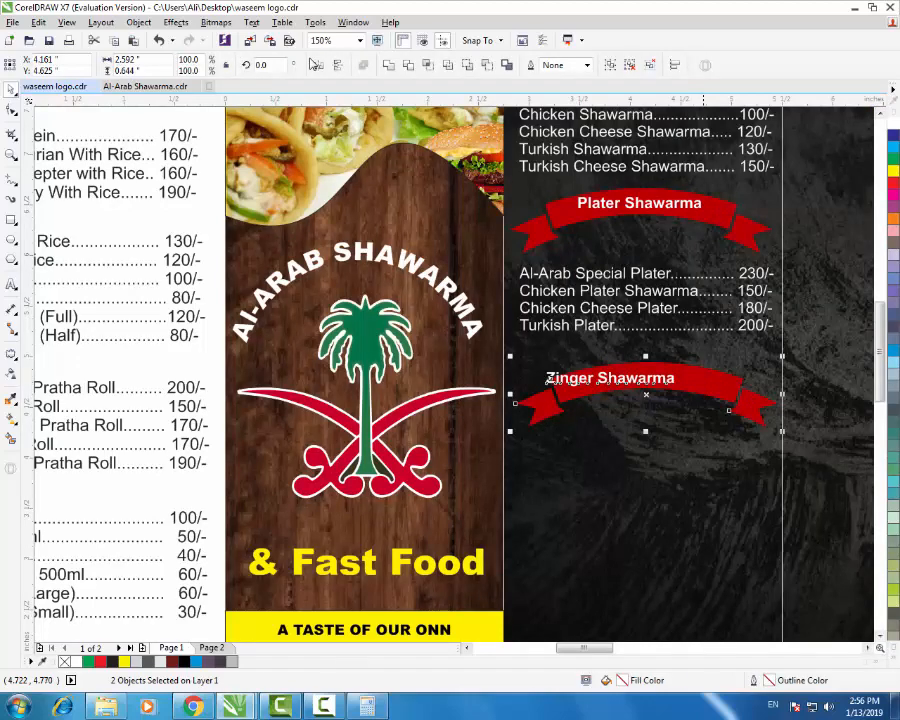
pyautogui.press('c')
pyautogui.scroll(-2, 632, 385)
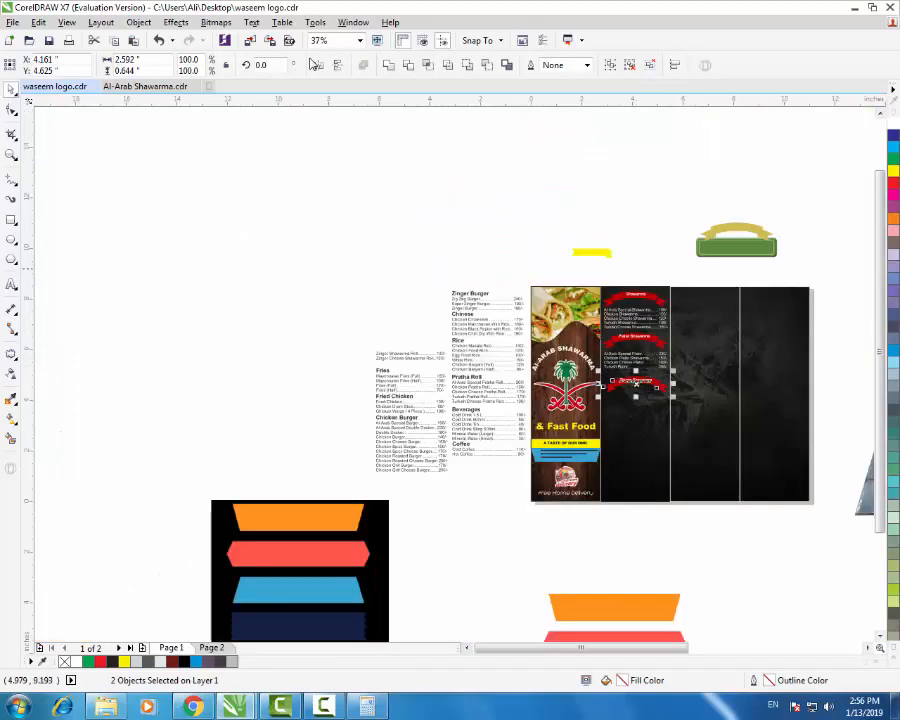
pyautogui.press('Escape')
# - Move the Zinger Shawarma Roll price lines under their banner
pyautogui.click(402, 356)
pyautogui.moveTo(413, 360)
pyautogui.mouseDown()
pyautogui.moveTo(630, 387)
pyautogui.moveTo(636, 402)
pyautogui.mouseUp()
pyautogui.scroll(1, 653, 432)
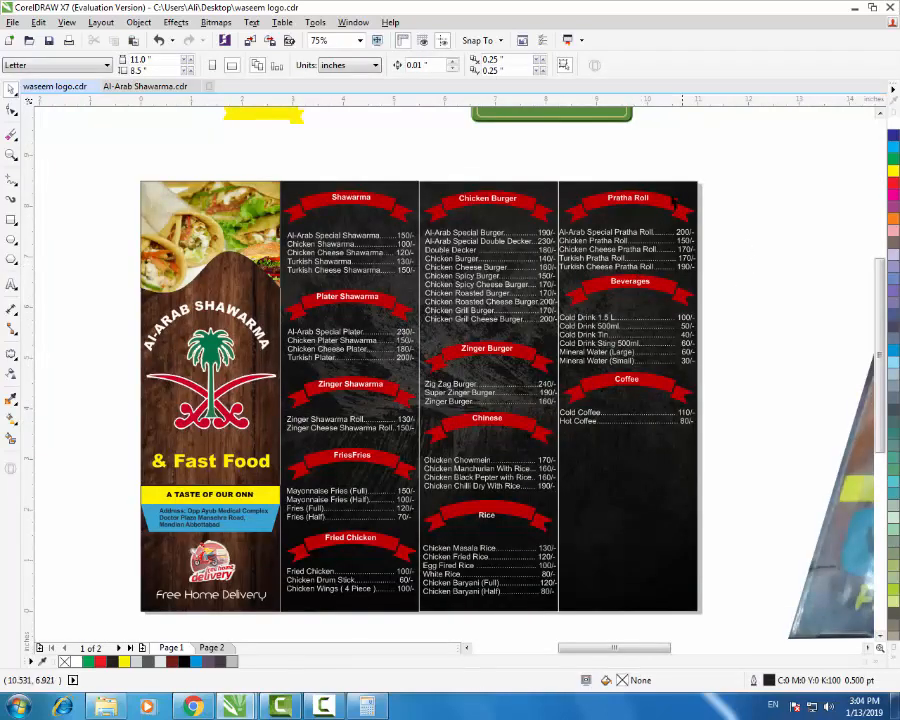
# - Remove the outlines from the middle and right-hand dark panels
pyautogui.click(547, 332)
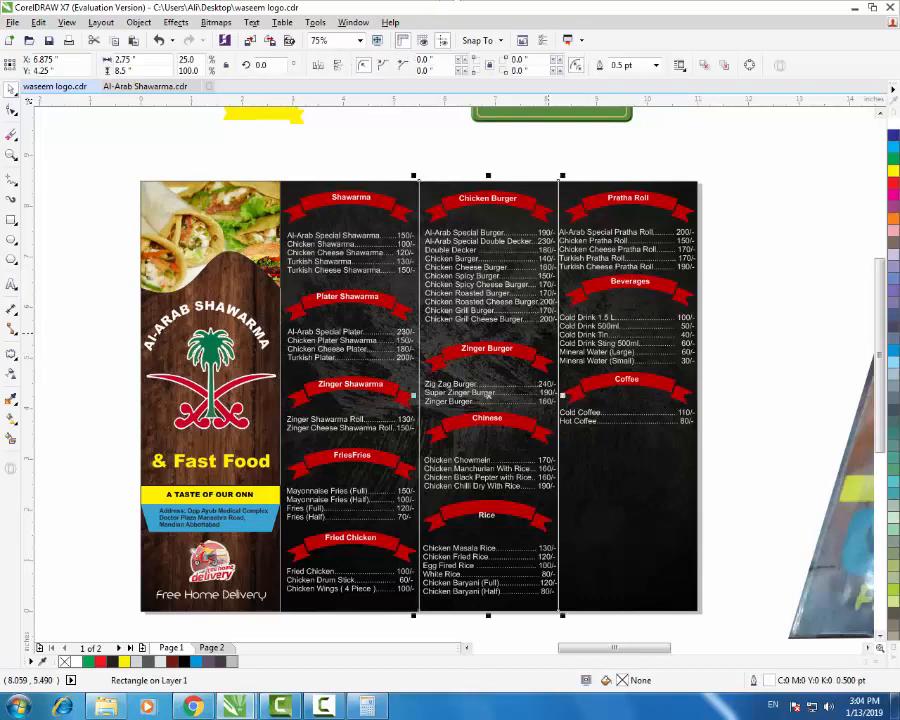
pyautogui.keyDown('shift'); pyautogui.click(295, 293); pyautogui.keyUp('shift')
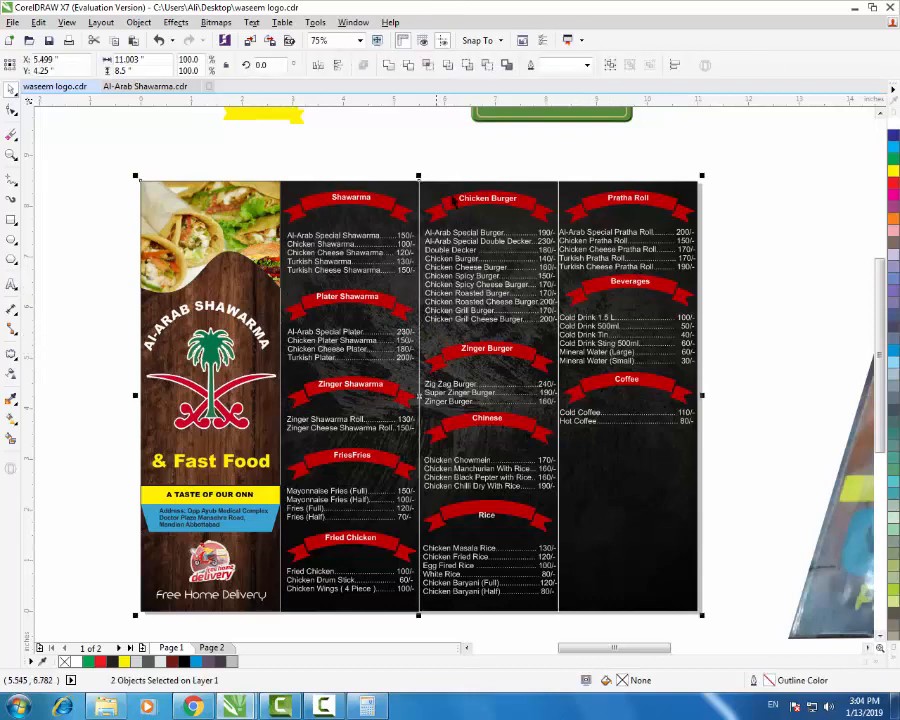
pyautogui.press('Escape')
pyautogui.click(511, 222)
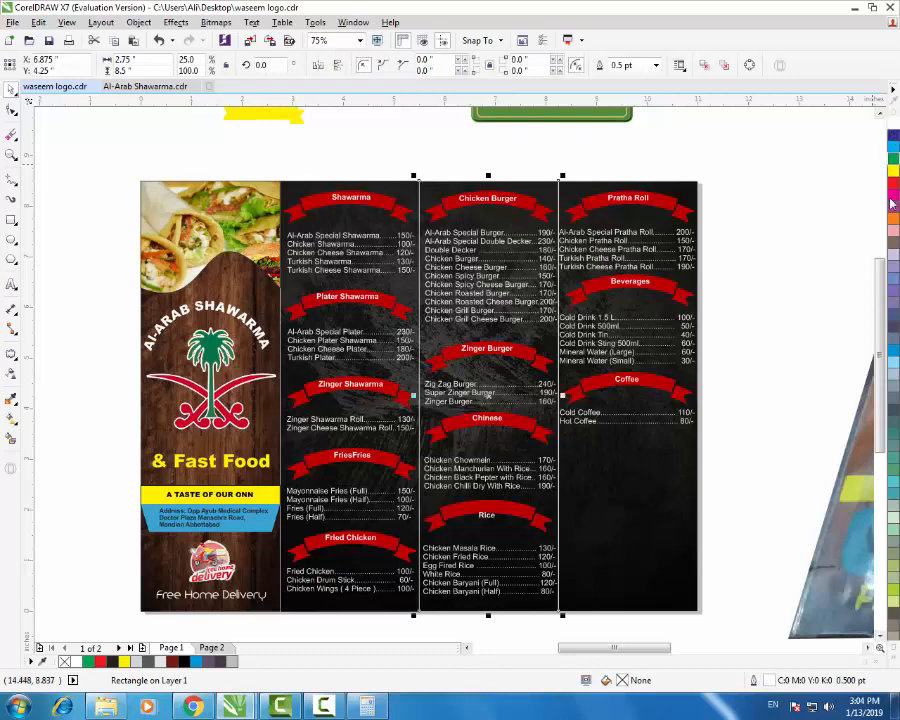
pyautogui.click(896, 657)
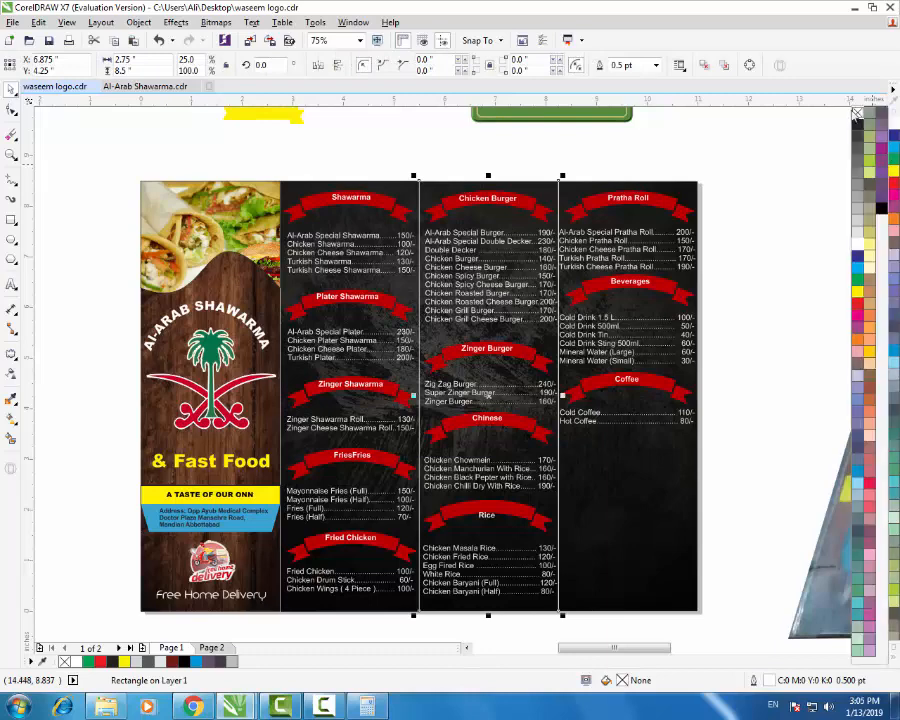
pyautogui.rightClick(858, 116)
pyautogui.click(594, 137)
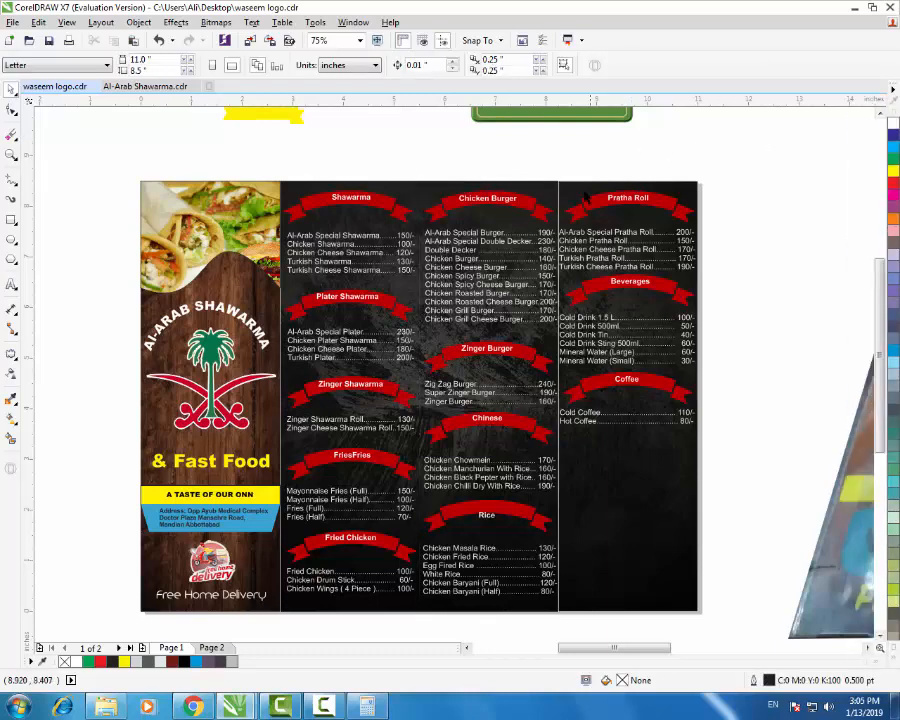
pyautogui.click(582, 193)
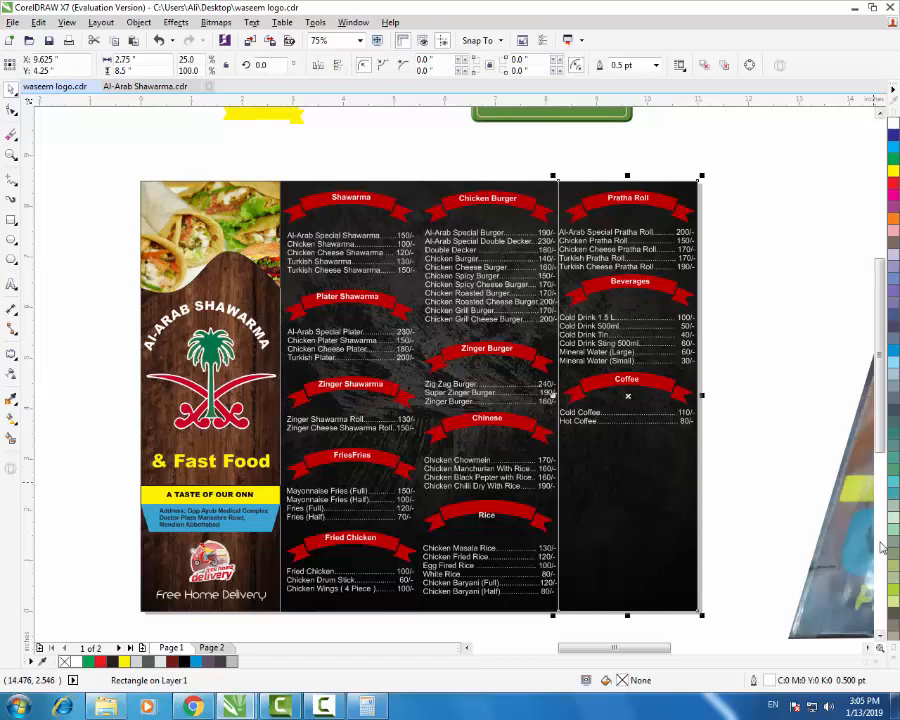
pyautogui.click(896, 658)
pyautogui.rightClick(858, 116)
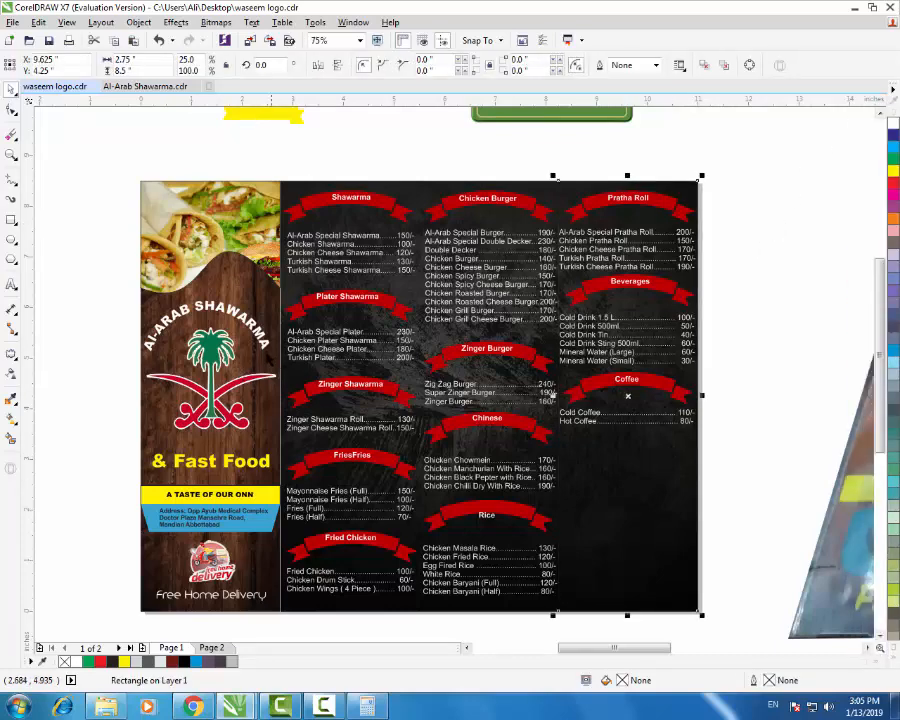
# - Remove the outline from the wood panel image on the left
pyautogui.click(191, 254)
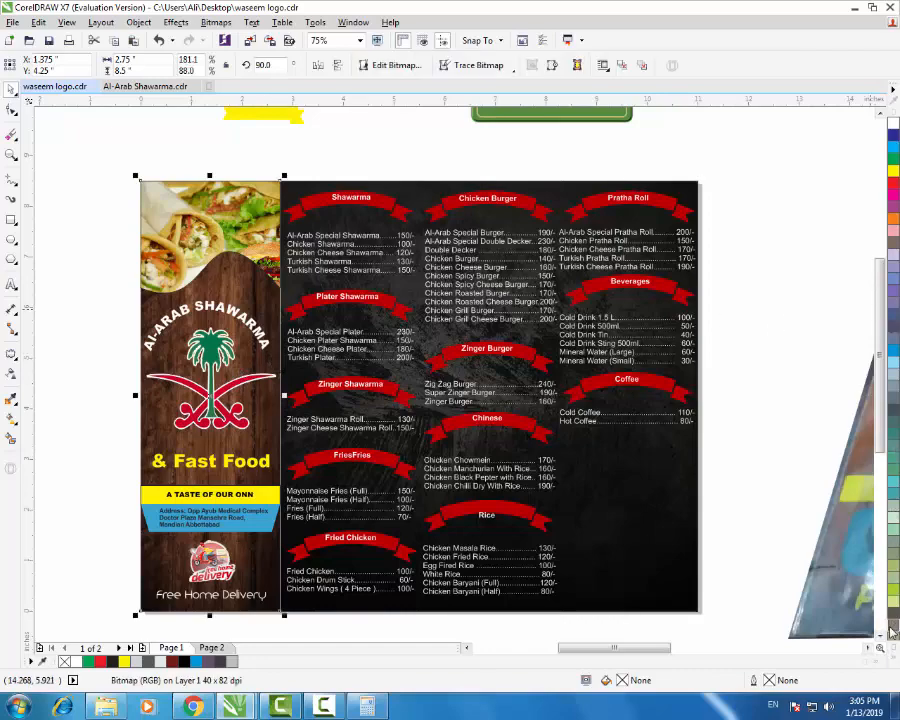
pyautogui.click(891, 659)
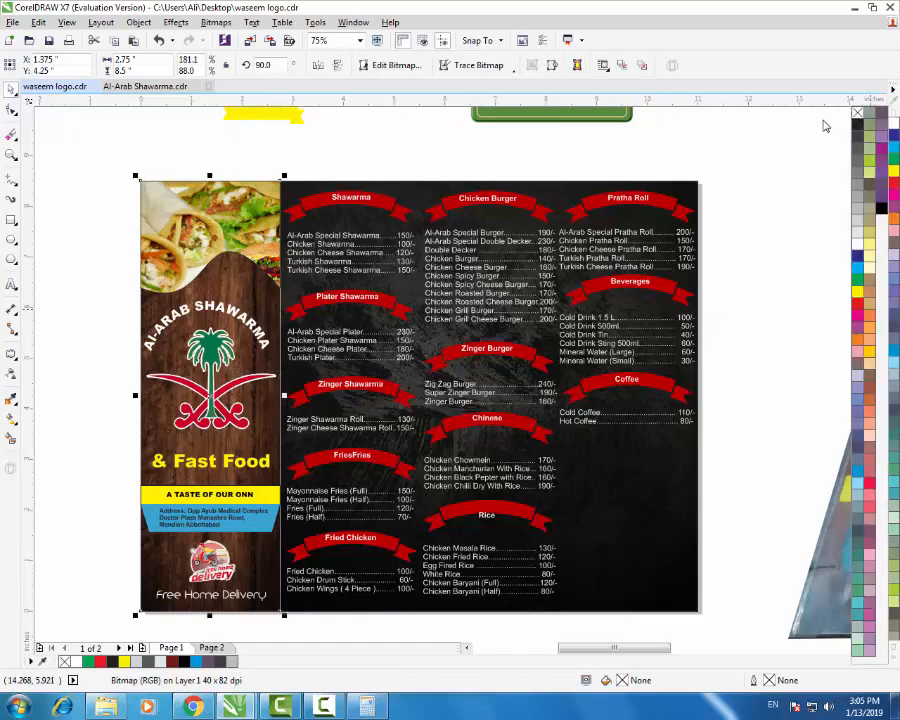
pyautogui.click(748, 169)
pyautogui.scroll(4, 263, 569)
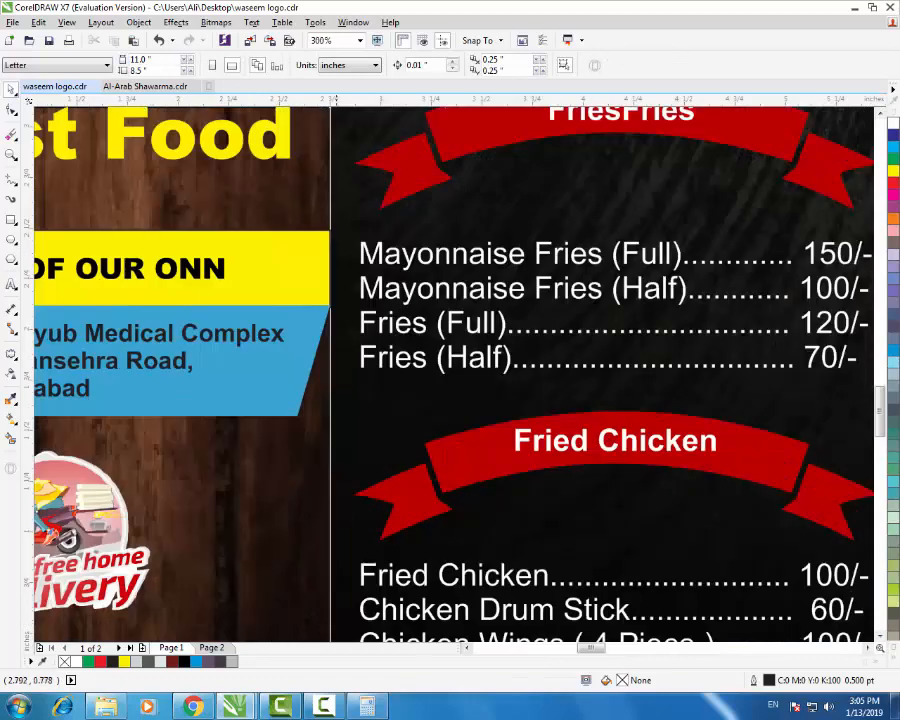
pyautogui.moveTo(326, 542); pyautogui.dragTo(316, 546)
pyautogui.hotkey('ctrl', 'z')
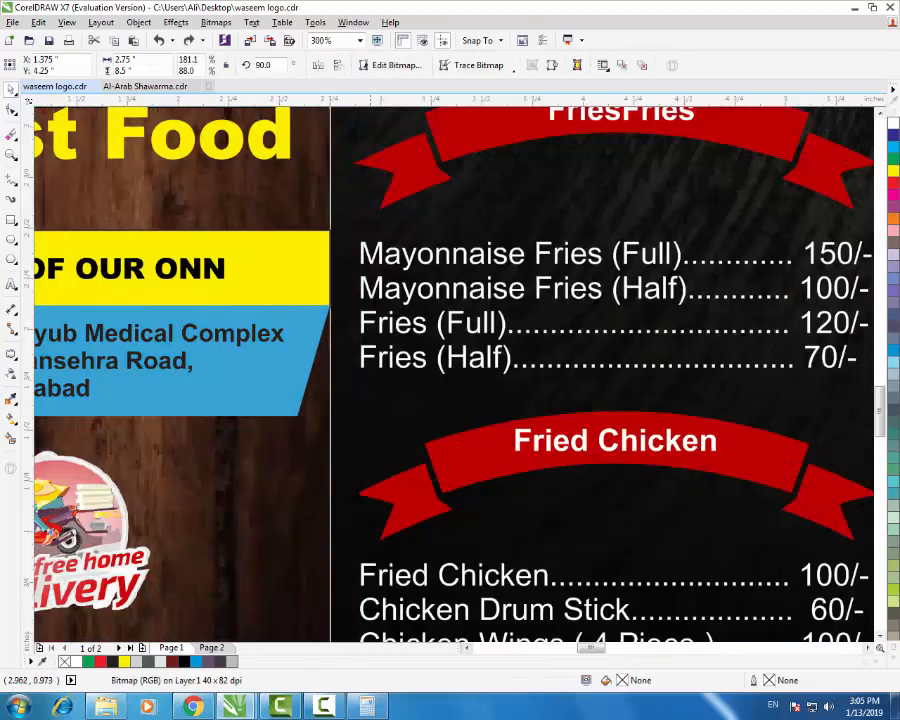
pyautogui.scroll(-1, 316, 367)
pyautogui.scroll(-4, 310, 347)
pyautogui.click(893, 650)
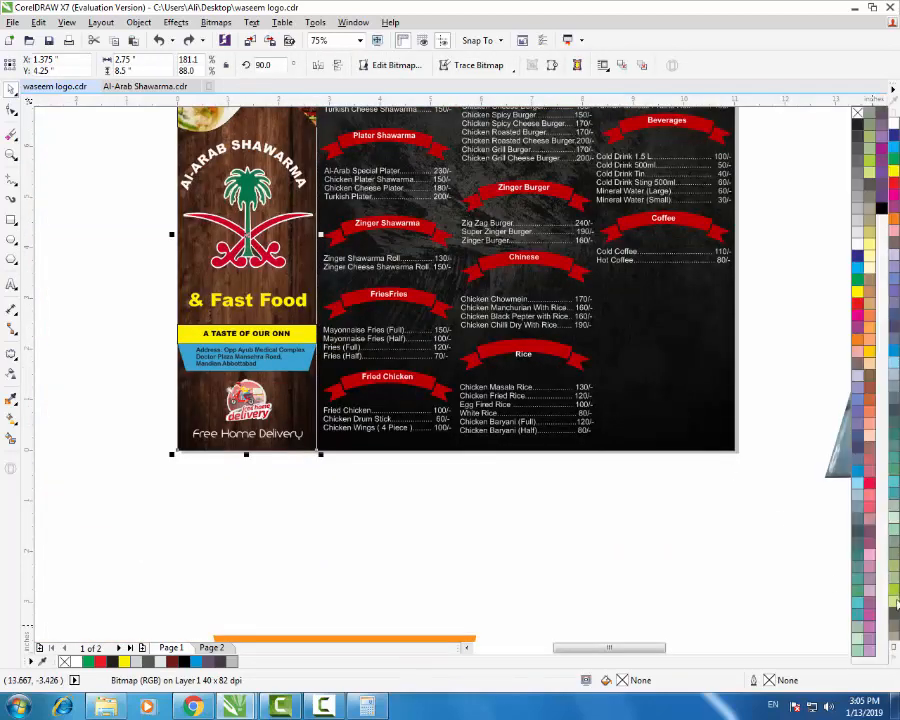
pyautogui.rightClick(857, 113)
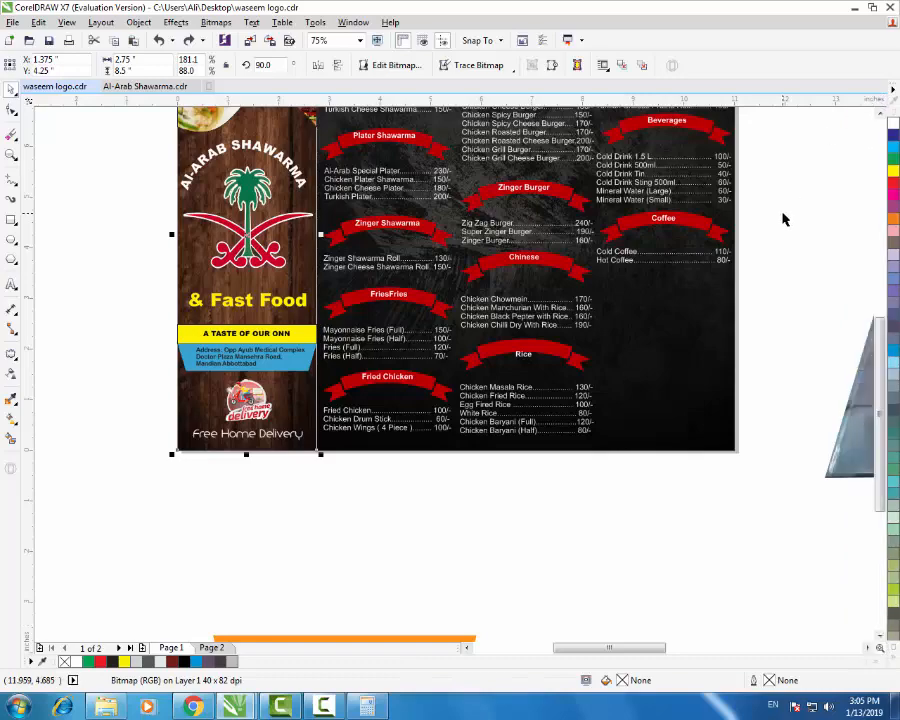
# - Widen the wood panel's right edge so it meets the next dark panel
pyautogui.click(785, 219)
pyautogui.moveTo(375, 434); pyautogui.dragTo(384, 461)
pyautogui.moveTo(316, 432); pyautogui.dragTo(361, 485)
pyautogui.hotkey('ctrl', 'z')
pyautogui.scroll(8, 320, 233)
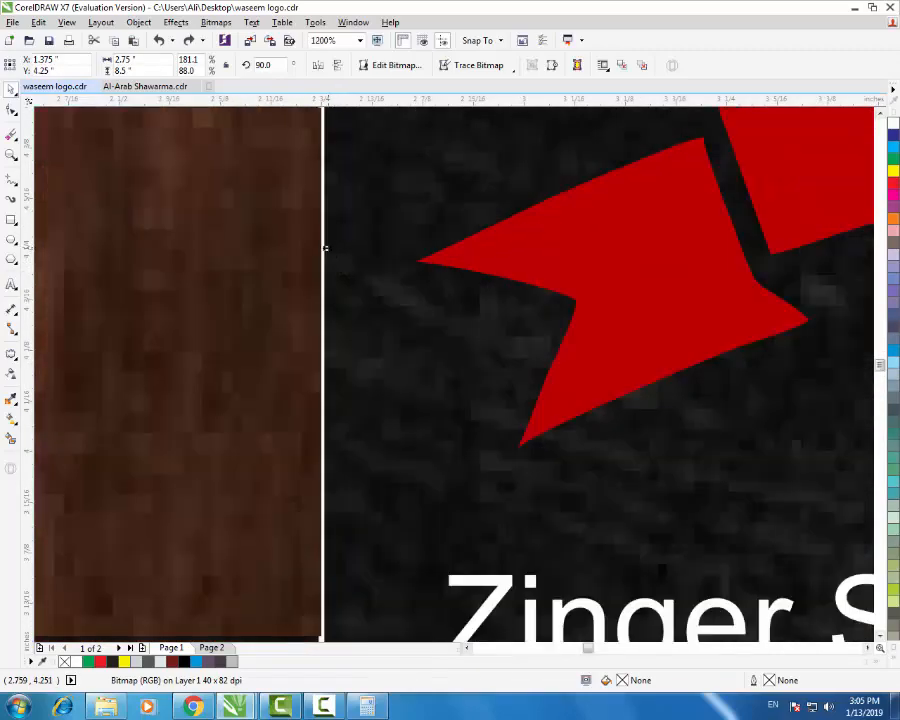
pyautogui.moveTo(325, 248); pyautogui.dragTo(336, 249)
pyautogui.scroll(-3, 325, 227)
pyautogui.scroll(-2, 347, 248)
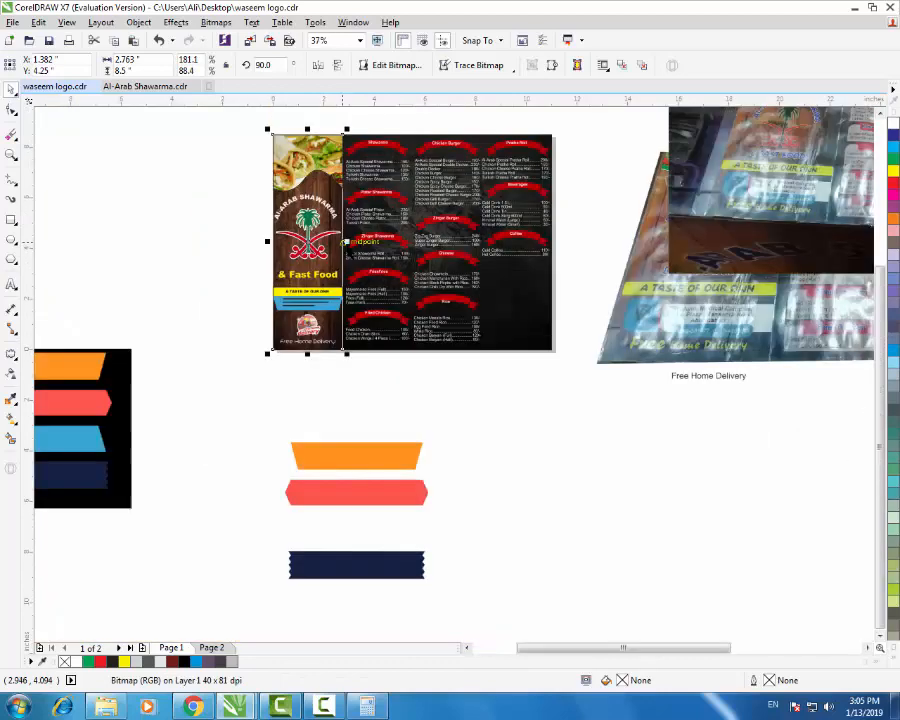
pyautogui.click(409, 374)
pyautogui.scroll(1, 322, 209)
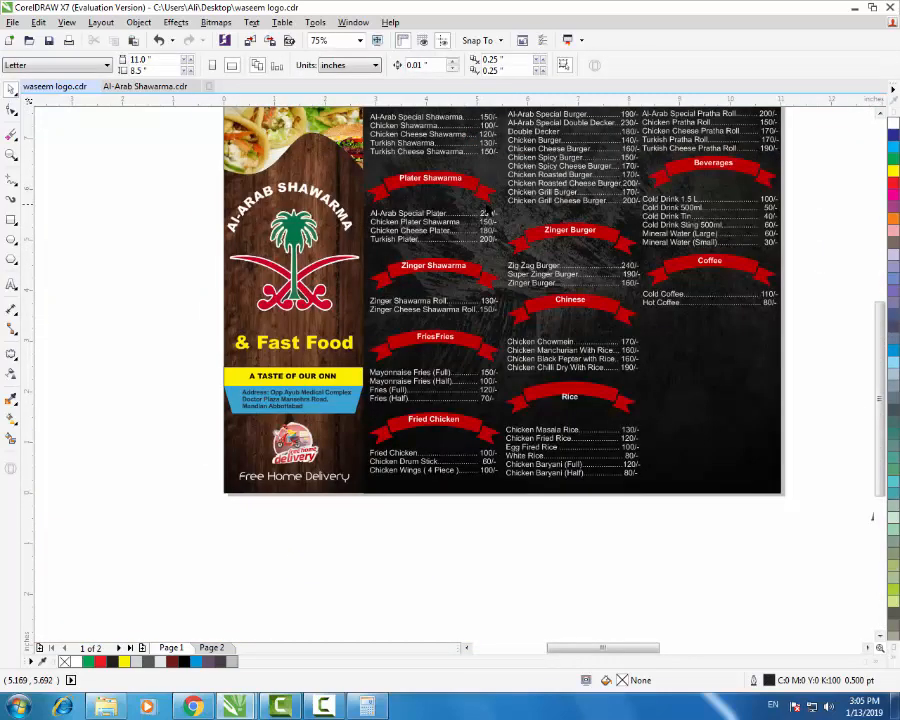
pyautogui.scroll(-1, 390, 399)
pyautogui.scroll(1, 452, 318)
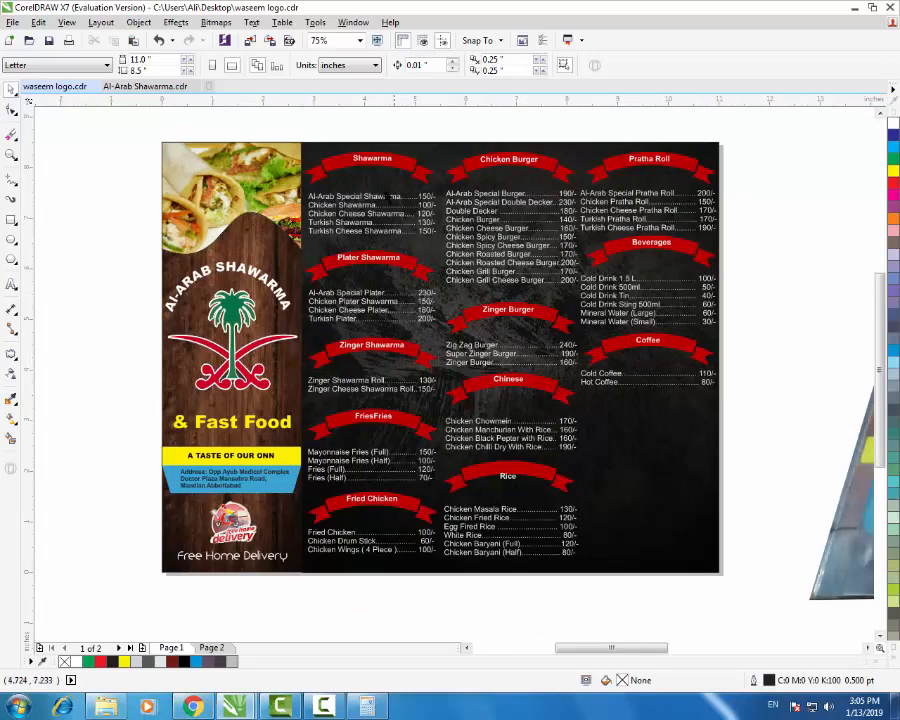
pyautogui.scroll(1, 365, 153)
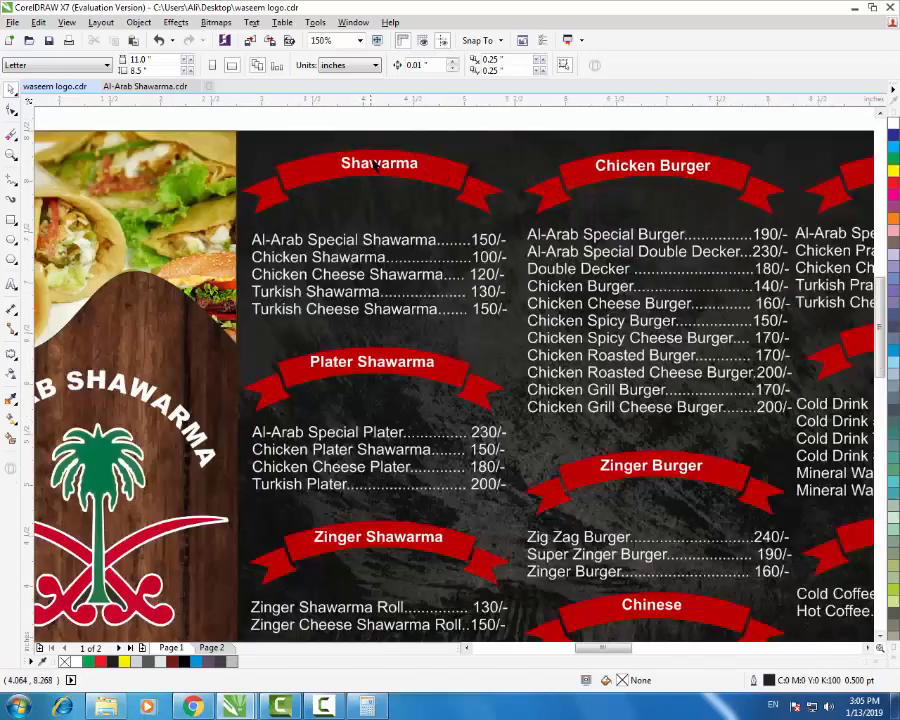
# - Browse the ribbon png image results, previewing a green textured ribbon
pyautogui.click(194, 706)
pyautogui.scroll(12, 455, 258)
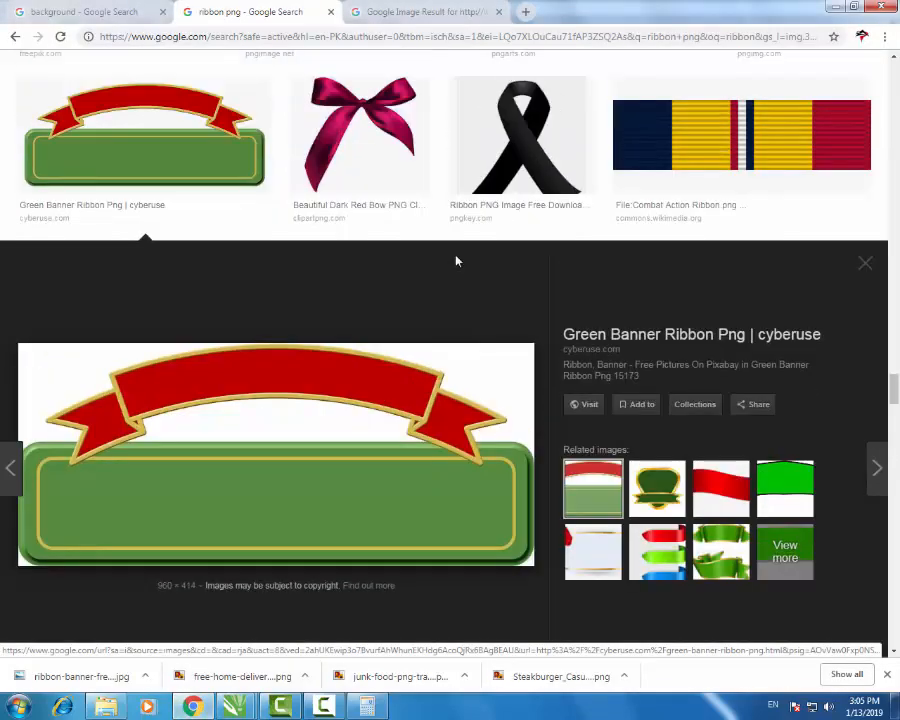
pyautogui.scroll(5, 451, 289)
pyautogui.scroll(15, 488, 325)
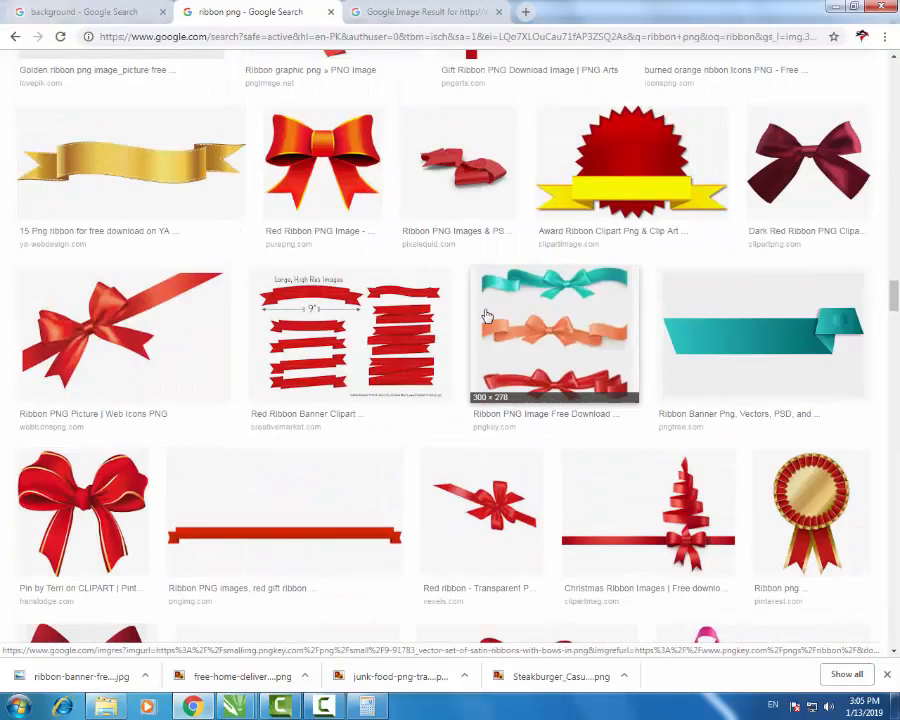
pyautogui.scroll(8, 488, 322)
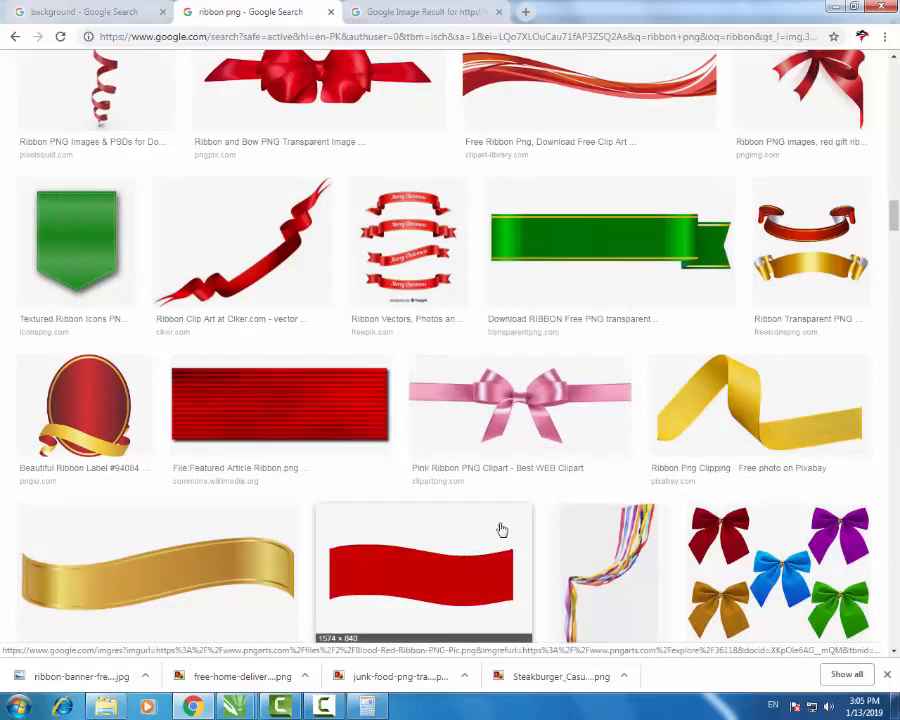
pyautogui.scroll(2, 452, 476)
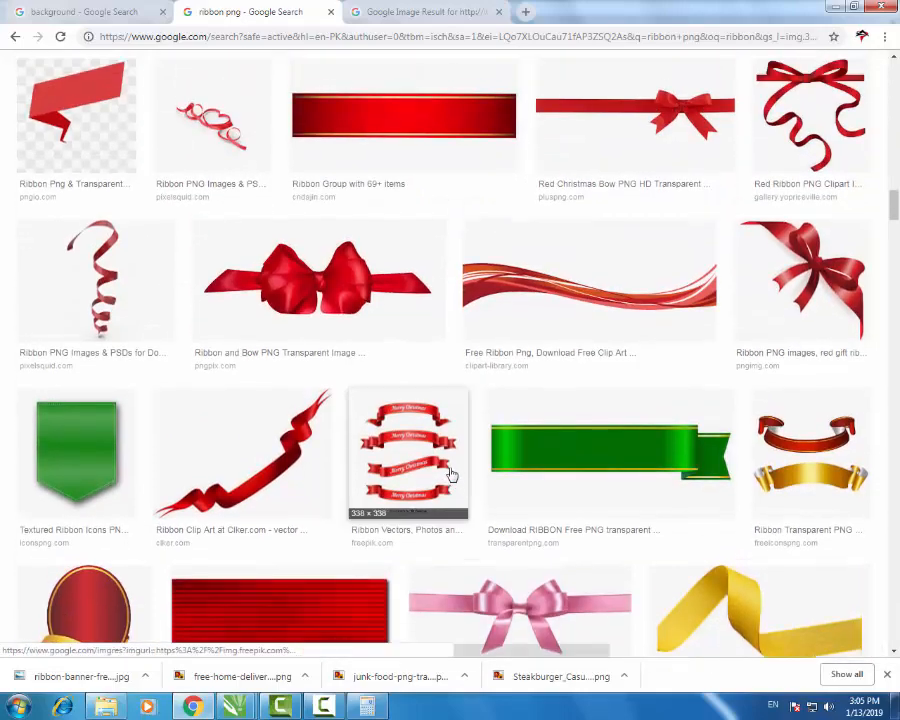
pyautogui.click(96, 444)
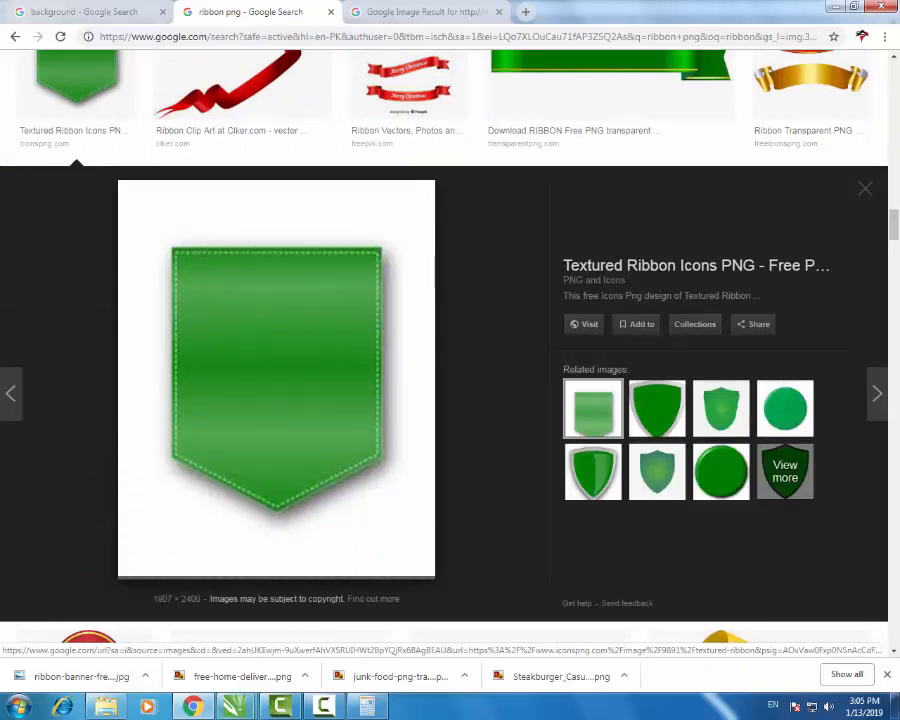
pyautogui.moveTo(235, 709)
pyautogui.click(155, 605)
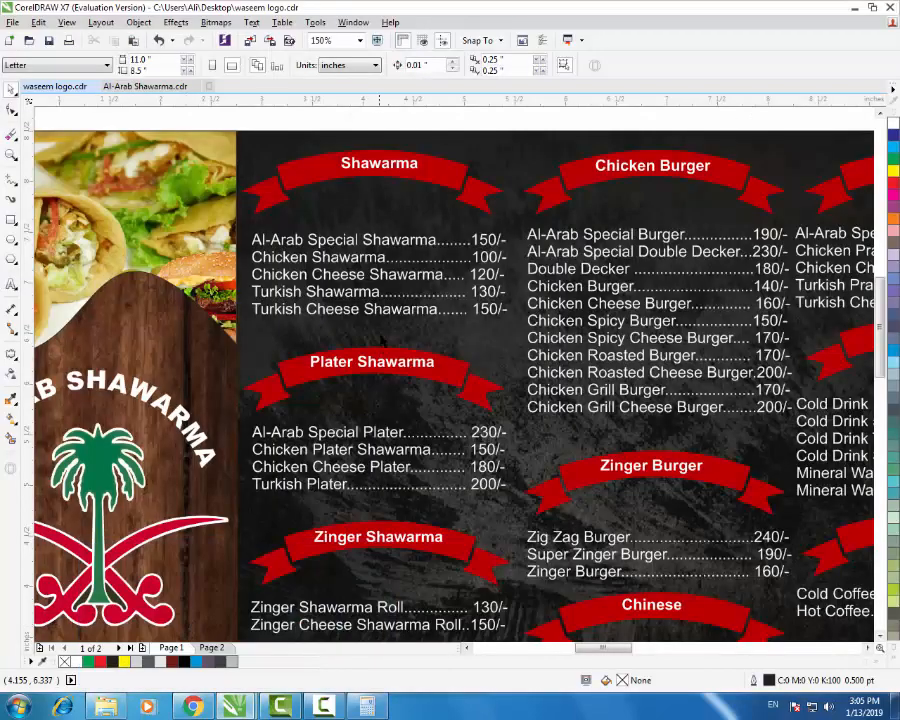
pyautogui.click(195, 706)
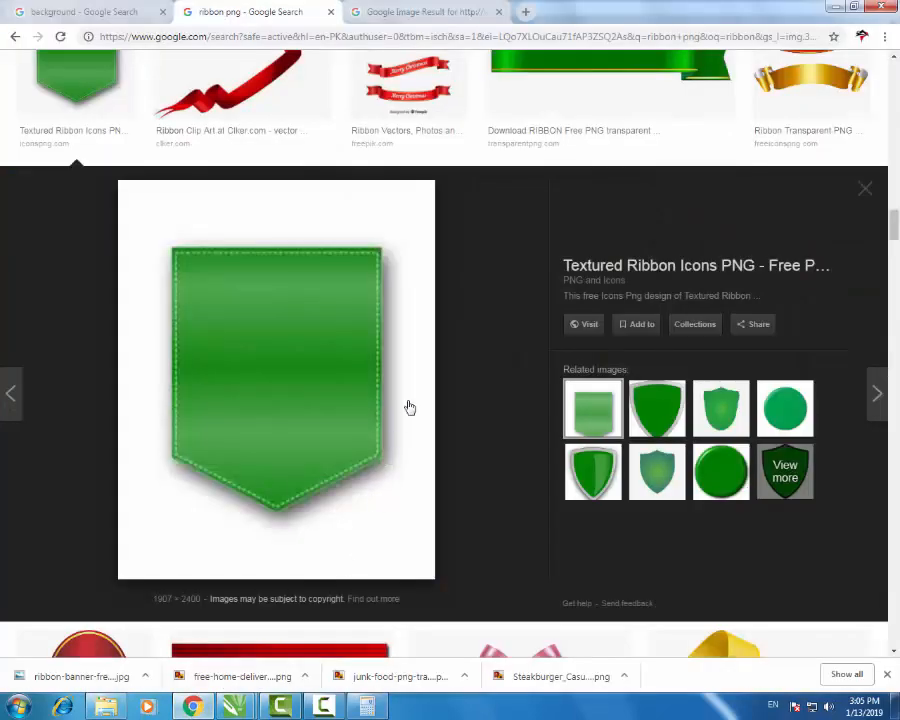
pyautogui.scroll(6, 497, 415)
pyautogui.scroll(15, 497, 415)
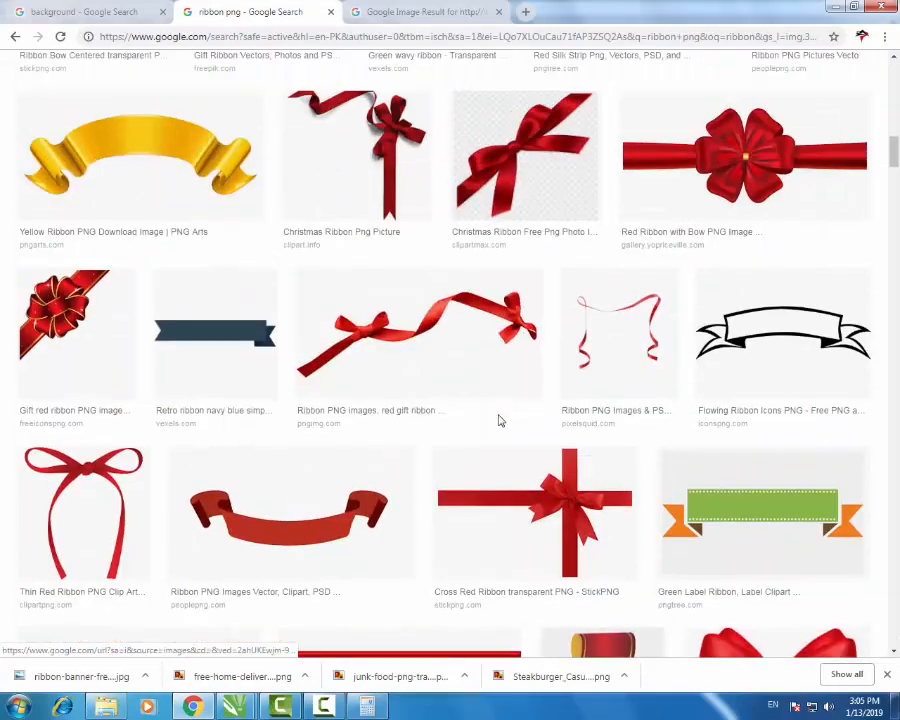
pyautogui.scroll(8, 501, 421)
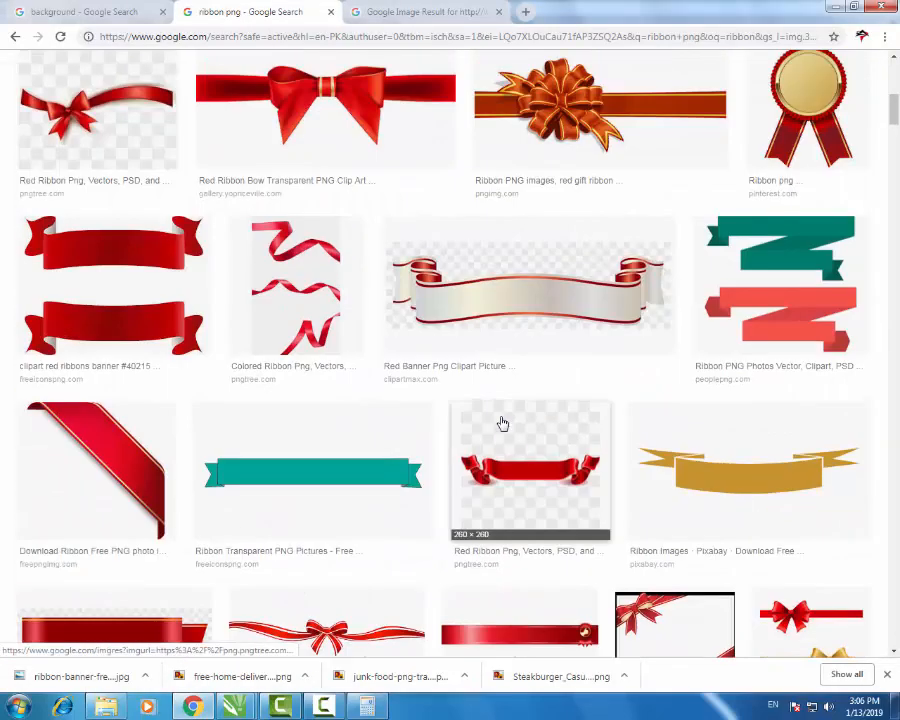
pyautogui.scroll(8, 585, 426)
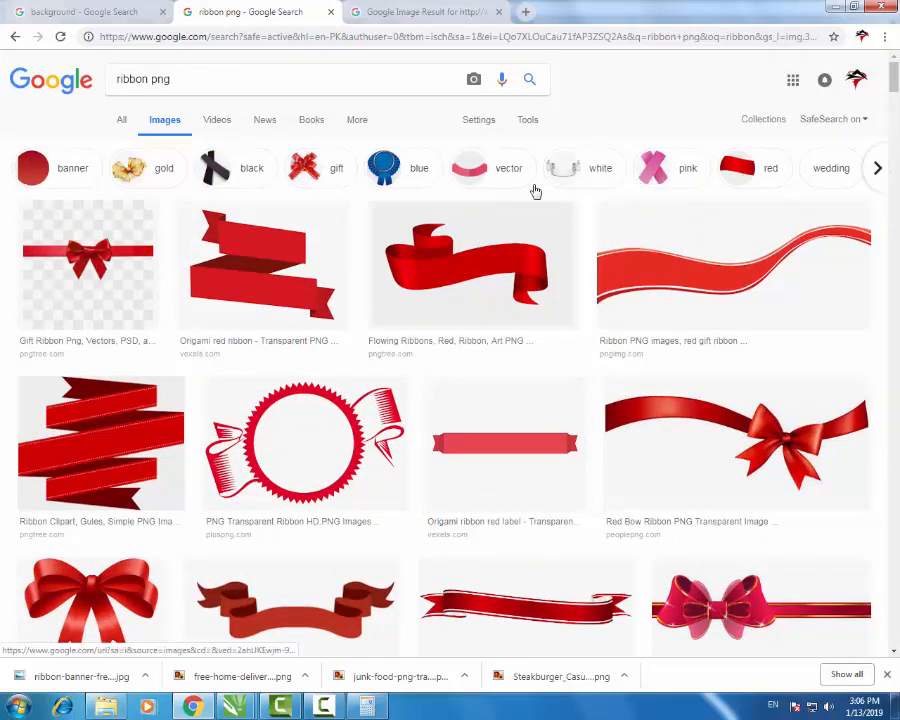
# - Narrow the ribbon results to banner-style ribbons
pyautogui.click(63, 174)
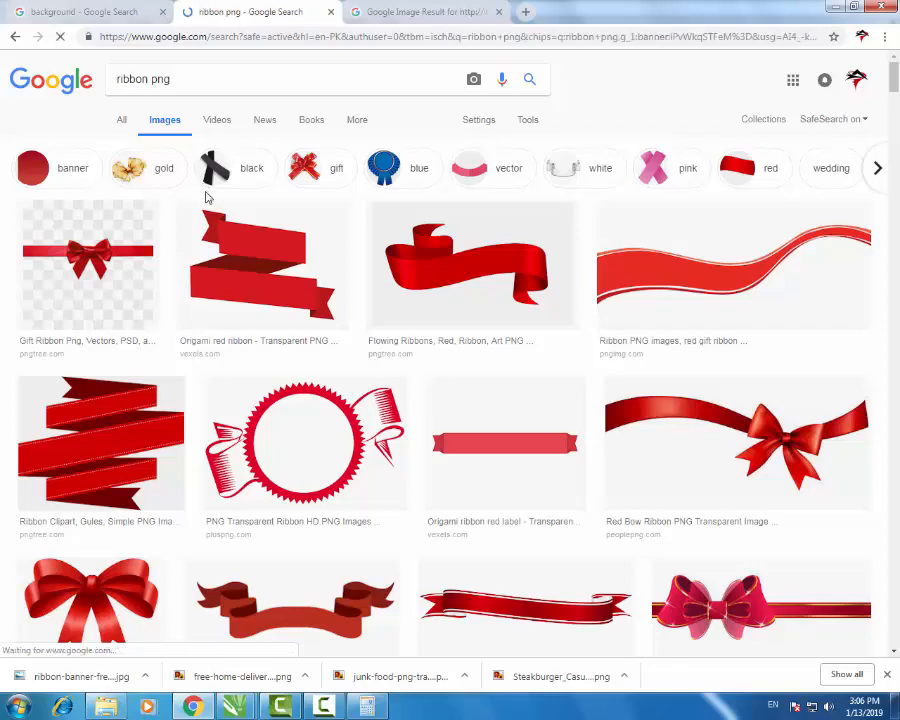
pyautogui.scroll(-6, 481, 466)
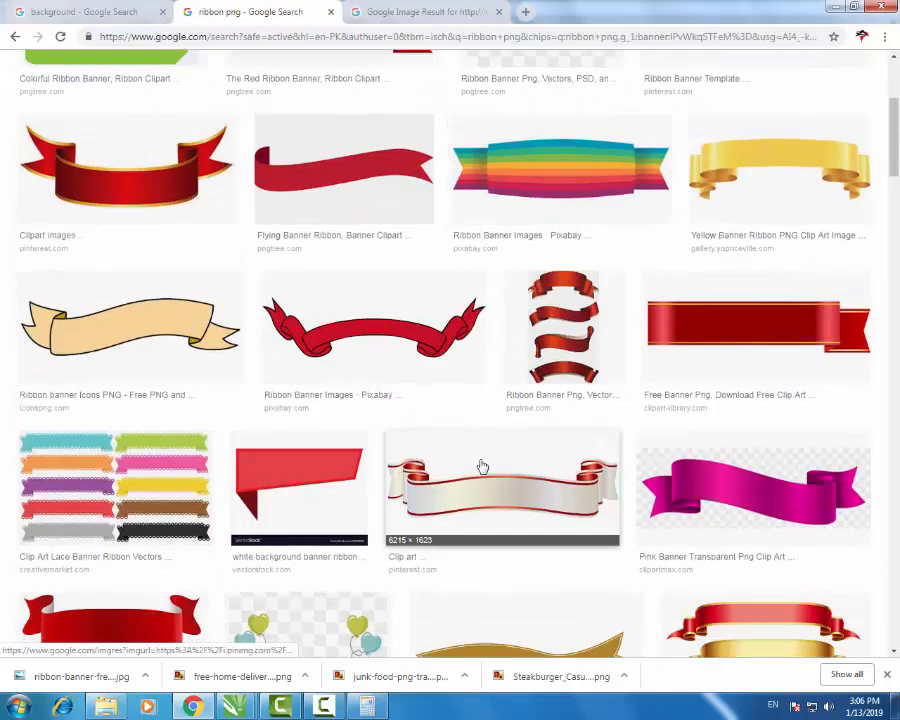
pyautogui.scroll(10, 481, 466)
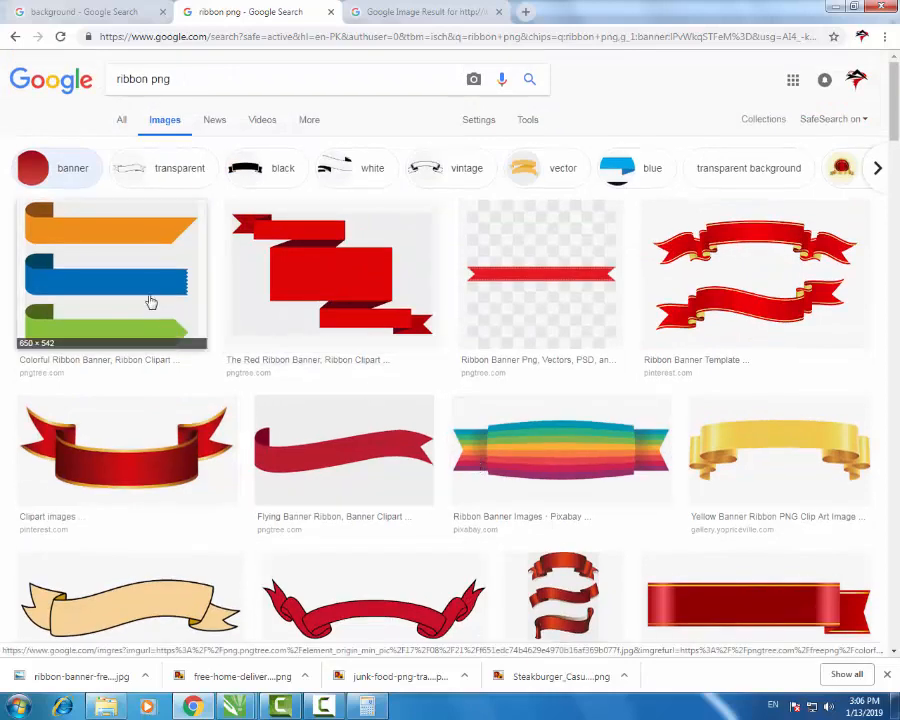
pyautogui.scroll(-1, 250, 305)
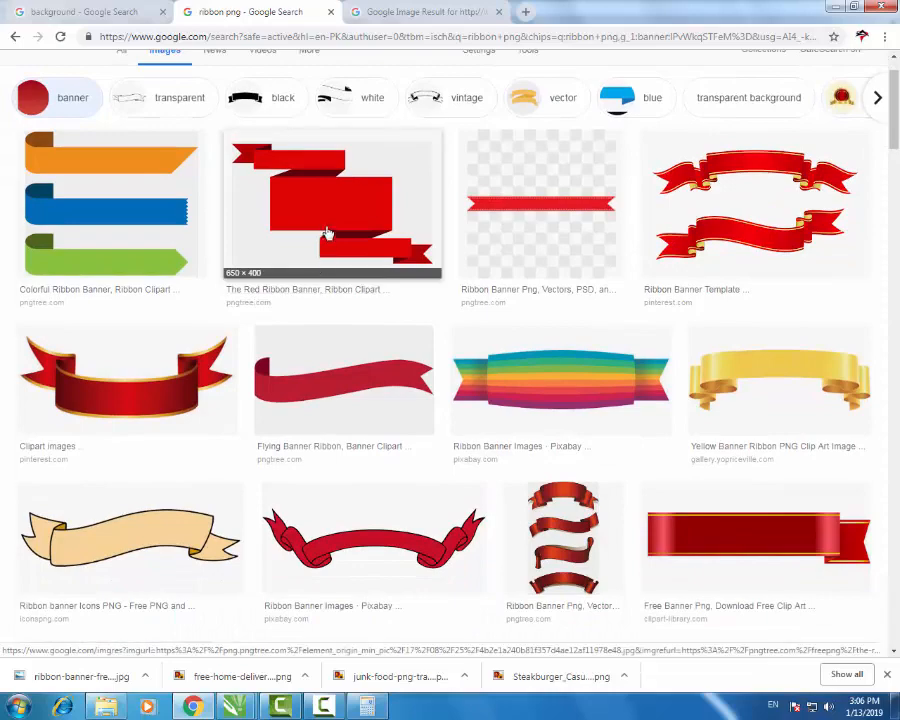
# - Open the Red Ribbon Banner result in a new tab
pyautogui.rightClick(331, 228)
pyautogui.click(385, 208)
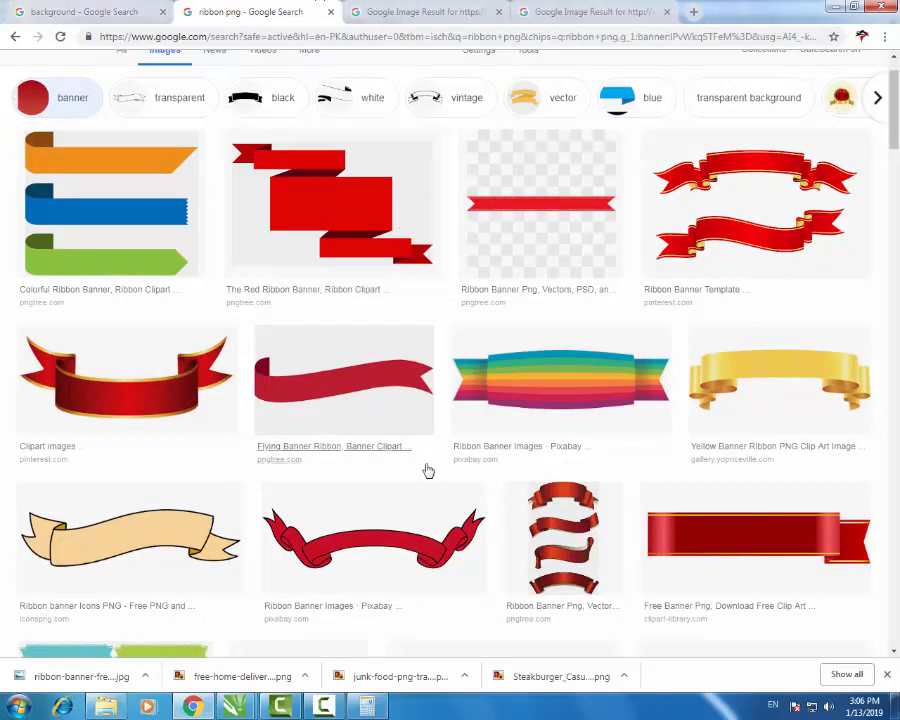
pyautogui.scroll(-4, 428, 476)
pyautogui.scroll(-9, 428, 476)
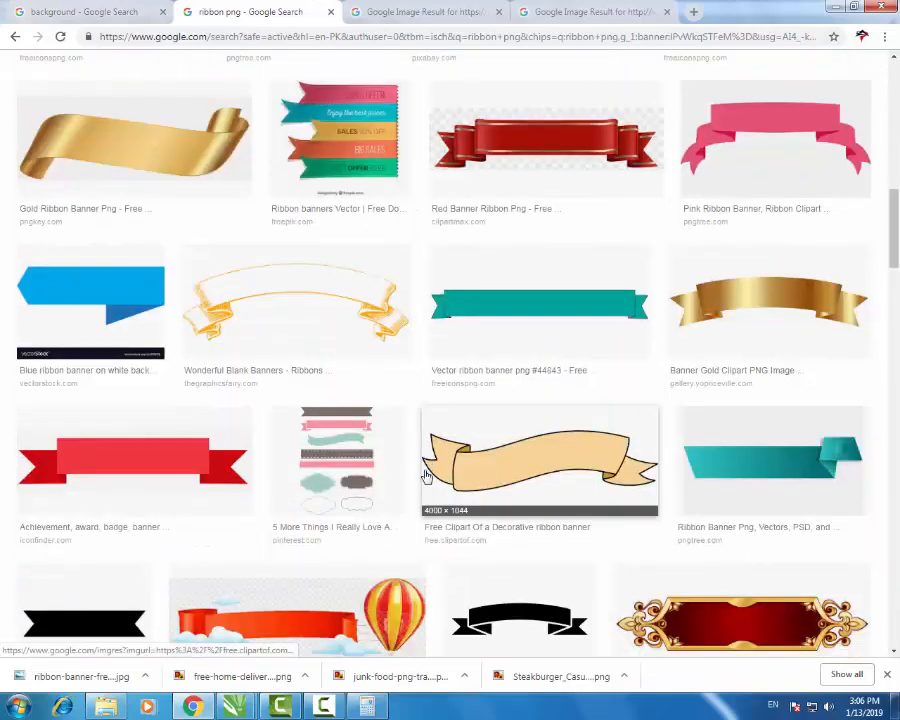
pyautogui.scroll(-3, 428, 481)
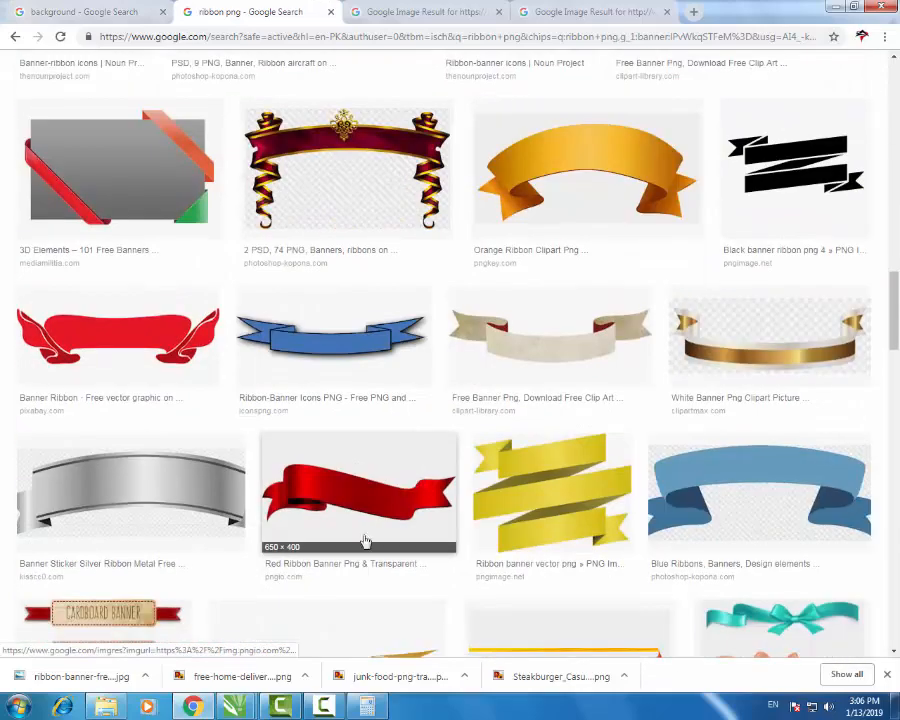
pyautogui.scroll(-5, 365, 541)
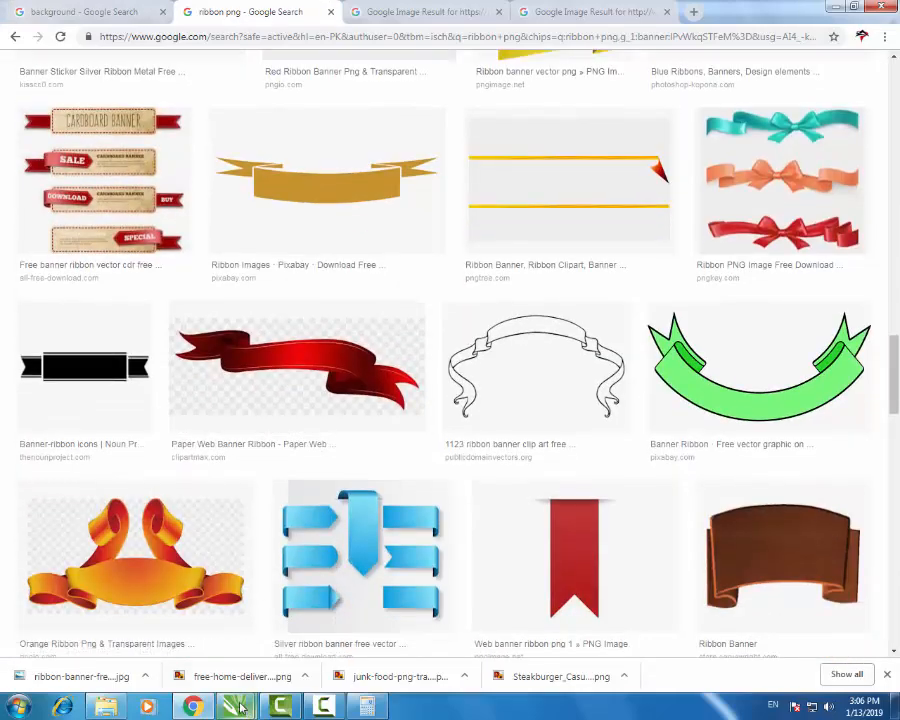
# - Compare against the menu design, then return to the ribbon image results
pyautogui.click(235, 707)
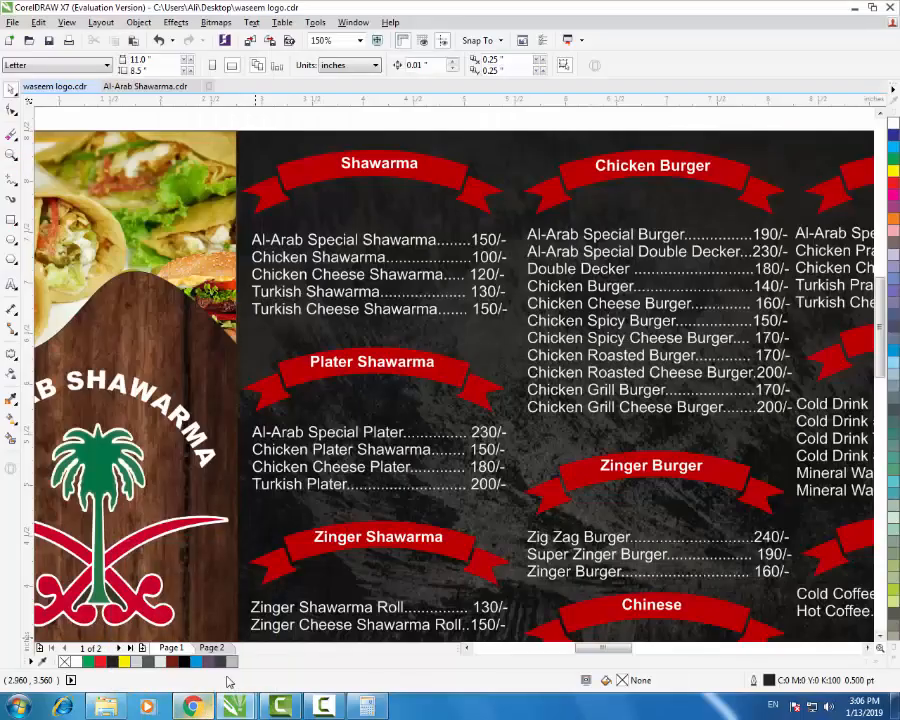
pyautogui.scroll(-3, 456, 273)
pyautogui.scroll(2, 483, 334)
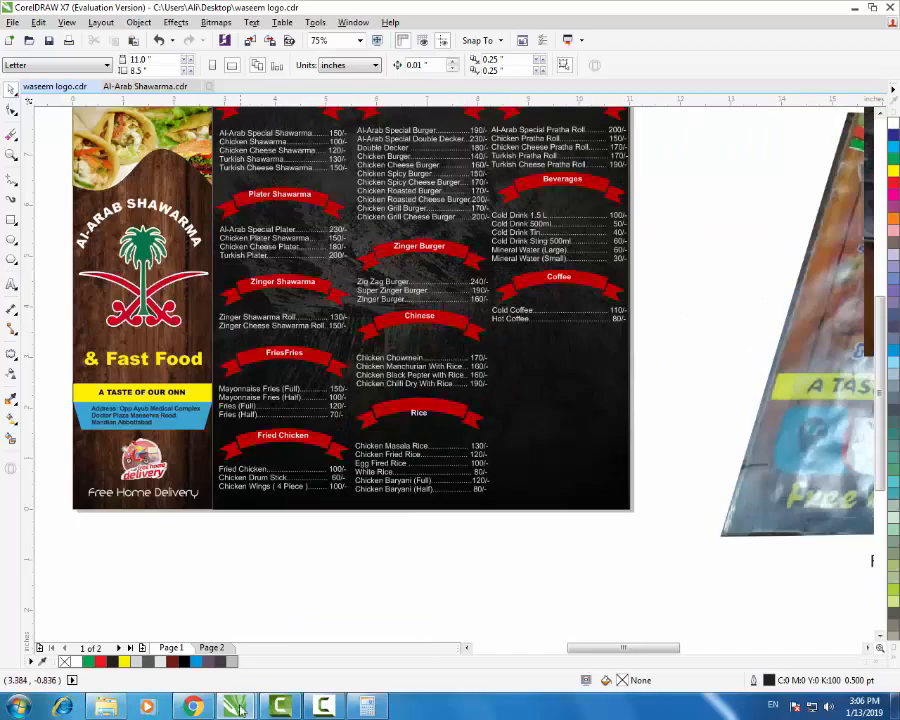
pyautogui.hotkey('alt', 'Tab')
pyautogui.scroll(15, 430, 430)
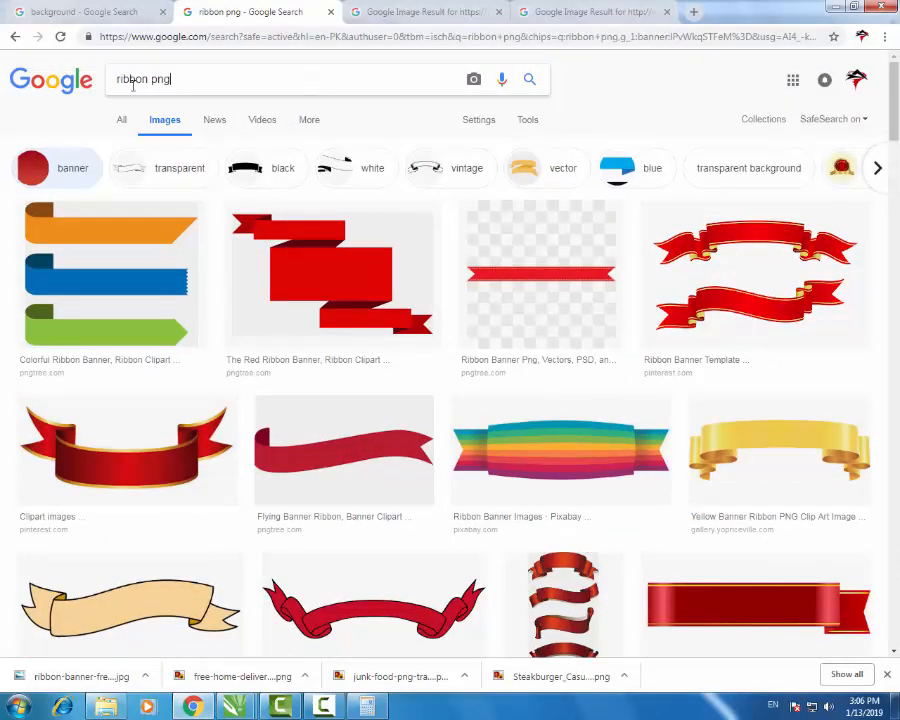
# - Search Google Images for 'shawarma png', correcting the misspelled query
pyautogui.tripleClick(132, 85)
pyautogui.write('s')
pyautogui.write('harav')
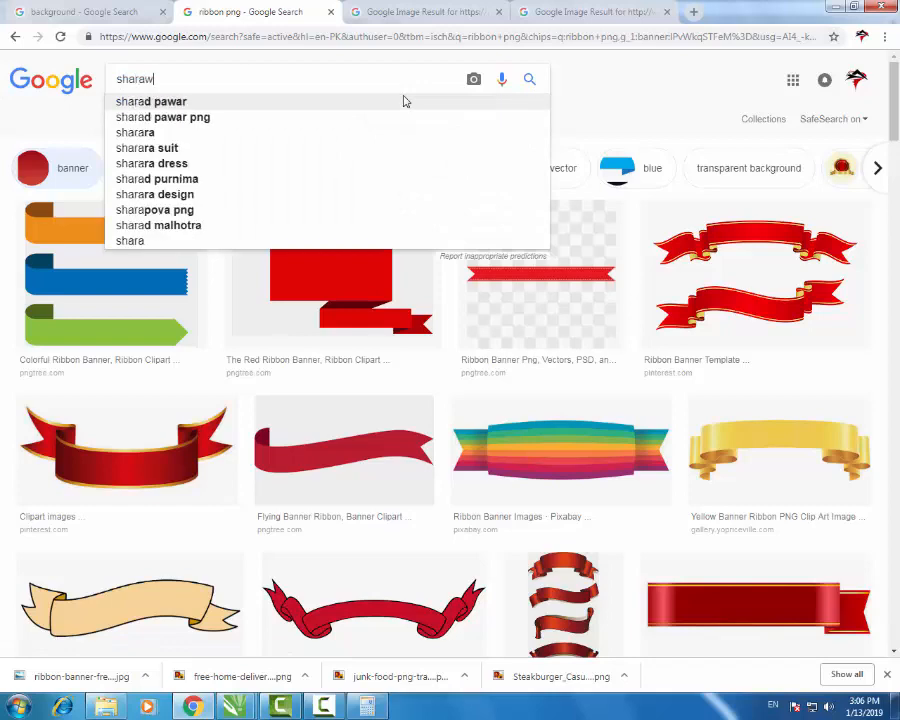
pyautogui.press('BackSpace')
pyautogui.write('rm')
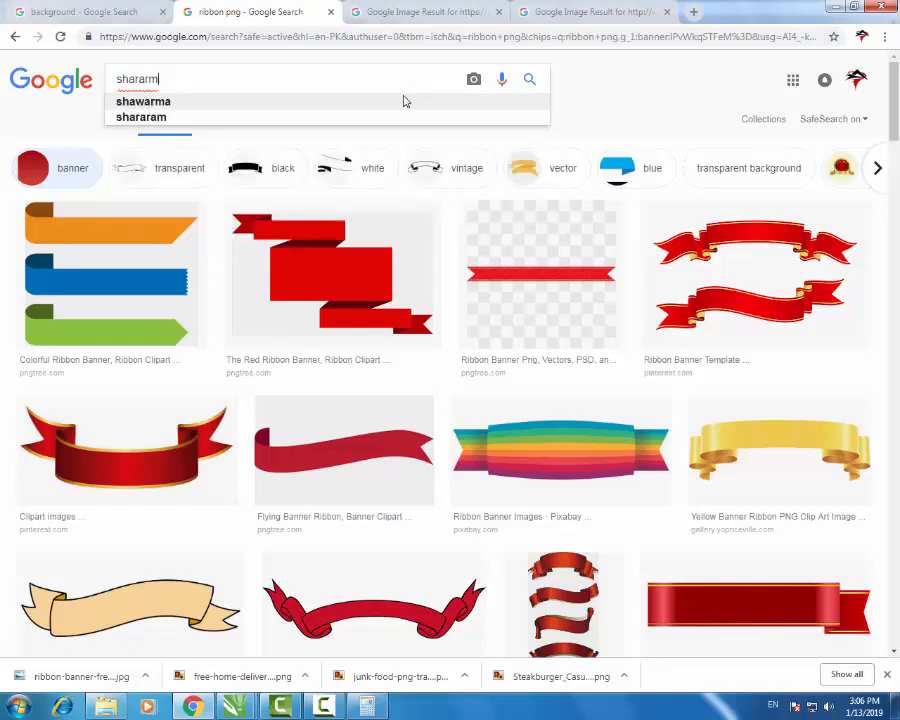
pyautogui.press('BackSpace')
pyautogui.press('BackSpace')
pyautogui.press('BackSpace')
pyautogui.press('BackSpace')
pyautogui.press('BackSpace')
pyautogui.press('BackSpace')
pyautogui.write('hahwarma')
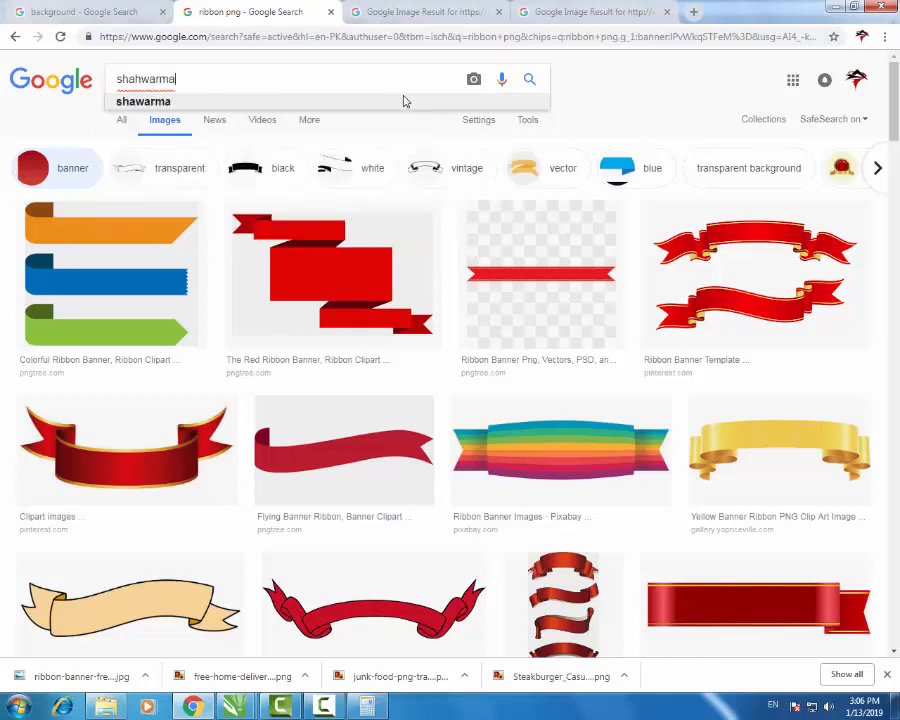
pyautogui.write(' png')
pyautogui.press('Return')
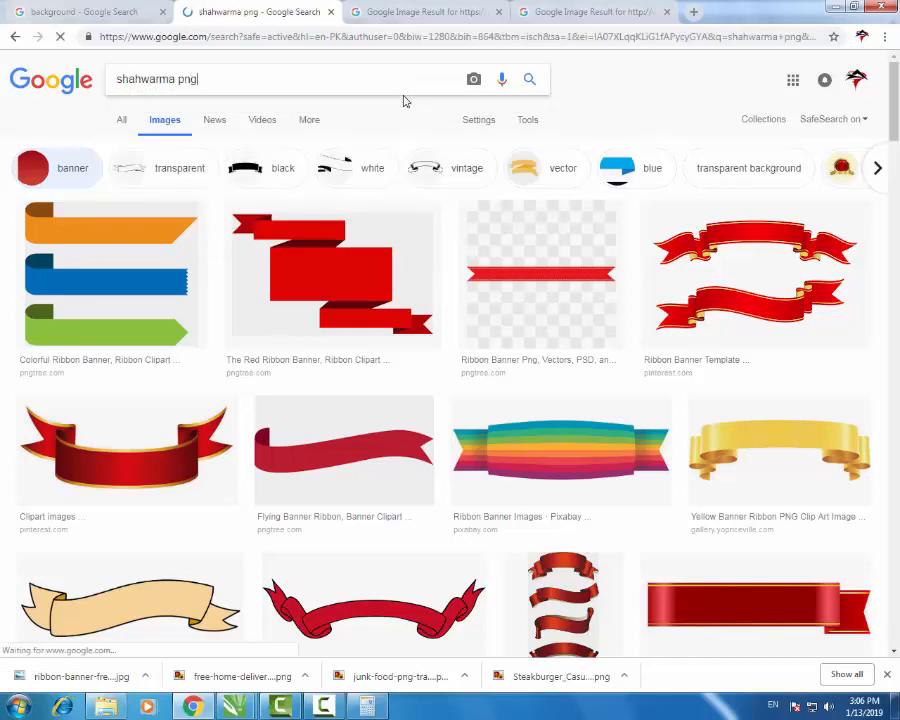
pyautogui.click(202, 208)
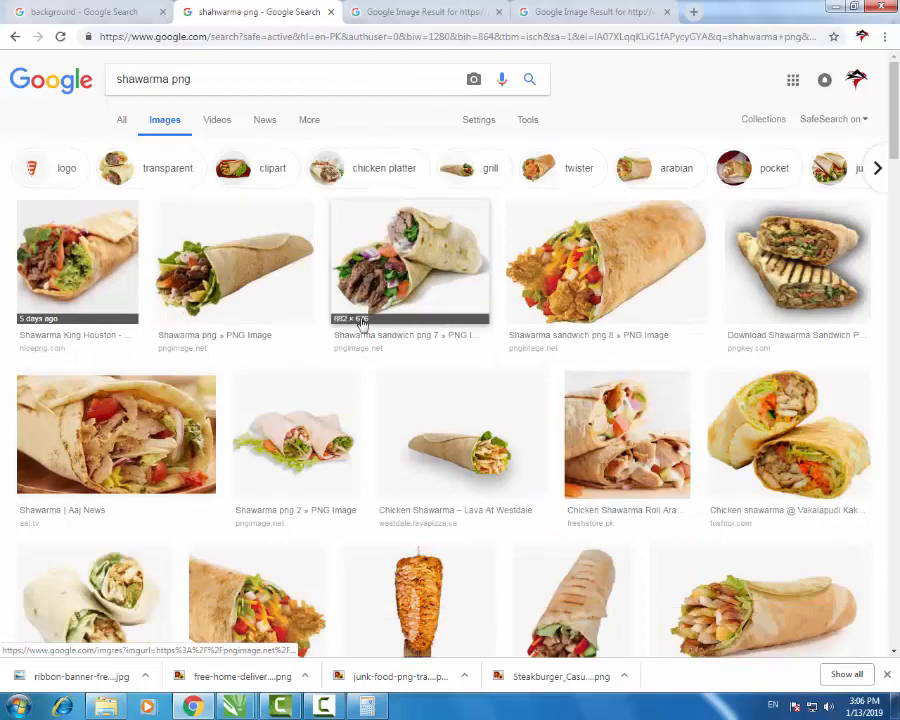
# - Save a shawarma wrap image as shawarma-png.png and drop it onto the CorelDRAW menu
pyautogui.scroll(-1, 362, 322)
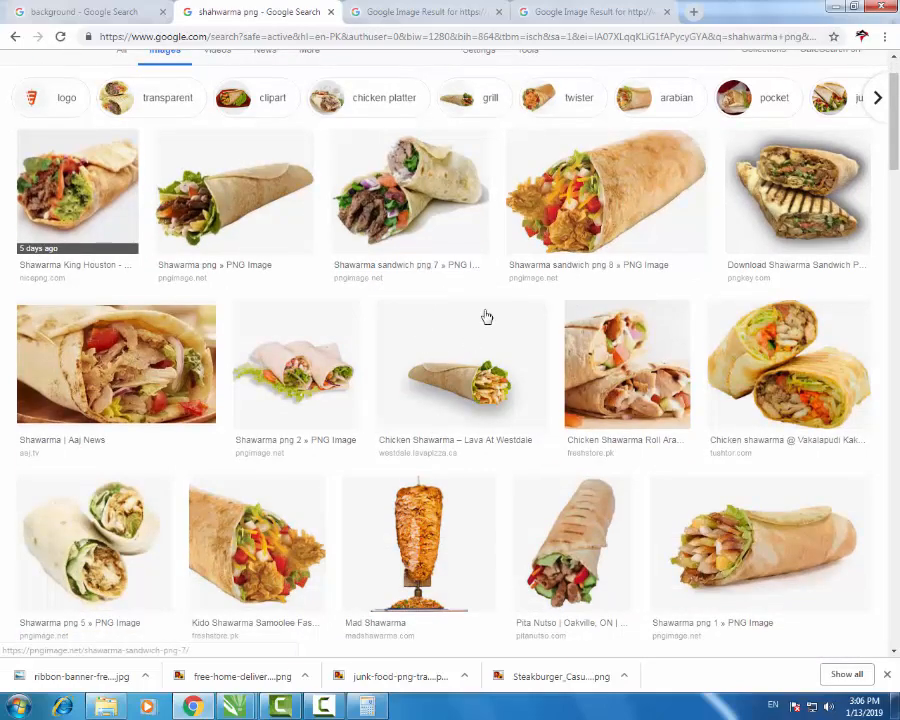
pyautogui.scroll(-3, 486, 317)
pyautogui.scroll(4, 360, 226)
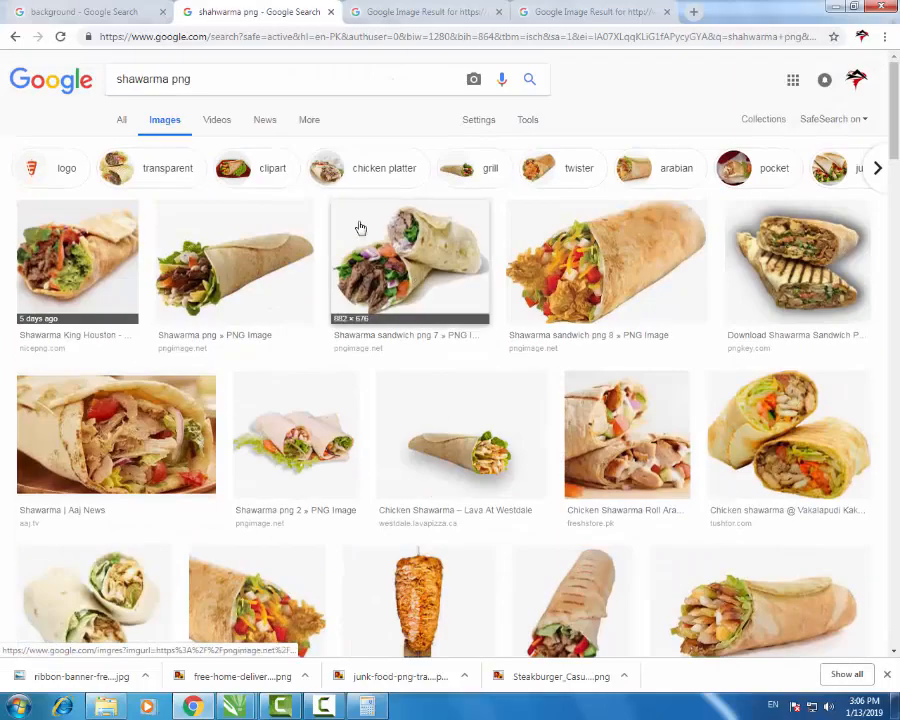
pyautogui.click(248, 271)
pyautogui.rightClick(349, 344)
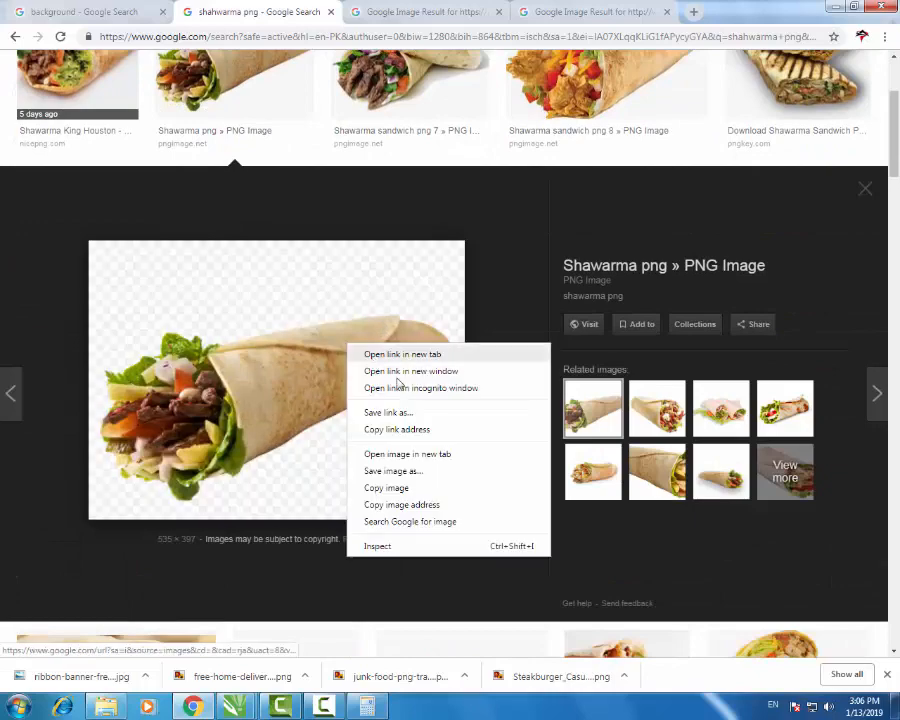
pyautogui.click(424, 472)
pyautogui.click(331, 340)
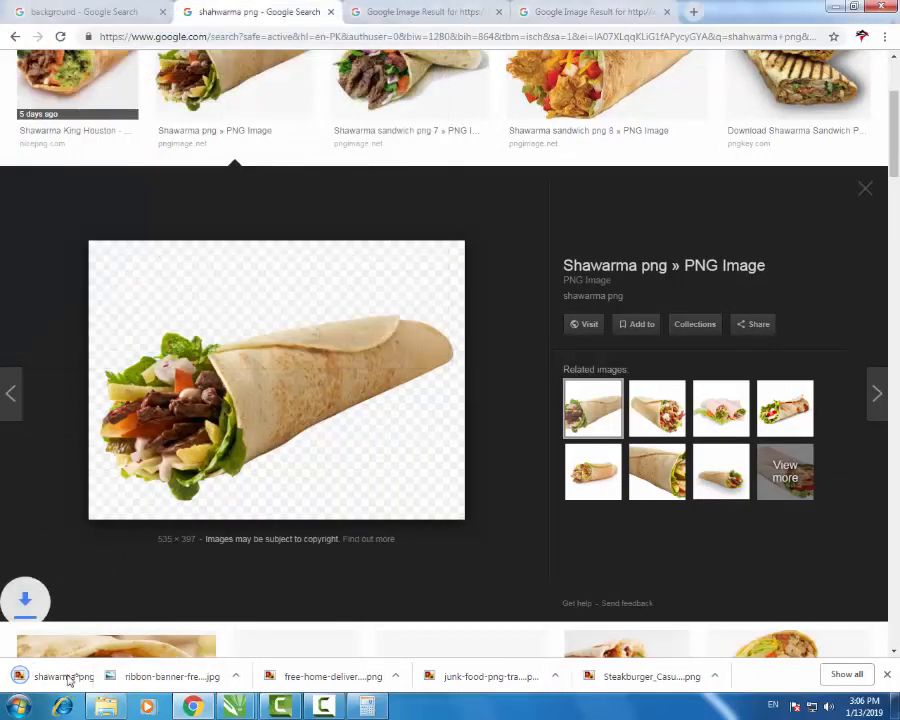
pyautogui.moveTo(233, 713); pyautogui.dragTo(391, 558)
# - Shrink the shawarma wrap to about 10.8% and set it below the Shawarma heading, above the prices
pyautogui.moveTo(535, 440); pyautogui.dragTo(368, 563)
pyautogui.moveTo(285, 133); pyautogui.dragTo(287, 135)
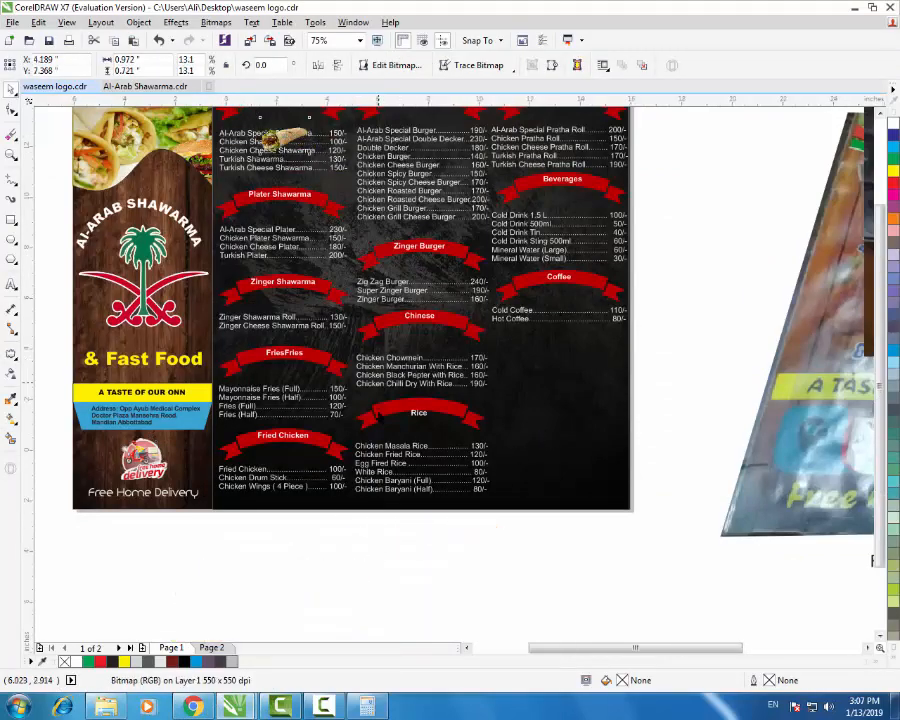
pyautogui.scroll(-2, 378, 360)
pyautogui.scroll(5, 343, 262)
pyautogui.moveTo(342, 262); pyautogui.dragTo(338, 160)
pyautogui.scroll(-1, 350, 202)
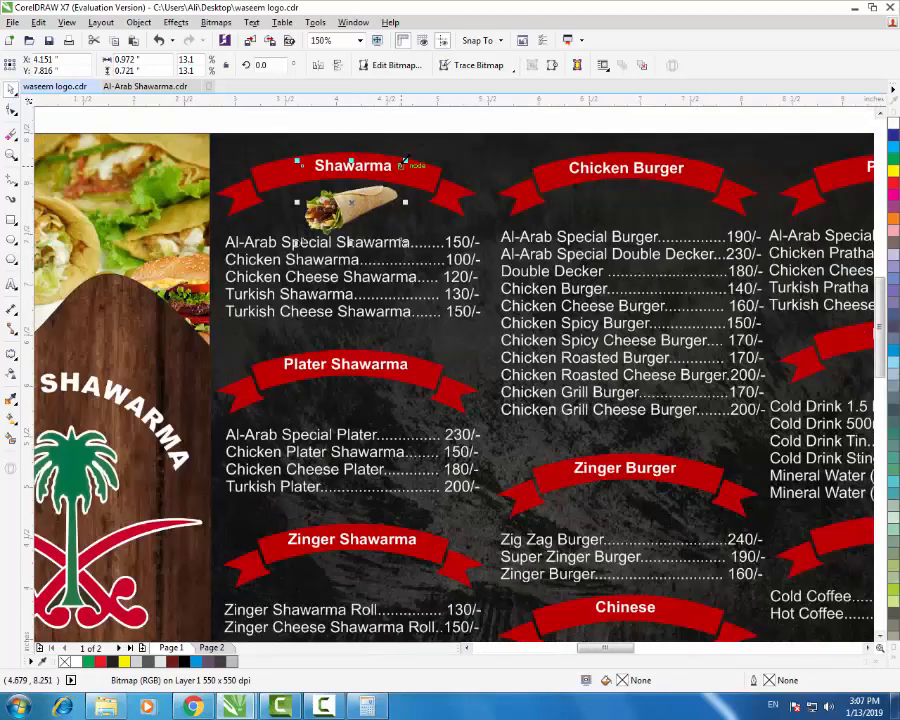
pyautogui.moveTo(404, 161); pyautogui.dragTo(396, 168)
pyautogui.scroll(-1, 385, 217)
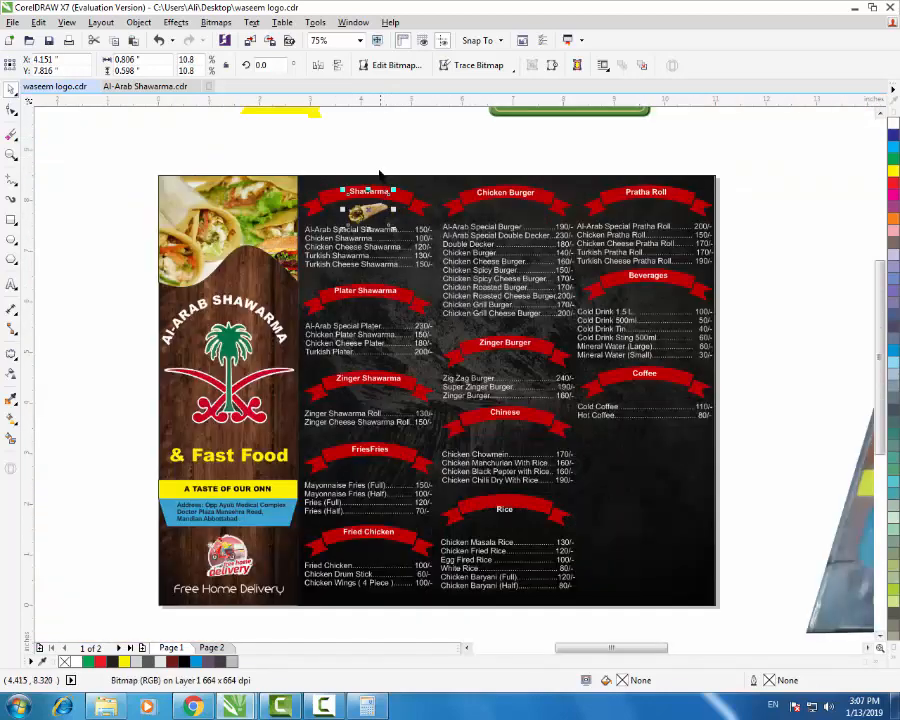
pyautogui.click(265, 106)
# - Save the Shawarma sandwich png 8 image as shawarma-sandwich-png-8 and return to CorelDRAW
pyautogui.click(193, 707)
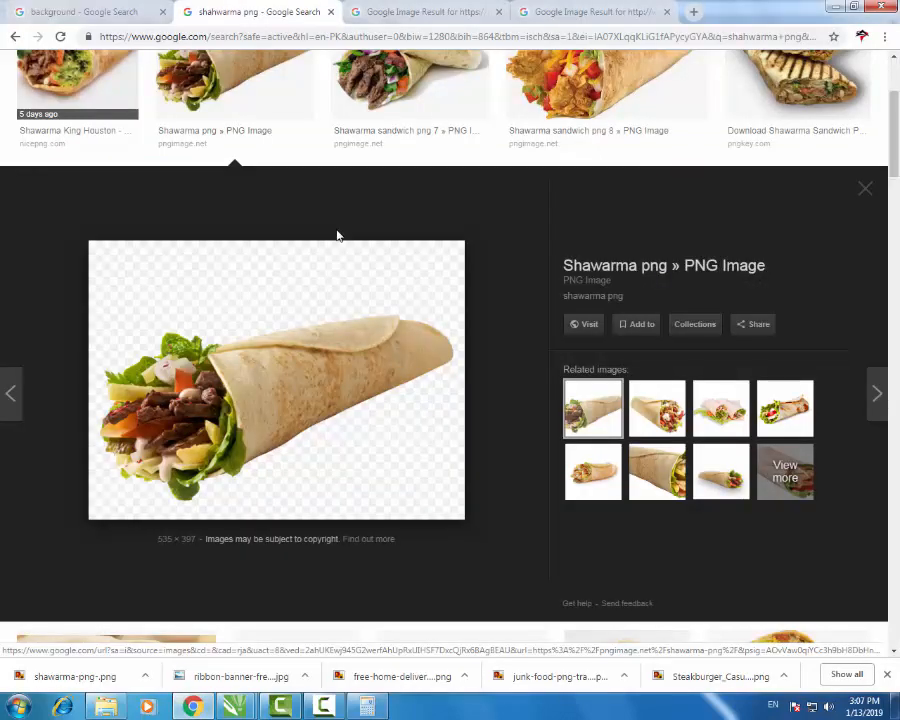
pyautogui.scroll(2, 337, 236)
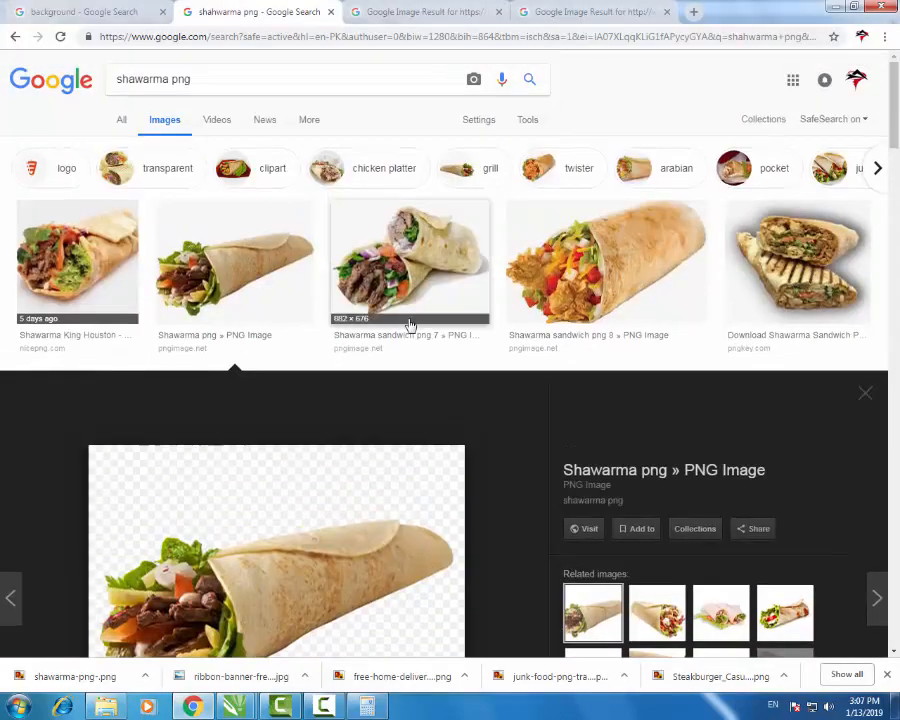
pyautogui.click(864, 400)
pyautogui.click(459, 285)
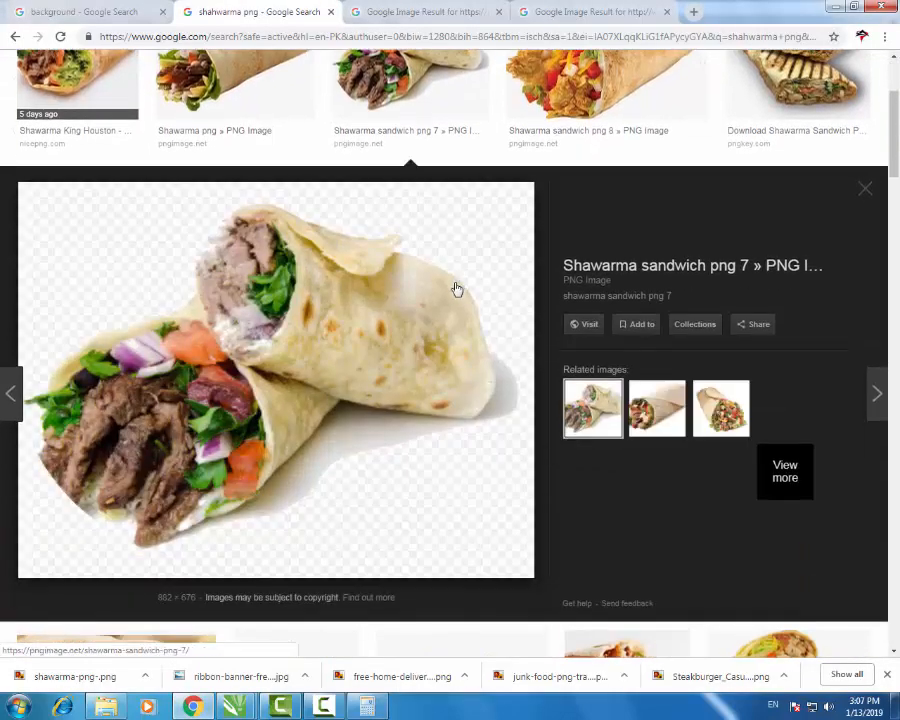
pyautogui.scroll(2, 598, 282)
pyautogui.click(612, 264)
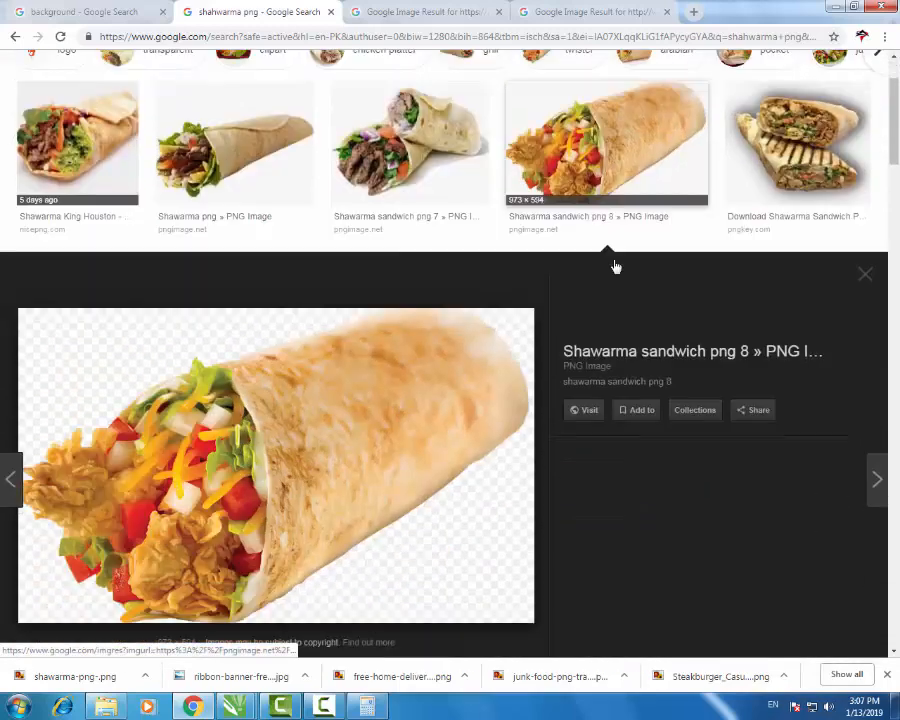
pyautogui.rightClick(335, 386)
pyautogui.click(396, 510)
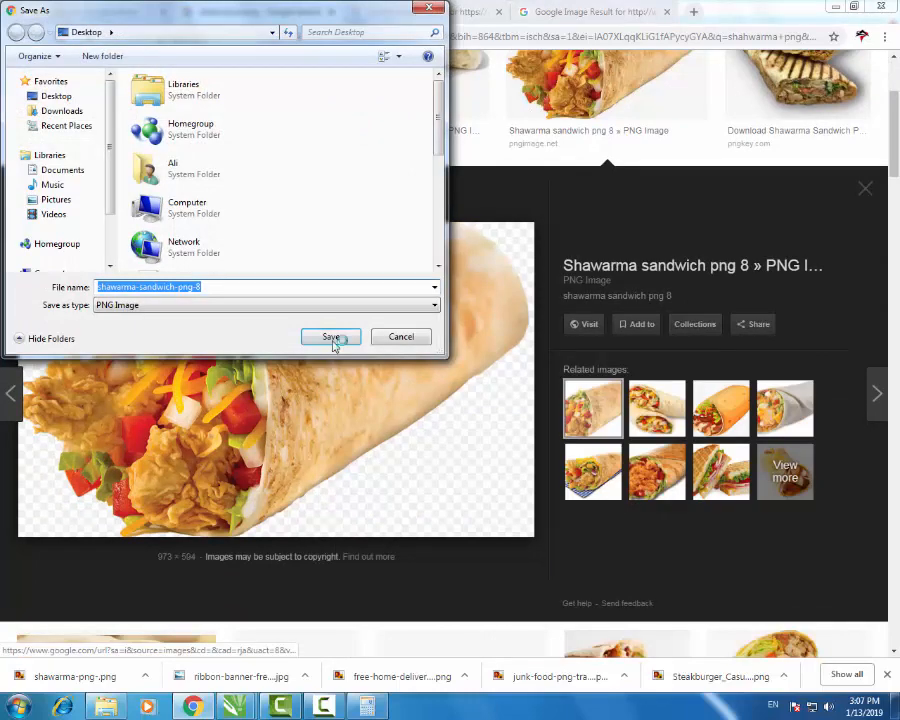
pyautogui.click(333, 338)
pyautogui.click(240, 707)
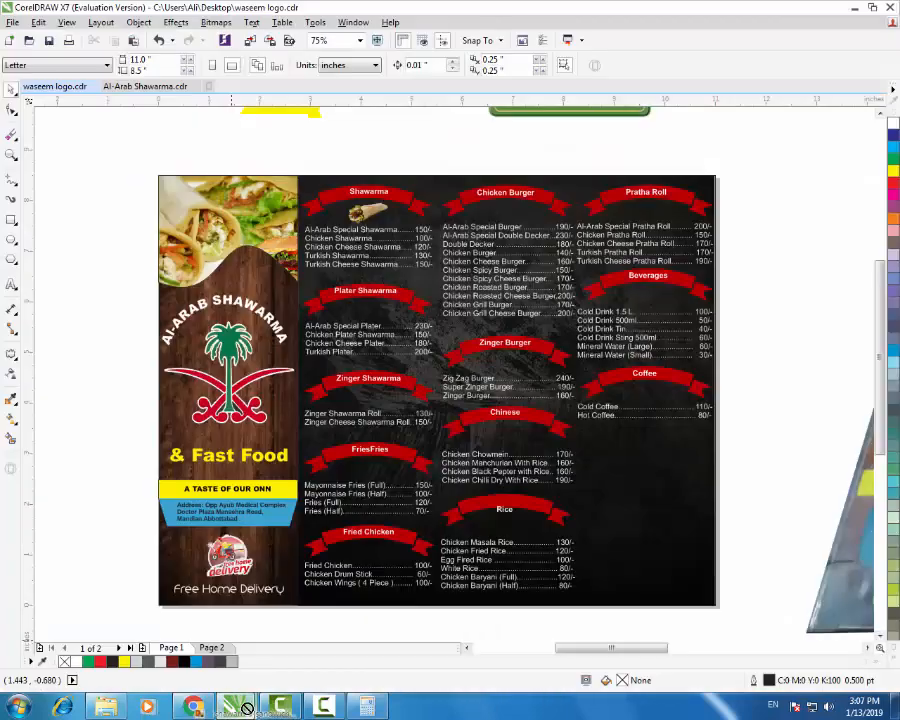
# - Place the downloaded sandwich image on the menu and shrink it to about 9%
pyautogui.moveTo(247, 708); pyautogui.dragTo(427, 220)
pyautogui.scroll(-1, 426, 414)
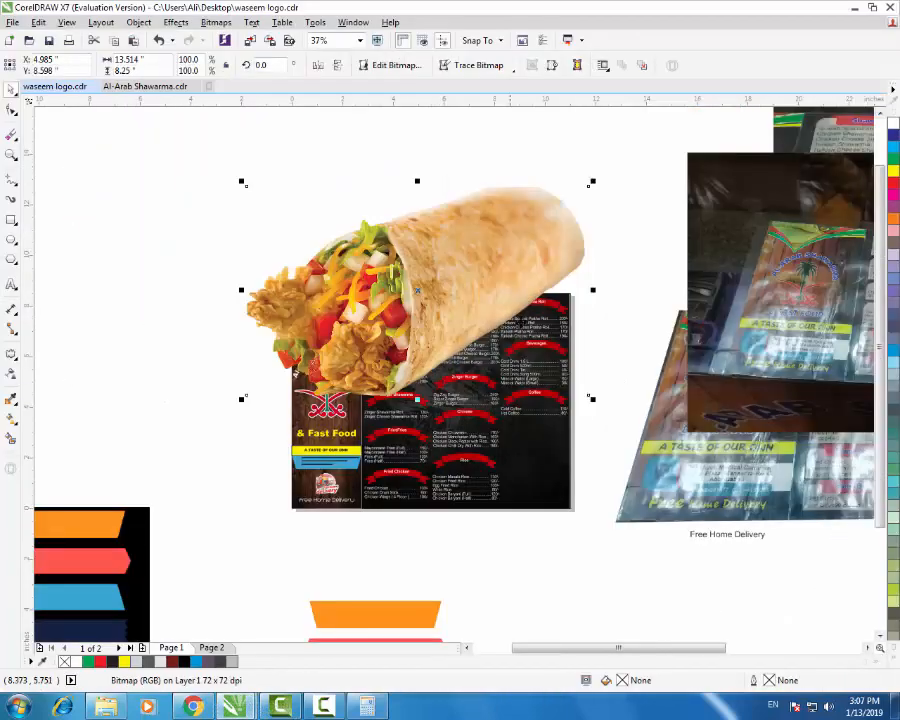
pyautogui.moveTo(592, 185); pyautogui.dragTo(350, 358)
pyautogui.scroll(2, 441, 295)
pyautogui.scroll(2, 350, 366)
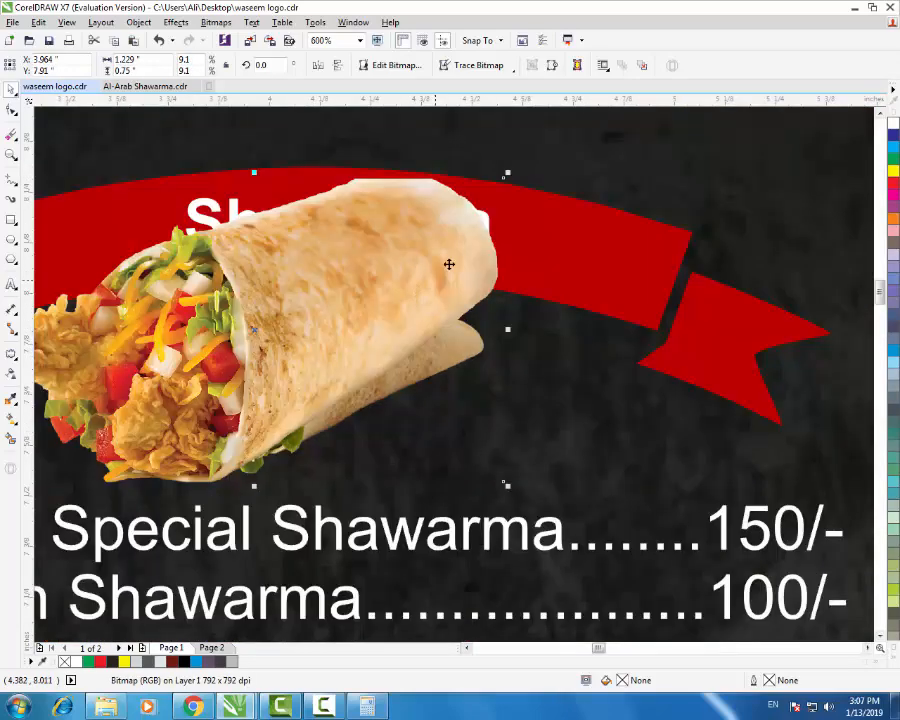
# - Resize and arrange both wrap photos together under the red Shawarma banner
pyautogui.moveTo(507, 175); pyautogui.dragTo(421, 226)
pyautogui.moveTo(145, 304); pyautogui.dragTo(302, 375)
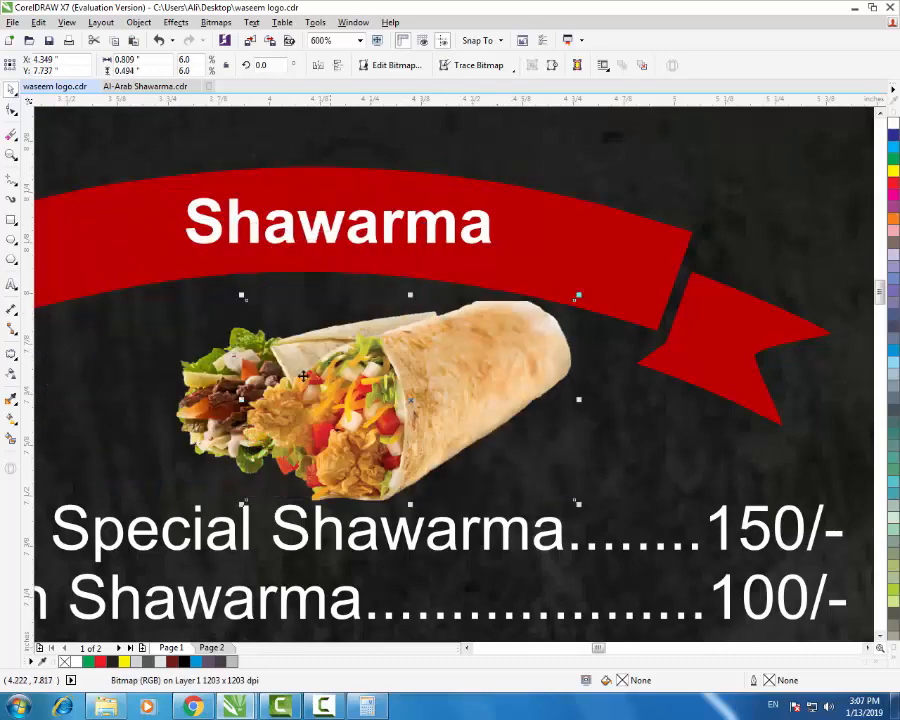
pyautogui.click(240, 380)
pyautogui.moveTo(241, 381); pyautogui.dragTo(157, 367)
pyautogui.scroll(-2, 374, 371)
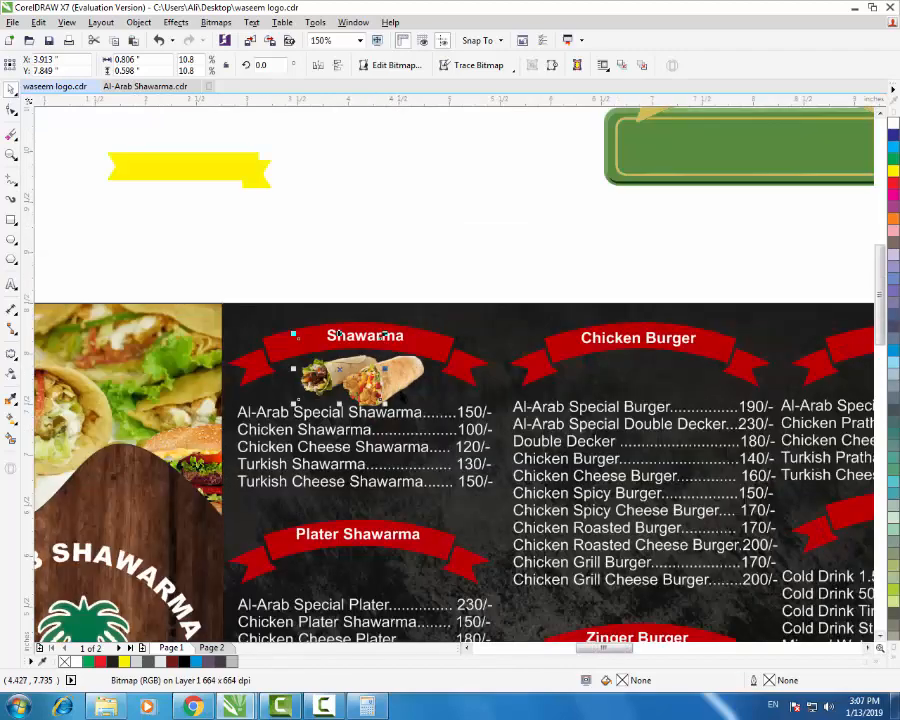
pyautogui.scroll(2, 392, 398)
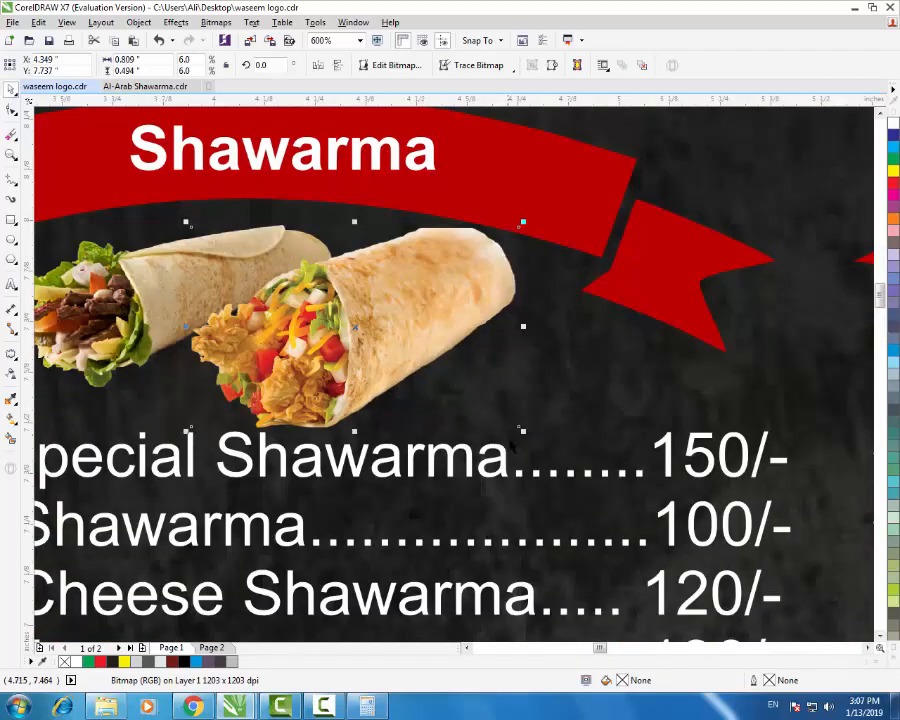
pyautogui.moveTo(521, 431); pyautogui.dragTo(484, 408)
pyautogui.scroll(-2, 476, 408)
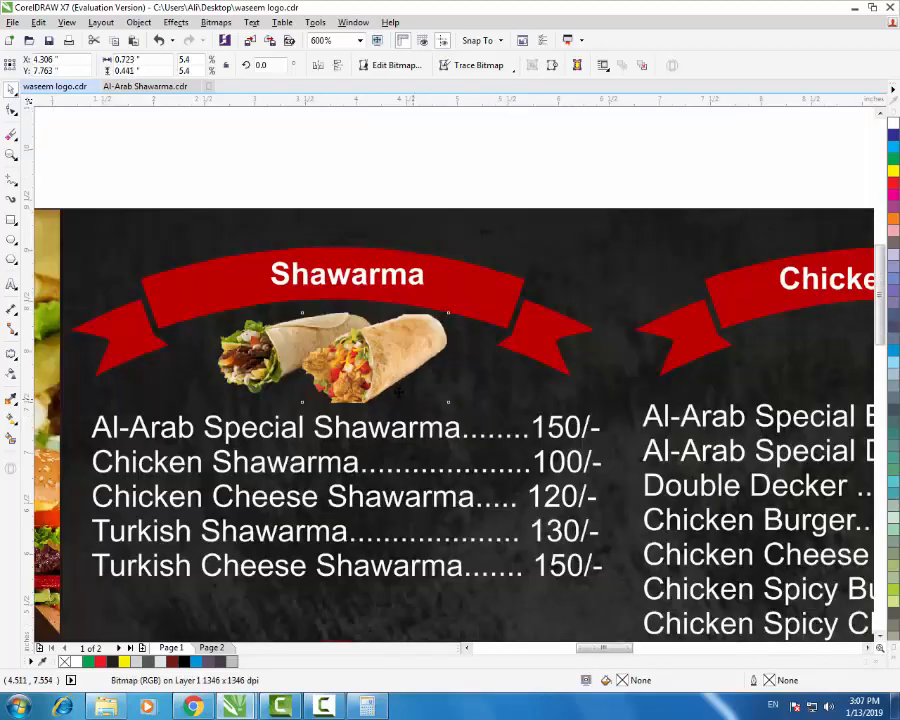
pyautogui.click(398, 277)
pyautogui.scroll(-2, 388, 278)
pyautogui.scroll(2, 376, 310)
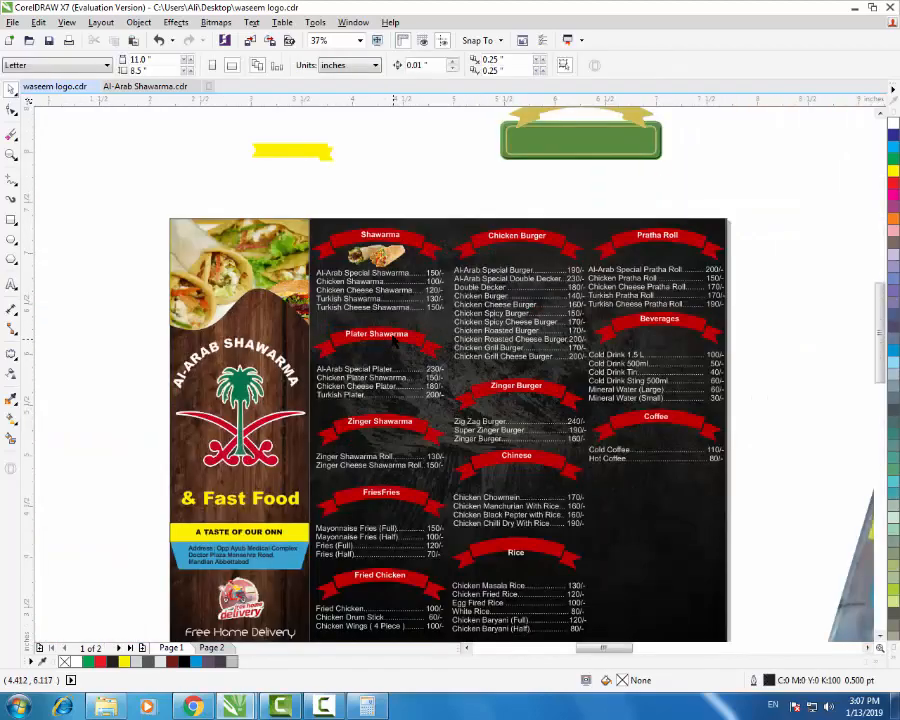
# - Search Google Images for 'platter shawarma png', correcting the misspelled query
pyautogui.click(193, 707)
pyautogui.scroll(3, 350, 420)
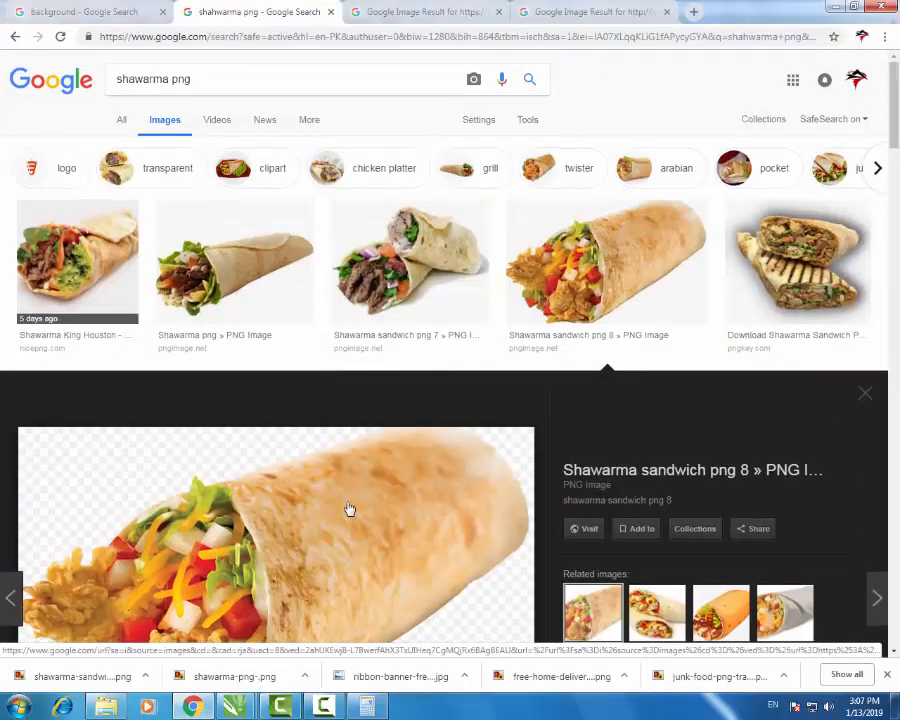
pyautogui.click(225, 88)
pyautogui.hotkey('ctrl', 'a')
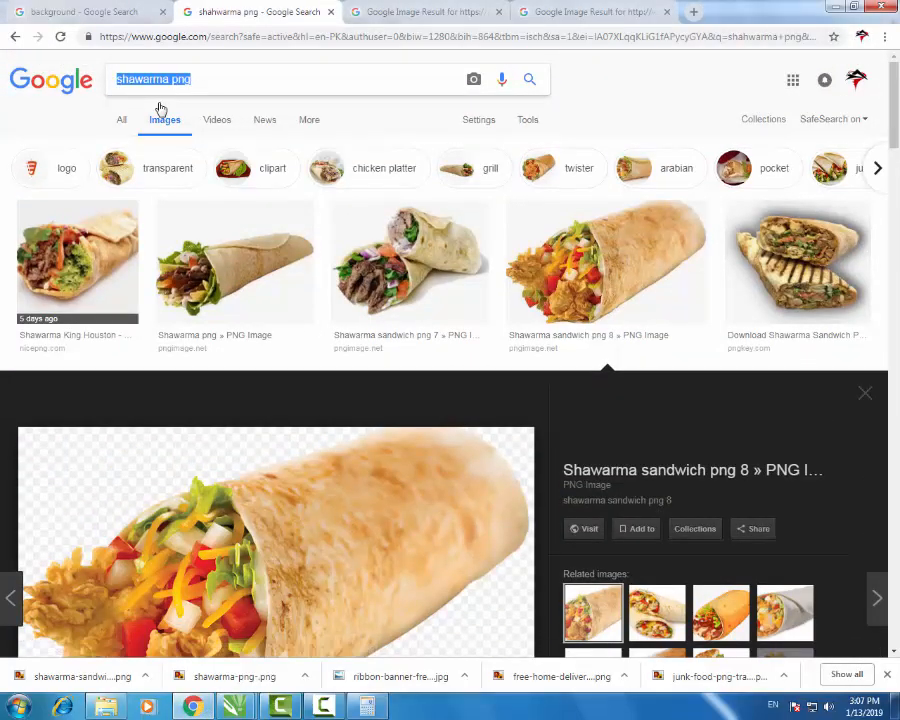
pyautogui.write('plat')
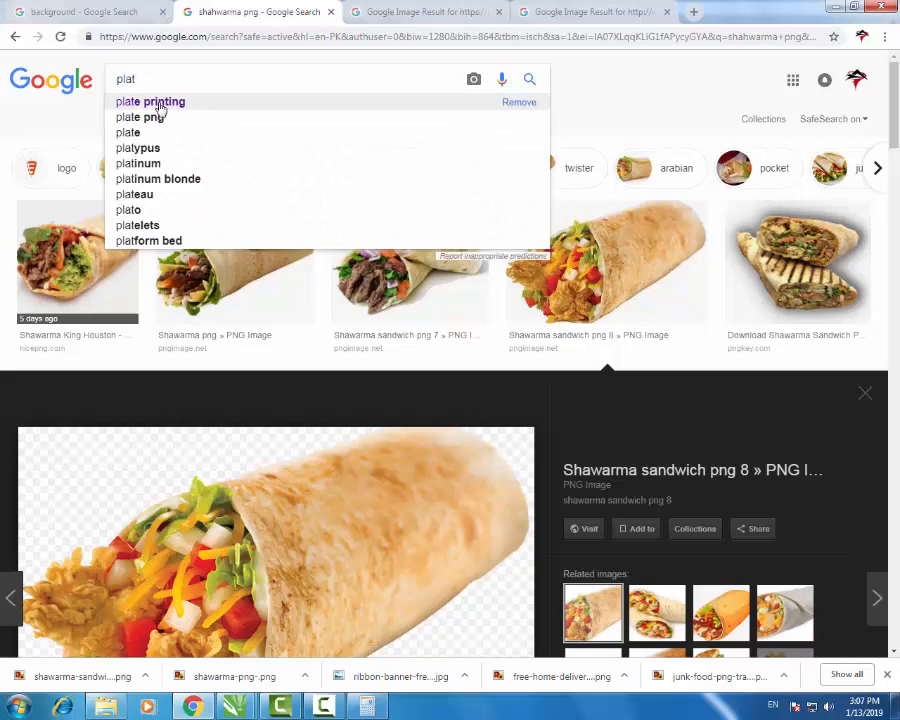
pyautogui.write('or shawarma')
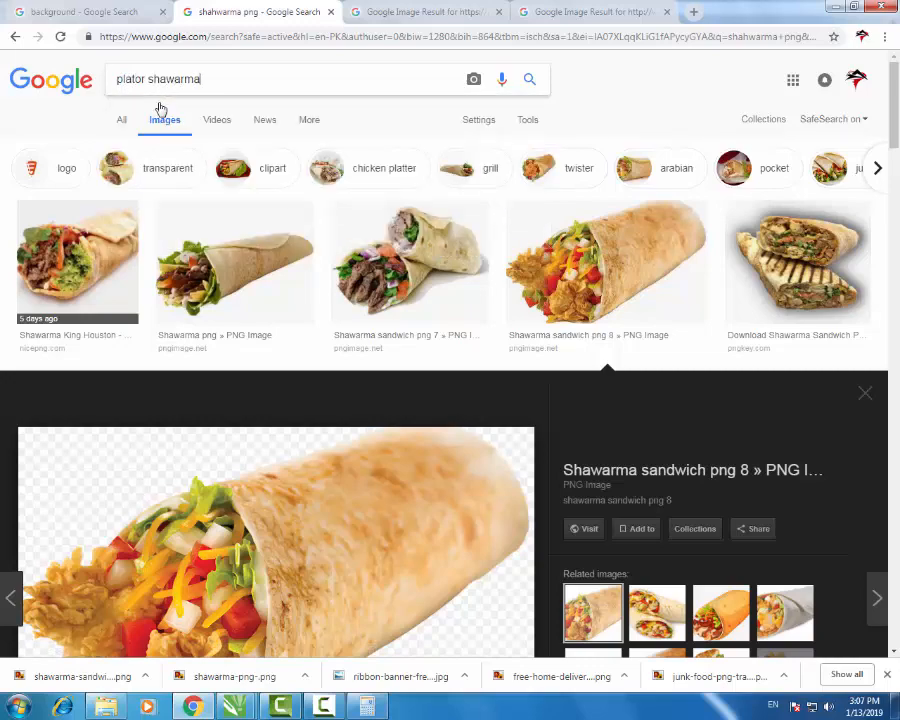
pyautogui.press('Return')
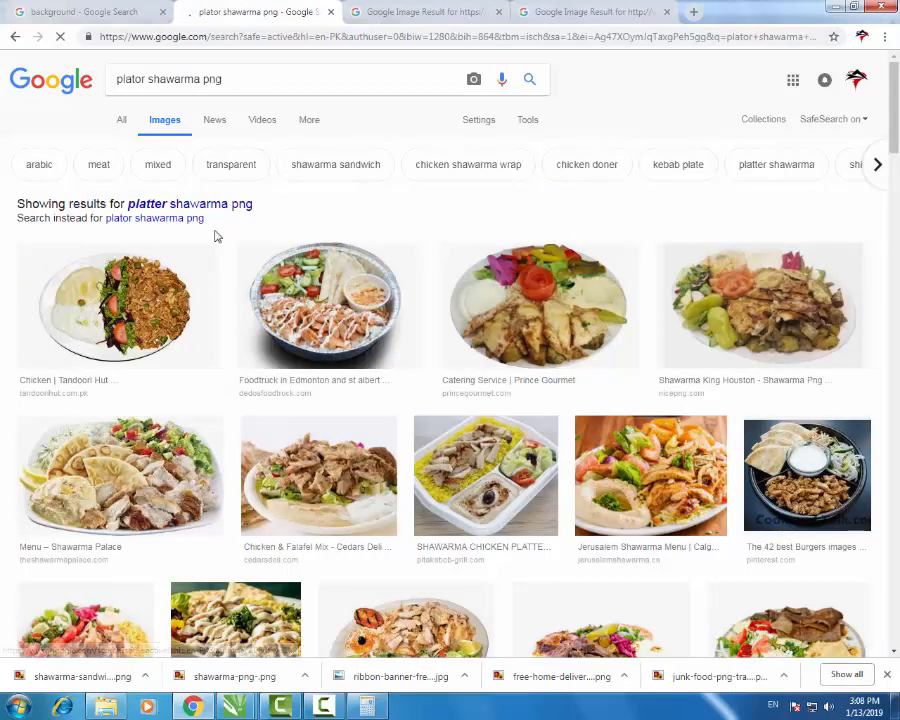
pyautogui.click(222, 206)
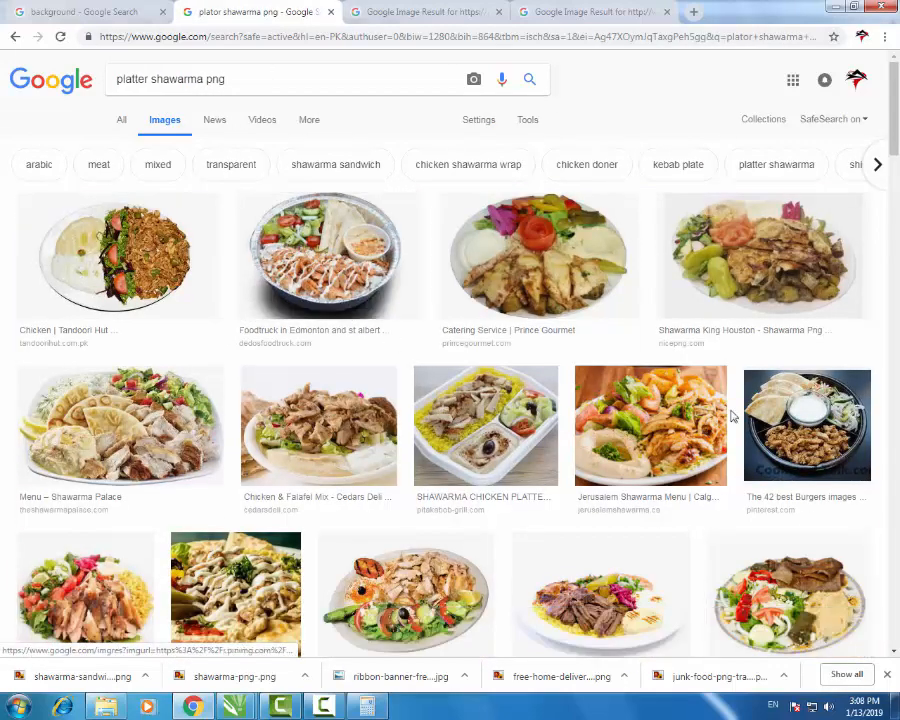
# - Preview the Entertainer shawarma plate and Cafe Istanbul platter images
pyautogui.scroll(-2, 638, 520)
pyautogui.scroll(-2, 638, 520)
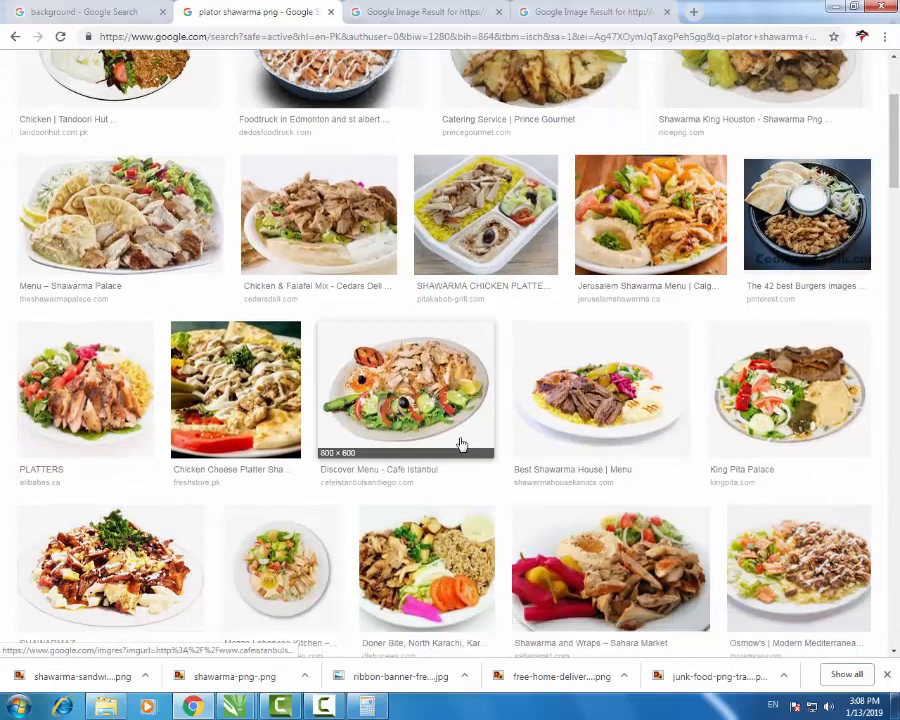
pyautogui.scroll(3, 500, 440)
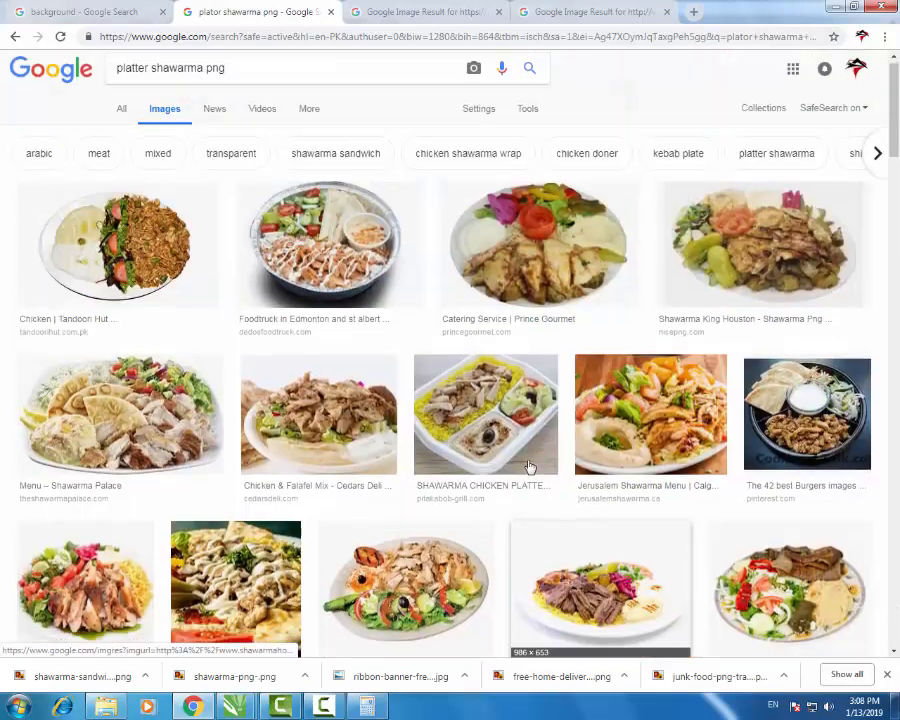
pyautogui.scroll(-10, 450, 422)
pyautogui.click(190, 400)
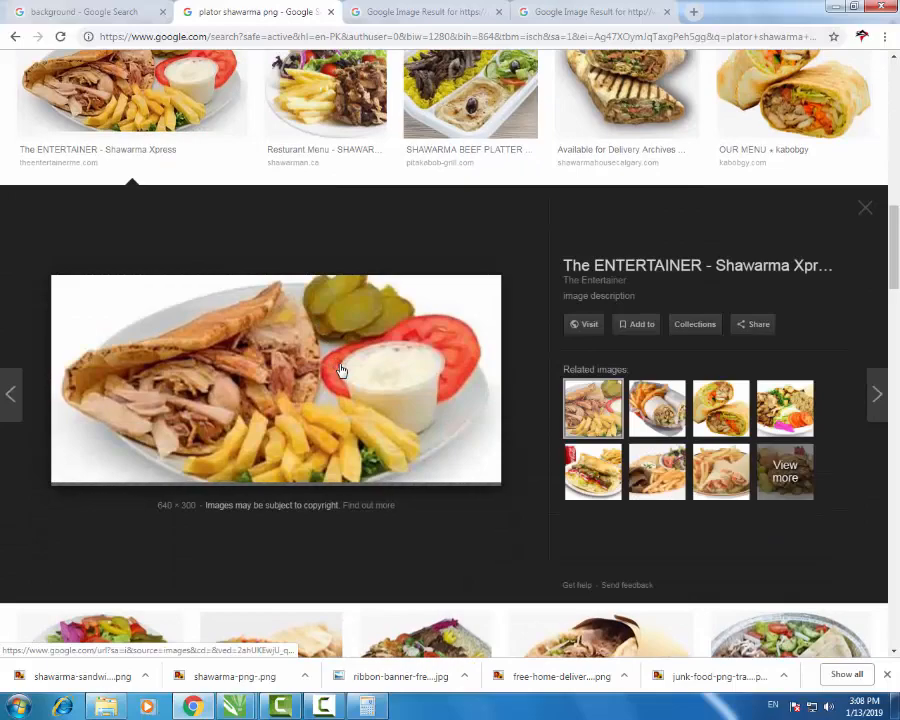
pyautogui.scroll(5, 470, 376)
pyautogui.scroll(4, 480, 377)
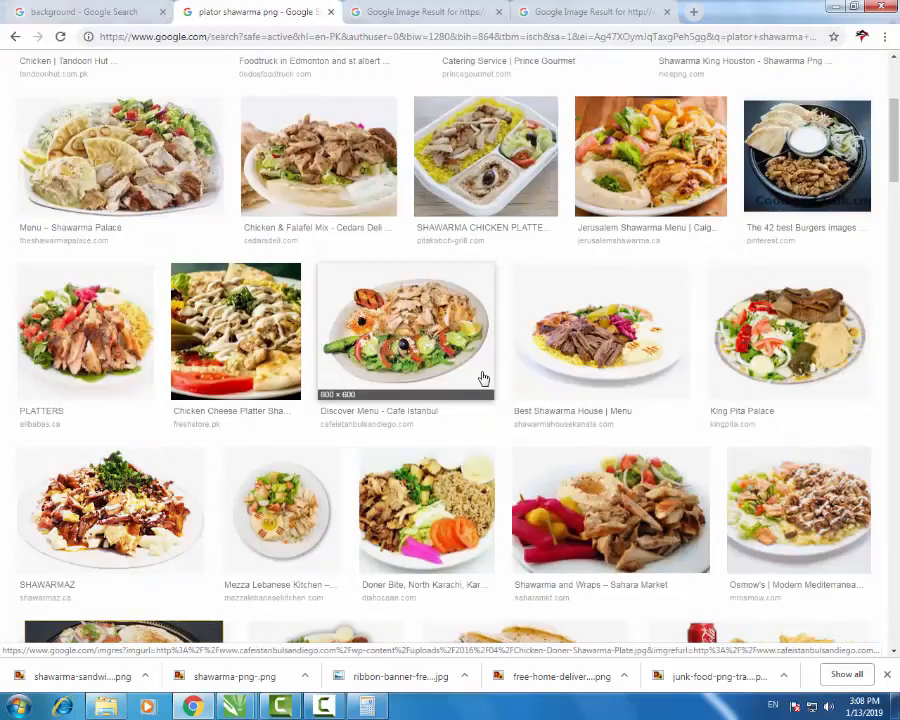
pyautogui.click(465, 360)
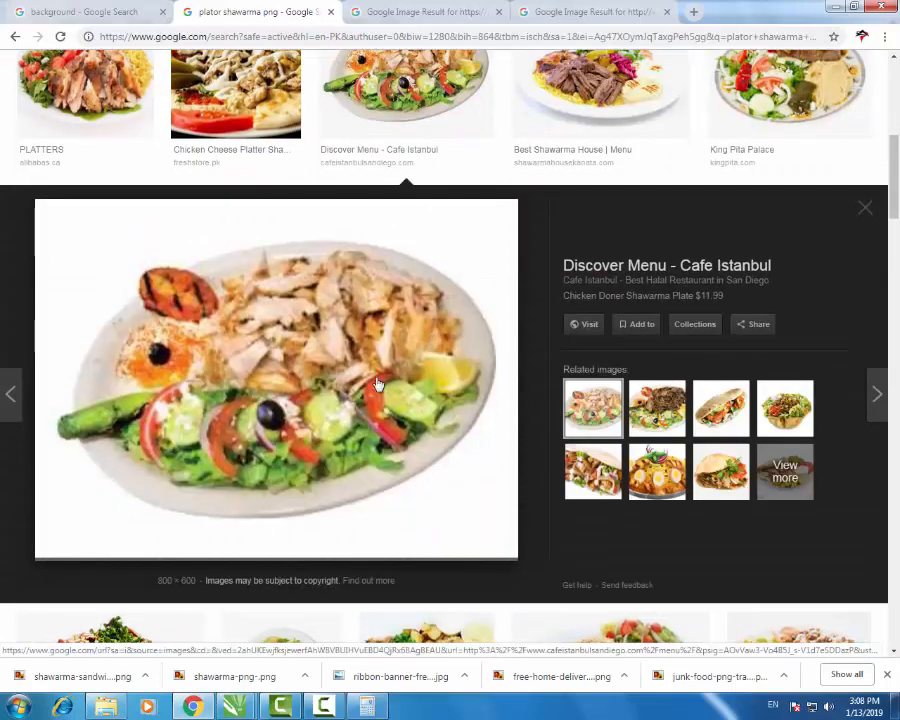
pyautogui.rightClick(300, 372)
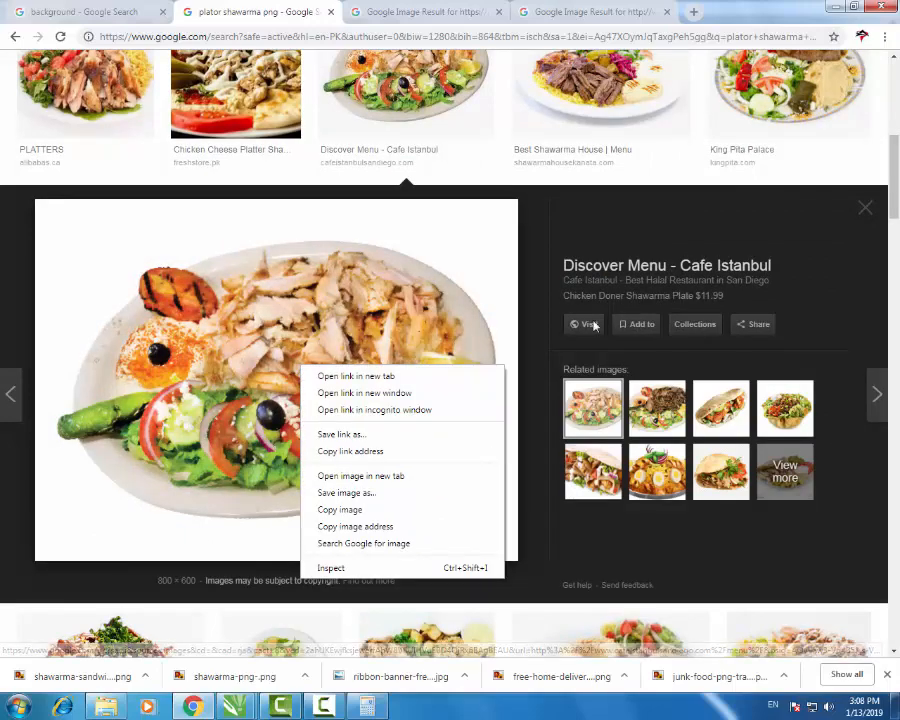
pyautogui.click(863, 209)
pyautogui.scroll(1, 680, 333)
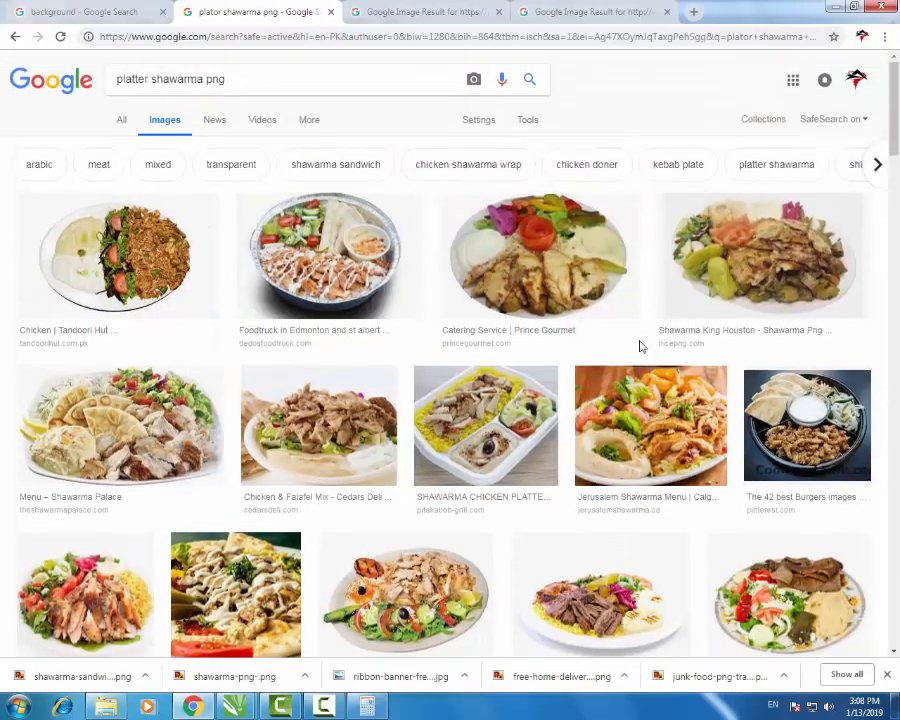
pyautogui.scroll(-3, 436, 360)
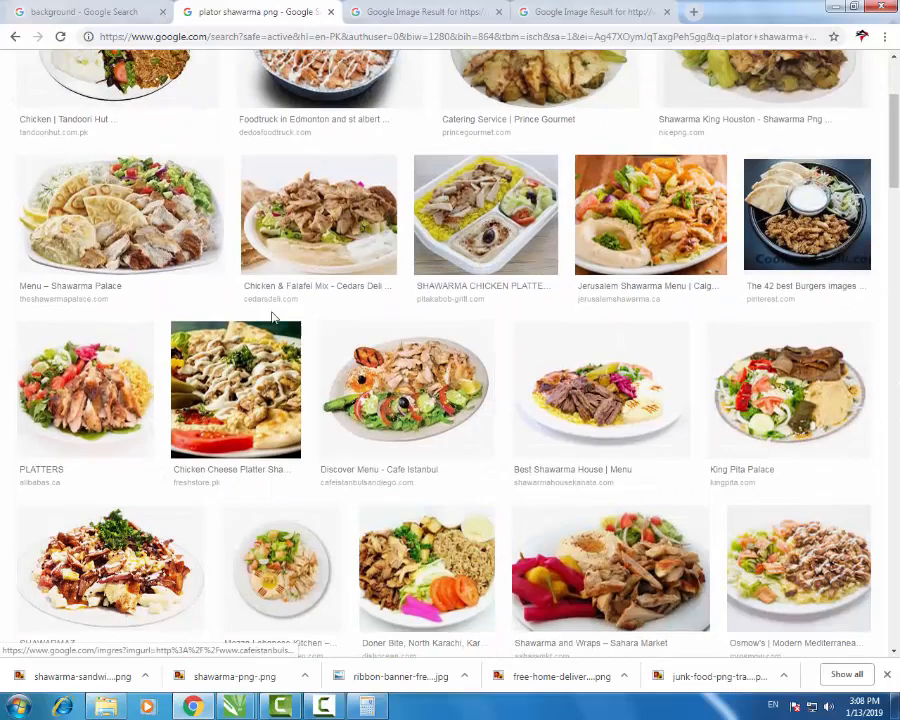
# - Preview the Shawarma Palace, food truck and Greely Hot Pizzeria platter images
pyautogui.click(96, 198)
pyautogui.scroll(4, 362, 393)
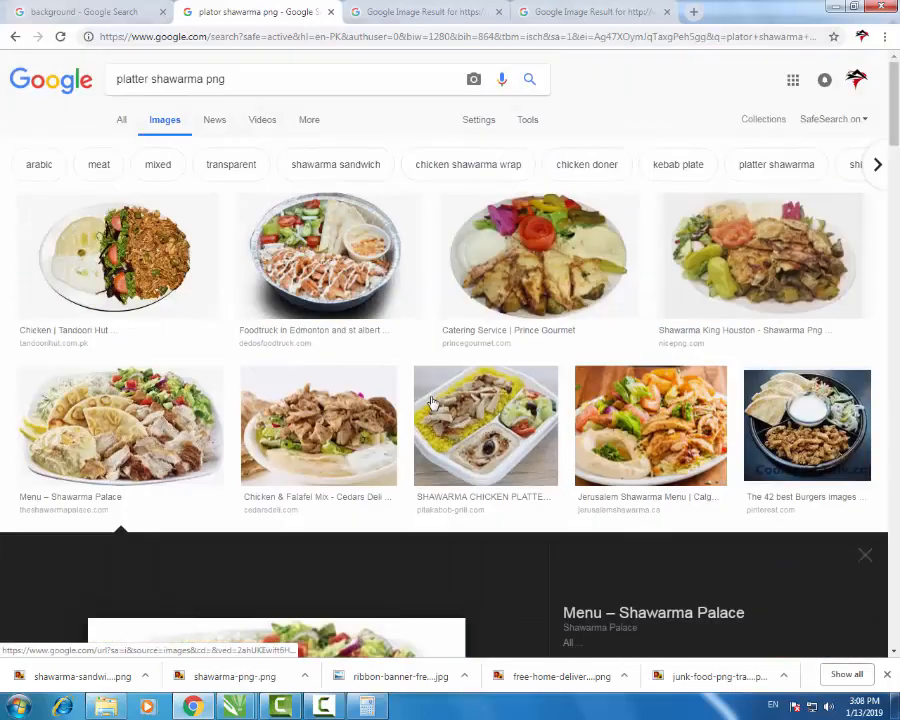
pyautogui.click(367, 262)
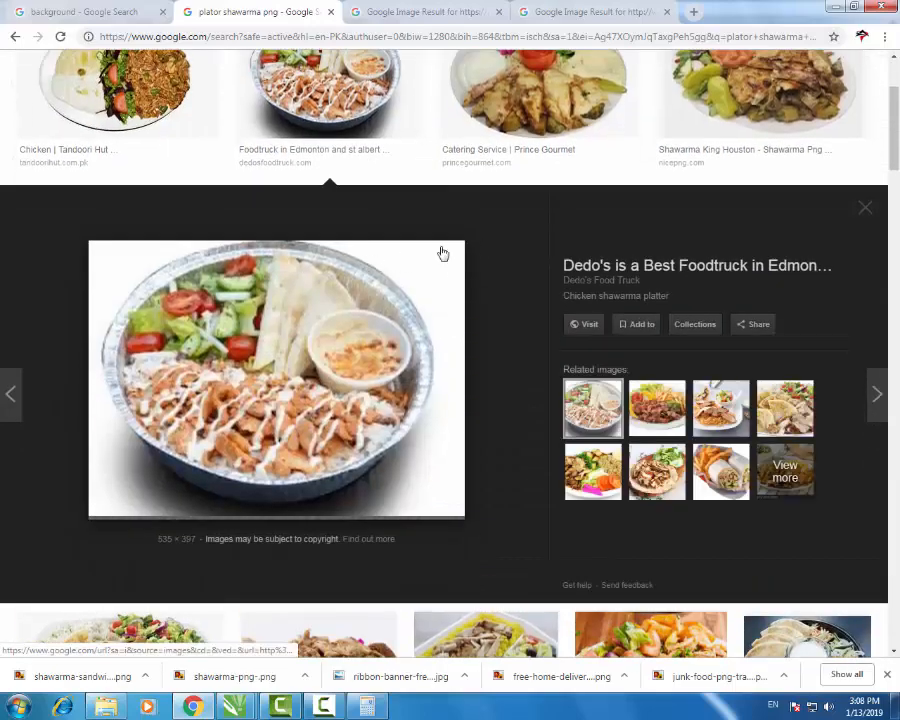
pyautogui.scroll(2, 440, 250)
pyautogui.click(864, 389)
pyautogui.scroll(-6, 592, 355)
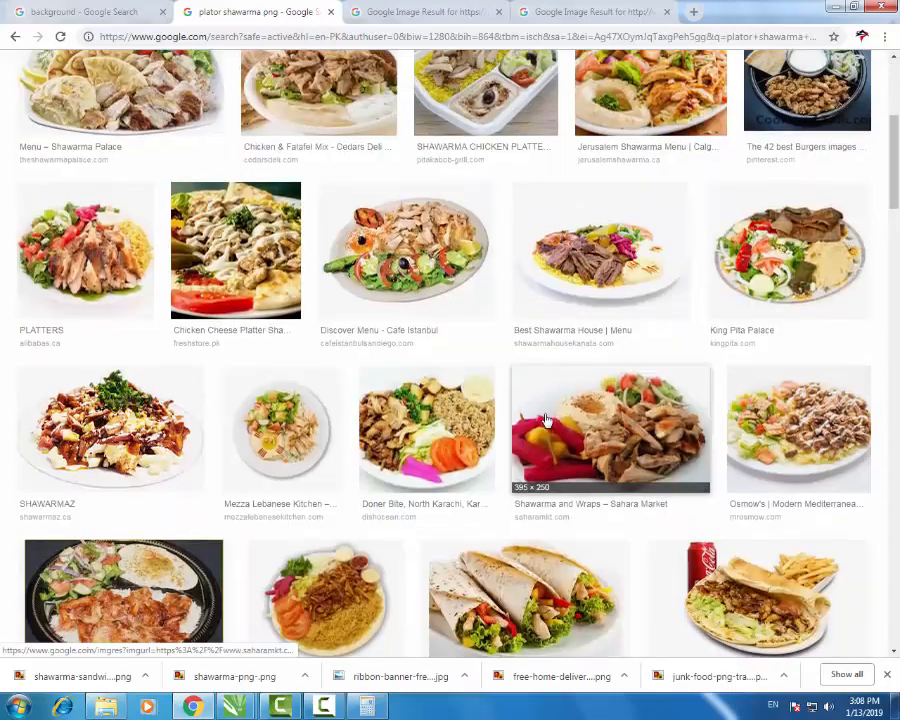
pyautogui.scroll(-1, 592, 355)
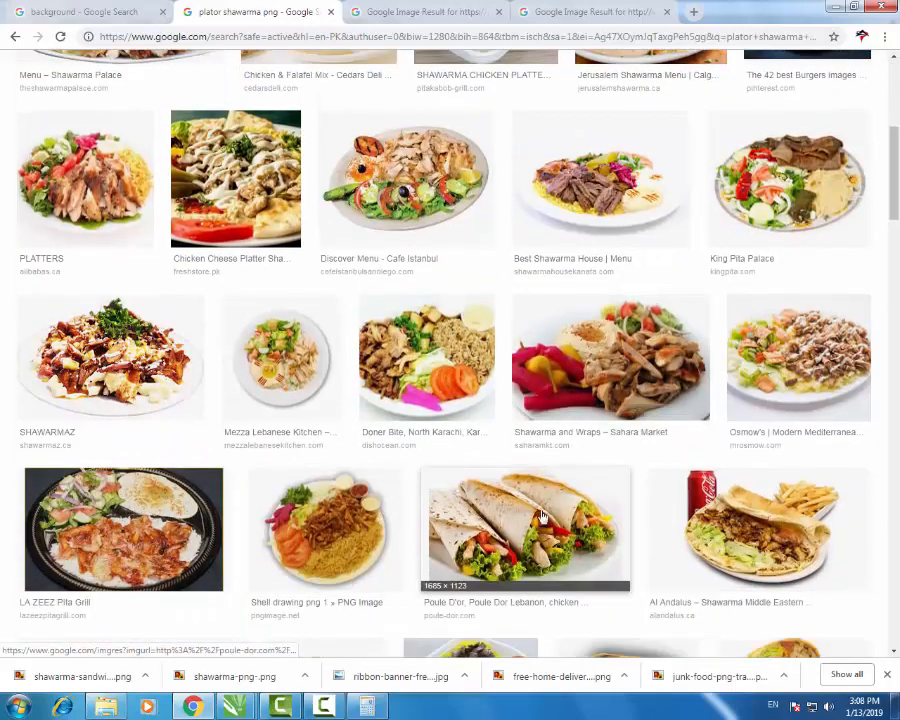
pyautogui.scroll(-3, 474, 398)
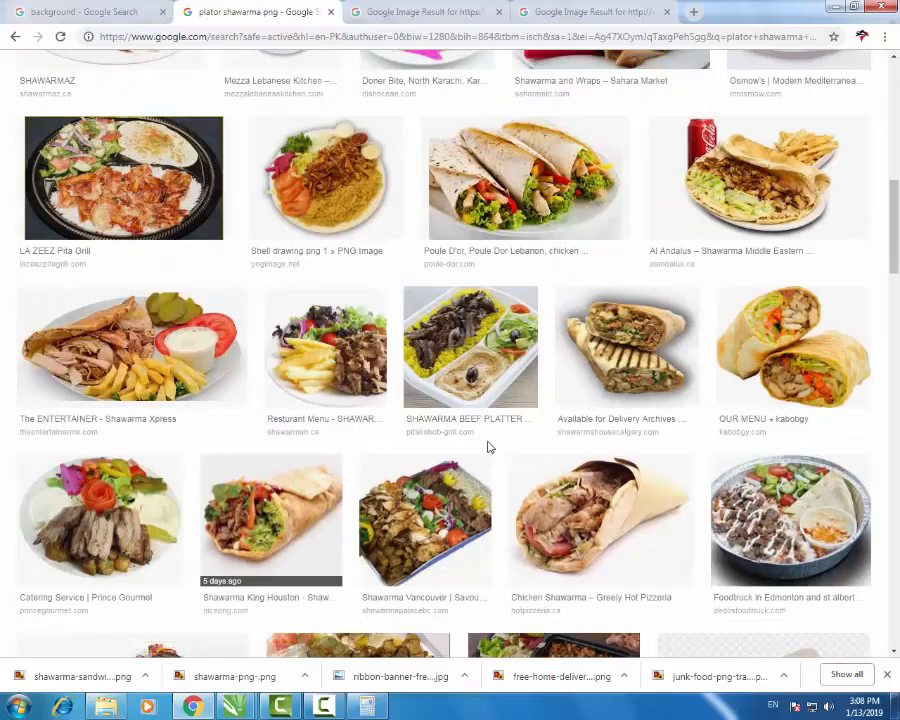
pyautogui.click(575, 508)
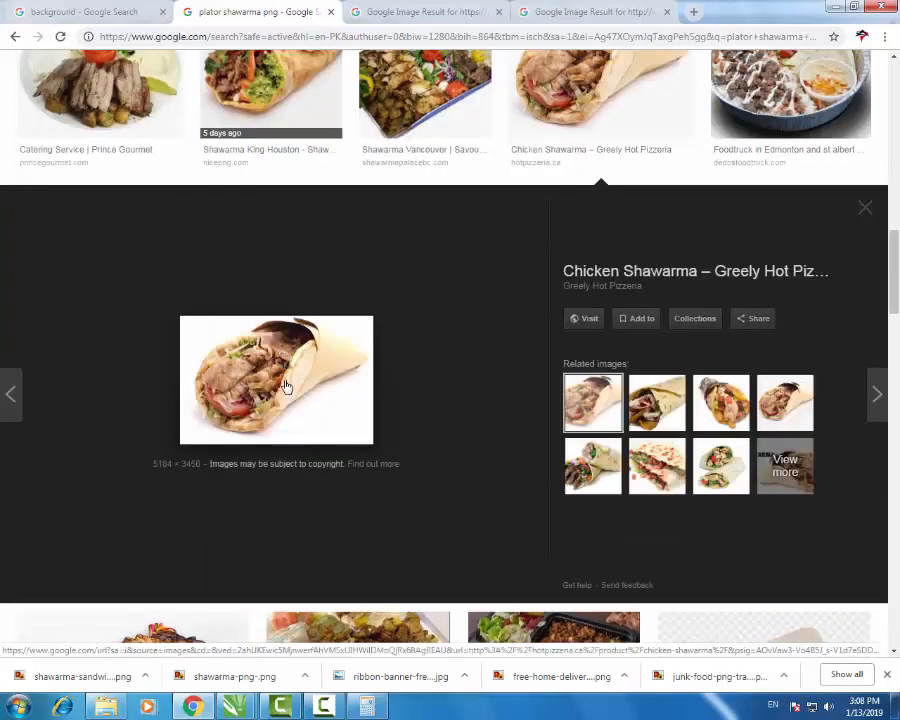
pyautogui.scroll(5, 378, 422)
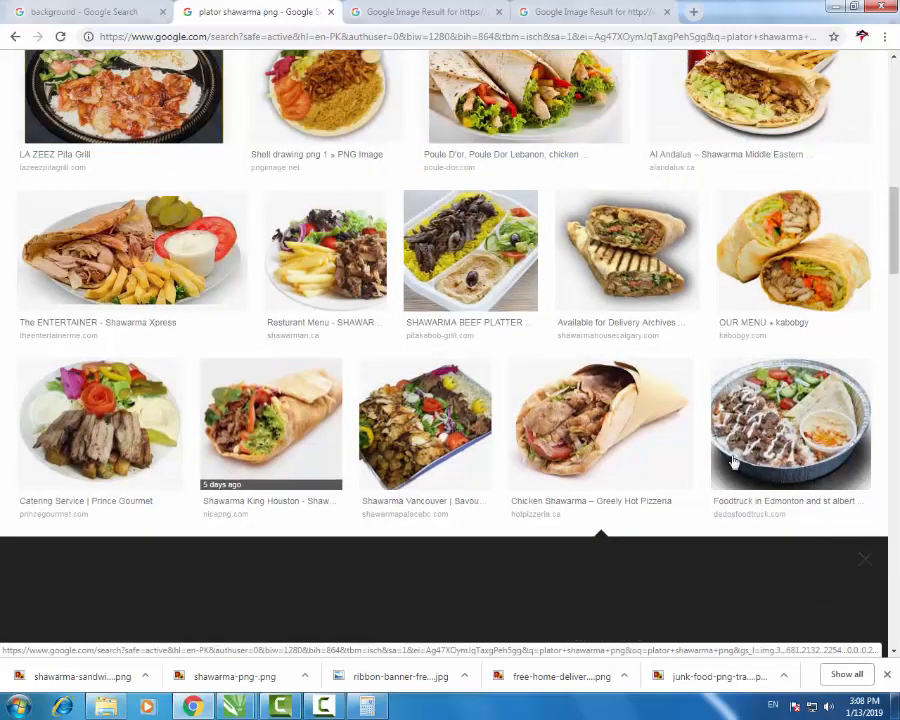
pyautogui.click(865, 558)
pyautogui.scroll(-2, 310, 427)
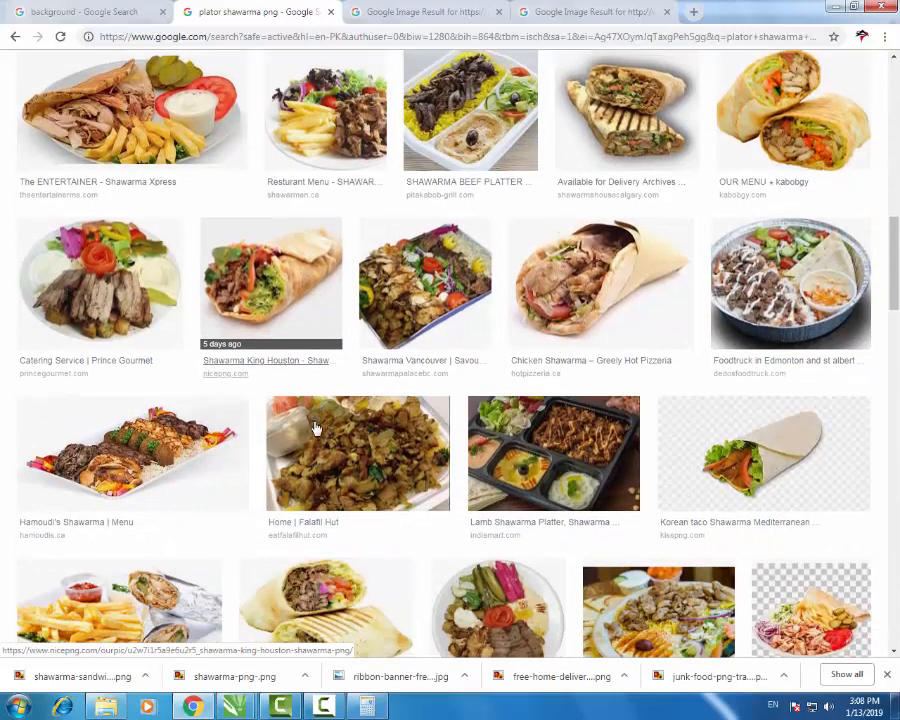
# - Save Hamoudi's Shawarma platter image as ThumbGen.png and drag it into the CorelDRAW menu
pyautogui.click(155, 447)
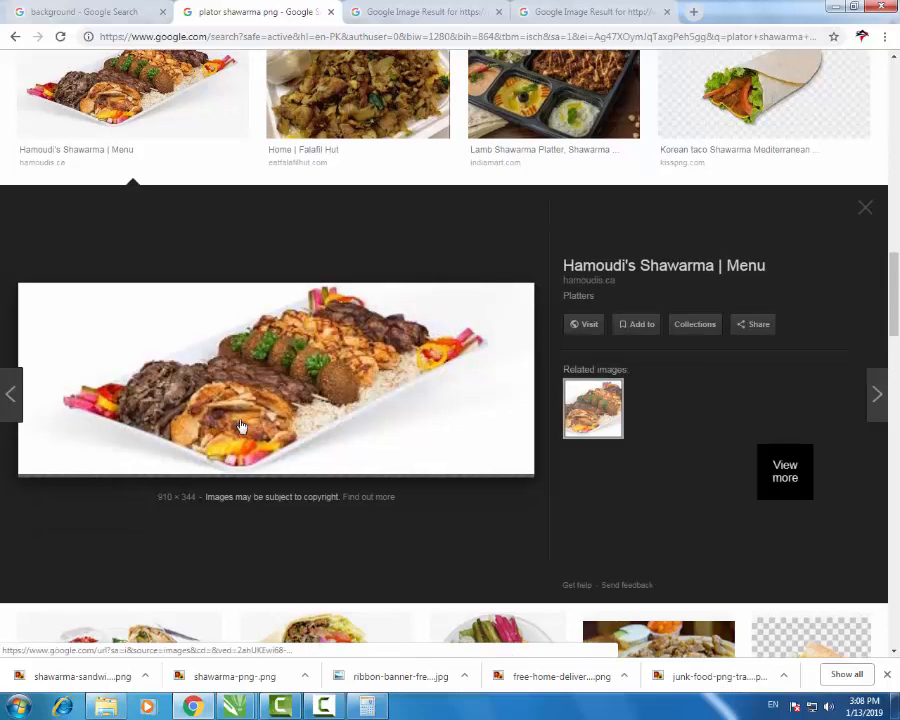
pyautogui.rightClick(321, 379)
pyautogui.click(386, 502)
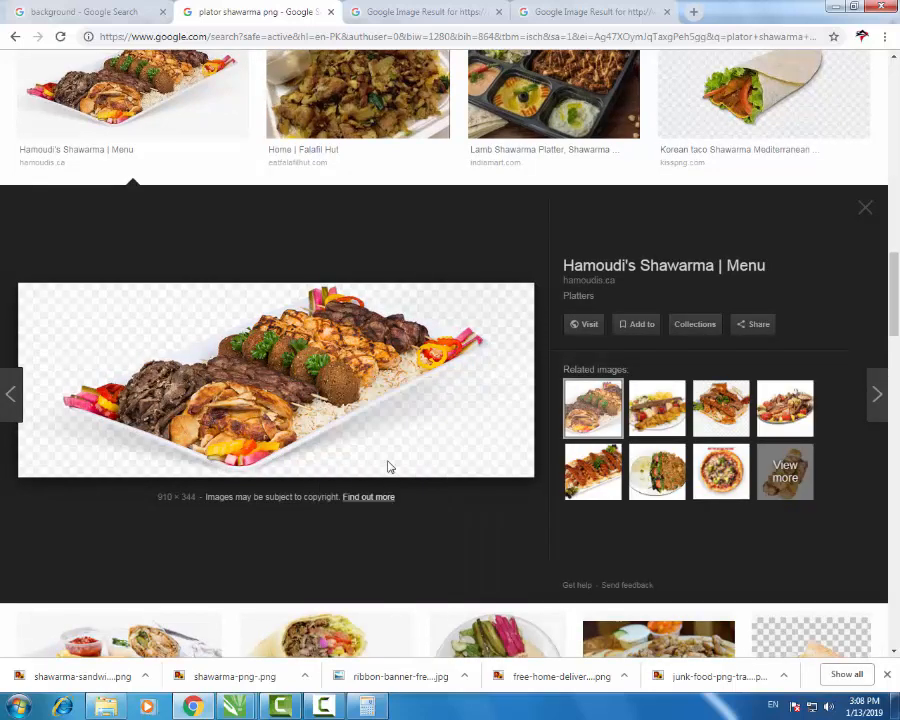
pyautogui.click(331, 335)
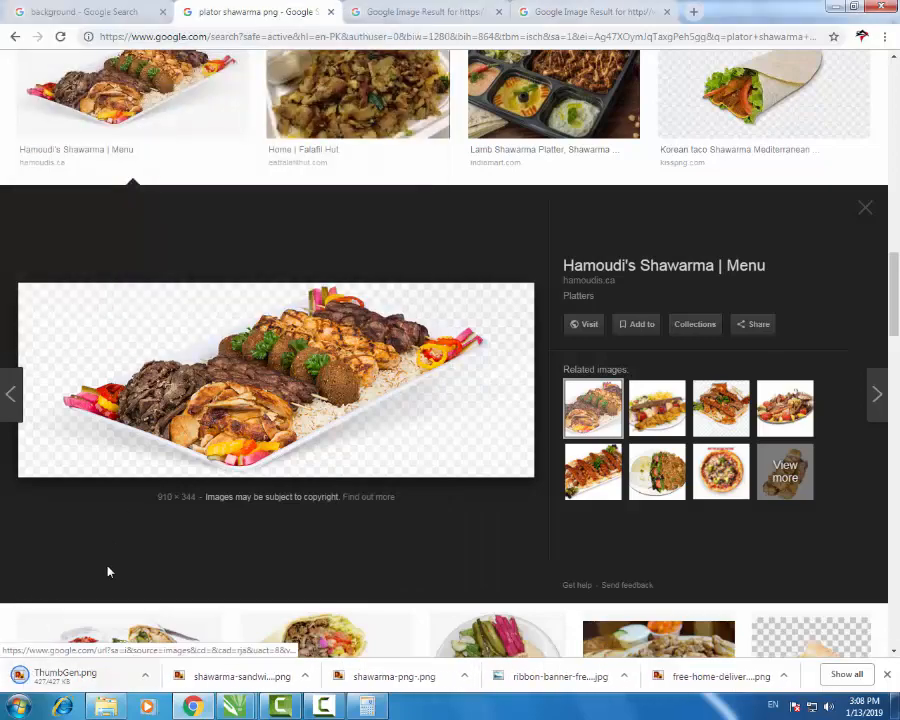
pyautogui.moveTo(56, 680); pyautogui.dragTo(351, 460)
# - Back in CorelDRAW, shrink the platter photo to about a fifth
pyautogui.hotkey('alt', 'Tab')
pyautogui.scroll(-2, 460, 423)
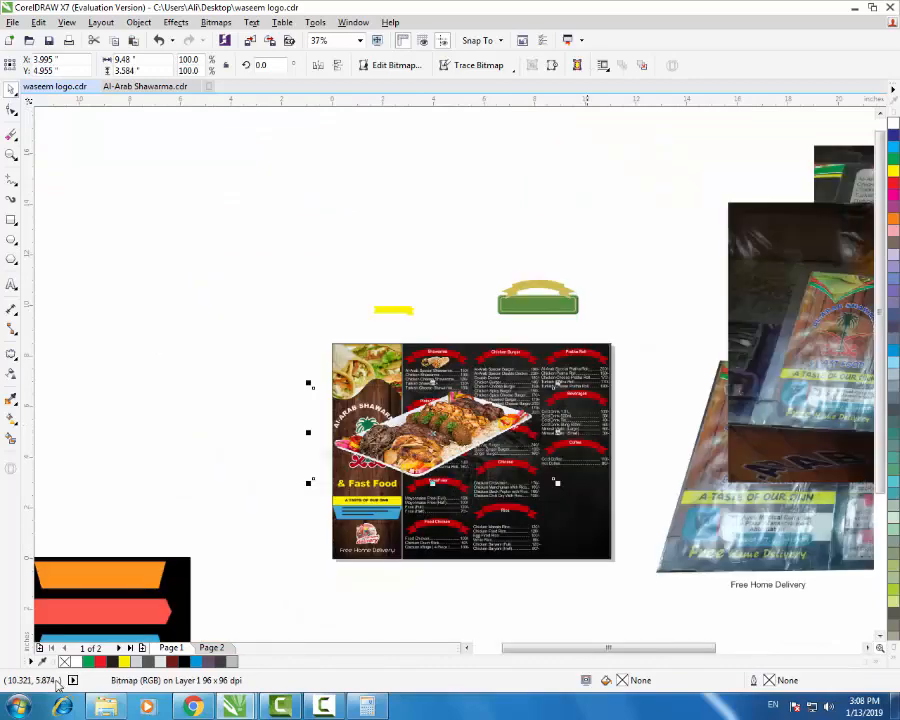
pyautogui.moveTo(557, 383)
pyautogui.mouseDown()
pyautogui.moveTo(464, 413)
pyautogui.moveTo(457, 425)
pyautogui.mouseUp()
pyautogui.scroll(1, 431, 454)
pyautogui.scroll(3, 435, 438)
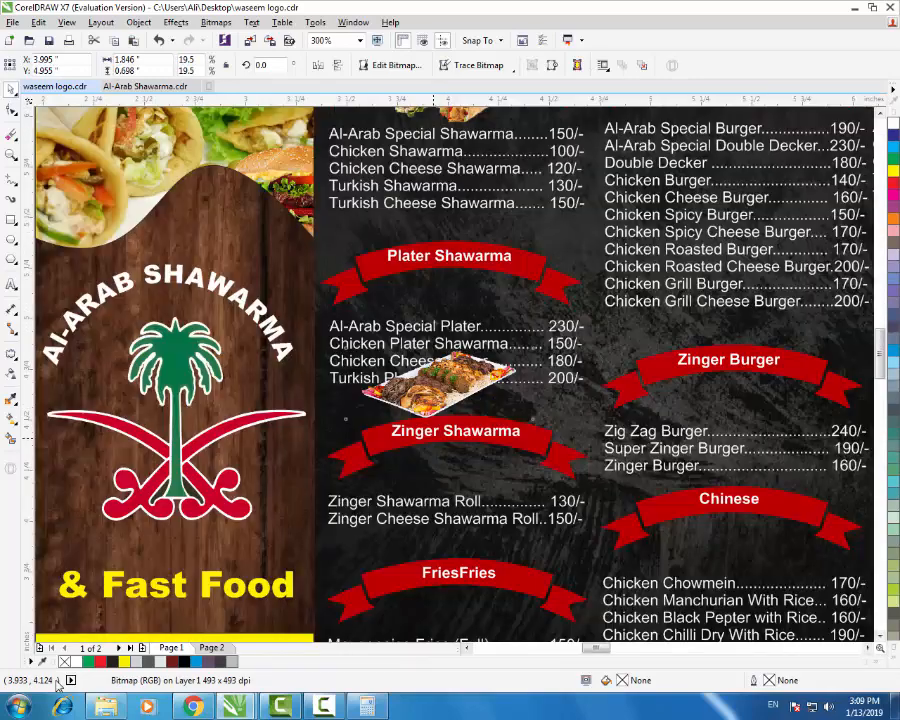
# - Move the platter photo onto the Plater Shawarma ribbon and scale it to about 13%
pyautogui.scroll(-1, 440, 440)
pyautogui.moveTo(432, 400); pyautogui.dragTo(442, 305)
pyautogui.moveTo(550, 254)
pyautogui.mouseDown()
pyautogui.moveTo(482, 299)
pyautogui.moveTo(516, 292)
pyautogui.mouseUp()
pyautogui.scroll(2, 449, 295)
pyautogui.scroll(-1, 496, 272)
pyautogui.scroll(-3, 460, 295)
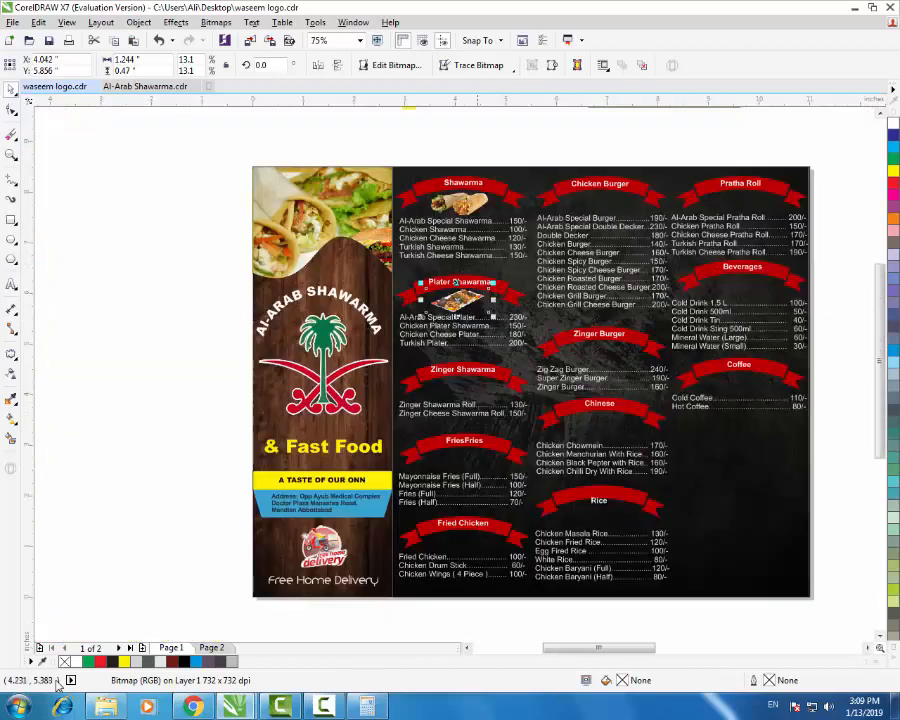
pyautogui.press('Escape')
pyautogui.scroll(1, 458, 285)
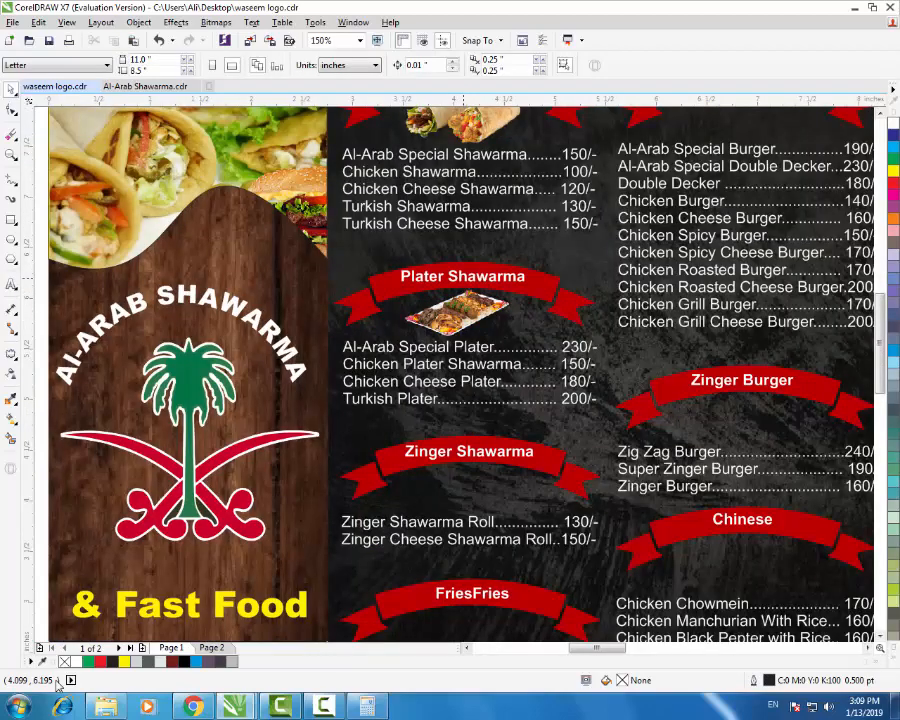
pyautogui.scroll(-1, 458, 285)
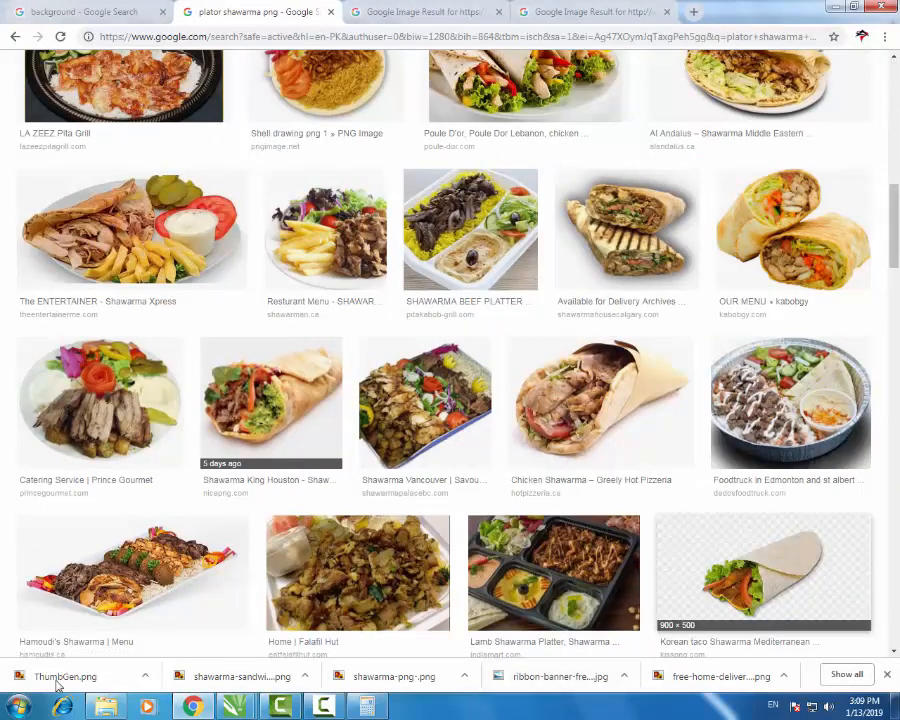
# - Preview the Shawarma Palace wrap photo large and choose Save image as for it
pyautogui.scroll(6, 506, 560)
pyautogui.scroll(4, 430, 620)
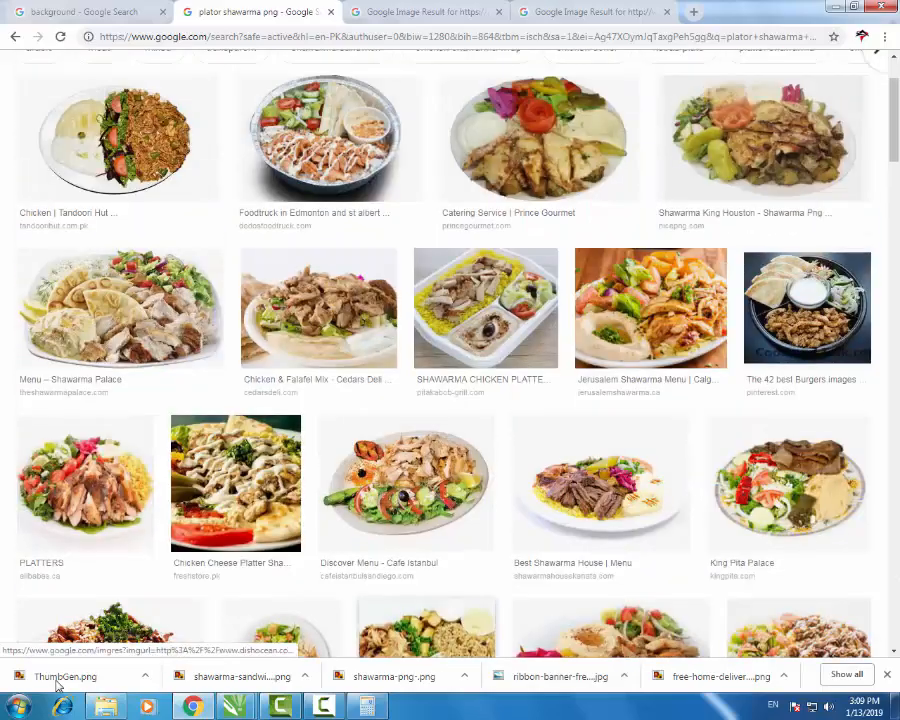
pyautogui.scroll(2, 410, 540)
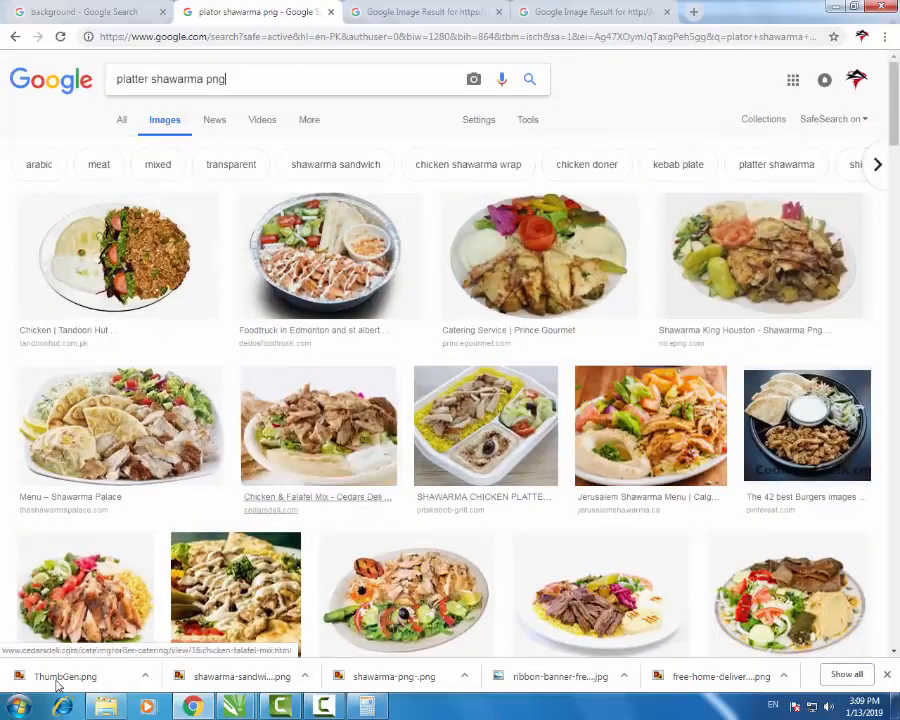
pyautogui.scroll(-16, 322, 495)
pyautogui.scroll(-6, 450, 420)
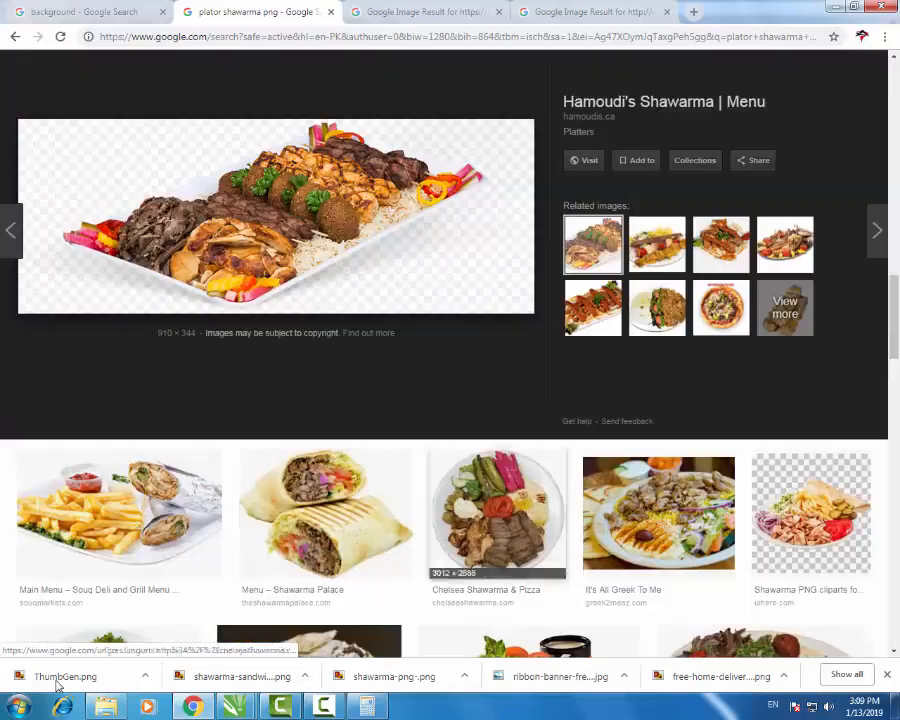
pyautogui.click(325, 300)
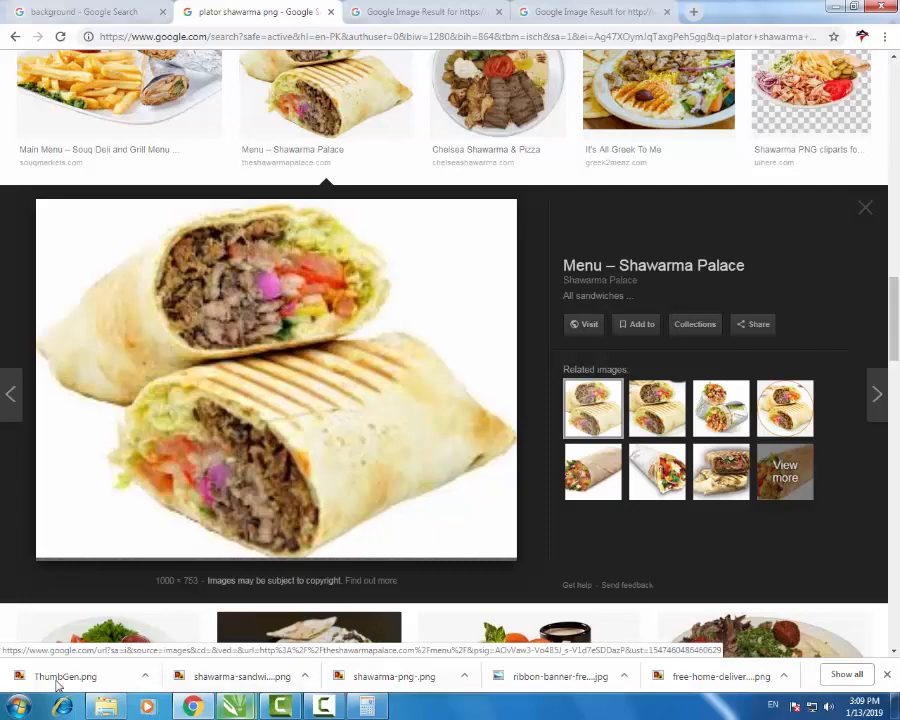
pyautogui.moveTo(235, 706)
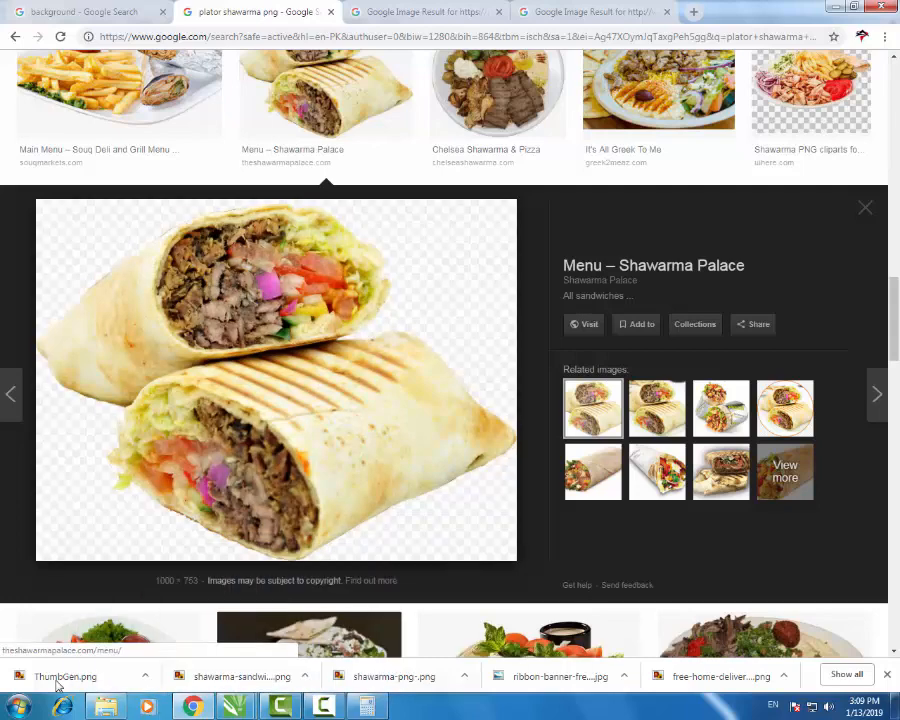
pyautogui.rightClick(384, 452)
pyautogui.click(430, 579)
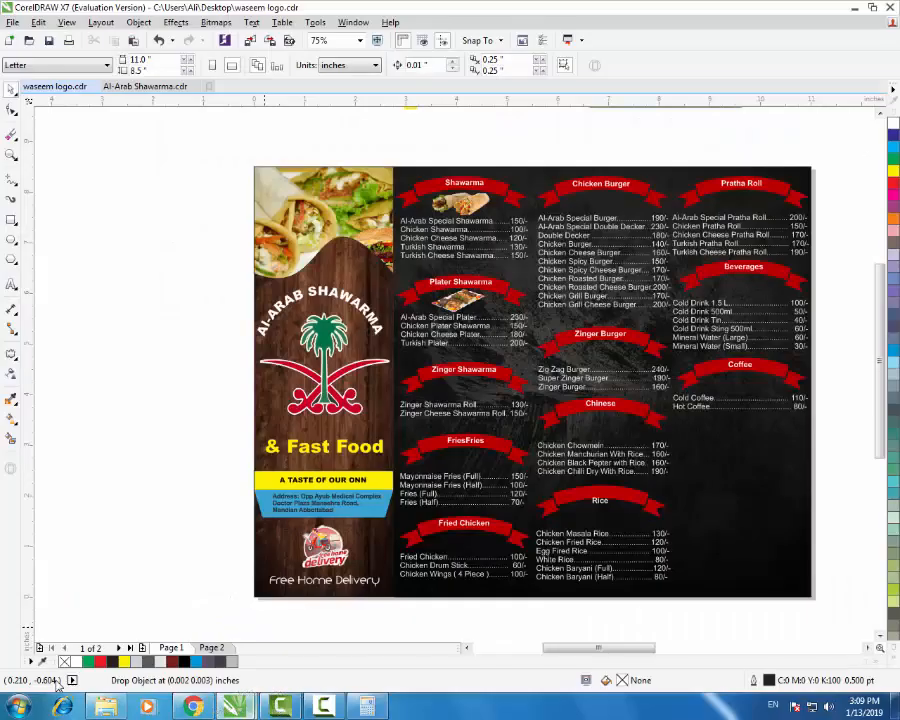
# - Place the new wrap photo at 5%, then 4.4%, beside the platter on the Plater Shawarma ribbon
pyautogui.moveTo(57, 684); pyautogui.dragTo(168, 484)
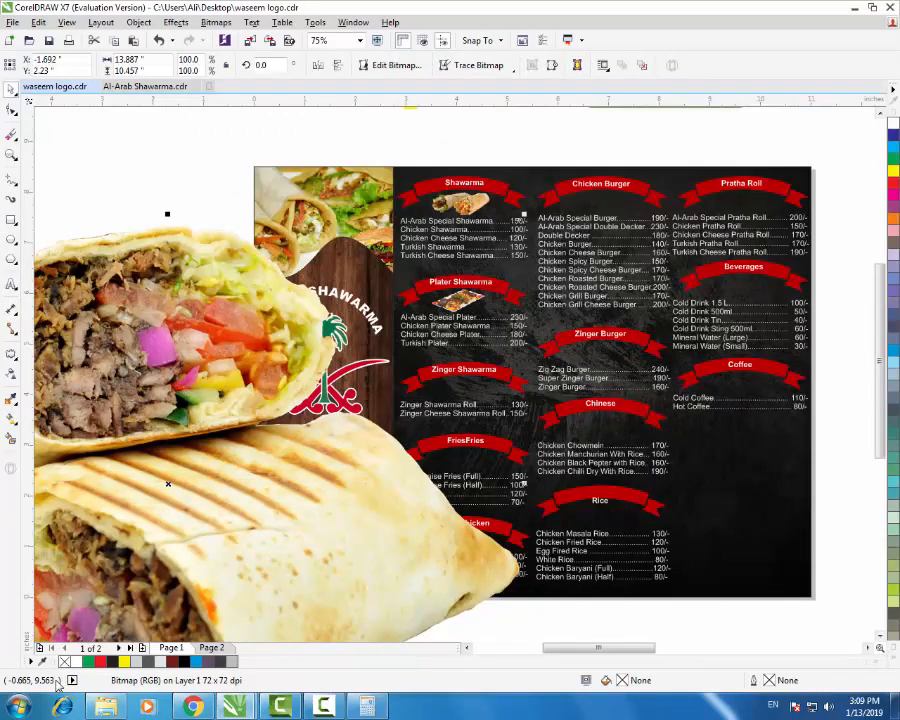
pyautogui.write('5')
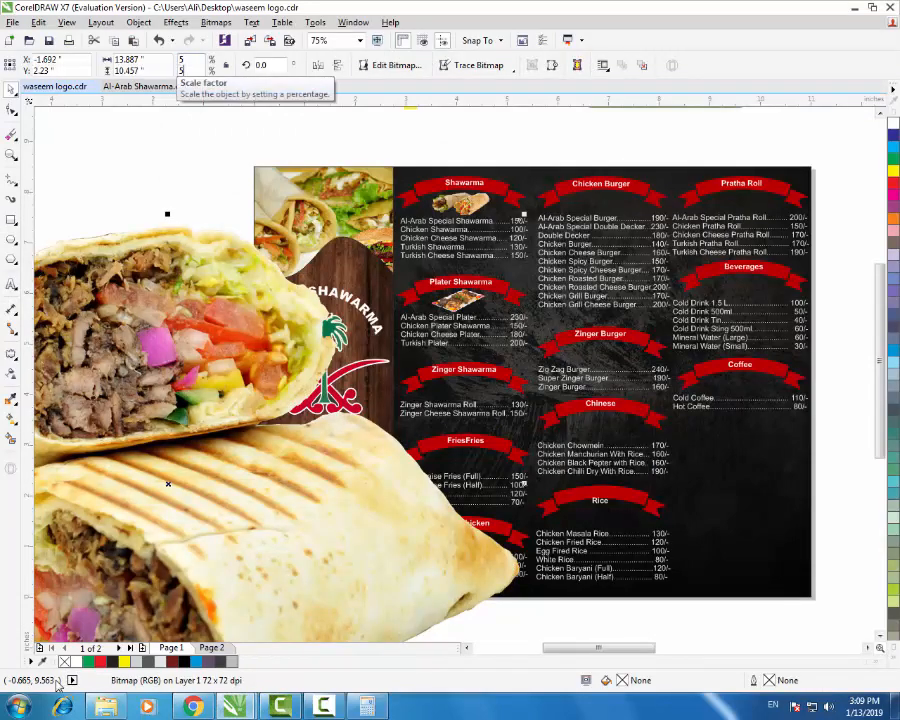
pyautogui.press('Return')
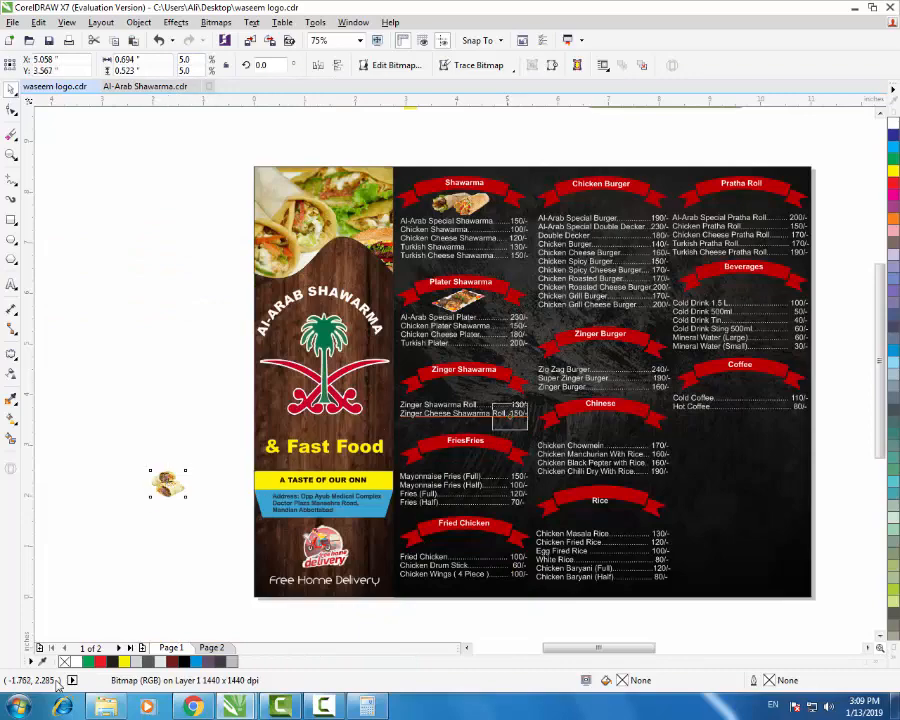
pyautogui.moveTo(507, 414); pyautogui.dragTo(475, 296)
pyautogui.scroll(2, 492, 294)
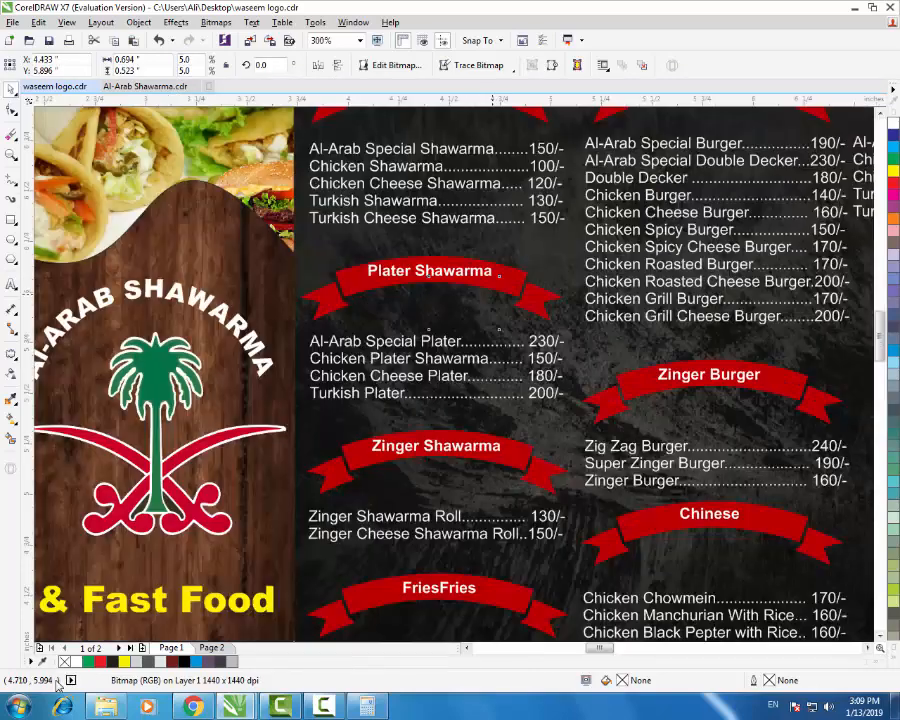
pyautogui.moveTo(511, 255); pyautogui.dragTo(496, 271)
pyautogui.moveTo(442, 314); pyautogui.dragTo(456, 321)
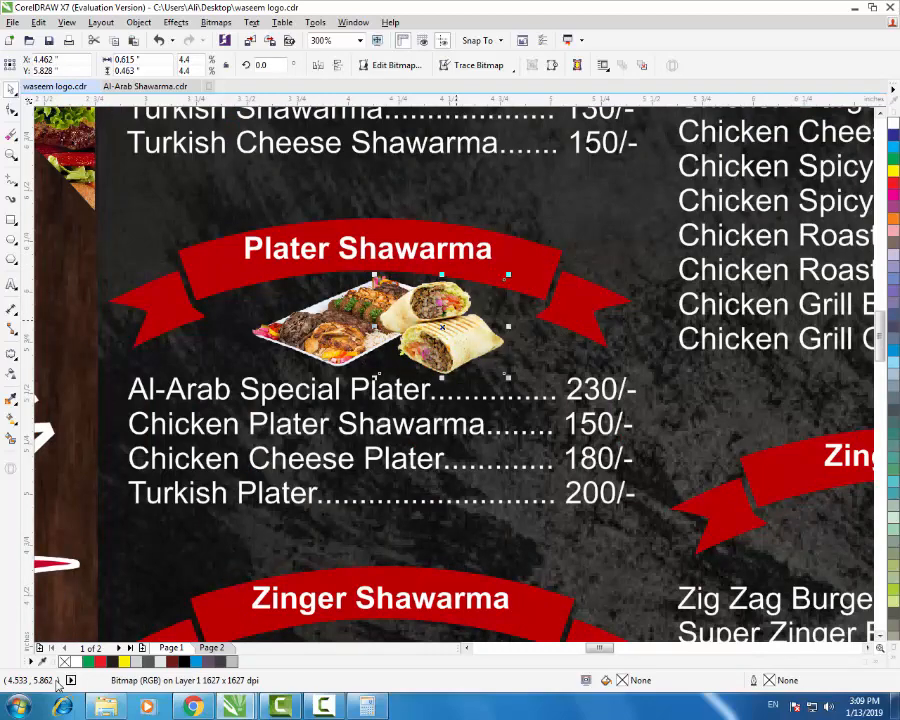
pyautogui.hotkey('ctrl', 'pagedown')
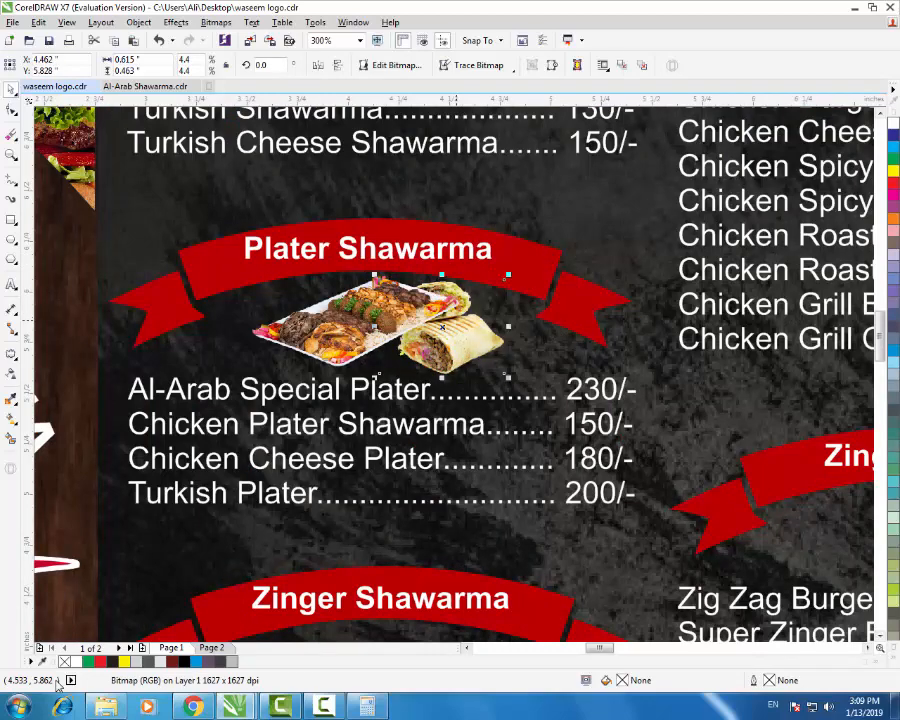
pyautogui.hotkey('ctrl', 'pageup')
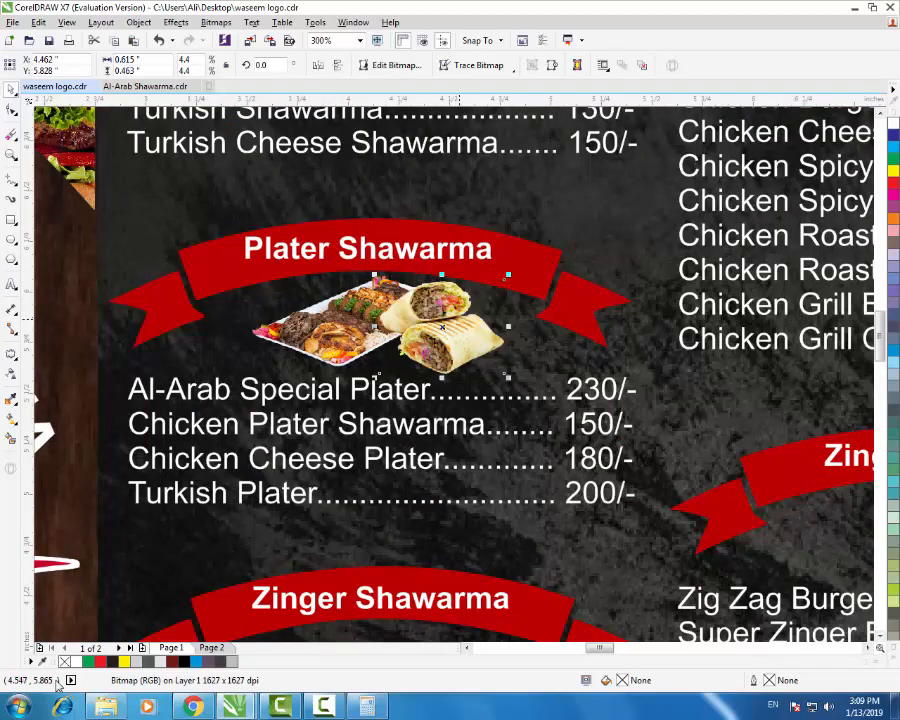
pyautogui.press('F3')
pyautogui.press('F3')
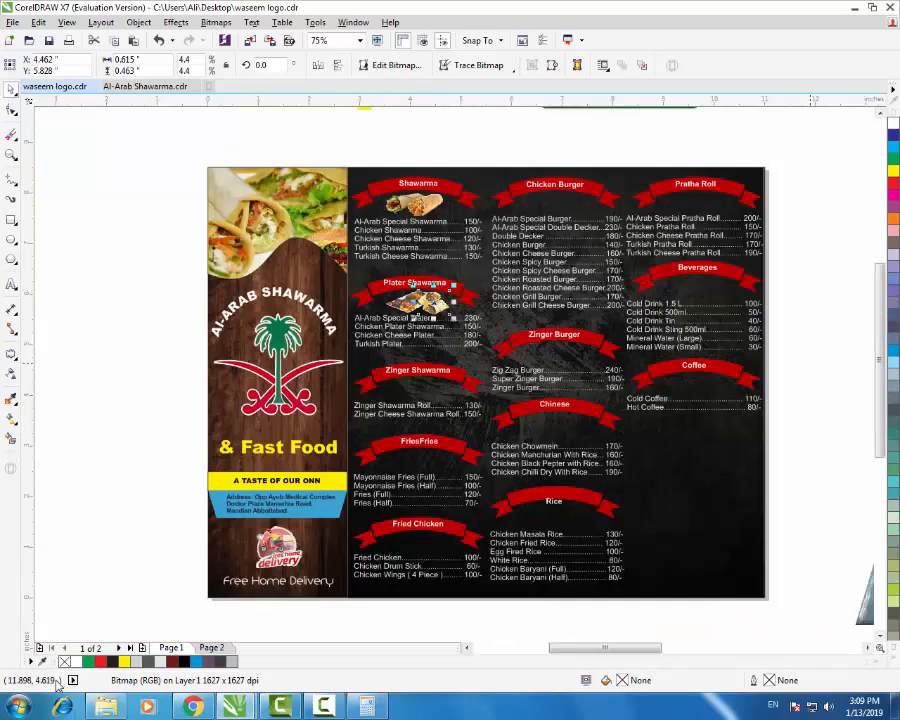
pyautogui.press('Escape')
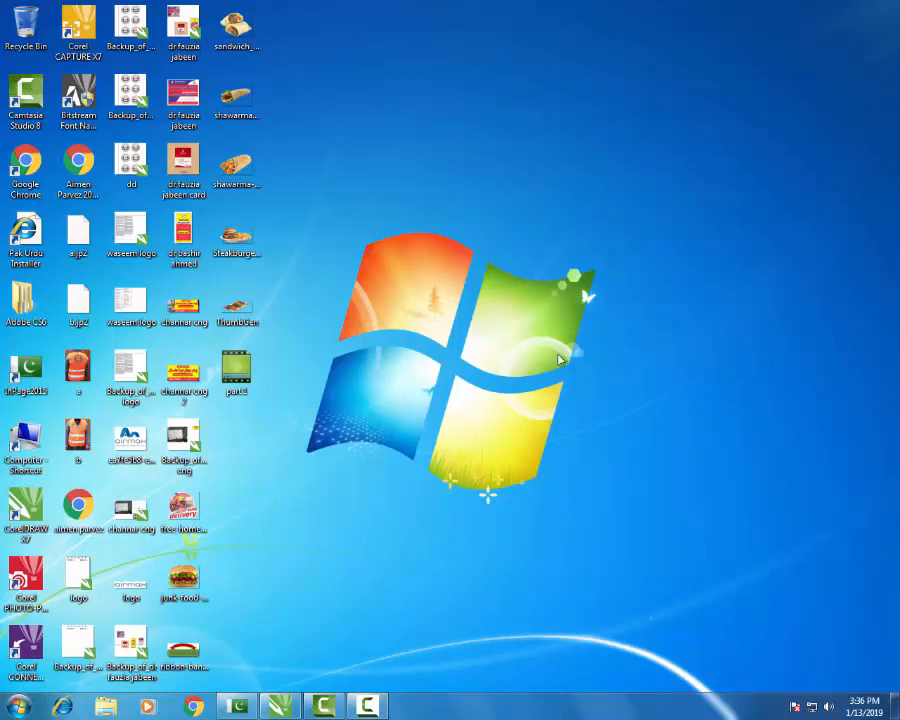
# - Refresh the desktop and reopen waseem logo.cdr to view its menu design
pyautogui.rightClick(556, 352)
pyautogui.click(597, 394)
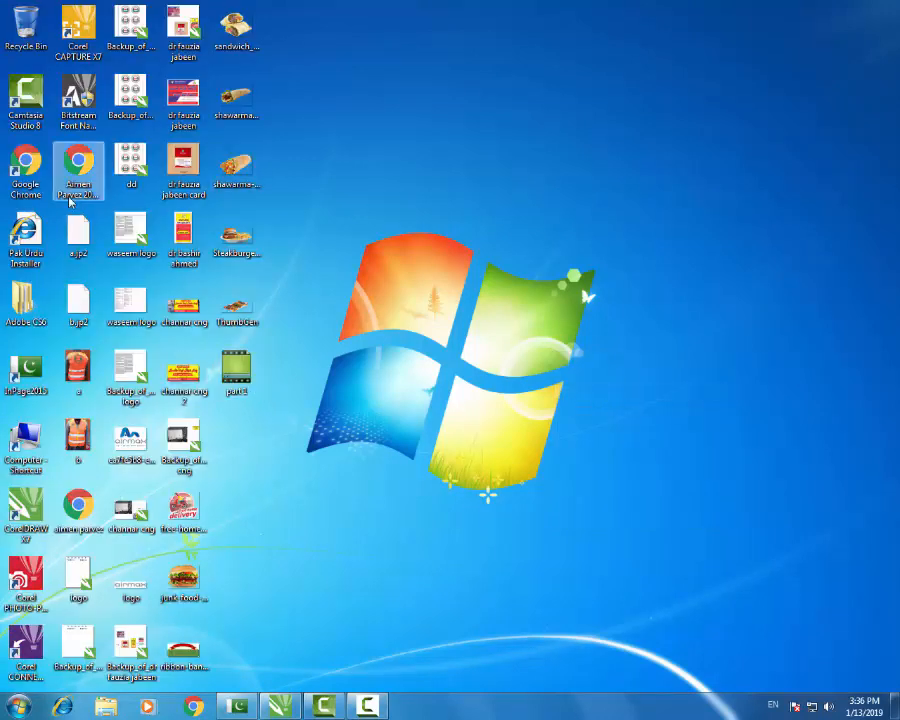
pyautogui.doubleClick(135, 239)
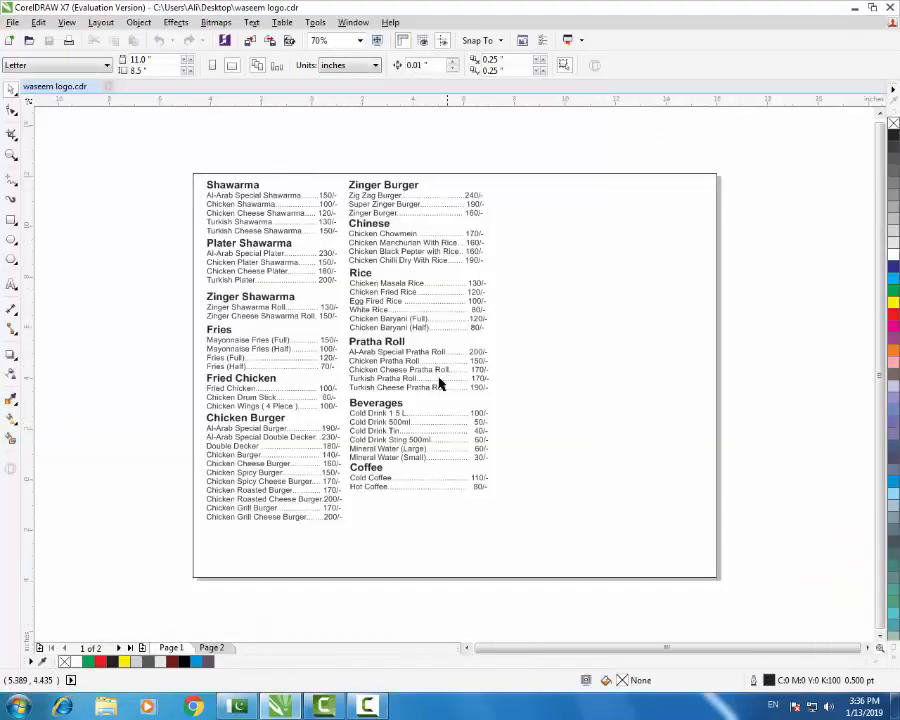
pyautogui.scroll(-3, 440, 382)
pyautogui.scroll(3, 485, 388)
pyautogui.scroll(-1, 498, 388)
pyautogui.click(546, 391)
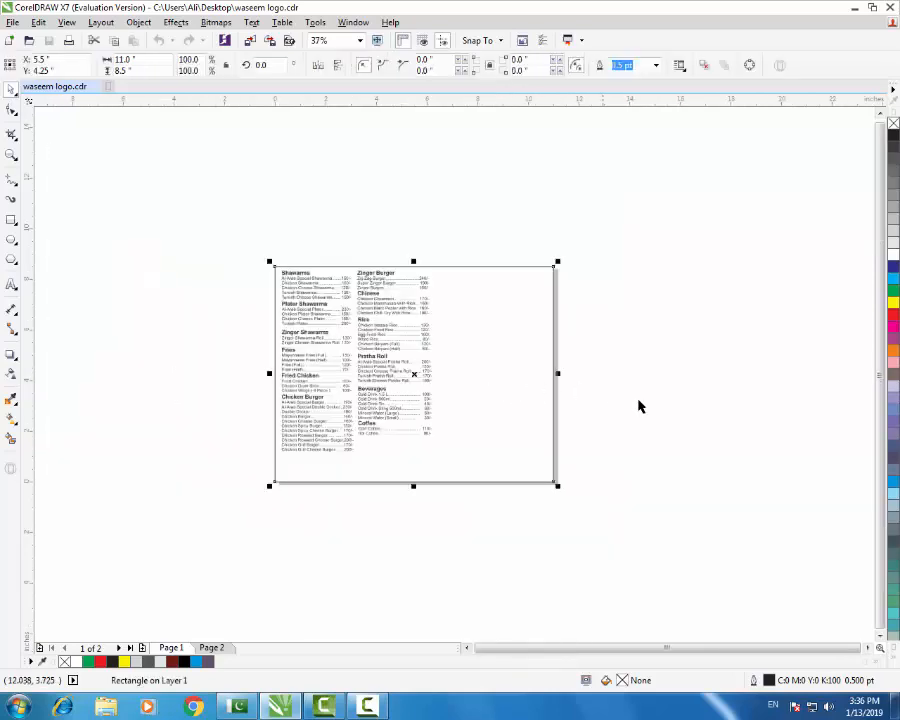
pyautogui.click(646, 407)
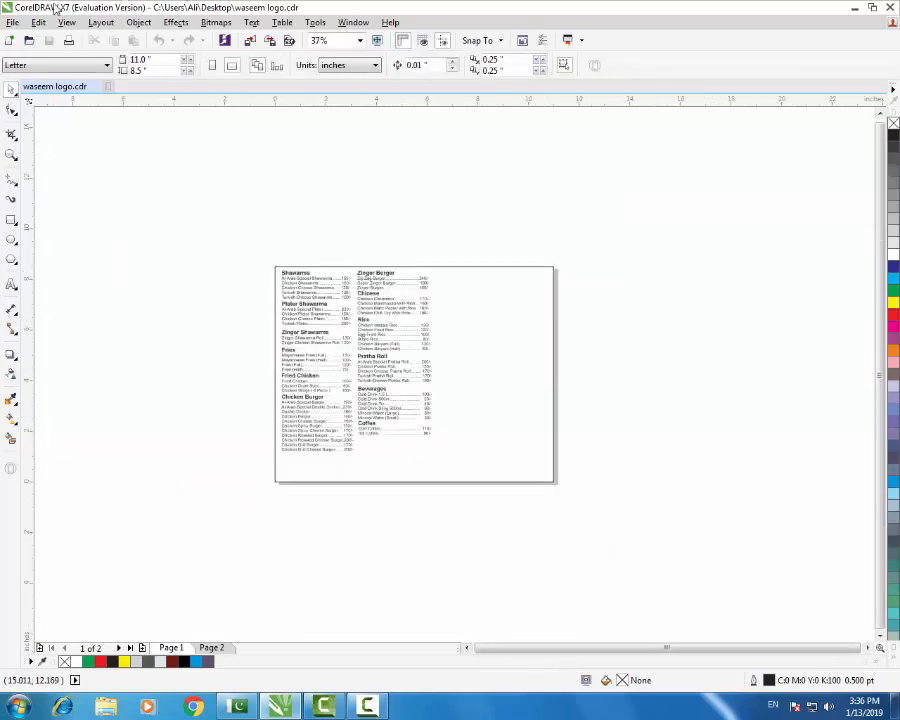
pyautogui.click(12, 22)
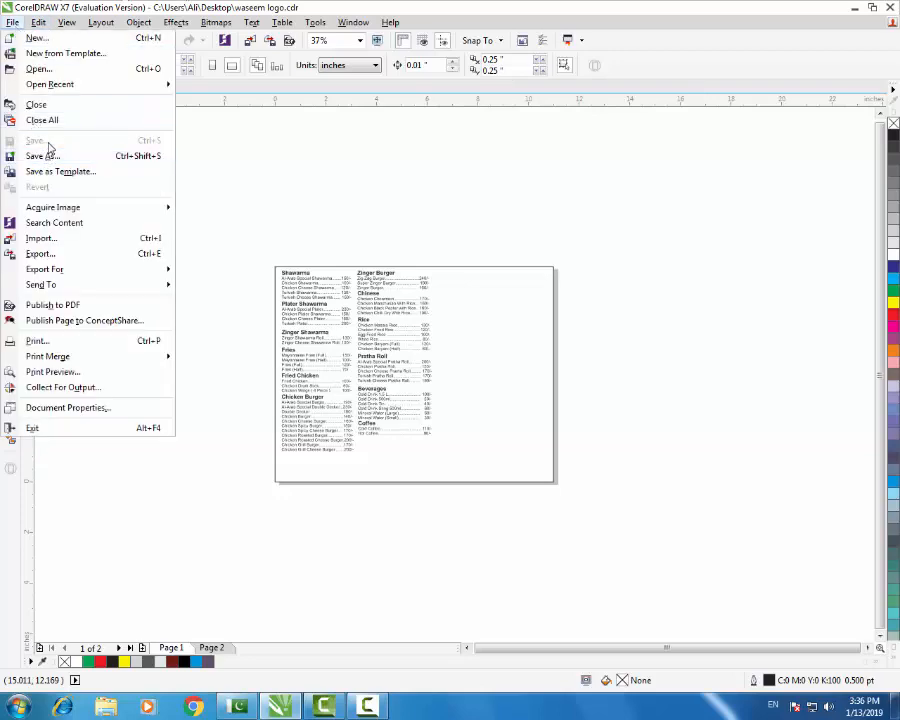
pyautogui.click(268, 162)
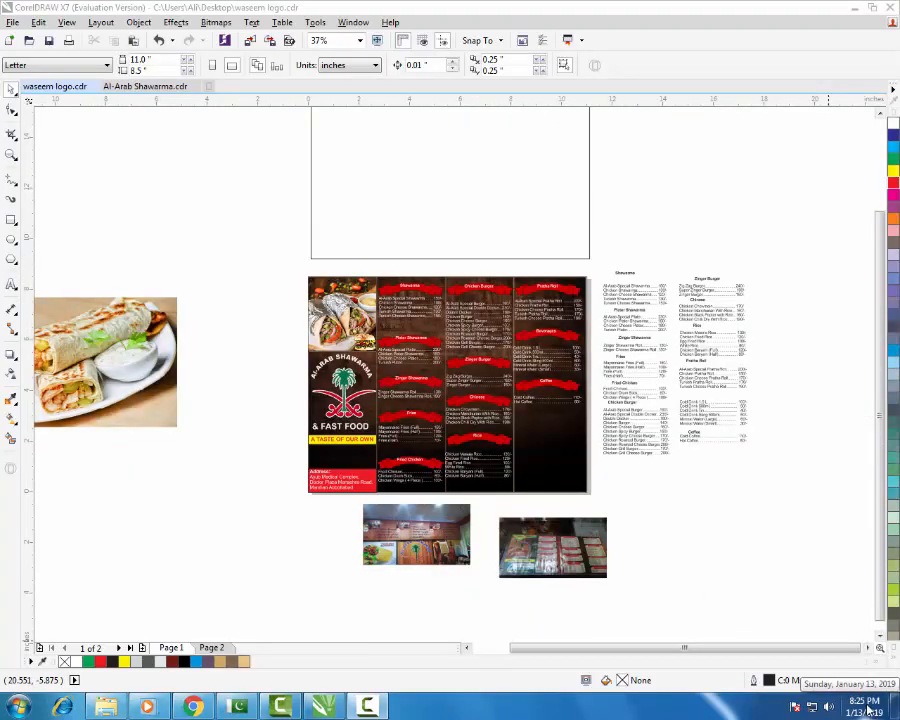
pyautogui.click(590, 472)
pyautogui.click(812, 607)
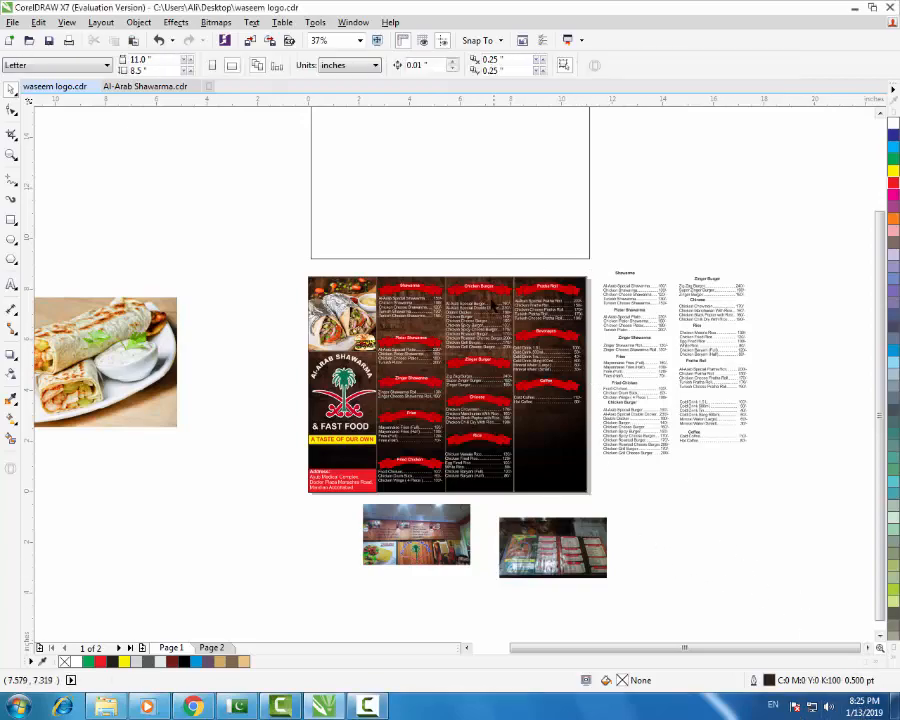
pyautogui.scroll(2, 500, 300)
pyautogui.scroll(-2, 562, 334)
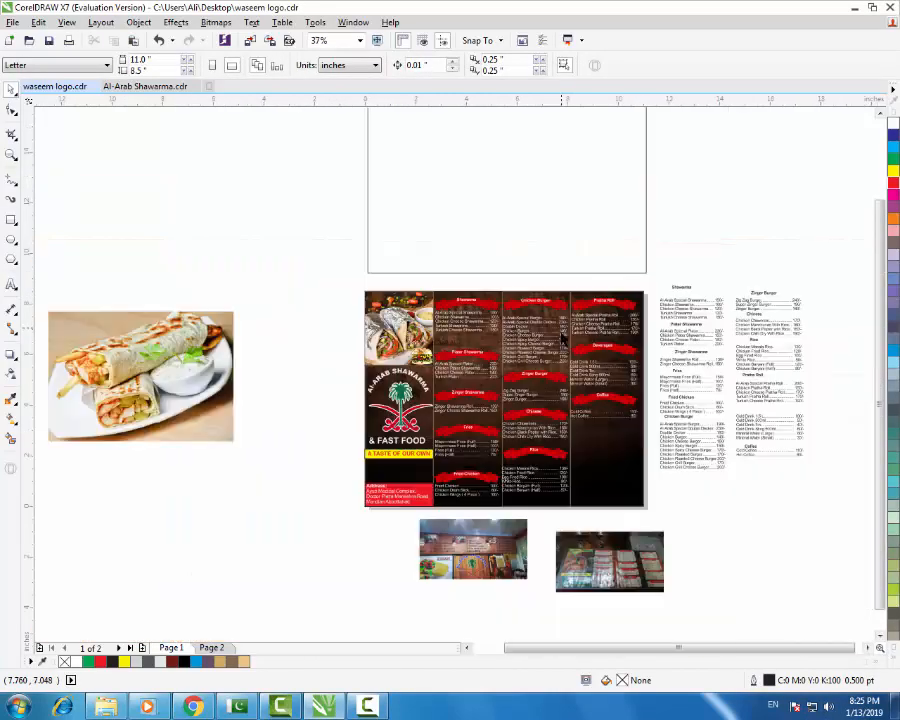
pyautogui.scroll(2, 575, 381)
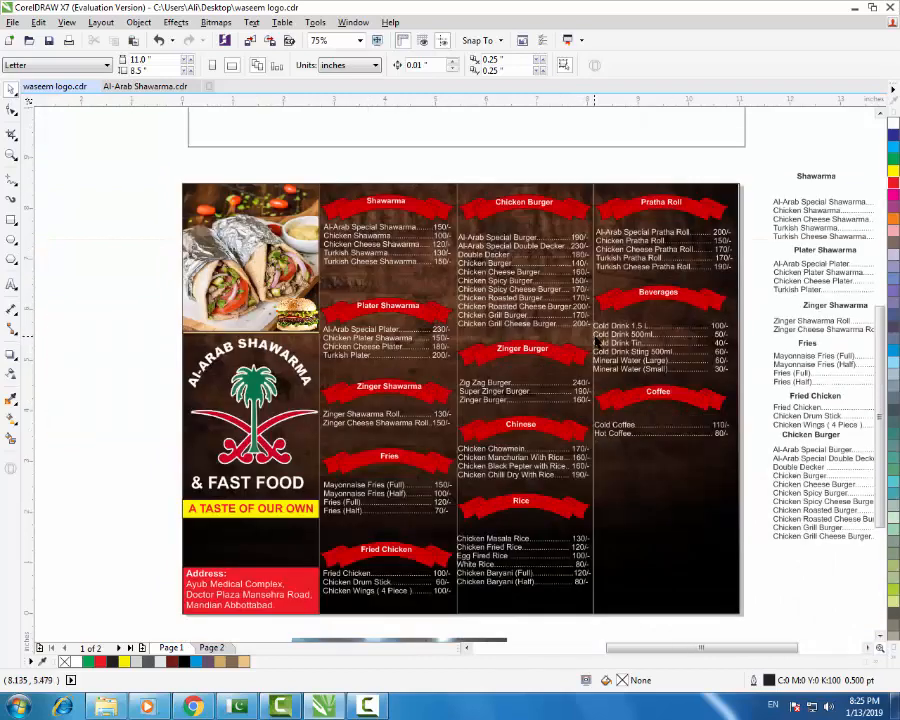
pyautogui.moveTo(322, 393); pyautogui.dragTo(428, 430)
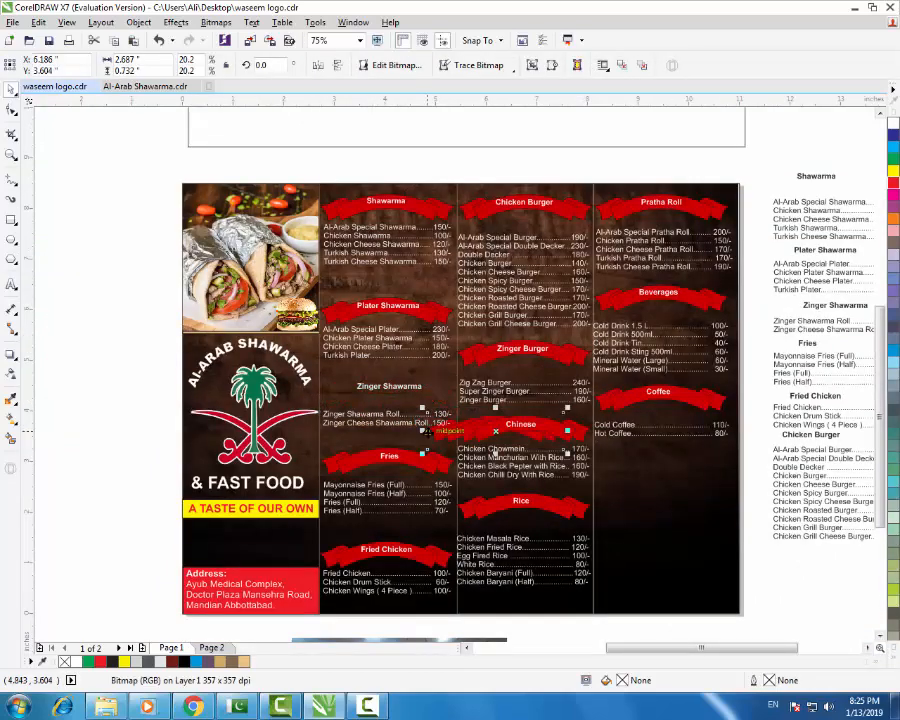
pyautogui.hotkey('ctrl', 'z')
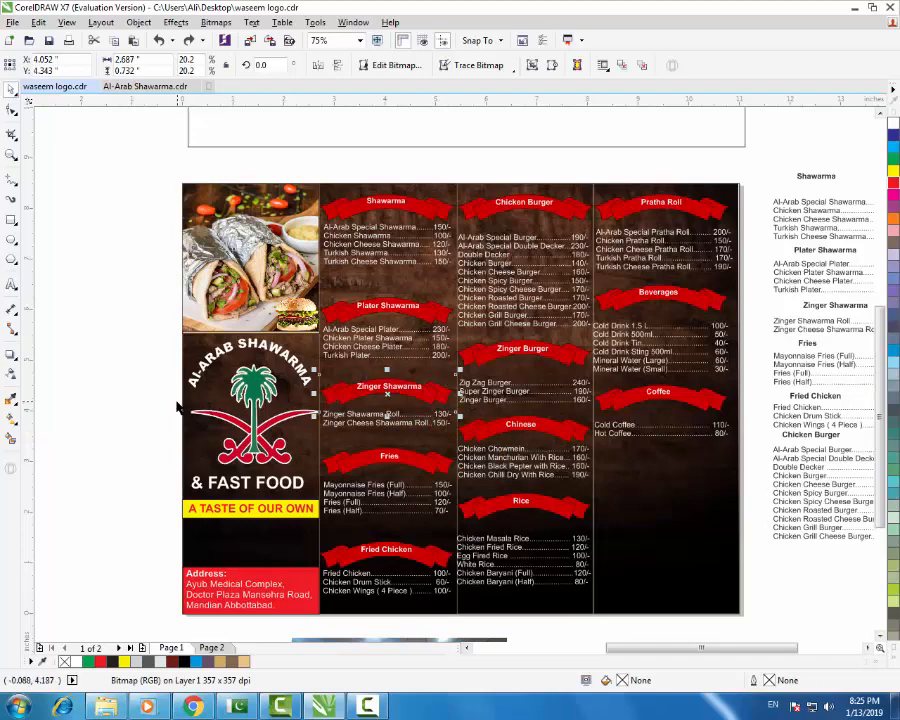
pyautogui.click(120, 285)
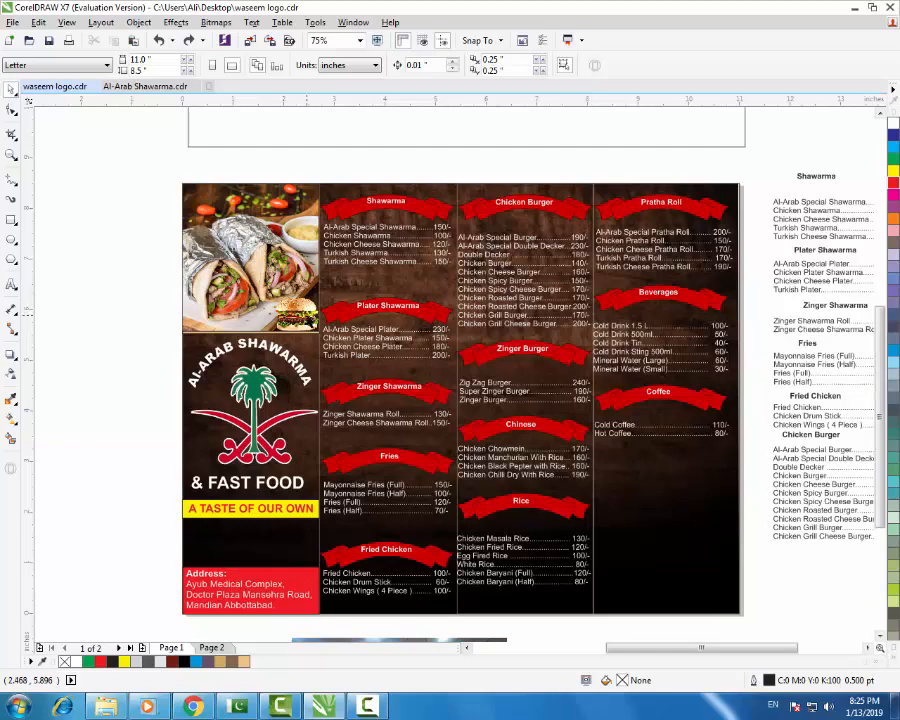
# - Try moving the food photo and burger image to the left, then undo both moves
pyautogui.moveTo(270, 285); pyautogui.dragTo(92, 286)
pyautogui.hotkey('ctrl', 'z')
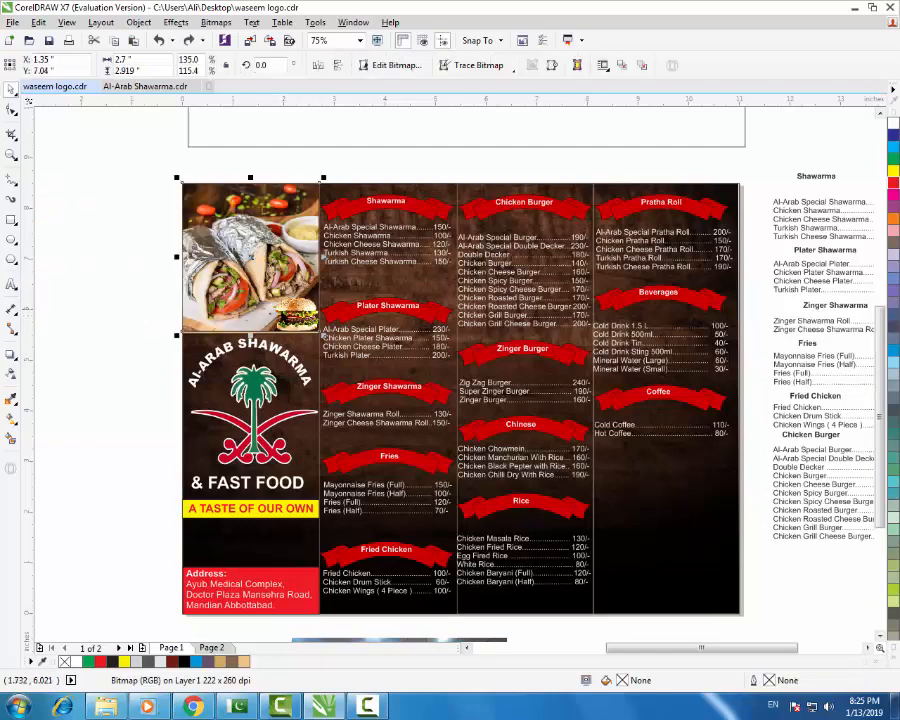
pyautogui.moveTo(291, 315); pyautogui.dragTo(136, 358)
pyautogui.hotkey('ctrl', 'z')
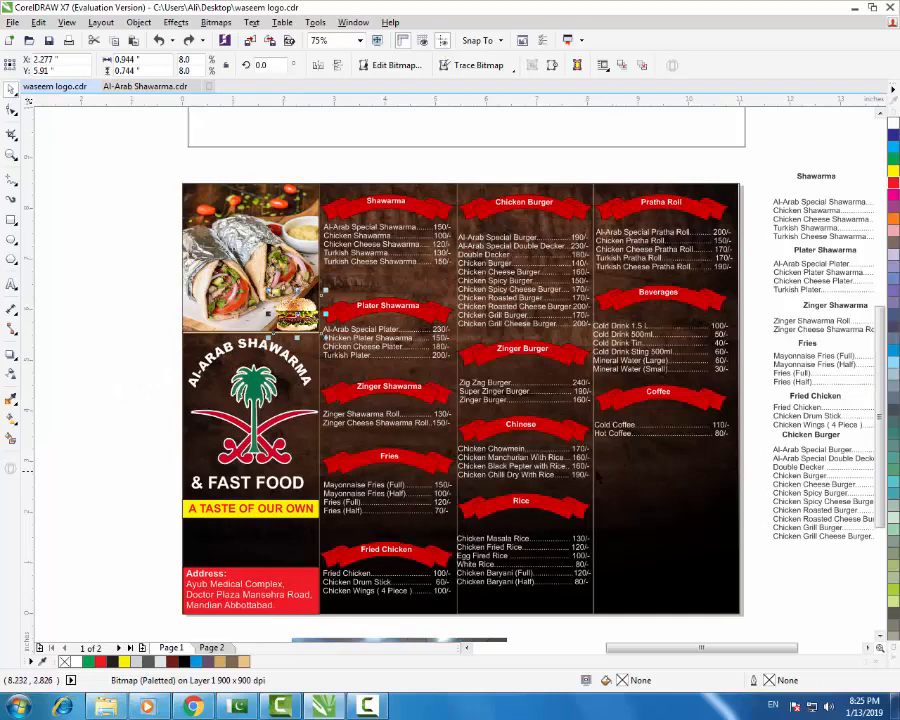
# - Delete the rectangle outline around the third price column
pyautogui.click(665, 486)
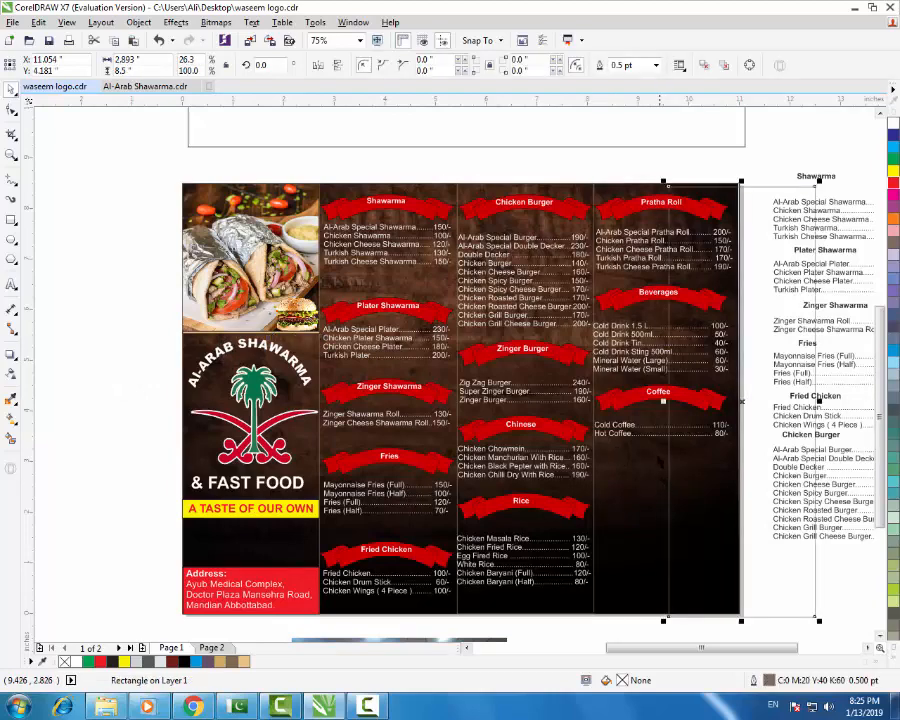
pyautogui.press('Escape')
pyautogui.moveTo(594, 478); pyautogui.dragTo(627, 481)
pyautogui.press('Delete')
# - Delete the tall rectangle outline over the first price column
pyautogui.click(334, 443)
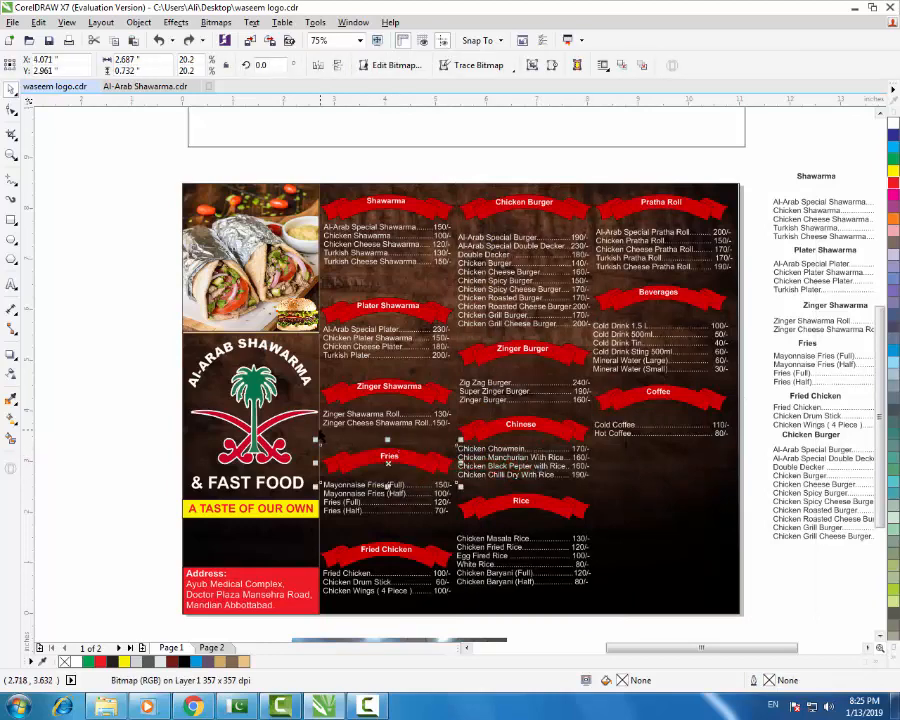
pyautogui.click(439, 436)
pyautogui.press('Delete')
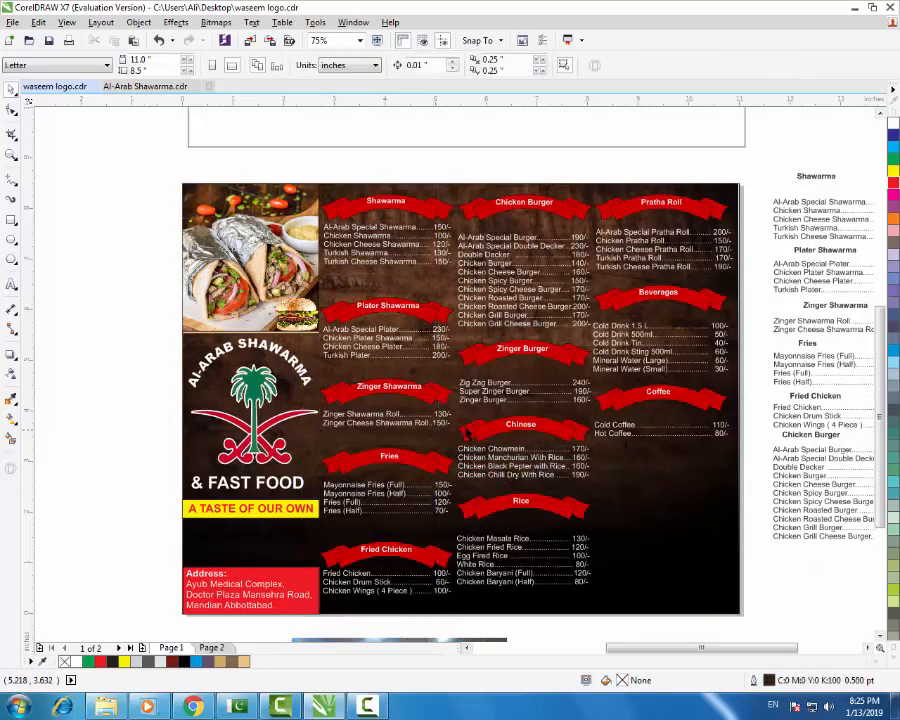
pyautogui.scroll(-1, 518, 437)
pyautogui.scroll(1, 566, 442)
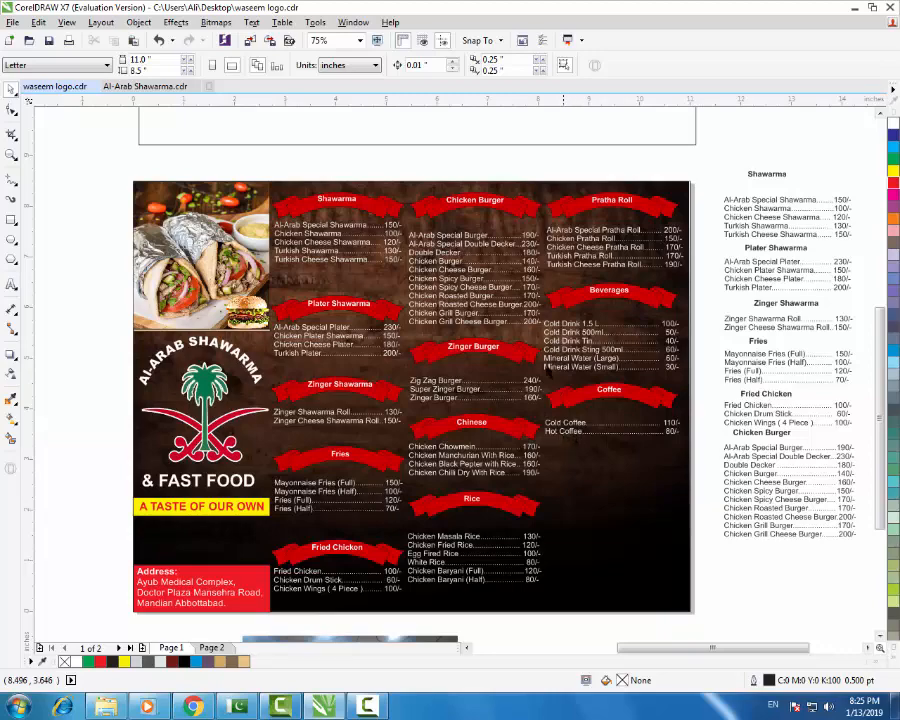
# - Top-align the Shawarma, Chicken Burger and Pratha Roll price lists
pyautogui.scroll(1, 482, 229)
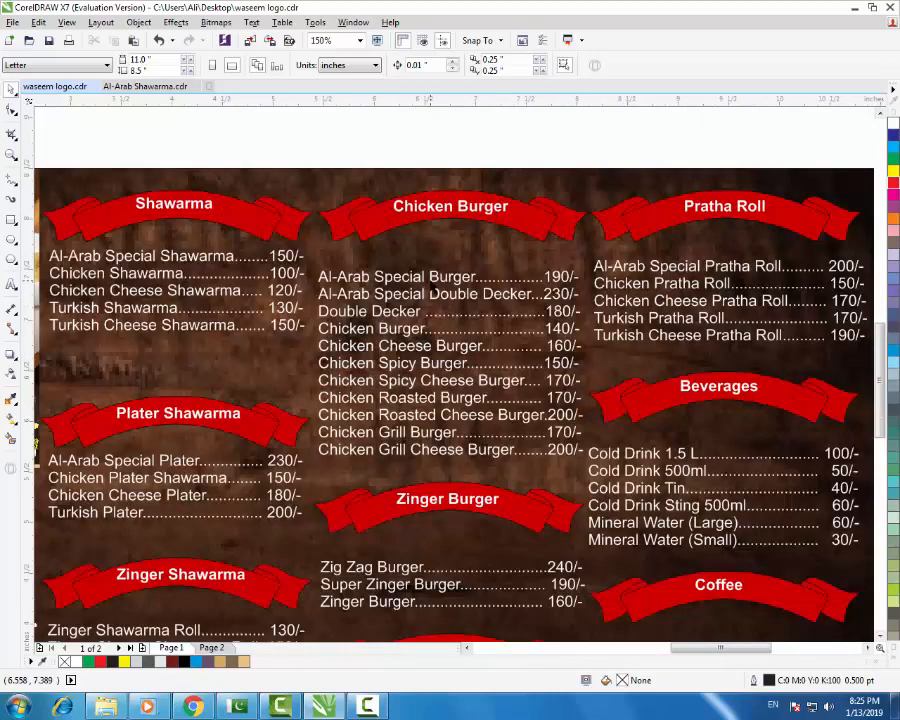
pyautogui.click(432, 293)
pyautogui.keyDown('shift'); pyautogui.click(285, 277); pyautogui.keyUp('shift')
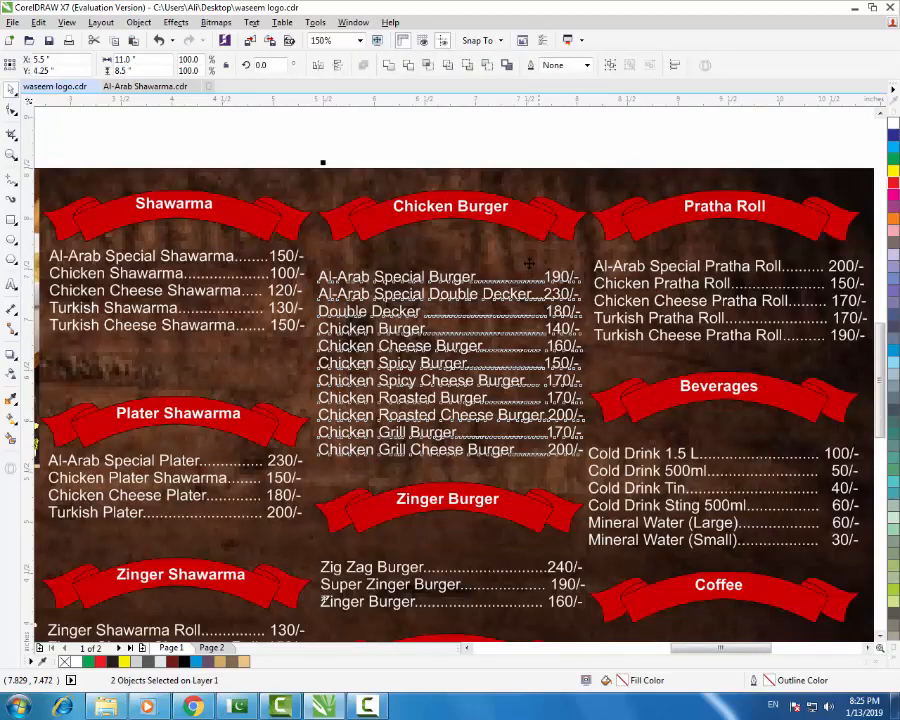
pyautogui.scroll(-1, 522, 260)
pyautogui.press('Escape')
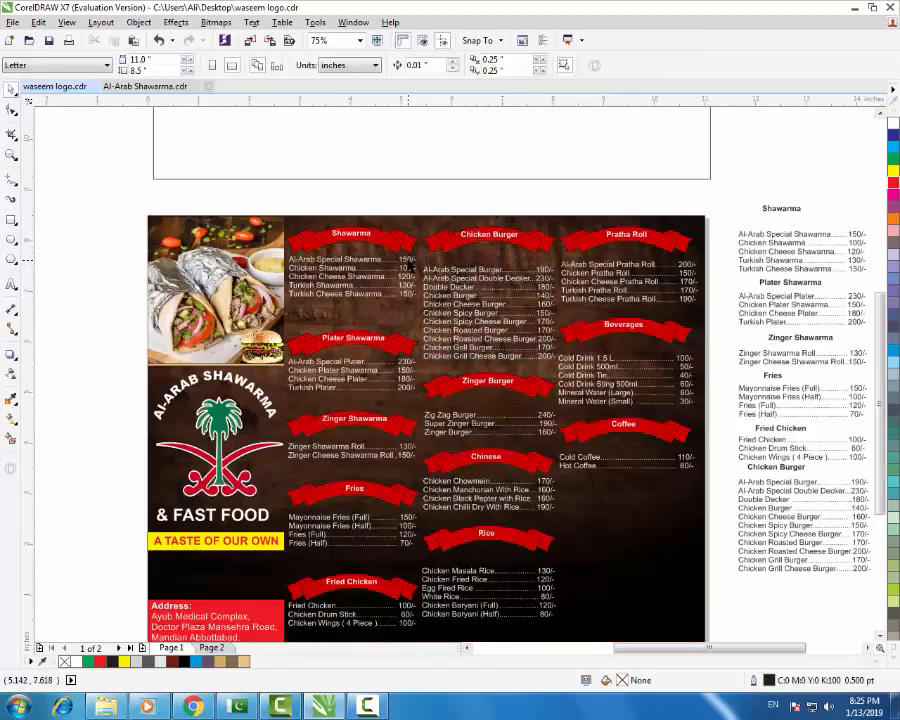
pyautogui.click(412, 258)
pyautogui.keyDown('shift'); pyautogui.click(476, 271); pyautogui.keyUp('shift')
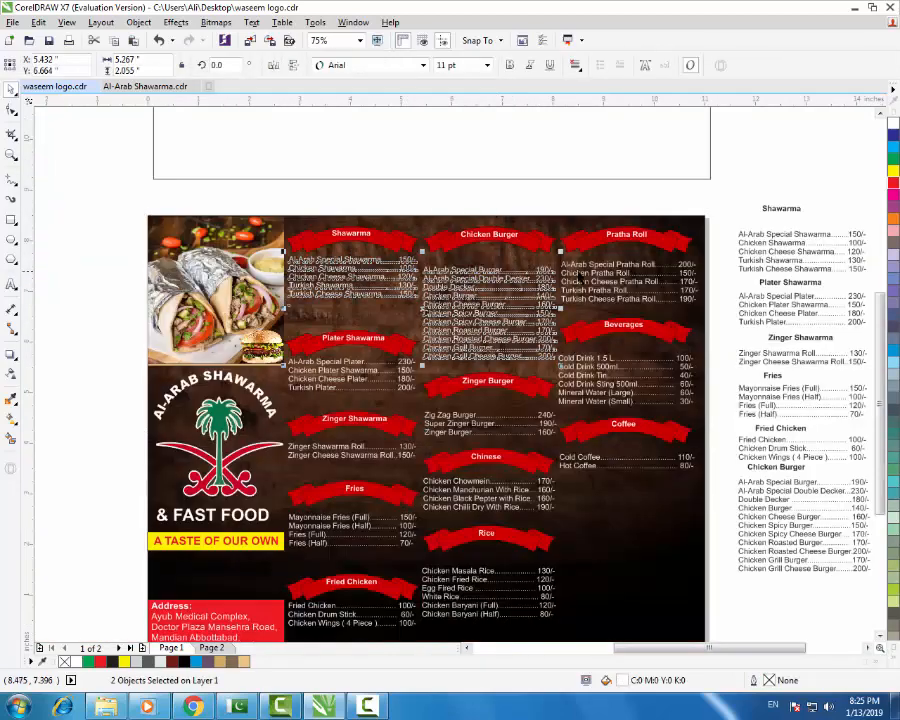
pyautogui.keyDown('shift'); pyautogui.click(585, 267); pyautogui.keyUp('shift')
pyautogui.press('t')
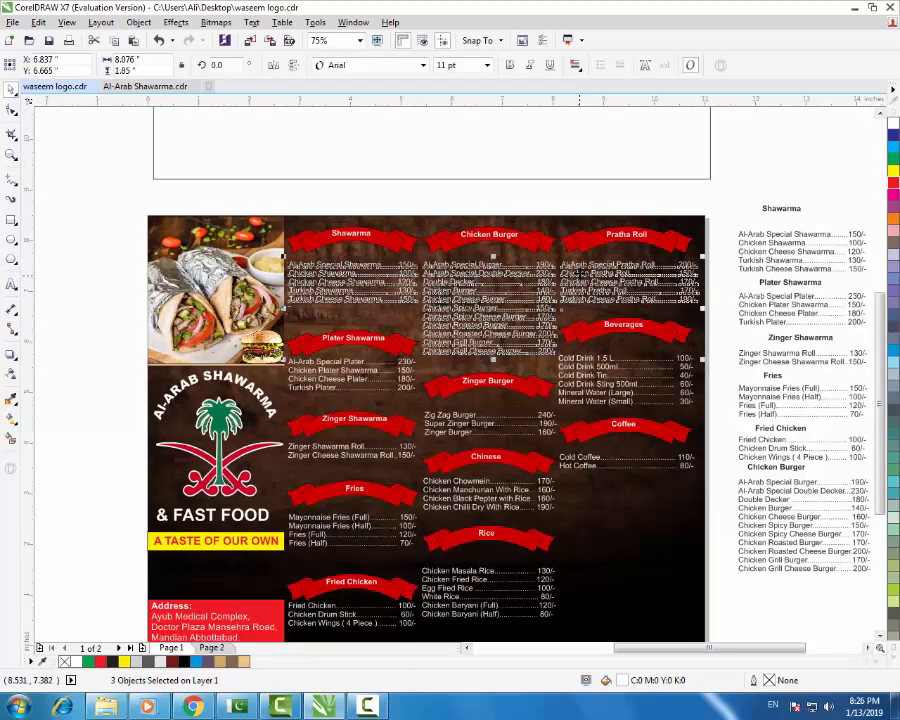
pyautogui.click(732, 199)
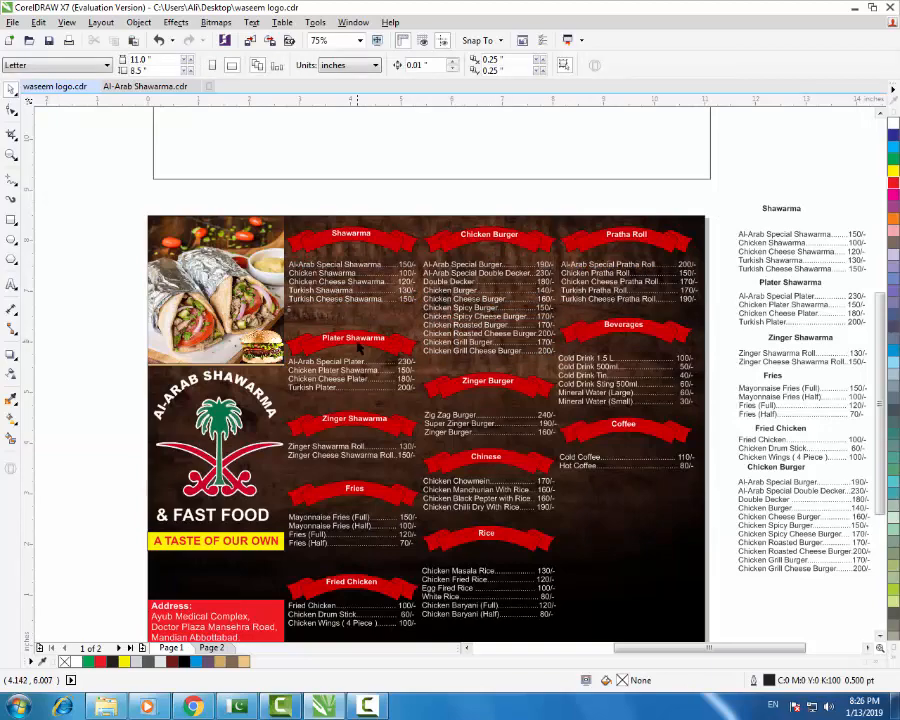
# - Move the Plater Shawarma heading, ribbon and list up toward the Shawarma list
pyautogui.click(355, 339)
pyautogui.scroll(2, 353, 341)
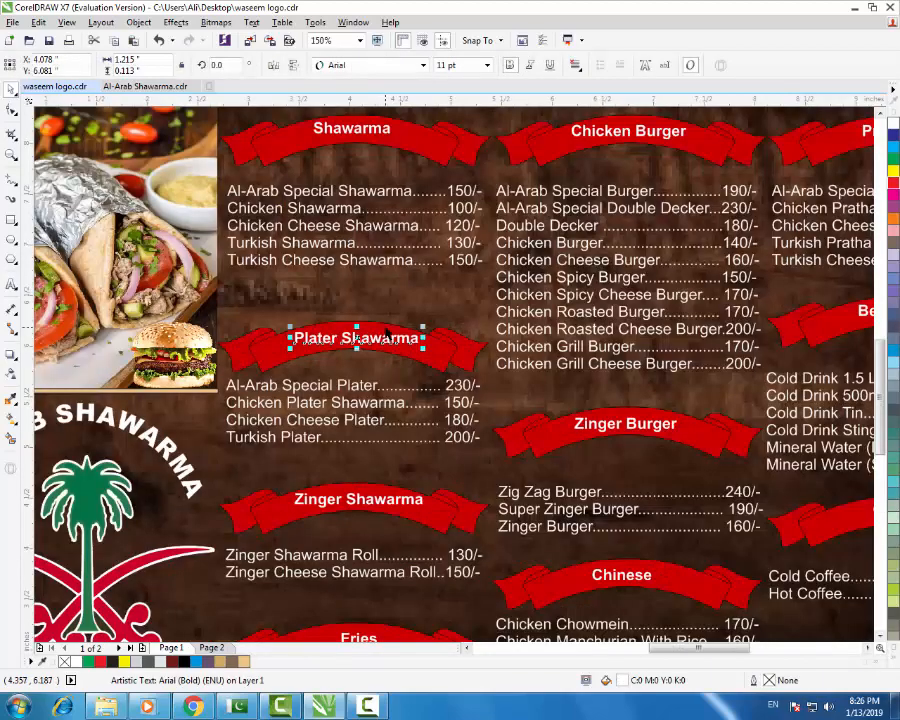
pyautogui.keyDown('shift'); pyautogui.click(373, 376); pyautogui.keyUp('shift')
pyautogui.keyDown('shift'); pyautogui.click(373, 385); pyautogui.keyUp('shift')
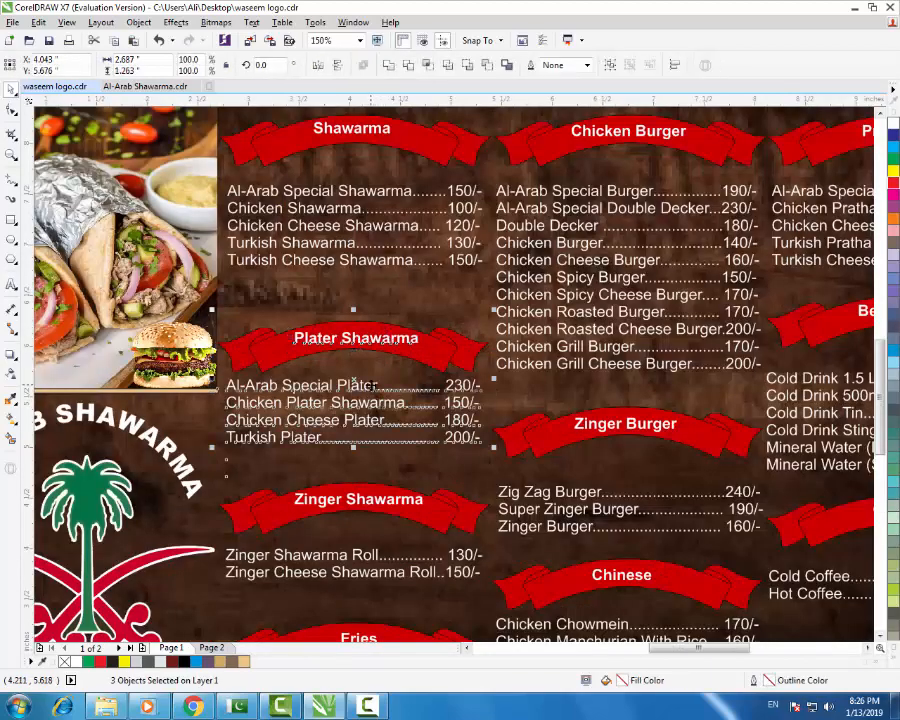
pyautogui.moveTo(372, 385); pyautogui.dragTo(353, 342)
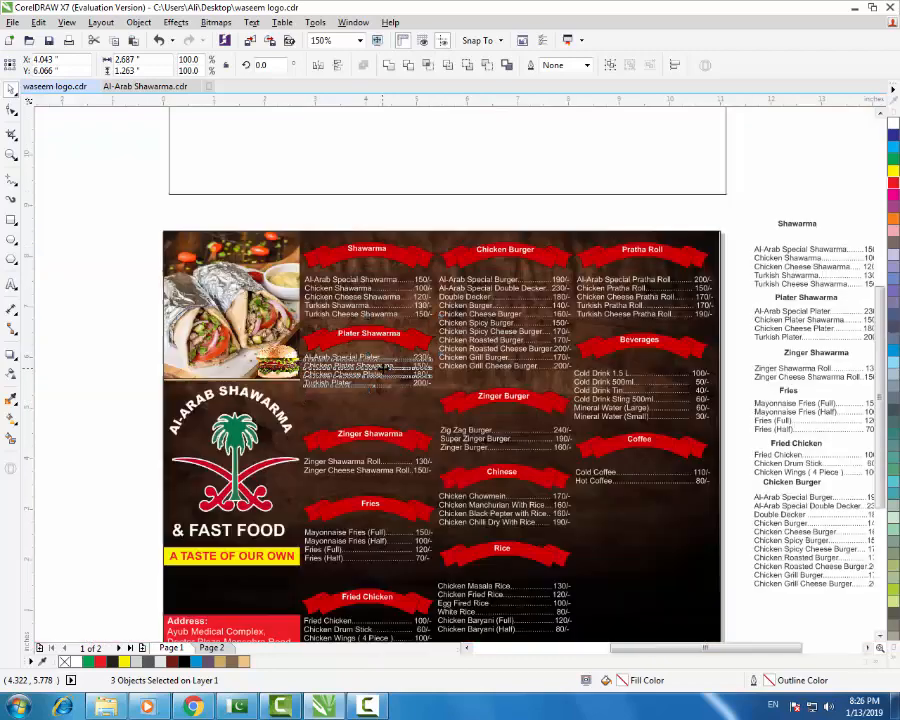
# - Nudge the Zinger Shawarma heading, ribbon and price lines up two steps
pyautogui.scroll(-1, 371, 385)
pyautogui.click(376, 438)
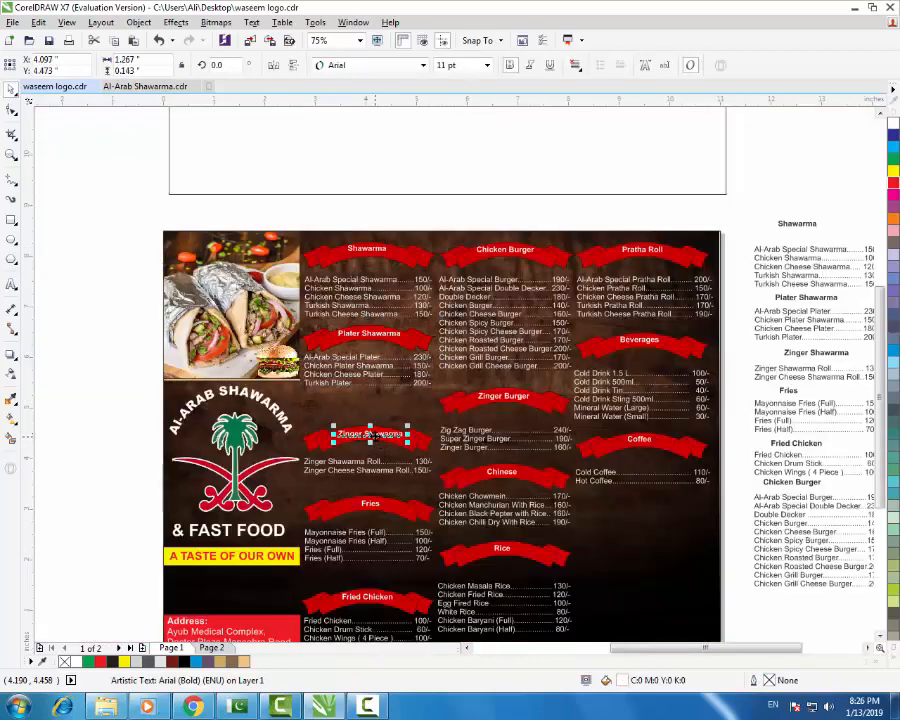
pyautogui.scroll(1, 376, 438)
pyautogui.keyDown('shift'); pyautogui.click(388, 423); pyautogui.keyUp('shift')
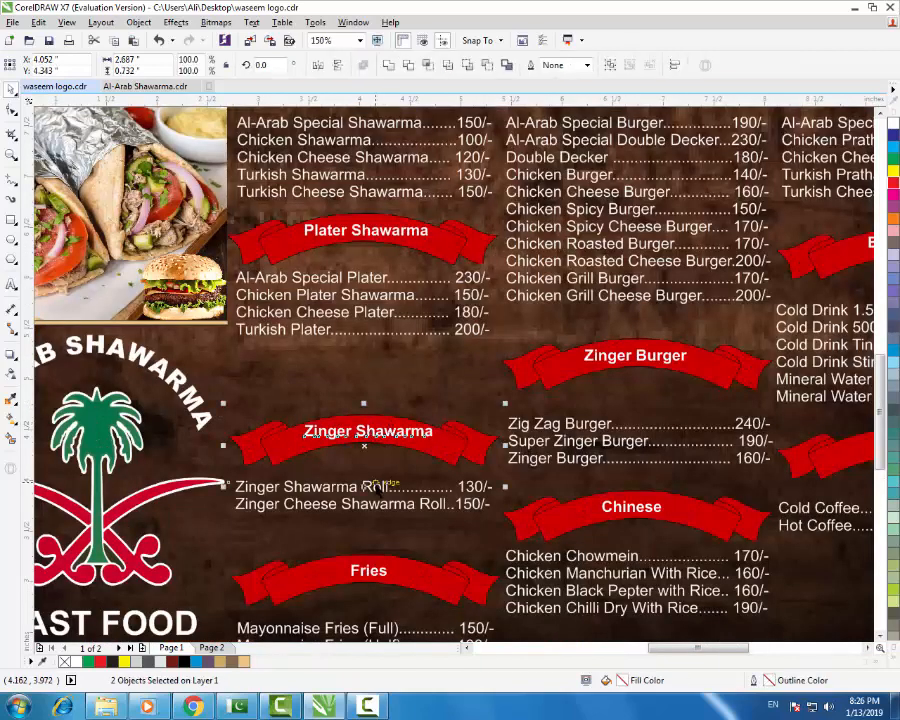
pyautogui.keyDown('shift'); pyautogui.click(316, 487); pyautogui.keyUp('shift')
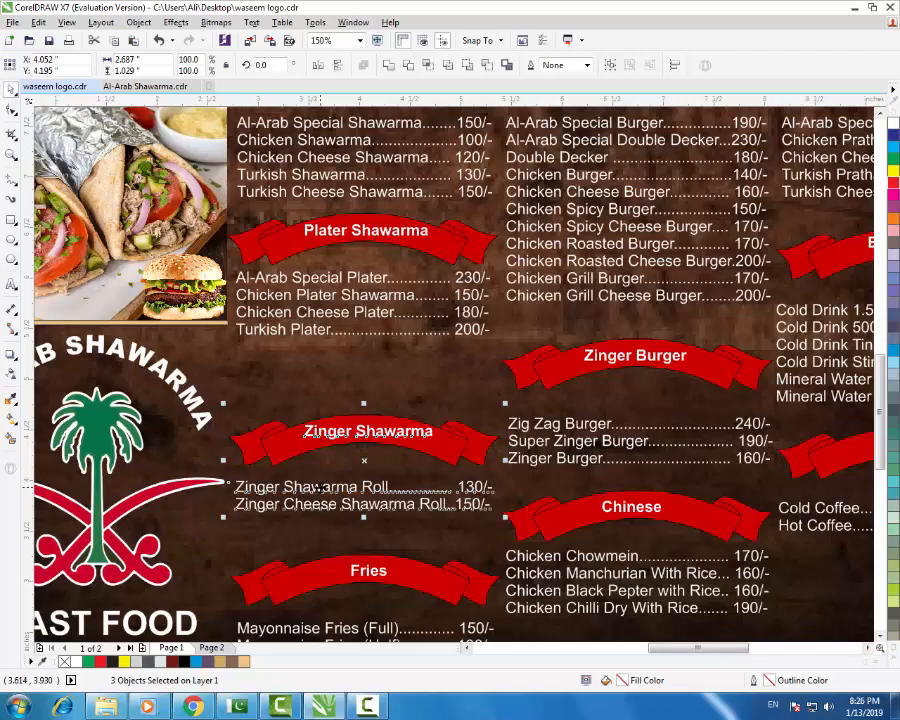
pyautogui.press('Up')
pyautogui.press('Up')
pyautogui.press('Up')
pyautogui.press('Up')
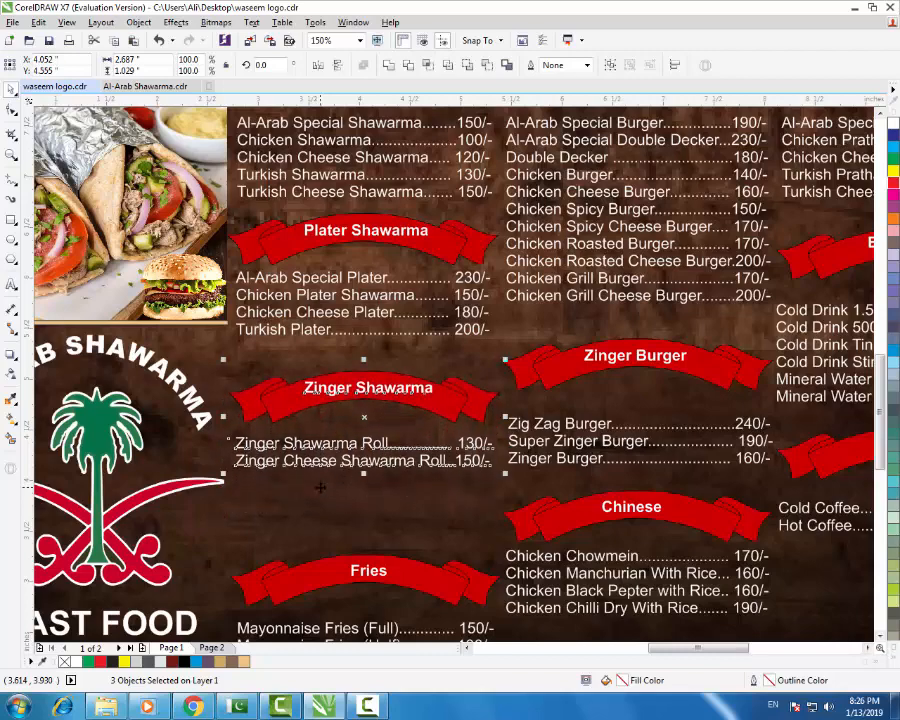
pyautogui.press('Up')
pyautogui.press('Up')
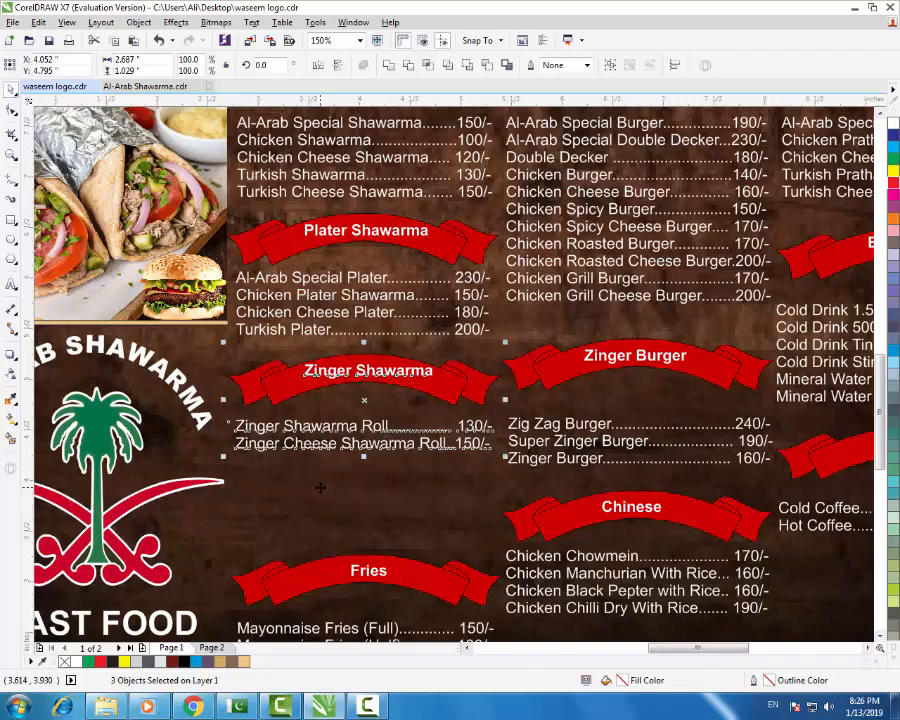
# - Nudge the Fries heading, ribbon and item list up two steps
pyautogui.scroll(-2, 370, 463)
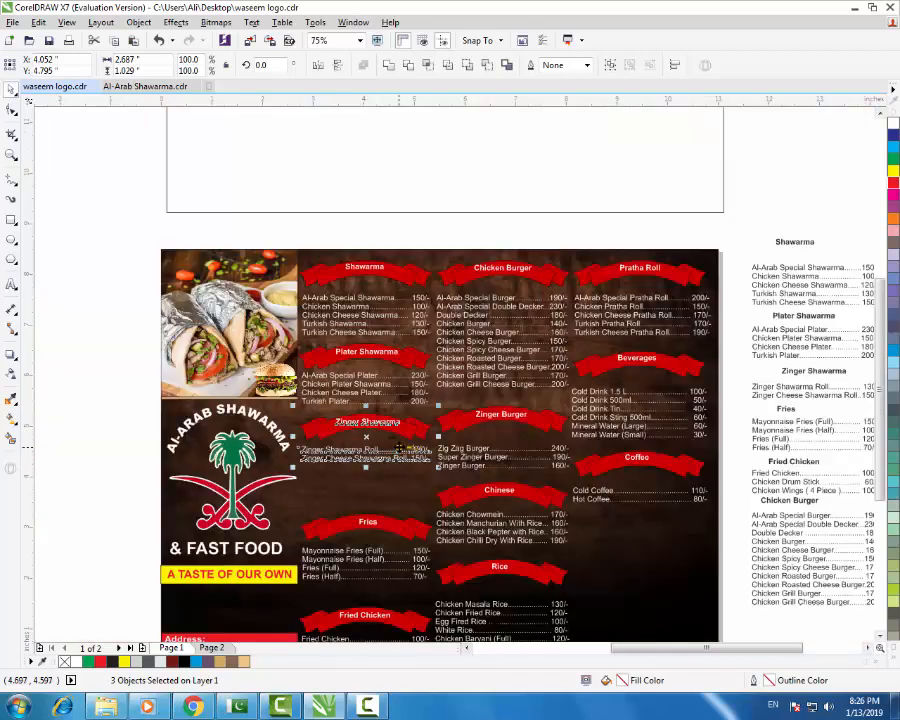
pyautogui.click(368, 523)
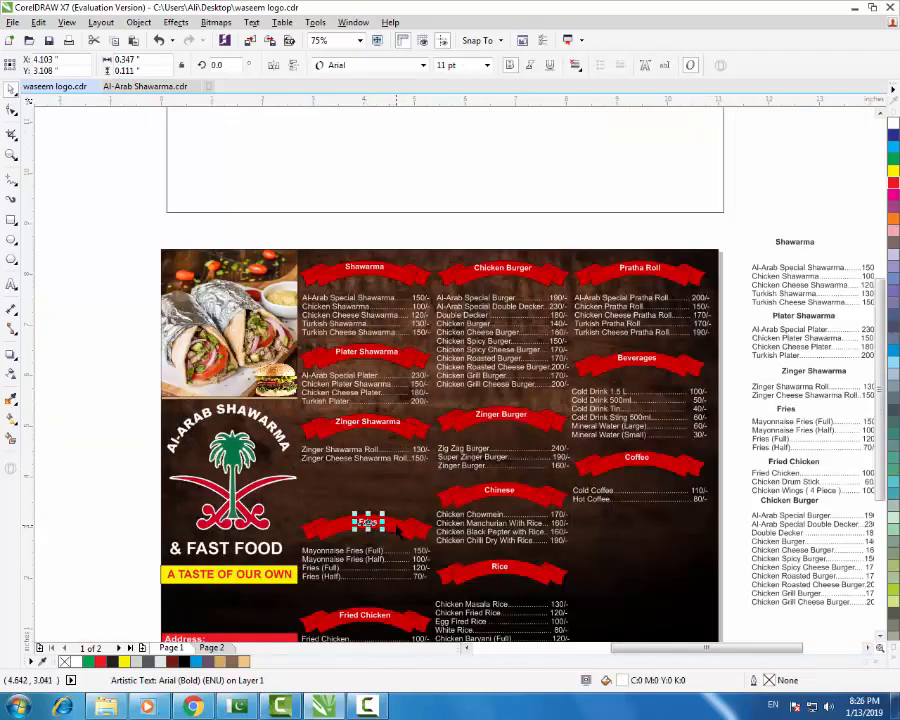
pyautogui.keyDown('shift'); pyautogui.click(397, 529); pyautogui.keyUp('shift')
pyautogui.keyDown('shift'); pyautogui.click(349, 553); pyautogui.keyUp('shift')
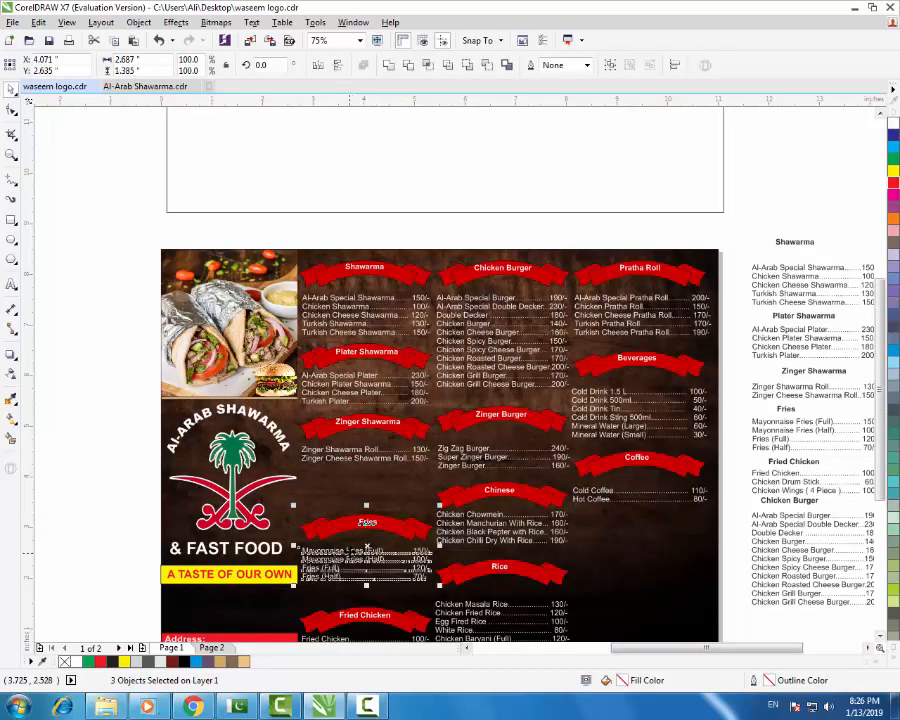
pyautogui.press('Up')
pyautogui.press('Up')
pyautogui.press('Up')
pyautogui.press('Up')
pyautogui.press('Up')
pyautogui.press('Up')
pyautogui.press('Up')
pyautogui.press('Up')
pyautogui.press('Up')
pyautogui.press('Up')
pyautogui.press('Up')
pyautogui.press('Up')
pyautogui.press('Up')
pyautogui.press('Up')
pyautogui.press('Up')
pyautogui.press('Up')
pyautogui.press('Up')
pyautogui.press('Up')
pyautogui.press('Up')
pyautogui.press('Up')
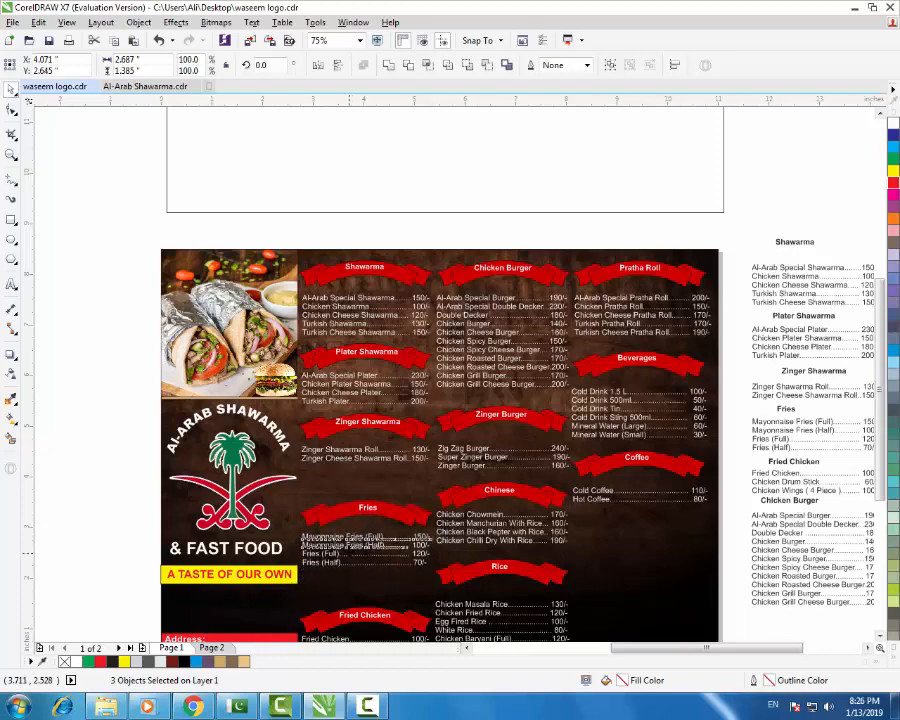
pyautogui.press('Up')
pyautogui.press('Up')
pyautogui.press('Up')
pyautogui.press('Up')
pyautogui.press('Up')
pyautogui.press('Up')
pyautogui.press('Up')
pyautogui.press('Up')
pyautogui.press('Up')
pyautogui.press('Up')
pyautogui.press('Up')
pyautogui.press('Up')
pyautogui.press('Up')
pyautogui.press('Up')
pyautogui.press('Up')
pyautogui.press('Up')
pyautogui.press('Up')
pyautogui.press('Up')
pyautogui.press('Up')
pyautogui.press('Up')
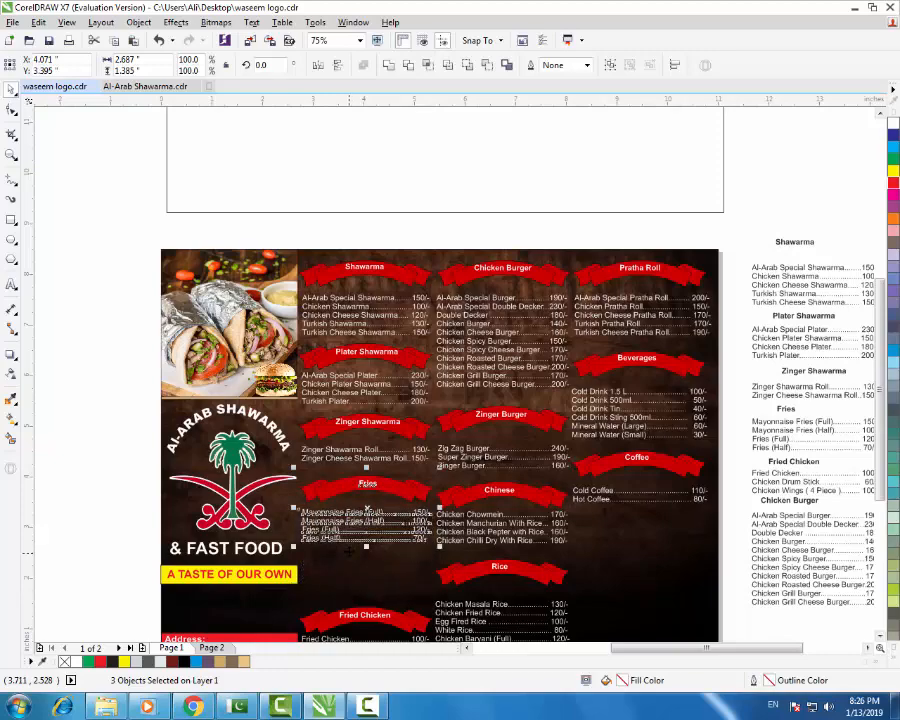
# - Nudge the Fried Chicken section up three steps to sit right under the Fries list
pyautogui.scroll(-1, 491, 285)
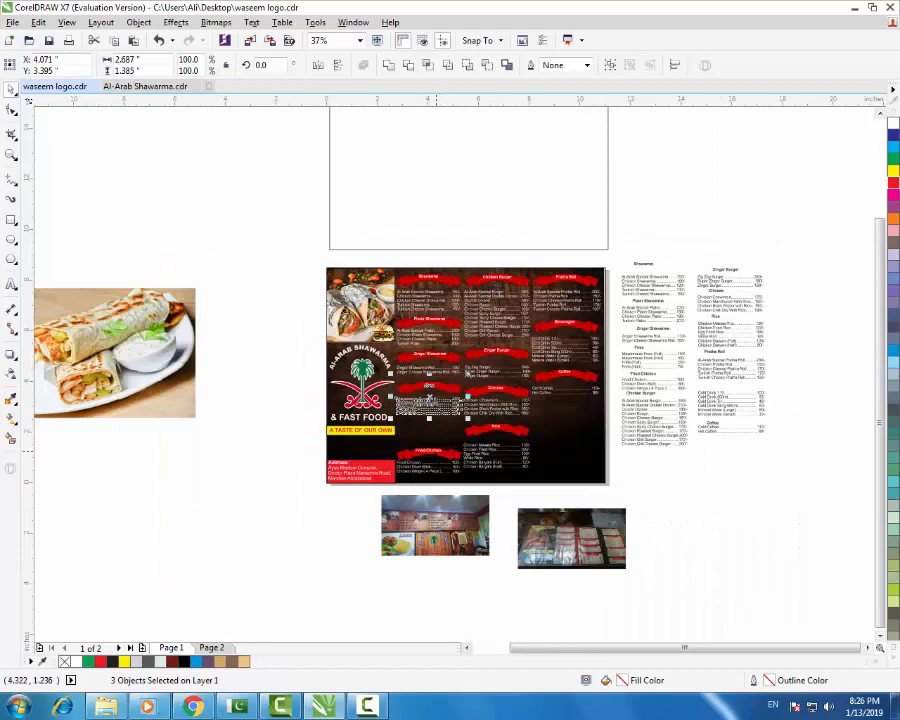
pyautogui.scroll(1, 440, 450)
pyautogui.scroll(1, 441, 449)
pyautogui.click(430, 460)
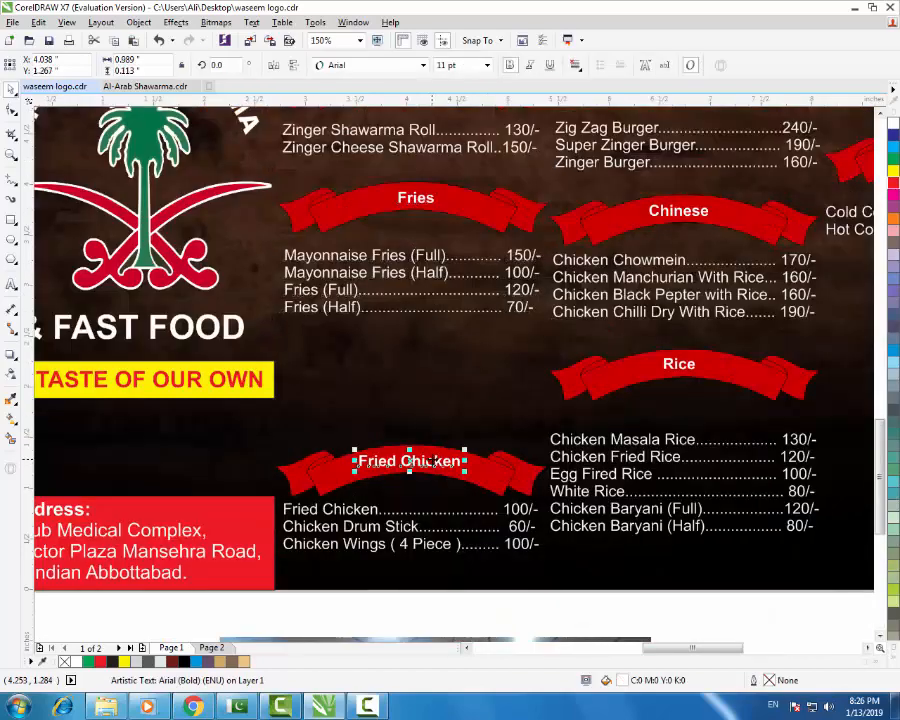
pyautogui.keyDown('shift'); pyautogui.click(490, 480); pyautogui.keyUp('shift')
pyautogui.keyDown('shift'); pyautogui.click(426, 518); pyautogui.keyUp('shift')
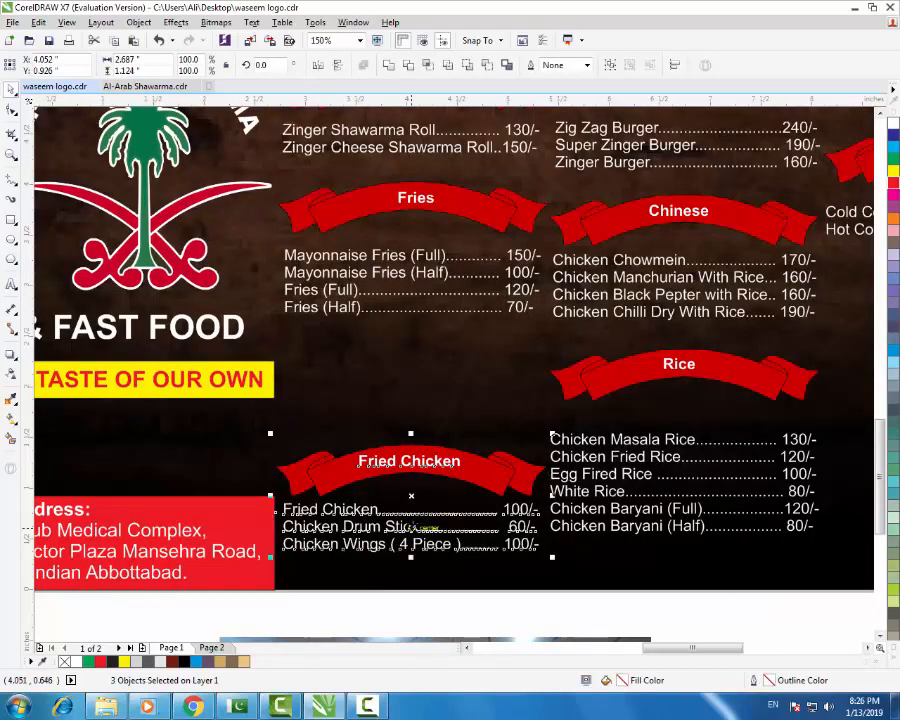
pyautogui.press('Up')
pyautogui.press('Up')
pyautogui.press('Up')
pyautogui.press('Up')
pyautogui.press('Up')
pyautogui.press('Up')
pyautogui.press('Up')
pyautogui.press('Up')
pyautogui.press('Up')
pyautogui.press('Up')
pyautogui.press('Up')
pyautogui.press('Up')
pyautogui.press('Up')
pyautogui.press('Up')
pyautogui.press('Up')
pyautogui.press('Up')
pyautogui.press('Up')
pyautogui.press('Up')
pyautogui.press('Up')
pyautogui.press('Up')
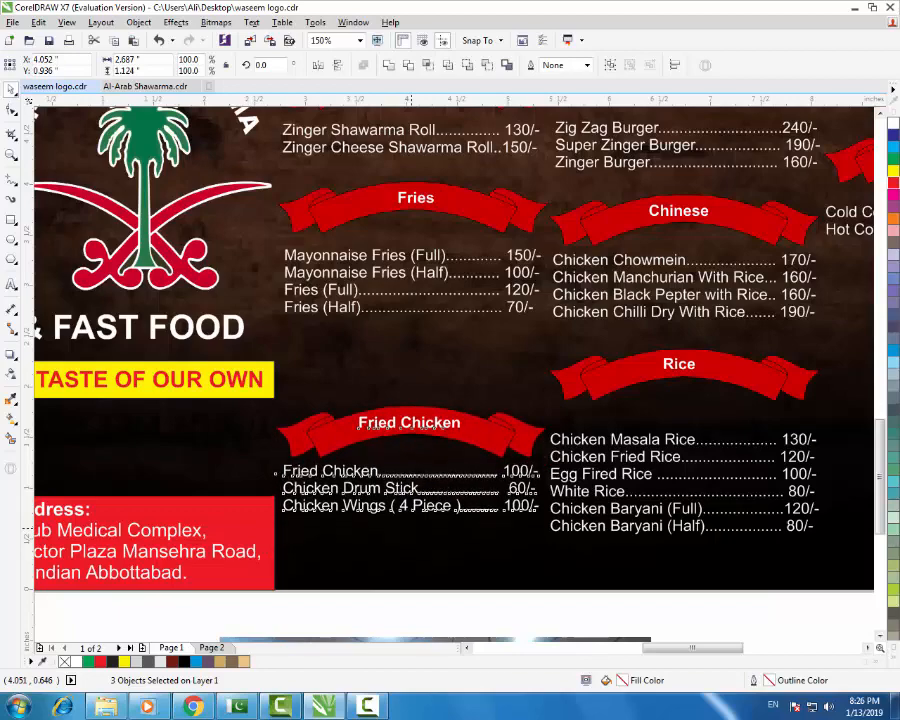
pyautogui.press('Up')
pyautogui.press('Up')
pyautogui.press('Up')
pyautogui.press('Up')
pyautogui.press('Up')
pyautogui.press('Up')
pyautogui.press('Up')
pyautogui.press('Up')
pyautogui.press('Up')
pyautogui.press('Up')
pyautogui.press('Up')
pyautogui.press('Up')
pyautogui.press('Up')
pyautogui.press('Up')
pyautogui.press('Up')
pyautogui.press('Up')
pyautogui.press('Up')
pyautogui.press('Up')
pyautogui.press('Up')
pyautogui.press('Up')
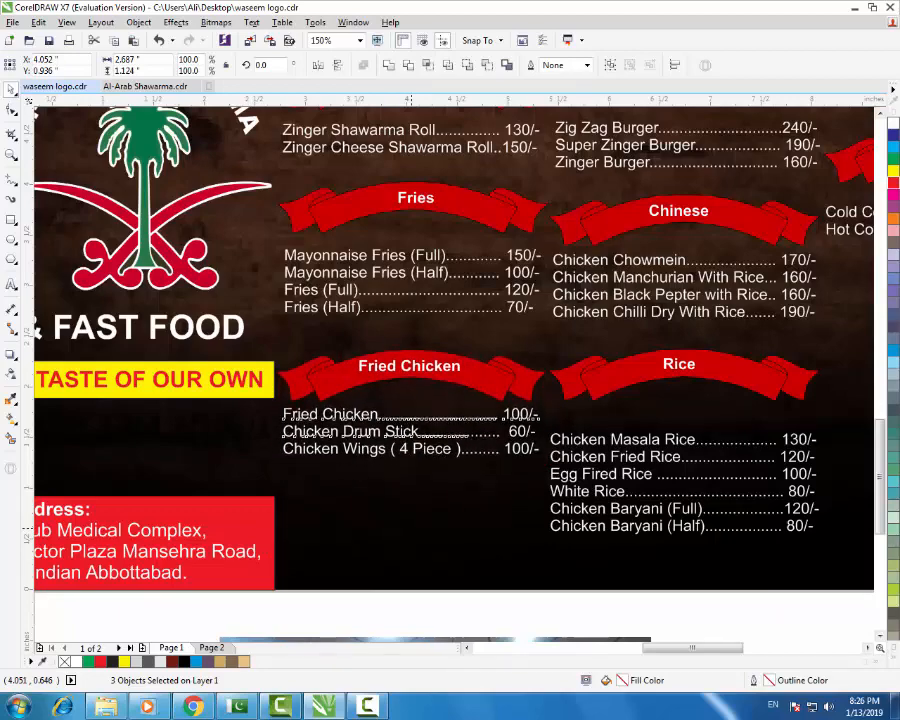
pyautogui.press('Up')
pyautogui.press('Up')
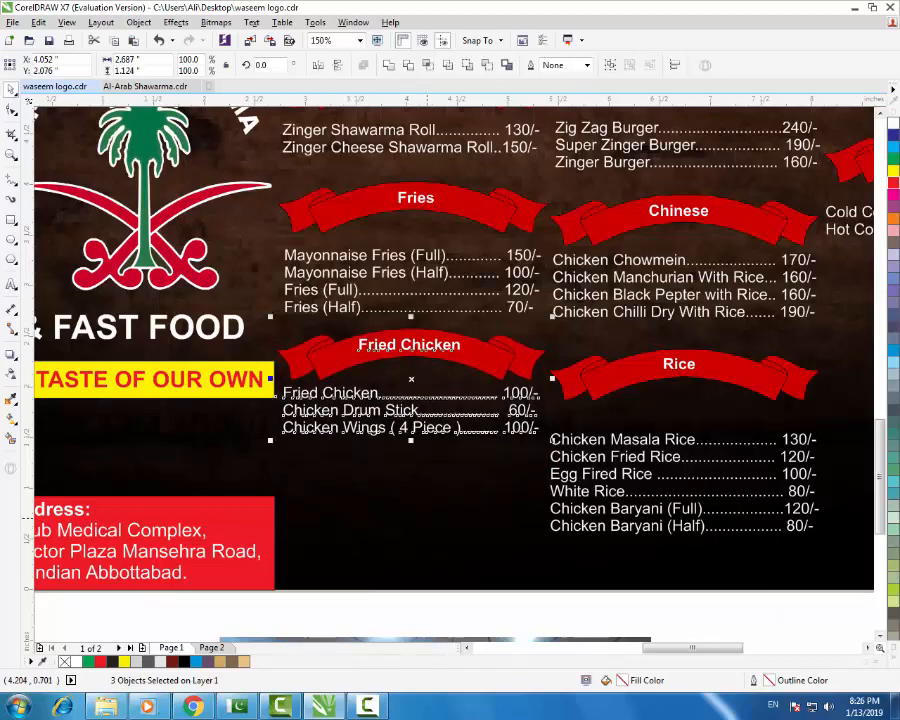
pyautogui.press('F3')
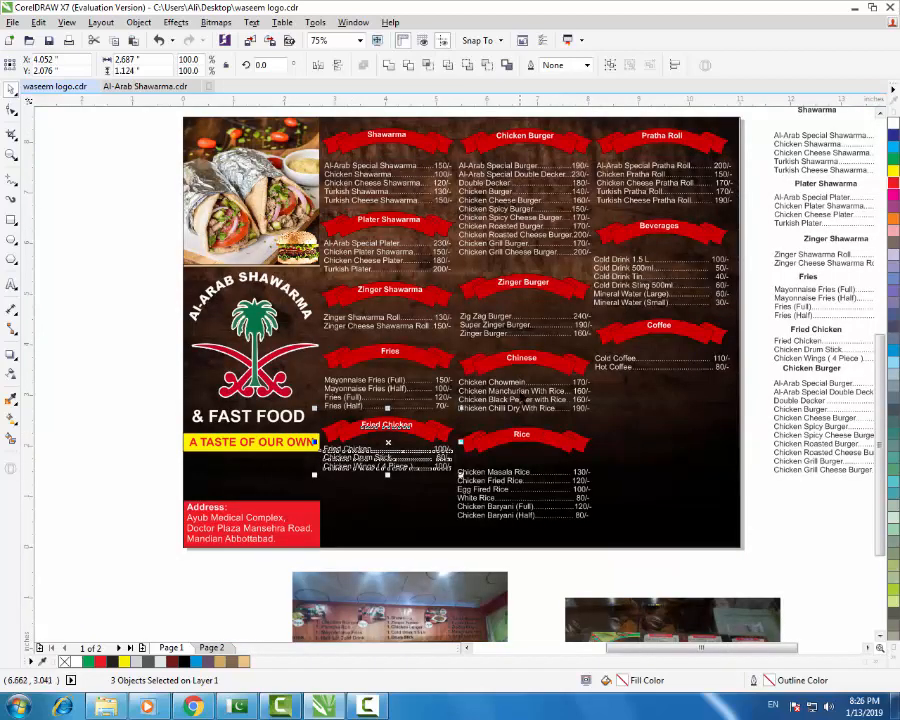
# - Move the Chinese ribbon and price list into the first column below Fried Chicken
pyautogui.click(521, 385)
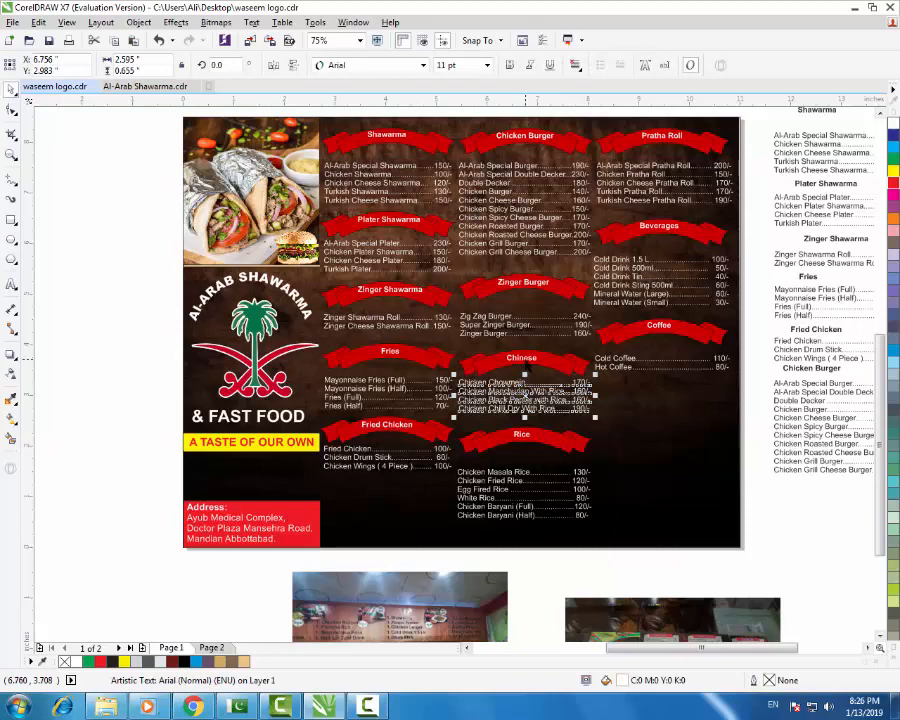
pyautogui.keyDown('shift'); pyautogui.click(562, 367); pyautogui.keyUp('shift')
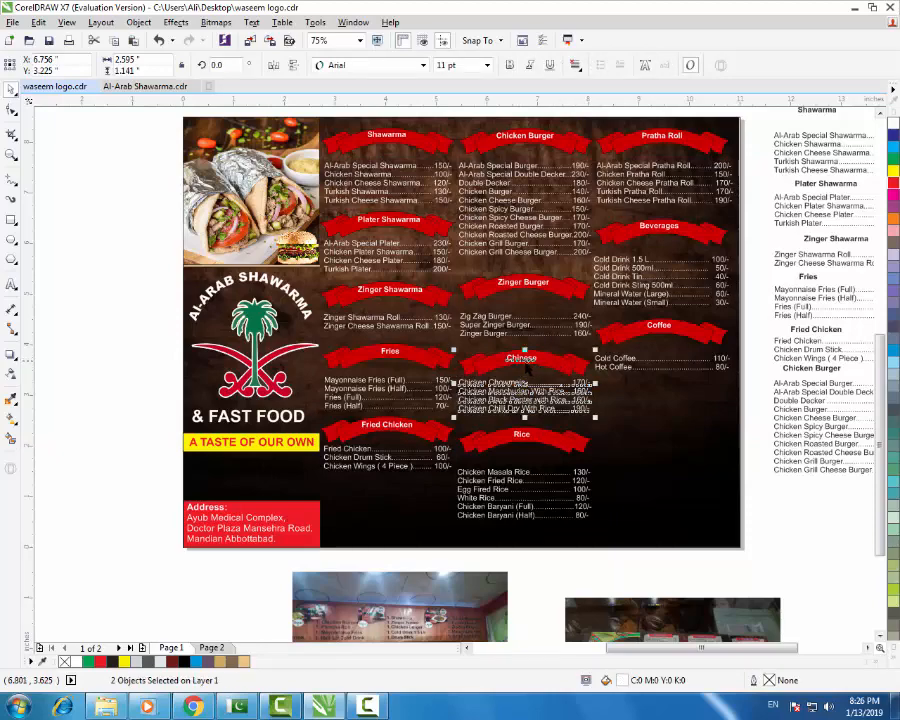
pyautogui.moveTo(521, 361); pyautogui.dragTo(395, 478)
pyautogui.hotkey('ctrl', 'z')
pyautogui.keyDown('shift'); pyautogui.click(567, 362); pyautogui.keyUp('shift')
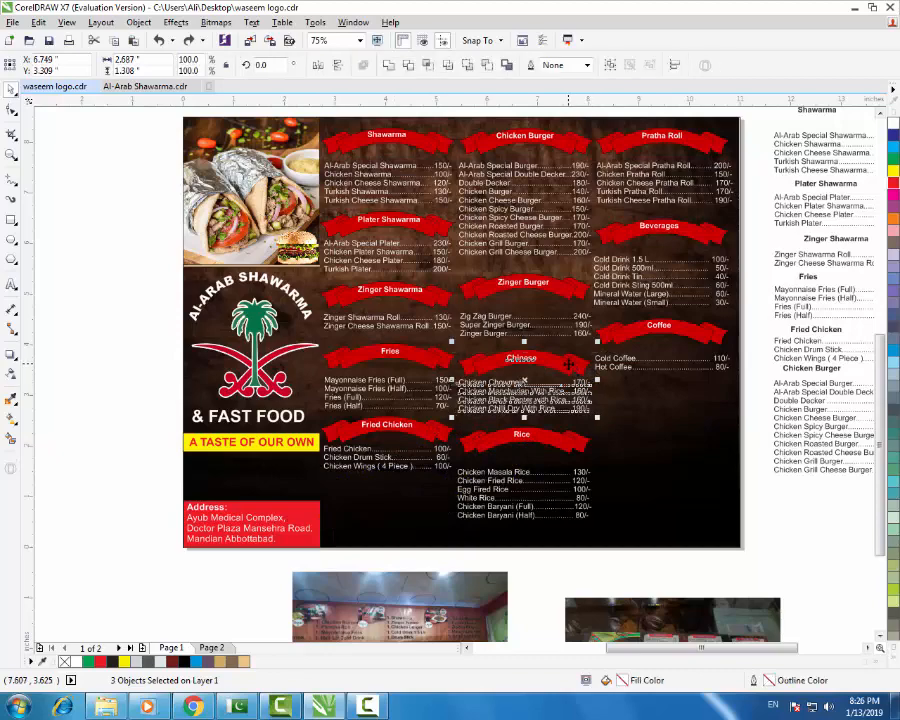
pyautogui.moveTo(567, 363); pyautogui.dragTo(429, 493)
pyautogui.scroll(1, 413, 509)
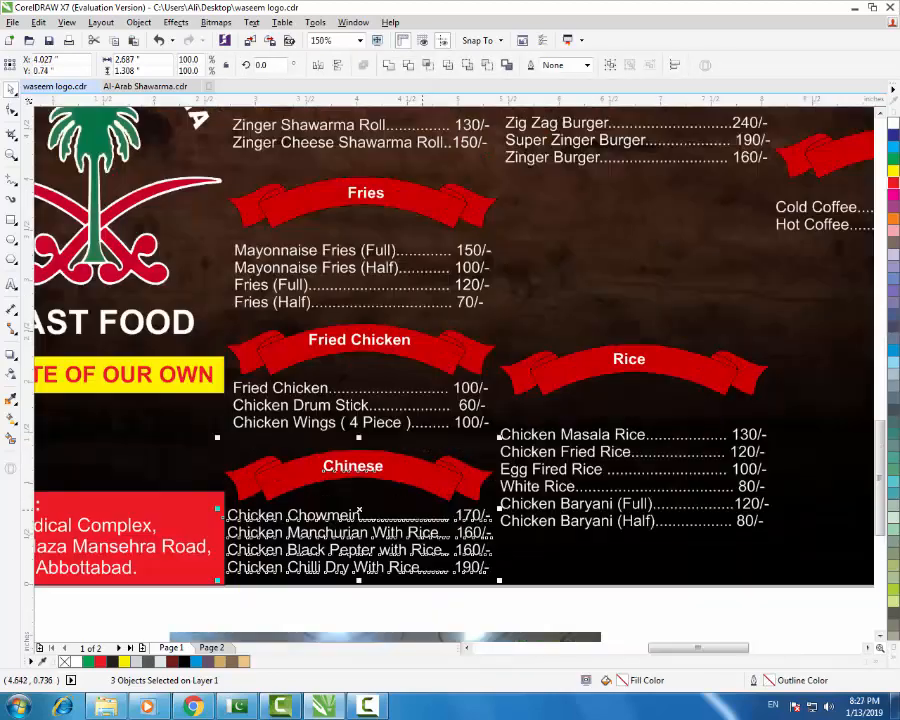
pyautogui.moveTo(356, 436); pyautogui.dragTo(355, 424)
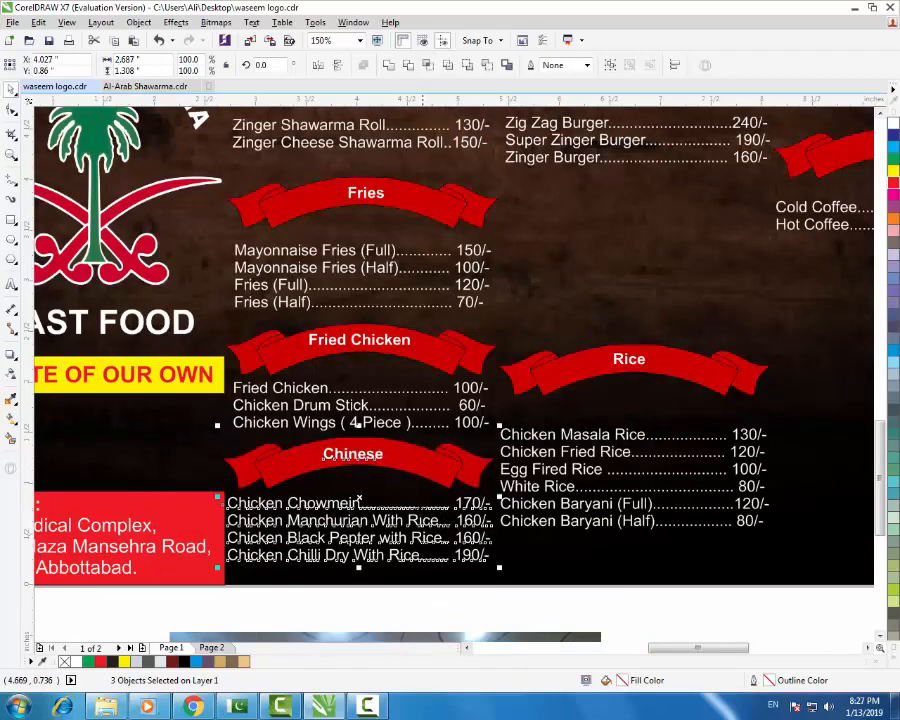
pyautogui.scroll(-1, 357, 480)
pyautogui.scroll(1, 375, 348)
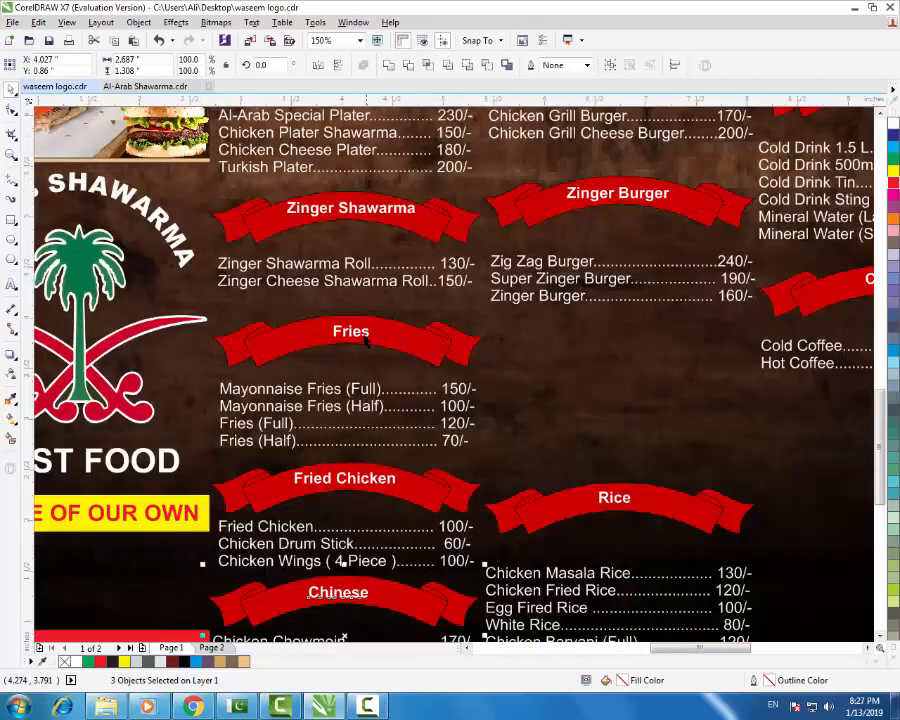
# - Nudge the Fries heading, banner and price list up one step
pyautogui.click(364, 333)
pyautogui.keyDown('shift'); pyautogui.click(391, 344); pyautogui.keyUp('shift')
pyautogui.keyDown('shift'); pyautogui.click(350, 389); pyautogui.keyUp('shift')
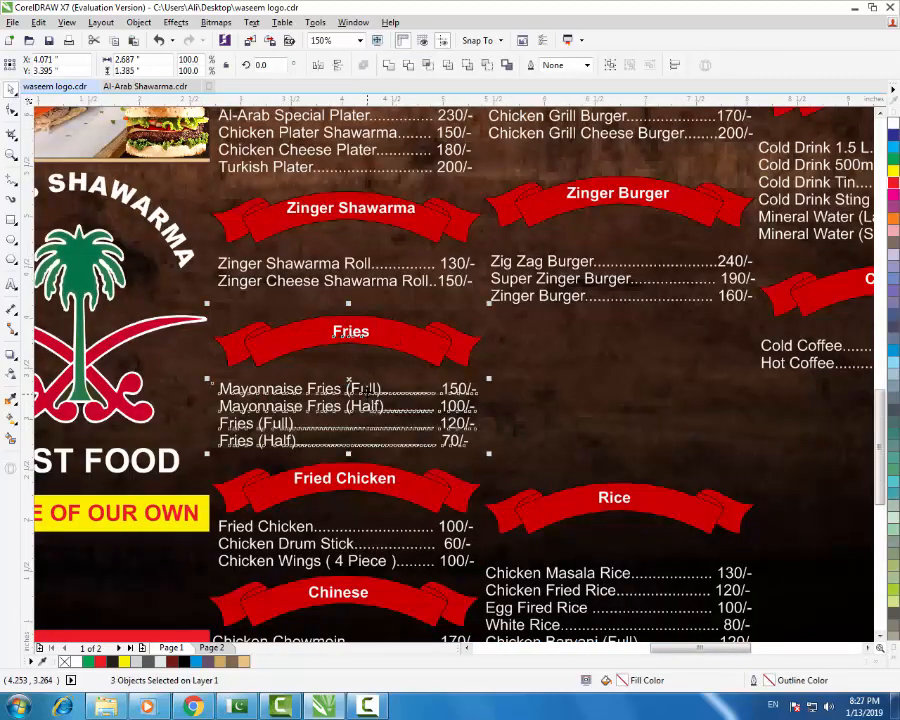
pyautogui.press('Up')
pyautogui.press('Up')
pyautogui.press('Up')
pyautogui.press('Up')
pyautogui.press('Up')
pyautogui.press('Up')
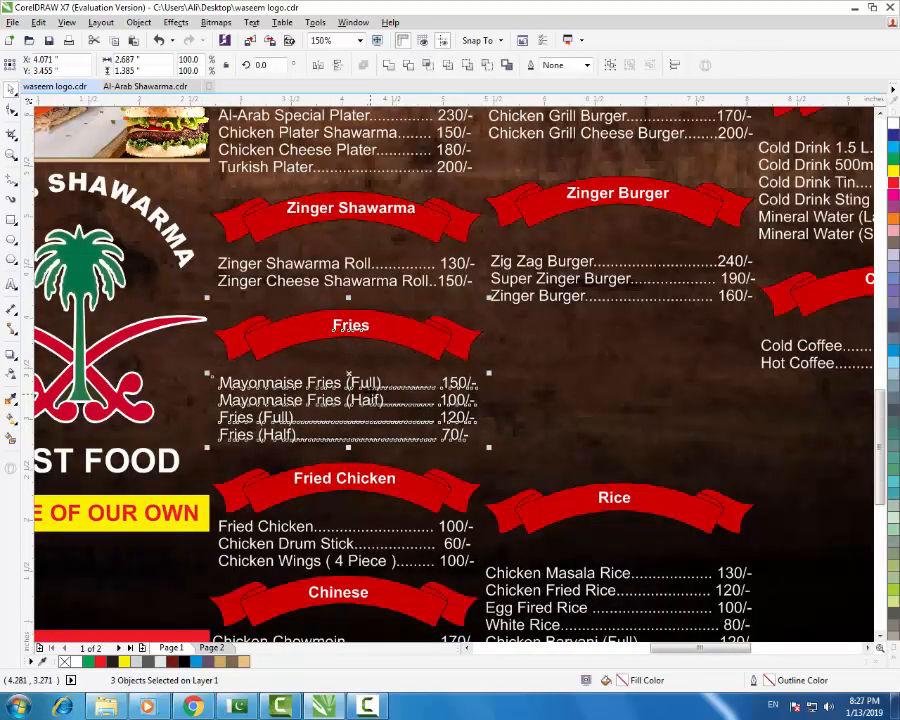
pyautogui.scroll(-1, 377, 363)
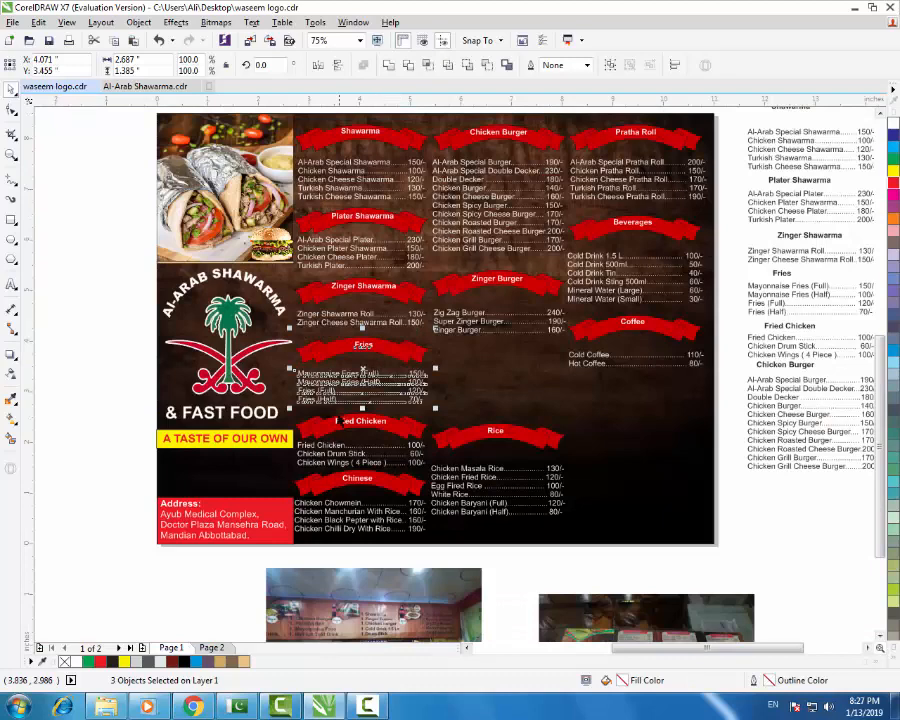
pyautogui.click(760, 523)
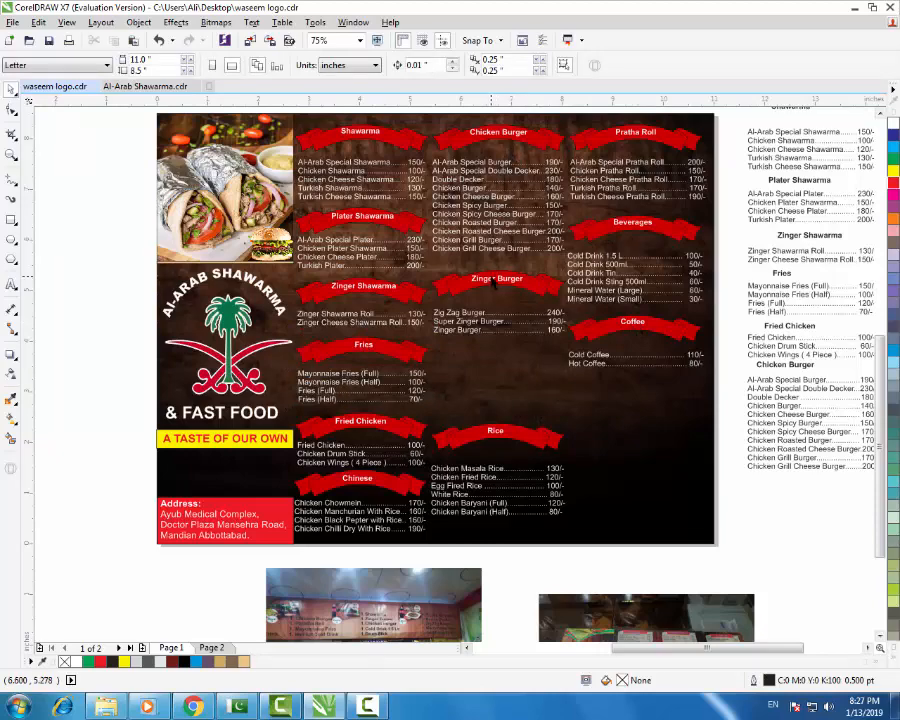
# - Nudge the Zinger Burger heading, banner and item list up one step
pyautogui.click(496, 279)
pyautogui.keyDown('shift'); pyautogui.click(547, 283); pyautogui.keyUp('shift')
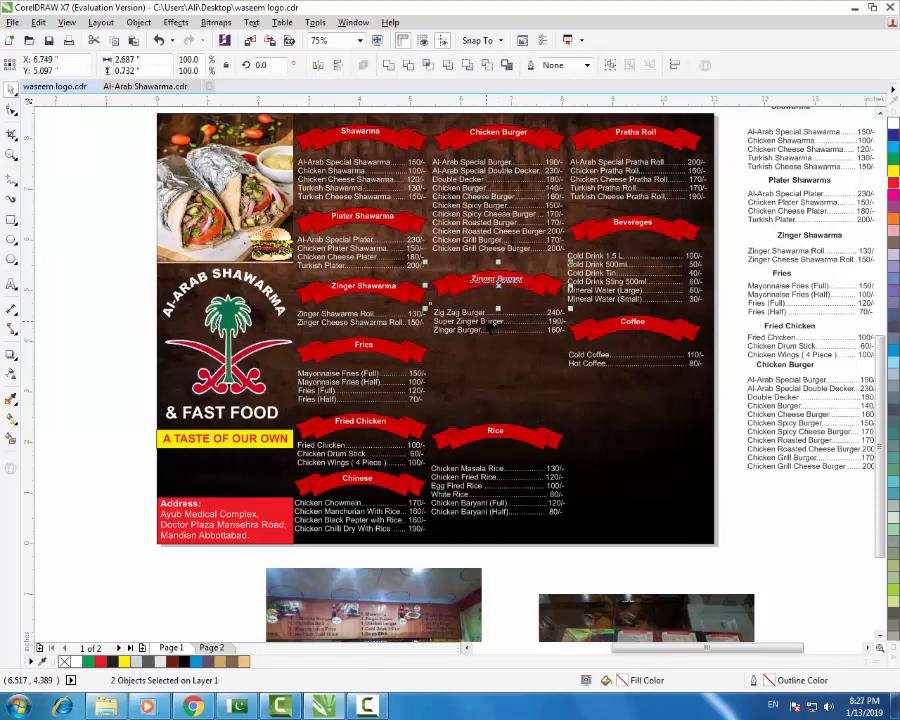
pyautogui.keyDown('shift'); pyautogui.click(476, 332); pyautogui.keyUp('shift')
pyautogui.press('Up')
pyautogui.press('Up')
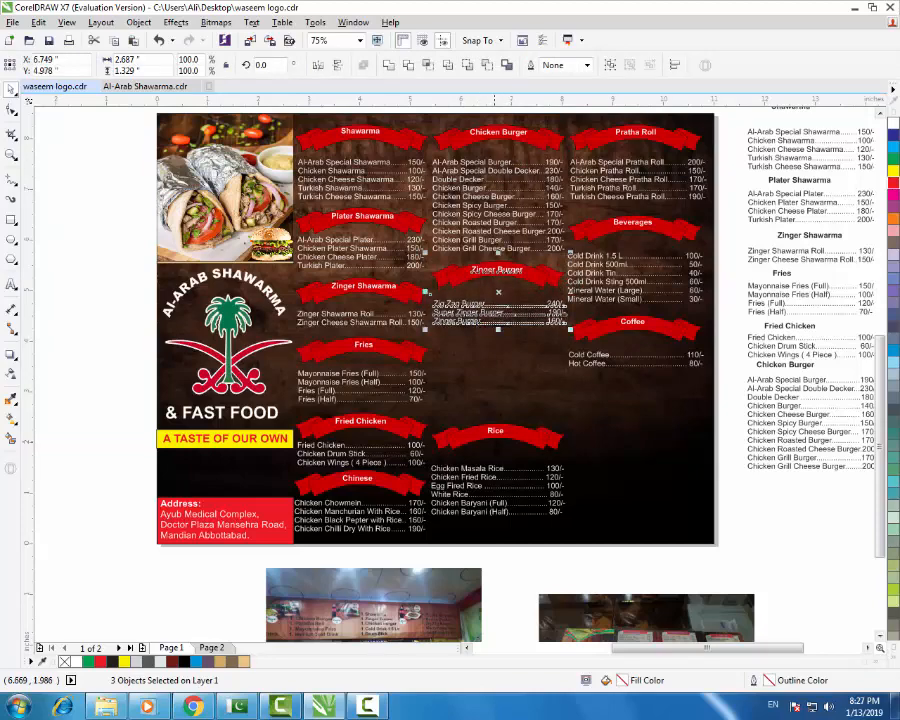
# - Raise the Rice section five nudges and shift its item list slightly
pyautogui.click(488, 430)
pyautogui.keyDown('shift'); pyautogui.click(487, 446); pyautogui.keyUp('shift')
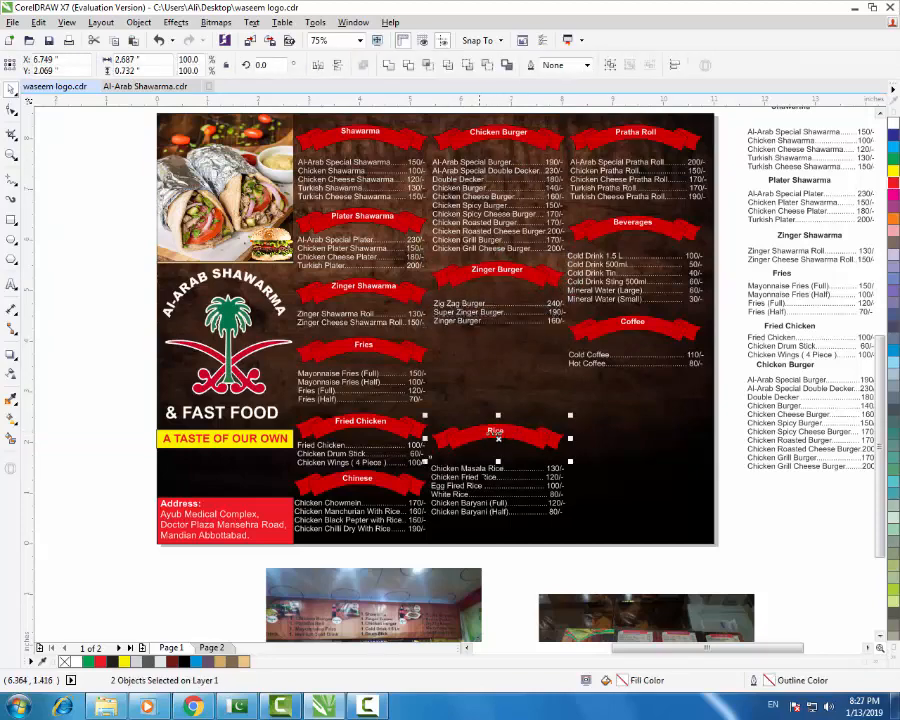
pyautogui.keyDown('shift'); pyautogui.click(471, 468); pyautogui.keyUp('shift')
pyautogui.press('Up')
pyautogui.press('Up')
pyautogui.press('Up')
pyautogui.press('Up')
pyautogui.press('Up')
pyautogui.press('Up')
pyautogui.press('Up')
pyautogui.press('Up')
pyautogui.press('Up')
pyautogui.press('Up')
pyautogui.press('Up')
pyautogui.press('Up')
pyautogui.press('Up')
pyautogui.press('Up')
pyautogui.press('Up')
pyautogui.press('Up')
pyautogui.press('Up')
pyautogui.press('Up')
pyautogui.press('Up')
pyautogui.press('Up')
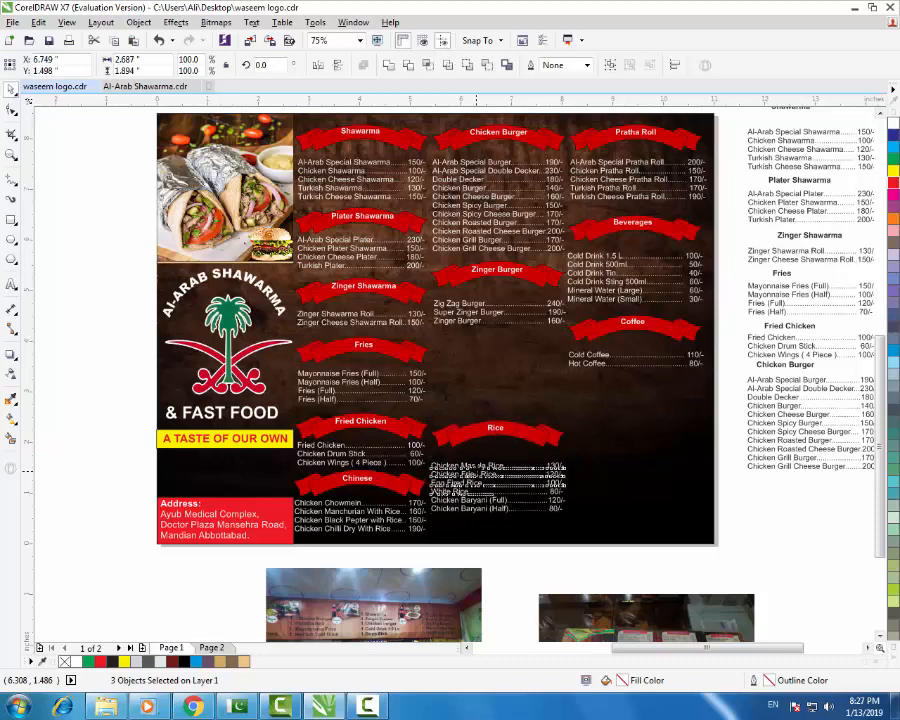
pyautogui.press('Up')
pyautogui.press('Up')
pyautogui.press('Up')
pyautogui.press('Up')
pyautogui.press('Up')
pyautogui.press('Up')
pyautogui.press('Up')
pyautogui.press('Up')
pyautogui.press('Up')
pyautogui.press('Up')
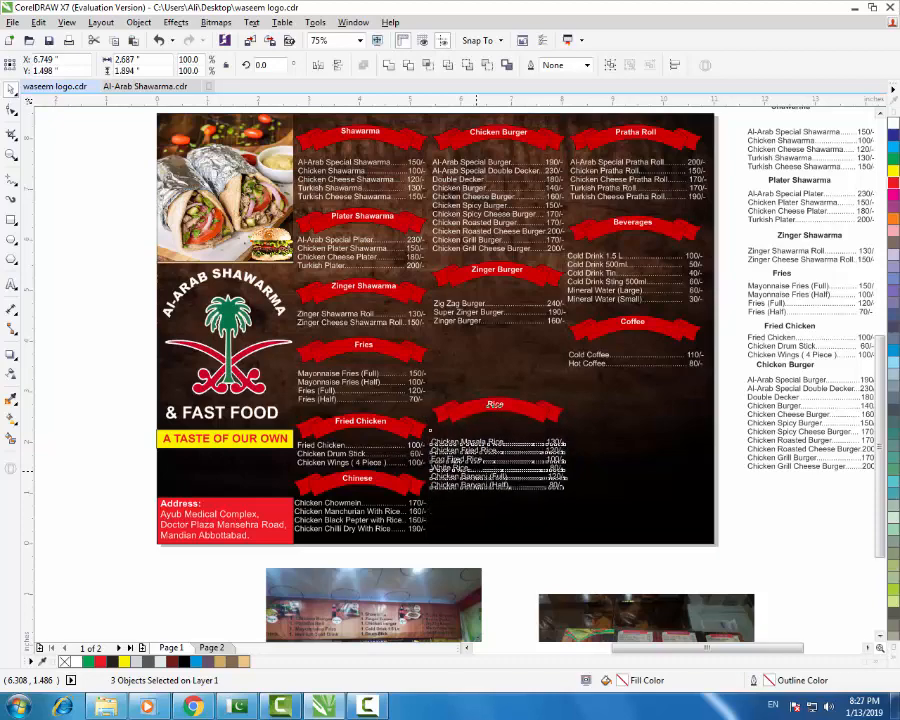
pyautogui.press('Up')
pyautogui.press('Up')
pyautogui.press('Up')
pyautogui.press('Up')
pyautogui.press('Up')
pyautogui.press('Up')
pyautogui.press('Up')
pyautogui.press('Up')
pyautogui.press('Up')
pyautogui.press('Up')
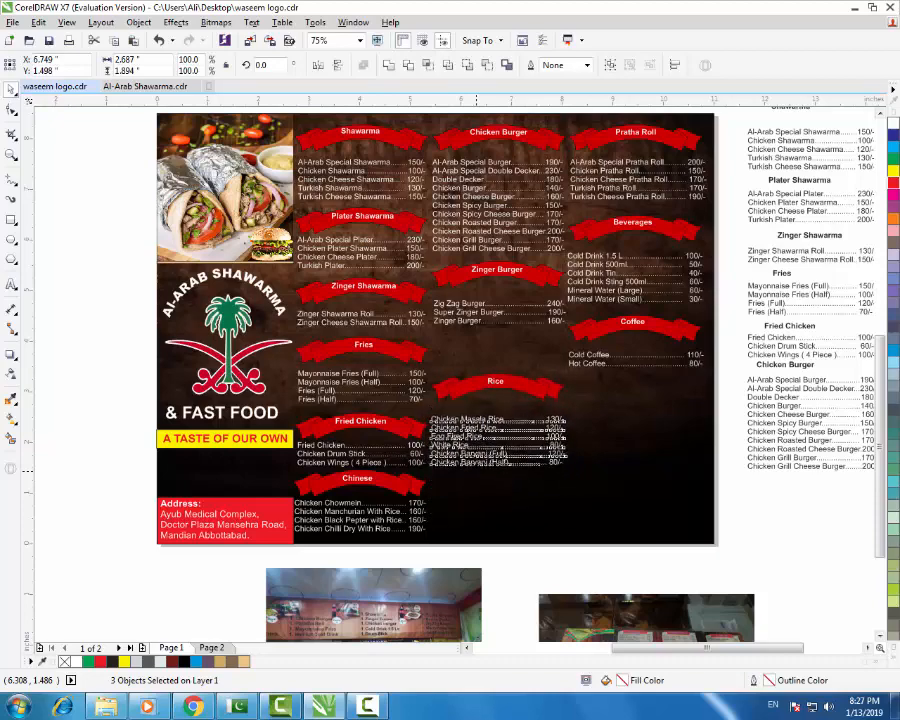
pyautogui.press('Up')
pyautogui.press('Up')
pyautogui.press('Up')
pyautogui.press('Up')
pyautogui.press('Up')
pyautogui.press('Up')
pyautogui.press('Up')
pyautogui.press('Up')
pyautogui.press('Up')
pyautogui.press('Up')
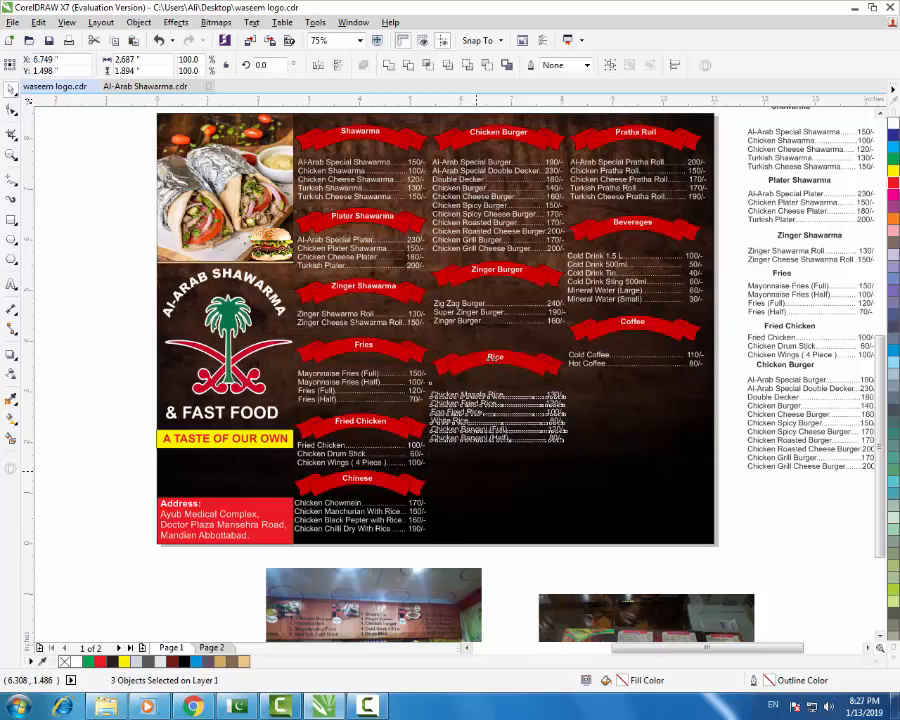
pyautogui.press('Up')
pyautogui.press('Up')
pyautogui.press('Up')
pyautogui.press('Up')
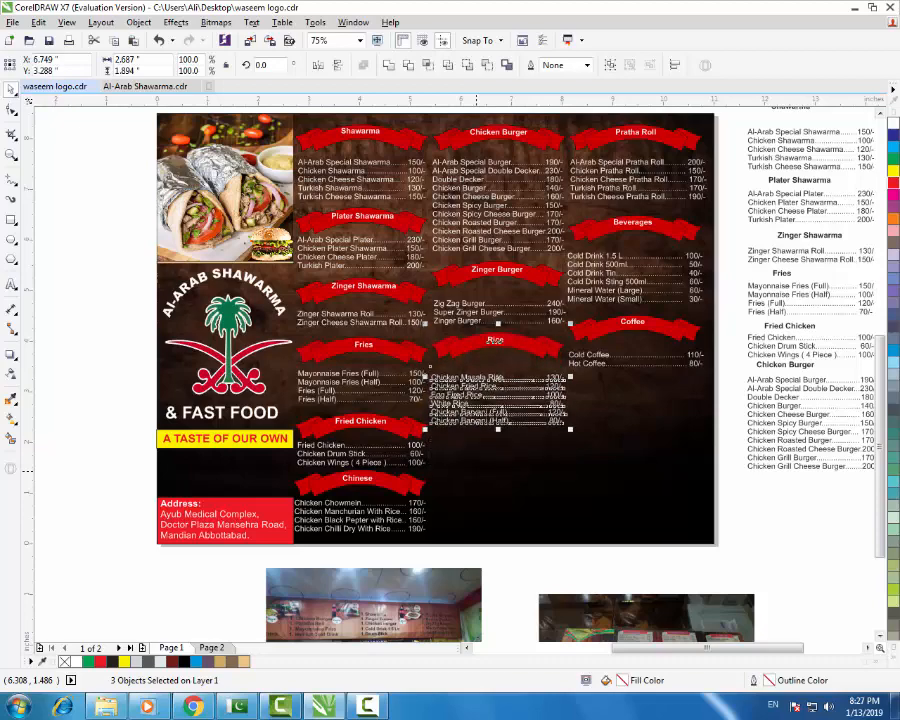
pyautogui.click(814, 493)
pyautogui.click(461, 377)
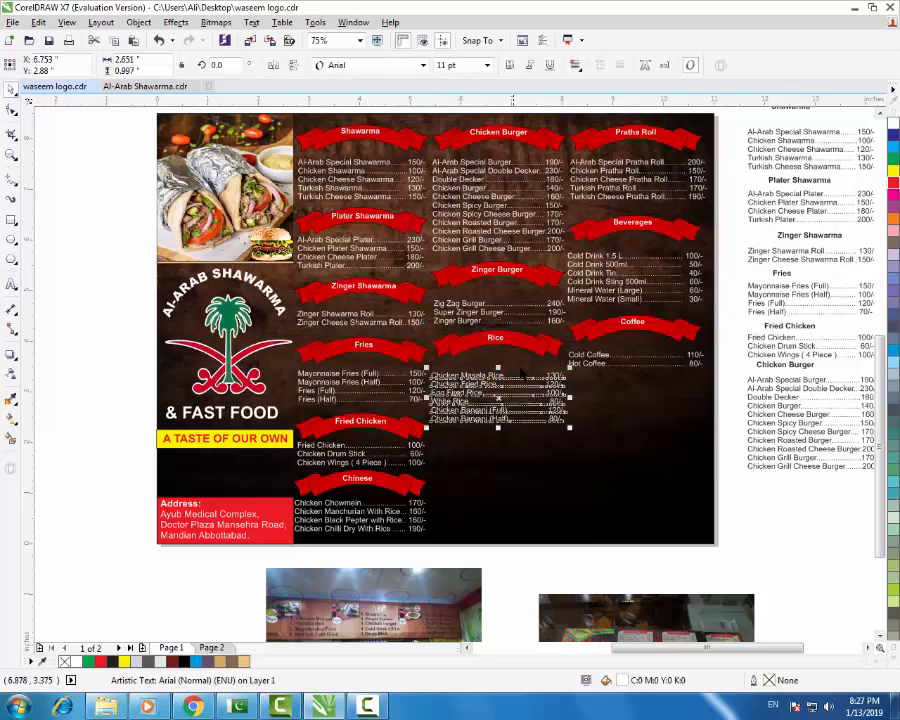
pyautogui.moveTo(519, 370); pyautogui.dragTo(526, 368)
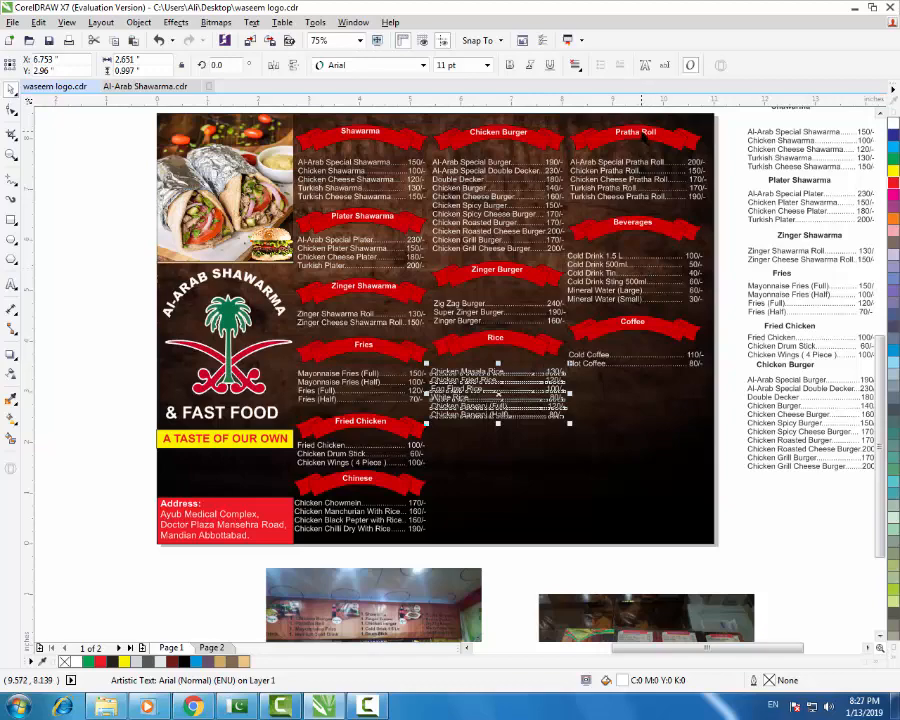
# - Move the Pratha Roll heading, banner and item list below the Rice list
pyautogui.click(640, 133)
pyautogui.keyDown('shift'); pyautogui.click(663, 140); pyautogui.keyUp('shift')
pyautogui.keyDown('shift'); pyautogui.click(641, 165); pyautogui.keyUp('shift')
pyautogui.moveTo(641, 165); pyautogui.dragTo(478, 464)
pyautogui.scroll(2, 478, 464)
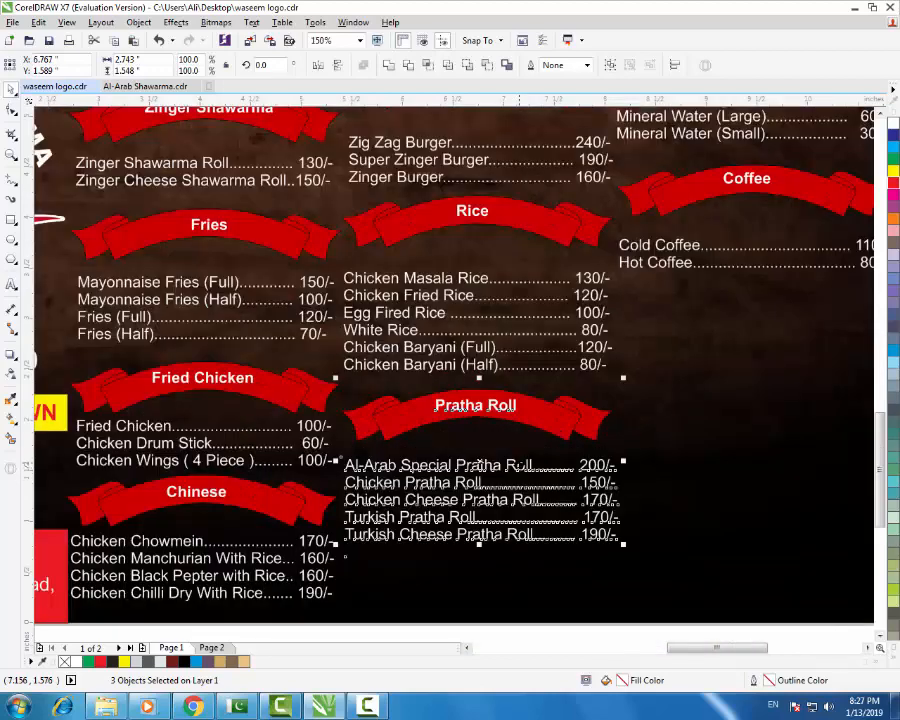
pyautogui.moveTo(478, 464); pyautogui.dragTo(483, 463)
pyautogui.scroll(-2, 478, 458)
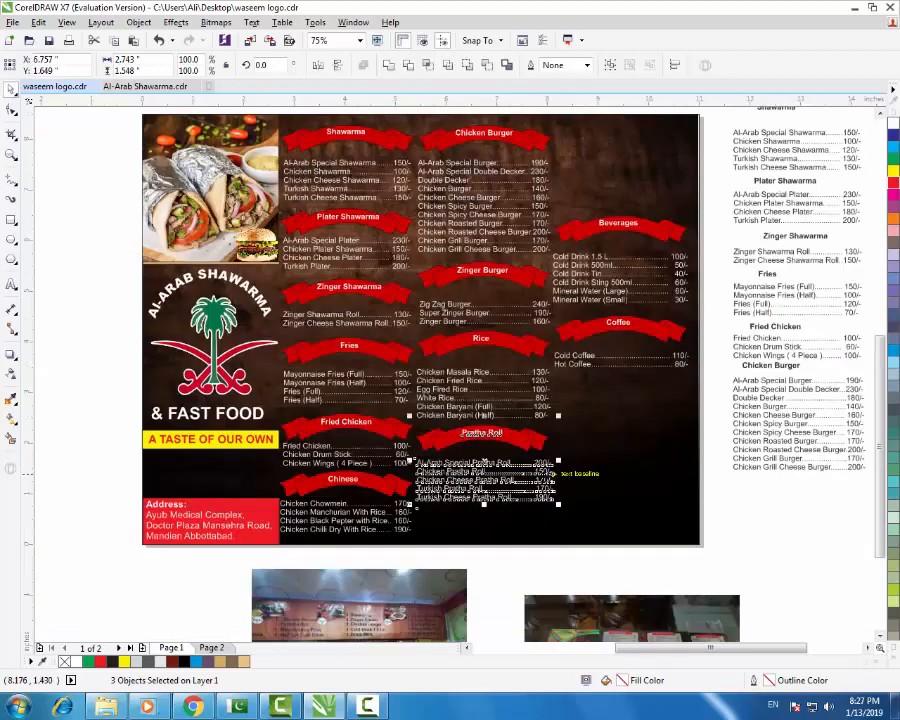
pyautogui.click(729, 524)
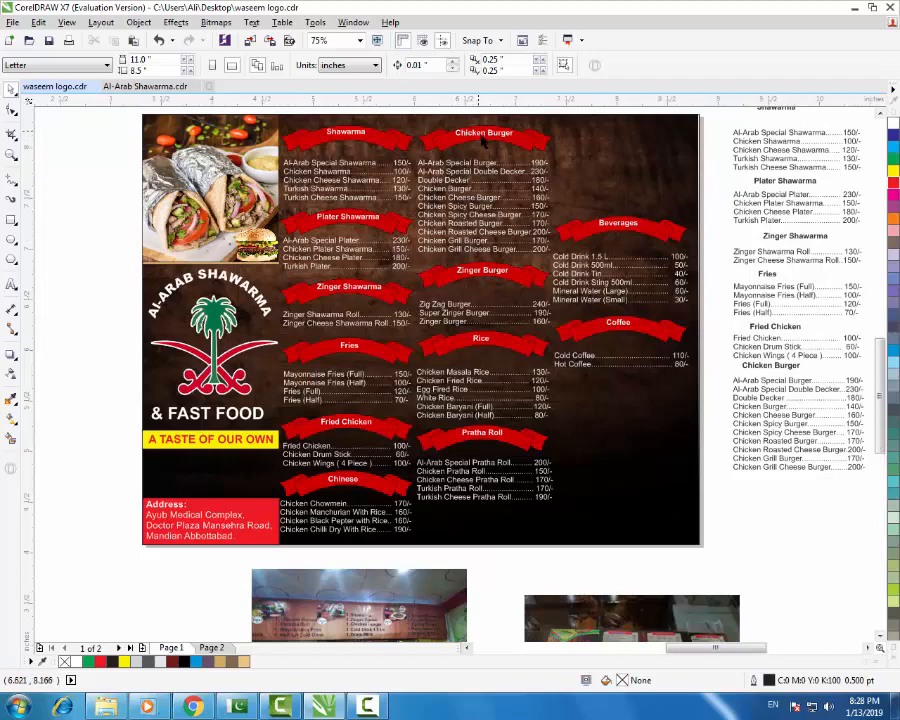
# - Nudge the Chicken Burger and Shawarma price lists up together
pyautogui.scroll(2, 483, 133)
pyautogui.click(464, 191)
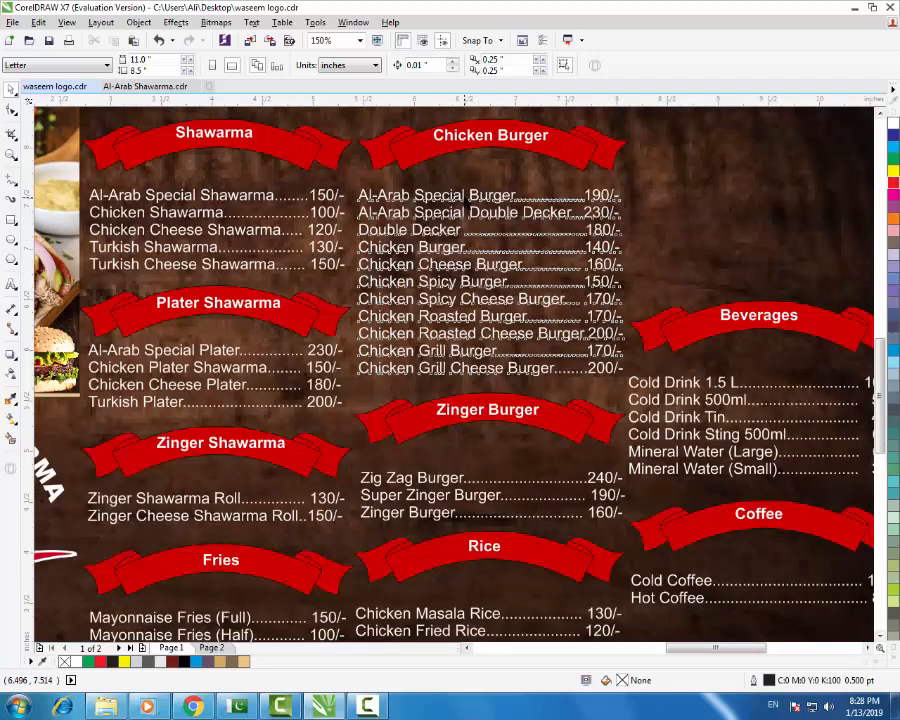
pyautogui.keyDown('shift'); pyautogui.click(334, 198); pyautogui.keyUp('shift')
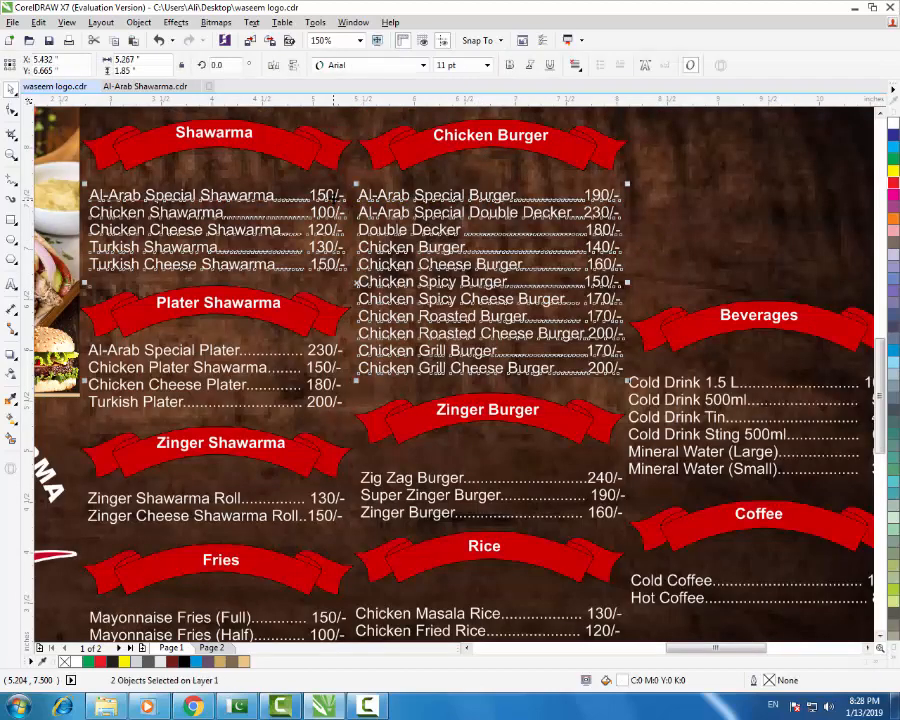
pyautogui.press('Up')
pyautogui.press('Up')
pyautogui.press('Up')
pyautogui.press('Up')
pyautogui.press('Up')
pyautogui.press('Up')
pyautogui.press('Up')
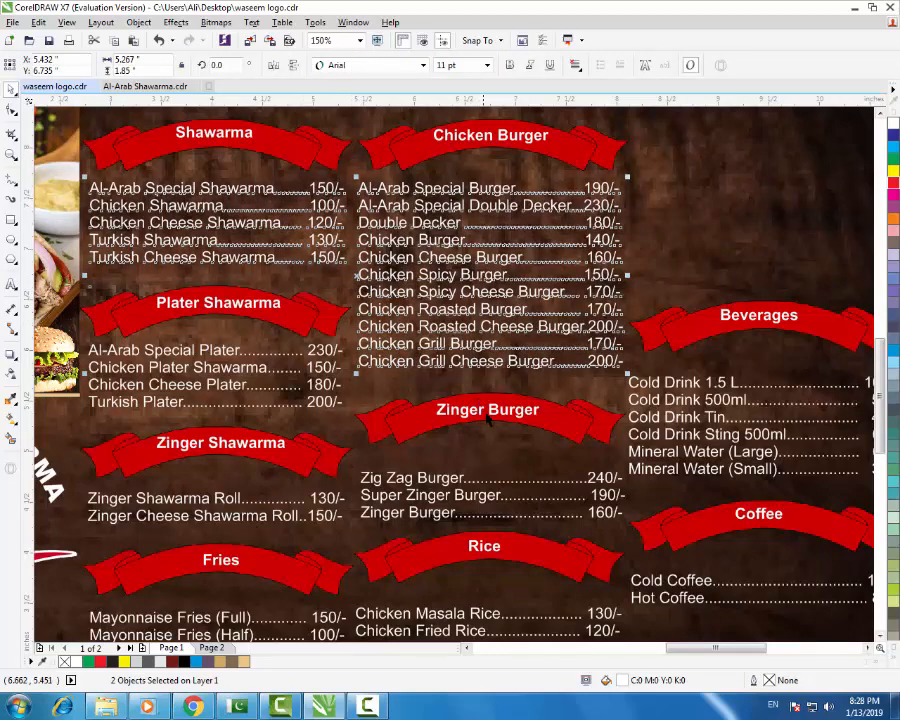
# - Nudge the Zinger Burger heading, banner and price list up
pyautogui.click(540, 414)
pyautogui.keyDown('shift'); pyautogui.click(521, 452); pyautogui.keyUp('shift')
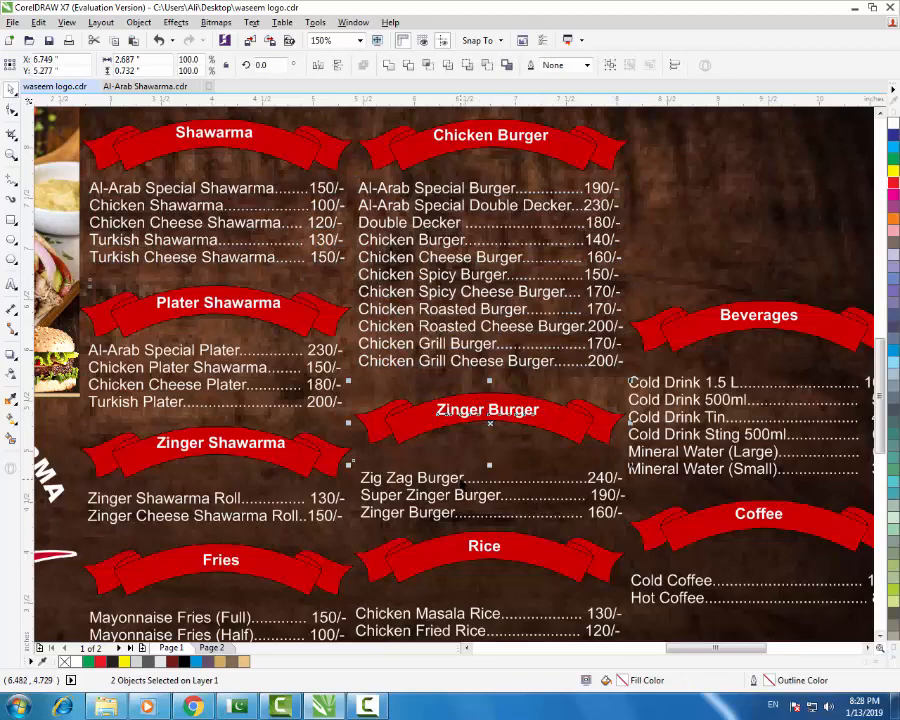
pyautogui.press('Up')
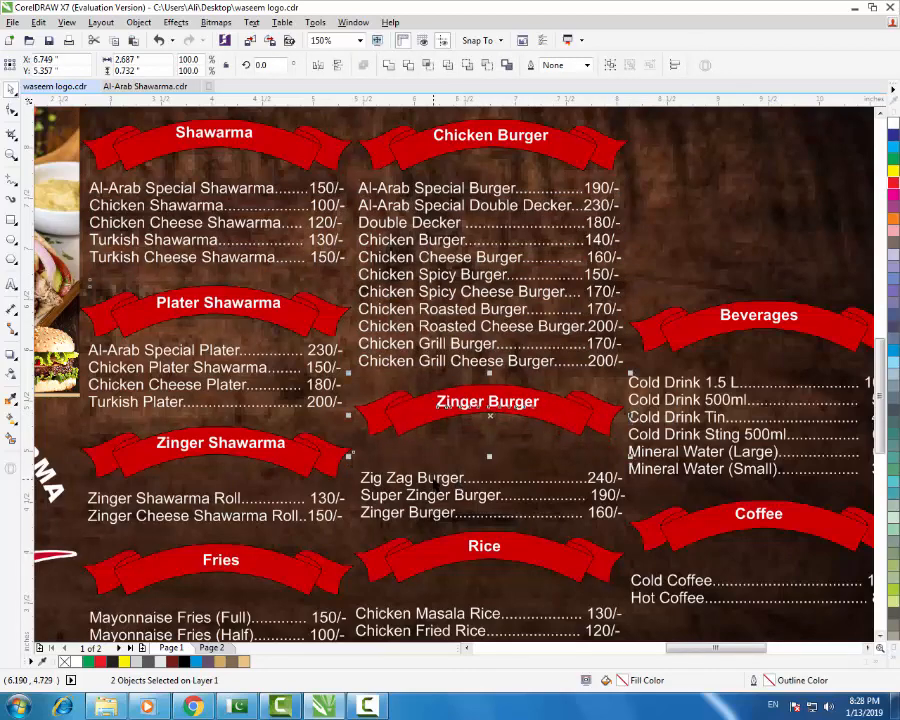
pyautogui.click(434, 478)
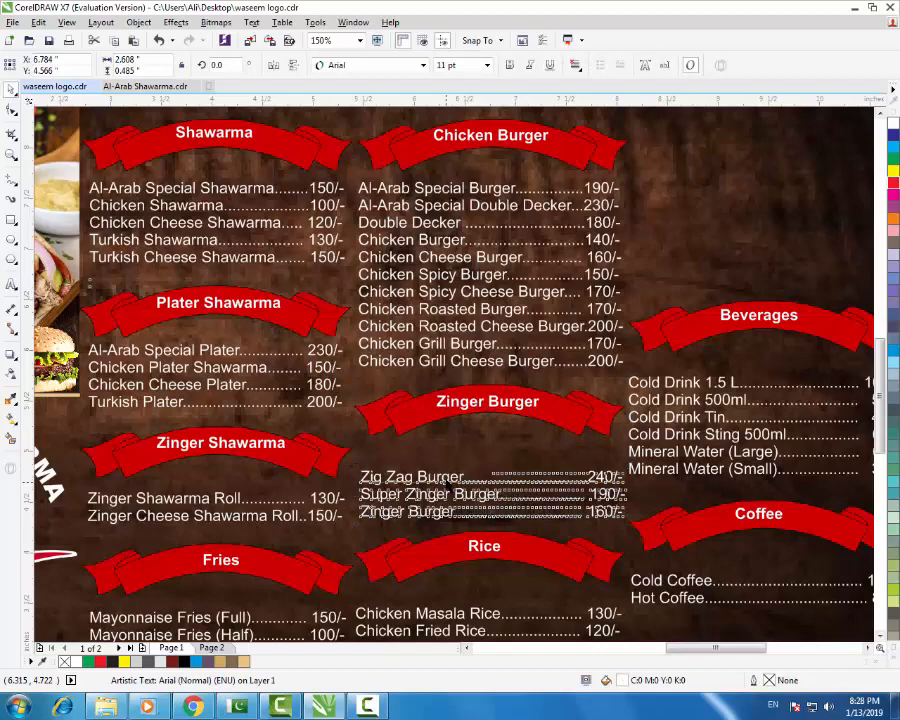
pyautogui.press('Up')
pyautogui.press('Up')
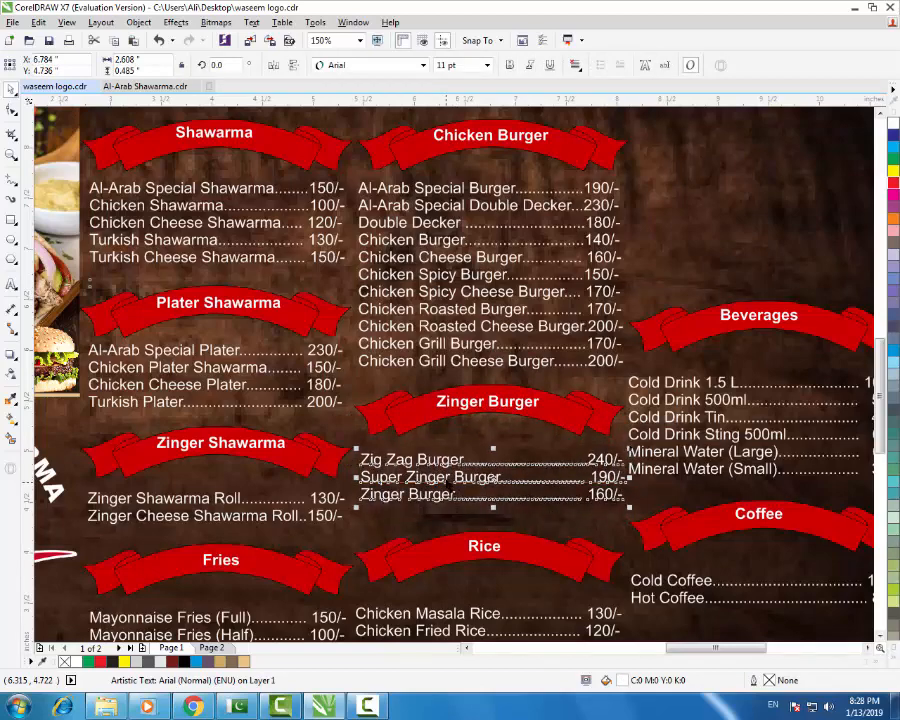
# - Nudge the Rice heading and banner up one step
pyautogui.scroll(-2, 420, 400)
pyautogui.scroll(2, 450, 468)
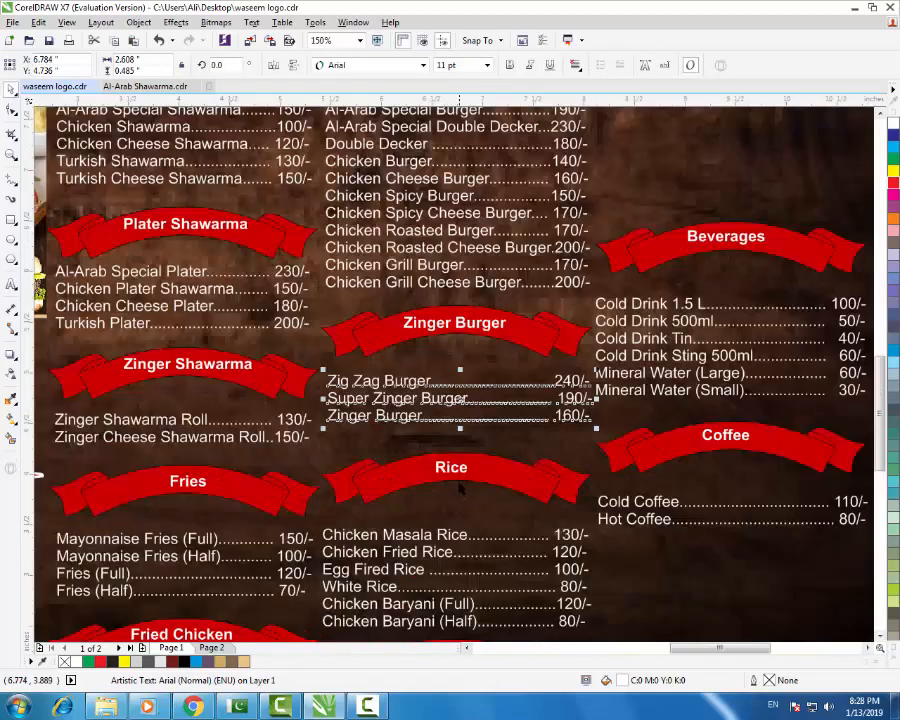
pyautogui.keyDown('shift'); pyautogui.click(500, 473); pyautogui.keyUp('shift')
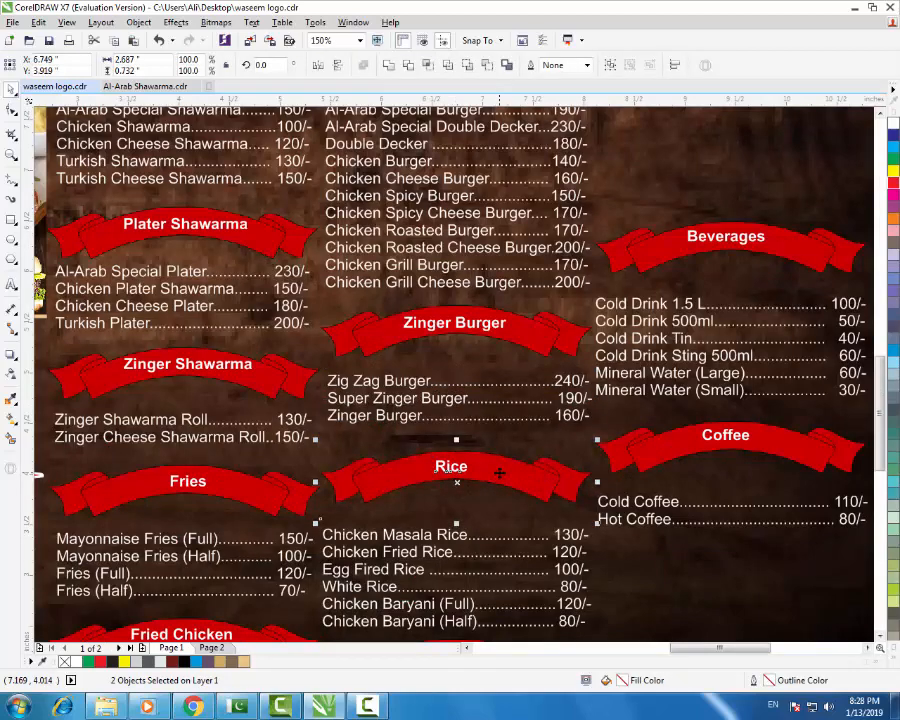
pyautogui.press('Up')
pyautogui.press('Up')
pyautogui.press('Up')
pyautogui.press('Up')
pyautogui.press('Up')
pyautogui.press('Up')
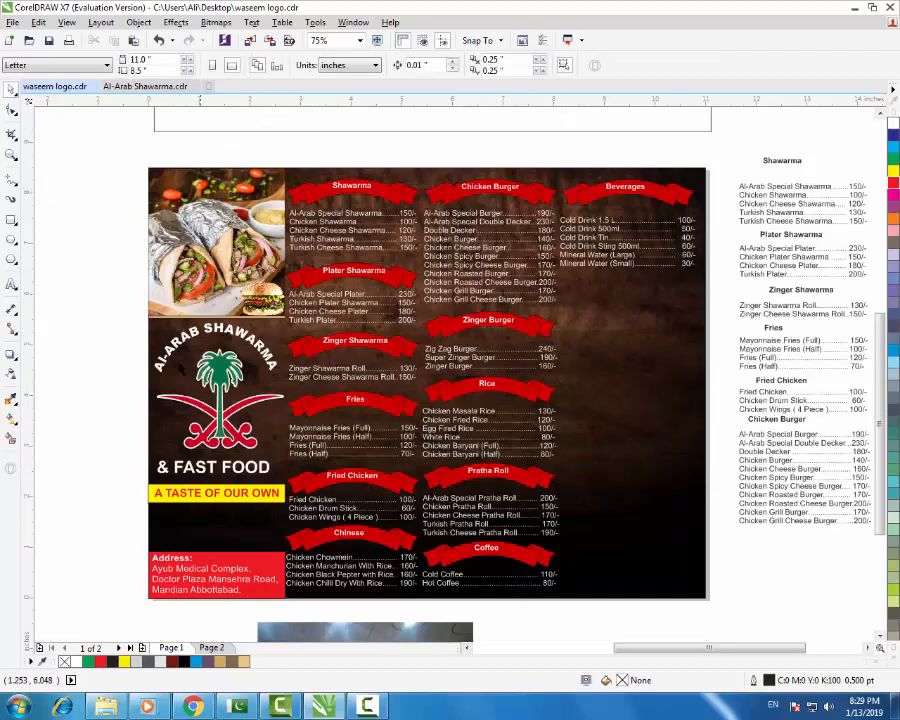
# - Search Google Images for 'free home delivery png'
pyautogui.hotkey('alt', 'Tab')
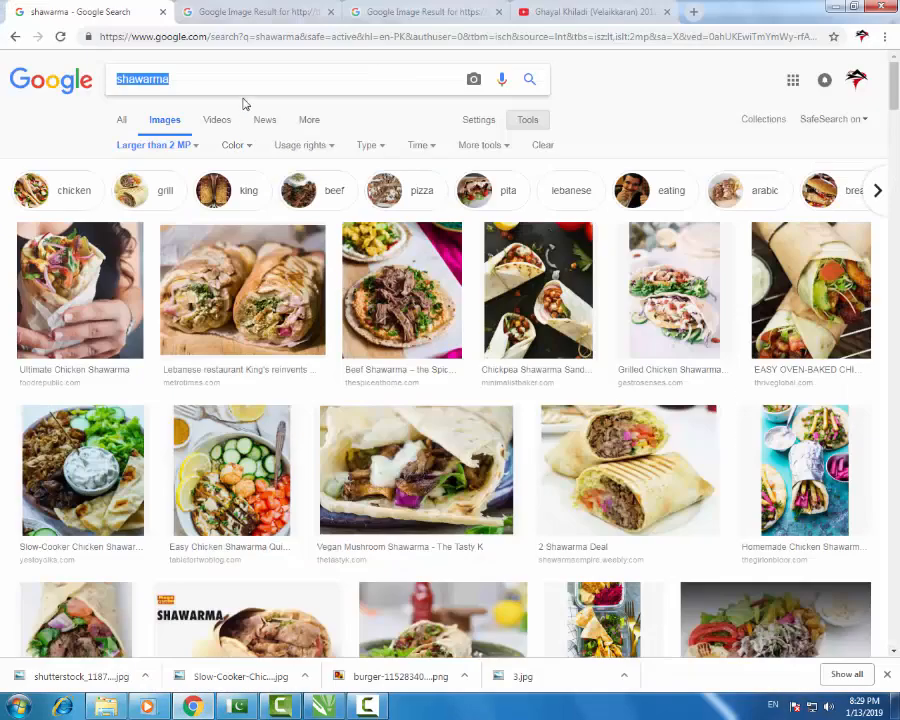
pyautogui.write('logo png ')
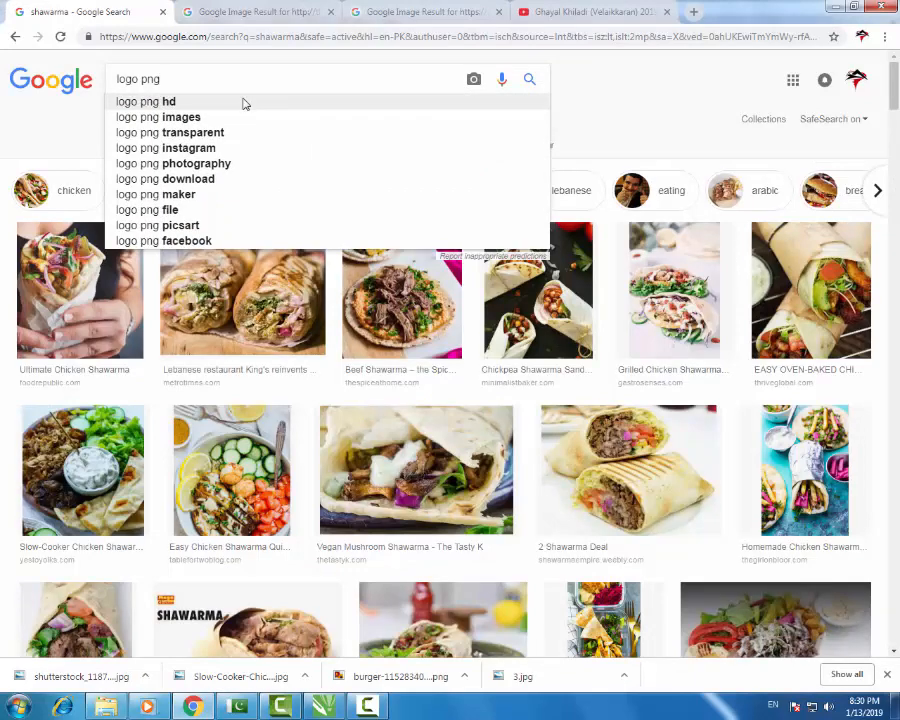
pyautogui.write('free home')
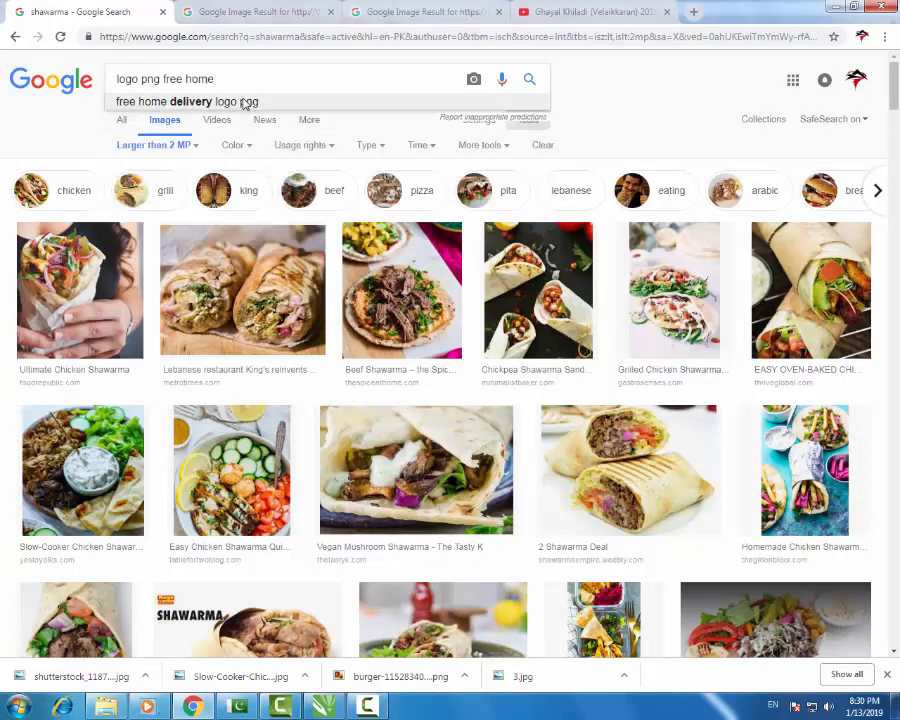
pyautogui.press('Return')
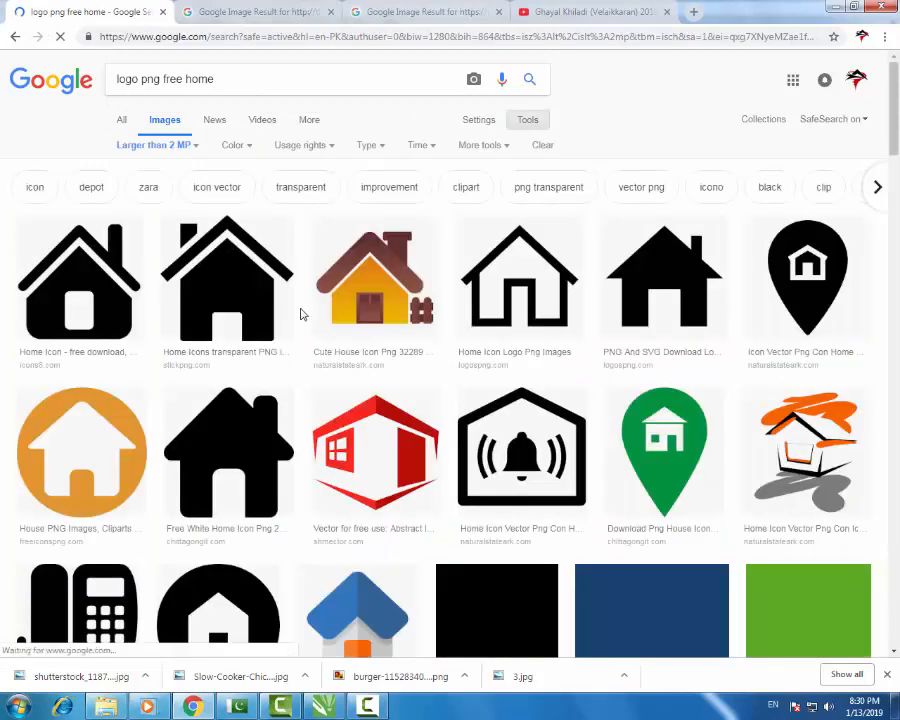
pyautogui.tripleClick(252, 79)
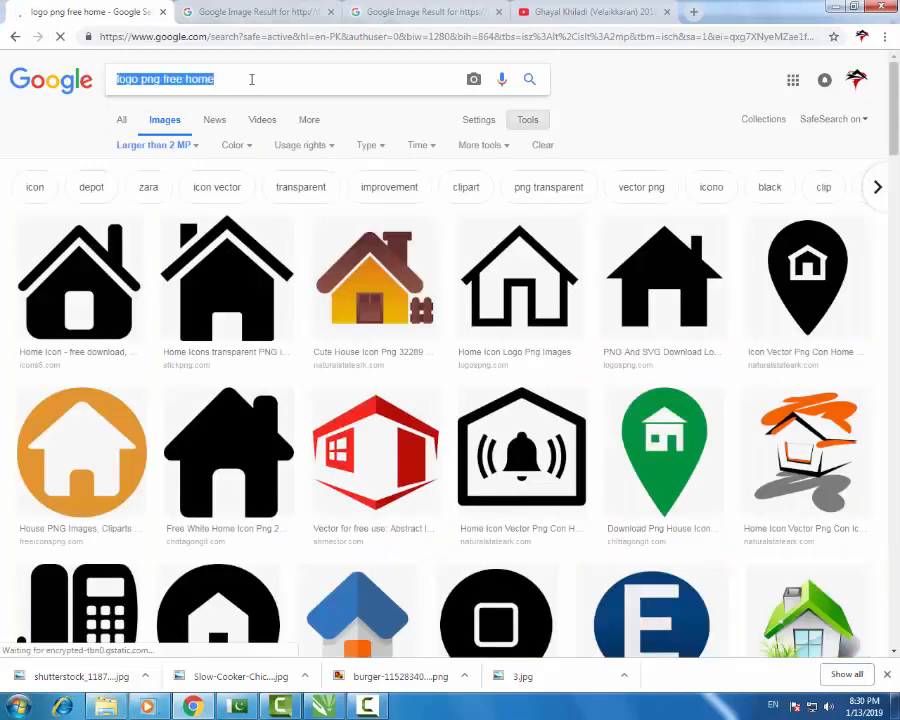
pyautogui.write('free')
pyautogui.press('Down')
pyautogui.press('Return')
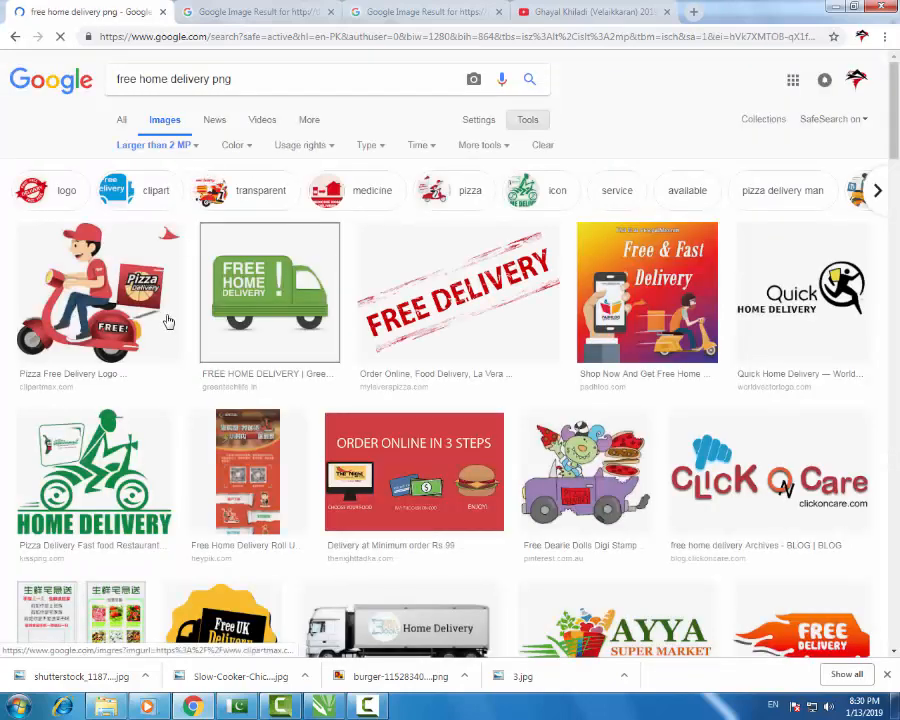
# - Save the red pizza delivery scooter image and drag it onto the CorelDRAW canvas
pyautogui.click(143, 315)
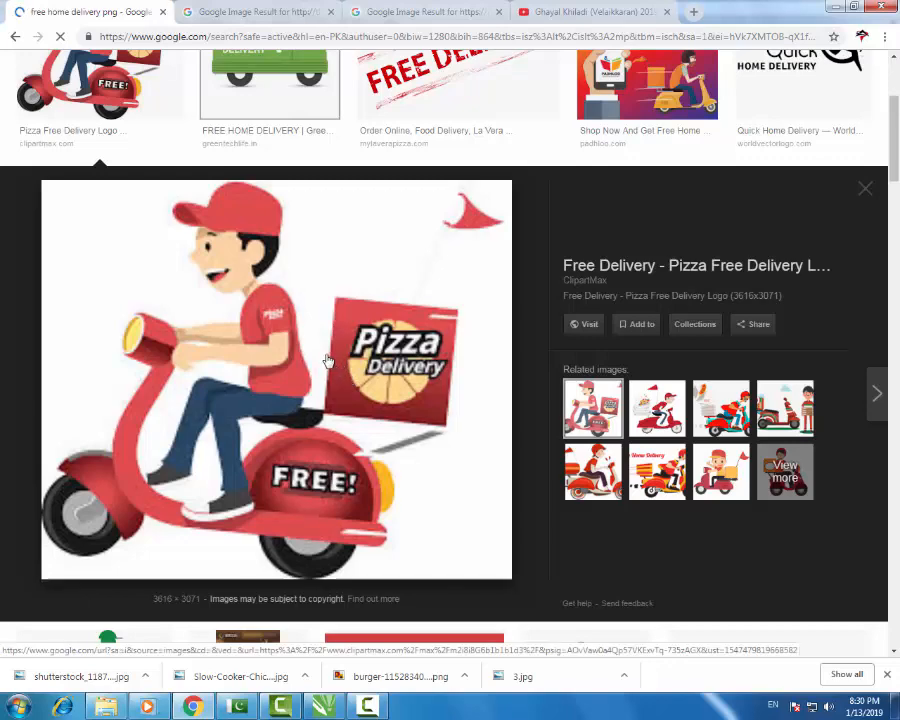
pyautogui.rightClick(329, 358)
pyautogui.click(407, 482)
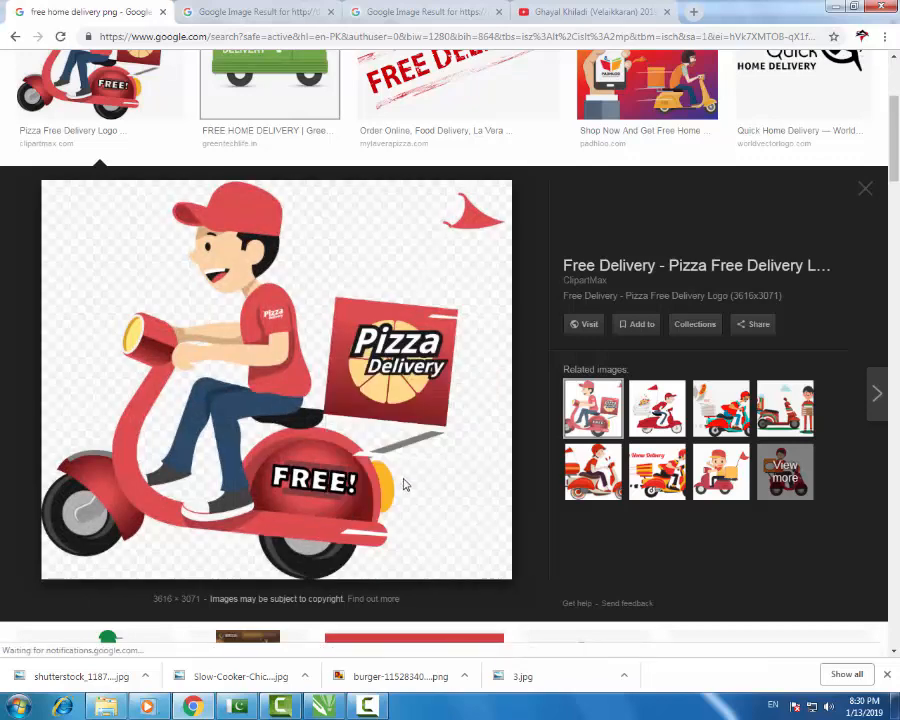
pyautogui.click(328, 336)
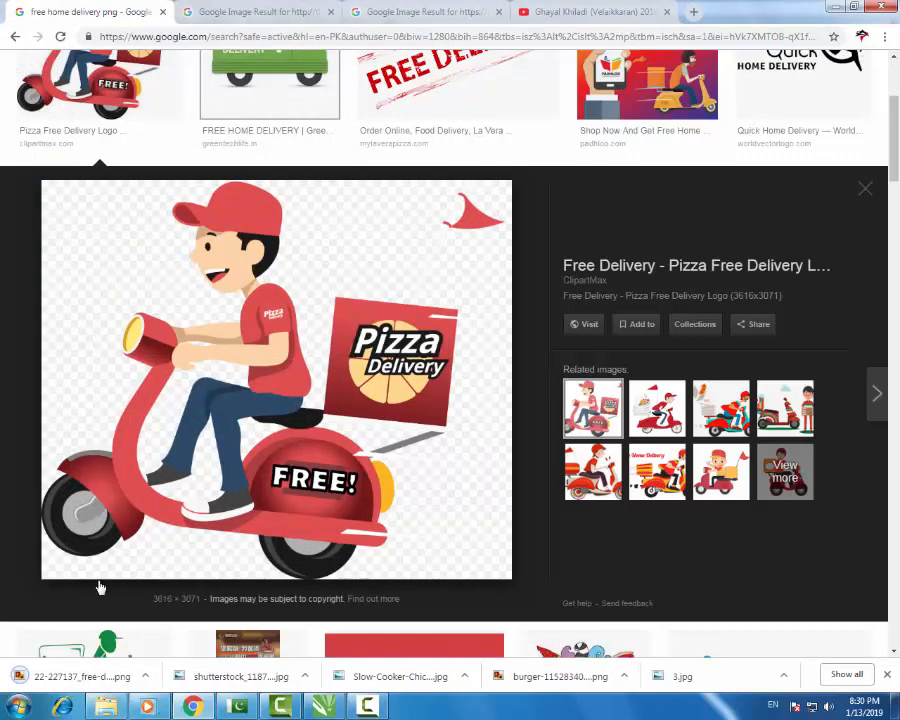
pyautogui.moveTo(36, 681); pyautogui.dragTo(559, 441)
# - Scale the scooter clipart to 5%, shrink it, and place it under the A TASTE OF OUR OWN tagline
pyautogui.scroll(-2, 512, 409)
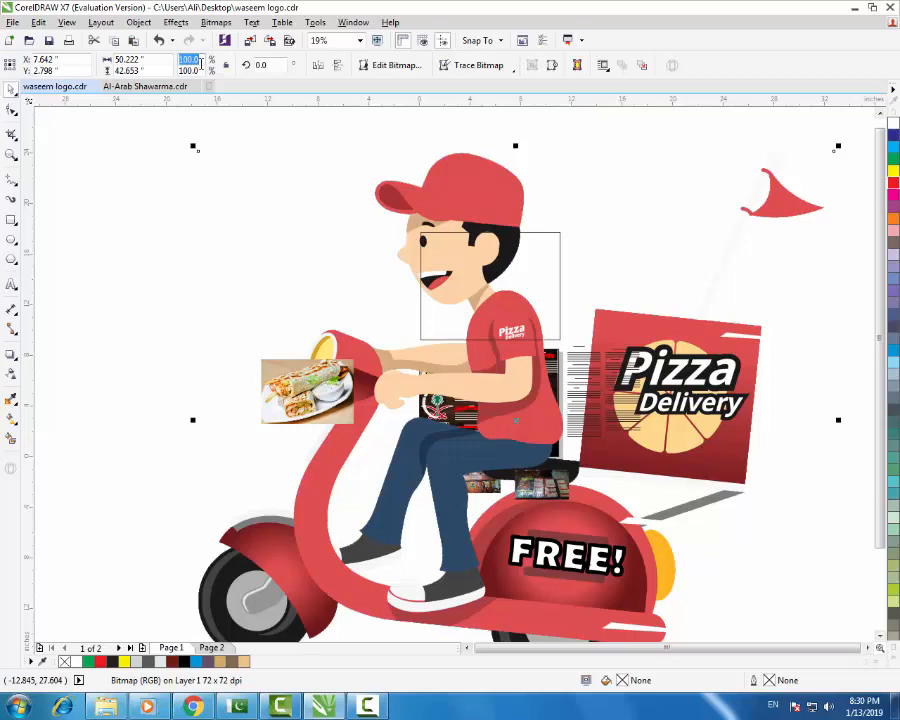
pyautogui.write('5')
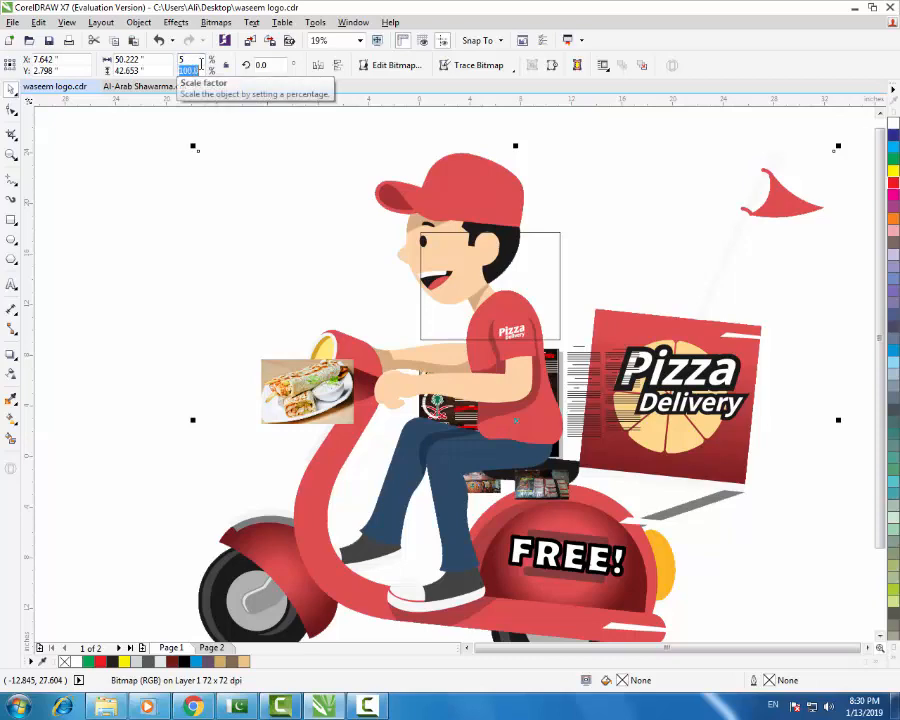
pyautogui.press('Return')
pyautogui.scroll(1, 505, 430)
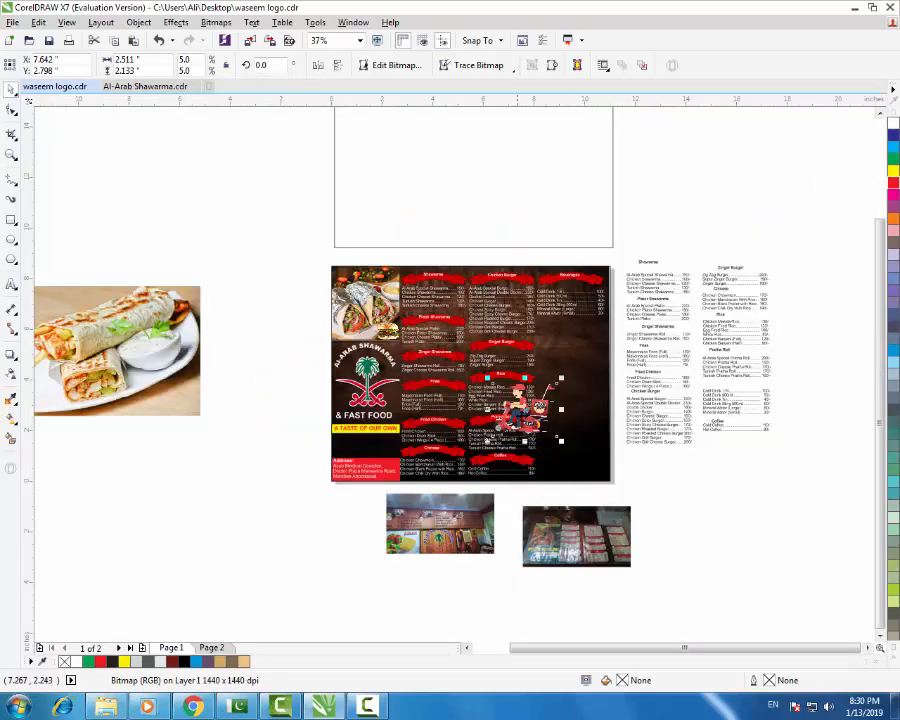
pyautogui.moveTo(518, 408); pyautogui.dragTo(366, 434)
pyautogui.scroll(2, 376, 430)
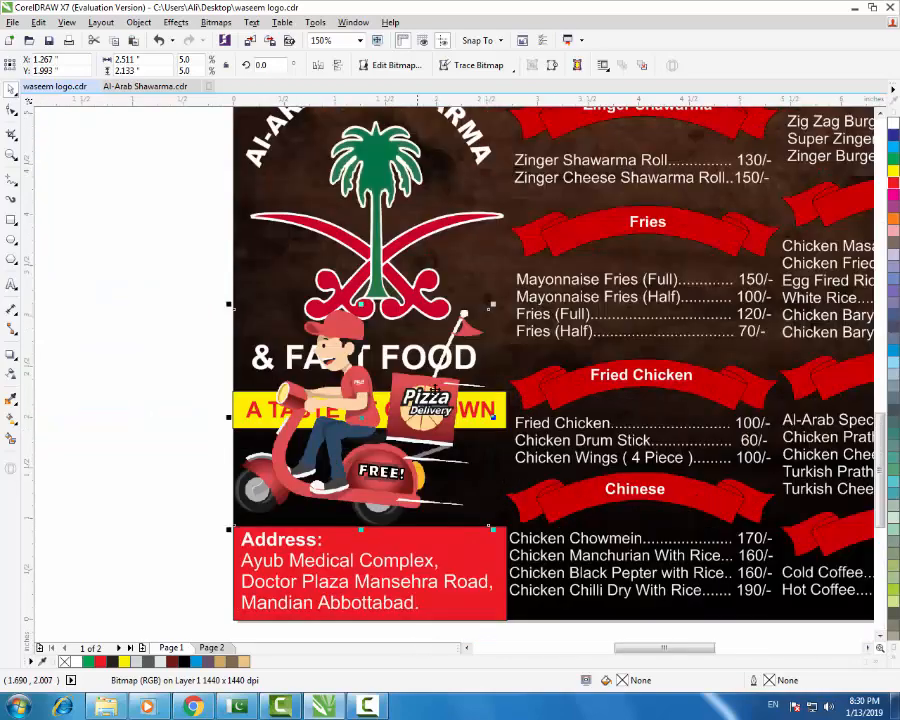
pyautogui.moveTo(492, 303); pyautogui.dragTo(409, 374)
pyautogui.moveTo(372, 432); pyautogui.dragTo(375, 478)
pyautogui.click(234, 452)
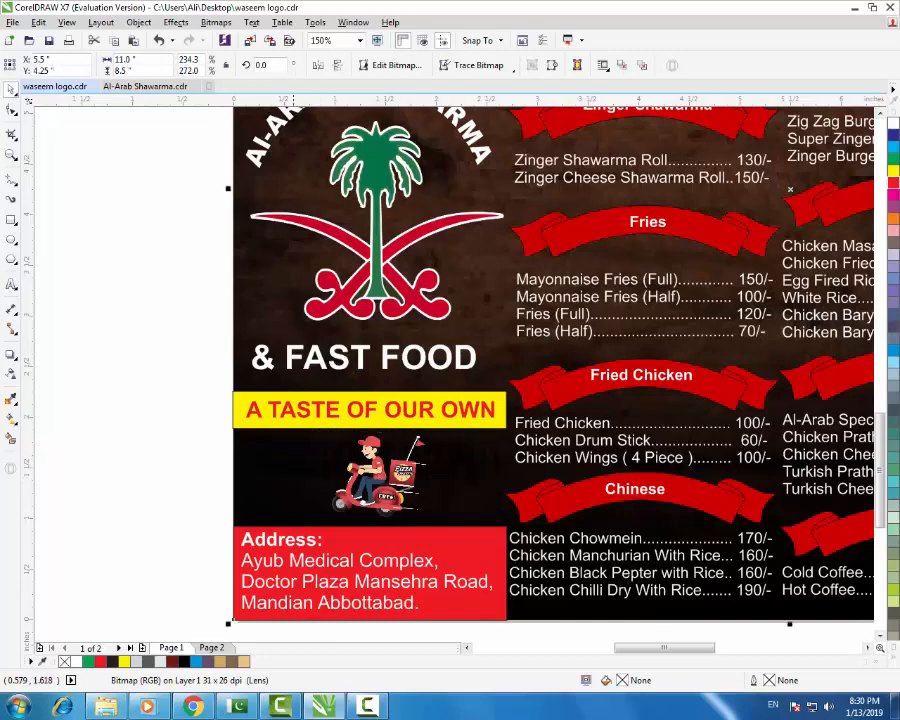
pyautogui.scroll(-2, 291, 456)
pyautogui.click(241, 451)
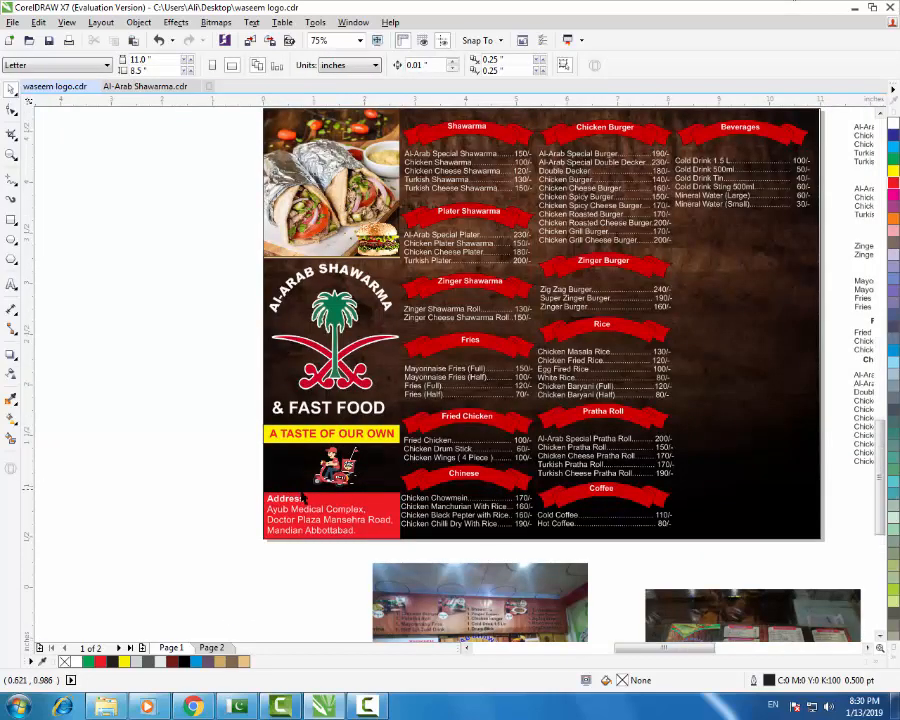
pyautogui.scroll(4, 300, 490)
# - Nudge the address text block slightly inside the red address box
pyautogui.moveTo(441, 438); pyautogui.dragTo(576, 436)
pyautogui.scroll(-1, 406, 440)
pyautogui.scroll(-1, 406, 440)
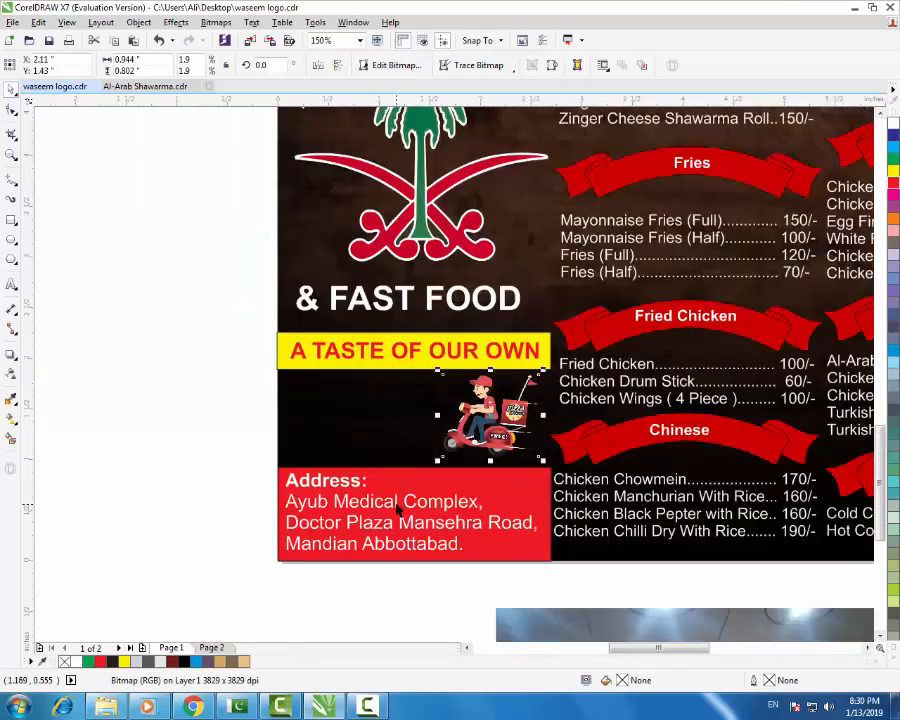
pyautogui.click(398, 508)
pyautogui.moveTo(396, 500)
pyautogui.mouseDown()
pyautogui.moveTo(394, 434)
pyautogui.moveTo(397, 505)
pyautogui.mouseUp()
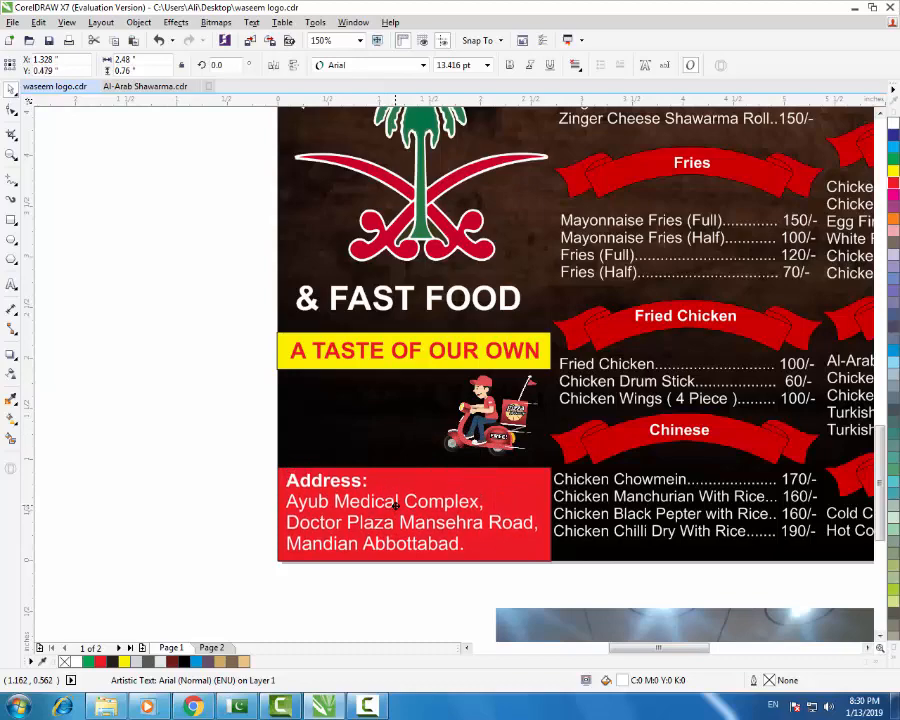
pyautogui.click(252, 450)
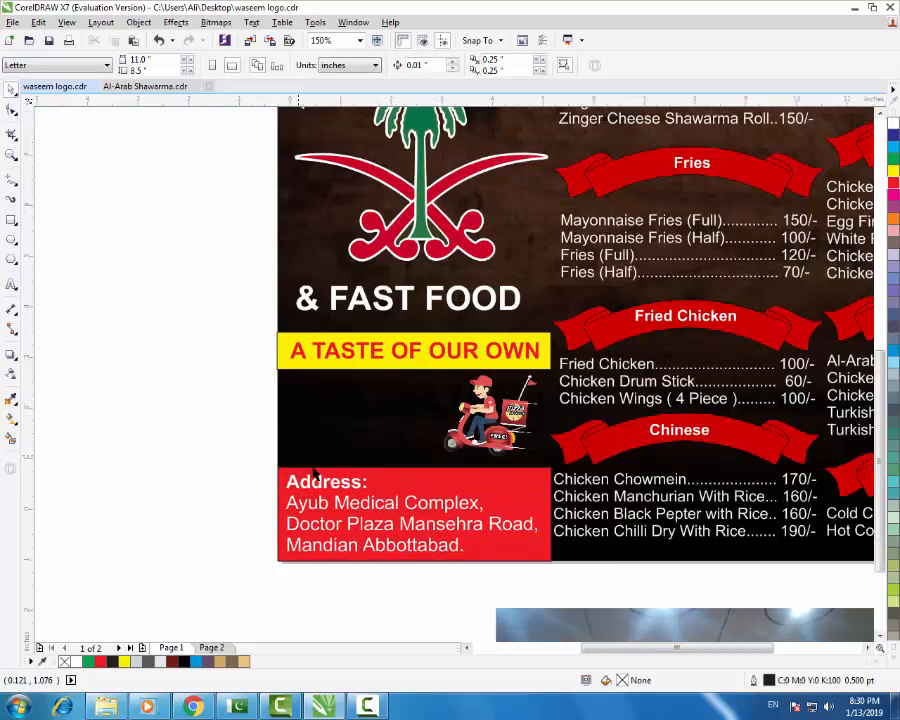
pyautogui.scroll(-2, 245, 442)
pyautogui.scroll(-1, 327, 418)
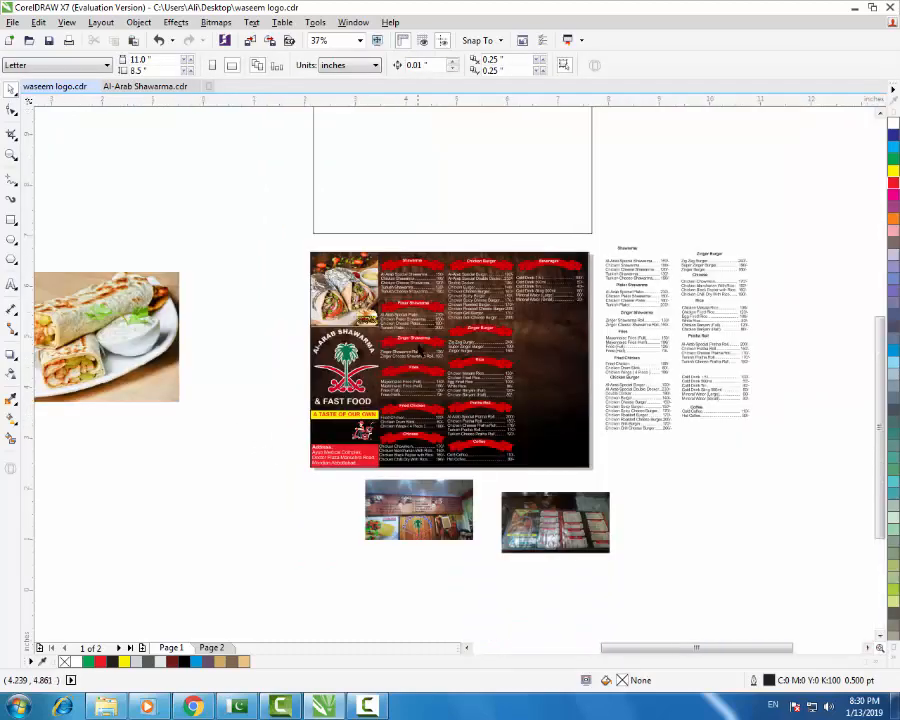
pyautogui.scroll(1, 419, 348)
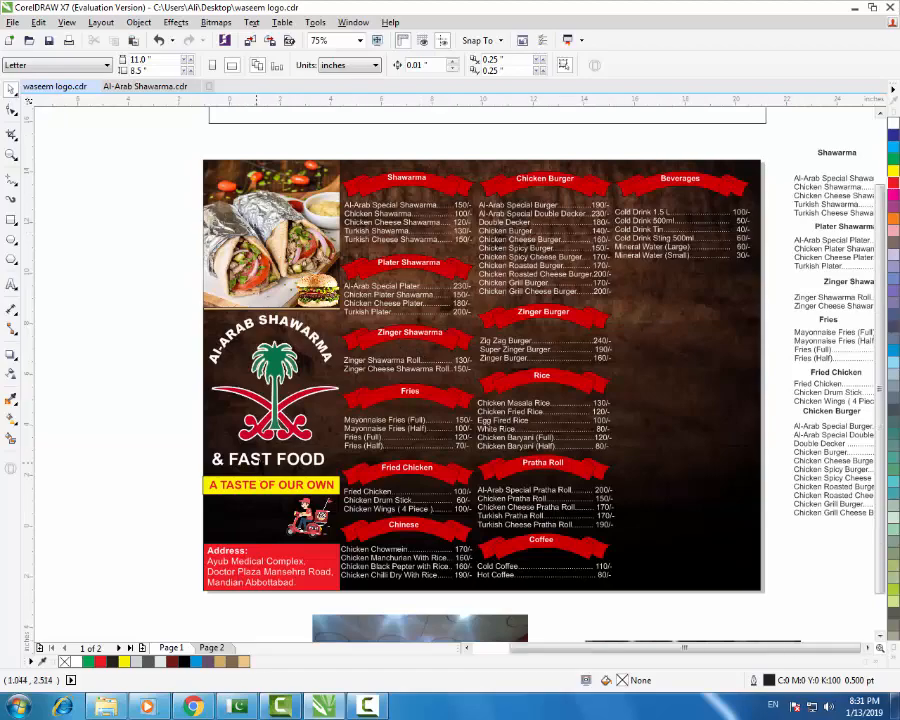
# - Start a new text line below the old-menu photo with the phone number's opening digits at 12 pt
pyautogui.scroll(-1, 562, 590)
pyautogui.scroll(2, 466, 616)
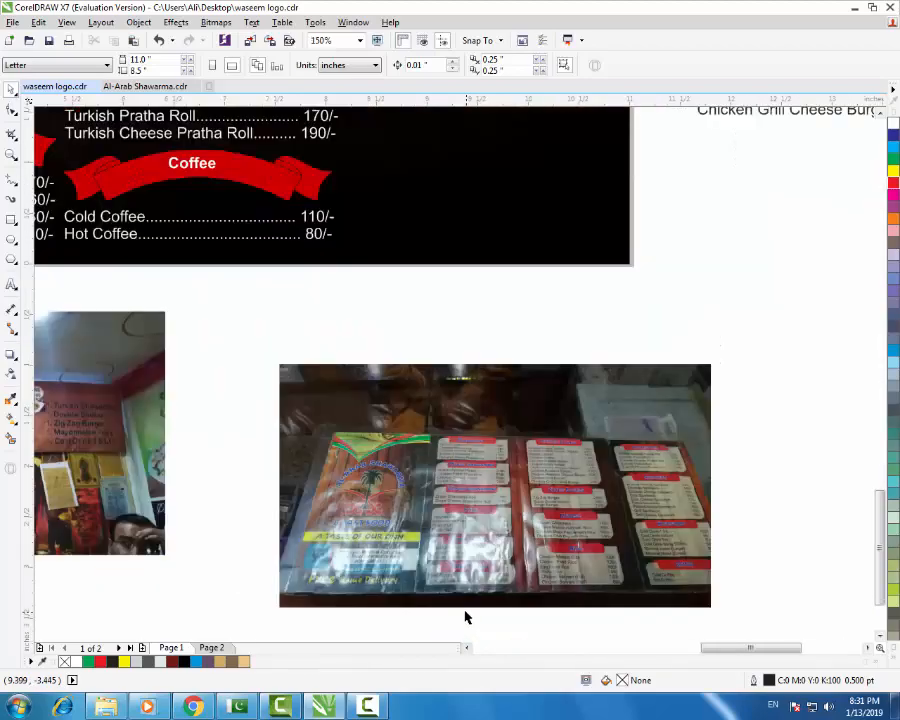
pyautogui.scroll(1, 423, 610)
pyautogui.click(423, 578)
pyautogui.scroll(1, 486, 504)
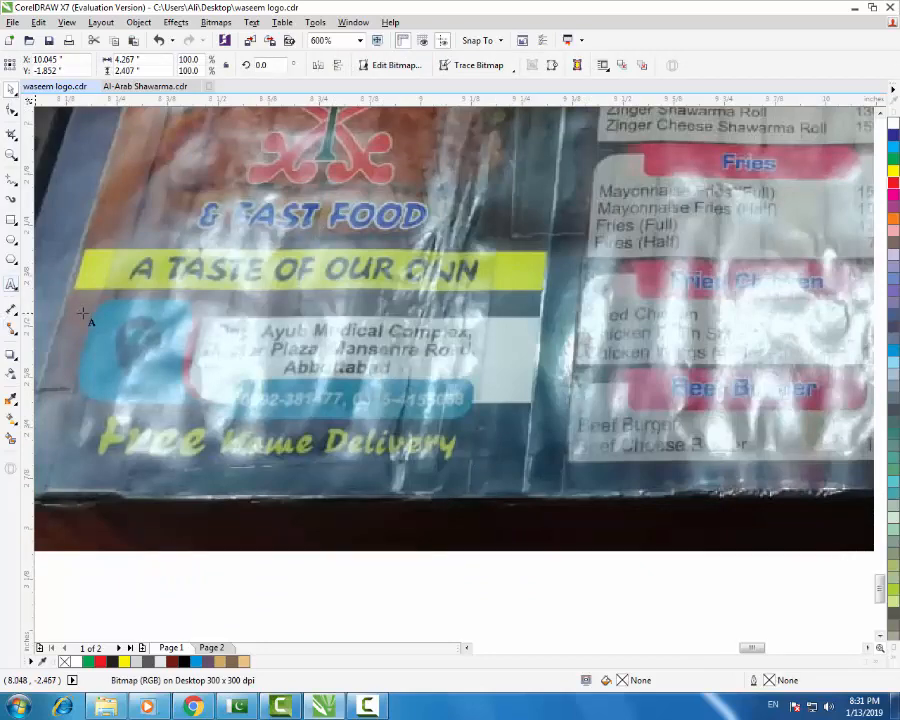
pyautogui.click(396, 584)
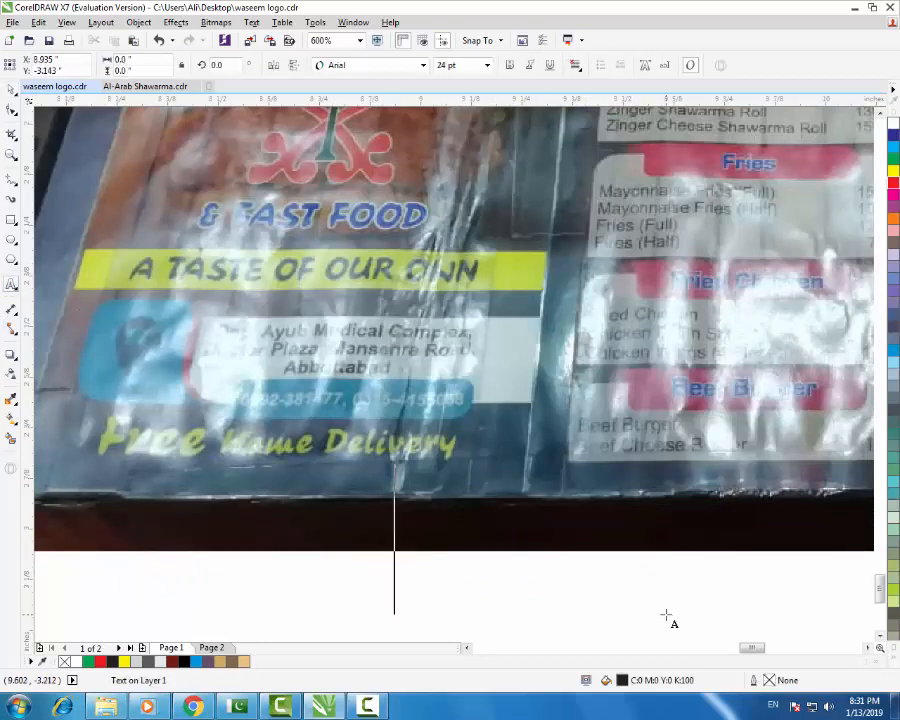
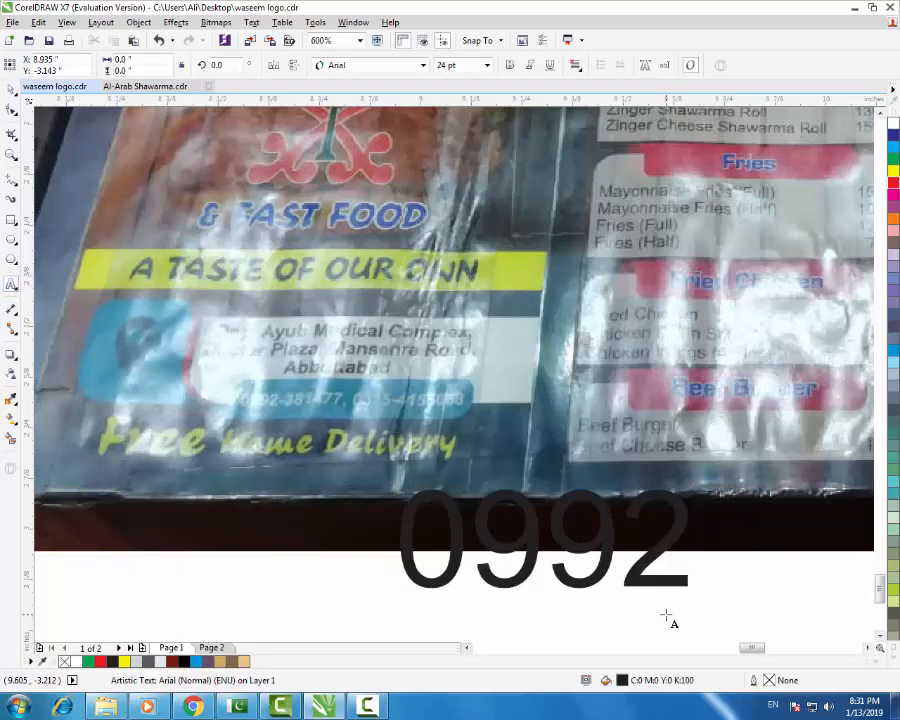
pyautogui.hotkey('shift', 'Left')
pyautogui.hotkey('shift', 'Left')
pyautogui.hotkey('shift', 'Left')
pyautogui.hotkey('shift', 'Left')
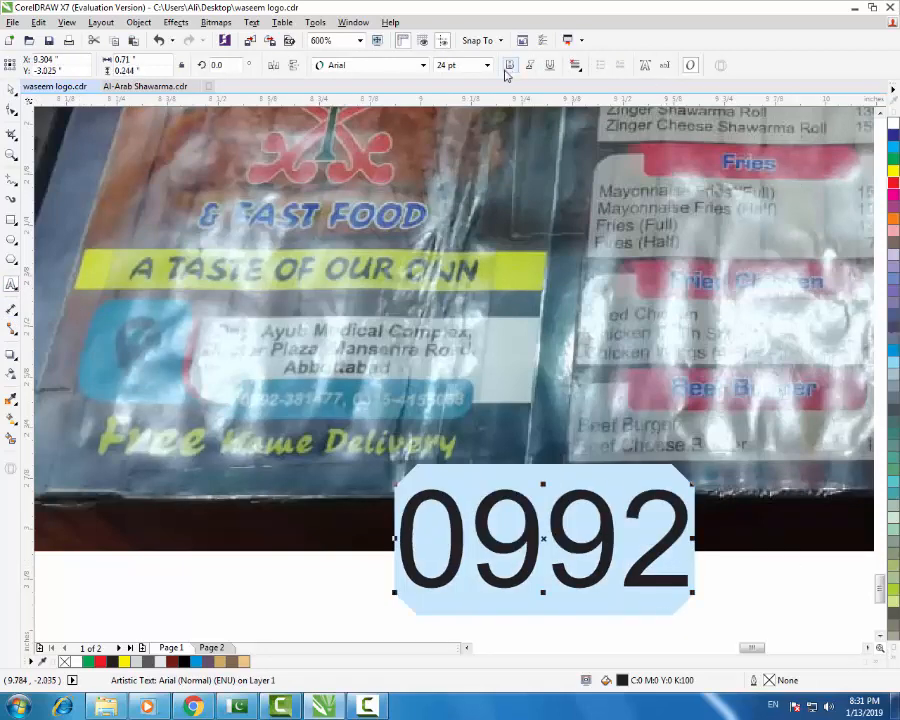
pyautogui.click(487, 65)
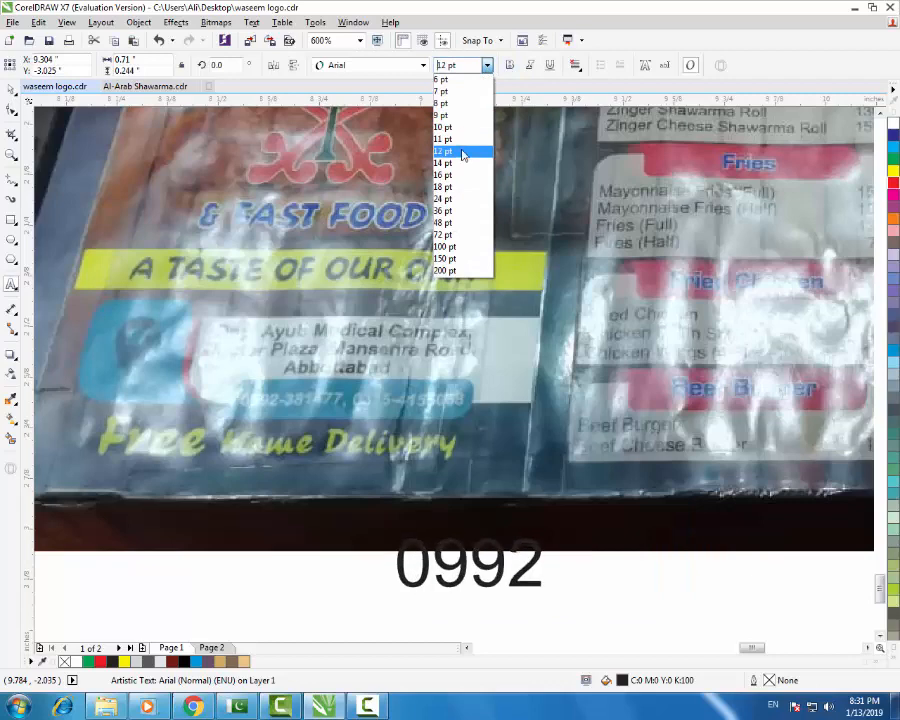
pyautogui.click(443, 151)
# - Complete the first phone number and begin typing the shop's second number after a comma
pyautogui.click(535, 572)
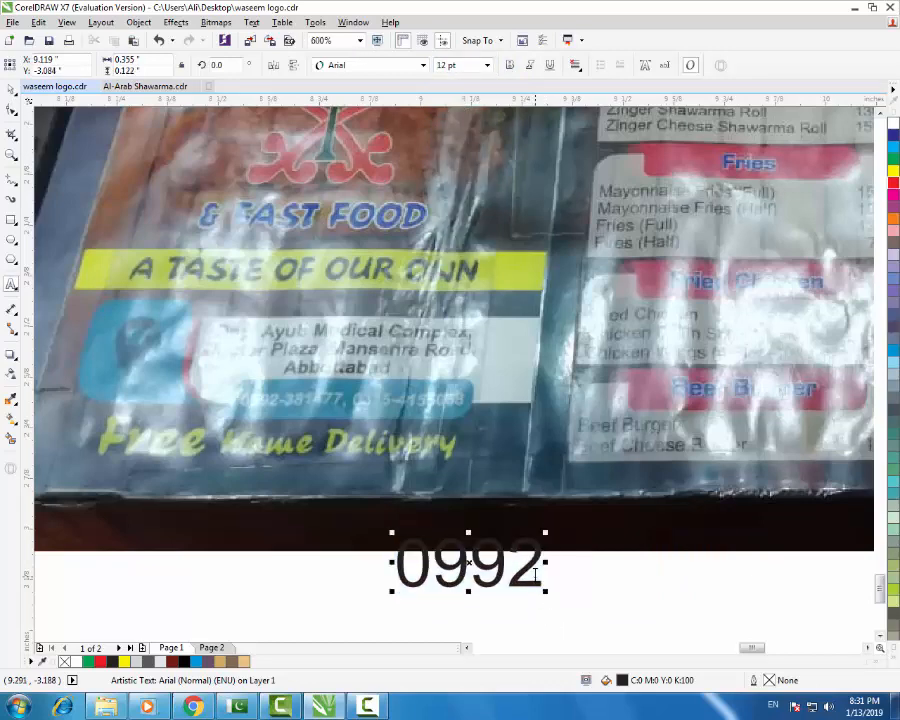
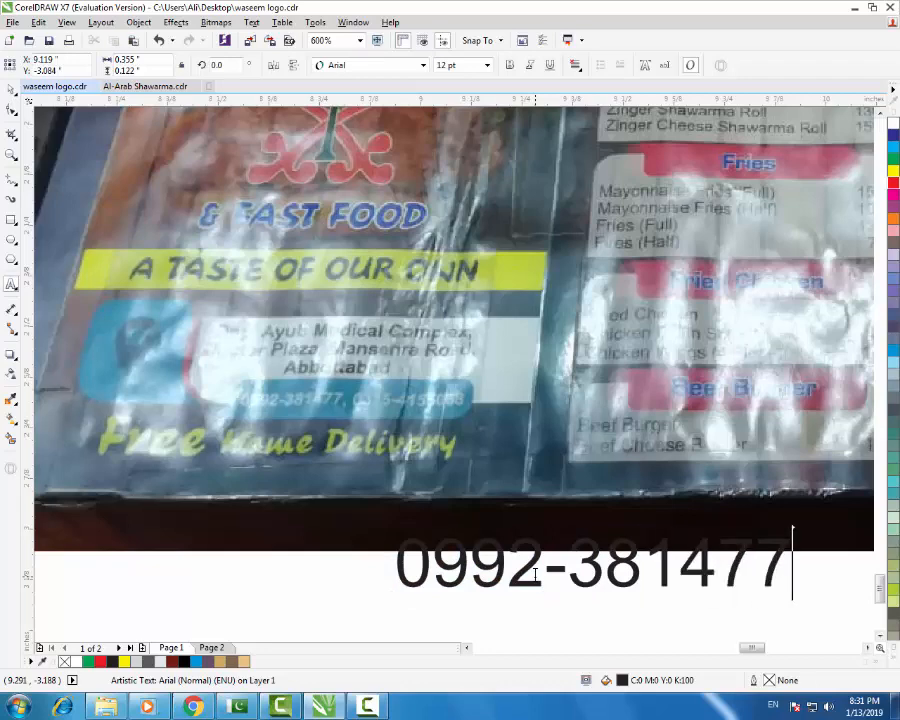
pyautogui.press('Return')
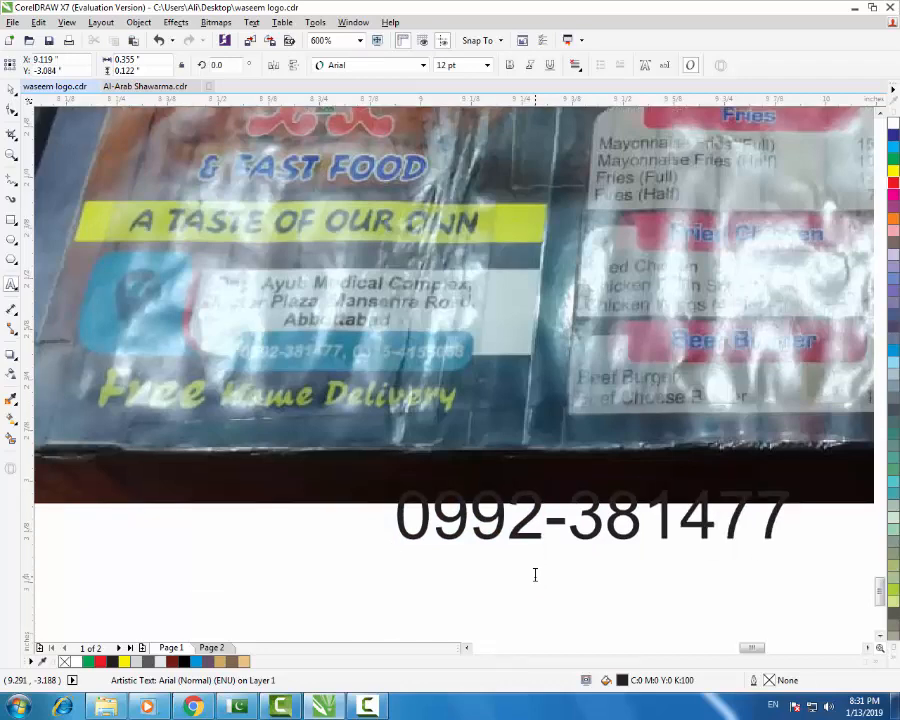
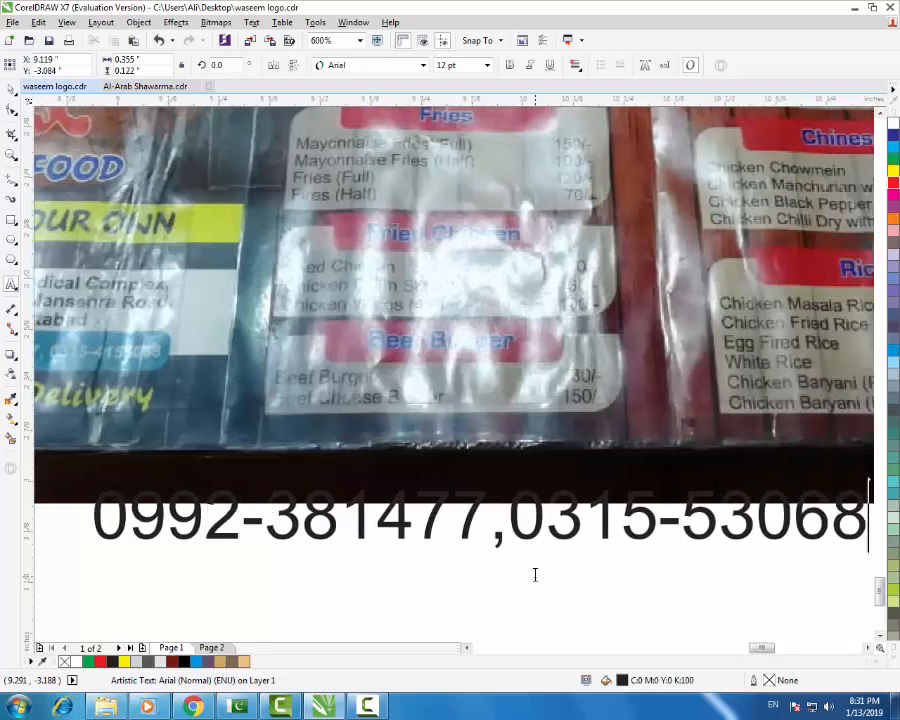
# - Complete the second phone number, insert its missing digit, and move the text to the menu's lower left
pyautogui.click(728, 522)
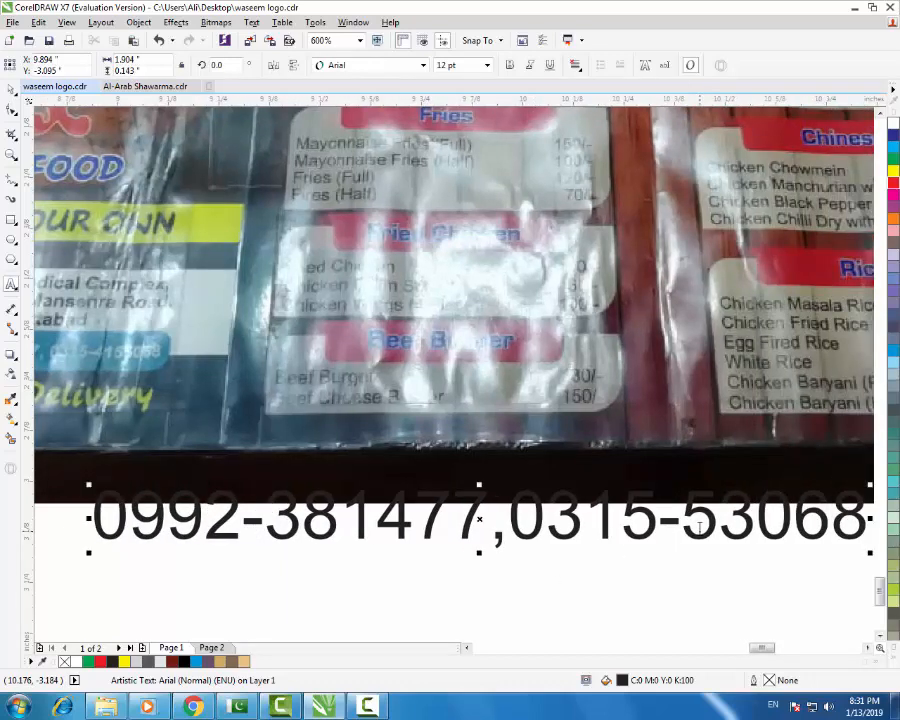
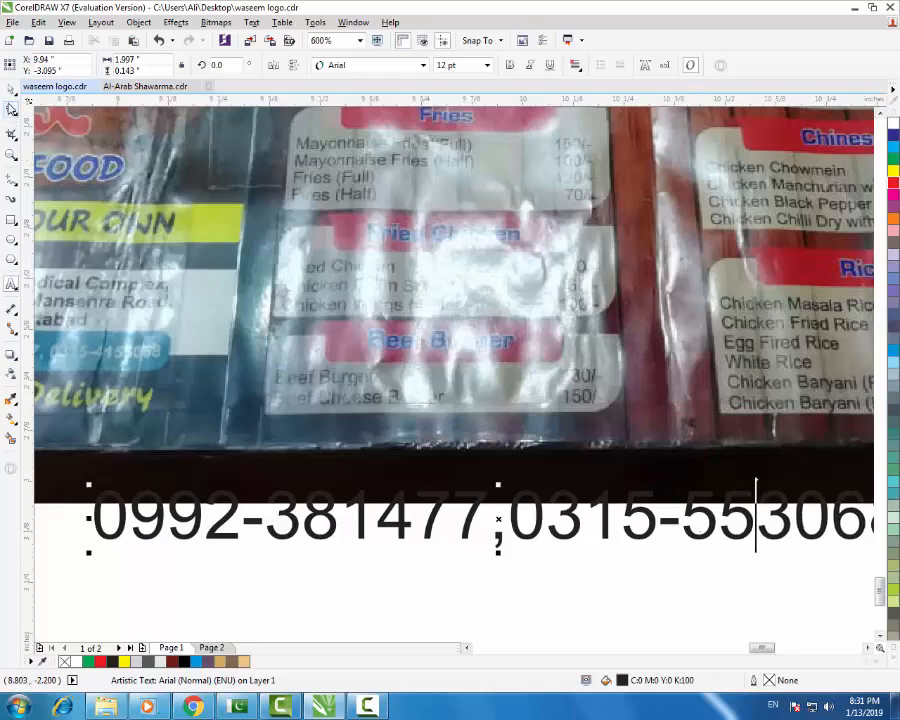
pyautogui.scroll(-2, 522, 538)
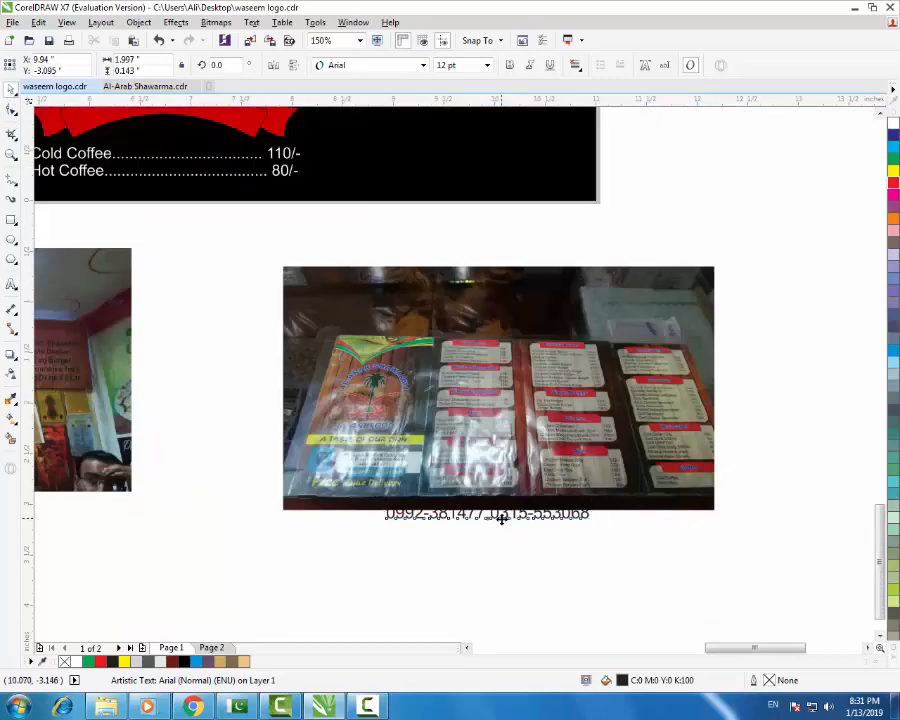
pyautogui.moveTo(502, 519); pyautogui.dragTo(255, 426)
pyautogui.scroll(-2, 479, 550)
pyautogui.scroll(-1, 492, 555)
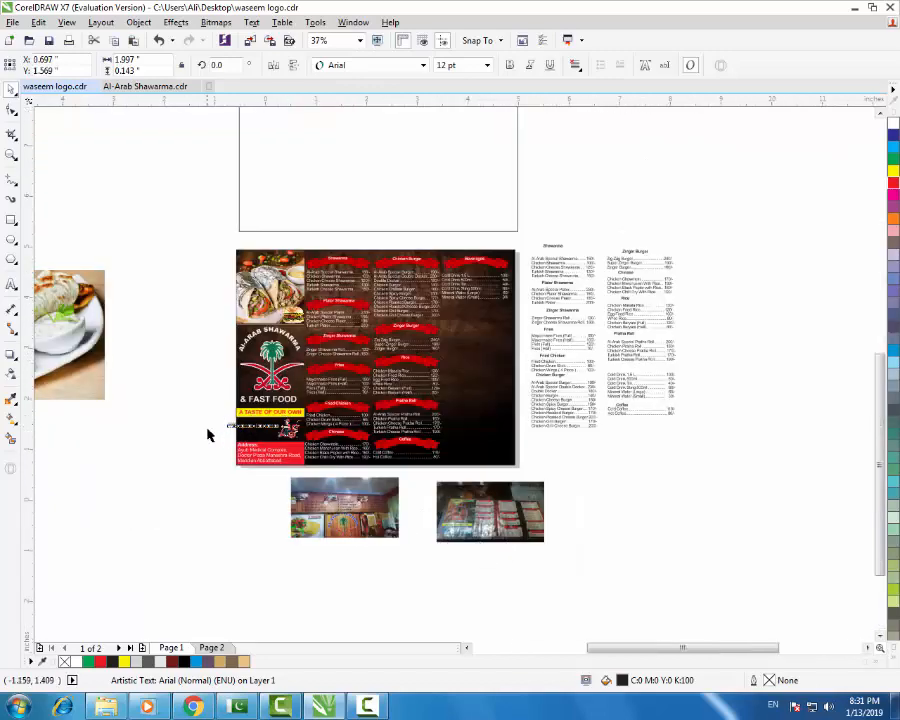
pyautogui.scroll(2, 208, 435)
pyautogui.scroll(1, 208, 435)
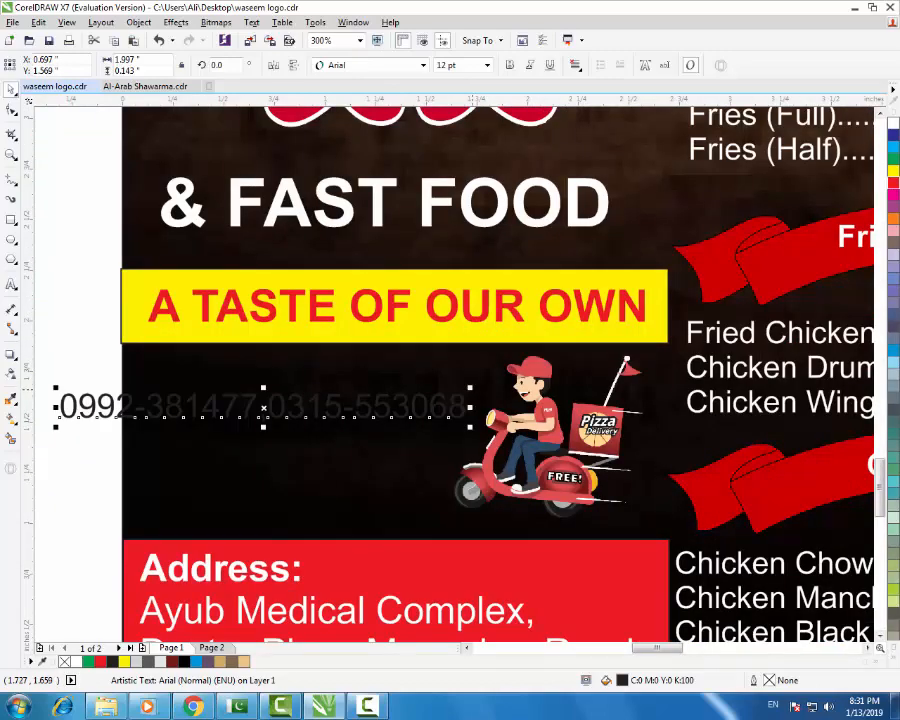
# - Shrink the phone-number text to about 76%, place it above the Address box, and make it bold white
pyautogui.moveTo(470, 390); pyautogui.dragTo(366, 398)
pyautogui.click(303, 412)
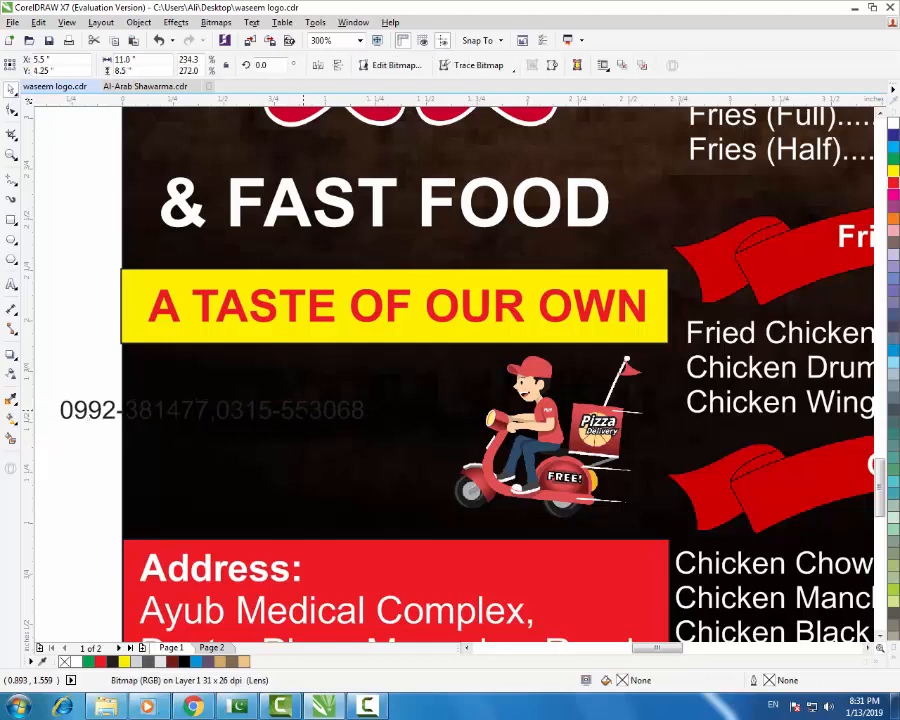
pyautogui.click(302, 412)
pyautogui.moveTo(302, 412); pyautogui.dragTo(384, 485)
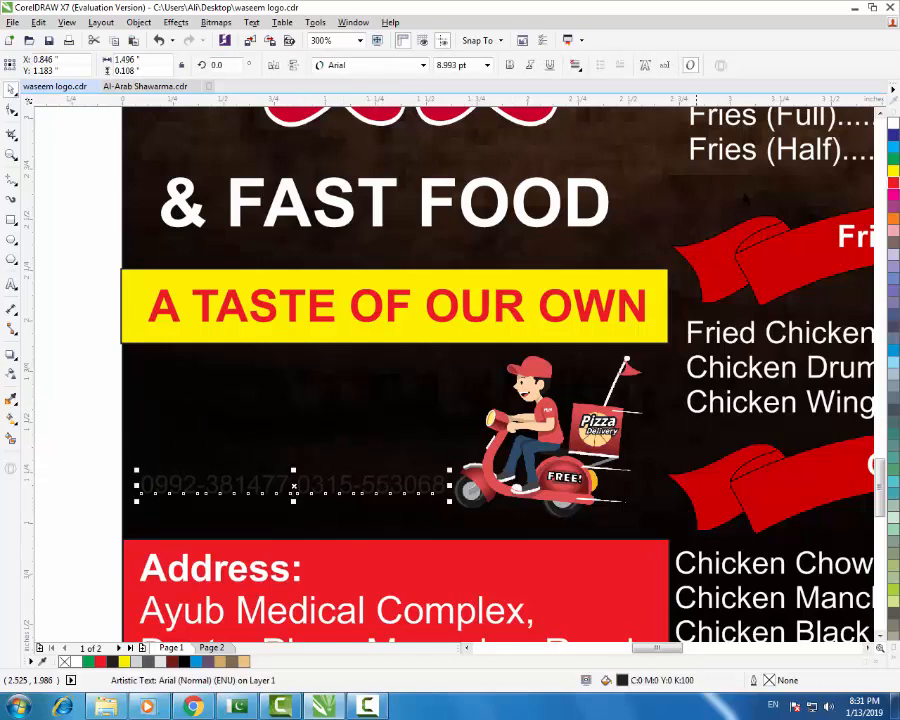
pyautogui.click(509, 65)
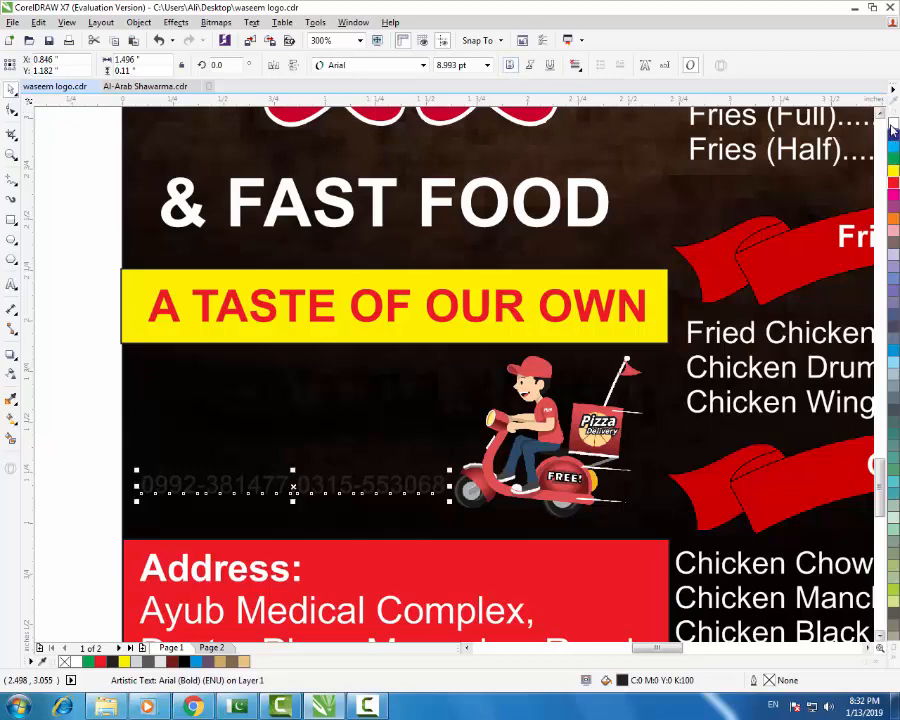
pyautogui.click(892, 125)
pyautogui.click(105, 352)
# - Type a new 'Contact No:' text label left of the menu
pyautogui.scroll(-2, 357, 409)
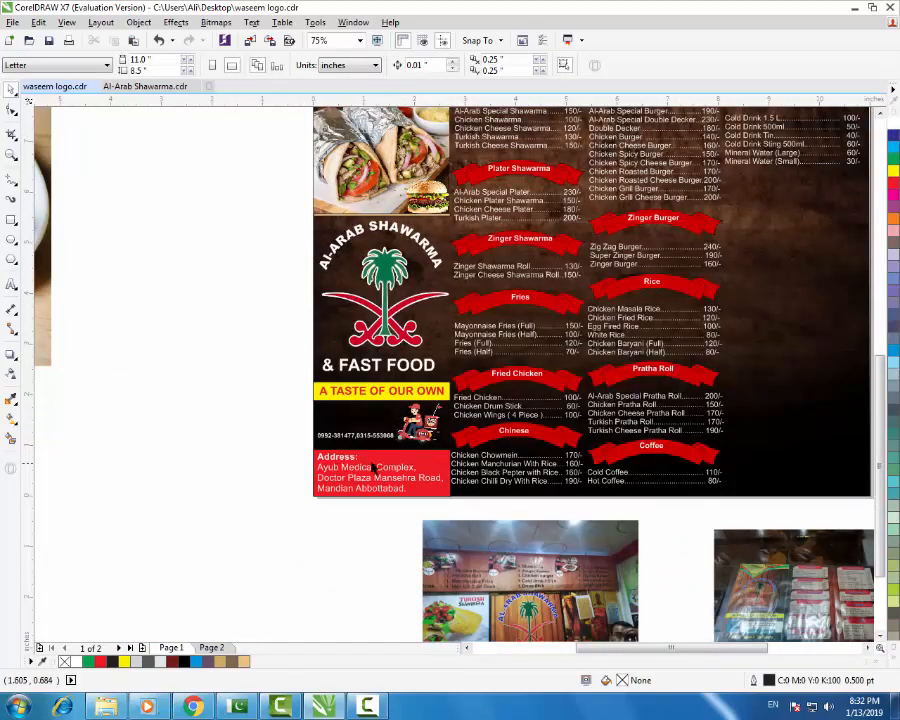
pyautogui.scroll(1, 262, 450)
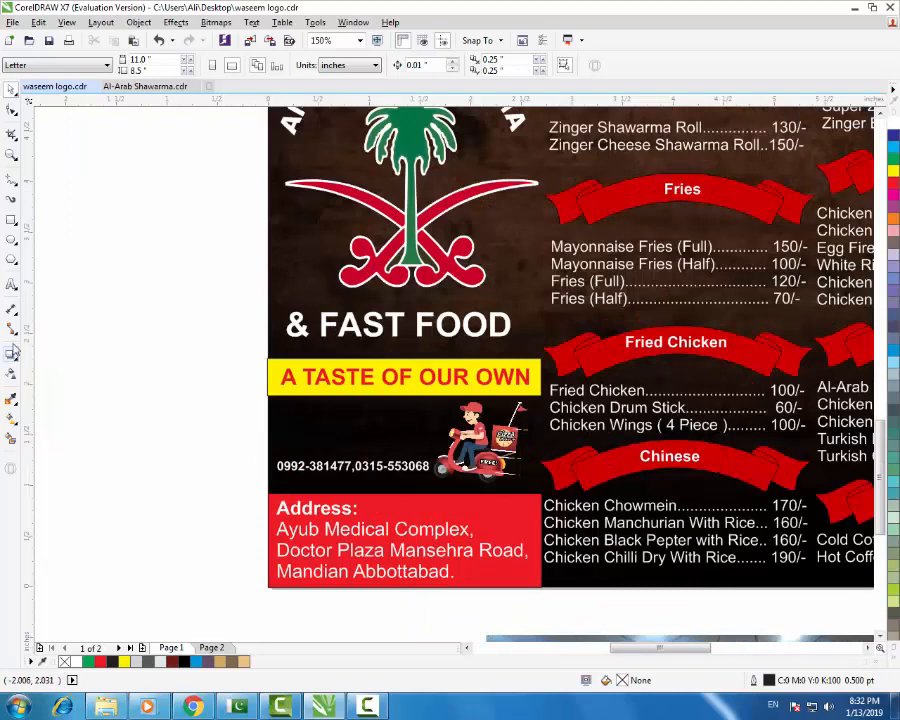
pyautogui.click(11, 286)
pyautogui.click(180, 452)
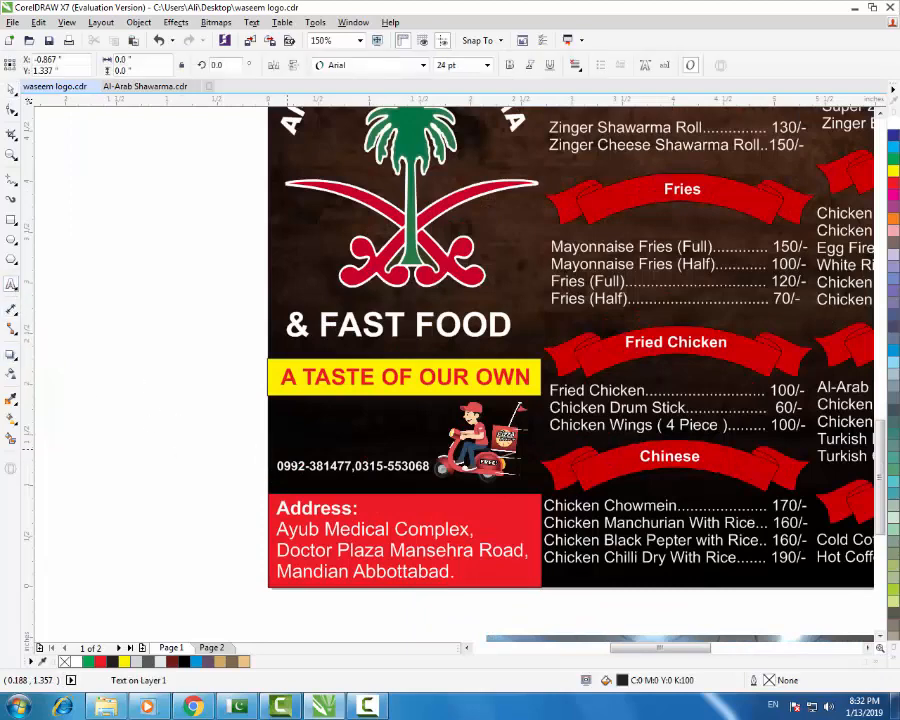
pyautogui.write('cONT')
pyautogui.press('BackSpace')
pyautogui.press('BackSpace')
pyautogui.press('BackSpace')
pyautogui.press('BackSpace')
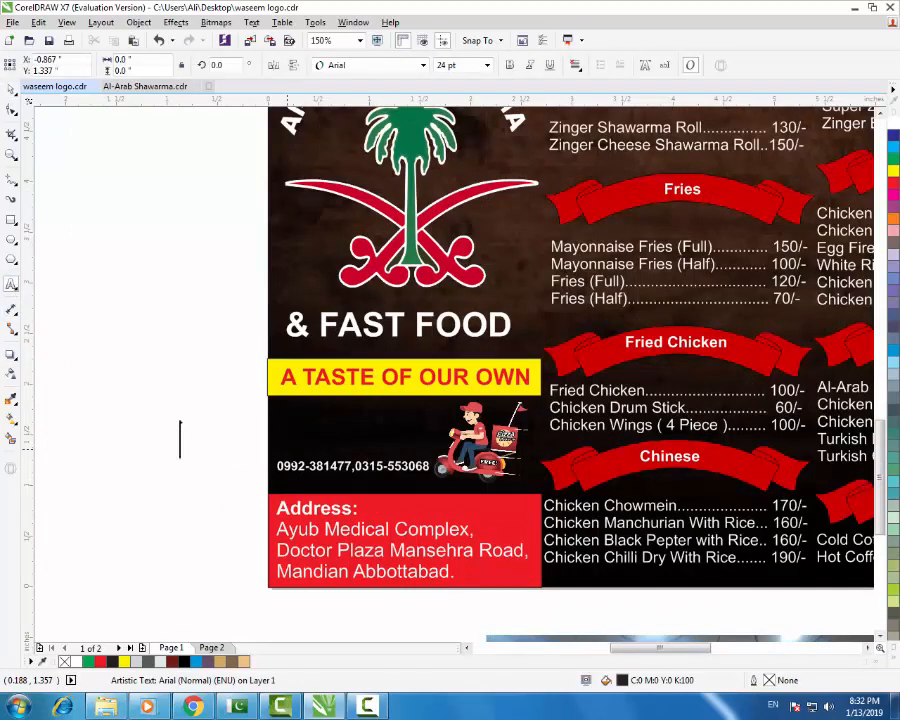
pyautogui.write('FR')
pyautogui.press('BackSpace')
pyautogui.write('EE')
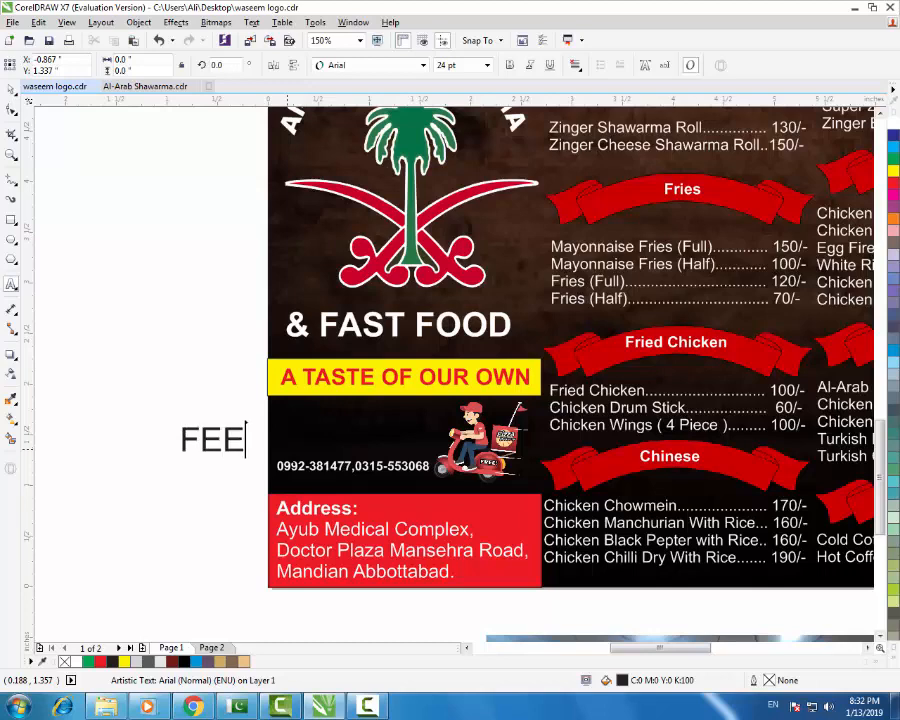
pyautogui.press('BackSpace')
pyautogui.press('BackSpace')
pyautogui.press('BackSpace')
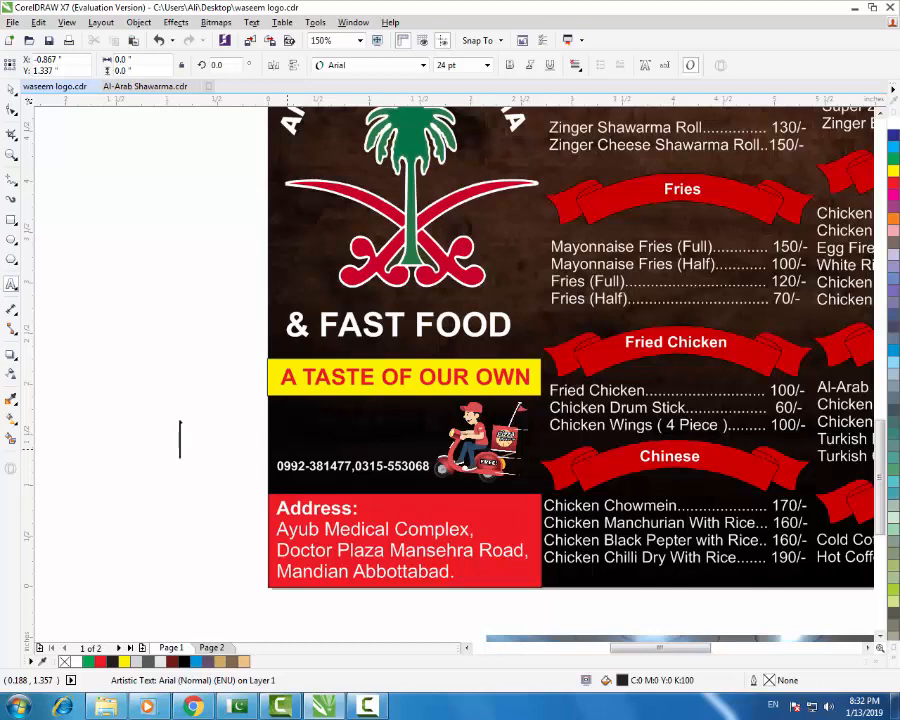
pyautogui.write('Contact No')
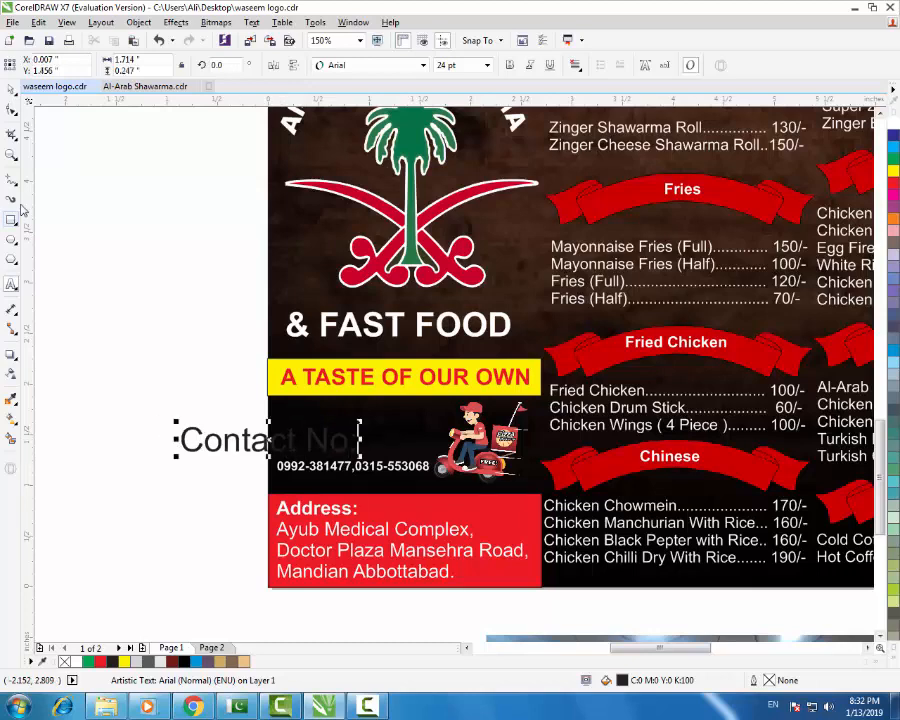
# - Shrink the 'Contact No:' label to 11 pt and position it above the phone numbers
pyautogui.click(13, 92)
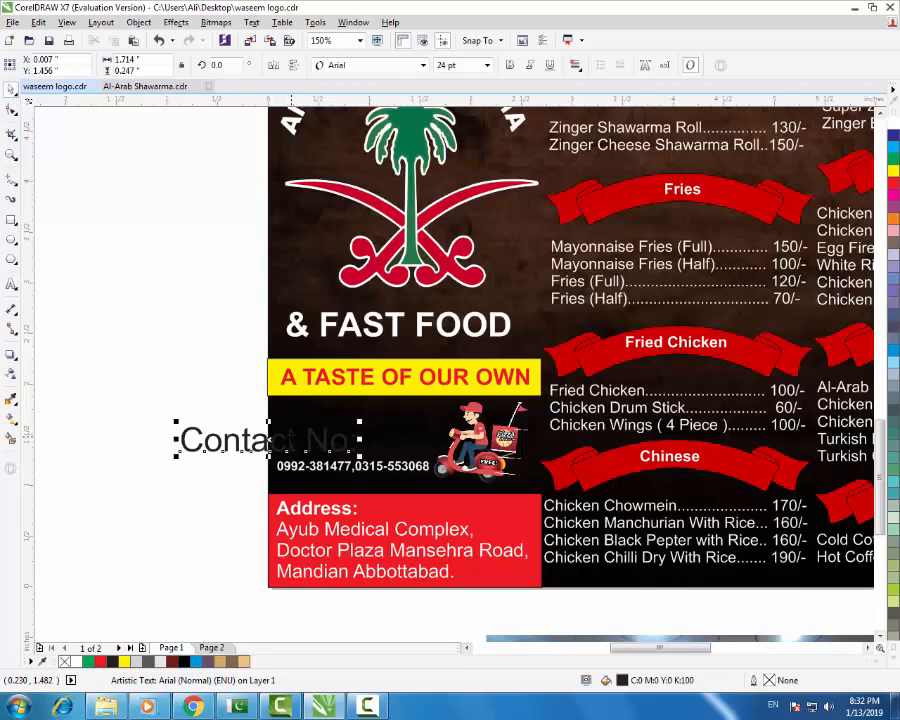
pyautogui.moveTo(292, 437); pyautogui.dragTo(390, 421)
pyautogui.scroll(1, 402, 415)
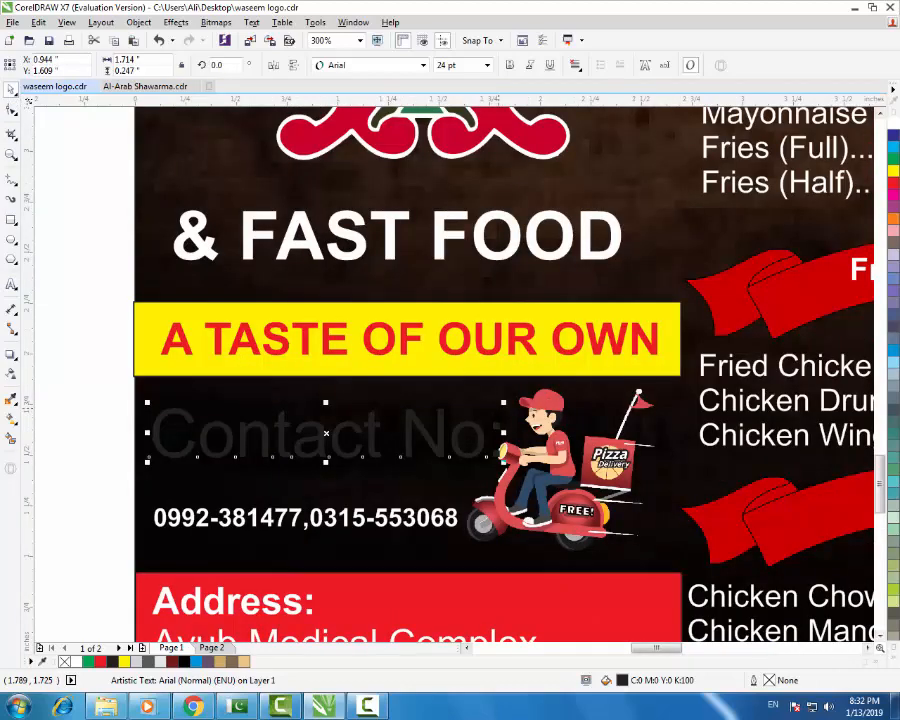
pyautogui.moveTo(503, 402); pyautogui.dragTo(298, 437)
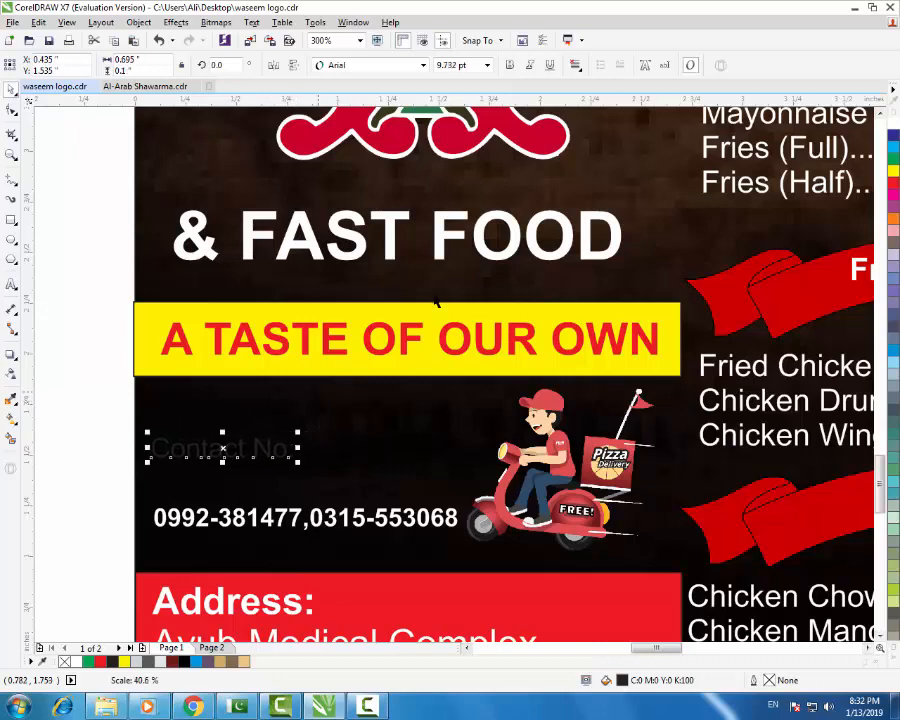
pyautogui.click(487, 65)
pyautogui.click(462, 136)
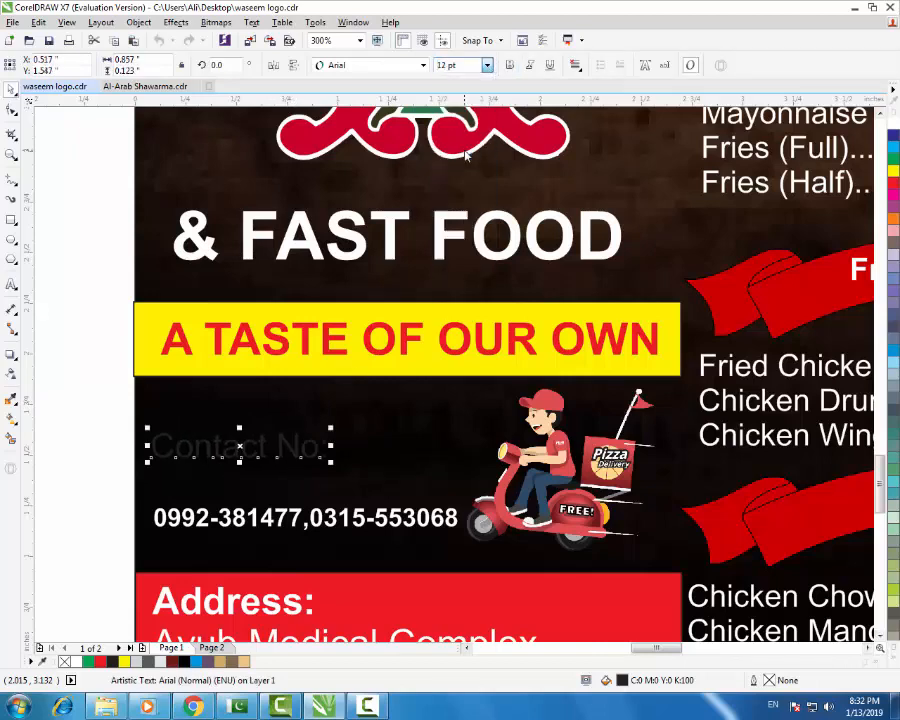
pyautogui.click(487, 65)
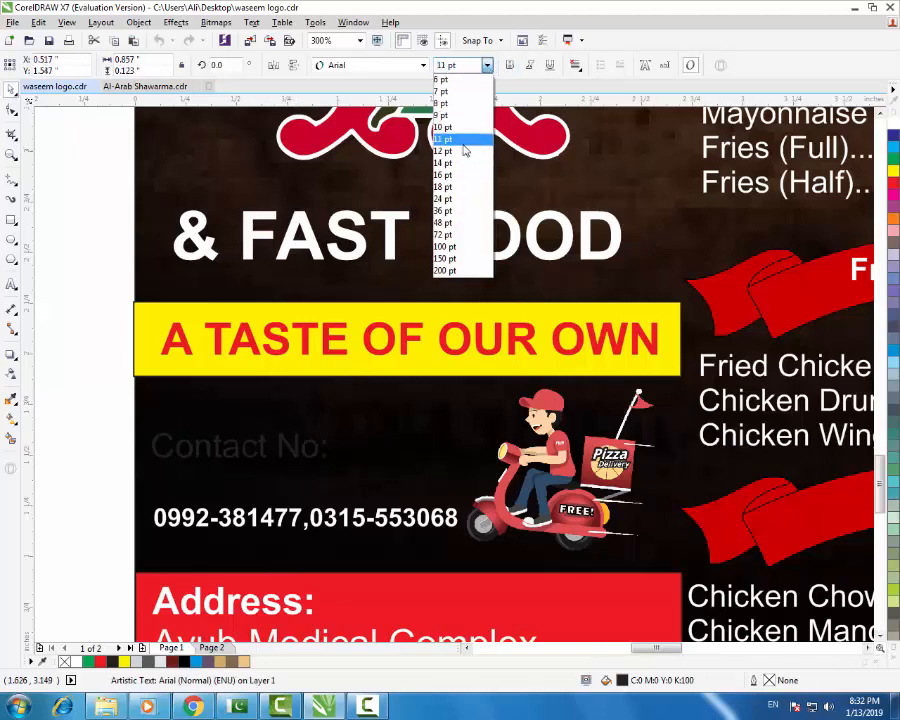
pyautogui.click(464, 148)
pyautogui.scroll(1, 229, 450)
pyautogui.moveTo(234, 442); pyautogui.dragTo(210, 372)
# - Nudge the yellow tagline rectangle's left edge slightly inward
pyautogui.scroll(-1, 214, 328)
pyautogui.scroll(2, 214, 328)
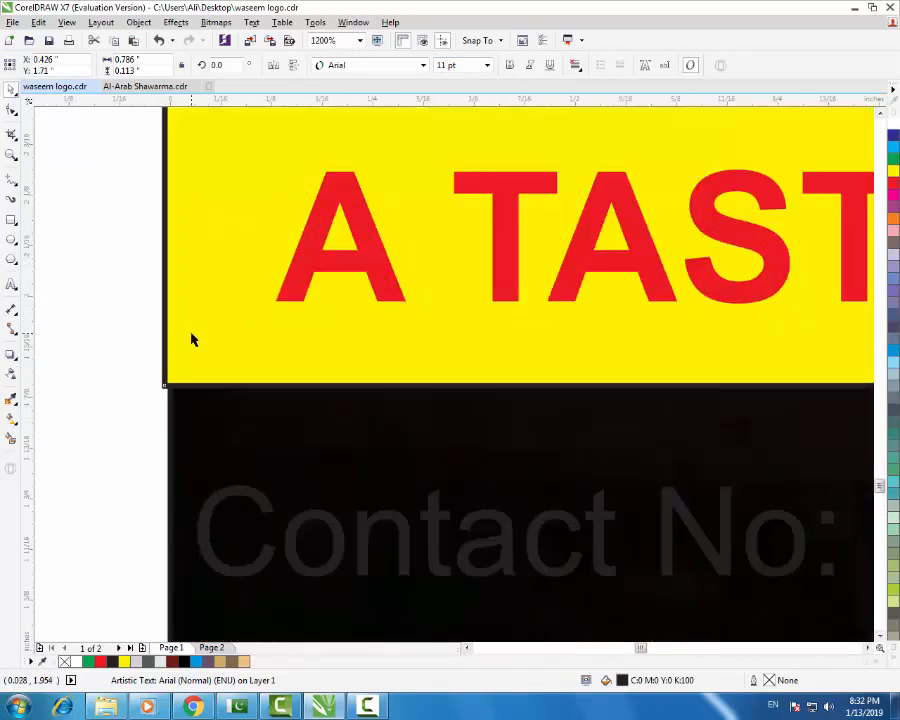
pyautogui.click(163, 231)
pyautogui.moveTo(157, 235); pyautogui.dragTo(165, 235)
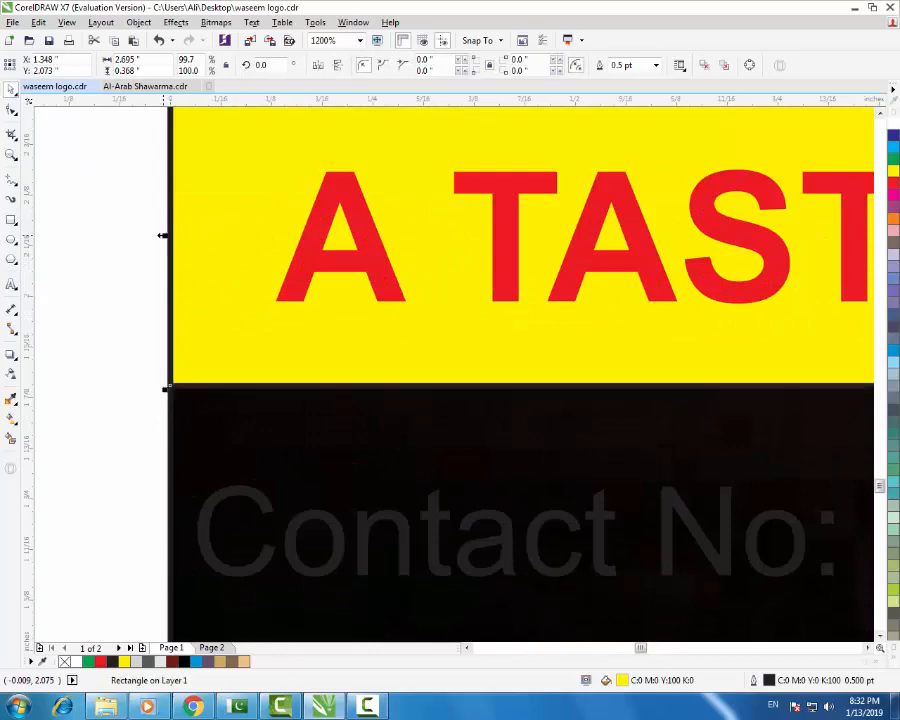
pyautogui.scroll(-2, 166, 240)
pyautogui.click(129, 365)
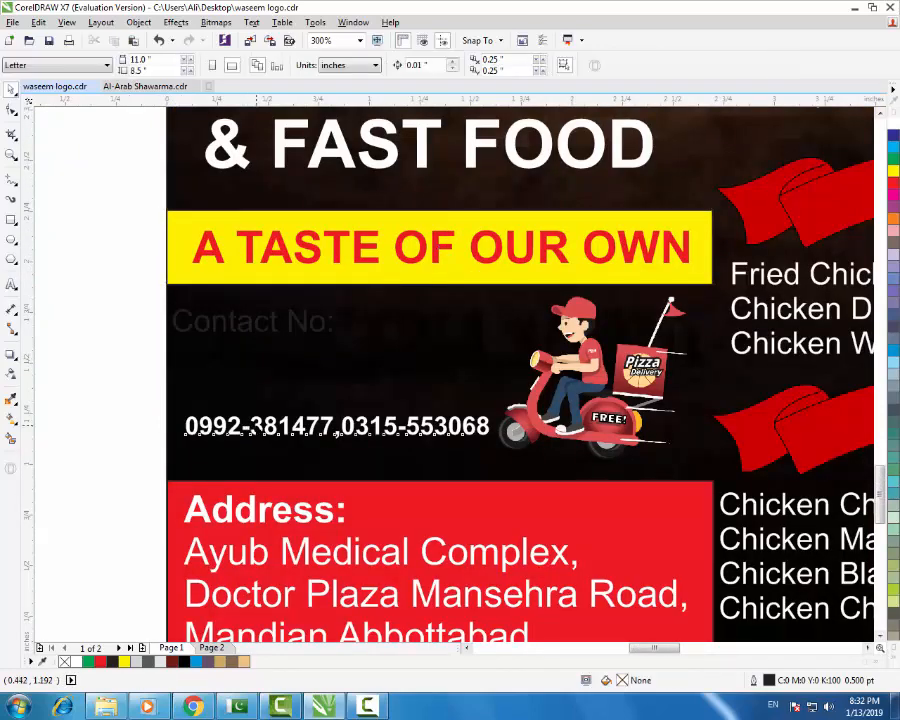
# - Move the phone numbers up, and color the 'Contact No:' label yellow and raise it slightly
pyautogui.moveTo(255, 428); pyautogui.dragTo(258, 388)
pyautogui.click(253, 320)
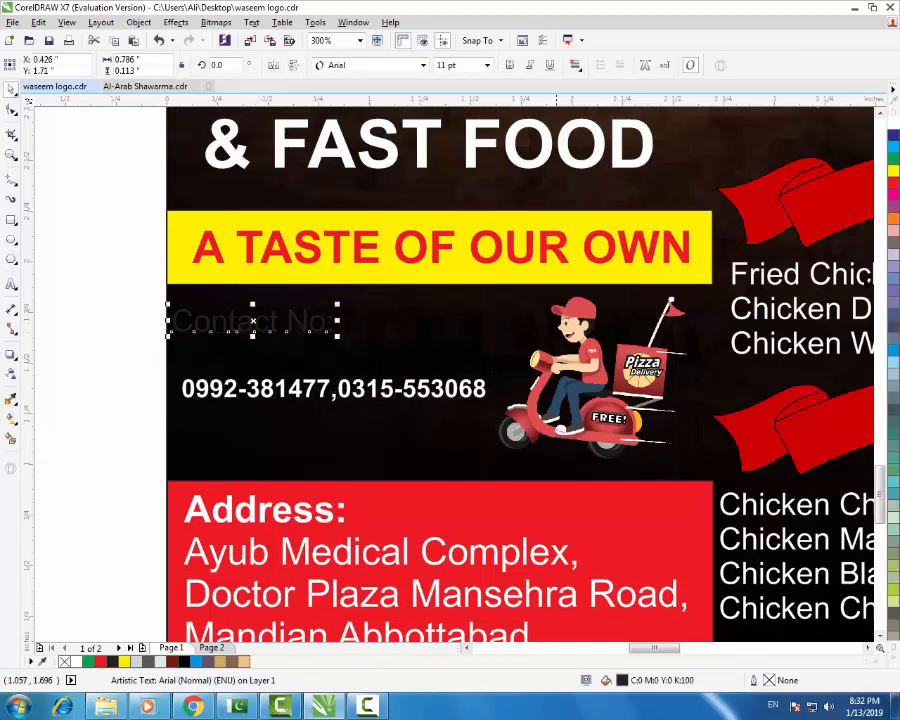
pyautogui.click(891, 174)
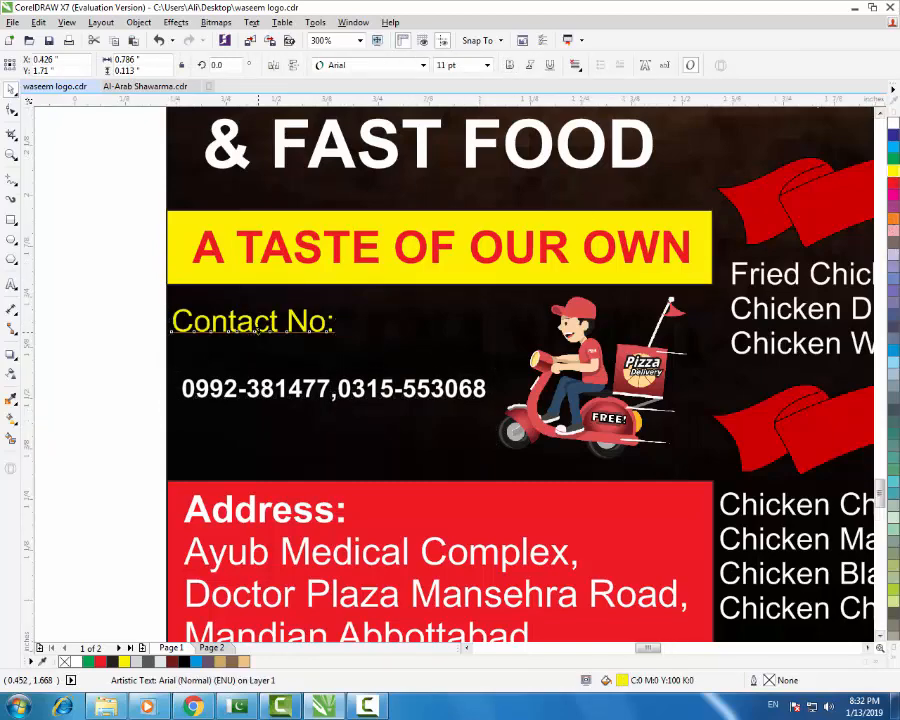
pyautogui.scroll(2, 260, 320)
pyautogui.moveTo(257, 314); pyautogui.dragTo(256, 290)
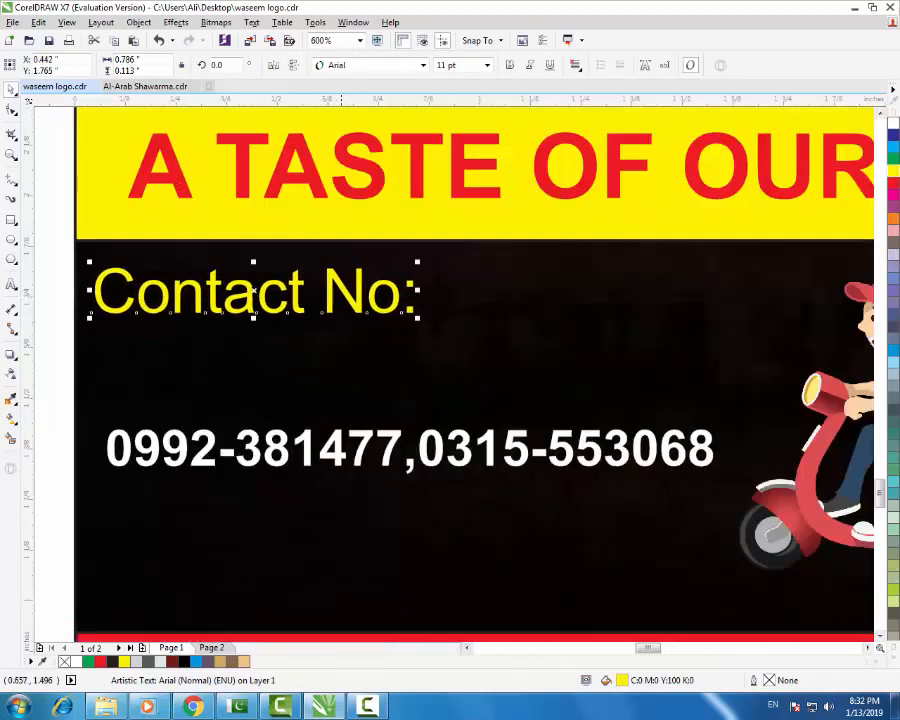
# - Split the phone numbers onto two lines, delete the stray comma, and place them beside 'Contact No:'
pyautogui.click(461, 450)
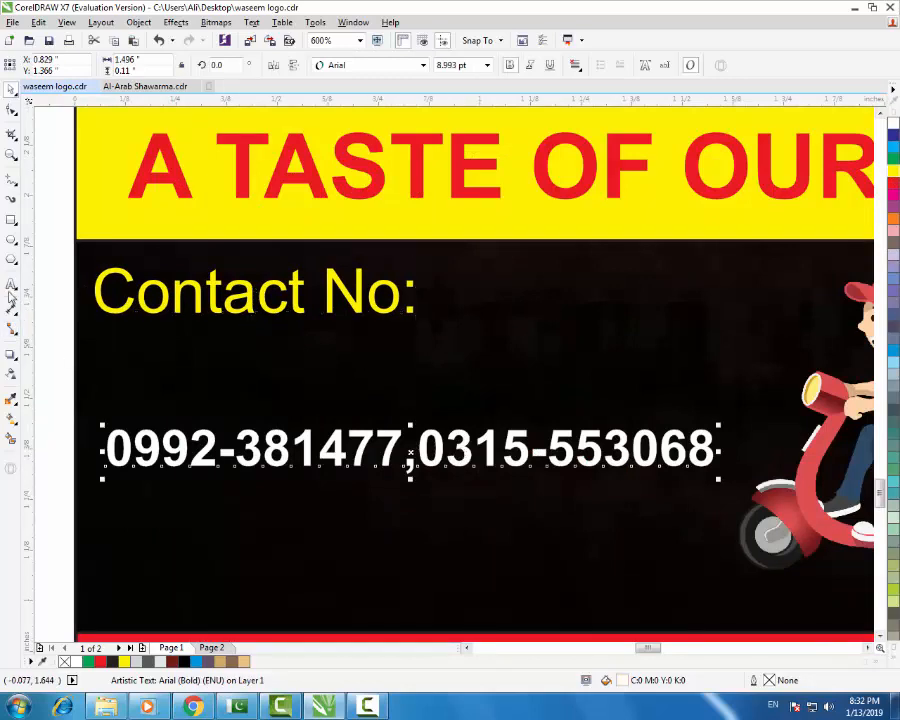
pyautogui.click(11, 286)
pyautogui.click(404, 450)
pyautogui.press('Return')
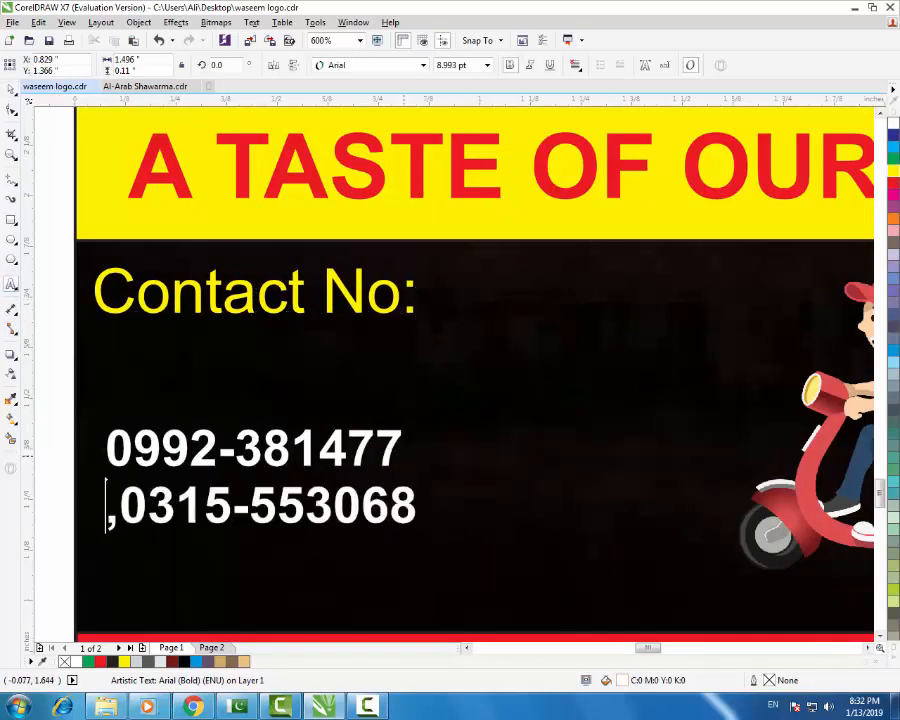
pyautogui.press('Right')
pyautogui.press('BackSpace')
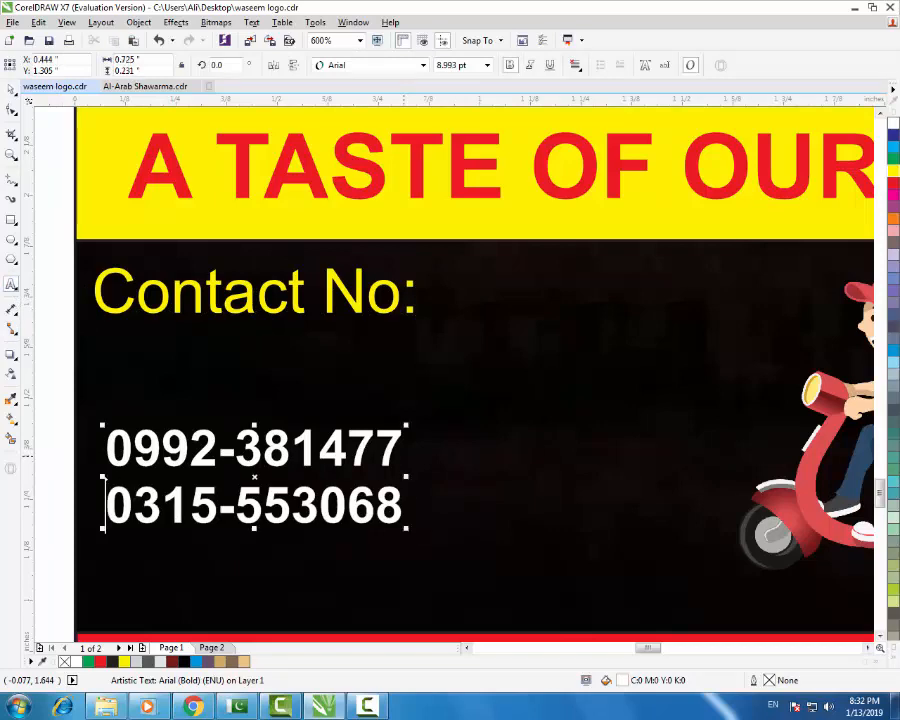
pyautogui.click(11, 90)
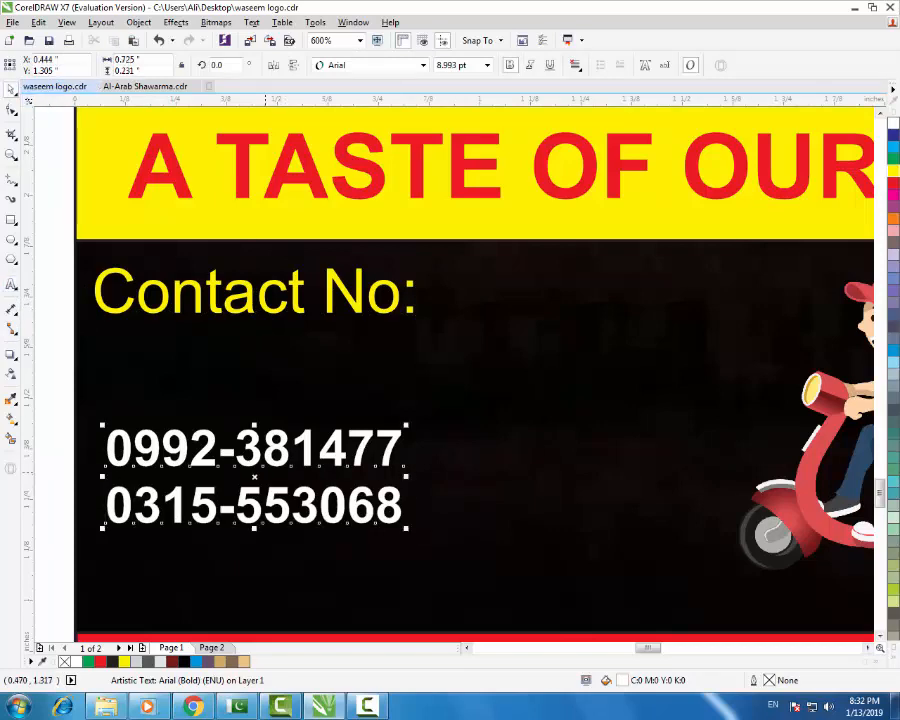
pyautogui.moveTo(262, 455); pyautogui.dragTo(573, 326)
pyautogui.scroll(-2, 419, 323)
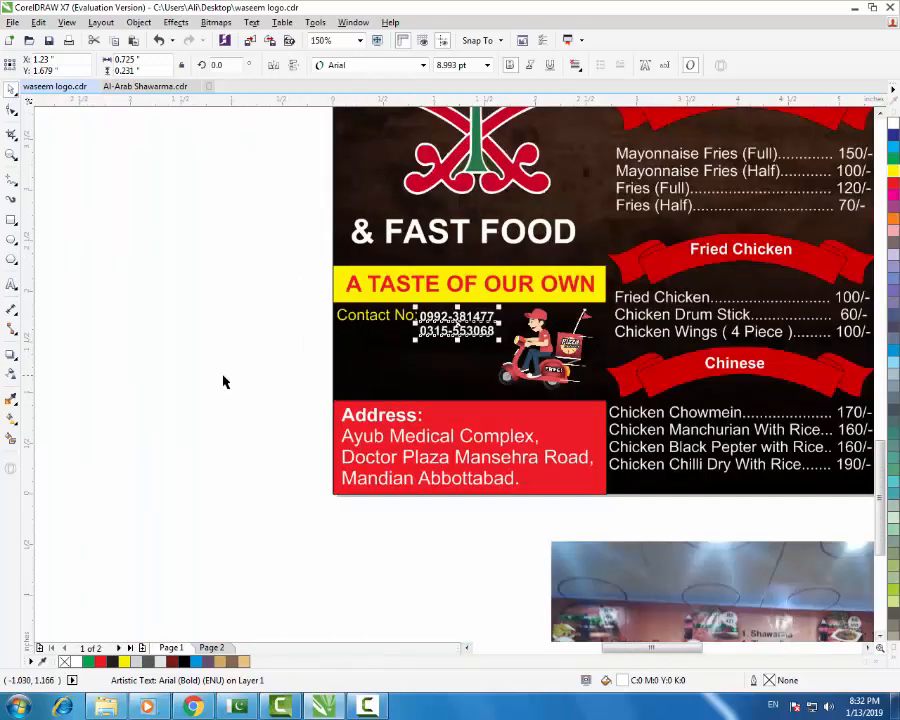
pyautogui.click(224, 377)
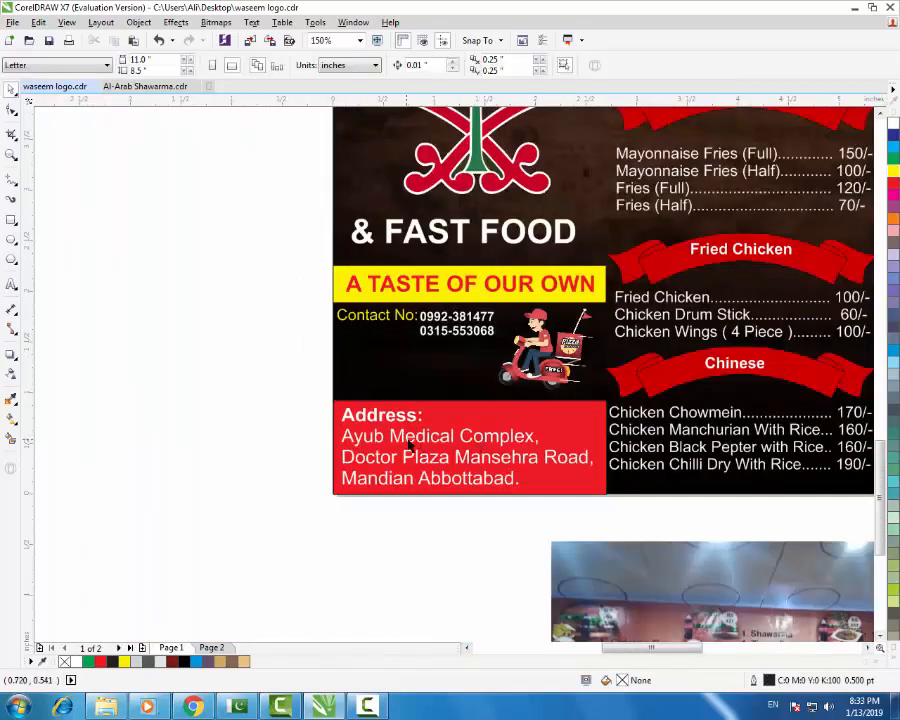
# - Move the address text under 'Contact No:' and shrink it to about 65%
pyautogui.moveTo(408, 446); pyautogui.dragTo(402, 372)
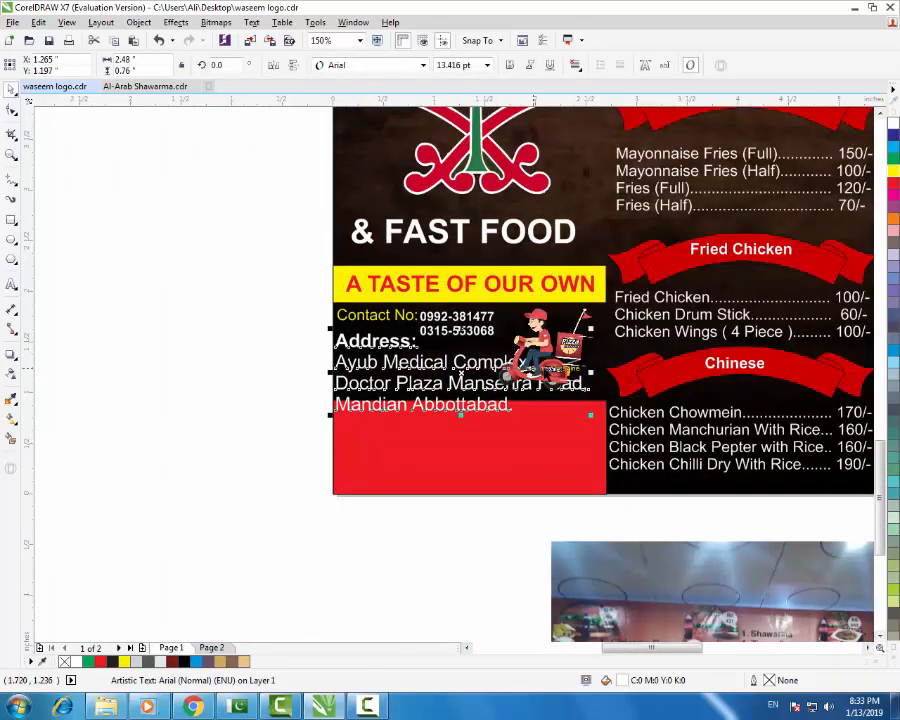
pyautogui.scroll(2, 580, 394)
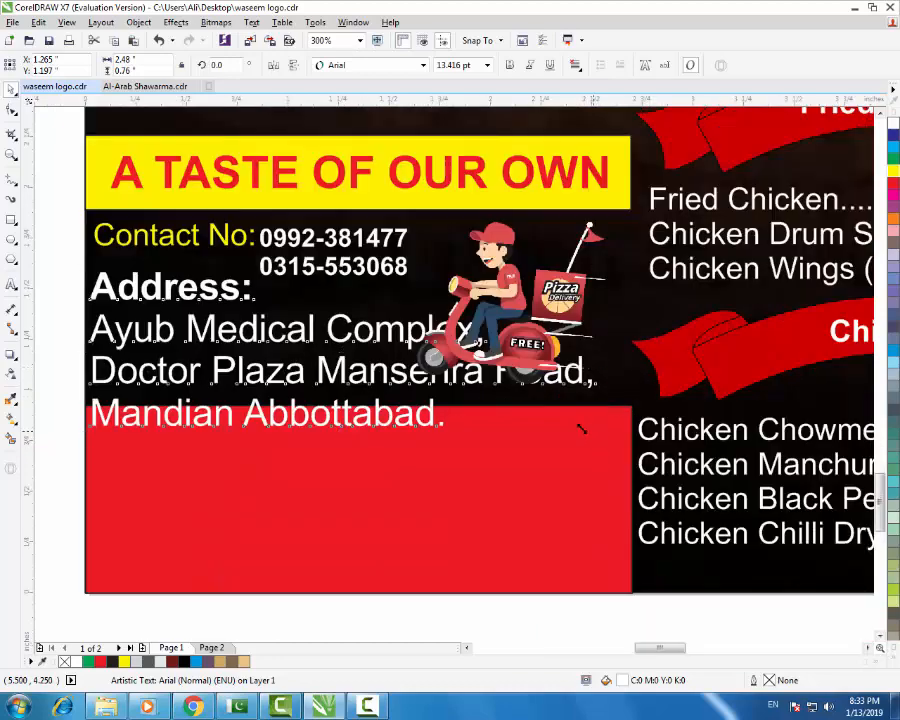
pyautogui.moveTo(580, 428); pyautogui.dragTo(409, 373)
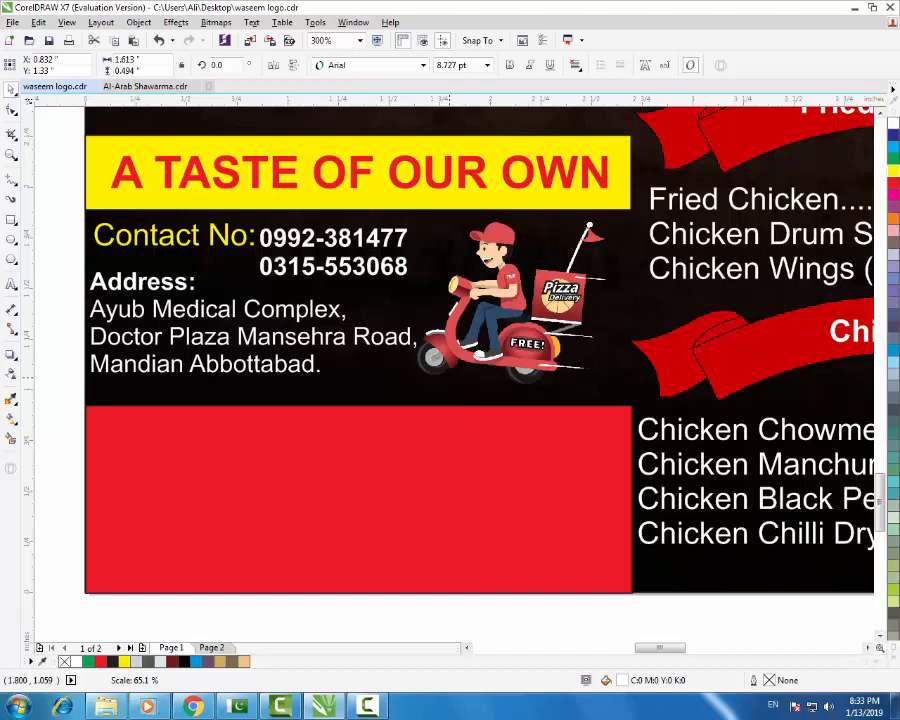
# - Group the contact label, phone numbers, address and scooter with Ctrl+G
pyautogui.click(460, 466)
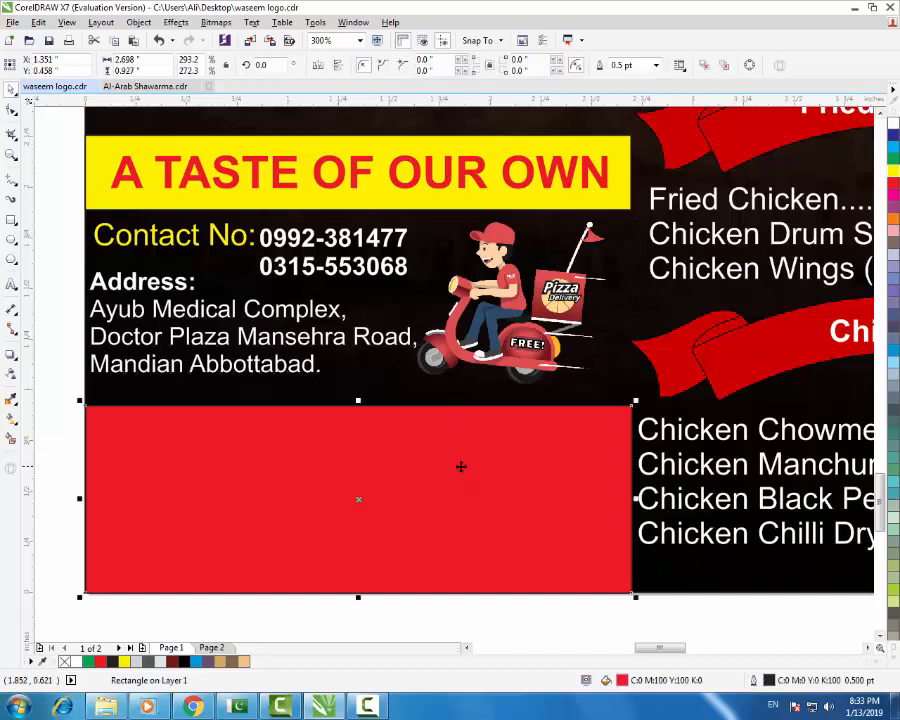
pyautogui.moveTo(68, 212); pyautogui.dragTo(616, 418)
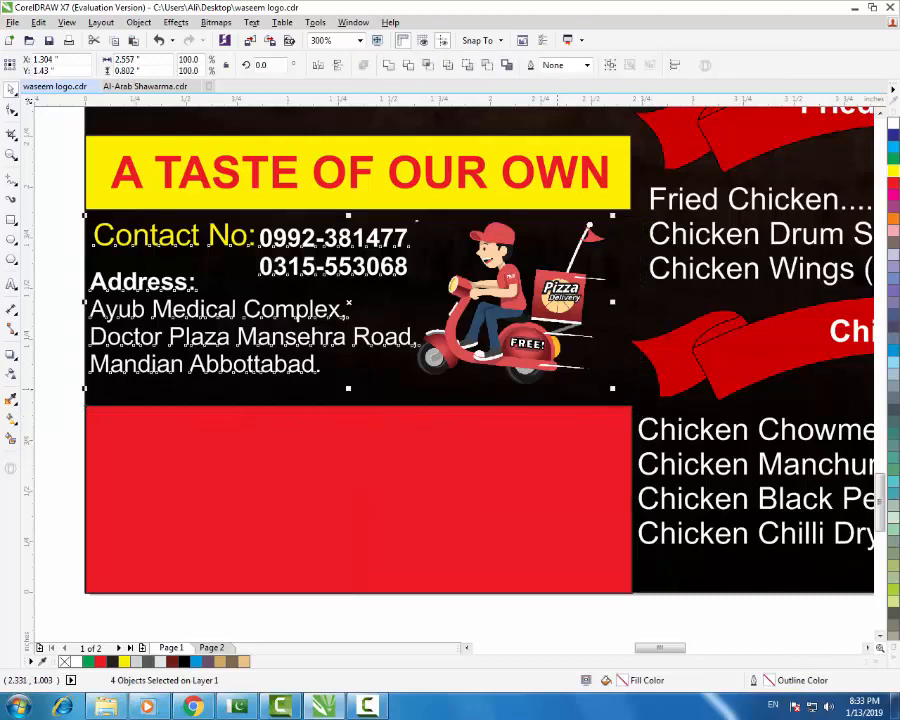
pyautogui.hotkey('ctrl', 'g')
# - Fill the red rectangle yellow and align the contact group to its bottom edge
pyautogui.click(545, 510)
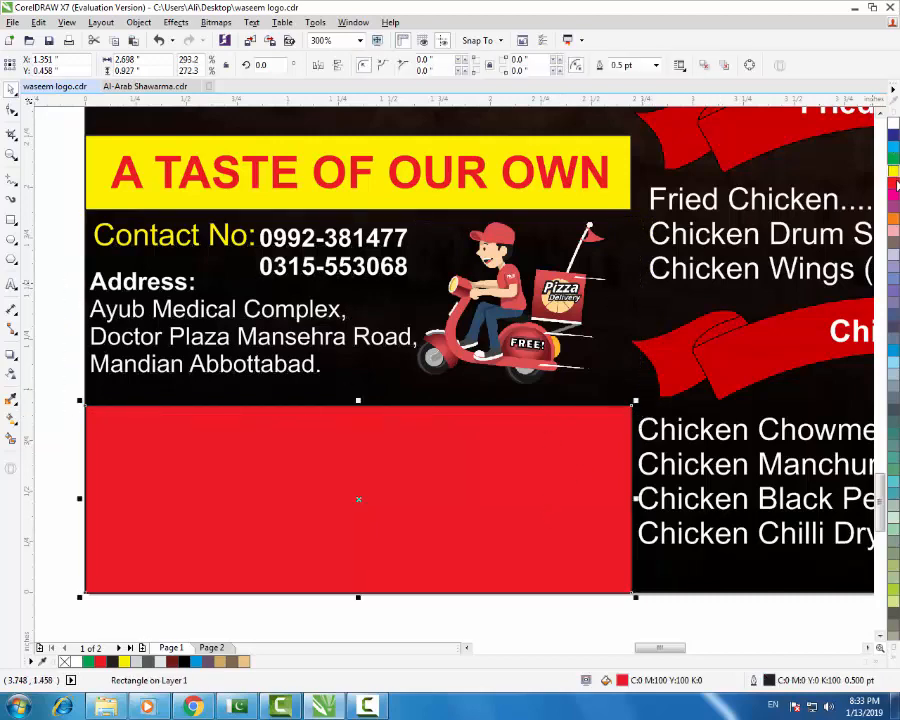
pyautogui.click(893, 172)
pyautogui.click(463, 484)
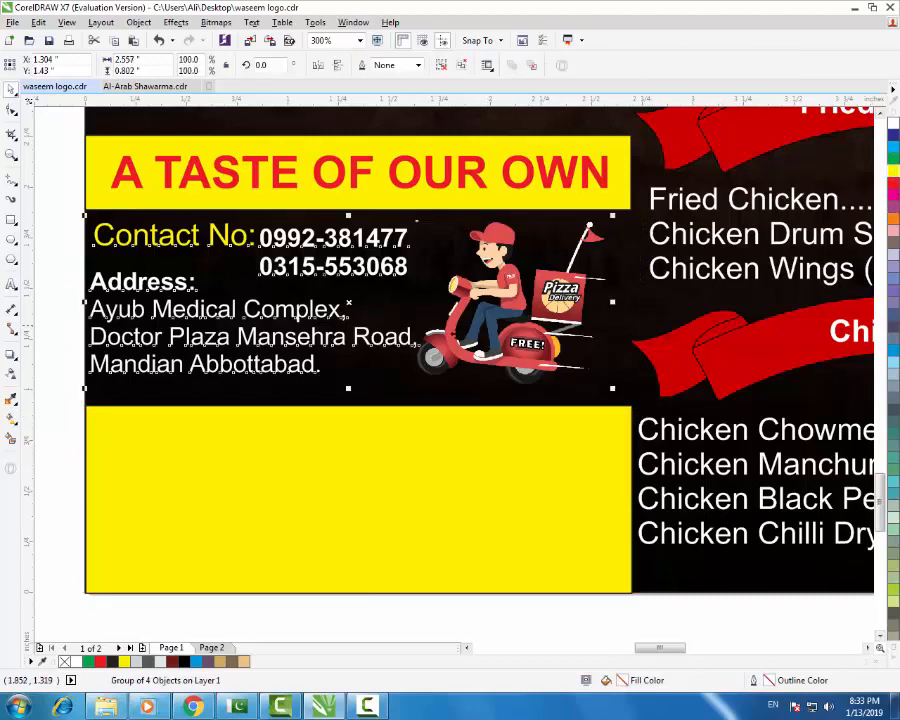
pyautogui.keyDown('shift'); pyautogui.click(463, 482); pyautogui.keyUp('shift')
pyautogui.press('b')
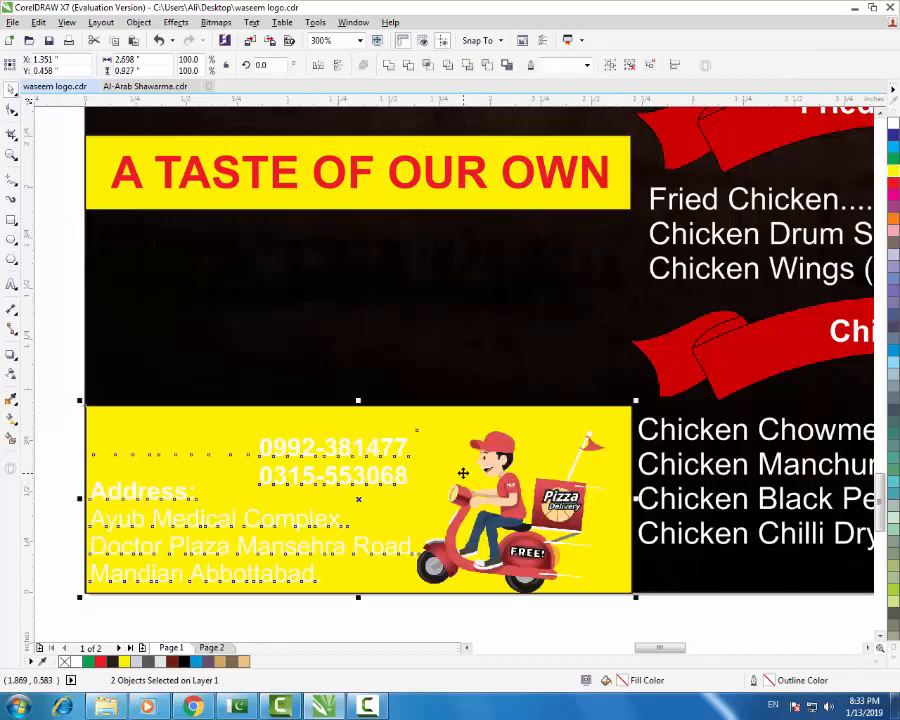
# - Delete the yellow box behind the contact details, undoing an accidental lens-bitmap move
pyautogui.click(56, 420)
pyautogui.scroll(-2, 559, 457)
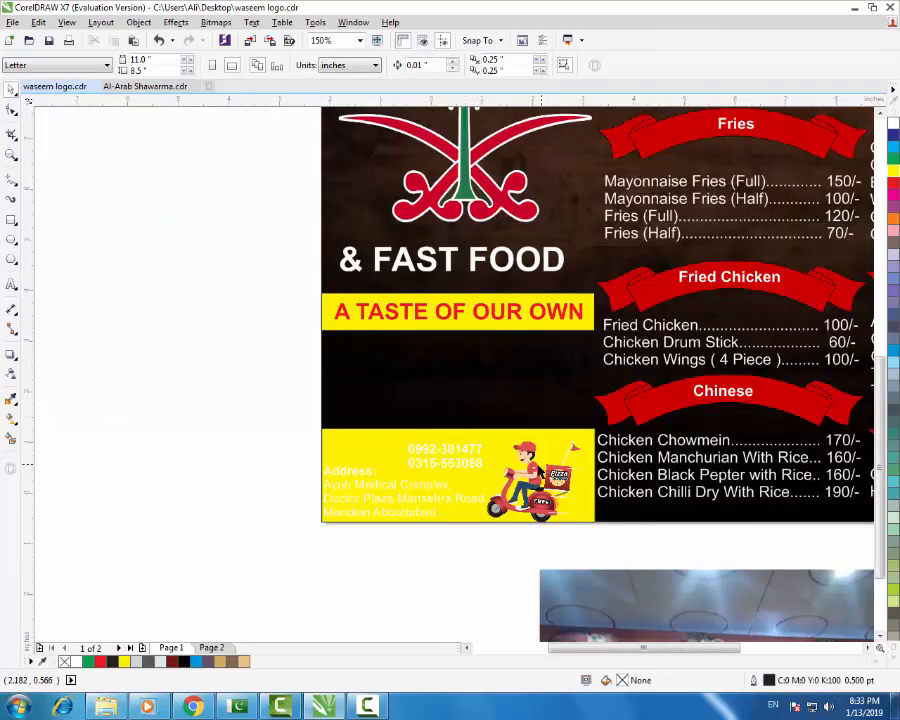
pyautogui.scroll(1, 525, 475)
pyautogui.scroll(-1, 520, 473)
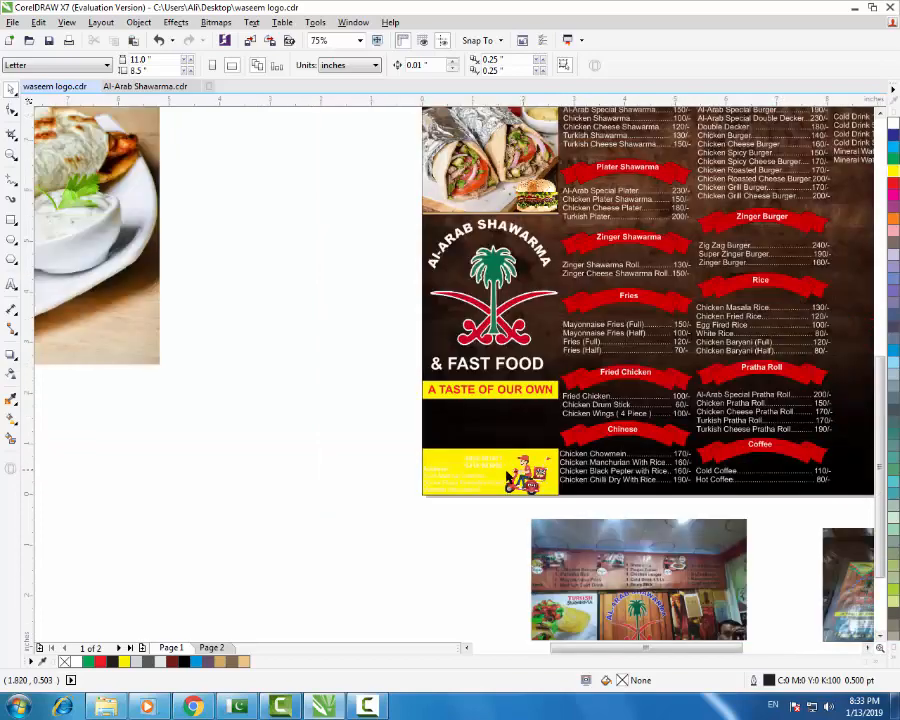
pyautogui.scroll(2, 492, 474)
pyautogui.click(480, 453)
pyautogui.scroll(-2, 420, 453)
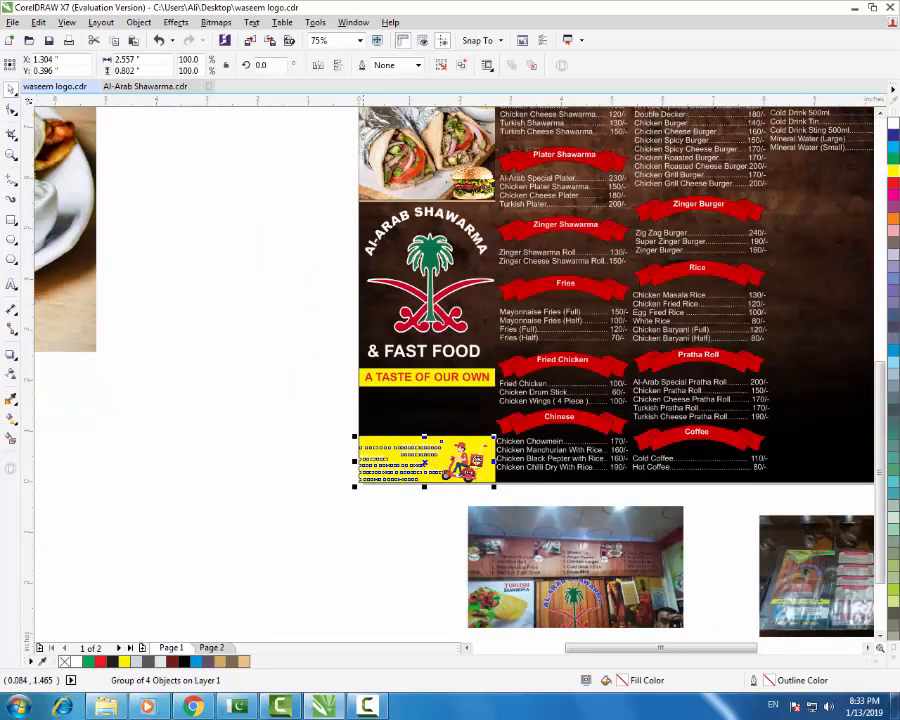
pyautogui.click(430, 468)
pyautogui.moveTo(430, 468); pyautogui.dragTo(235, 464)
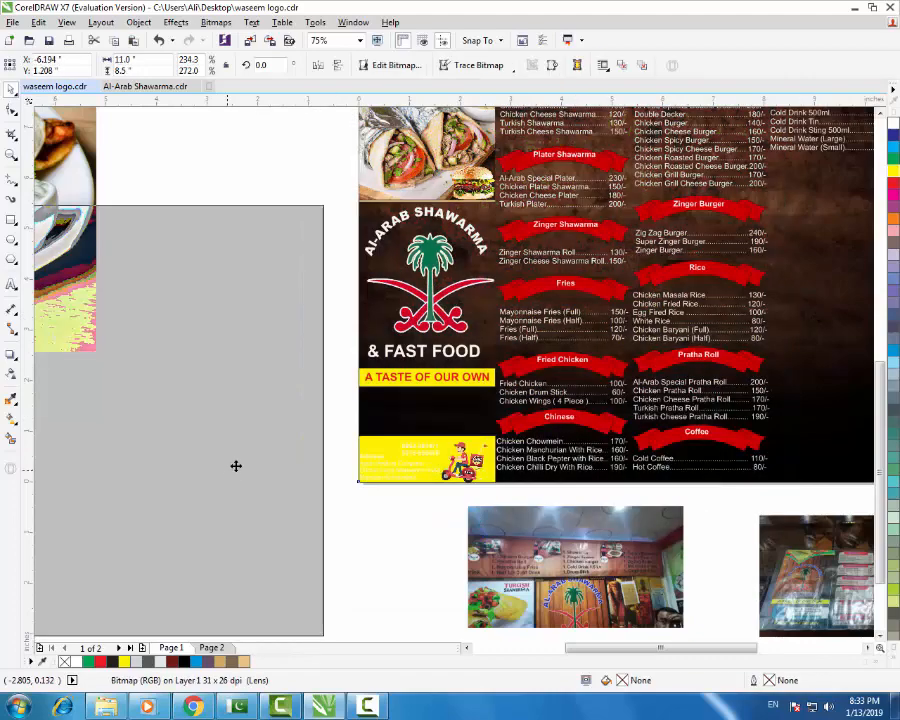
pyautogui.hotkey('ctrl', 'z')
pyautogui.click(442, 516)
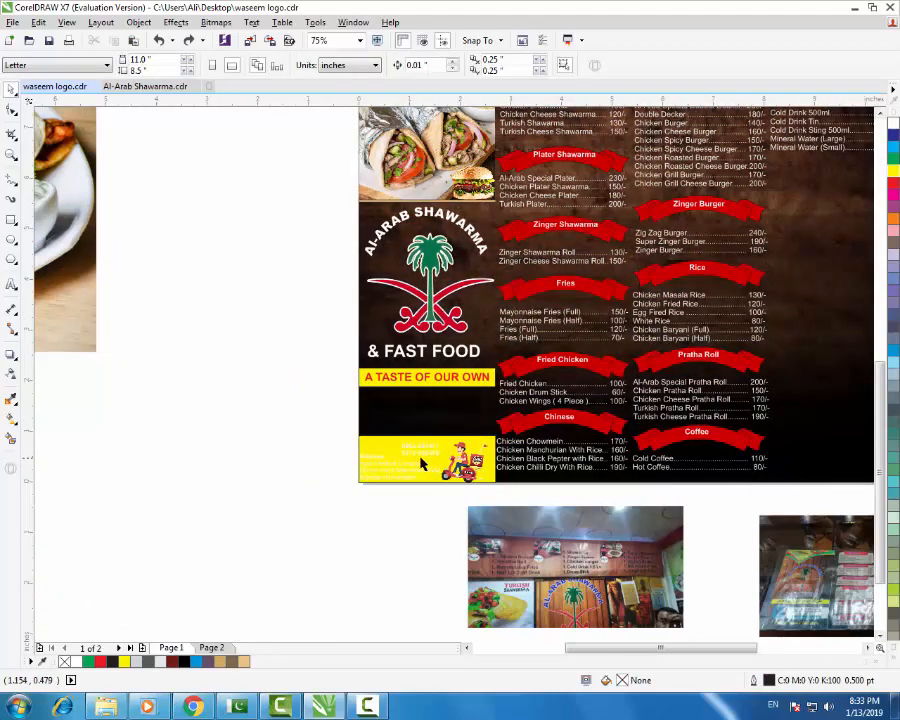
pyautogui.click(446, 442)
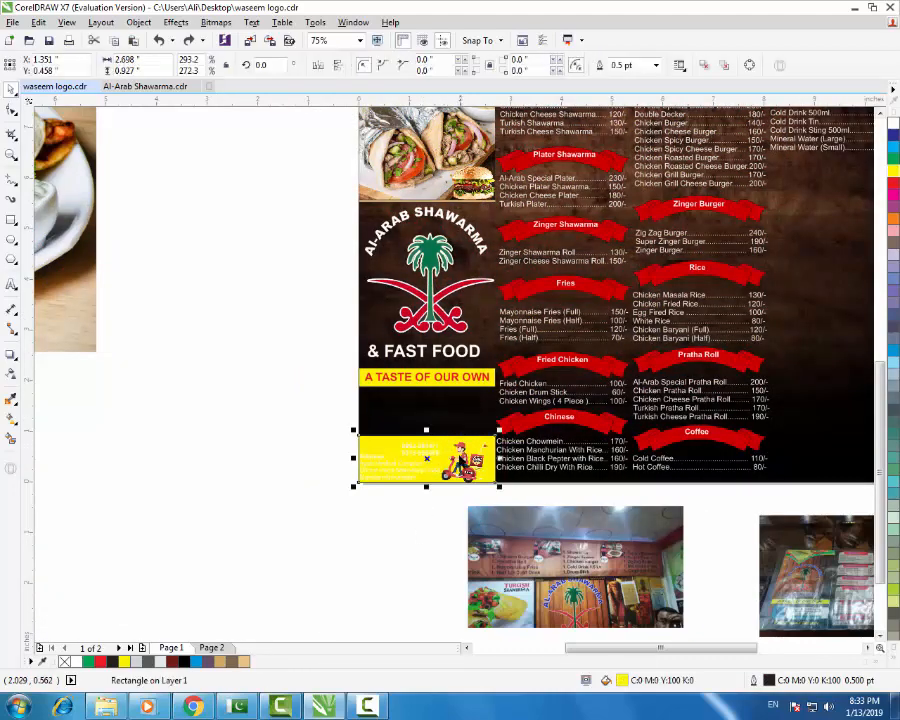
pyautogui.press('Delete')
# - Try shifting the contact-info group right, then undo the move
pyautogui.scroll(1, 445, 464)
pyautogui.scroll(1, 441, 473)
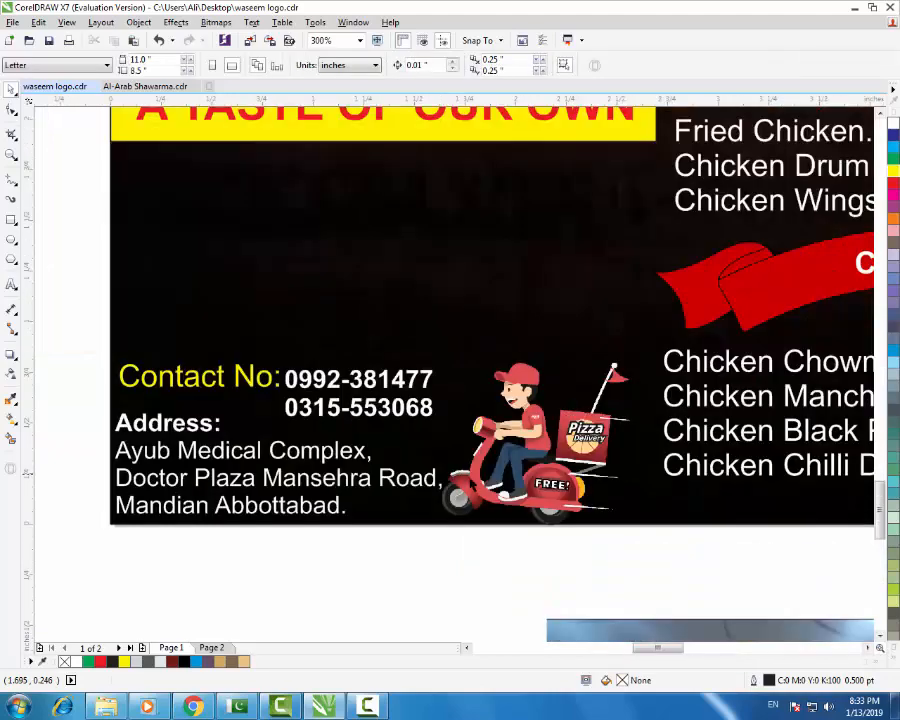
pyautogui.click(384, 357)
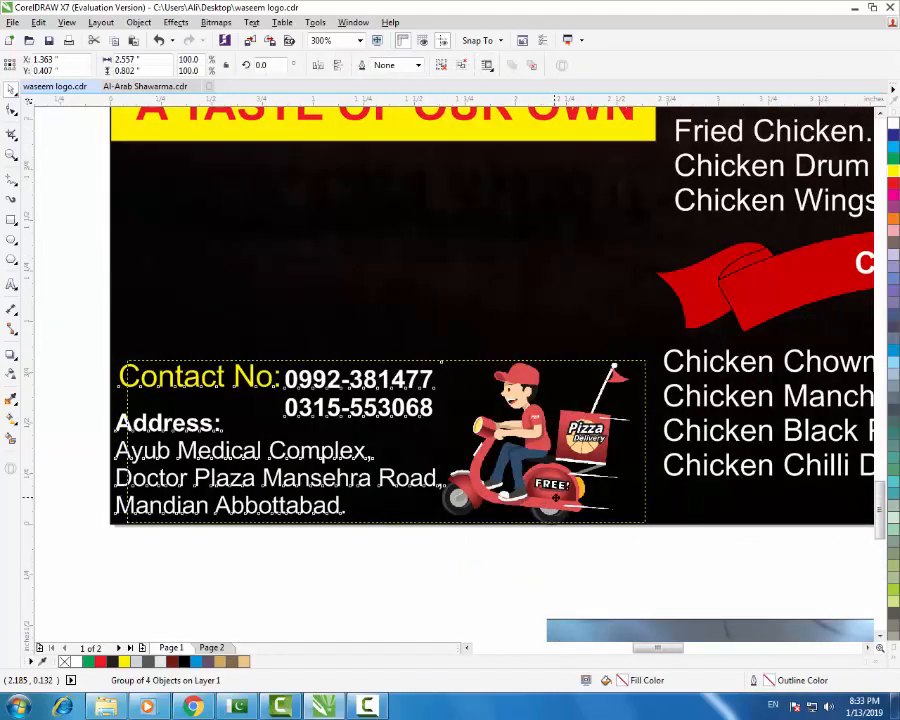
pyautogui.moveTo(384, 357); pyautogui.dragTo(393, 356)
pyautogui.hotkey('ctrl', 'z')
pyautogui.click(475, 543)
pyautogui.scroll(-1, 475, 543)
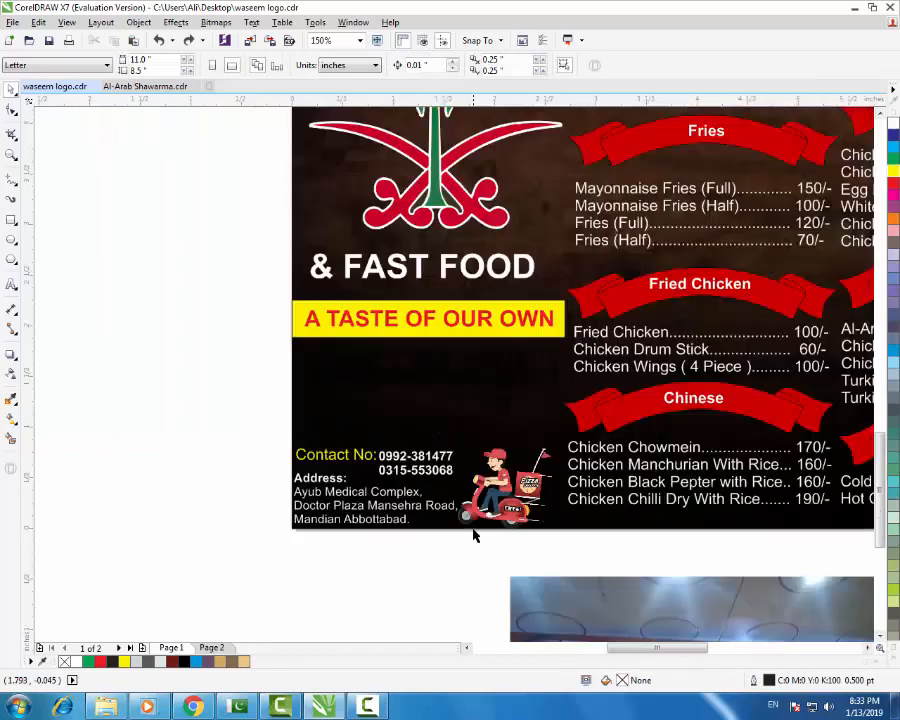
pyautogui.scroll(-1, 396, 463)
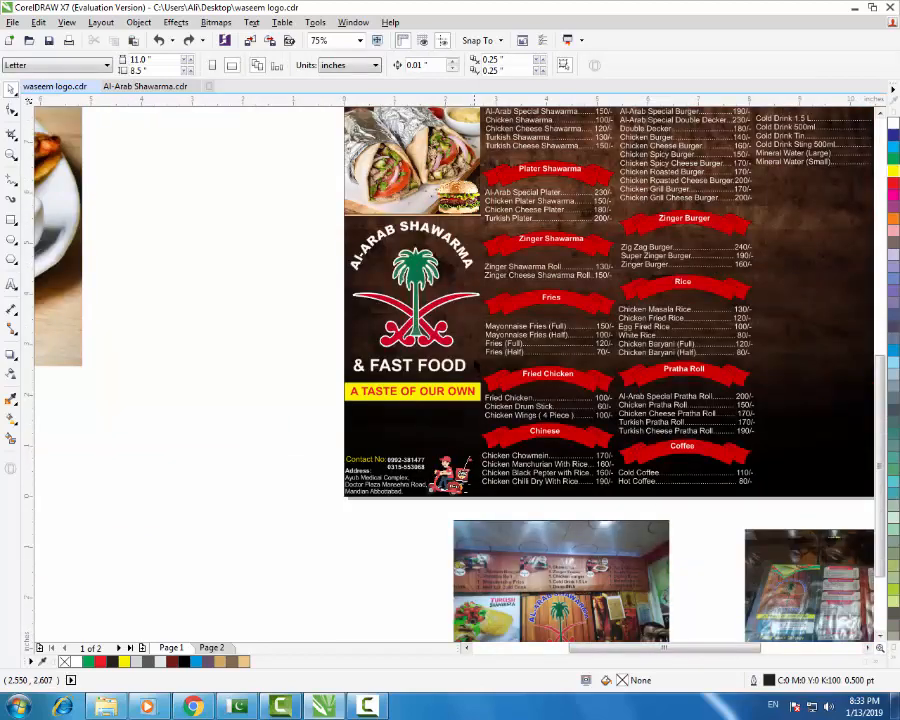
pyautogui.scroll(1, 475, 360)
pyautogui.scroll(-1, 340, 513)
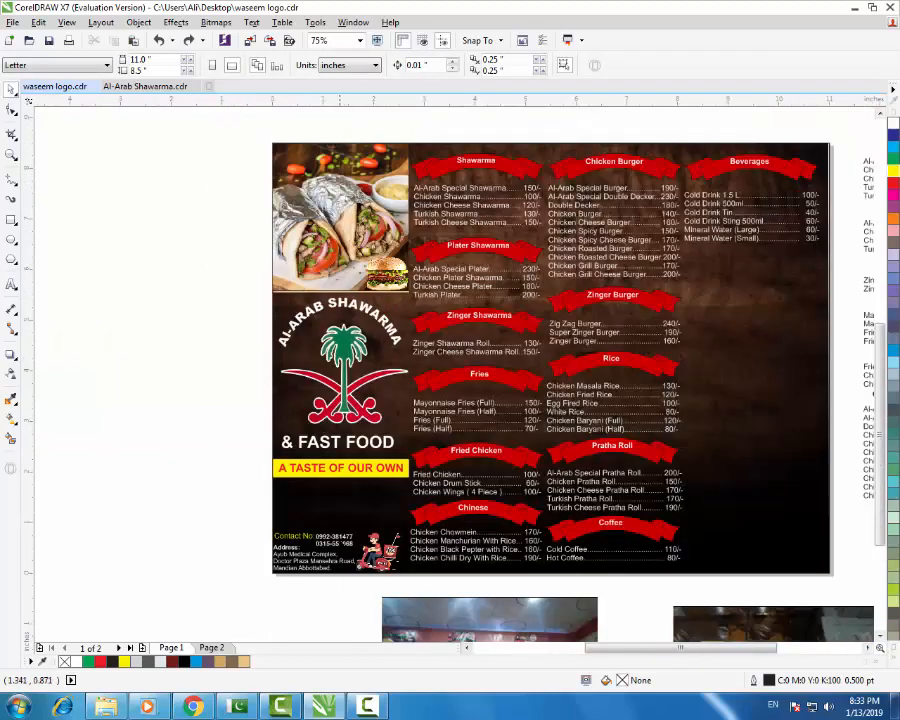
pyautogui.scroll(1, 329, 563)
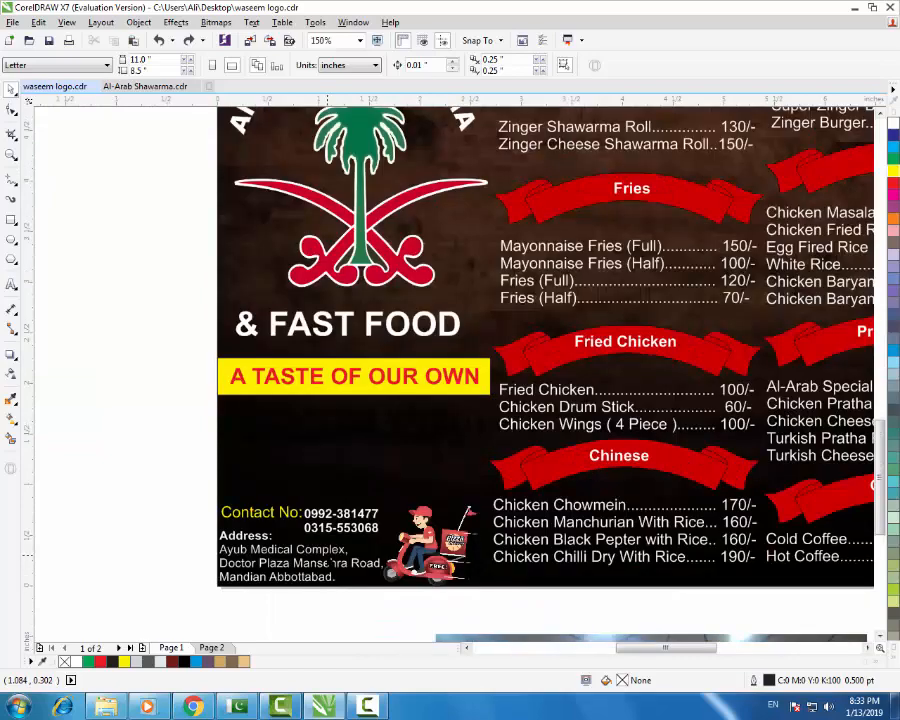
# - Copy the yellow tagline banner lower down and flatten the copy into a thin bar
pyautogui.click(345, 392)
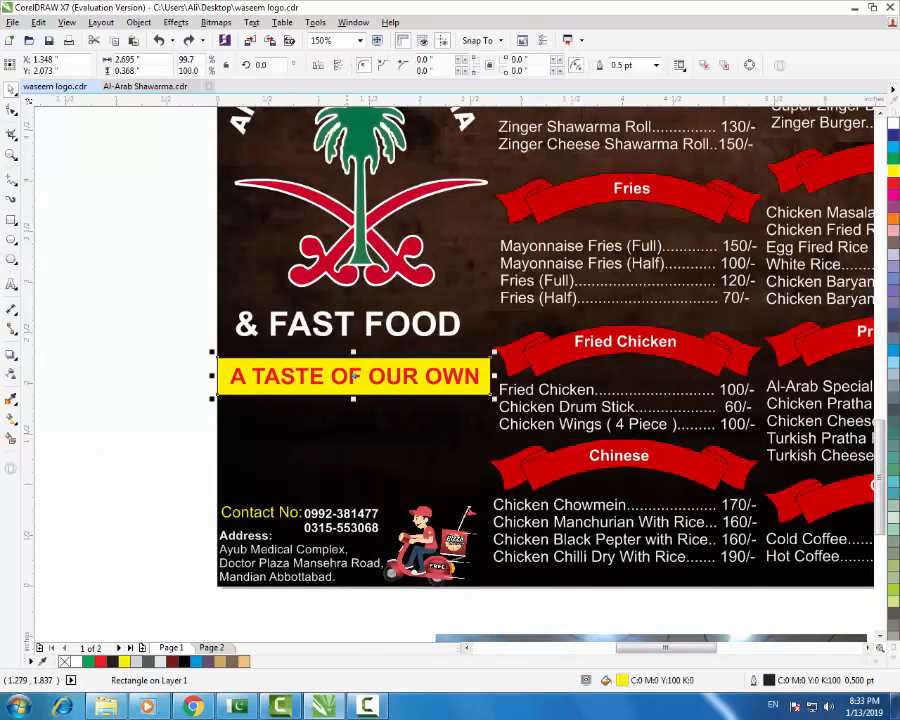
pyautogui.moveTo(353, 398); pyautogui.dragTo(354, 484)
pyautogui.hotkey('ctrl', 'z')
pyautogui.moveTo(372, 395); pyautogui.dragTo(376, 494)
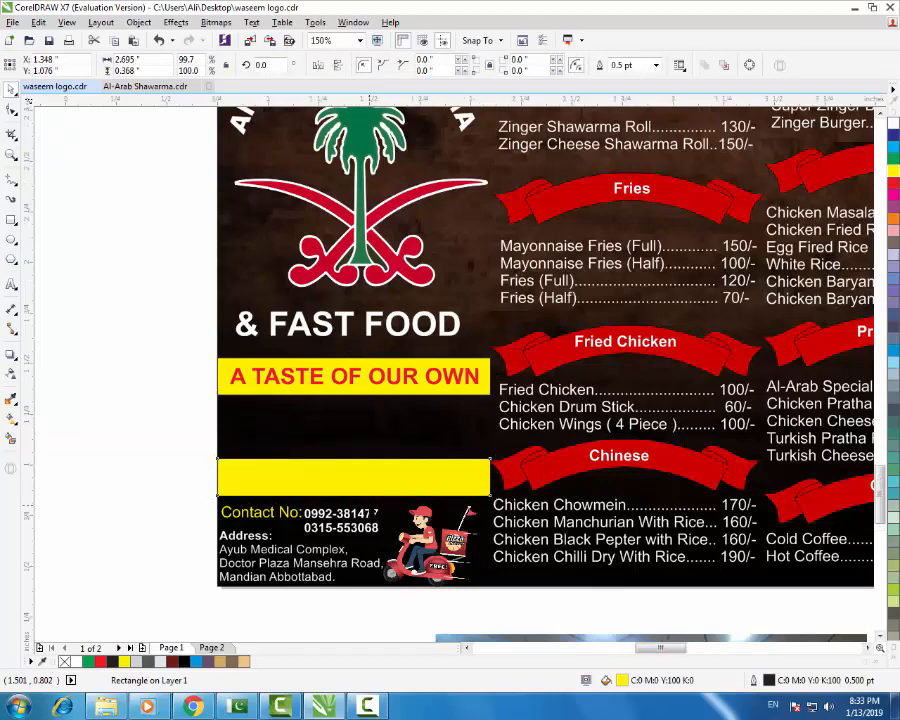
pyautogui.scroll(1, 370, 505)
pyautogui.moveTo(338, 410); pyautogui.dragTo(339, 492)
pyautogui.scroll(-1, 386, 396)
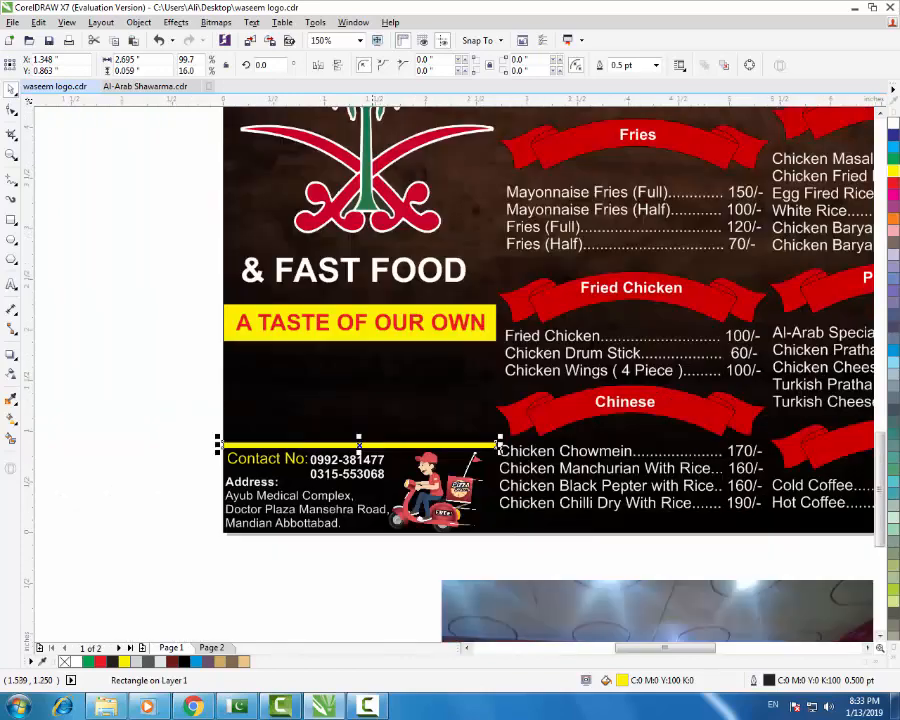
pyautogui.click(168, 420)
pyautogui.scroll(-1, 350, 510)
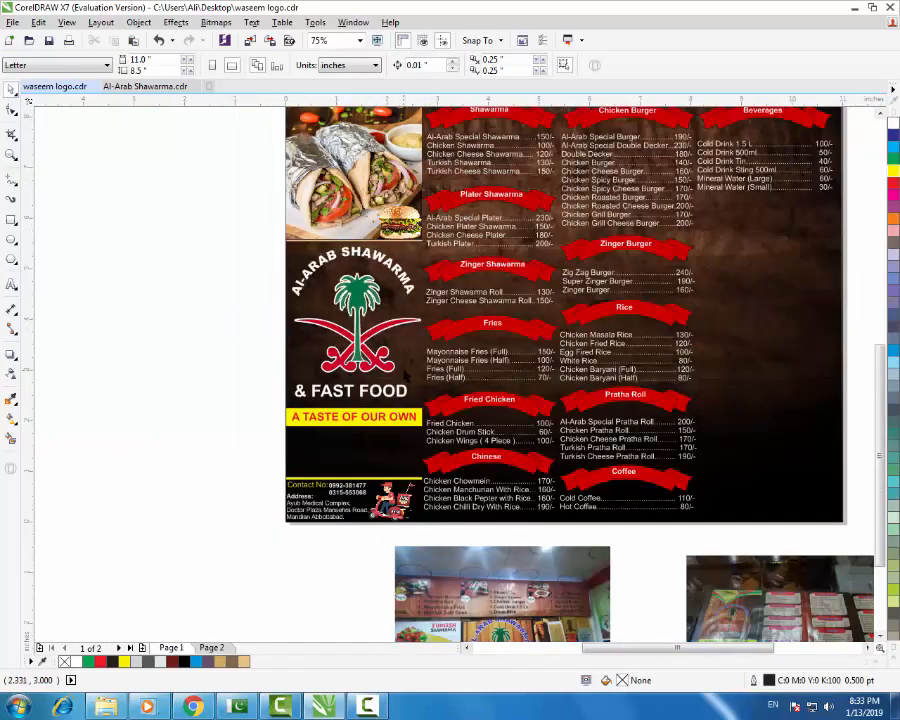
# - Rotate the thin bar 90 degrees and place it in the menu's left column
pyautogui.moveTo(418, 241); pyautogui.dragTo(229, 372)
pyautogui.doubleClick(274, 65)
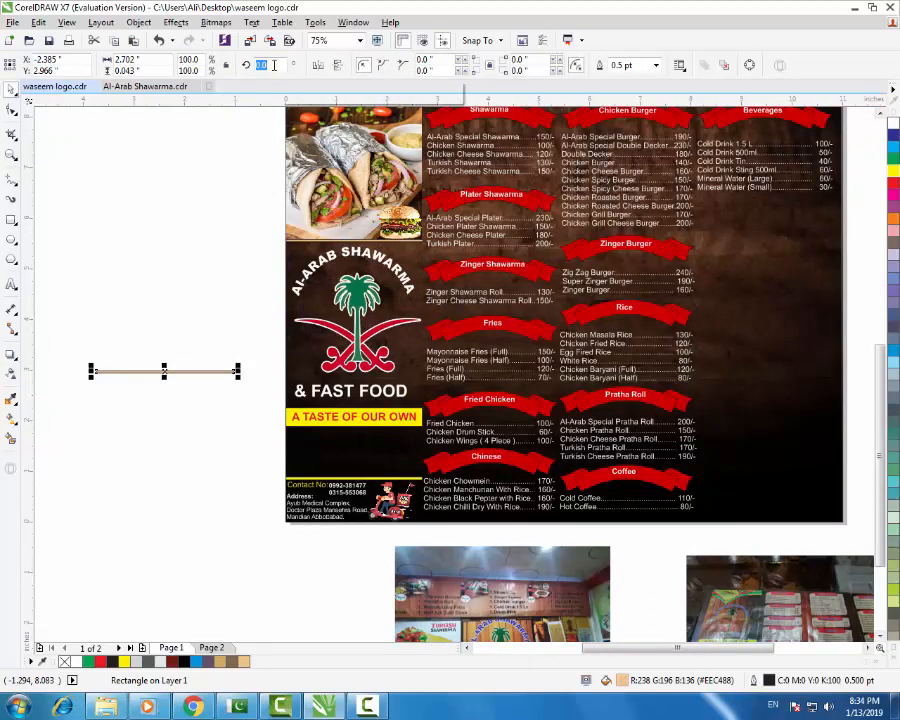
pyautogui.write('90')
pyautogui.press('Return')
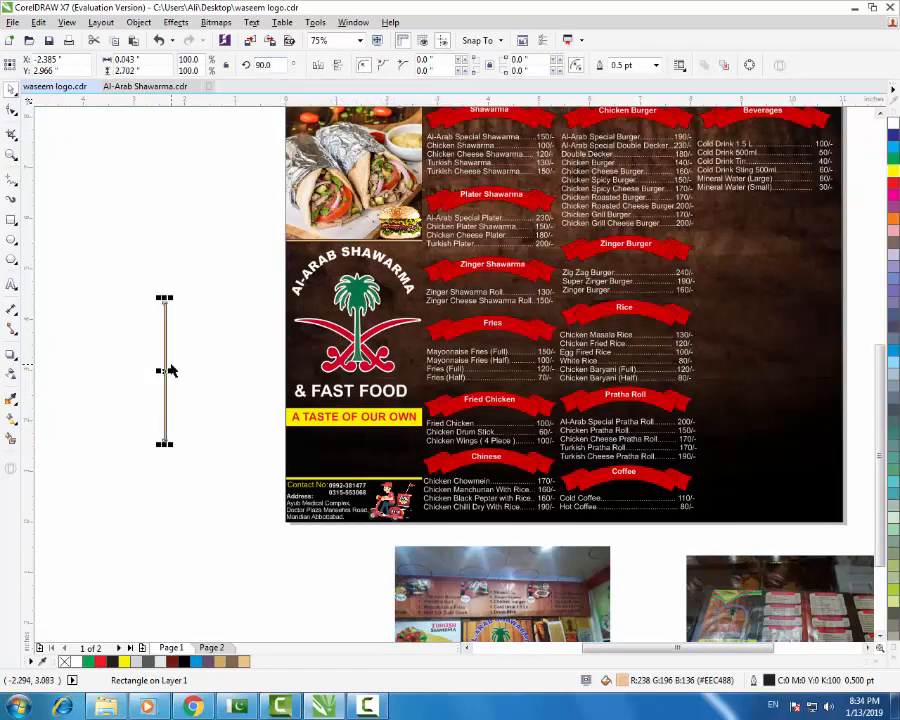
pyautogui.moveTo(166, 370); pyautogui.dragTo(424, 313)
# - Snap the tan vertical bar up to the horizontal bar's corner and stretch it to the page bottom
pyautogui.scroll(1, 425, 195)
pyautogui.scroll(3, 429, 276)
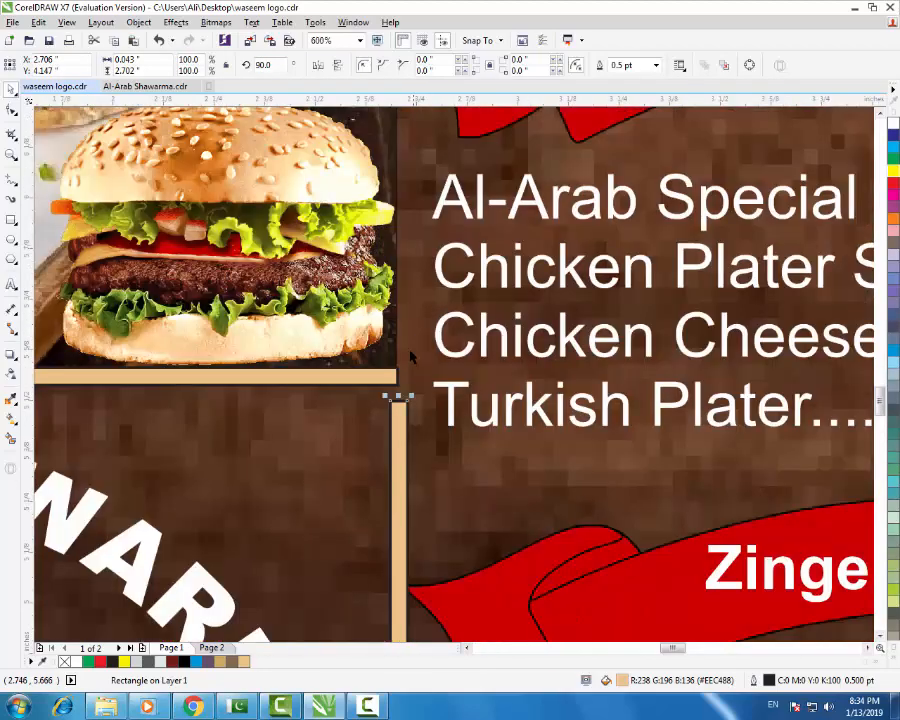
pyautogui.moveTo(399, 416); pyautogui.dragTo(385, 372)
pyautogui.scroll(-3, 385, 370)
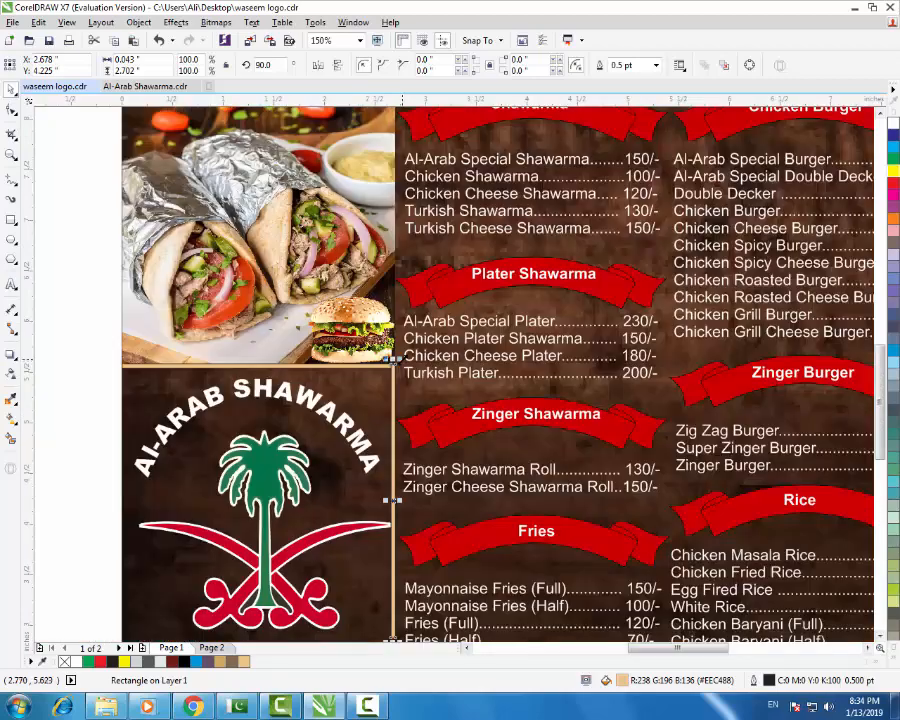
pyautogui.scroll(3, 406, 300)
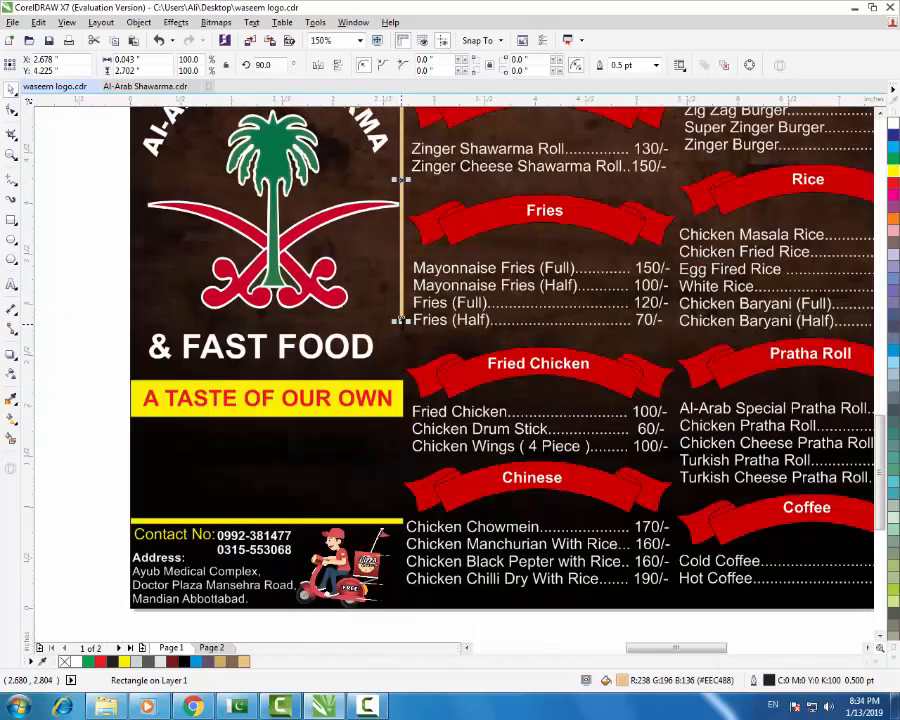
pyautogui.moveTo(399, 320); pyautogui.dragTo(400, 611)
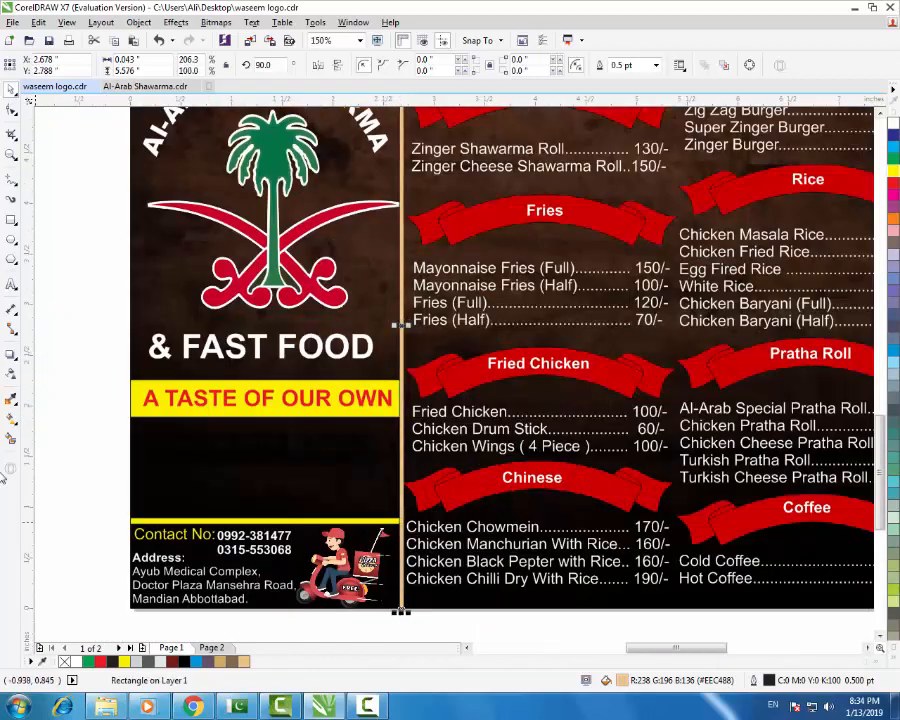
pyautogui.click(408, 615)
# - Check the tan bar's bottom end and the yellow rectangle at the bar junction
pyautogui.scroll(-2, 425, 592)
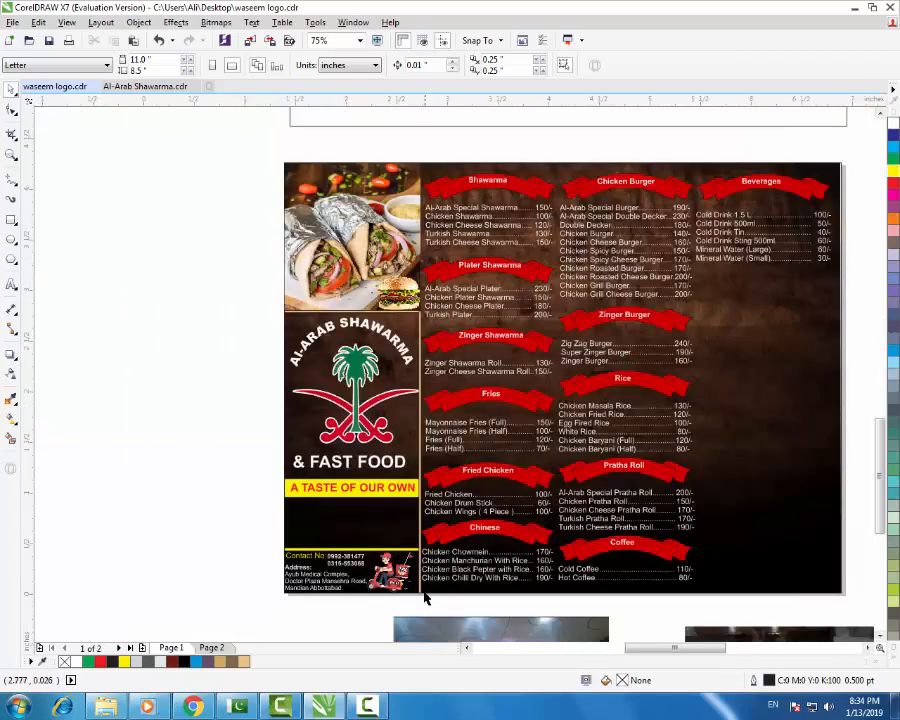
pyautogui.scroll(3, 425, 598)
pyautogui.scroll(4, 410, 600)
pyautogui.click(400, 585)
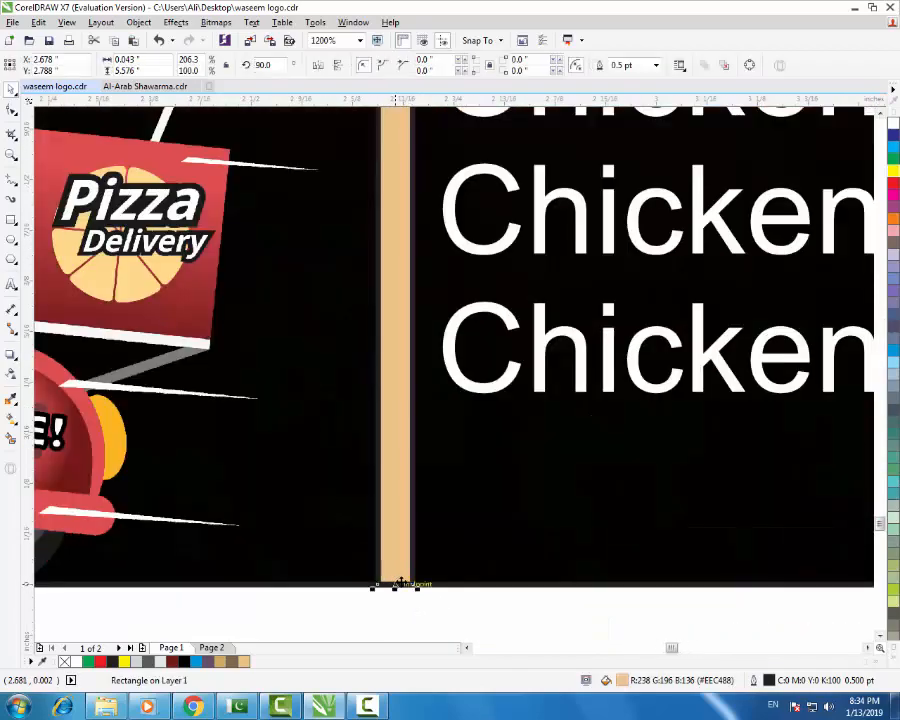
pyautogui.scroll(-1, 420, 584)
pyautogui.scroll(-2, 446, 580)
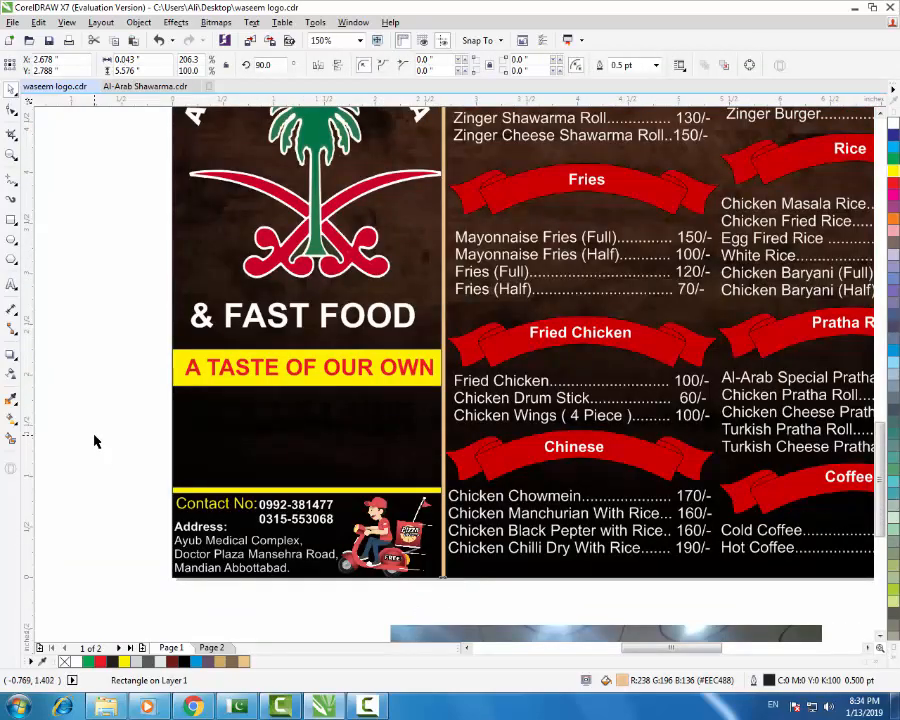
pyautogui.click(94, 436)
pyautogui.scroll(1, 446, 488)
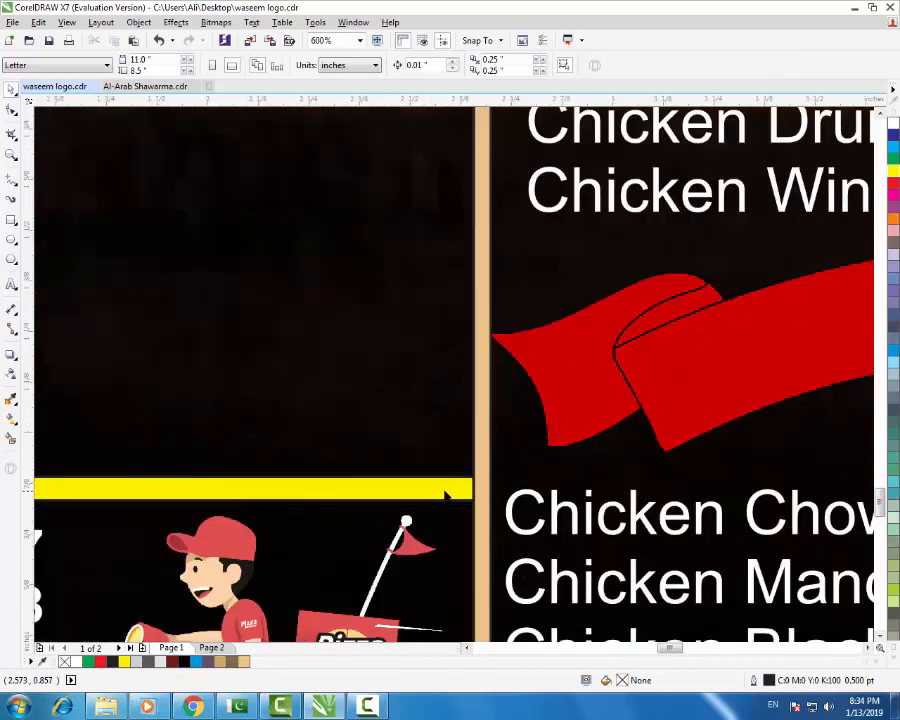
pyautogui.click(488, 484)
pyautogui.scroll(1, 487, 497)
pyautogui.scroll(2, 495, 490)
pyautogui.scroll(-4, 500, 478)
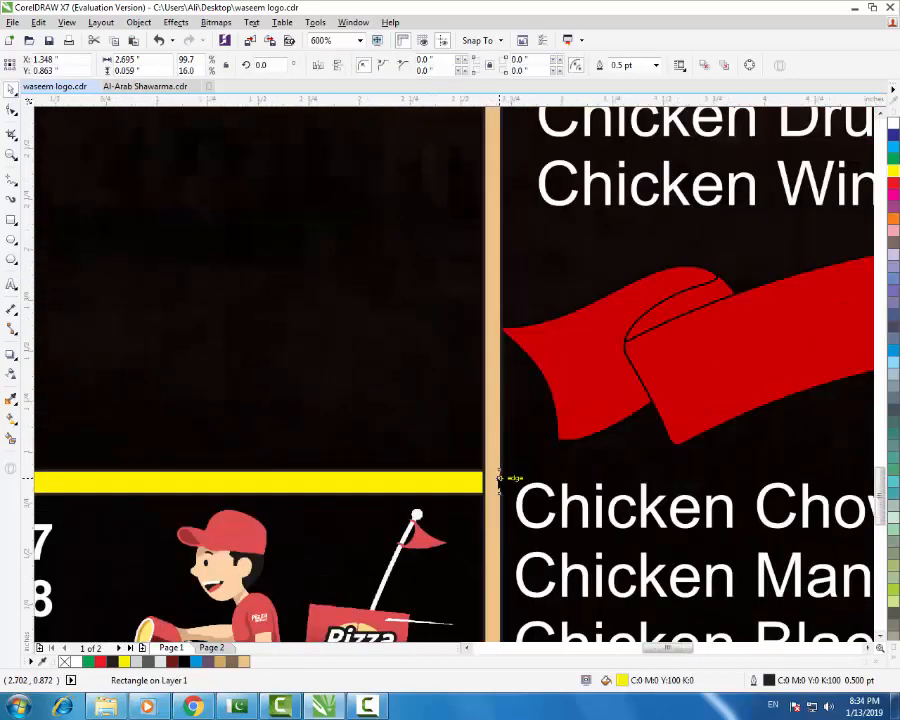
pyautogui.click(194, 421)
pyautogui.scroll(-2, 350, 490)
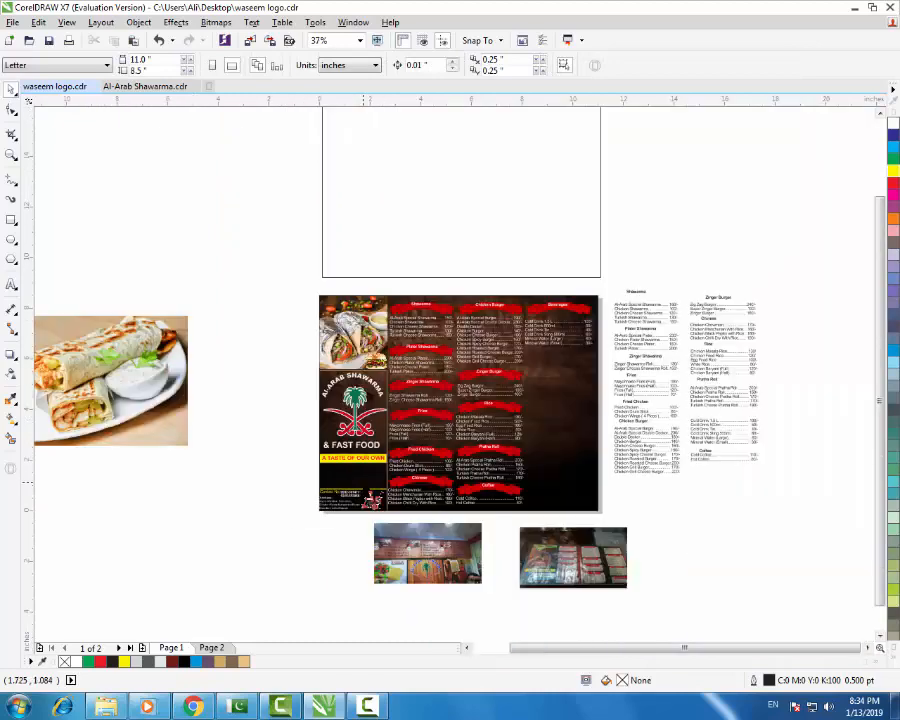
# - Marquee-select the four logo objects and nudge them one step lower
pyautogui.scroll(1, 383, 470)
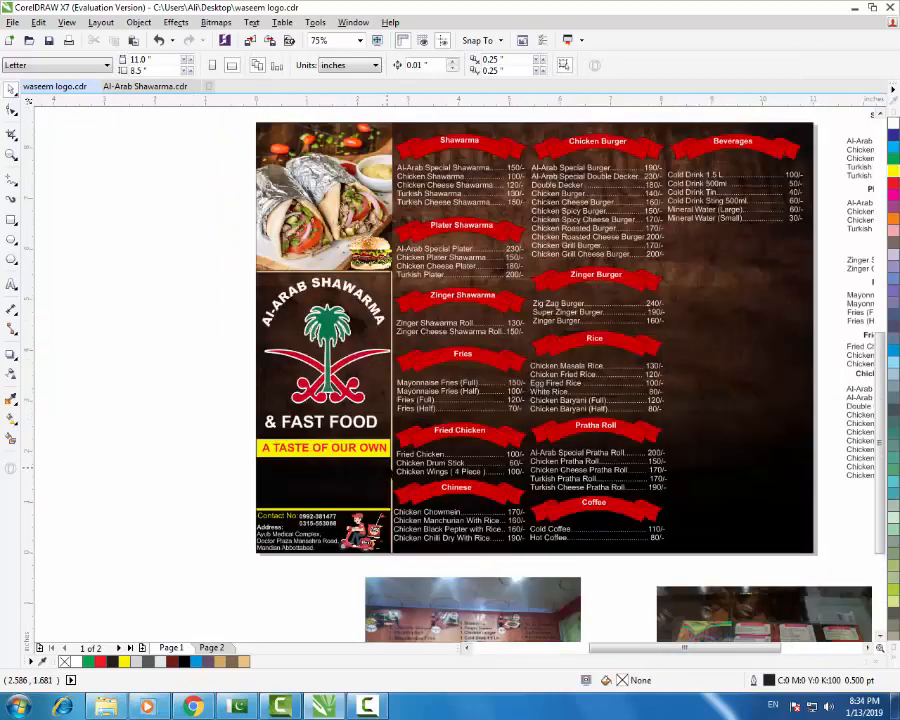
pyautogui.moveTo(223, 264); pyautogui.dragTo(405, 473)
pyautogui.press('Down')
pyautogui.press('Down')
pyautogui.press('Down')
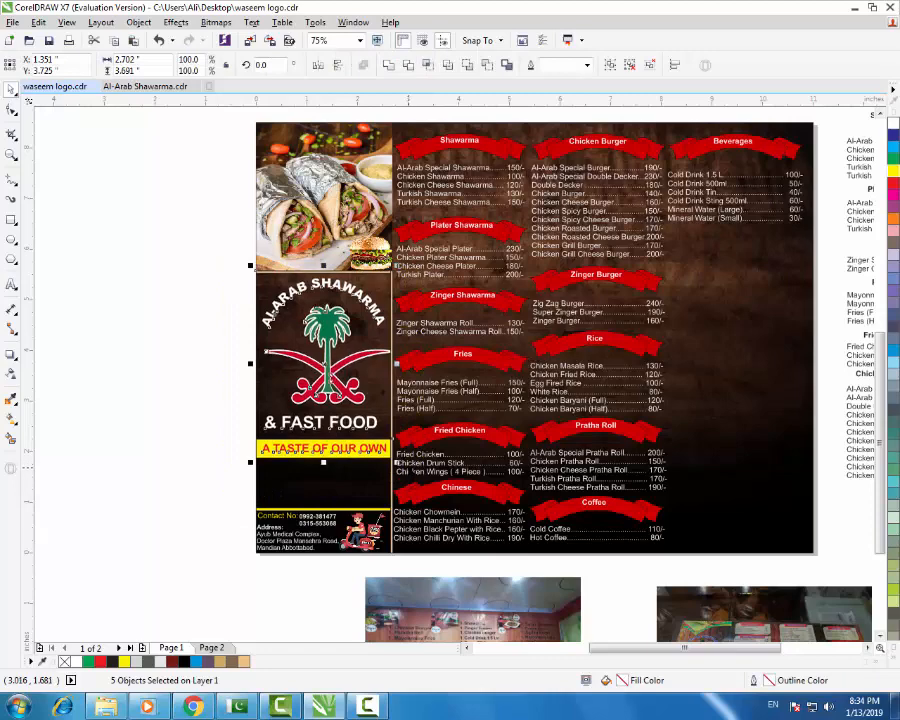
pyautogui.press('Up')
pyautogui.press('Up')
pyautogui.press('Up')
pyautogui.press('Up')
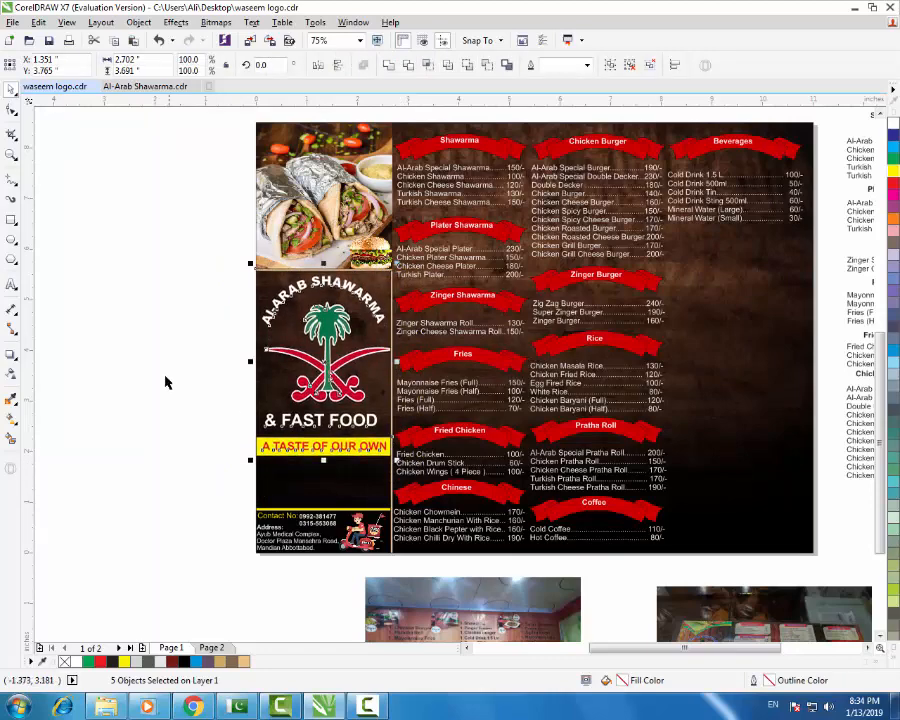
pyautogui.click(220, 355)
pyautogui.moveTo(237, 282); pyautogui.dragTo(400, 491)
pyautogui.press('Down')
pyautogui.press('Down')
pyautogui.press('Down')
pyautogui.press('Down')
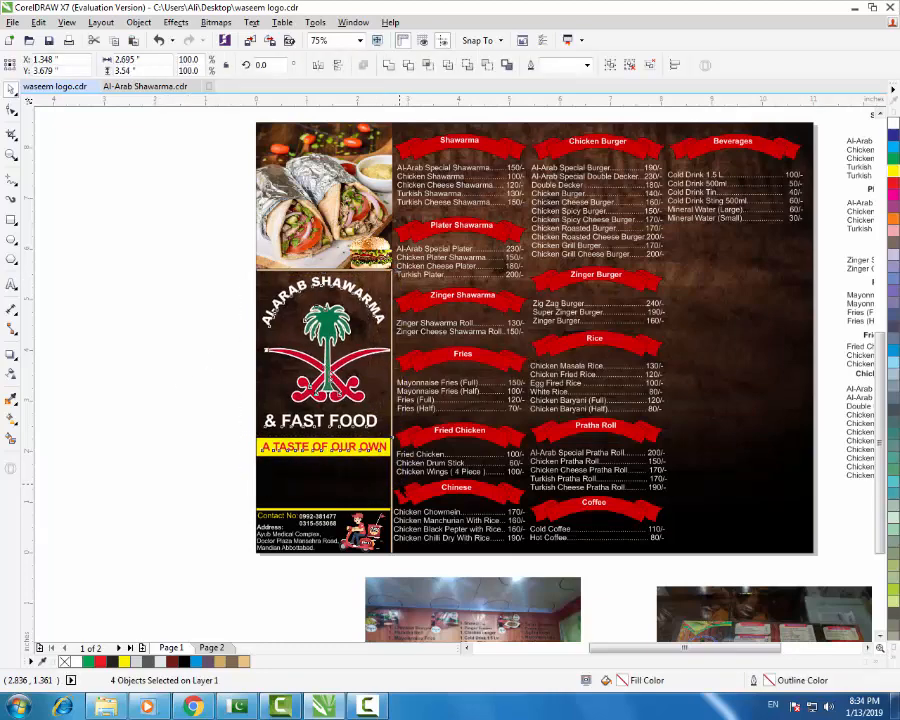
pyautogui.click(226, 416)
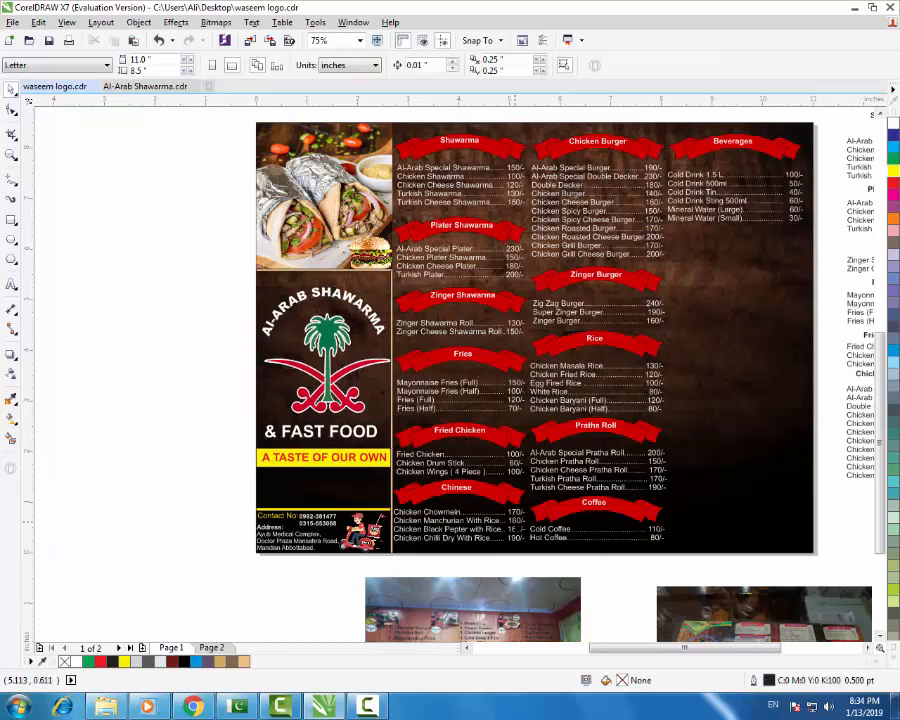
# - Reselect the logo panel objects and check their new position in the left panel
pyautogui.scroll(-2, 508, 565)
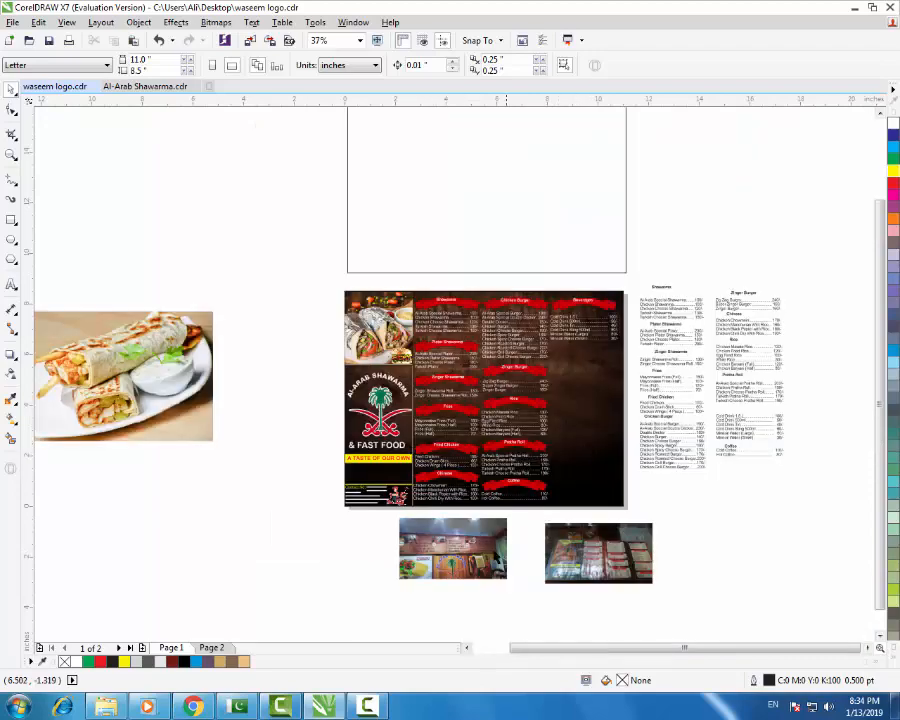
pyautogui.scroll(2, 458, 565)
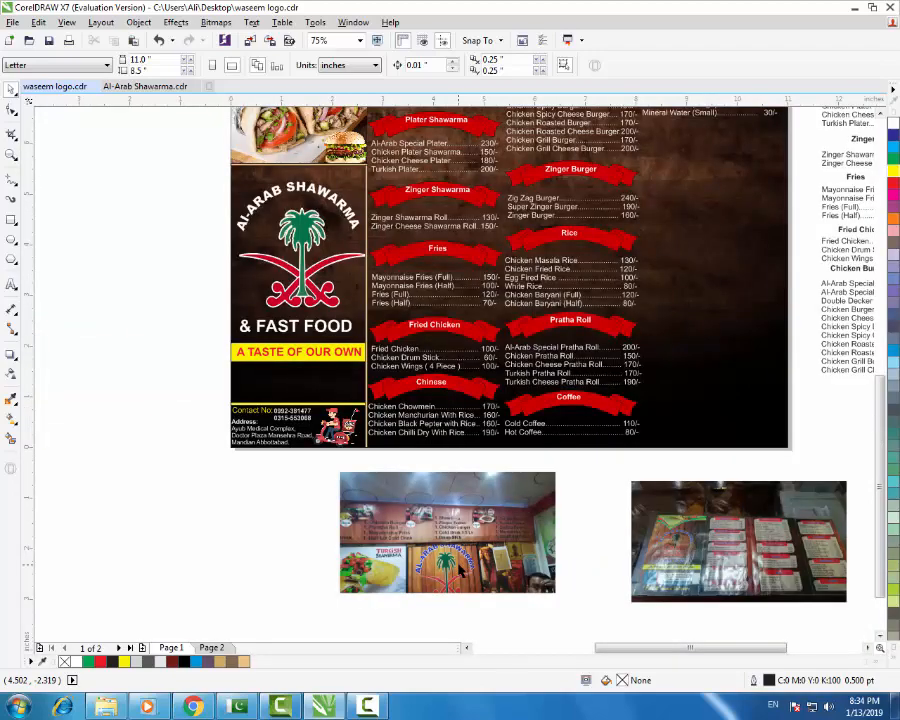
pyautogui.scroll(2, 437, 573)
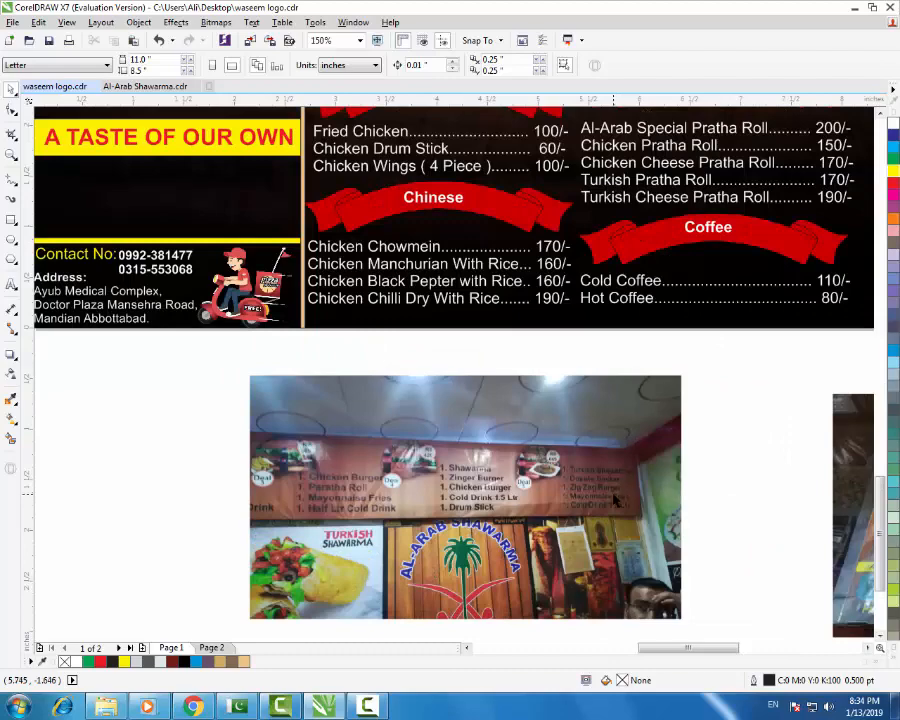
pyautogui.scroll(-2, 541, 488)
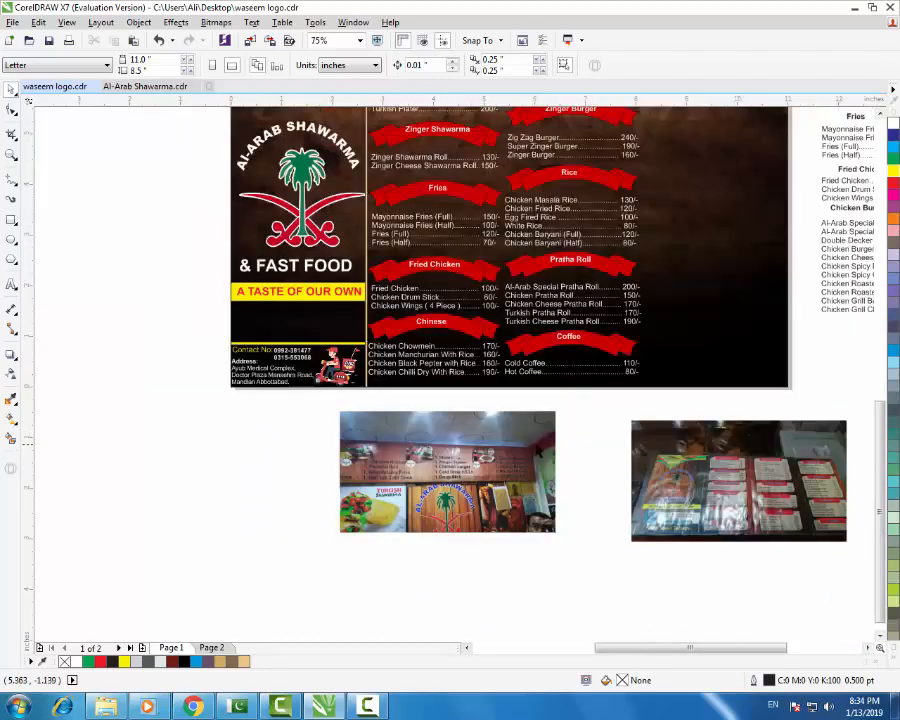
pyautogui.scroll(-2, 450, 450)
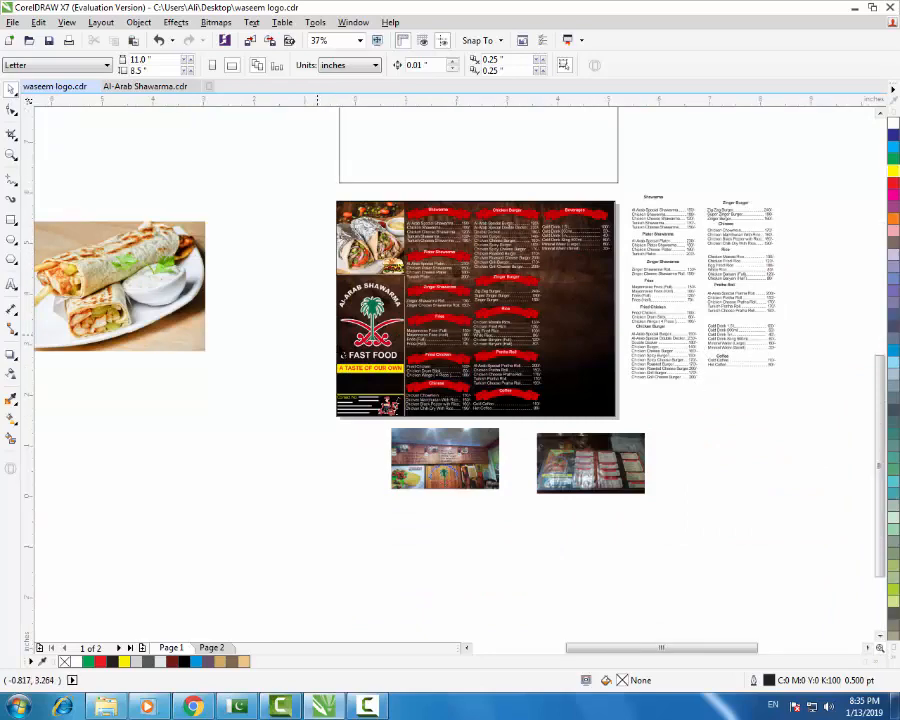
pyautogui.scroll(2, 349, 308)
pyautogui.moveTo(300, 218); pyautogui.dragTo(440, 404)
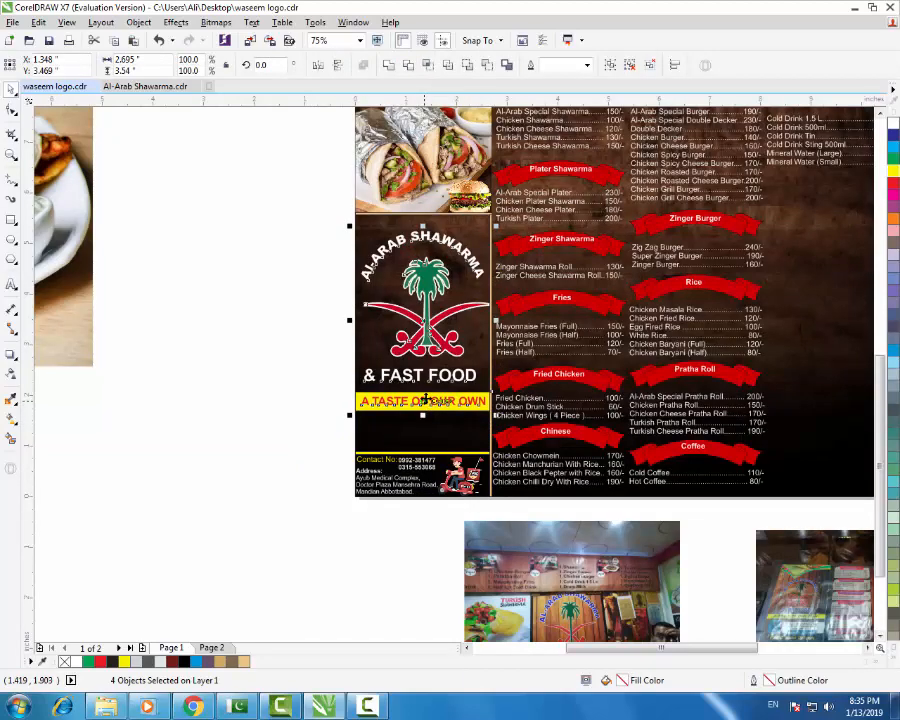
pyautogui.scroll(-2, 425, 400)
pyautogui.scroll(4, 600, 470)
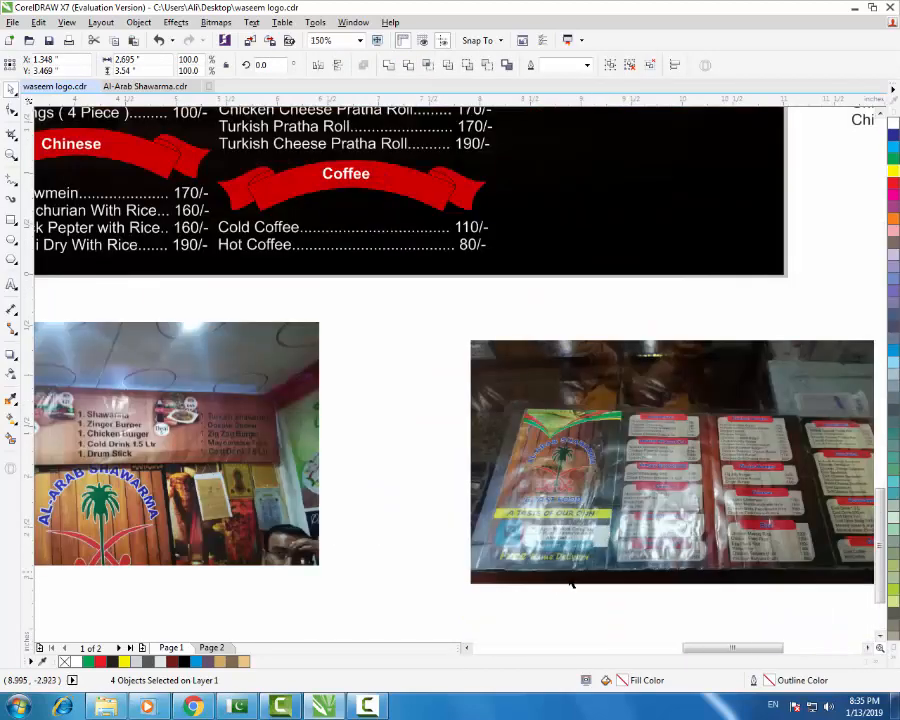
pyautogui.scroll(2, 549, 578)
pyautogui.scroll(-4, 628, 555)
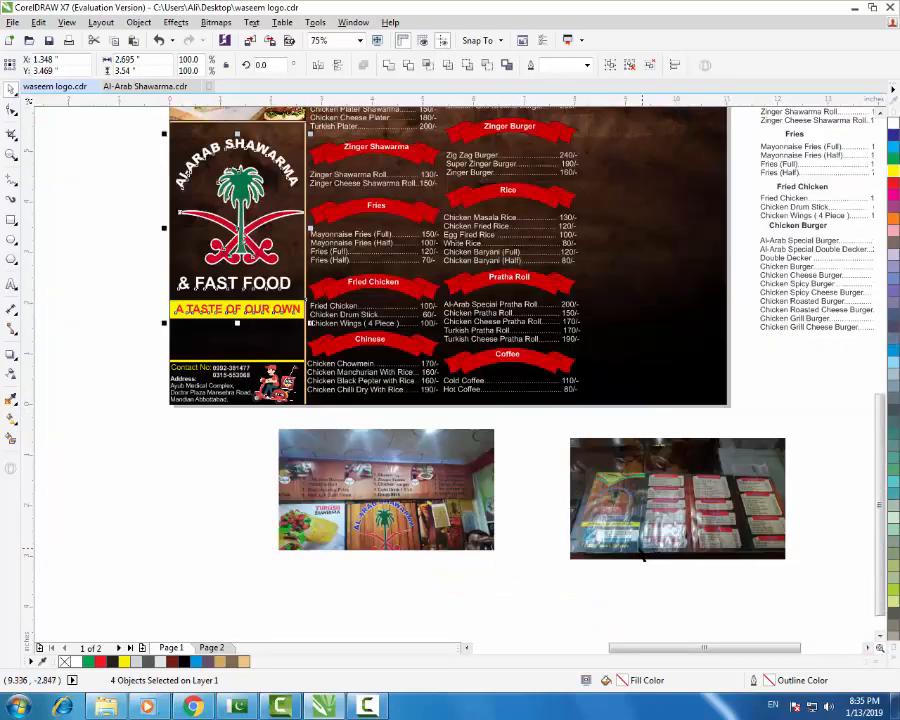
pyautogui.scroll(2, 140, 330)
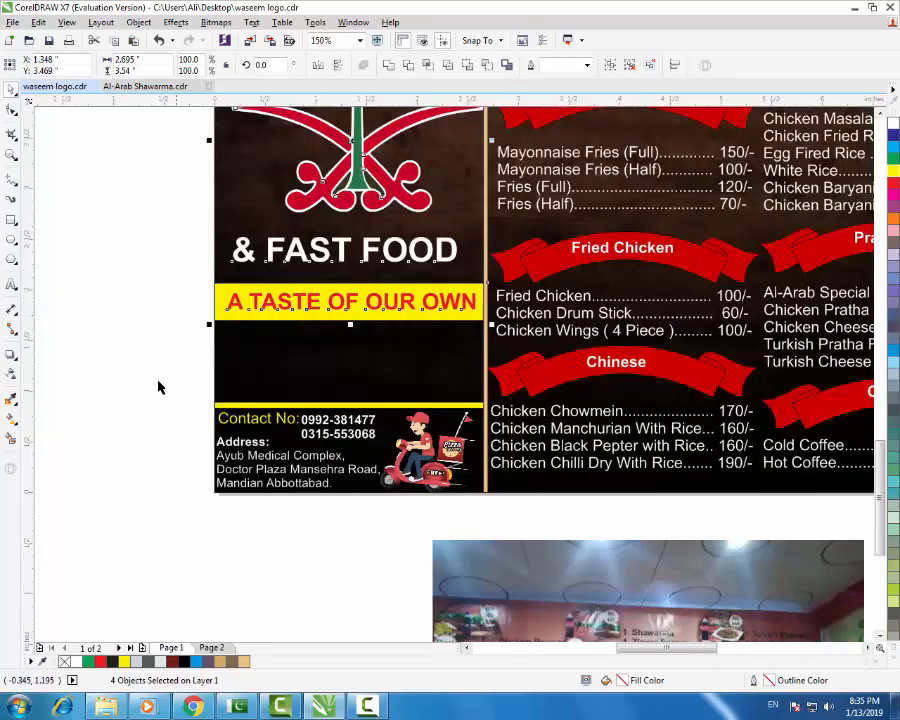
# - Move the thin yellow line up to sit just below the tagline banner
pyautogui.click(158, 387)
pyautogui.click(214, 405)
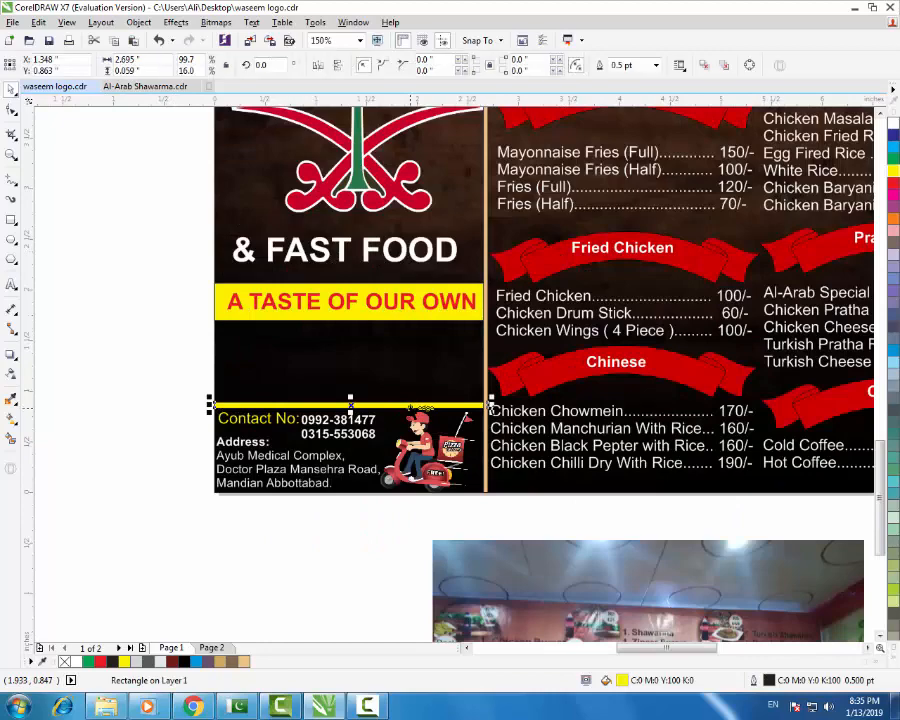
pyautogui.moveTo(413, 406); pyautogui.dragTo(405, 348)
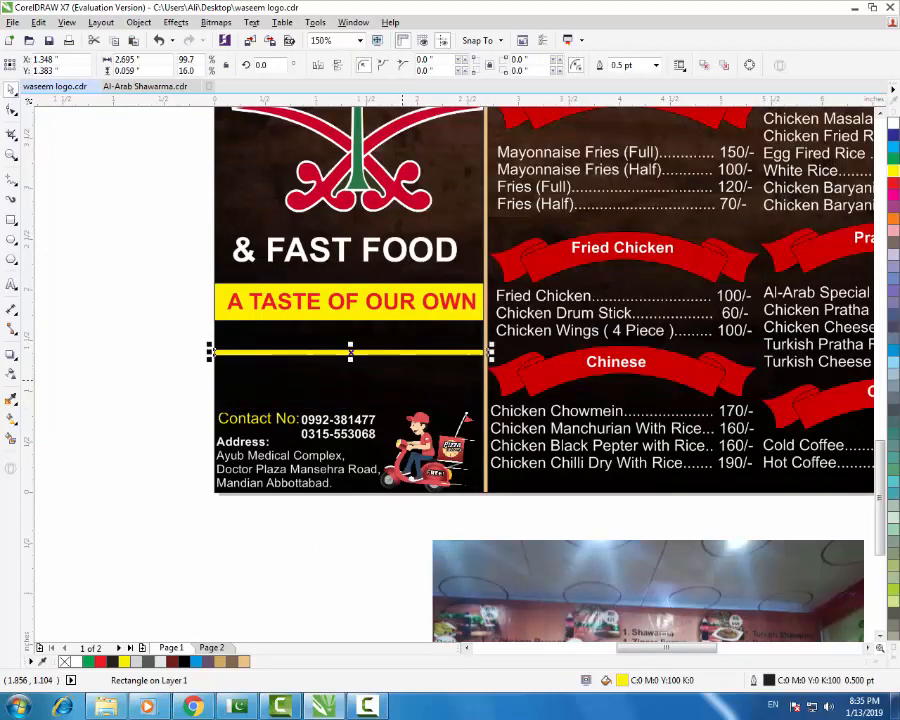
# - Add 'Free Home Delivery' text in bold Monoglyceride, about 19 pt, above Contact No
pyautogui.click(120, 300)
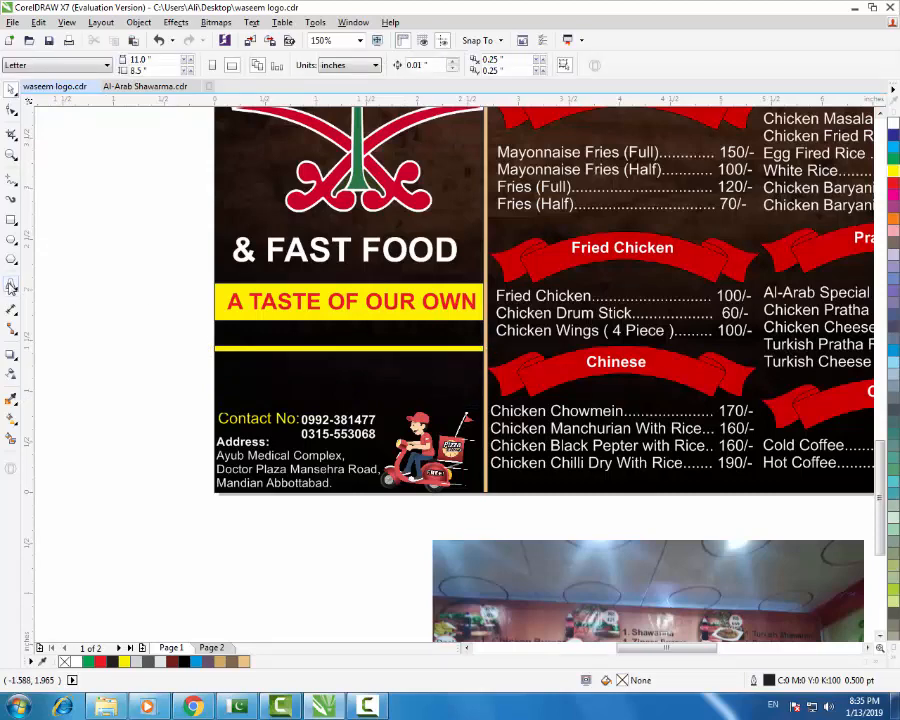
pyautogui.click(11, 285)
pyautogui.click(127, 348)
pyautogui.write('Free ')
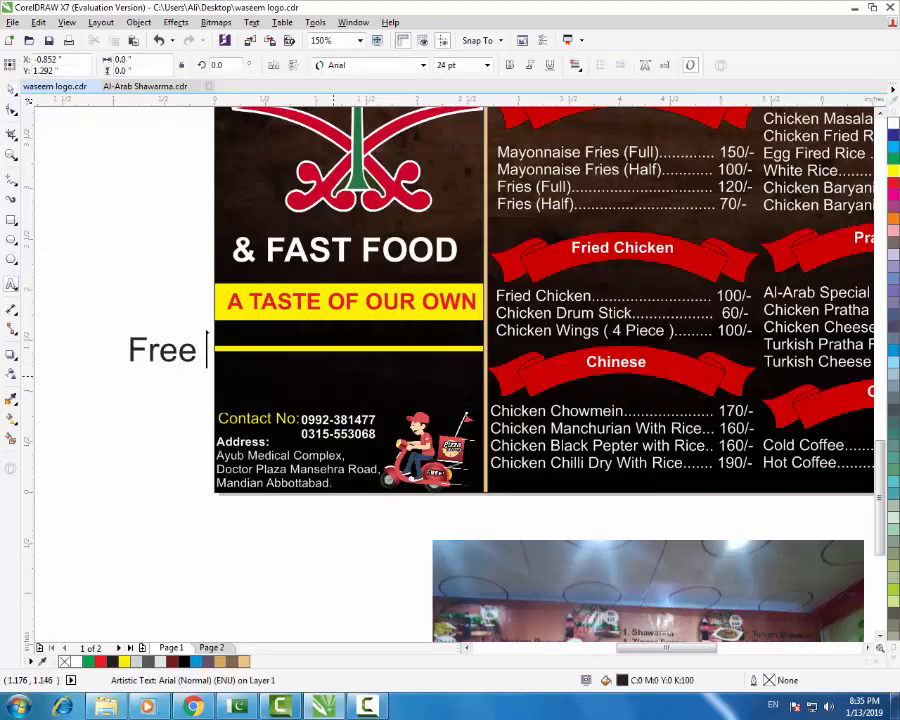
pyautogui.write('Home')
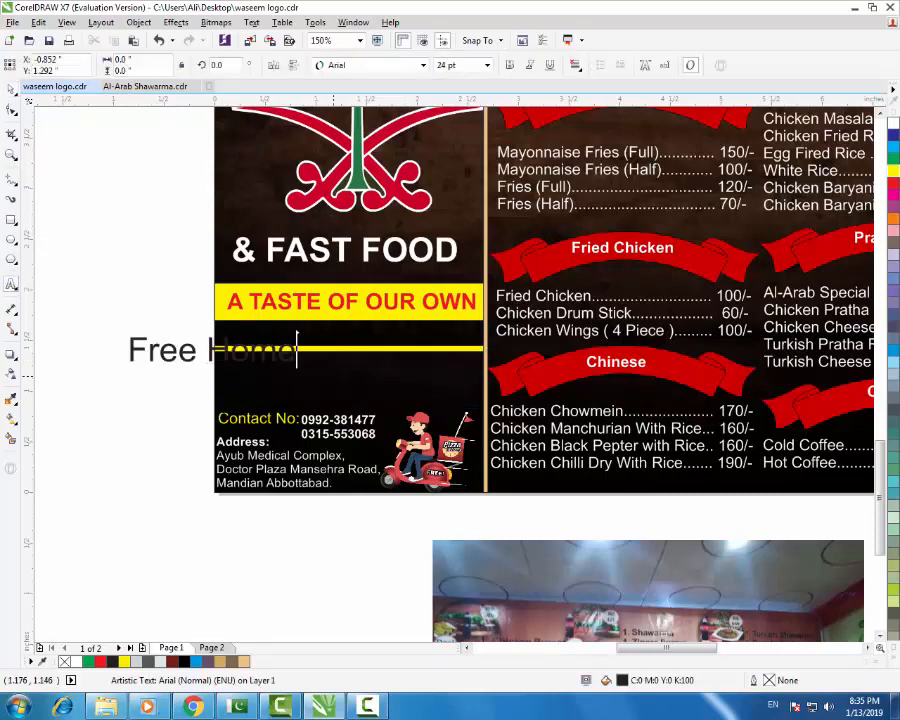
pyautogui.write(' Delivery')
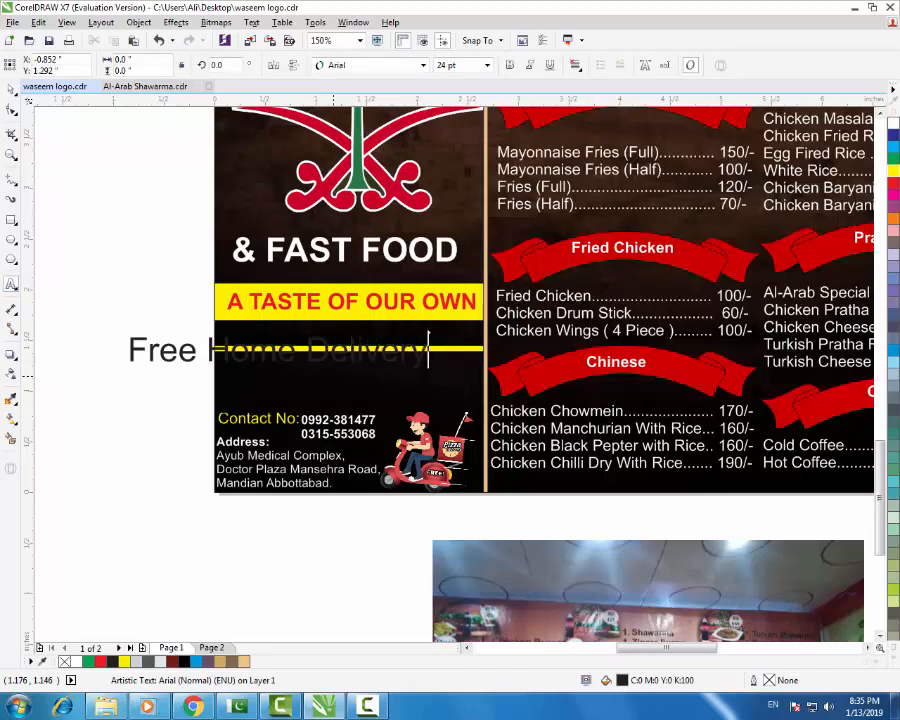
pyautogui.click(11, 89)
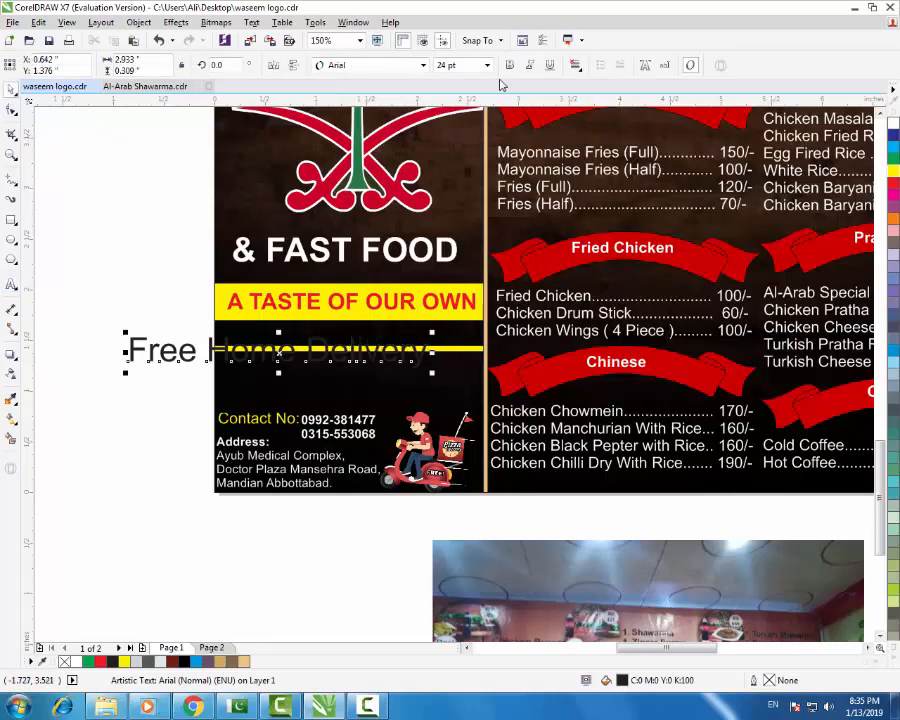
pyautogui.click(423, 66)
pyautogui.click(345, 118)
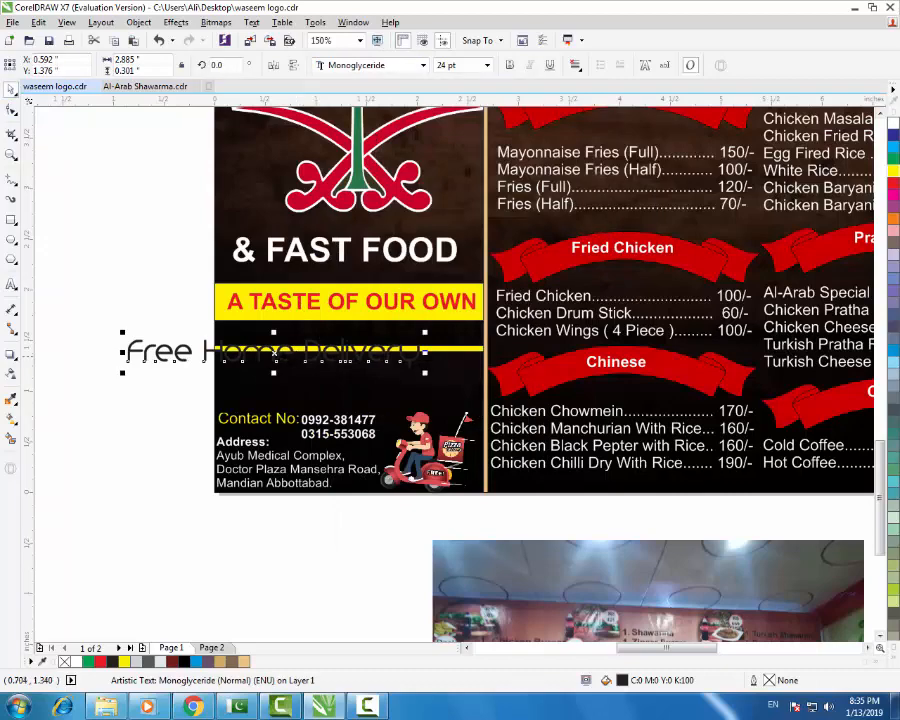
pyautogui.moveTo(273, 352); pyautogui.dragTo(367, 383)
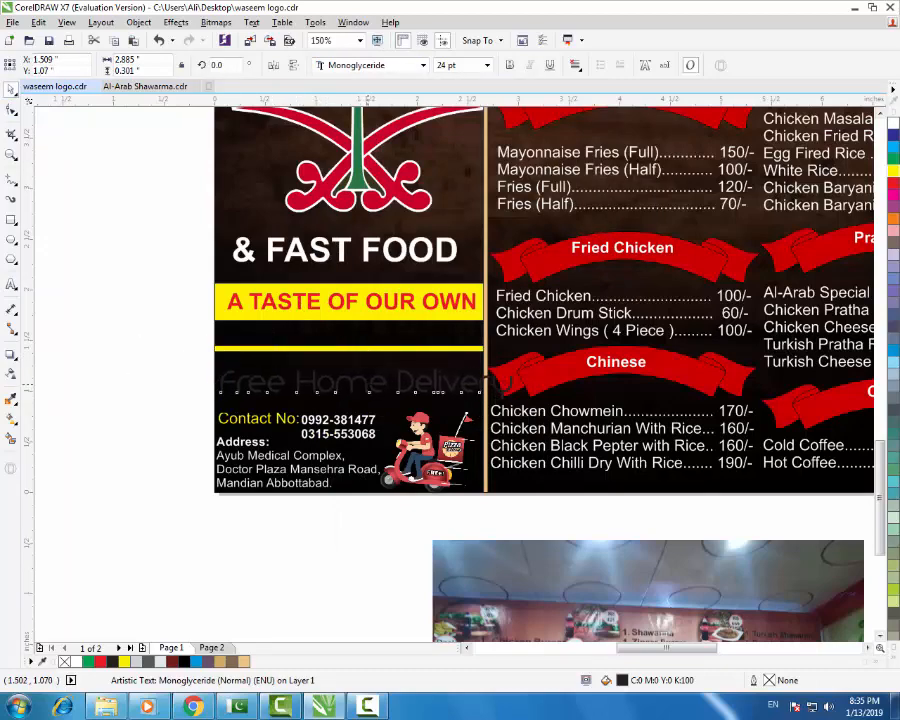
pyautogui.moveTo(518, 364); pyautogui.dragTo(460, 371)
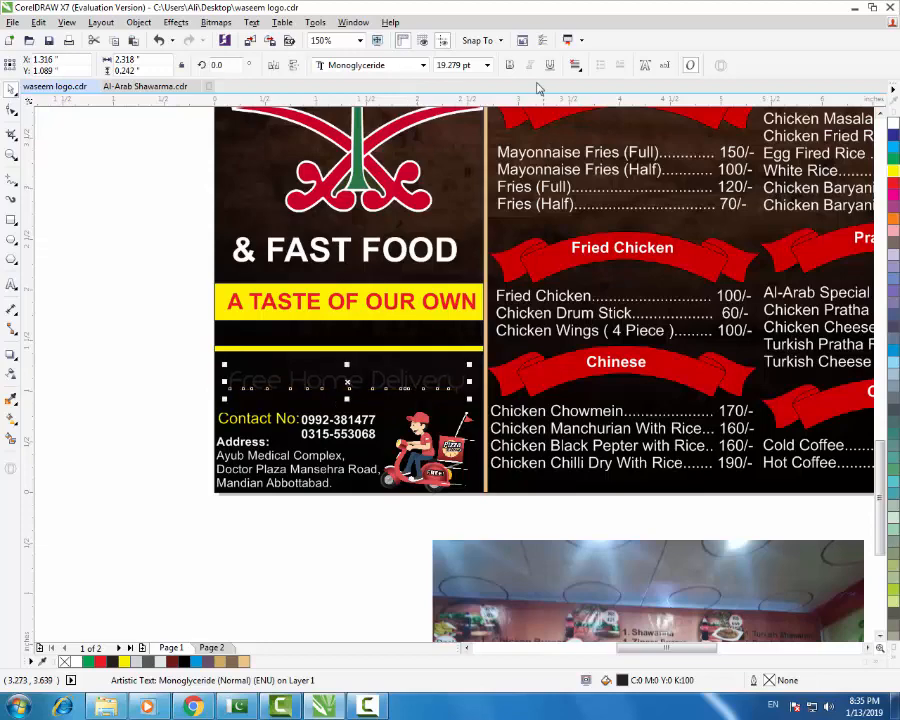
pyautogui.click(509, 65)
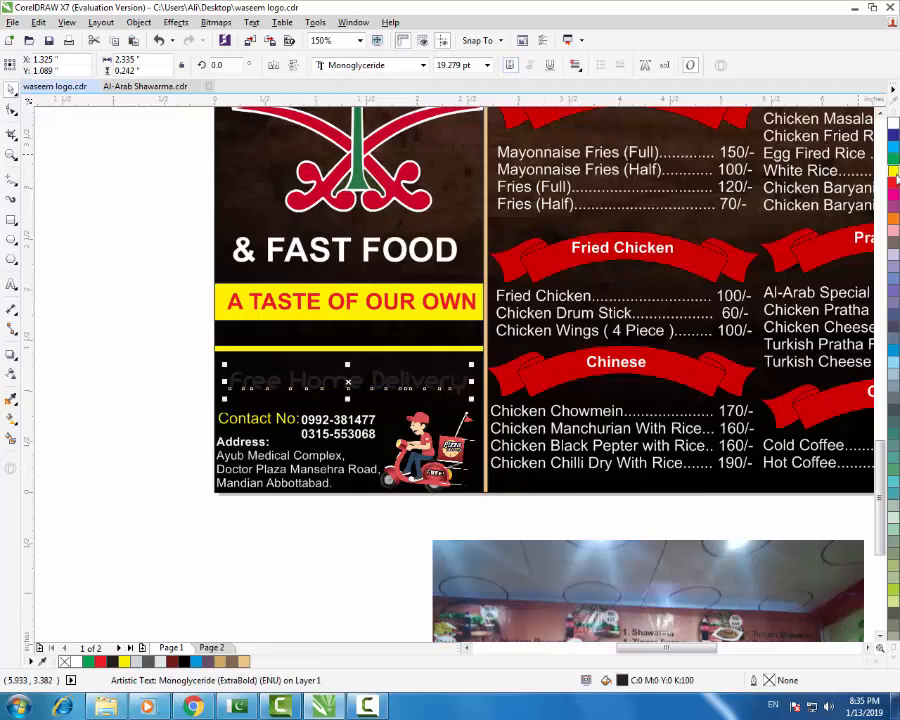
pyautogui.click(153, 368)
# - Drag a copy of the yellow divider line upward
pyautogui.scroll(-1, 367, 416)
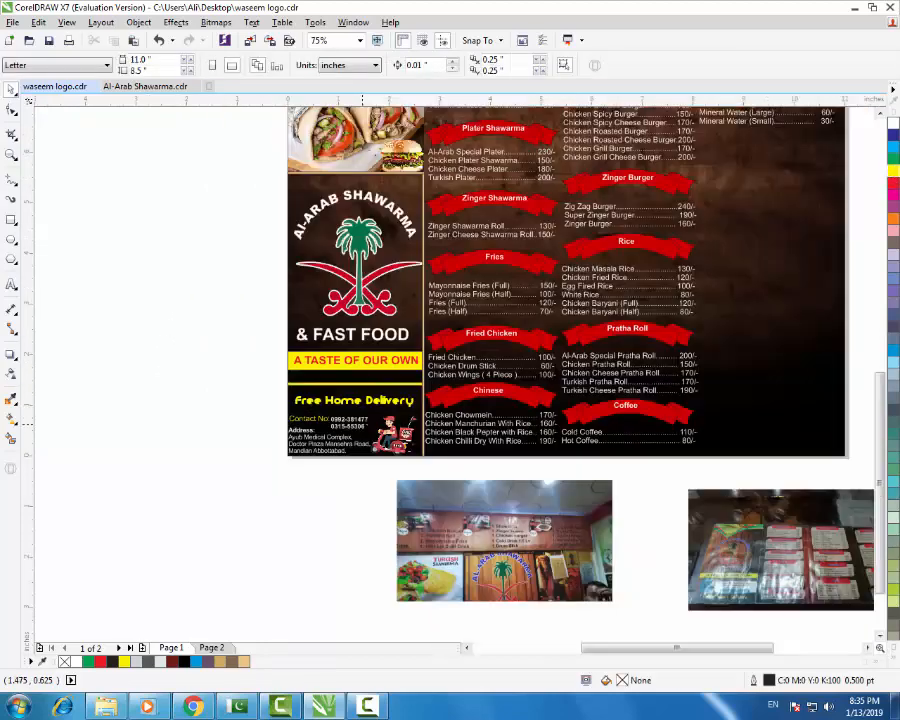
pyautogui.scroll(2, 372, 395)
pyautogui.click(370, 404)
pyautogui.moveTo(370, 404); pyautogui.dragTo(356, 428)
# - Colour the copied divider line red
pyautogui.click(893, 183)
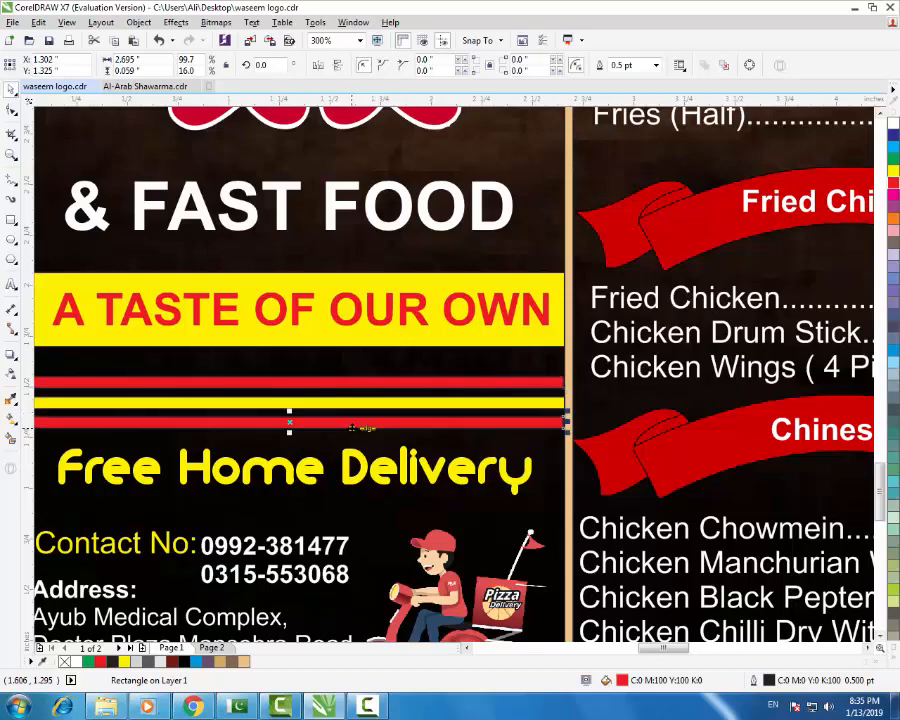
pyautogui.scroll(-4, 380, 390)
pyautogui.scroll(2, 310, 384)
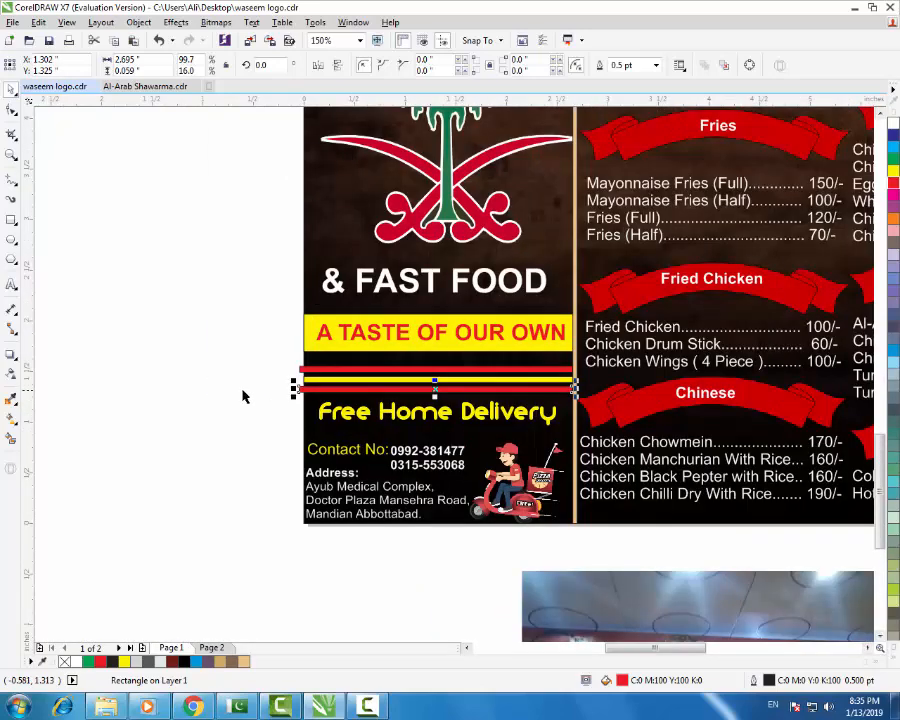
pyautogui.scroll(4, 394, 392)
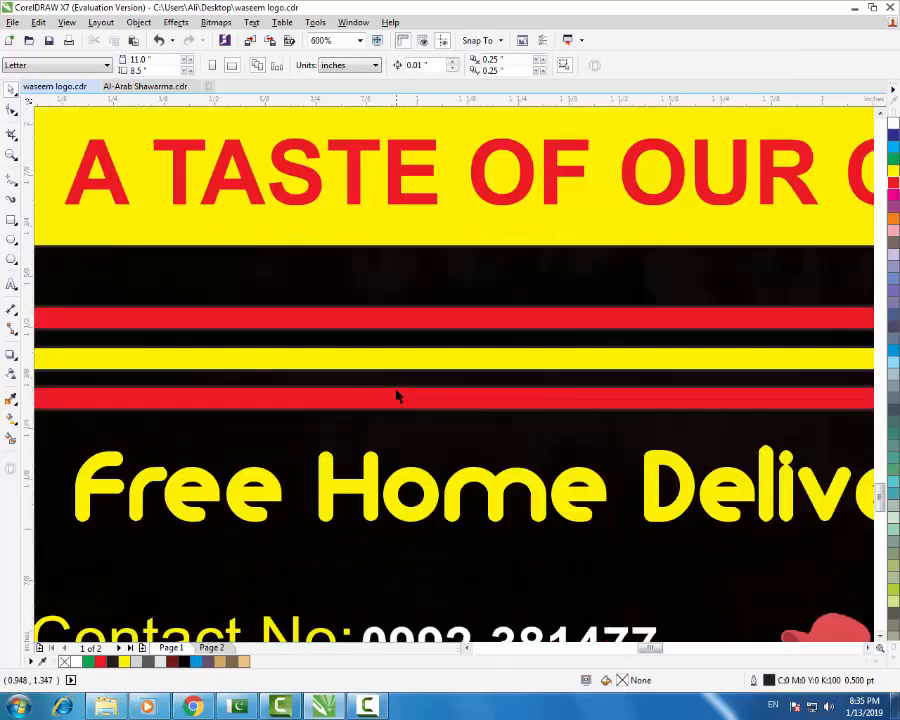
# - Select the red, yellow and red bars together and nudge them slightly right
pyautogui.keyDown('shift'); pyautogui.click(442, 352); pyautogui.keyUp('shift')
pyautogui.keyDown('shift'); pyautogui.click(442, 323); pyautogui.keyUp('shift')
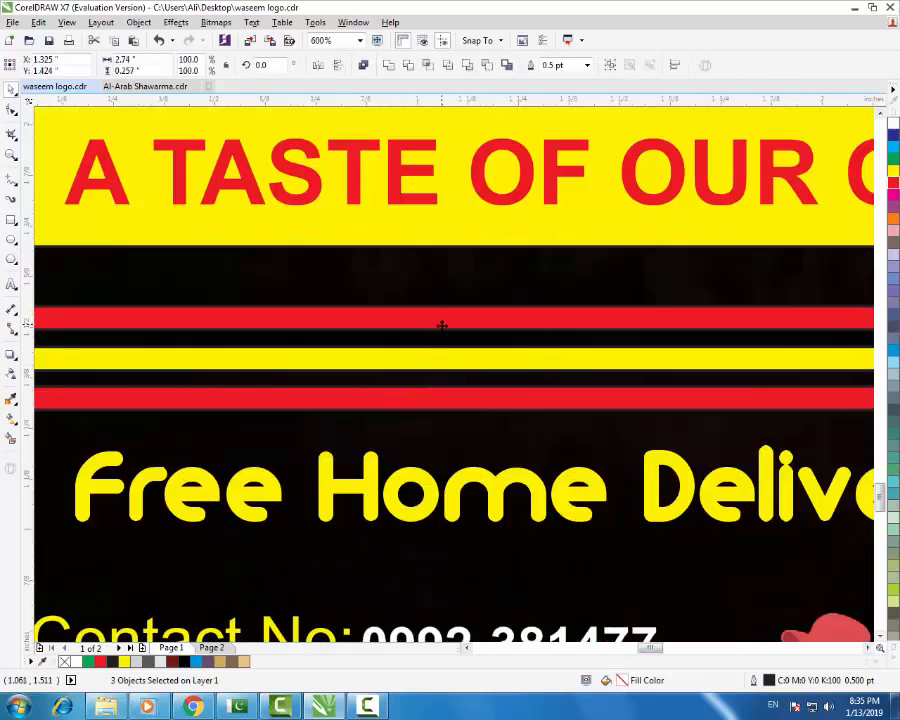
pyautogui.scroll(-6, 445, 330)
pyautogui.scroll(6, 622, 357)
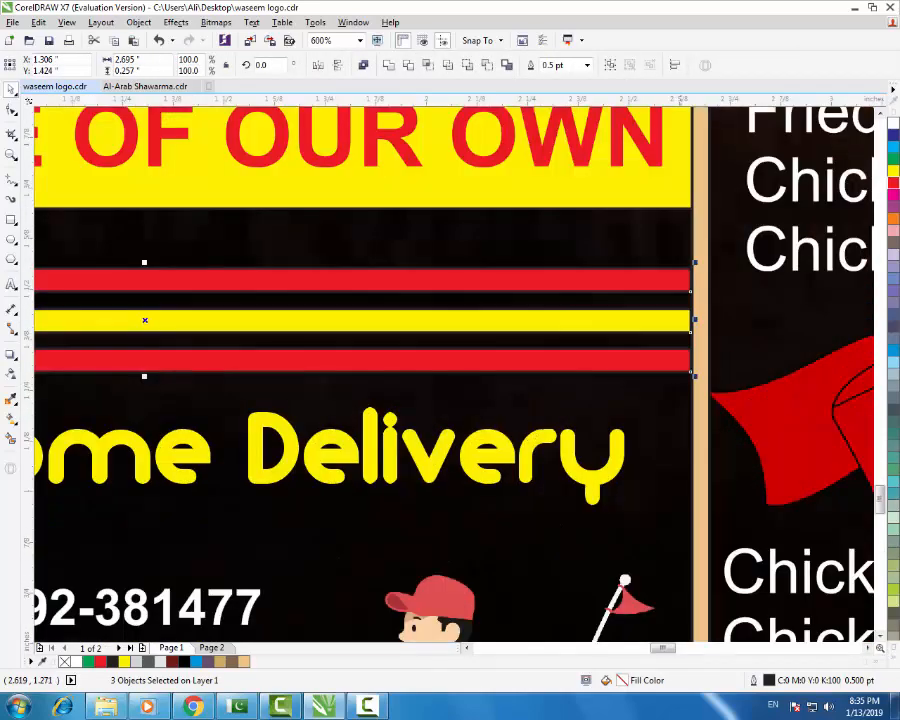
pyautogui.press('Right')
pyautogui.press('Right')
pyautogui.press('Right')
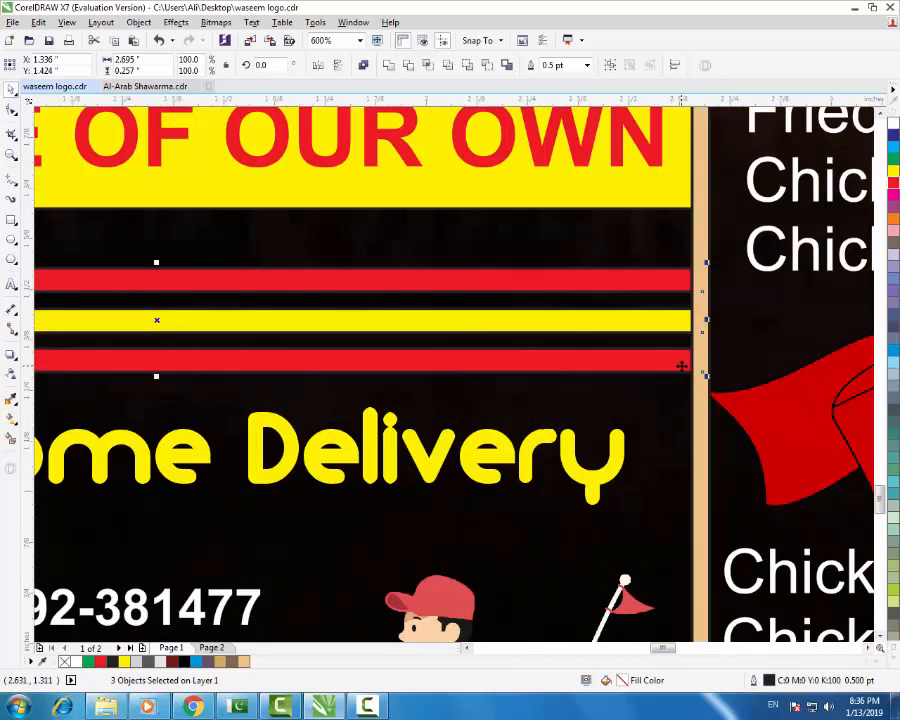
pyautogui.scroll(-3, 618, 336)
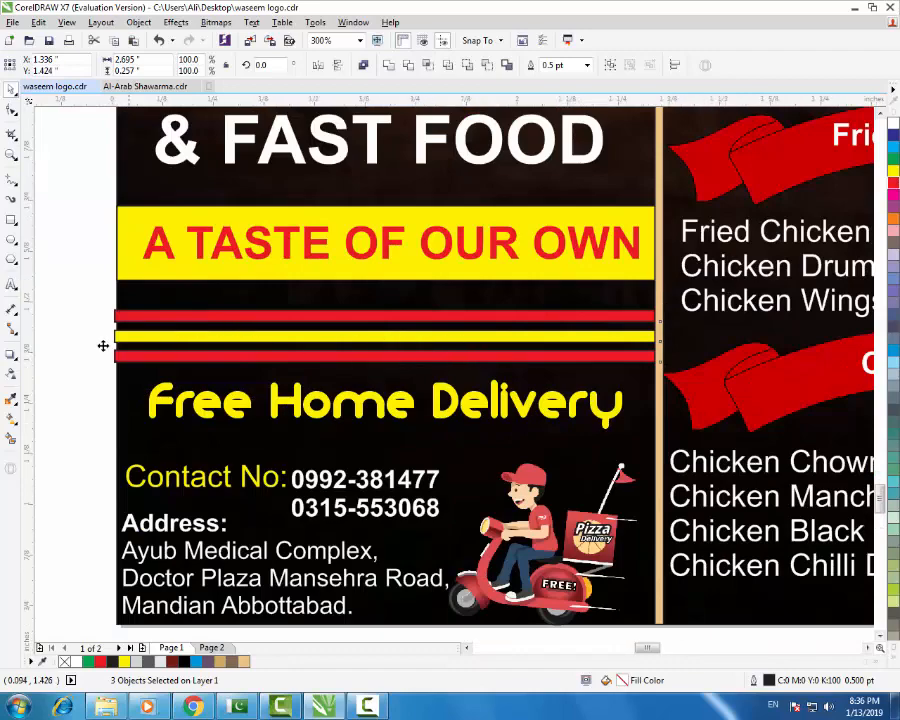
pyautogui.scroll(4, 104, 344)
pyautogui.press('Right')
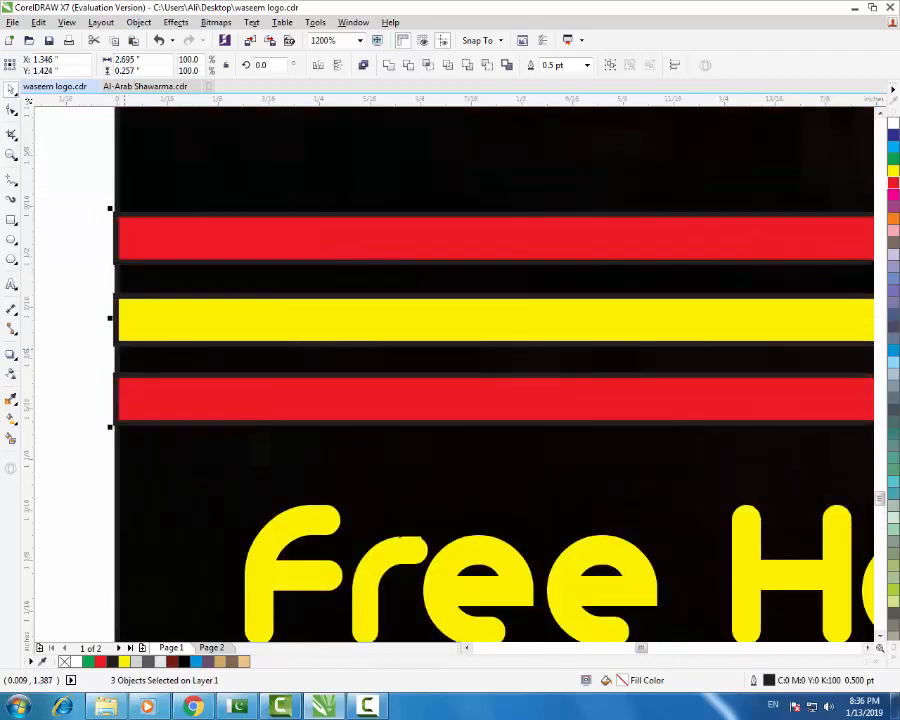
pyautogui.press('Right')
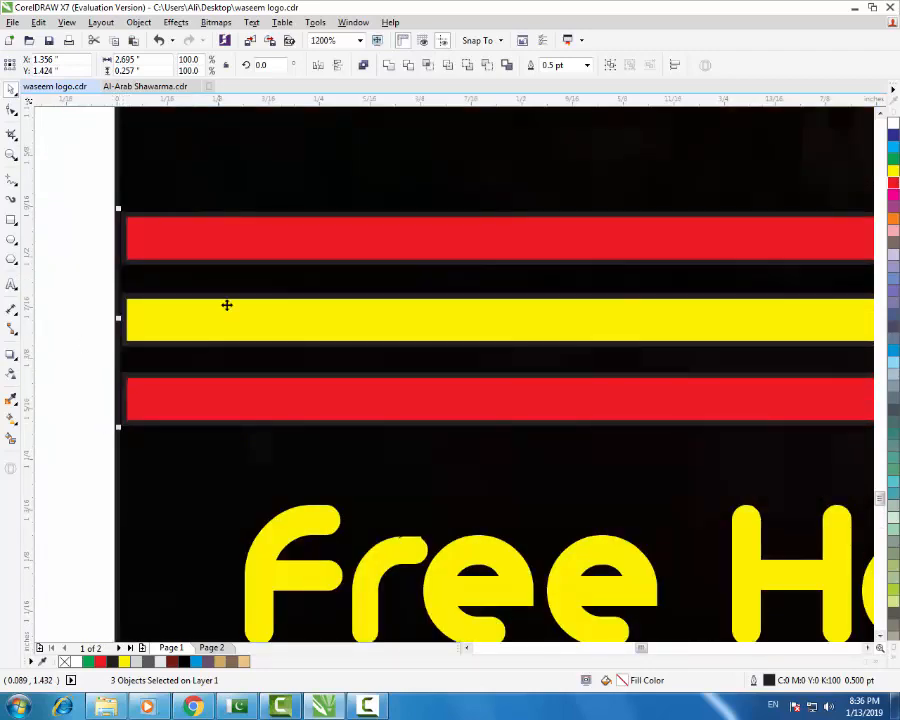
# - Narrow the three bars so they end at the panel edge
pyautogui.scroll(-3, 302, 310)
pyautogui.scroll(3, 681, 312)
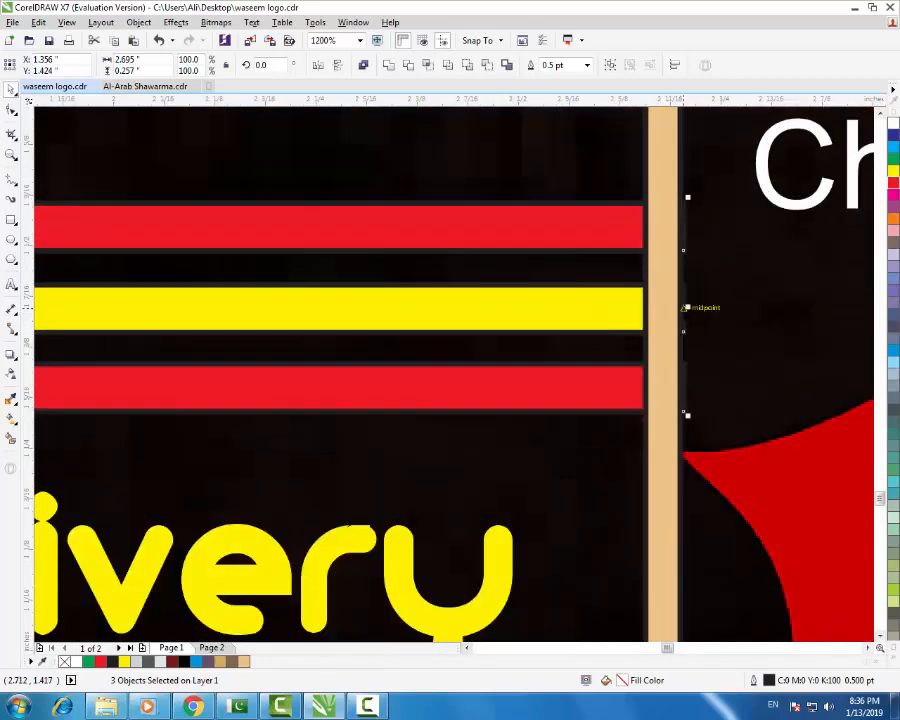
pyautogui.moveTo(686, 308); pyautogui.dragTo(673, 306)
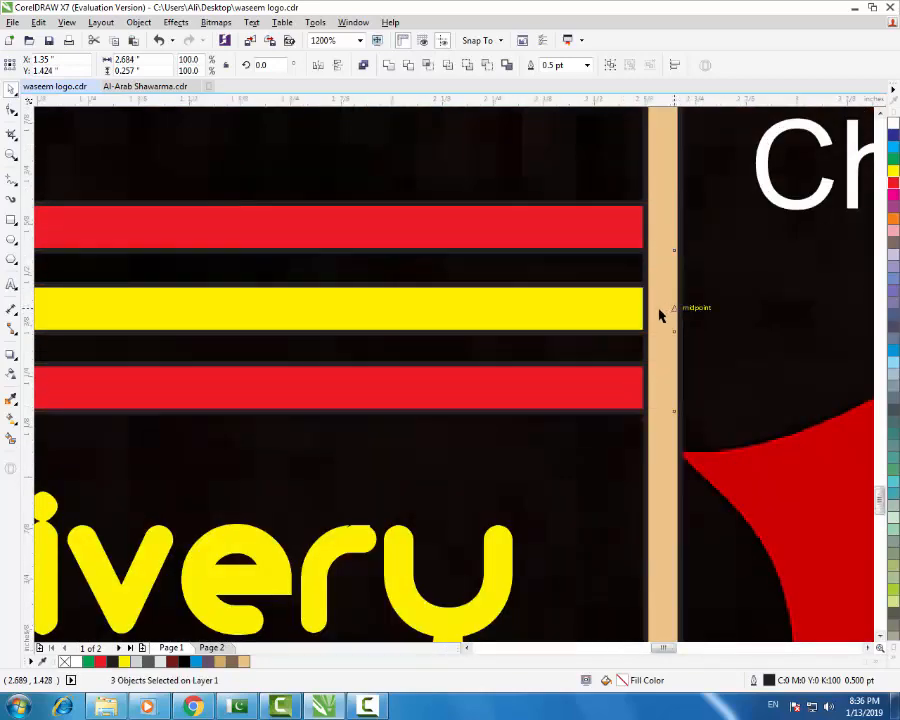
pyautogui.scroll(-3, 659, 313)
pyautogui.click(72, 235)
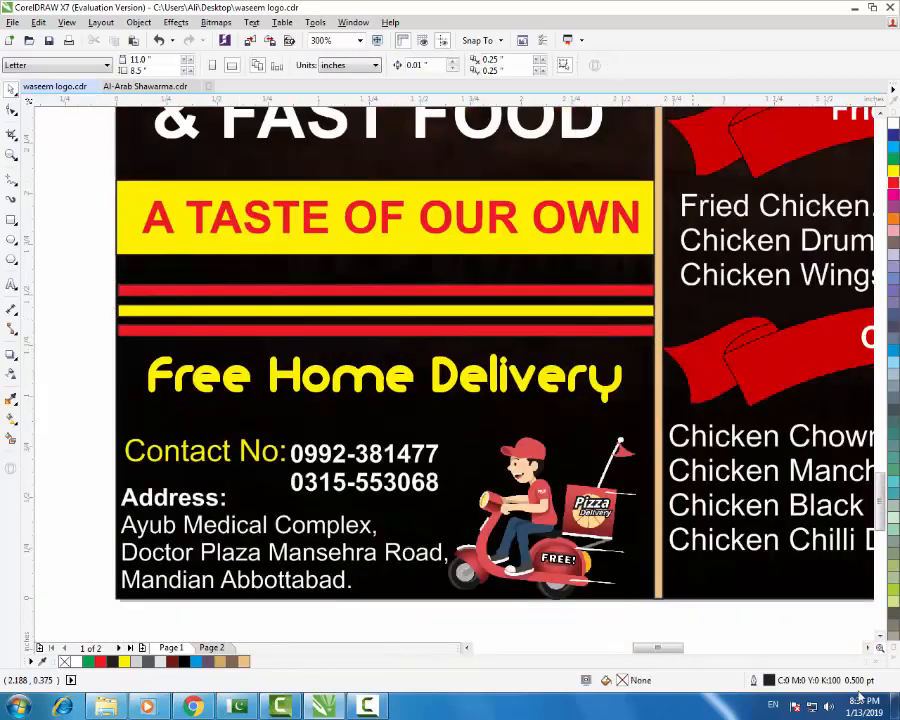
# - Delete the thin cream line under the food photo
pyautogui.scroll(-2, 376, 463)
pyautogui.scroll(-5, 378, 463)
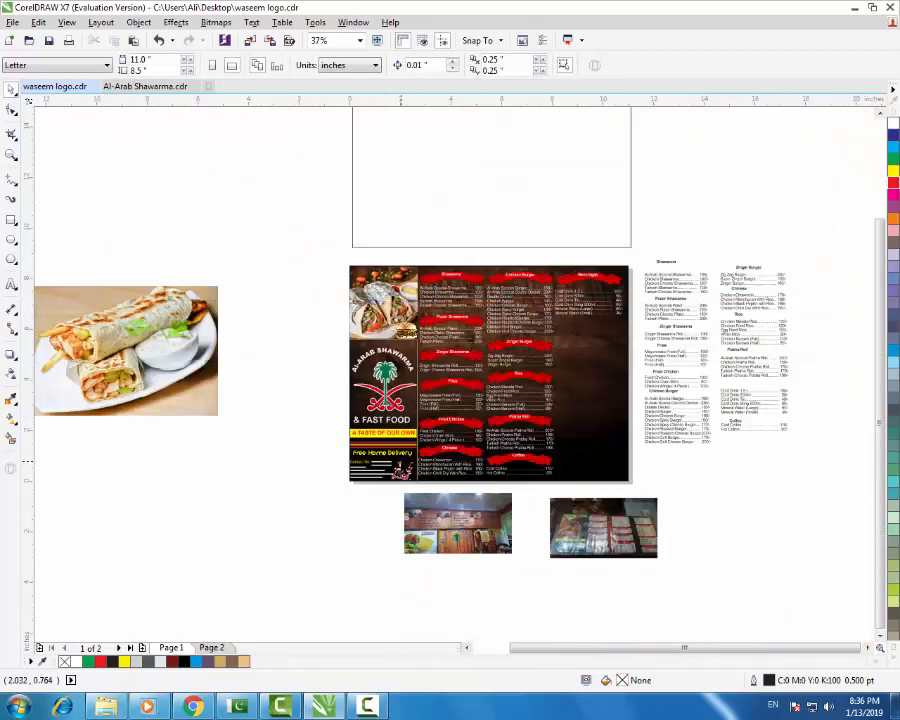
pyautogui.scroll(1, 537, 450)
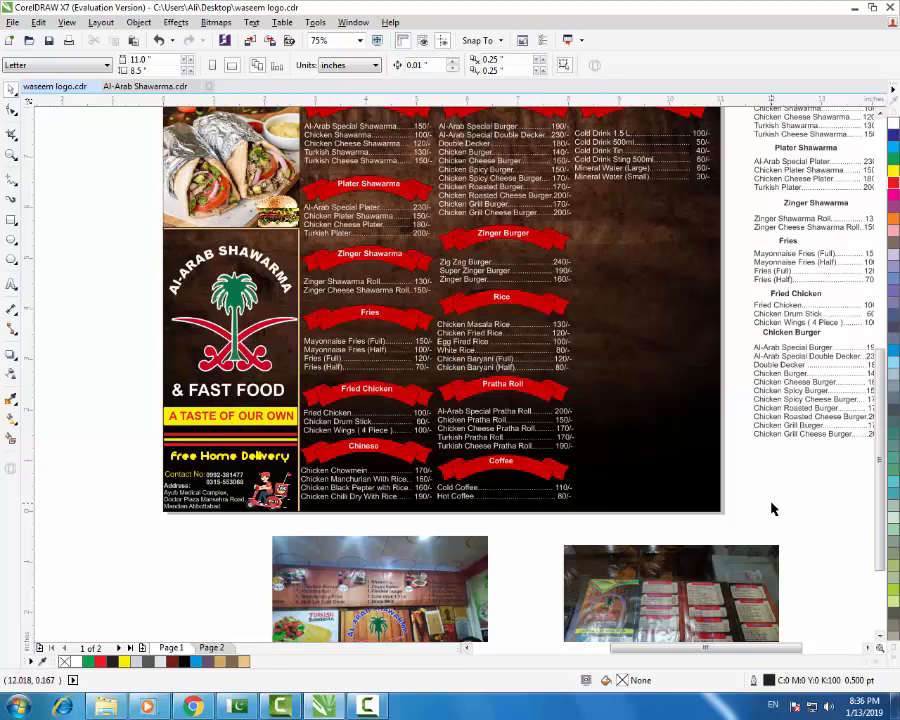
pyautogui.click(225, 228)
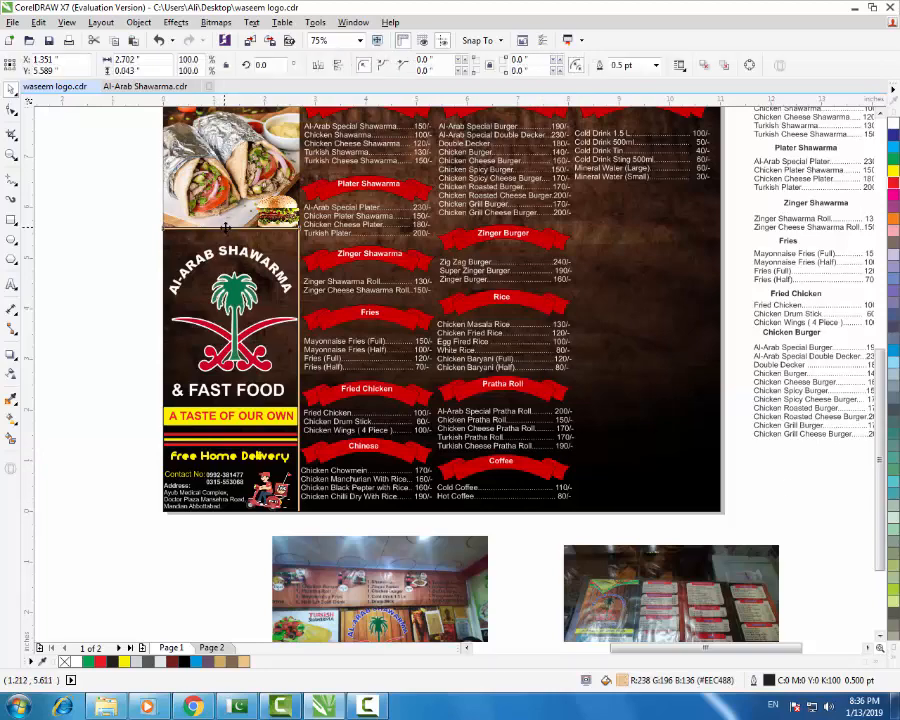
pyautogui.press('Delete')
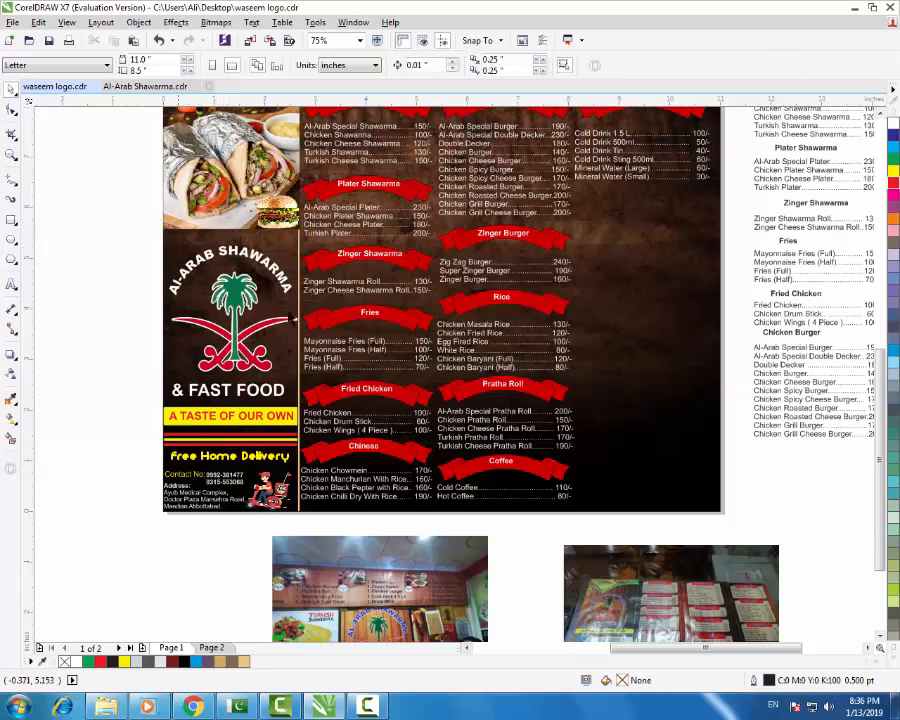
# - Review the menu image and Chicken Burger text, then switch to Chrome's image search
pyautogui.scroll(-1, 389, 363)
pyautogui.scroll(1, 432, 307)
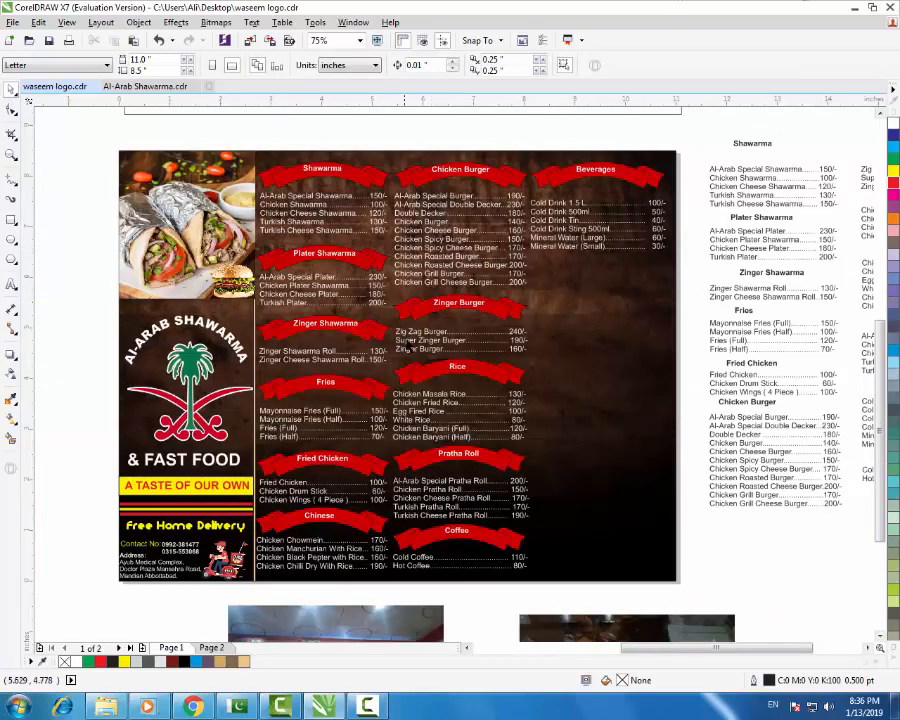
pyautogui.click(500, 345)
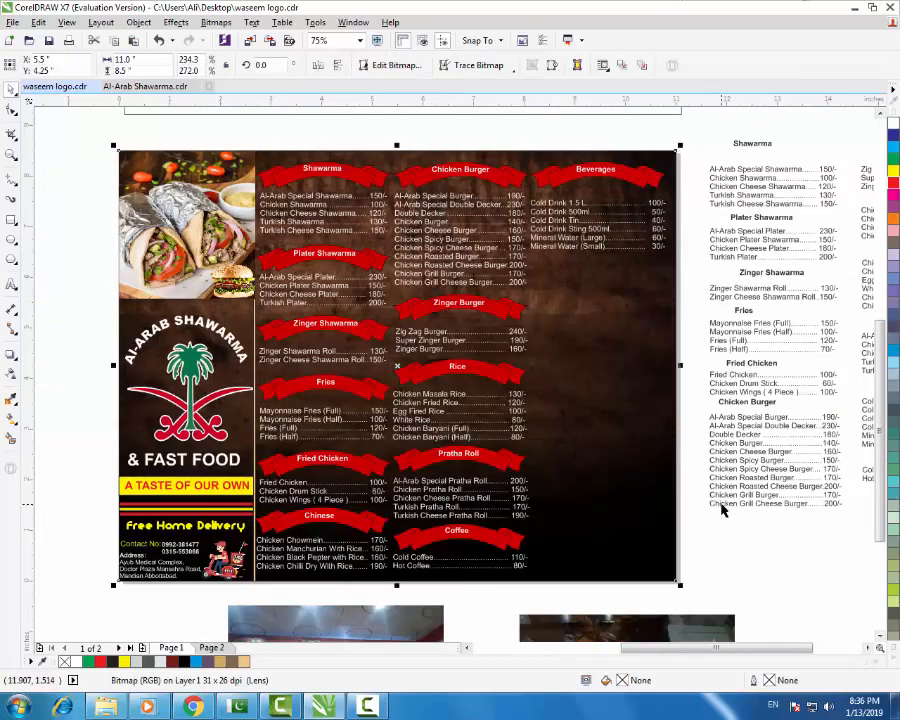
pyautogui.click(719, 507)
pyautogui.click(636, 316)
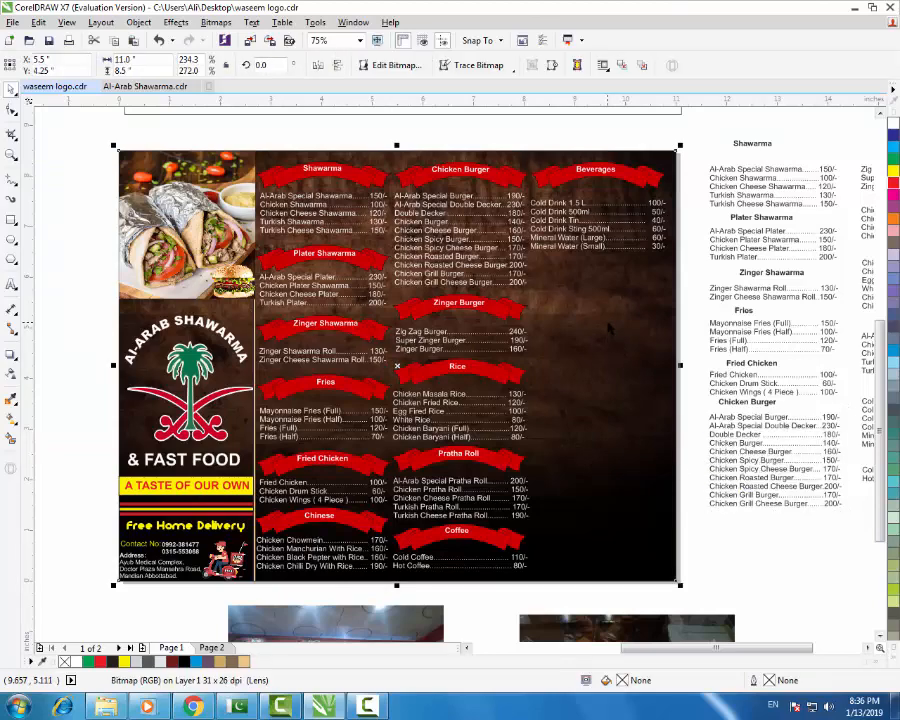
pyautogui.click(713, 535)
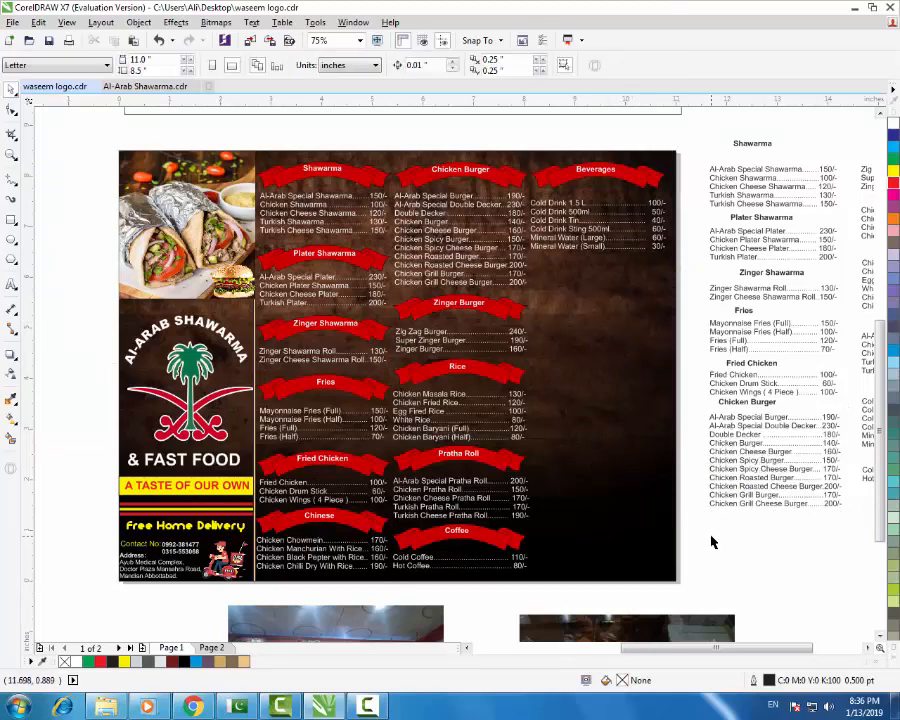
pyautogui.click(191, 708)
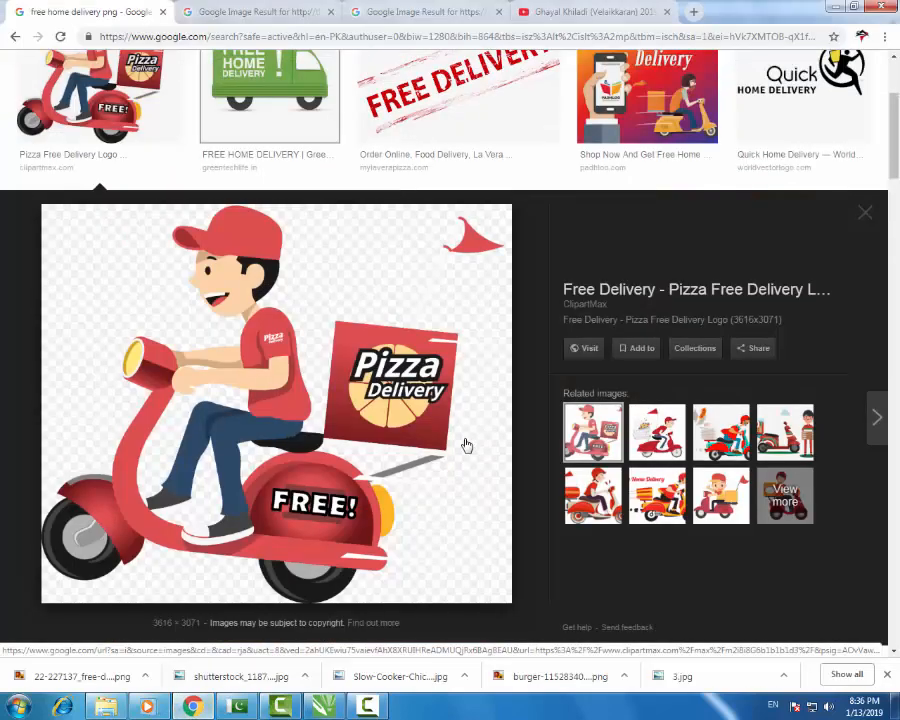
# - Search Google Images for 'deals png' and browse the results
pyautogui.scroll(3, 463, 442)
pyautogui.moveTo(276, 80); pyautogui.dragTo(3, 85)
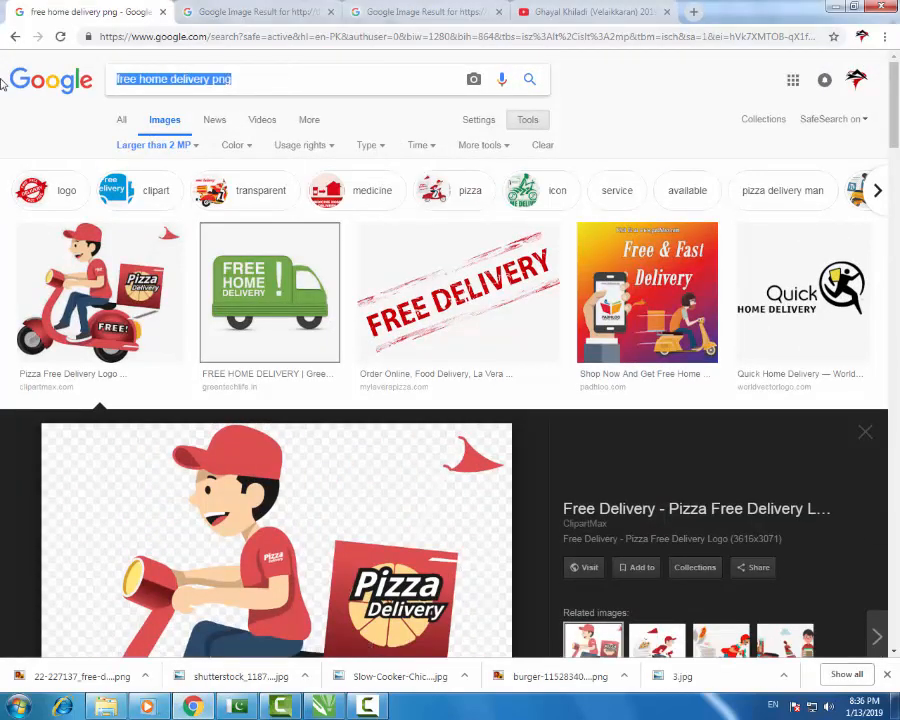
pyautogui.write('deals ')
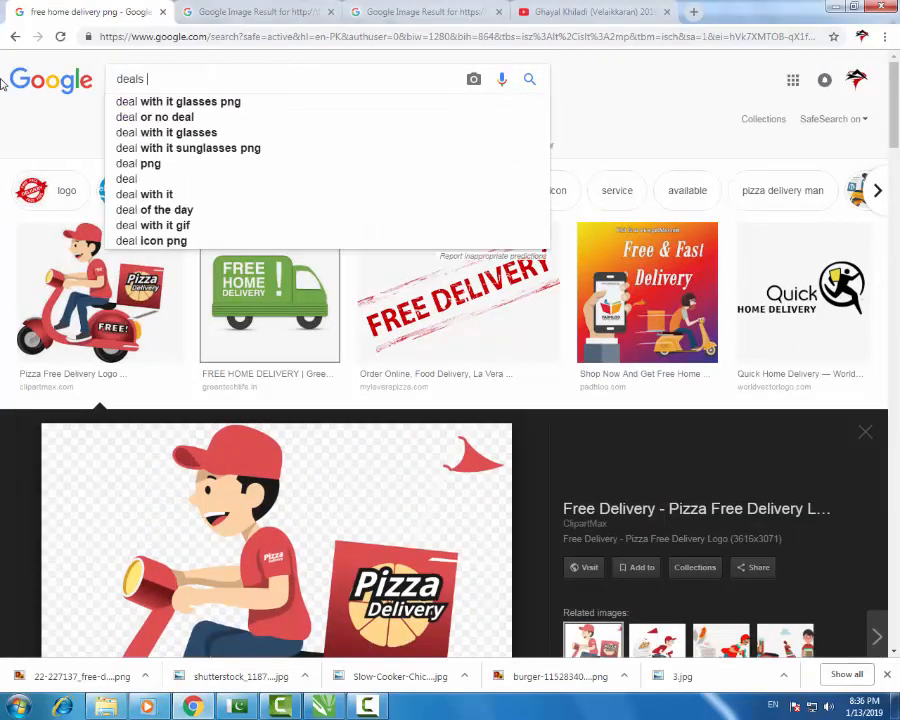
pyautogui.write('png')
pyautogui.press('Return')
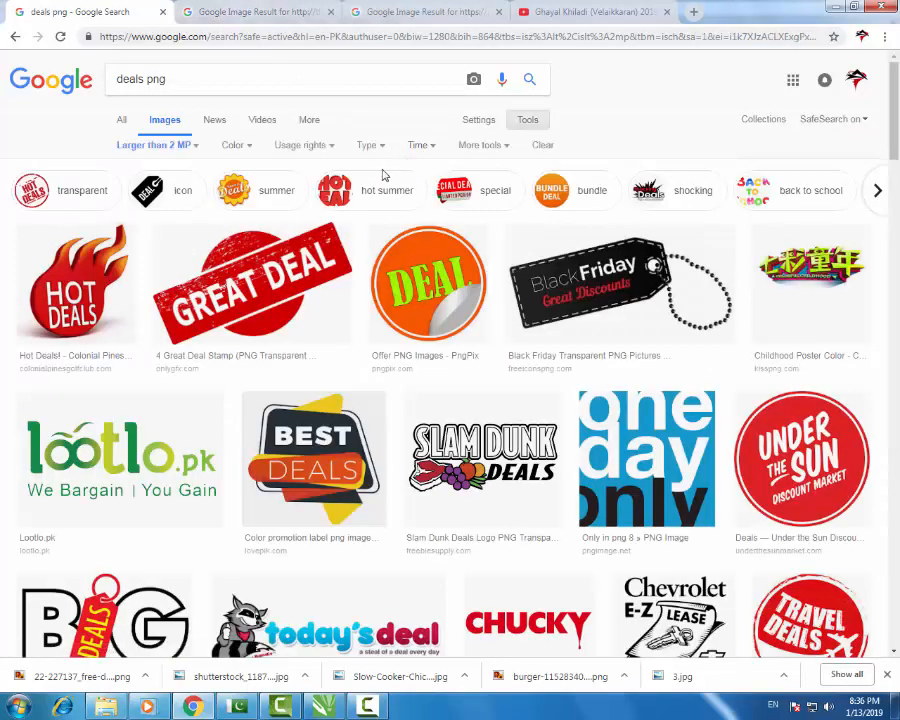
pyautogui.scroll(-3, 376, 510)
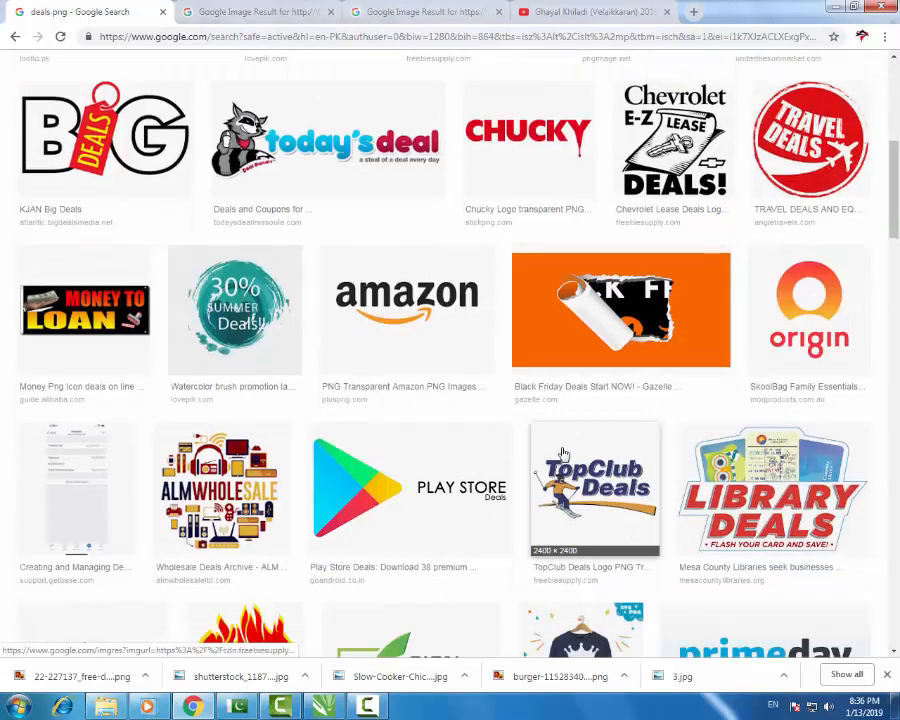
pyautogui.scroll(-4, 570, 450)
pyautogui.scroll(-4, 562, 453)
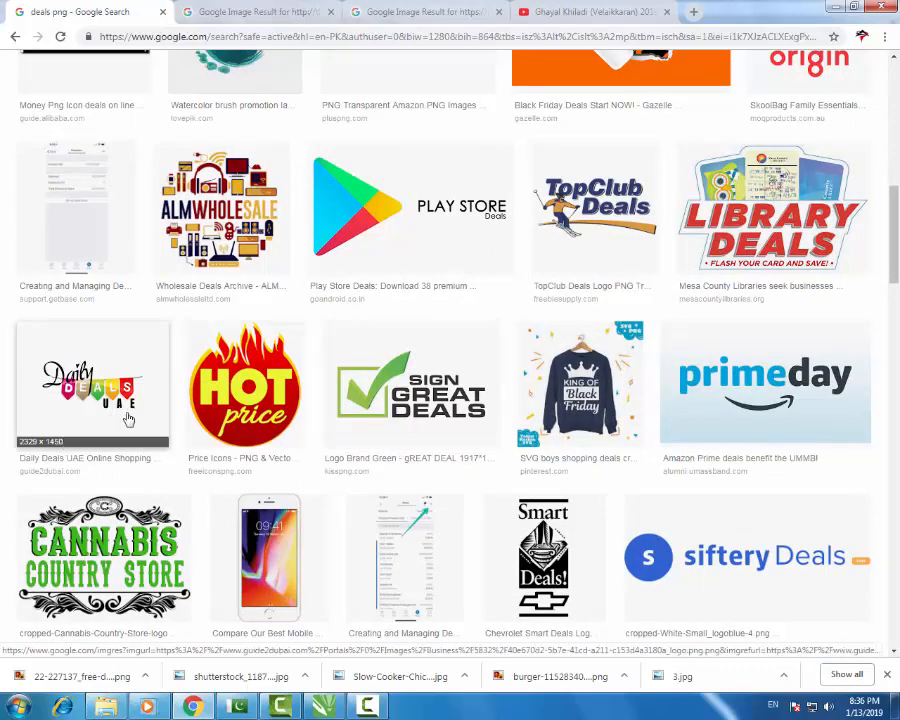
pyautogui.scroll(-6, 421, 457)
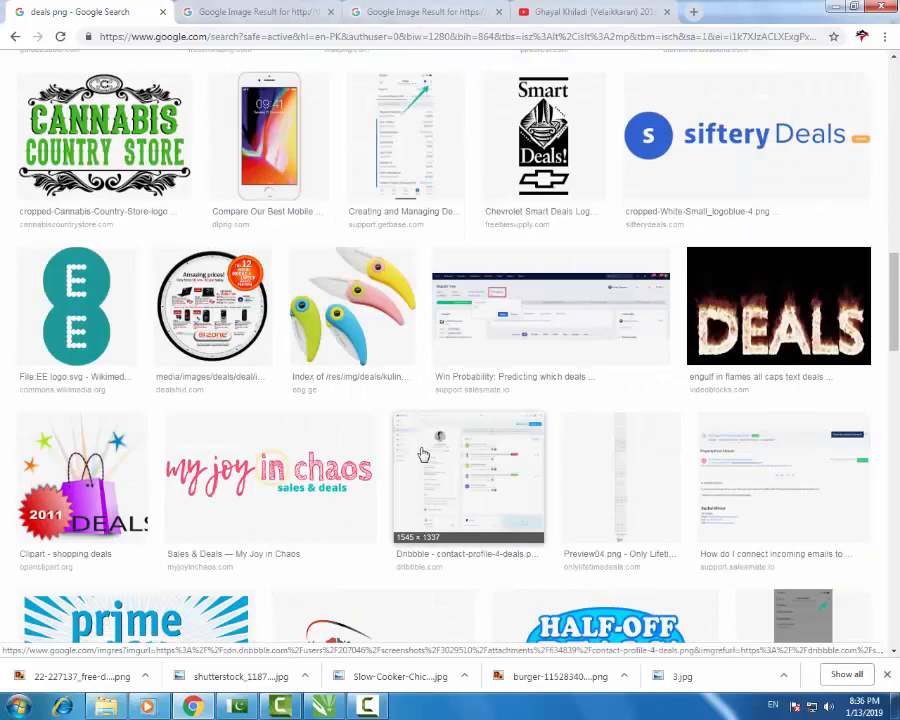
pyautogui.scroll(15, 423, 455)
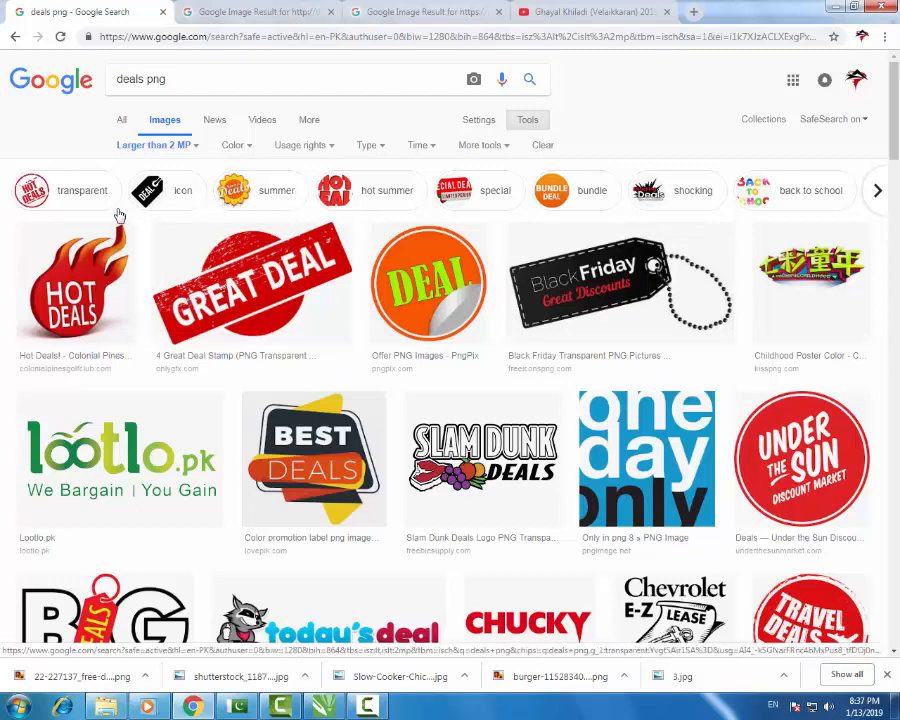
# - Filter the deals png results to transparent images, then return to CorelDRAW
pyautogui.click(80, 190)
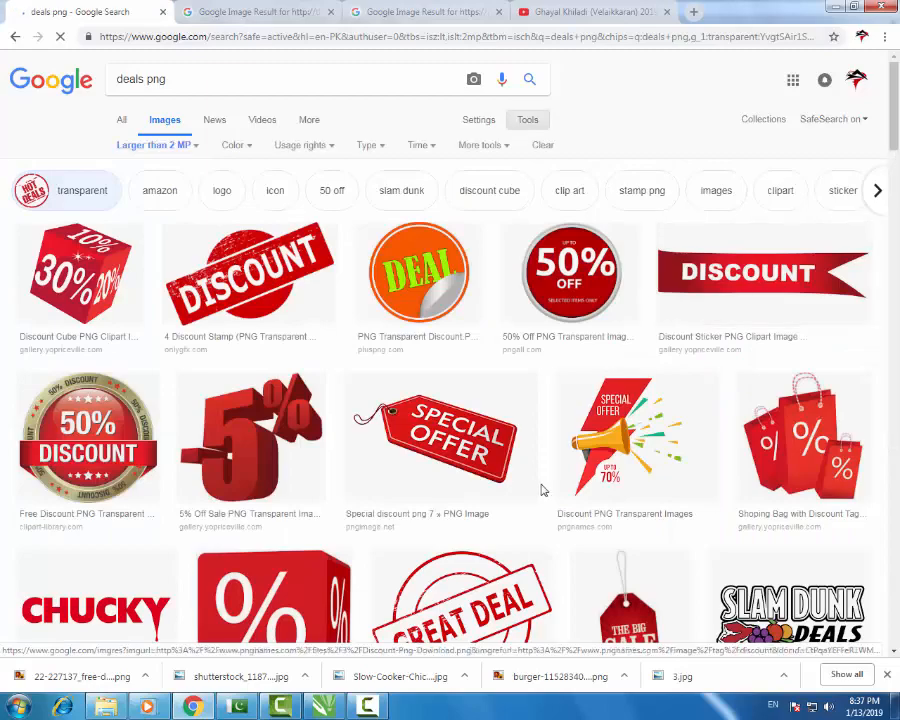
pyautogui.scroll(-3, 545, 489)
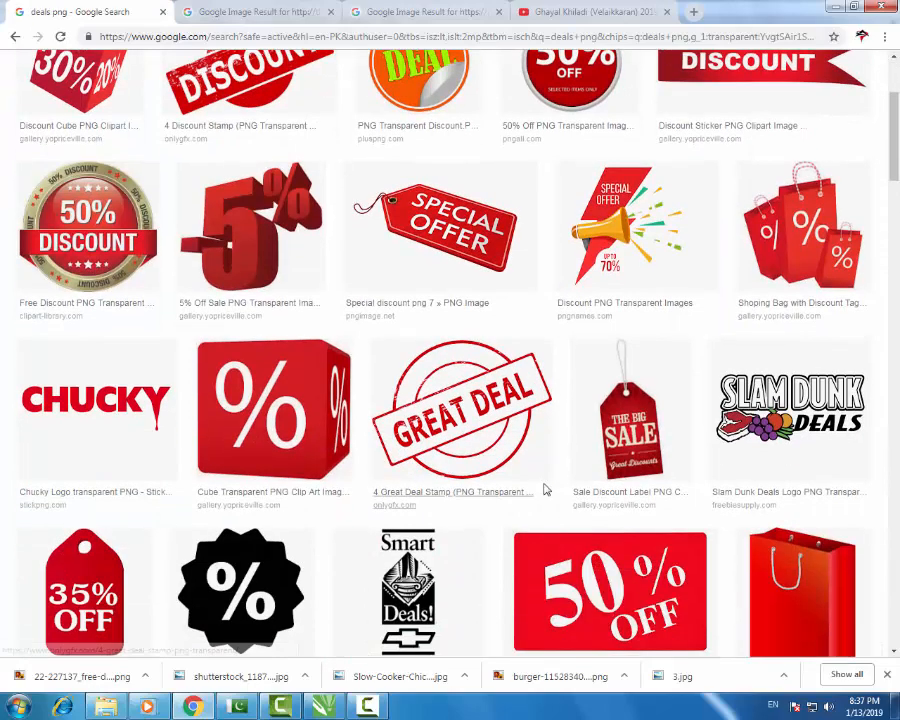
pyautogui.scroll(-3, 547, 490)
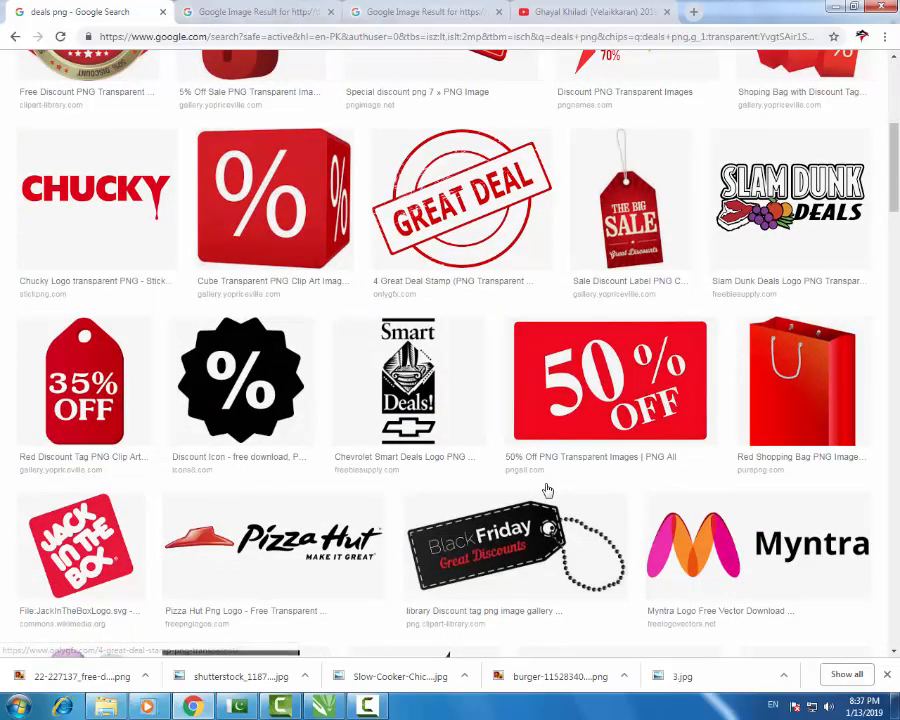
pyautogui.scroll(-3, 543, 487)
pyautogui.scroll(8, 368, 581)
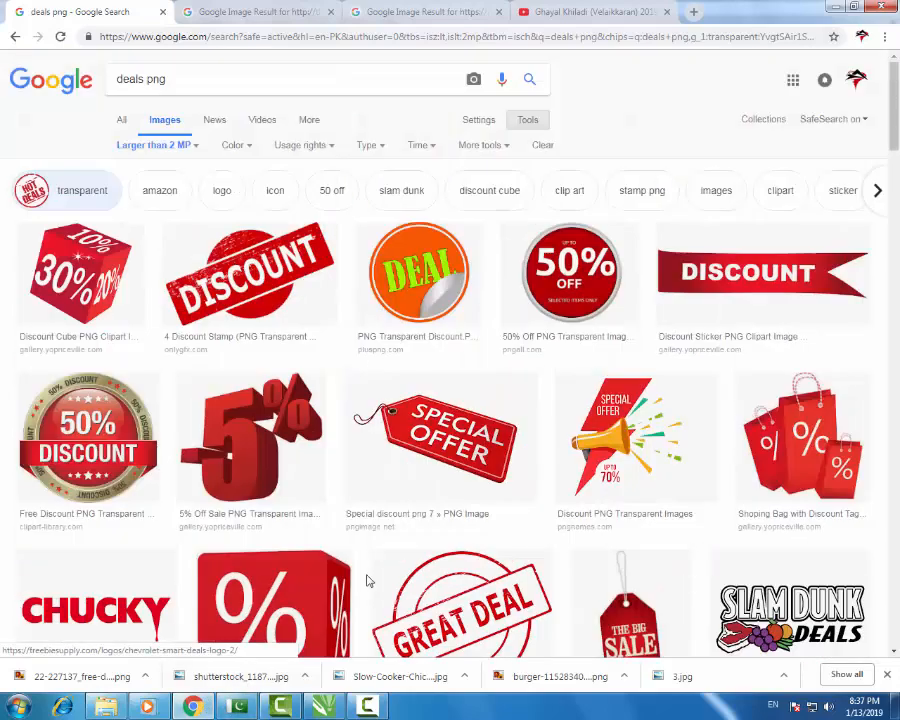
pyautogui.click(323, 706)
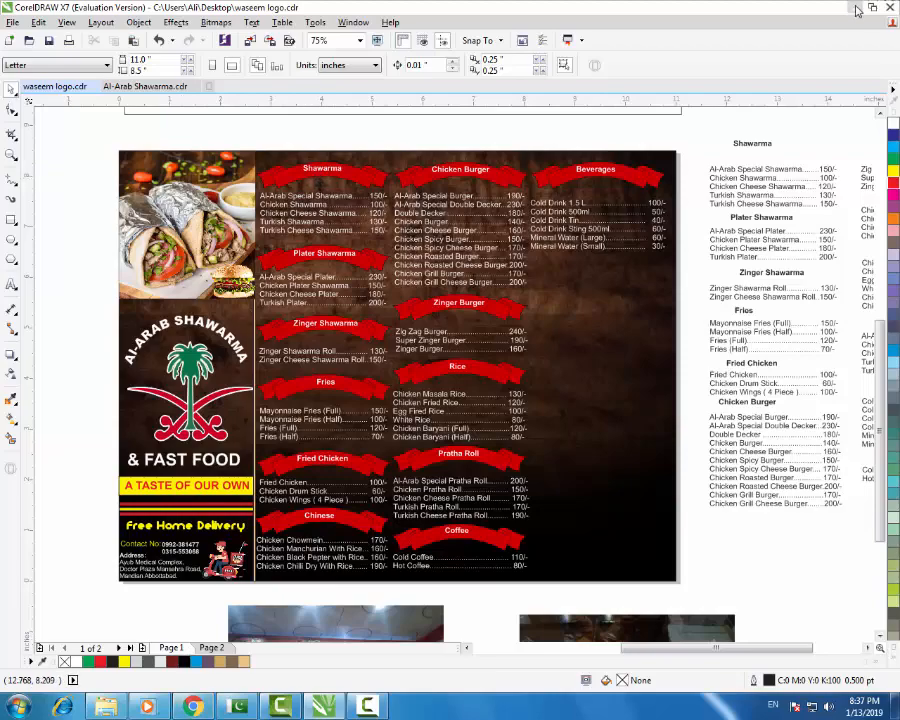
# - Drag the shawarma PNG from the desktop into the CorelDRAW menu design
pyautogui.click(856, 8)
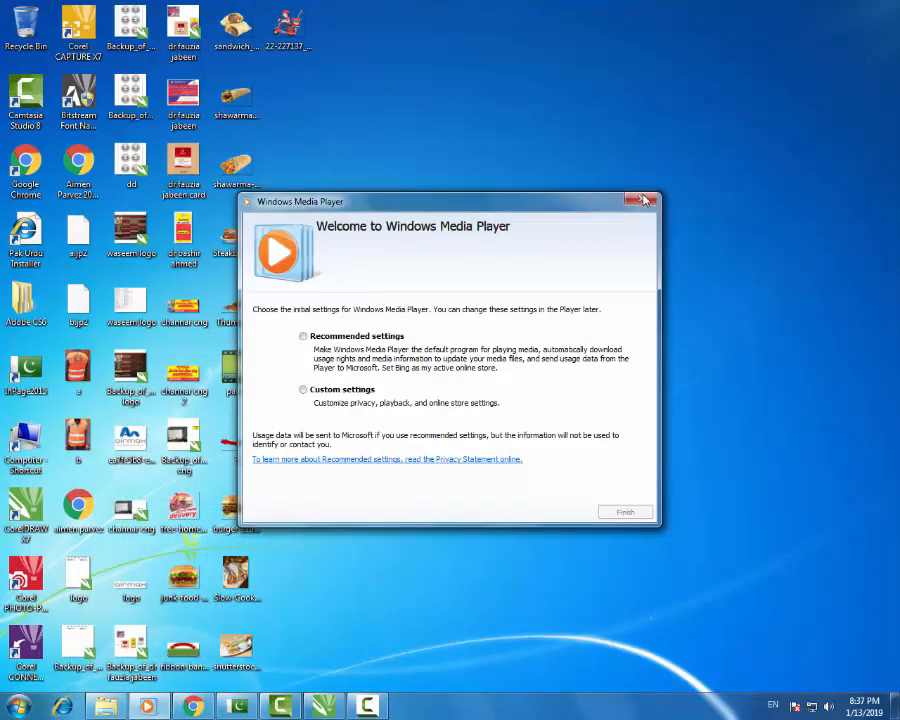
pyautogui.click(643, 200)
pyautogui.moveTo(235, 172); pyautogui.dragTo(344, 215)
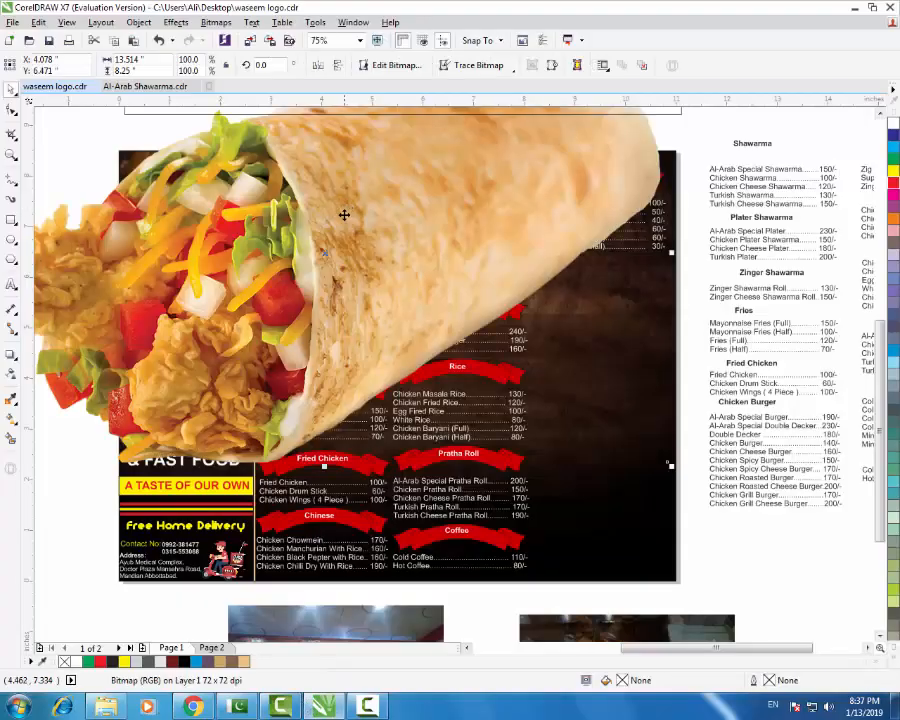
# - Scale the shawarma picture down and place it just below the Shawarma banner
pyautogui.scroll(-4, 406, 560)
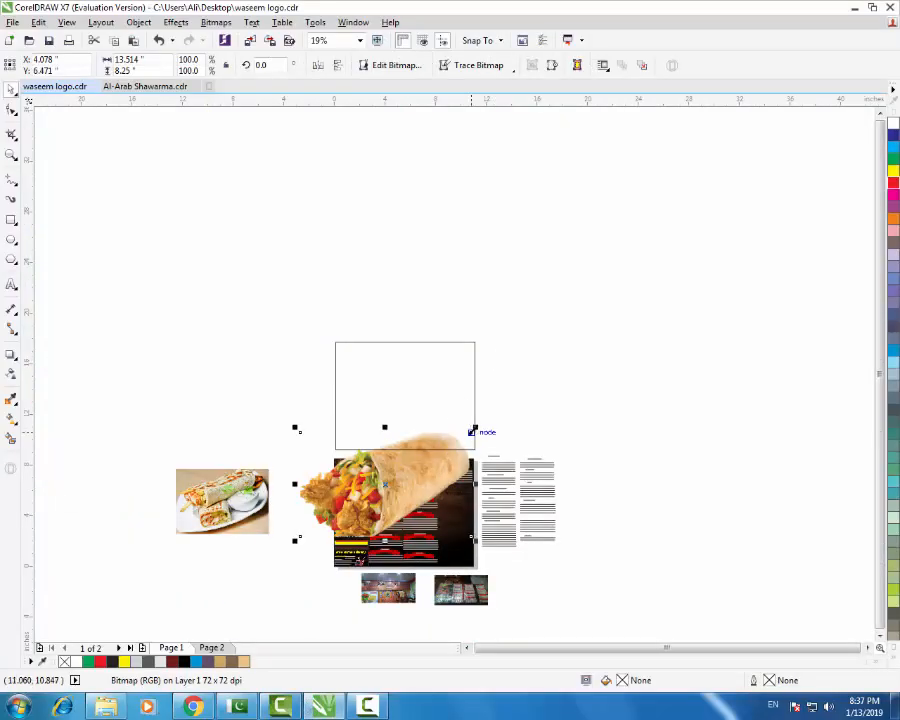
pyautogui.moveTo(472, 430); pyautogui.dragTo(363, 325)
pyautogui.scroll(6, 386, 485)
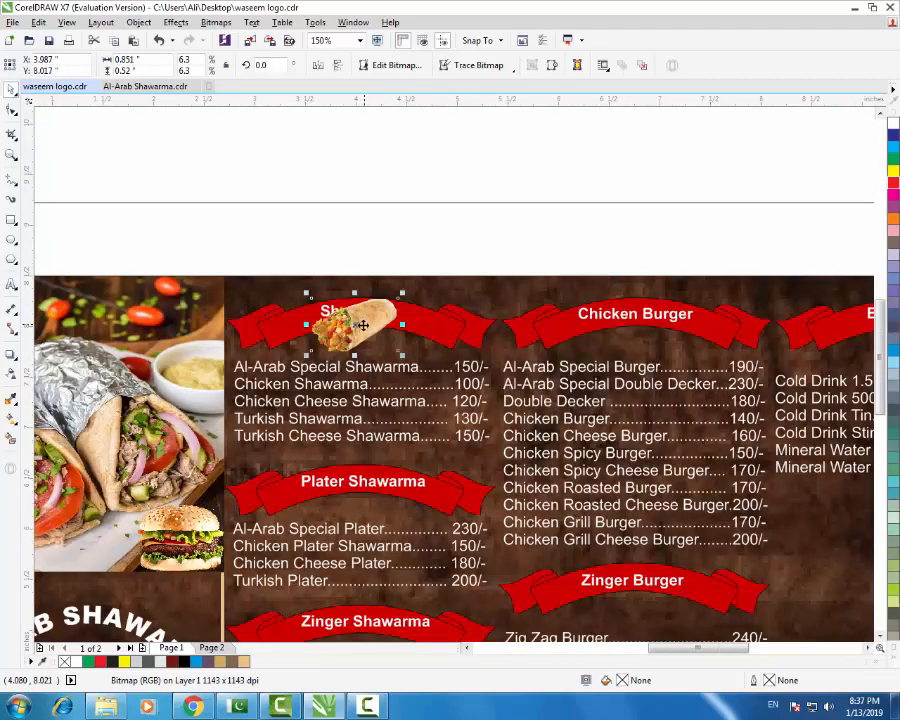
pyautogui.scroll(4, 363, 325)
pyautogui.moveTo(505, 222); pyautogui.dragTo(371, 300)
pyautogui.moveTo(308, 381); pyautogui.dragTo(310, 384)
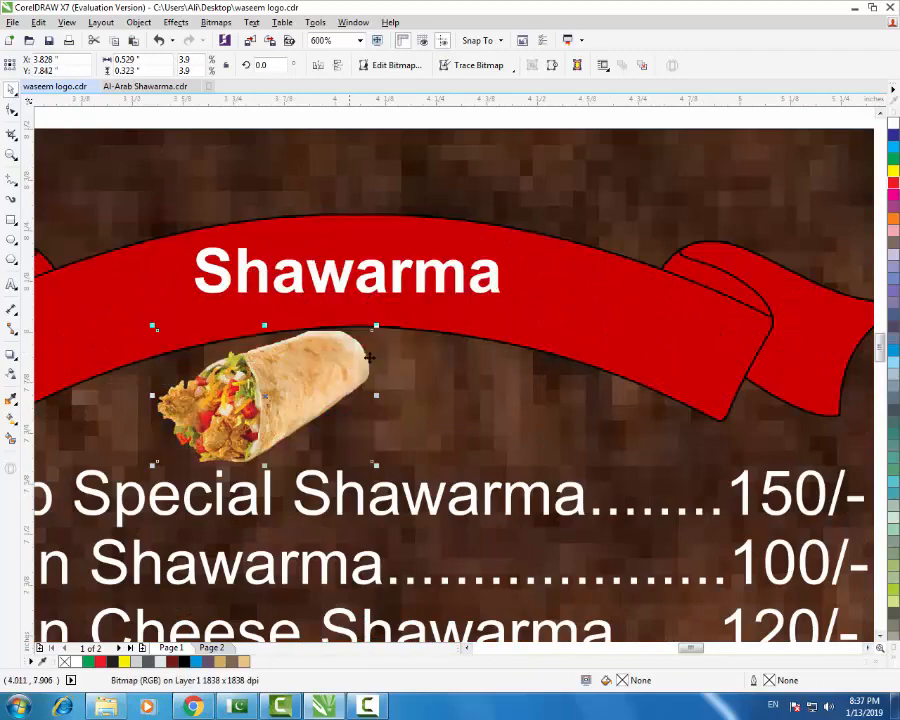
pyautogui.scroll(-2, 370, 357)
pyautogui.scroll(-4, 349, 373)
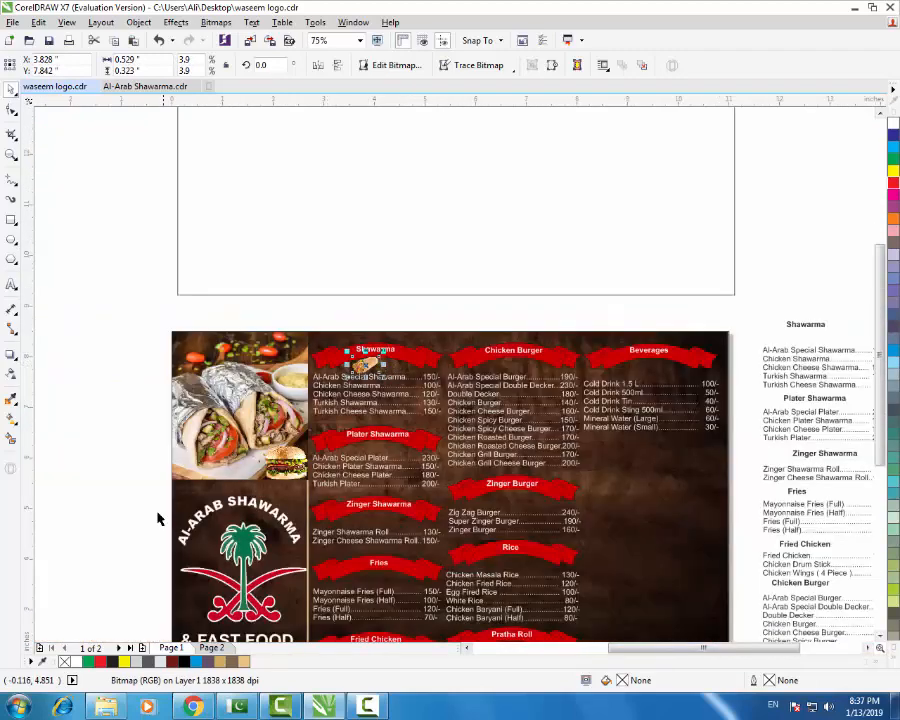
pyautogui.click(110, 363)
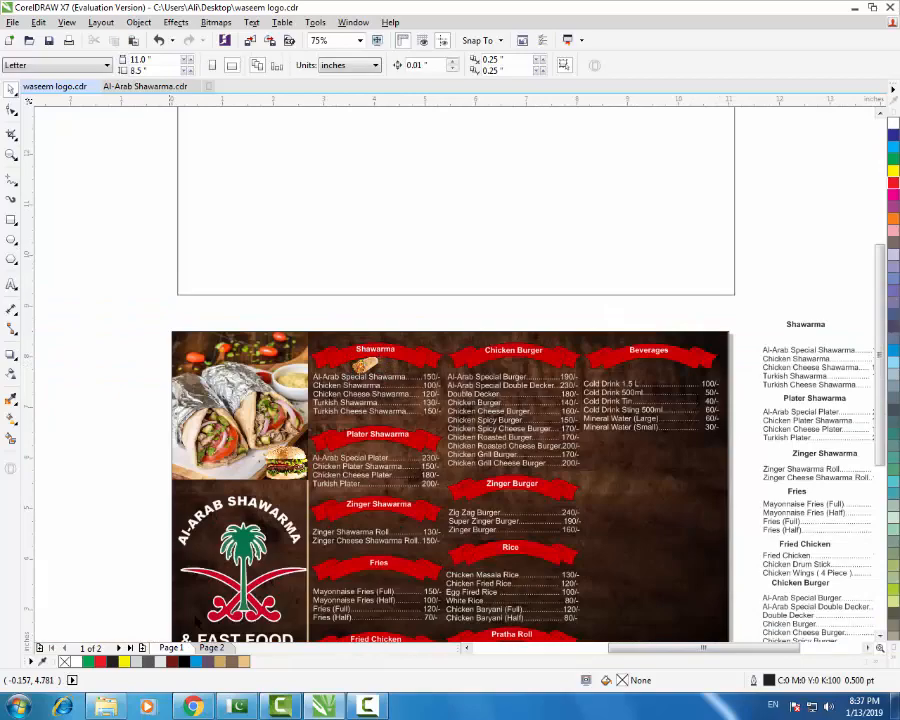
# - Minimize CorelDRAW to reveal the desktop
pyautogui.click(193, 707)
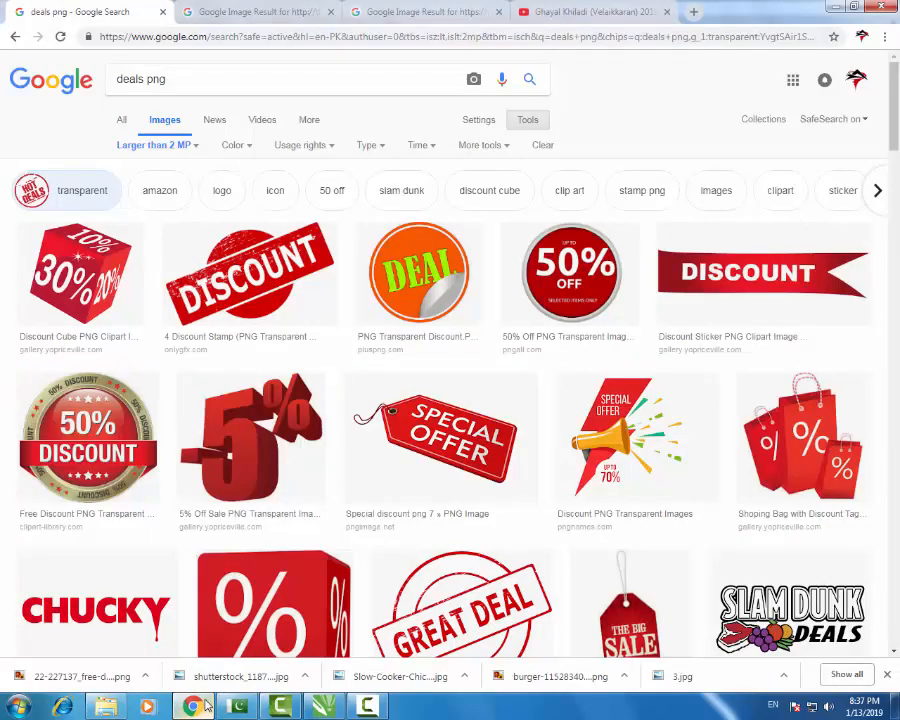
pyautogui.click(200, 706)
pyautogui.click(858, 8)
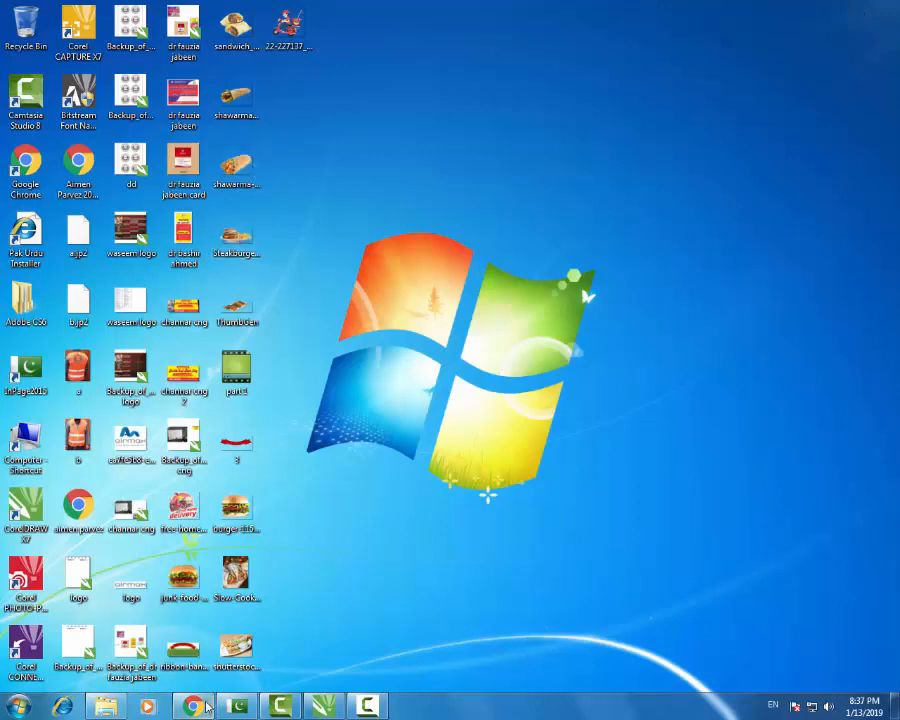
pyautogui.click(325, 707)
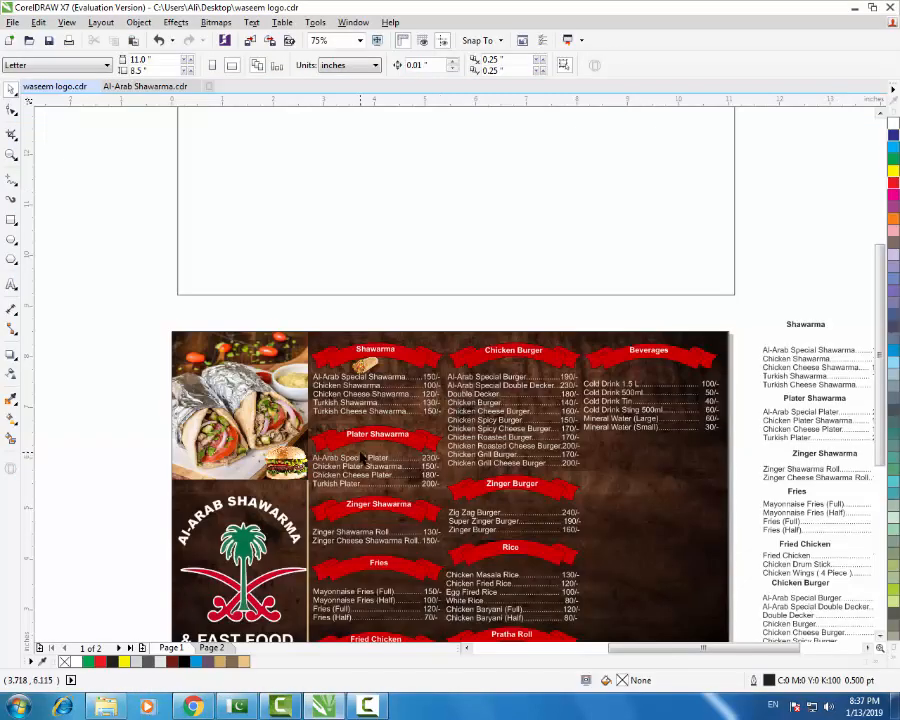
pyautogui.click(857, 8)
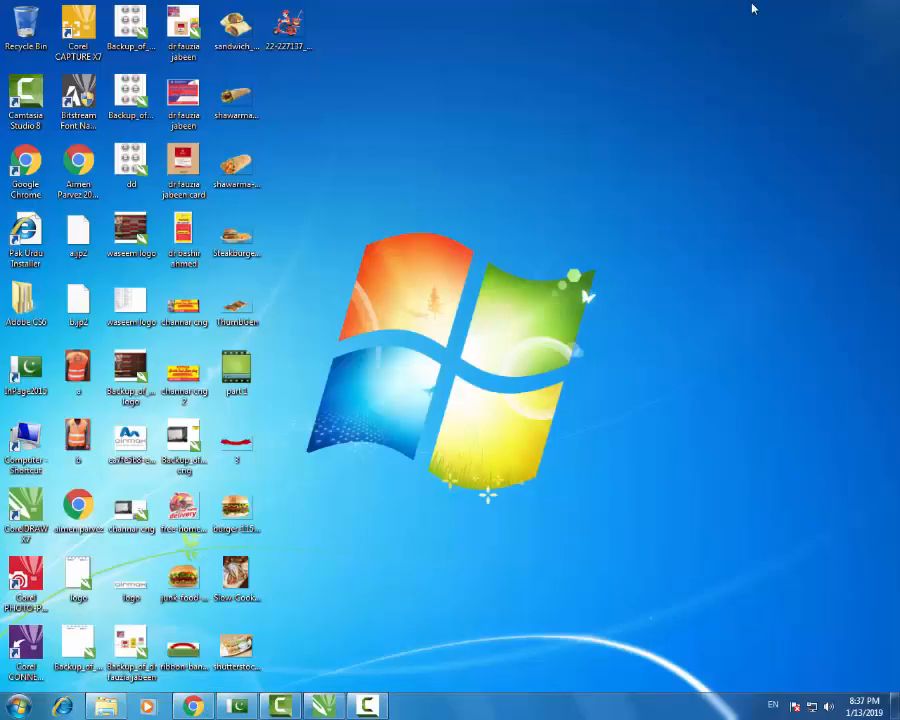
# - Move the Slow Cooker image icon out of the food icon columns into open desktop space
pyautogui.click(245, 234)
pyautogui.click(236, 54)
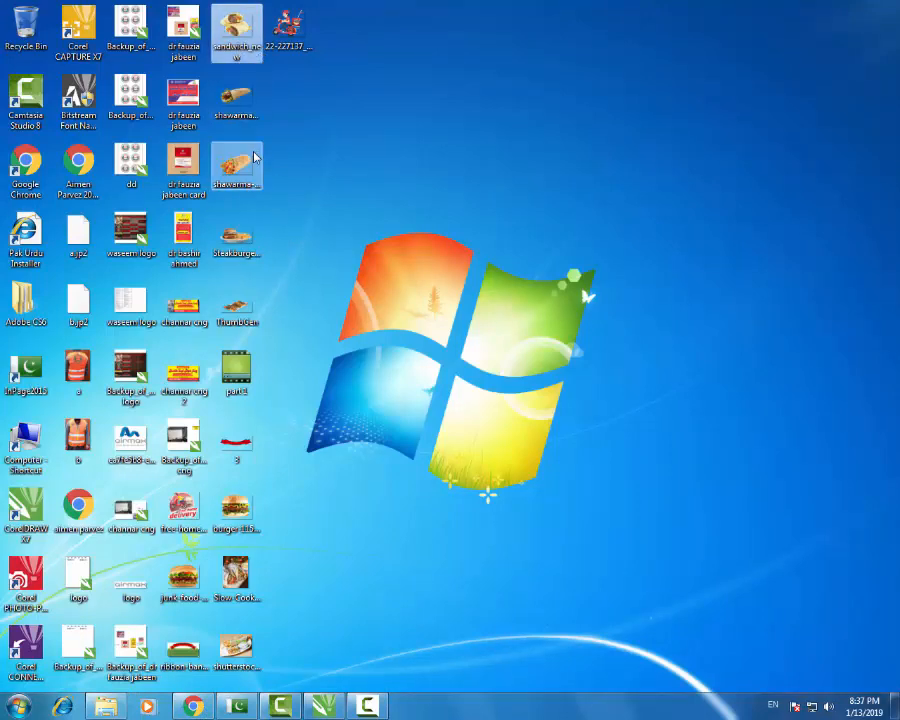
pyautogui.click(247, 126)
pyautogui.keyDown('ctrl'); pyautogui.click(245, 178); pyautogui.keyUp('ctrl')
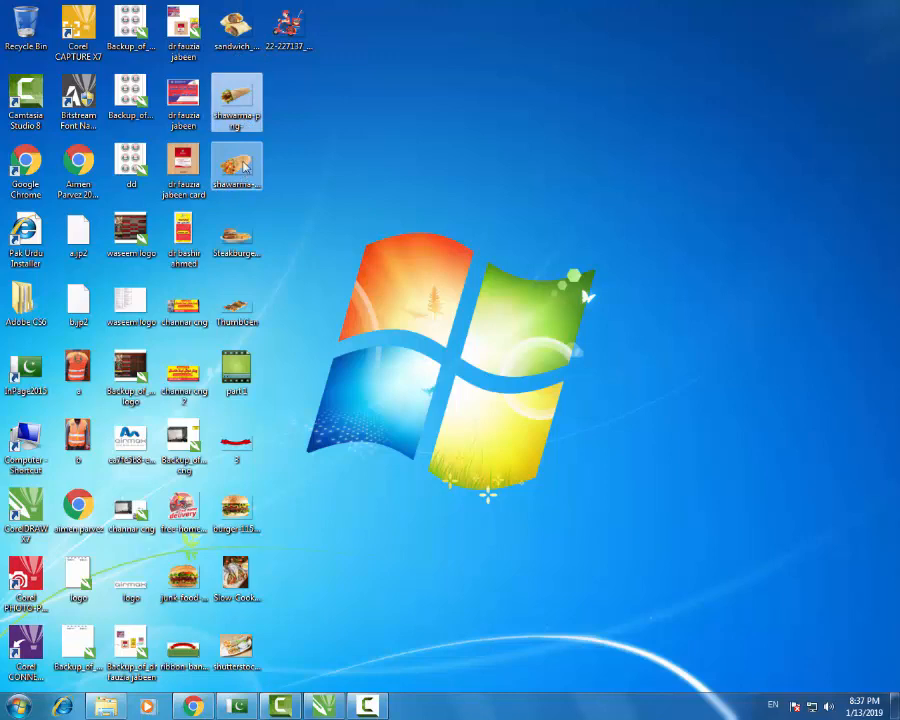
pyautogui.click(253, 508)
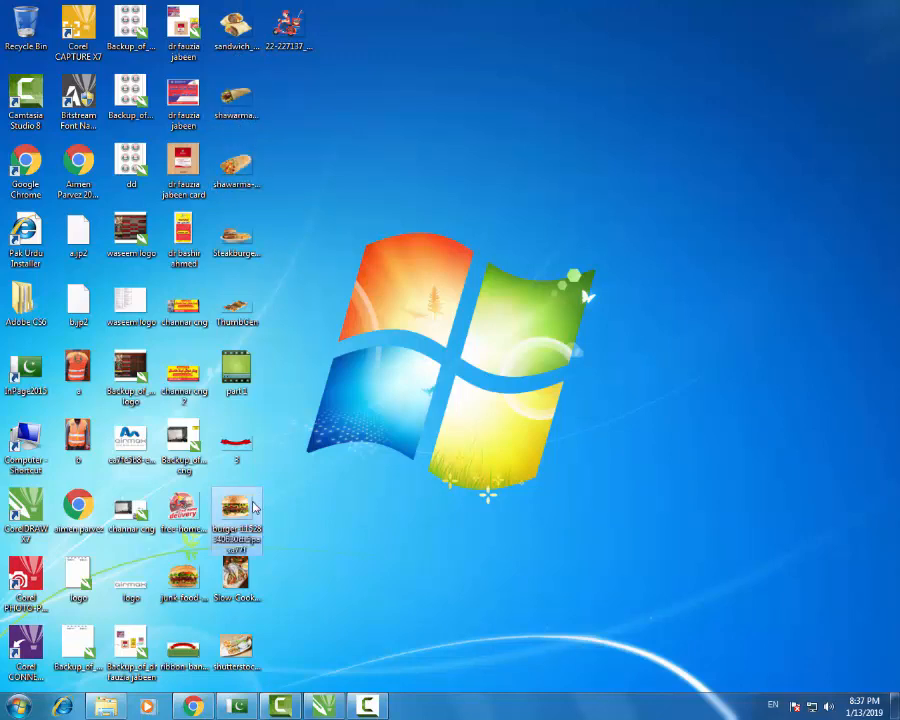
pyautogui.click(253, 577)
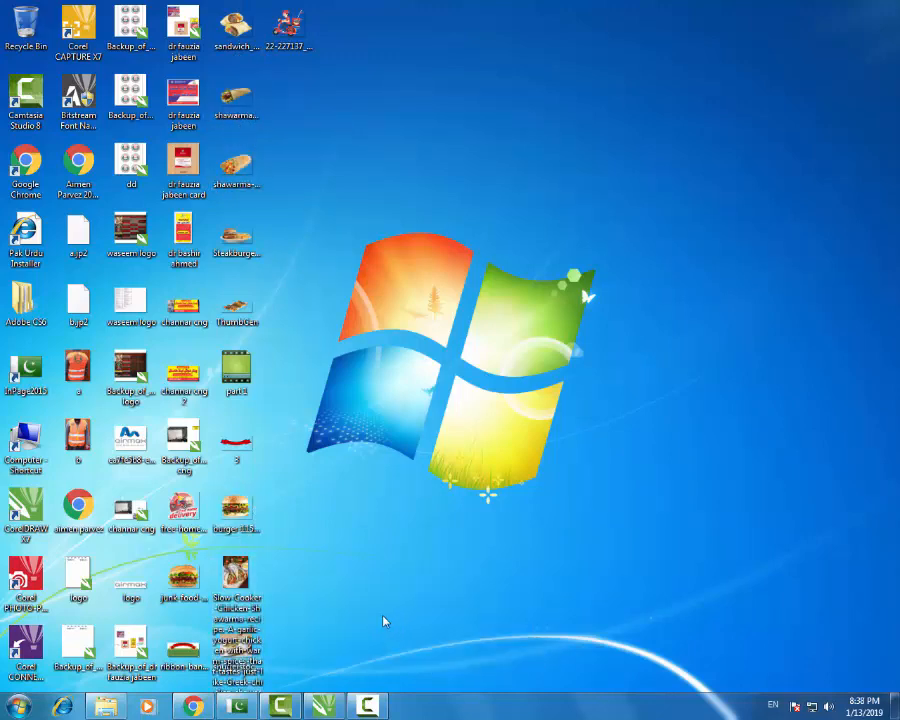
pyautogui.moveTo(262, 683); pyautogui.dragTo(366, 611)
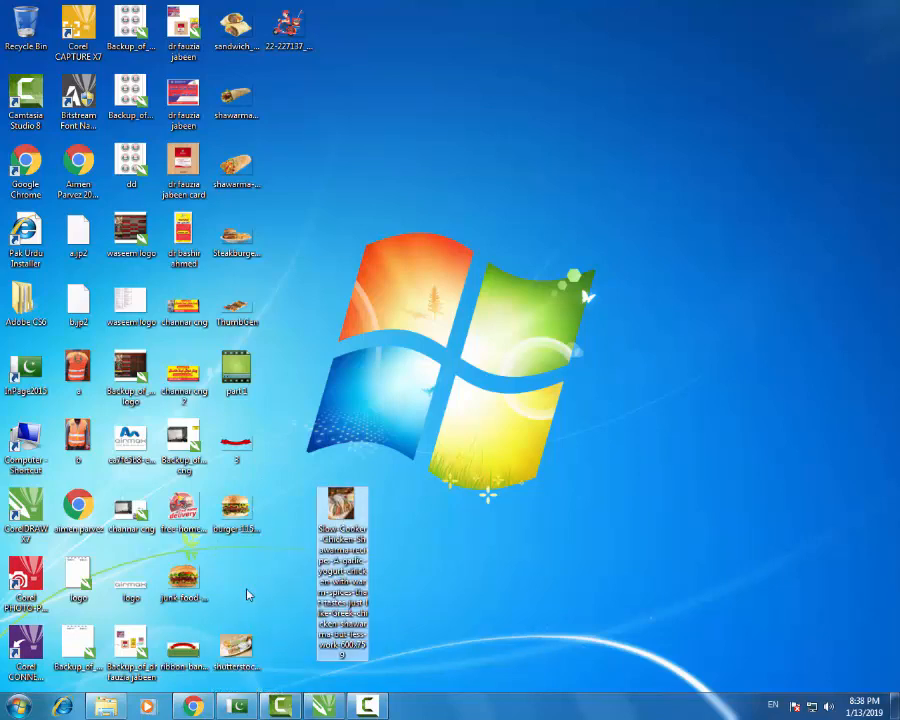
pyautogui.click(245, 645)
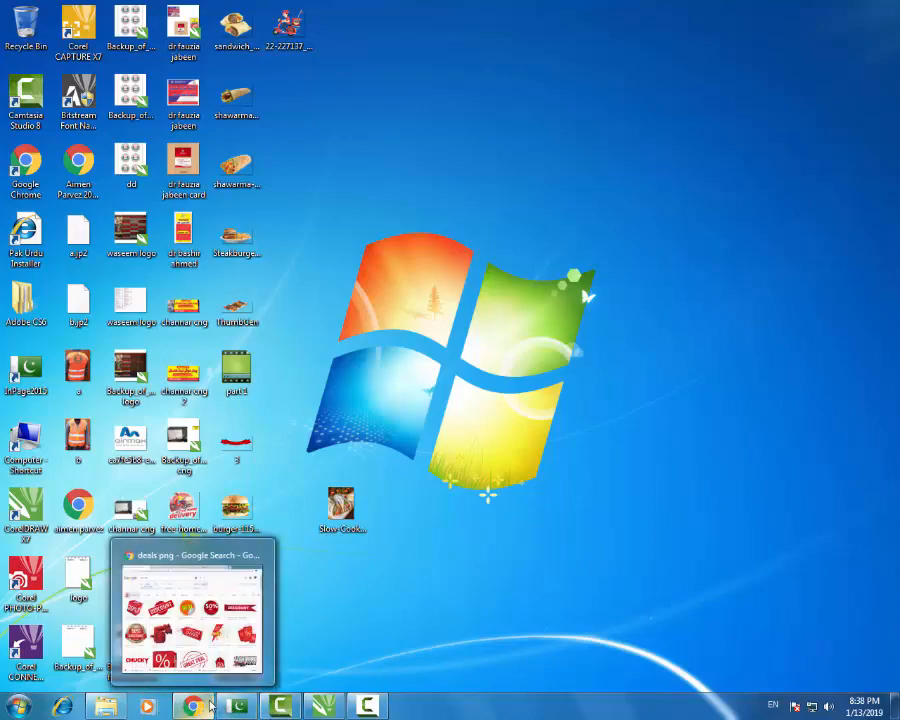
pyautogui.click(210, 706)
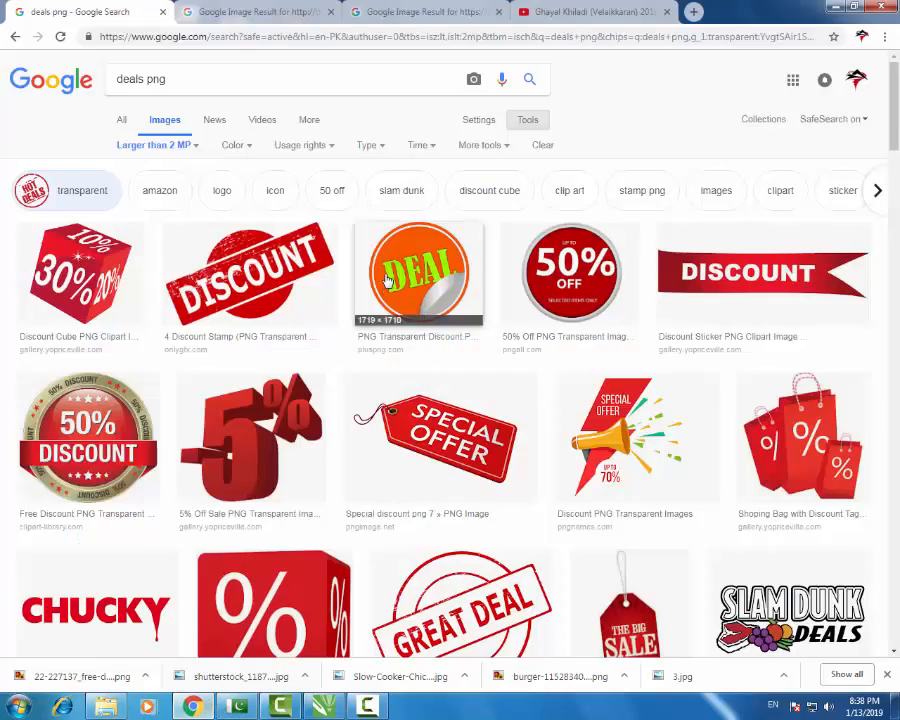
# - Replace the search with 'plator shahwarma' and rerun it as platter shawarma png
pyautogui.moveTo(171, 88); pyautogui.dragTo(84, 87)
pyautogui.click(179, 78)
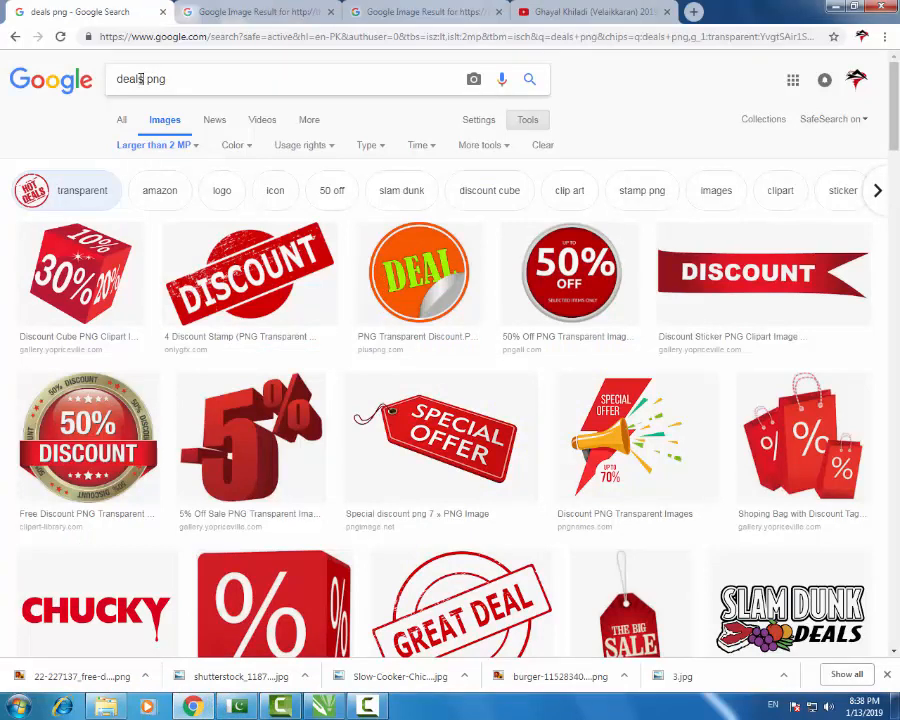
pyautogui.moveTo(141, 78); pyautogui.dragTo(2, 105)
pyautogui.write('plat')
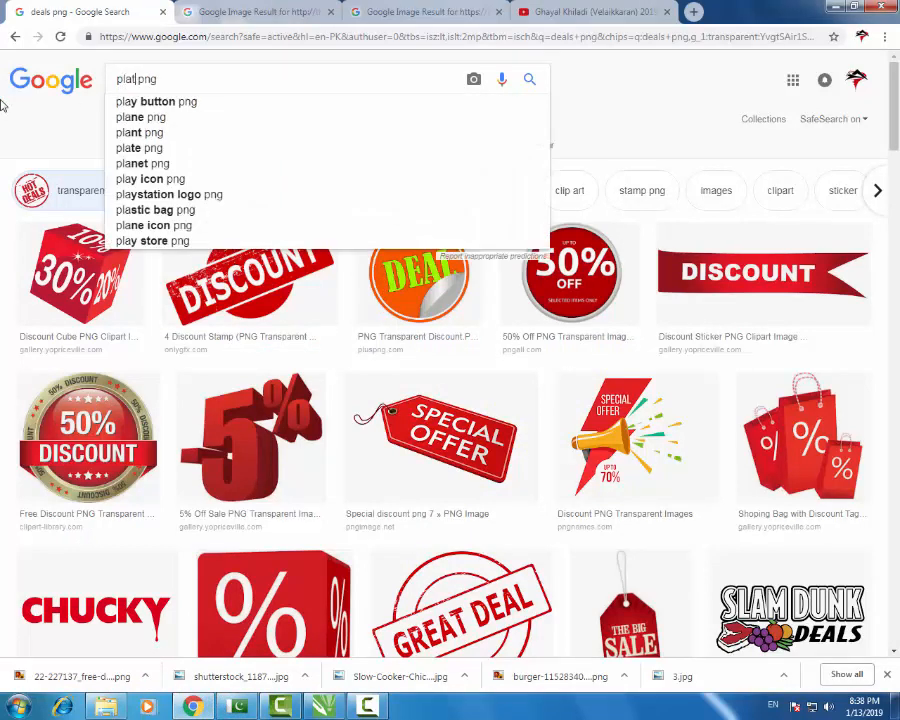
pyautogui.write('or shah')
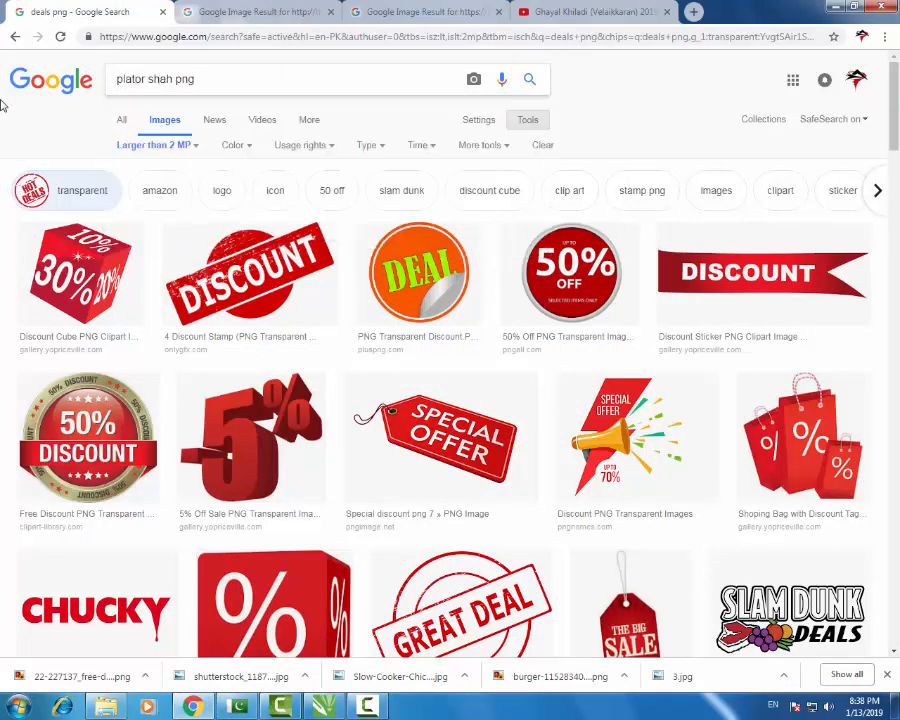
pyautogui.write('warma')
pyautogui.press('Return')
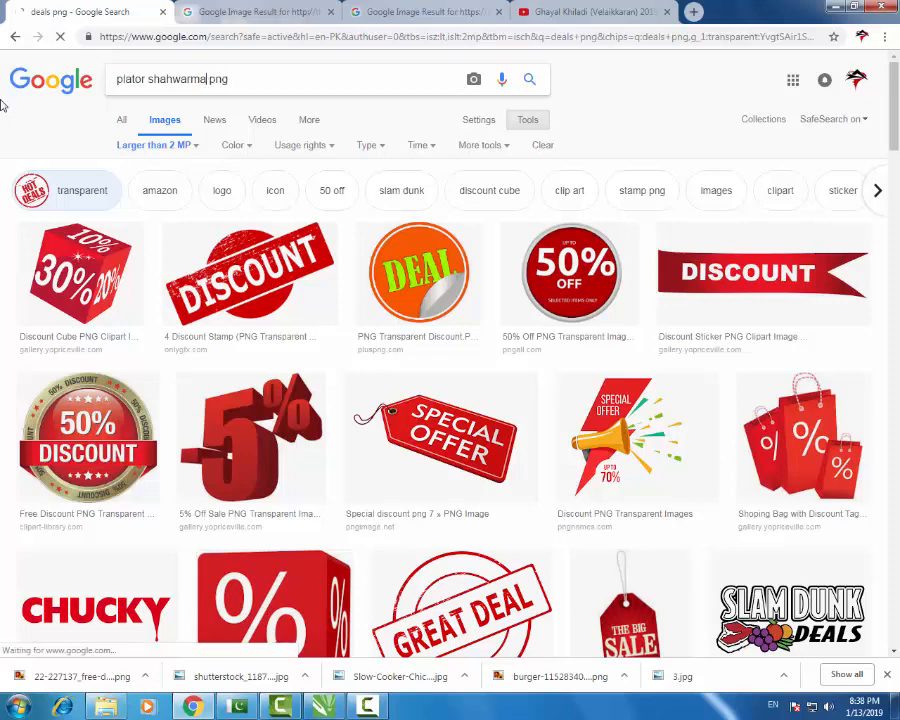
pyautogui.click(203, 229)
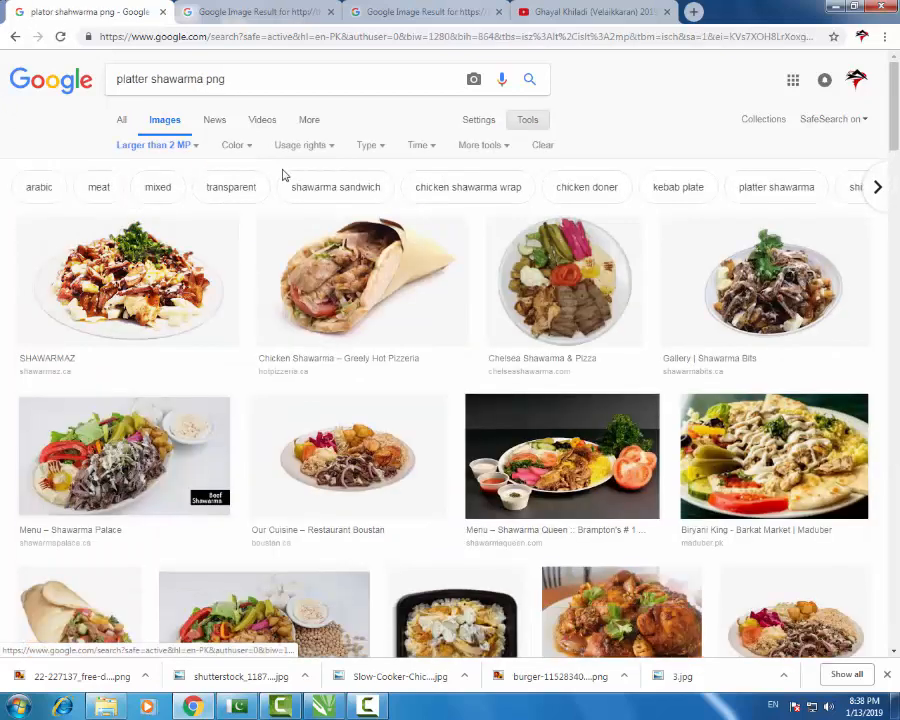
# - Preview result images and settle on the Chelsea Shawarma & Pizza plate photo
pyautogui.click(363, 310)
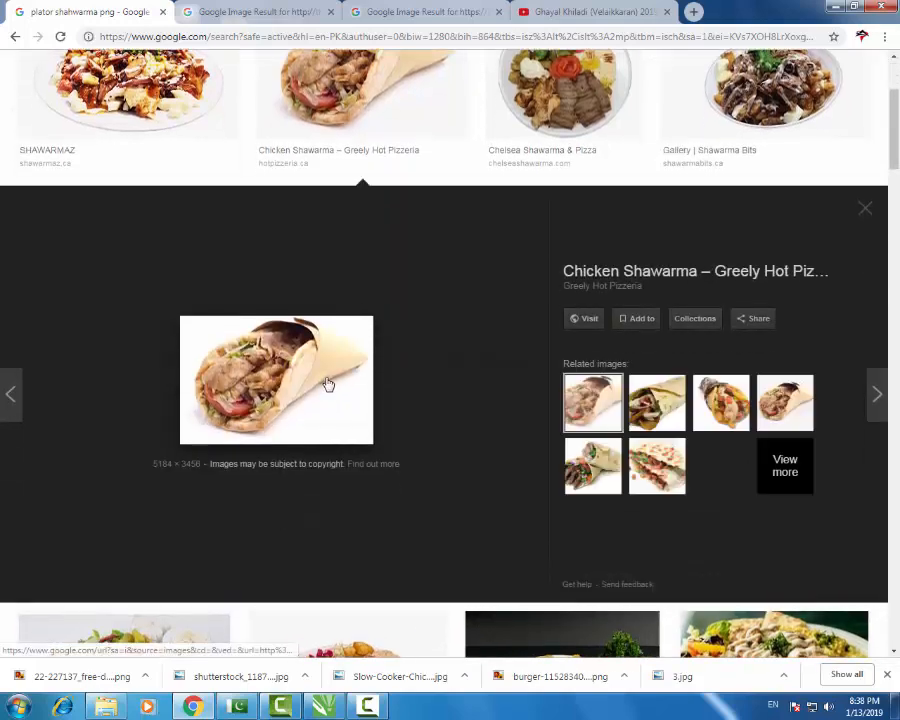
pyautogui.scroll(2, 354, 378)
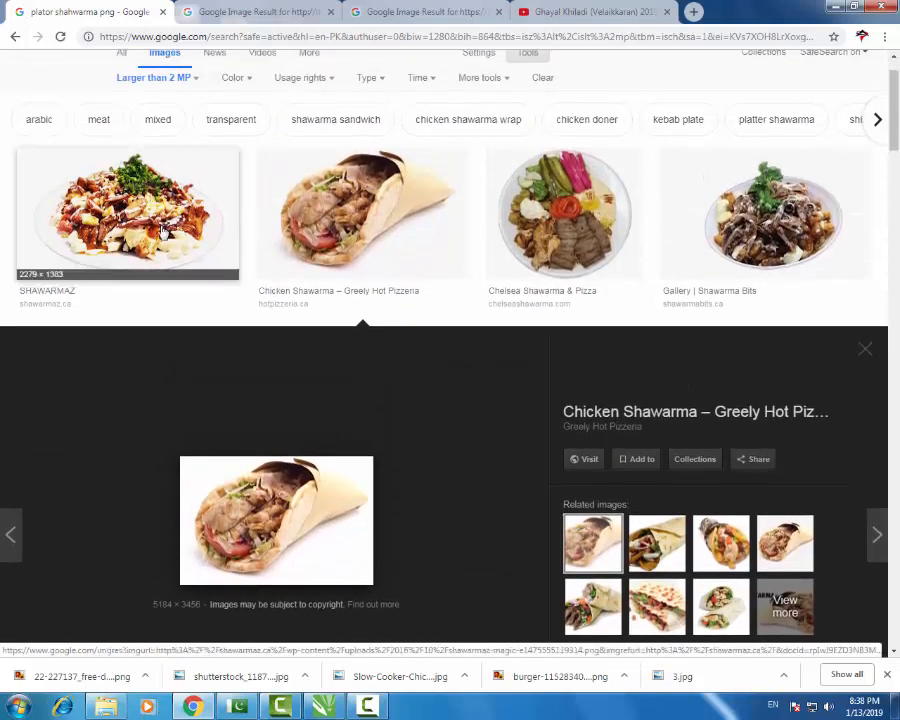
pyautogui.click(163, 230)
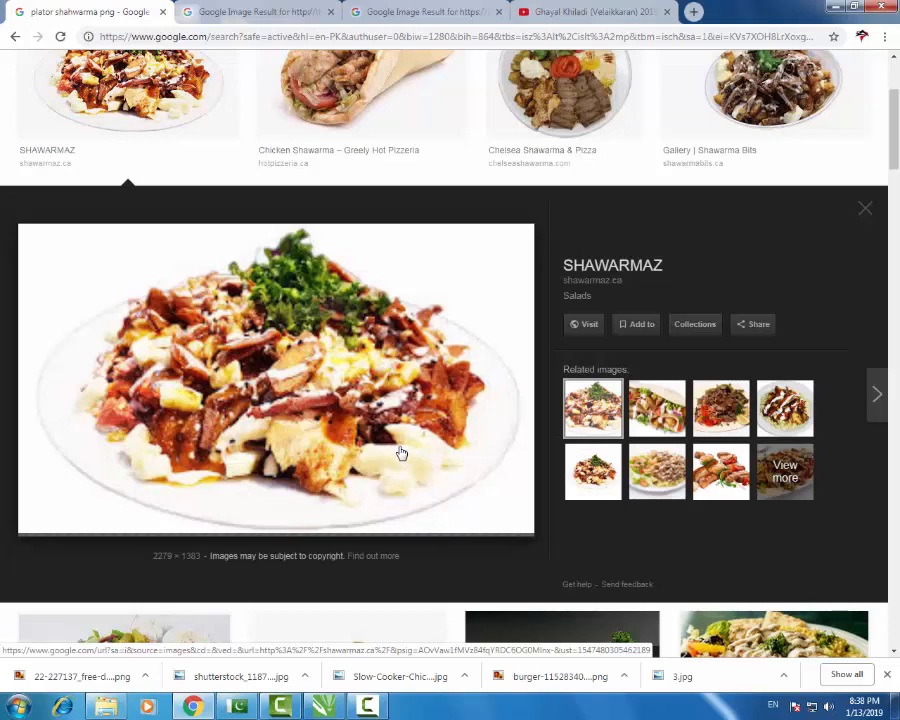
pyautogui.scroll(1, 400, 453)
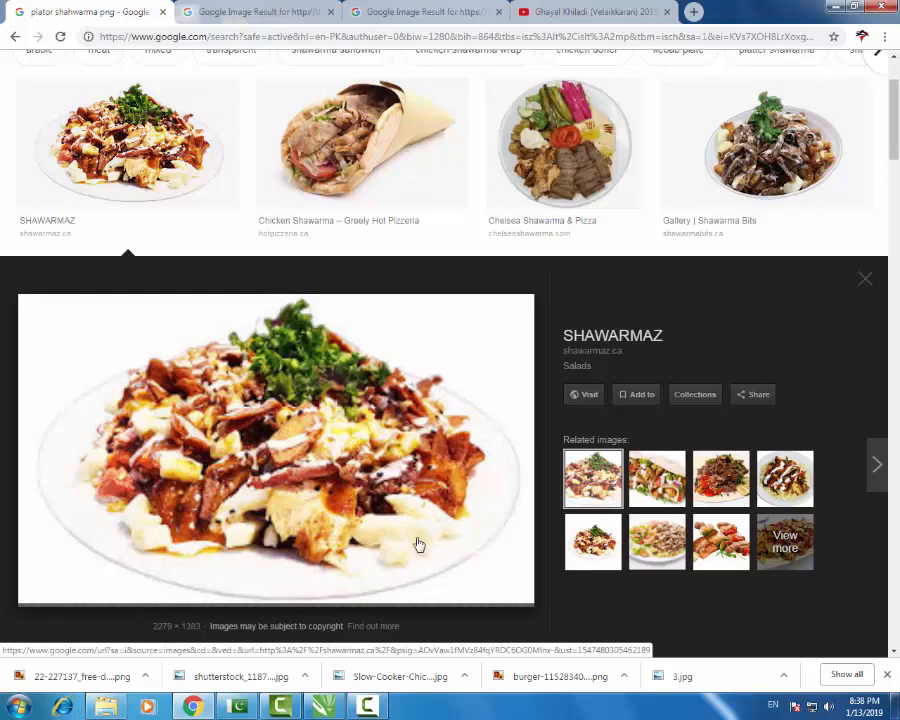
pyautogui.click(617, 165)
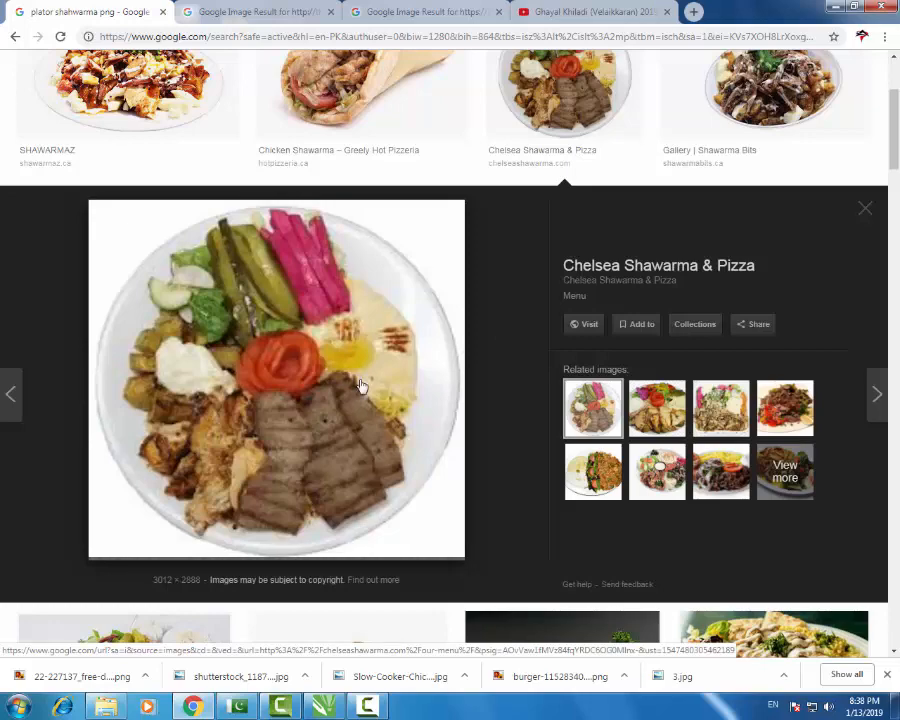
pyautogui.scroll(-3, 363, 413)
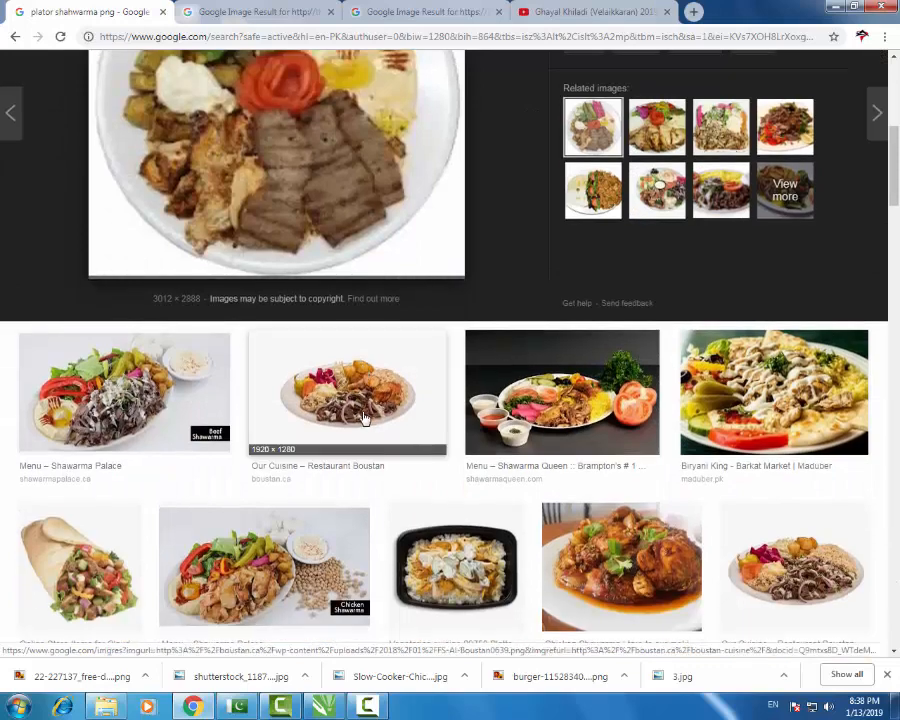
pyautogui.scroll(1, 365, 418)
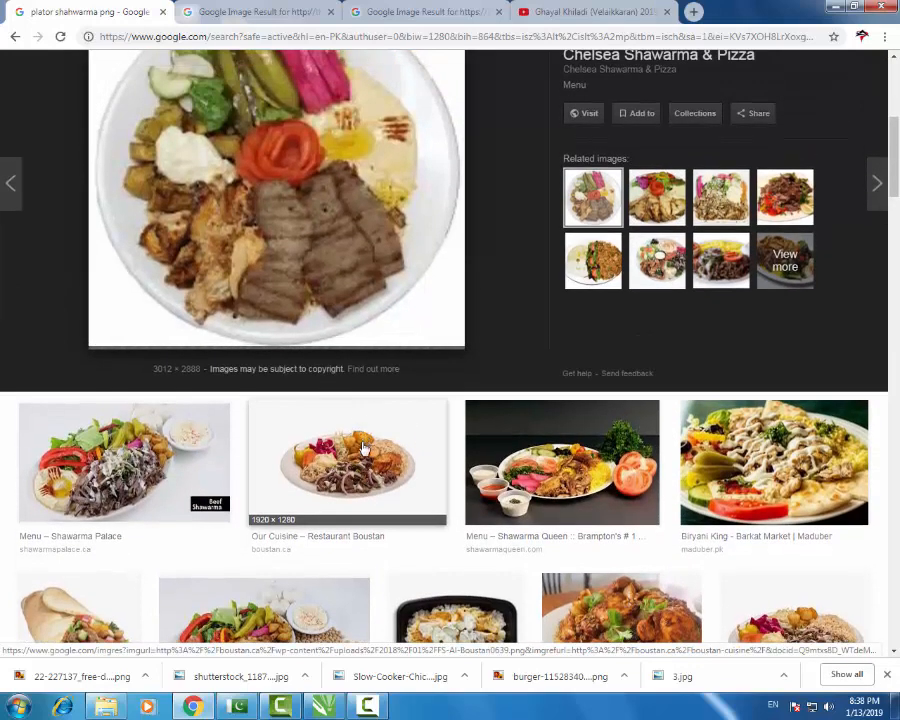
# - Save the plate image to disk as shawarma-plate.png
pyautogui.rightClick(339, 210)
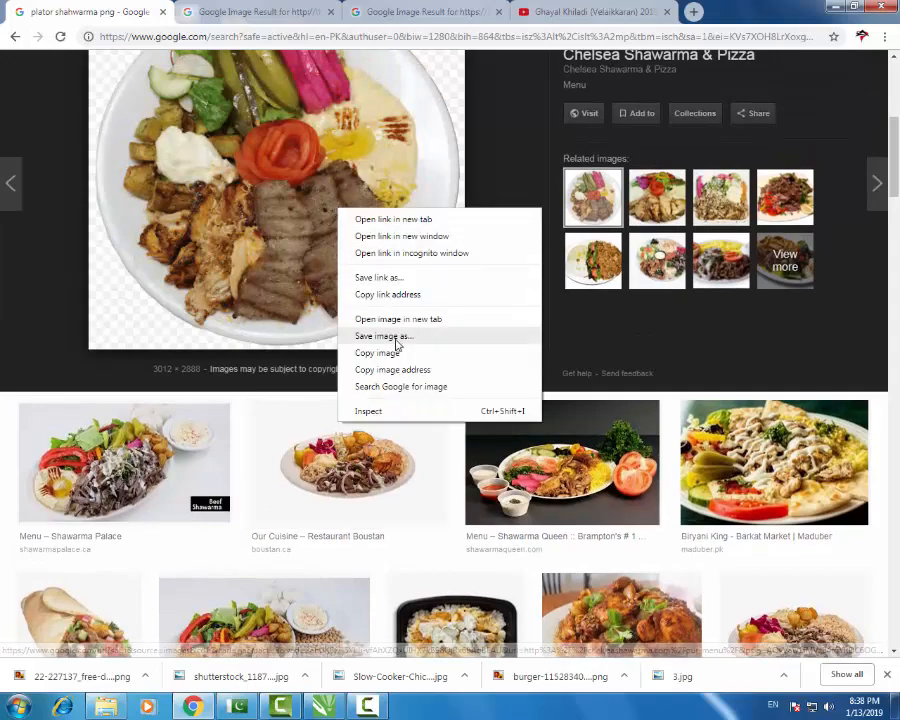
pyautogui.click(384, 336)
pyautogui.click(340, 335)
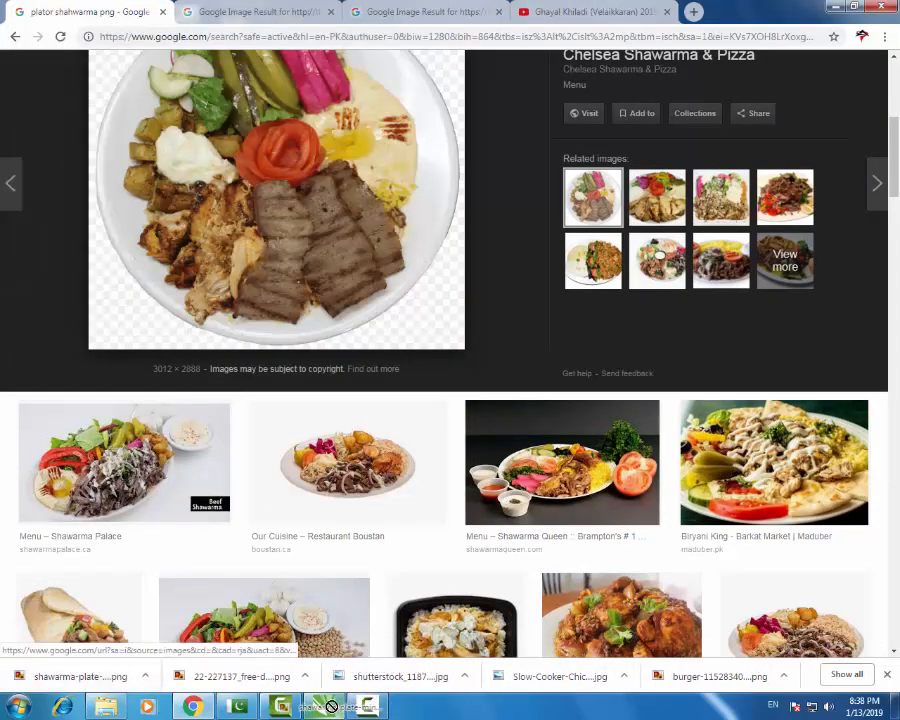
# - Import the saved plate image at 5% scale and place it under the Plater Shawarma banner
pyautogui.moveTo(331, 707); pyautogui.dragTo(412, 318)
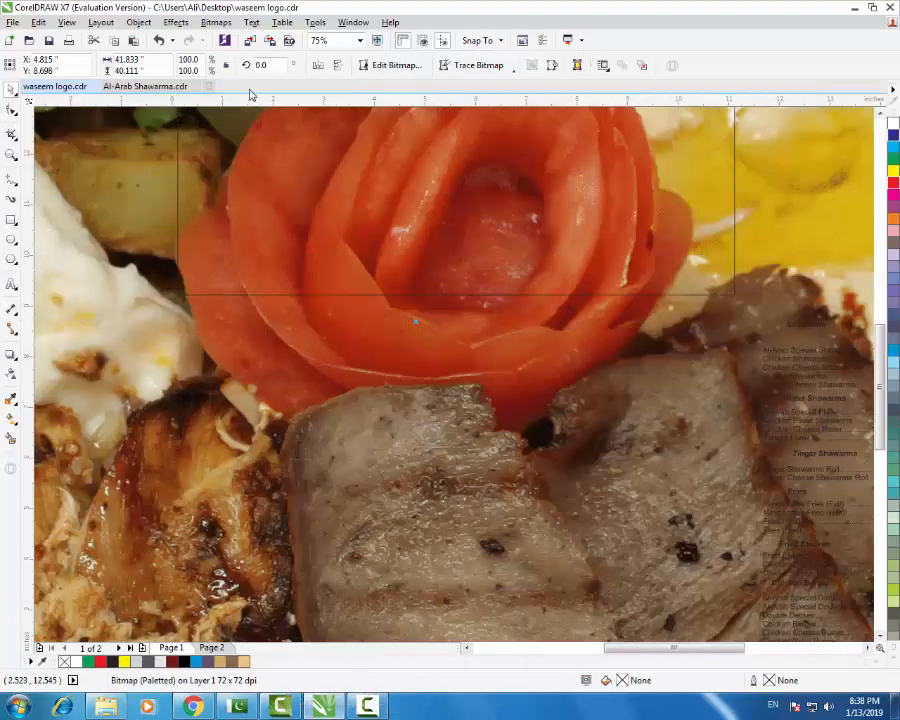
pyautogui.write('5')
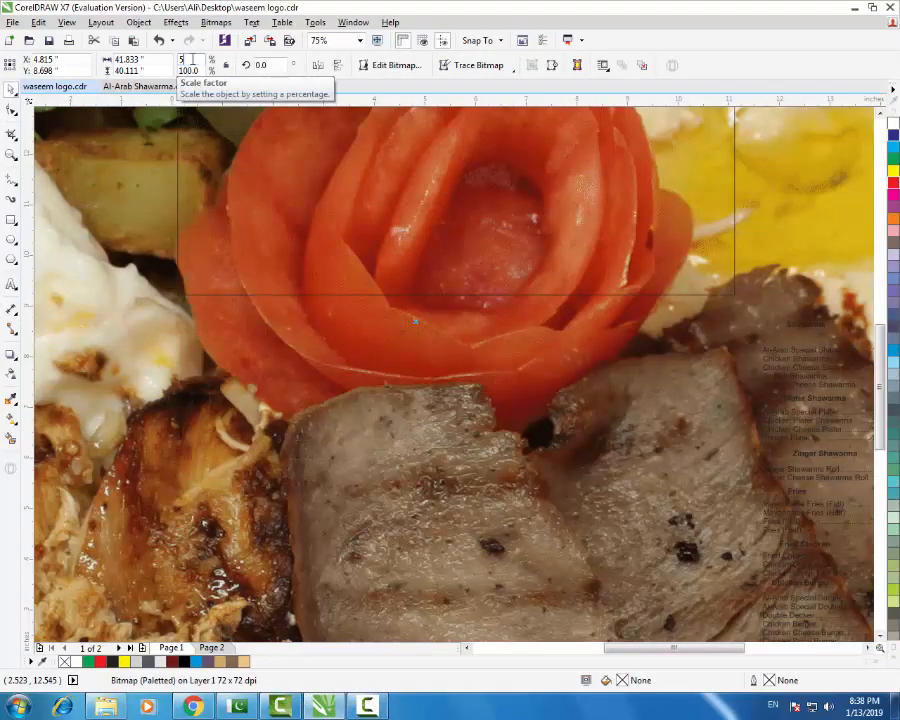
pyautogui.press('Return')
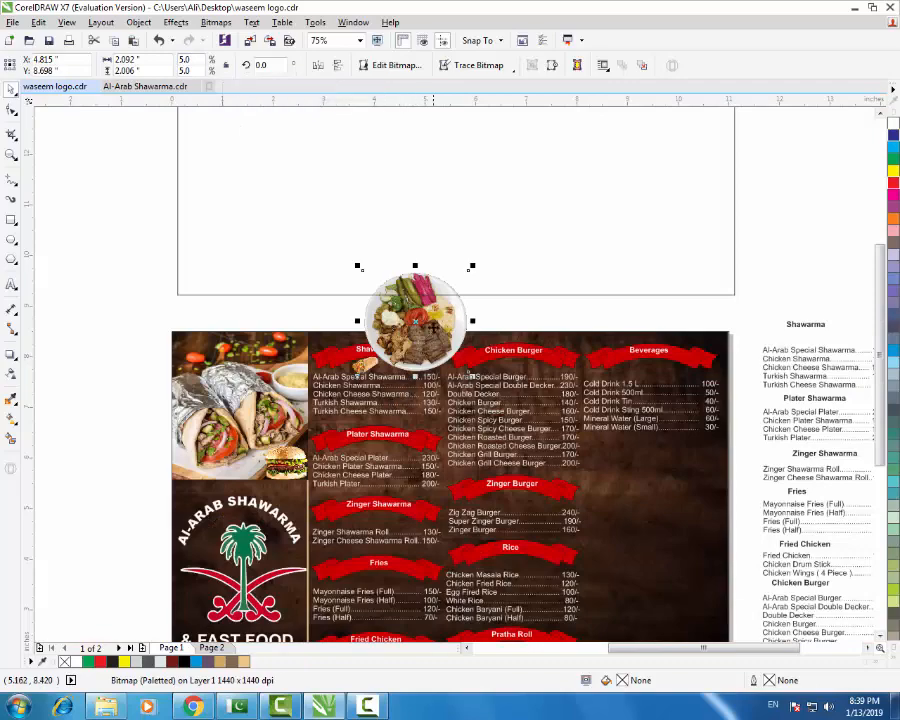
pyautogui.moveTo(375, 492); pyautogui.dragTo(373, 470)
pyautogui.scroll(2, 373, 470)
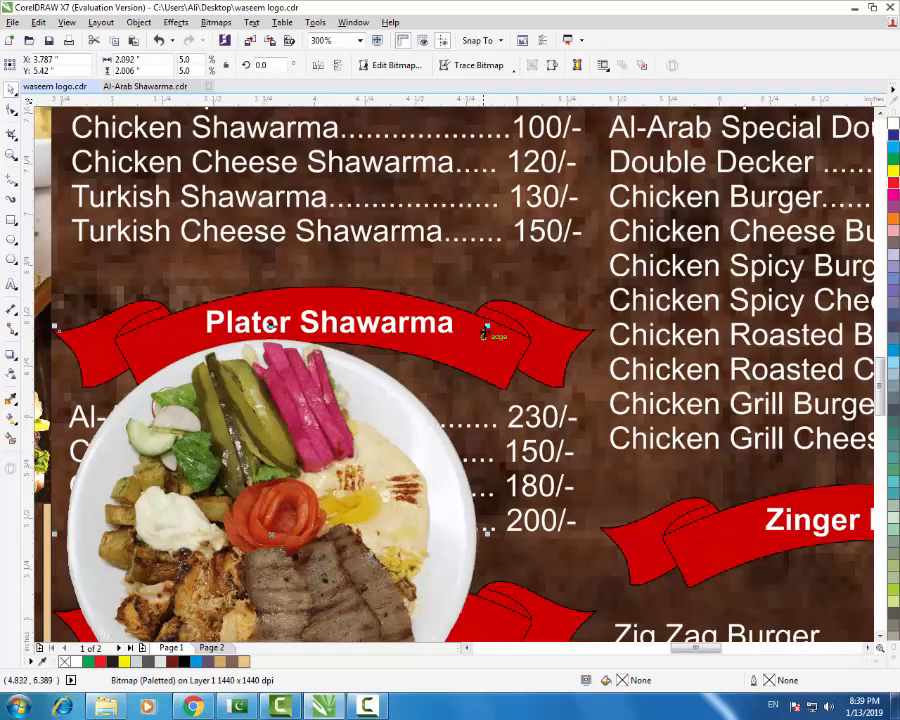
pyautogui.moveTo(485, 328); pyautogui.dragTo(299, 504)
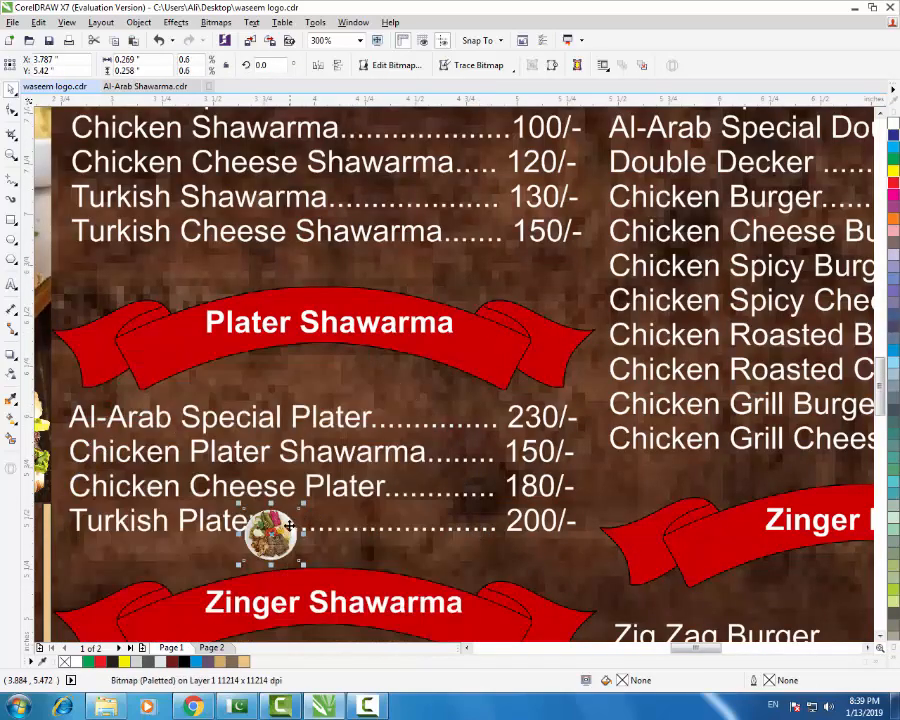
pyautogui.moveTo(312, 381); pyautogui.dragTo(305, 357)
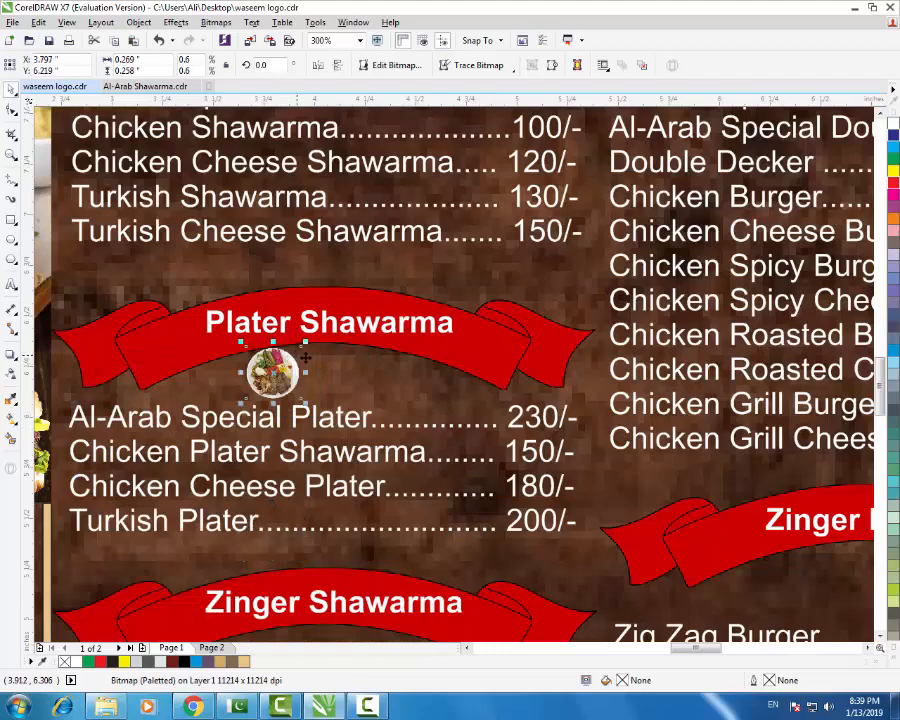
# - Fine-tune the plate icon's size and position beneath the banner, then deselect it
pyautogui.scroll(-4, 405, 375)
pyautogui.scroll(6, 381, 358)
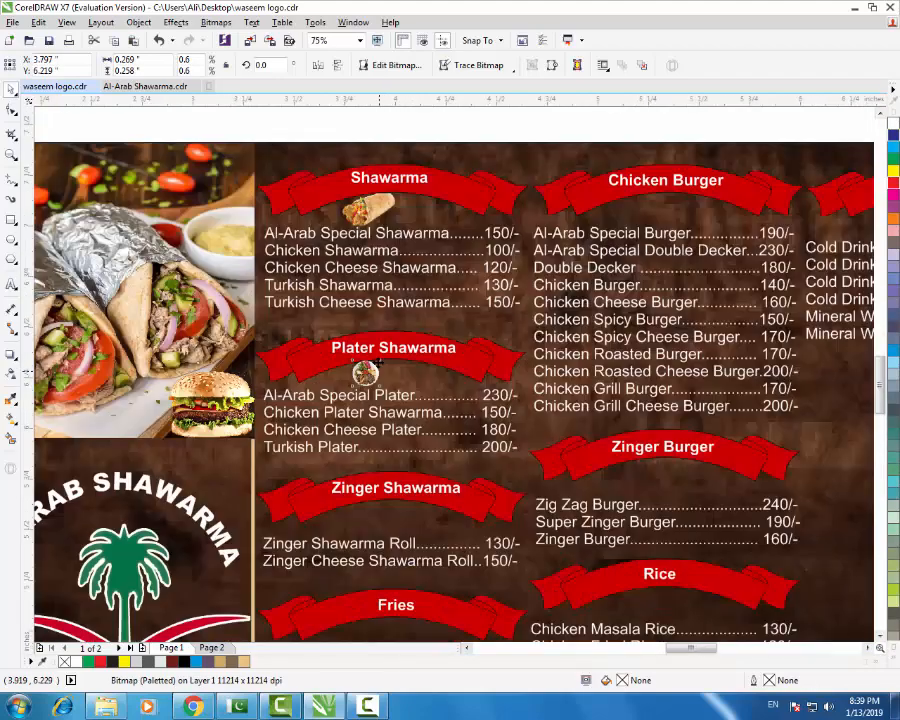
pyautogui.moveTo(388, 352); pyautogui.dragTo(418, 340)
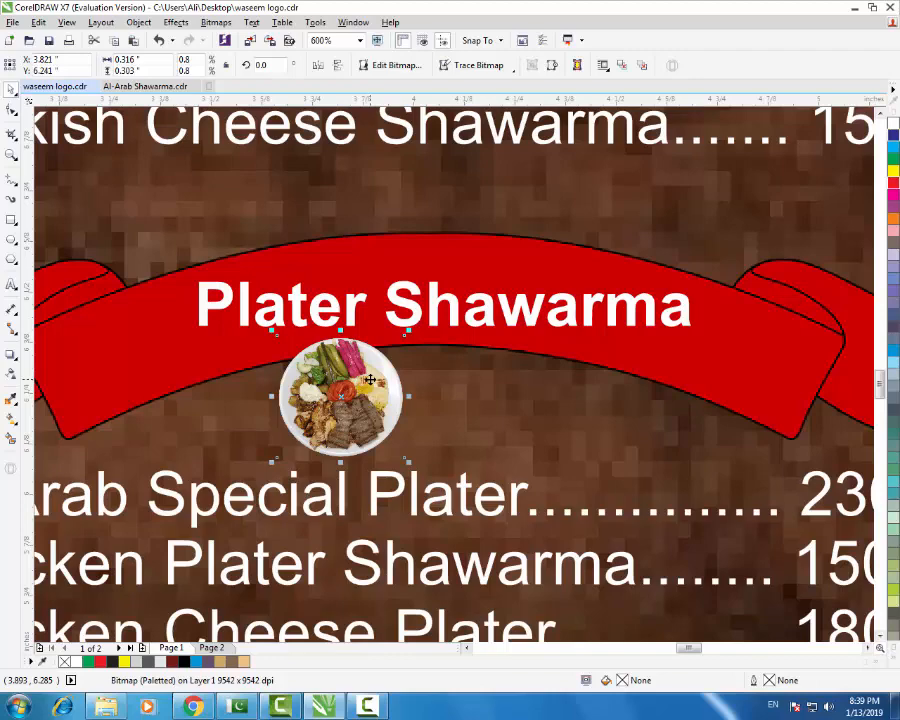
pyautogui.moveTo(368, 390); pyautogui.dragTo(438, 395)
pyautogui.moveTo(477, 337); pyautogui.dragTo(466, 346)
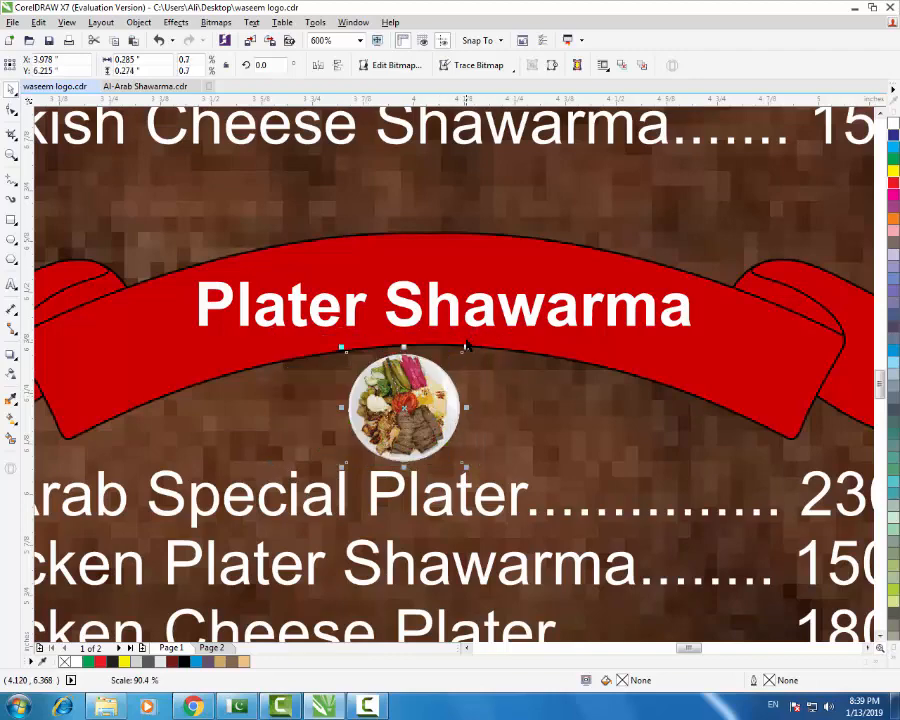
pyautogui.scroll(-2, 407, 276)
pyautogui.scroll(-1, 405, 374)
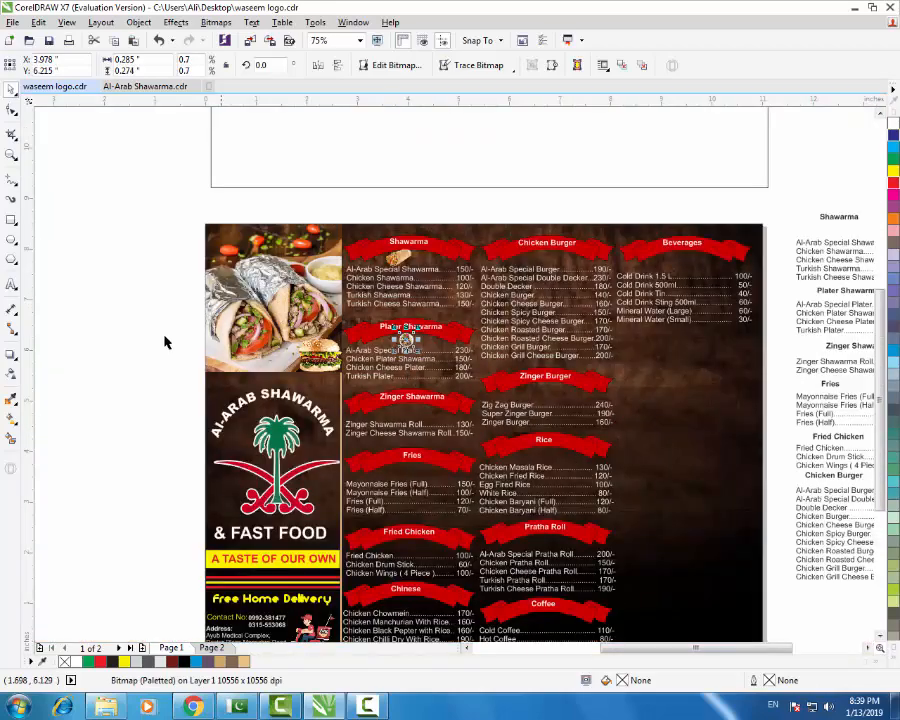
pyautogui.click(167, 344)
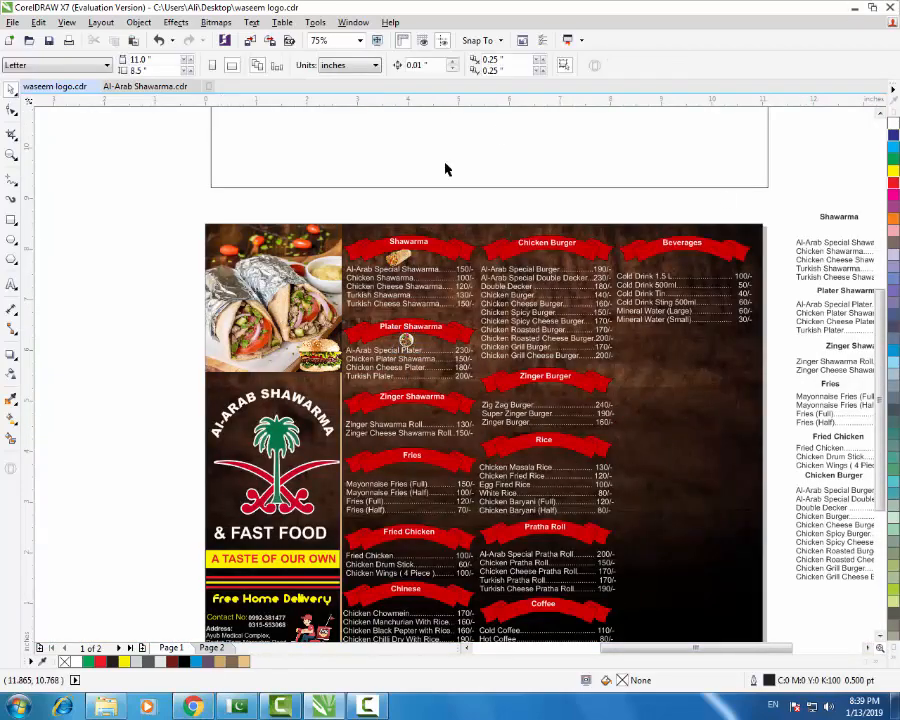
# - Adjust the shawarma wrap icon under its banner and bring Chrome's image results back
pyautogui.scroll(2, 350, 246)
pyautogui.moveTo(474, 289); pyautogui.dragTo(622, 307)
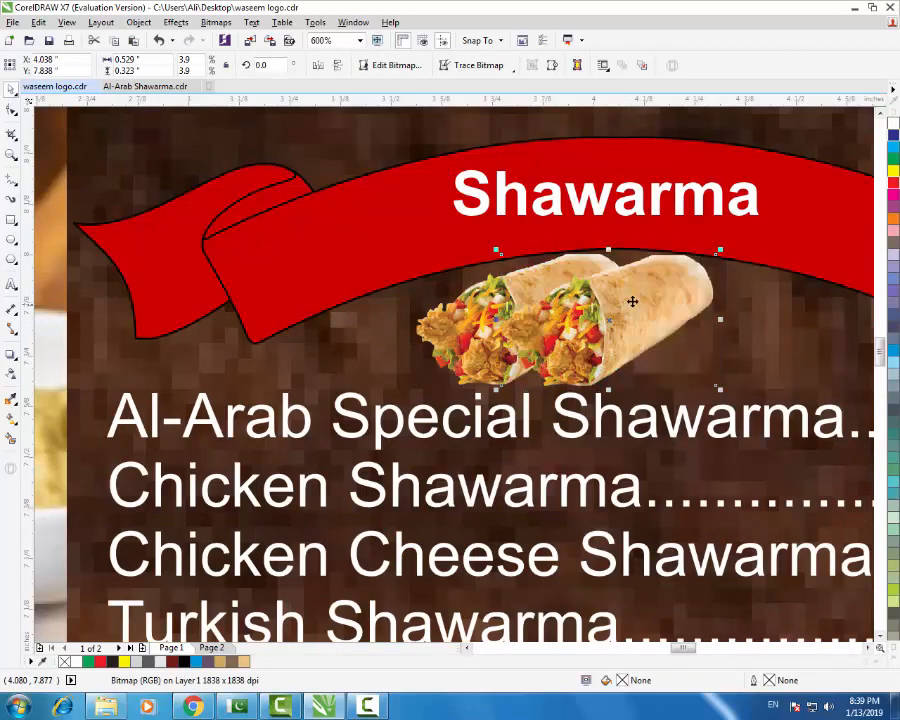
pyautogui.scroll(-2, 440, 255)
pyautogui.scroll(1, 515, 497)
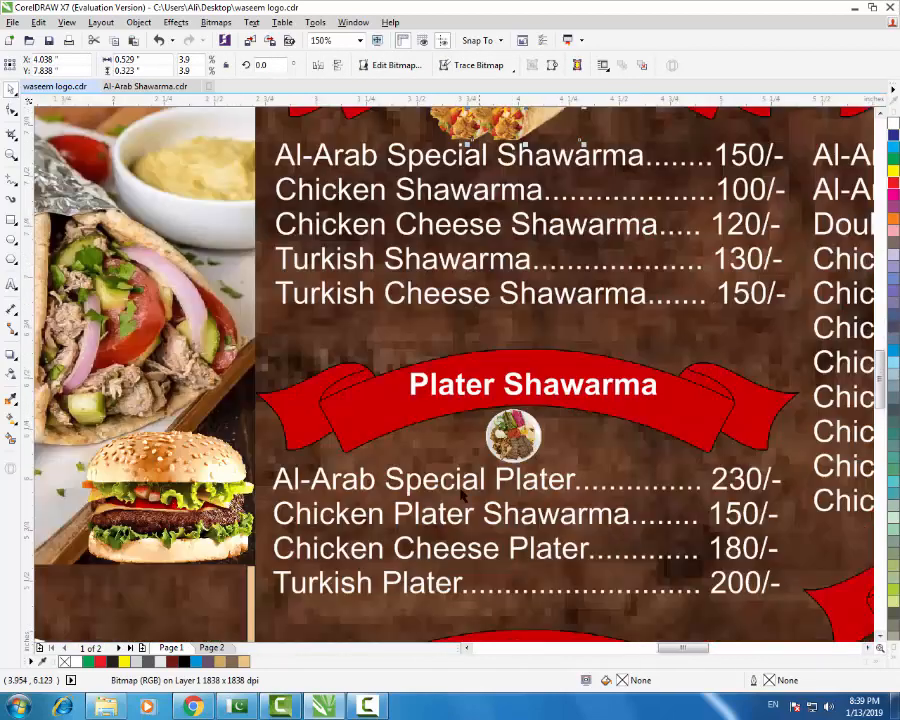
pyautogui.click(193, 707)
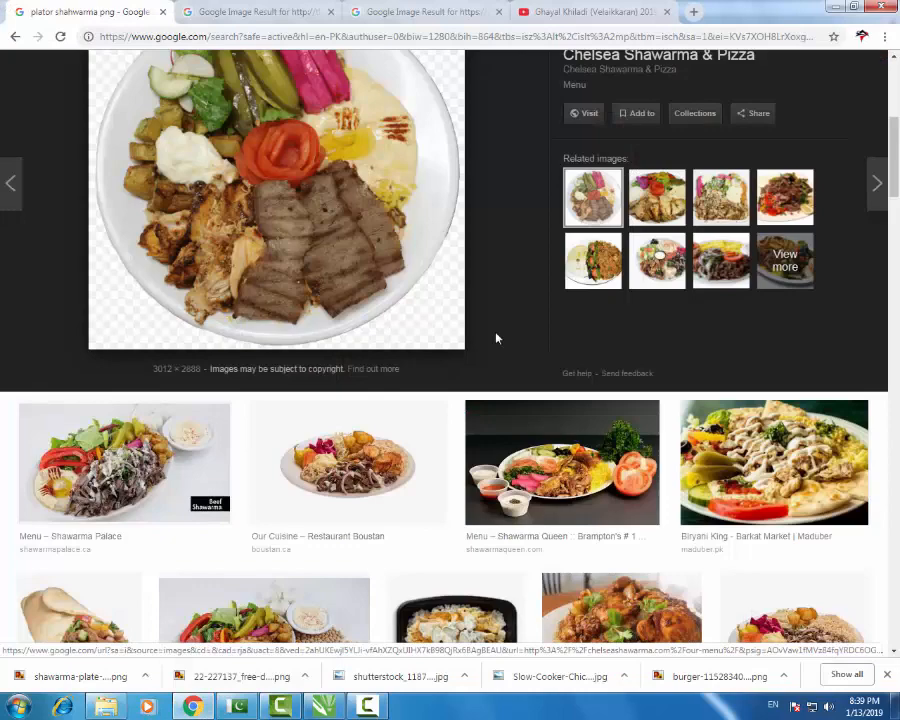
# - Save the Restaurant Boustan plate image as FS-Al-Boustan0639.png and drag it into CorelDRAW
pyautogui.click(404, 470)
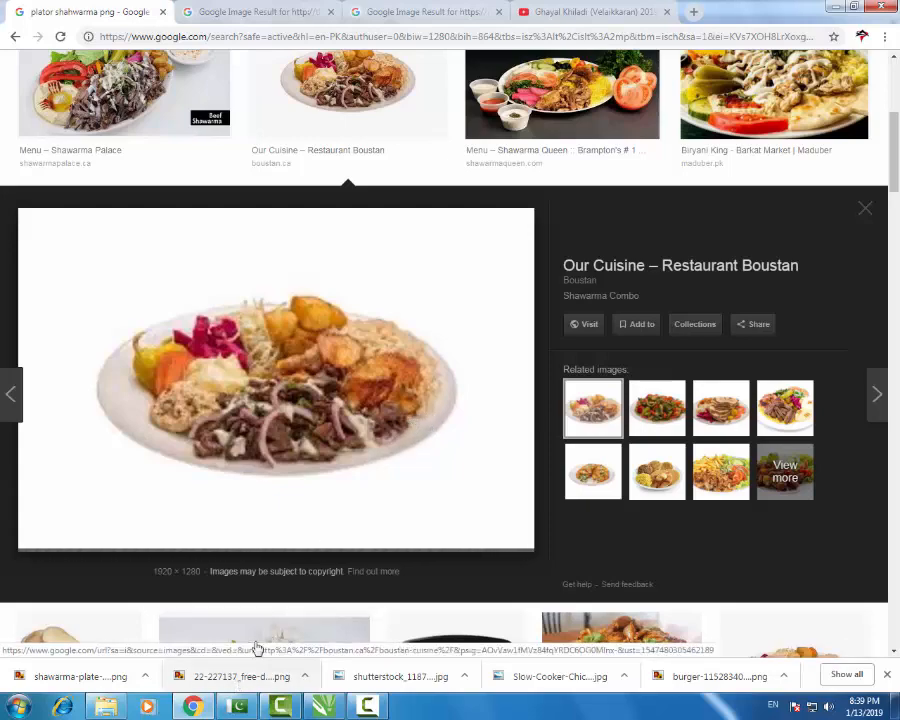
pyautogui.click(200, 708)
pyautogui.scroll(-2, 445, 457)
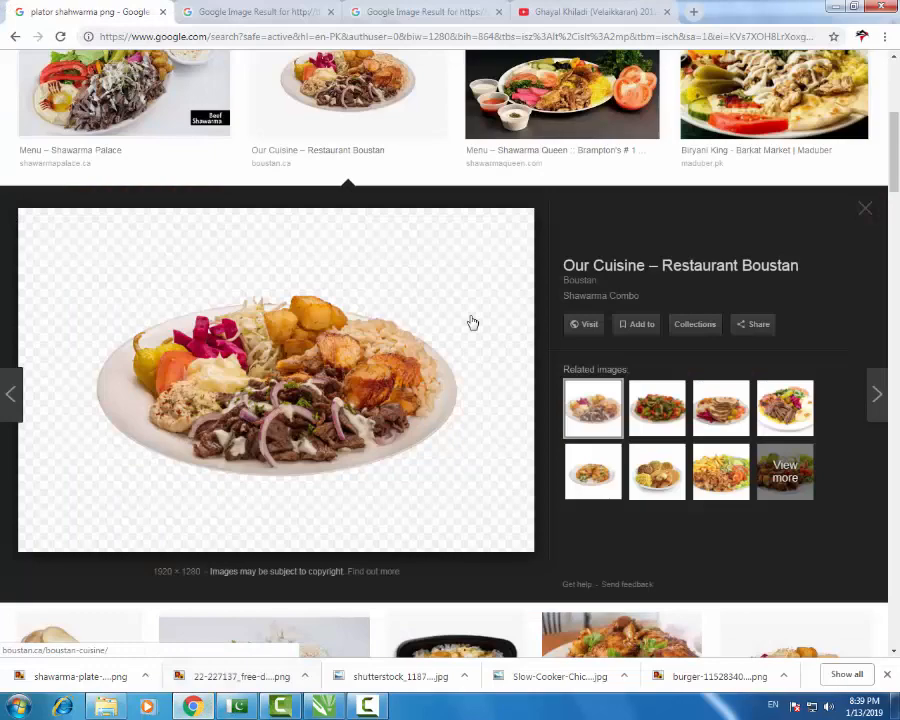
pyautogui.rightClick(327, 382)
pyautogui.click(396, 512)
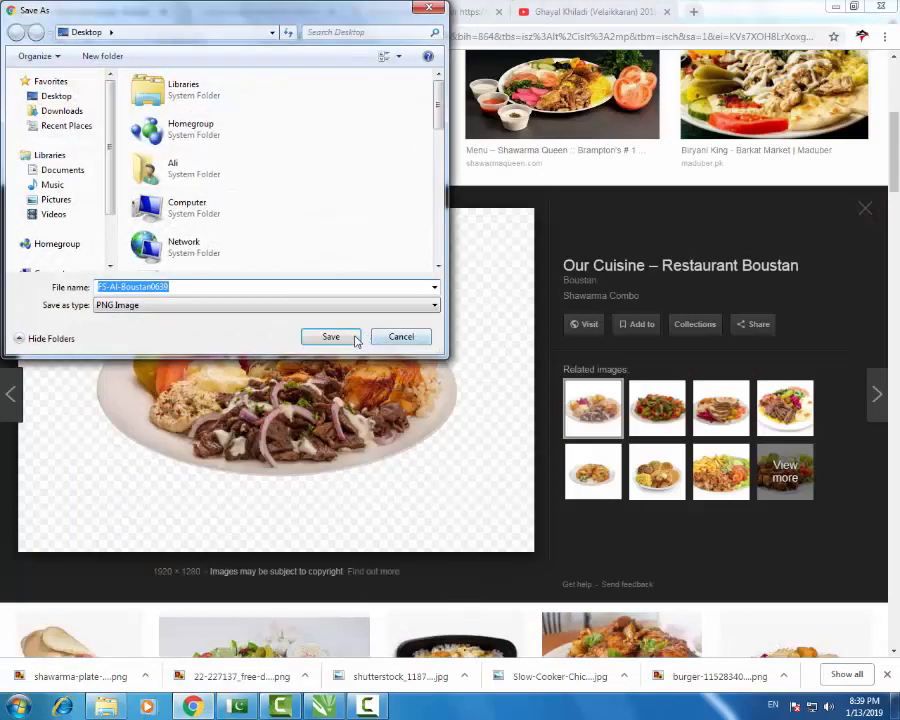
pyautogui.click(340, 330)
pyautogui.moveTo(322, 706); pyautogui.dragTo(546, 419)
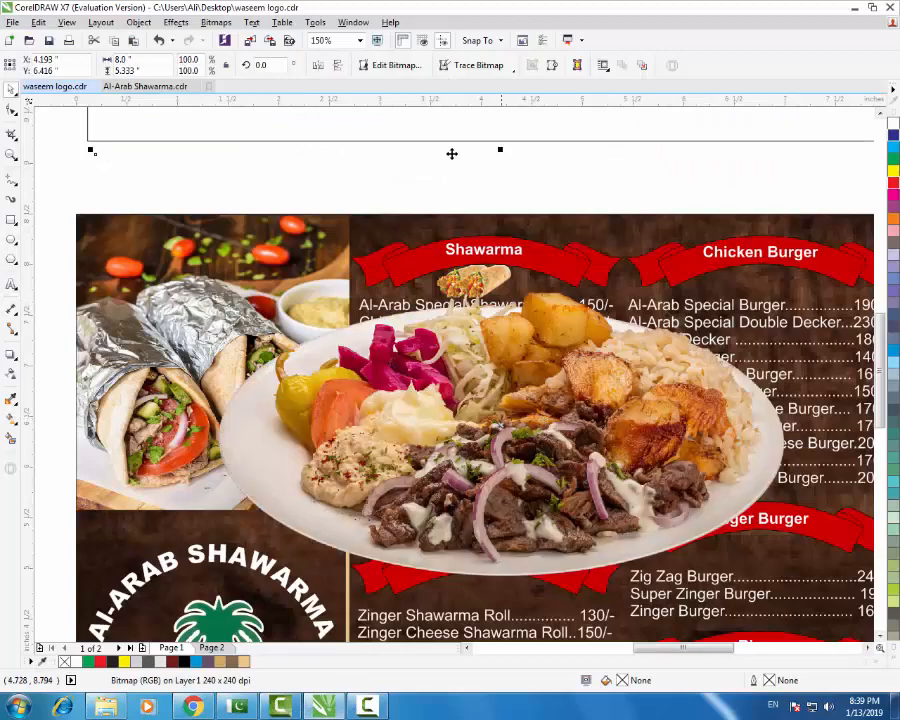
# - Shrink the Boustan plate photo to a tiny icon under Plater Shawarma and deselect it
pyautogui.moveTo(91, 150); pyautogui.dragTo(527, 460)
pyautogui.scroll(1, 512, 442)
pyautogui.scroll(2, 508, 454)
pyautogui.scroll(-2, 412, 400)
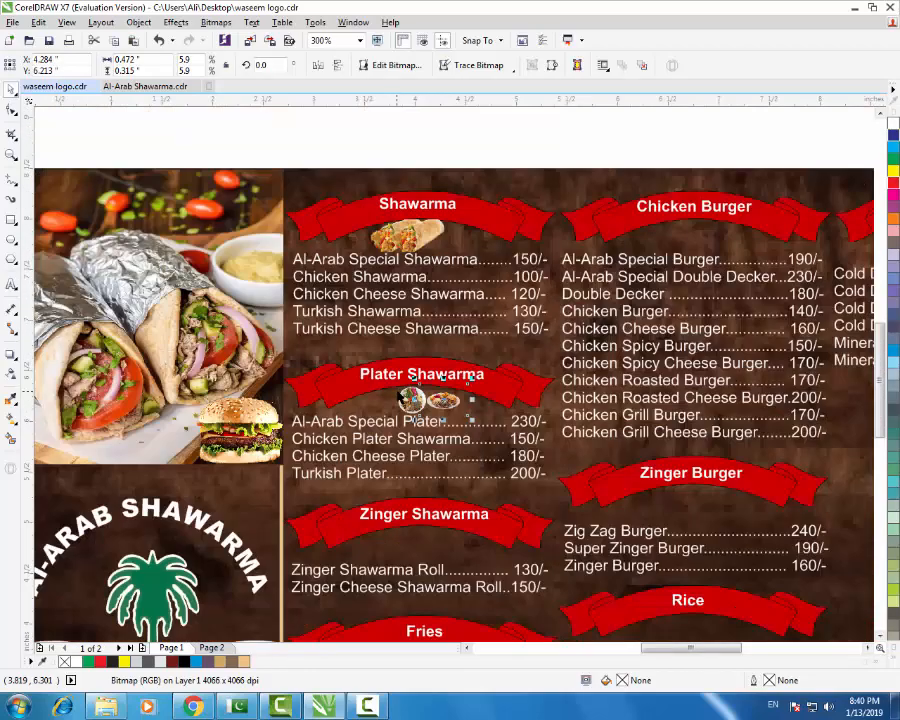
pyautogui.scroll(1, 430, 540)
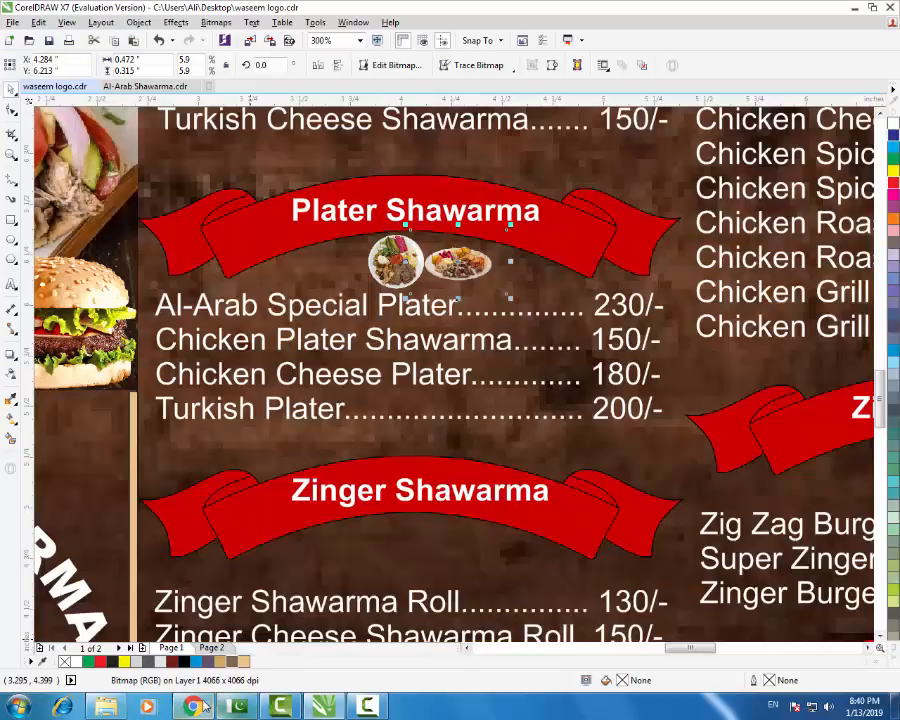
pyautogui.click(204, 706)
pyautogui.scroll(5, 438, 339)
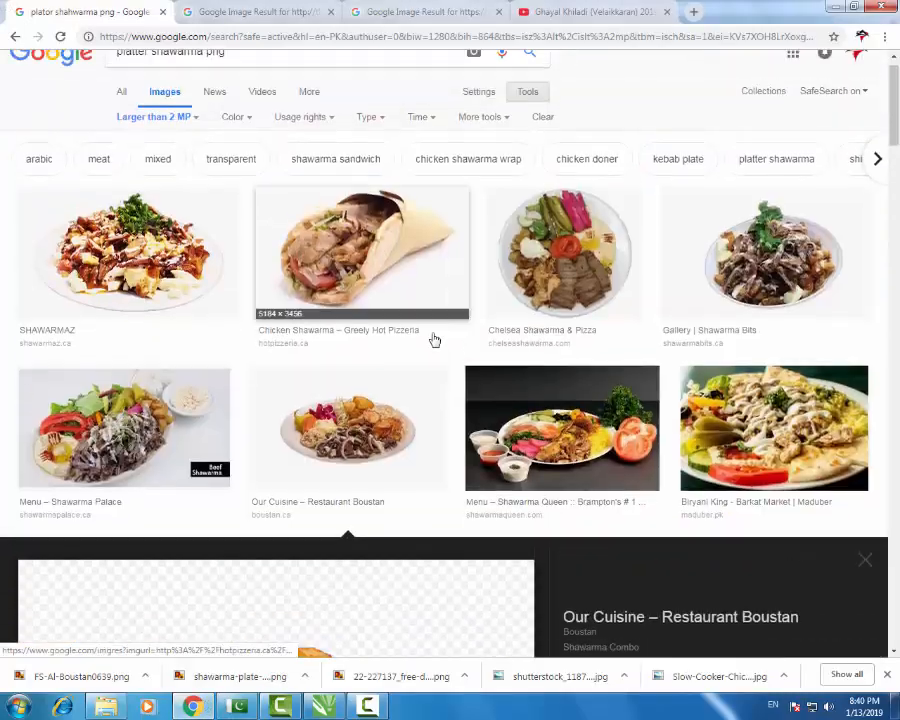
pyautogui.click(330, 705)
pyautogui.scroll(-1, 425, 295)
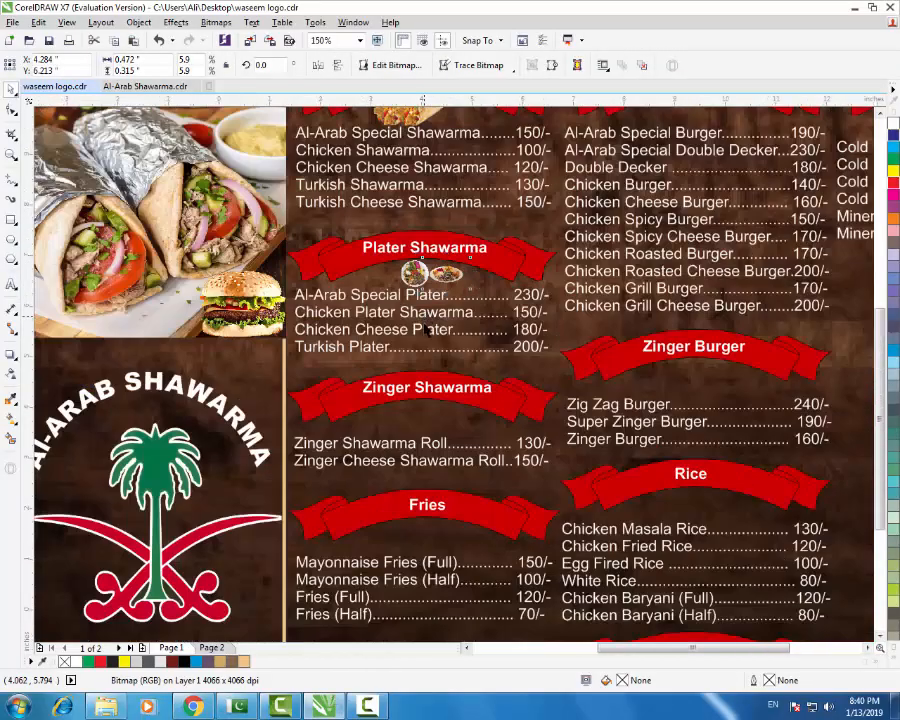
pyautogui.scroll(-1, 425, 295)
pyautogui.click(537, 161)
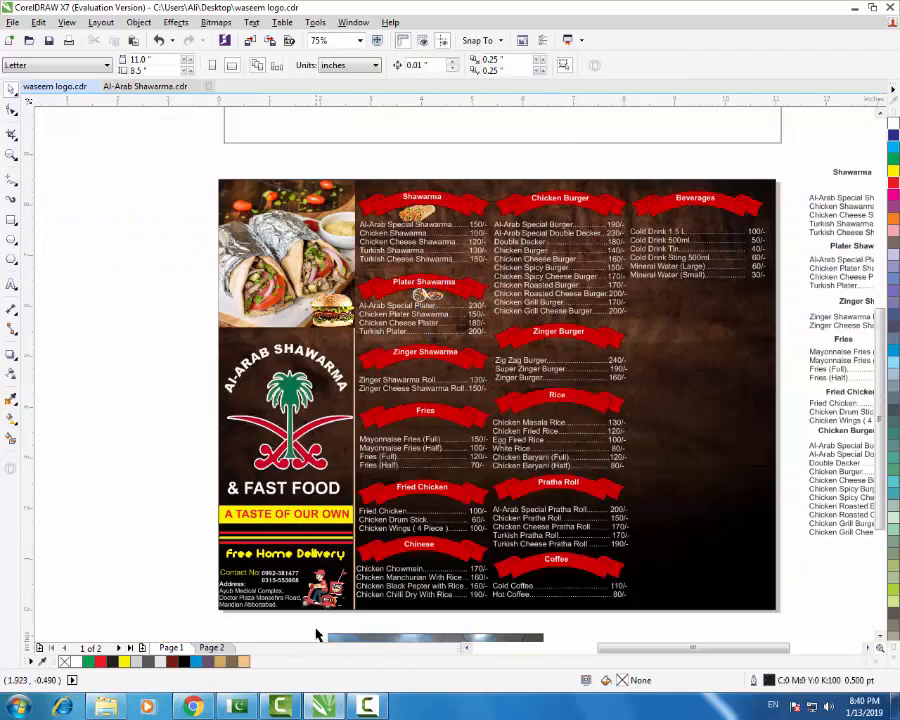
# - Check the menu once more, then return to Chrome's platter shawarma image results
pyautogui.hotkey('alt', 'Tab')
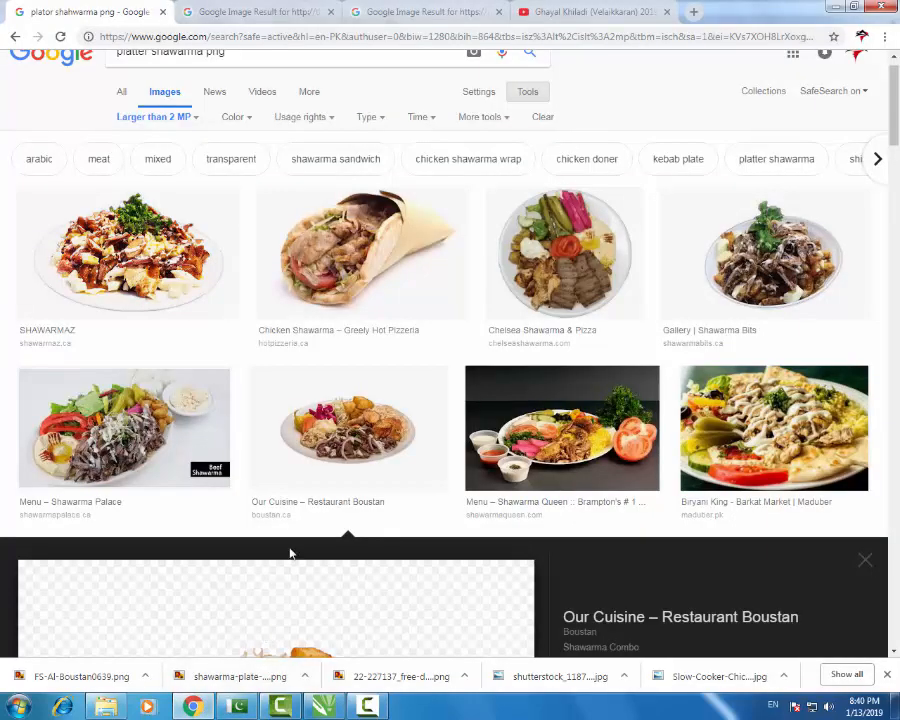
pyautogui.click(323, 706)
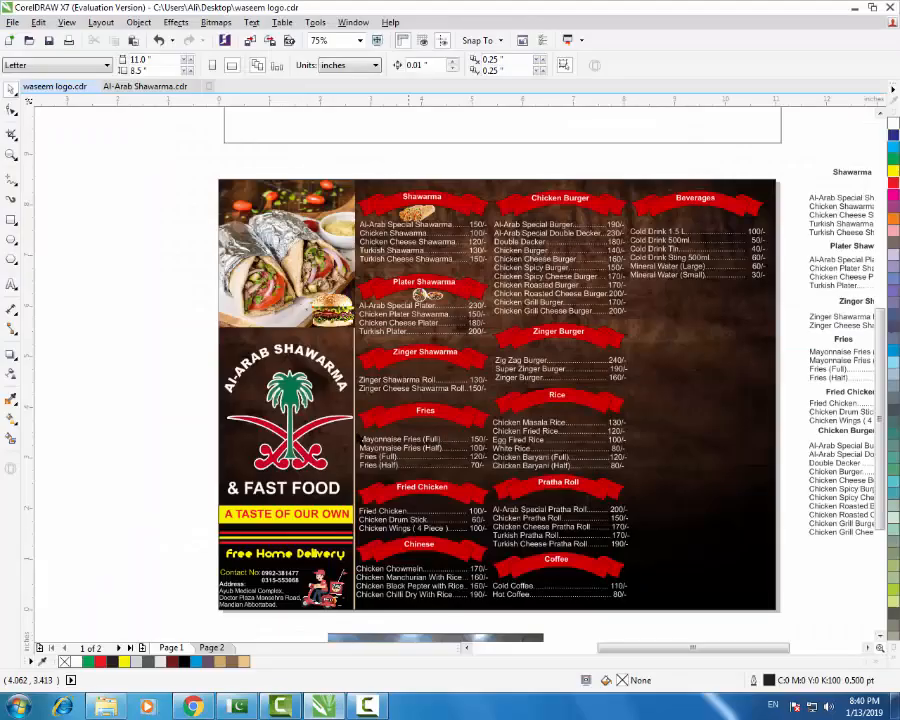
pyautogui.scroll(-1, 255, 434)
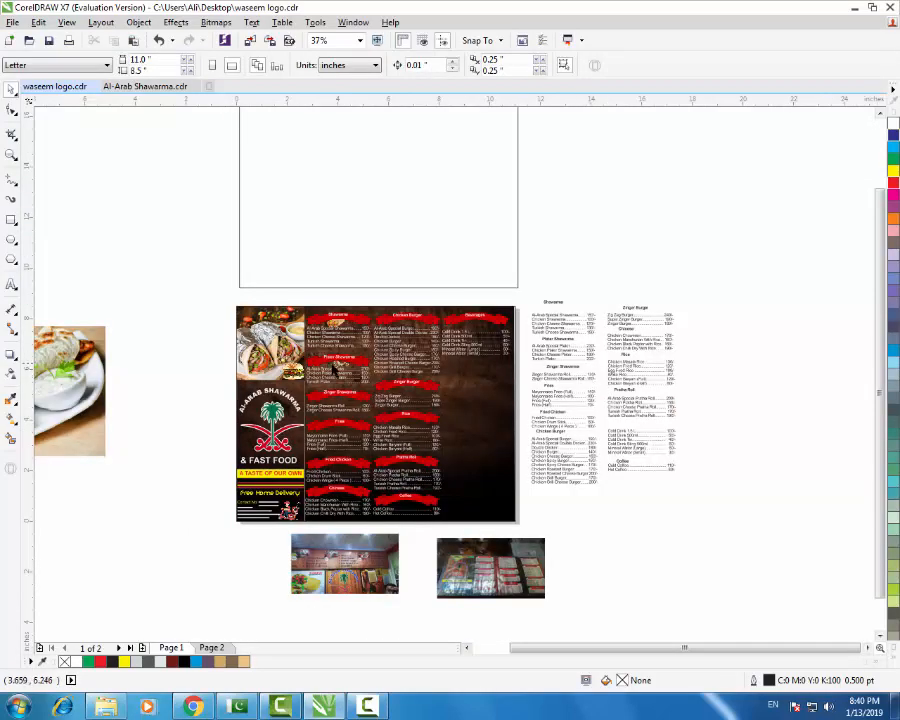
pyautogui.scroll(1, 331, 367)
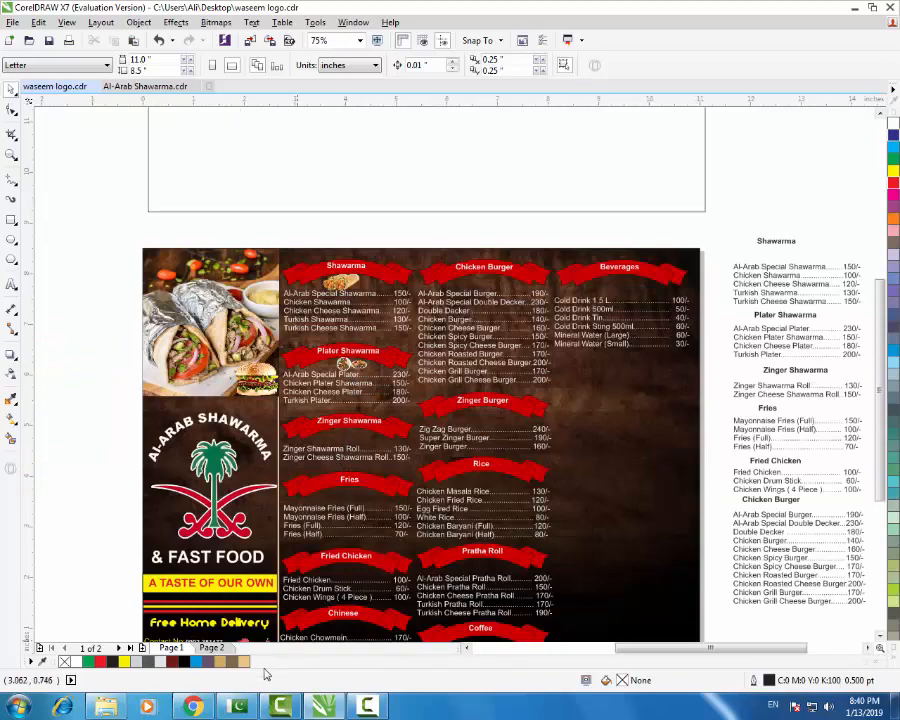
pyautogui.hotkey('alt', 'Tab')
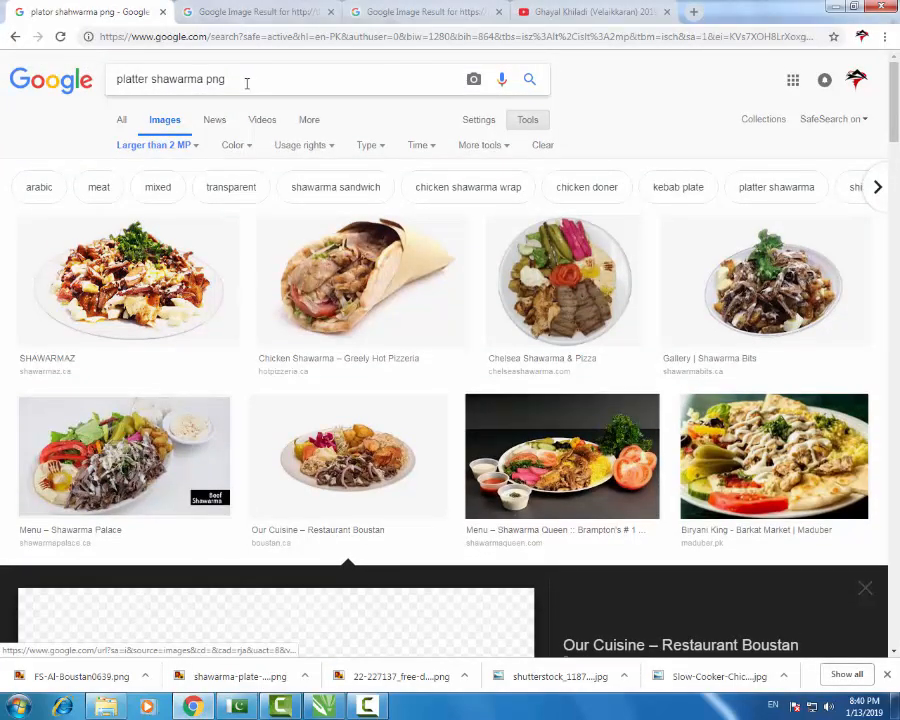
# - Change the search to 'zinger shawarma png' and preview the burger with red peppers image
pyautogui.doubleClick(130, 79)
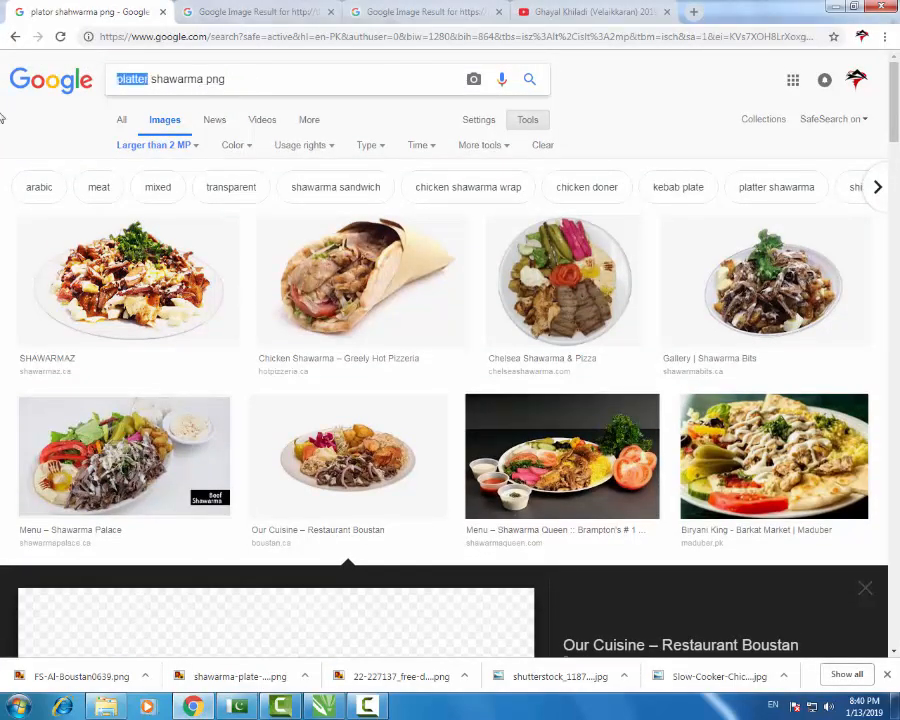
pyautogui.write('zinger')
pyautogui.press('Return')
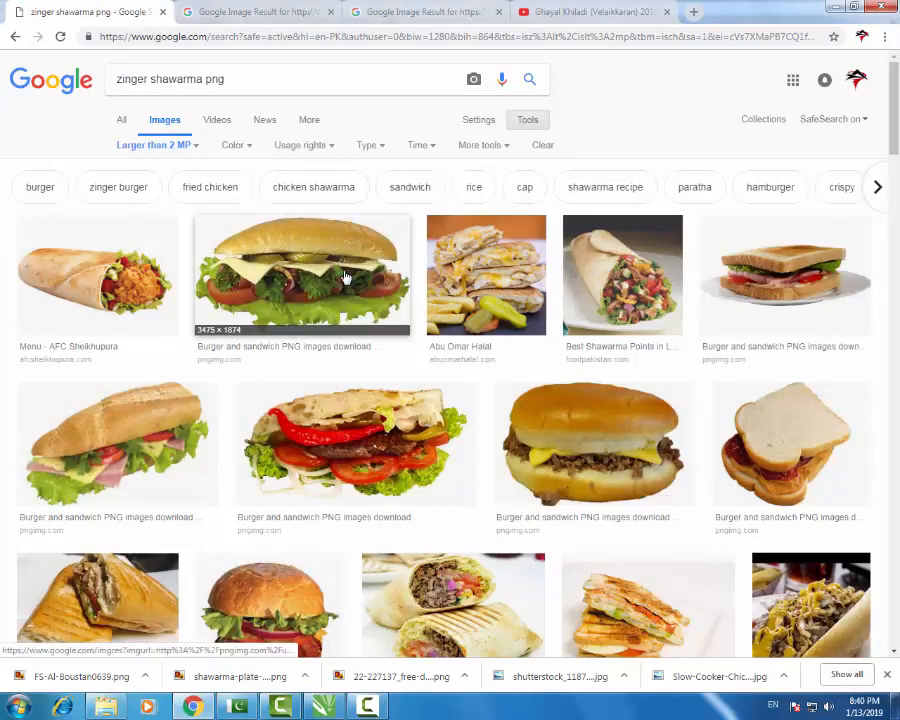
pyautogui.click(336, 288)
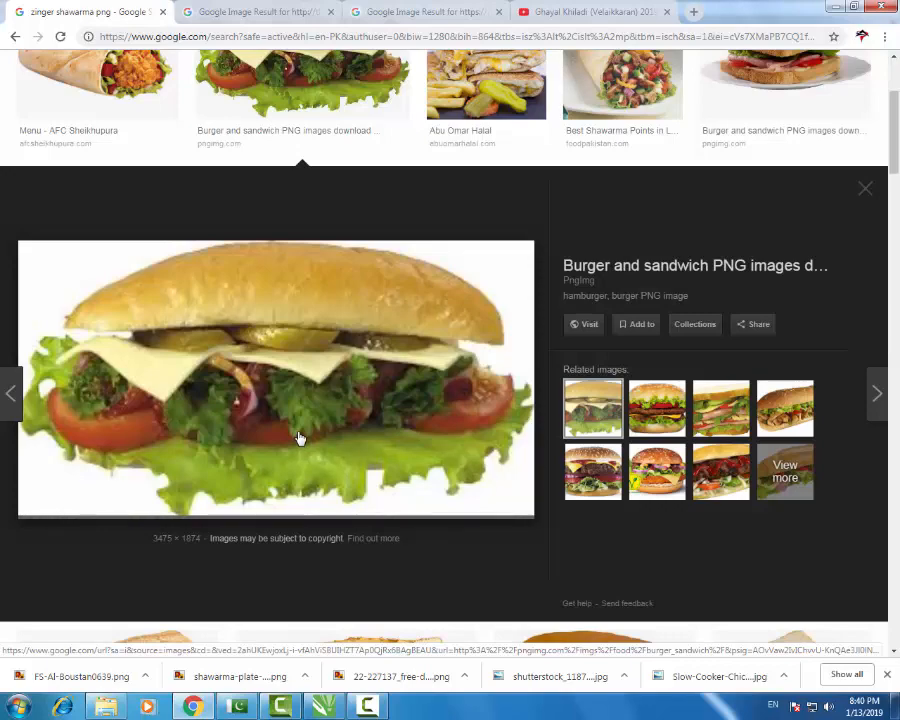
pyautogui.scroll(3, 190, 330)
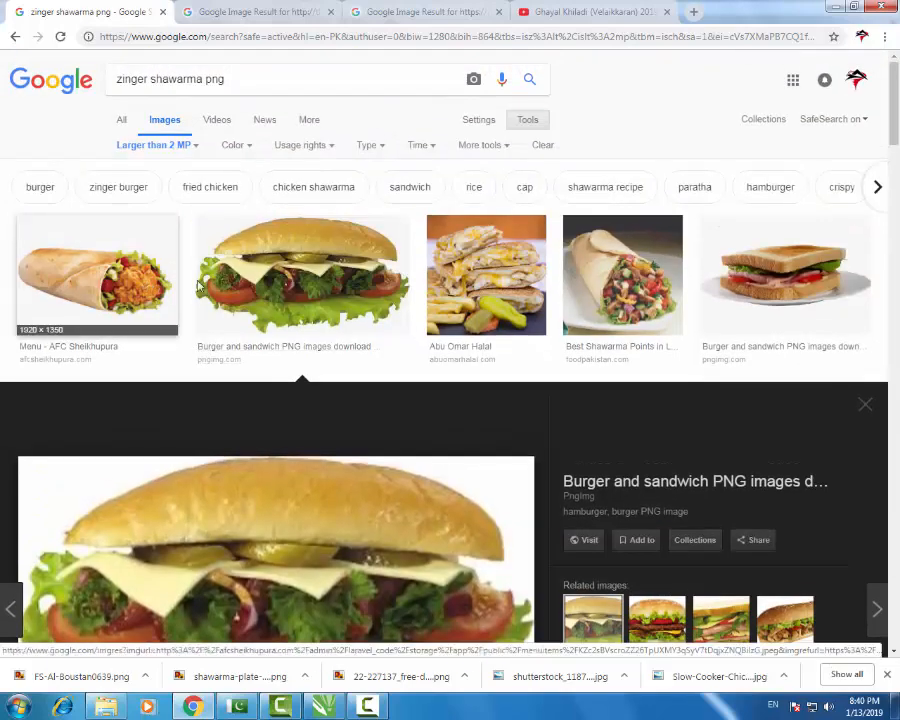
pyautogui.click(865, 404)
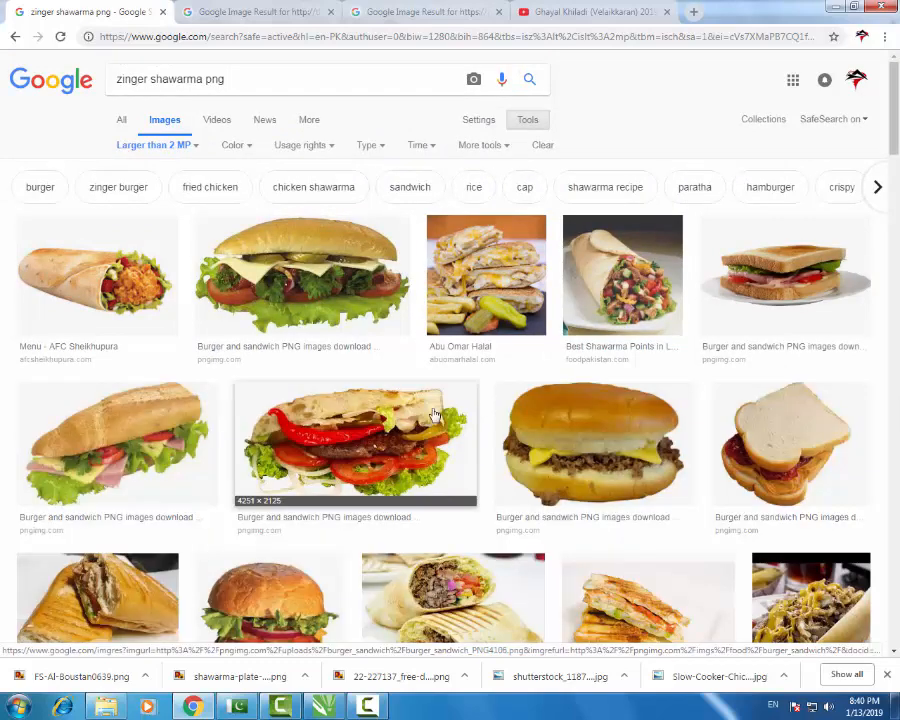
pyautogui.click(356, 428)
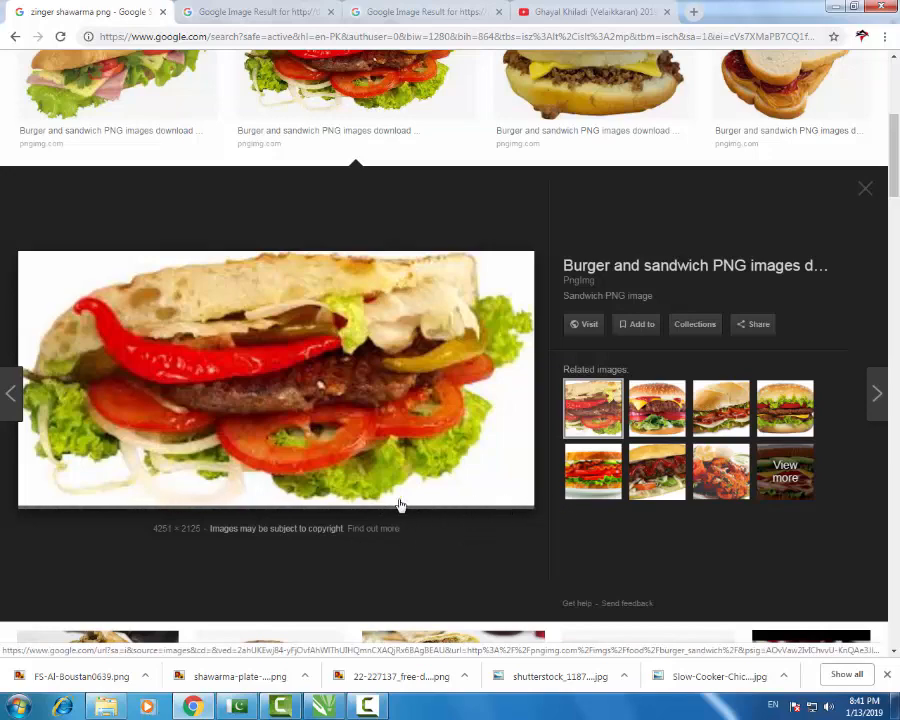
# - Save the burger image as a PNG download and return to the CorelDRAW menu
pyautogui.click(204, 707)
pyautogui.click(204, 707)
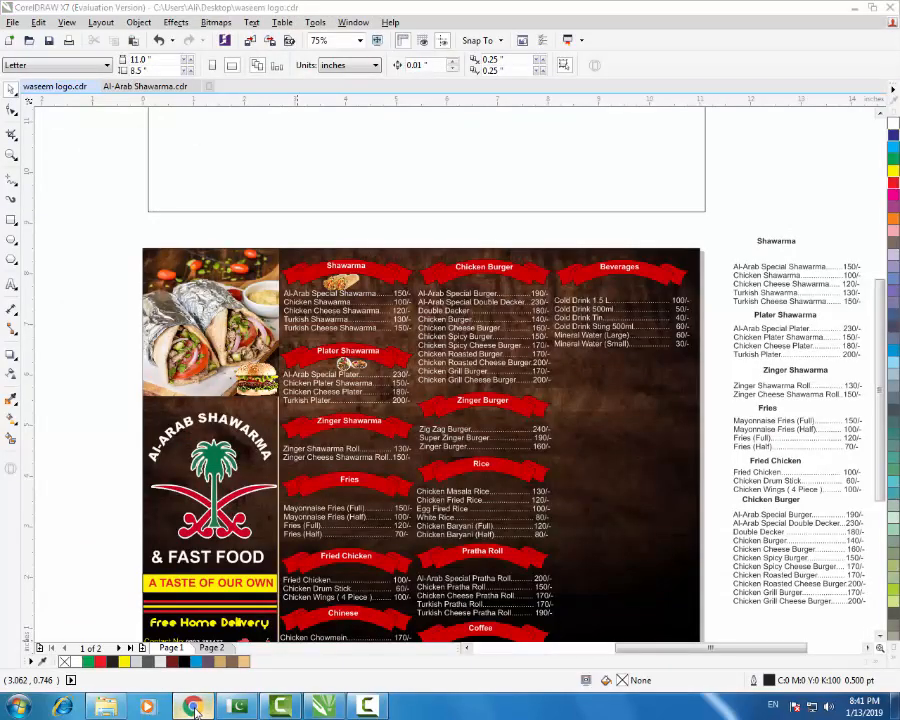
pyautogui.scroll(-3, 398, 482)
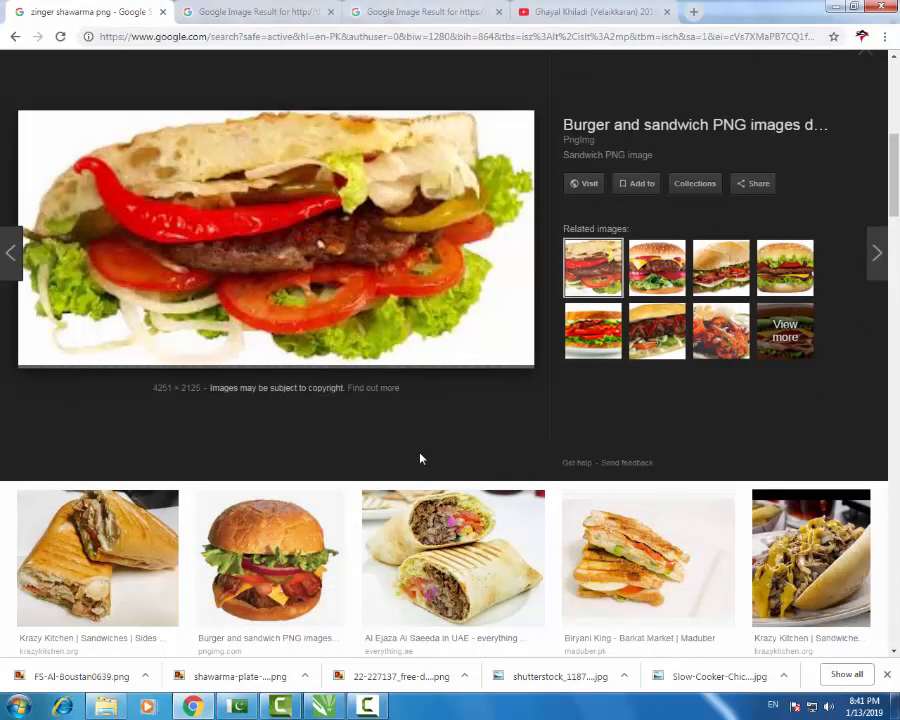
pyautogui.rightClick(166, 252)
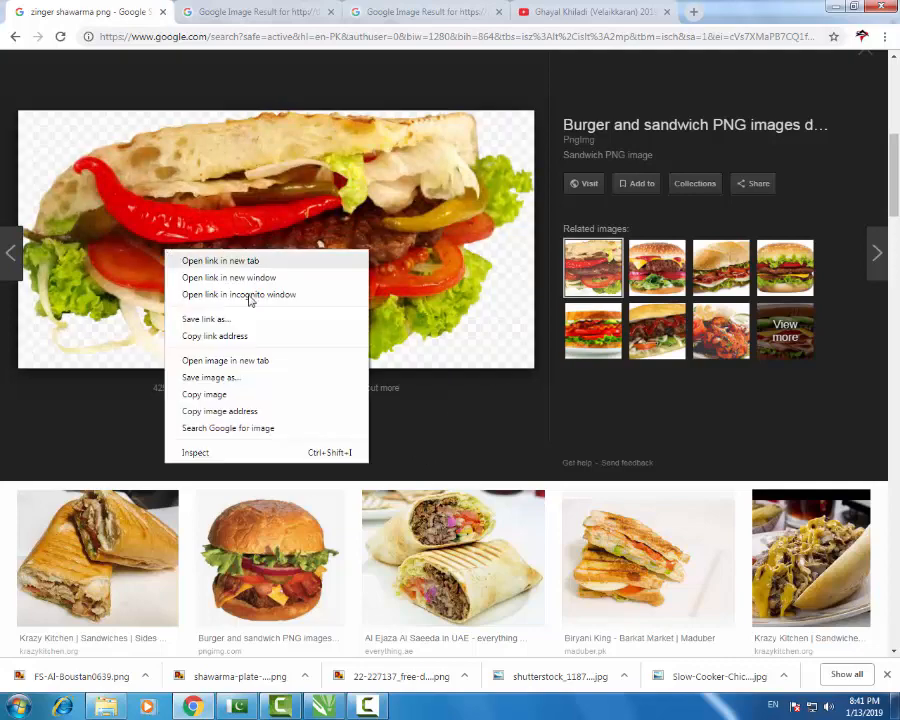
pyautogui.click(231, 377)
pyautogui.click(336, 339)
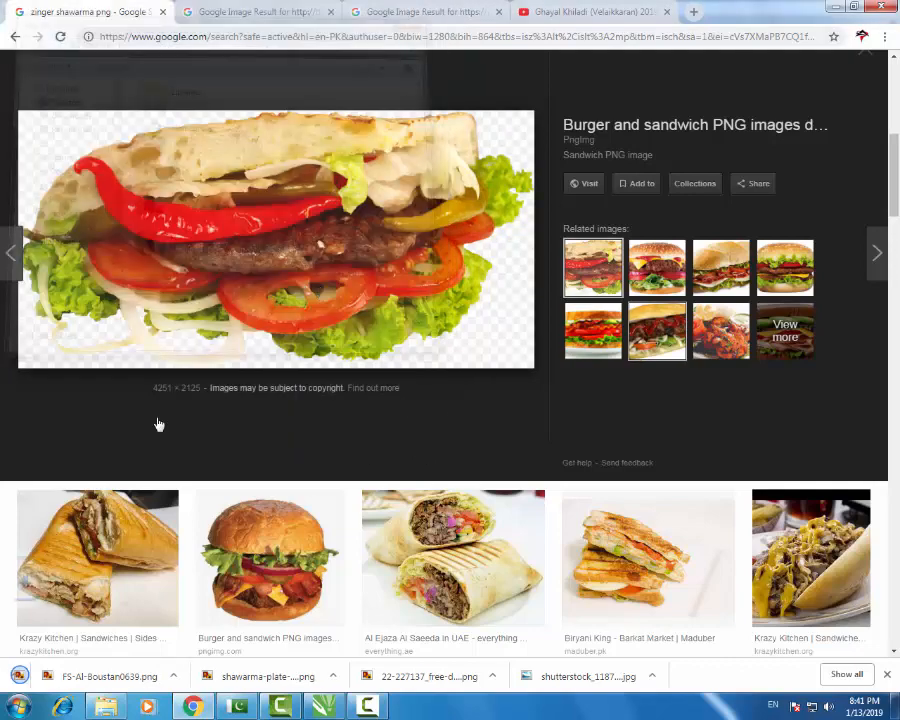
pyautogui.click(363, 696)
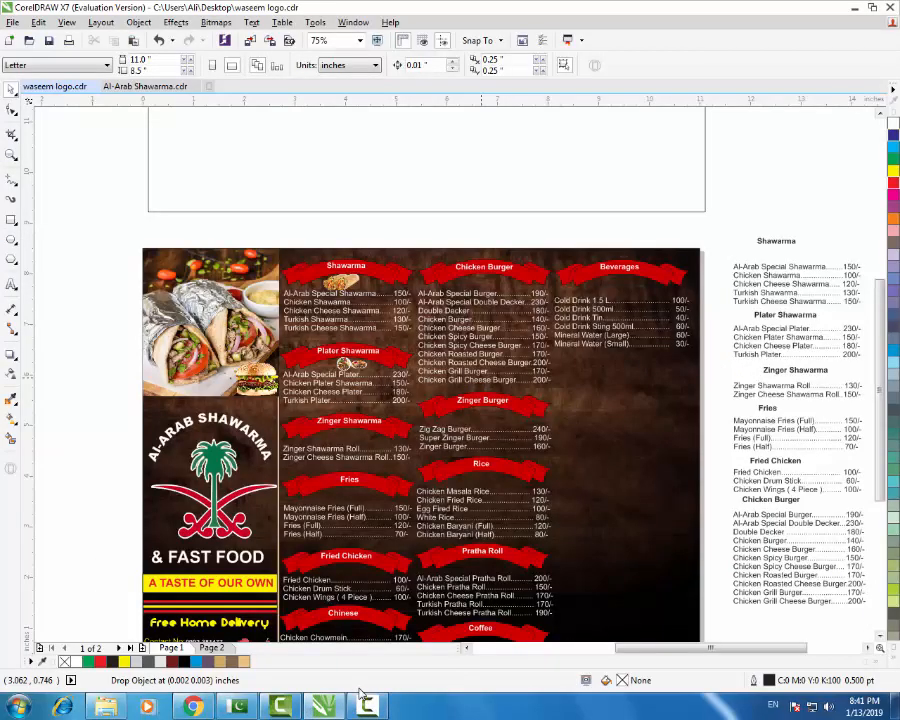
# - Paste the burger image and scale it into a small icon under the Zinger Shawarma banner
pyautogui.hotkey('ctrl', 'v')
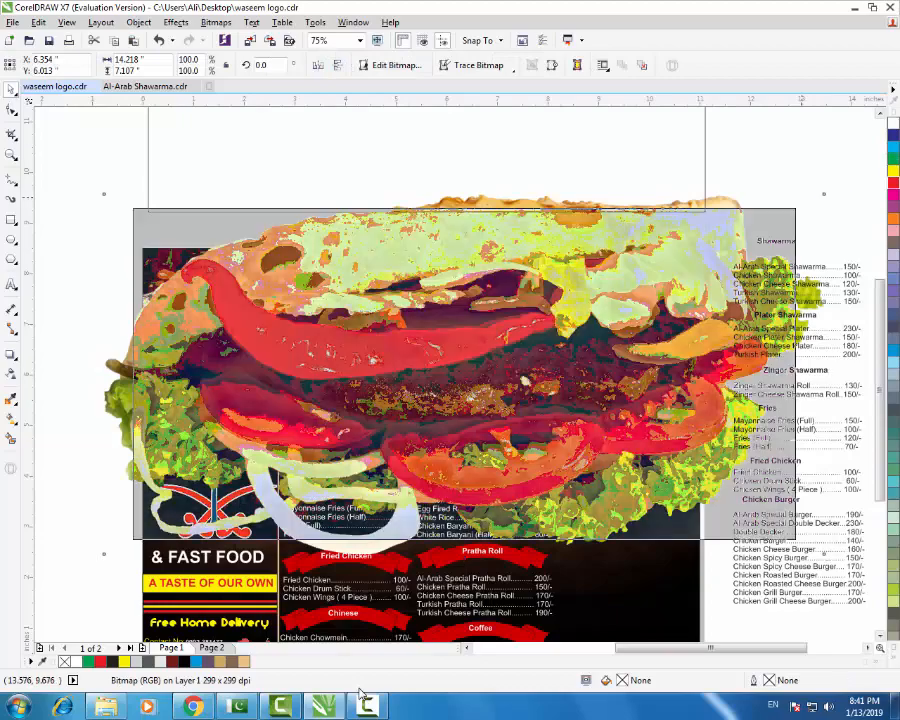
pyautogui.moveTo(824, 194); pyautogui.dragTo(499, 357)
pyautogui.scroll(1, 400, 425)
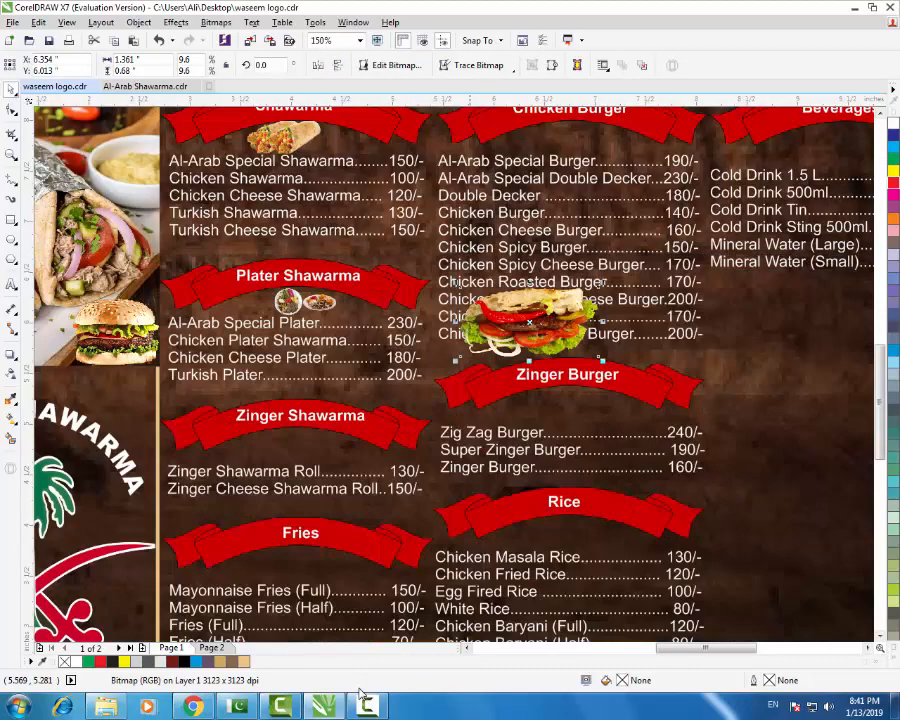
pyautogui.moveTo(539, 309)
pyautogui.mouseDown()
pyautogui.moveTo(365, 407)
pyautogui.moveTo(319, 421)
pyautogui.mouseUp()
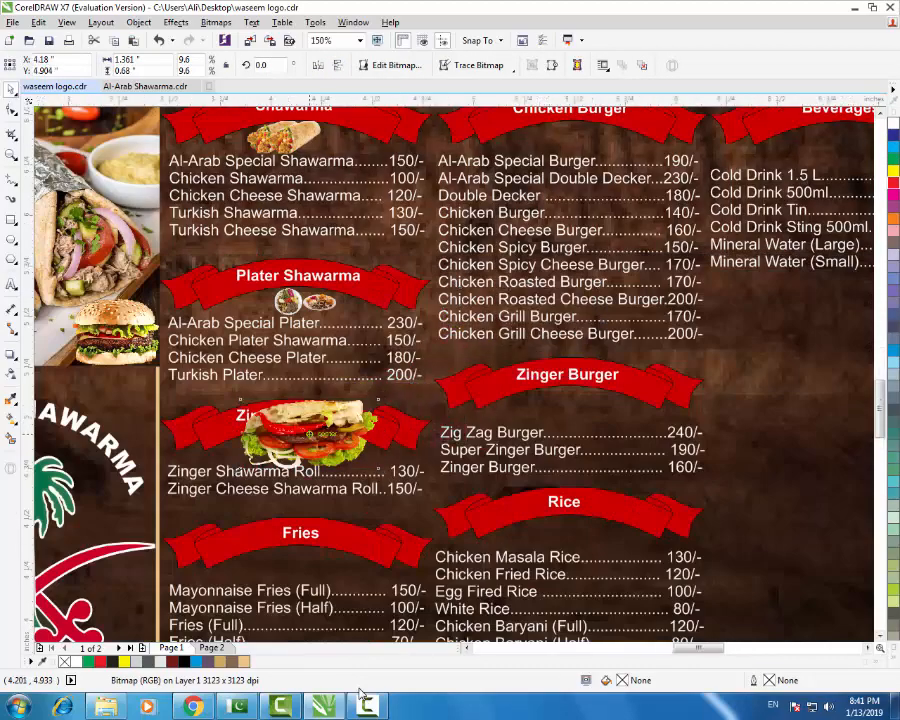
pyautogui.scroll(1, 311, 431)
pyautogui.moveTo(449, 366)
pyautogui.mouseDown()
pyautogui.moveTo(310, 436)
pyautogui.moveTo(288, 438)
pyautogui.moveTo(294, 434)
pyautogui.mouseUp()
pyautogui.scroll(-2, 309, 411)
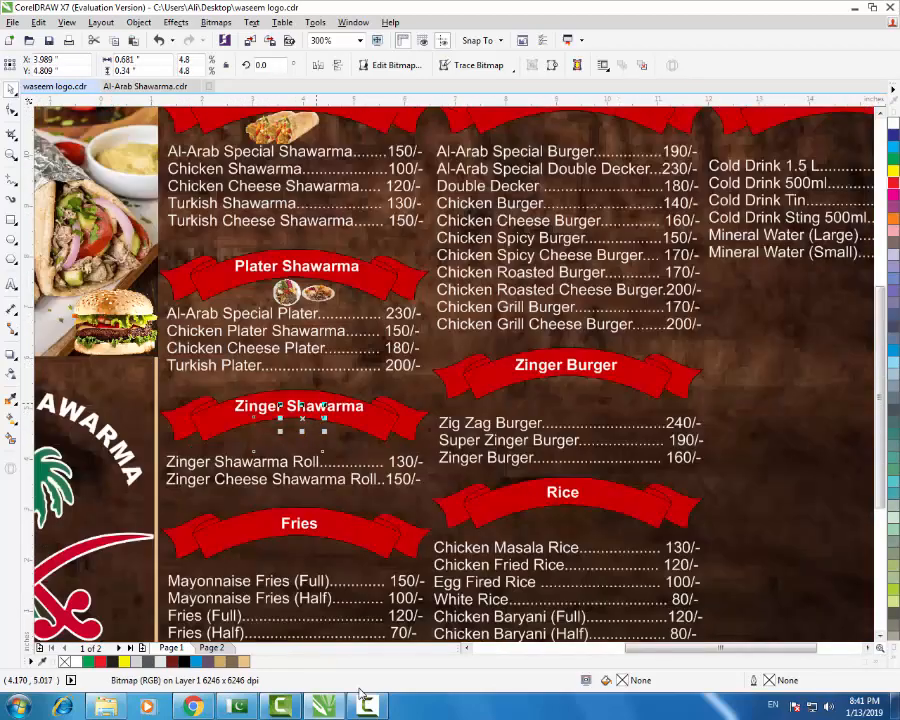
pyautogui.scroll(-2, 303, 416)
pyautogui.scroll(1, 290, 512)
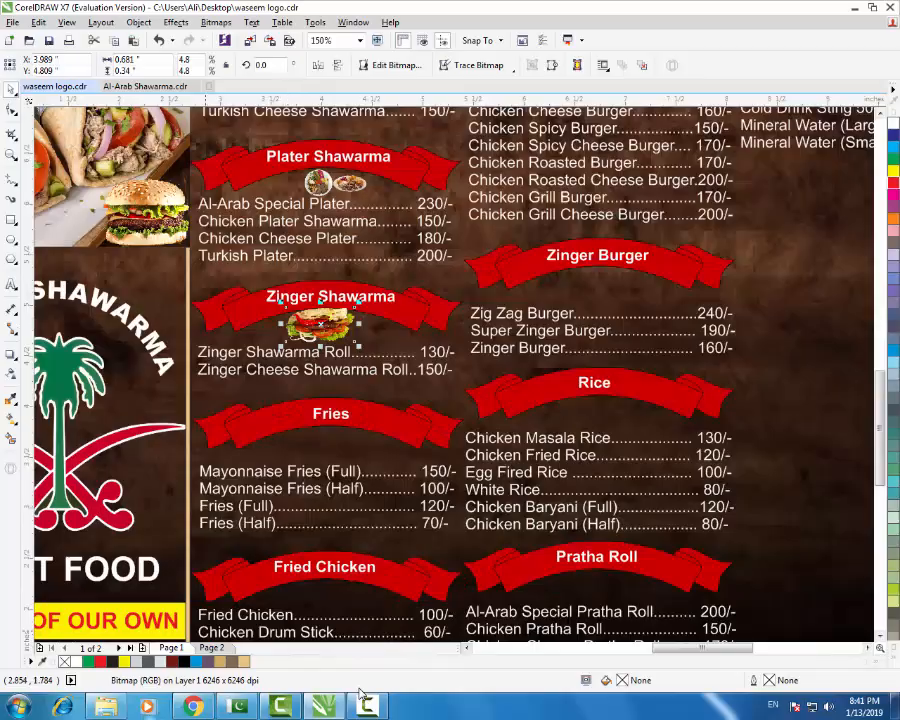
pyautogui.click(193, 706)
pyautogui.scroll(7, 300, 440)
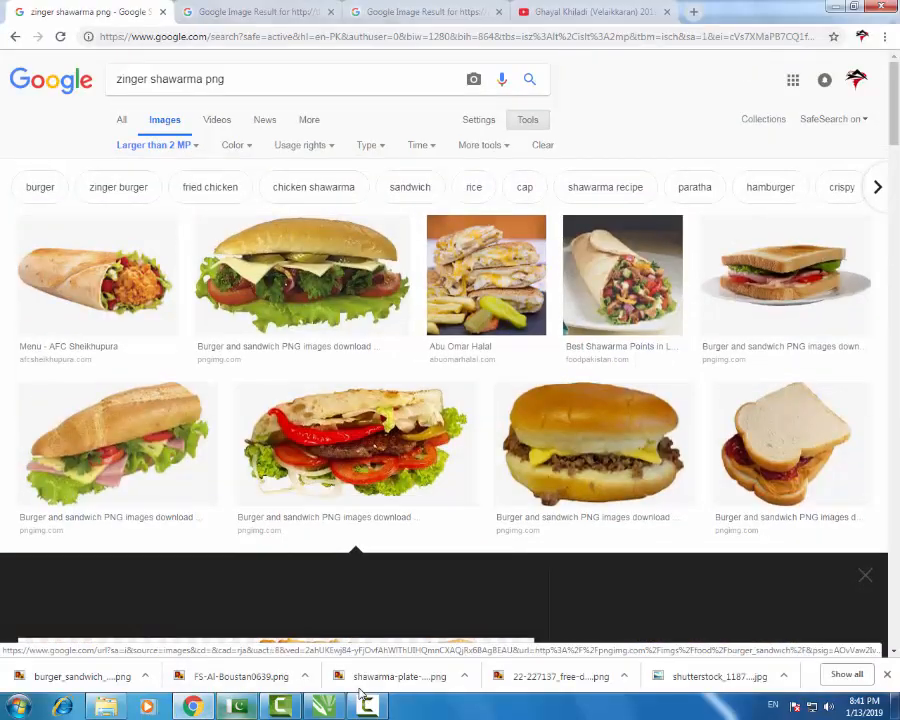
# - Replace the query with 'fries png' and run the image search
pyautogui.click(323, 706)
pyautogui.click(323, 706)
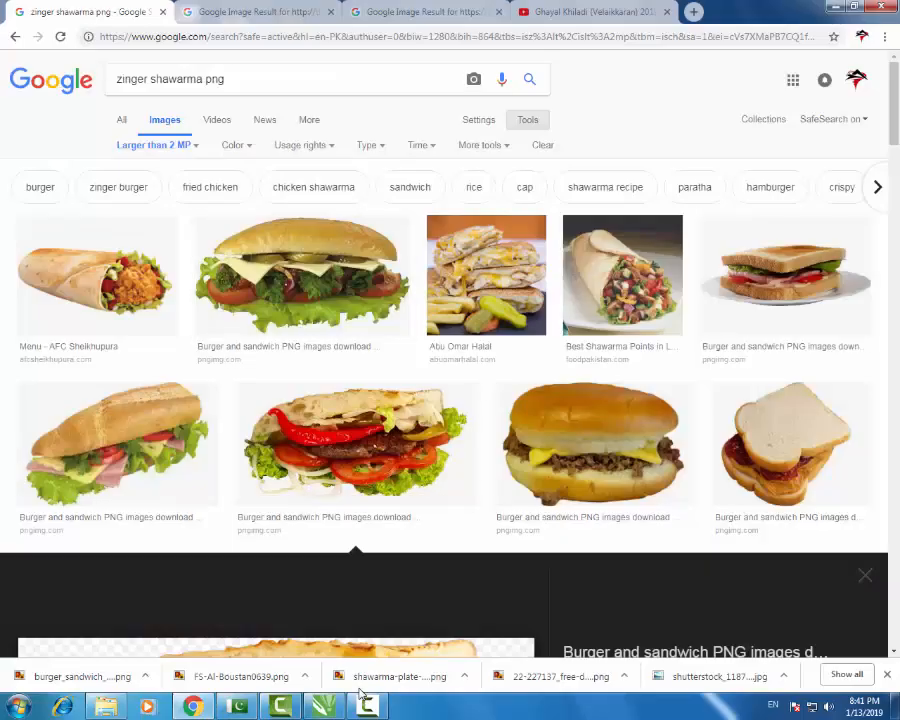
pyautogui.moveTo(203, 79); pyautogui.dragTo(115, 79)
pyautogui.write('f')
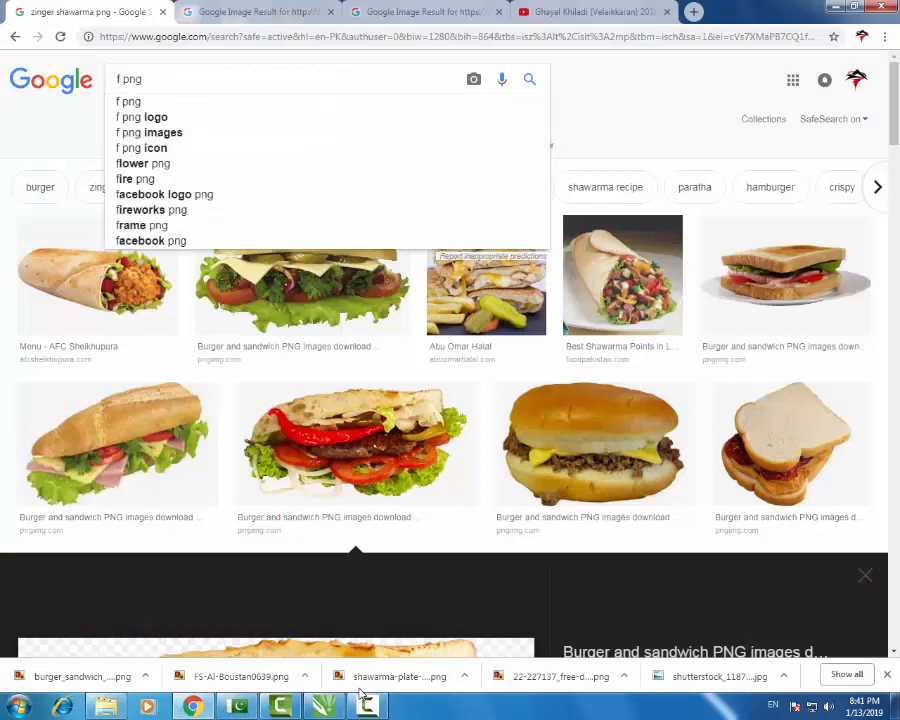
pyautogui.write('ries')
pyautogui.press('Return')
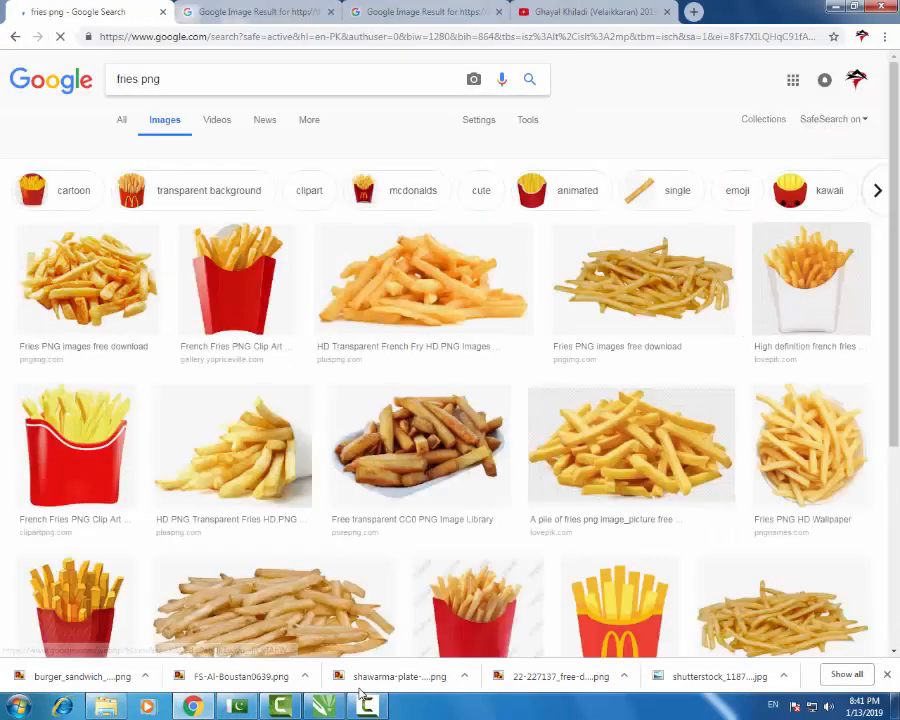
# - Preview several fries images, including red cartons and a plain pile, then open the size filter
pyautogui.click(237, 280)
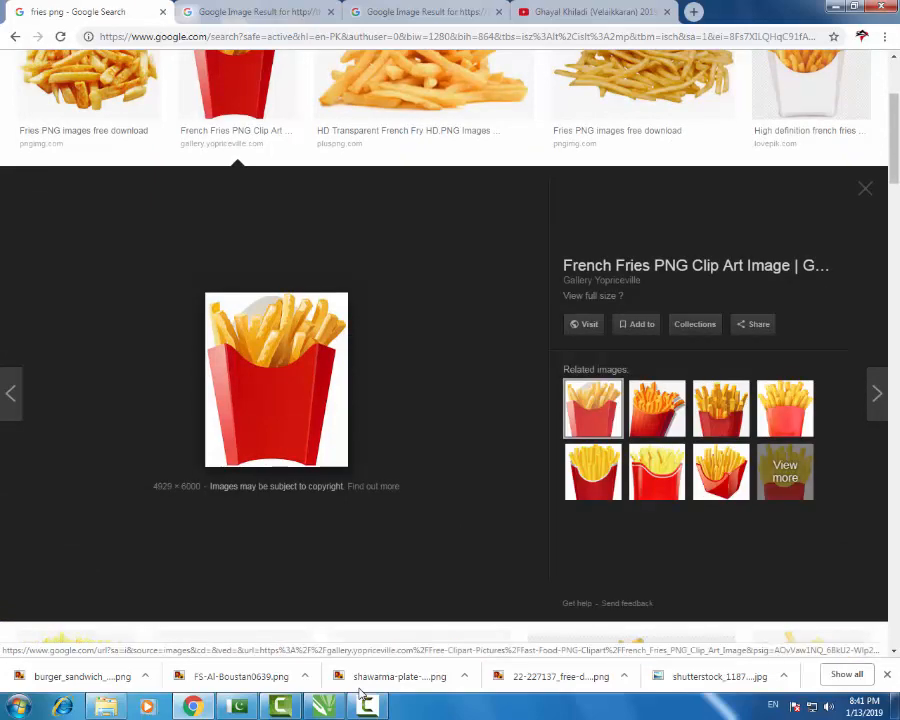
pyautogui.click(865, 188)
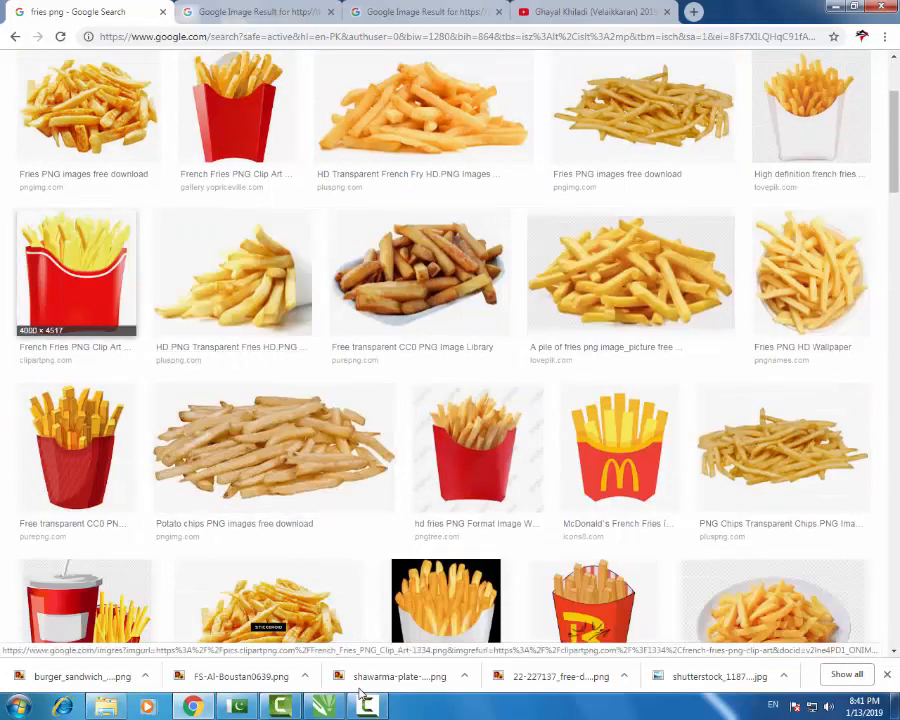
pyautogui.click(76, 272)
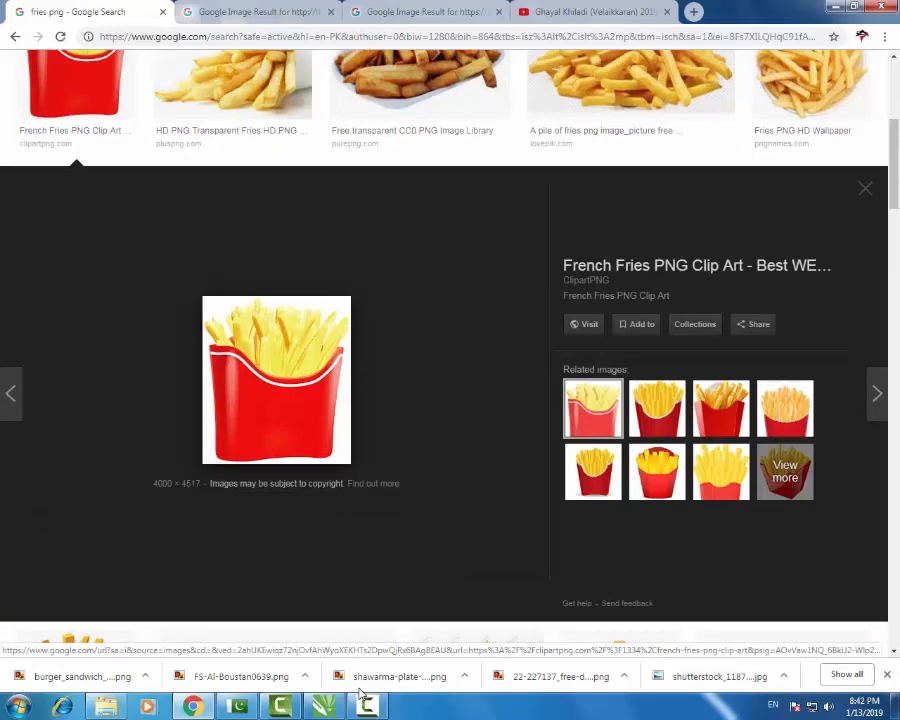
pyautogui.scroll(2, 802, 270)
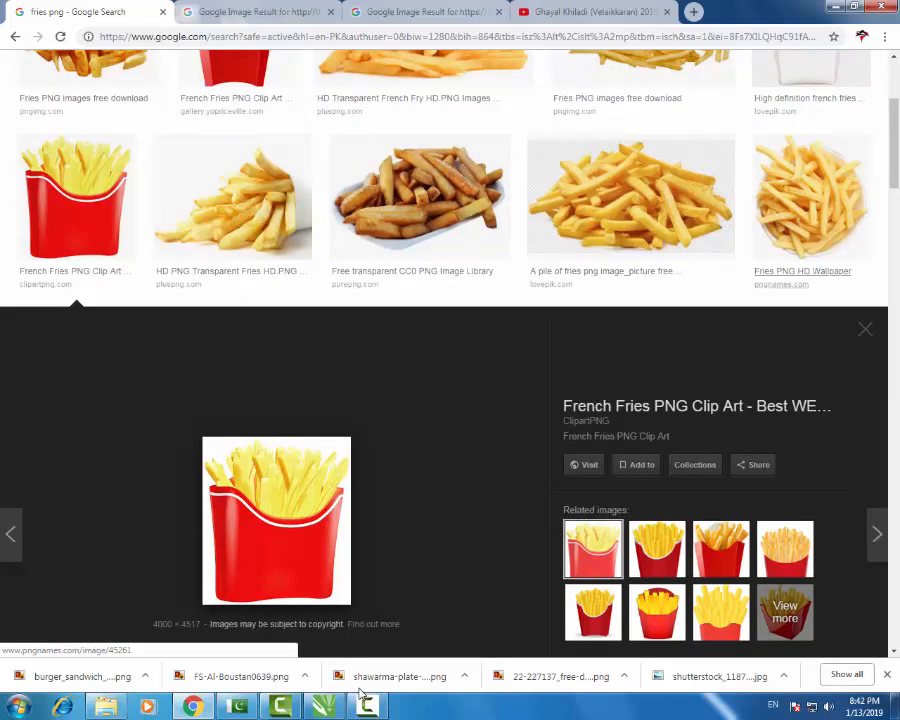
pyautogui.scroll(4, 802, 270)
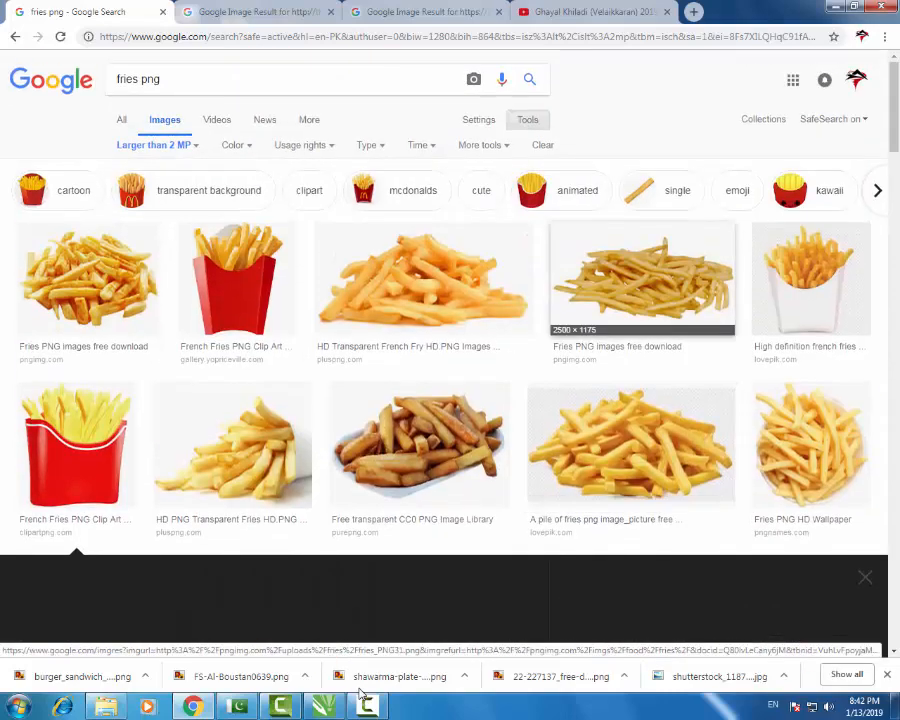
pyautogui.click(645, 268)
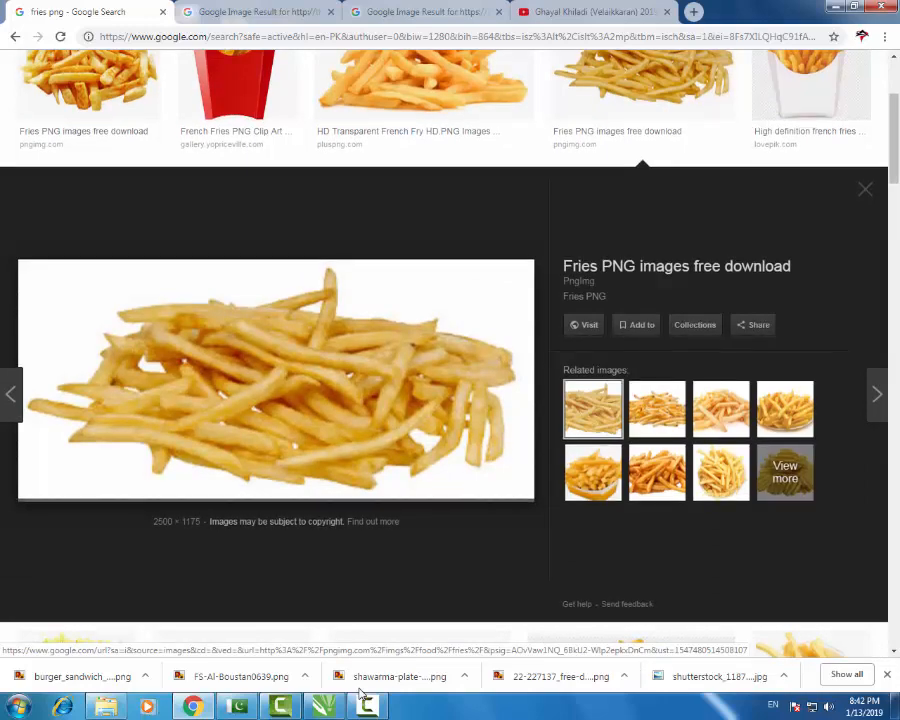
pyautogui.scroll(2, 450, 400)
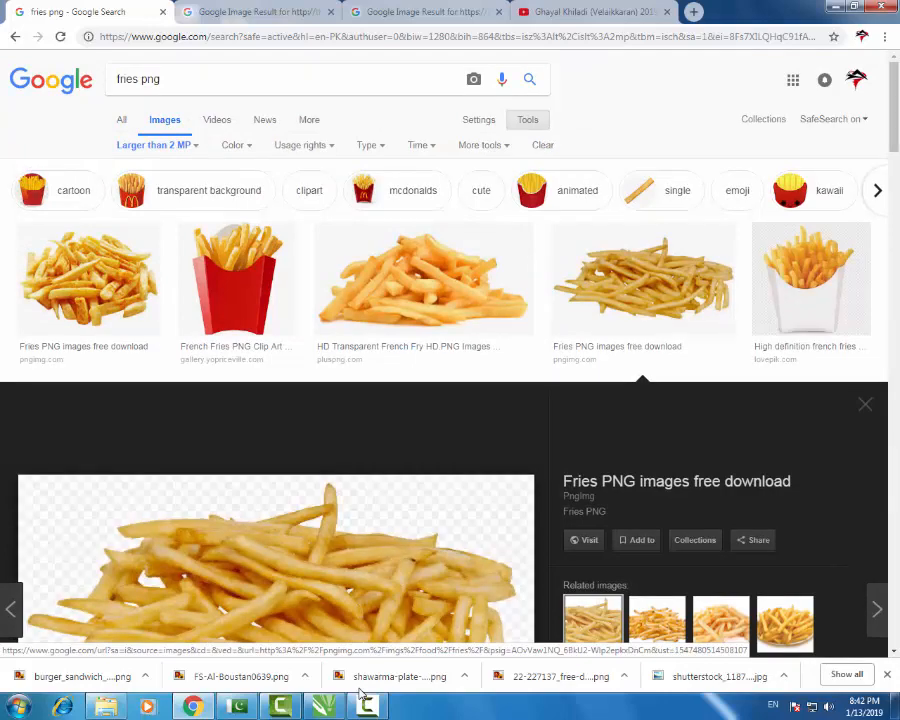
pyautogui.click(156, 145)
# - Limit fries png results to larger than 1024×768 and preview the fries box images
pyautogui.moveTo(140, 249)
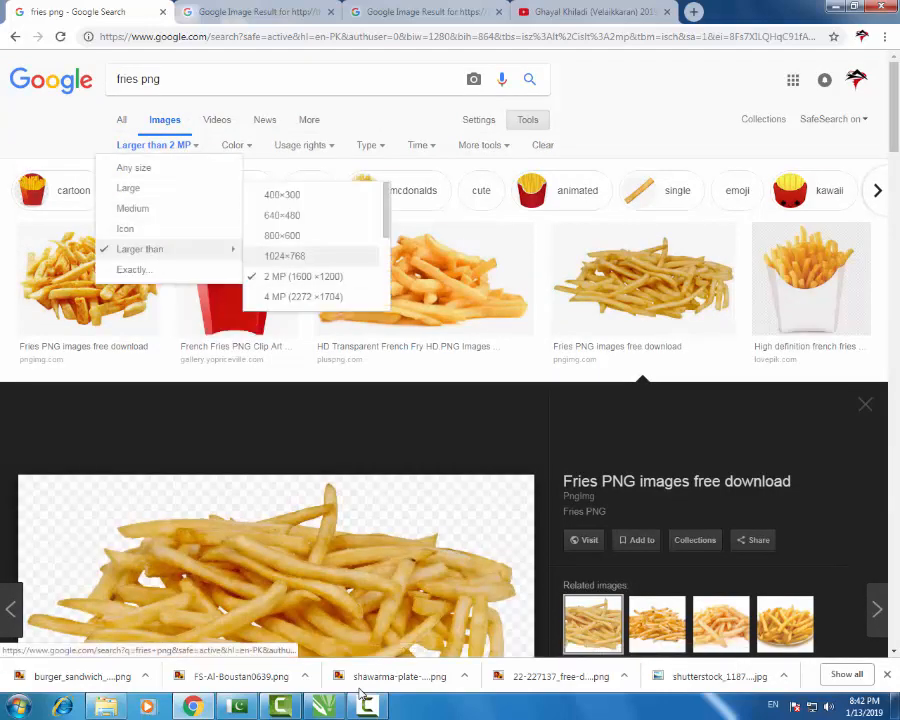
pyautogui.click(284, 256)
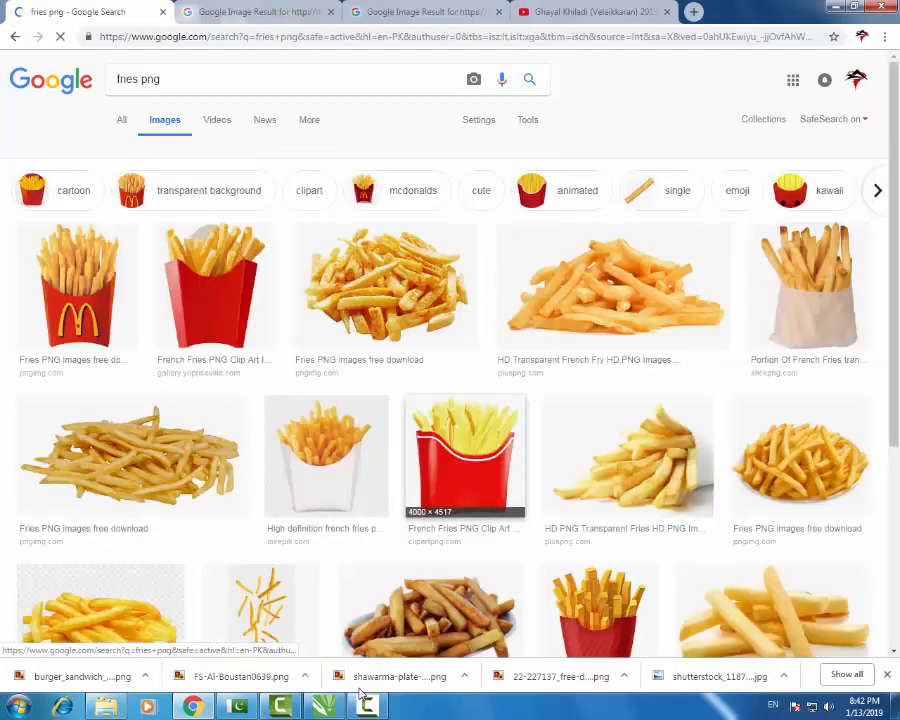
pyautogui.click(464, 455)
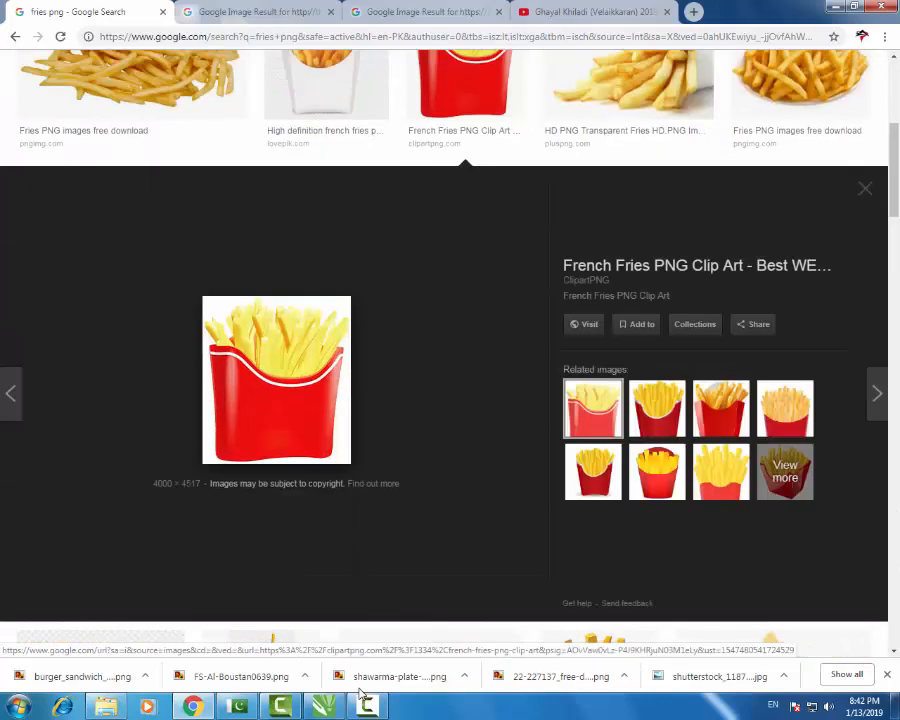
pyautogui.scroll(3, 325, 300)
pyautogui.scroll(2, 325, 300)
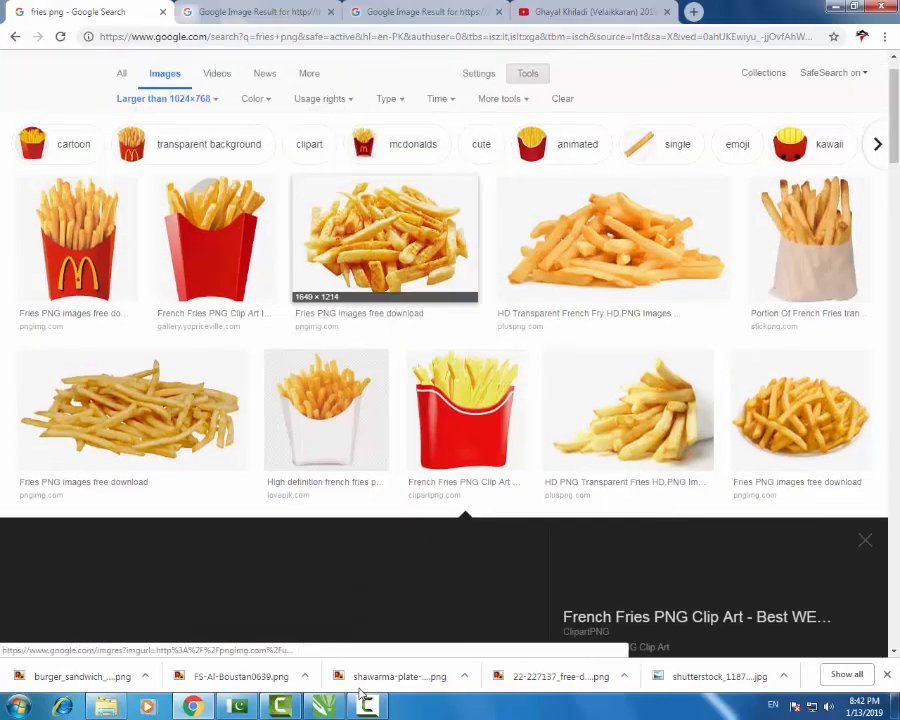
pyautogui.click(326, 410)
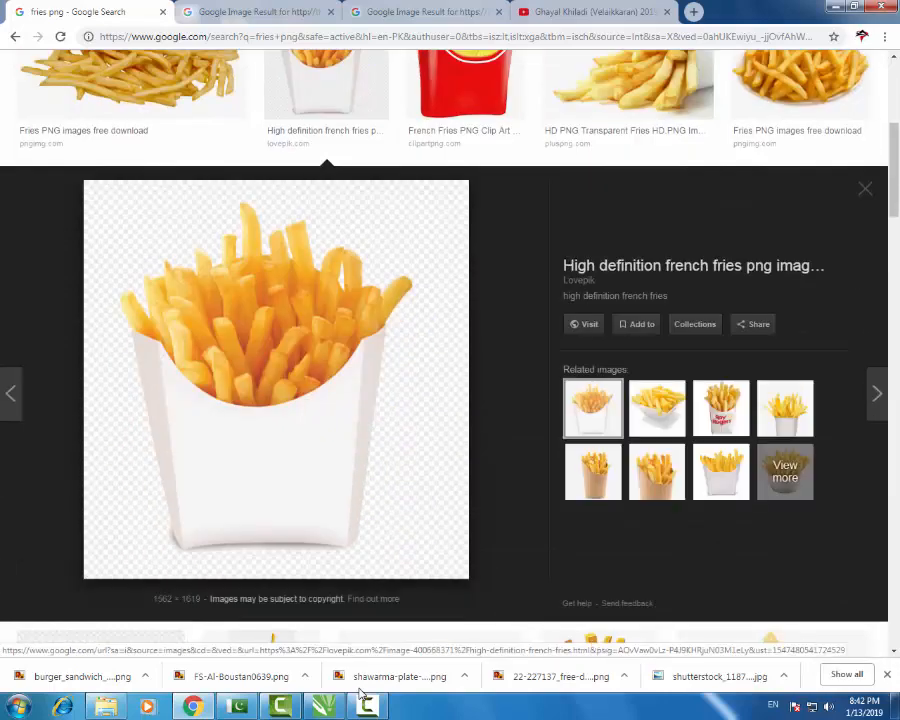
pyautogui.scroll(5, 450, 400)
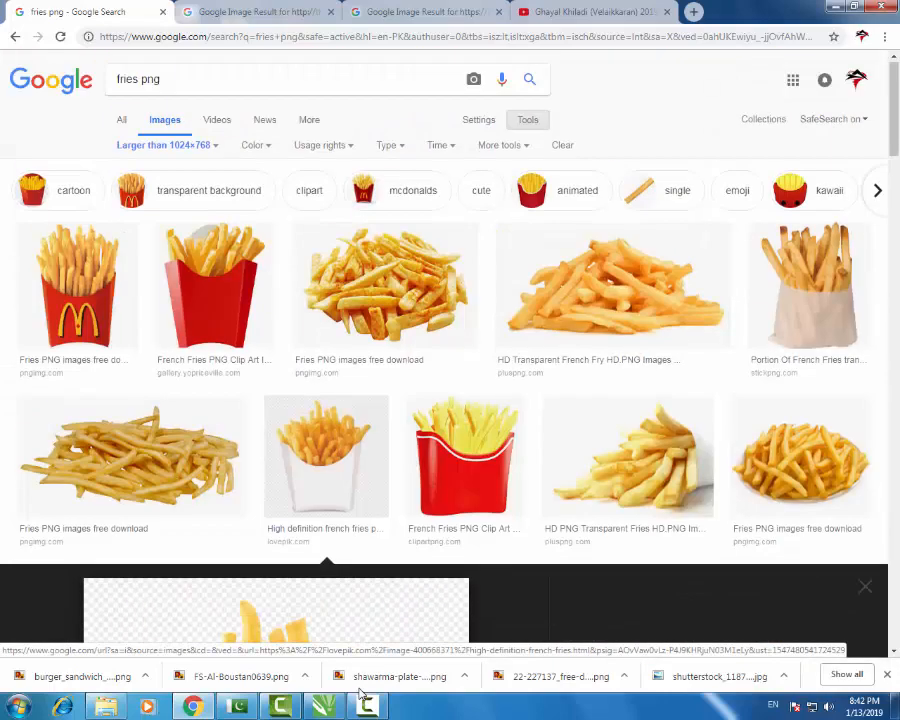
pyautogui.click(865, 587)
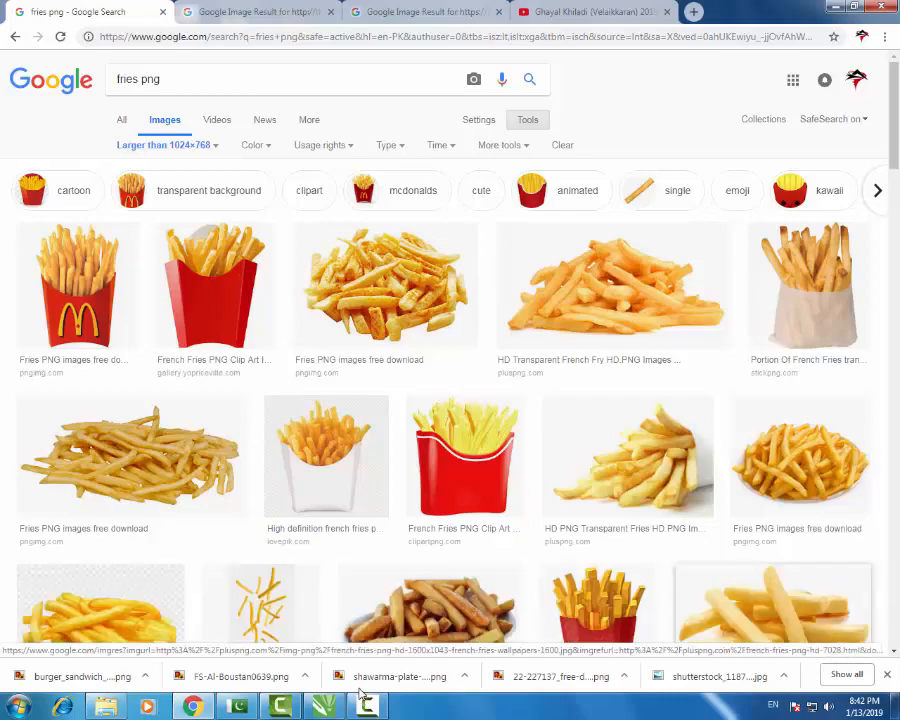
# - Browse more fries results, previewing the Marrybrown and red fries box images
pyautogui.scroll(-2, 602, 448)
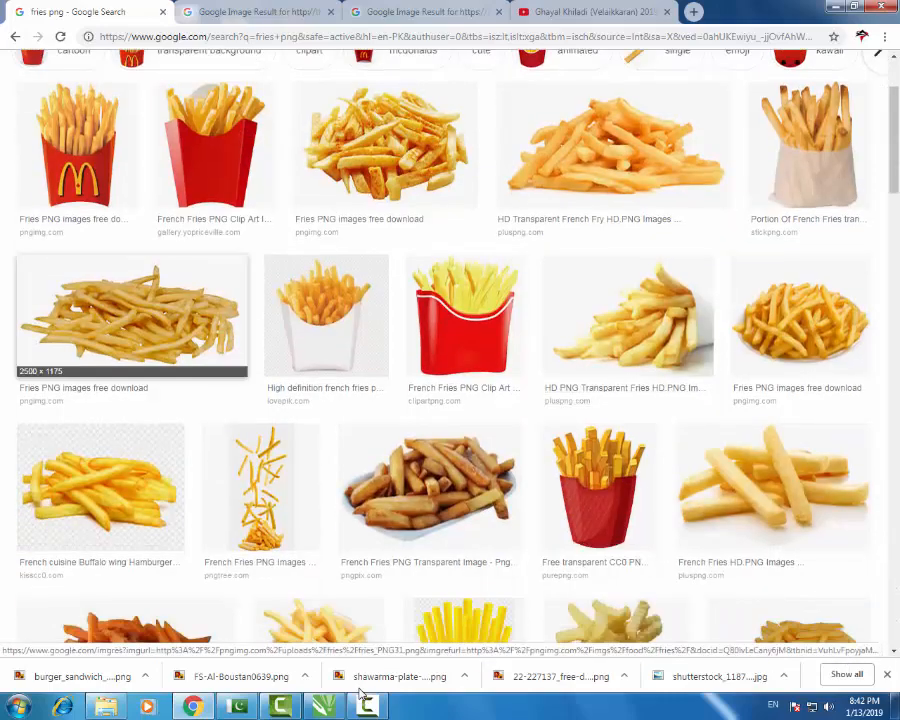
pyautogui.scroll(-2, 362, 693)
pyautogui.scroll(-3, 362, 693)
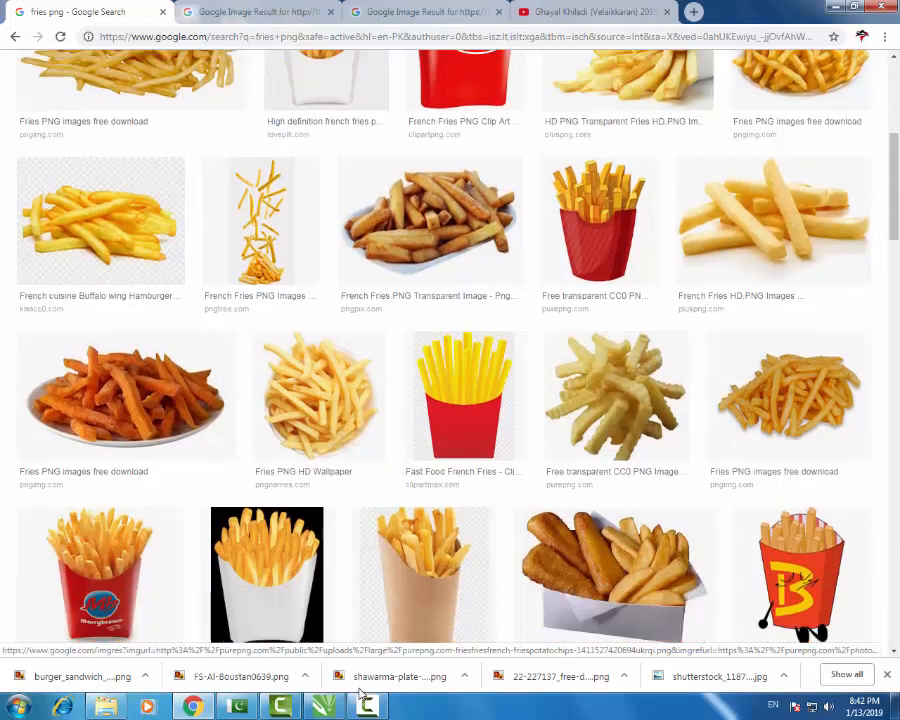
pyautogui.scroll(-3, 362, 693)
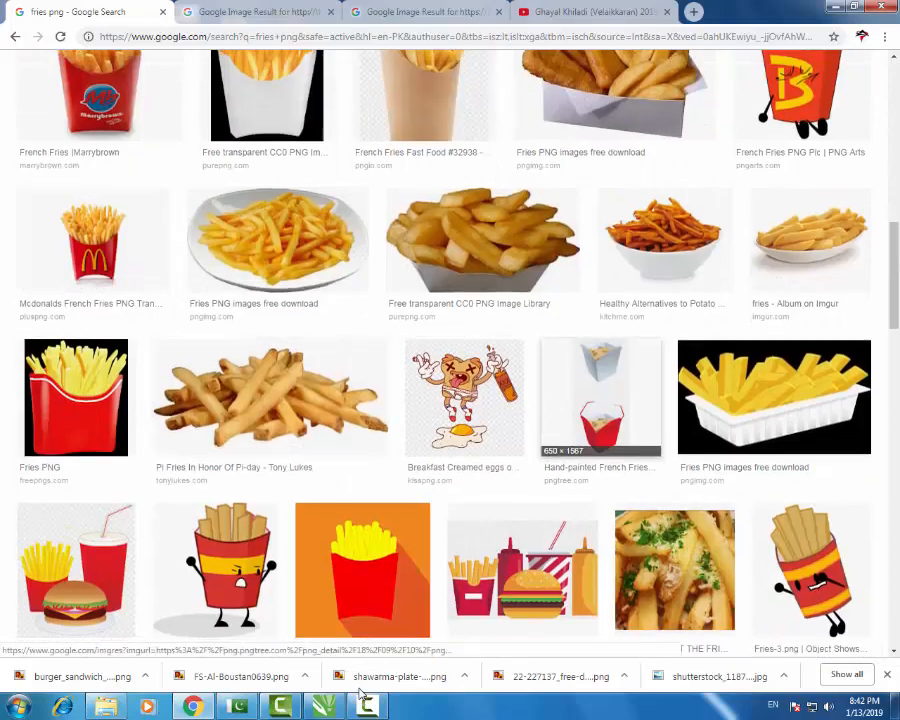
pyautogui.scroll(3, 362, 693)
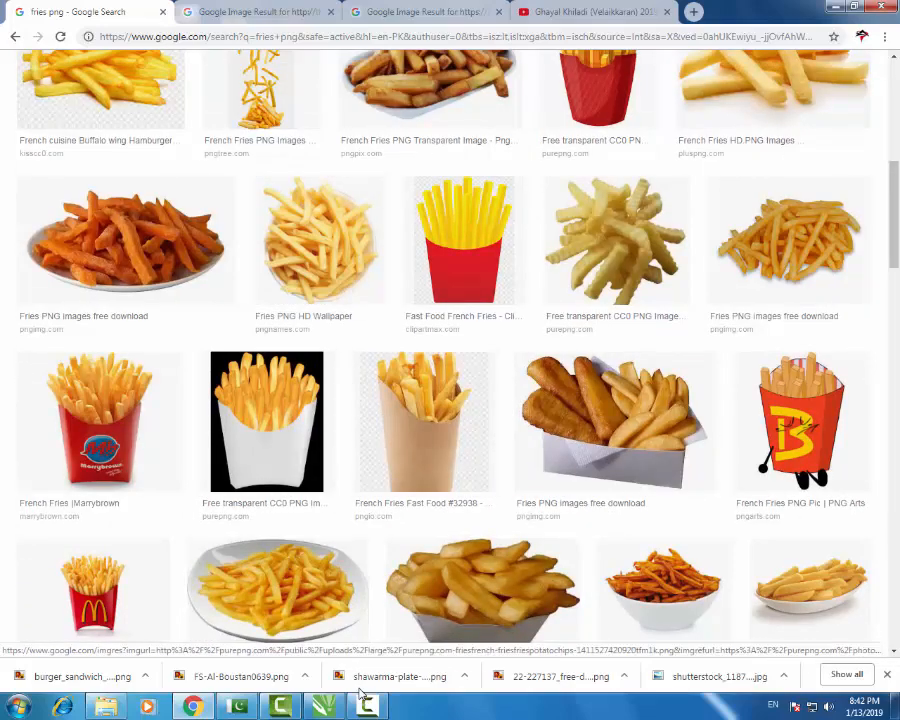
pyautogui.click(108, 425)
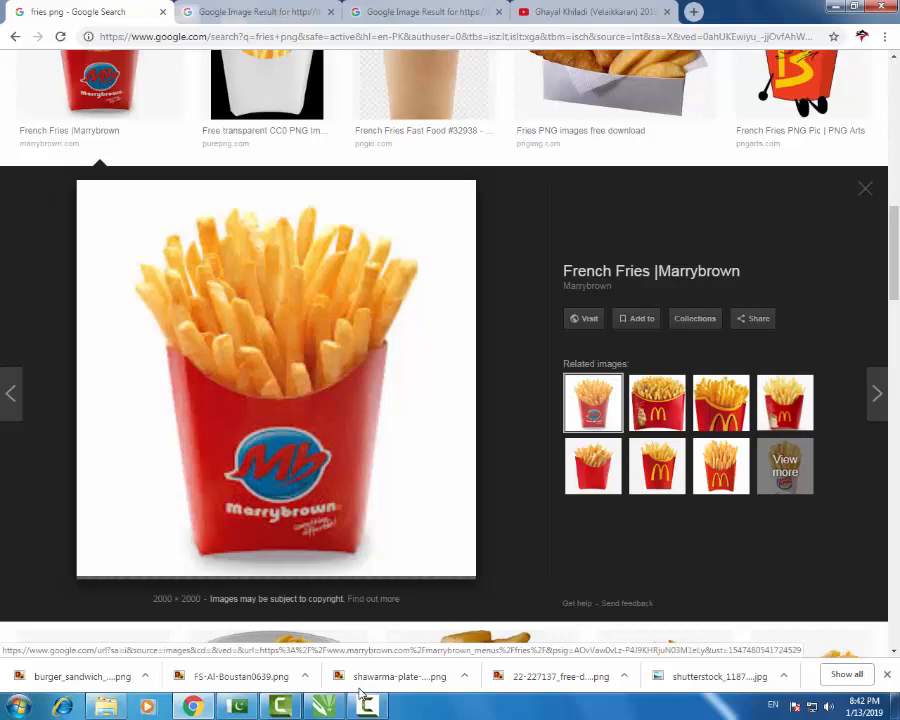
pyautogui.click(865, 188)
pyautogui.scroll(12, 780, 300)
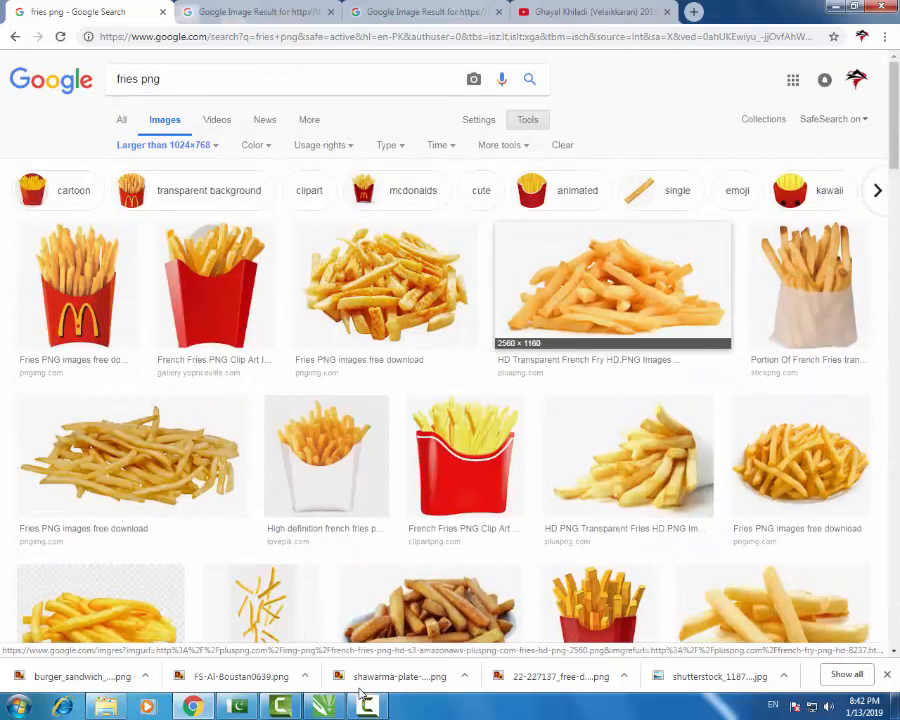
pyautogui.scroll(-2, 440, 290)
pyautogui.click(213, 145)
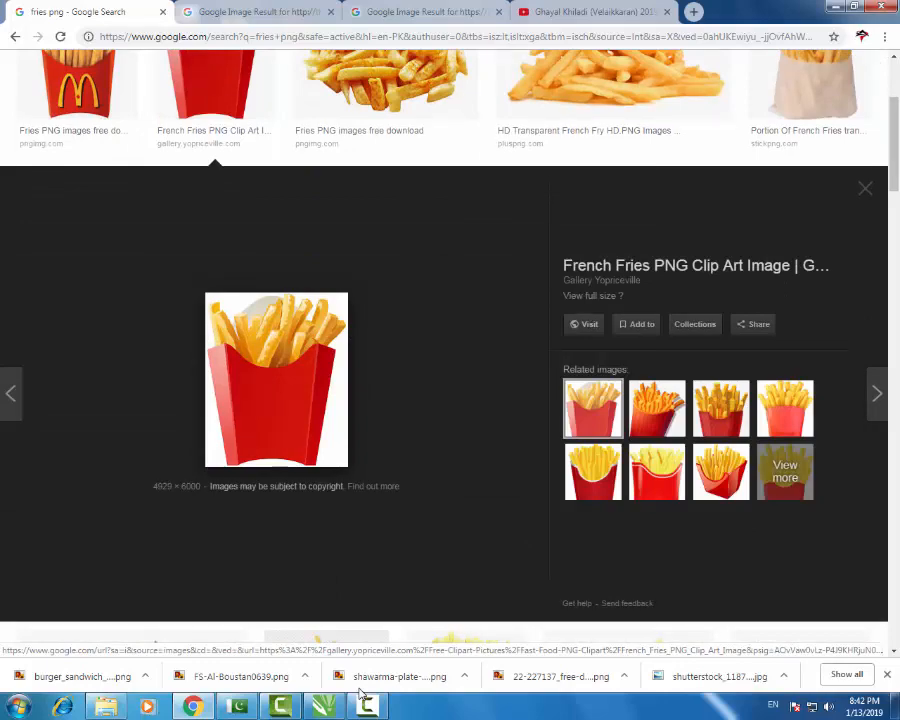
pyautogui.click(364, 700)
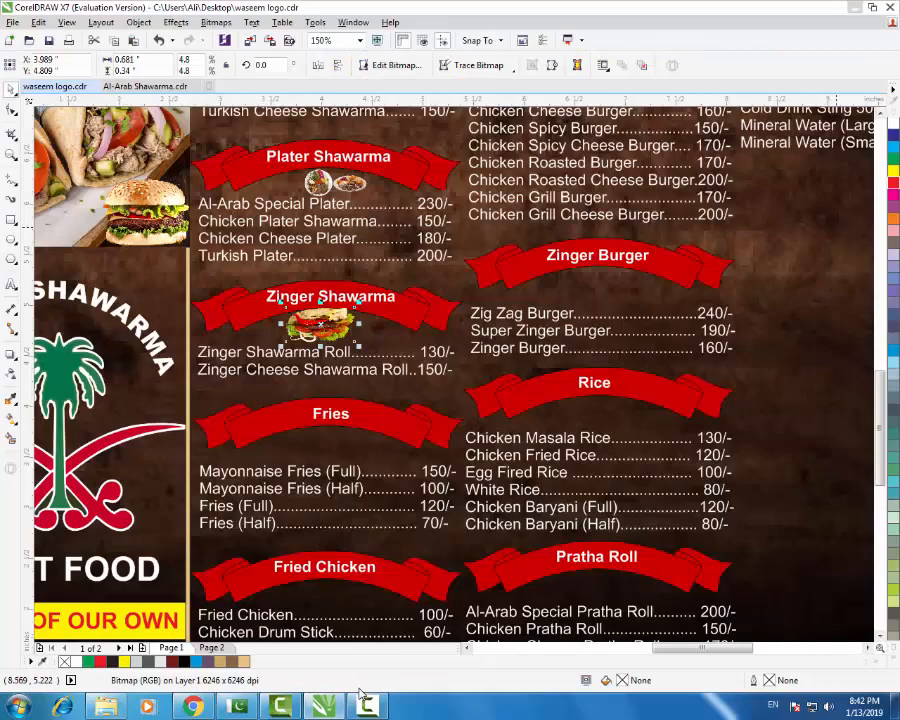
# - Close the fries preview and zoom in on the menu to check every section's food icon
pyautogui.click(364, 700)
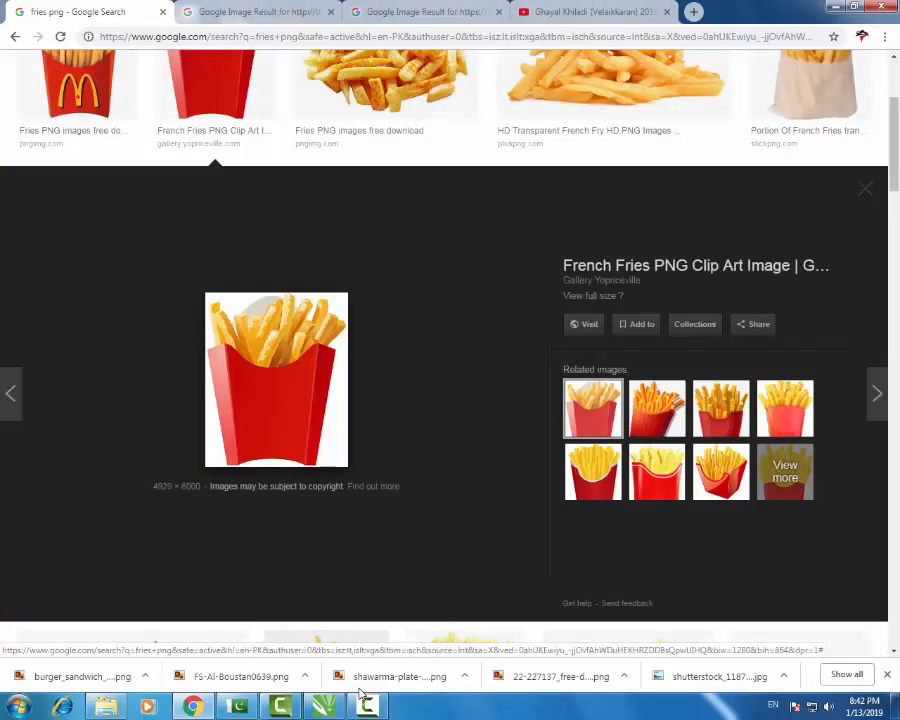
pyautogui.press('Escape')
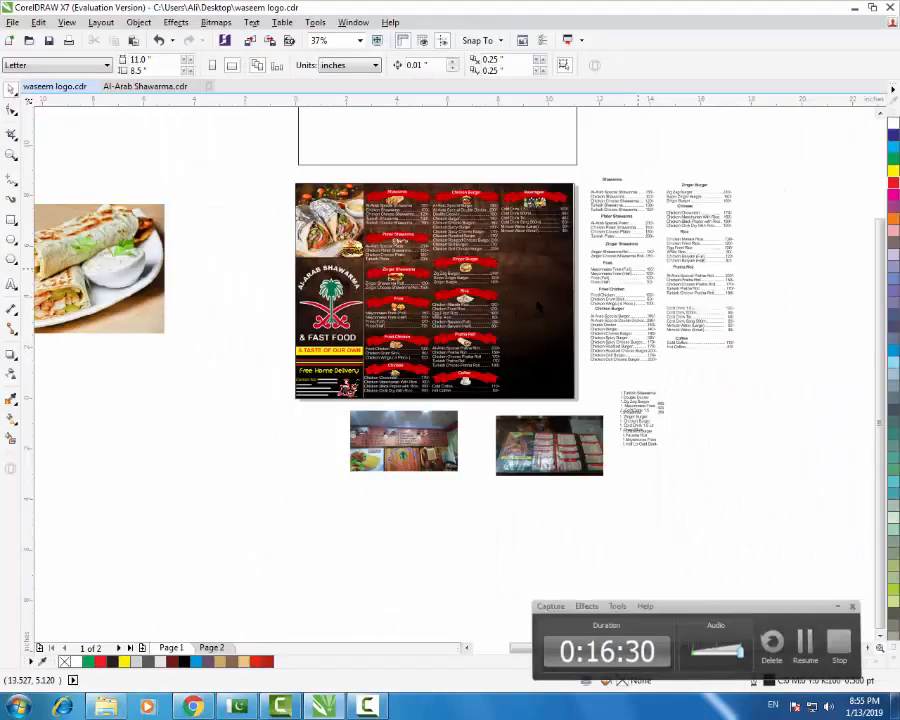
pyautogui.scroll(2, 589, 295)
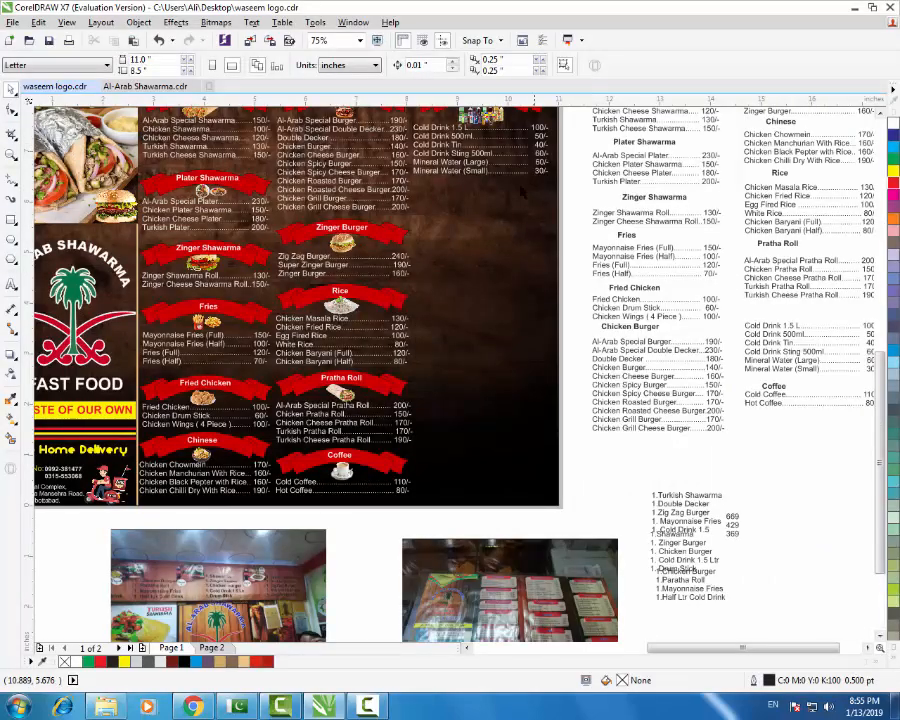
pyautogui.scroll(-2, 586, 441)
pyautogui.scroll(2, 480, 318)
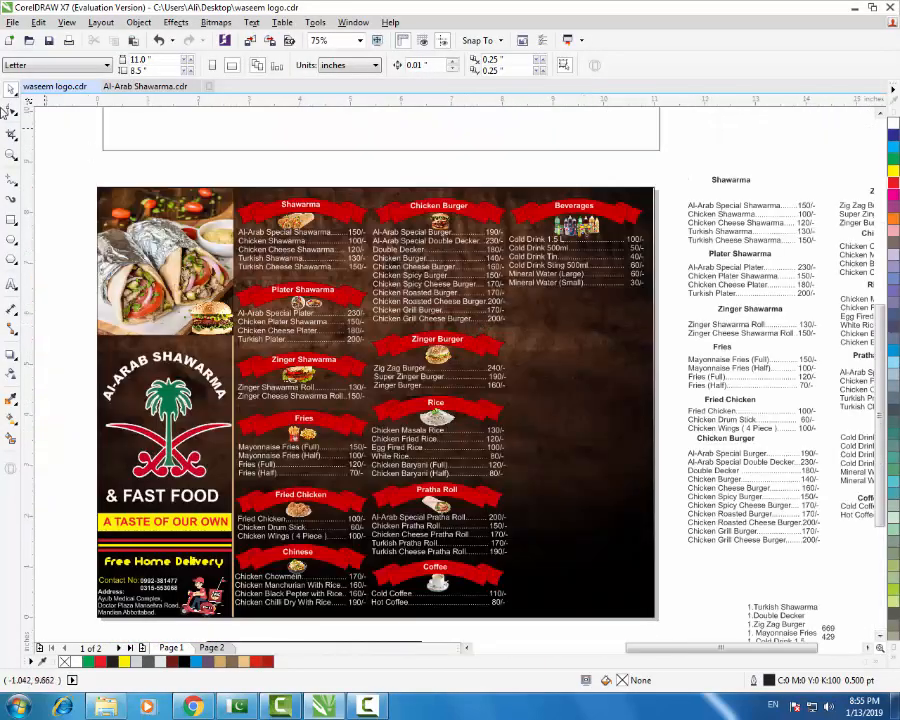
pyautogui.click(12, 155)
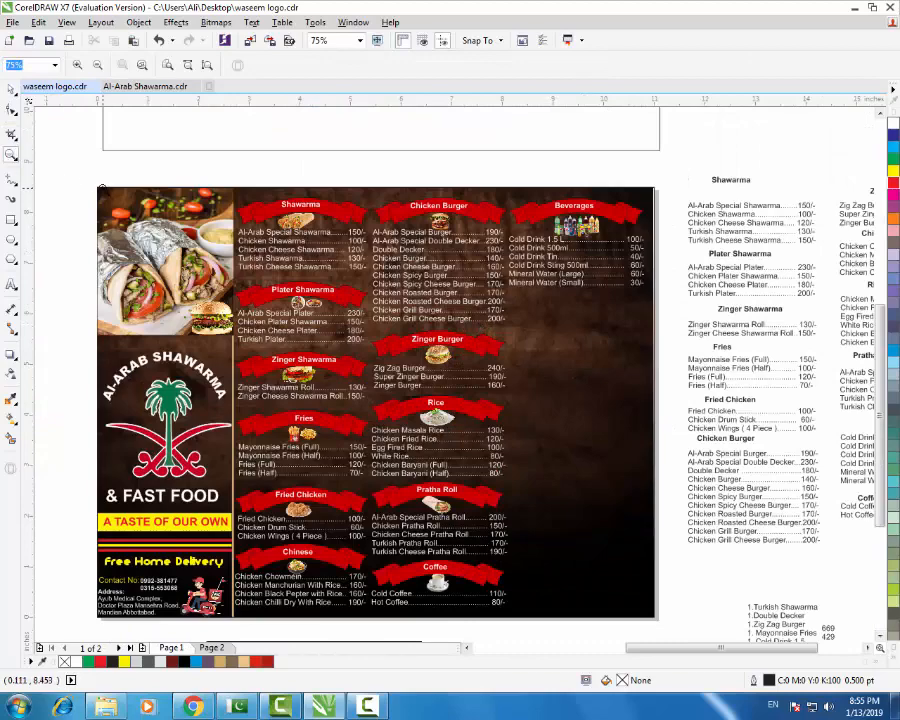
pyautogui.moveTo(98, 186); pyautogui.dragTo(453, 478)
pyautogui.moveTo(640, 605); pyautogui.dragTo(657, 617)
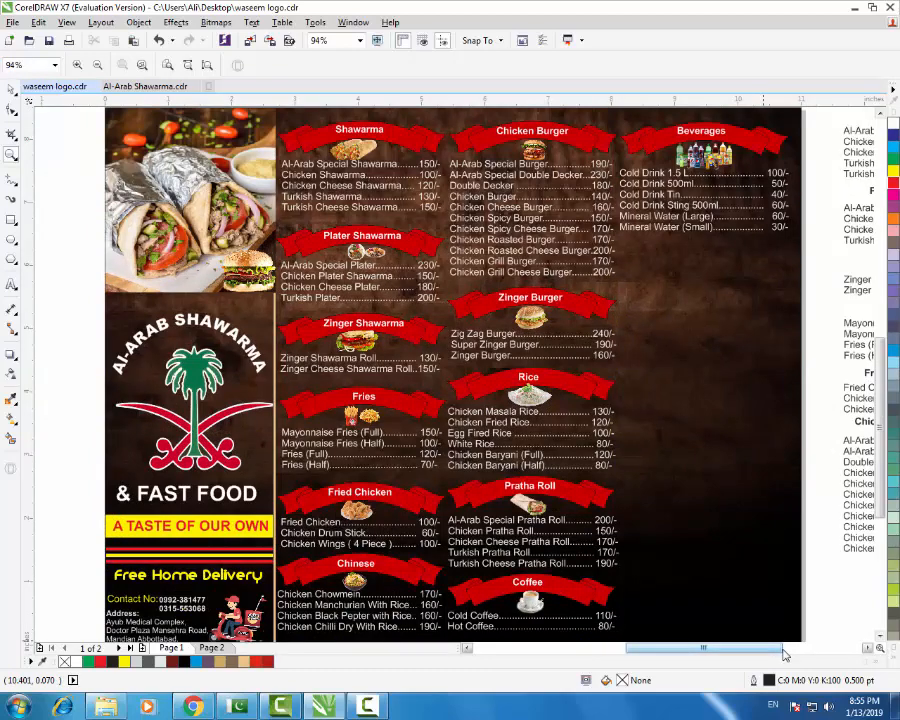
# - Switch from the CorelDRAW menu to Chrome's beverage image results
pyautogui.click(12, 89)
# - Replace the beverages query with a Google Images search for 'Deals png'
pyautogui.click(193, 707)
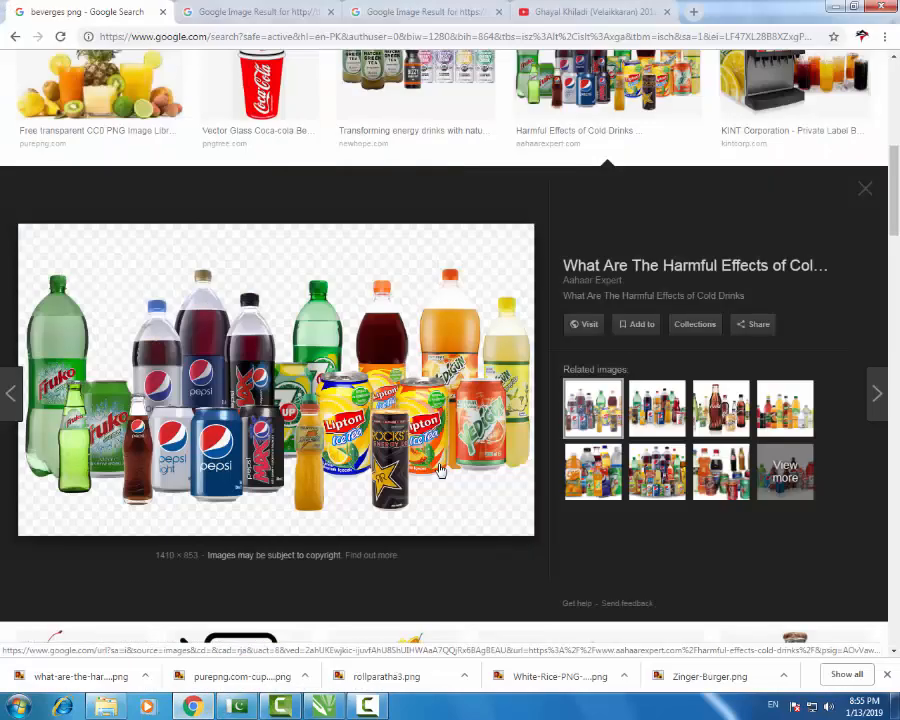
pyautogui.scroll(1, 445, 158)
pyautogui.tripleClick(247, 82)
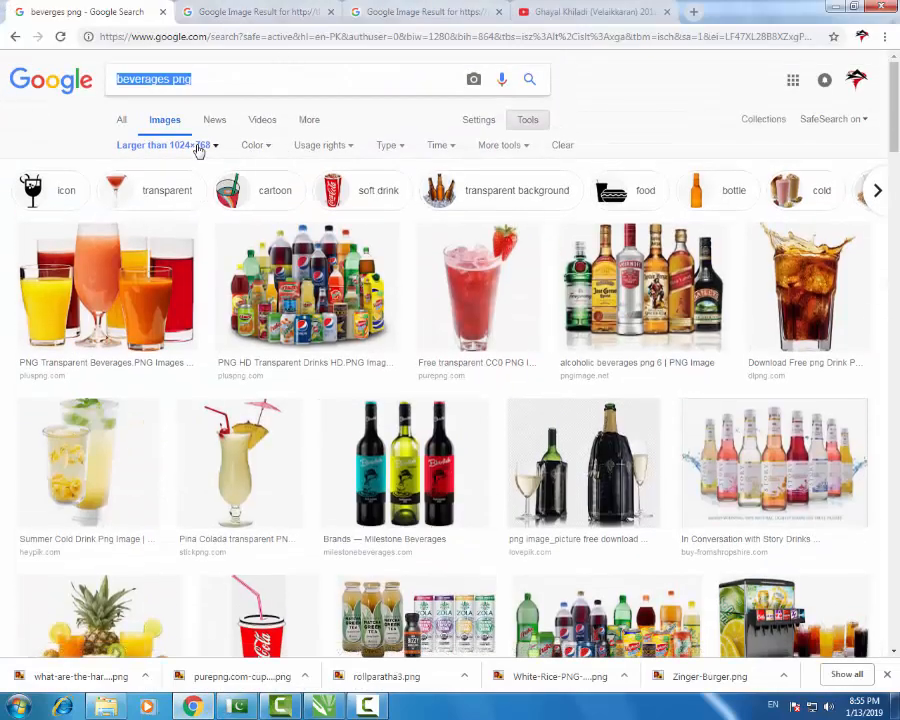
pyautogui.click(199, 148)
pyautogui.tripleClick(252, 77)
pyautogui.write('Deals')
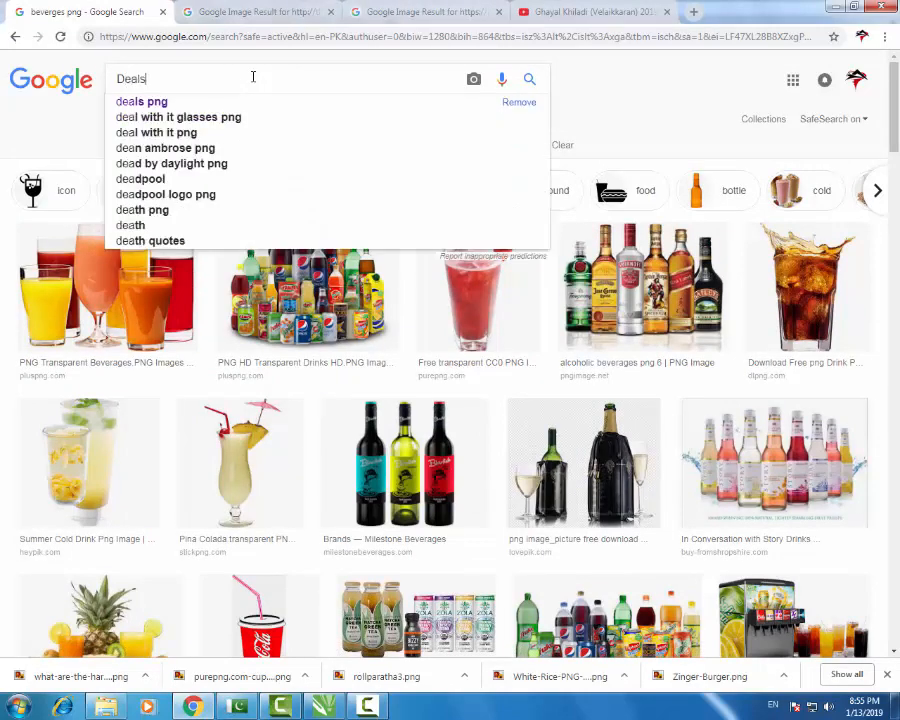
pyautogui.write(' png')
pyautogui.press('Return')
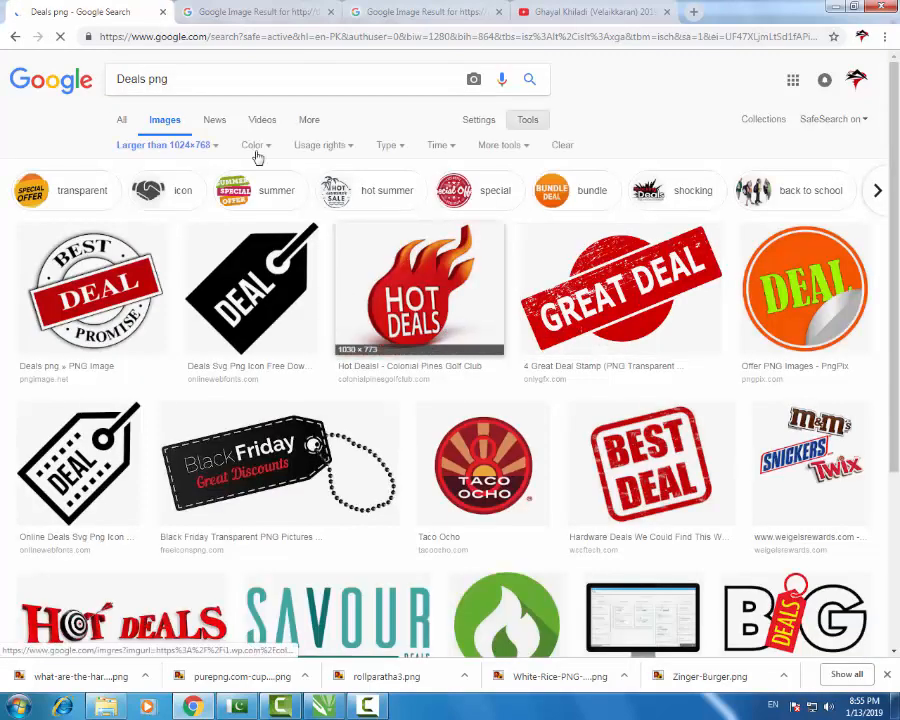
pyautogui.moveTo(171, 78); pyautogui.dragTo(3, 82)
pyautogui.write('De')
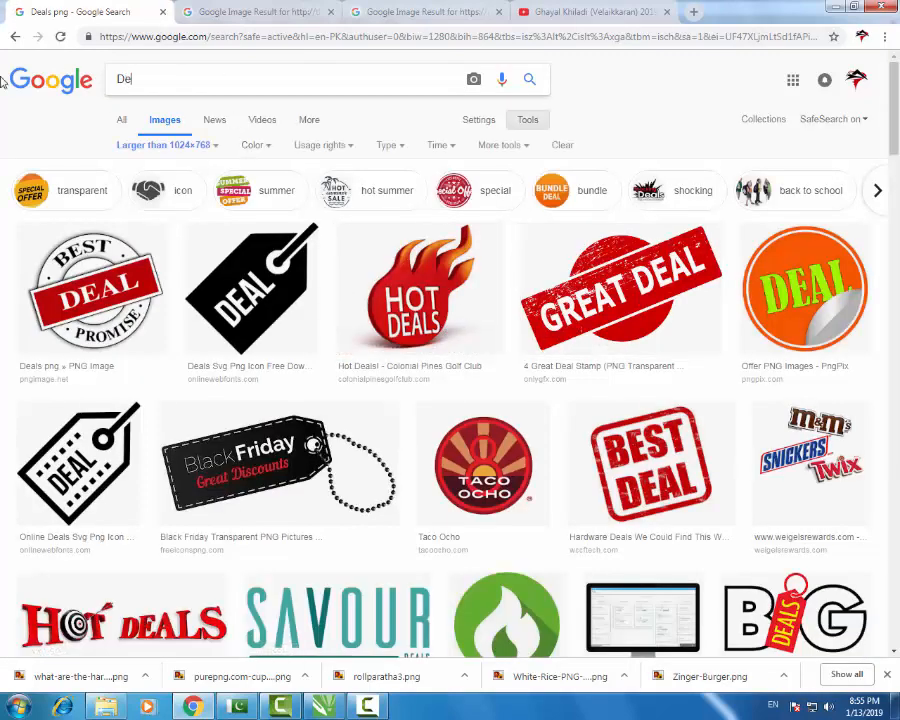
pyautogui.write('al')
pyautogui.press('BackSpace')
pyautogui.press('BackSpace')
pyautogui.press('BackSpace')
pyautogui.press('BackSpace')
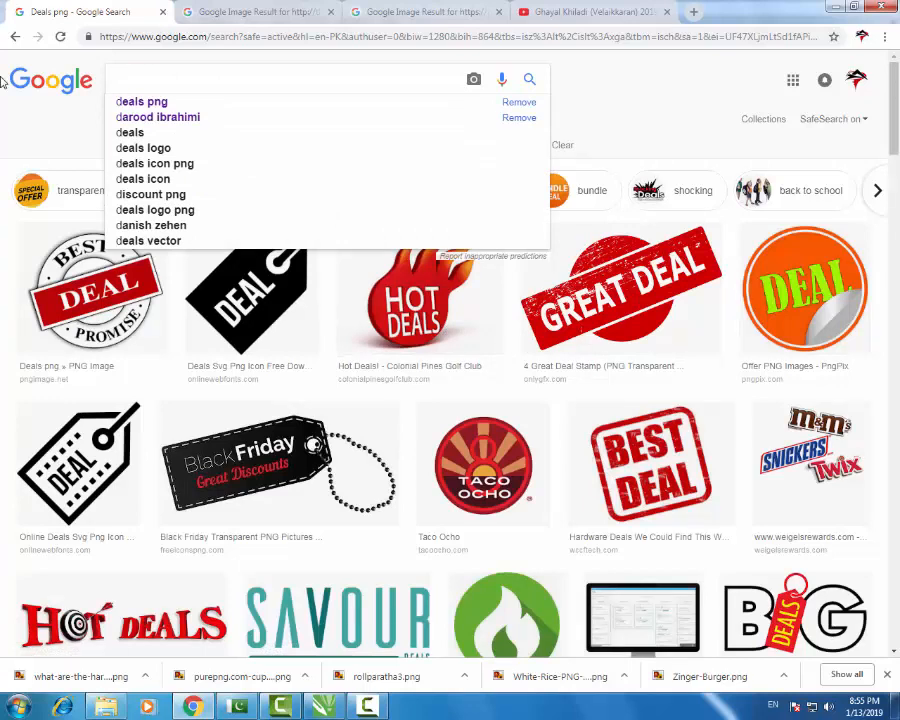
pyautogui.click(673, 116)
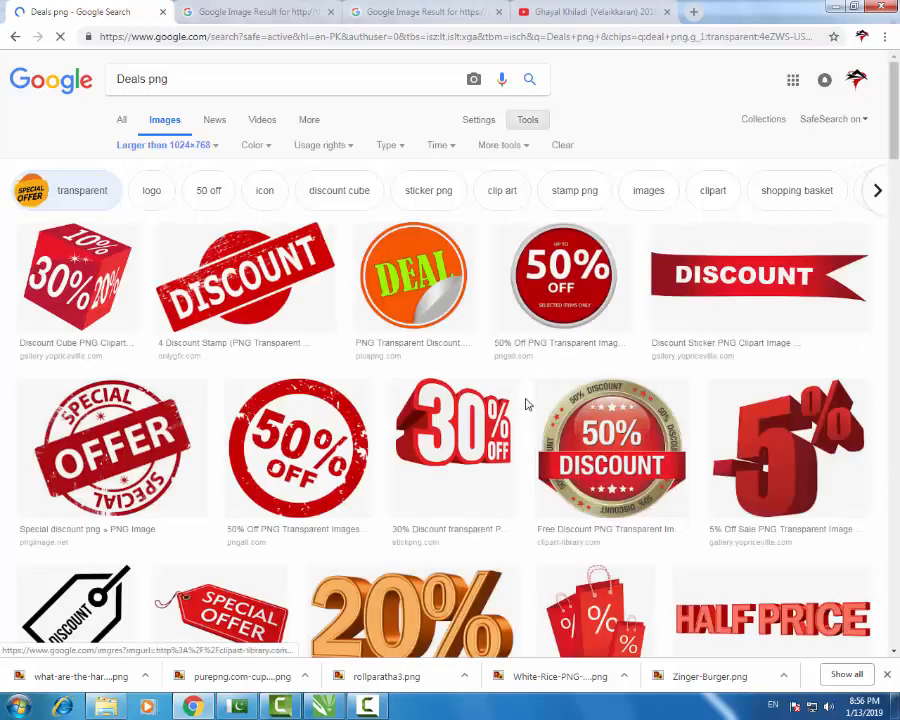
# - Download the Special Offer megaphone image from the results as a PNG
pyautogui.scroll(-1, 505, 388)
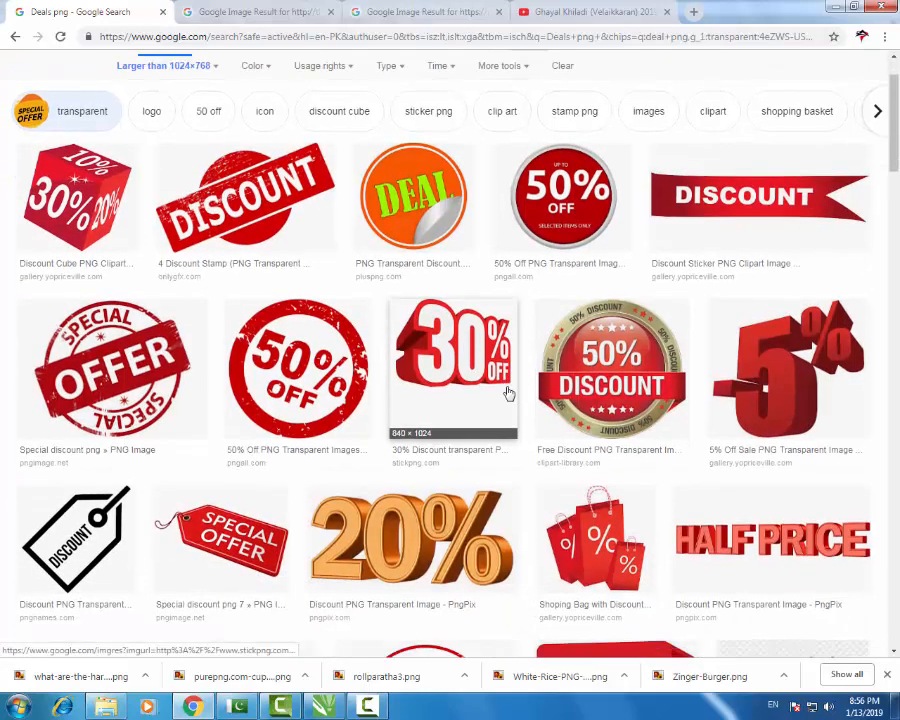
pyautogui.scroll(-2, 509, 394)
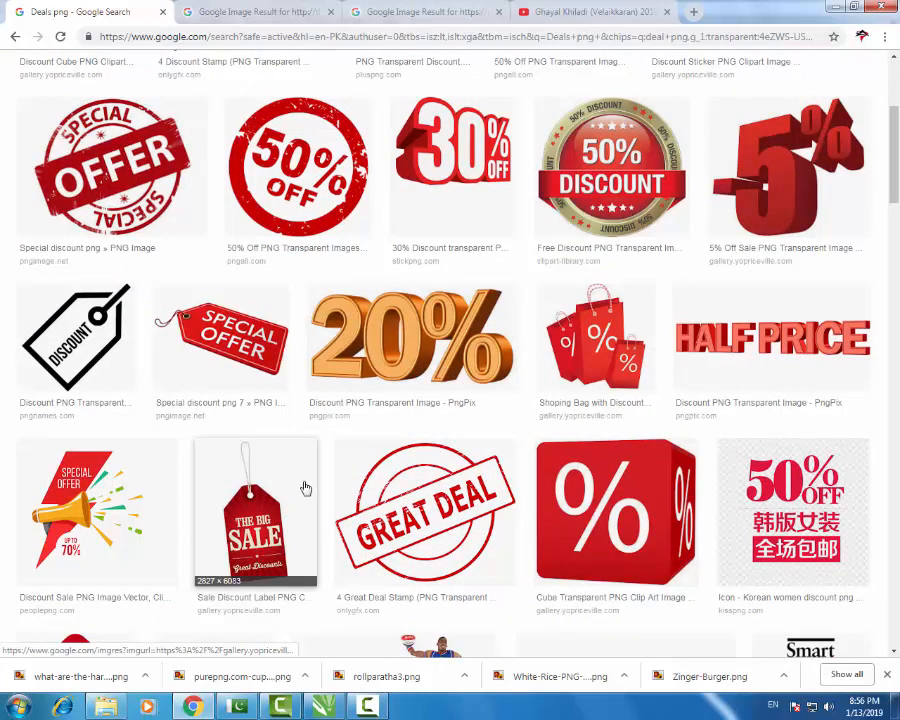
pyautogui.scroll(-3, 305, 488)
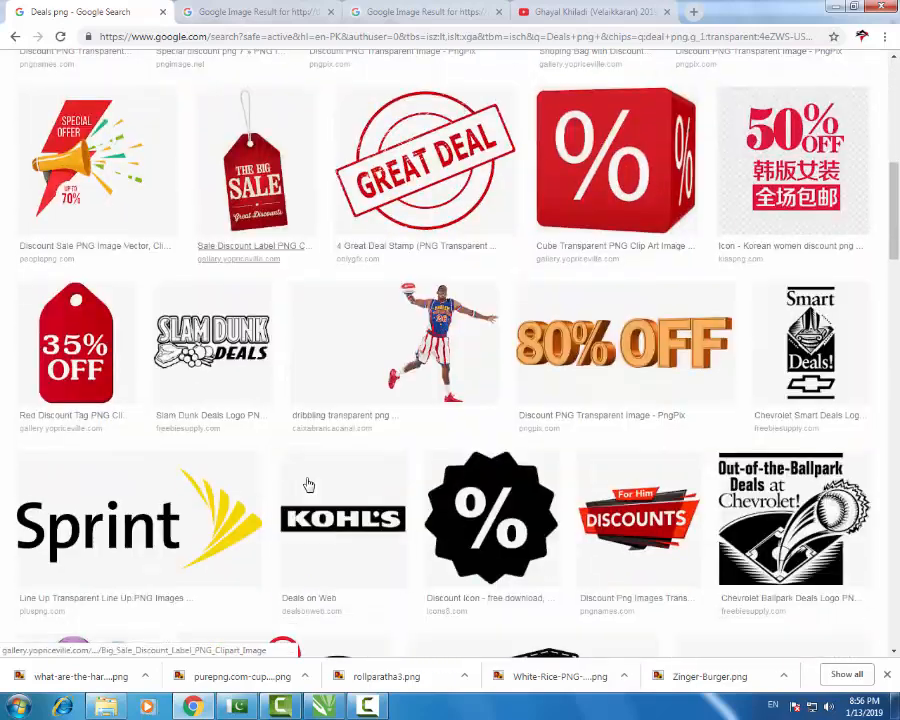
pyautogui.click(100, 134)
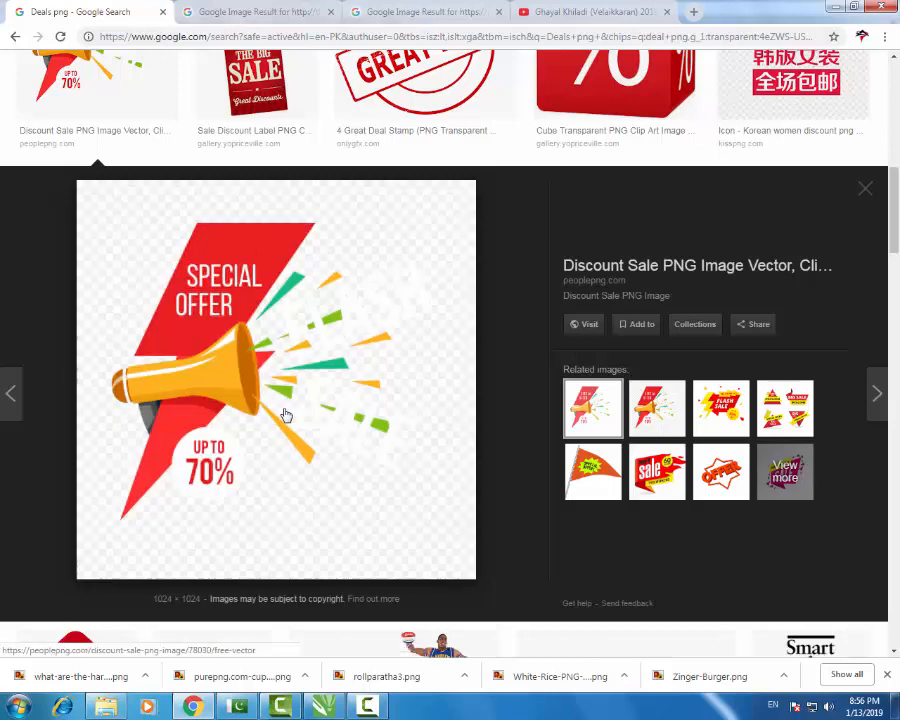
pyautogui.rightClick(285, 416)
pyautogui.click(342, 537)
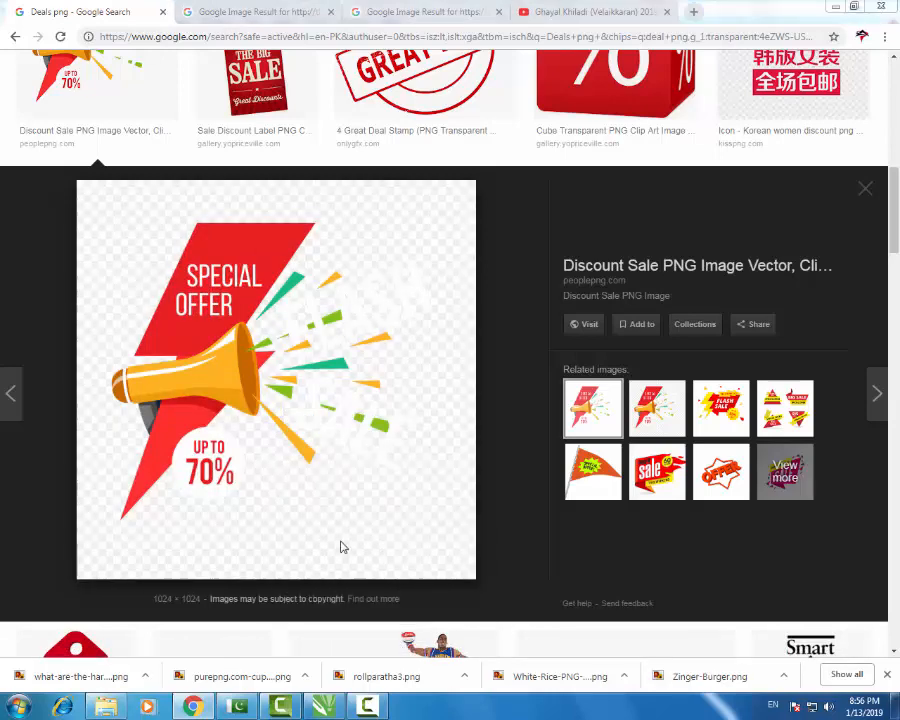
pyautogui.click(329, 337)
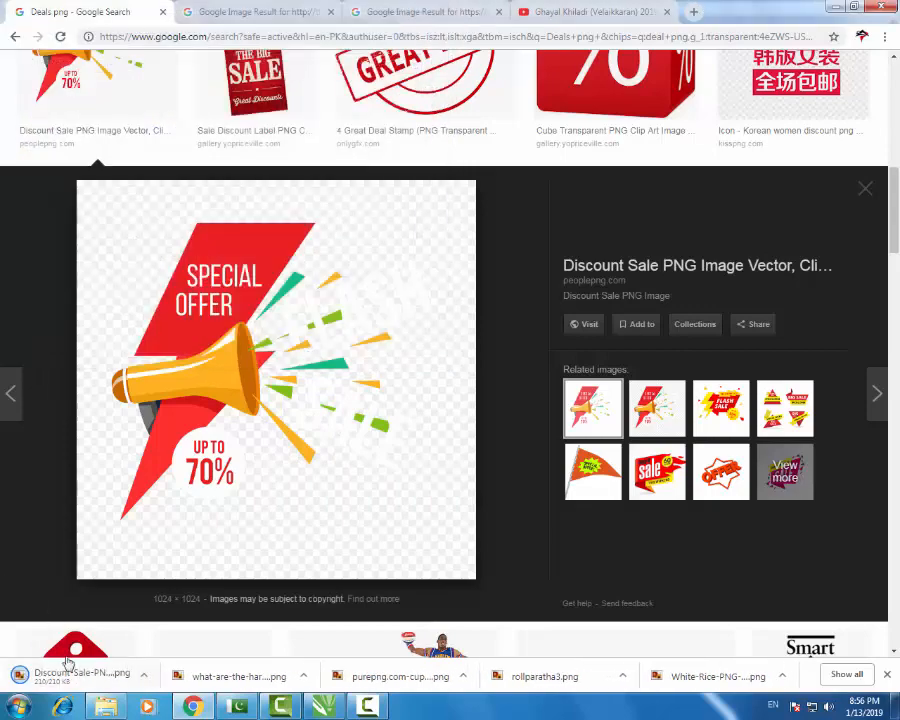
# - Import the downloaded Special Offer PNG into the menu and size it beside Beverages
pyautogui.moveTo(68, 663); pyautogui.dragTo(322, 660)
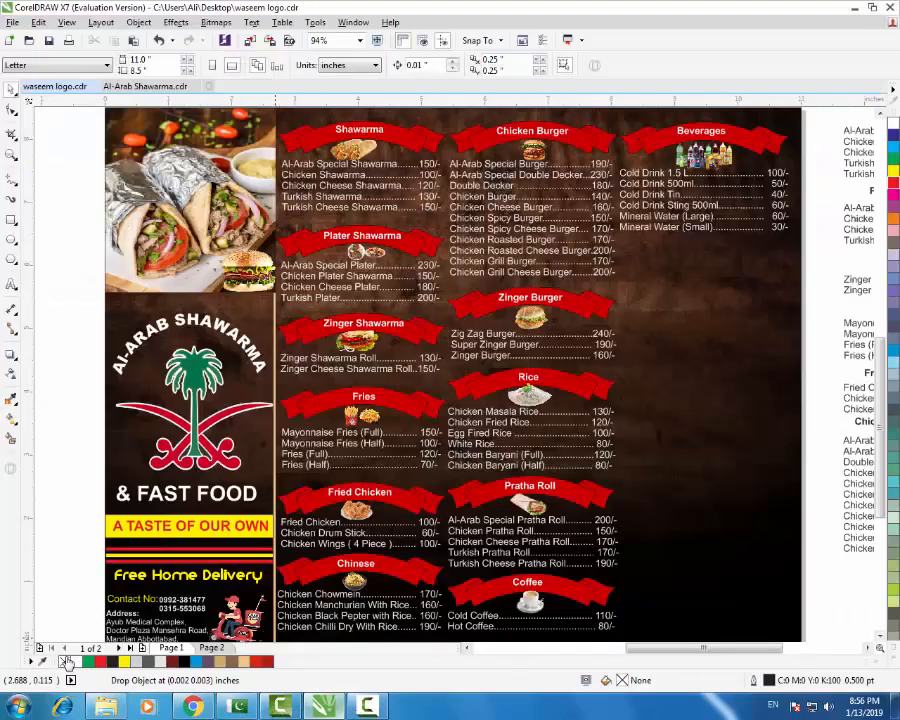
pyautogui.moveTo(65, 662); pyautogui.dragTo(65, 662)
pyautogui.press('F4')
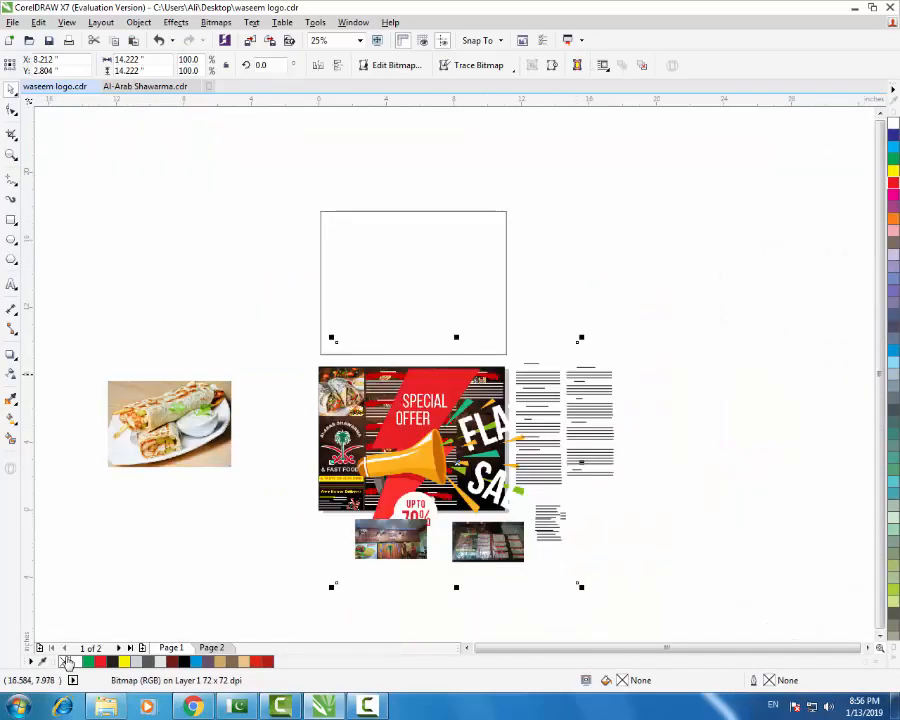
pyautogui.moveTo(583, 337)
pyautogui.mouseDown()
pyautogui.moveTo(530, 394)
pyautogui.moveTo(471, 435)
pyautogui.moveTo(529, 224)
pyautogui.moveTo(492, 231)
pyautogui.mouseUp()
pyautogui.scroll(2, 467, 470)
pyautogui.scroll(1, 551, 163)
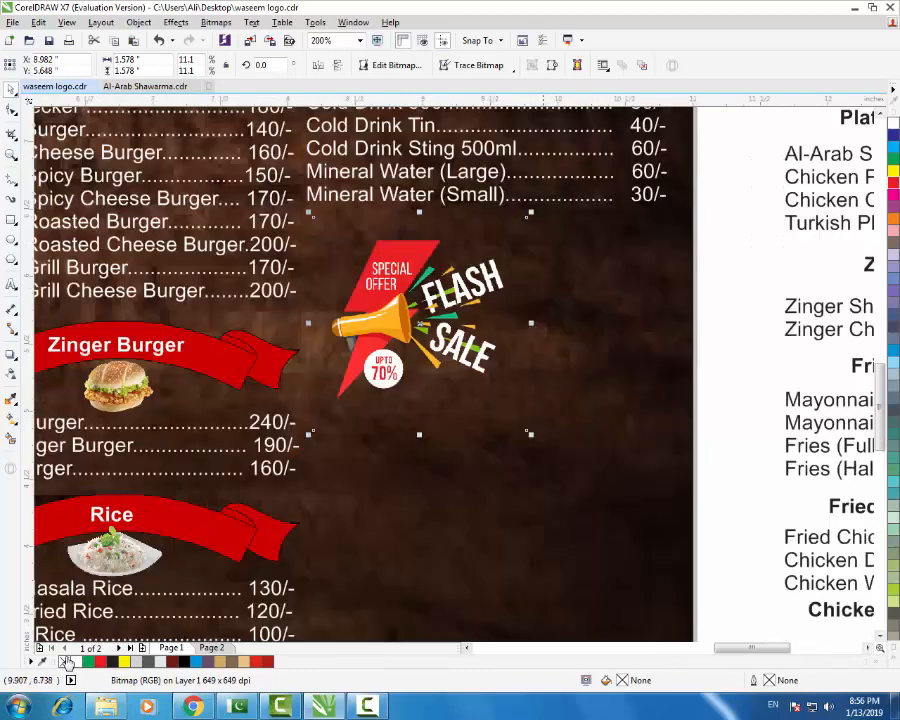
pyautogui.moveTo(531, 433); pyautogui.dragTo(671, 575)
# - Delete the Flash Sale graphic from the menu and return to Chrome
pyautogui.scroll(-1, 400, 347)
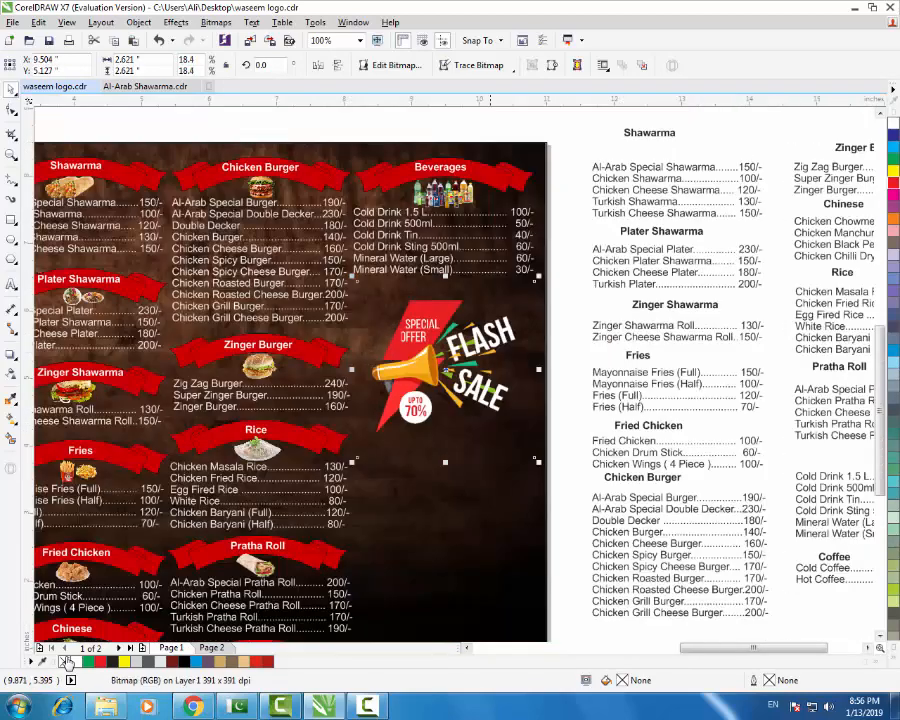
pyautogui.click(567, 449)
pyautogui.scroll(-1, 549, 401)
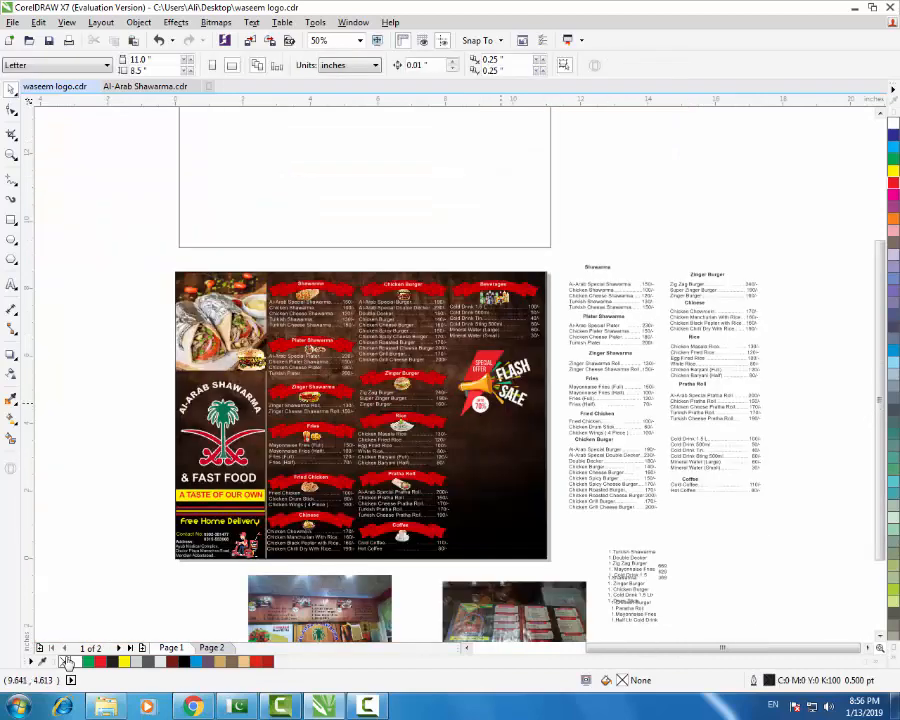
pyautogui.scroll(1, 501, 402)
pyautogui.scroll(1, 520, 391)
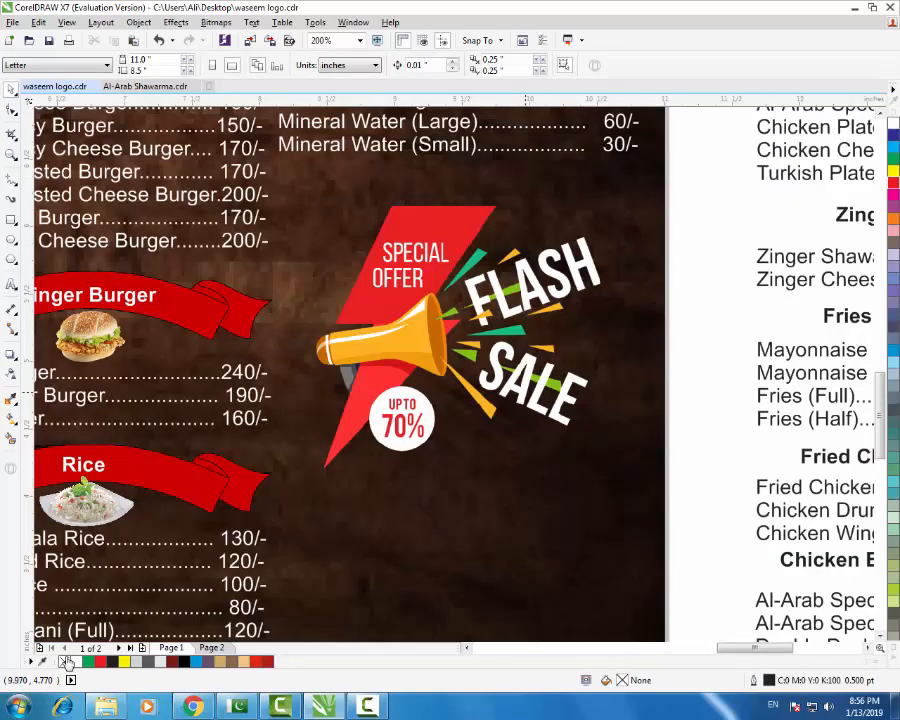
pyautogui.click(552, 390)
pyautogui.hotkey('ctrl', 'z')
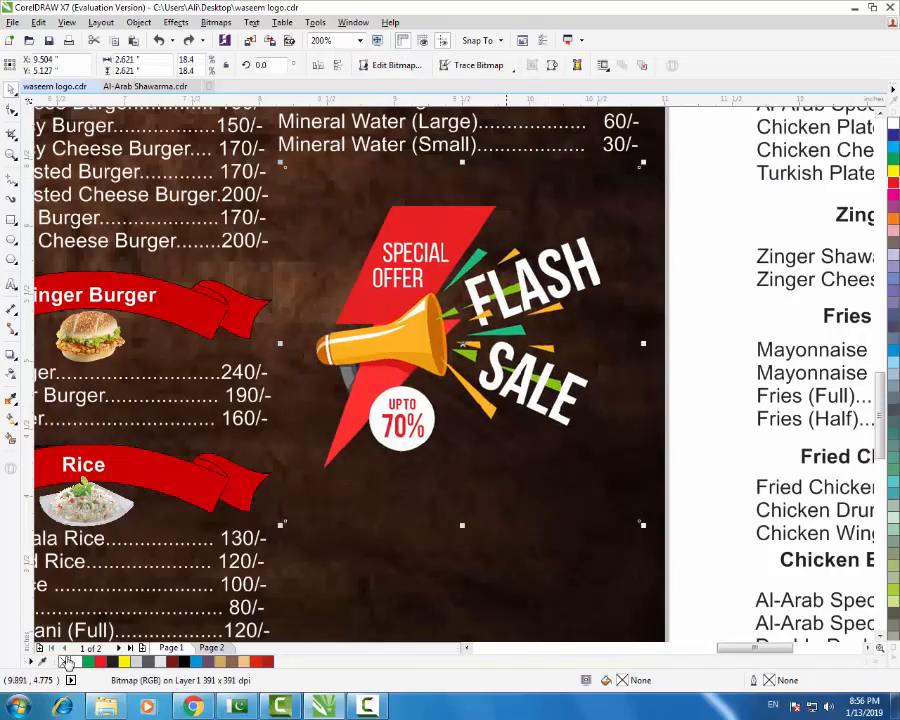
pyautogui.press('Delete')
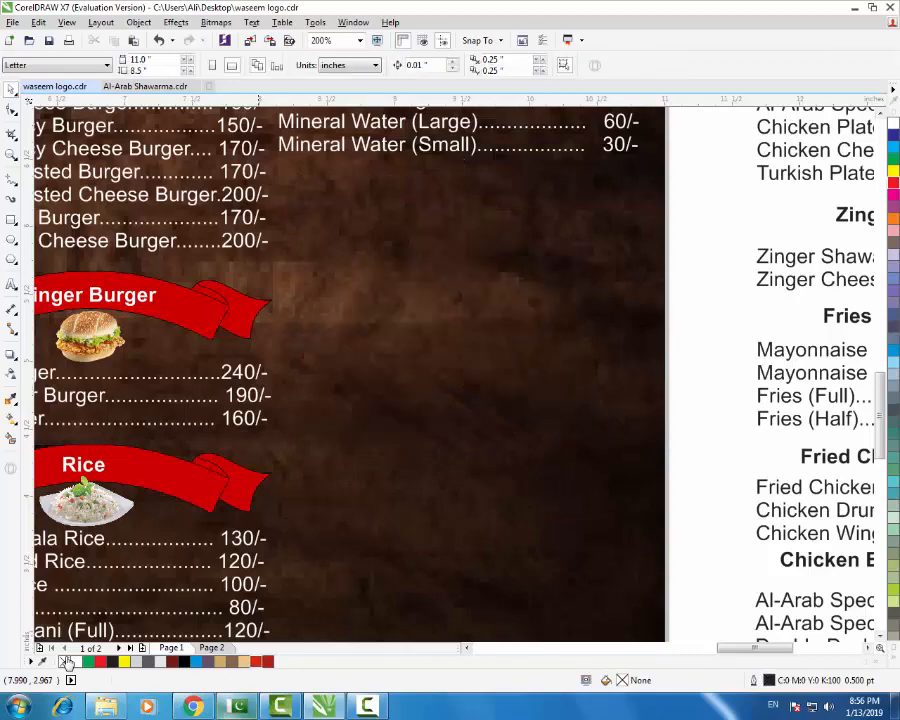
pyautogui.hotkey('alt', 'Tab')
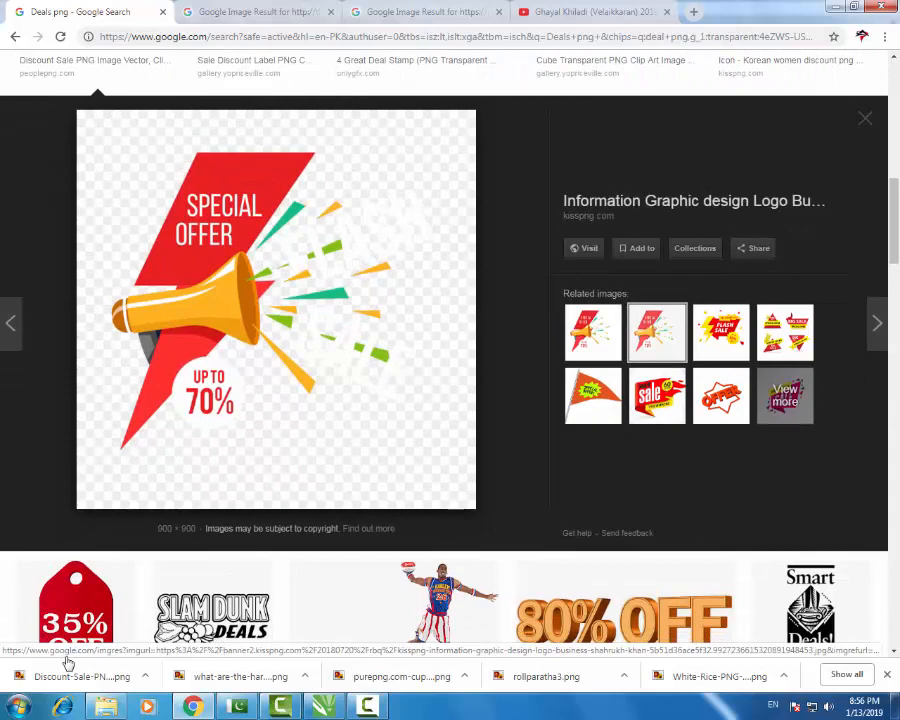
# - Save the related Special Offer image as a kisspng JPG and advance the preview
pyautogui.rightClick(256, 257)
pyautogui.click(302, 384)
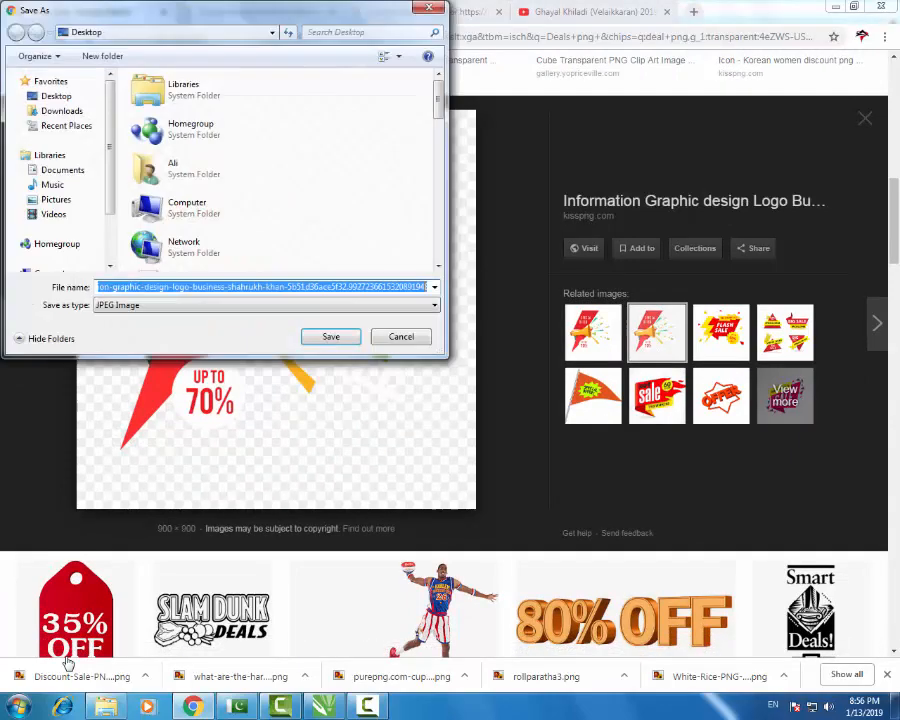
pyautogui.press('Return')
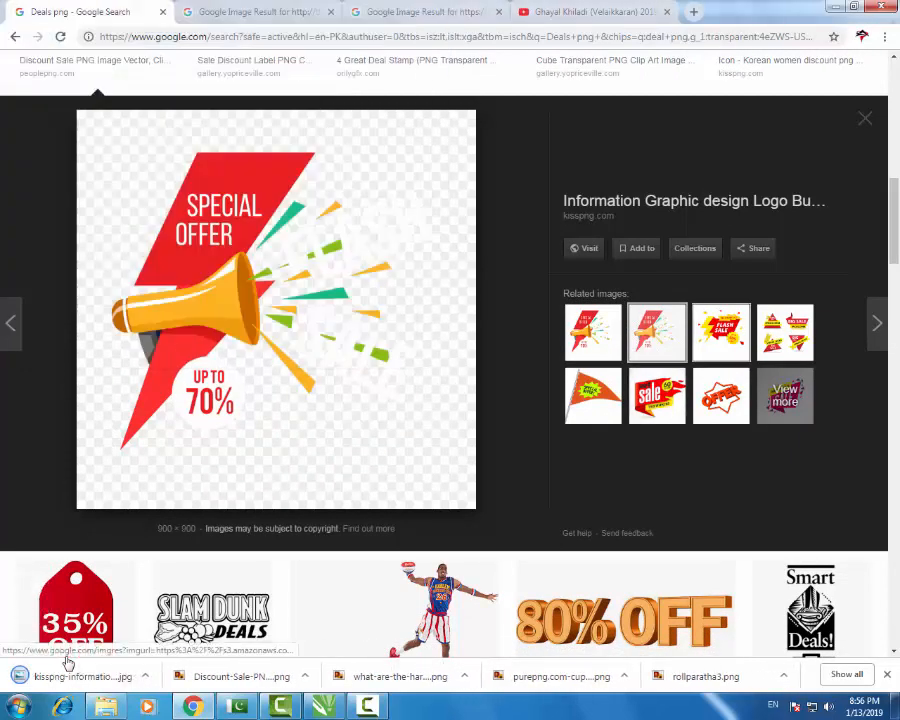
pyautogui.press('Right')
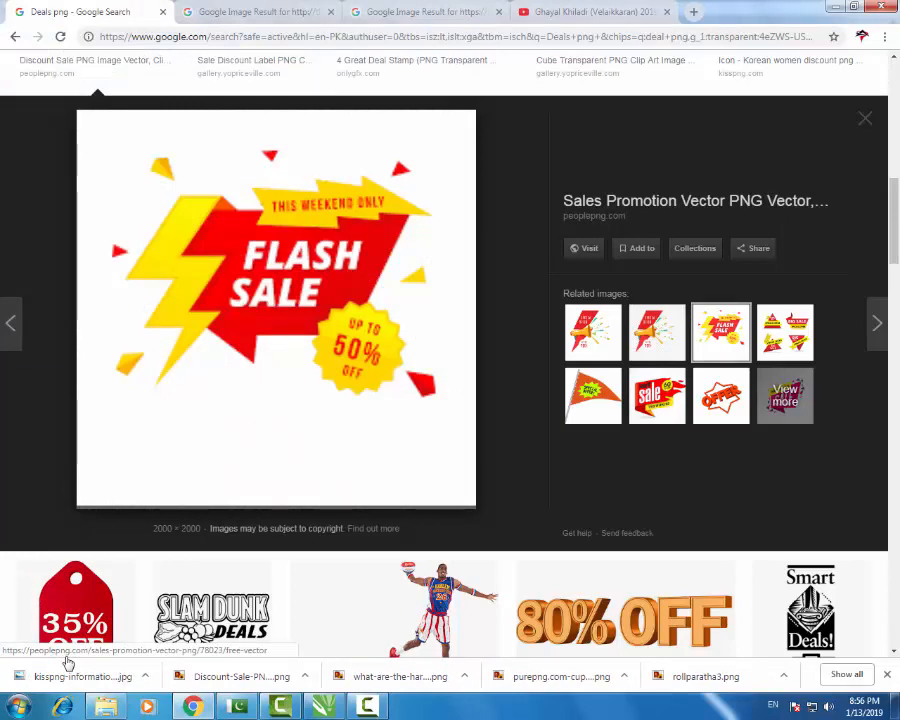
# - Import the kisspng Special Offer JPG, scale it to 23.6%, and place it top-right
pyautogui.moveTo(72, 675); pyautogui.dragTo(451, 515)
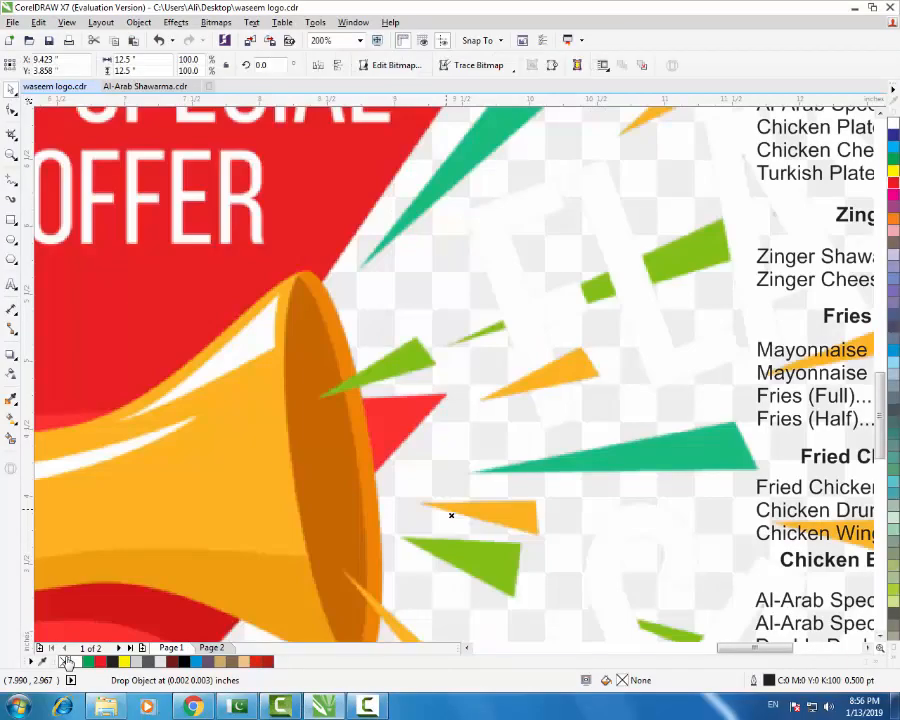
pyautogui.scroll(-2, 447, 470)
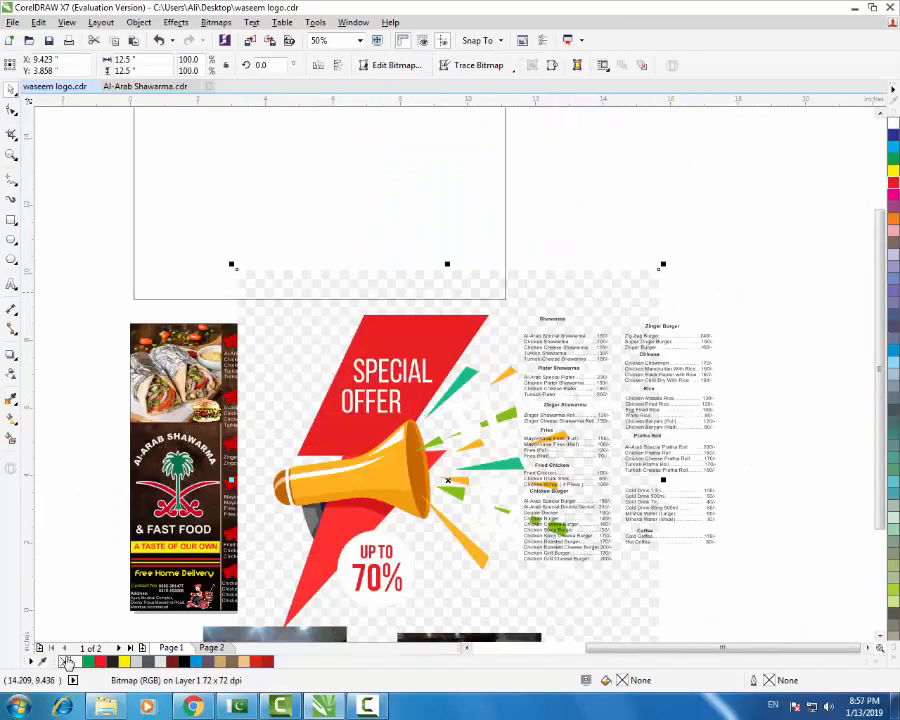
pyautogui.moveTo(661, 265); pyautogui.dragTo(470, 434)
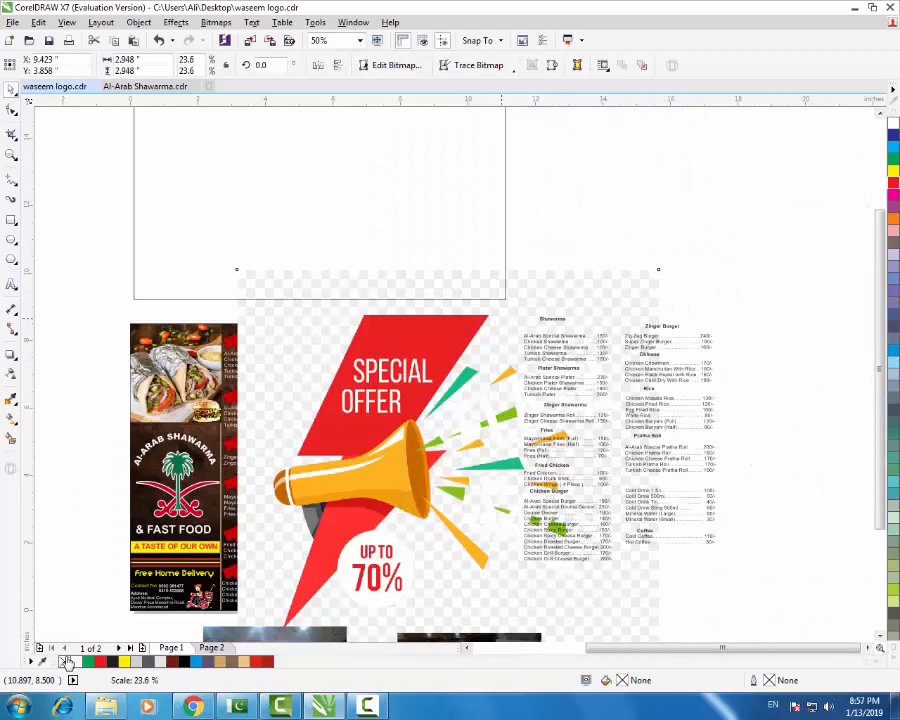
pyautogui.moveTo(447, 478); pyautogui.dragTo(664, 198)
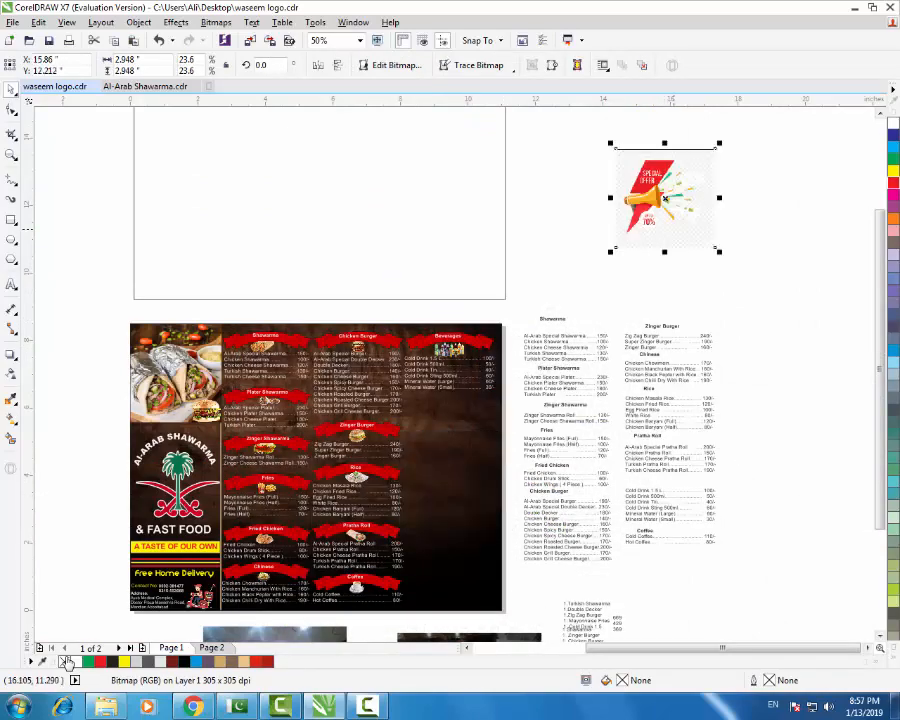
pyautogui.hotkey('alt', 'Tab')
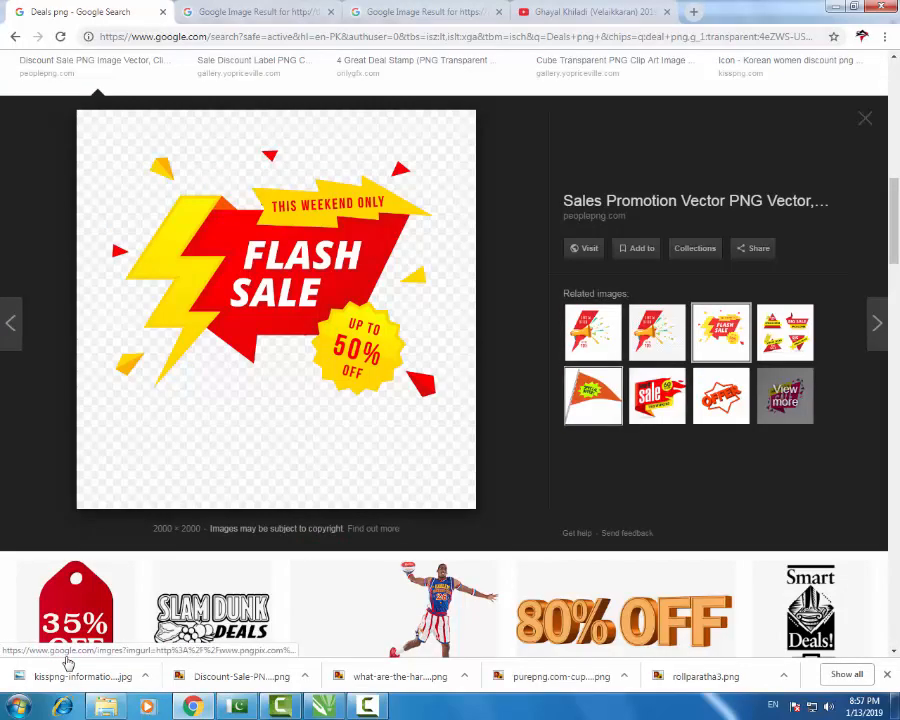
# - Browse the Deals png results, previewing the Best Deal and TopClub Deals images
pyautogui.press('Escape')
pyautogui.scroll(-3, 68, 663)
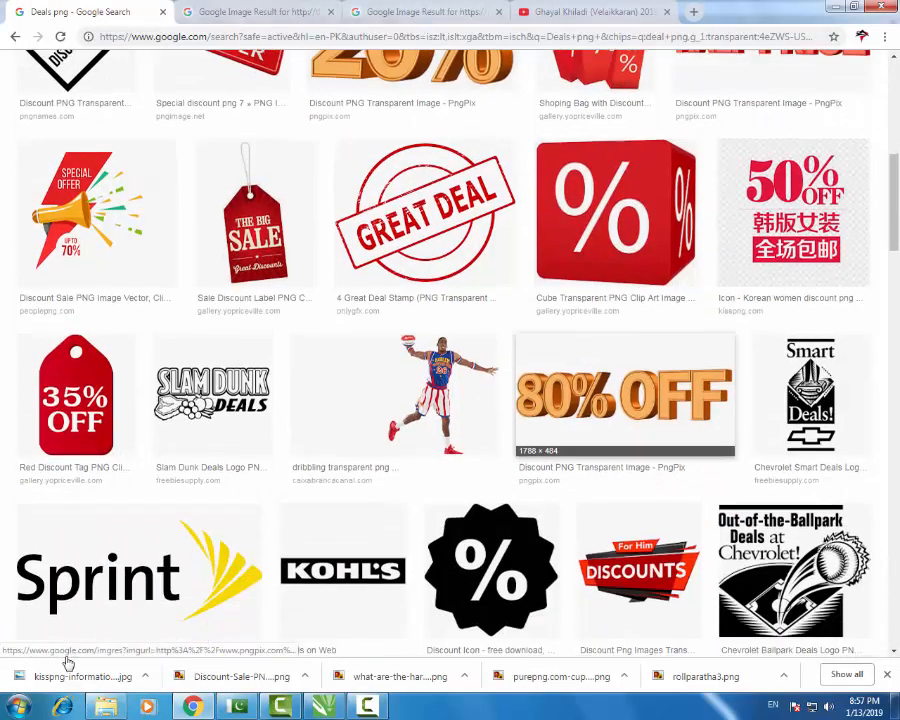
pyautogui.scroll(-3, 68, 663)
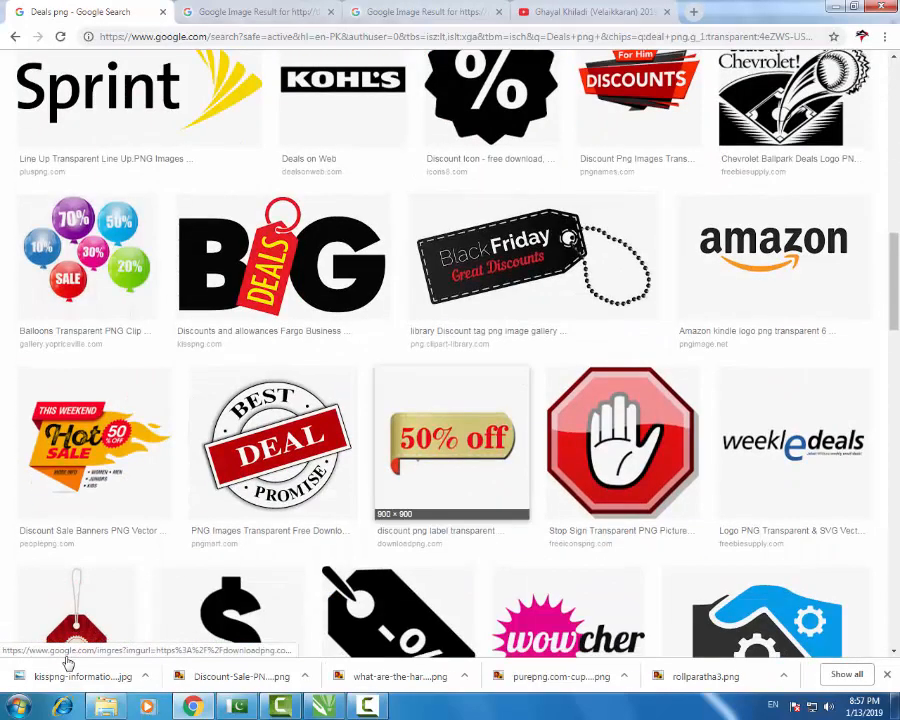
pyautogui.press('Return')
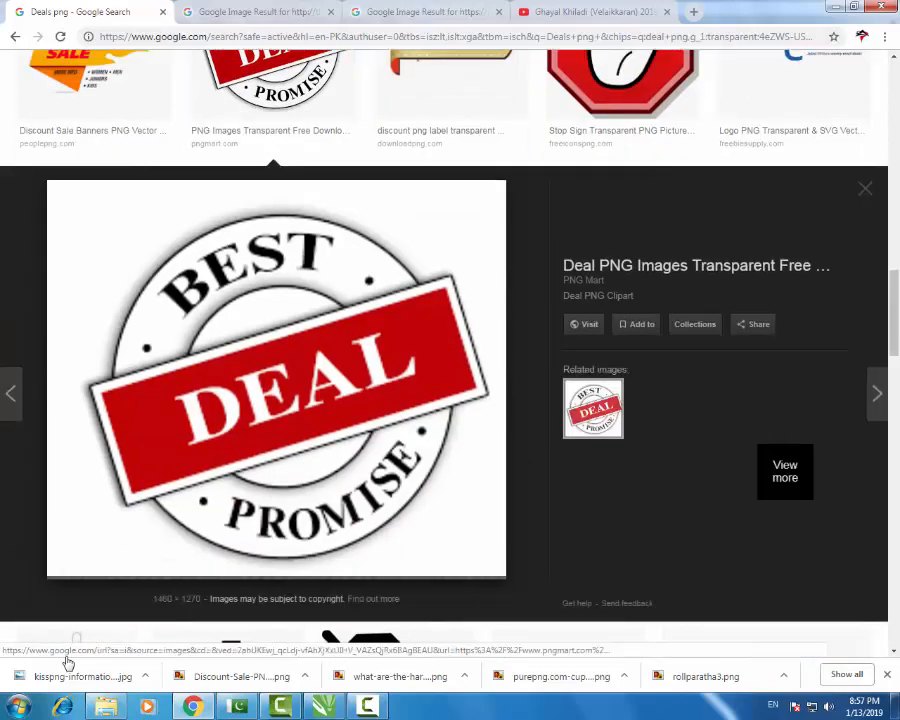
pyautogui.press('Escape')
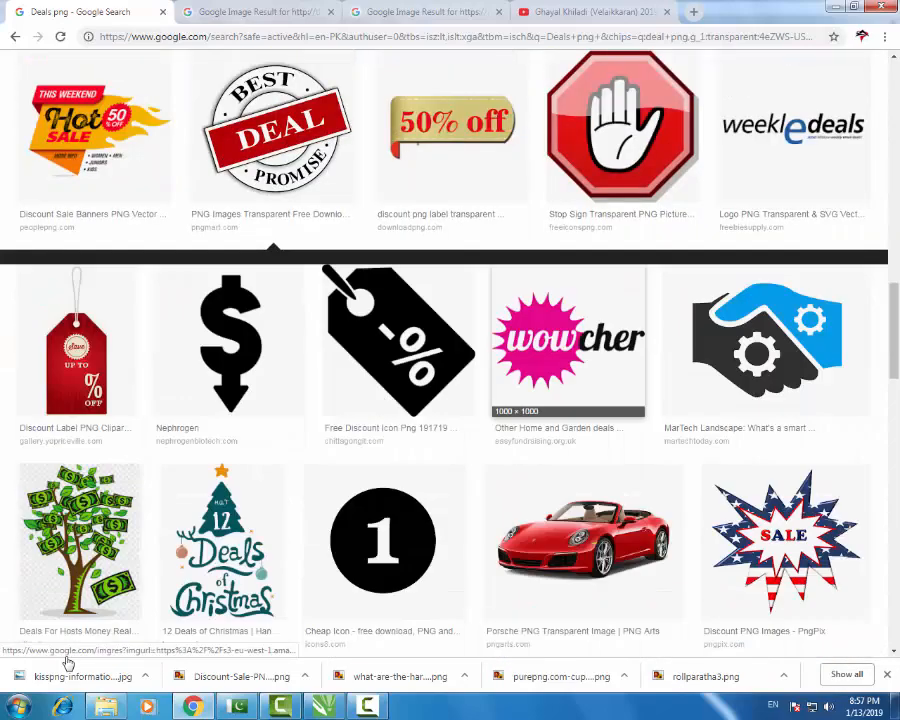
pyautogui.scroll(-2, 585, 395)
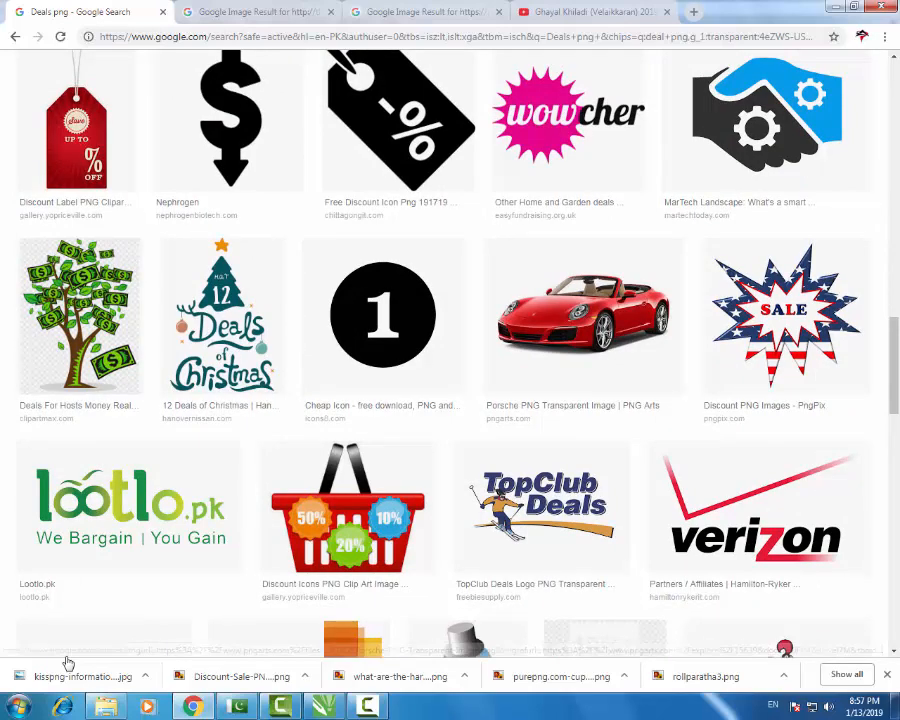
pyautogui.press('Down')
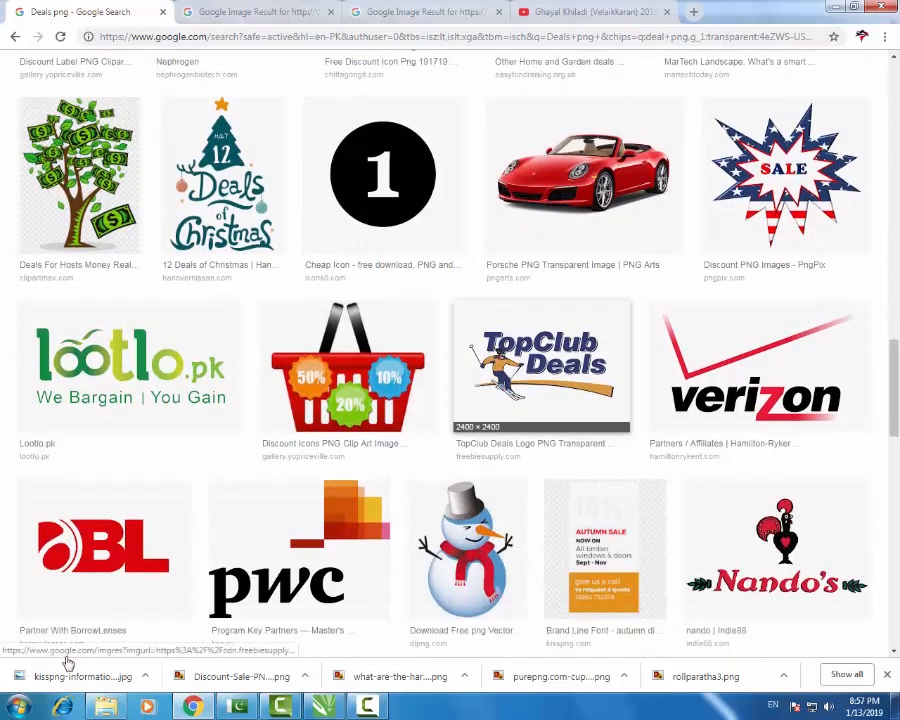
pyautogui.scroll(-3, 68, 663)
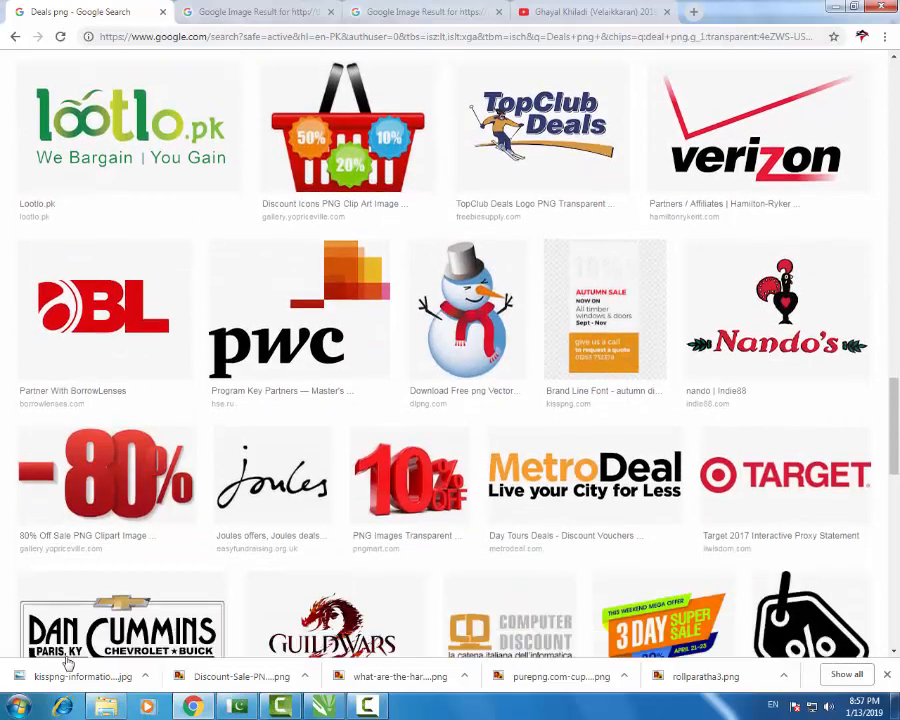
pyautogui.scroll(-4, 68, 663)
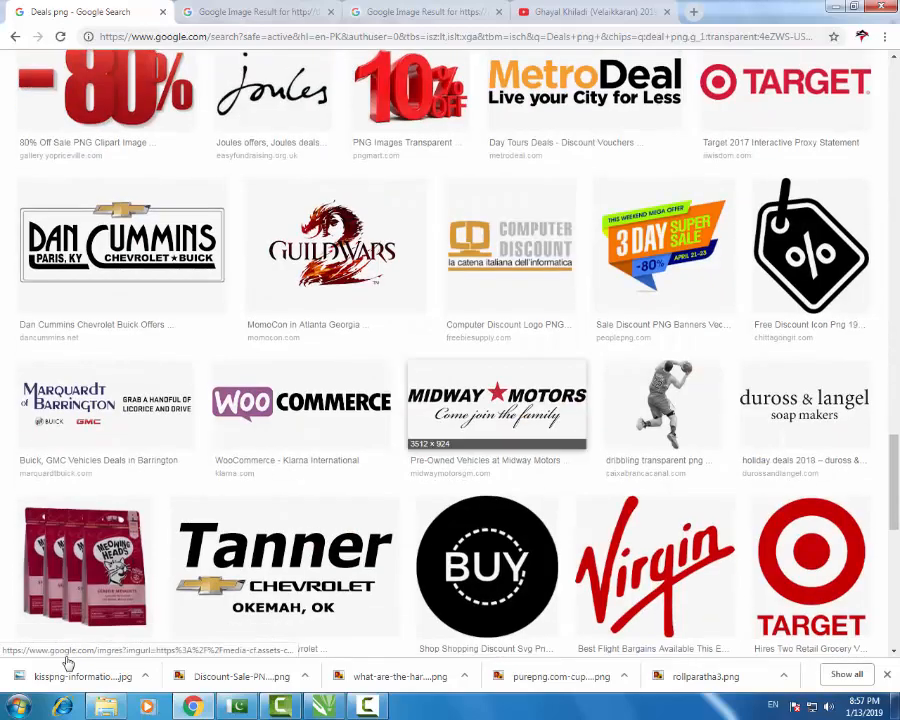
pyautogui.scroll(15, 68, 663)
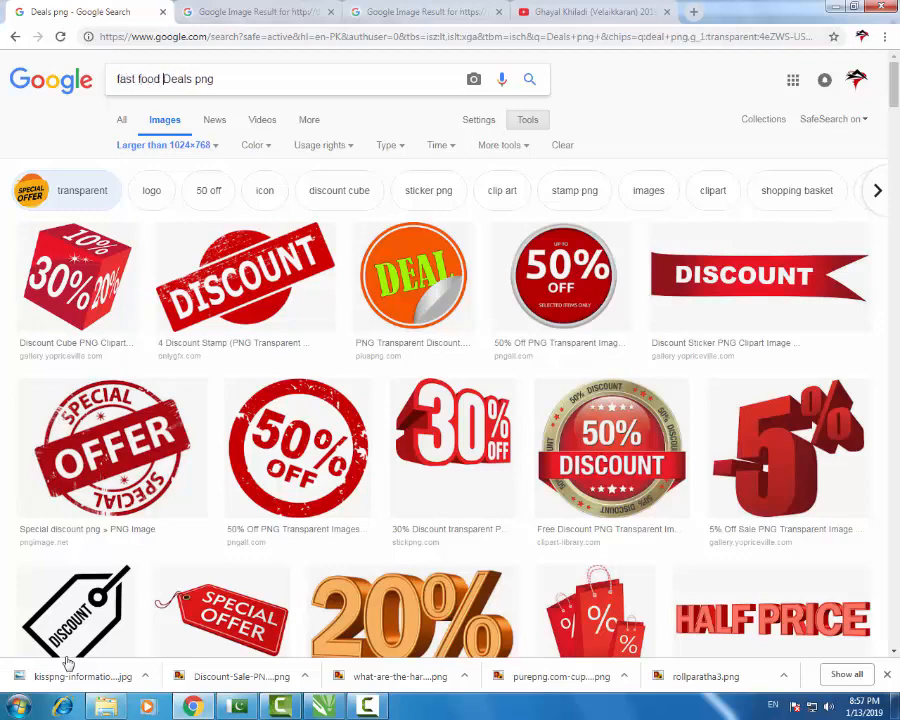
# - Search 'fast food Deals png' and preview the Fast Food burger logo result
pyautogui.press('Return')
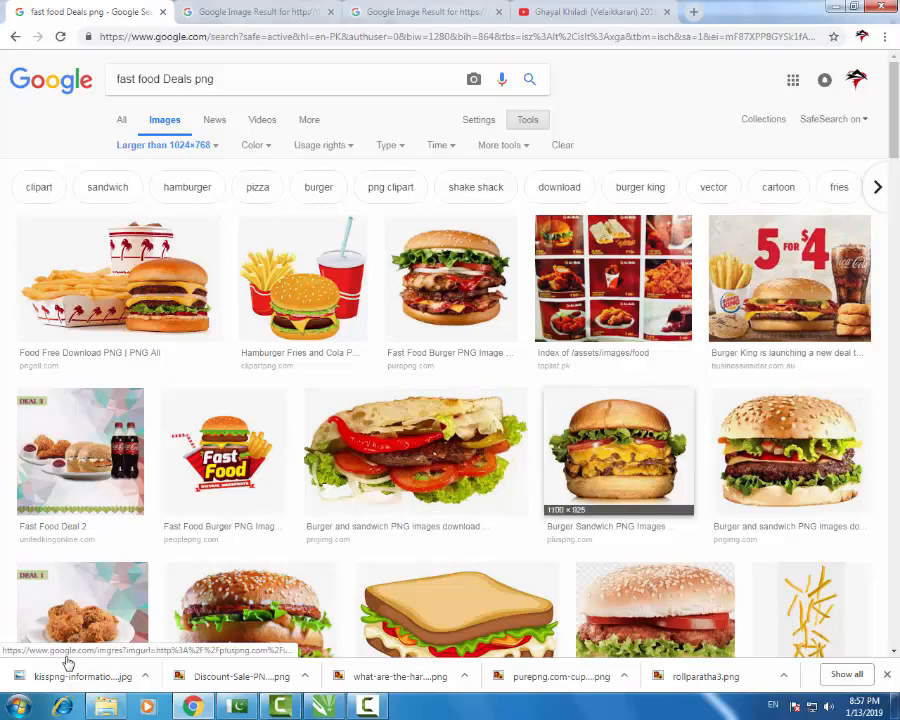
pyautogui.scroll(-3, 68, 662)
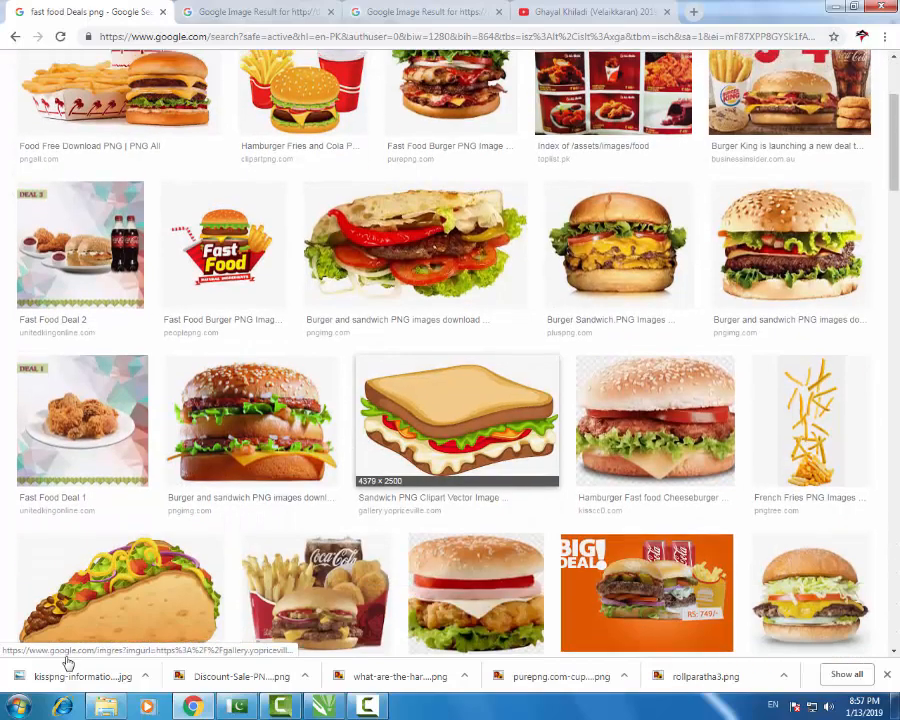
pyautogui.scroll(2, 68, 662)
pyautogui.click(224, 380)
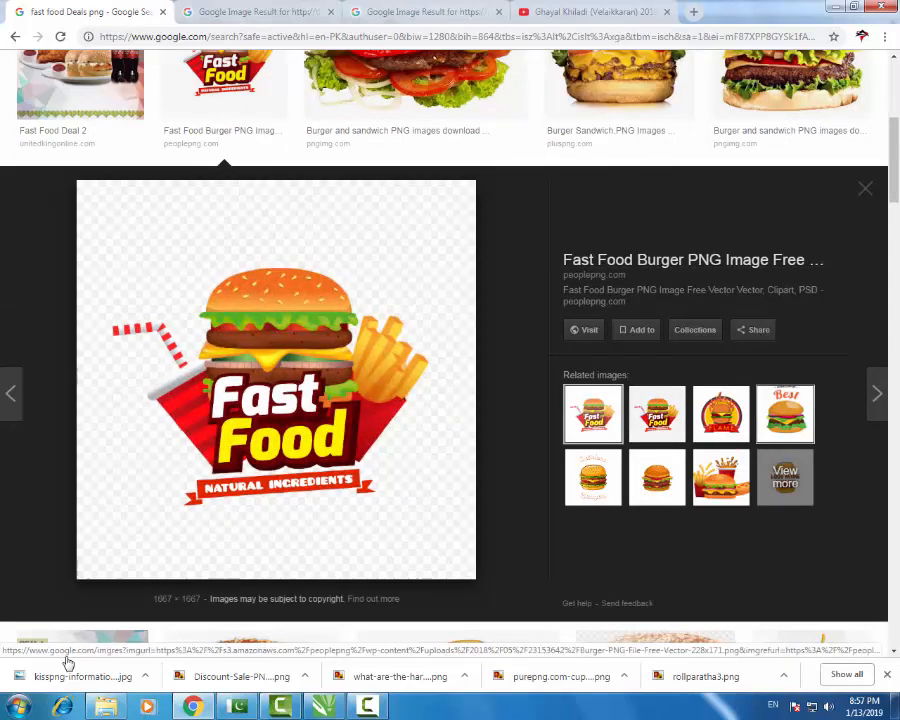
pyautogui.click(865, 188)
pyautogui.scroll(5, 610, 450)
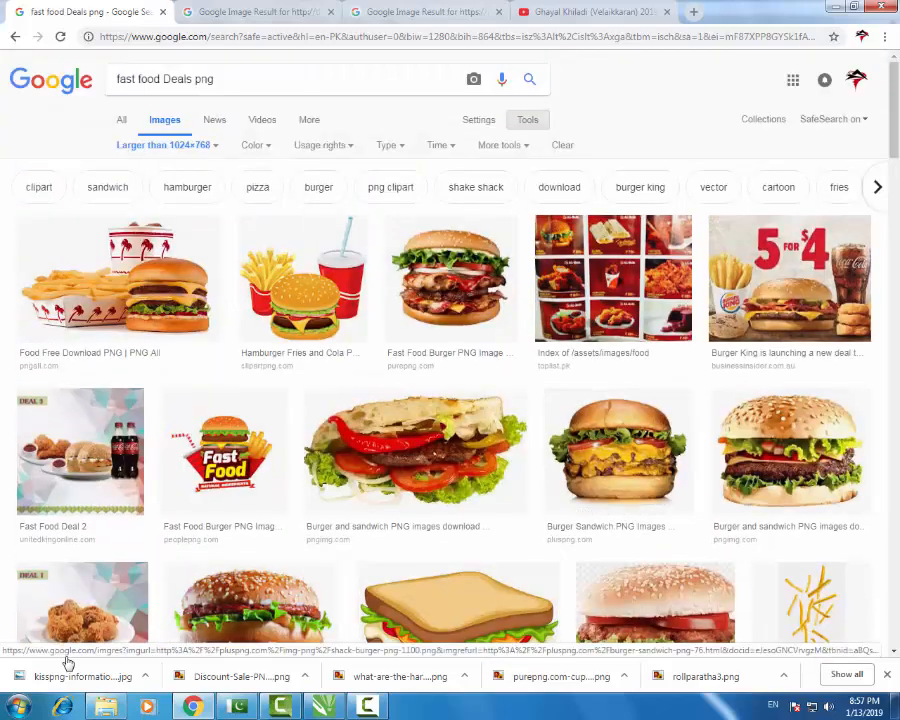
pyautogui.scroll(-5, 478, 450)
pyautogui.scroll(-3, 476, 450)
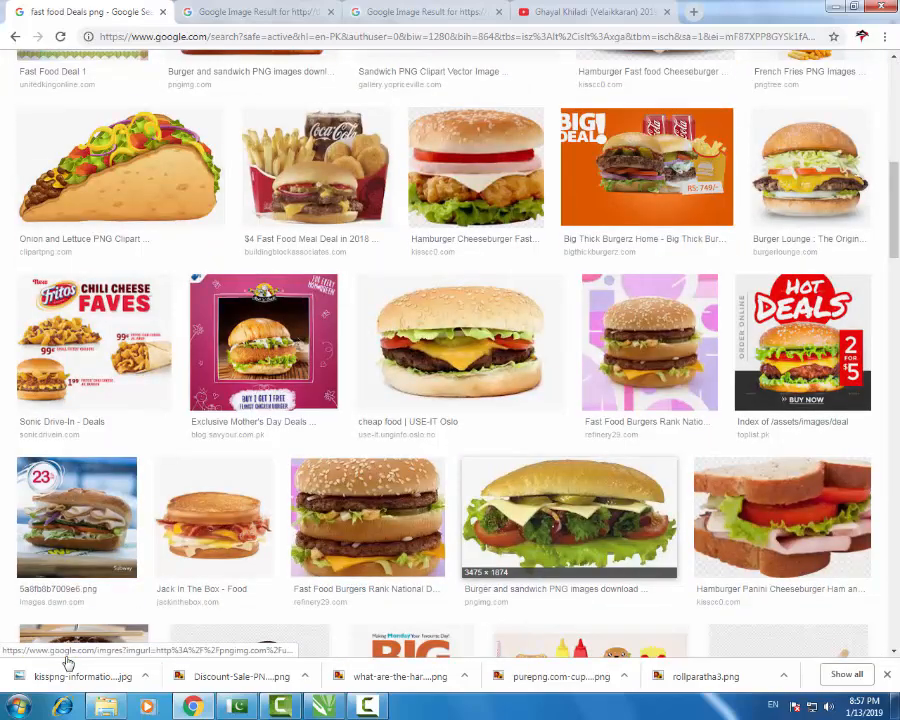
pyautogui.scroll(-3, 580, 475)
pyautogui.scroll(10, 580, 450)
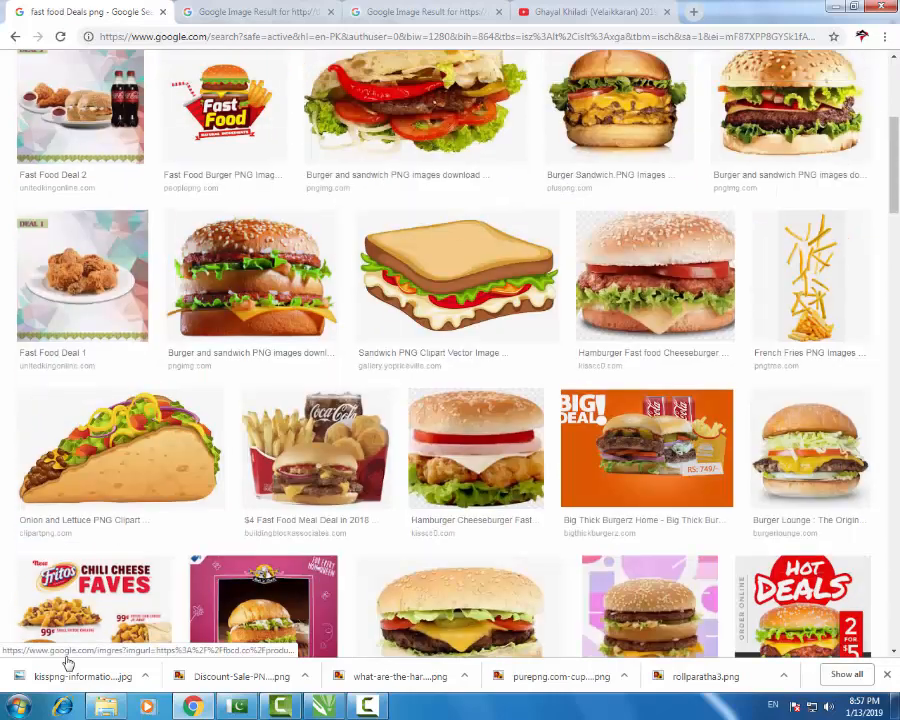
pyautogui.moveTo(192, 79); pyautogui.dragTo(116, 79)
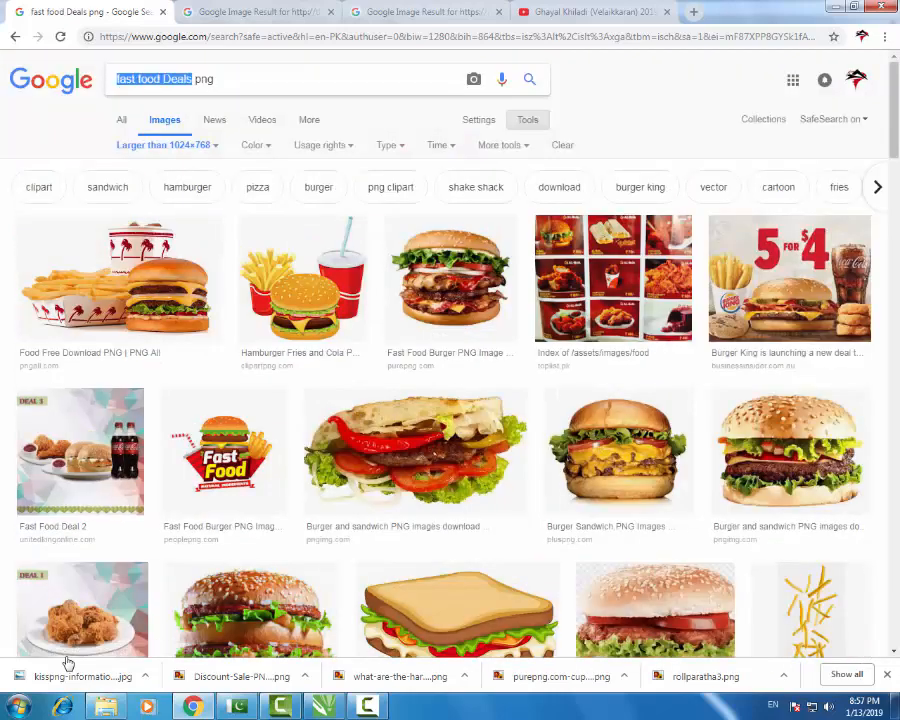
# - Search 'Hot deals png' and preview the HOT DEALS image
pyautogui.write('Hot')
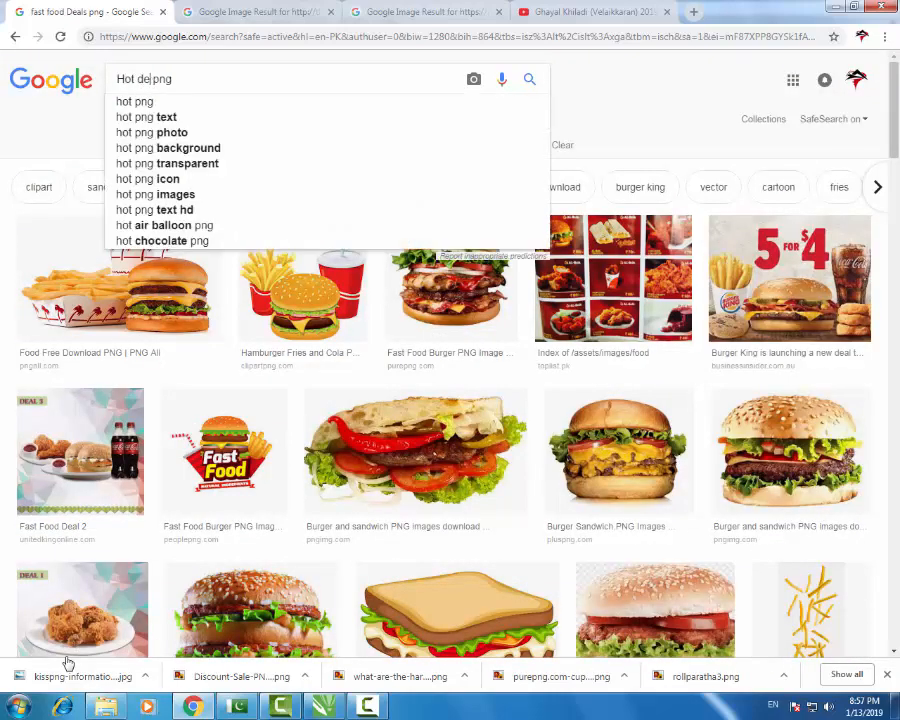
pyautogui.write(' deals')
pyautogui.press('Return')
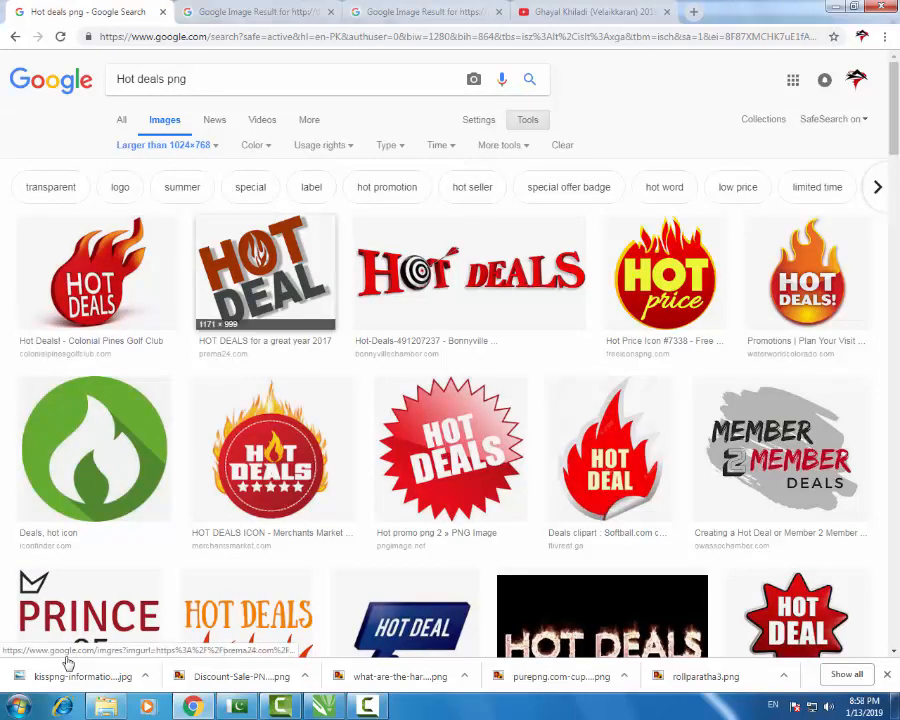
pyautogui.scroll(-2, 67, 660)
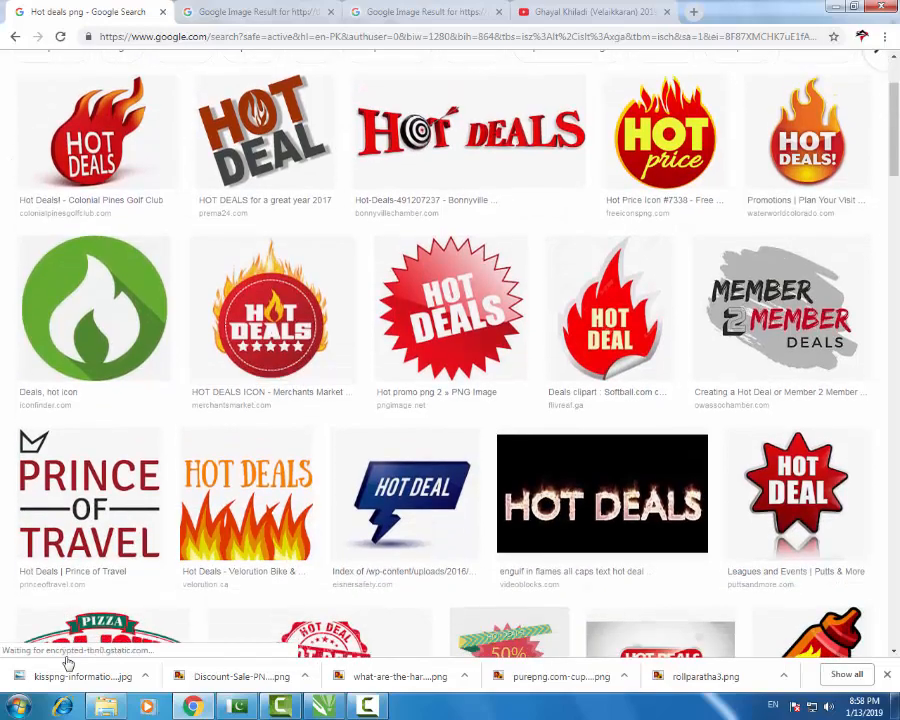
pyautogui.scroll(-3, 67, 660)
pyautogui.scroll(-3, 67, 662)
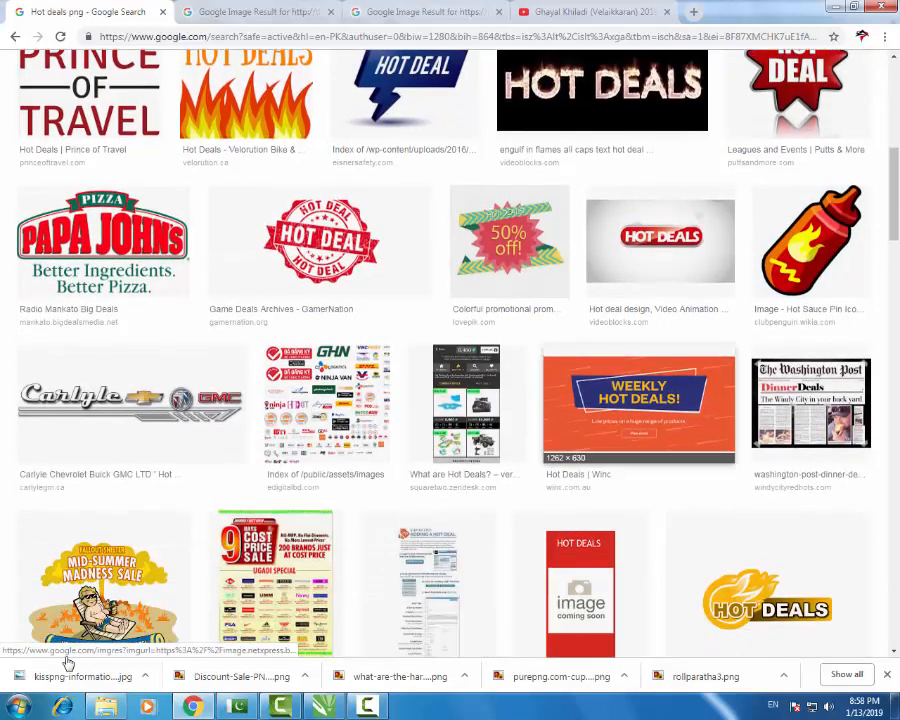
pyautogui.scroll(-3, 67, 662)
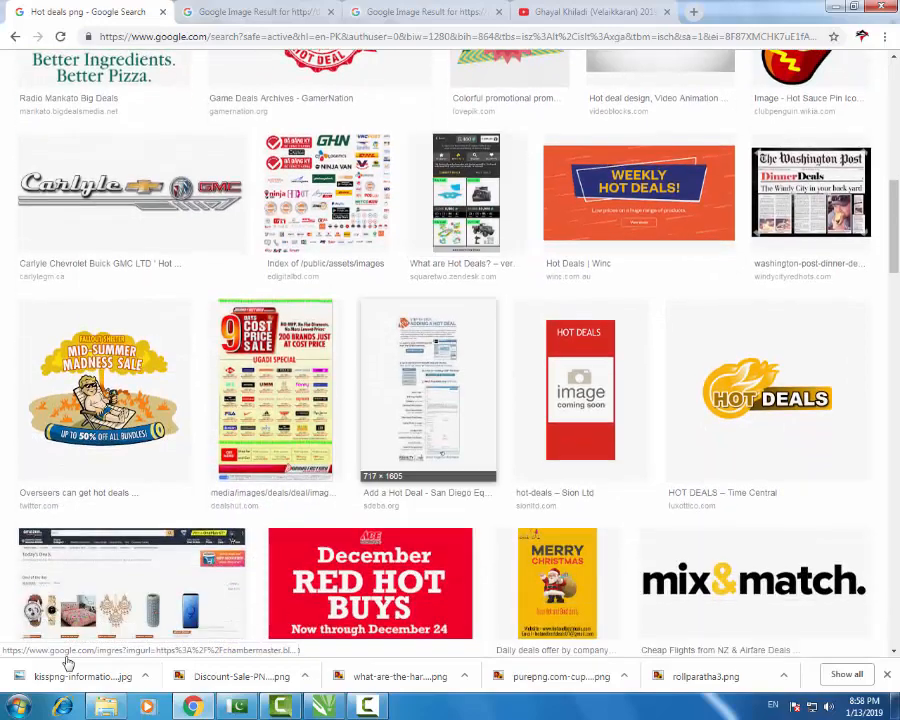
pyautogui.click(768, 390)
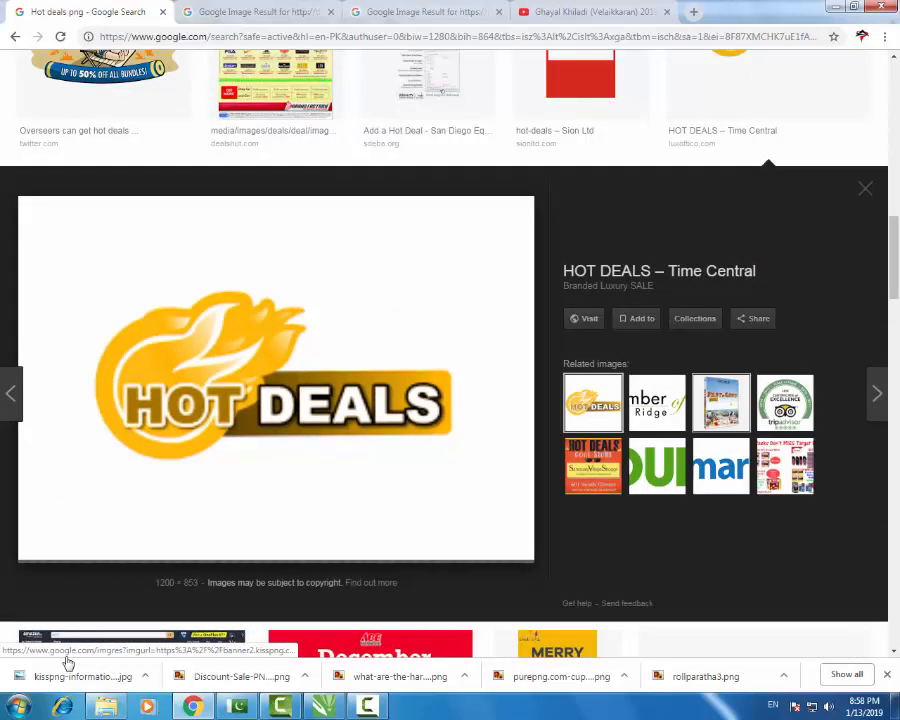
pyautogui.click(865, 188)
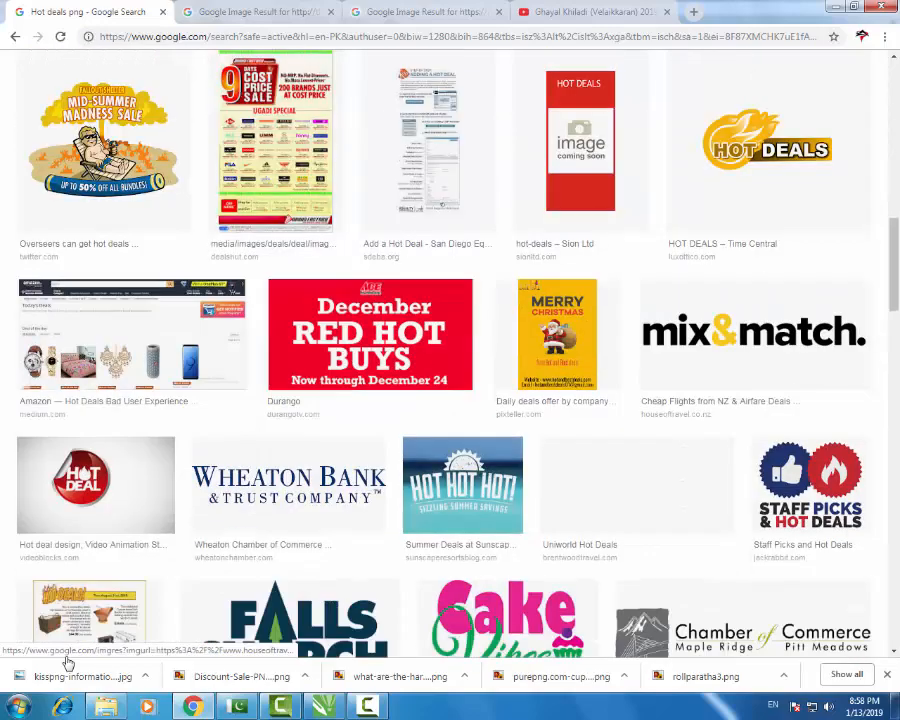
pyautogui.scroll(-5, 680, 440)
pyautogui.scroll(2, 680, 440)
pyautogui.scroll(10, 680, 440)
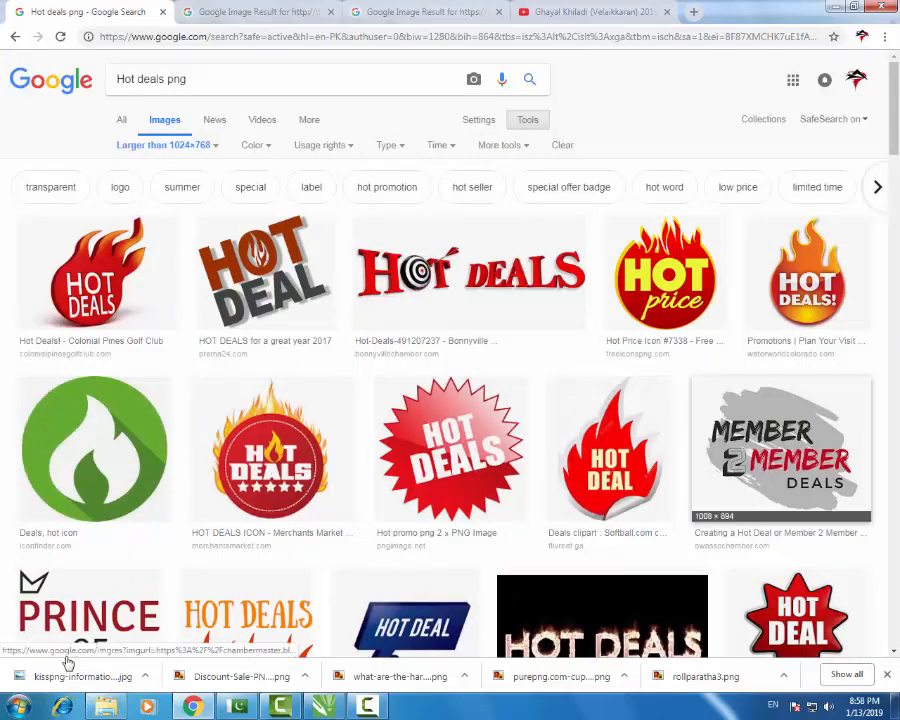
# - Copy the red HOT DEAL flame image to the clipboard
pyautogui.click(610, 448)
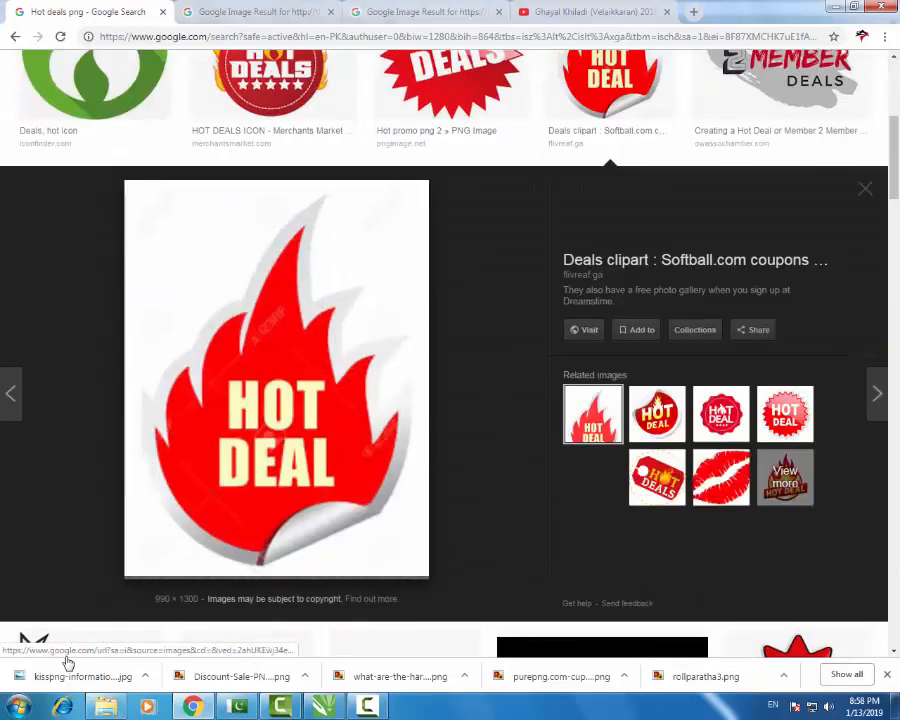
pyautogui.rightClick(329, 352)
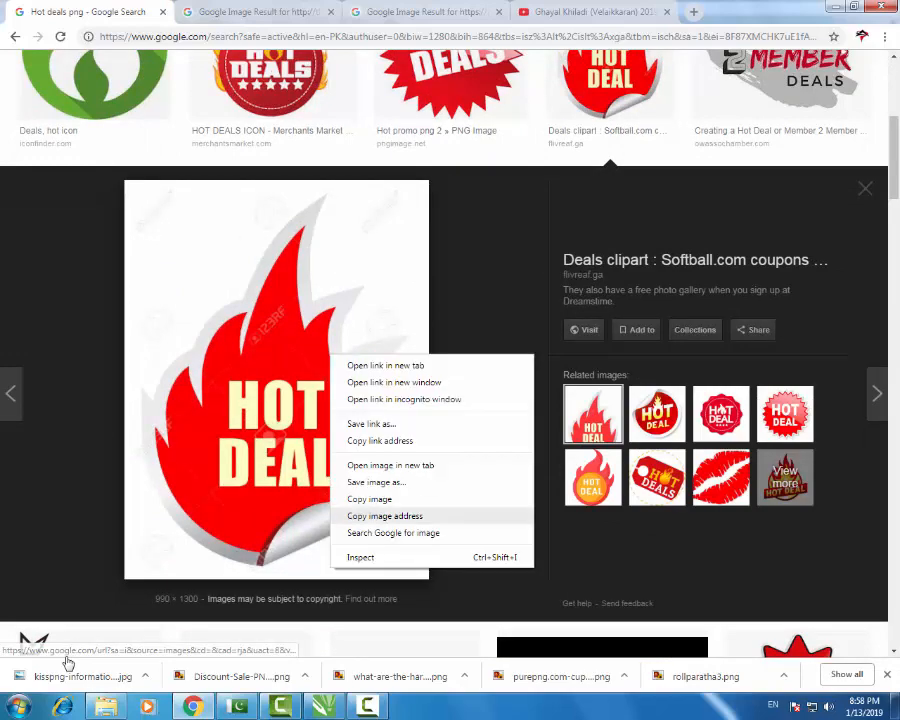
pyautogui.click(370, 494)
pyautogui.hotkey('alt', 'Tab')
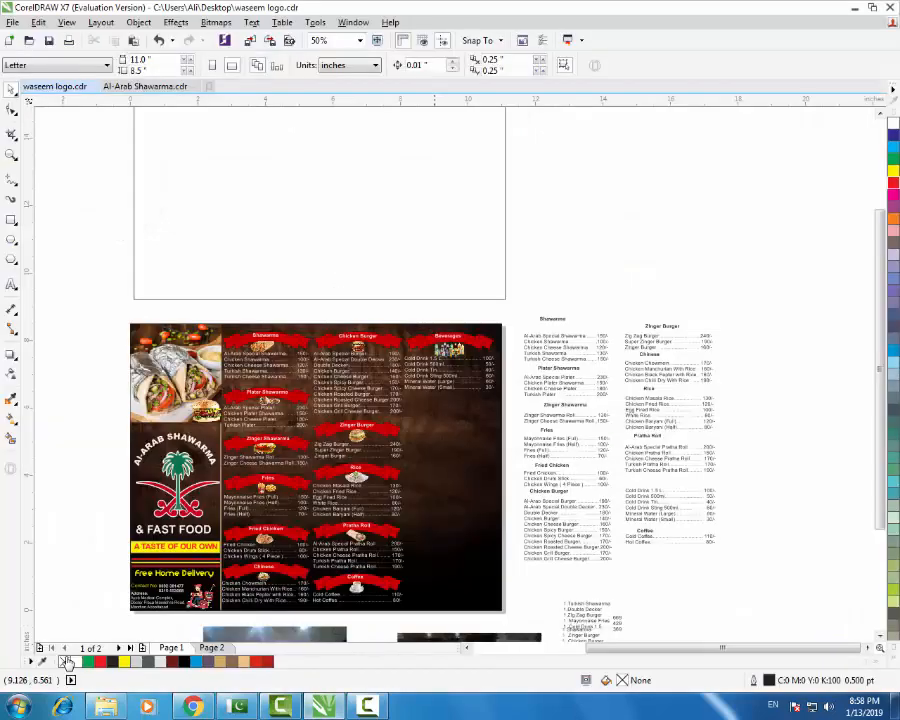
# - Paste the HOT DEAL flame beside the page and Quick Trace it into vectors
pyautogui.scroll(-1, 432, 373)
pyautogui.hotkey('ctrl', 'v')
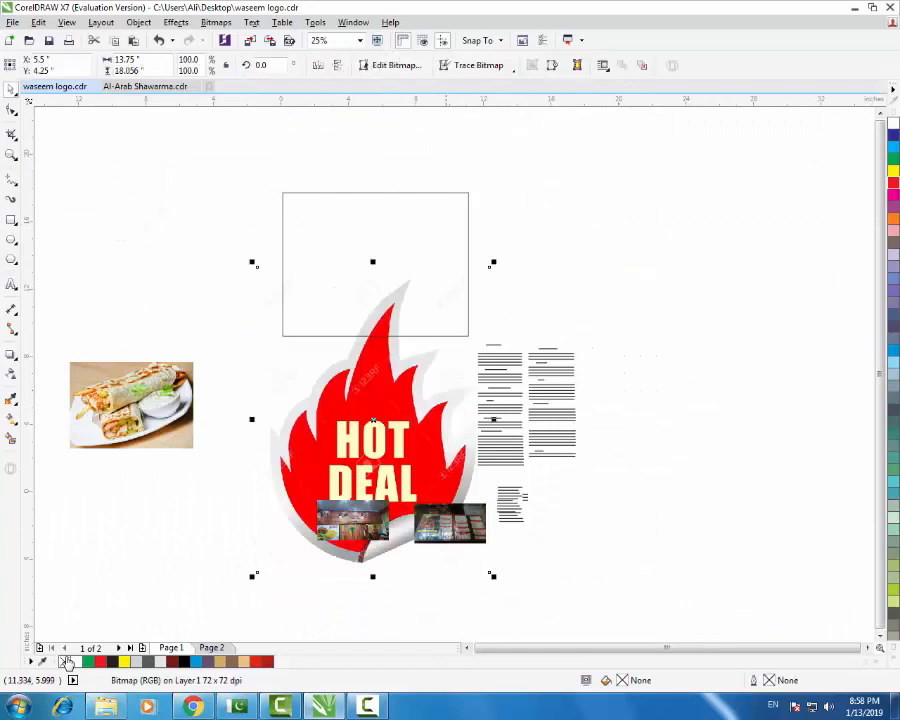
pyautogui.moveTo(410, 410); pyautogui.dragTo(769, 349)
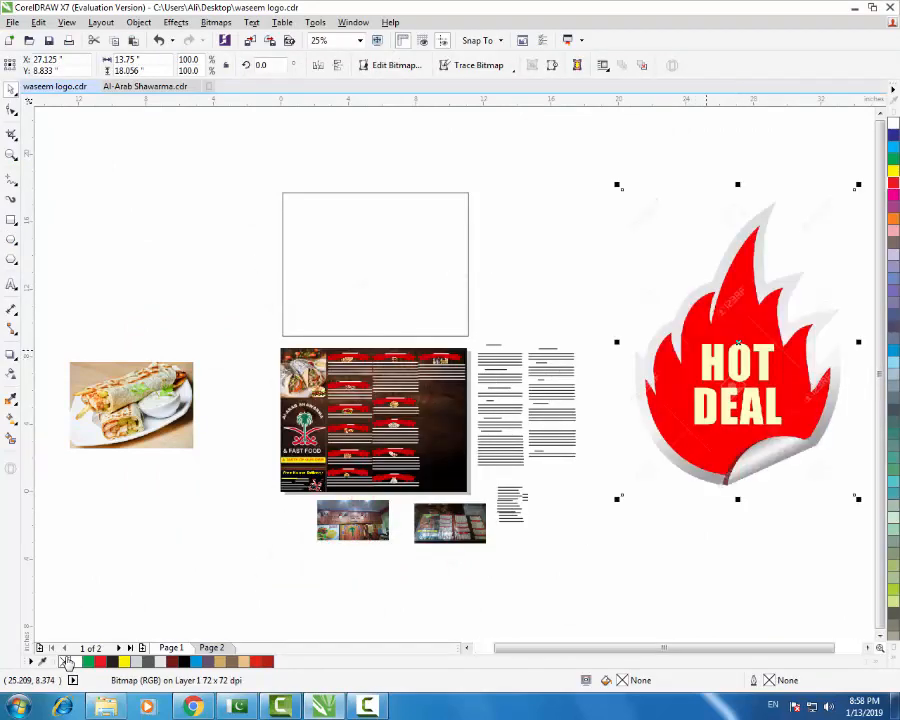
pyautogui.rightClick(662, 263)
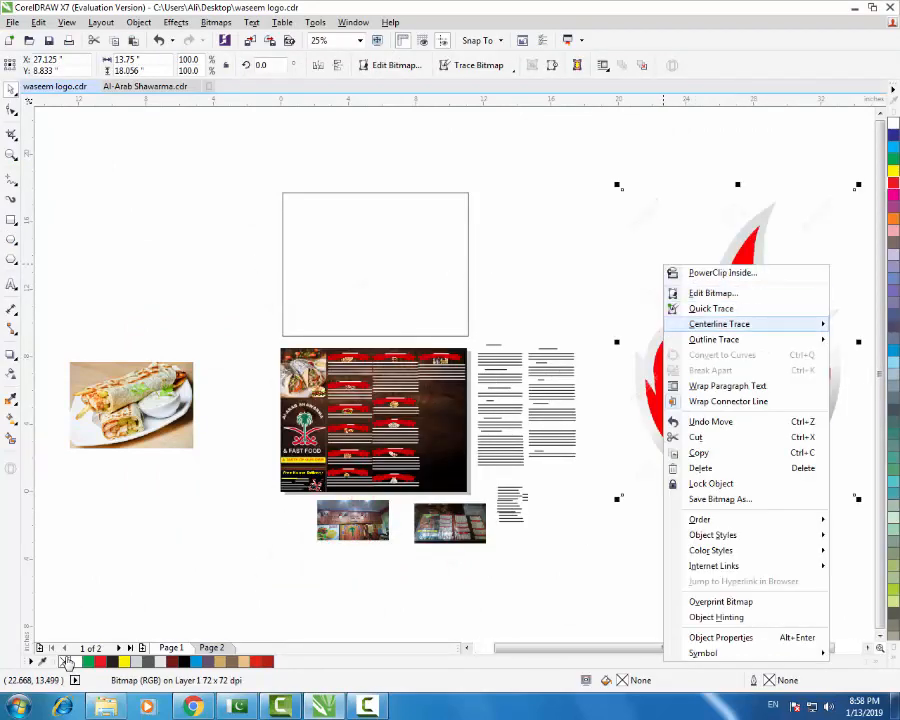
pyautogui.click(711, 308)
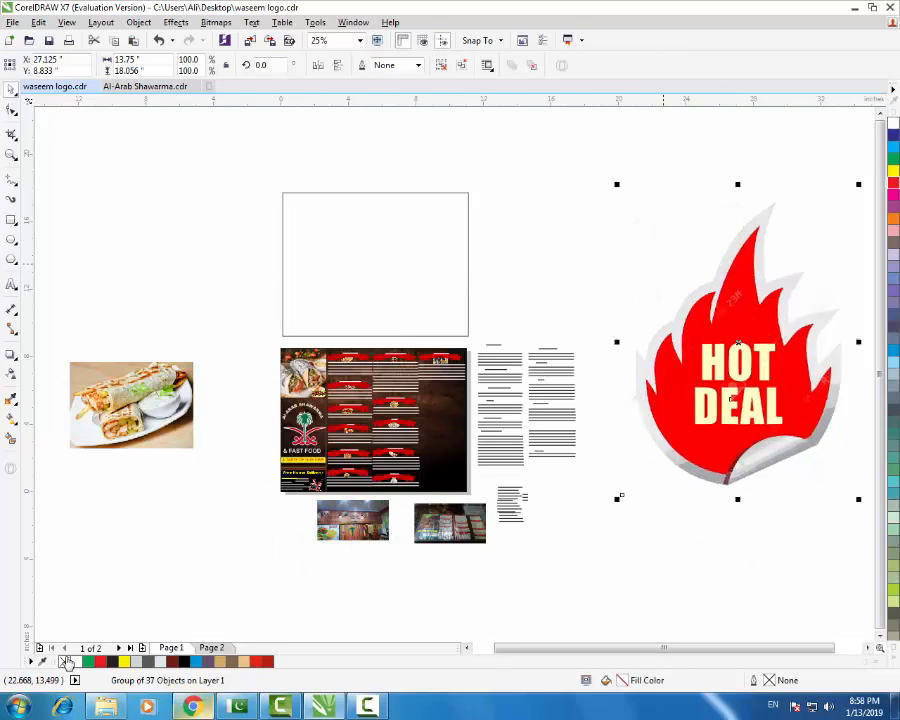
pyautogui.moveTo(717, 415); pyautogui.dragTo(726, 473)
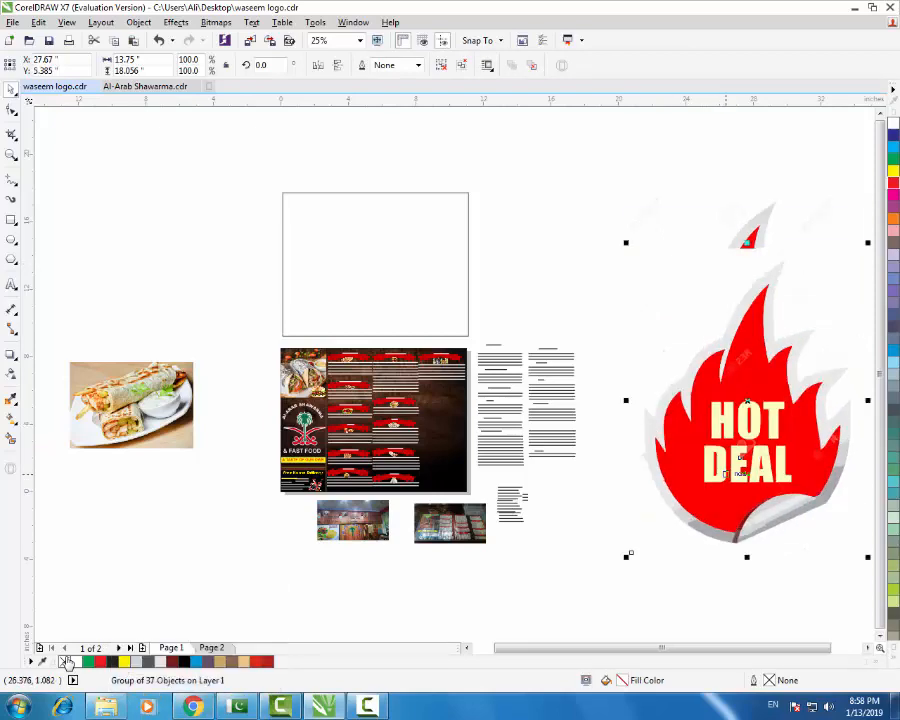
# - Delete both the traced and original flame, then return to Chrome
pyautogui.press('Delete')
pyautogui.click(762, 406)
pyautogui.press('Delete')
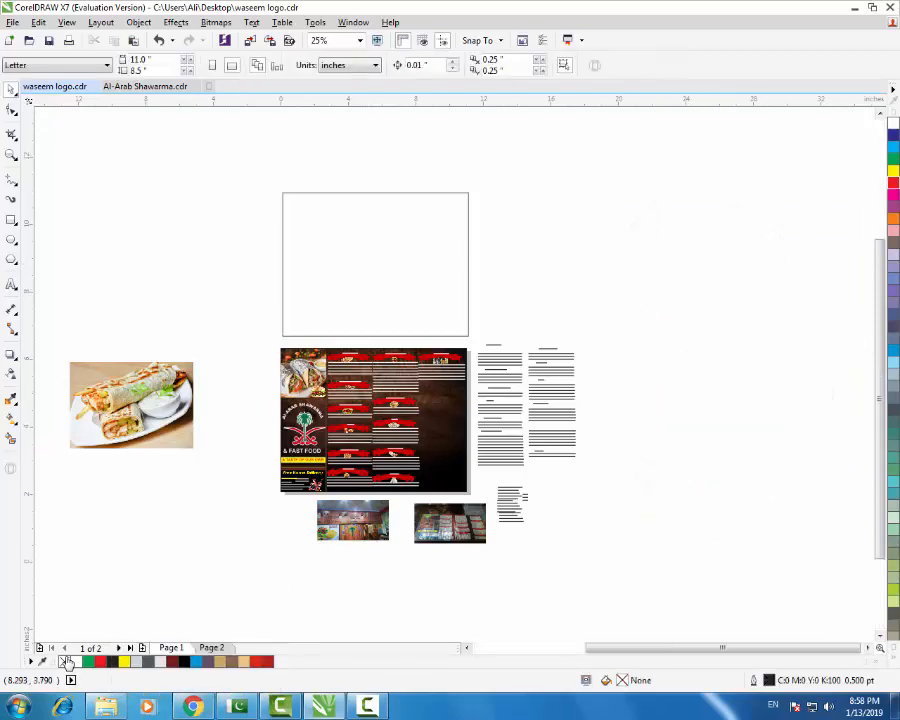
pyautogui.scroll(1, 421, 417)
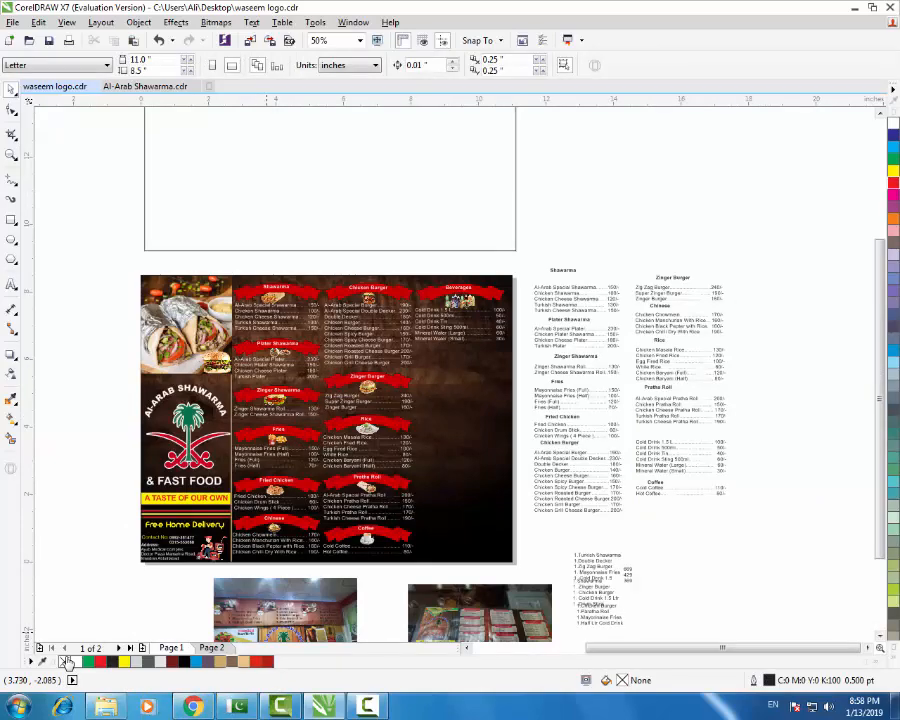
pyautogui.hotkey('alt', 'Tab')
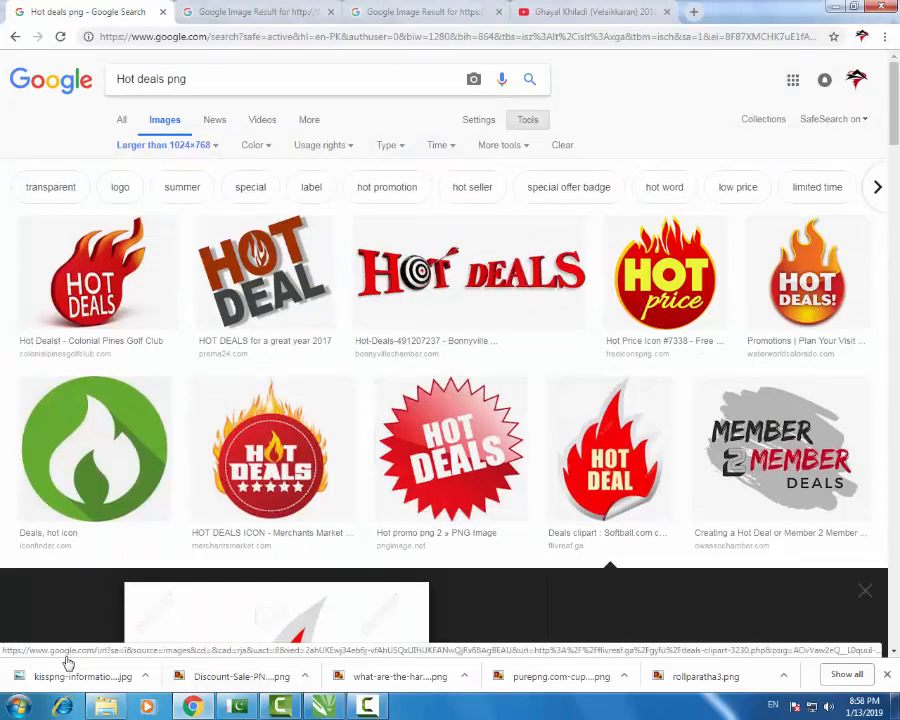
# - Search 'fast food deals png' with the size filter set to any size
pyautogui.hotkey('ctrl', 'a')
pyautogui.write('d')
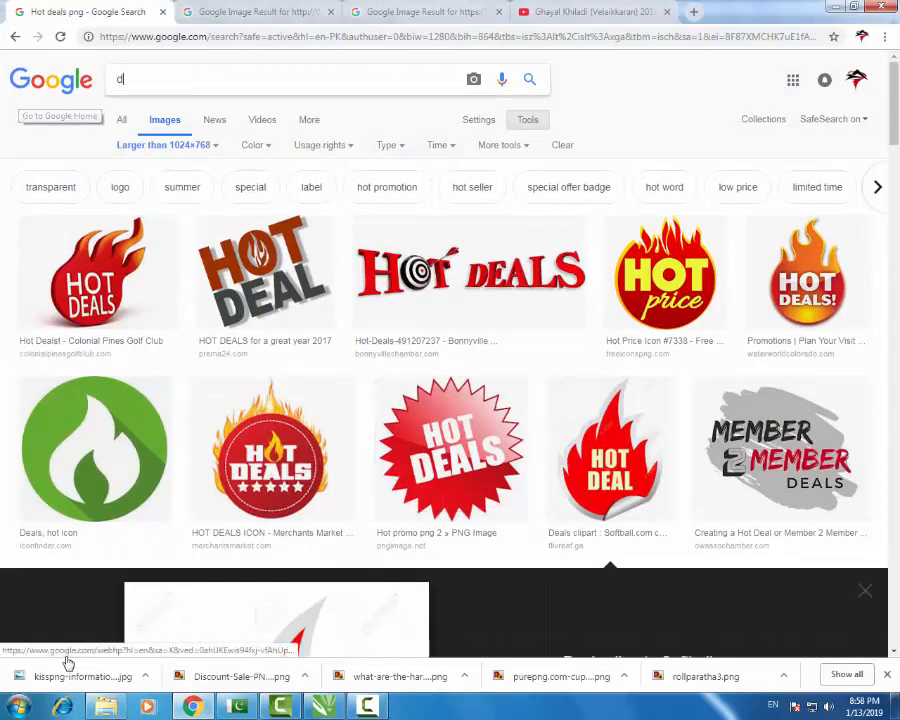
pyautogui.write('eals ')
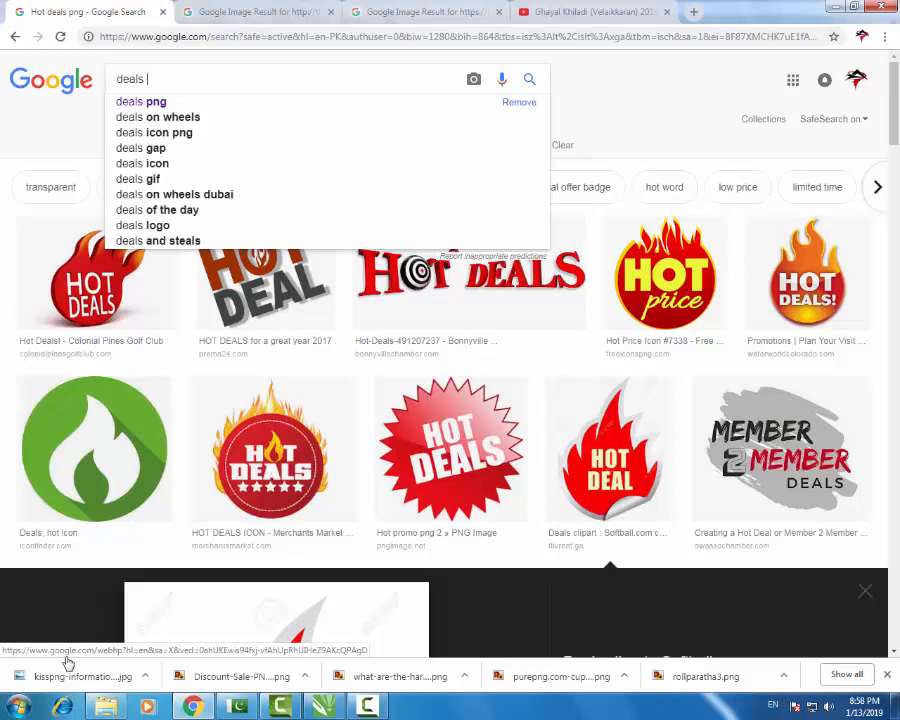
pyautogui.write('png')
pyautogui.press('Return')
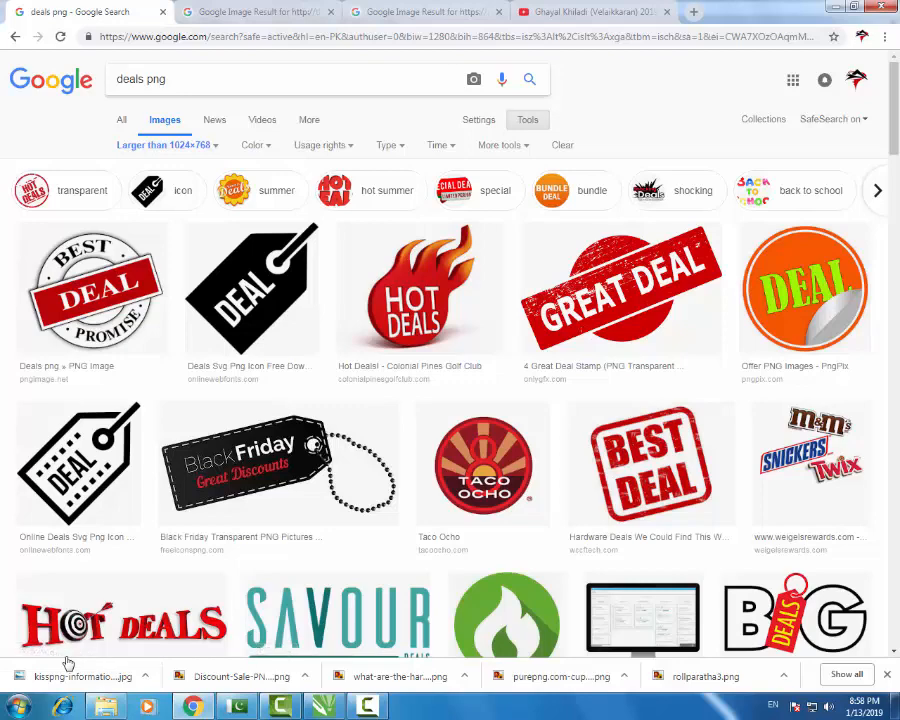
pyautogui.write('fast food')
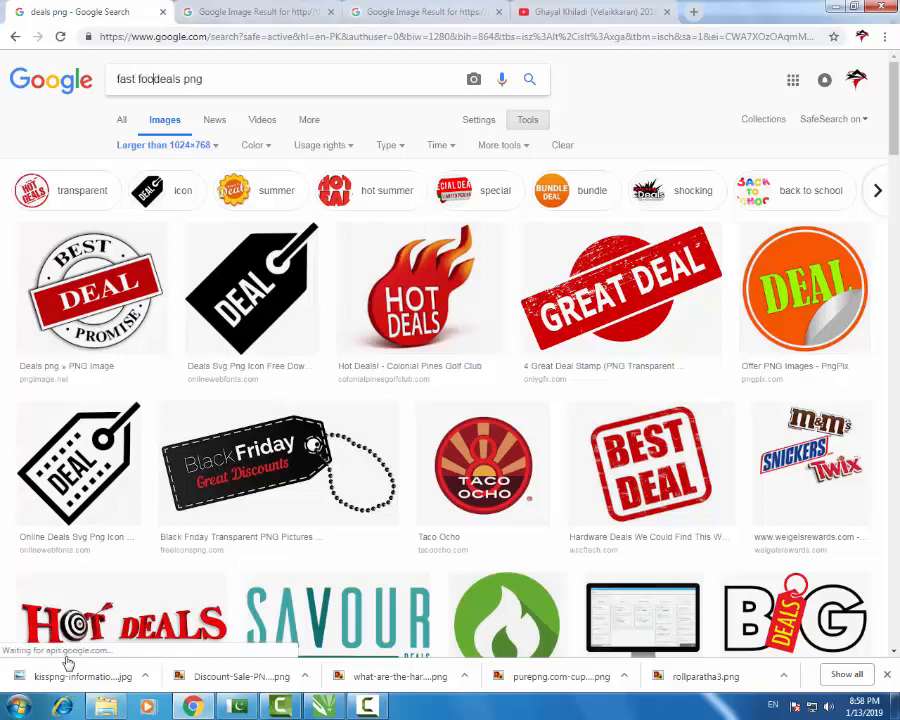
pyautogui.press('Return')
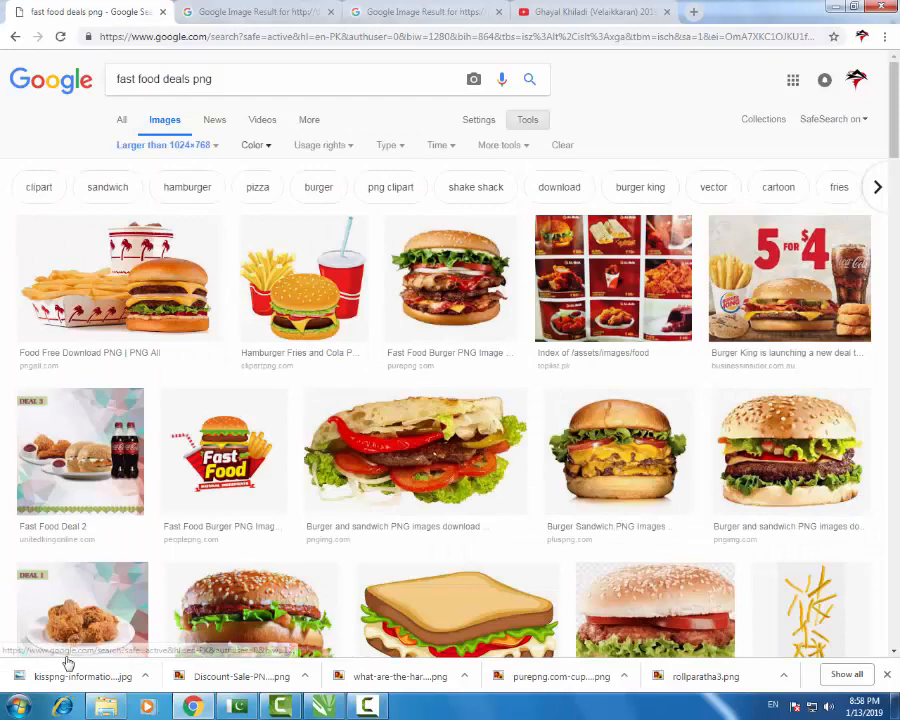
pyautogui.click(166, 145)
pyautogui.click(133, 167)
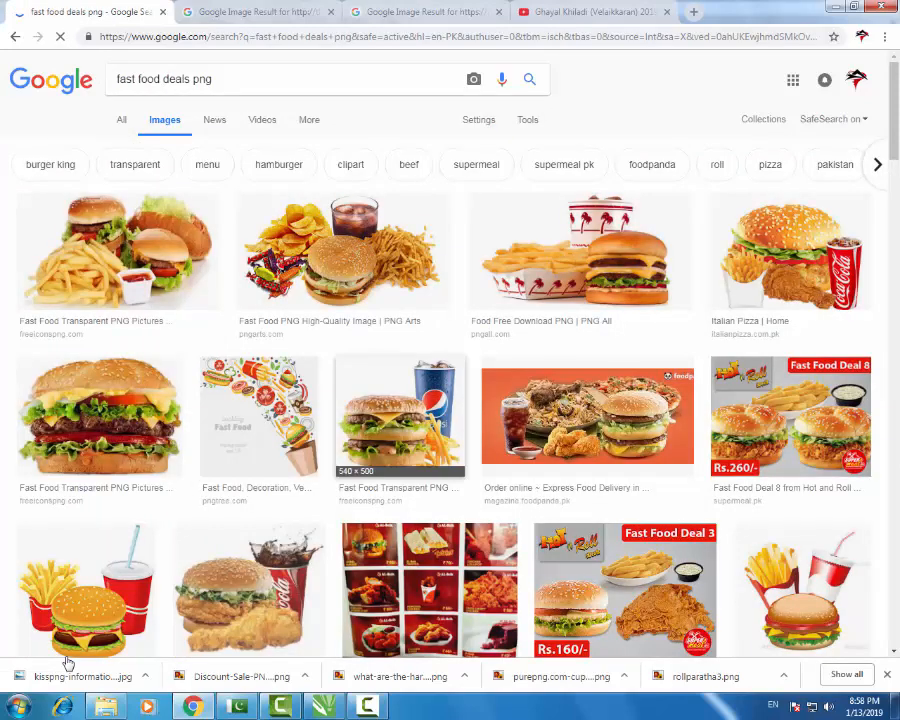
# - Browse the results and refine the query to 'fast food deals name png'
pyautogui.scroll(-3, 68, 660)
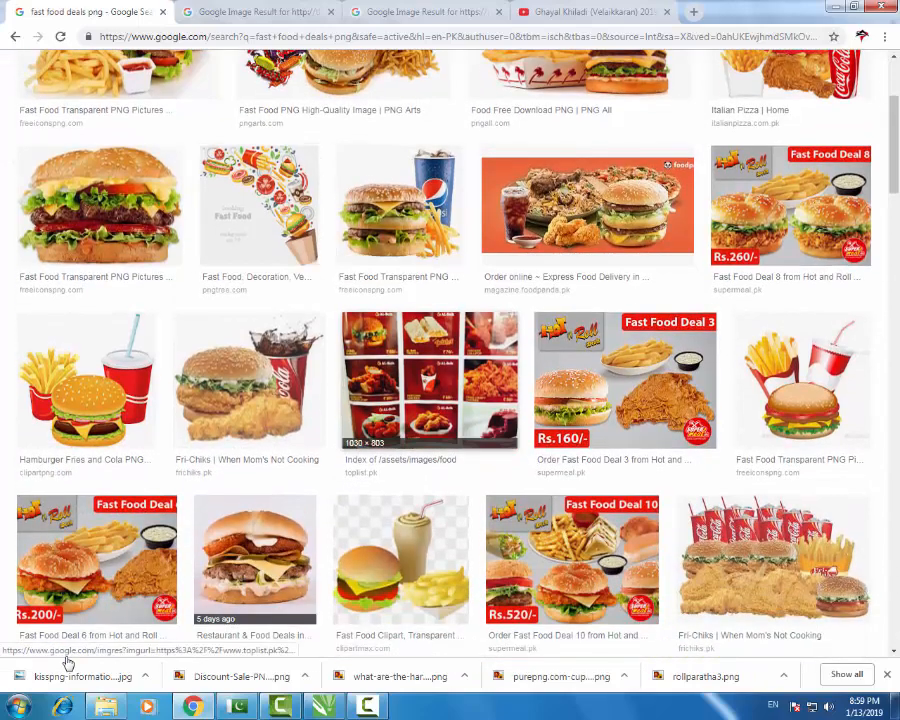
pyautogui.scroll(-3, 68, 662)
pyautogui.scroll(-2, 68, 662)
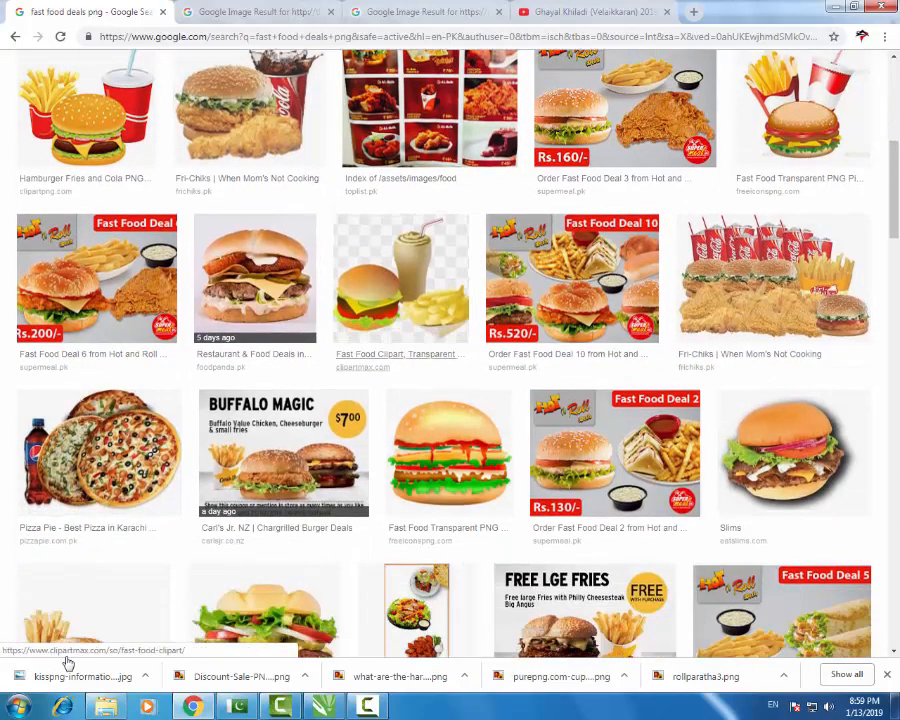
pyautogui.scroll(-3, 68, 662)
pyautogui.scroll(10, 68, 662)
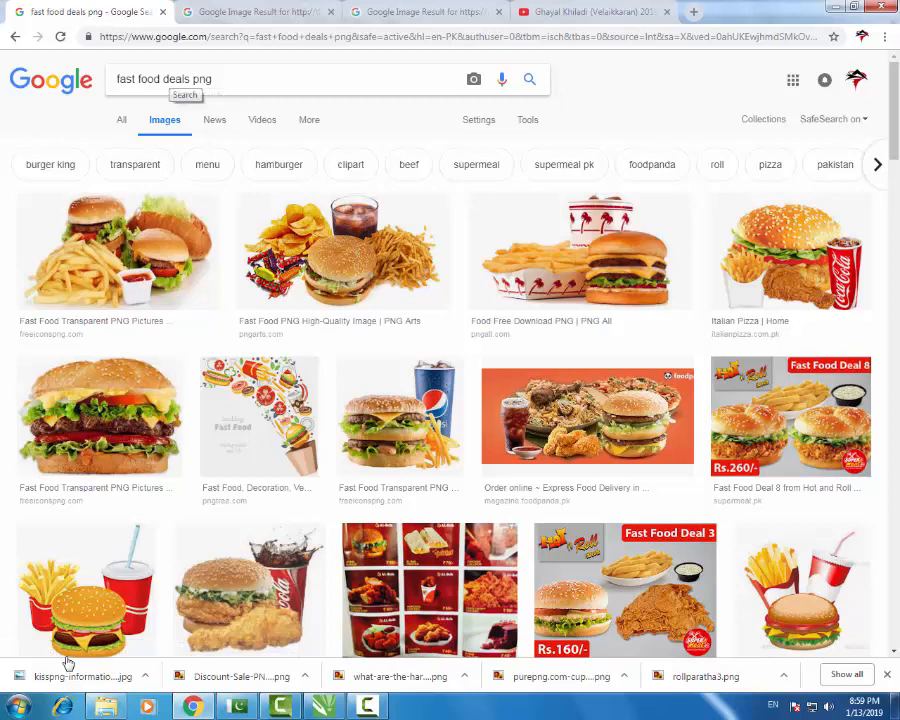
pyautogui.write('ame')
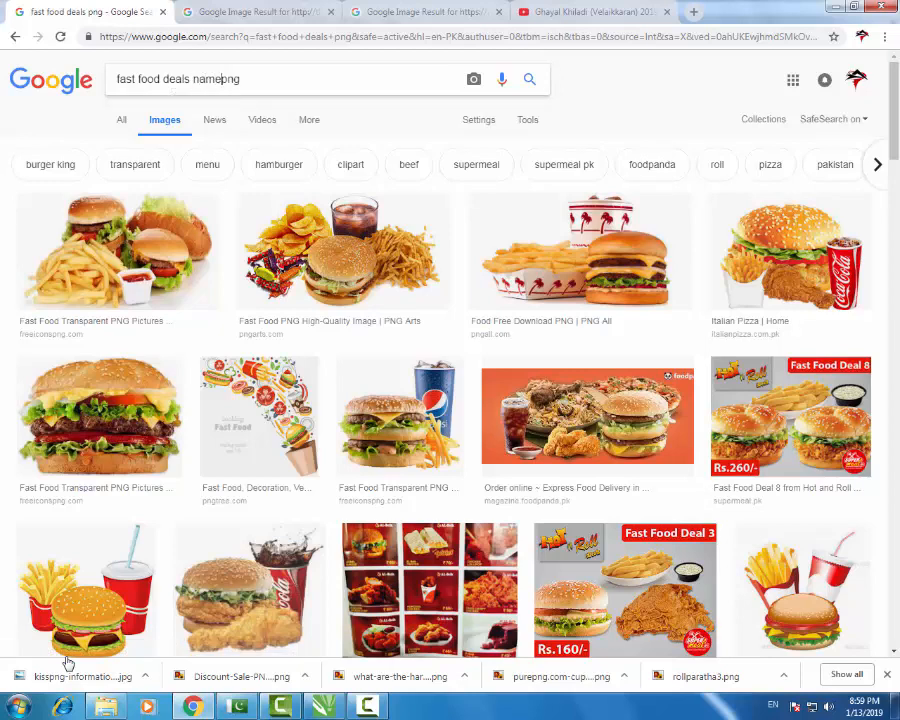
pyautogui.press('Return')
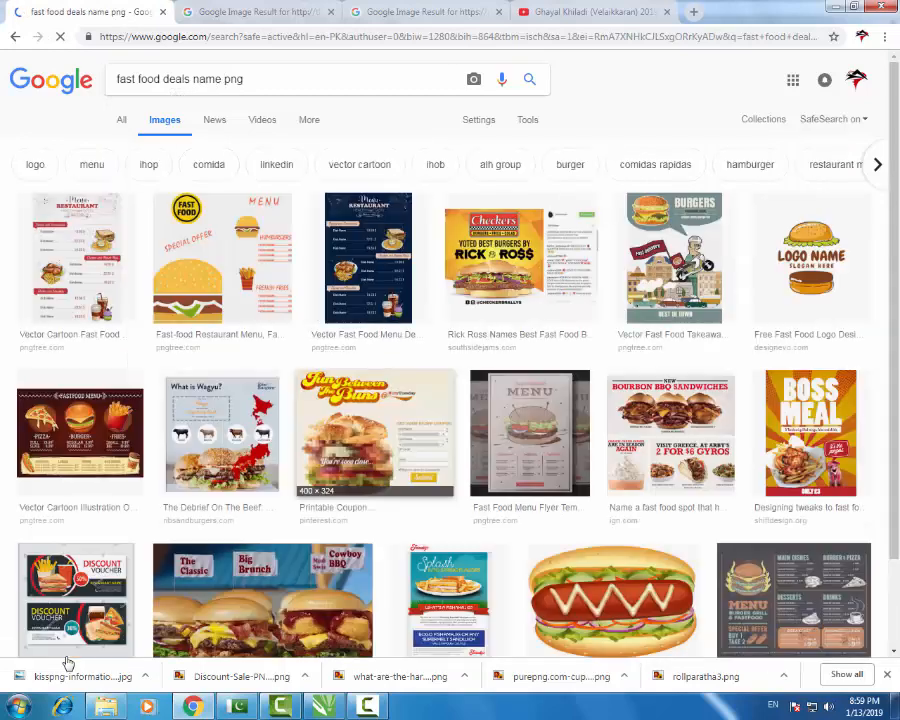
# - Search 'fast food deals ribbon png', preview the golden ribbon, then return to CorelDRAW
pyautogui.hotkey('shift', 'Left')
pyautogui.hotkey('shift', 'Left')
pyautogui.hotkey('shift', 'Left')
pyautogui.hotkey('shift', 'Left')
pyautogui.hotkey('shift', 'Left')
pyautogui.hotkey('shift', 'Left')
pyautogui.hotkey('shift', 'Left')
pyautogui.hotkey('shift', 'Left')
pyautogui.hotkey('shift', 'Left')
pyautogui.hotkey('shift', 'Left')
pyautogui.hotkey('shift', 'Left')
pyautogui.hotkey('shift', 'Left')
pyautogui.hotkey('shift', 'Left')
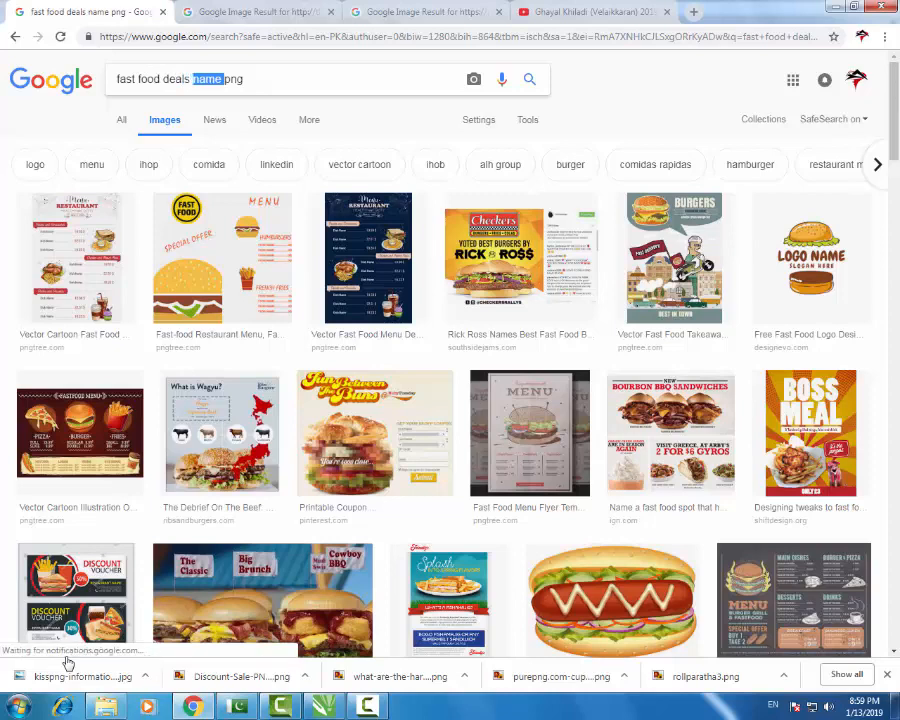
pyautogui.write('ribb')
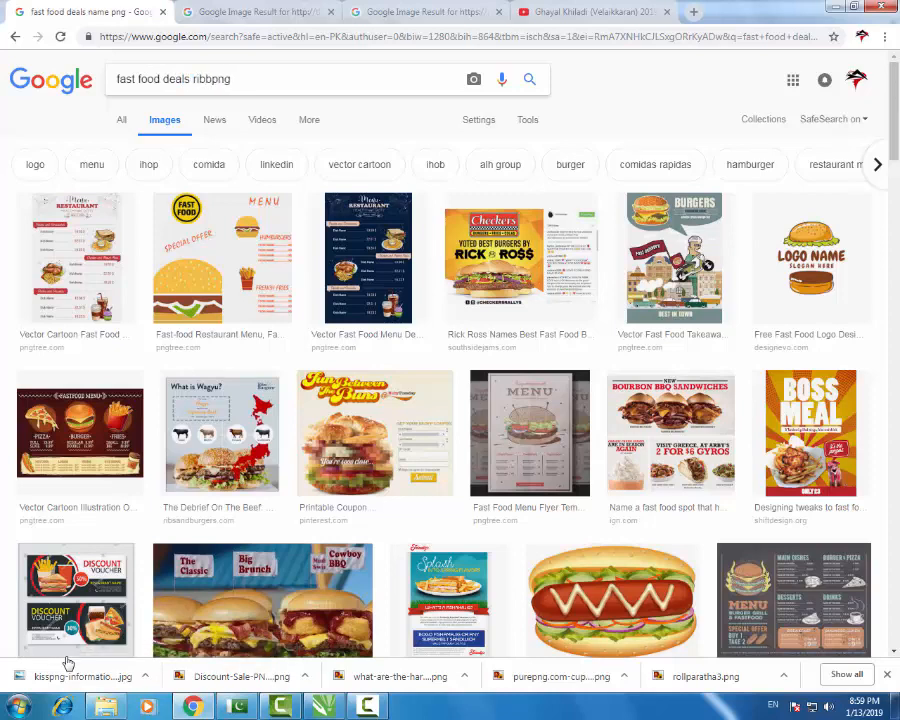
pyautogui.write('on')
pyautogui.press('Return')
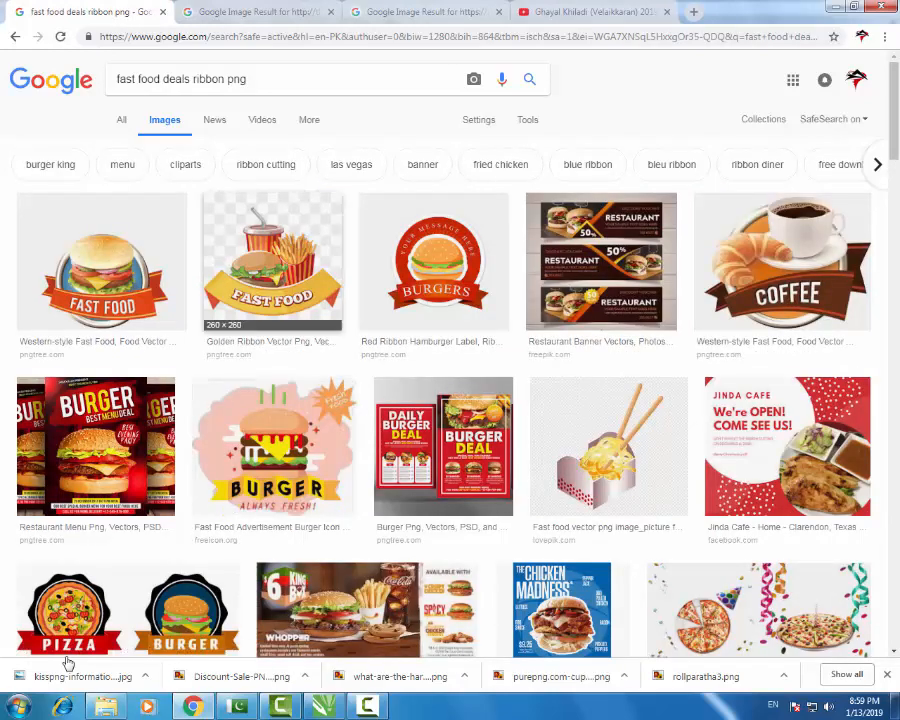
pyautogui.click(273, 295)
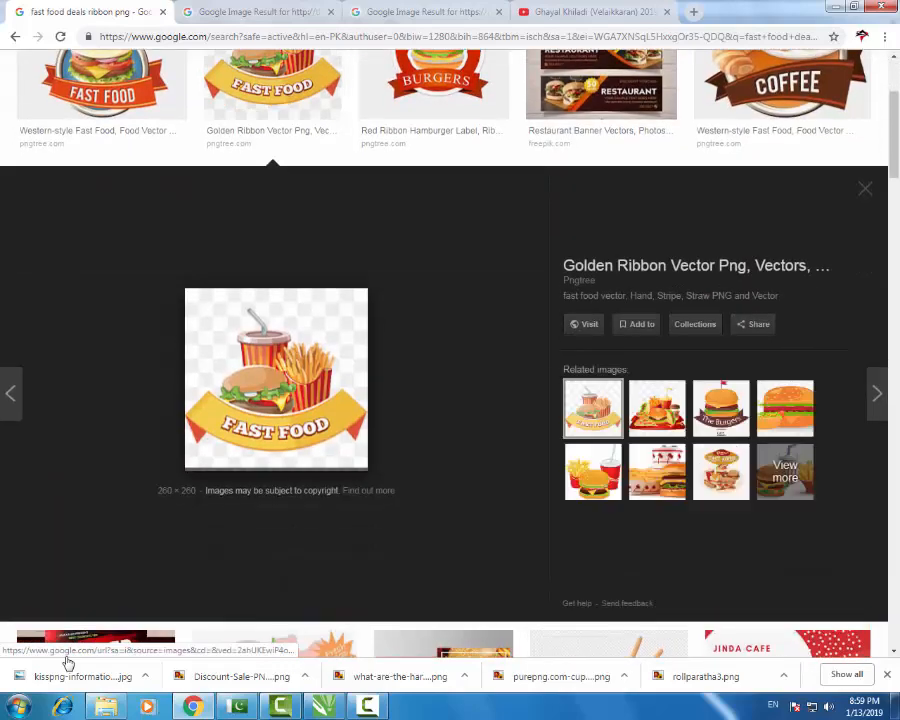
pyautogui.scroll(3, 434, 270)
pyautogui.scroll(-2, 273, 380)
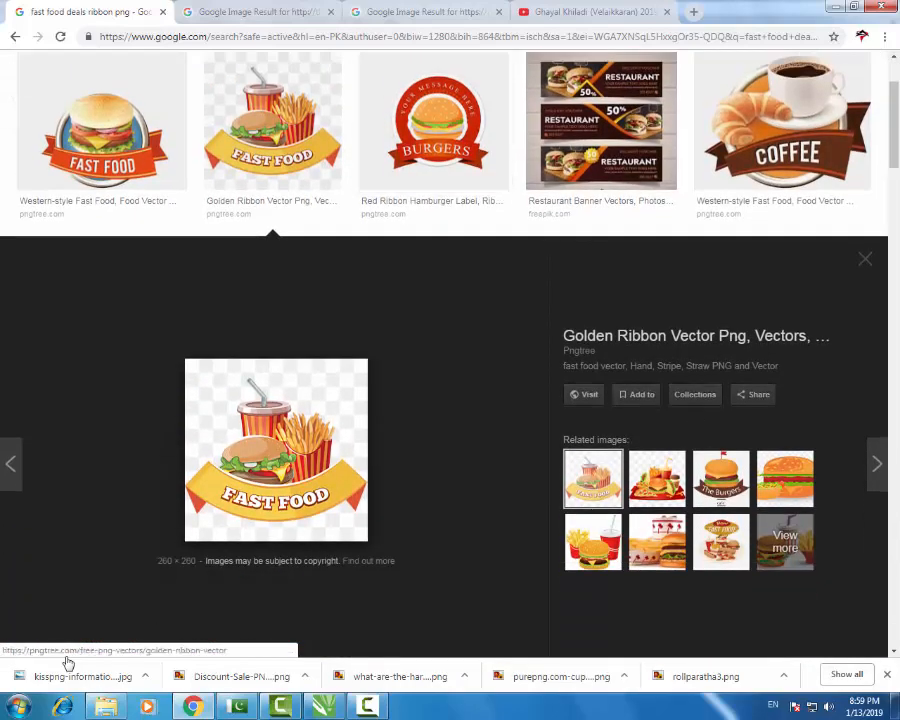
pyautogui.press('Escape')
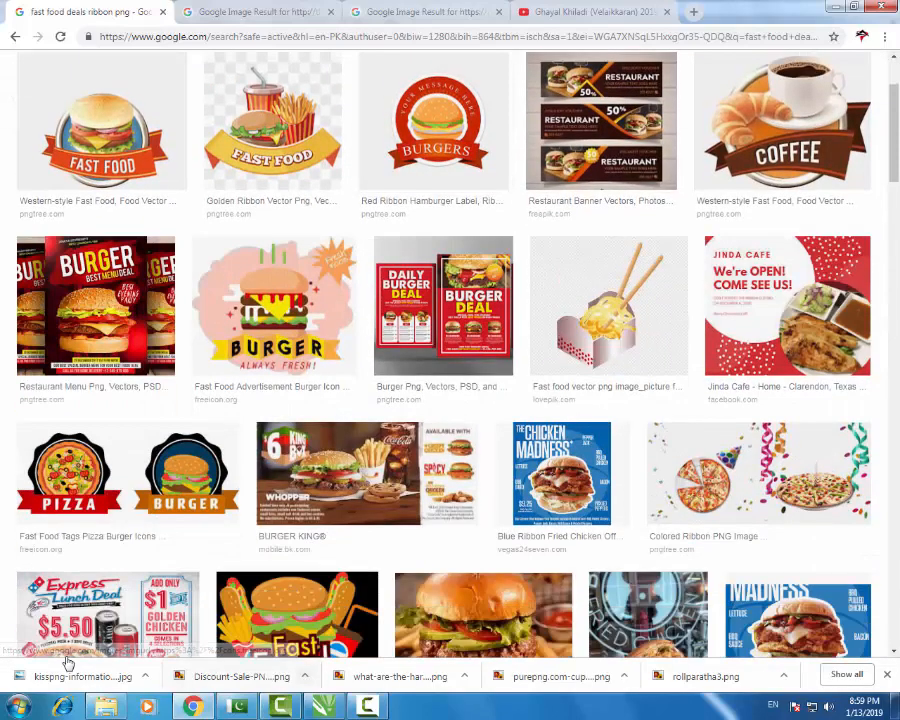
pyautogui.hotkey('alt', 'Tab')
pyautogui.scroll(1, 467, 323)
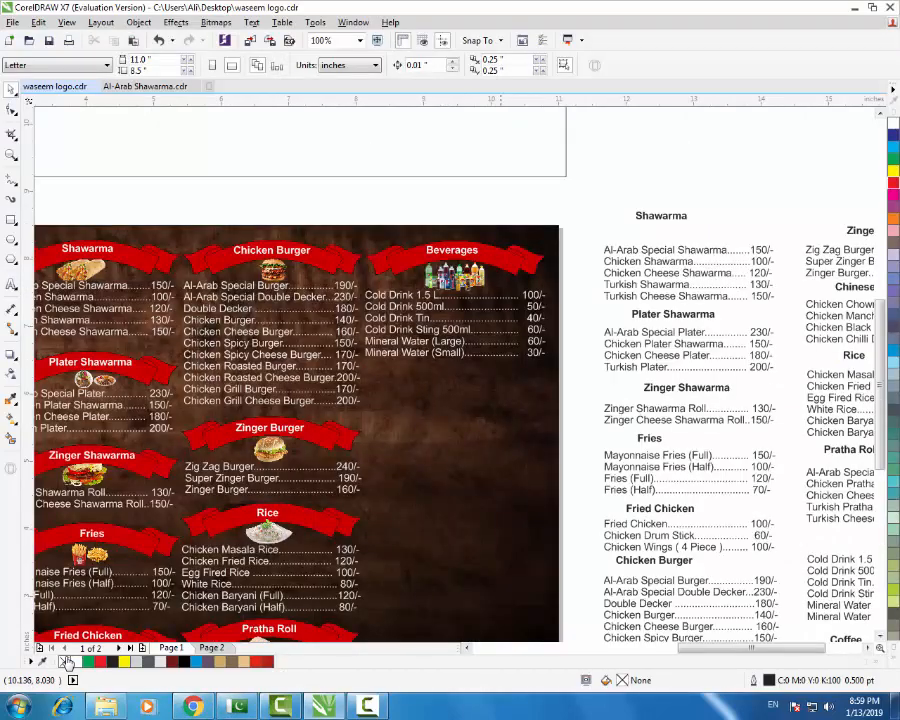
# - Drop a copy of the Beverages ribbon below the drink prices and flip it vertically
pyautogui.moveTo(500, 256)
pyautogui.mouseDown()
pyautogui.moveTo(488, 394)
pyautogui.moveTo(497, 409)
pyautogui.mouseUp()
pyautogui.rightClick(497, 409)
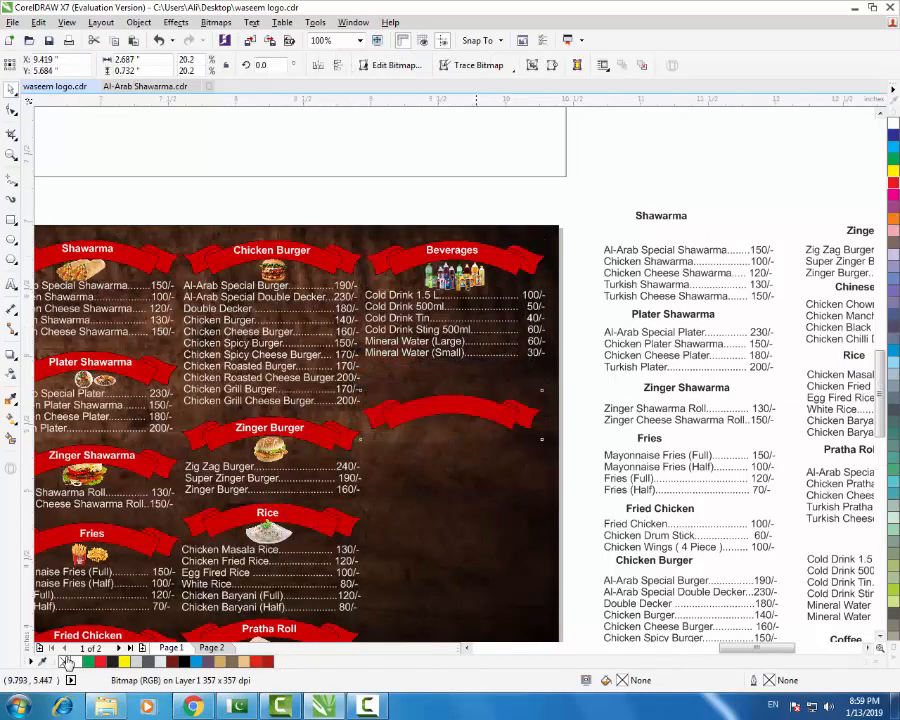
pyautogui.scroll(2, 473, 460)
pyautogui.scroll(-1, 473, 460)
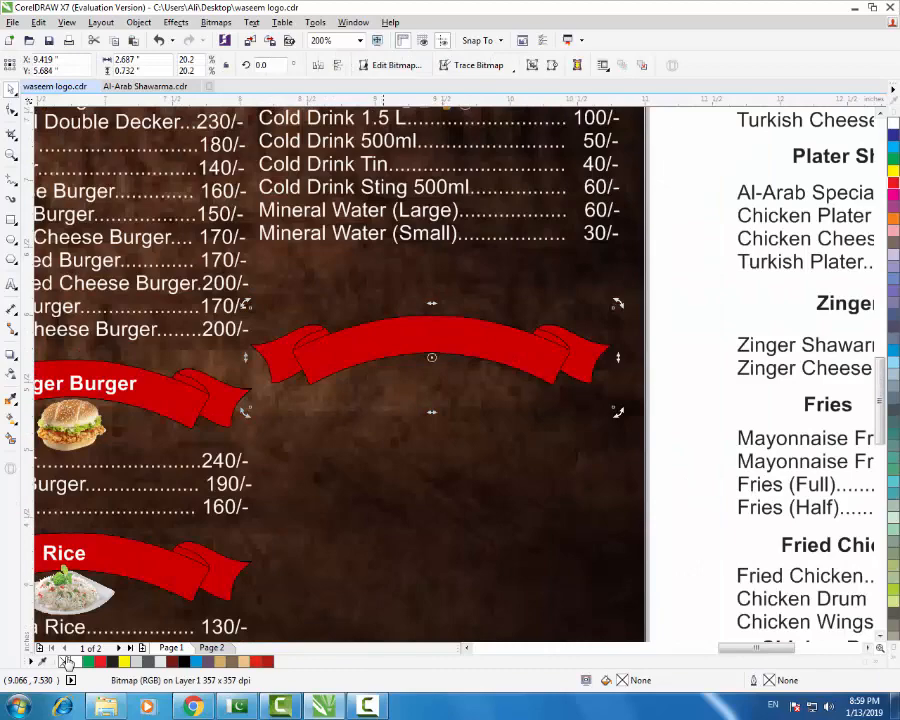
pyautogui.click(338, 66)
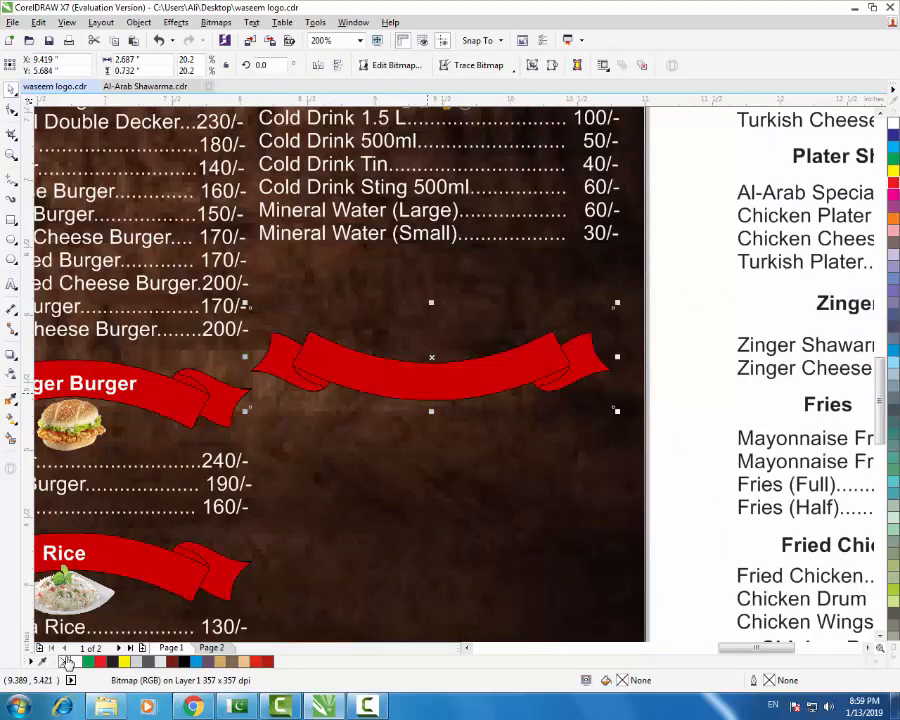
# - Stretch the copied ribbon taller to 31.2% height
pyautogui.moveTo(431, 410)
pyautogui.mouseDown()
pyautogui.moveTo(431, 464)
pyautogui.moveTo(455, 353)
pyautogui.moveTo(458, 369)
pyautogui.mouseUp()
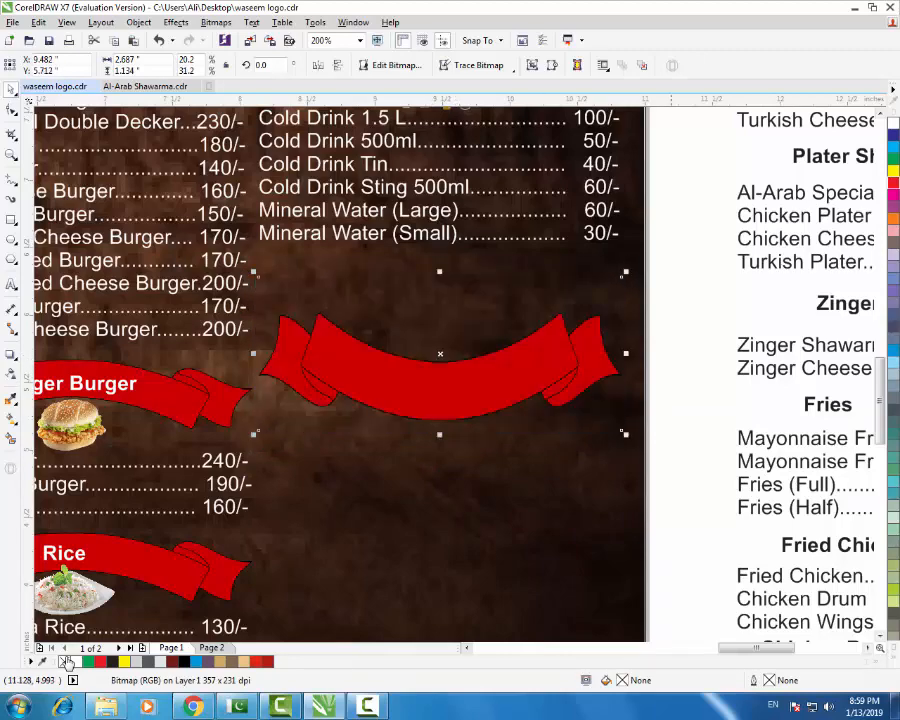
pyautogui.click(682, 434)
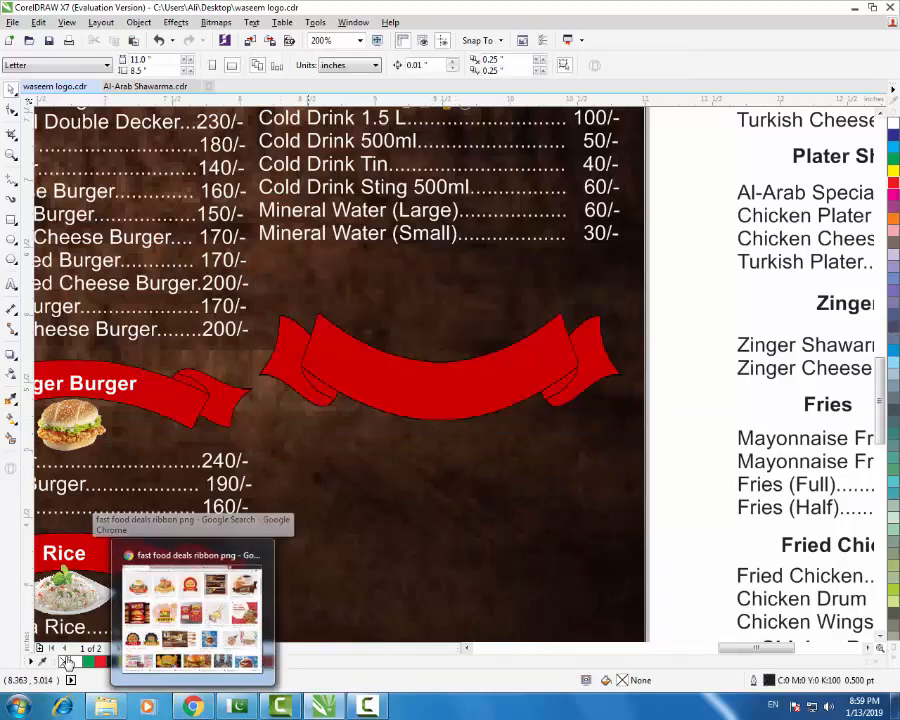
pyautogui.scroll(-3, 682, 434)
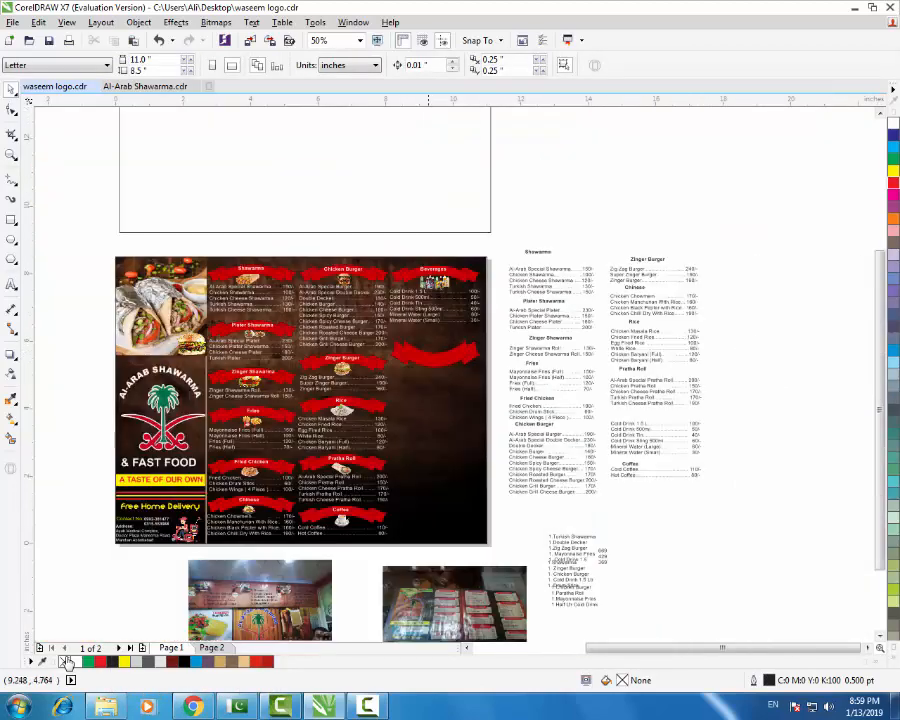
pyautogui.scroll(3, 682, 434)
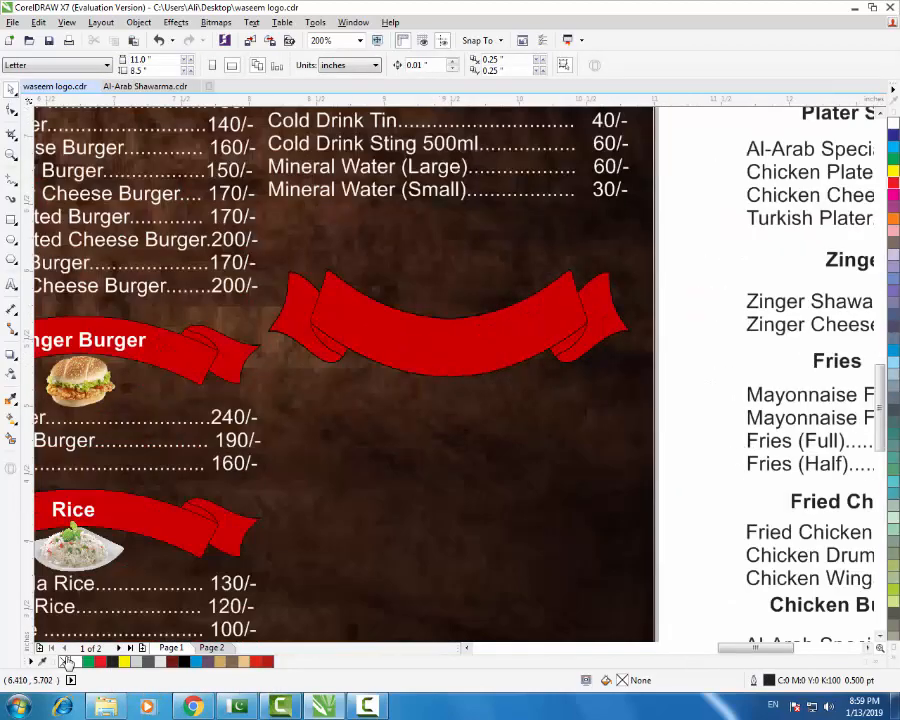
# - Add the text 'Best Deals' below the ribbon and fill it white
pyautogui.click(11, 285)
pyautogui.click(344, 495)
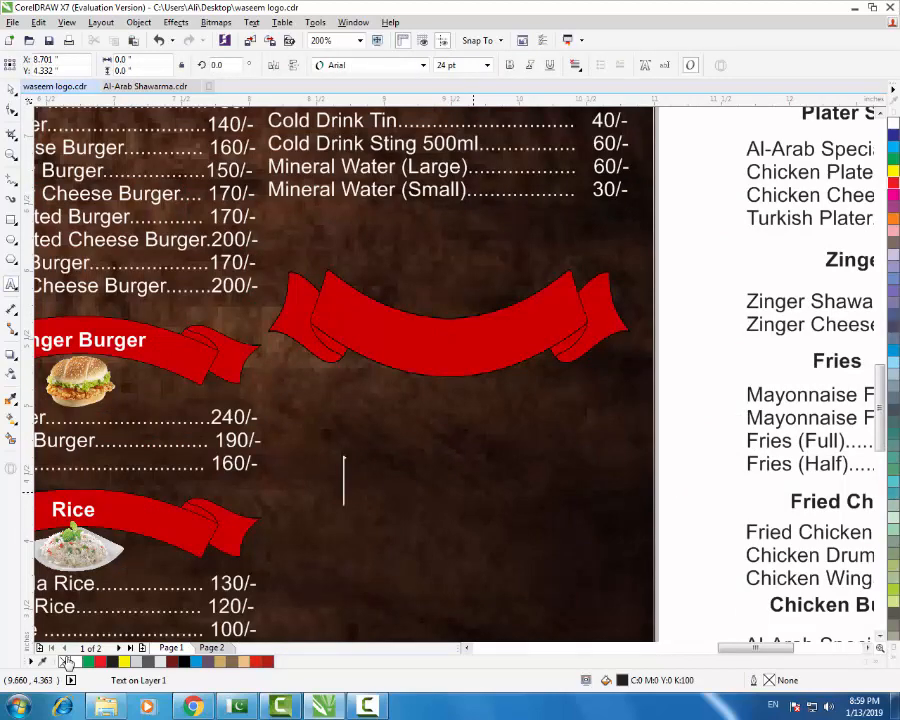
pyautogui.write('Shawarma Deals')
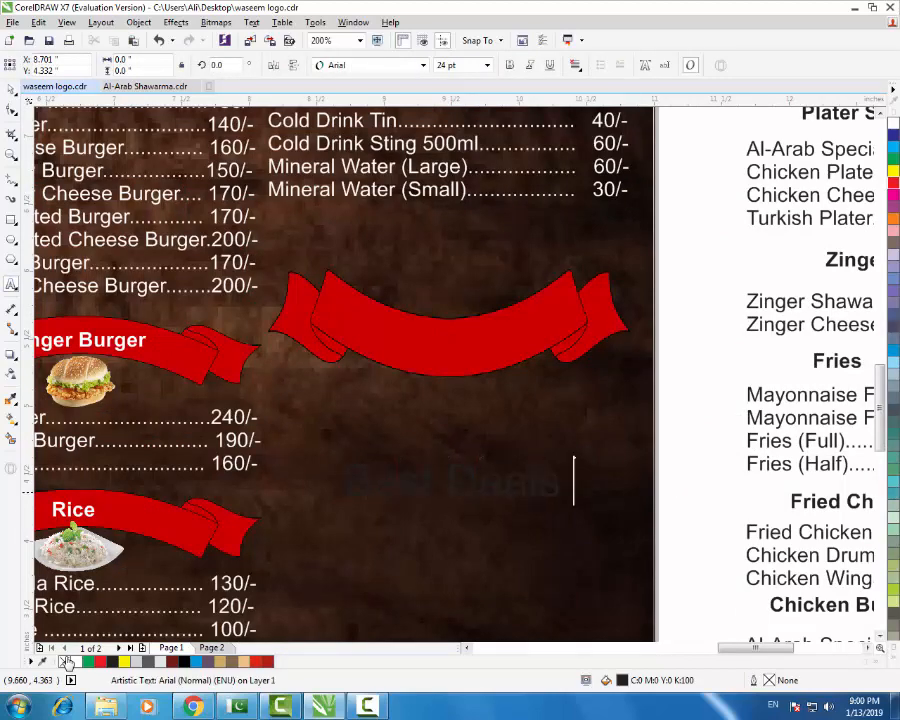
pyautogui.click(11, 90)
pyautogui.click(893, 122)
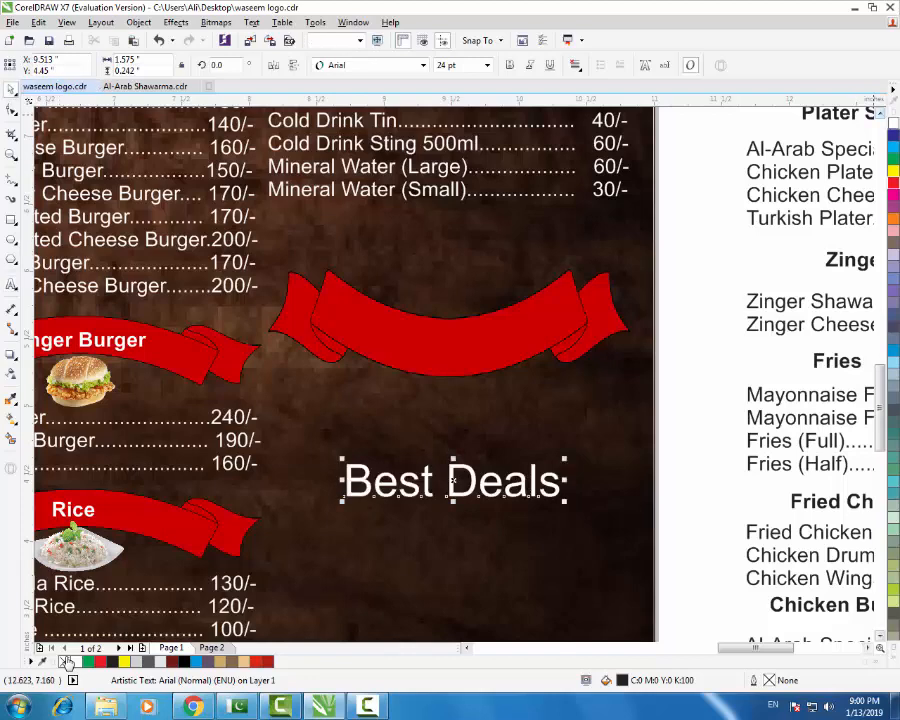
# - Move 'Best Deals' onto the red ribbon, make it bold, and shrink it to fit
pyautogui.moveTo(462, 481); pyautogui.dragTo(458, 330)
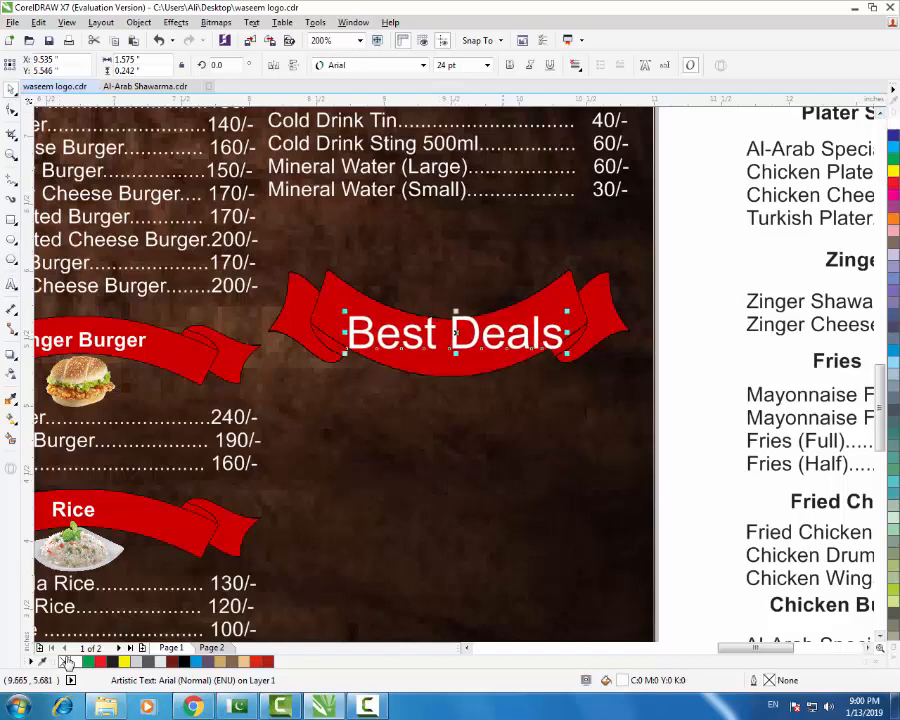
pyautogui.hotkey('ctrl', 'b')
pyautogui.scroll(1, 507, 318)
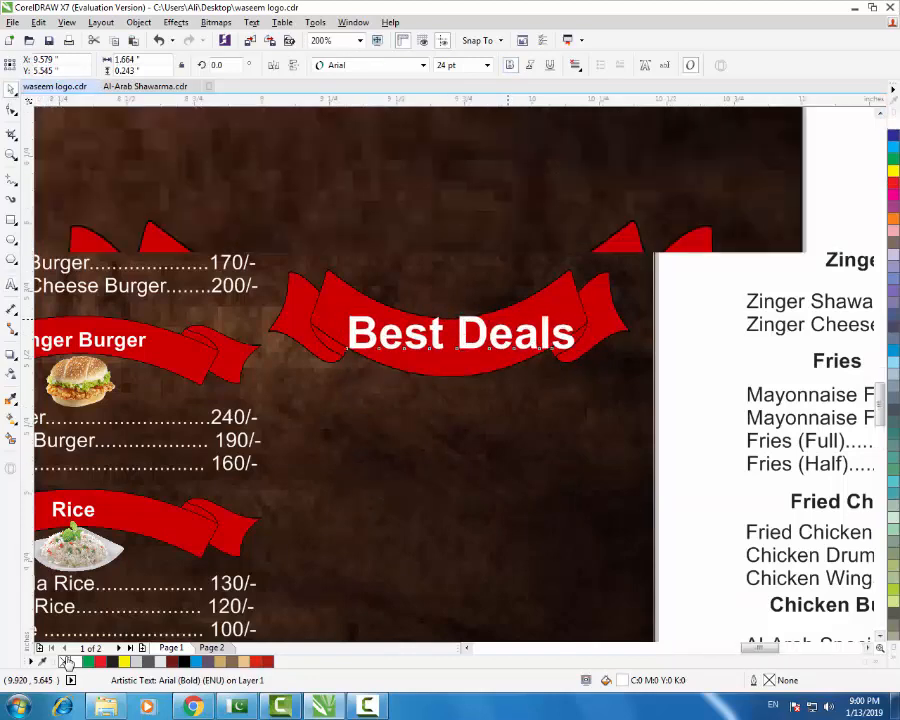
pyautogui.moveTo(647, 308); pyautogui.dragTo(544, 324)
# - Draw a Pen tool curve arcing along the ribbon from its left fold
pyautogui.click(15, 184)
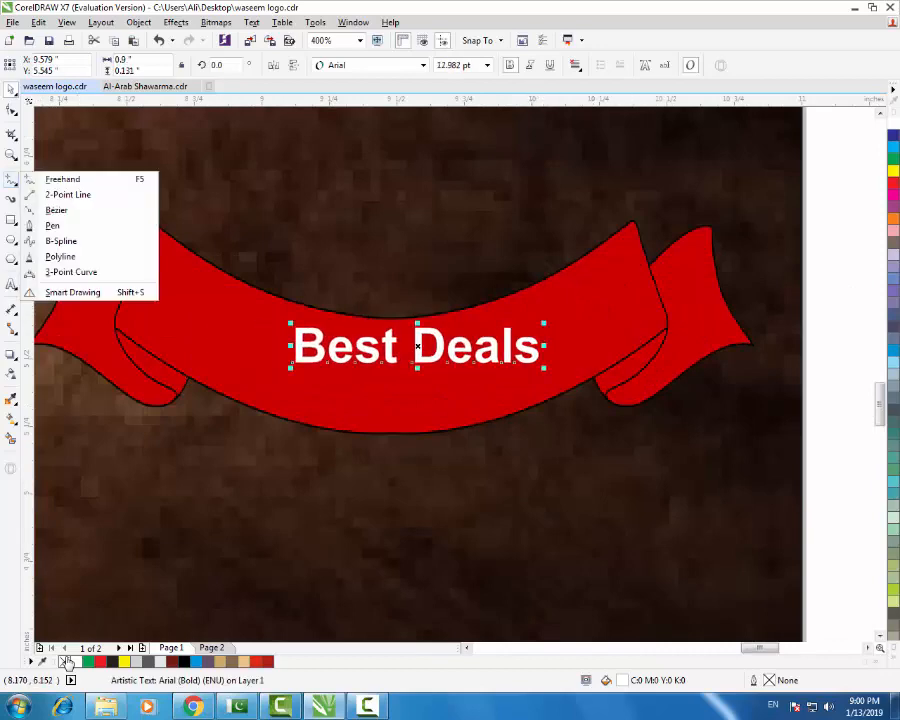
pyautogui.click(15, 184)
pyautogui.click(15, 184)
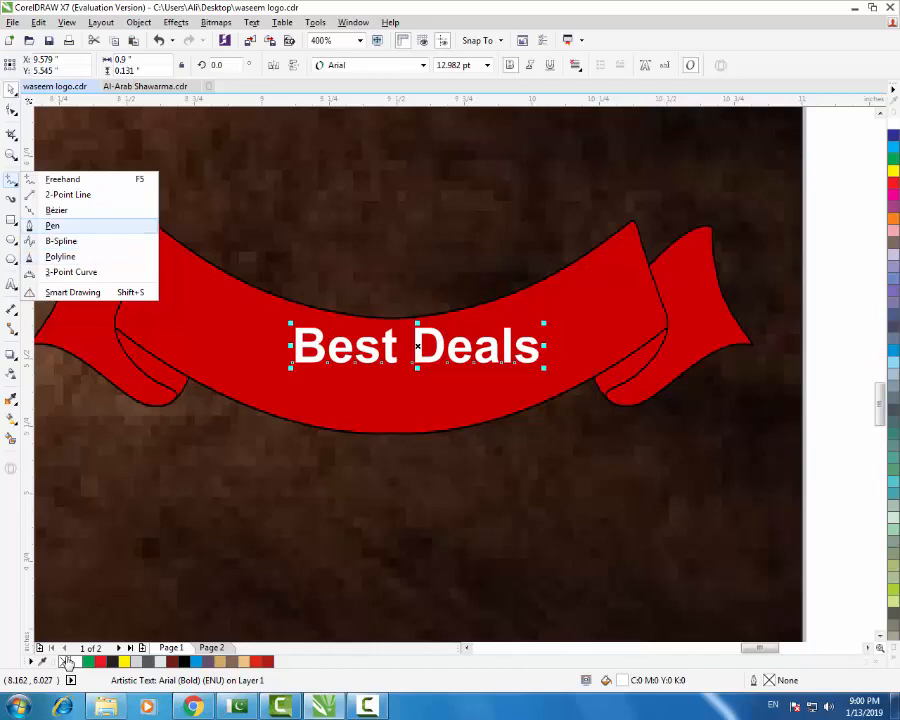
pyautogui.click(52, 225)
pyautogui.click(117, 328)
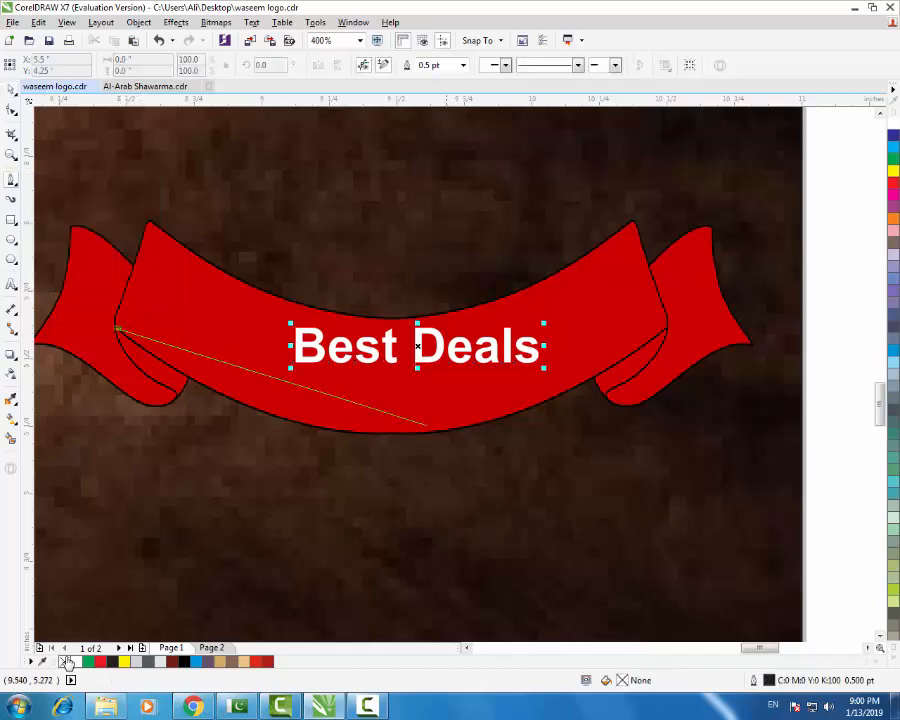
pyautogui.moveTo(663, 328); pyautogui.dragTo(780, 176)
pyautogui.scroll(-2, 619, 345)
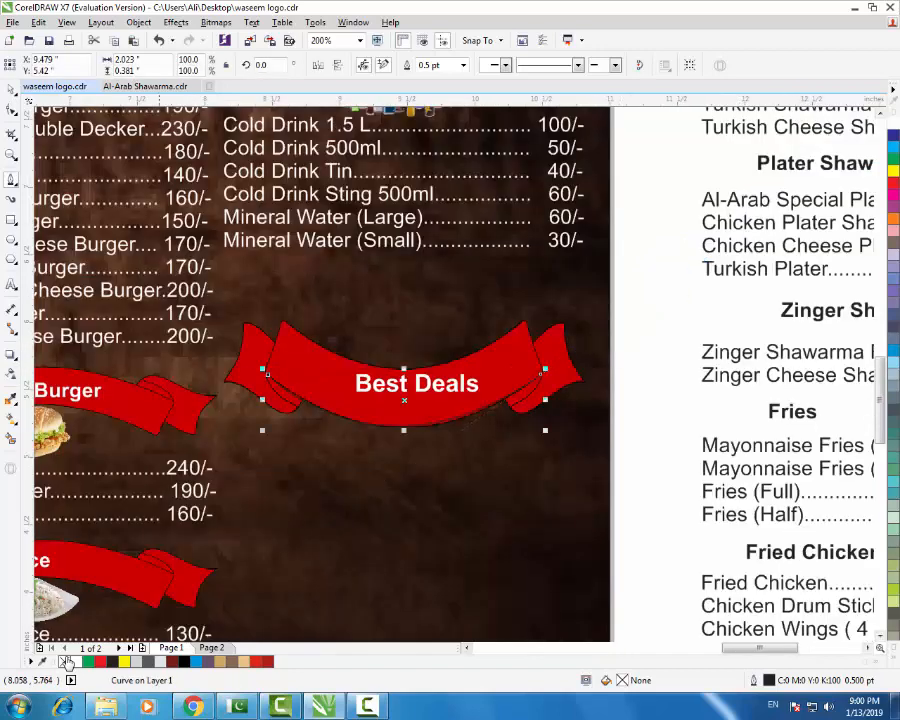
# - Move the curve below the ribbon and give it a pale lavender outline
pyautogui.press('F10')
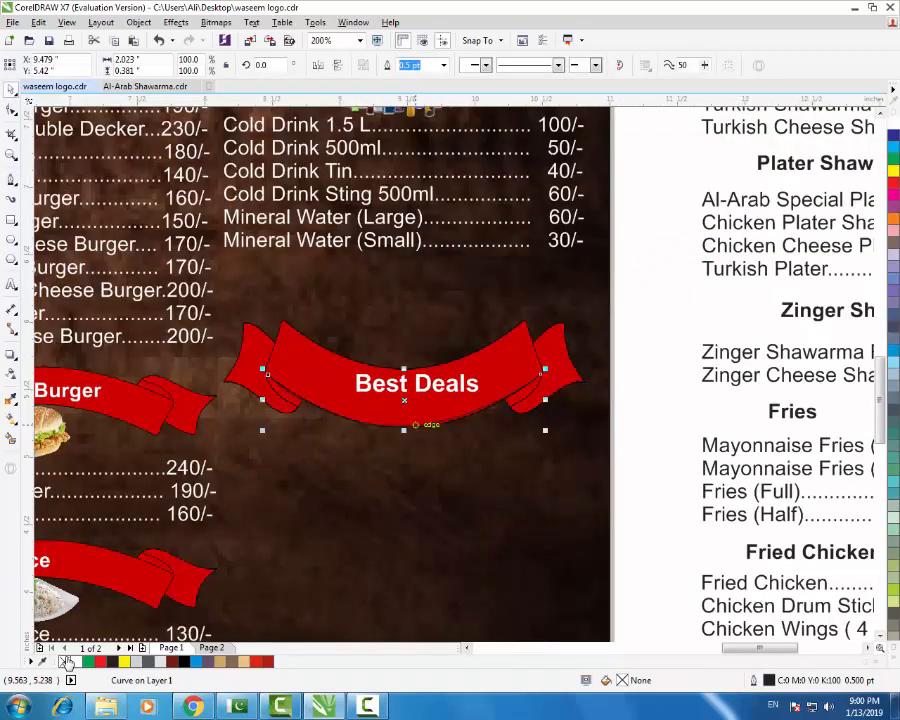
pyautogui.moveTo(415, 425); pyautogui.dragTo(448, 516)
pyautogui.rightClick(893, 255)
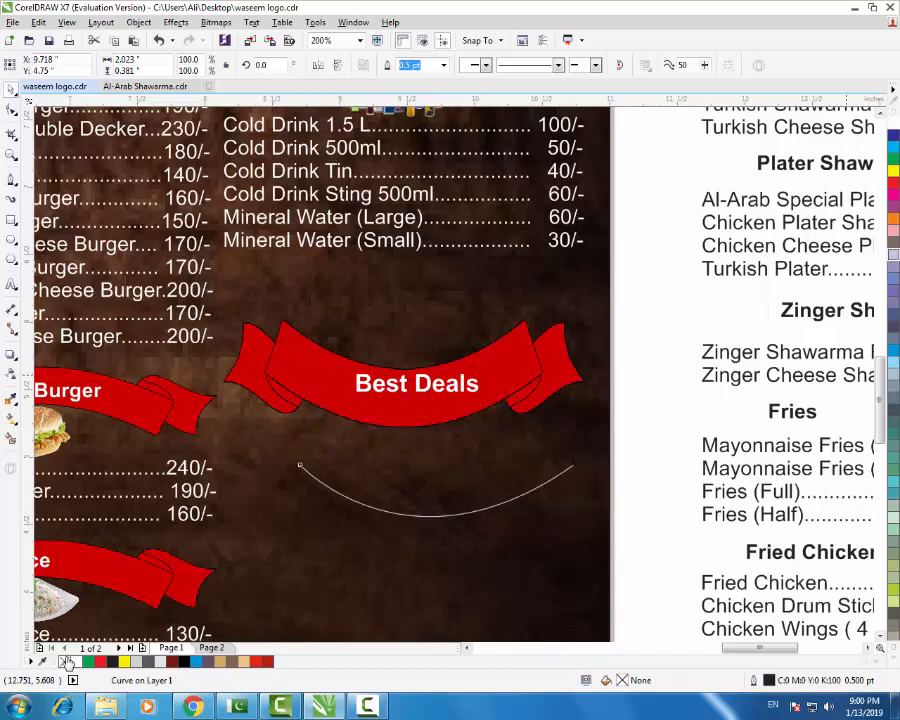
pyautogui.click(10, 284)
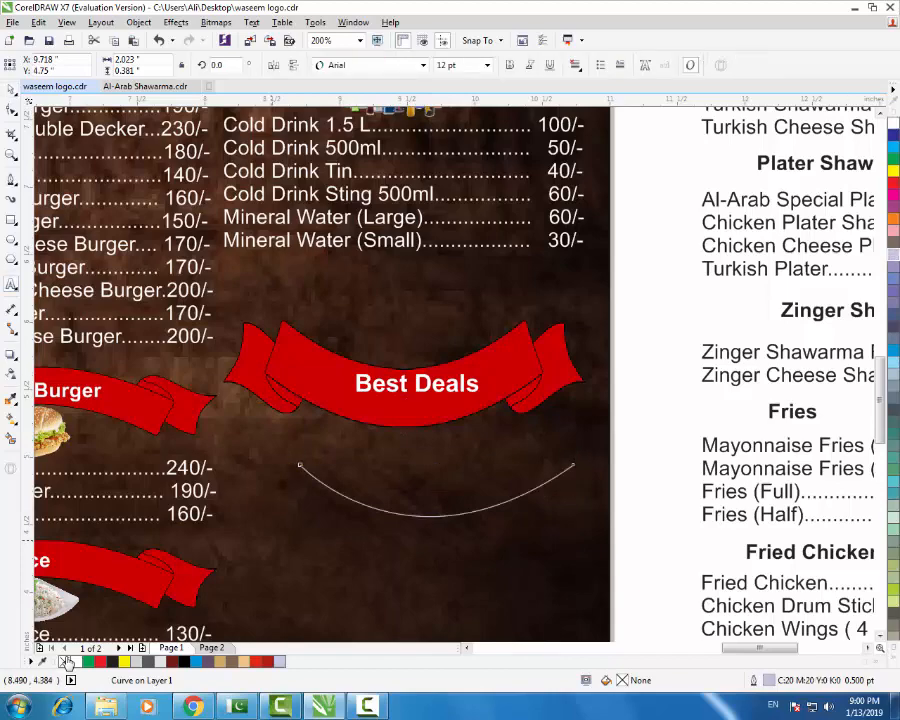
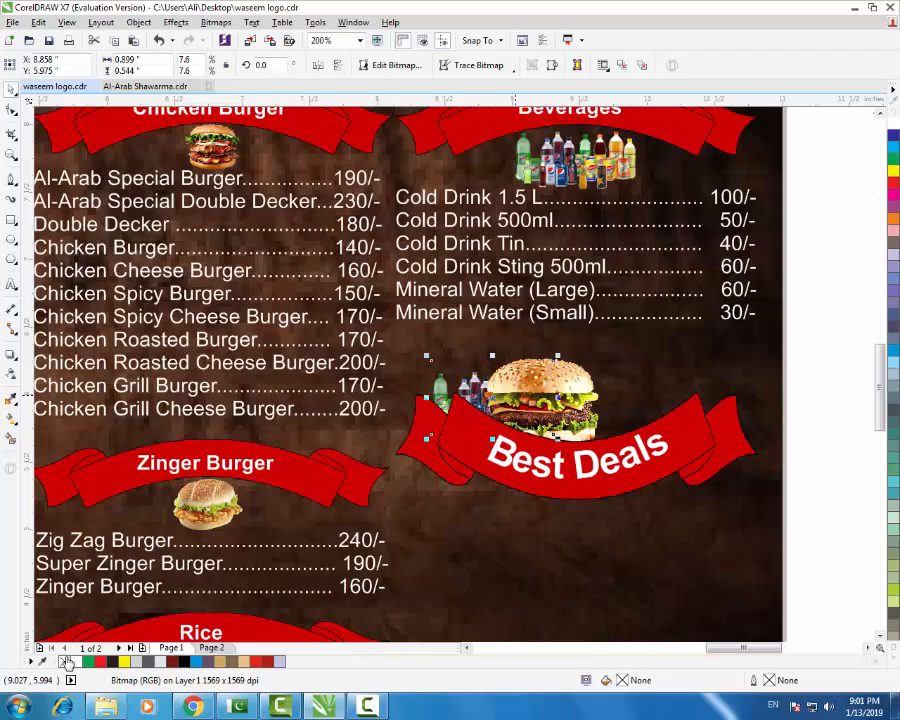
# - Enlarge the burger and drinks picture and tuck the shawarma roll picture behind it
pyautogui.moveTo(557, 357); pyautogui.dragTo(603, 328)
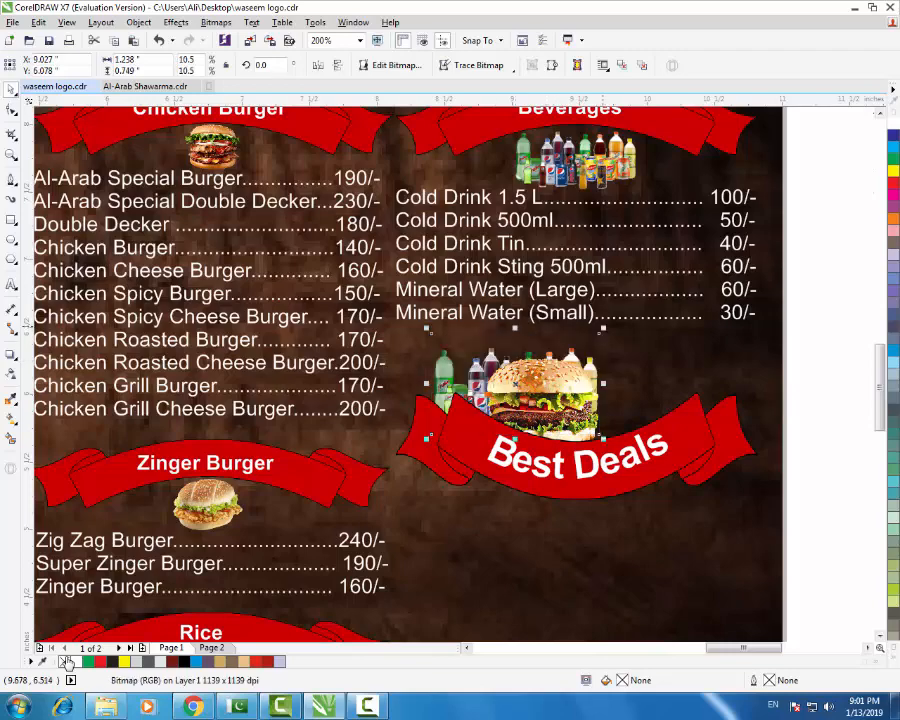
pyautogui.press('F3')
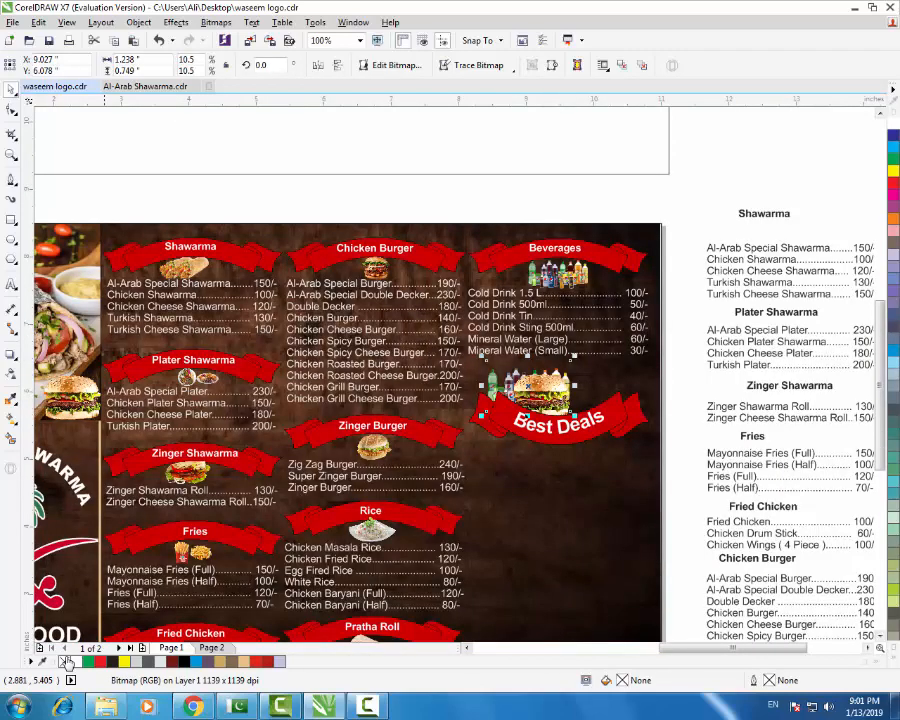
pyautogui.moveTo(188, 468); pyautogui.dragTo(580, 401)
pyautogui.scroll(3, 579, 401)
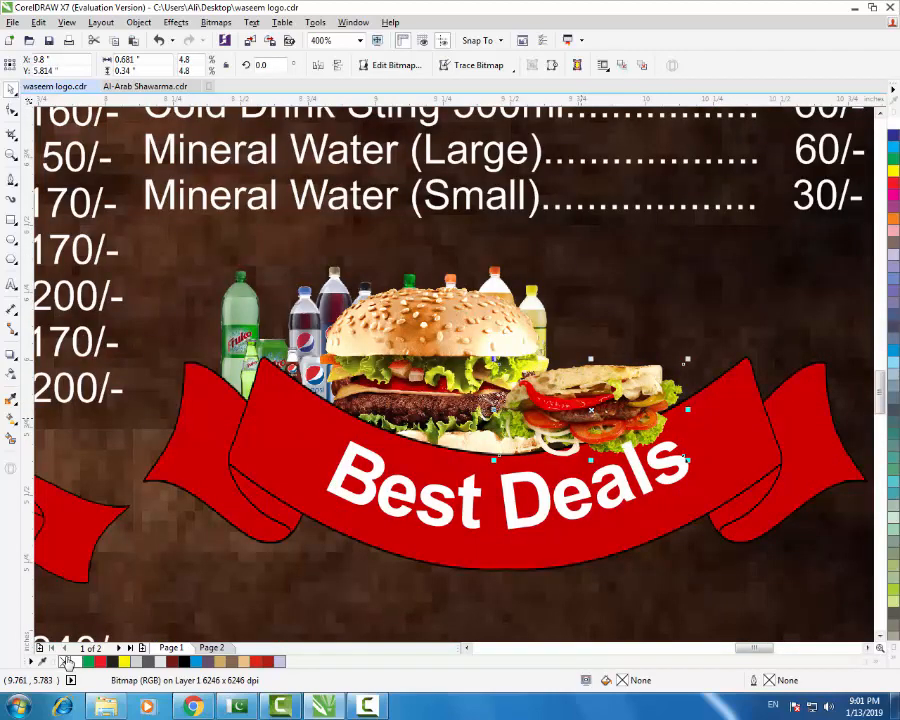
pyautogui.hotkey('ctrl', 'pagedown')
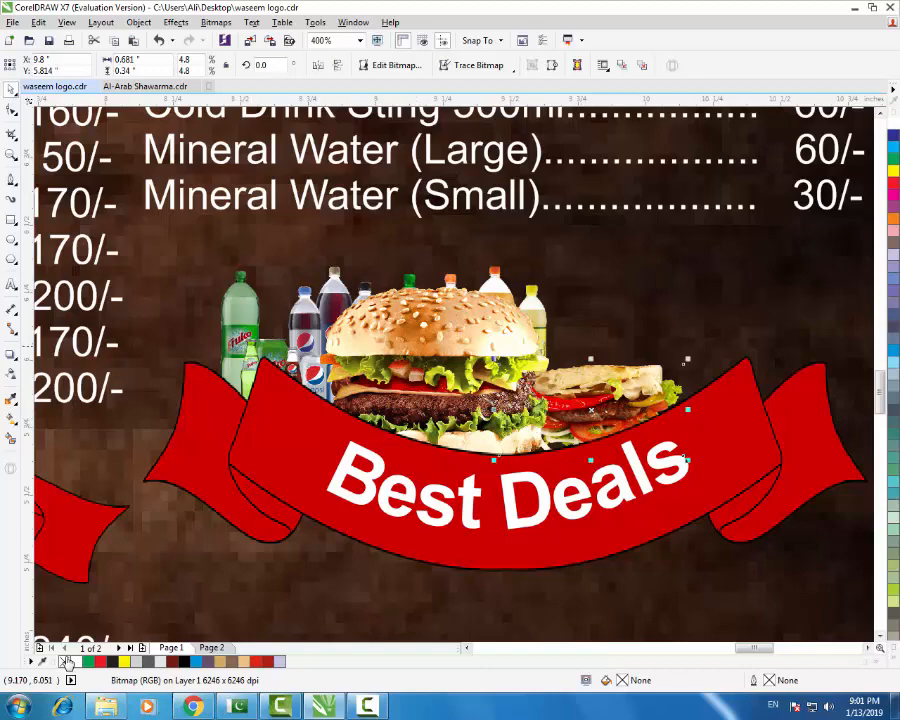
pyautogui.press('F3')
pyautogui.press('F3')
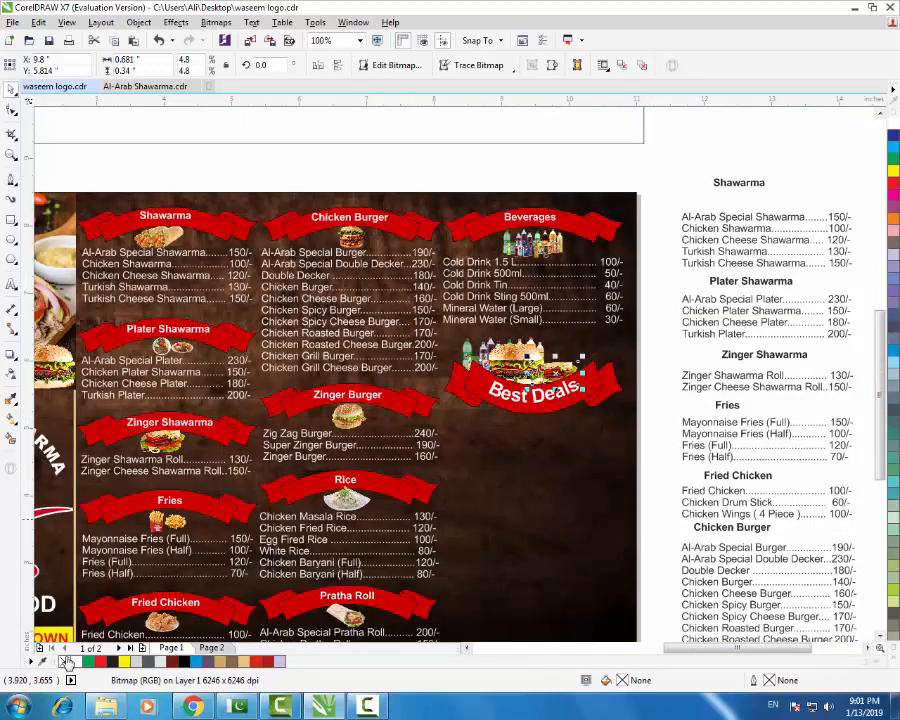
# - Place a copy of the fries picture beside the burger, keeping the original
pyautogui.press('Tab')
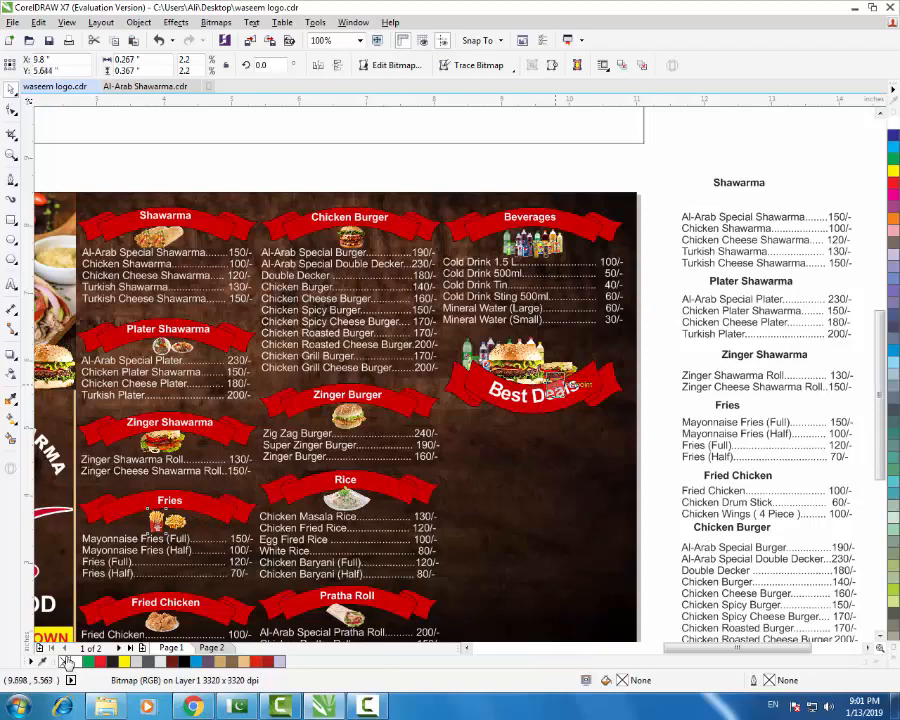
pyautogui.moveTo(160, 521); pyautogui.dragTo(585, 370)
pyautogui.hotkey('ctrl', 'z')
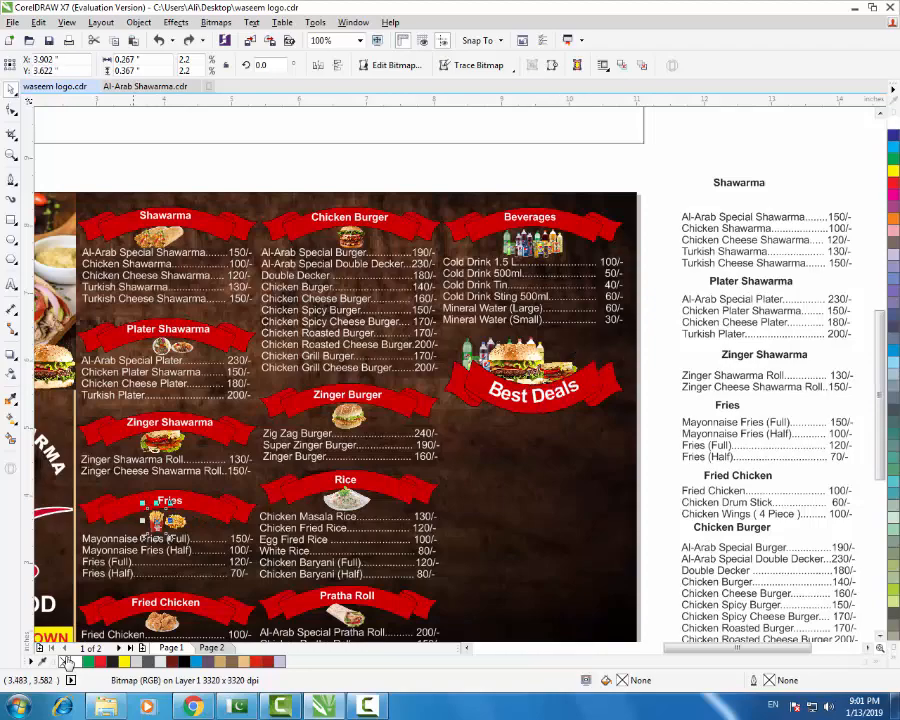
pyautogui.scroll(2, 142, 531)
pyautogui.scroll(-2, 208, 497)
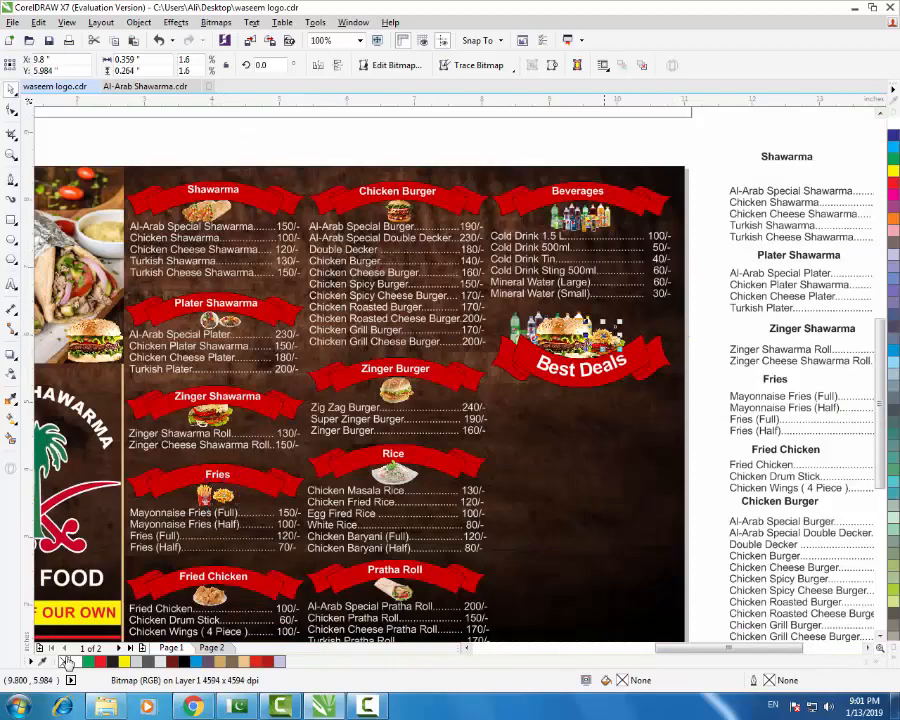
pyautogui.scroll(2, 604, 333)
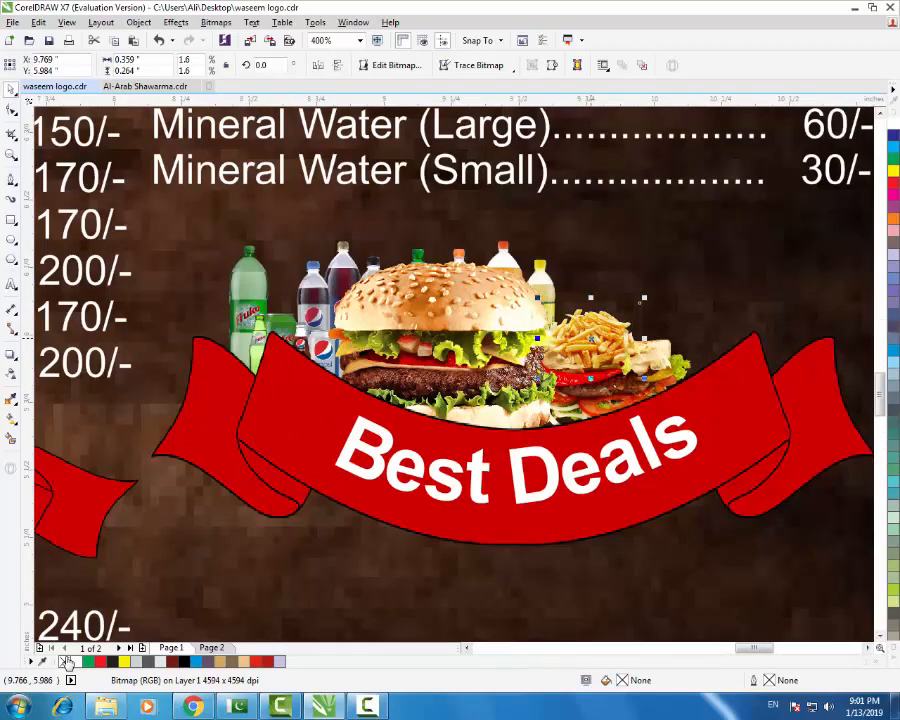
pyautogui.scroll(-2, 591, 343)
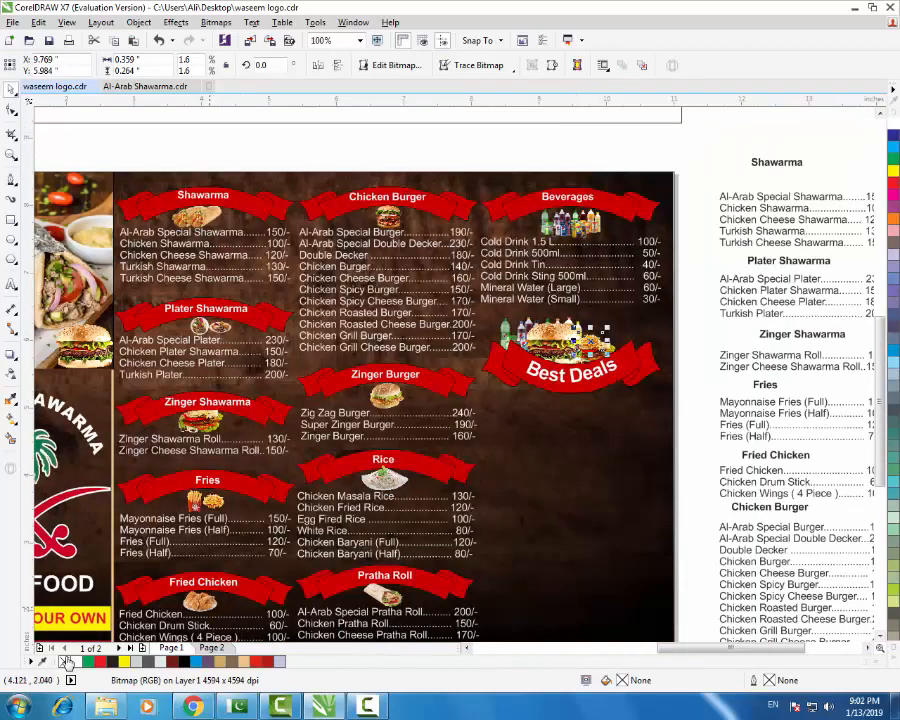
# - Drop a copy of the fried chicken picture beside the burger, nudged slightly down
pyautogui.moveTo(209, 607); pyautogui.dragTo(626, 337)
pyautogui.rightClick(626, 337)
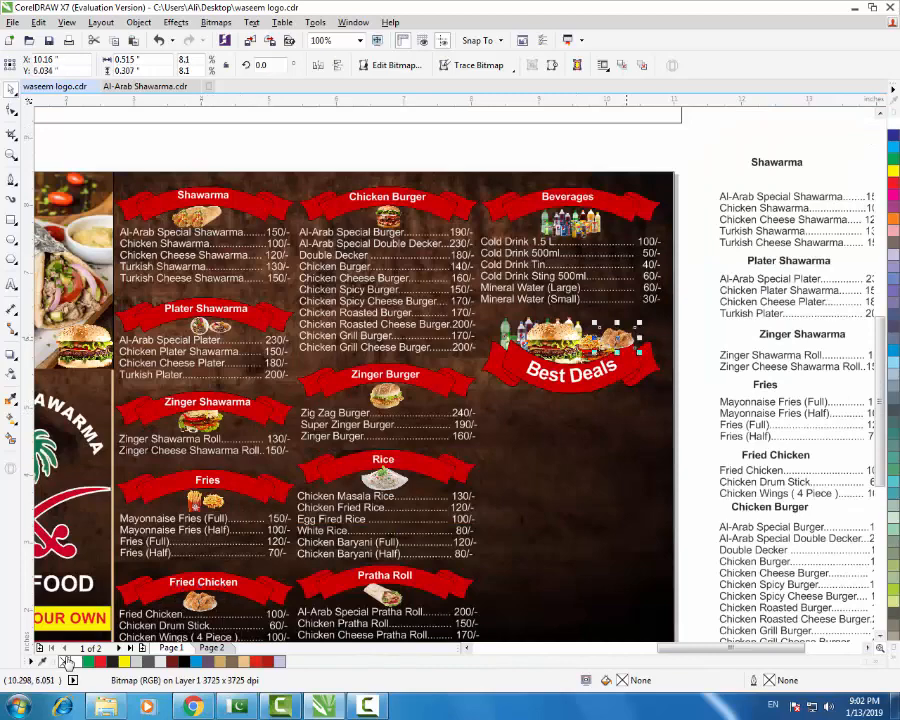
pyautogui.scroll(2, 626, 337)
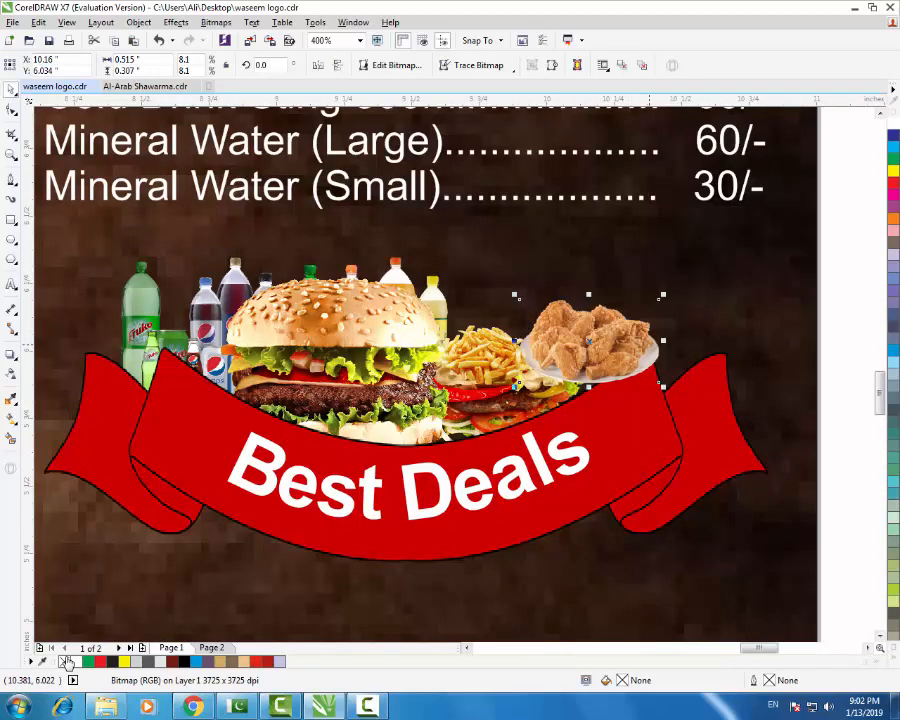
pyautogui.press('Down')
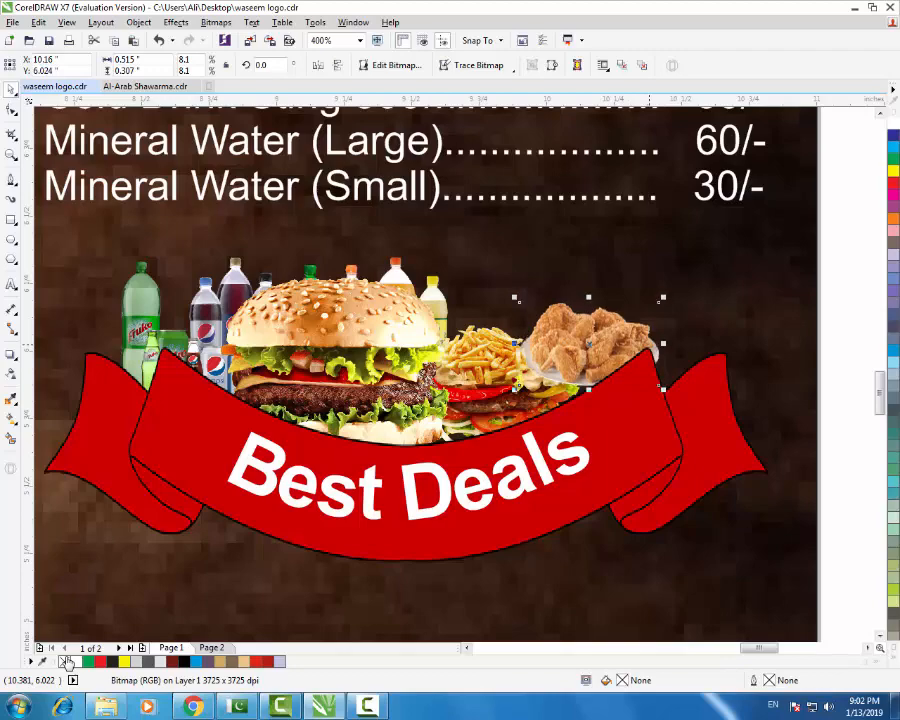
pyautogui.press('F3')
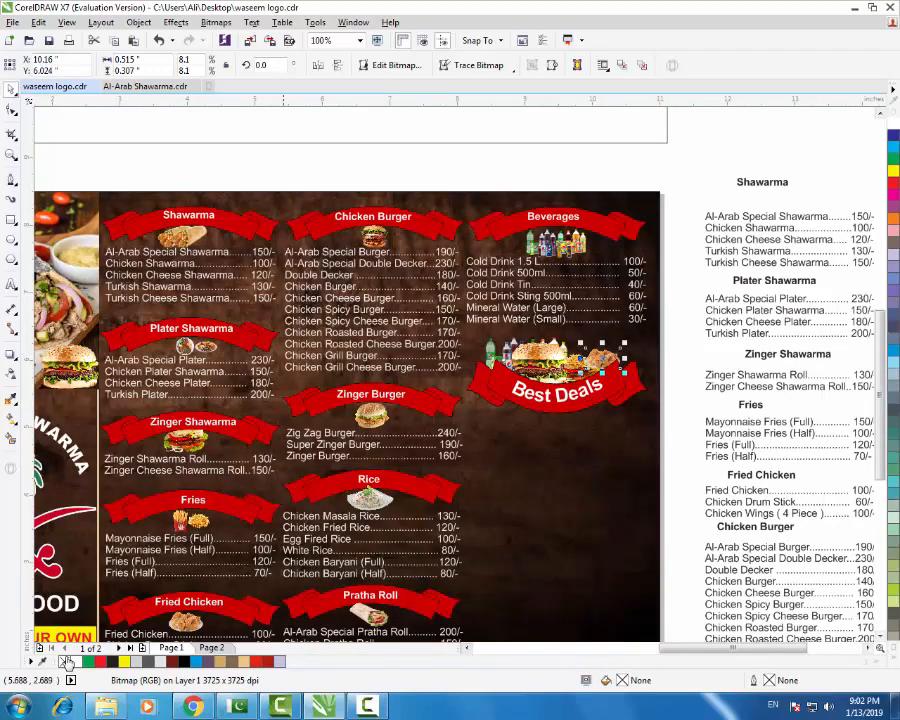
# - Place a copy of the wrap picture by the burger and nudge it into position
pyautogui.moveTo(372, 613)
pyautogui.mouseDown()
pyautogui.moveTo(510, 500)
pyautogui.moveTo(597, 329)
pyautogui.moveTo(589, 341)
pyautogui.mouseUp()
pyautogui.scroll(3, 585, 343)
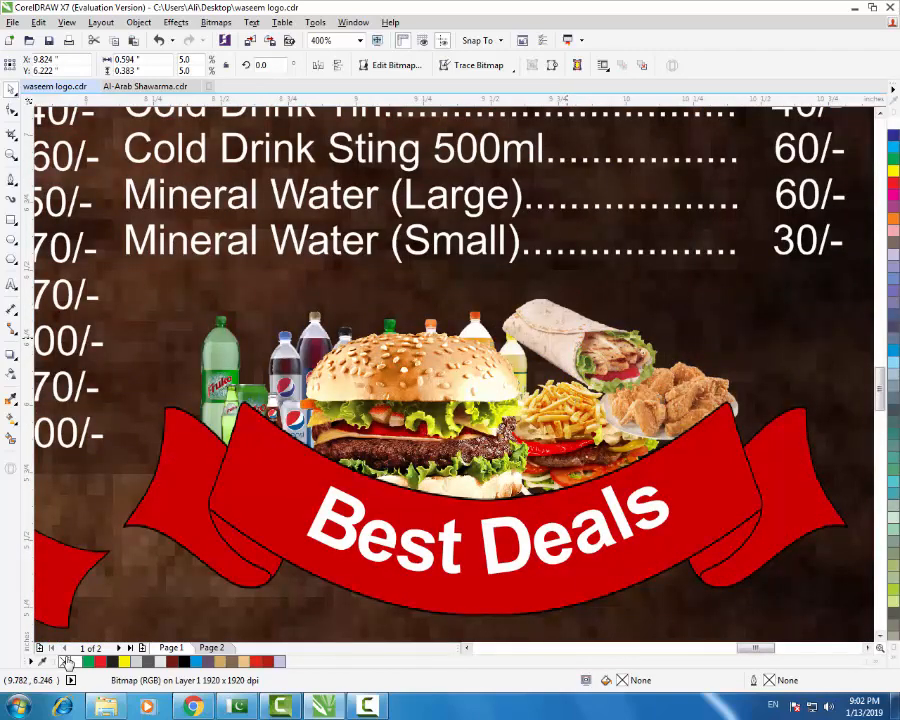
pyautogui.press('Left')
pyautogui.press('Left')
pyautogui.press('Left')
pyautogui.press('Left')
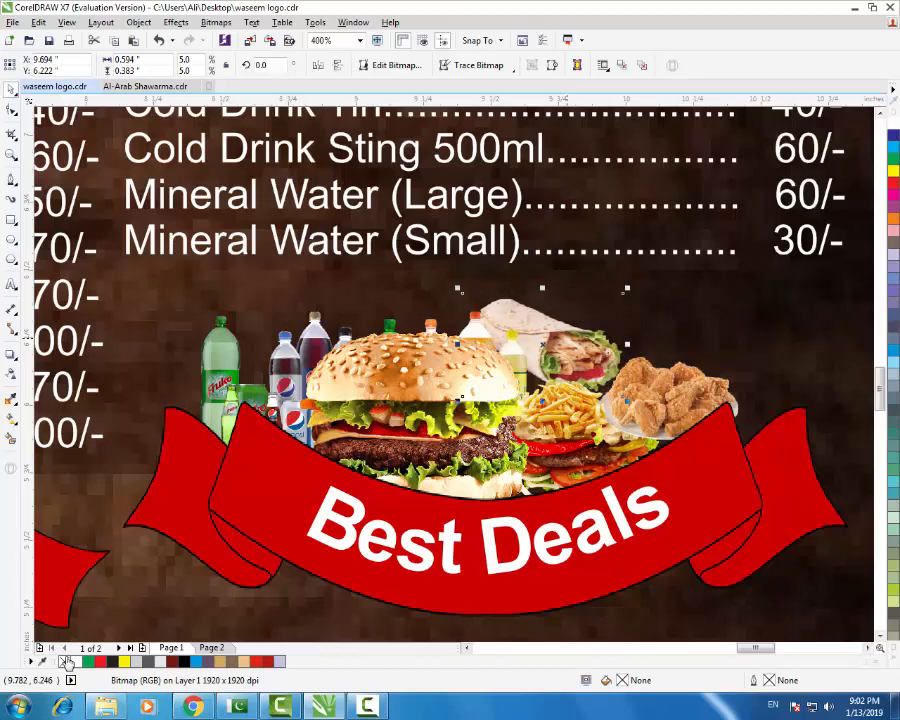
pyautogui.press('Up')
pyautogui.press('Right')
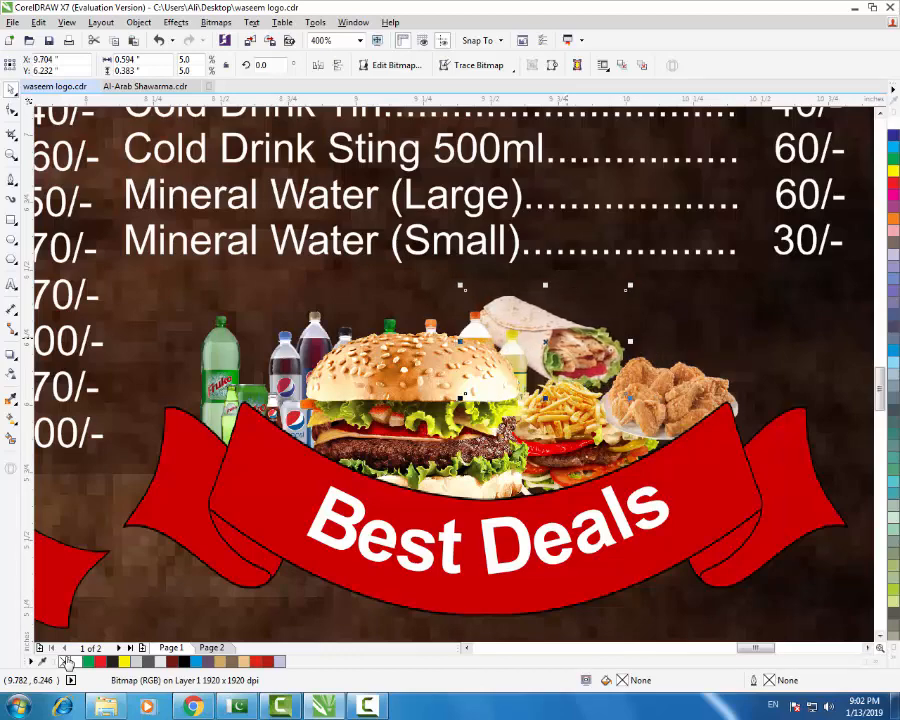
pyautogui.press('F3')
# - Move the small deal list text from beside the page onto the menu
pyautogui.press('F3')
pyautogui.press('Escape')
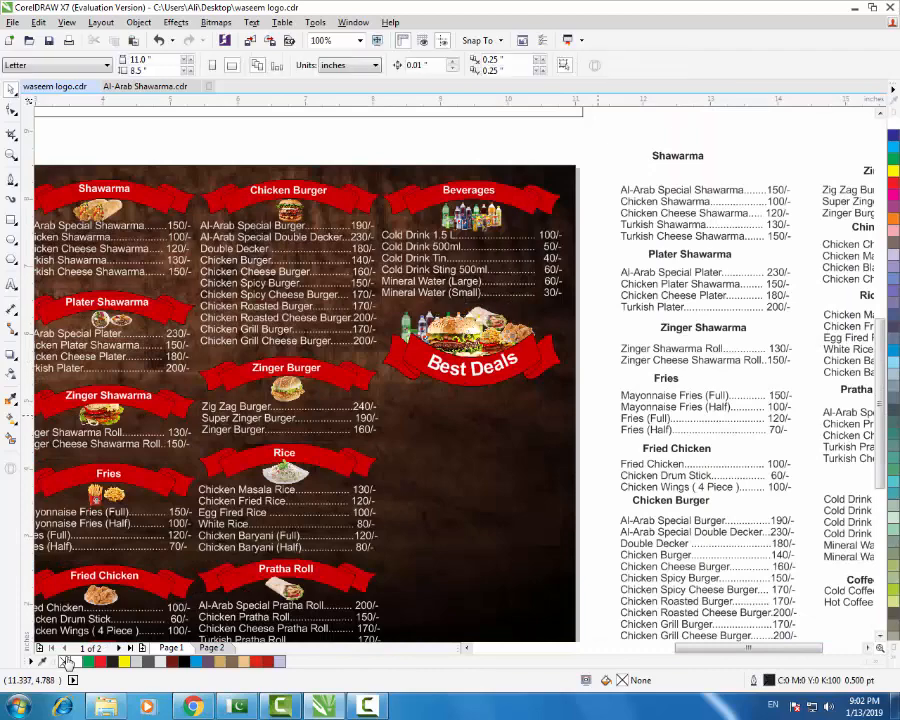
pyautogui.press('F3')
pyautogui.scroll(1, 536, 382)
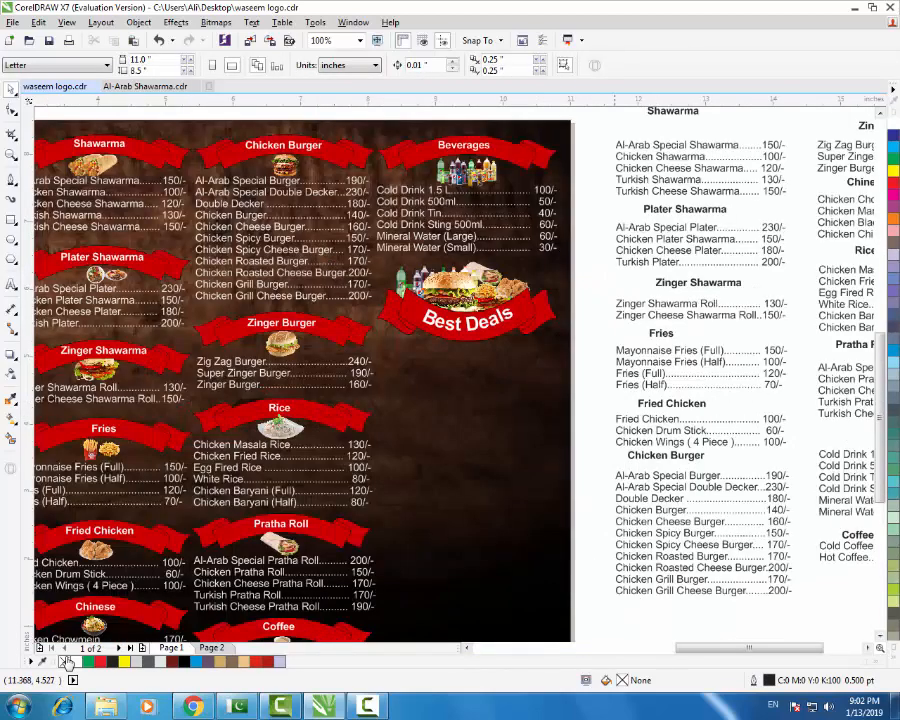
pyautogui.press('F3')
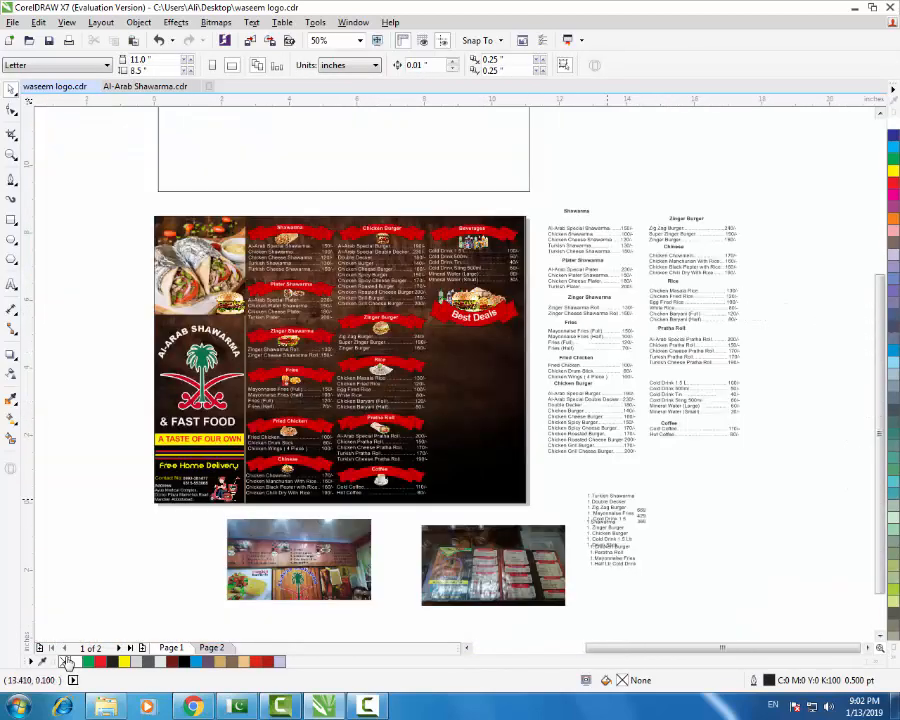
pyautogui.click(609, 498)
pyautogui.moveTo(609, 498)
pyautogui.mouseDown()
pyautogui.moveTo(487, 334)
pyautogui.moveTo(467, 350)
pyautogui.mouseUp()
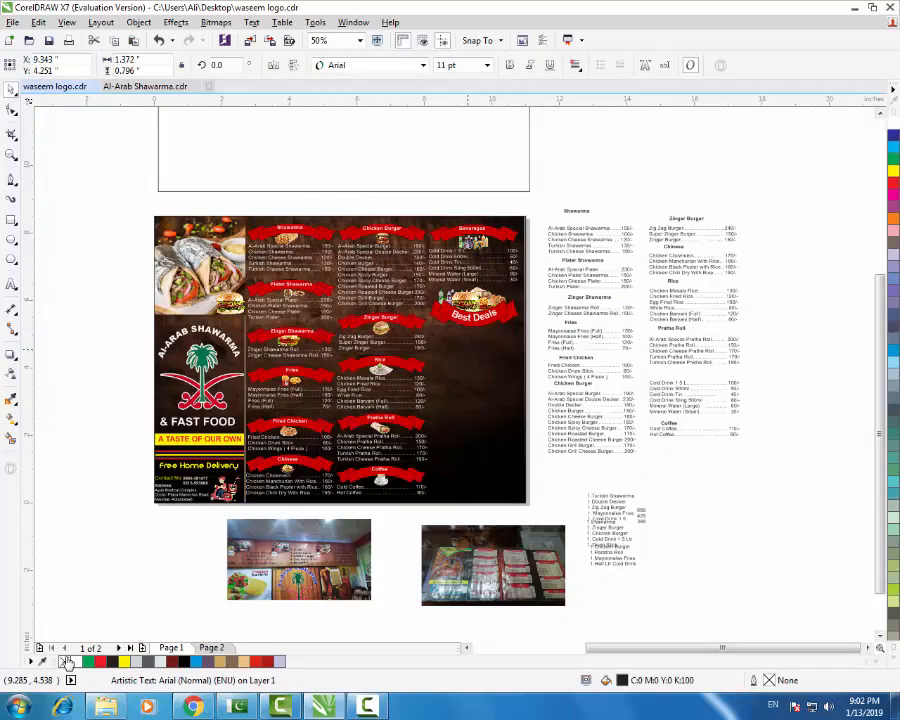
# - Copy a red section ribbon below the deal list and turn the deal list text white
pyautogui.scroll(2, 464, 350)
pyautogui.click(256, 247)
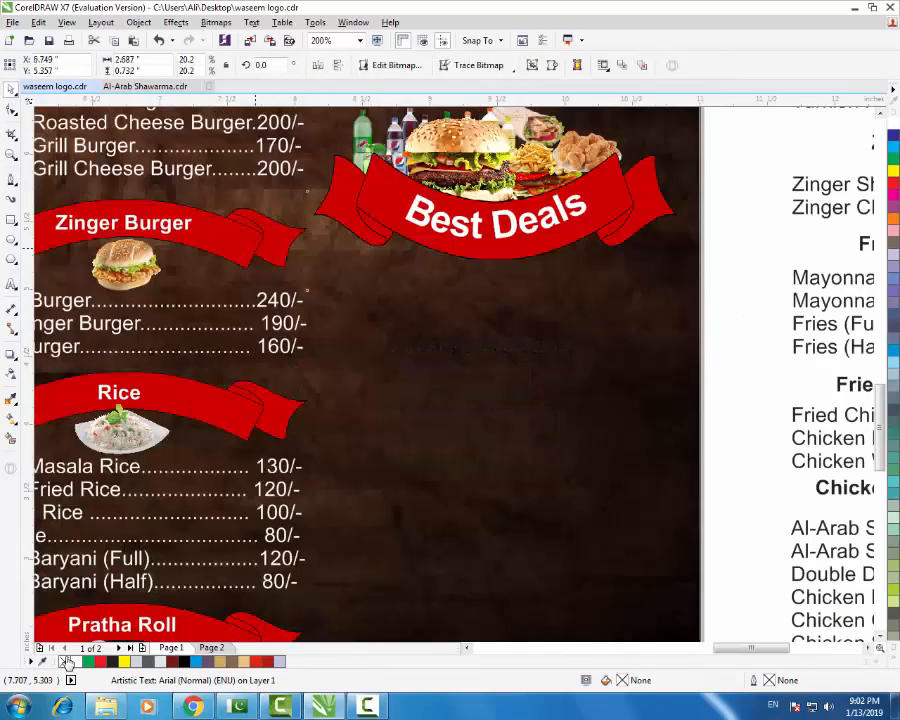
pyautogui.moveTo(256, 247)
pyautogui.mouseDown()
pyautogui.moveTo(518, 565)
pyautogui.moveTo(598, 532)
pyautogui.mouseUp()
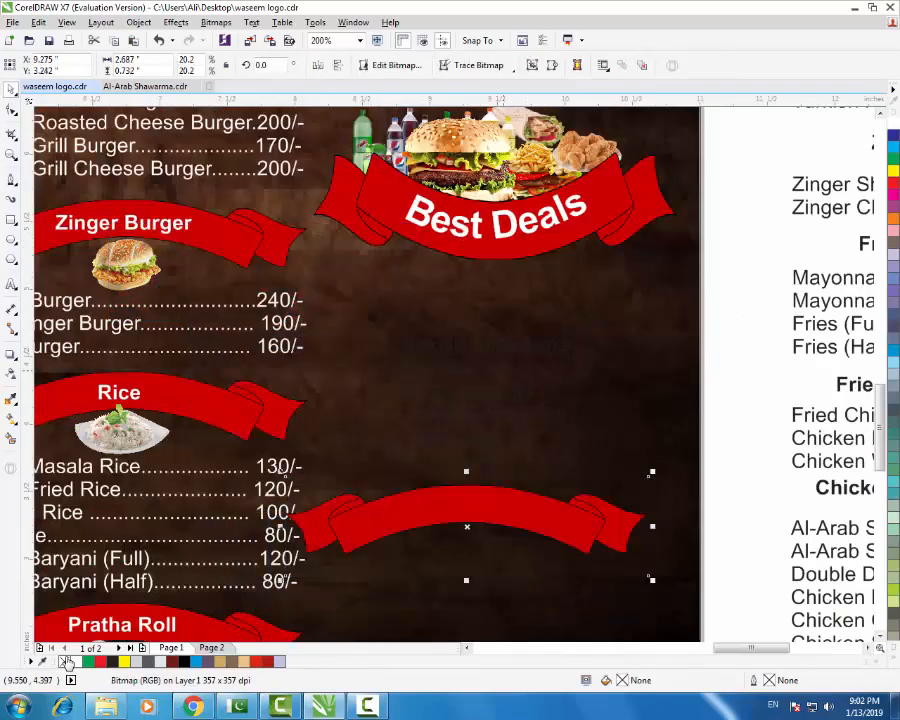
pyautogui.click(515, 394)
pyautogui.click(893, 123)
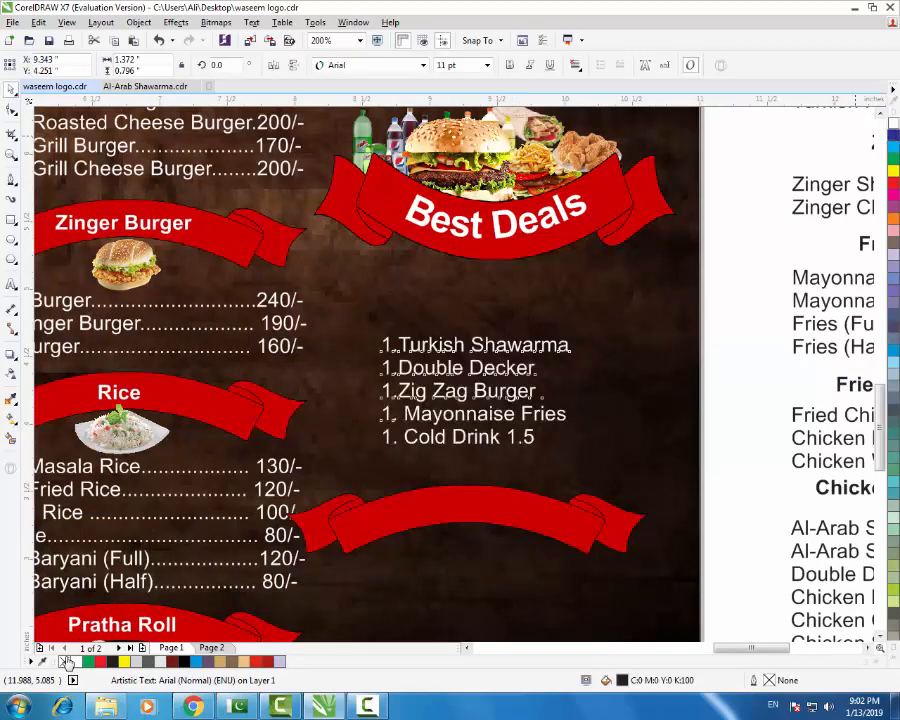
# - Shrink the ribbon copy to about a third, move it under Best Deals, and stretch it taller
pyautogui.click(532, 512)
pyautogui.moveTo(653, 471); pyautogui.dragTo(535, 480)
pyautogui.moveTo(490, 525)
pyautogui.mouseDown()
pyautogui.moveTo(457, 269)
pyautogui.moveTo(410, 282)
pyautogui.mouseUp()
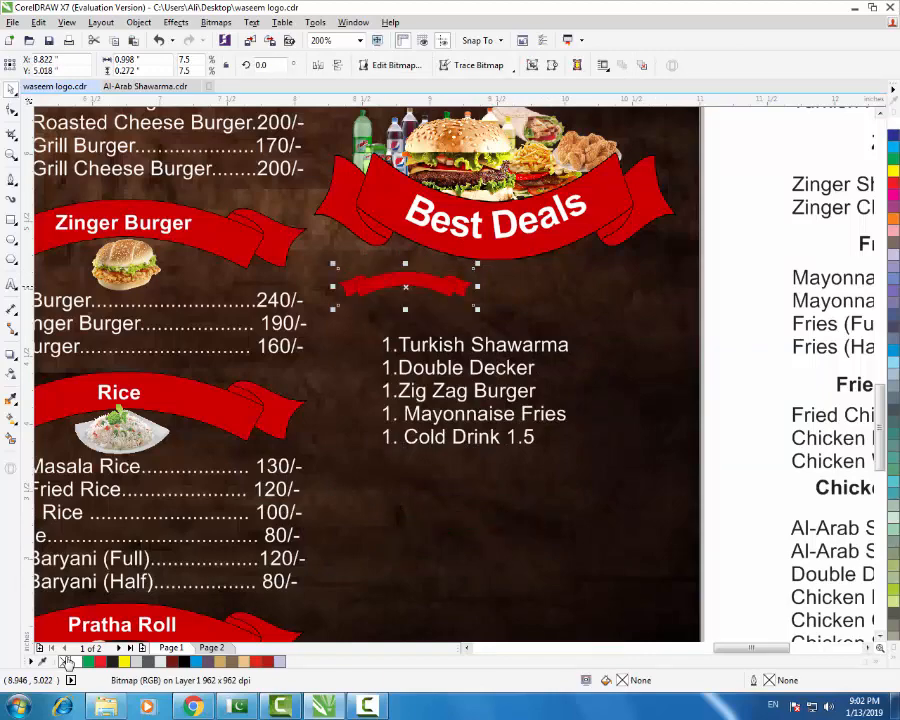
pyautogui.scroll(2, 410, 282)
pyautogui.moveTo(411, 369); pyautogui.dragTo(411, 430)
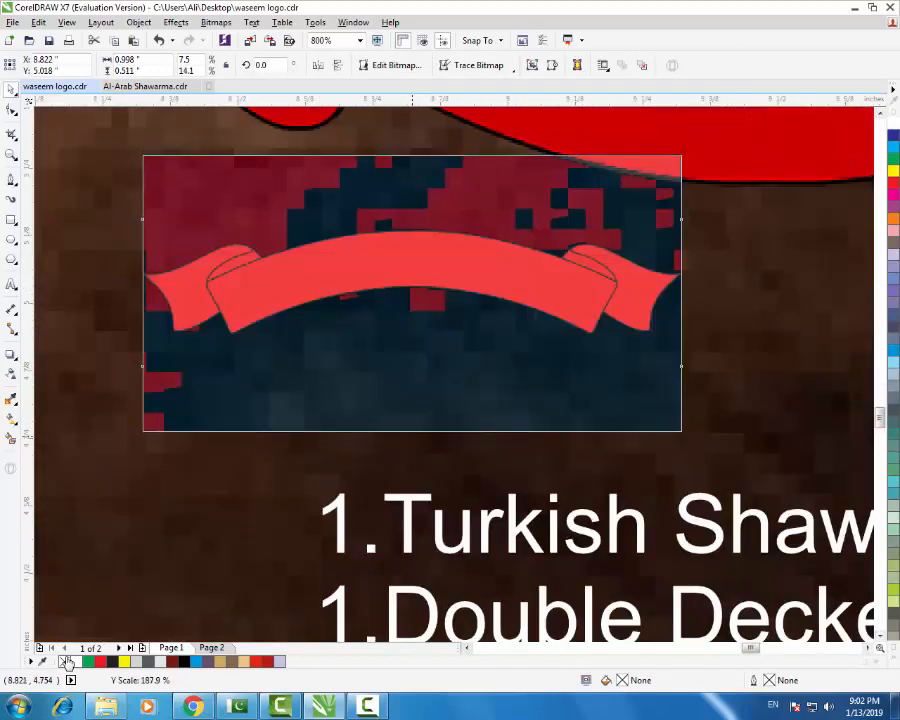
pyautogui.scroll(-2, 405, 325)
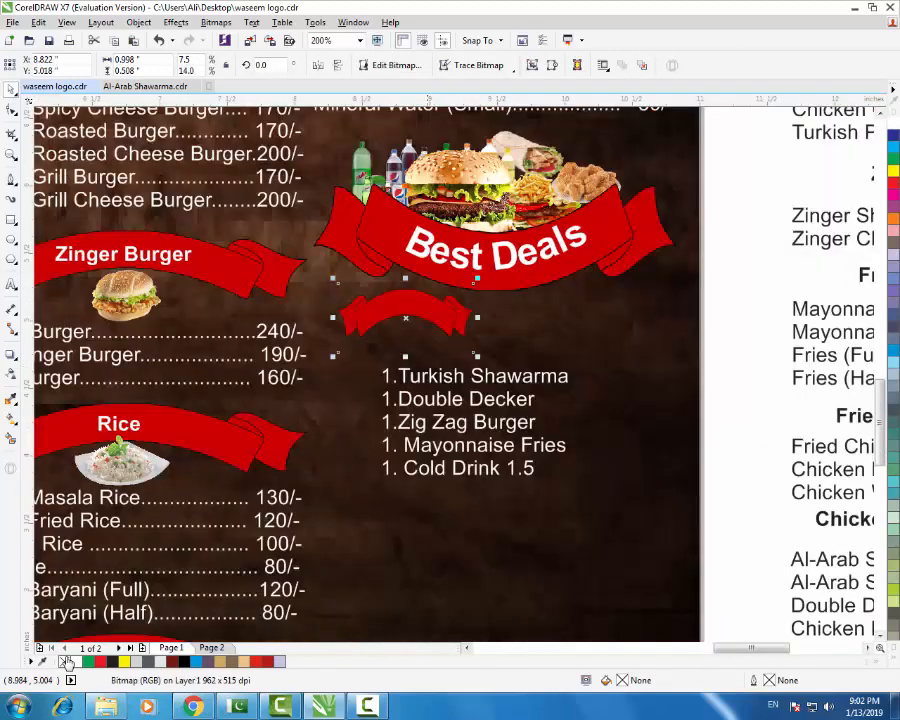
# - Nudge the deals list into place beneath the small red ribbon
pyautogui.press('Tab')
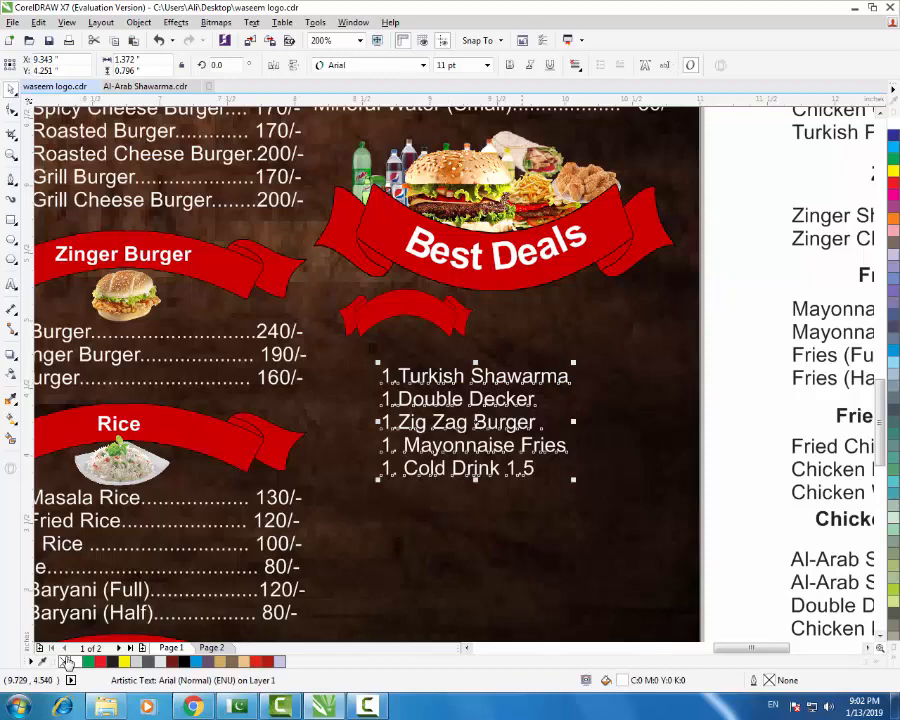
pyautogui.press('F3')
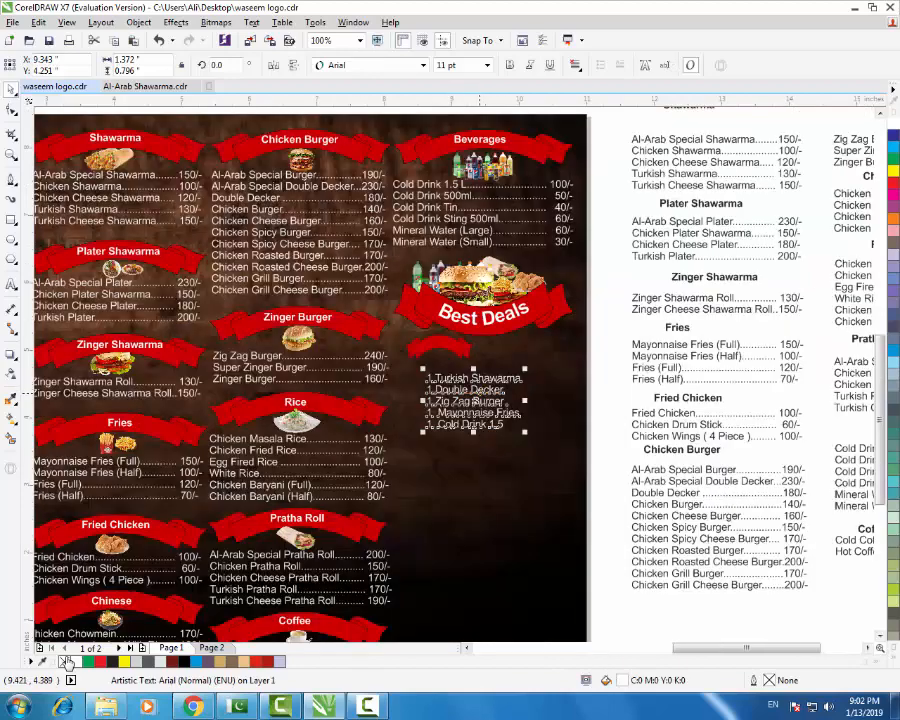
pyautogui.press('Down')
pyautogui.press('Down')
pyautogui.press('Down')
pyautogui.press('Down')
pyautogui.press('Left')
pyautogui.press('Left')
pyautogui.press('Left')
pyautogui.press('Left')
pyautogui.press('Left')
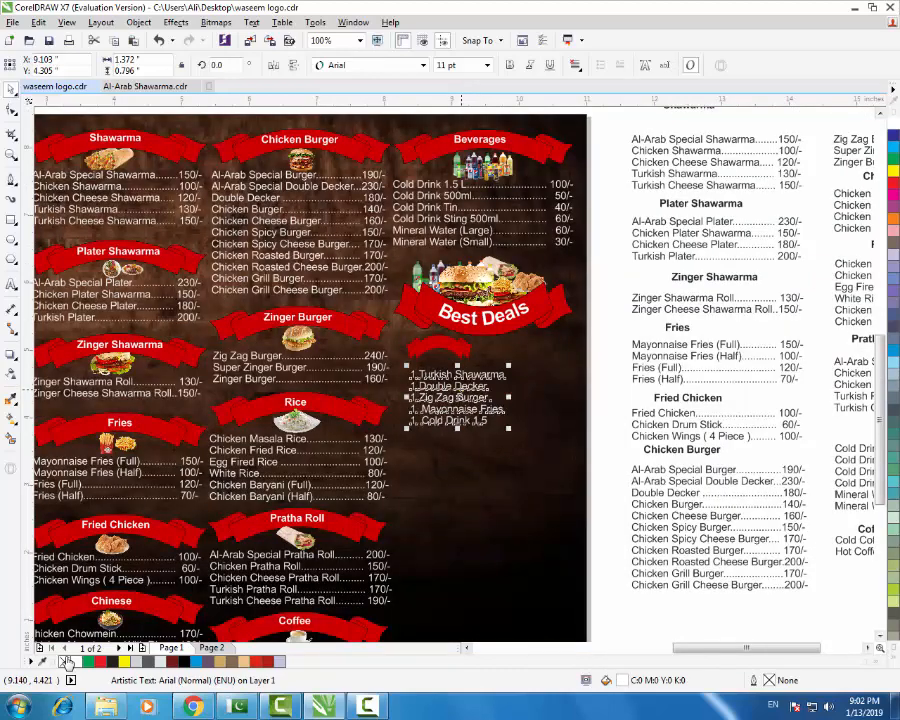
pyautogui.press('Tab')
pyautogui.press('Tab')
pyautogui.press('Tab')
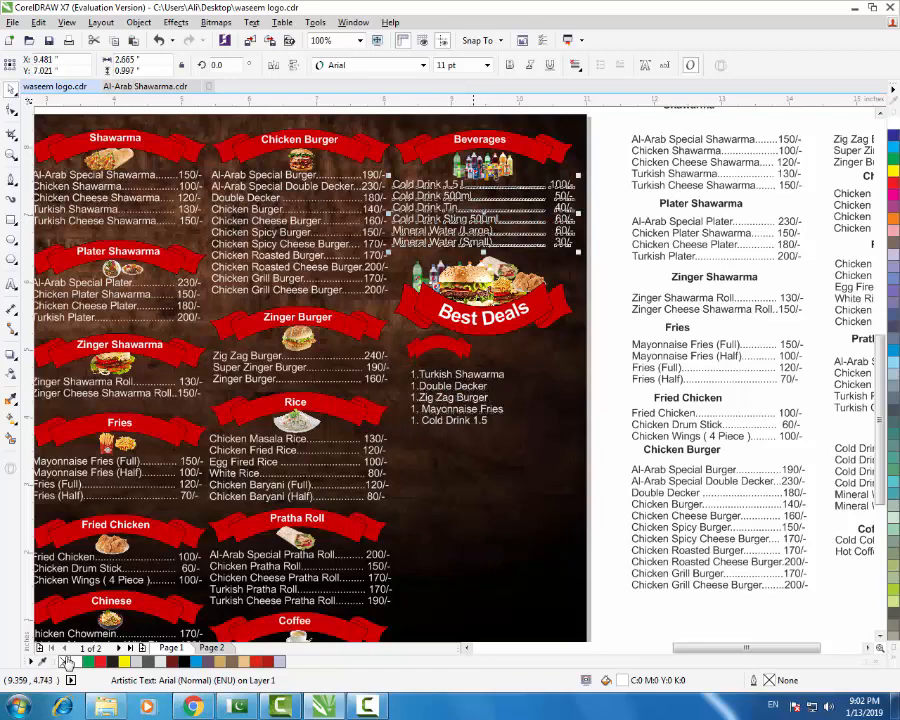
pyautogui.press('Tab')
pyautogui.press('Left')
pyautogui.press('Left')
pyautogui.press('Left')
pyautogui.press('Left')
pyautogui.press('Left')
pyautogui.press('Left')
pyautogui.press('Left')
pyautogui.press('Left')
pyautogui.press('Left')
pyautogui.press('Left')
pyautogui.press('Left')
pyautogui.press('Left')
pyautogui.press('Left')
pyautogui.press('Left')
pyautogui.press('Left')
pyautogui.press('Left')
pyautogui.press('Left')
pyautogui.press('Left')
pyautogui.press('Left')
pyautogui.press('Left')
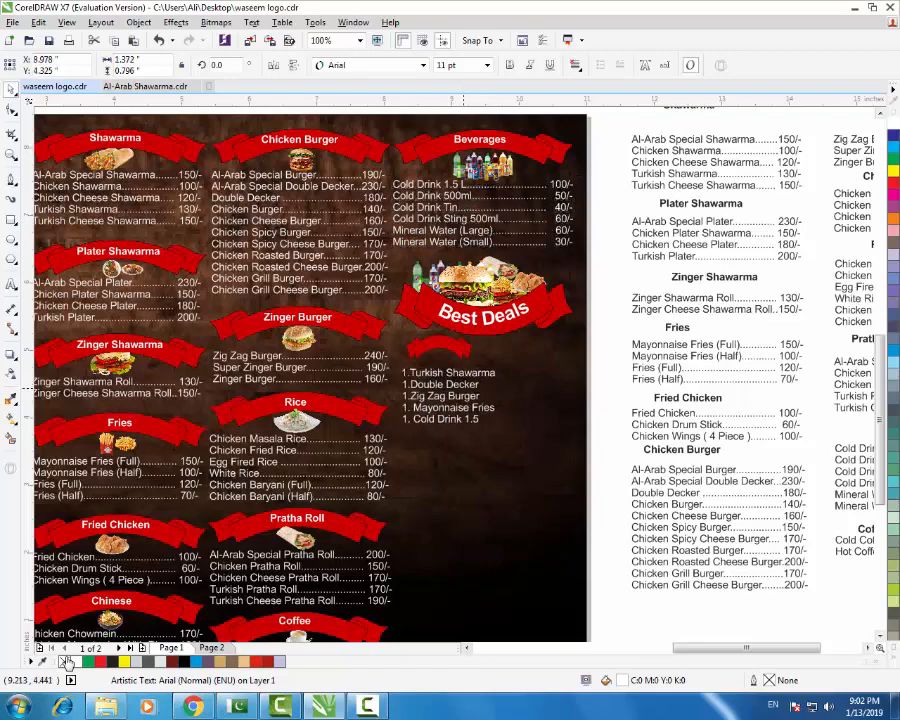
pyautogui.press('Right')
pyautogui.press('Right')
pyautogui.press('Right')
pyautogui.press('Right')
pyautogui.press('Right')
pyautogui.press('Right')
pyautogui.press('Right')
pyautogui.press('Right')
pyautogui.press('Right')
pyautogui.press('Right')
pyautogui.press('Right')
pyautogui.press('Right')
pyautogui.press('Right')
pyautogui.press('Right')
pyautogui.press('Right')
pyautogui.press('Right')
pyautogui.press('Right')
pyautogui.press('Right')
pyautogui.press('Right')
pyautogui.press('Right')
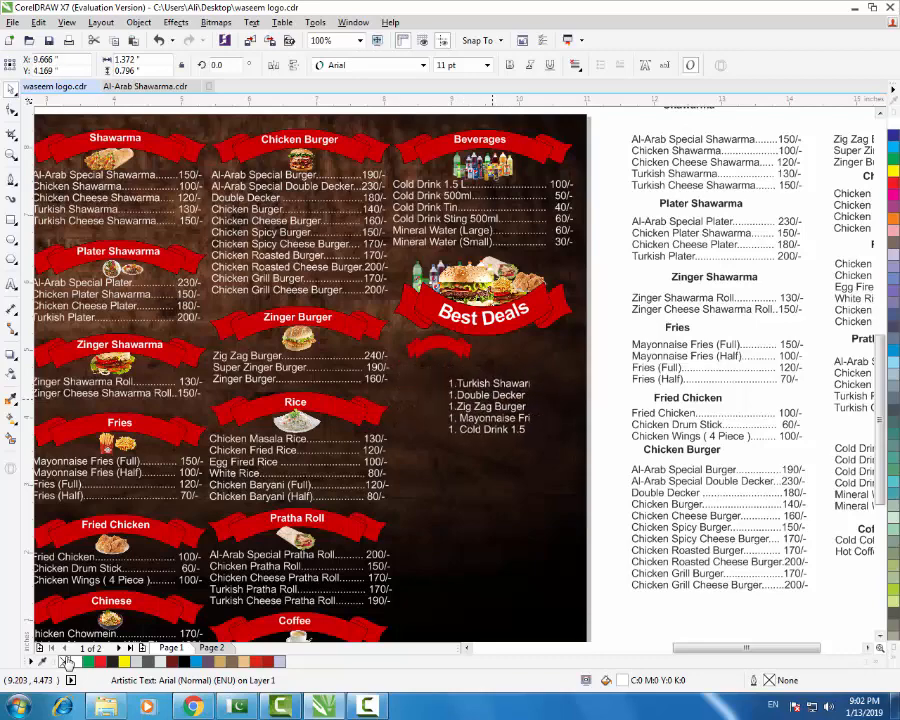
pyautogui.press('Down')
pyautogui.press('Down')
pyautogui.press('Down')
pyautogui.press('Down')
pyautogui.press('Down')
pyautogui.press('Down')
pyautogui.press('Down')
pyautogui.press('Down')
pyautogui.press('Down')
pyautogui.press('Down')
pyautogui.press('Up')
pyautogui.press('Up')
pyautogui.press('Up')
pyautogui.press('Up')
pyautogui.press('Up')
pyautogui.press('Up')
pyautogui.press('Up')
pyautogui.scroll(1, 465, 351)
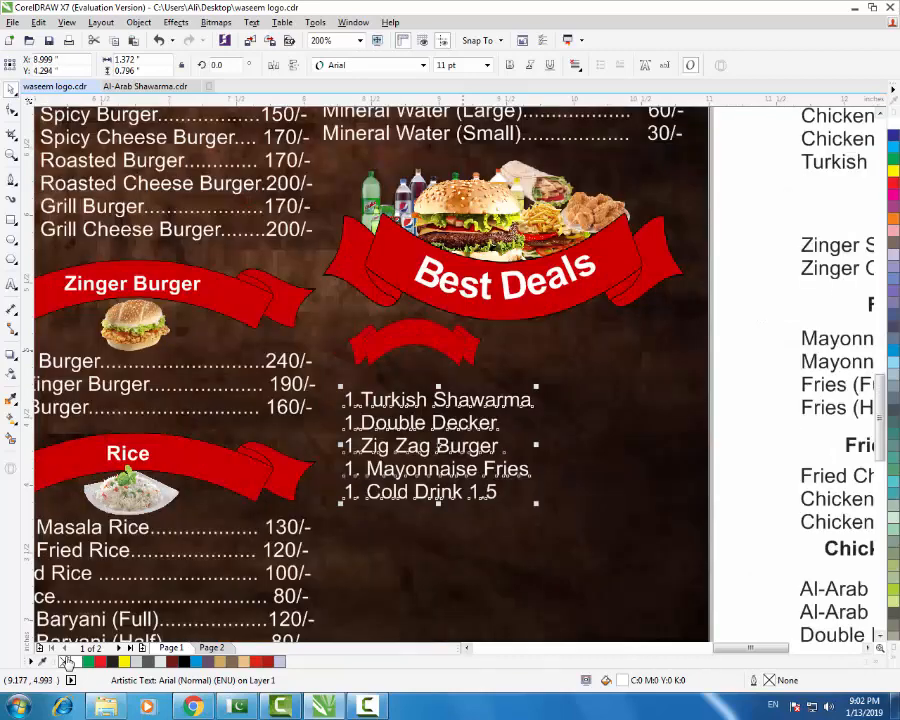
# - Stretch the small red ribbon wider, to about 1.54 inches
pyautogui.click(434, 341)
pyautogui.moveTo(343, 347); pyautogui.dragTo(307, 347)
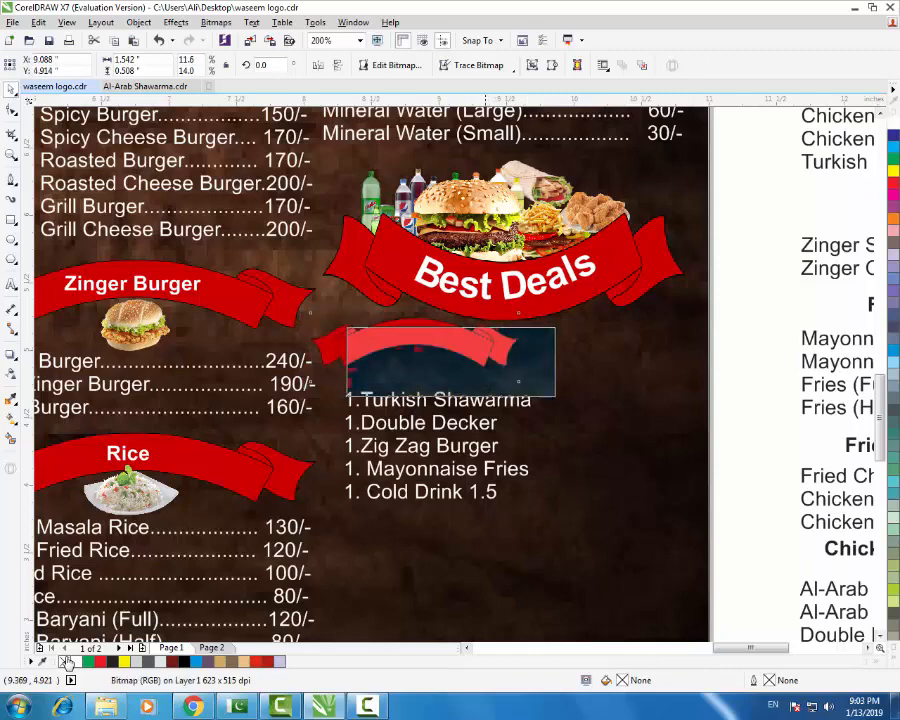
pyautogui.scroll(-1, 490, 300)
pyautogui.keyDown('shift'); pyautogui.click(442, 155); pyautogui.keyUp('shift')
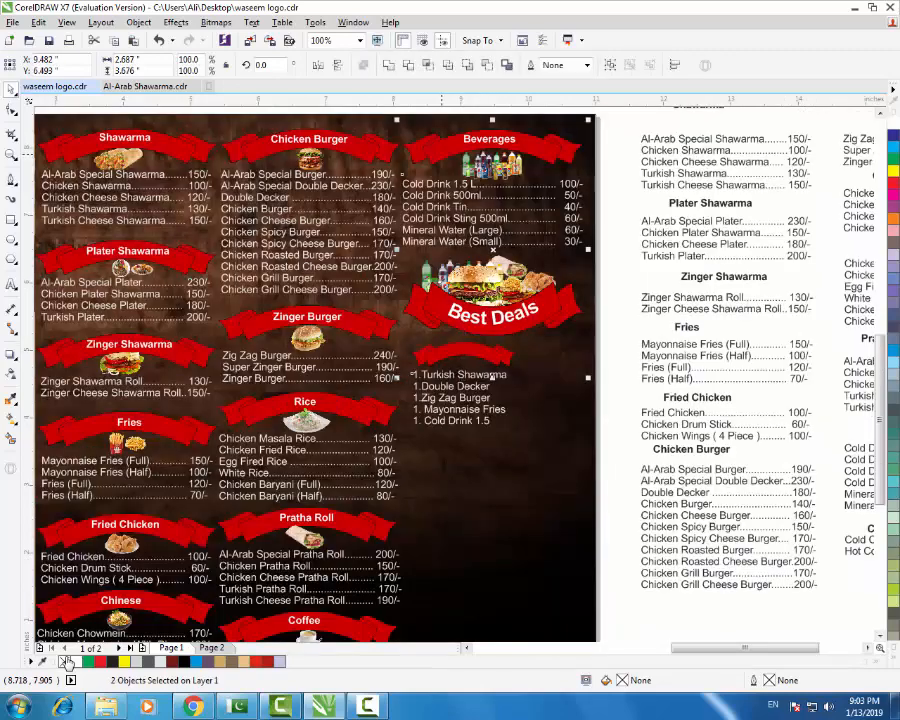
pyautogui.click(531, 427)
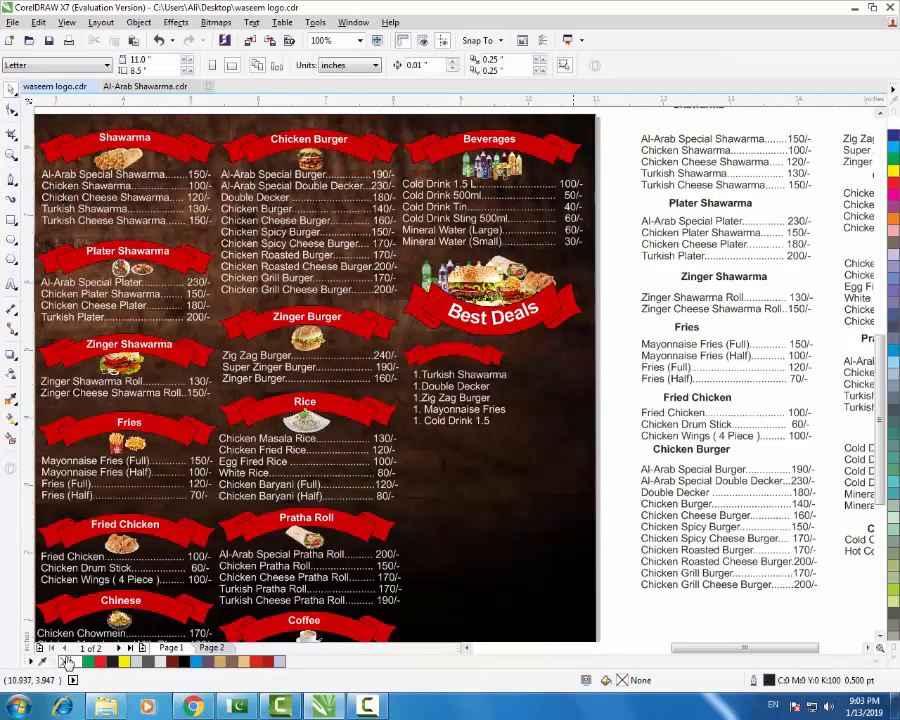
pyautogui.scroll(1, 467, 394)
# - Nudge the deals list down a little and reselect the small ribbon
pyautogui.click(475, 379)
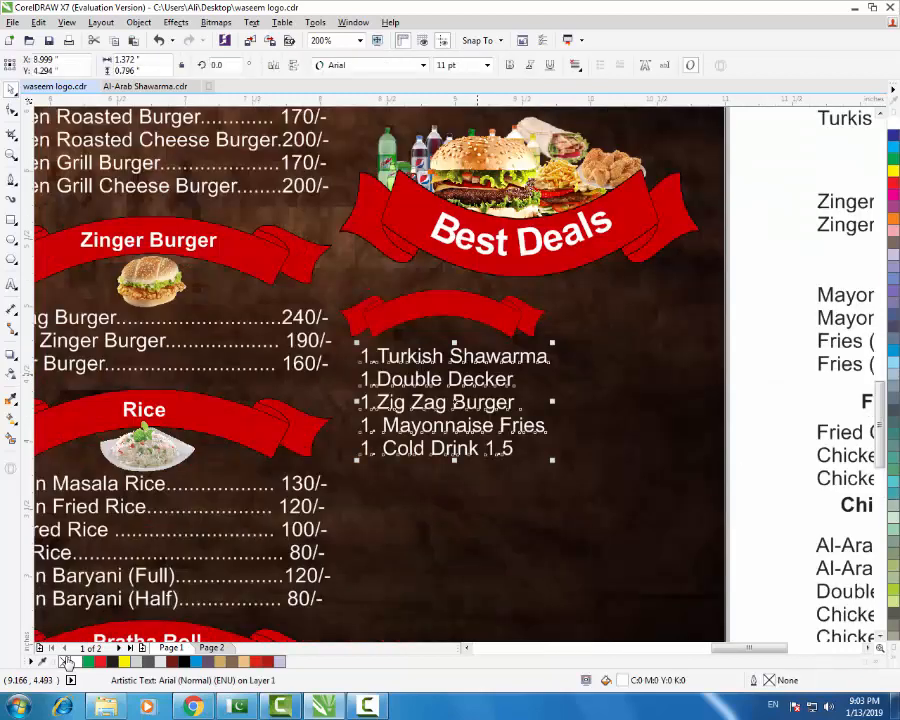
pyautogui.press('Down')
pyautogui.press('Down')
pyautogui.press('Down')
pyautogui.press('Down')
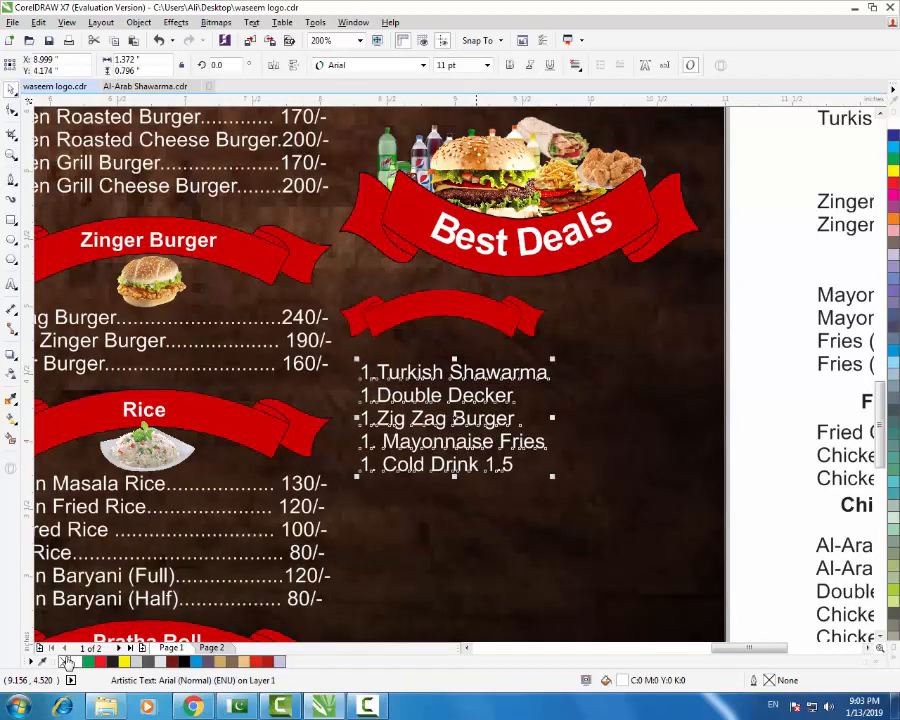
pyautogui.click(469, 303)
pyautogui.scroll(-2, 457, 352)
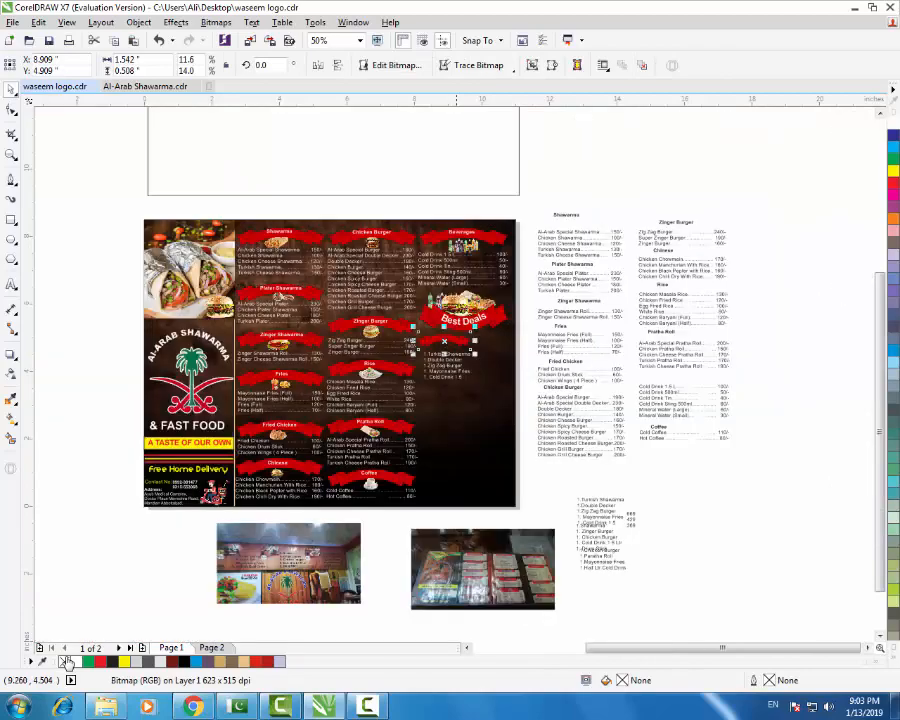
pyautogui.scroll(2, 331, 573)
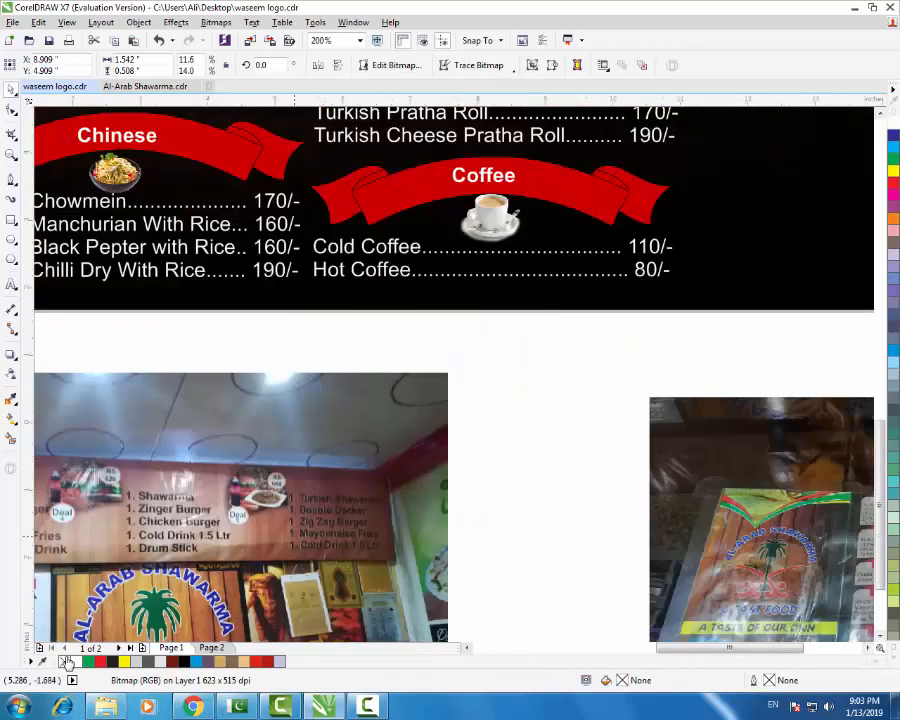
pyautogui.scroll(-1, 293, 535)
pyautogui.scroll(1, 278, 524)
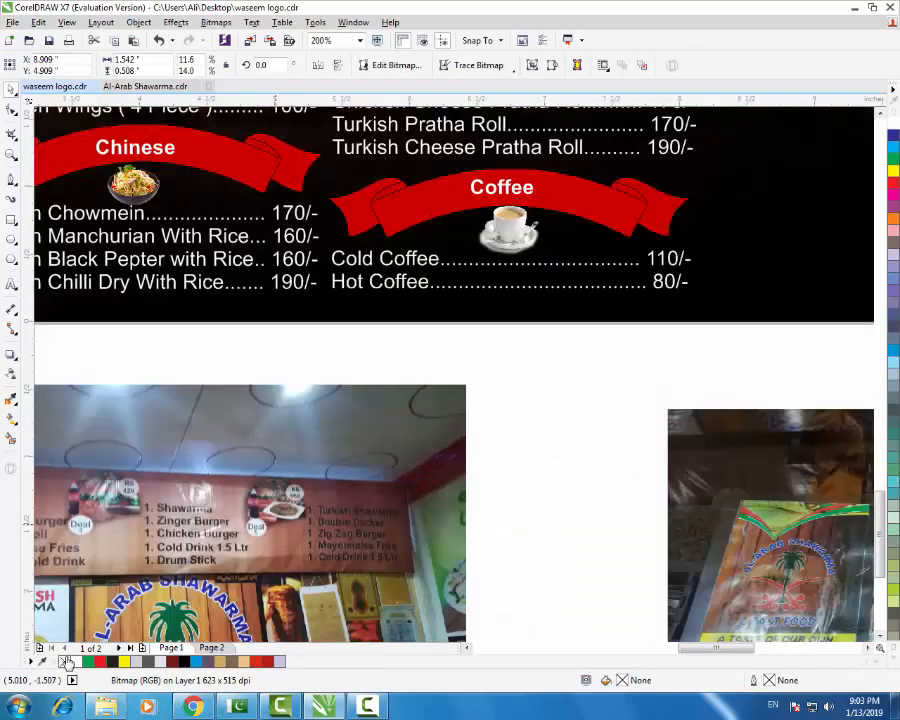
pyautogui.scroll(-2, 270, 525)
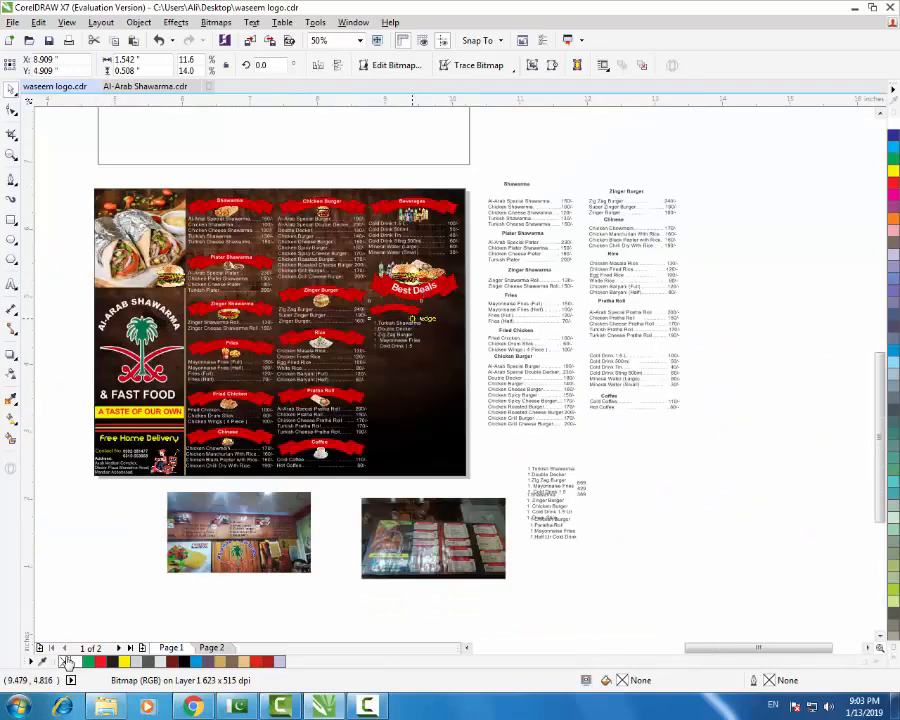
# - Add a new 'Deals 5' text line below the deals list
pyautogui.scroll(2, 407, 306)
pyautogui.press('Escape')
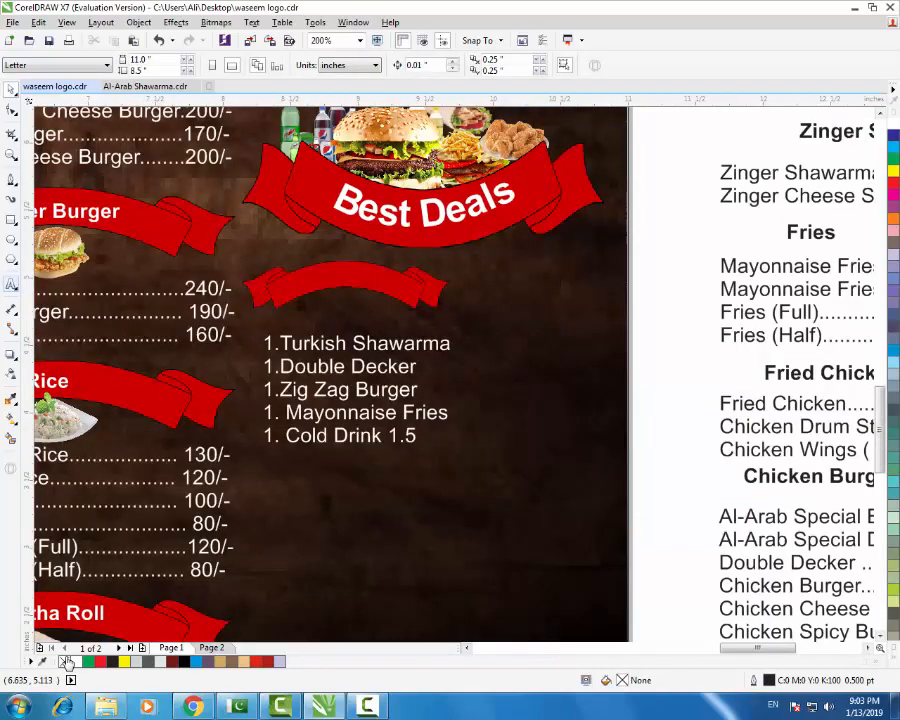
pyautogui.click(10, 284)
pyautogui.click(367, 490)
pyautogui.write('D')
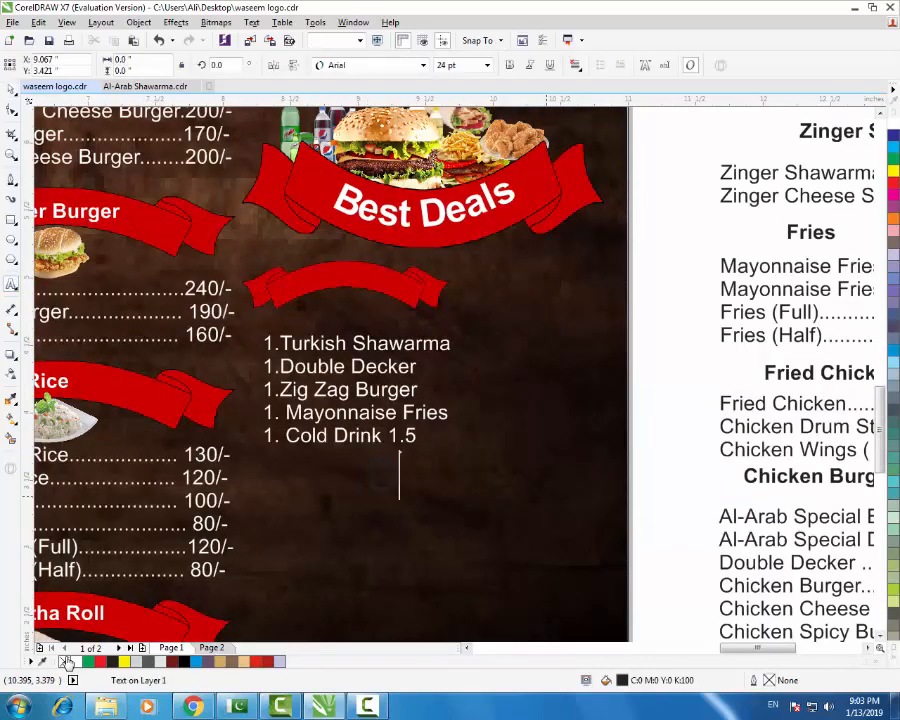
pyautogui.write('eals N')
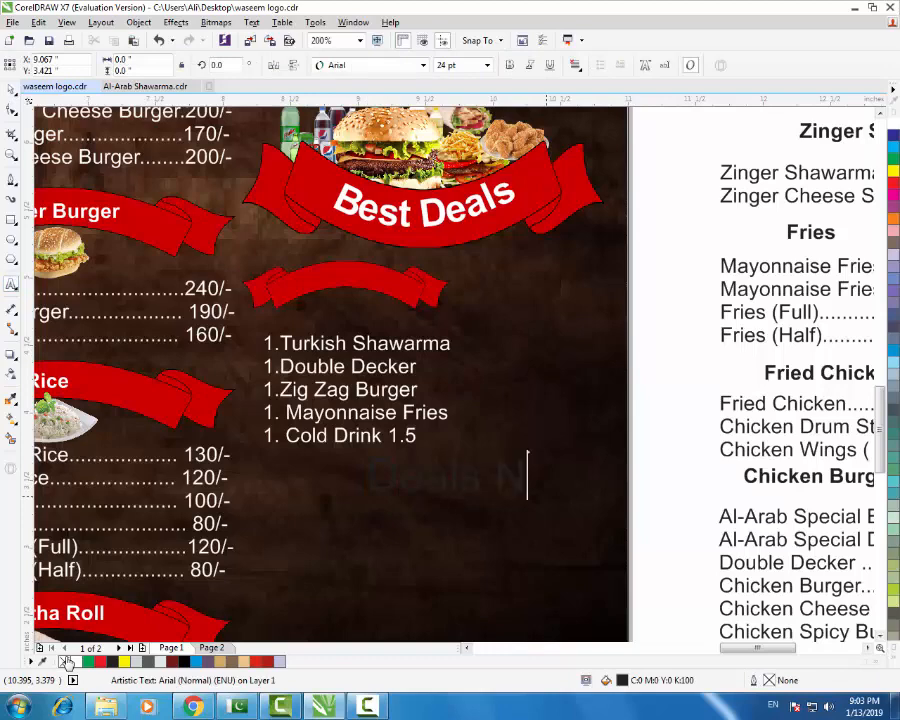
pyautogui.press('BackSpace')
pyautogui.press('BackSpace')
pyautogui.press('Escape')
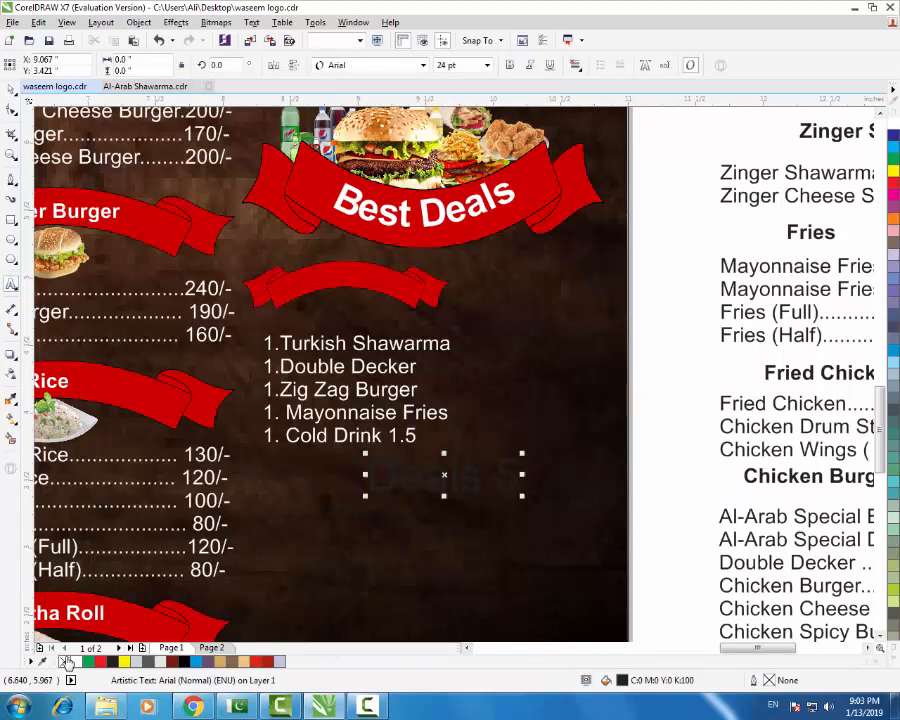
# - Make 'Deals 5' bold, 11 pt and white, and move it onto the small red ribbon
pyautogui.click(509, 65)
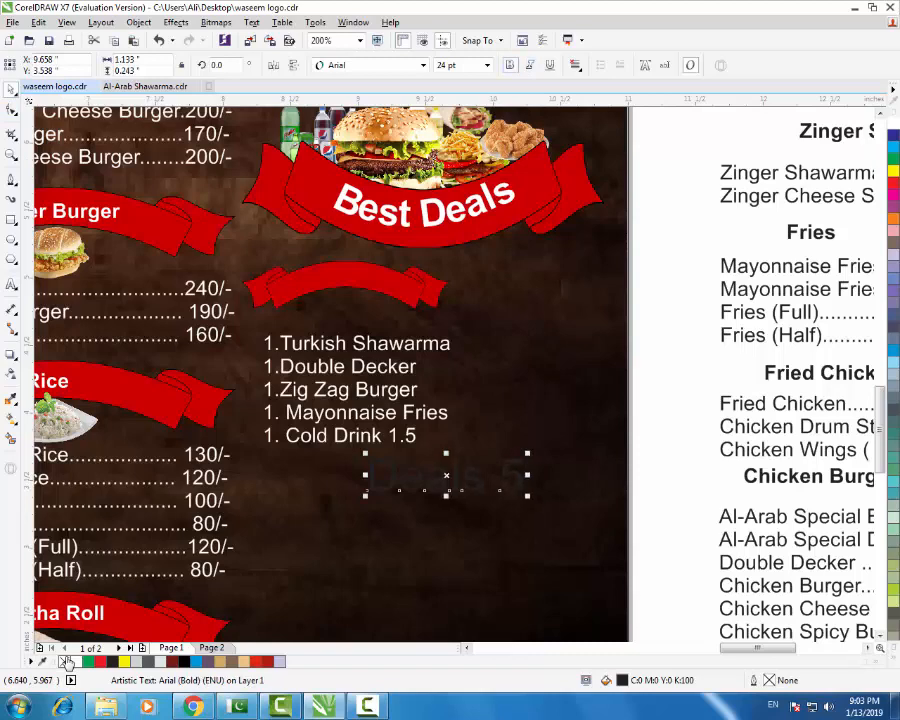
pyautogui.click(487, 65)
pyautogui.click(459, 139)
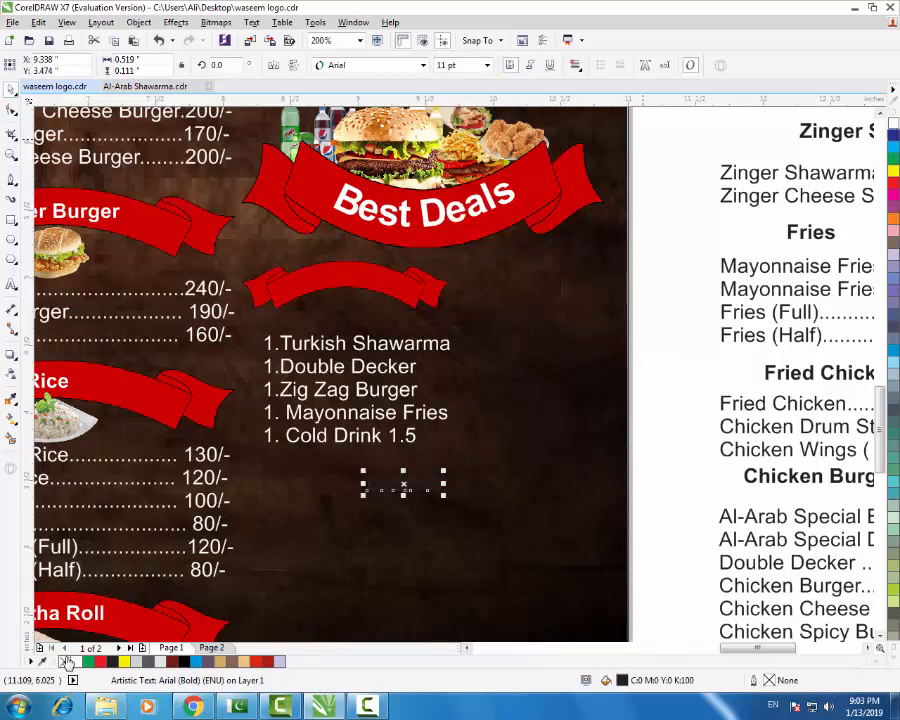
pyautogui.click(66, 662)
pyautogui.moveTo(403, 483)
pyautogui.mouseDown()
pyautogui.moveTo(354, 414)
pyautogui.moveTo(347, 276)
pyautogui.mouseUp()
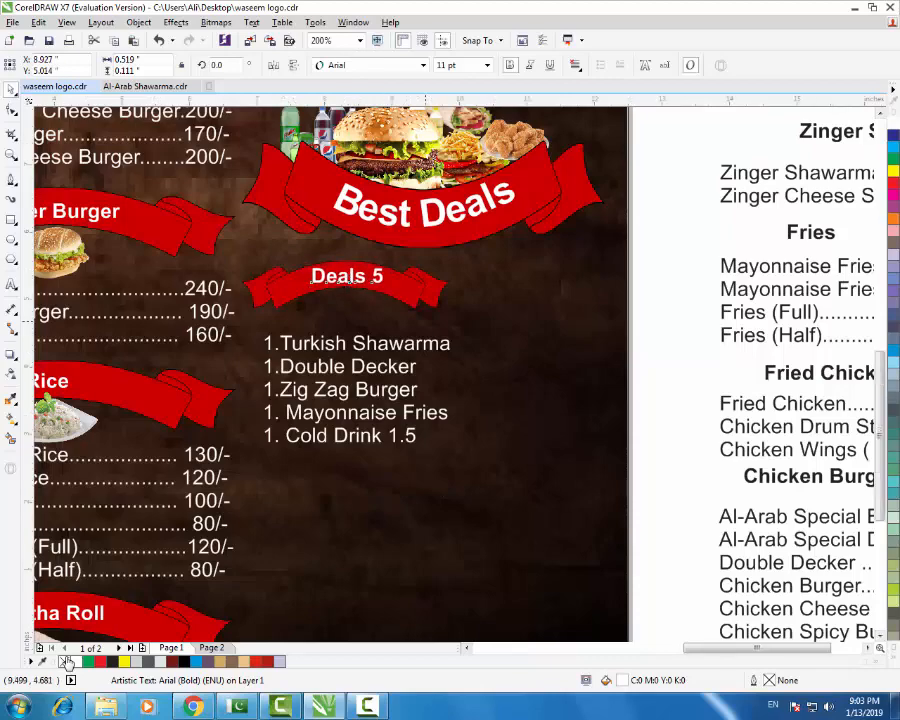
pyautogui.scroll(-2, 424, 320)
pyautogui.click(489, 356)
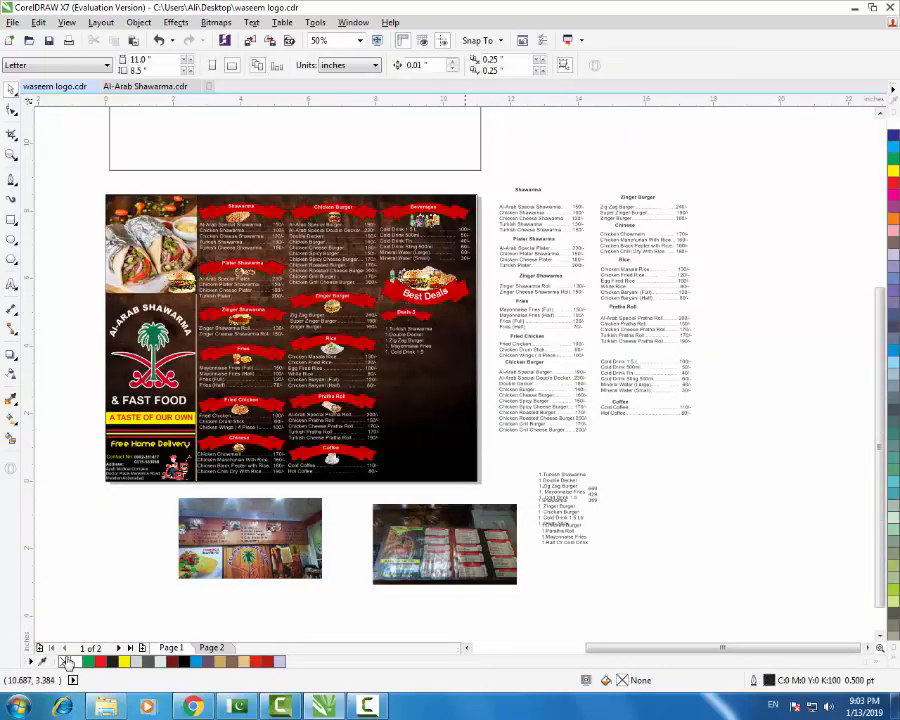
pyautogui.scroll(1, 460, 356)
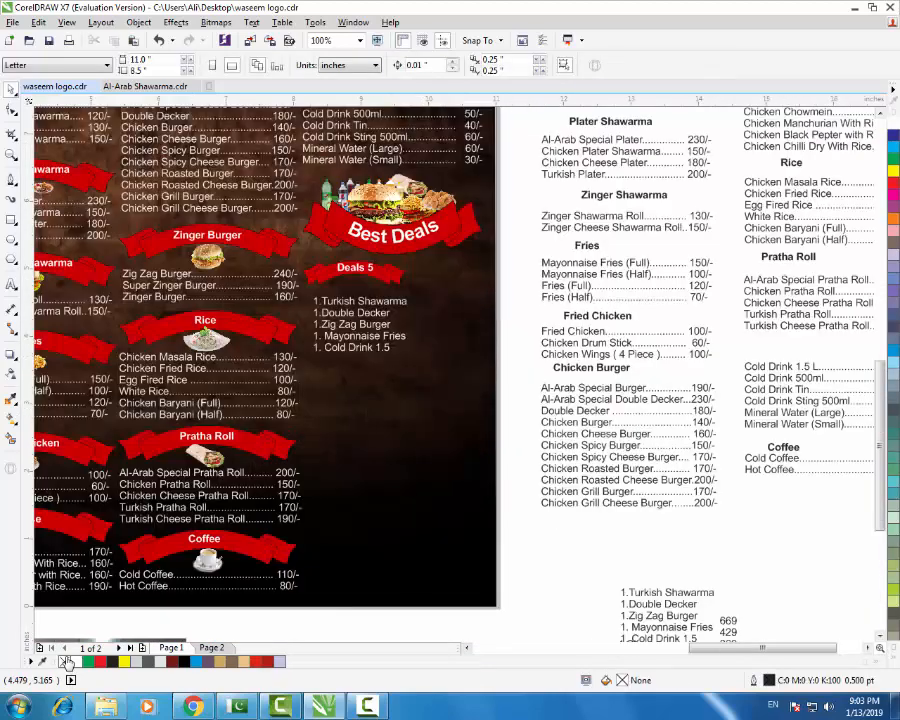
pyautogui.scroll(1, 358, 250)
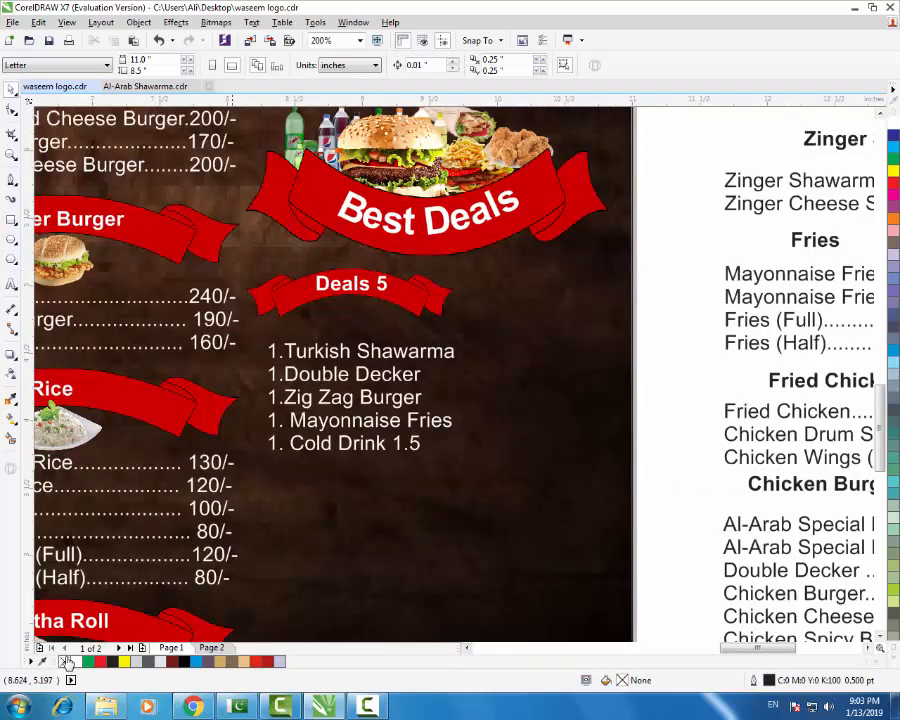
# - Draw a vertical line beside the Deals 5 list and give it a red outline
pyautogui.click(11, 180)
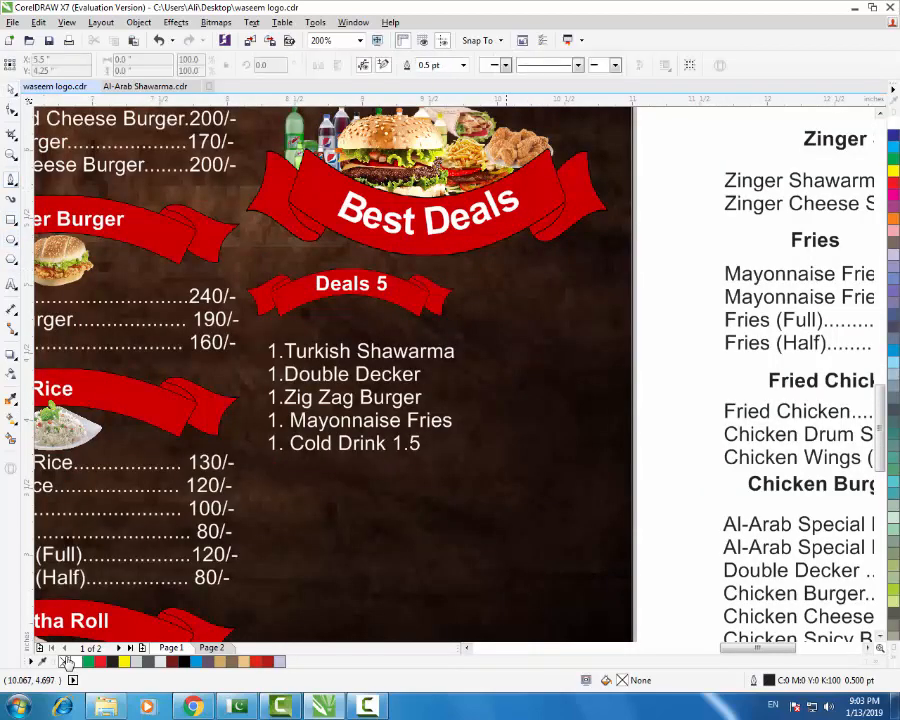
pyautogui.click(483, 281)
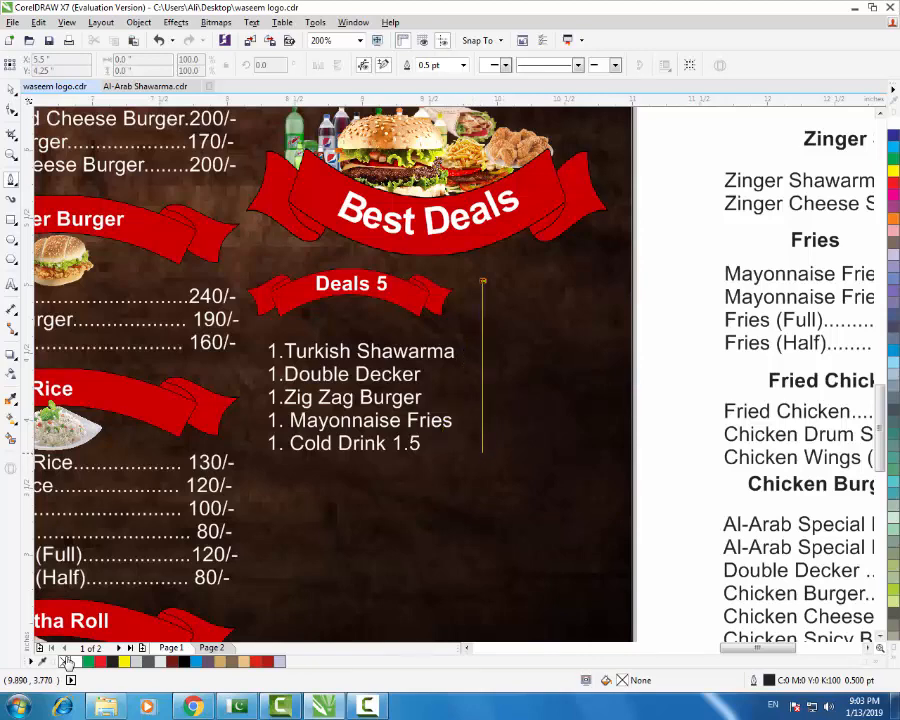
pyautogui.doubleClick(482, 464)
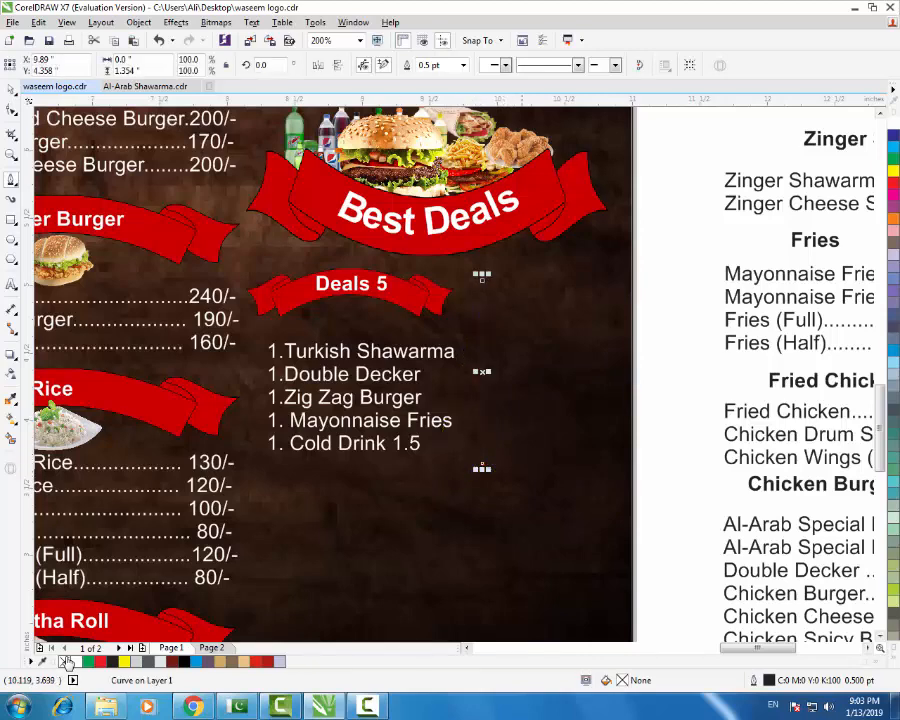
pyautogui.click(11, 89)
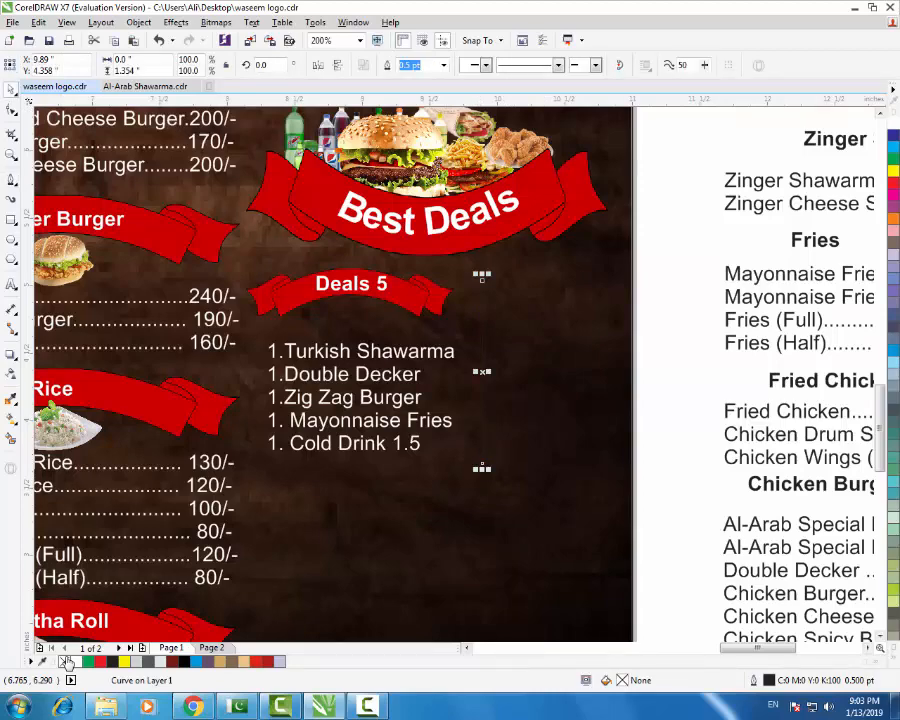
pyautogui.rightClick(893, 183)
pyautogui.scroll(1, 480, 358)
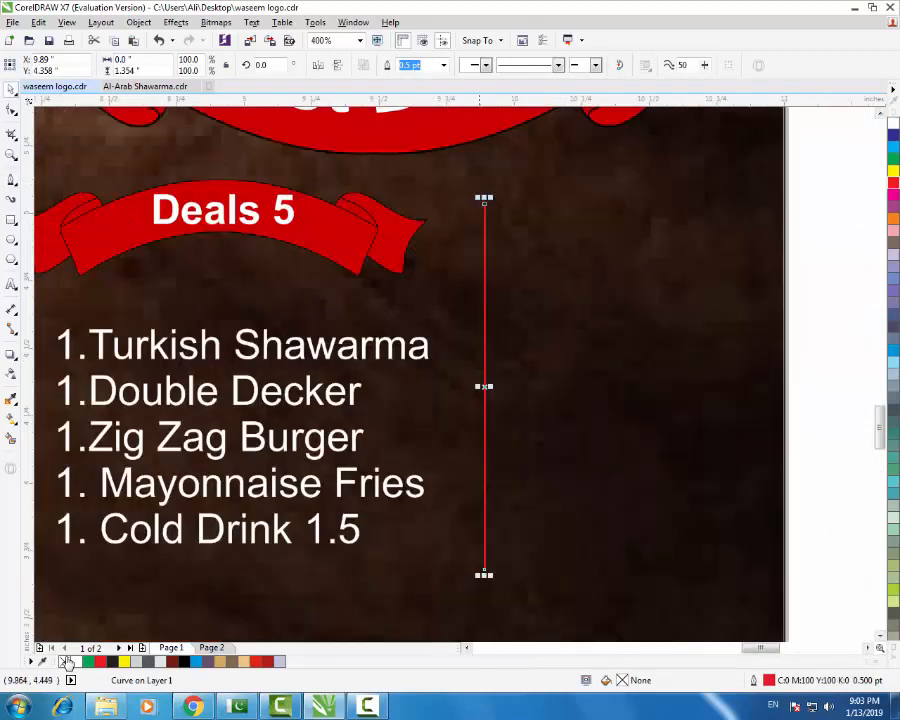
# - Move the red divider line right, then nudge it slightly left into place
pyautogui.moveTo(484, 384); pyautogui.dragTo(556, 384)
pyautogui.scroll(-1, 540, 330)
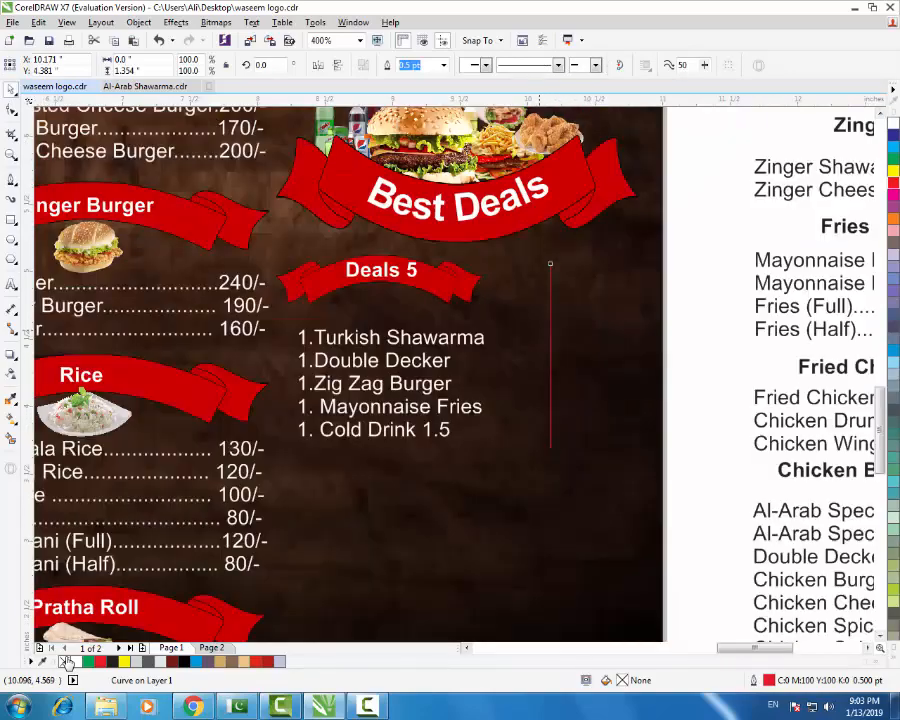
pyautogui.press('Escape')
pyautogui.scroll(-2, 484, 358)
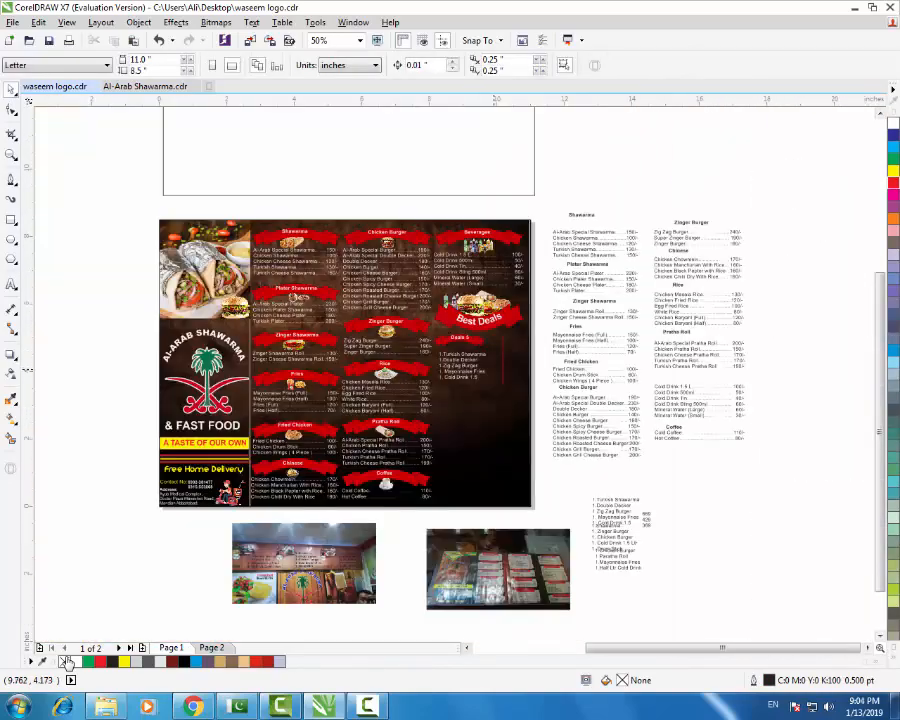
pyautogui.scroll(1, 500, 368)
pyautogui.scroll(1, 493, 365)
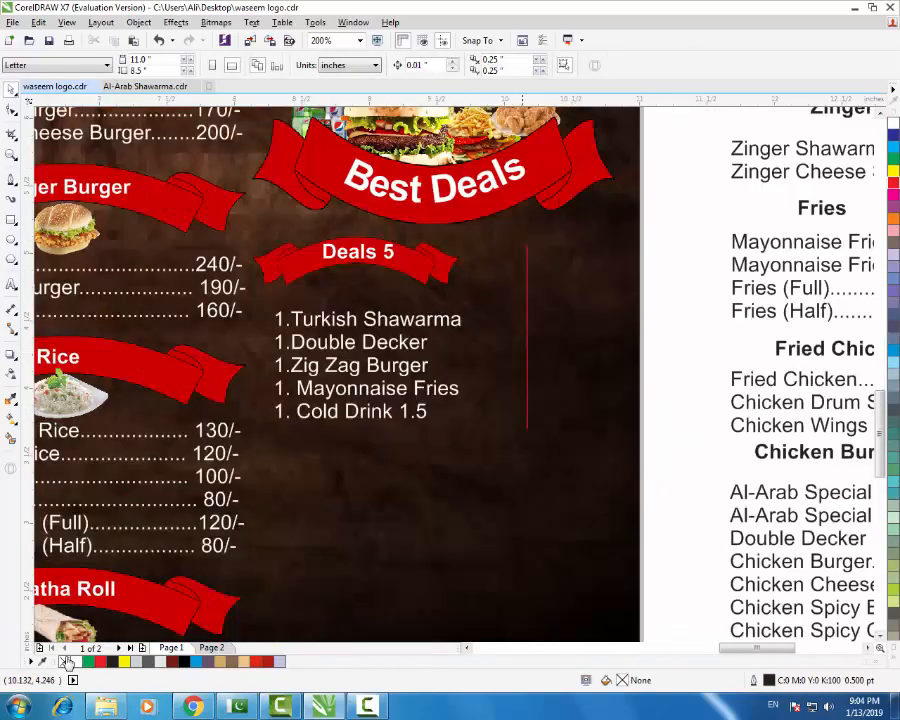
pyautogui.click(527, 353)
pyautogui.press('Left')
pyautogui.press('Left')
pyautogui.press('Left')
pyautogui.press('Left')
pyautogui.press('Left')
pyautogui.press('Left')
pyautogui.press('Left')
pyautogui.press('Left')
pyautogui.press('Left')
pyautogui.press('Left')
pyautogui.press('Left')
pyautogui.press('Left')
pyautogui.press('Left')
pyautogui.press('Left')
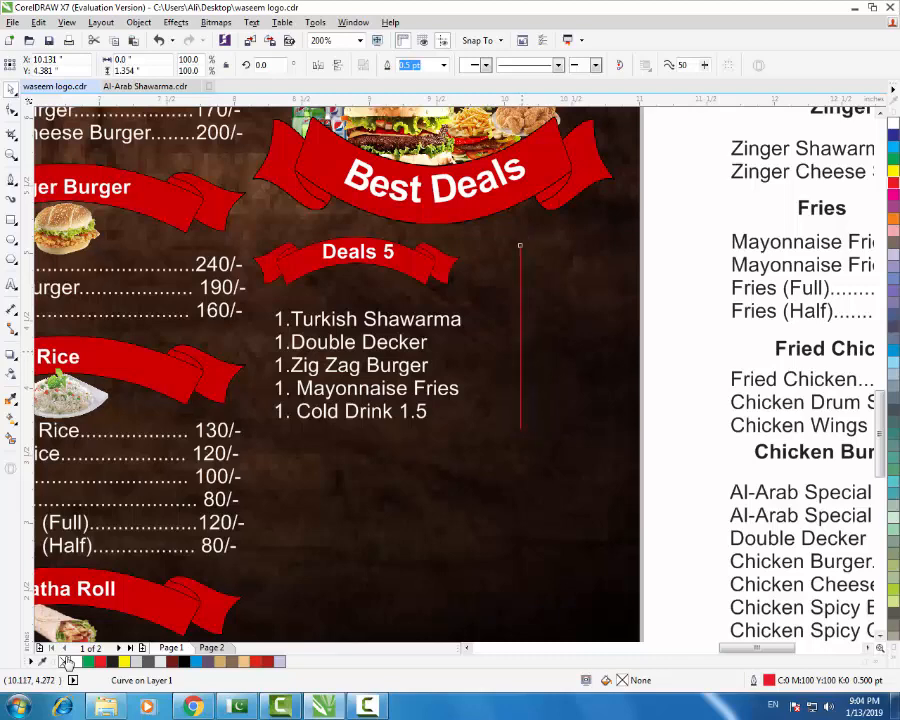
pyautogui.press('Escape')
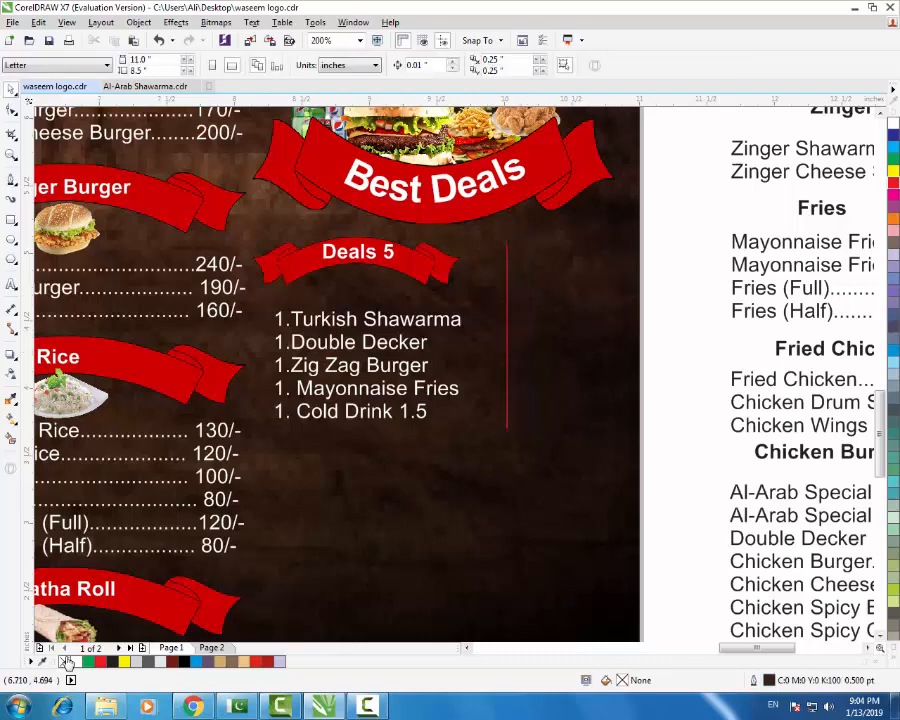
# - Create an 'Only Rs' text object below the Deals 5 list
pyautogui.click(11, 285)
pyautogui.click(470, 488)
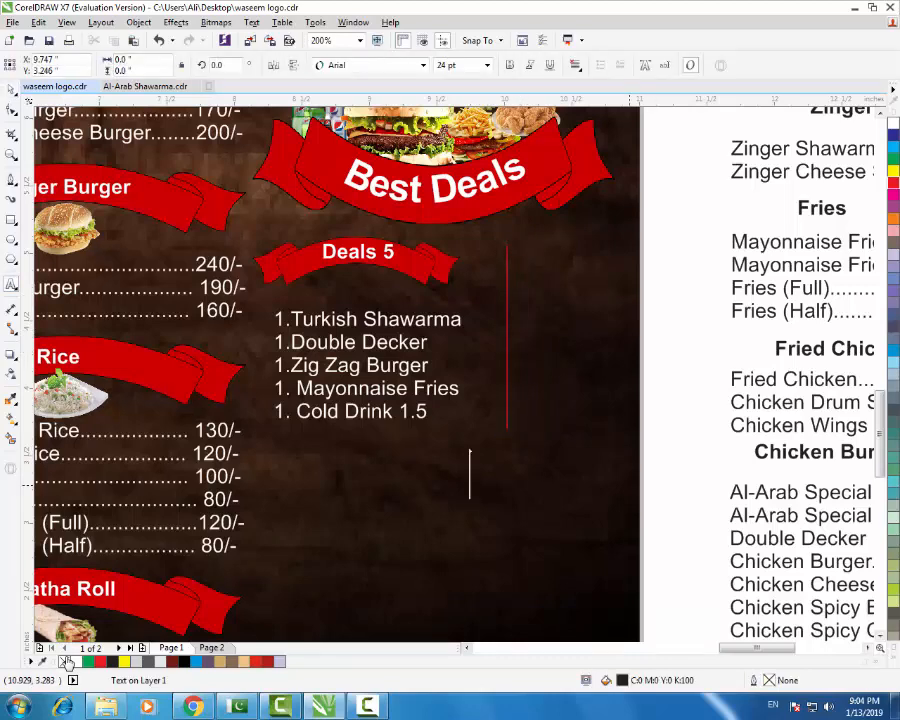
pyautogui.write('Only')
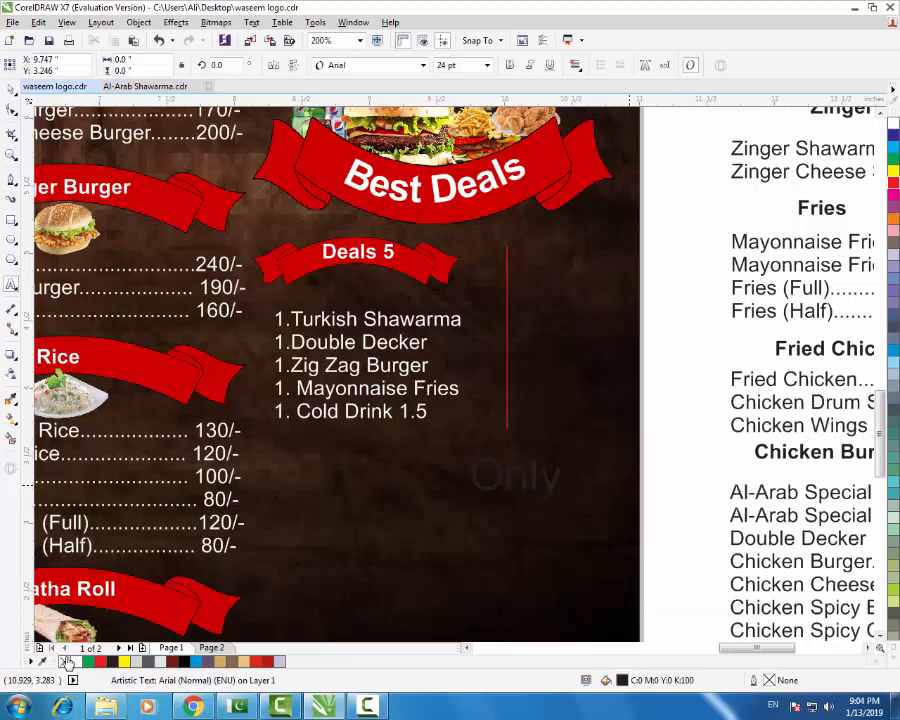
pyautogui.hotkey('ctrl', 'space')
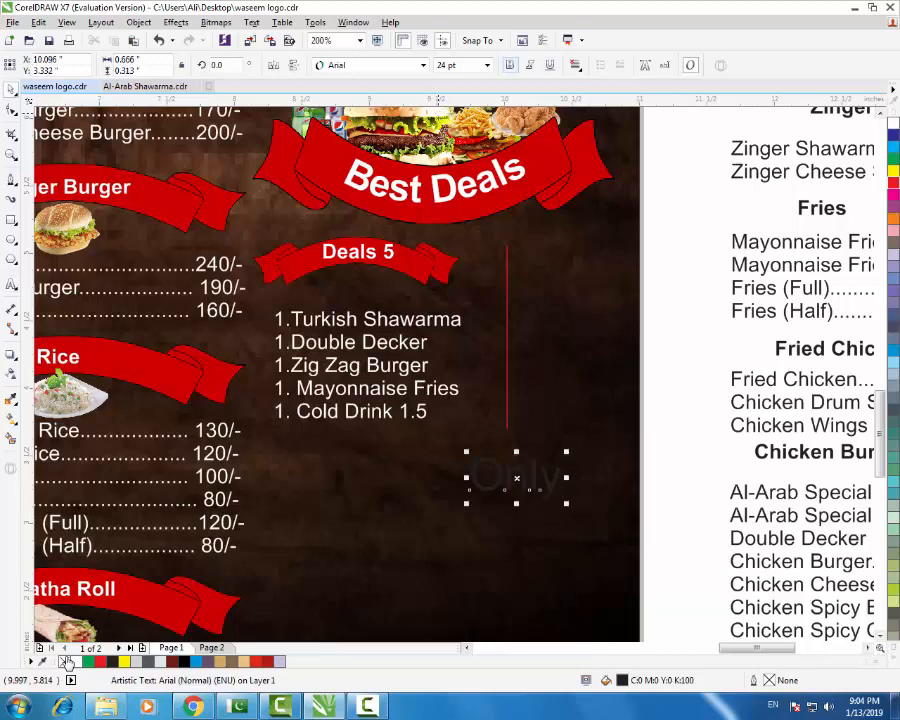
pyautogui.click(11, 285)
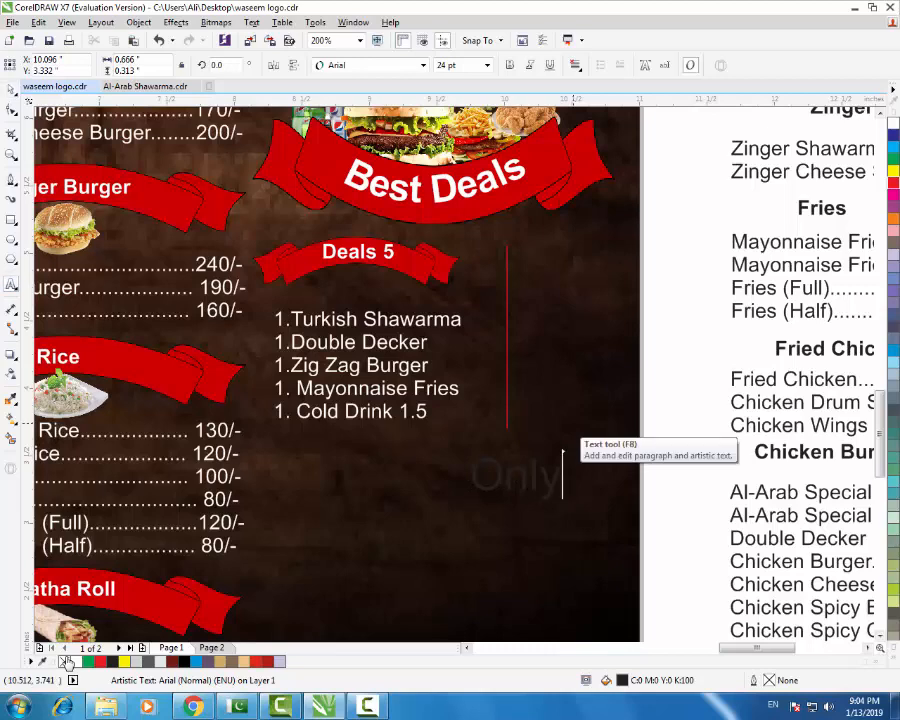
pyautogui.write('Rs')
pyautogui.hotkey('ctrl', 'space')
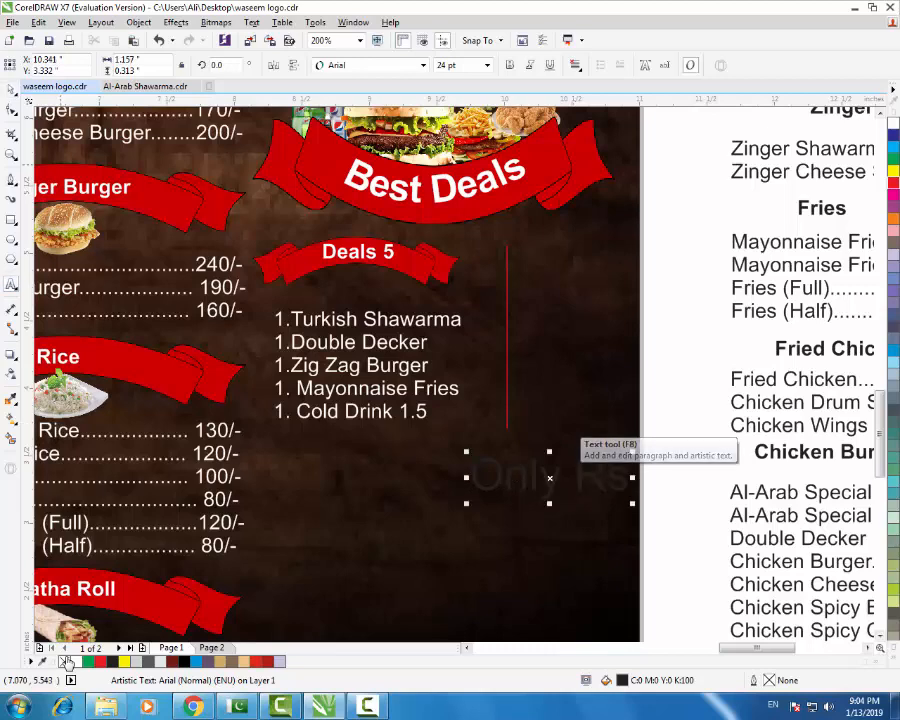
# - Make 'Only Rs' 11 pt and white, and move it beside the red divider line
pyautogui.click(487, 65)
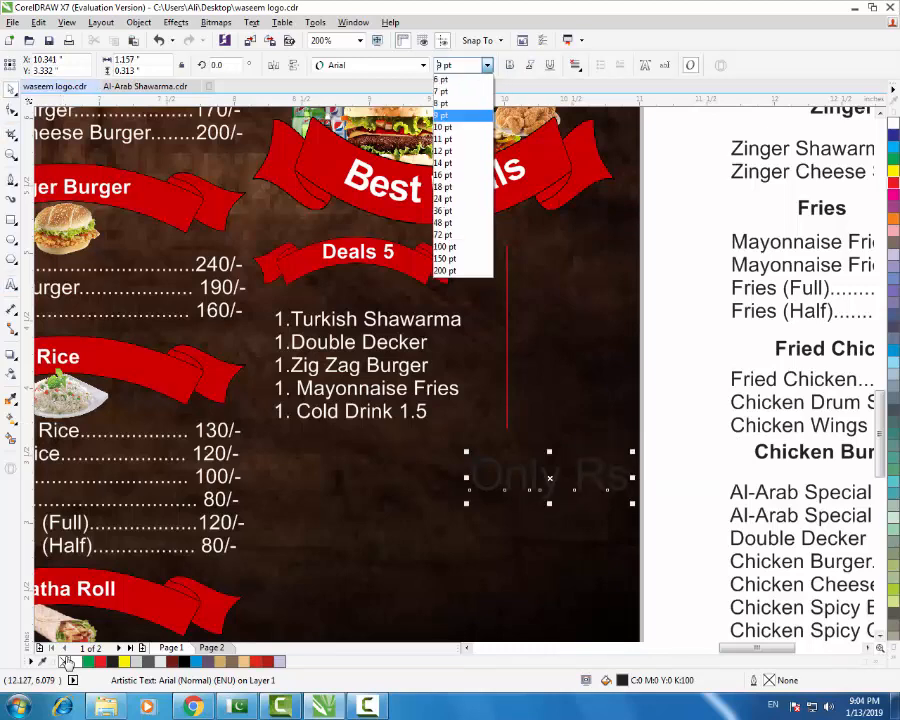
pyautogui.click(443, 139)
pyautogui.click(893, 123)
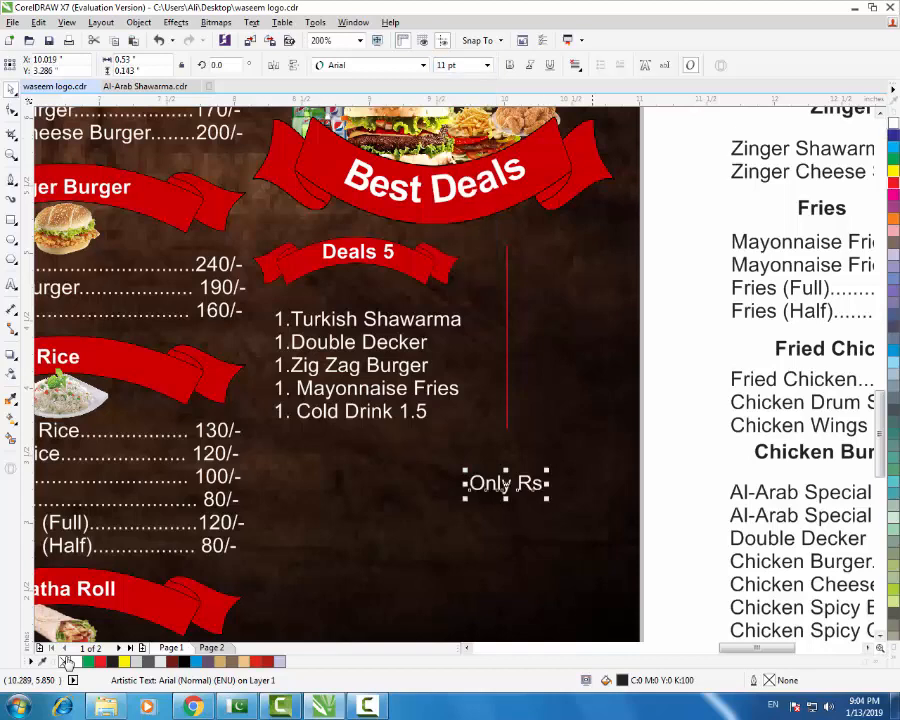
pyautogui.moveTo(506, 485); pyautogui.dragTo(562, 322)
pyautogui.scroll(-1, 506, 340)
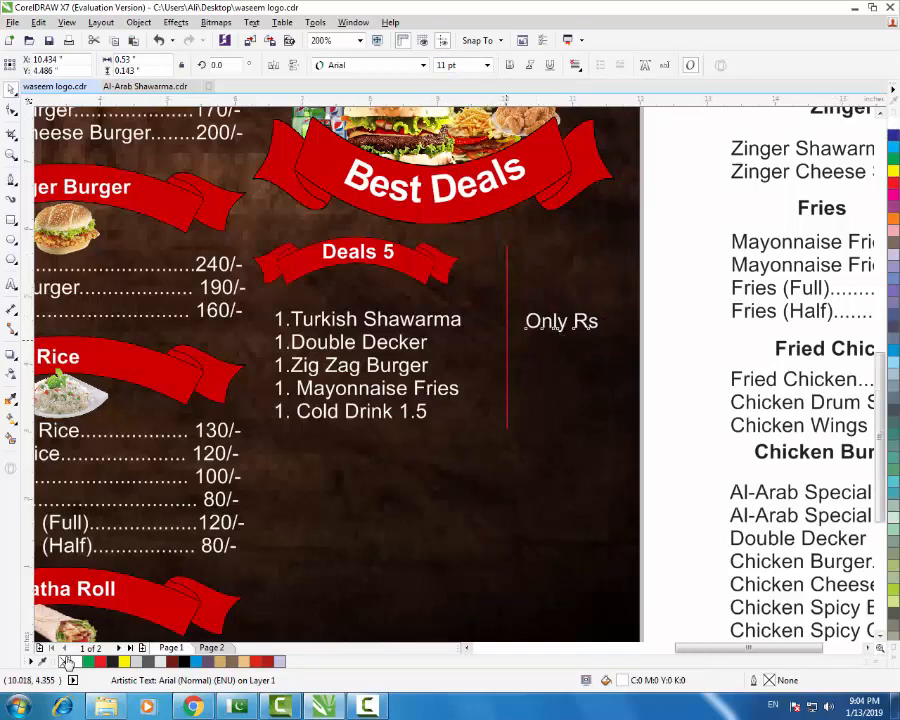
pyautogui.scroll(-1, 505, 338)
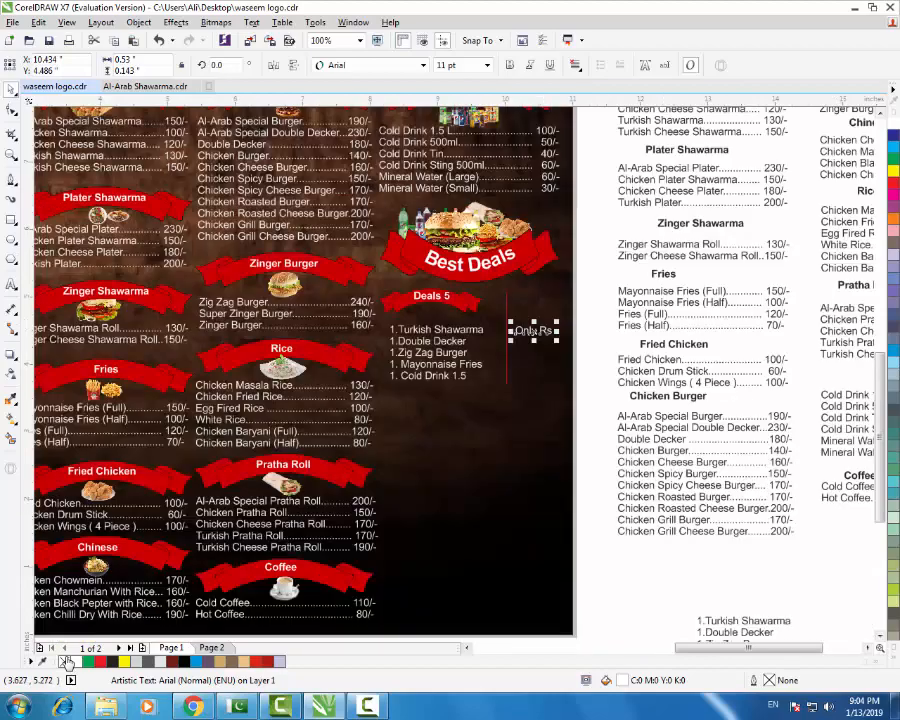
pyautogui.scroll(-1, 411, 336)
pyautogui.scroll(1, 575, 483)
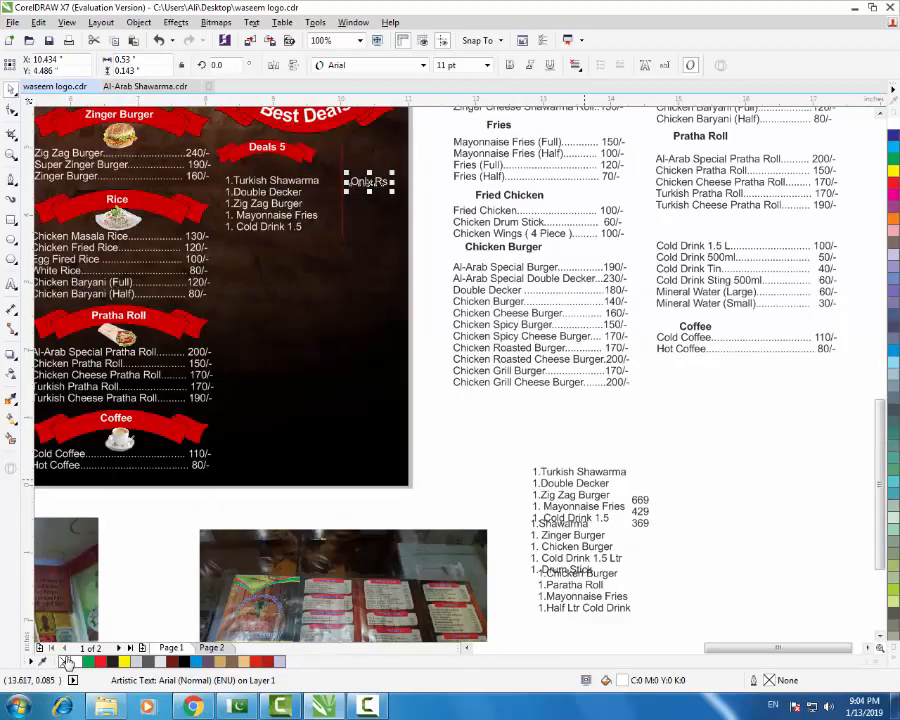
pyautogui.scroll(2, 372, 174)
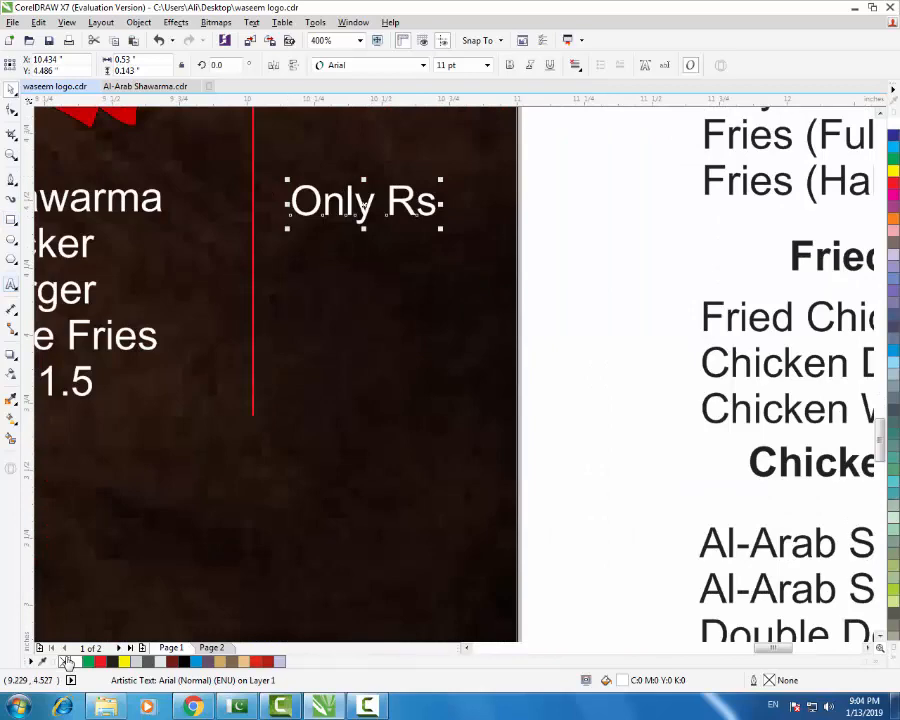
# - Add '669' on a new line under 'Only Rs' and centre-align the price text
pyautogui.click(11, 285)
pyautogui.press('Return')
pyautogui.write('669')
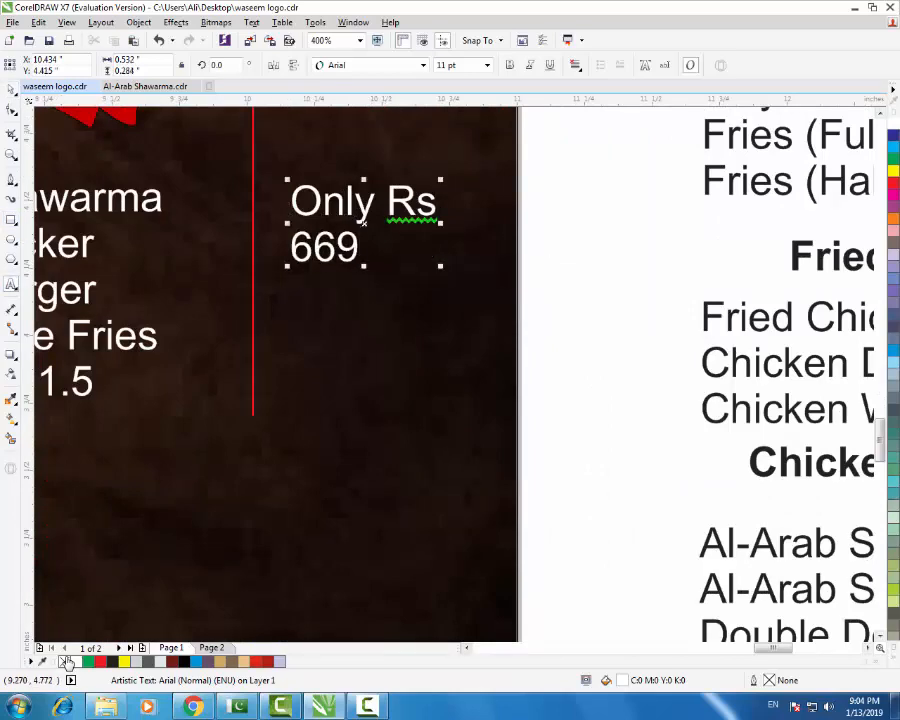
pyautogui.click(11, 89)
pyautogui.click(576, 65)
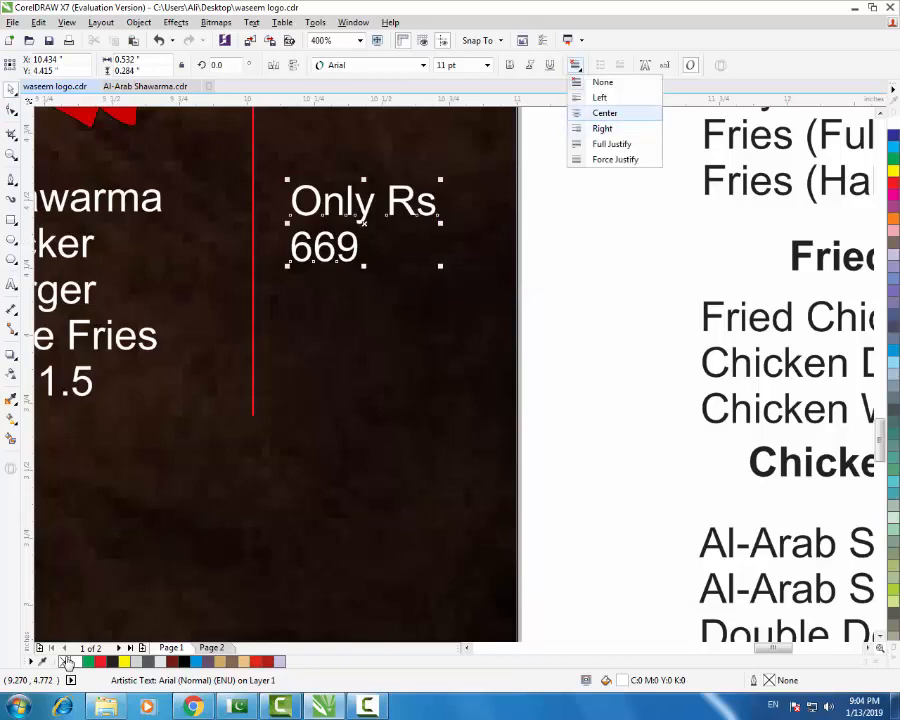
pyautogui.click(604, 112)
pyautogui.click(508, 279)
pyautogui.scroll(-2, 514, 297)
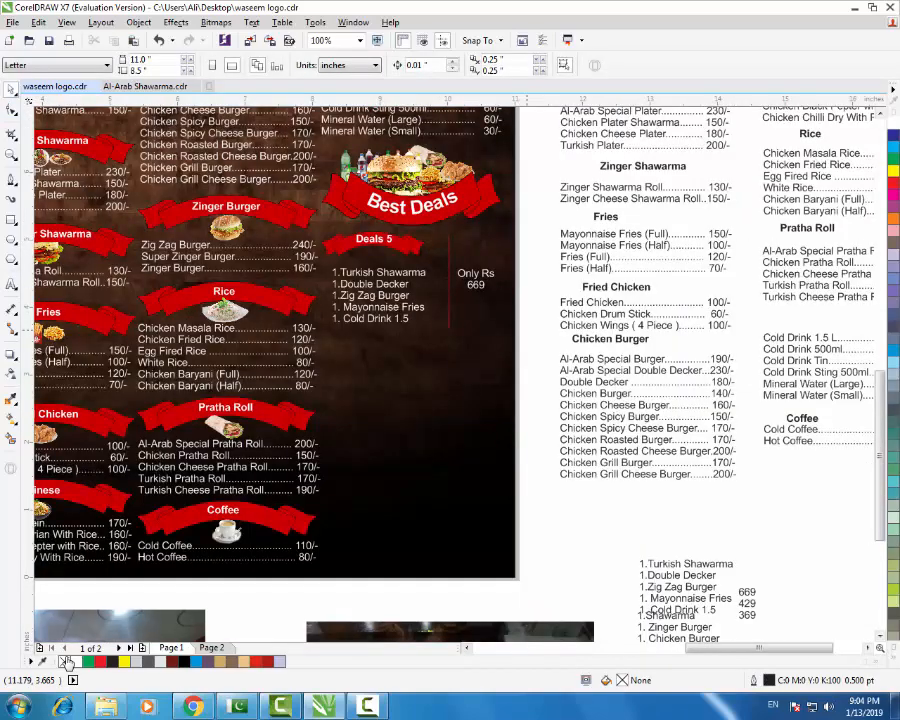
pyautogui.scroll(-2, 439, 280)
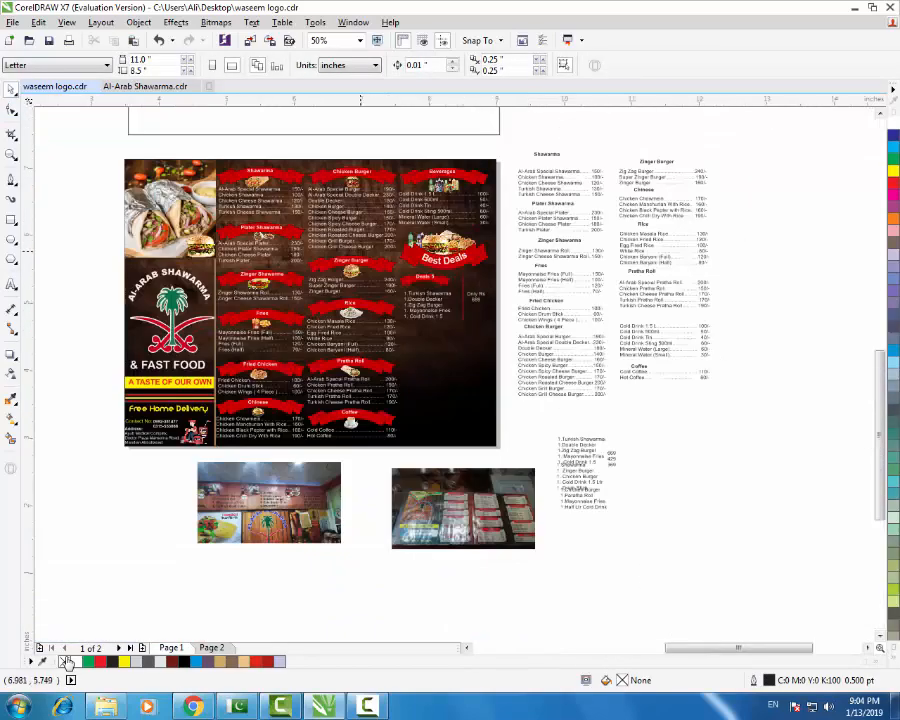
pyautogui.scroll(2, 388, 252)
pyautogui.scroll(-2, 507, 300)
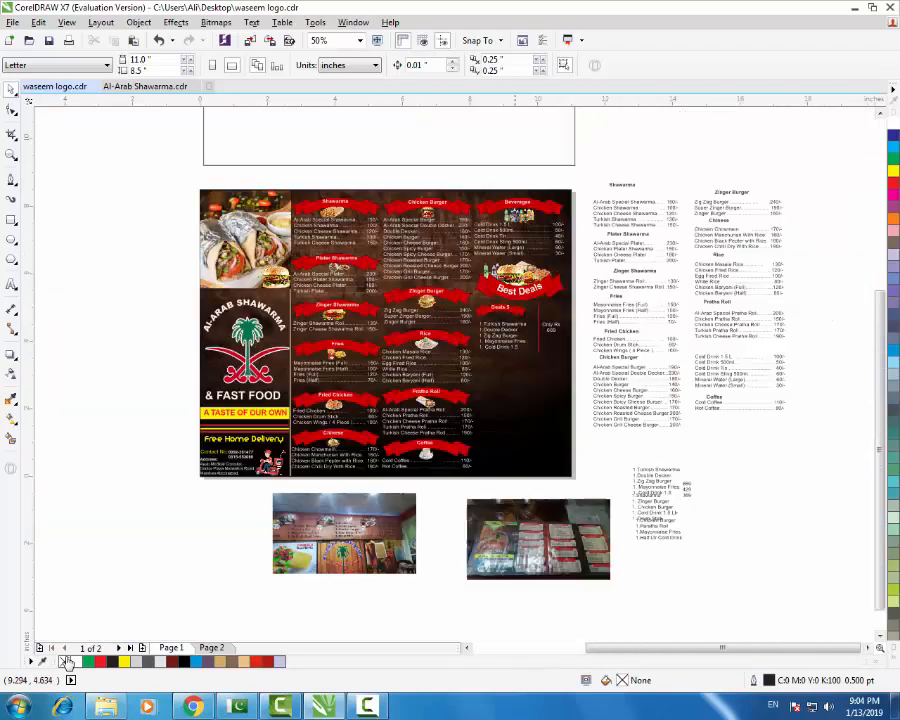
pyautogui.scroll(2, 566, 332)
# - Select the whole Deals 5 block and place a copy directly below it
pyautogui.moveTo(640, 266)
pyautogui.mouseDown()
pyautogui.moveTo(473, 388)
pyautogui.moveTo(440, 400)
pyautogui.mouseUp()
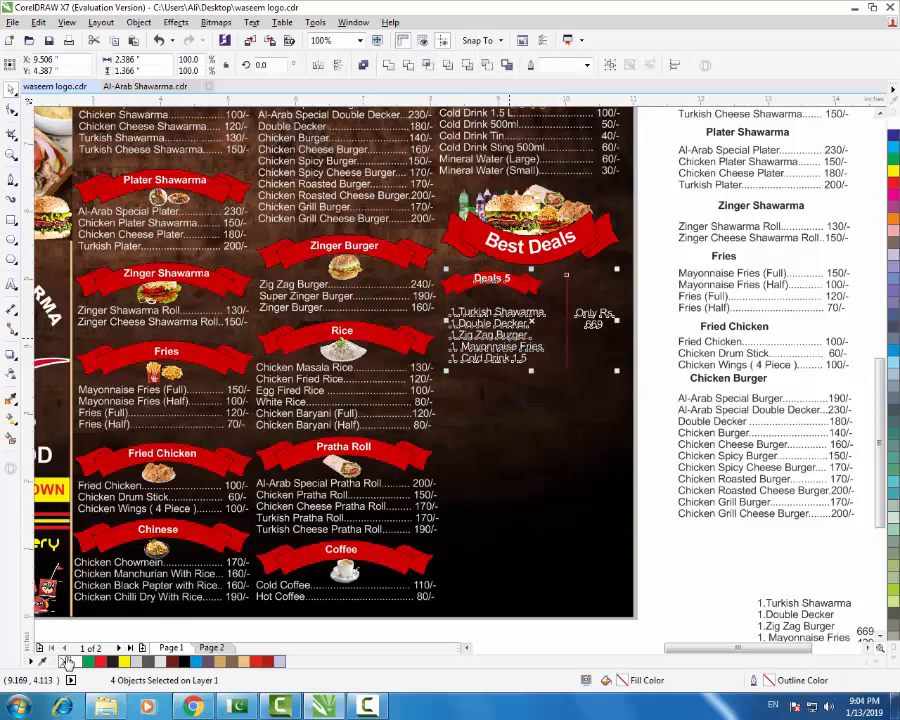
pyautogui.moveTo(510, 338); pyautogui.dragTo(509, 447)
pyautogui.click(655, 491)
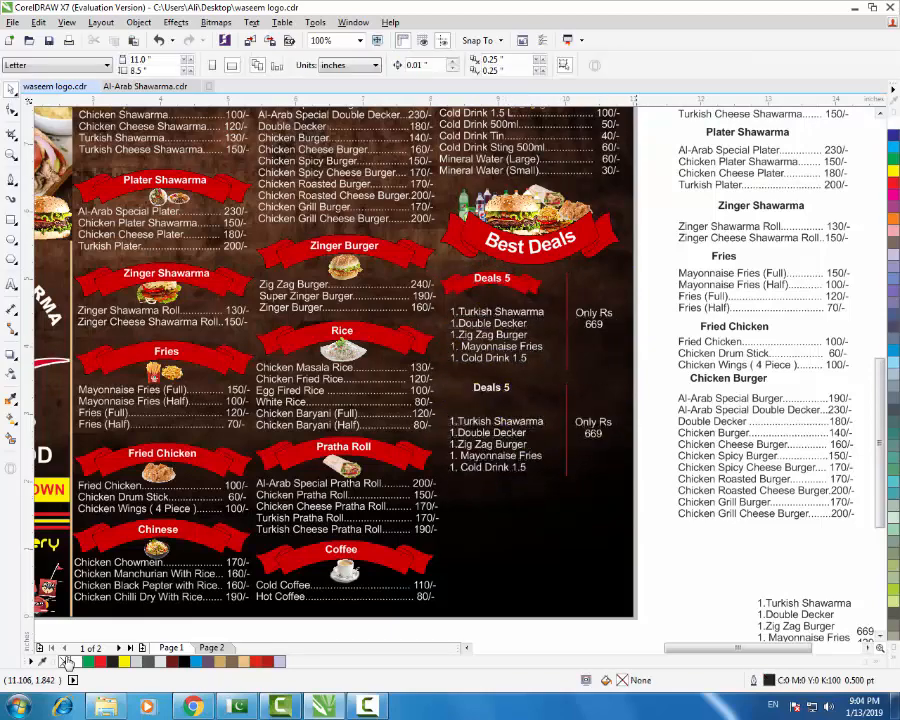
# - Copy the red ribbon onto the lower block and send it behind its Deals 5 heading
pyautogui.scroll(1, 537, 311)
pyautogui.click(516, 267)
pyautogui.moveTo(516, 267); pyautogui.dragTo(525, 477)
pyautogui.moveTo(455, 466); pyautogui.dragTo(453, 476)
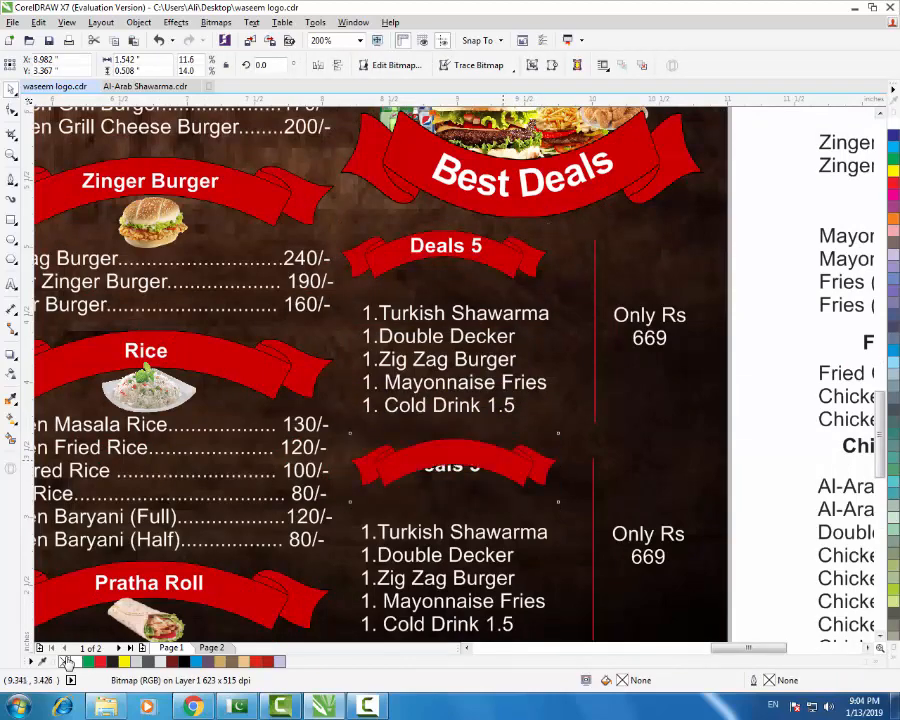
pyautogui.keyDown('shift'); pyautogui.click(510, 263); pyautogui.keyUp('shift')
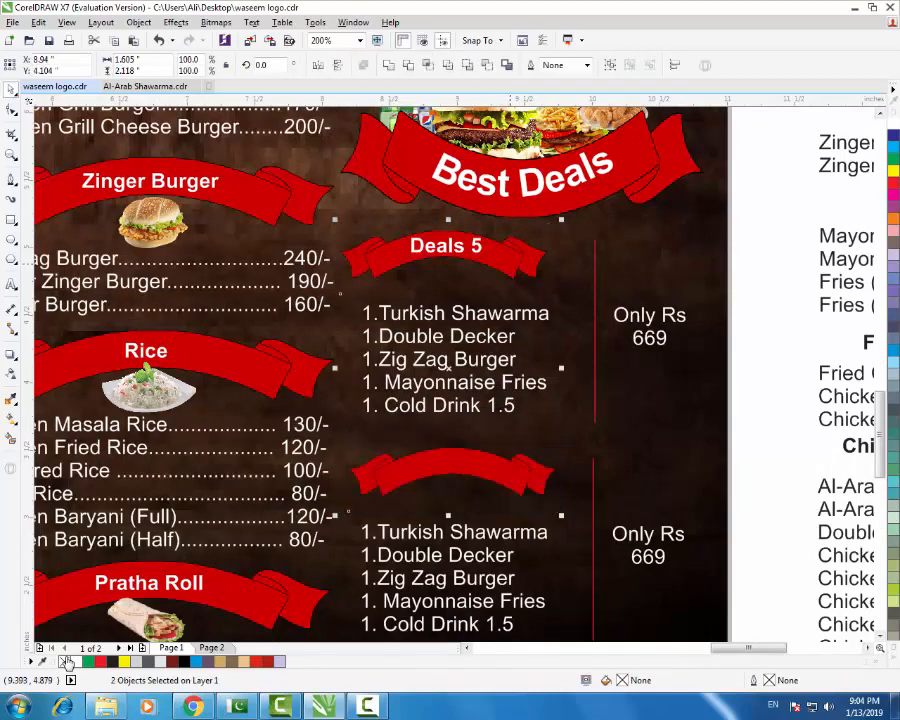
pyautogui.click(527, 484)
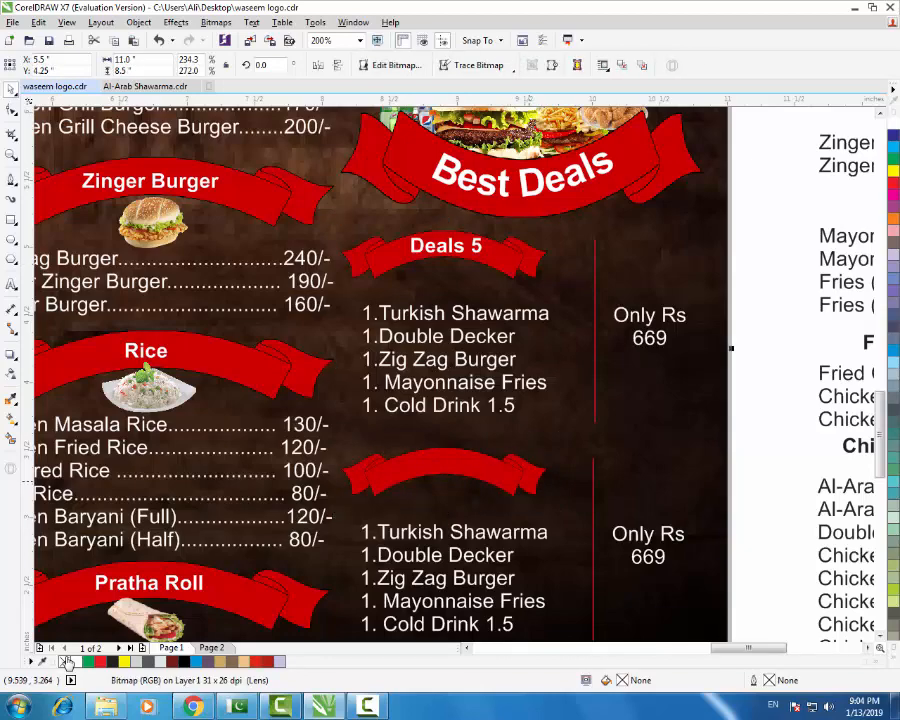
pyautogui.hotkey('ctrl', 'pagedown')
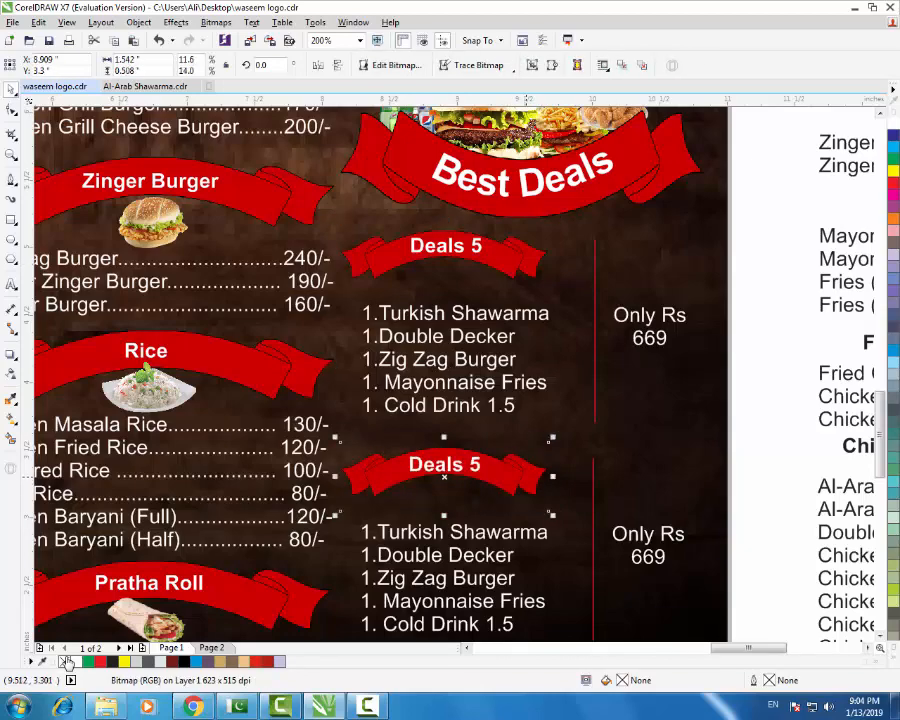
# - Change the lower ribbon text from 'Deals 5' to 'Deals 4'
pyautogui.press('F8')
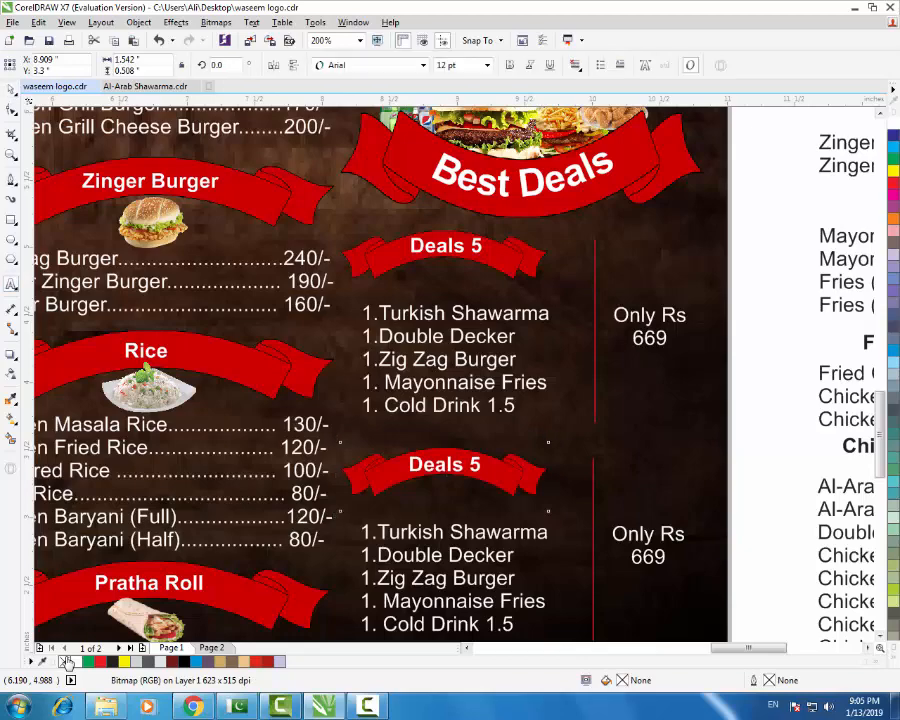
pyautogui.click(476, 464)
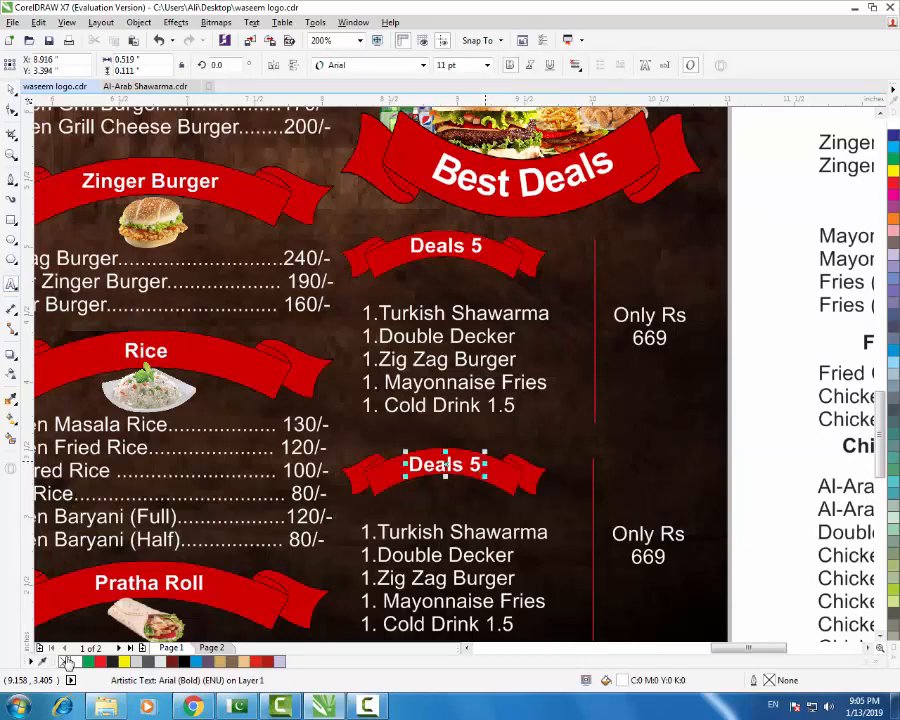
pyautogui.press('BackSpace')
pyautogui.write('4')
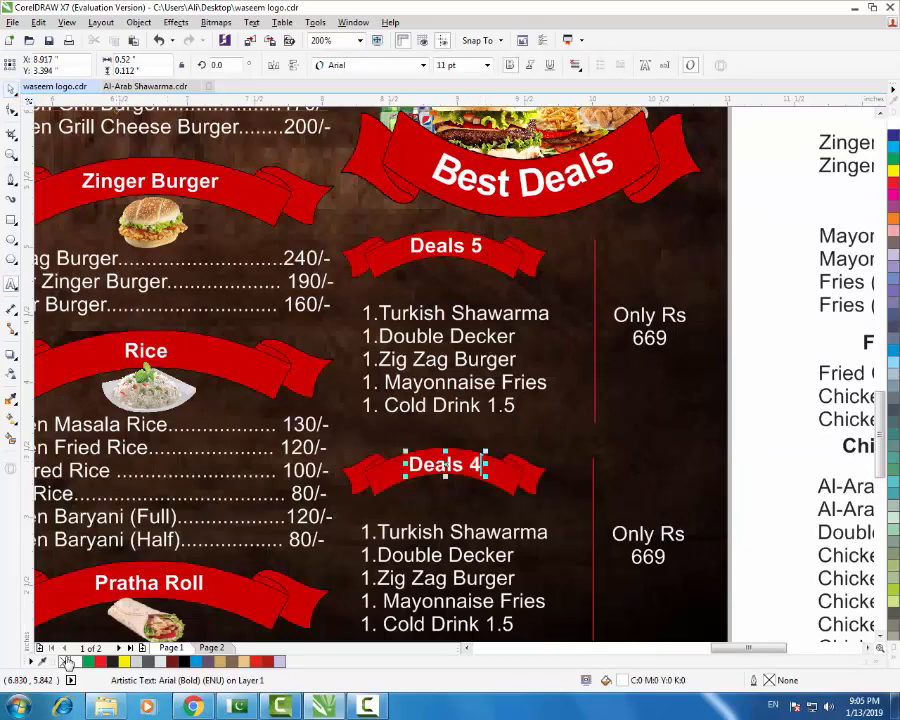
# - Replace the old Deals 4 list with the Shawarma item list, left-aligned with the Deals 5 list
pyautogui.press('F3')
pyautogui.click(444, 411)
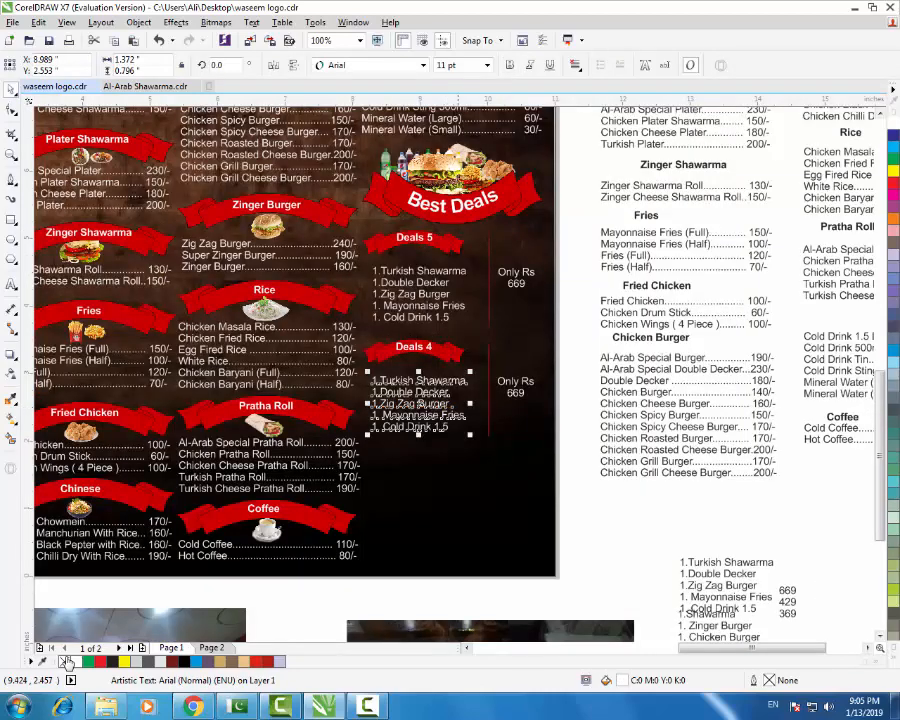
pyautogui.press('Delete')
pyautogui.click(718, 567)
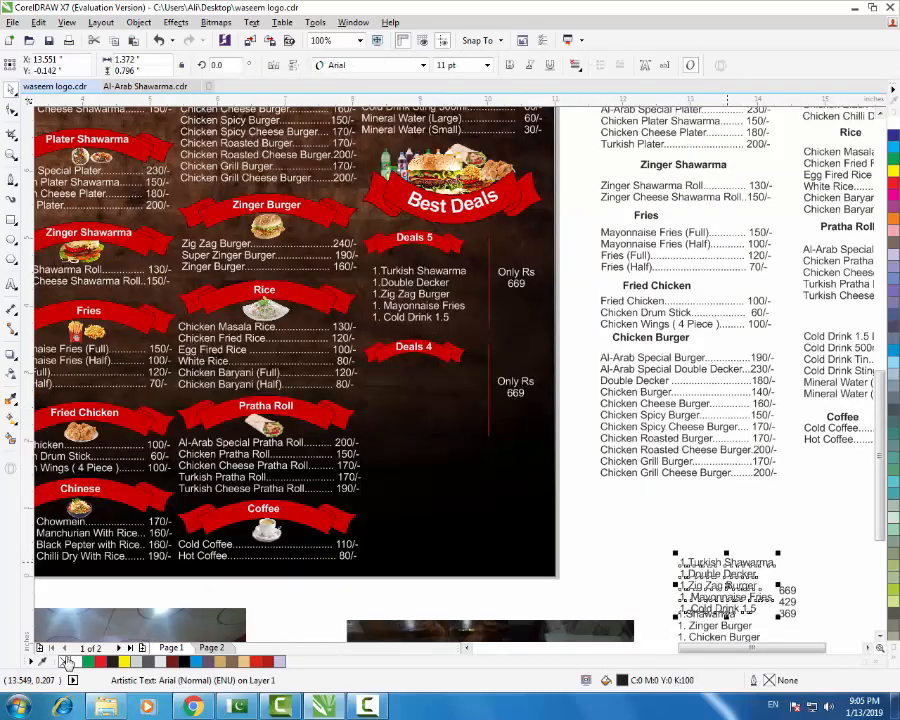
pyautogui.press('Delete')
pyautogui.moveTo(715, 614); pyautogui.dragTo(425, 386)
pyautogui.scroll(1, 411, 388)
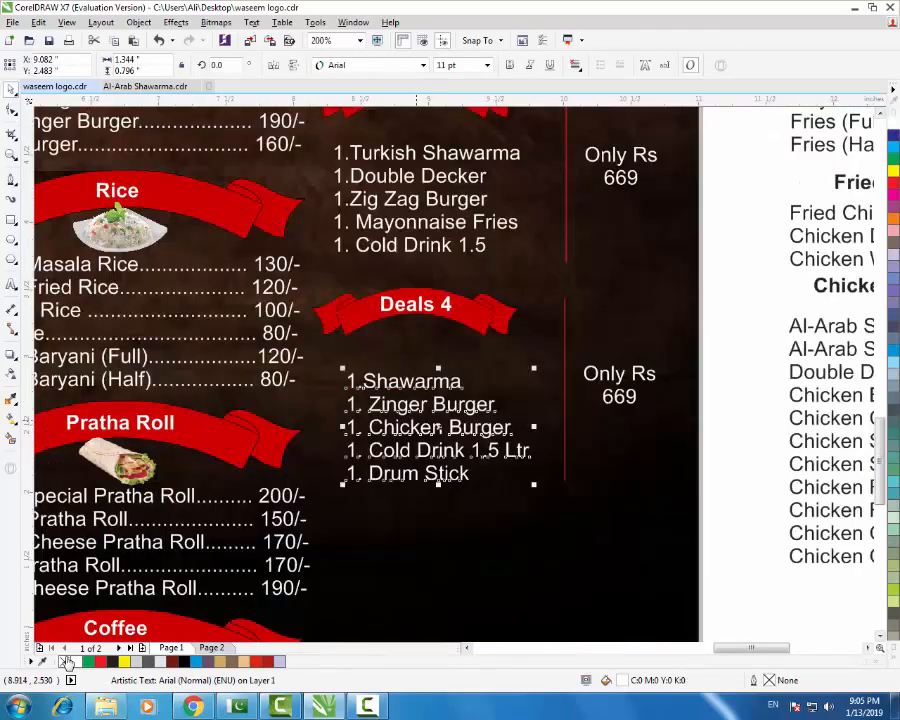
pyautogui.moveTo(431, 412); pyautogui.dragTo(415, 396)
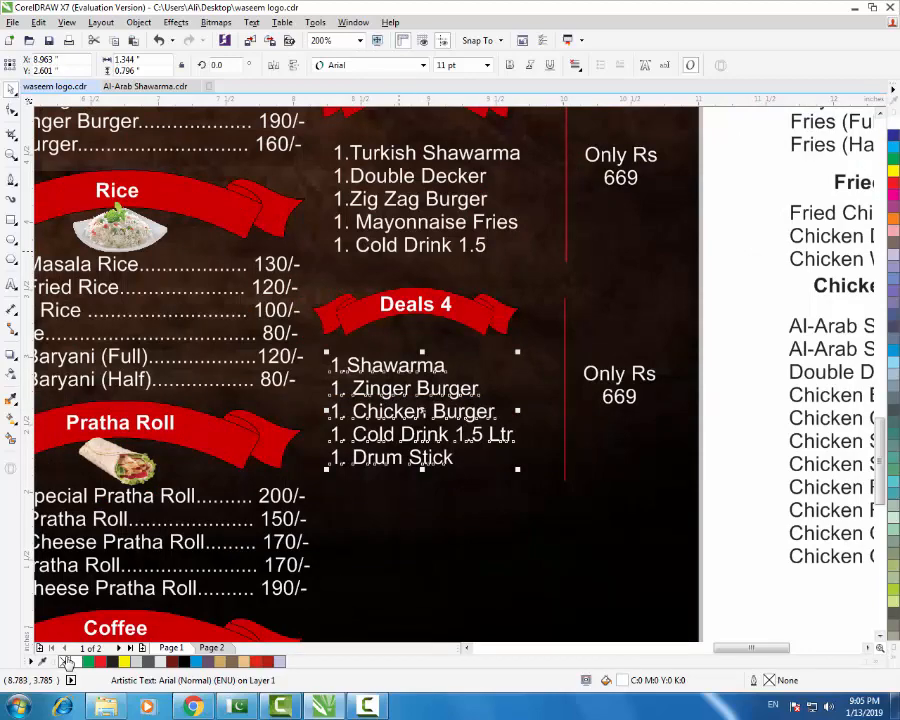
pyautogui.keyDown('shift'); pyautogui.click(388, 246); pyautogui.keyUp('shift')
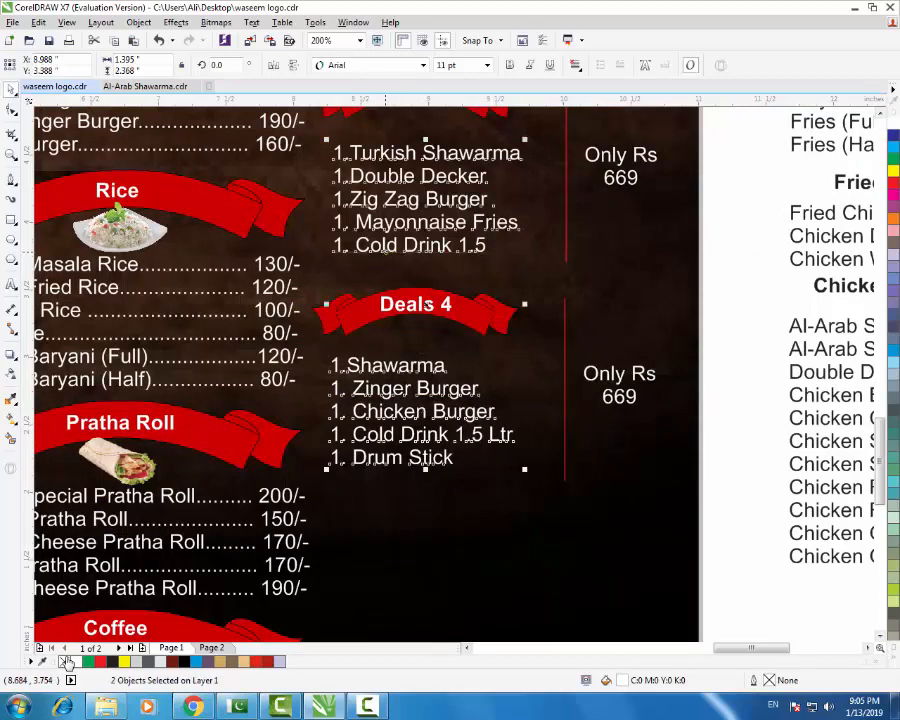
pyautogui.press('l')
pyautogui.scroll(-1, 430, 299)
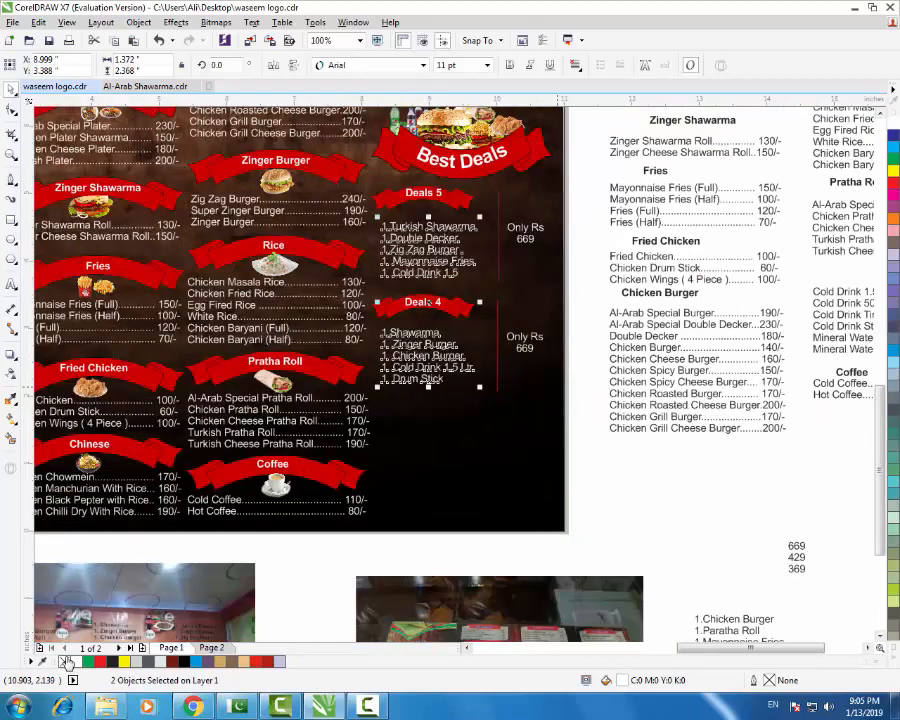
pyautogui.press('Escape')
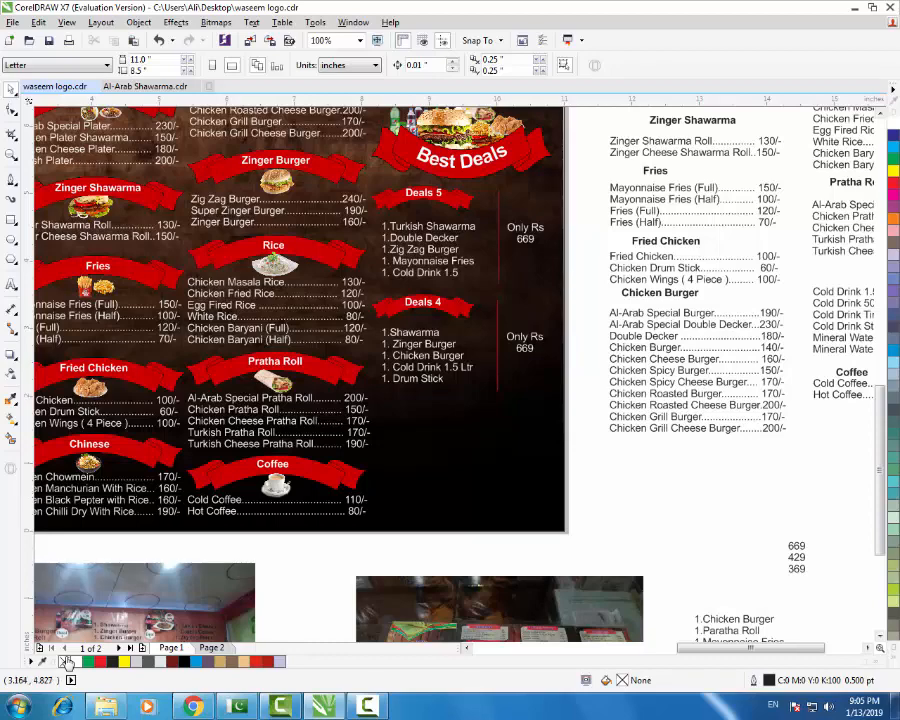
# - Change the Deals 4 price from 669 to 429
pyautogui.click(11, 284)
pyautogui.scroll(2, 515, 322)
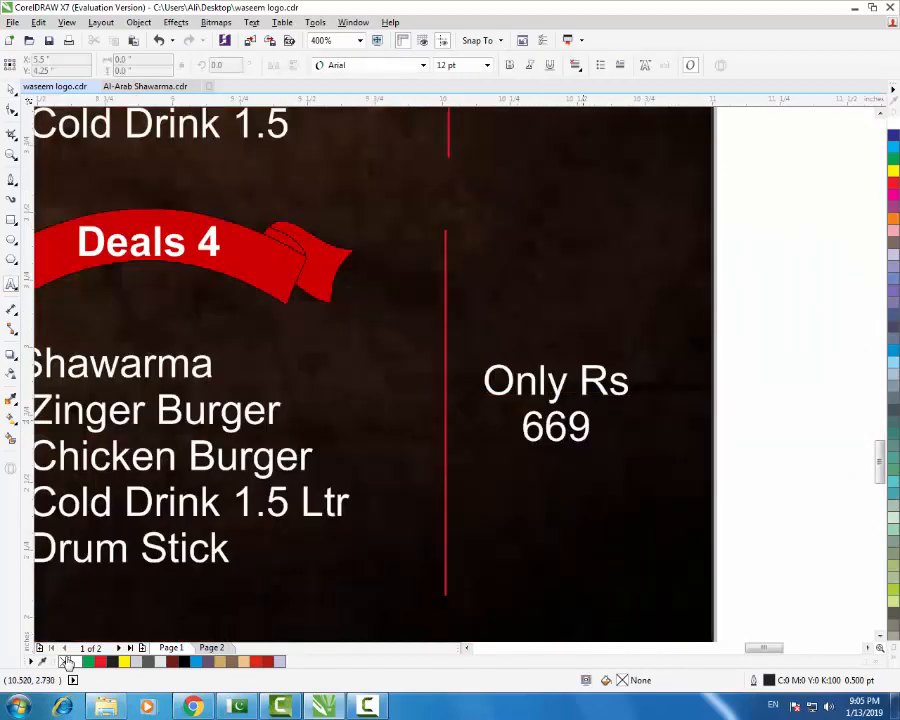
pyautogui.doubleClick(556, 427)
pyautogui.write('429')
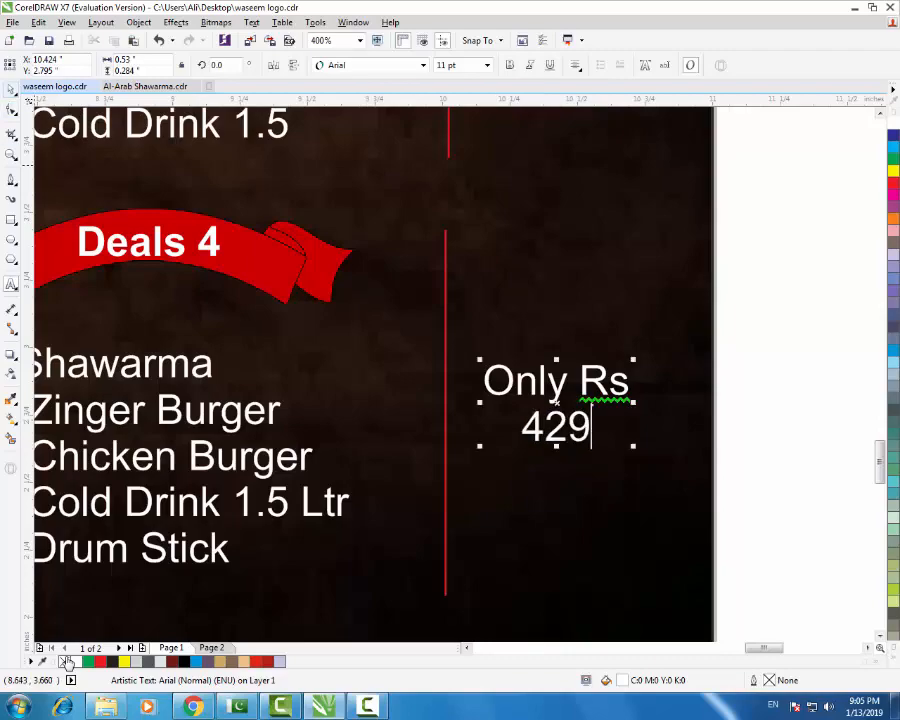
pyautogui.click(11, 89)
pyautogui.scroll(-2, 442, 356)
pyautogui.press('Escape')
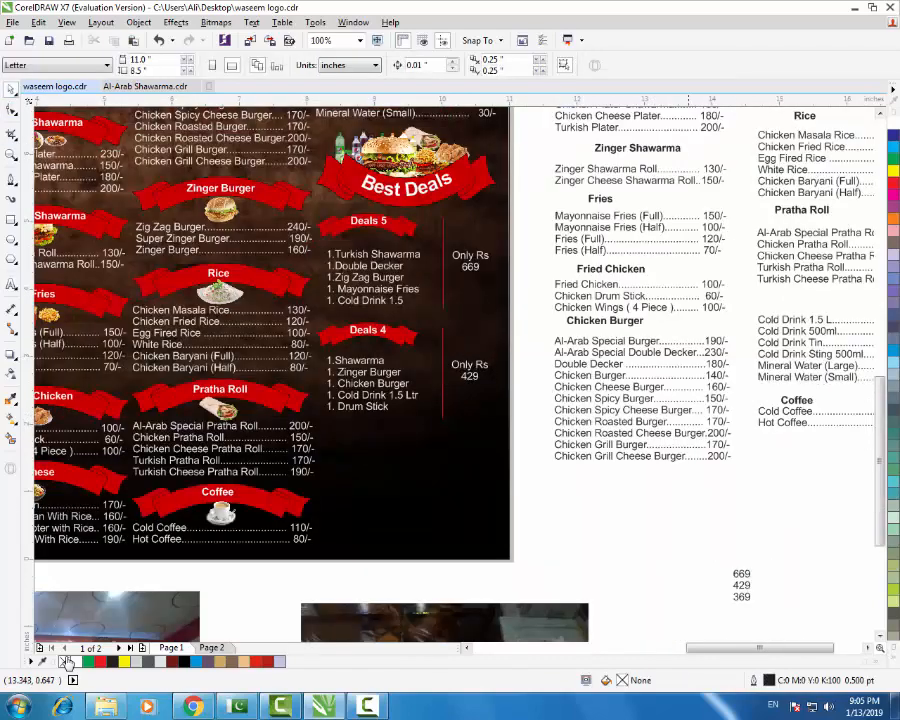
# - Duplicate the Deals 4 block (title, ribbon, list, price, red line) below the original
pyautogui.moveTo(740, 585); pyautogui.dragTo(580, 505)
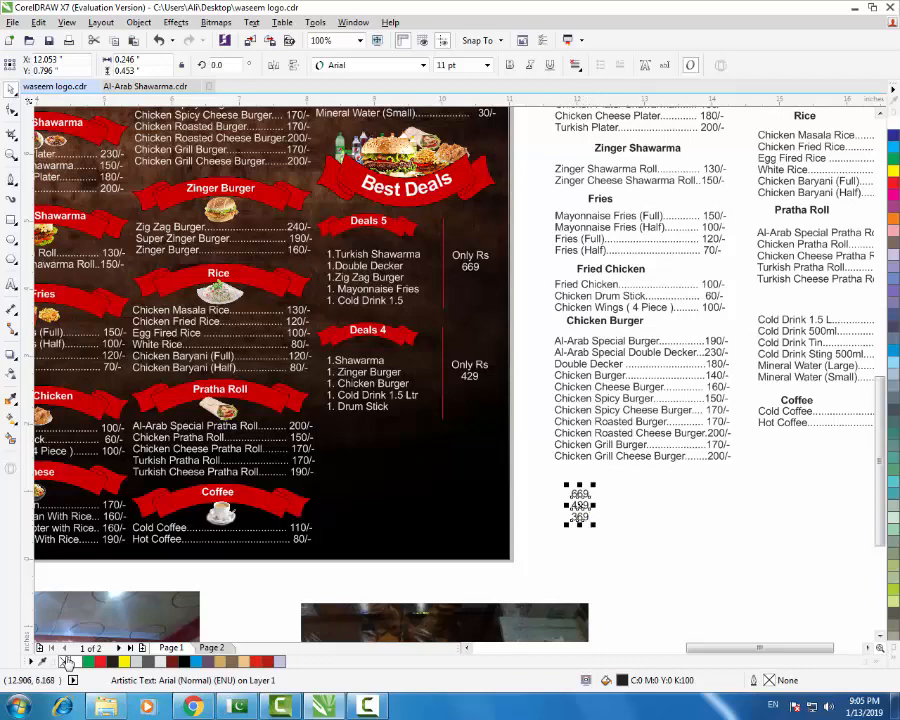
pyautogui.click(386, 383)
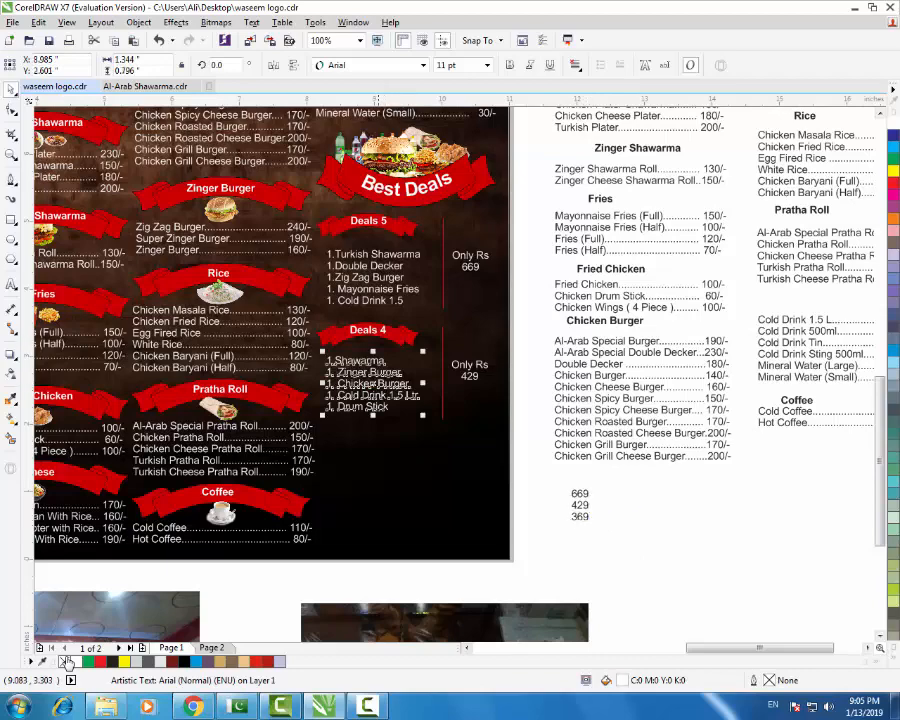
pyautogui.keyDown('shift'); pyautogui.click(376, 331); pyautogui.keyUp('shift')
pyautogui.keyDown('shift'); pyautogui.click(406, 335); pyautogui.keyUp('shift')
pyautogui.keyDown('shift'); pyautogui.click(473, 378); pyautogui.keyUp('shift')
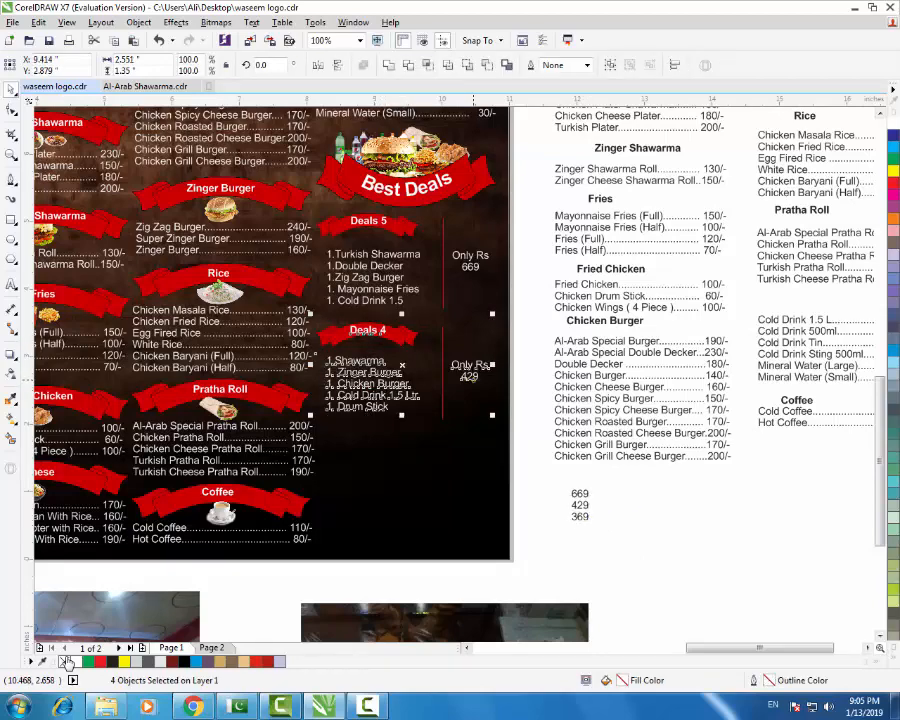
pyautogui.keyDown('shift'); pyautogui.click(442, 392); pyautogui.keyUp('shift')
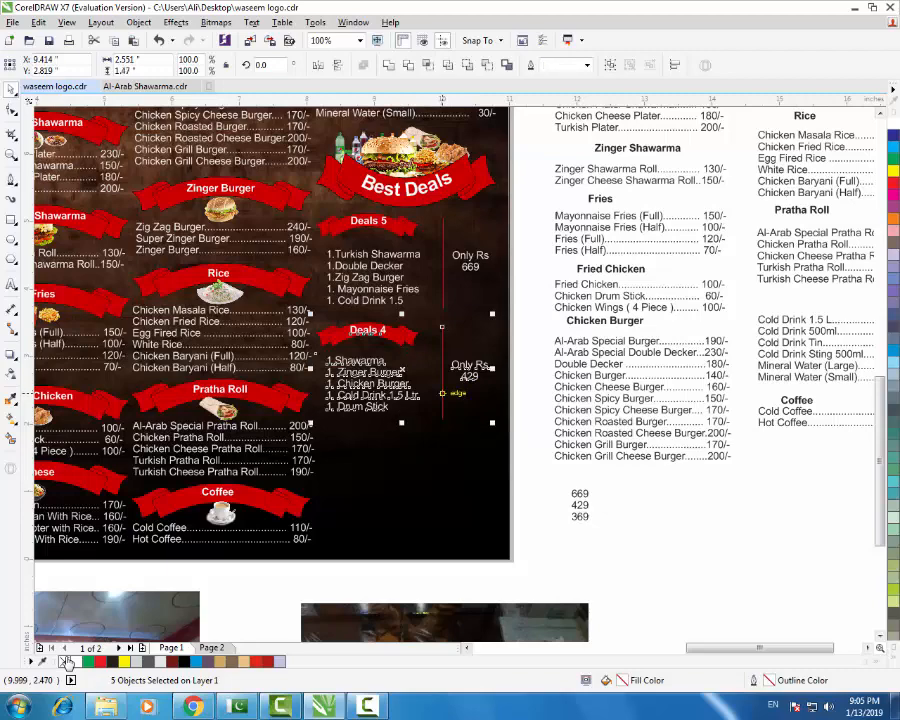
pyautogui.moveTo(442, 392)
pyautogui.mouseDown()
pyautogui.moveTo(433, 487)
pyautogui.moveTo(445, 500)
pyautogui.mouseUp()
pyautogui.rightClick(445, 500)
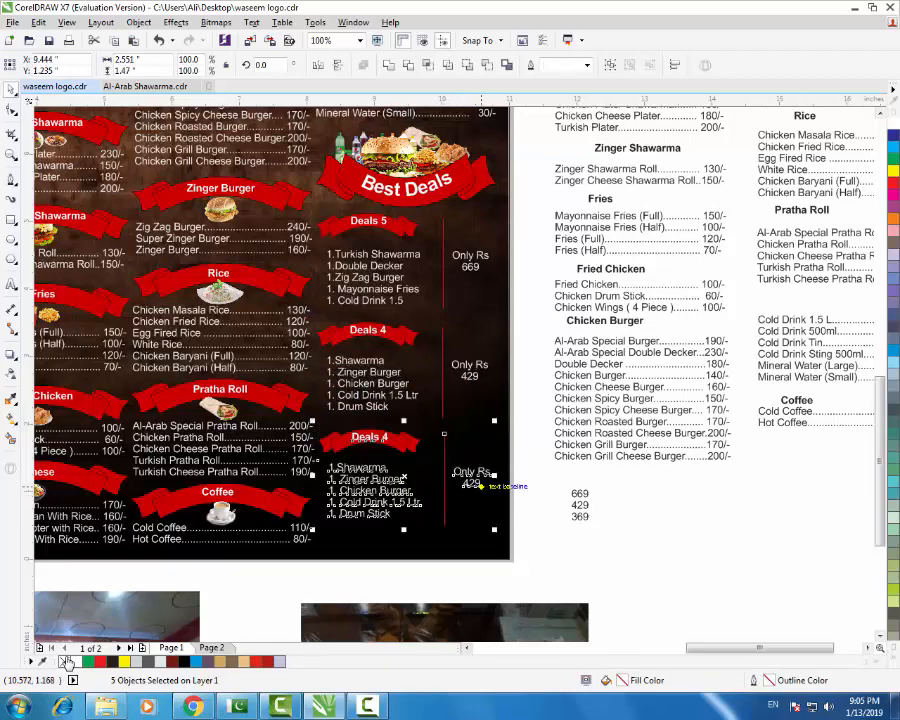
pyautogui.press('Down')
pyautogui.press('Down')
pyautogui.press('Down')
pyautogui.press('Down')
pyautogui.press('Down')
pyautogui.press('Down')
pyautogui.press('Down')
pyautogui.press('Down')
pyautogui.press('Down')
pyautogui.press('Down')
pyautogui.press('Down')
pyautogui.press('Down')
pyautogui.press('Down')
pyautogui.press('Down')
pyautogui.press('Down')
pyautogui.press('Down')
pyautogui.press('Down')
pyautogui.press('Down')
pyautogui.press('Down')
pyautogui.press('Down')
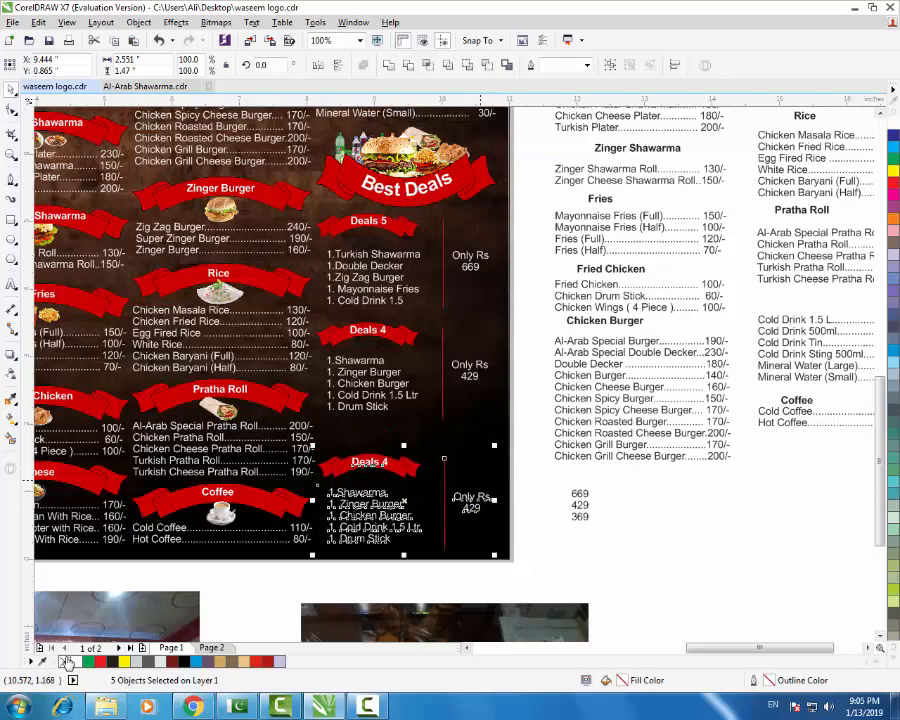
# - Nudge the copy's red divider line up into place
pyautogui.click(582, 540)
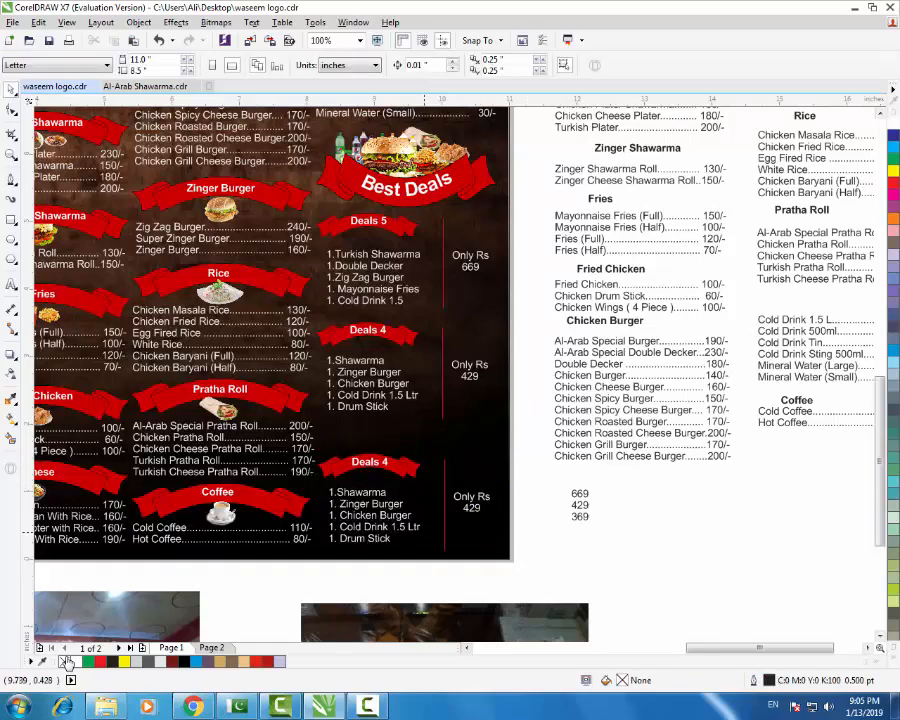
pyautogui.scroll(1, 427, 534)
pyautogui.click(464, 519)
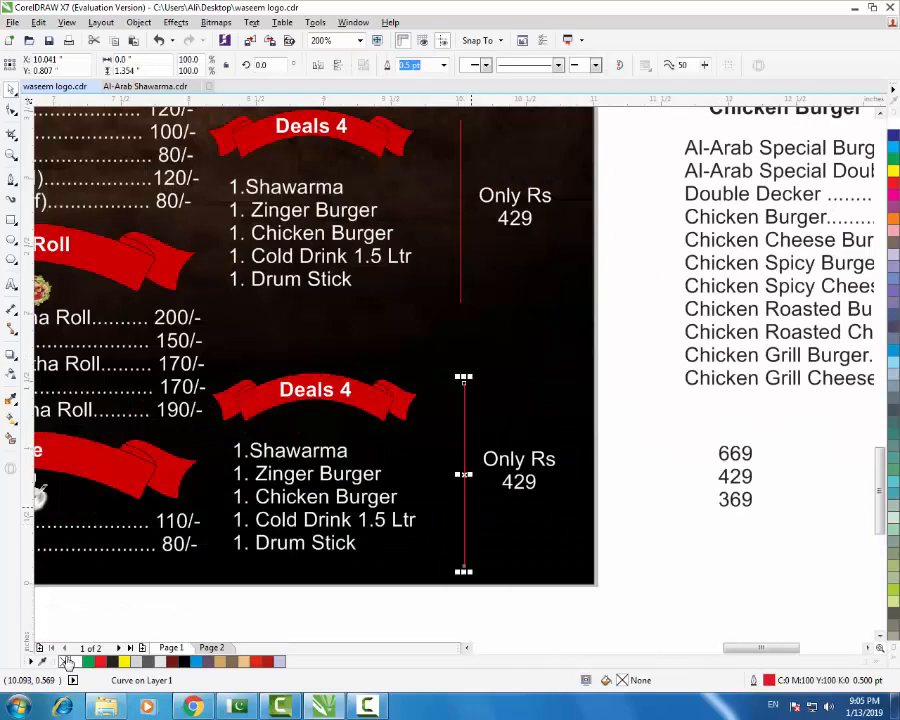
pyautogui.press('Up')
pyautogui.press('Up')
pyautogui.press('Up')
pyautogui.press('Up')
pyautogui.press('Up')
pyautogui.press('Up')
pyautogui.press('Up')
pyautogui.press('Up')
pyautogui.press('Up')
pyautogui.press('Up')
pyautogui.press('Up')
pyautogui.press('Up')
pyautogui.press('Up')
pyautogui.press('Up')
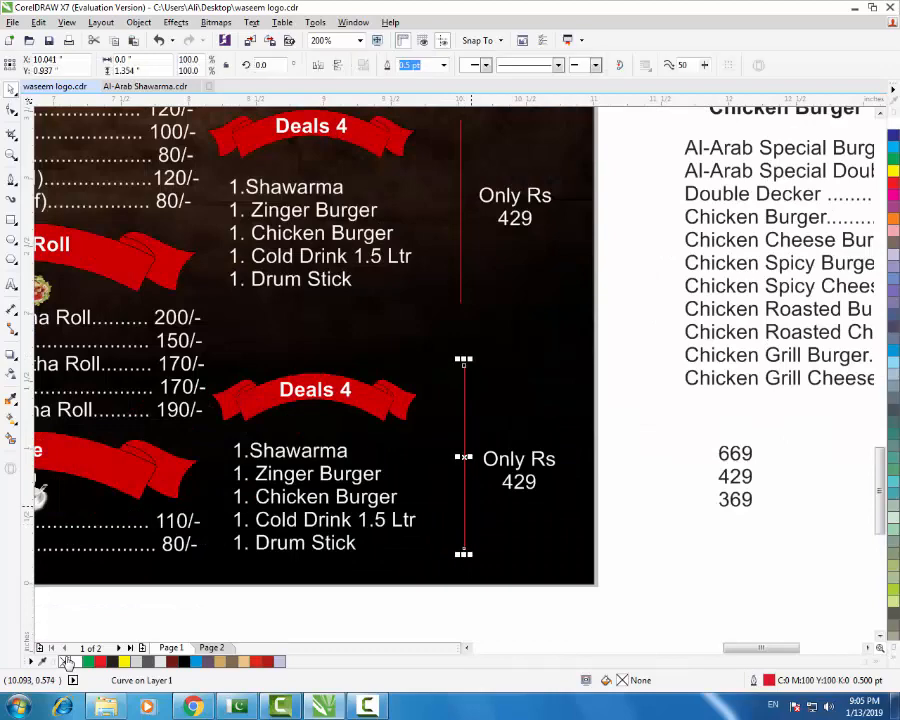
pyautogui.keyDown('shift'); pyautogui.click(315, 548); pyautogui.keyUp('shift')
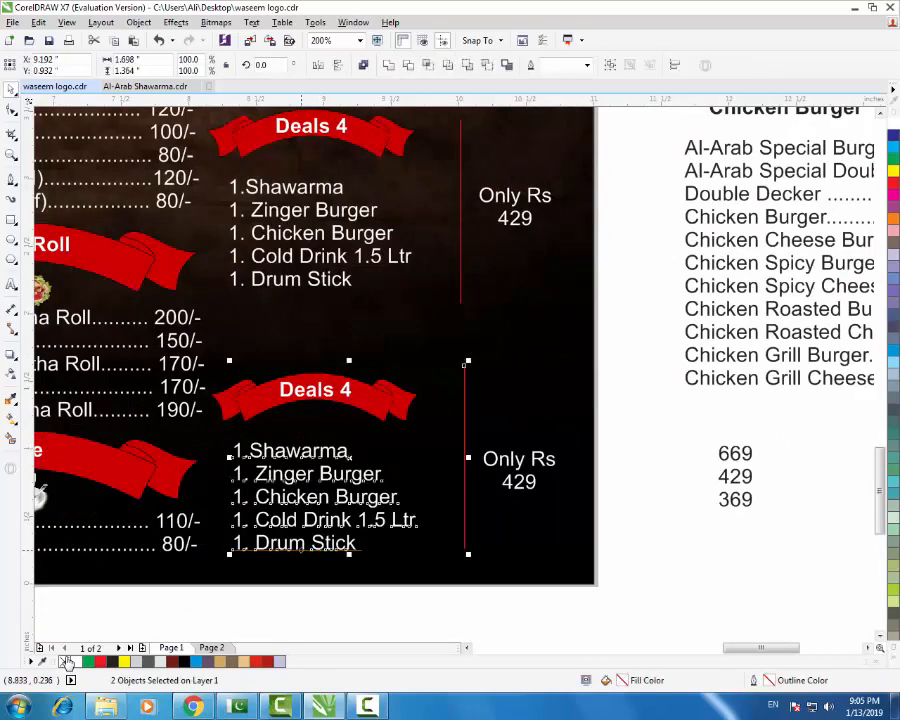
pyautogui.press('Escape')
# - Shift the middle Deals 4 and top Deals 5 blocks down to even the spacing
pyautogui.press('F3')
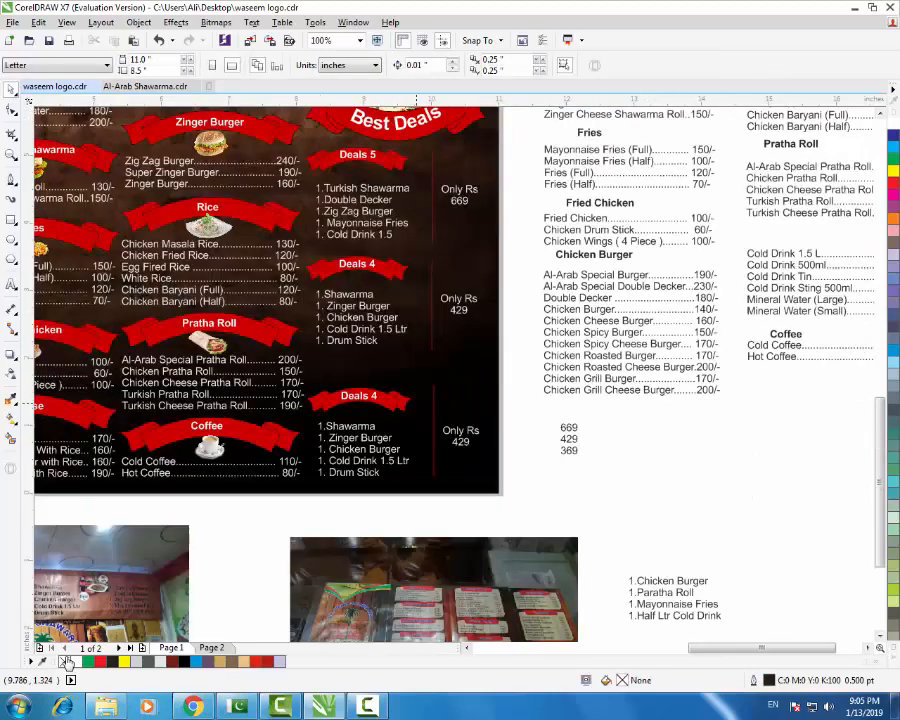
pyautogui.moveTo(520, 244)
pyautogui.mouseDown()
pyautogui.moveTo(293, 373)
pyautogui.moveTo(302, 373)
pyautogui.mouseUp()
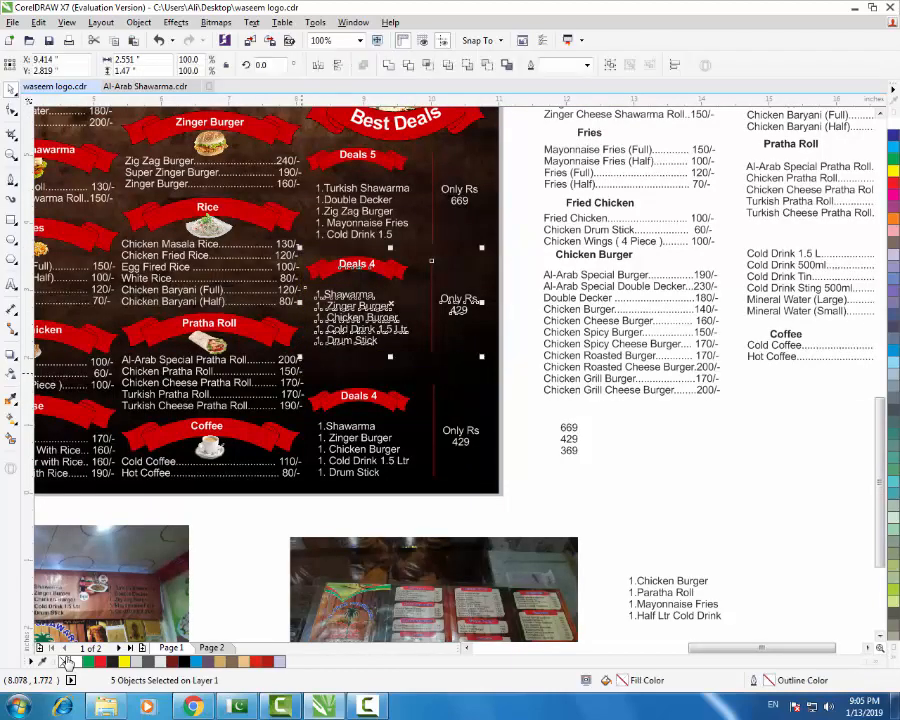
pyautogui.press('Down')
pyautogui.press('Down')
pyautogui.press('Down')
pyautogui.press('Down')
pyautogui.press('Down')
pyautogui.press('Down')
pyautogui.press('Down')
pyautogui.press('Down')
pyautogui.press('Down')
pyautogui.press('Down')
pyautogui.press('Down')
pyautogui.press('Down')
pyautogui.press('Down')
pyautogui.press('Down')
pyautogui.press('Down')
pyautogui.press('Down')
pyautogui.press('Down')
pyautogui.press('Down')
pyautogui.press('Down')
pyautogui.press('Down')
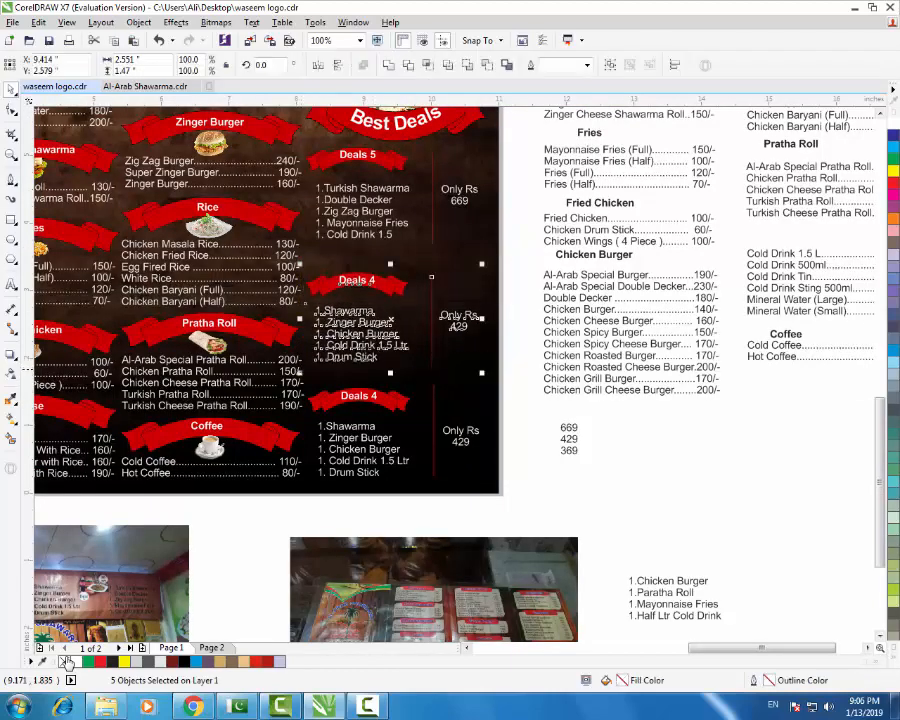
pyautogui.press('Up')
pyautogui.press('Up')
pyautogui.moveTo(513, 138); pyautogui.dragTo(305, 263)
pyautogui.press('Down')
pyautogui.press('Down')
pyautogui.press('Down')
pyautogui.press('Down')
pyautogui.press('Down')
pyautogui.press('Down')
pyautogui.press('Down')
pyautogui.press('Down')
pyautogui.press('Down')
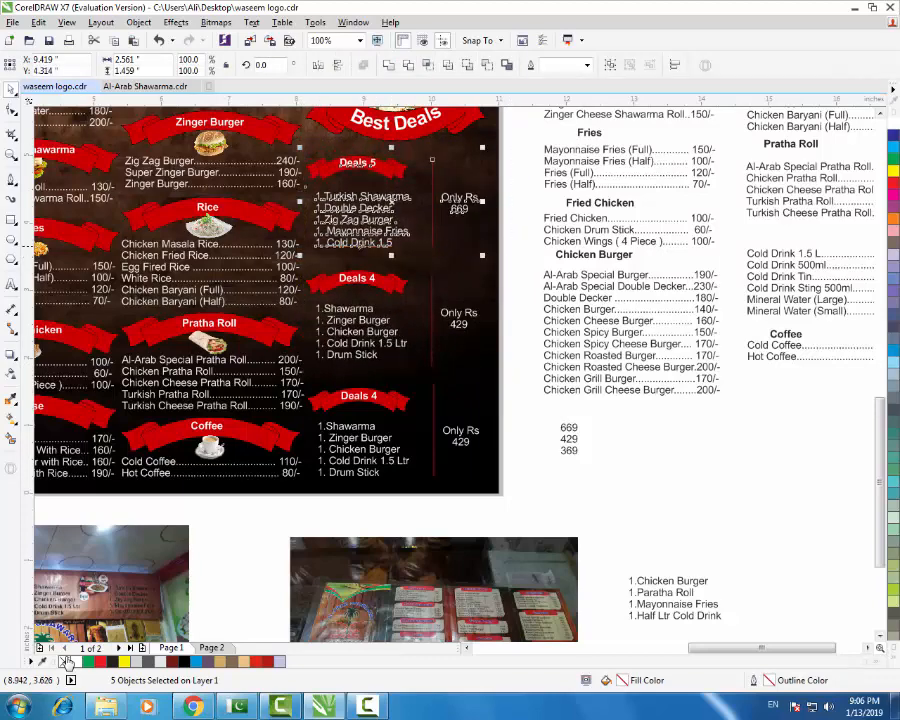
pyautogui.press('Escape')
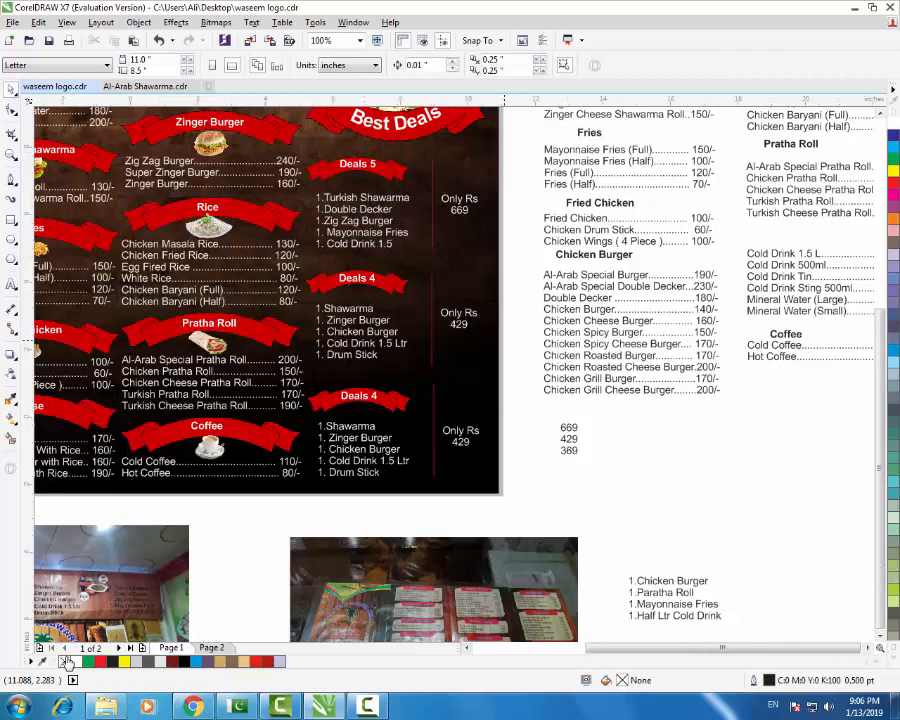
pyautogui.press('F3')
pyautogui.scroll(1, 495, 397)
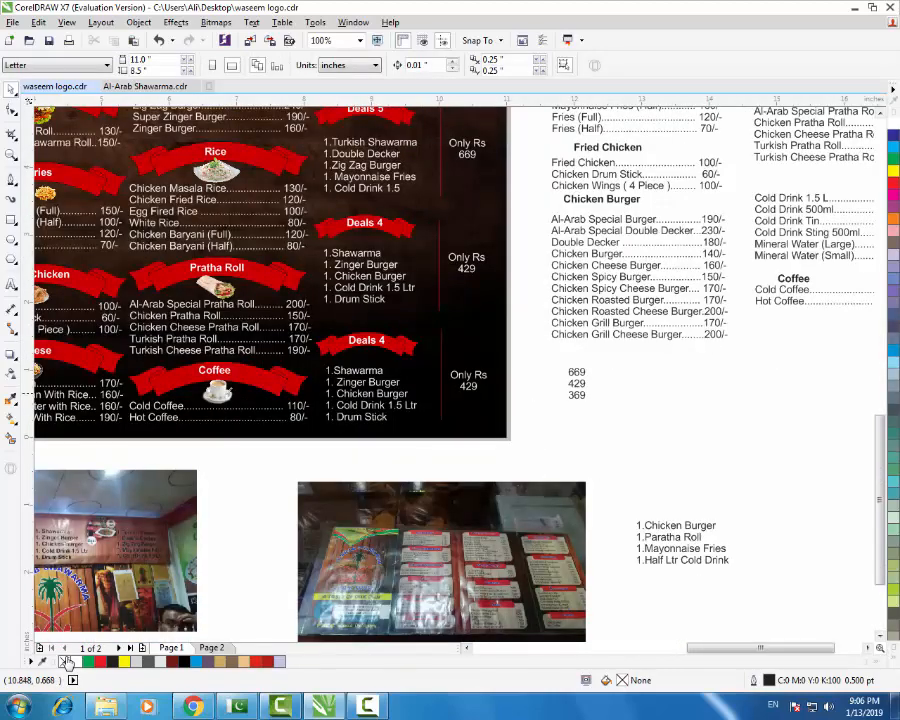
# - Delete the old list under the second Deals 4 and move the Chicken Burger list there
pyautogui.scroll(-1, 558, 428)
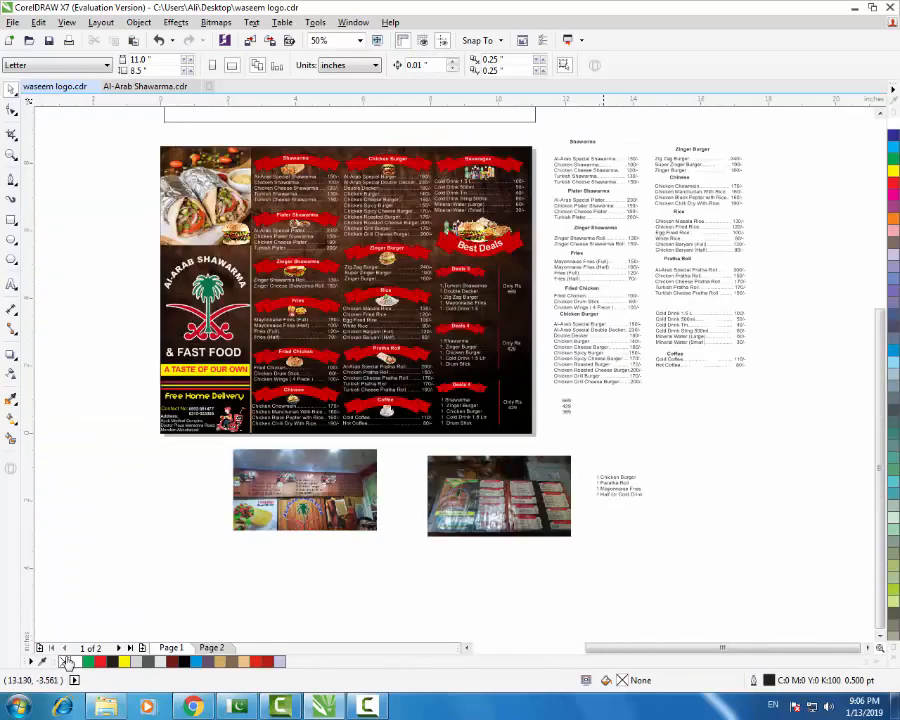
pyautogui.scroll(1, 603, 546)
pyautogui.click(636, 439)
pyautogui.moveTo(636, 439); pyautogui.dragTo(520, 340)
pyautogui.click(322, 275)
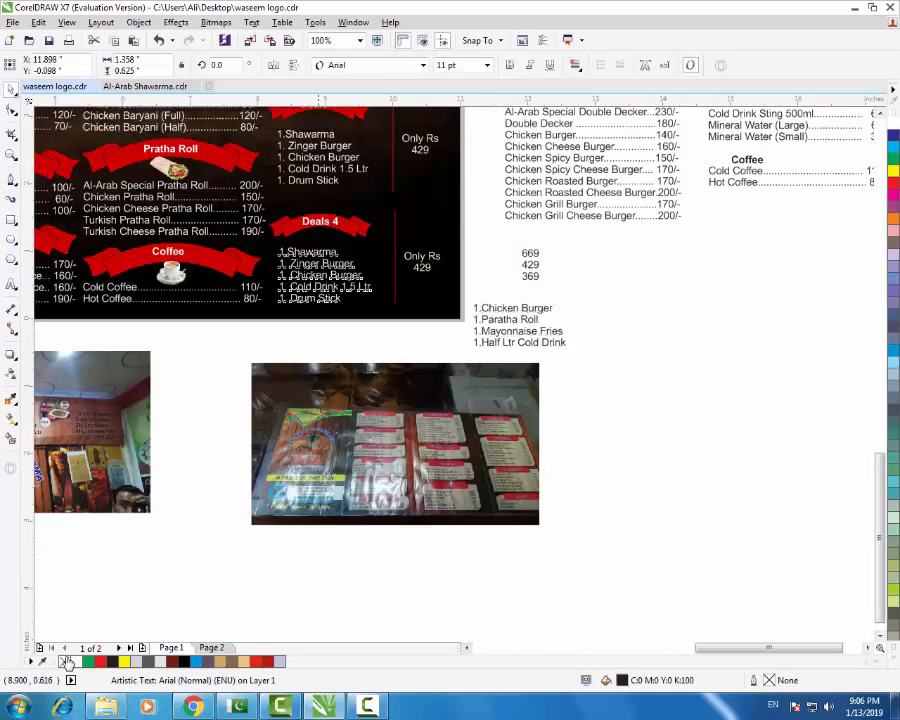
pyautogui.press('Delete')
pyautogui.moveTo(512, 328); pyautogui.dragTo(339, 323)
# - Make the Chicken Burger list white, left-aligned with Drum Stick and bottom-aligned with the prices
pyautogui.click(893, 123)
pyautogui.scroll(1, 318, 238)
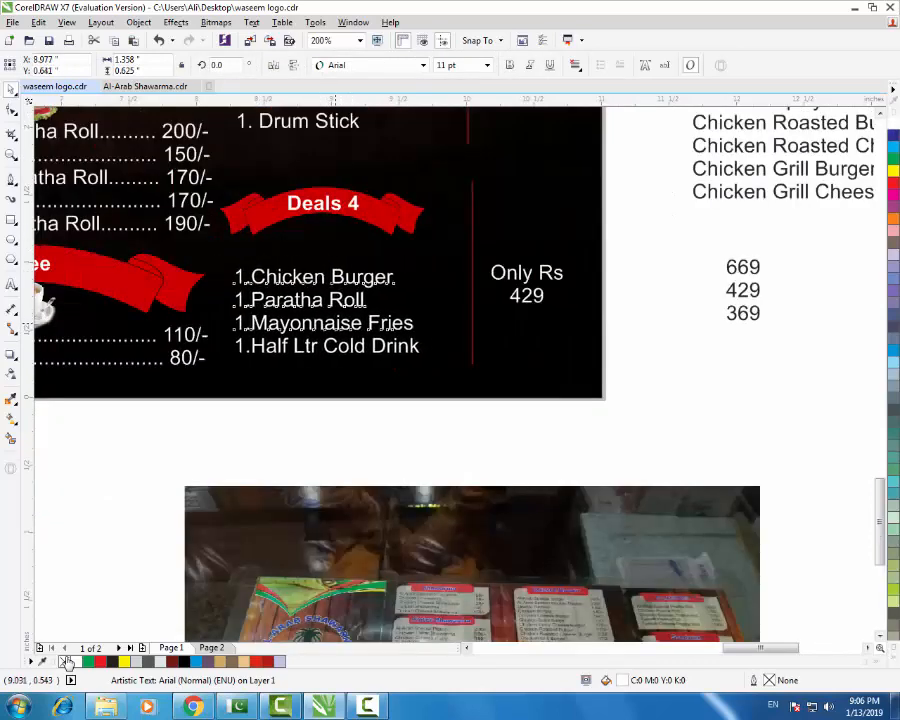
pyautogui.keyDown('shift'); pyautogui.click(291, 124); pyautogui.keyUp('shift')
pyautogui.press('l')
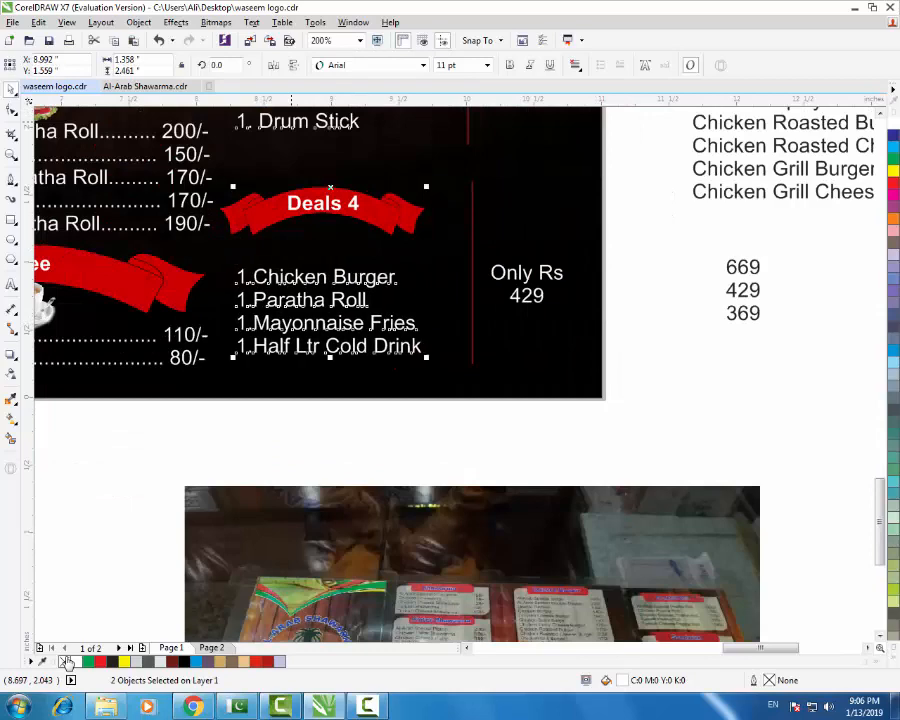
pyautogui.click(333, 415)
pyautogui.click(276, 351)
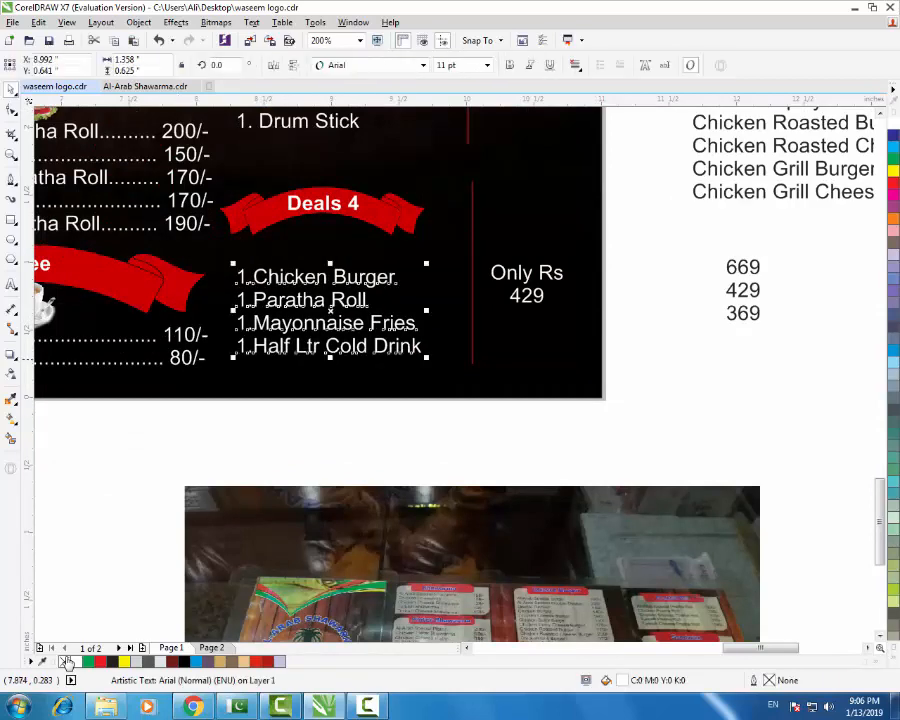
pyautogui.keyDown('shift'); pyautogui.click(179, 361); pyautogui.keyUp('shift')
pyautogui.press('b')
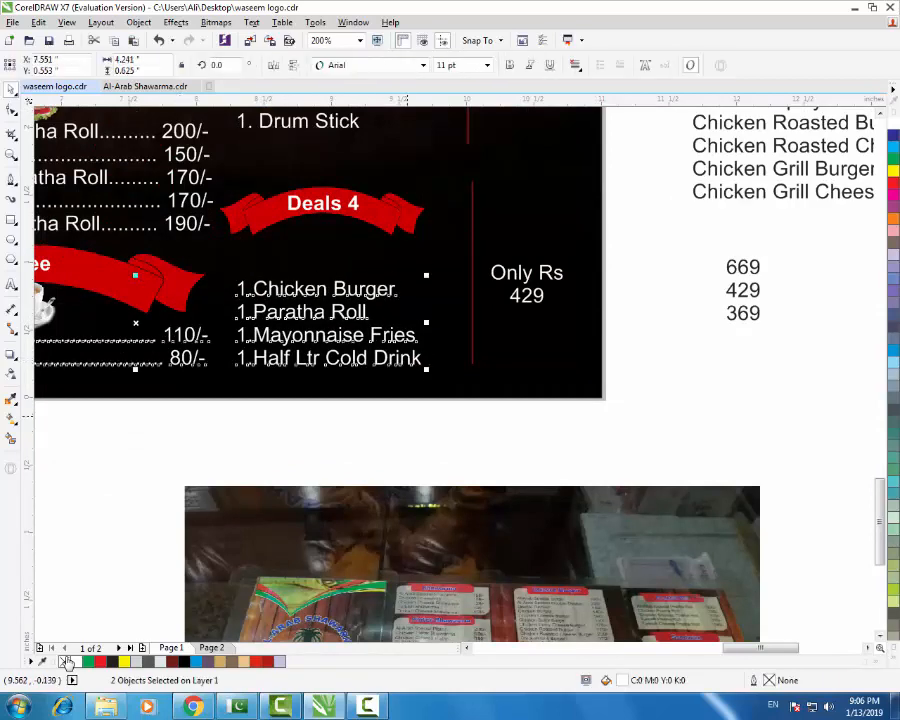
pyautogui.press('Escape')
# - Select the second Deals 4 banner and its text to check the finished block
pyautogui.click(525, 292)
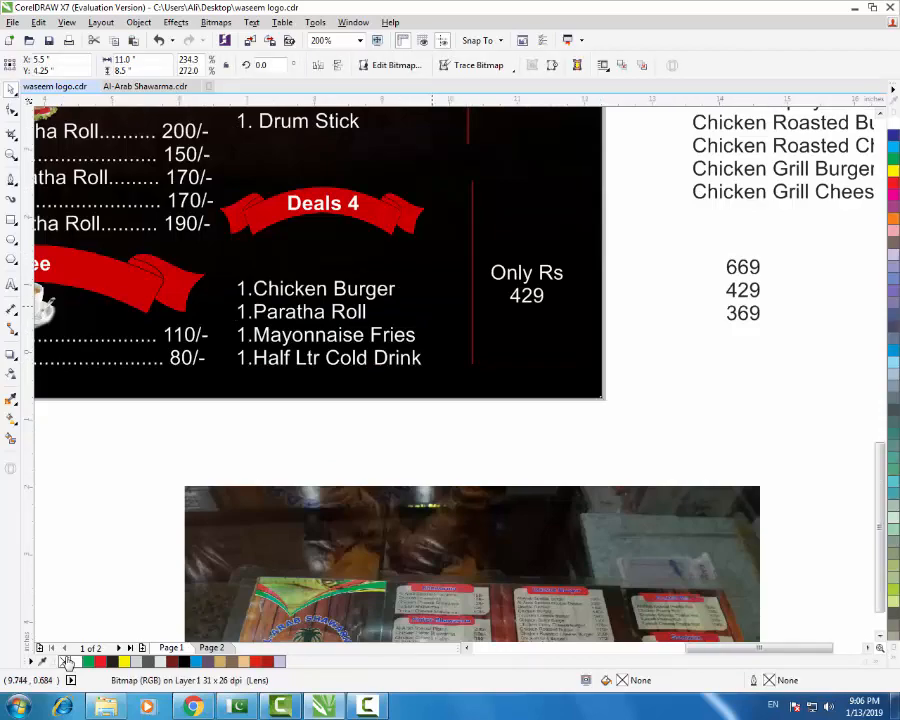
pyautogui.scroll(-2, 435, 317)
pyautogui.press('Escape')
pyautogui.scroll(2, 424, 205)
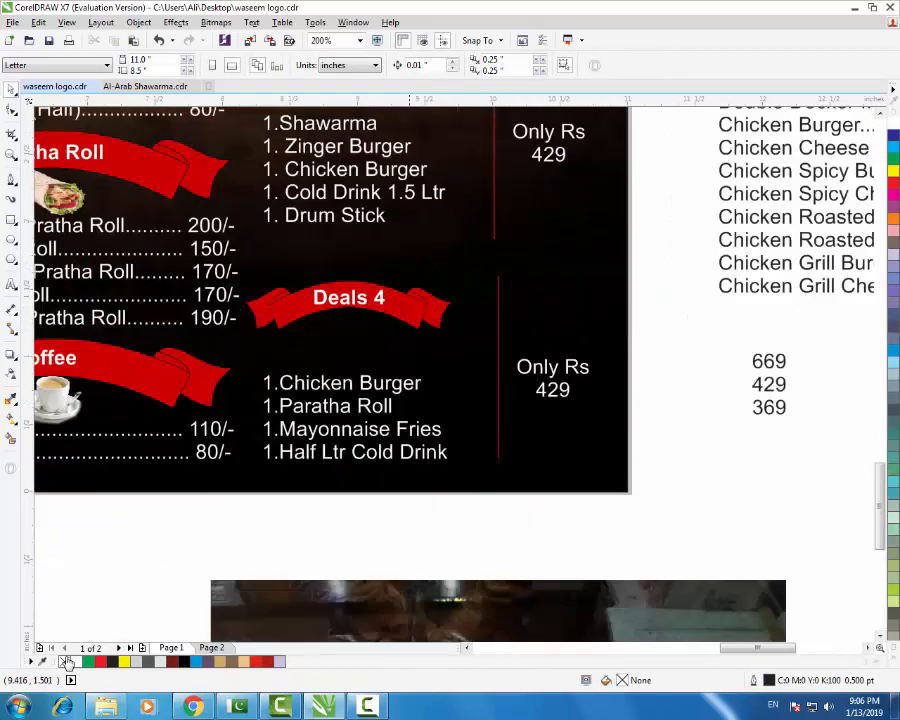
pyautogui.moveTo(653, 255)
pyautogui.mouseDown()
pyautogui.moveTo(406, 371)
pyautogui.moveTo(246, 362)
pyautogui.moveTo(229, 351)
pyautogui.mouseUp()
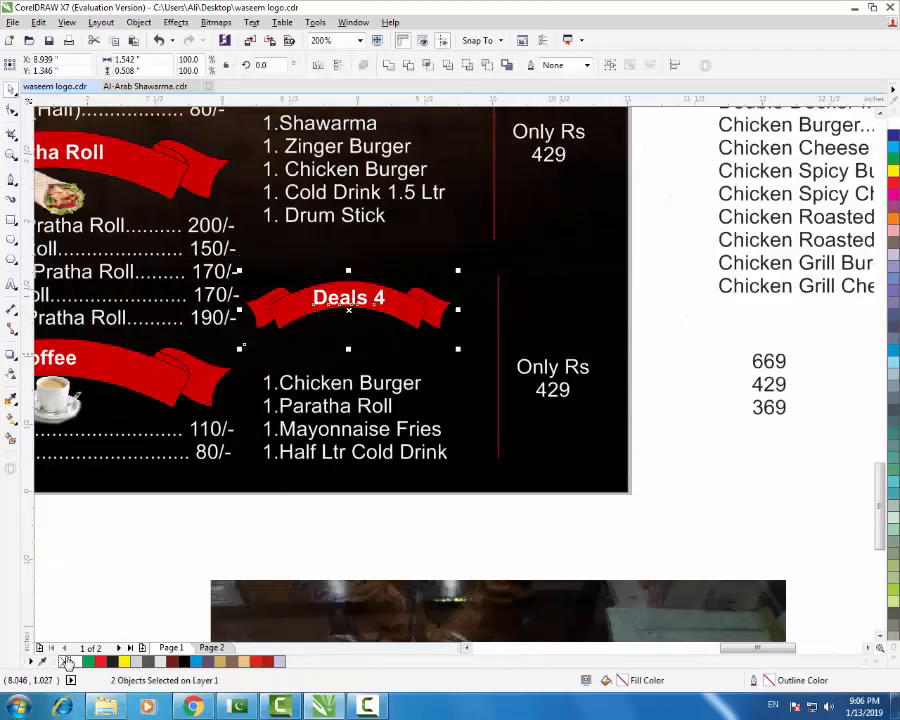
pyautogui.scroll(-2, 411, 310)
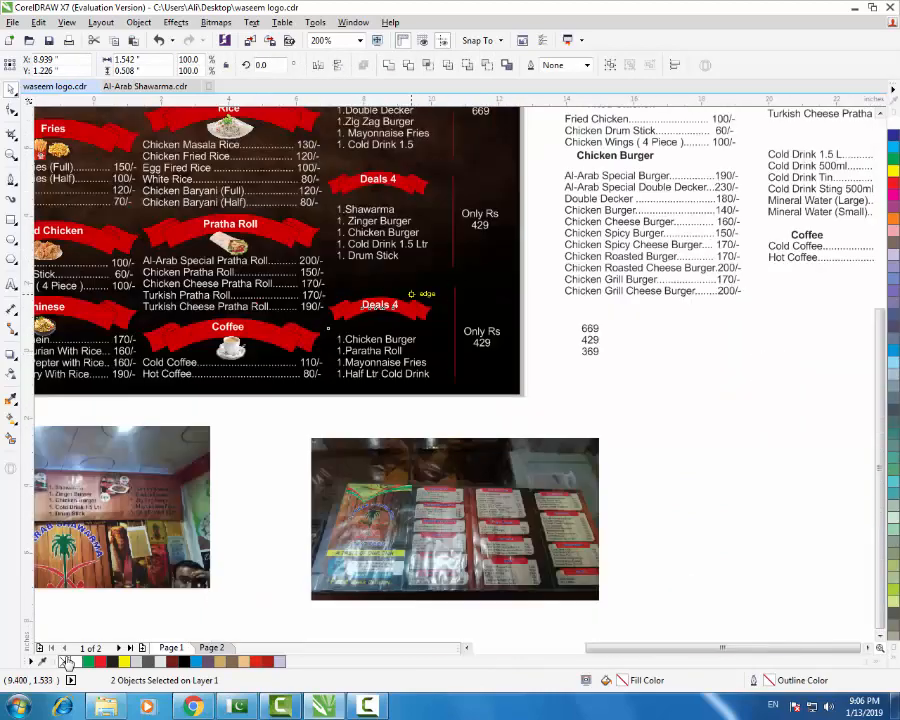
pyautogui.click(507, 316)
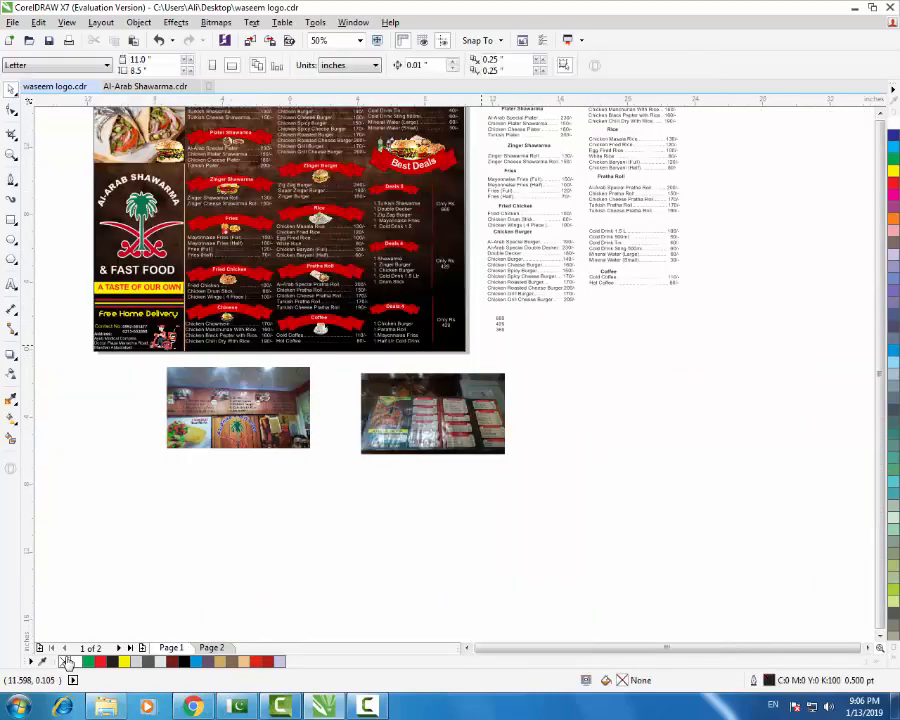
pyautogui.scroll(-1, 486, 348)
pyautogui.scroll(1, 408, 259)
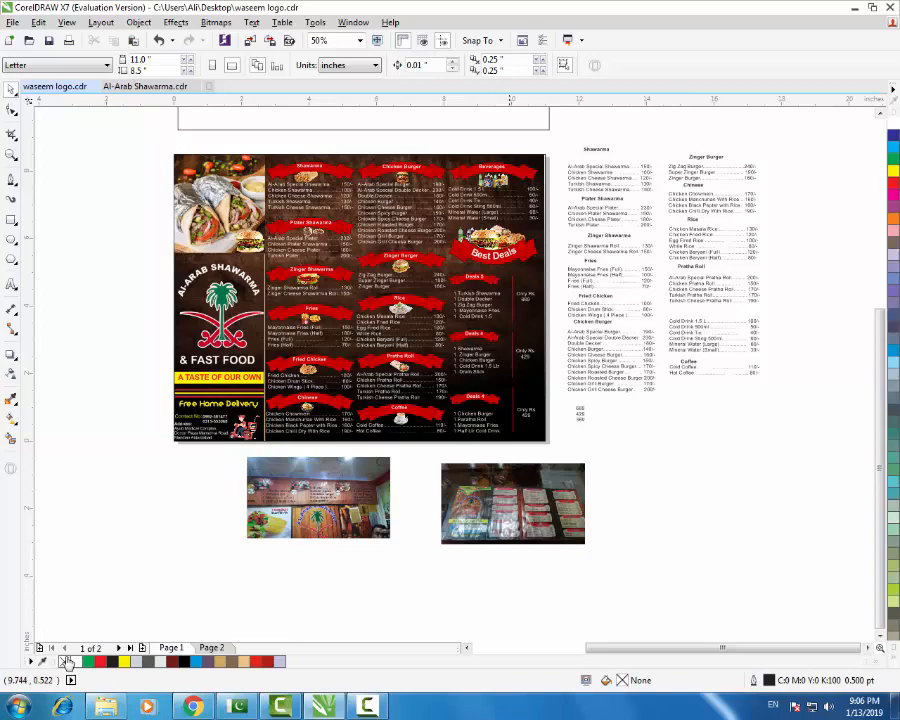
pyautogui.scroll(1, 514, 417)
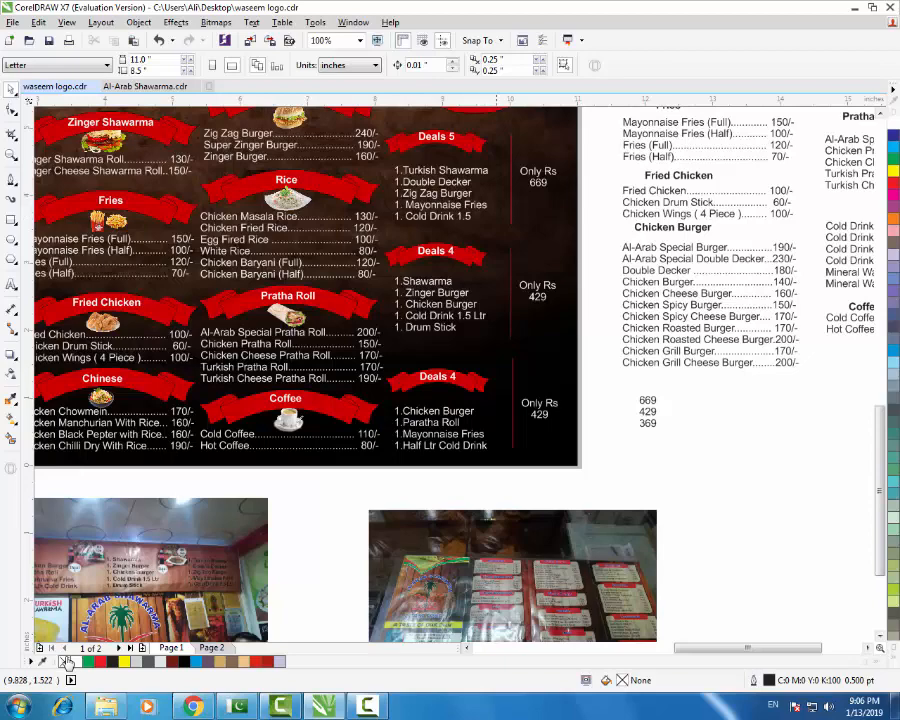
pyautogui.scroll(-1, 496, 368)
pyautogui.scroll(1, 499, 292)
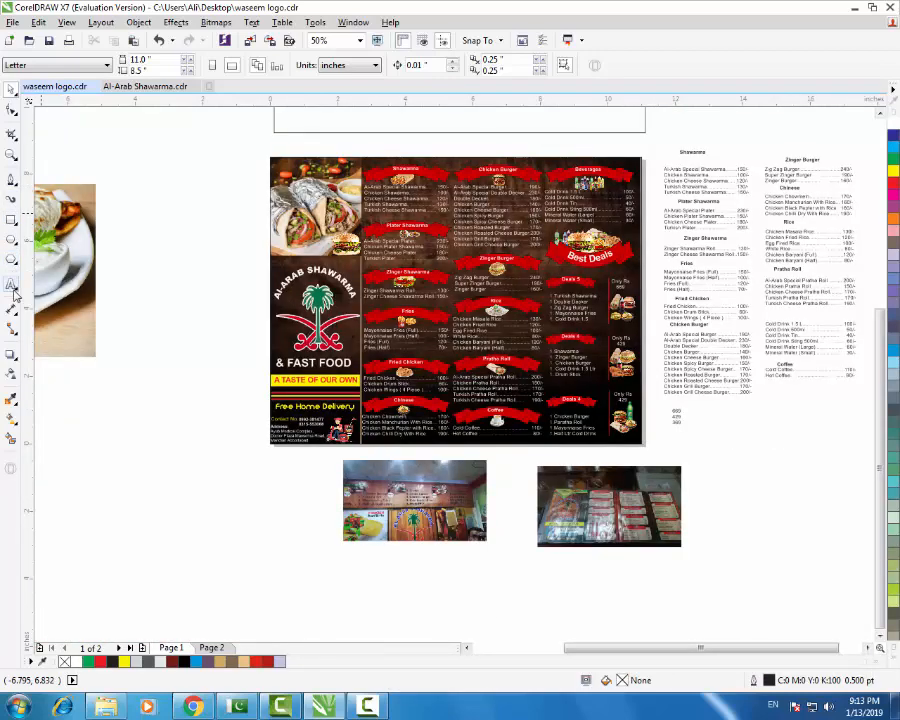
pyautogui.click(12, 156)
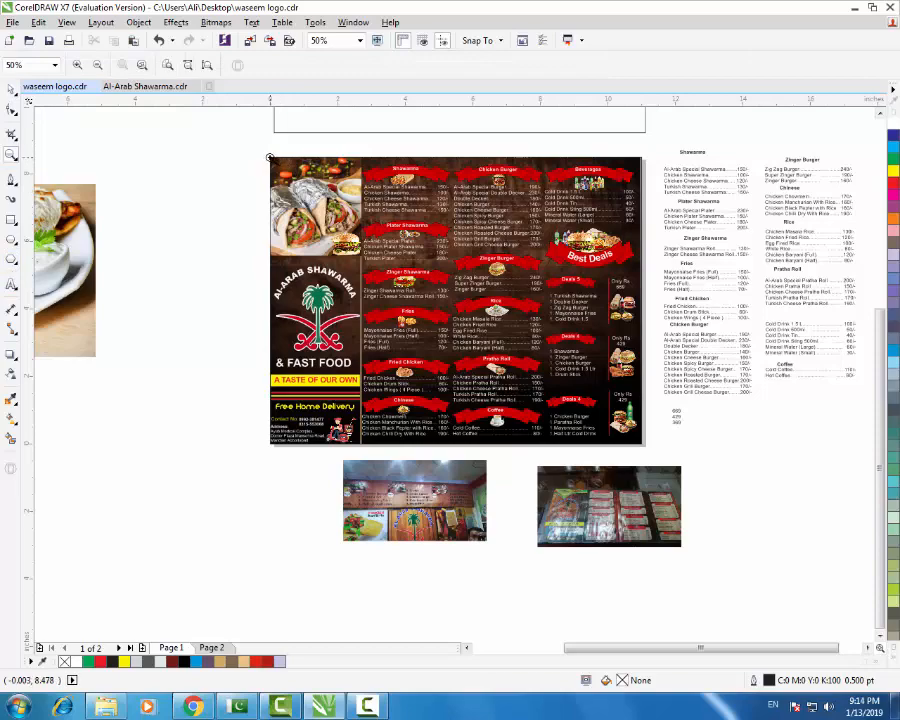
pyautogui.moveTo(270, 157); pyautogui.dragTo(644, 446)
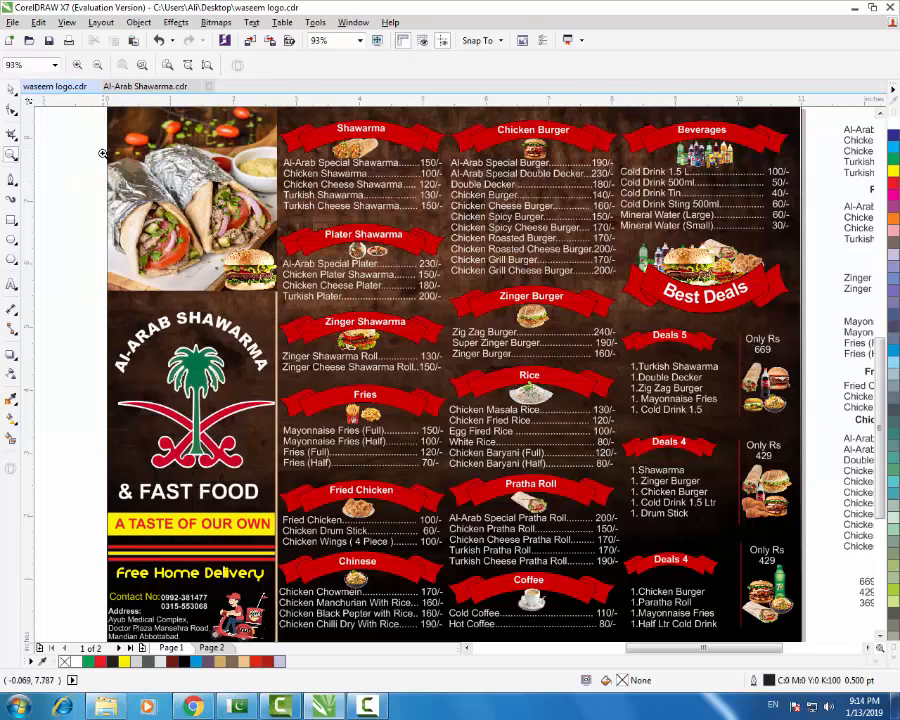
pyautogui.click(10, 88)
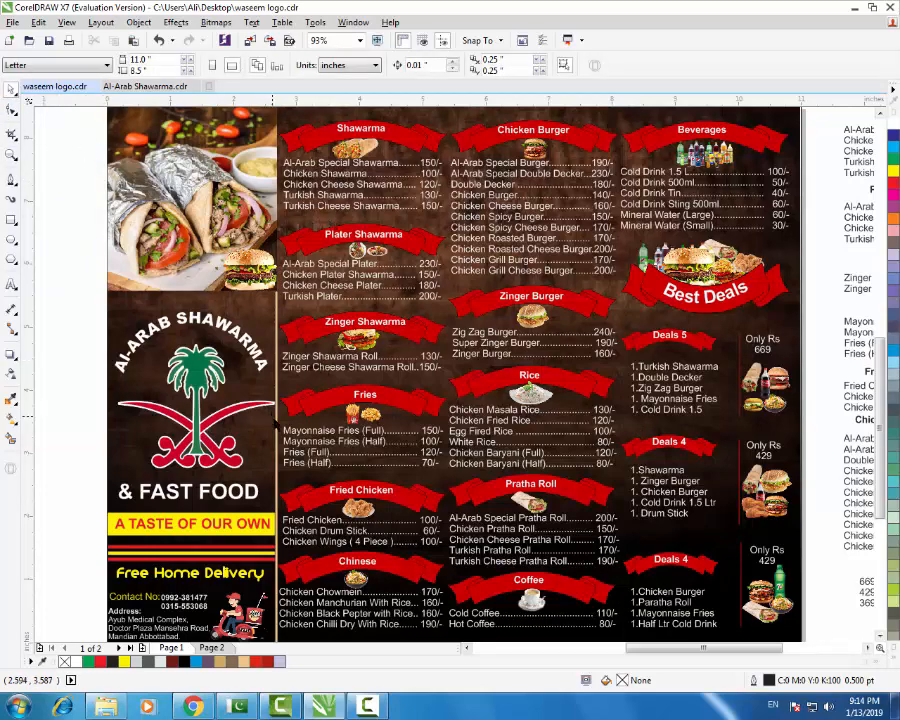
pyautogui.click(277, 432)
pyautogui.press('Escape')
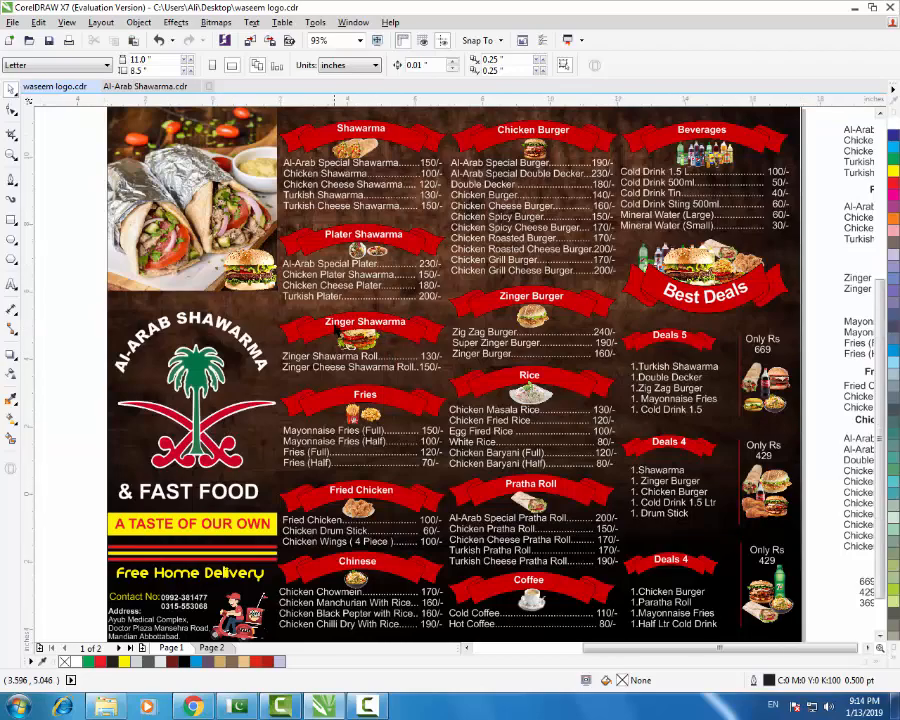
# - Marquee-select every menu object and group all 105 with Ctrl+G
pyautogui.scroll(-3, 376, 322)
pyautogui.scroll(3, 537, 573)
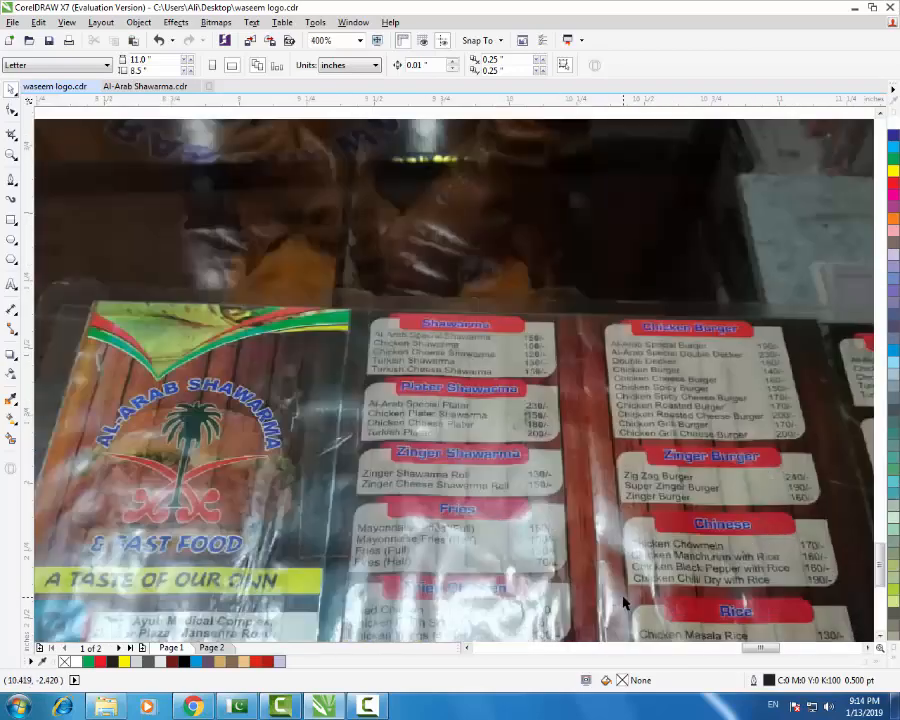
pyautogui.scroll(-2, 440, 428)
pyautogui.scroll(2, 440, 428)
pyautogui.scroll(-1, 438, 415)
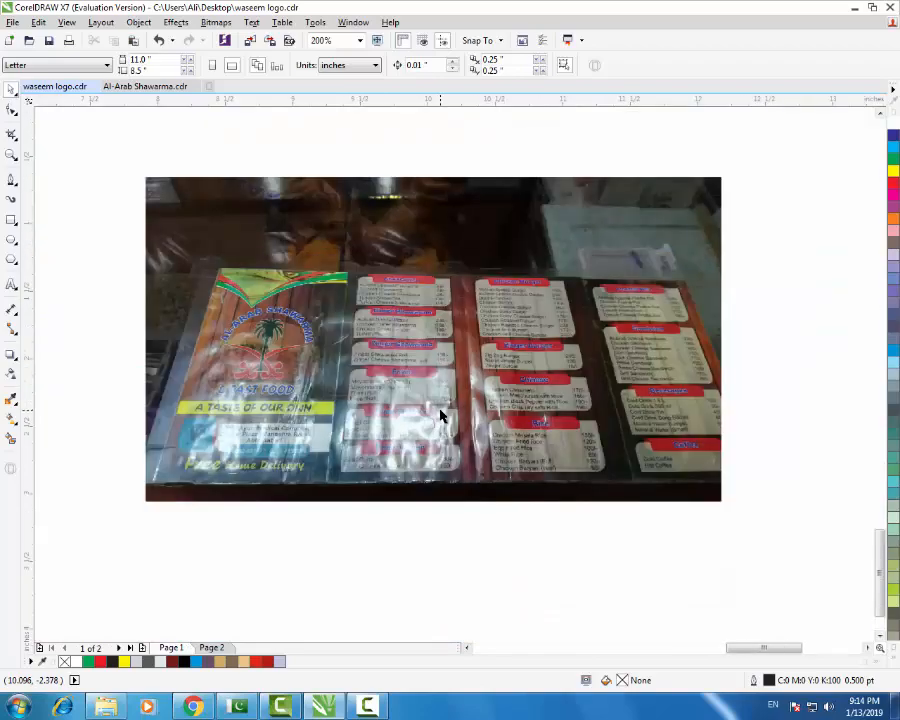
pyautogui.scroll(-1, 440, 415)
pyautogui.scroll(-2, 490, 430)
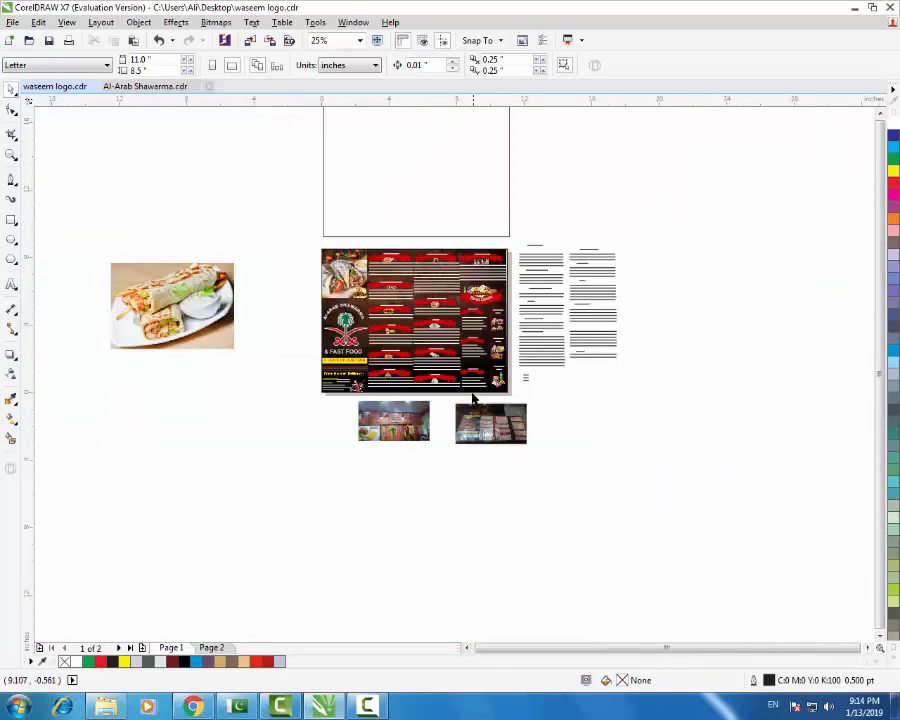
pyautogui.scroll(2, 461, 374)
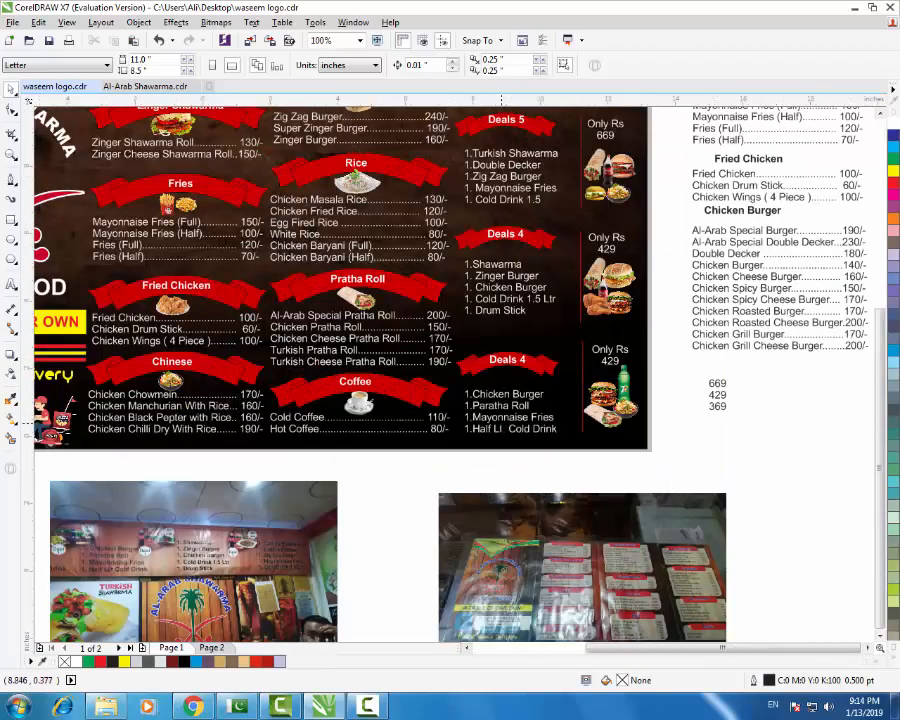
pyautogui.scroll(-1, 324, 190)
pyautogui.scroll(1, 410, 350)
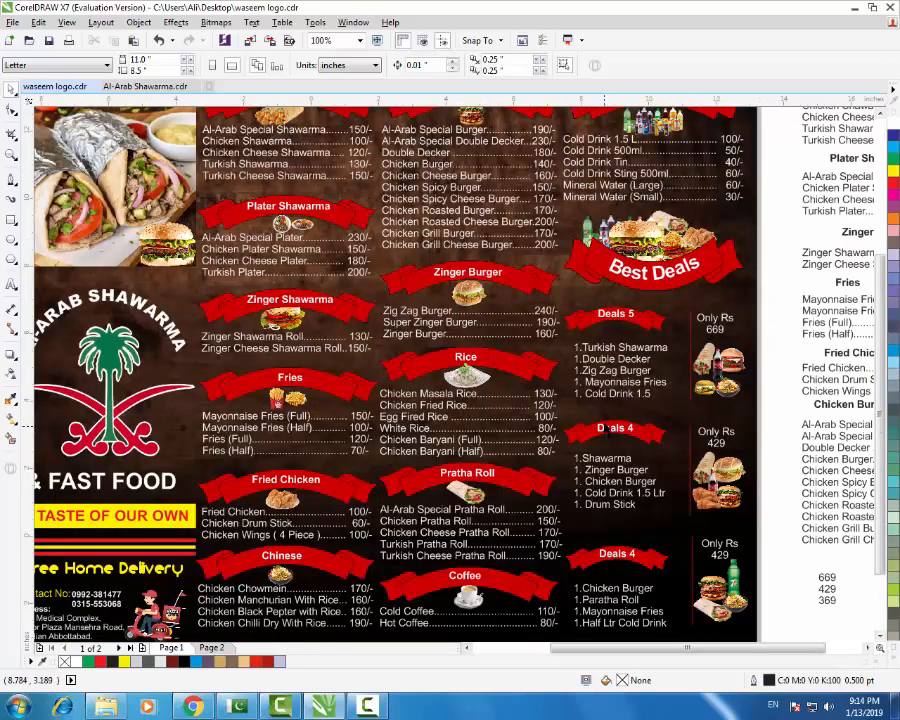
pyautogui.scroll(-1, 607, 410)
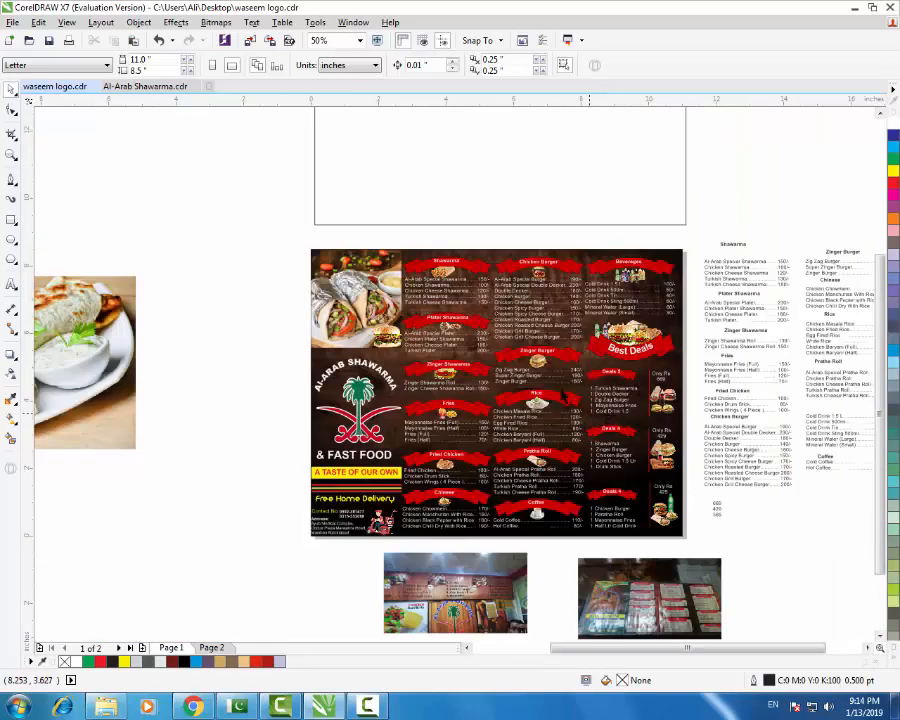
pyautogui.moveTo(270, 234); pyautogui.dragTo(695, 546)
pyautogui.hotkey('ctrl', 'g')
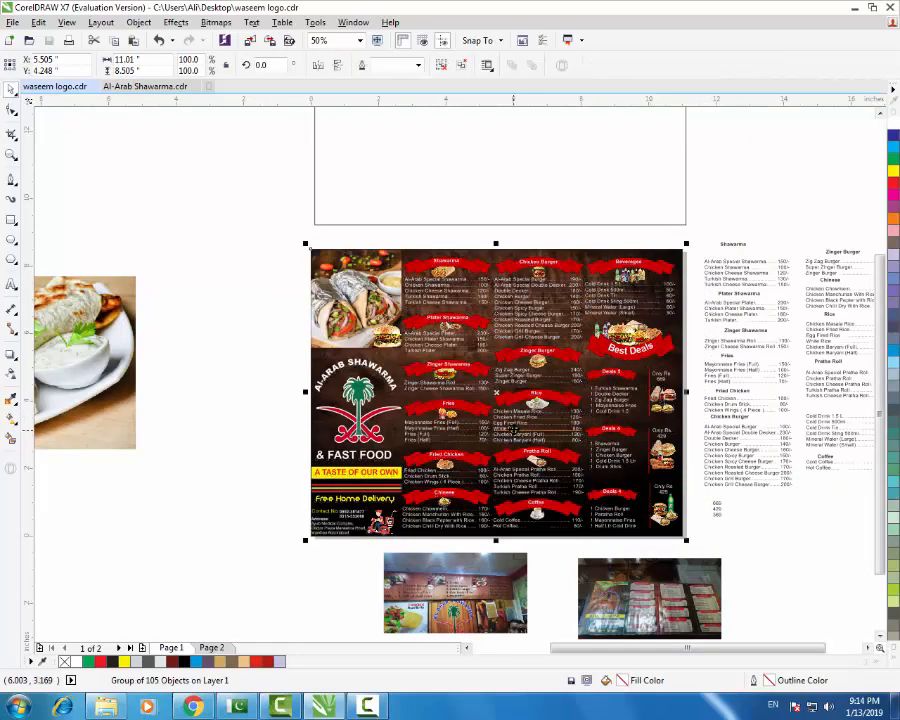
# - Move the grouped menu to the upper left of the workspace
pyautogui.scroll(-1, 516, 429)
pyautogui.moveTo(517, 392); pyautogui.dragTo(287, 223)
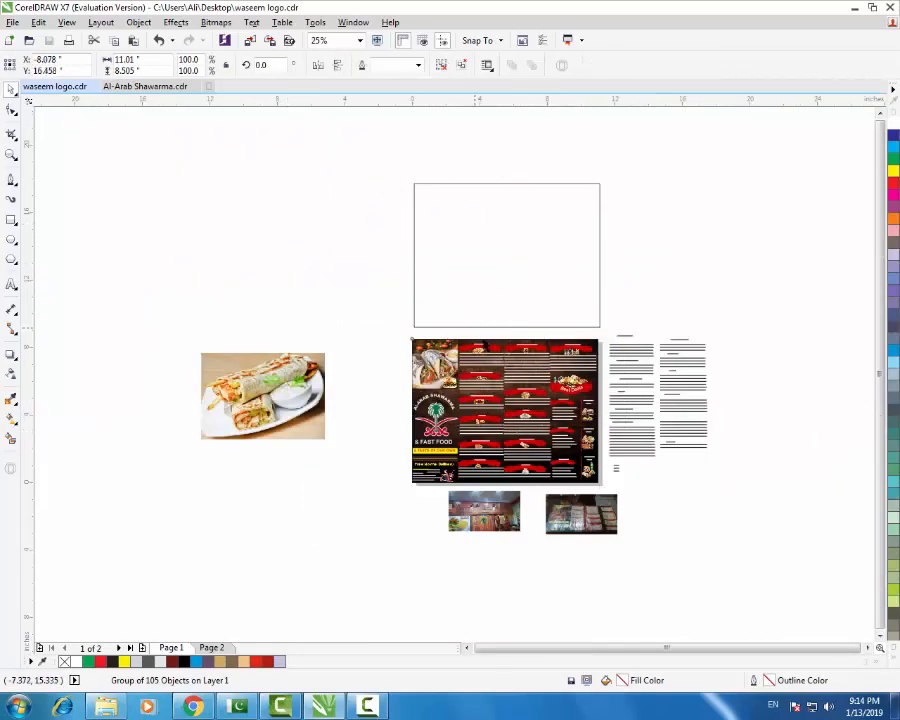
pyautogui.click(508, 413)
# - Delete the empty rectangle, the two small reference photos and the shawarma plate photo
pyautogui.click(520, 291)
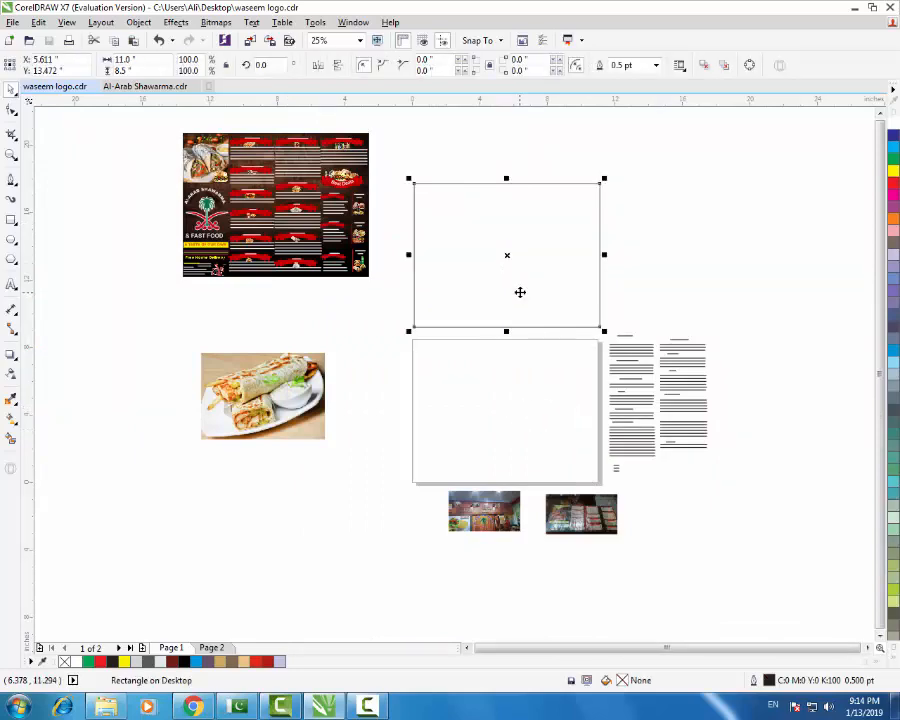
pyautogui.press('Delete')
pyautogui.moveTo(386, 468); pyautogui.dragTo(658, 586)
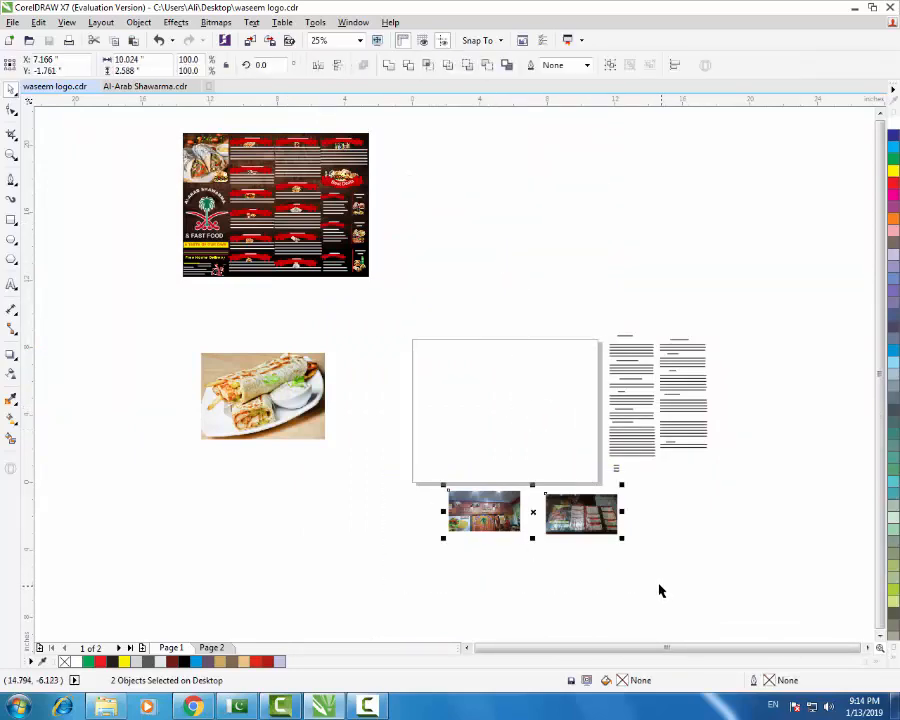
pyautogui.press('Delete')
pyautogui.click(314, 381)
pyautogui.press('Delete')
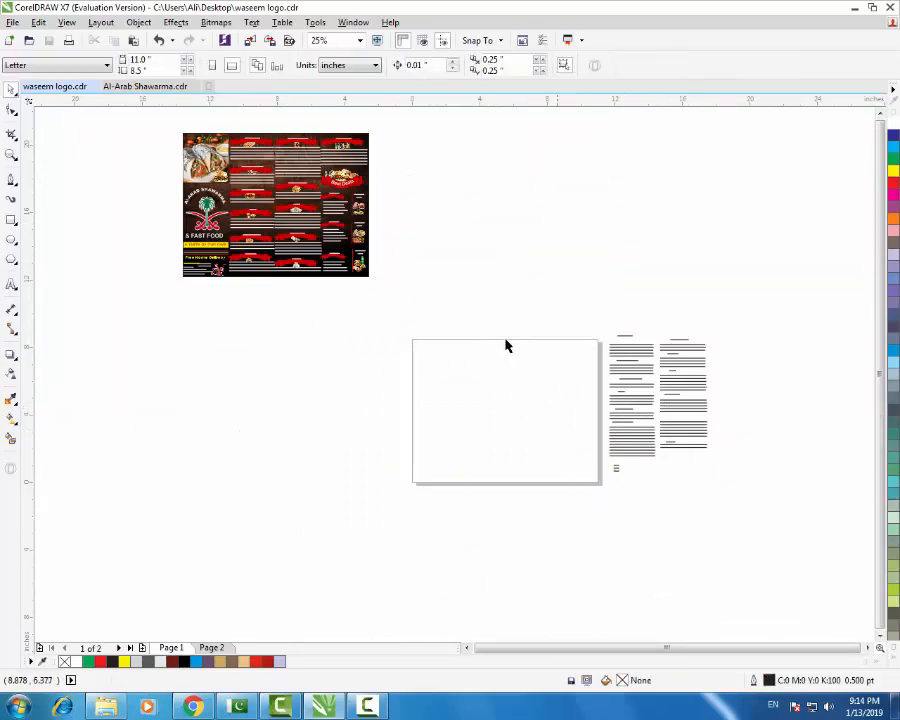
pyautogui.click(205, 702)
# - Search images for 'booden background' and copy the 1500 × 1000 Clean Wooden Background image
pyautogui.scroll(3, 402, 281)
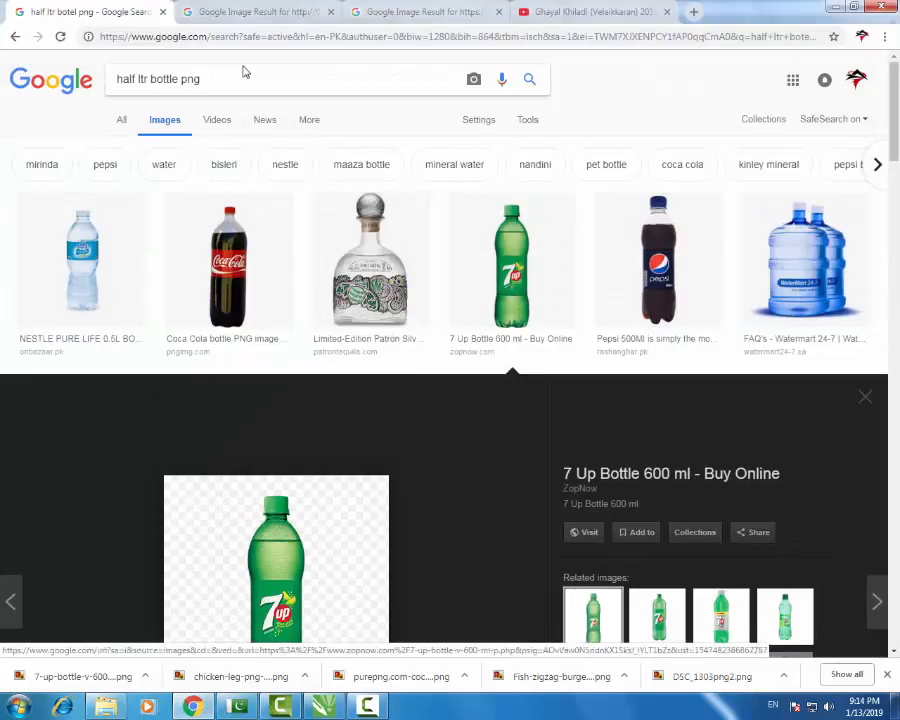
pyautogui.moveTo(242, 72); pyautogui.dragTo(3, 86)
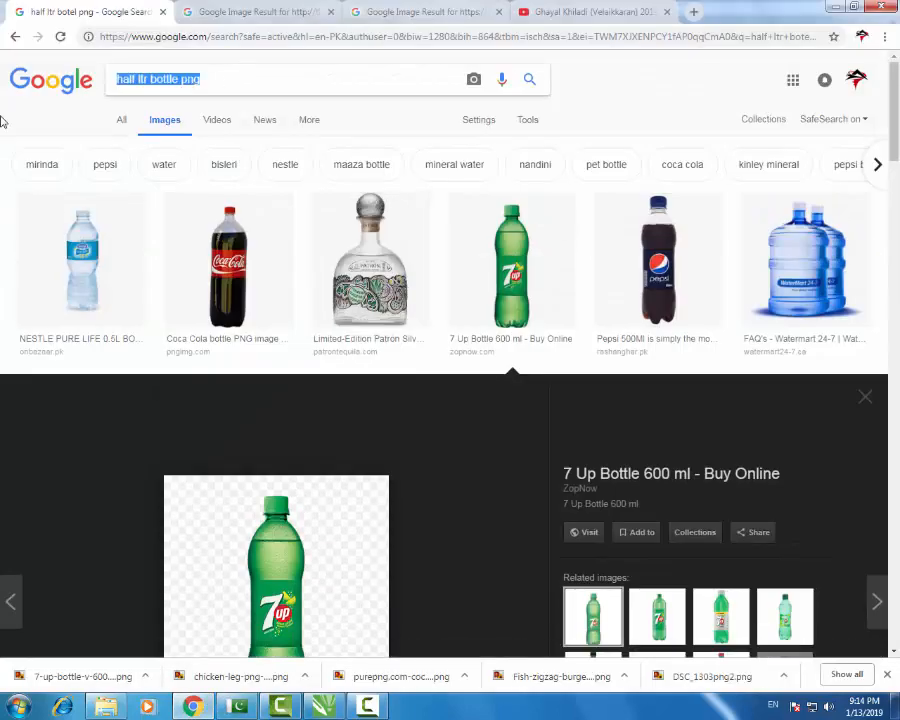
pyautogui.write('b')
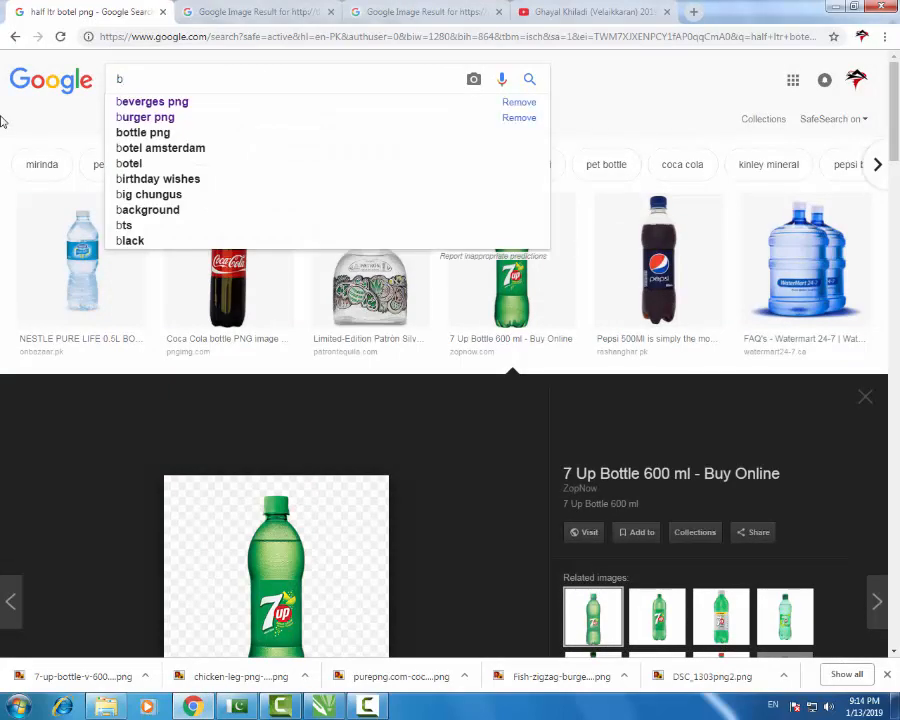
pyautogui.write('ooden background')
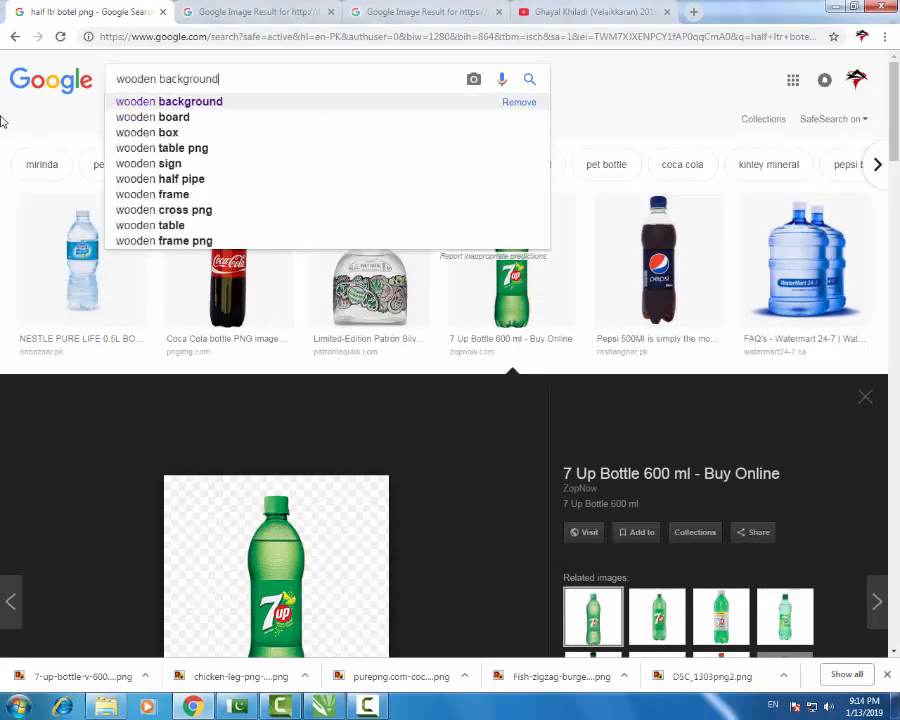
pyautogui.press('Return')
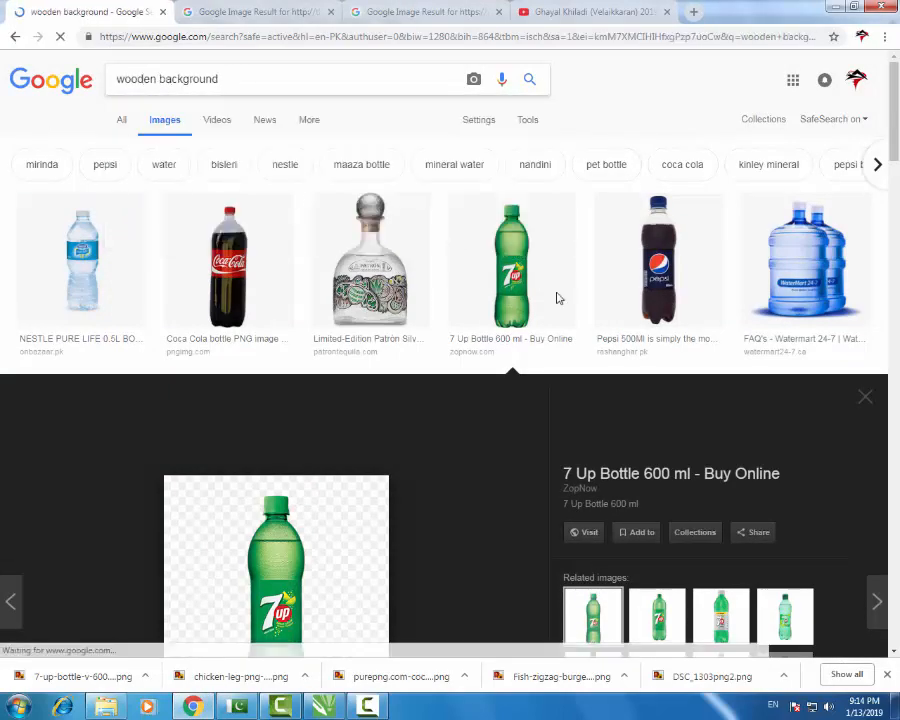
pyautogui.scroll(-9, 612, 437)
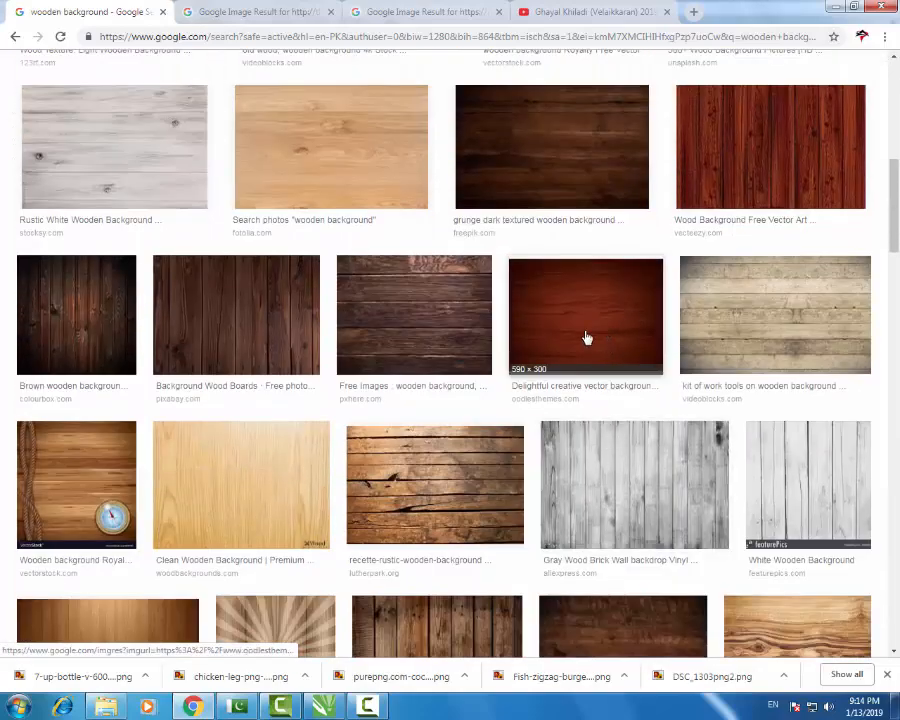
pyautogui.click(278, 489)
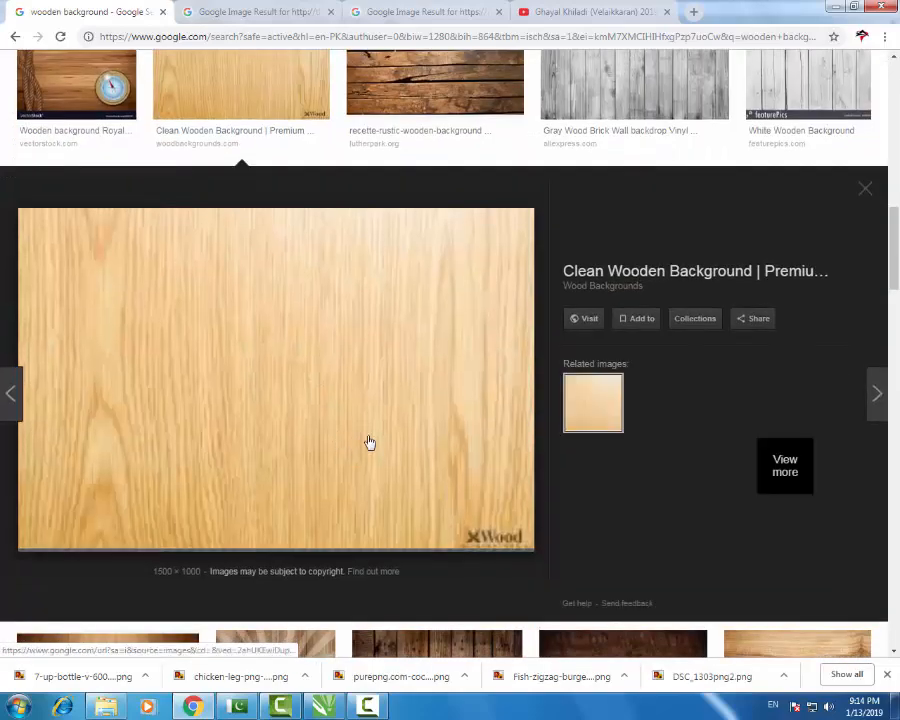
pyautogui.rightClick(350, 360)
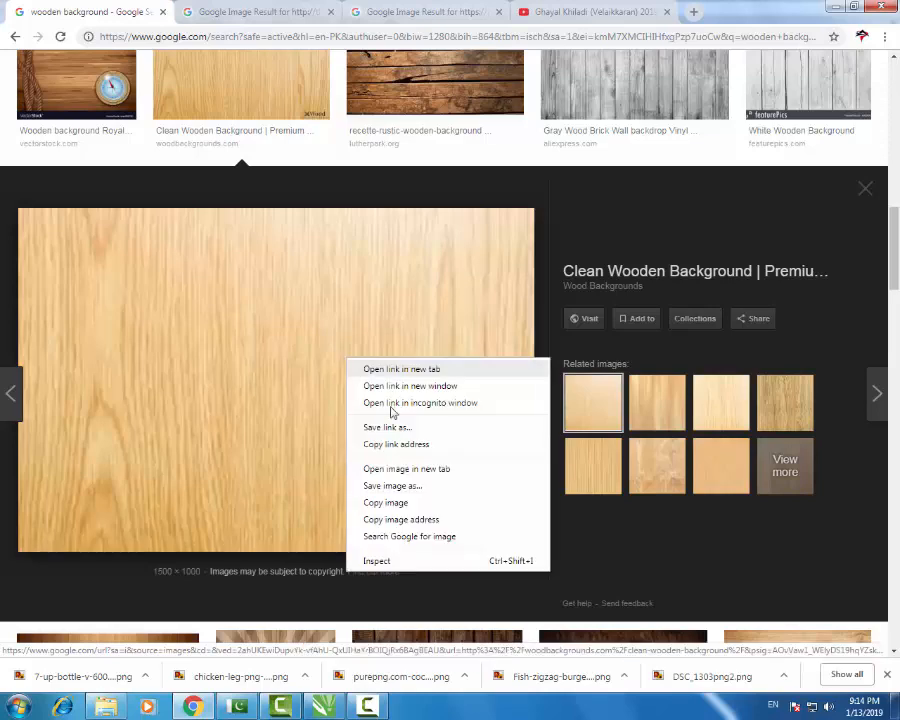
pyautogui.click(442, 500)
# - Paste the wood image into CorelDRAW and trim its bottom edge slightly with the Shape tool
pyautogui.hotkey('alt', 'Tab')
pyautogui.scroll(-2, 470, 346)
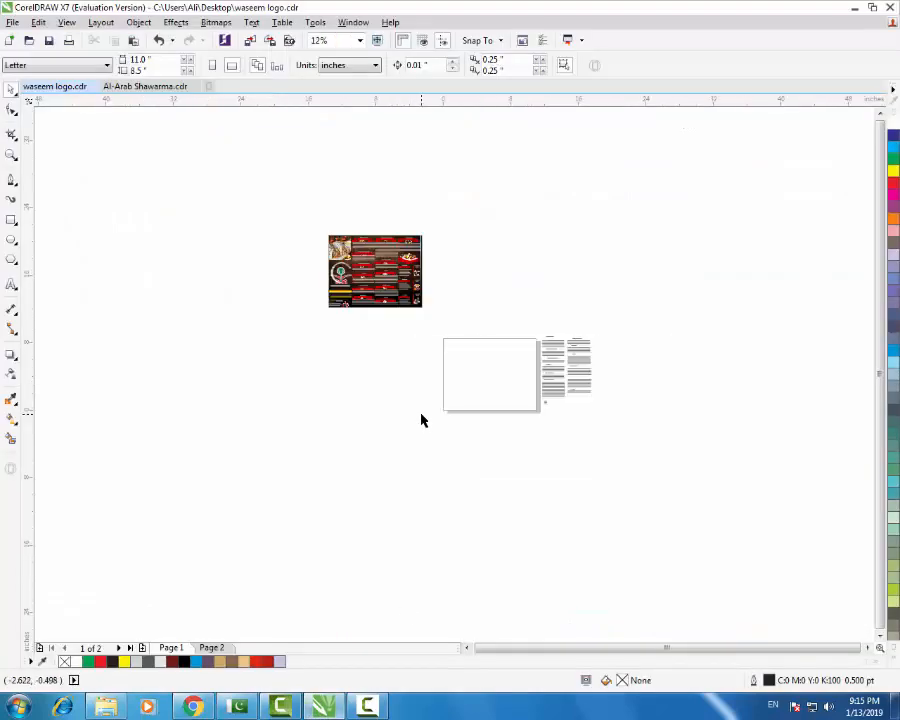
pyautogui.hotkey('ctrl', 'v')
pyautogui.scroll(1, 510, 358)
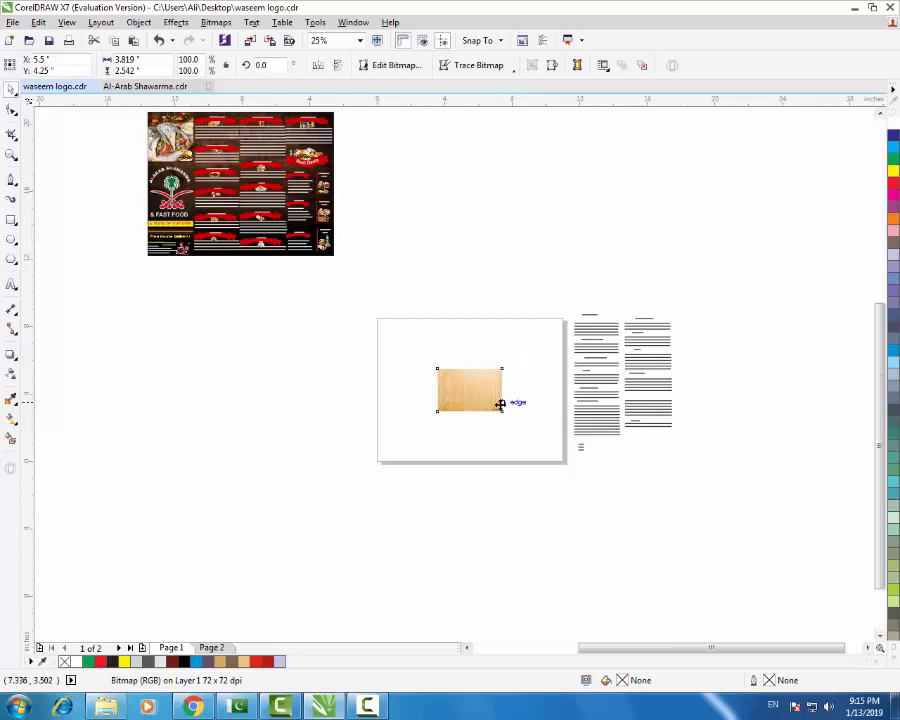
pyautogui.scroll(3, 500, 403)
pyautogui.click(11, 110)
pyautogui.moveTo(136, 410); pyautogui.dragTo(590, 475)
pyautogui.moveTo(507, 440); pyautogui.dragTo(506, 422)
pyautogui.click(11, 88)
# - Move the menu text objects beside the page further right
pyautogui.scroll(-4, 526, 358)
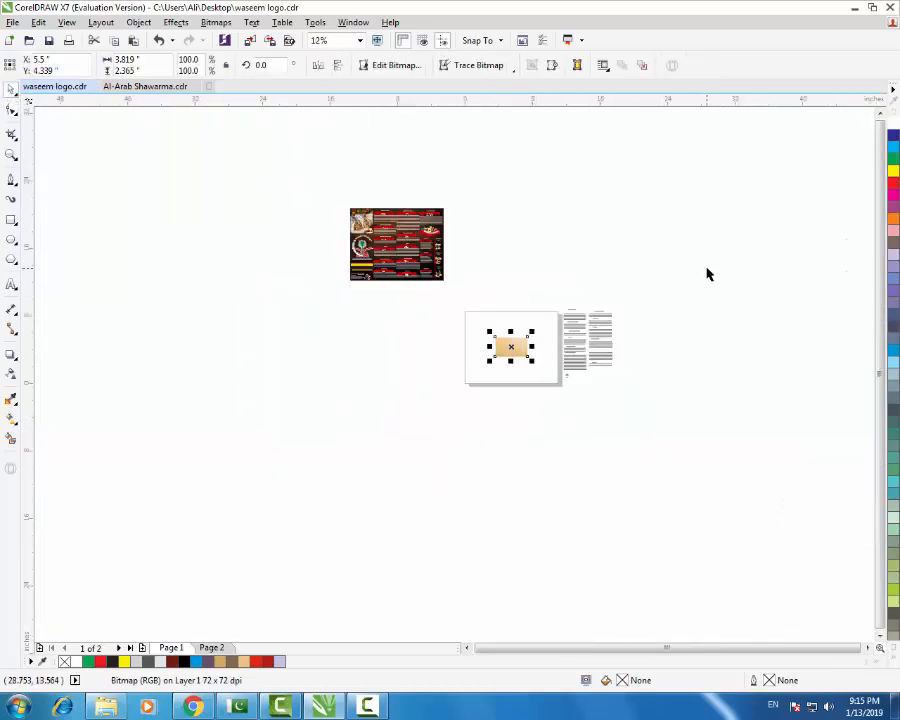
pyautogui.scroll(1, 600, 330)
pyautogui.moveTo(694, 265); pyautogui.dragTo(503, 488)
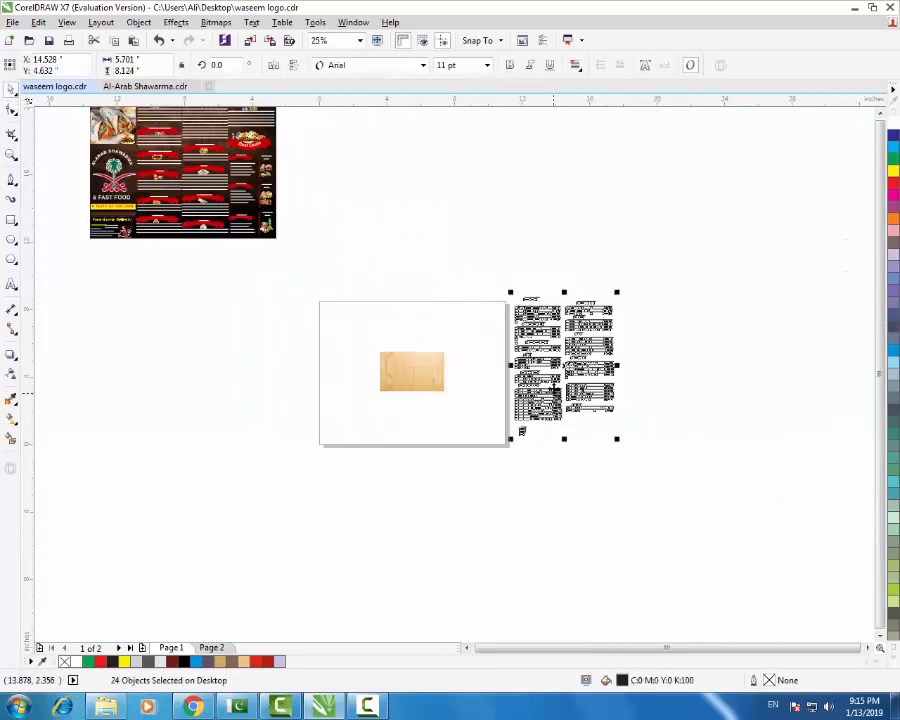
pyautogui.moveTo(552, 385); pyautogui.dragTo(618, 387)
# - Scale the wood image up so it covers the whole landscape Letter page
pyautogui.click(430, 375)
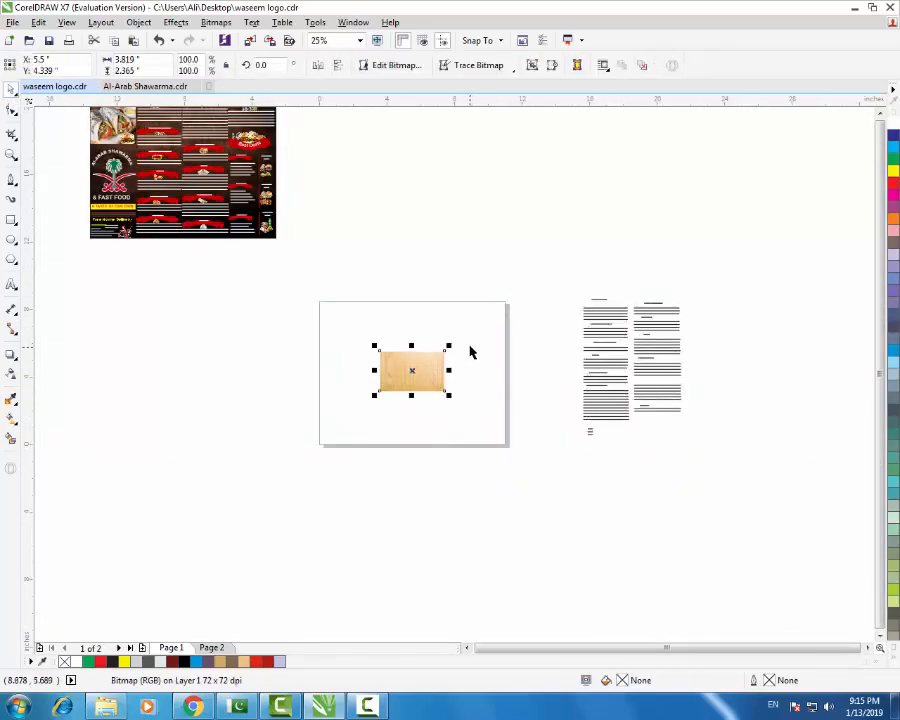
pyautogui.moveTo(446, 346); pyautogui.dragTo(511, 308)
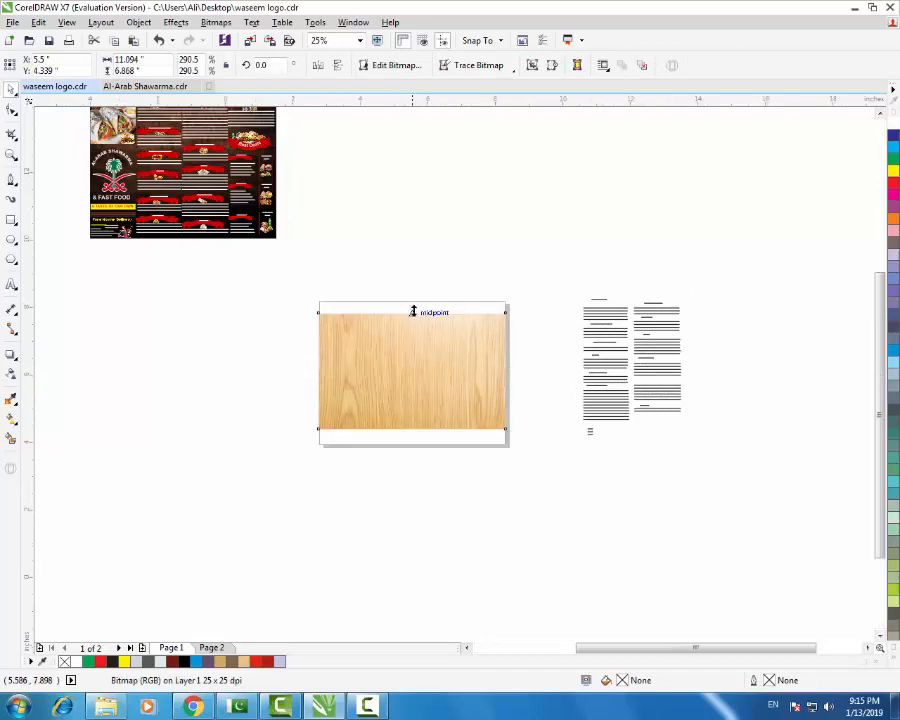
pyautogui.scroll(2, 418, 310)
pyautogui.moveTo(407, 314); pyautogui.dragTo(416, 269)
pyautogui.scroll(-2, 471, 297)
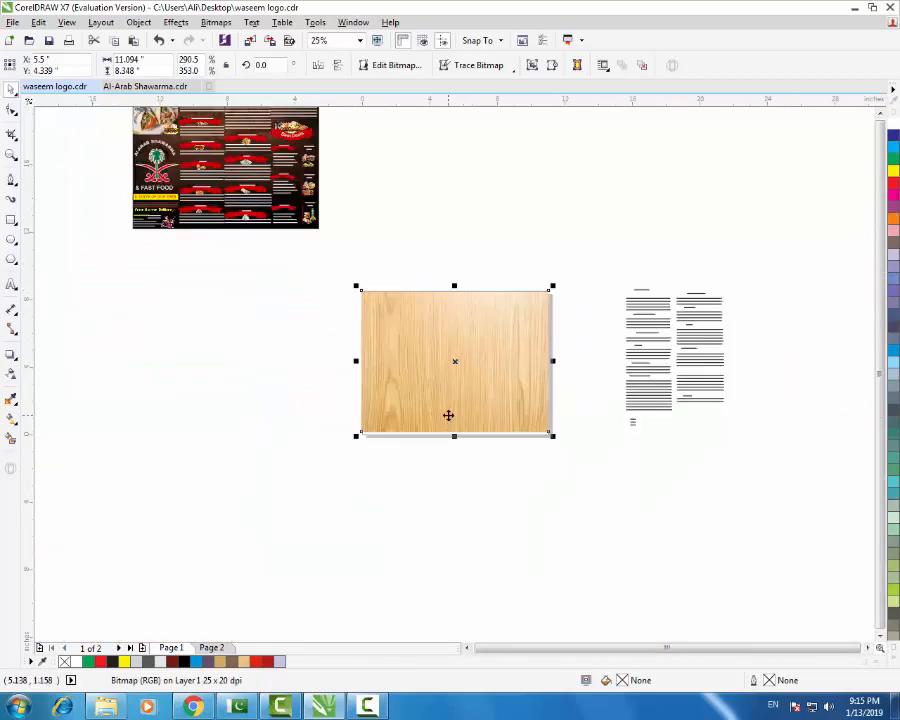
pyautogui.scroll(1, 448, 415)
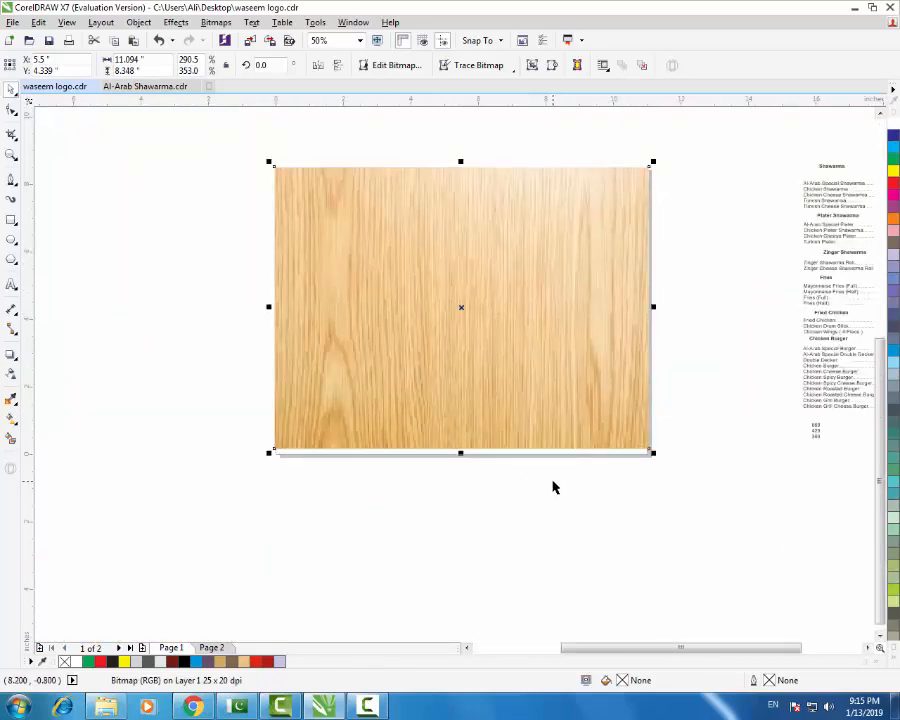
pyautogui.press('Down')
pyautogui.click(664, 499)
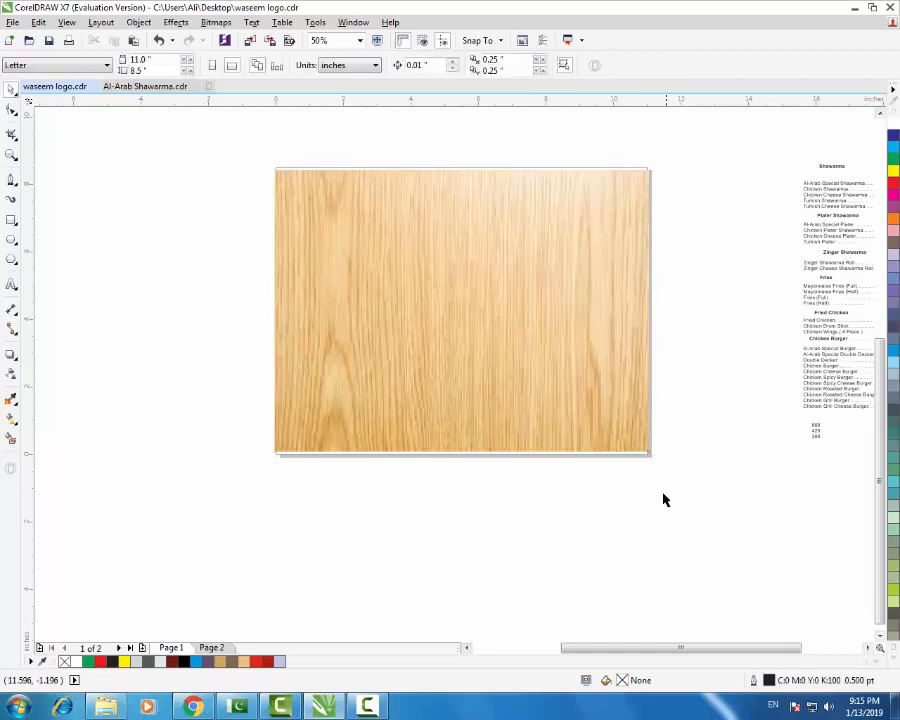
# - Trim the wood texture's width so its right side meets the page's right edge
pyautogui.click(587, 204)
pyautogui.scroll(2, 655, 168)
pyautogui.scroll(-1, 635, 480)
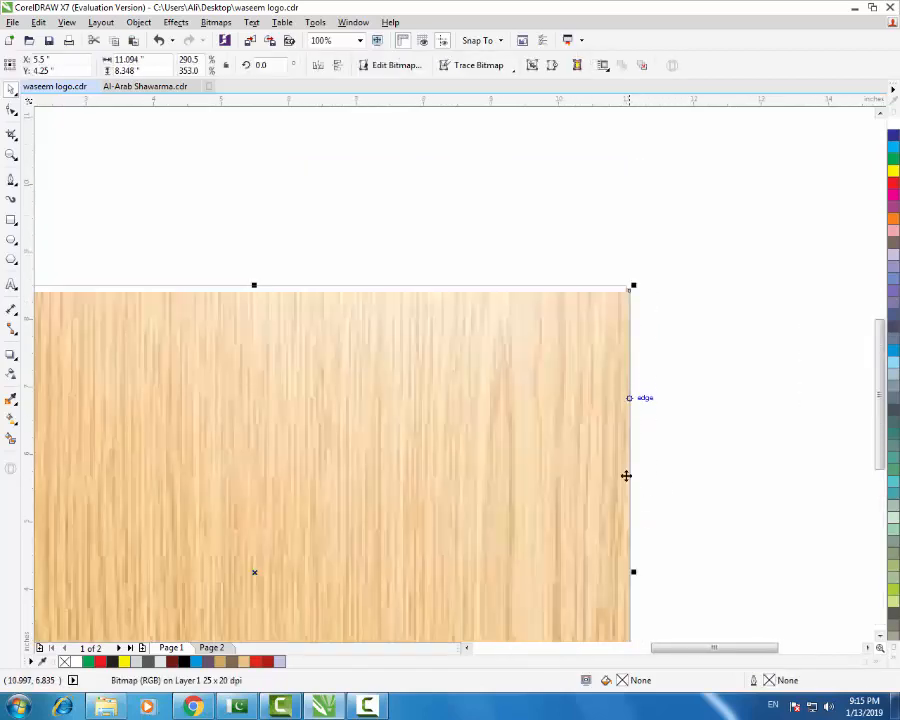
pyautogui.moveTo(628, 566); pyautogui.dragTo(633, 573)
pyautogui.scroll(2, 638, 575)
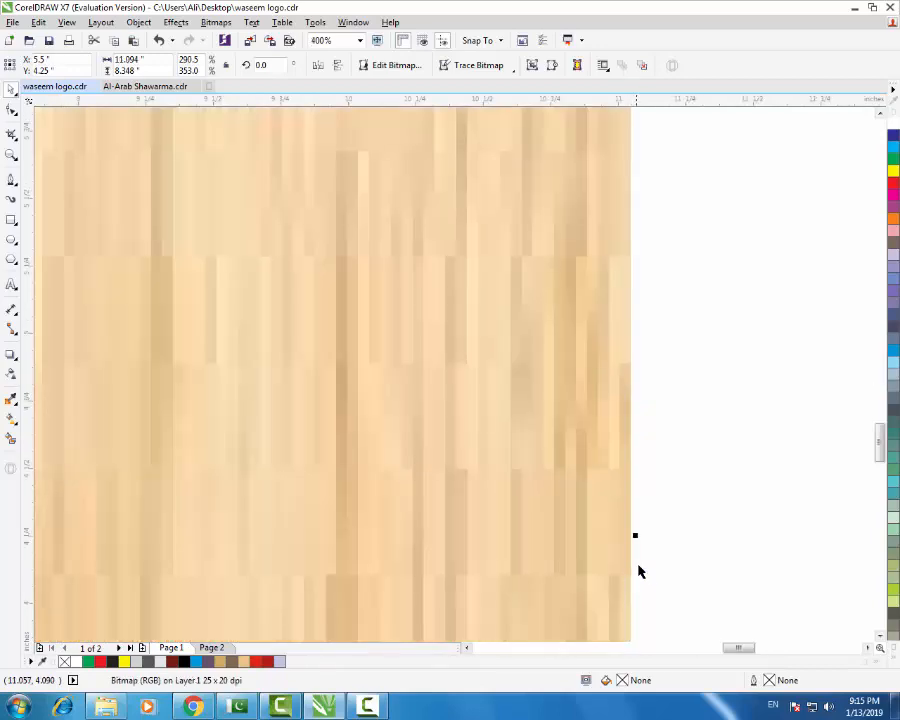
pyautogui.click(650, 516)
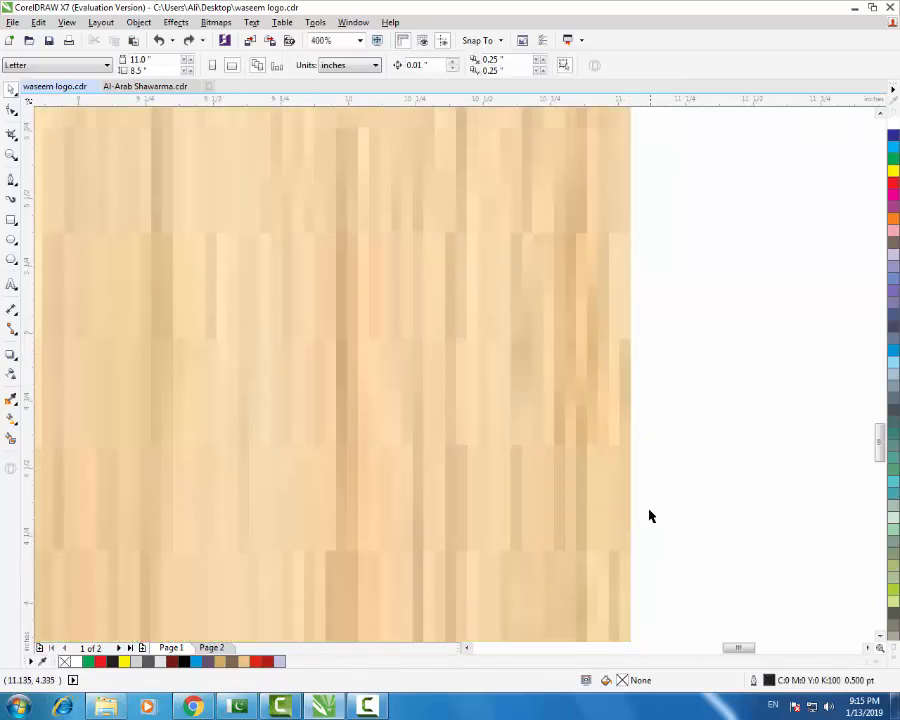
pyautogui.click(632, 510)
pyautogui.moveTo(632, 511); pyautogui.dragTo(630, 516)
pyautogui.scroll(-4, 640, 514)
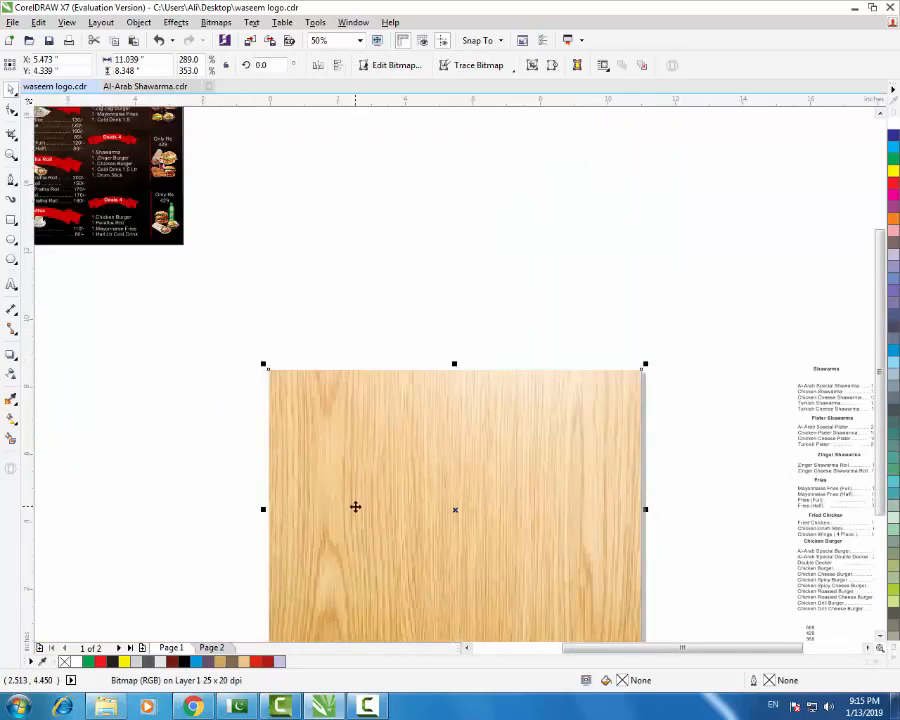
# - Shift the wood texture onto the page and stretch its top and bottom to the page edges
pyautogui.moveTo(355, 507); pyautogui.dragTo(364, 506)
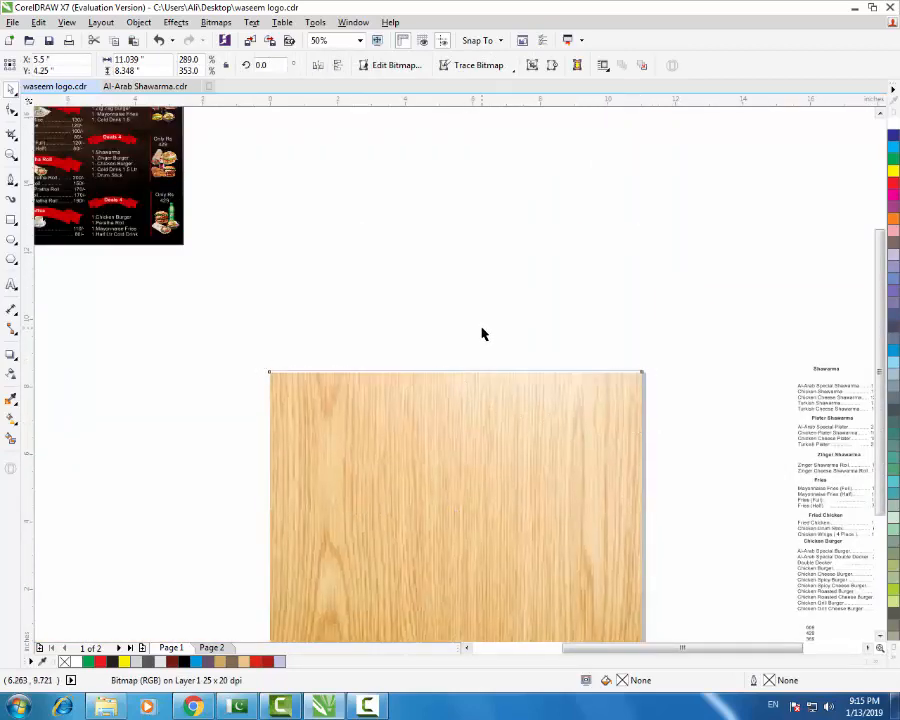
pyautogui.scroll(5, 458, 379)
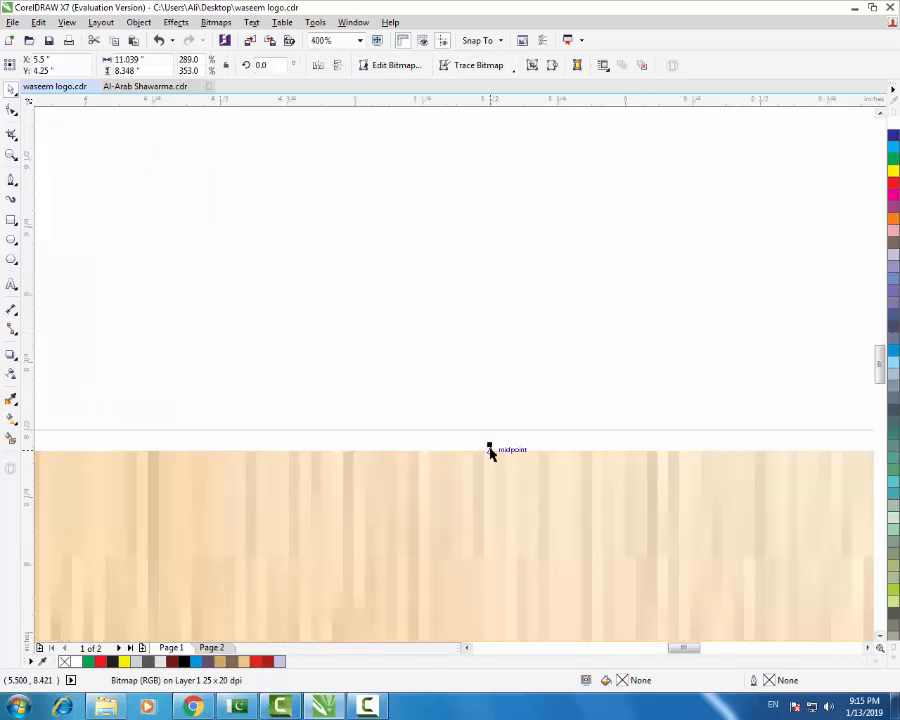
pyautogui.moveTo(491, 442); pyautogui.dragTo(492, 428)
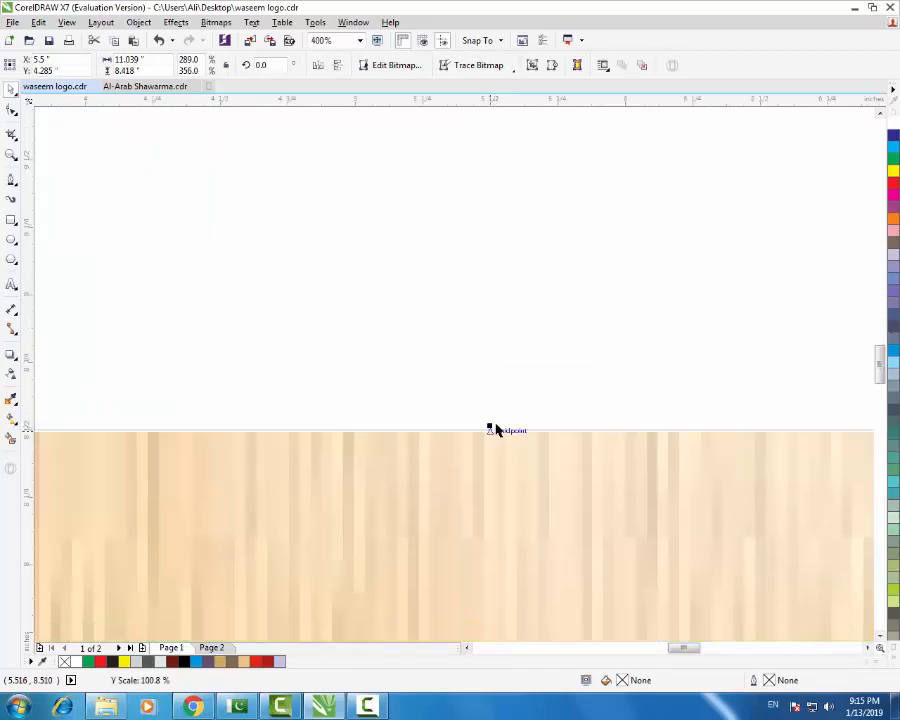
pyautogui.scroll(-2, 463, 402)
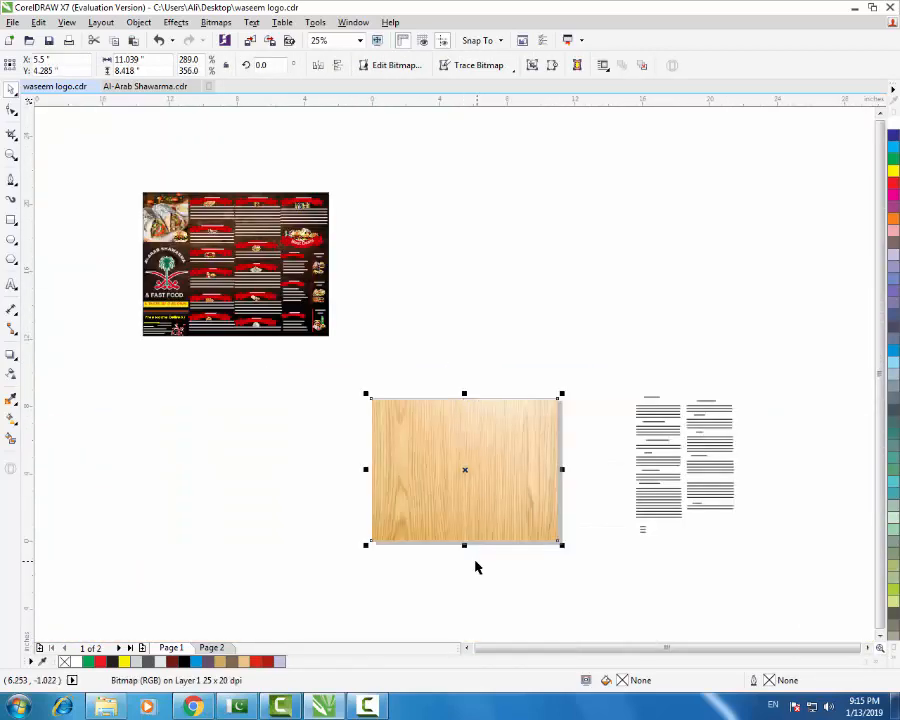
pyautogui.scroll(2, 466, 550)
pyautogui.scroll(3, 456, 495)
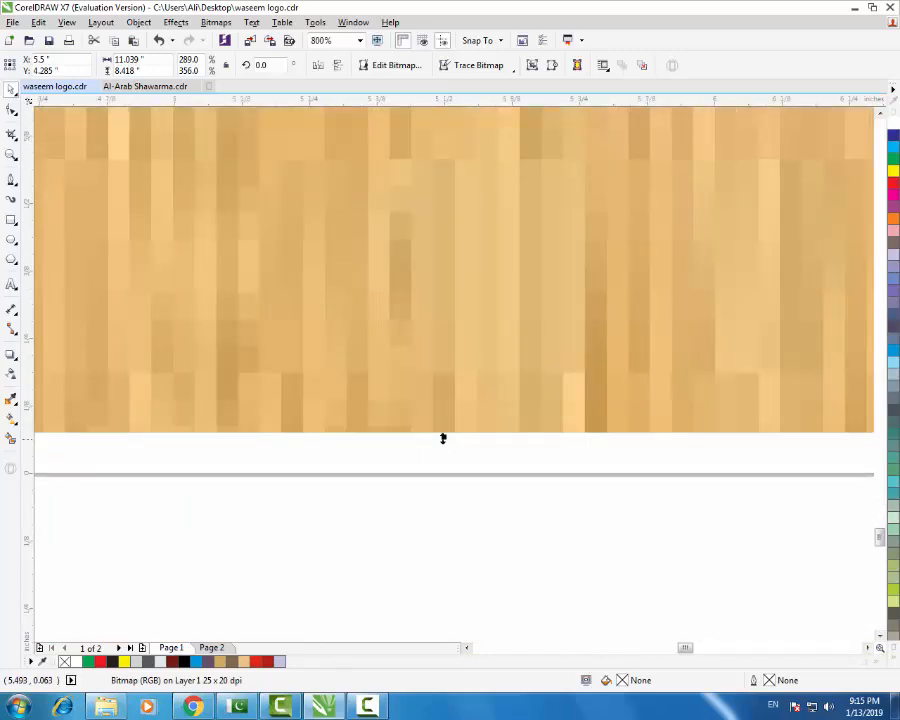
pyautogui.moveTo(443, 438); pyautogui.dragTo(444, 474)
pyautogui.scroll(-4, 460, 555)
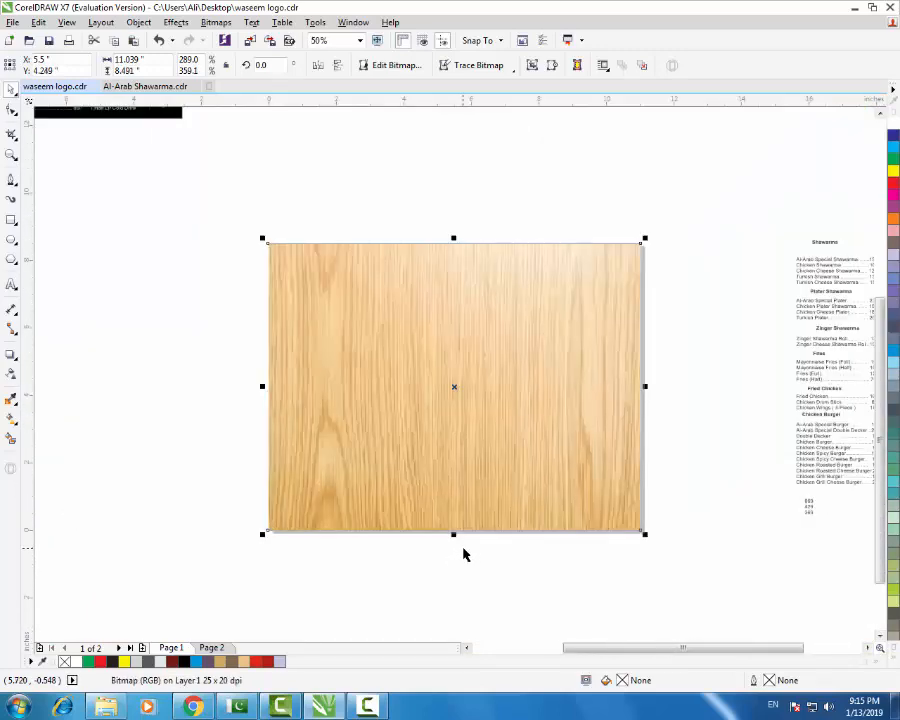
pyautogui.click(556, 537)
pyautogui.scroll(-1, 552, 532)
# - Drop a copy of the dark menu group left of the page and shrink it to about 79%
pyautogui.moveTo(421, 148); pyautogui.dragTo(117, 392)
pyautogui.moveTo(279, 268); pyautogui.dragTo(315, 500)
pyautogui.rightClick(315, 501)
pyautogui.moveTo(375, 502); pyautogui.dragTo(245, 505)
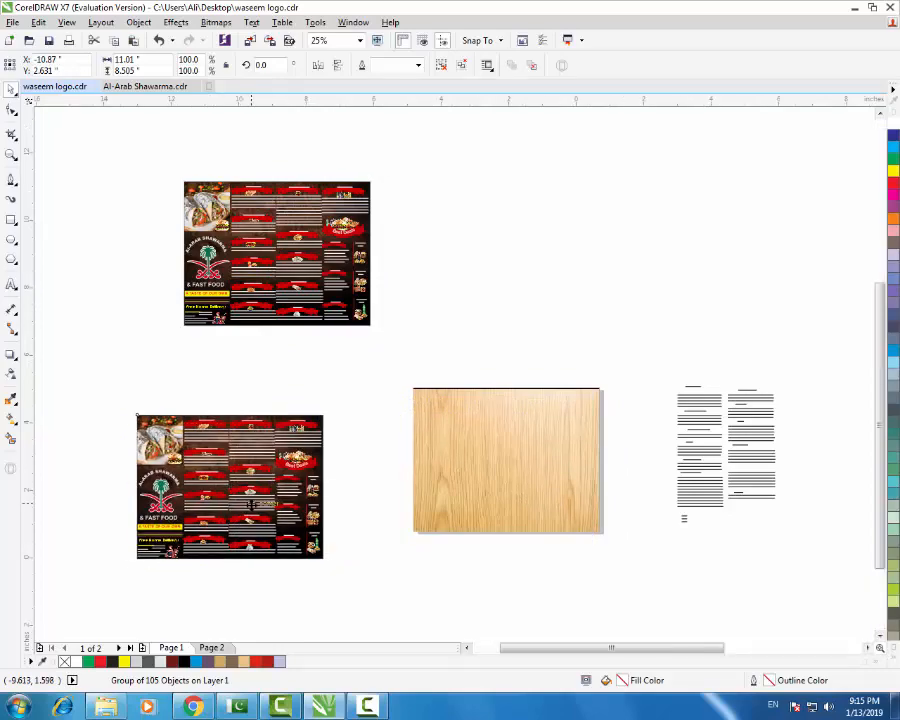
pyautogui.scroll(1, 245, 505)
pyautogui.moveTo(396, 324); pyautogui.dragTo(318, 393)
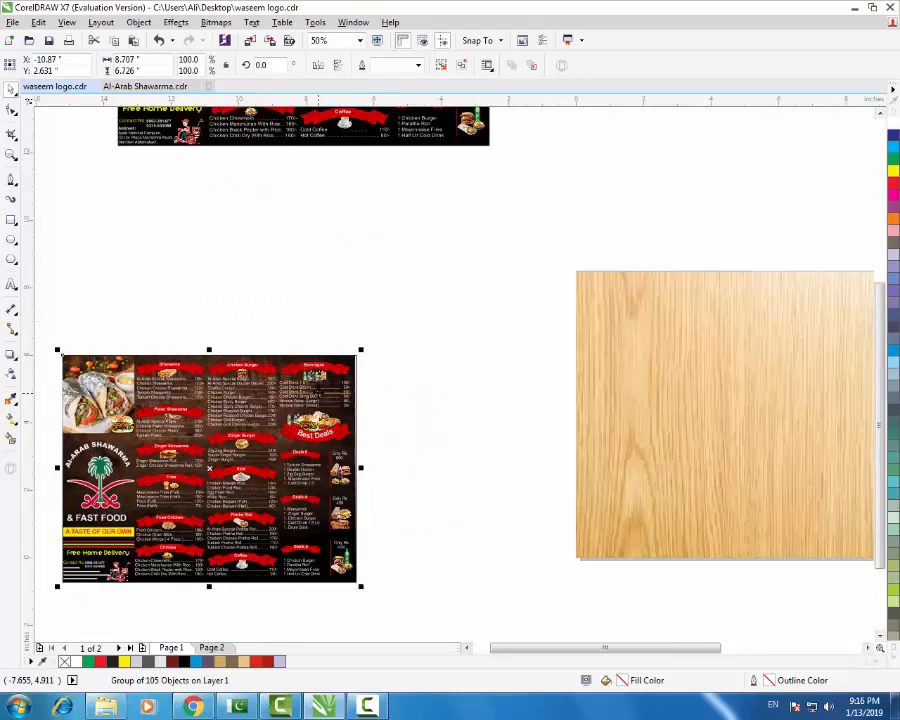
# - Undo the copy's resize and center the menu over the wood board with C and E
pyautogui.hotkey('ctrl', 'z')
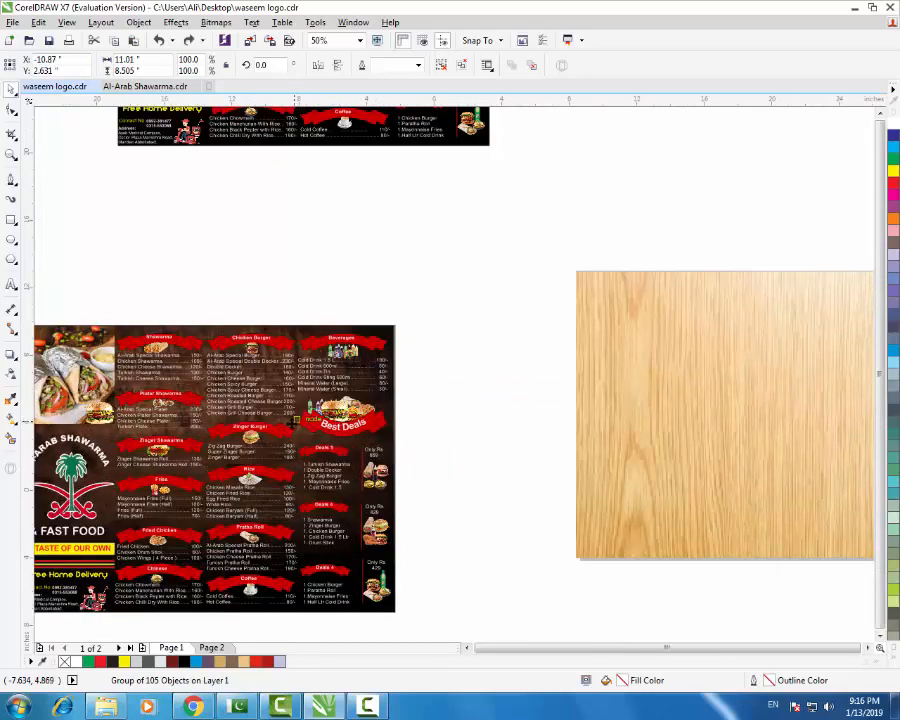
pyautogui.scroll(-1, 318, 393)
pyautogui.keyDown('shift'); pyautogui.click(547, 428); pyautogui.keyUp('shift')
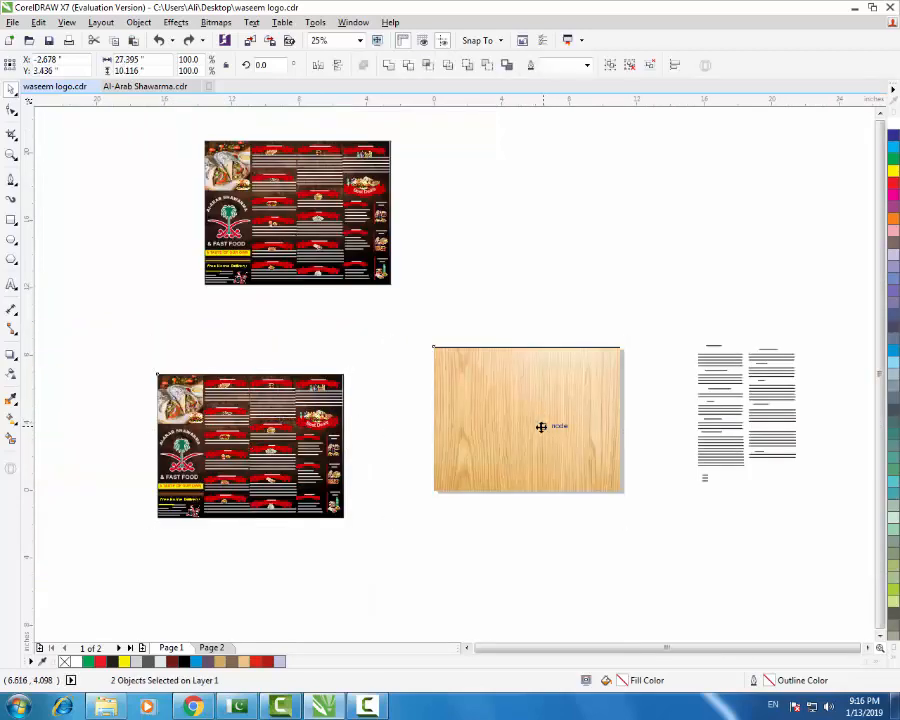
pyautogui.press('c')
pyautogui.press('e')
pyautogui.click(568, 550)
# - Scale the menu group down to about 90% of its size
pyautogui.click(434, 348)
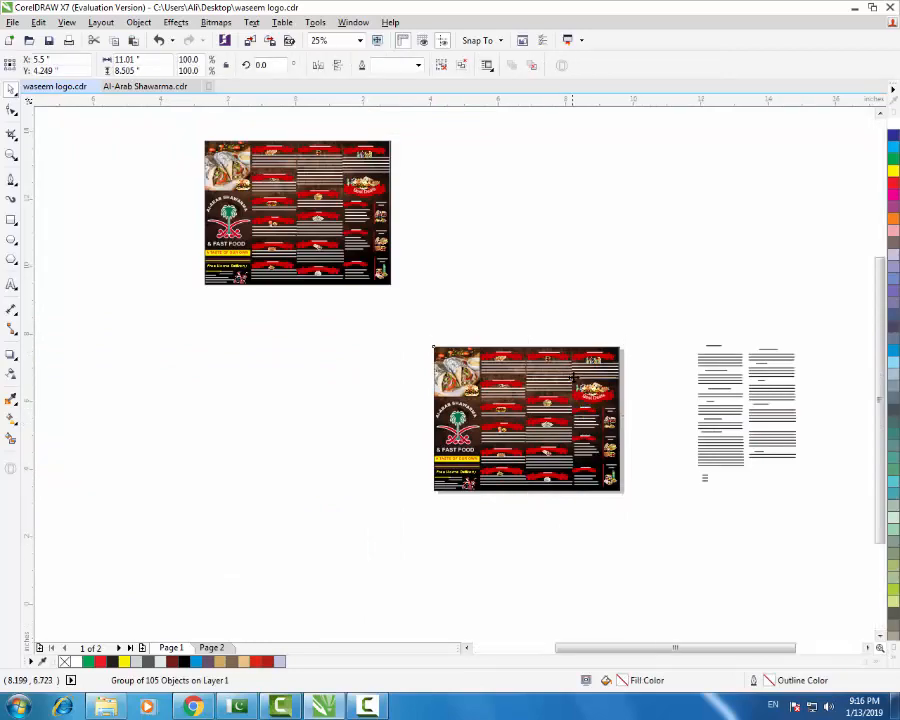
pyautogui.scroll(1, 670, 320)
pyautogui.moveTo(670, 314); pyautogui.dragTo(653, 323)
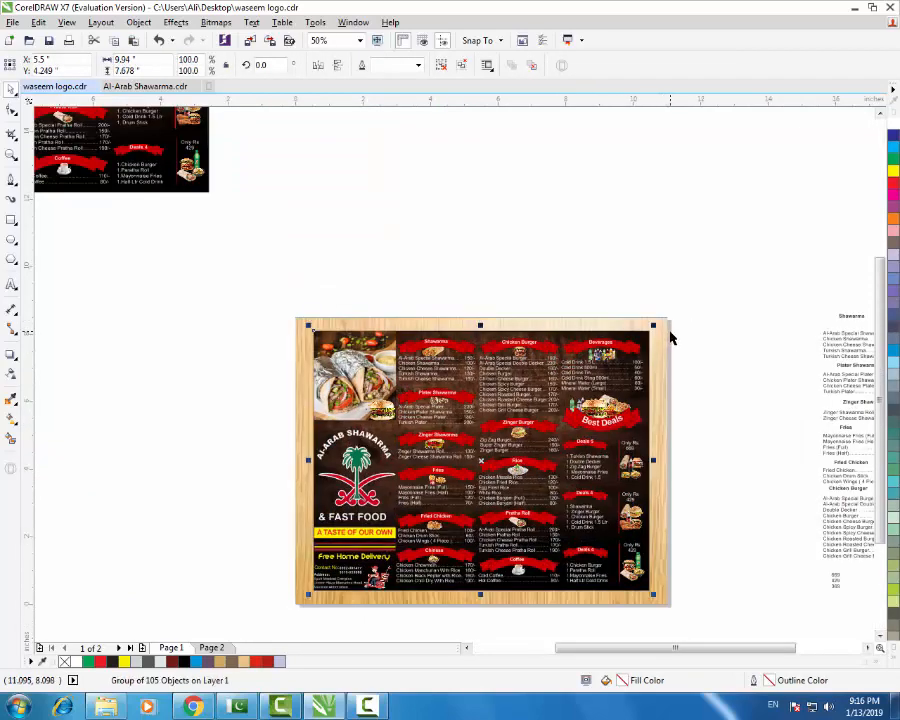
pyautogui.click(680, 523)
# - Align the menu to the wood board's top and left edges with T and L
pyautogui.click(618, 558)
pyautogui.keyDown('shift'); pyautogui.click(529, 321); pyautogui.keyUp('shift')
pyautogui.press('t')
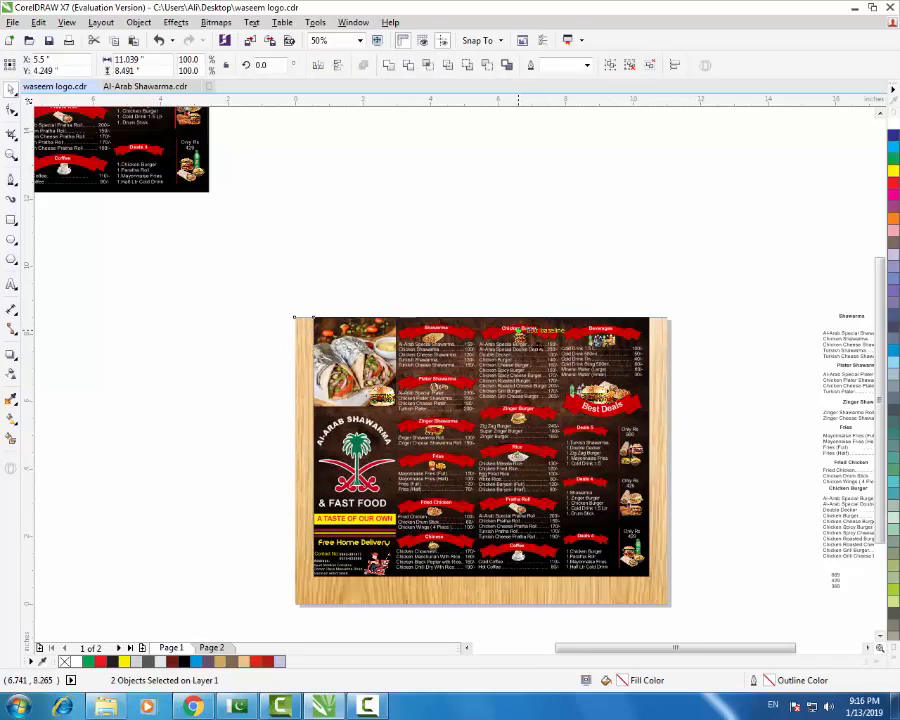
pyautogui.press('l')
pyautogui.click(691, 441)
pyautogui.click(629, 564)
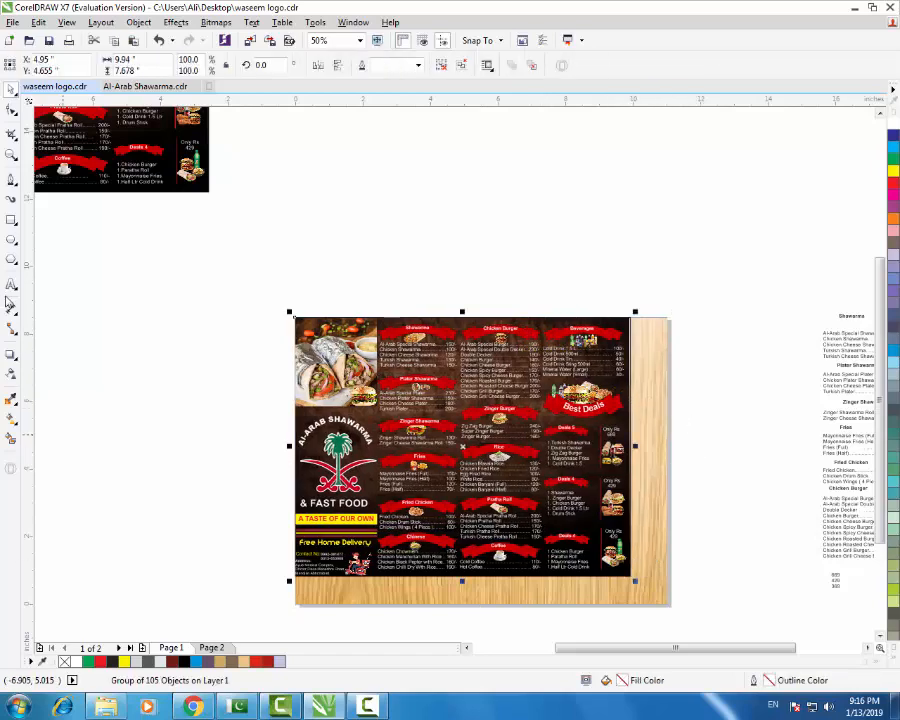
pyautogui.click(11, 355)
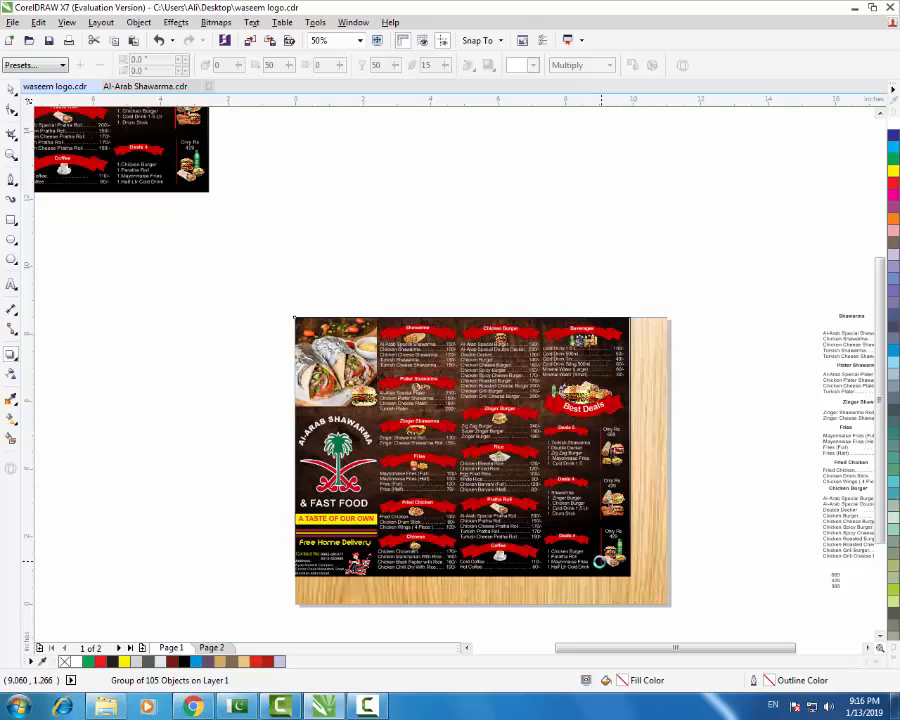
# - Add a flat drop shadow to the menu and move the menu to the board's centre
pyautogui.moveTo(597, 560)
pyautogui.mouseDown()
pyautogui.moveTo(275, 297)
pyautogui.moveTo(645, 606)
pyautogui.mouseUp()
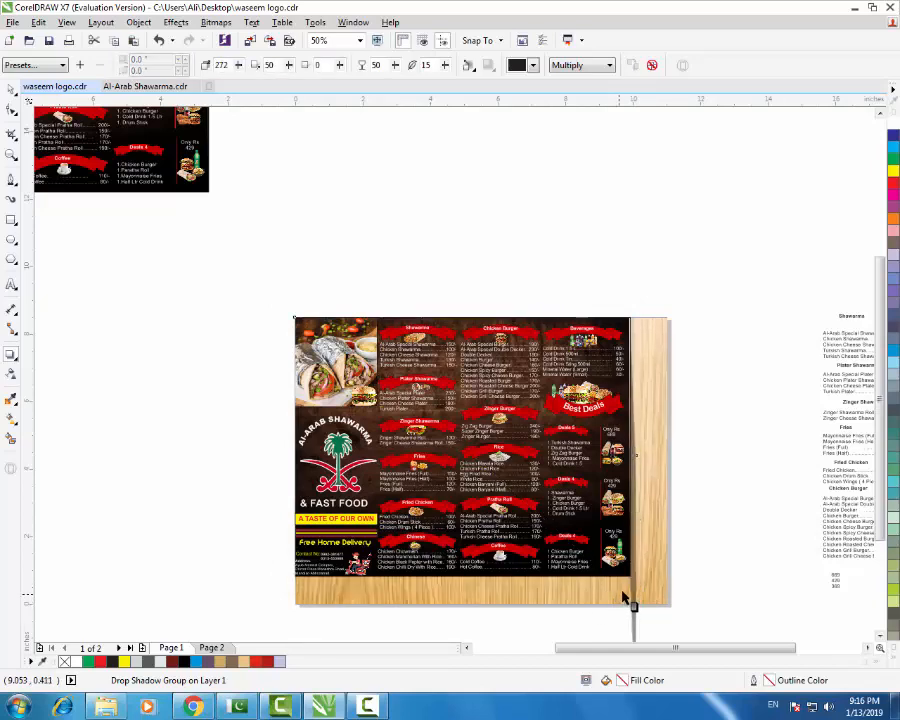
pyautogui.hotkey('ctrl', 'z')
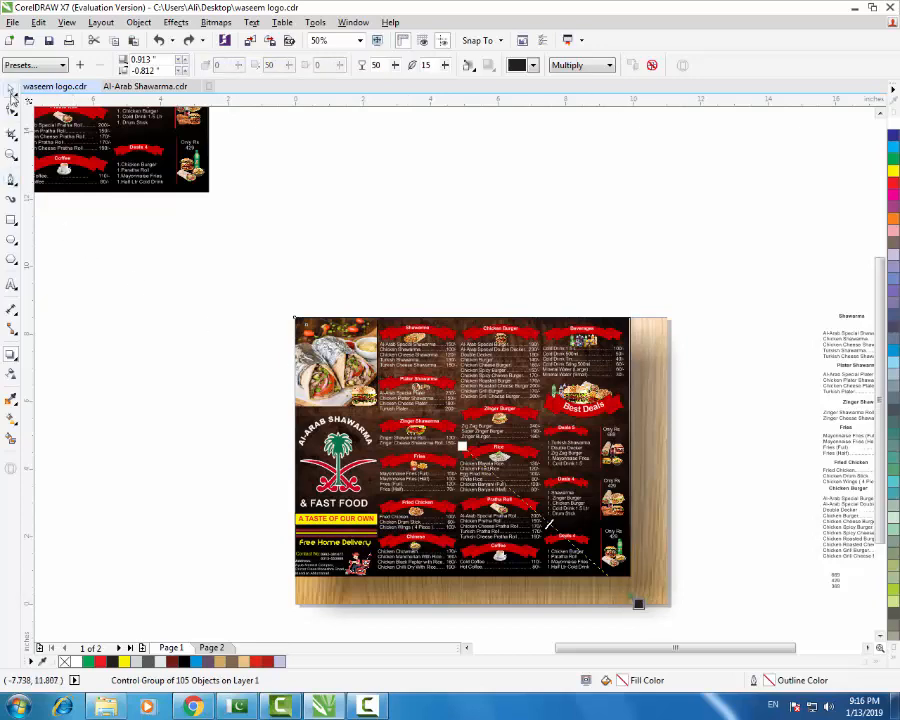
pyautogui.click(11, 93)
pyautogui.moveTo(430, 414); pyautogui.dragTo(477, 436)
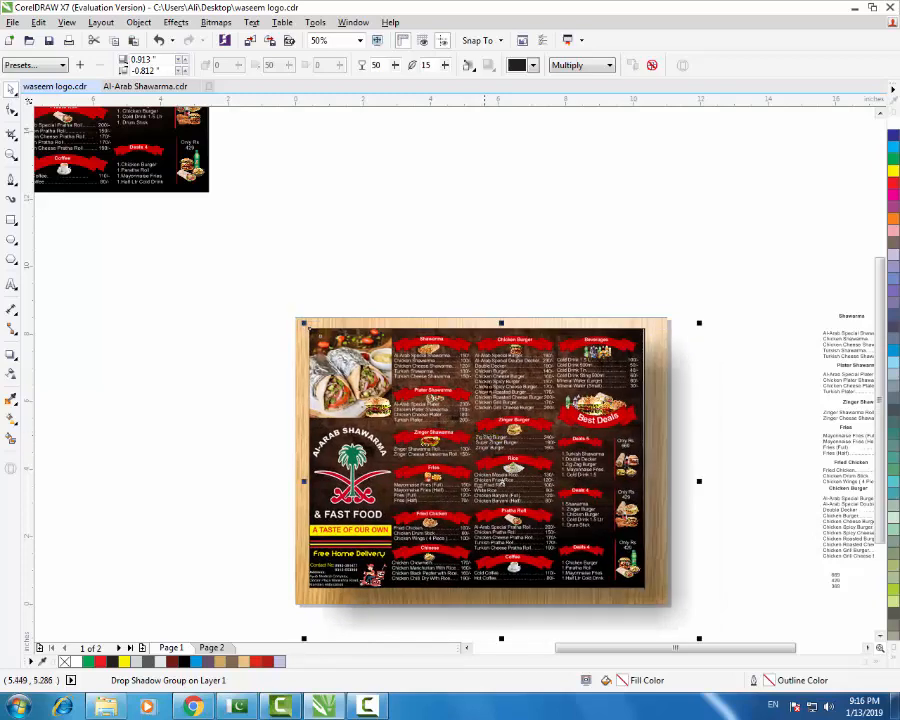
# - Center the shadow directly under the menu and set its opacity to 100
pyautogui.click(12, 356)
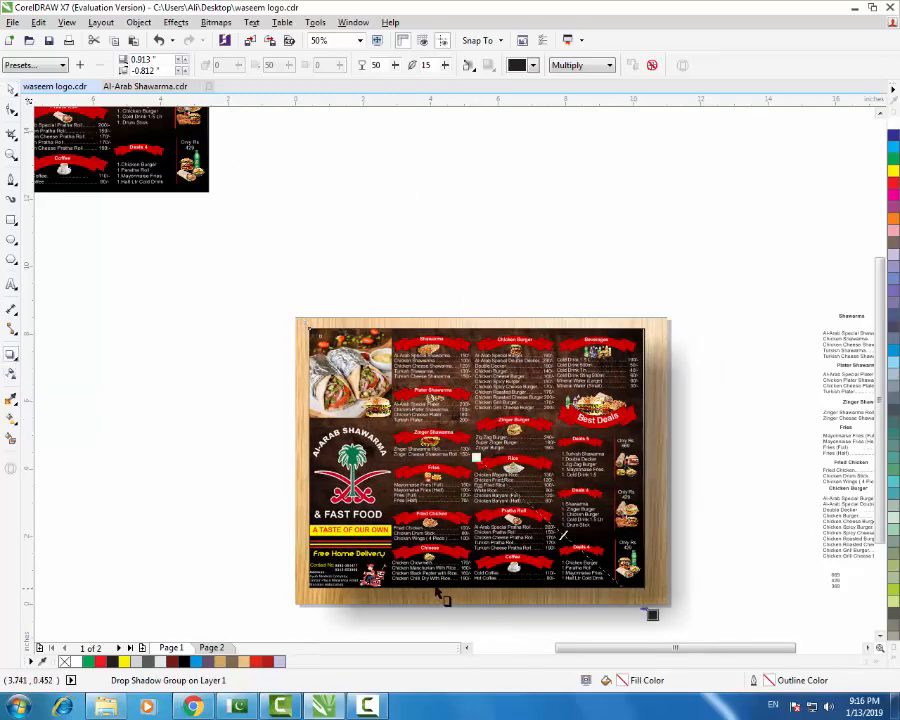
pyautogui.moveTo(460, 584); pyautogui.dragTo(471, 334)
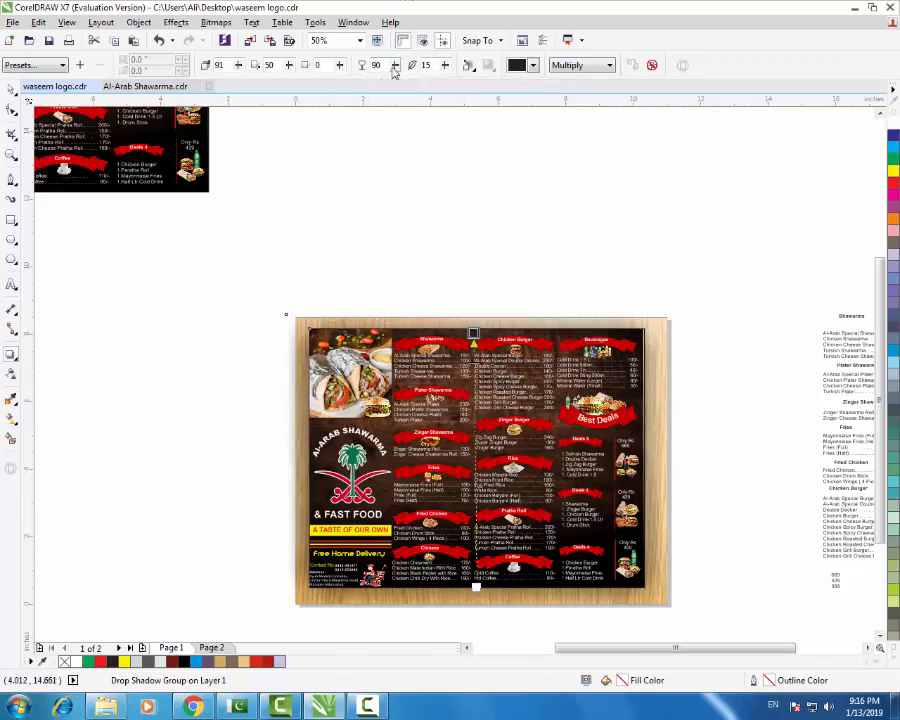
pyautogui.write('10')
pyautogui.press('Return')
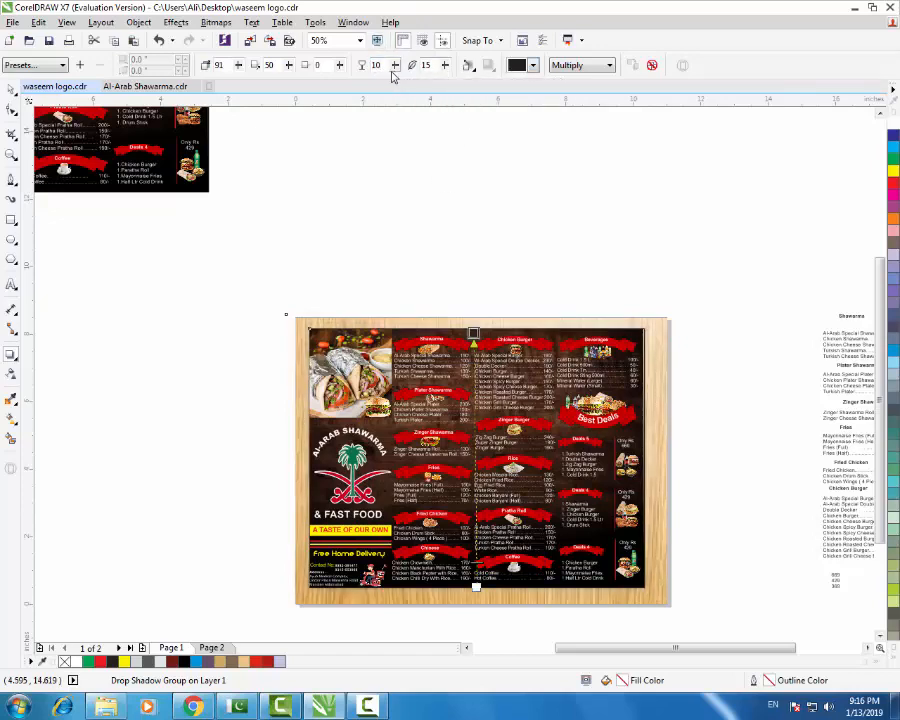
pyautogui.write('100')
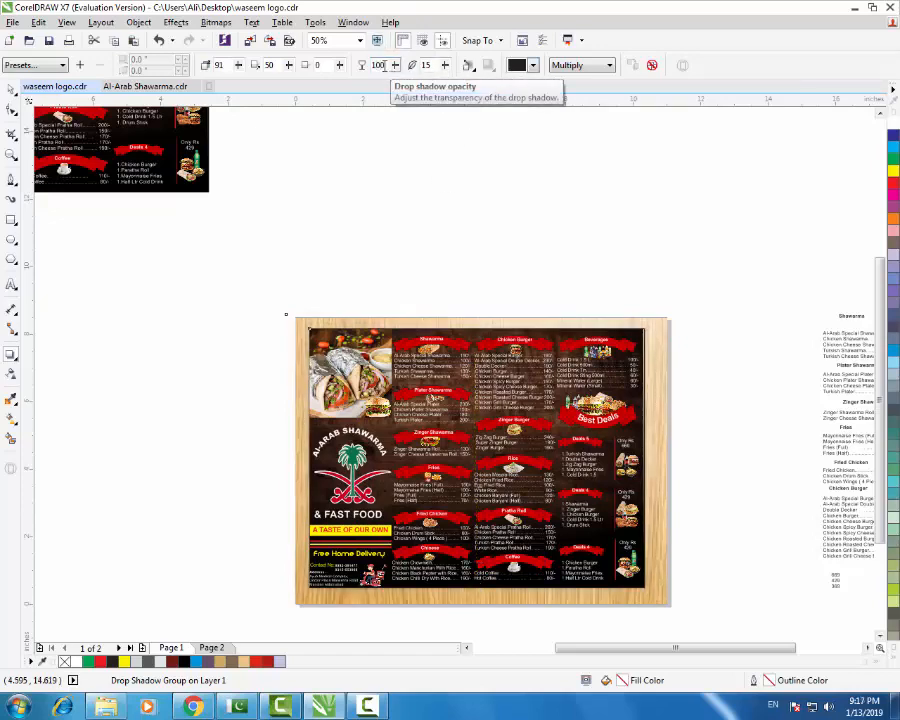
pyautogui.press('Return')
# - Set the shadow feathering direction to Outside and adjust its position around the menu
pyautogui.click(533, 65)
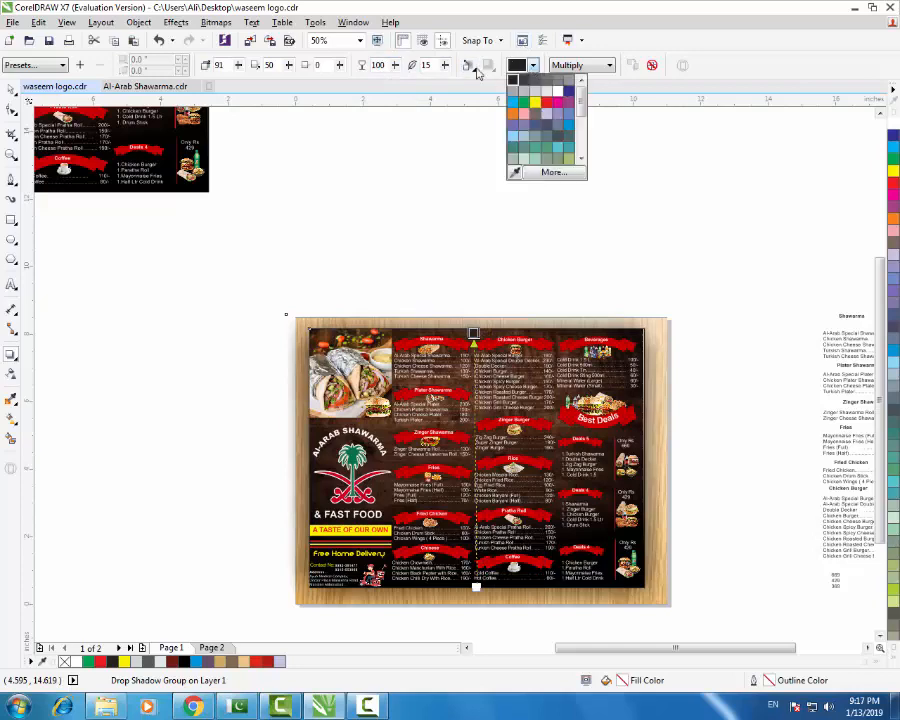
pyautogui.click(466, 65)
pyautogui.click(467, 65)
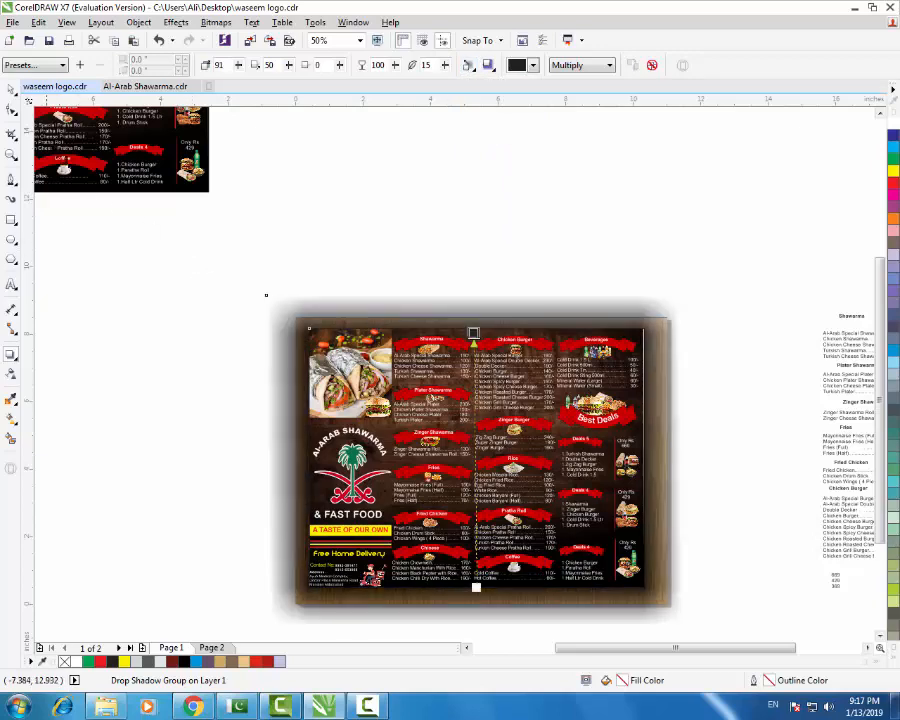
pyautogui.moveTo(502, 505); pyautogui.dragTo(474, 480)
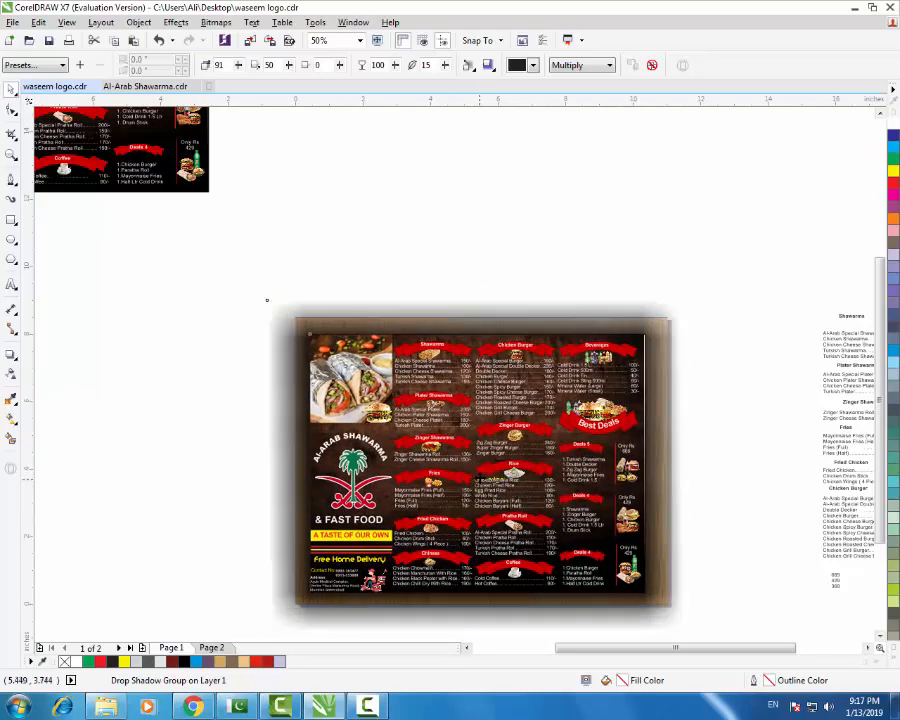
pyautogui.click(149, 362)
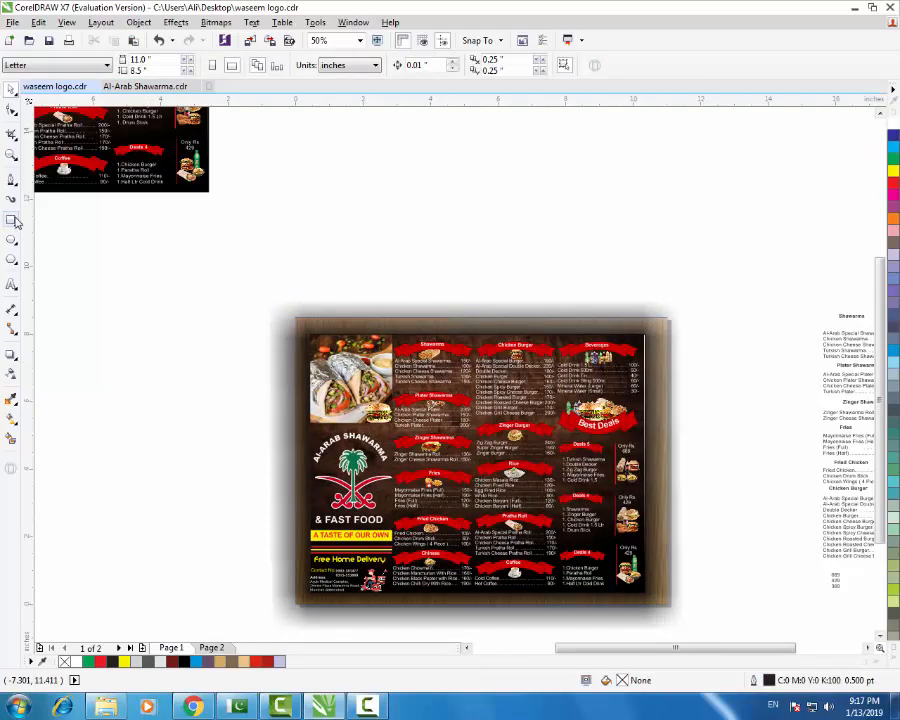
# - Draw a white rectangle around the shadowed menu and send it behind with Shift+PgDn
pyautogui.click(11, 219)
pyautogui.moveTo(256, 288); pyautogui.dragTo(699, 600)
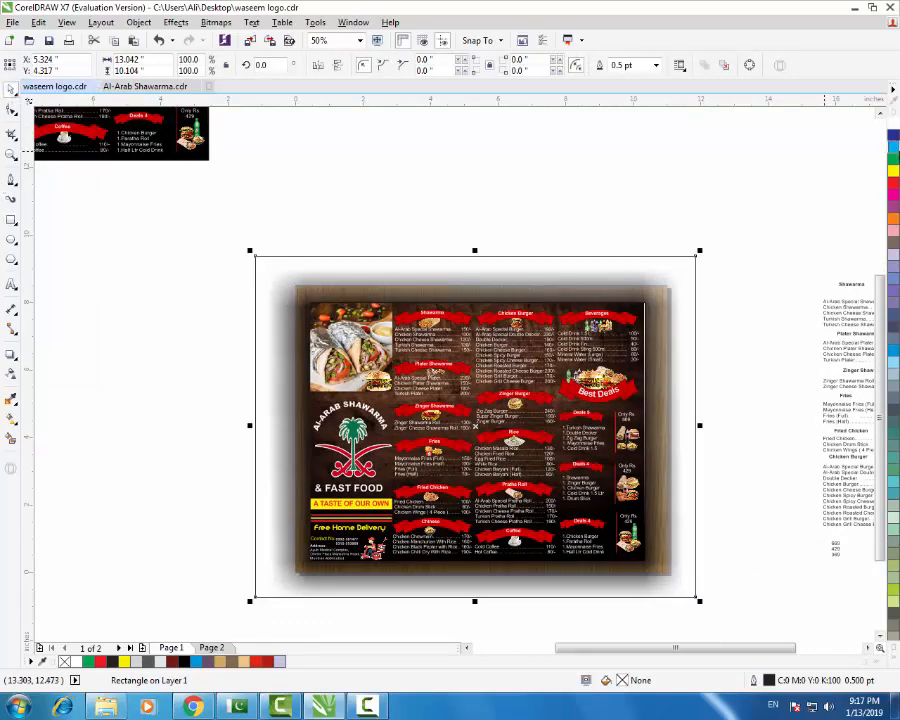
pyautogui.click(893, 123)
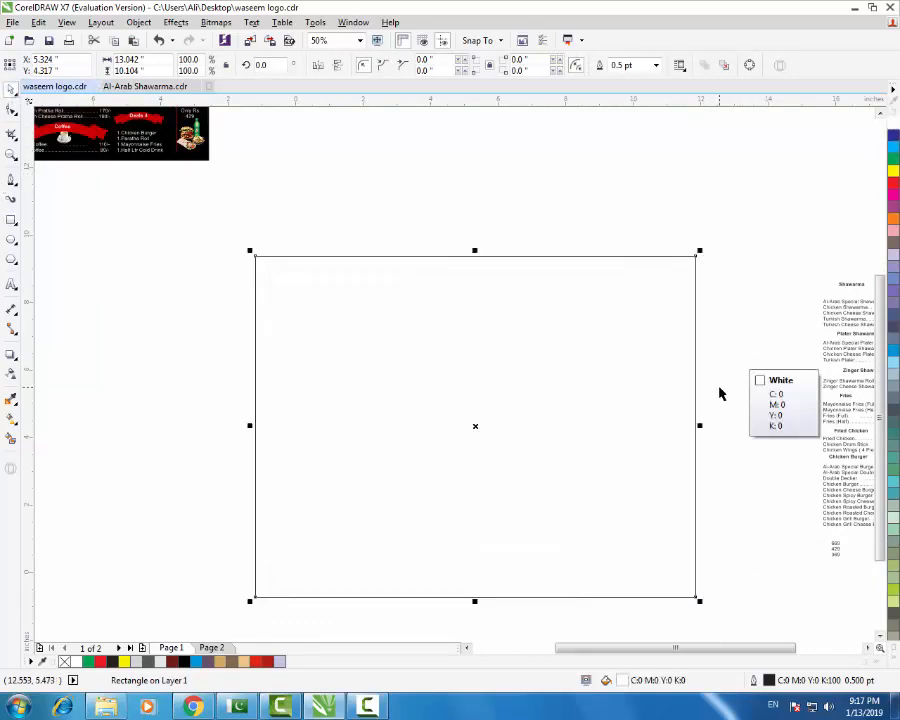
pyautogui.hotkey('shift', 'pagedown')
# - Try skewing the menu's right side upward, then undo the skew
pyautogui.click(412, 300)
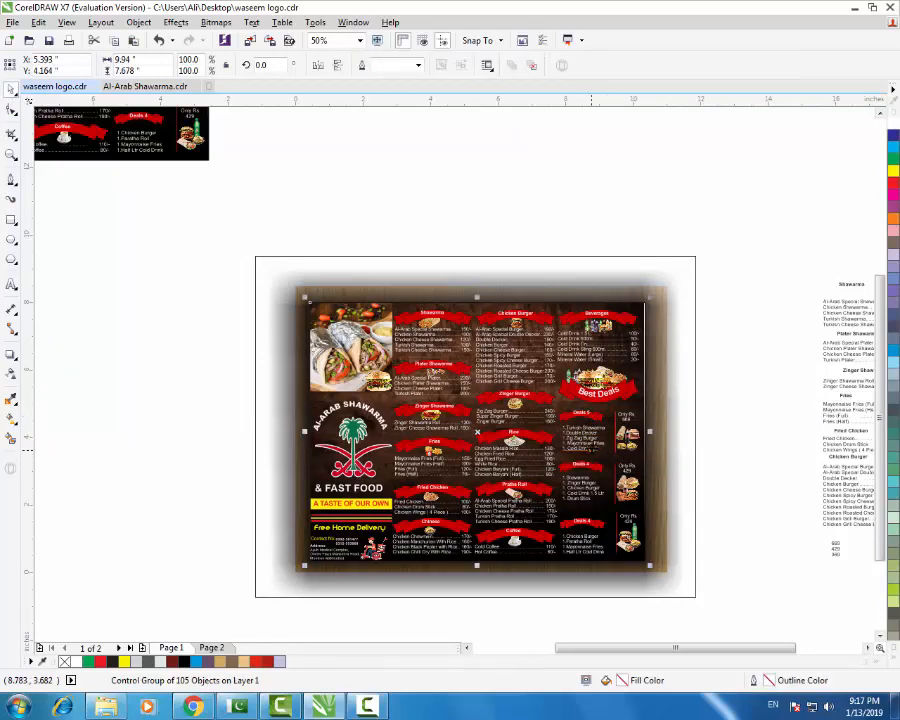
pyautogui.click(590, 453)
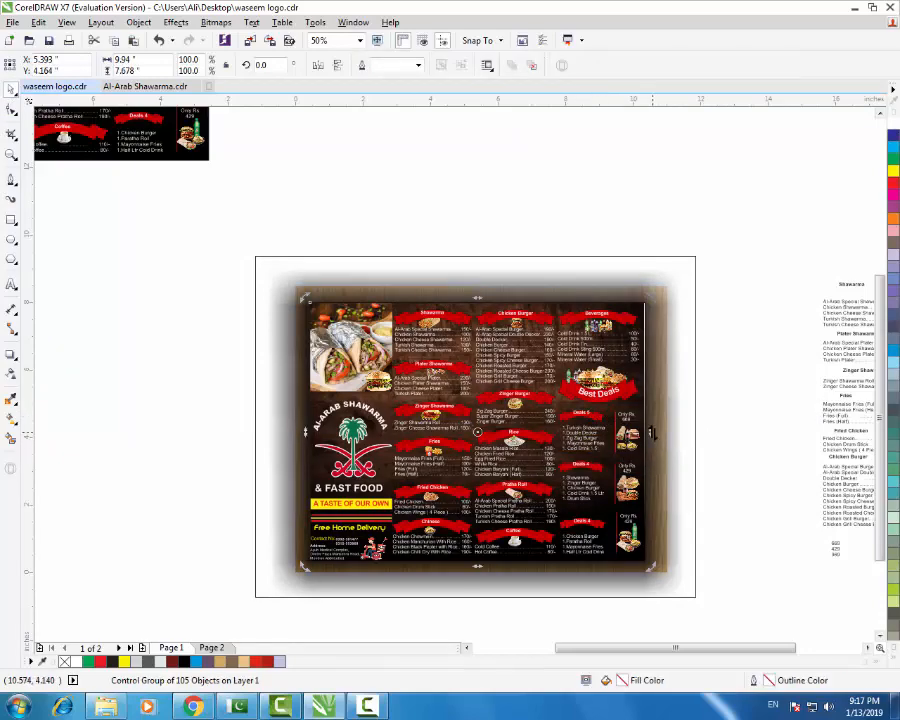
pyautogui.moveTo(652, 432); pyautogui.dragTo(649, 411)
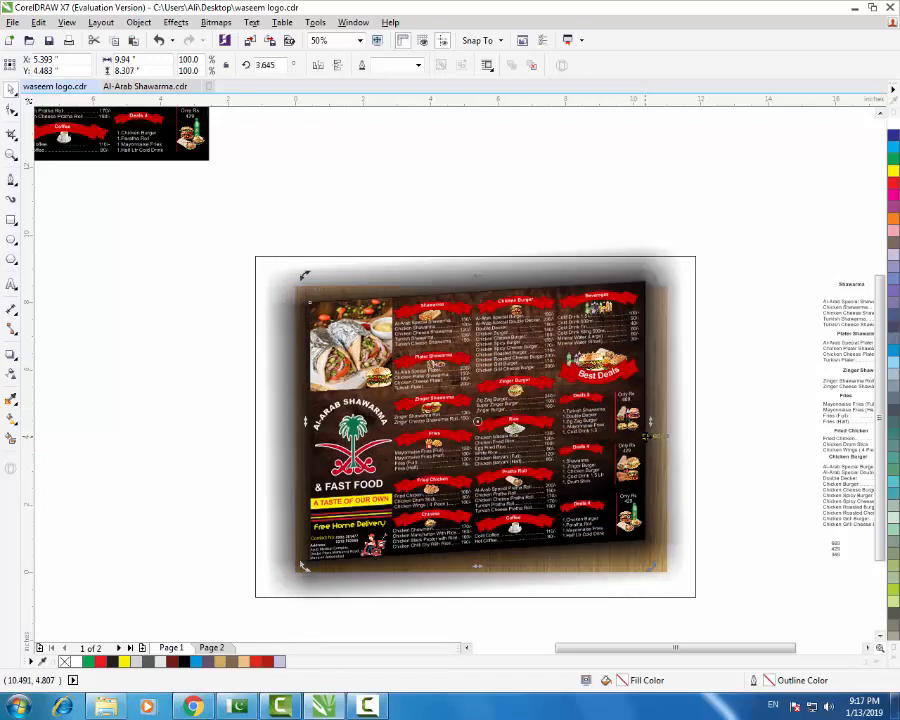
pyautogui.hotkey('ctrl', 'z')
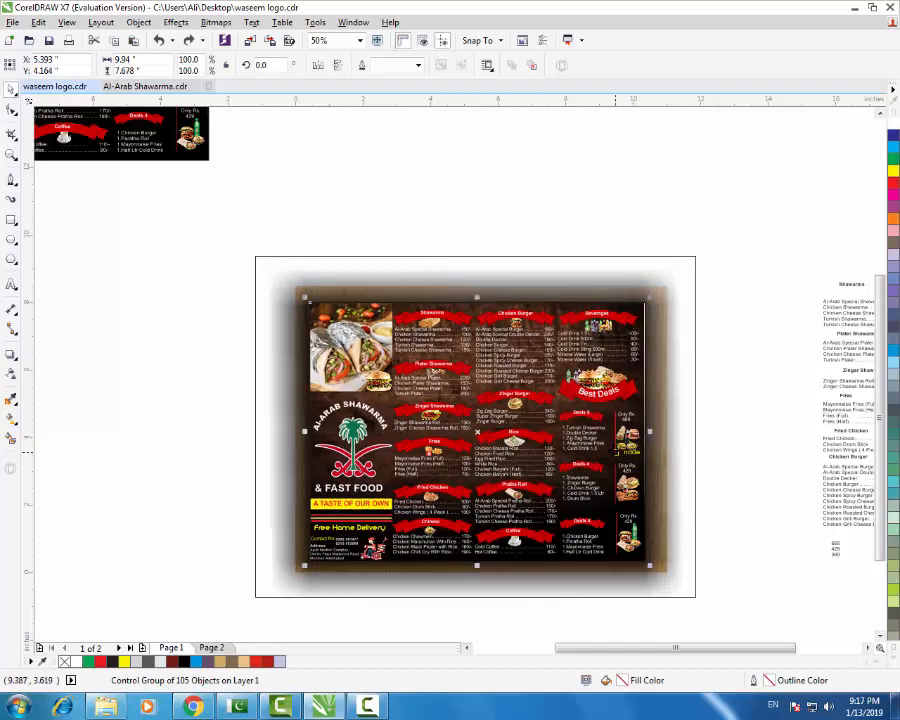
pyautogui.click(267, 303)
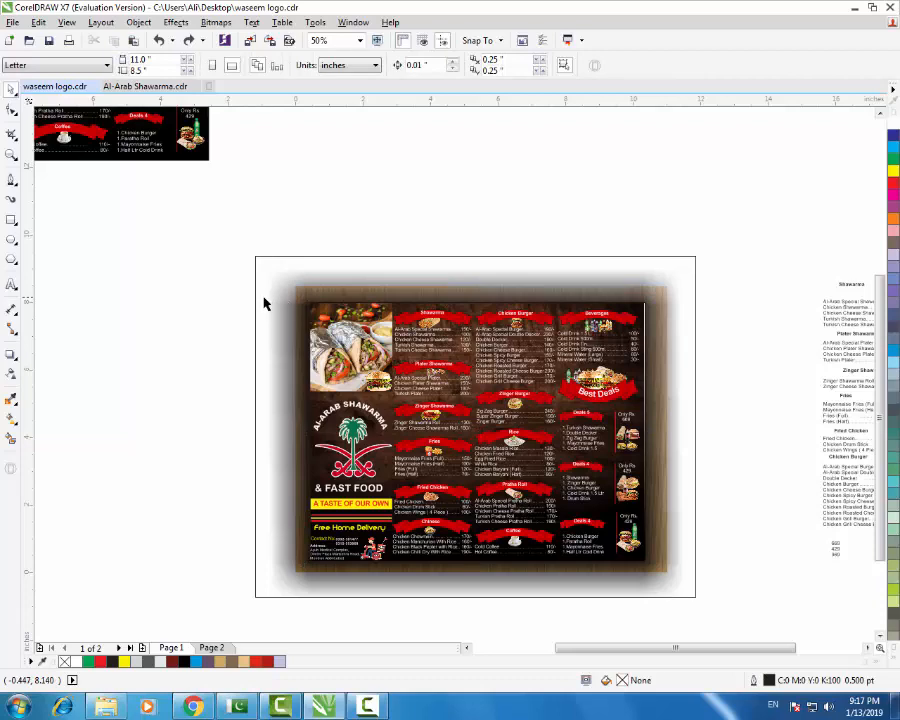
# - Draw a new rectangle over the menu picture
pyautogui.scroll(-1, 597, 300)
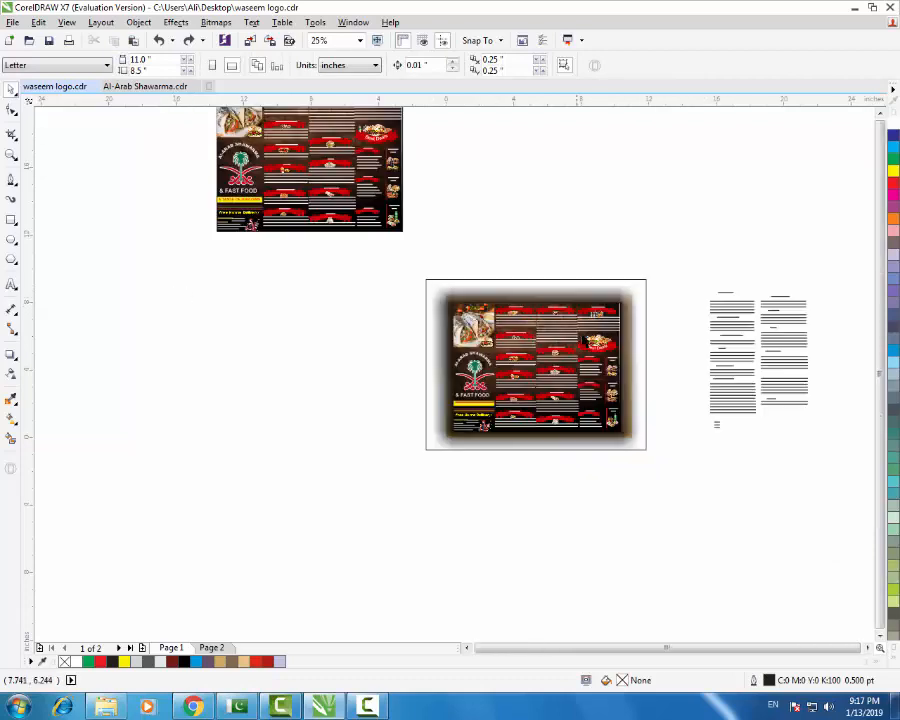
pyautogui.click(11, 219)
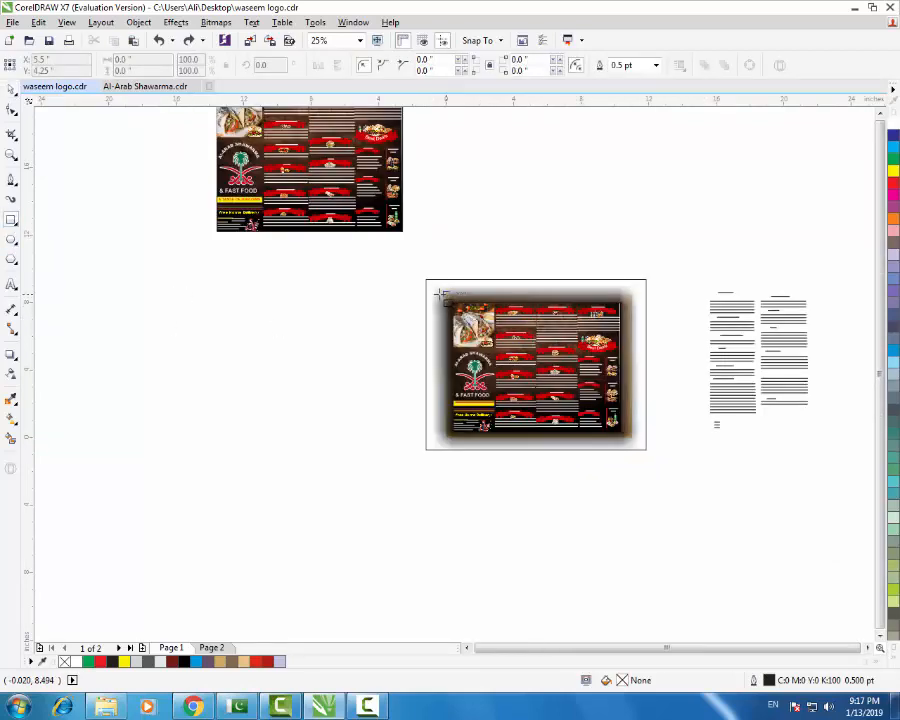
pyautogui.moveTo(441, 295); pyautogui.dragTo(630, 437)
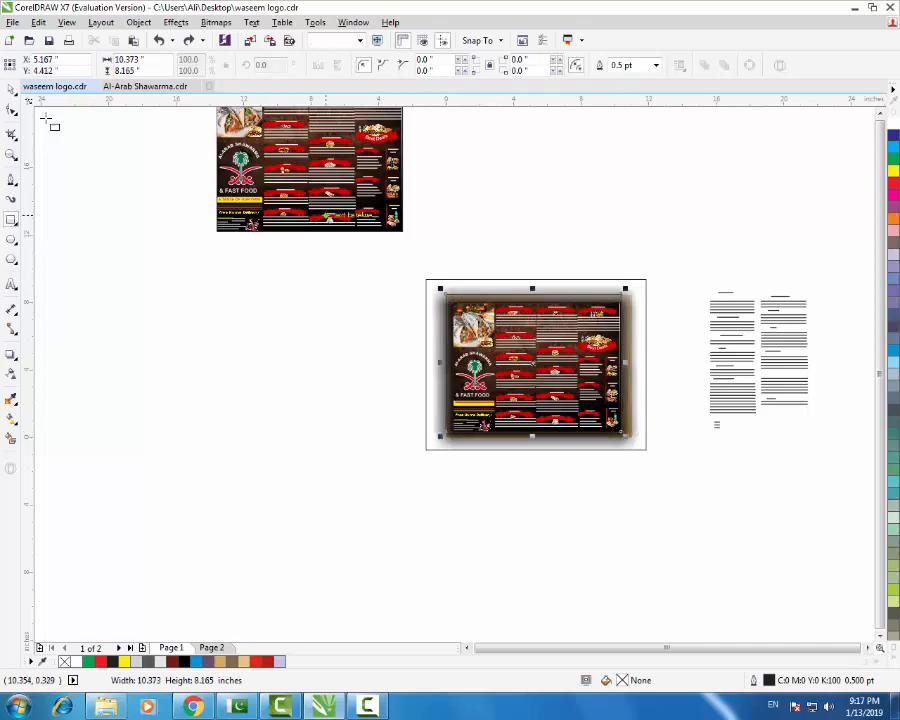
# - Fill the new rectangle black and offset the backing card down and to the right
pyautogui.click(894, 660)
pyautogui.click(881, 210)
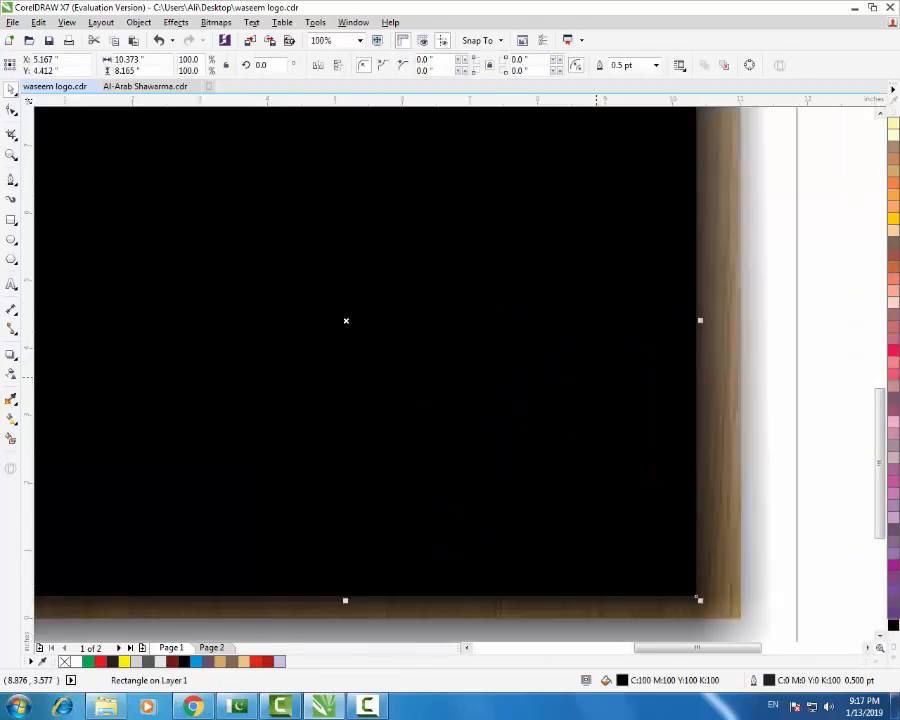
pyautogui.scroll(-1, 601, 384)
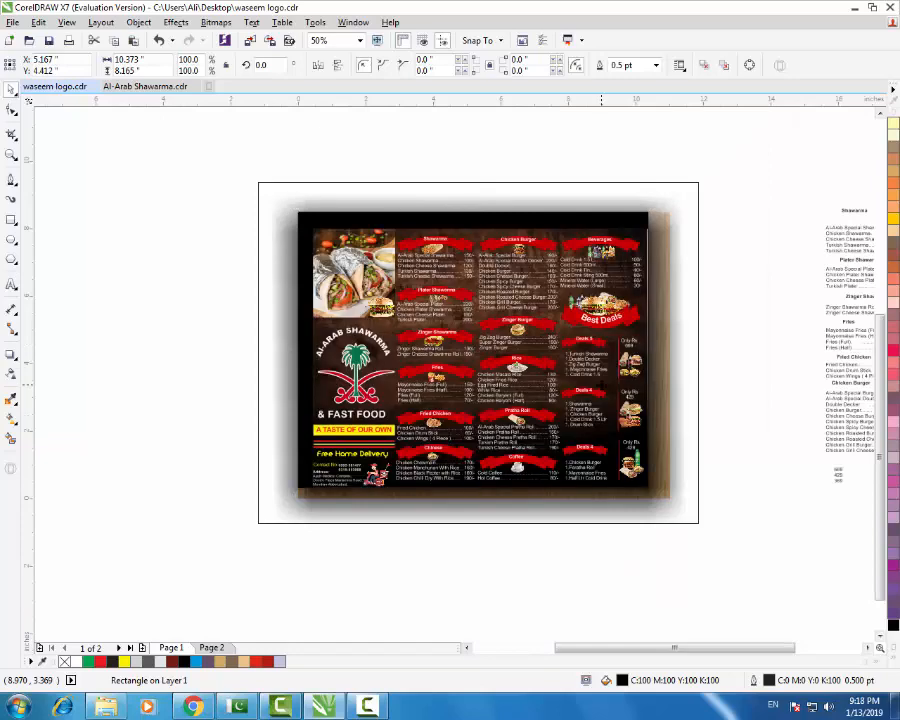
pyautogui.press('Down')
pyautogui.press('Down')
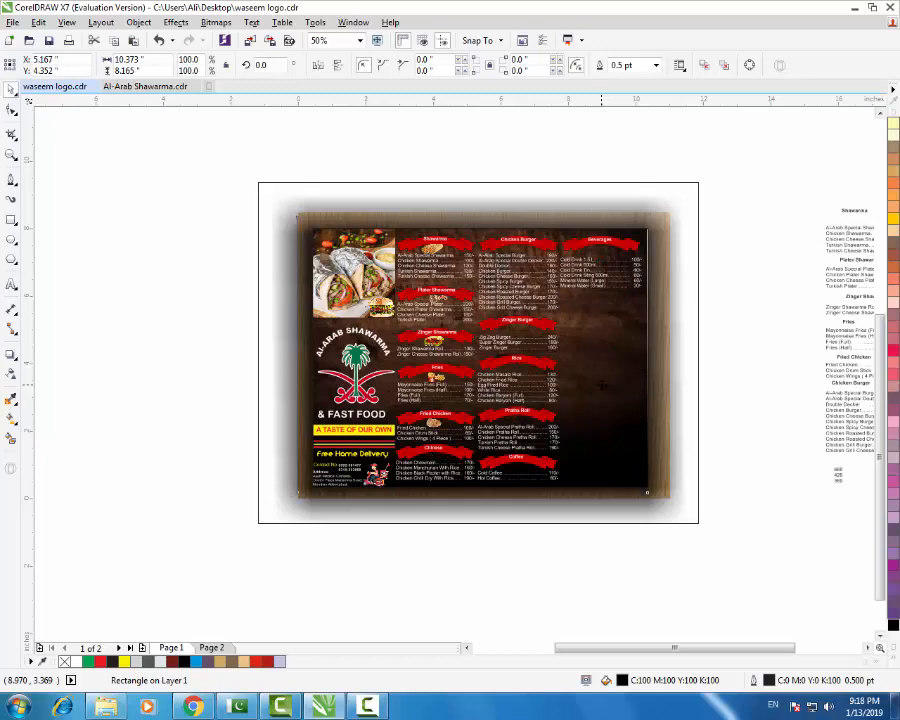
pyautogui.press('Down')
pyautogui.press('Down')
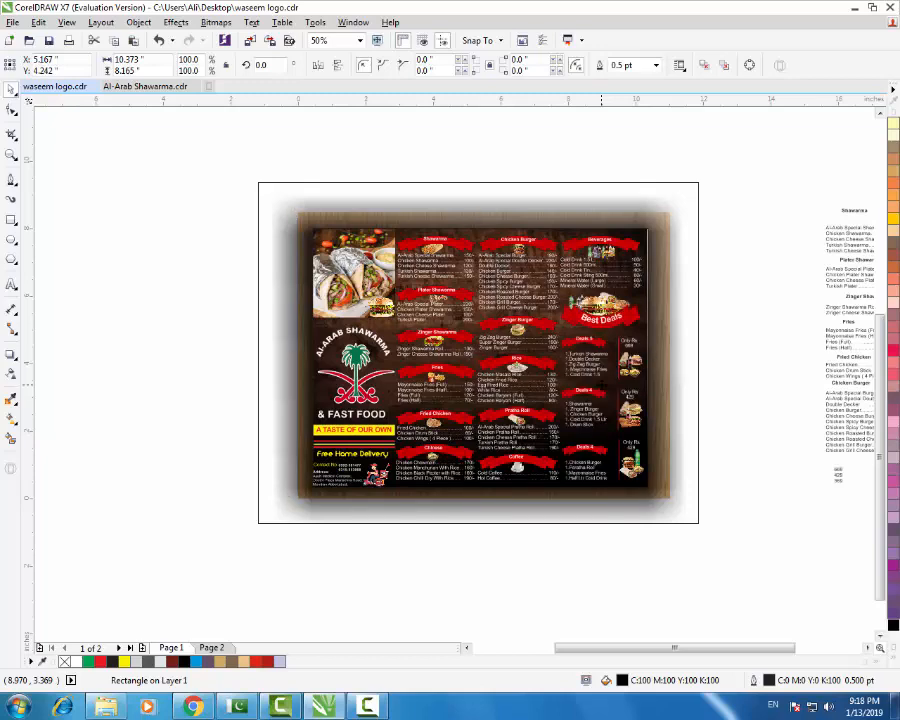
pyautogui.press('Down')
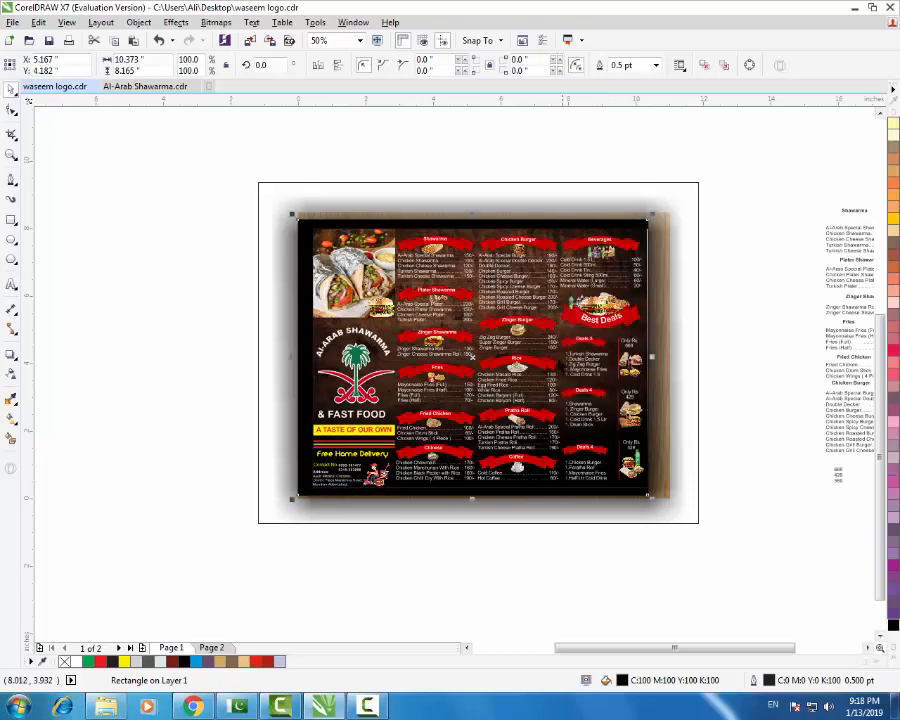
pyautogui.moveTo(473, 357); pyautogui.dragTo(484, 368)
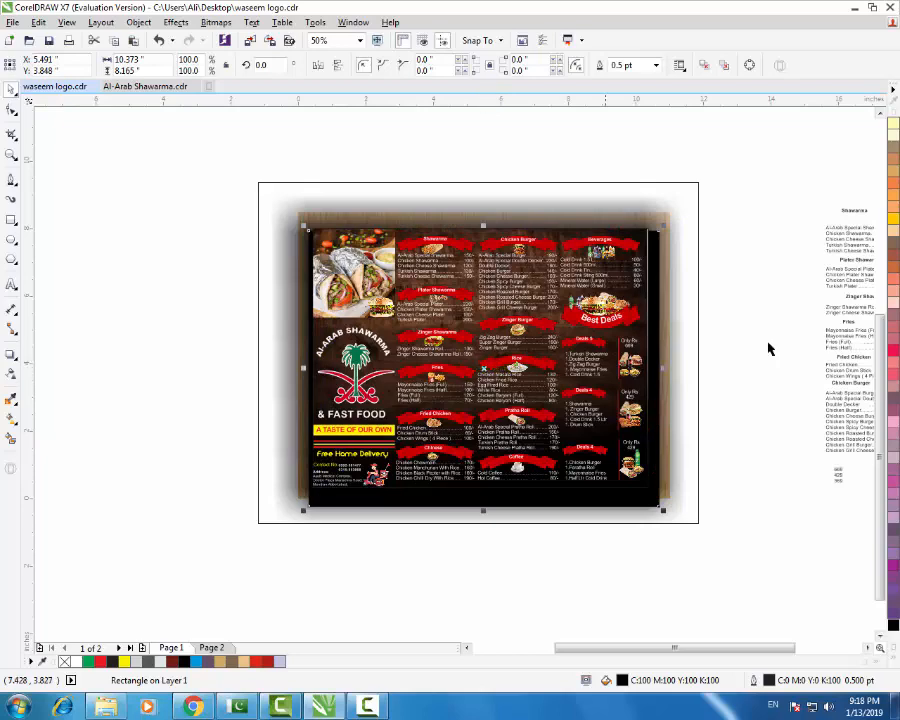
pyautogui.click(769, 400)
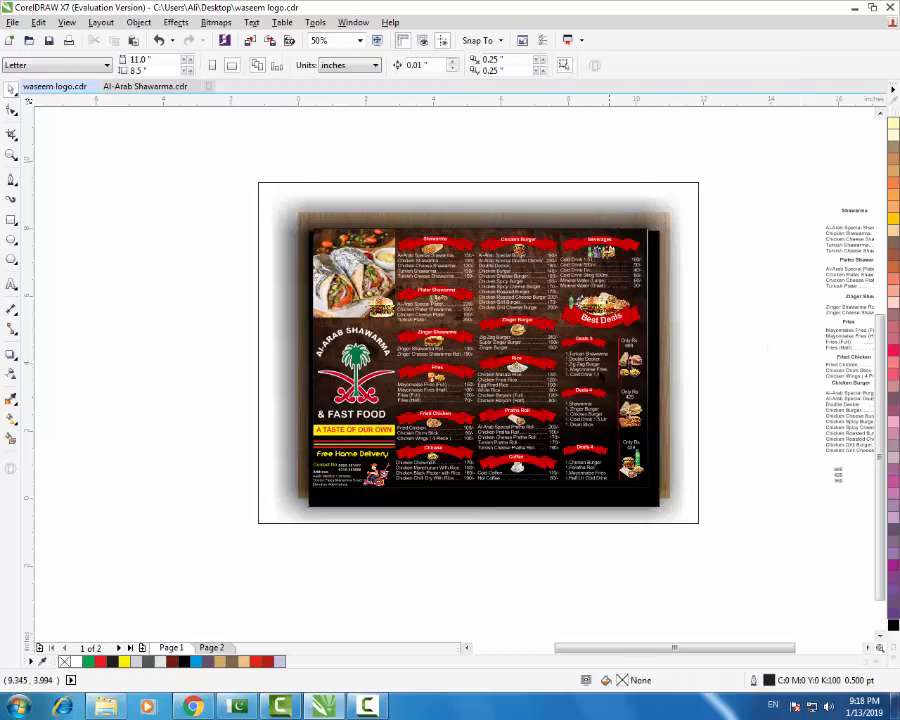
# - Move the white background rectangle aside to the left of the page
pyautogui.click(629, 507)
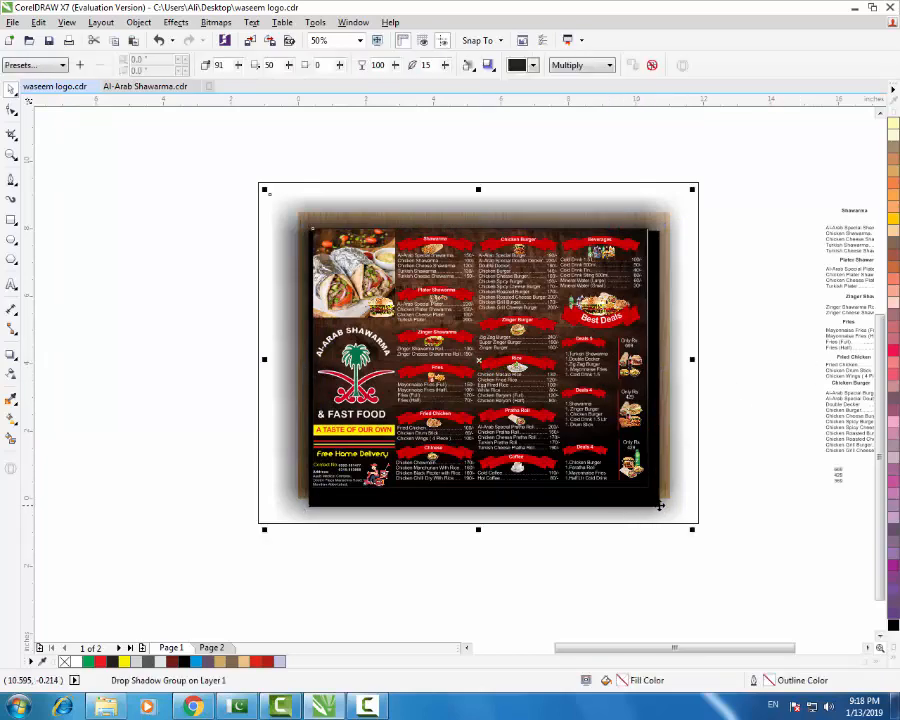
pyautogui.moveTo(660, 506); pyautogui.dragTo(296, 528)
pyautogui.click(597, 533)
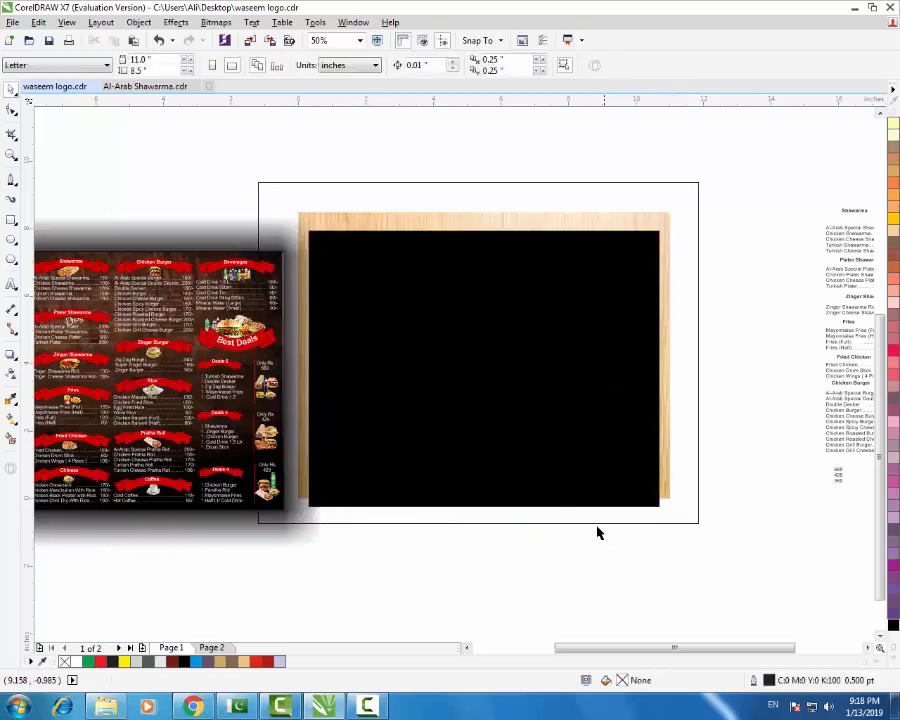
pyautogui.hotkey('ctrl', 'z')
pyautogui.moveTo(698, 528); pyautogui.dragTo(321, 554)
# - Tilt the shadowed menu with a skew, then reposition and enlarge it over the black card
pyautogui.click(658, 507)
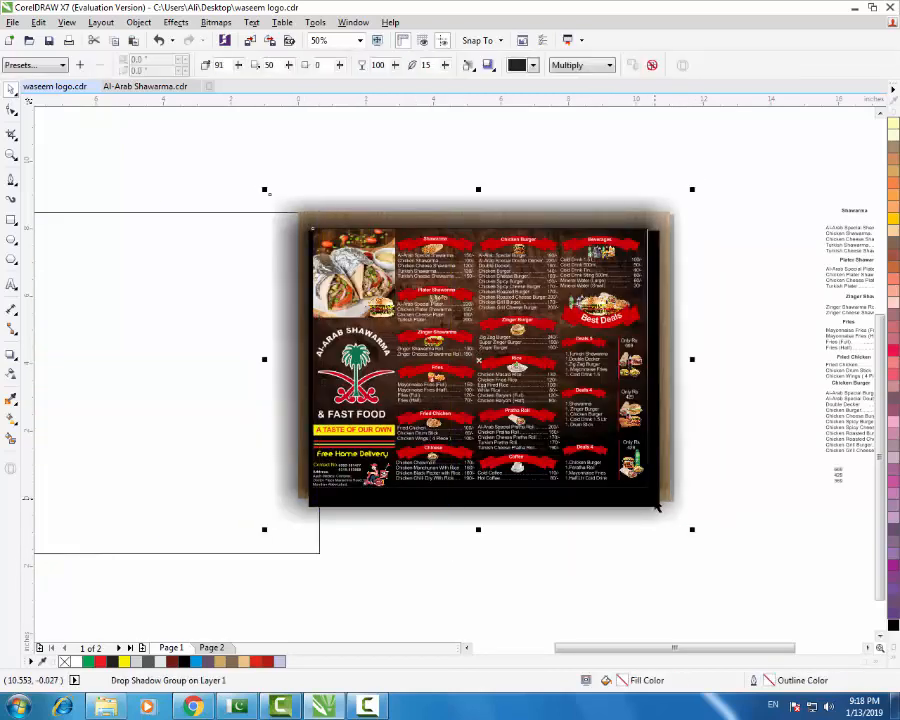
pyautogui.click(655, 498)
pyautogui.moveTo(692, 360); pyautogui.dragTo(686, 400)
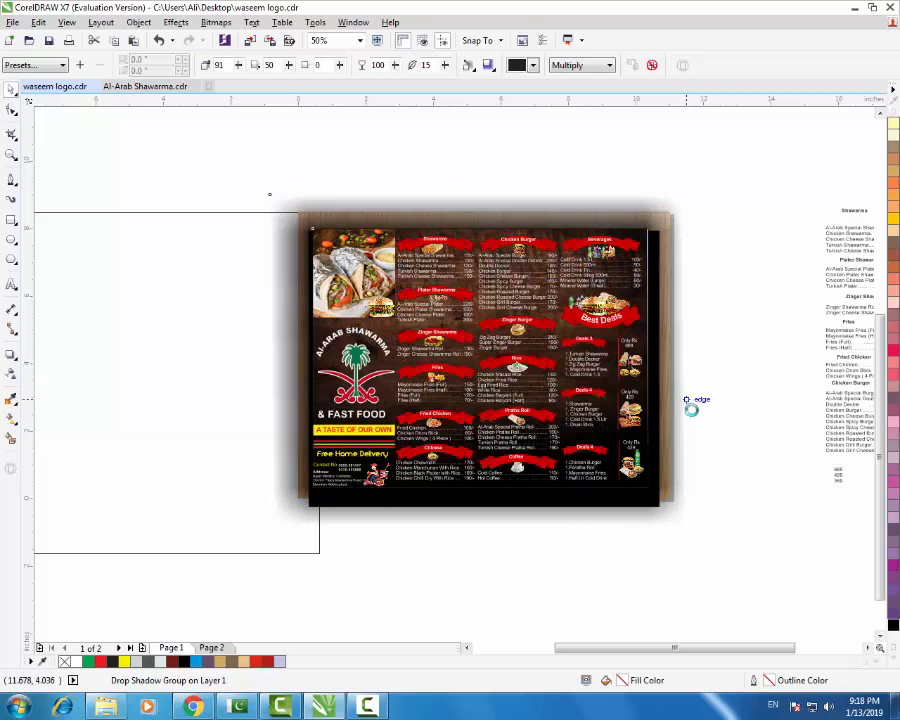
pyautogui.click(689, 440)
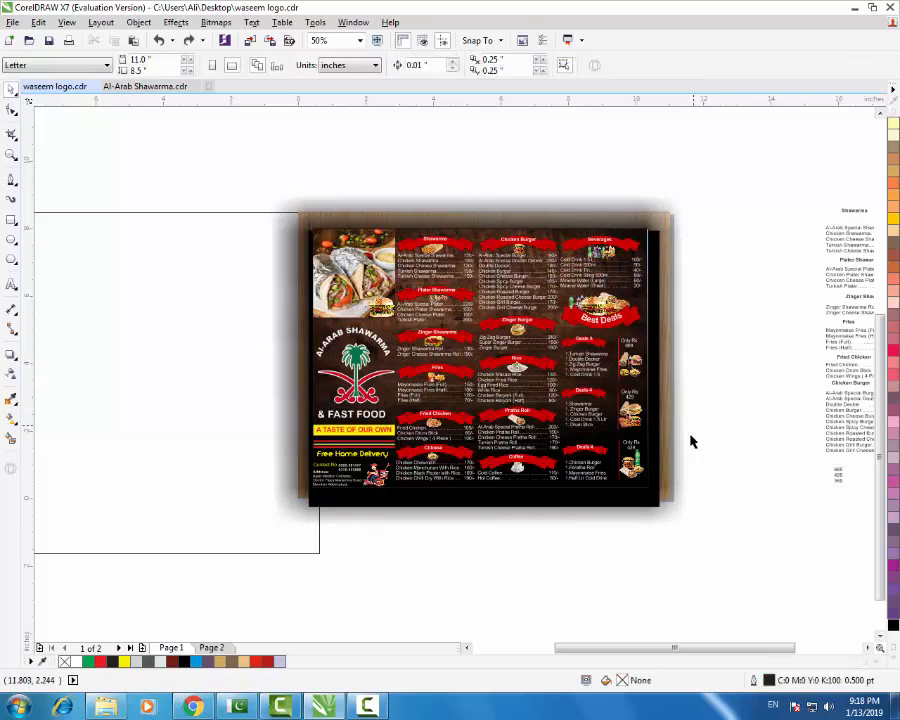
pyautogui.moveTo(659, 509); pyautogui.dragTo(621, 545)
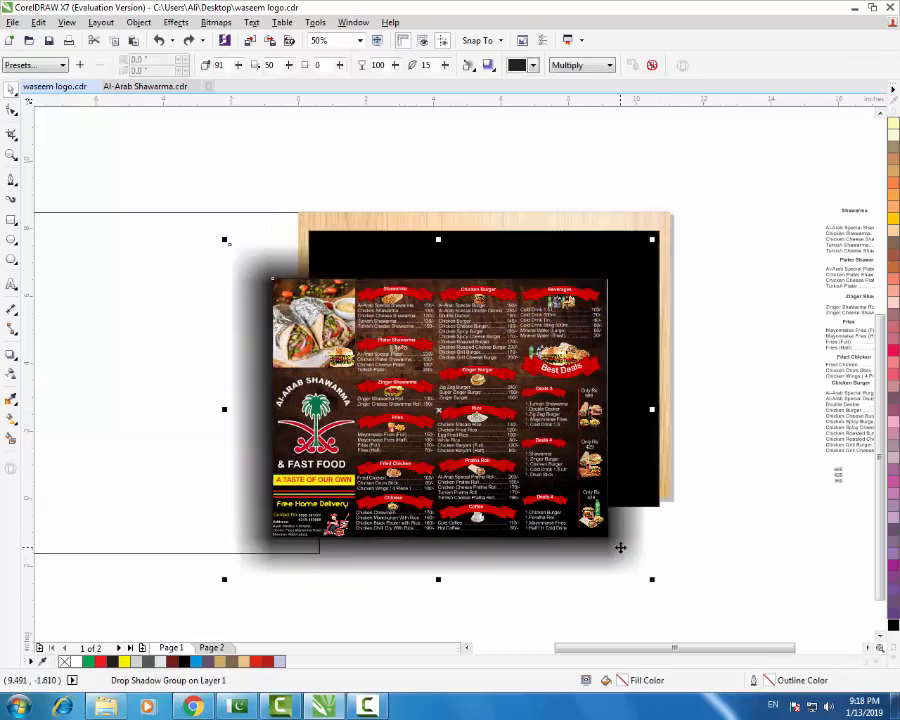
pyautogui.moveTo(480, 446); pyautogui.dragTo(516, 372)
pyautogui.moveTo(270, 193); pyautogui.dragTo(251, 186)
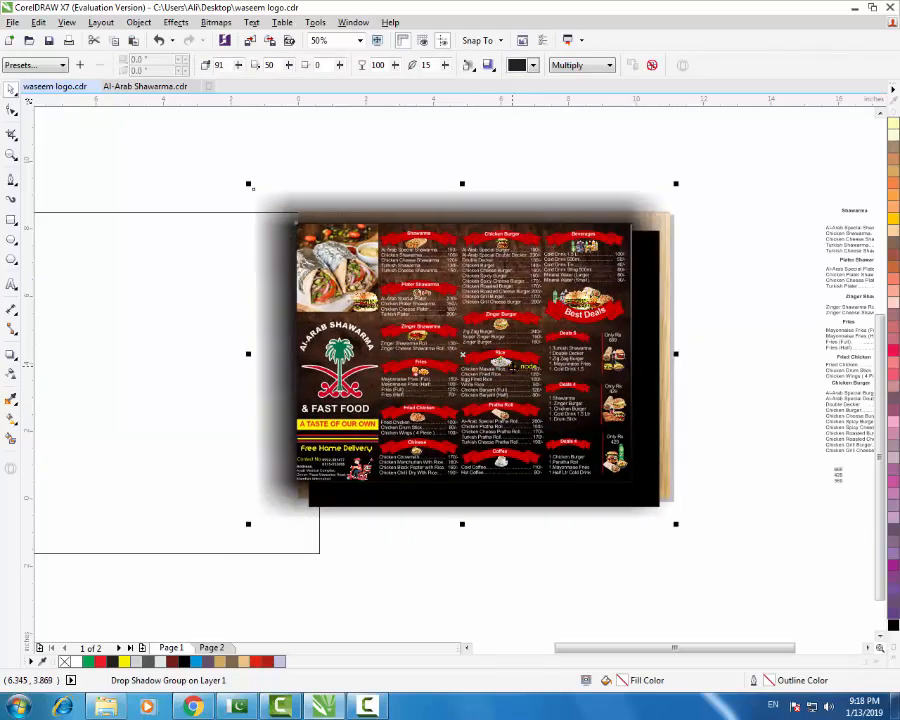
pyautogui.moveTo(513, 366); pyautogui.dragTo(462, 361)
# - Select the menu group and push its drop shadow down and to the right
pyautogui.click(464, 364)
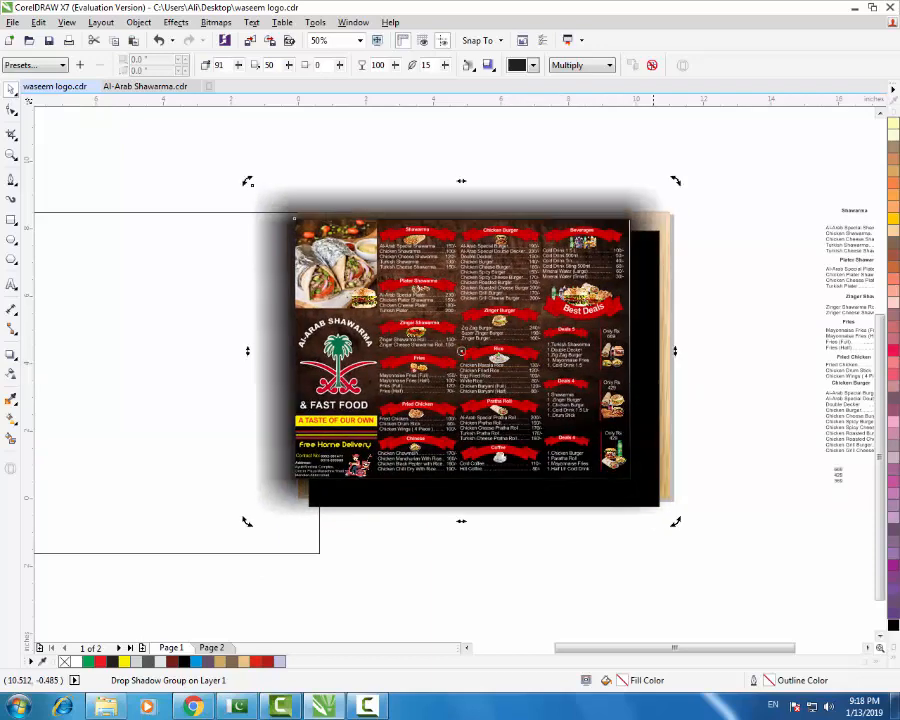
pyautogui.click(651, 65)
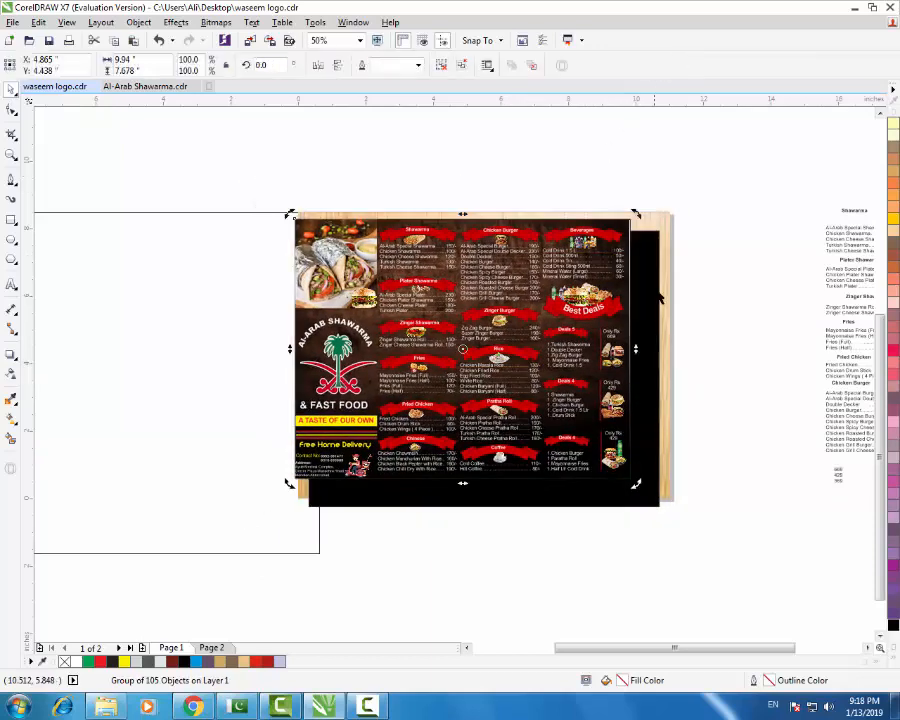
pyautogui.click(668, 260)
pyautogui.press('Tab')
pyautogui.press('Tab')
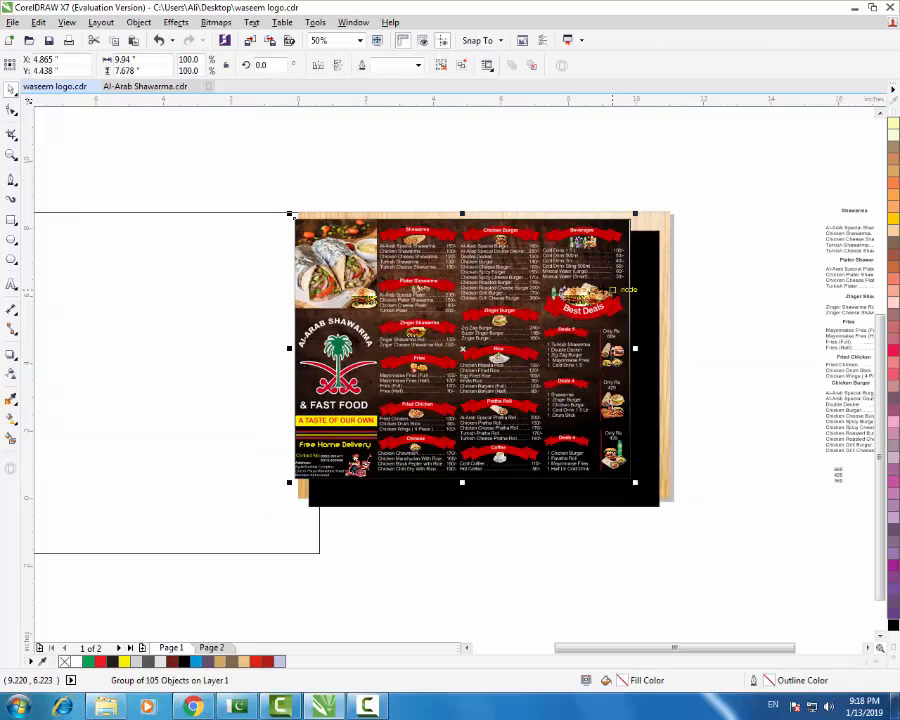
pyautogui.click(12, 352)
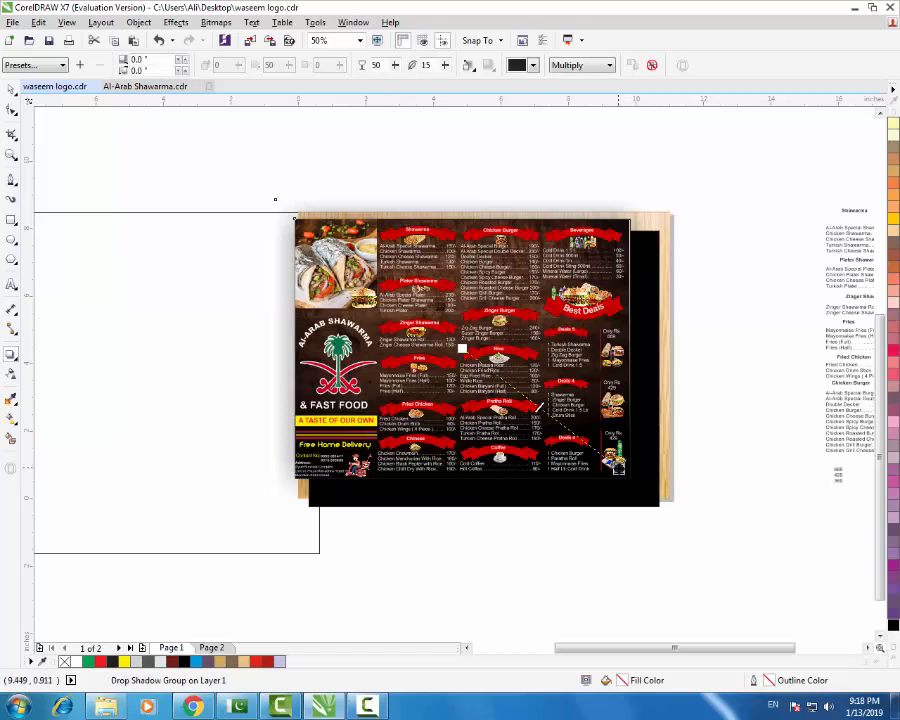
pyautogui.moveTo(618, 468); pyautogui.dragTo(632, 485)
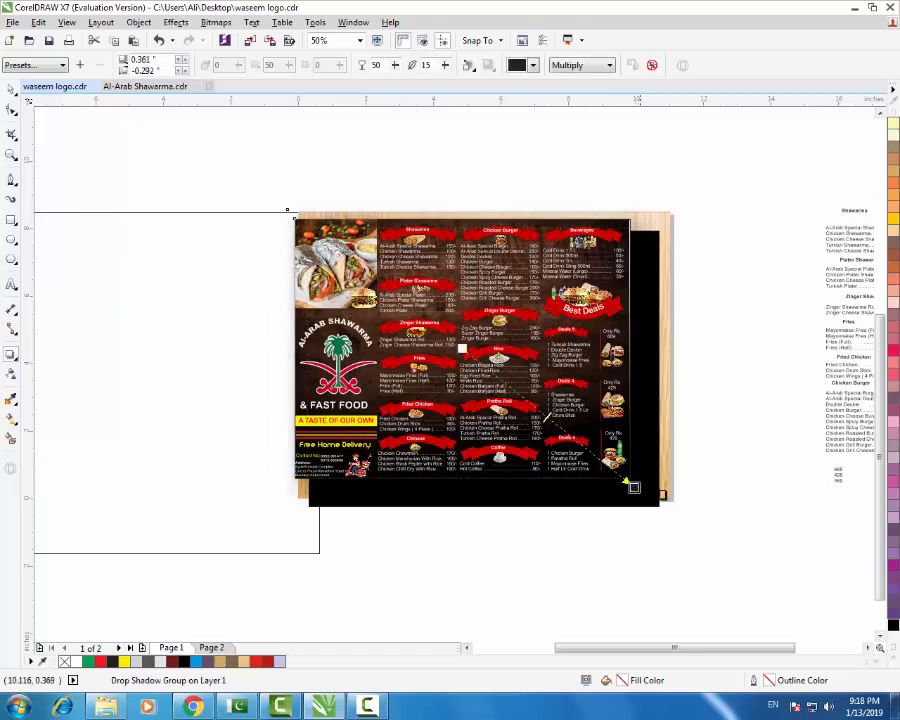
# - Move the white rectangle onto the board and shrink it to 85.5% to fit the board's edges
pyautogui.click(11, 88)
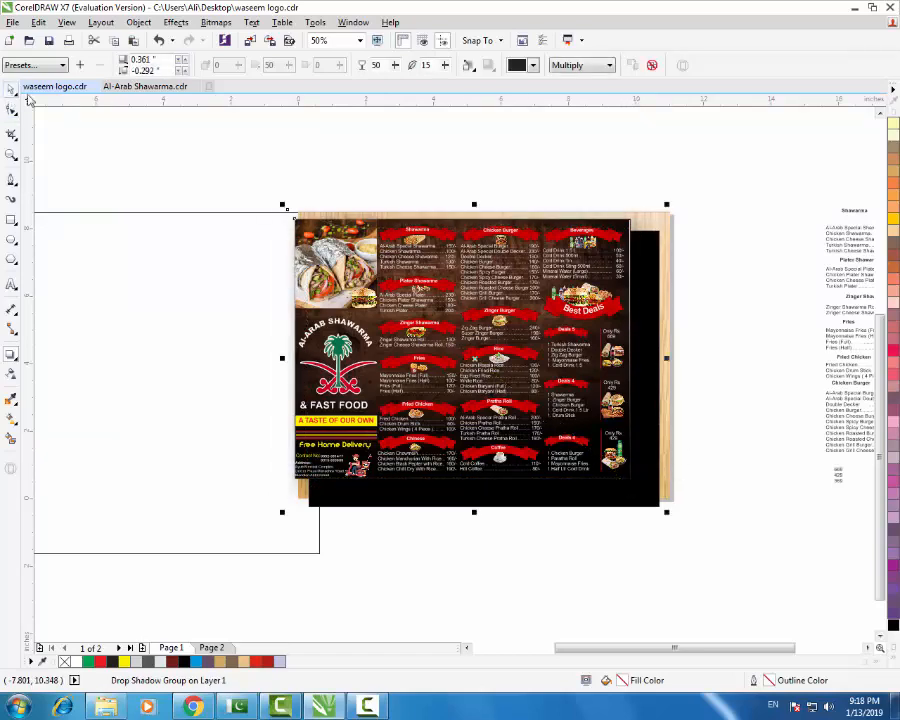
pyautogui.moveTo(207, 342); pyautogui.dragTo(560, 338)
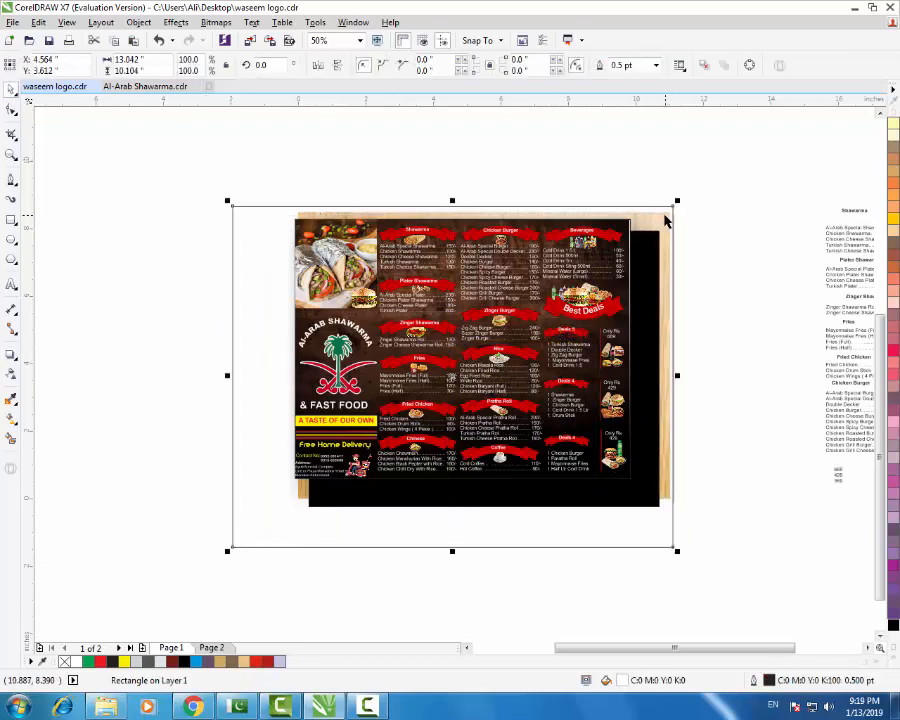
pyautogui.scroll(4, 670, 200)
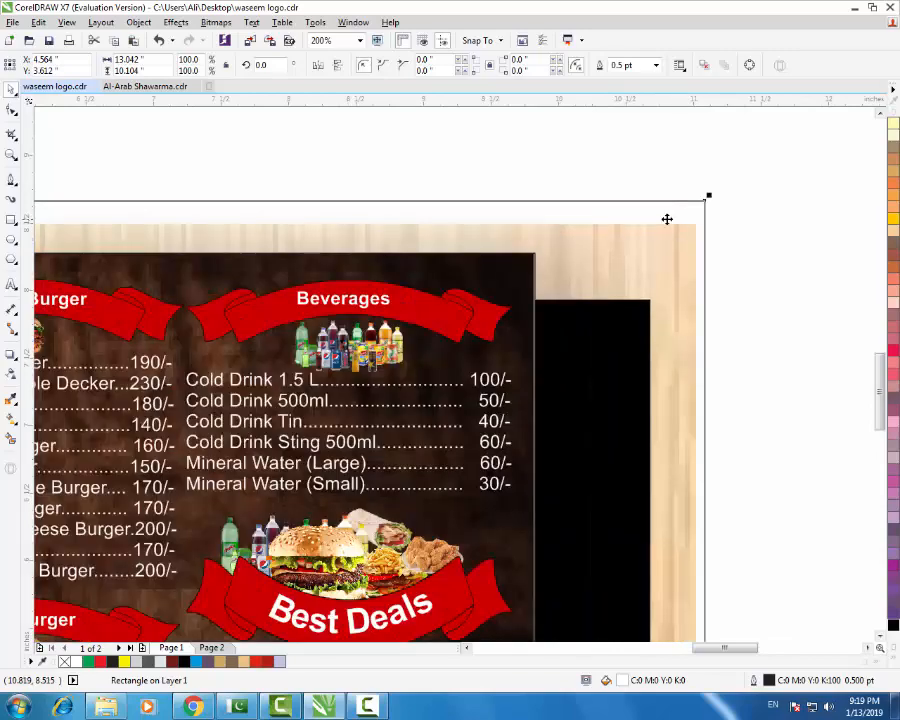
pyautogui.moveTo(693, 202); pyautogui.dragTo(684, 224)
pyautogui.scroll(-4, 685, 206)
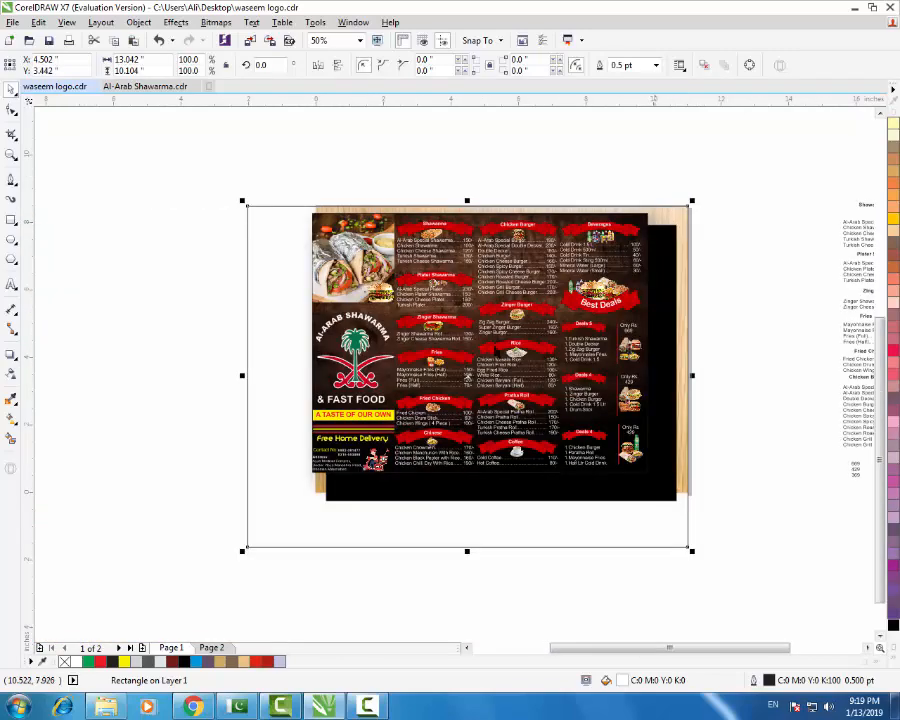
pyautogui.moveTo(244, 550); pyautogui.dragTo(309, 508)
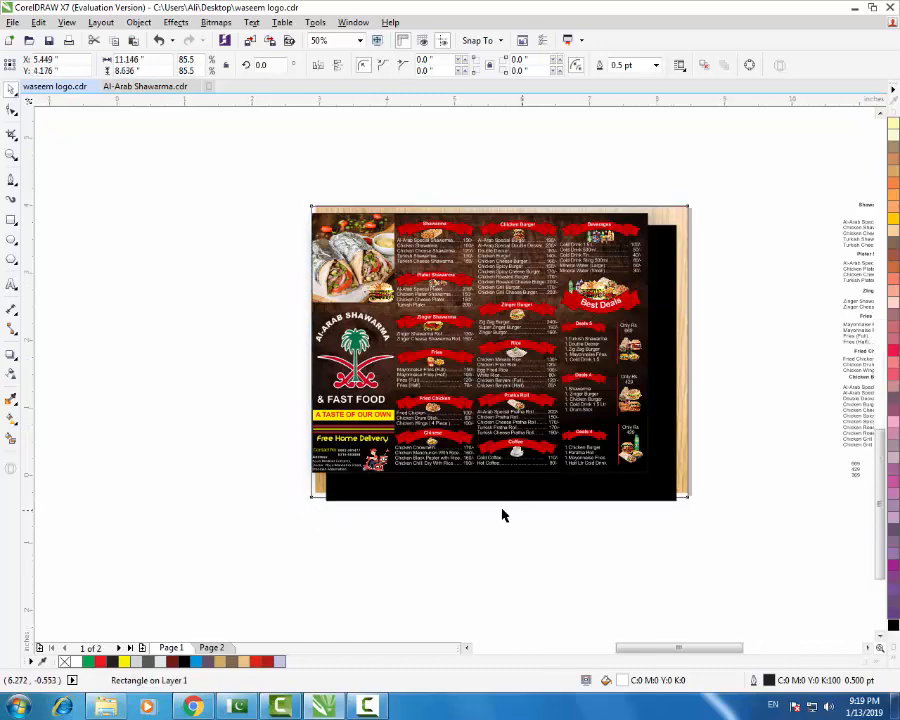
pyautogui.scroll(2, 496, 502)
pyautogui.moveTo(485, 493); pyautogui.dragTo(485, 496)
pyautogui.scroll(-2, 553, 500)
pyautogui.click(567, 512)
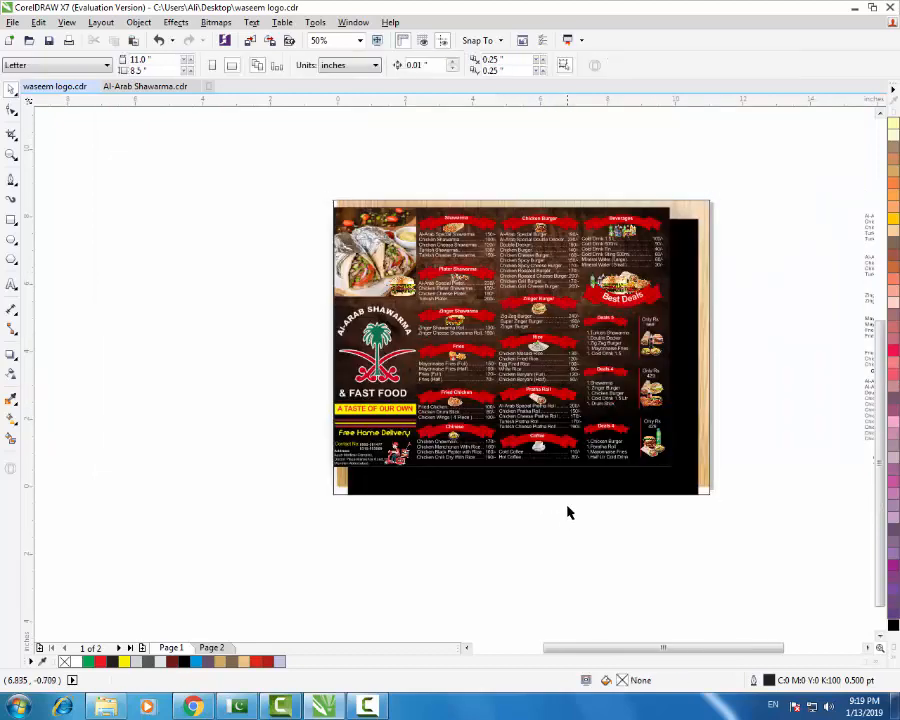
# - Try several moves and a reorder of the shadowed menu, undoing each attempt
pyautogui.click(705, 403)
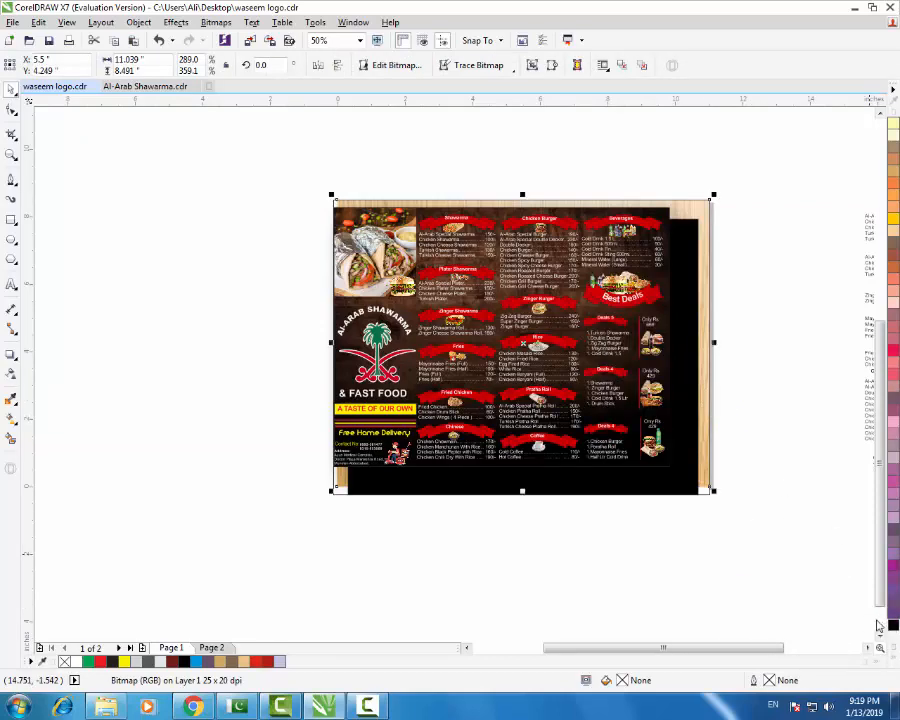
pyautogui.click(688, 497)
pyautogui.moveTo(702, 482); pyautogui.dragTo(727, 510)
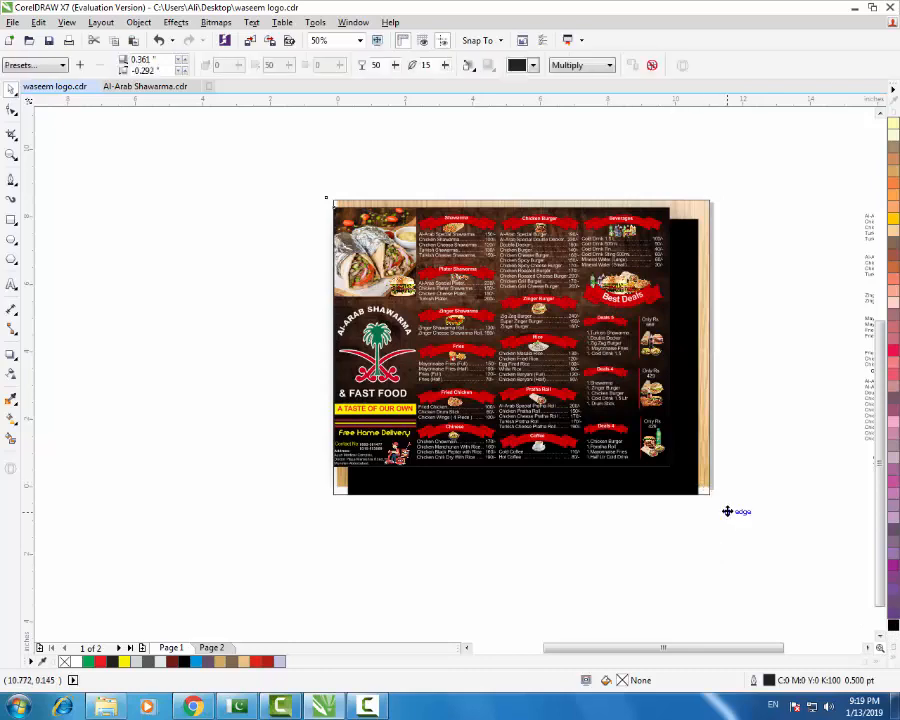
pyautogui.click(723, 510)
pyautogui.hotkey('ctrl', 'z')
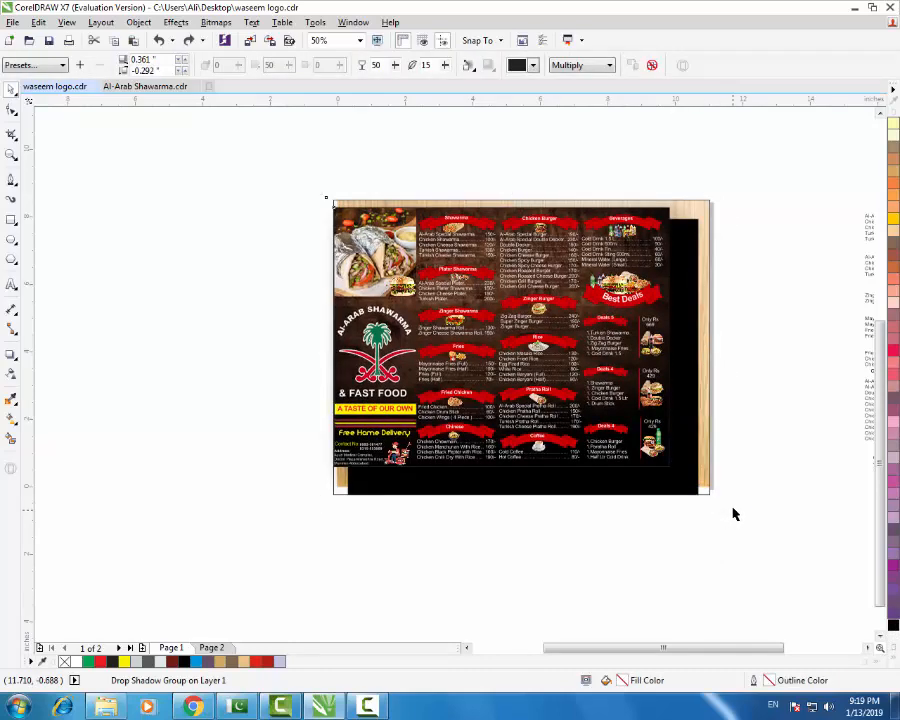
pyautogui.moveTo(474, 207); pyautogui.dragTo(503, 165)
pyautogui.hotkey('ctrl', 'z')
pyautogui.click(330, 484)
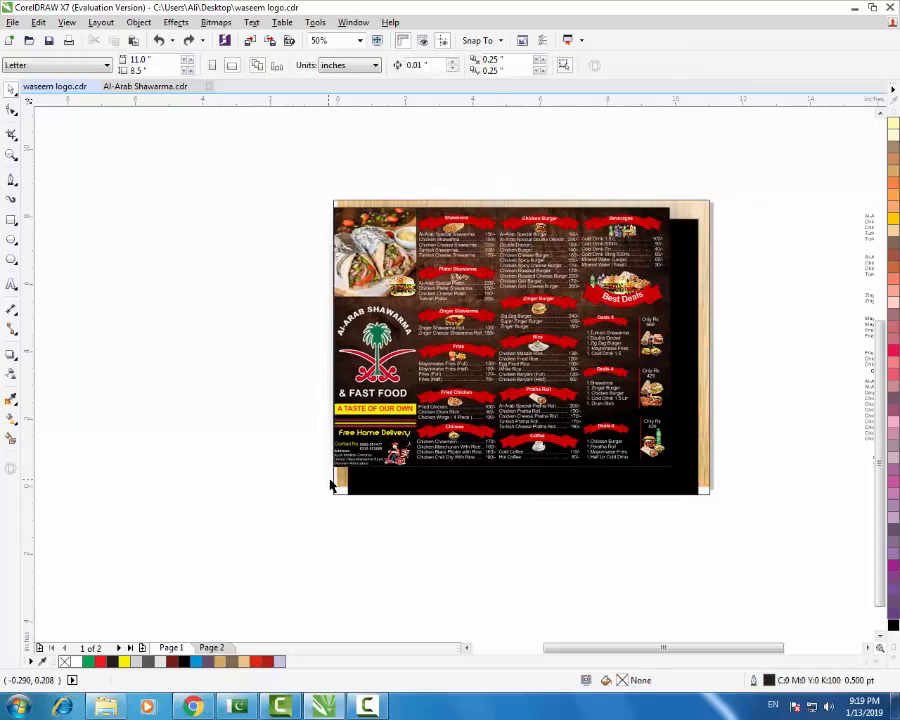
pyautogui.moveTo(337, 484); pyautogui.dragTo(224, 503)
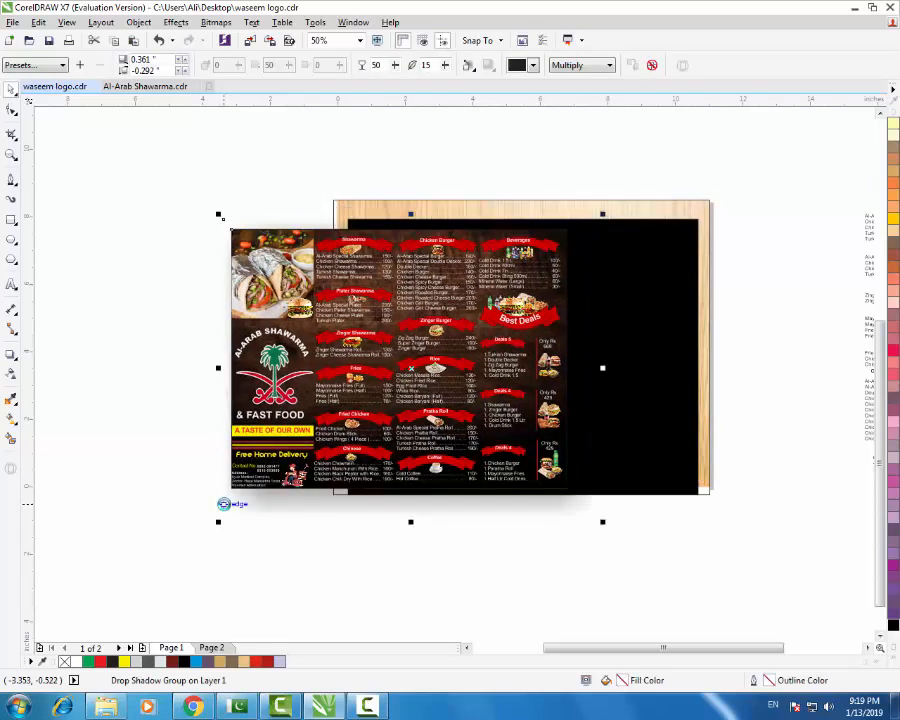
pyautogui.hotkey('ctrl', 'z')
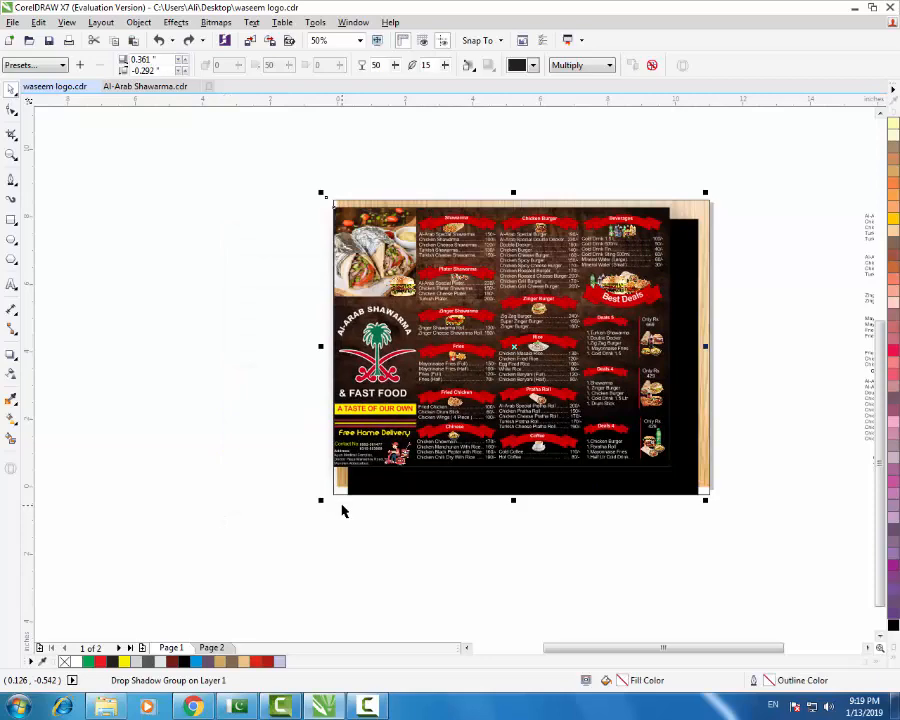
pyautogui.hotkey('ctrl', 'pagedown')
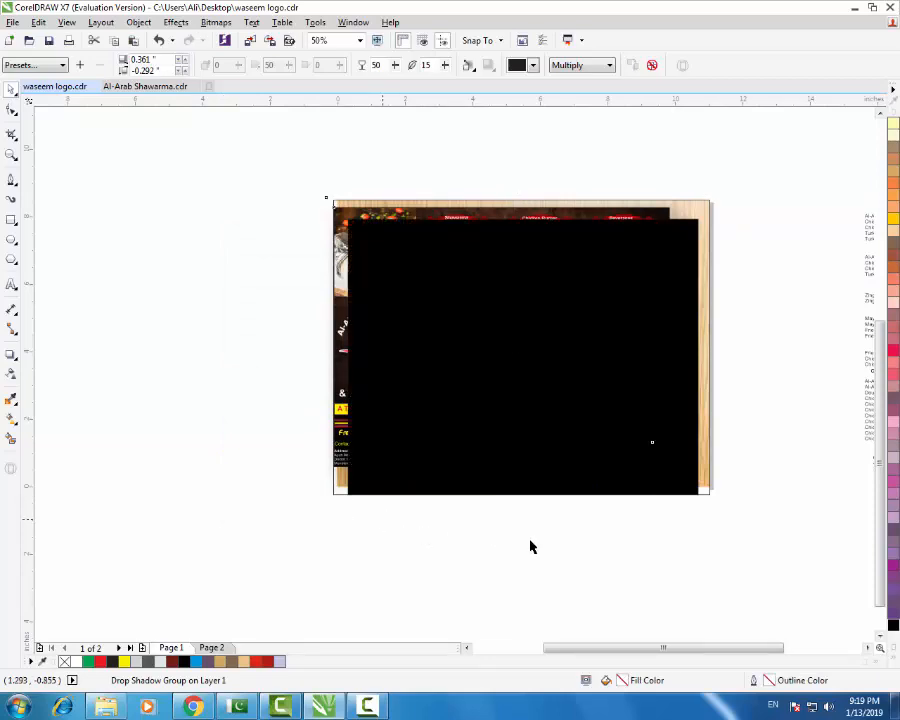
pyautogui.hotkey('ctrl', 'z')
# - Move the menu group slightly right and up onto the wood board
pyautogui.click(336, 502)
pyautogui.moveTo(336, 502); pyautogui.dragTo(267, 630)
pyautogui.hotkey('ctrl', 'z')
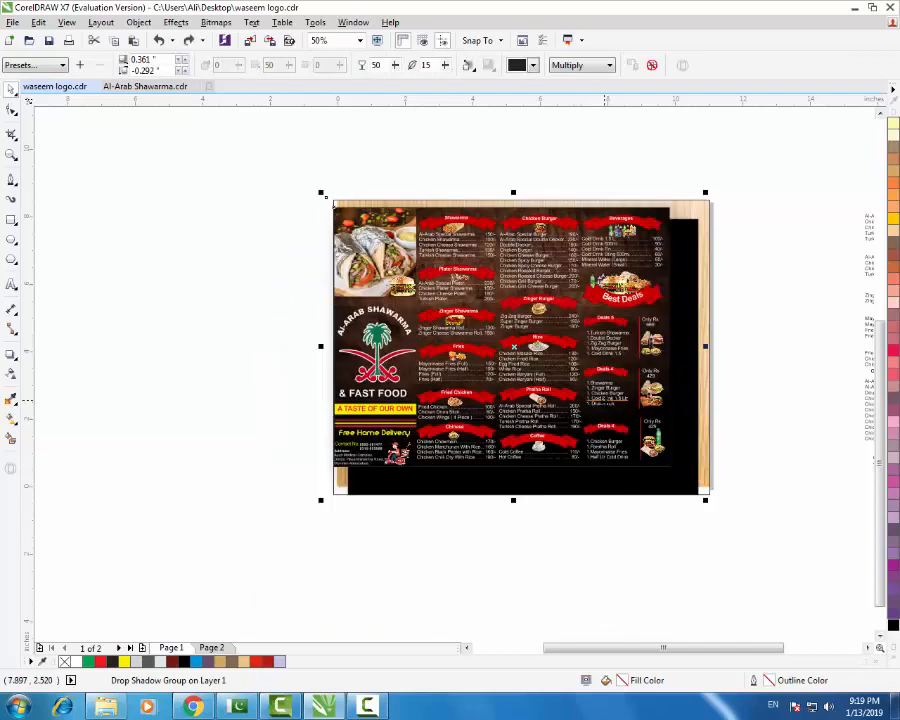
pyautogui.click(784, 394)
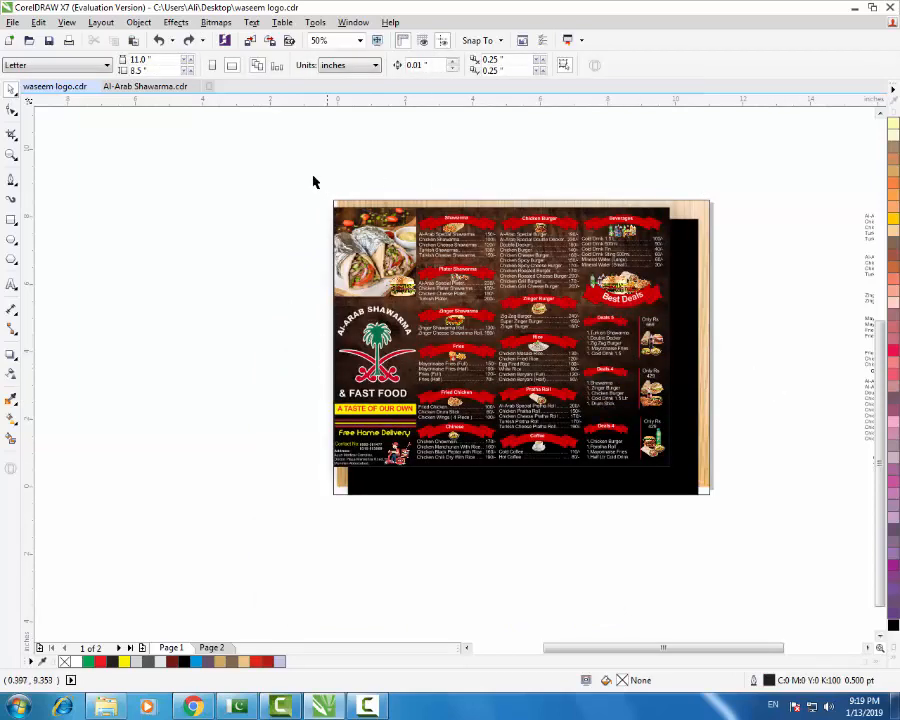
pyautogui.moveTo(639, 213); pyautogui.dragTo(654, 216)
pyautogui.moveTo(651, 275); pyautogui.dragTo(661, 271)
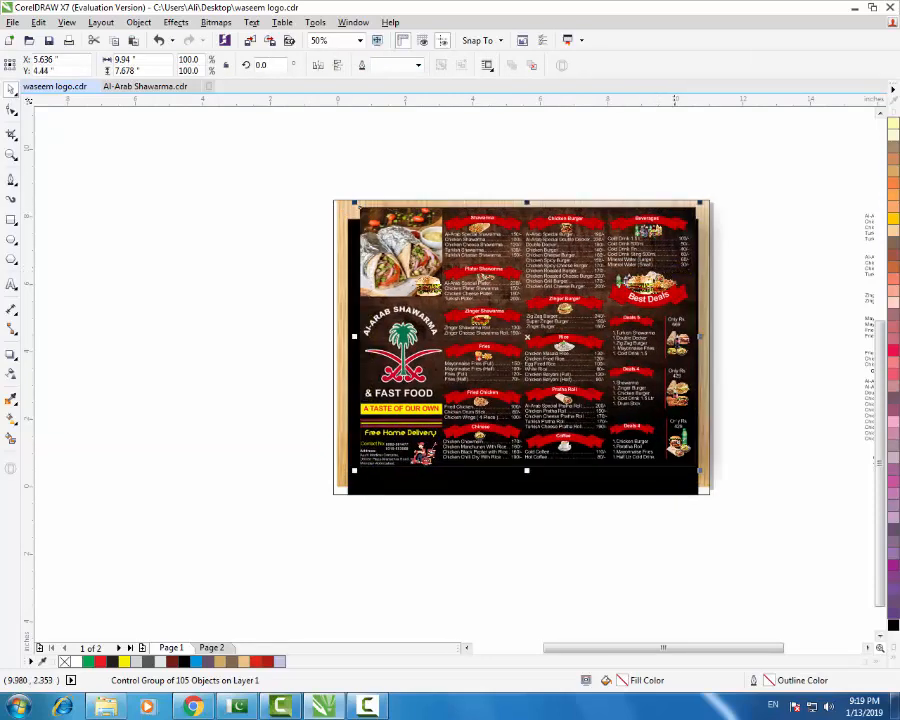
# - Shift the menu slightly right and down over the black card and clear its drop shadow
pyautogui.click(662, 485)
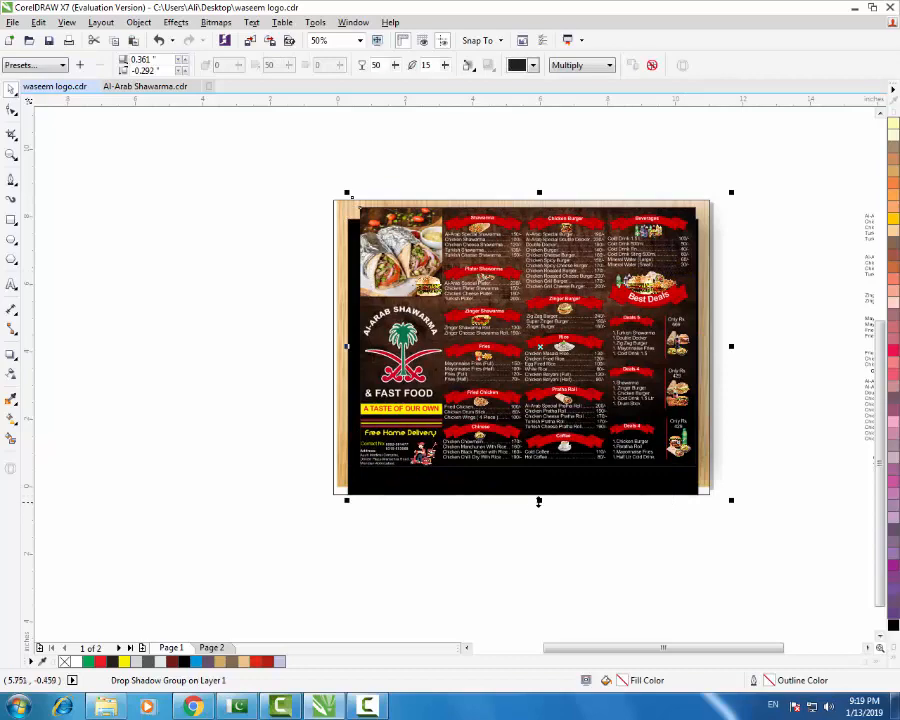
pyautogui.moveTo(539, 502); pyautogui.dragTo(541, 488)
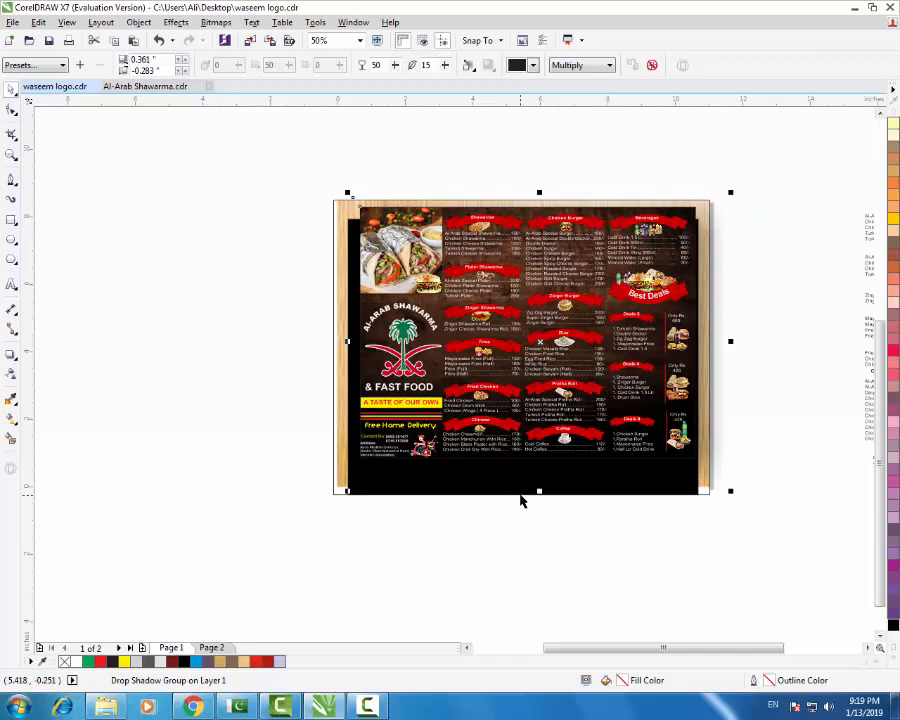
pyautogui.hotkey('ctrl', 'z')
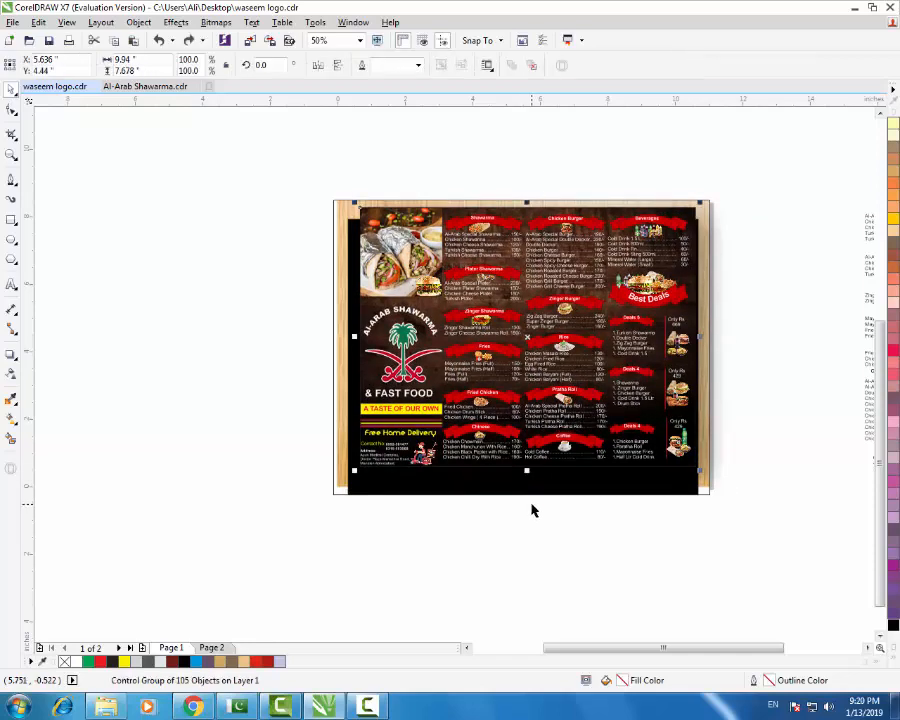
pyautogui.click(488, 500)
pyautogui.moveTo(487, 495); pyautogui.dragTo(493, 512)
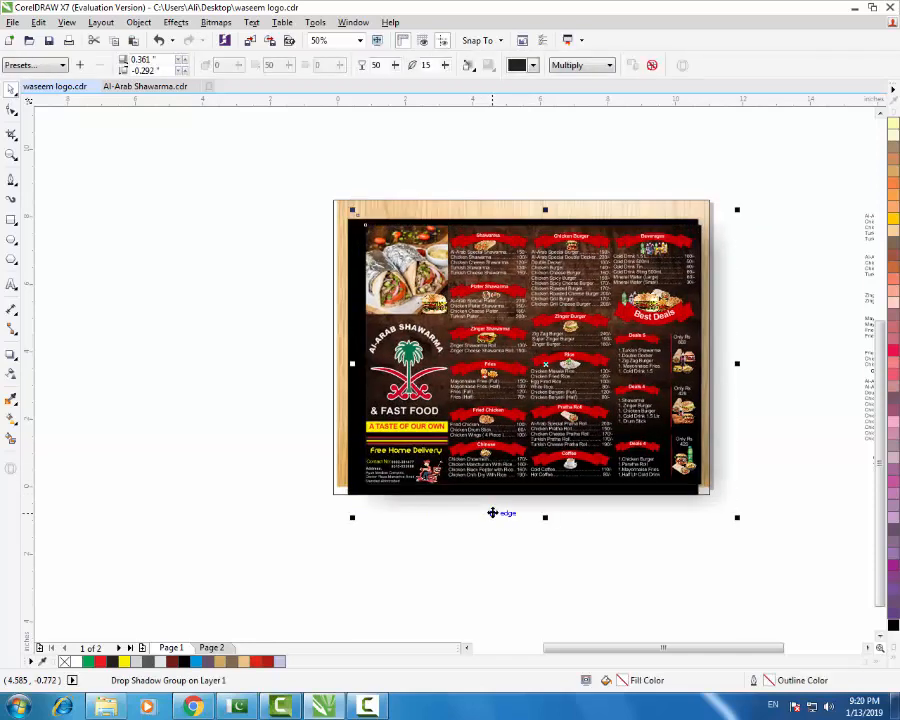
pyautogui.click(651, 65)
pyautogui.click(493, 495)
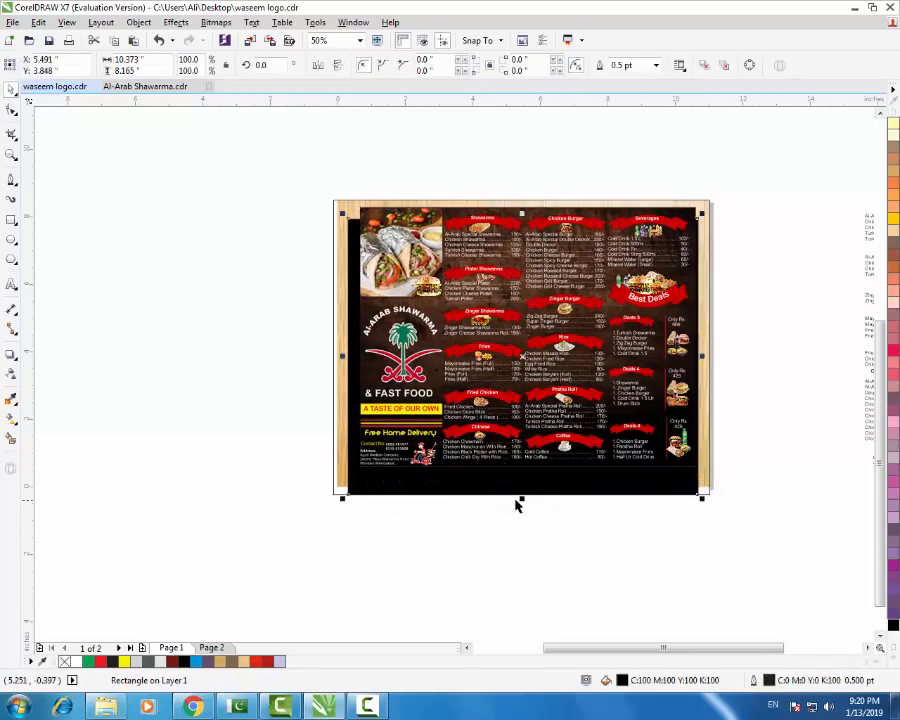
# - Stretch and rotate the black backing rectangle about 4.6° so its edges peek out behind the menu
pyautogui.moveTo(518, 494)
pyautogui.mouseDown()
pyautogui.moveTo(518, 481)
pyautogui.moveTo(527, 481)
pyautogui.mouseUp()
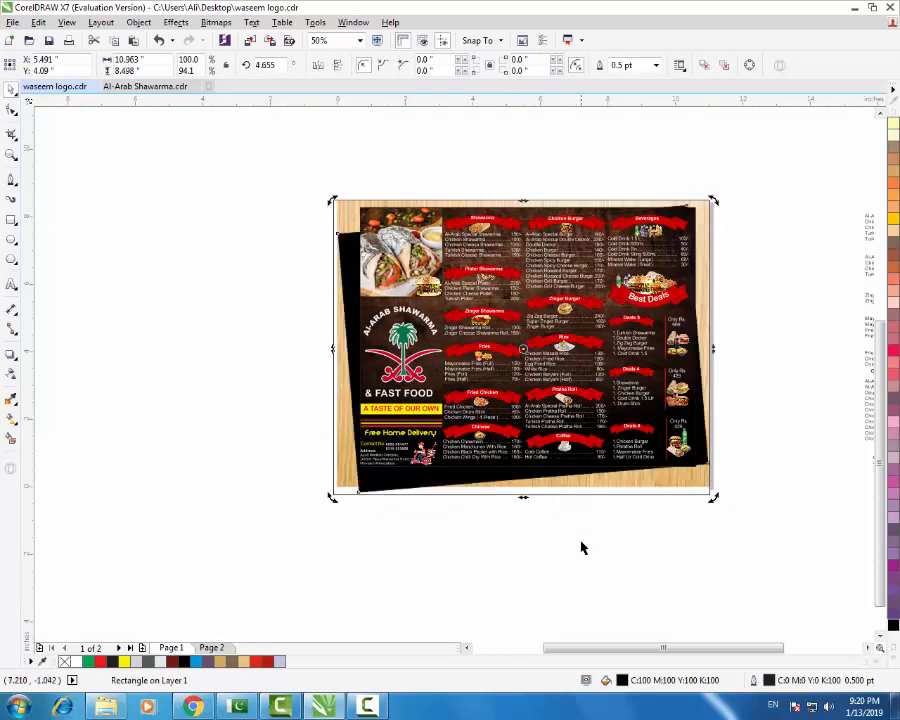
pyautogui.click(604, 532)
pyautogui.click(696, 490)
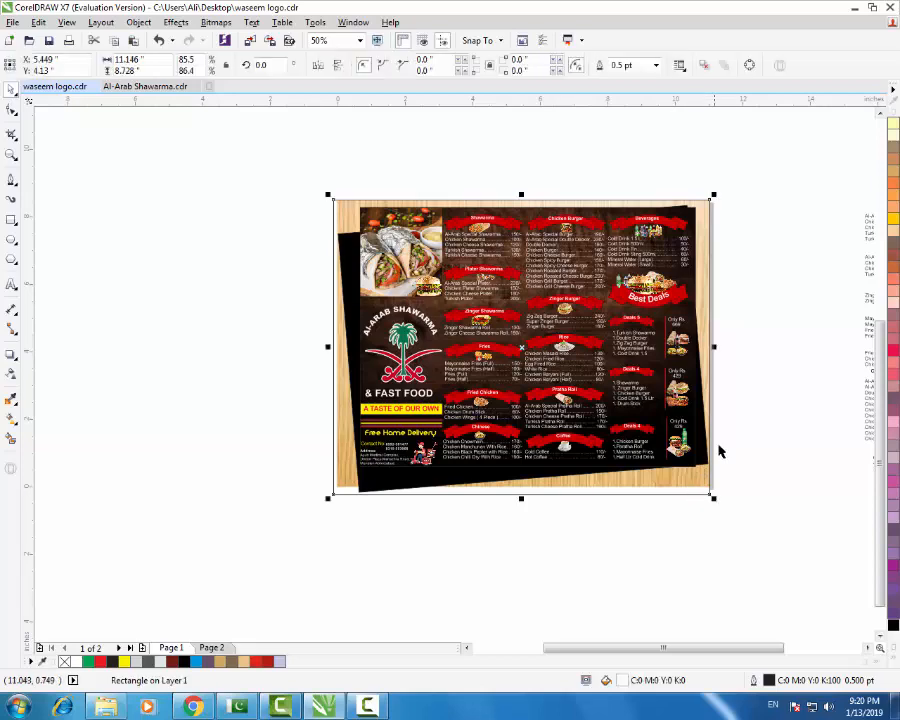
pyautogui.moveTo(707, 277); pyautogui.dragTo(755, 393)
pyautogui.hotkey('ctrl', 'z')
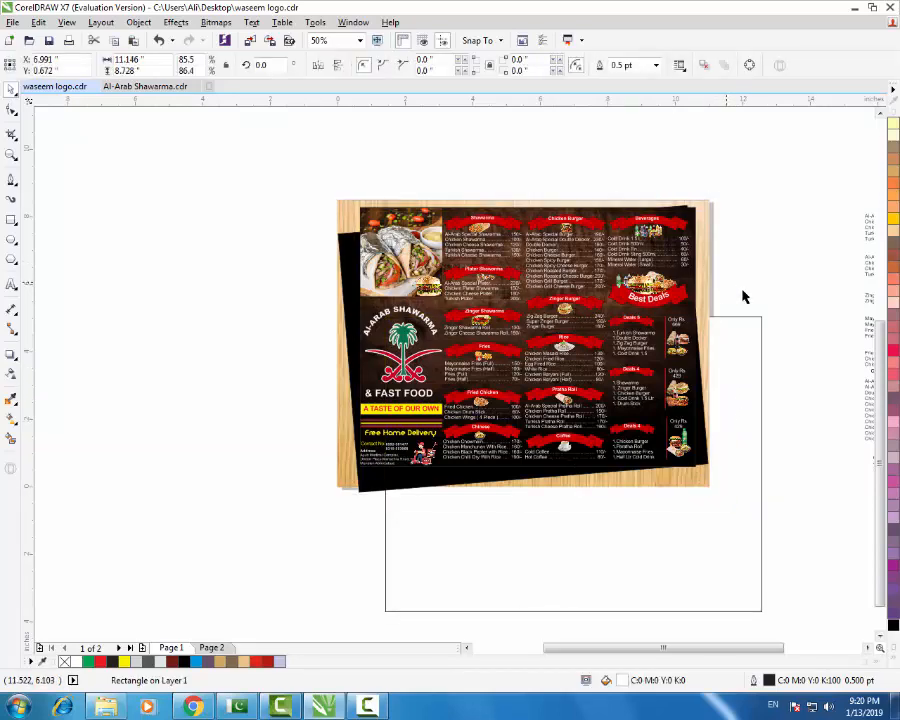
# - Give the tilted backing rectangle a solid black fill and a black outline
pyautogui.click(893, 625)
pyautogui.rightClick(893, 625)
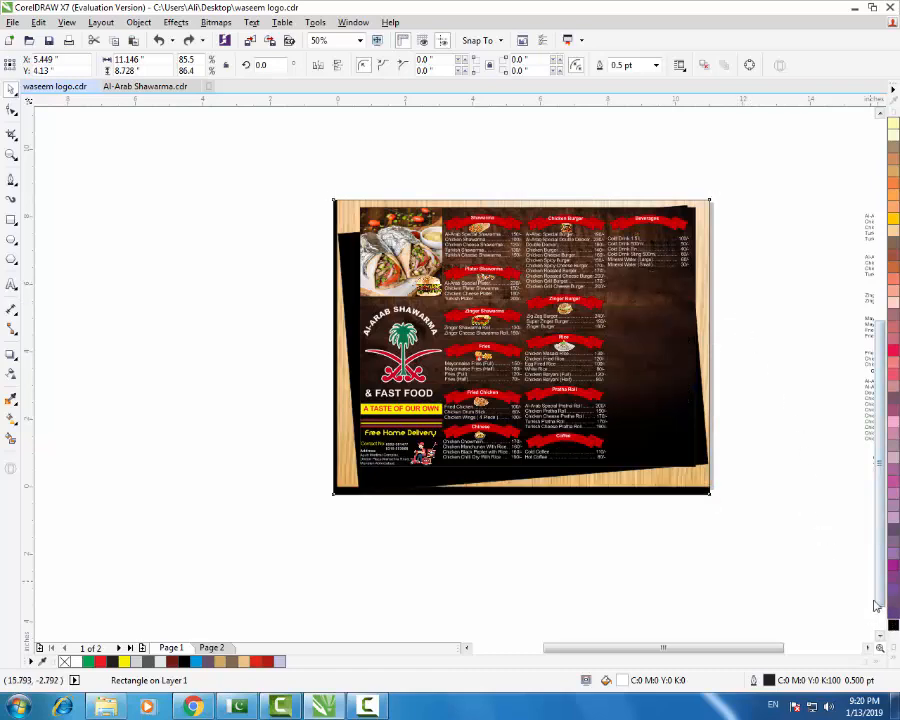
pyautogui.click(745, 384)
# - Zoom in on the menu page and marquee-select all the menu objects
pyautogui.moveTo(751, 171); pyautogui.dragTo(268, 545)
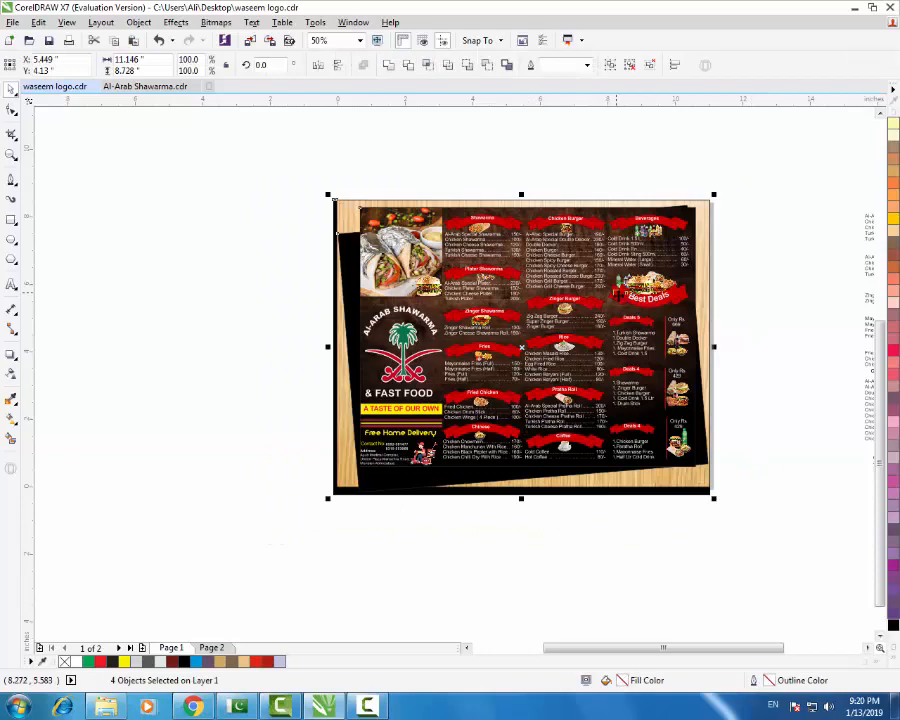
pyautogui.scroll(1, 624, 284)
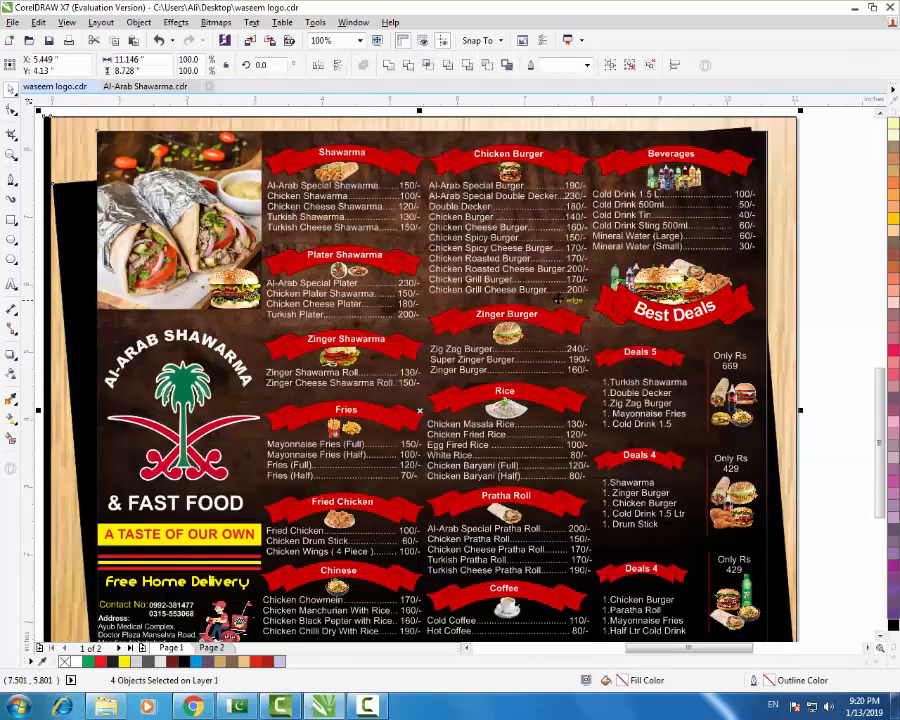
pyautogui.scroll(-1, 557, 299)
pyautogui.click(250, 362)
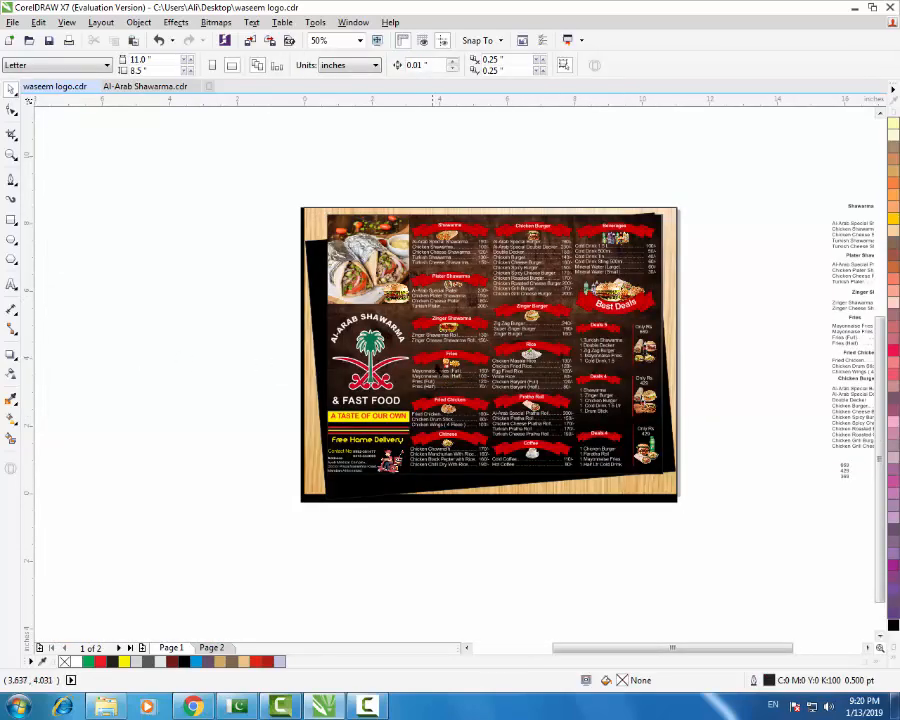
pyautogui.scroll(-1, 436, 360)
pyautogui.scroll(1, 462, 360)
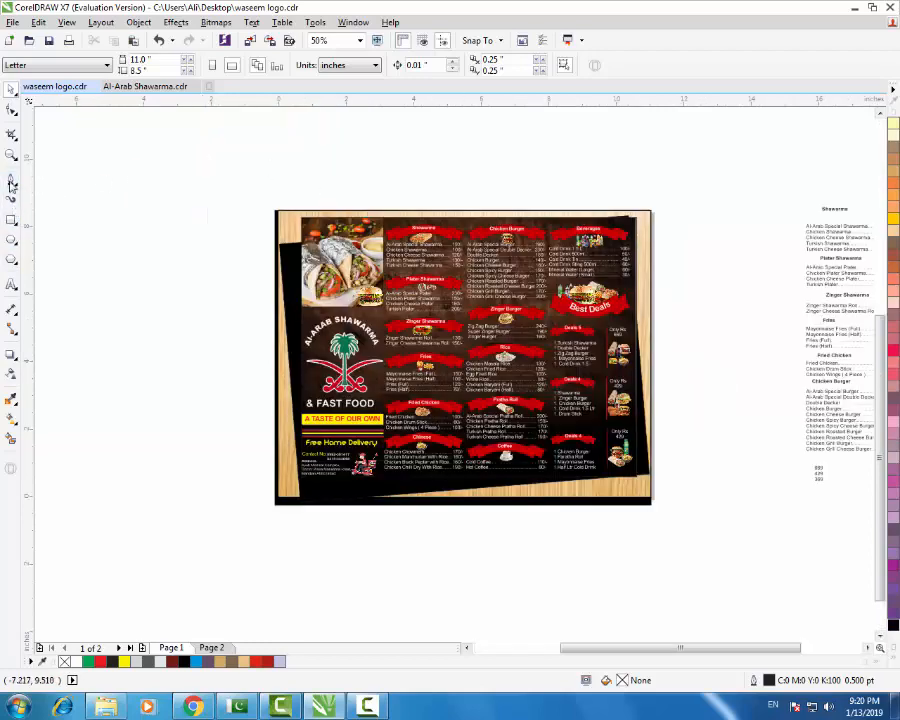
pyautogui.click(11, 154)
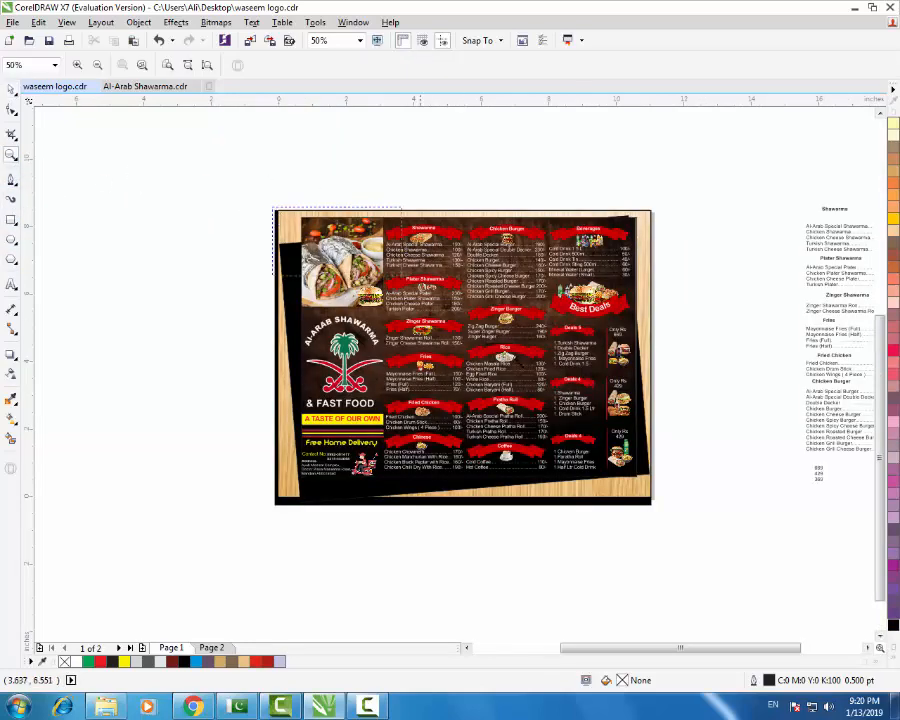
pyautogui.moveTo(273, 207); pyautogui.dragTo(653, 509)
pyautogui.click(11, 91)
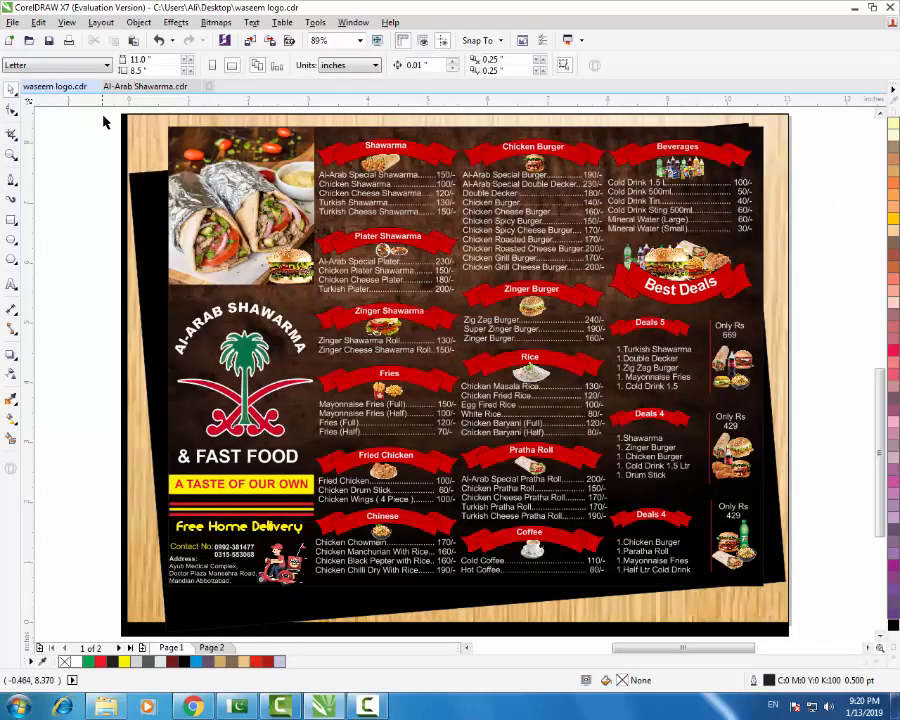
pyautogui.moveTo(104, 118); pyautogui.dragTo(806, 585)
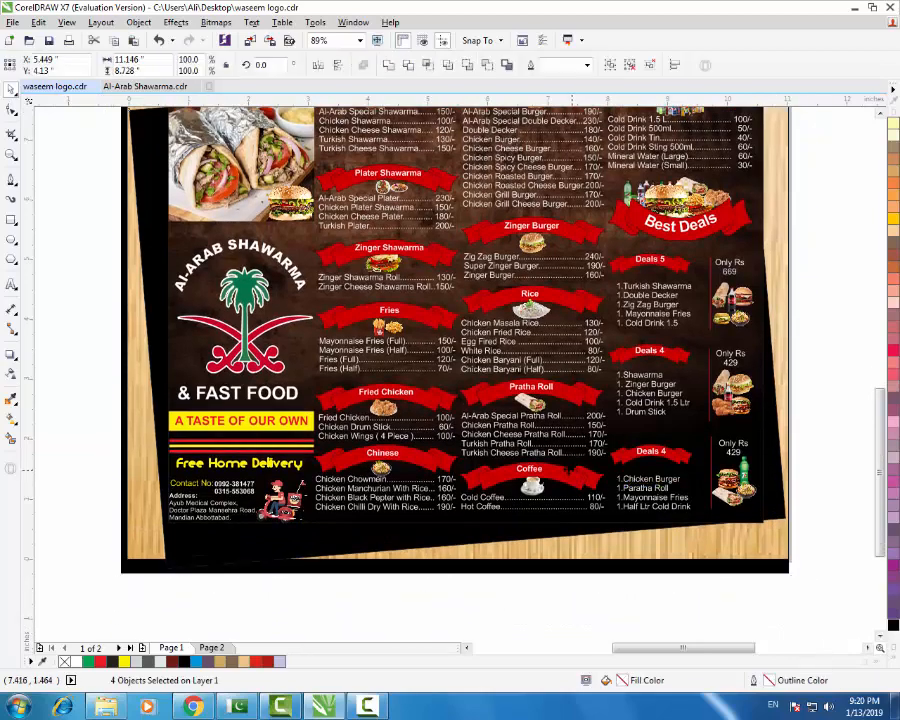
# - Export the menu to the Desktop as JPEG 'menu al arab' in RGB Color (24-bit)
pyautogui.hotkey('ctrl', 'e')
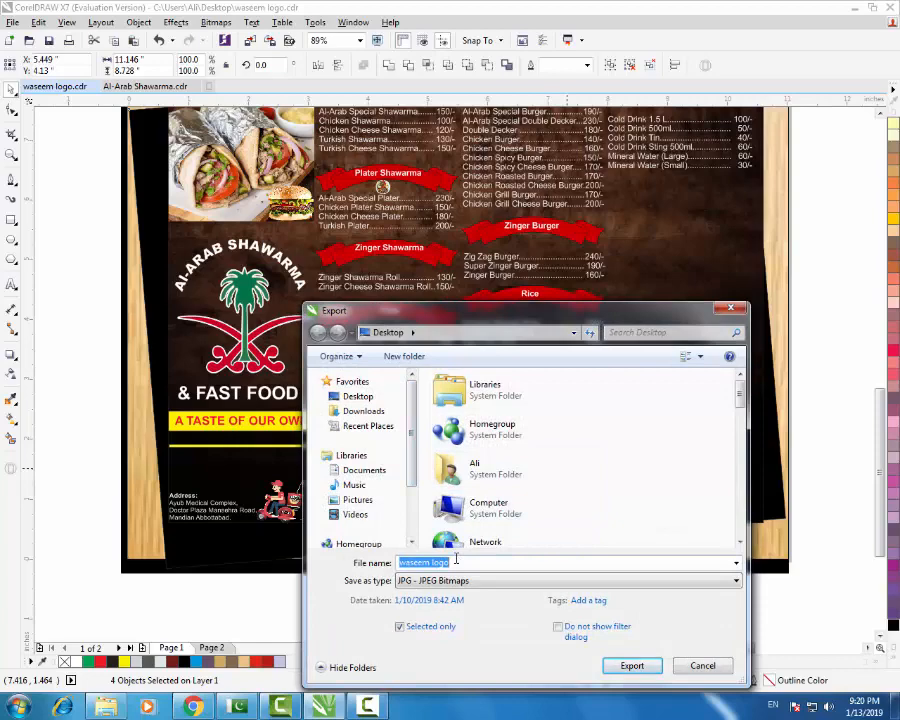
pyautogui.write('menu al arab')
pyautogui.press('Return')
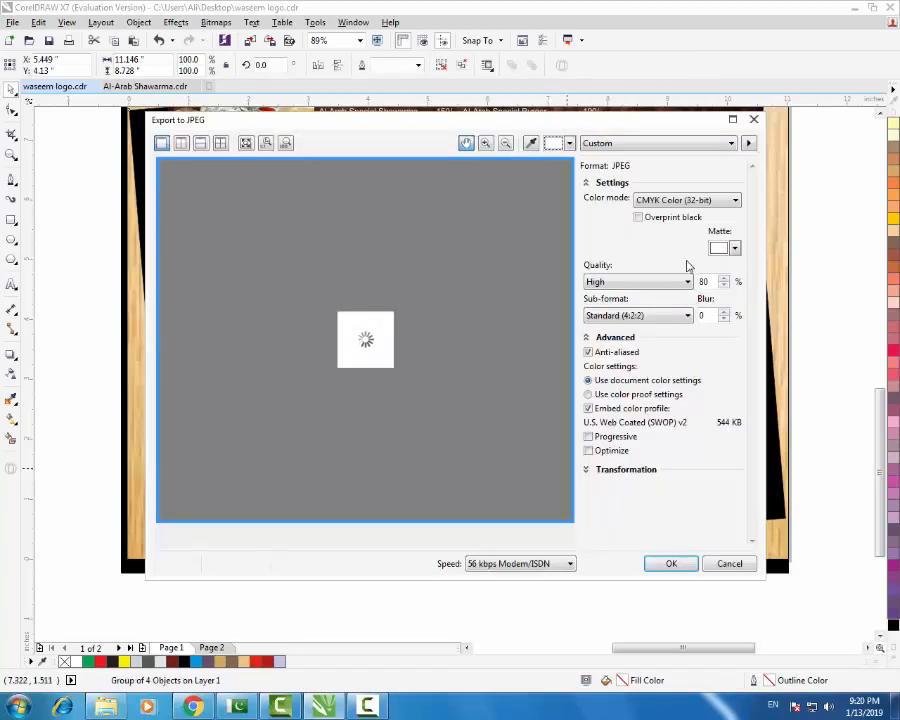
pyautogui.click(686, 200)
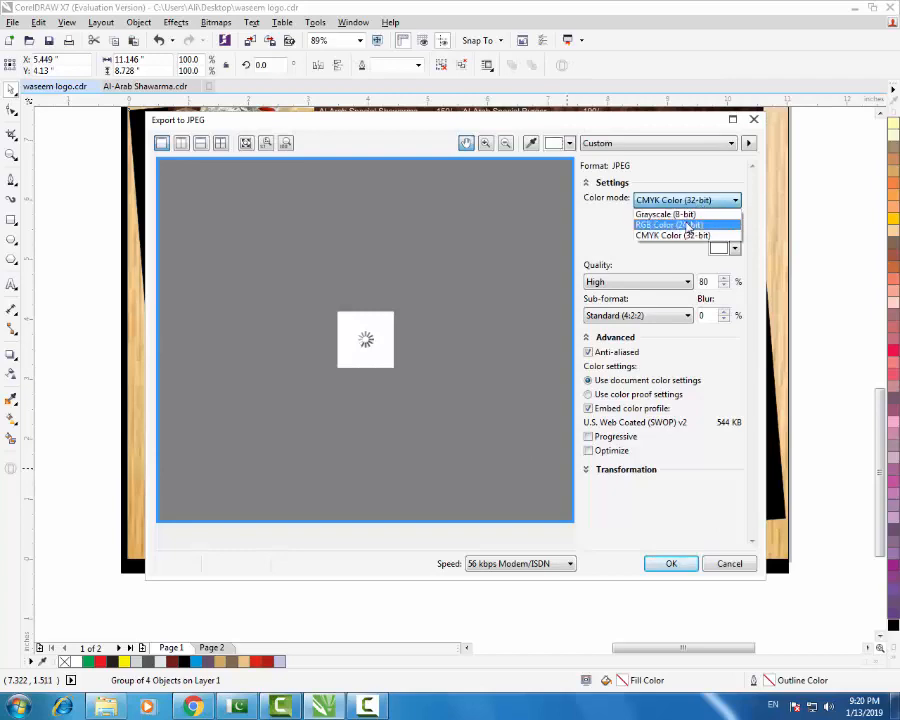
pyautogui.click(686, 226)
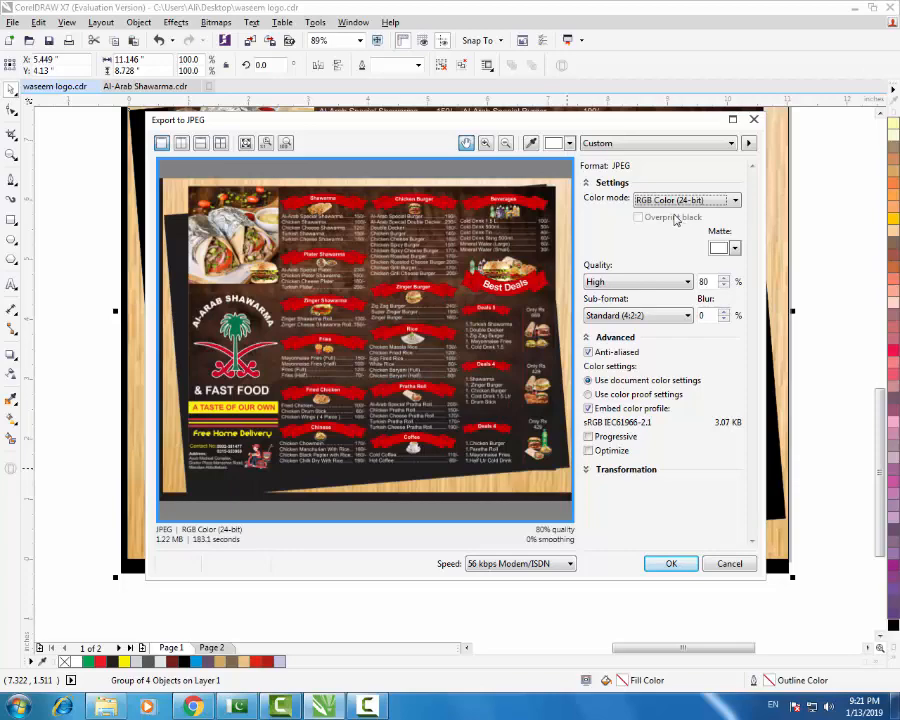
pyautogui.click(684, 569)
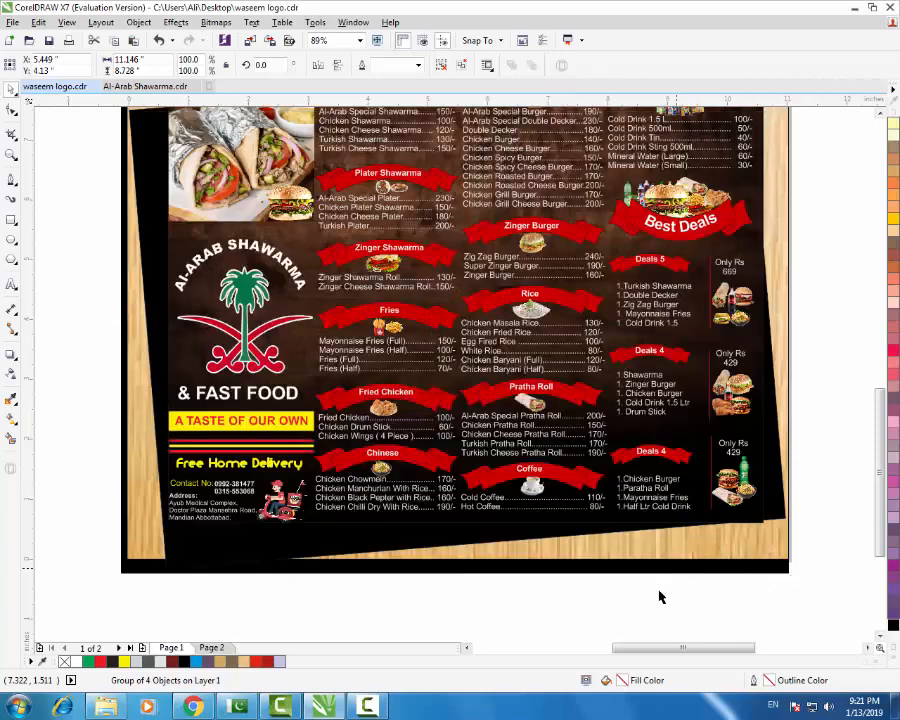
pyautogui.click(652, 591)
pyautogui.scroll(-3, 590, 474)
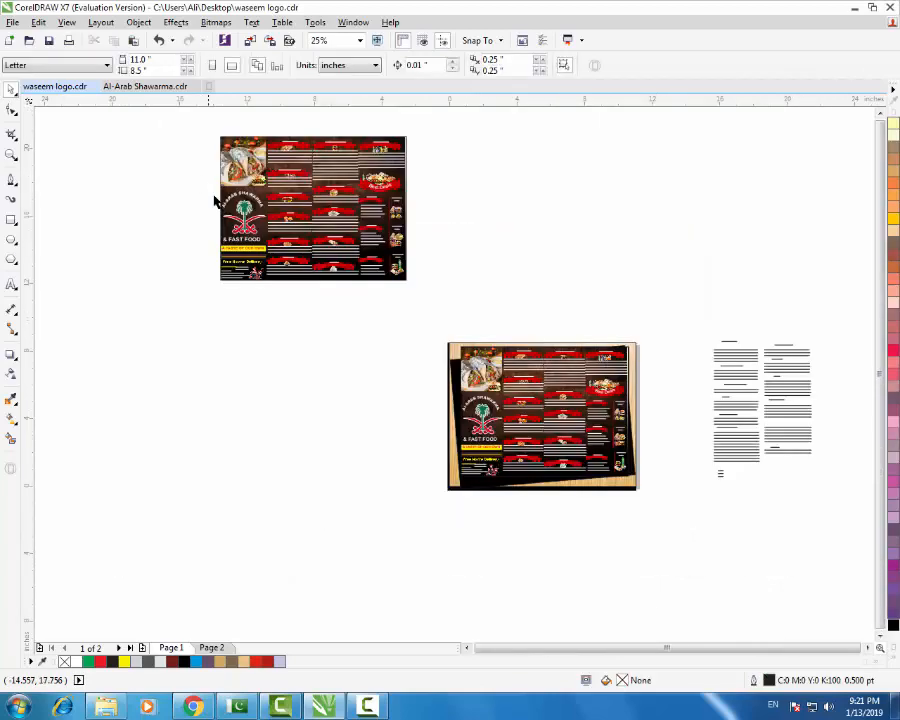